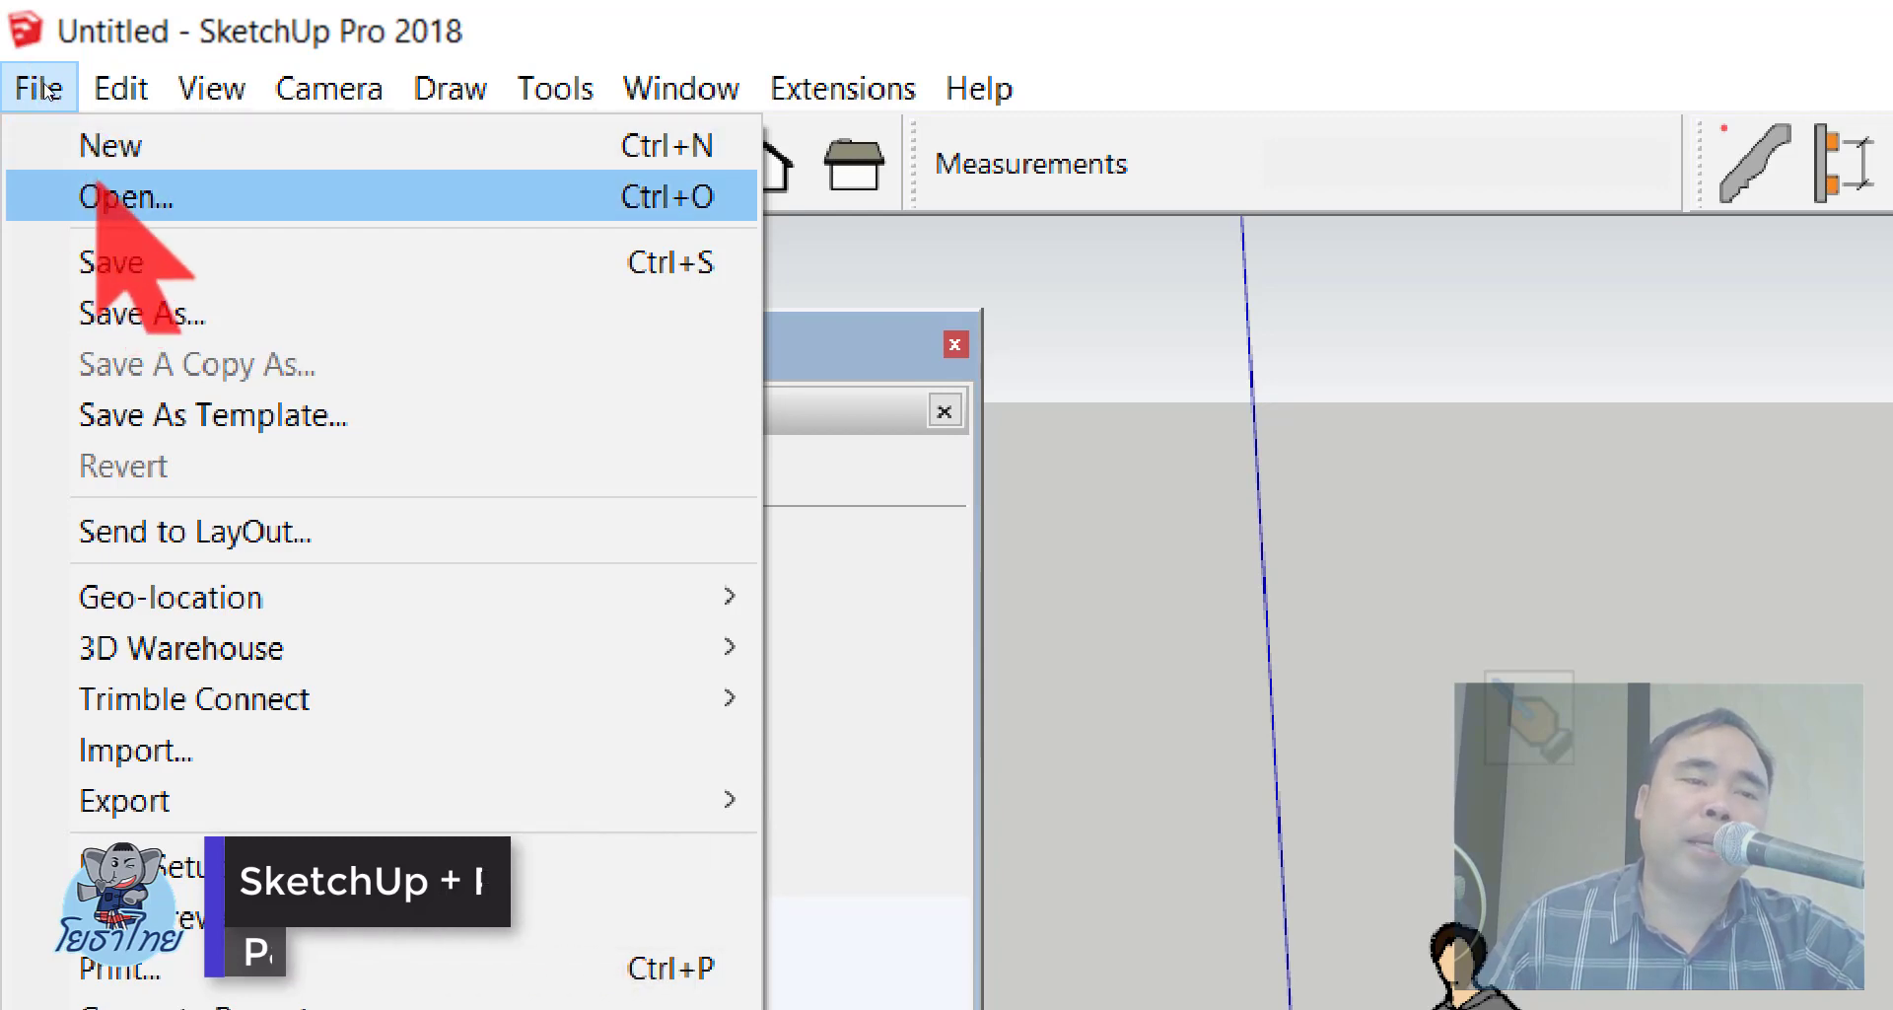
Step: Open followme.skp from Desktop > SketchUp > Work Shop
key("Return")
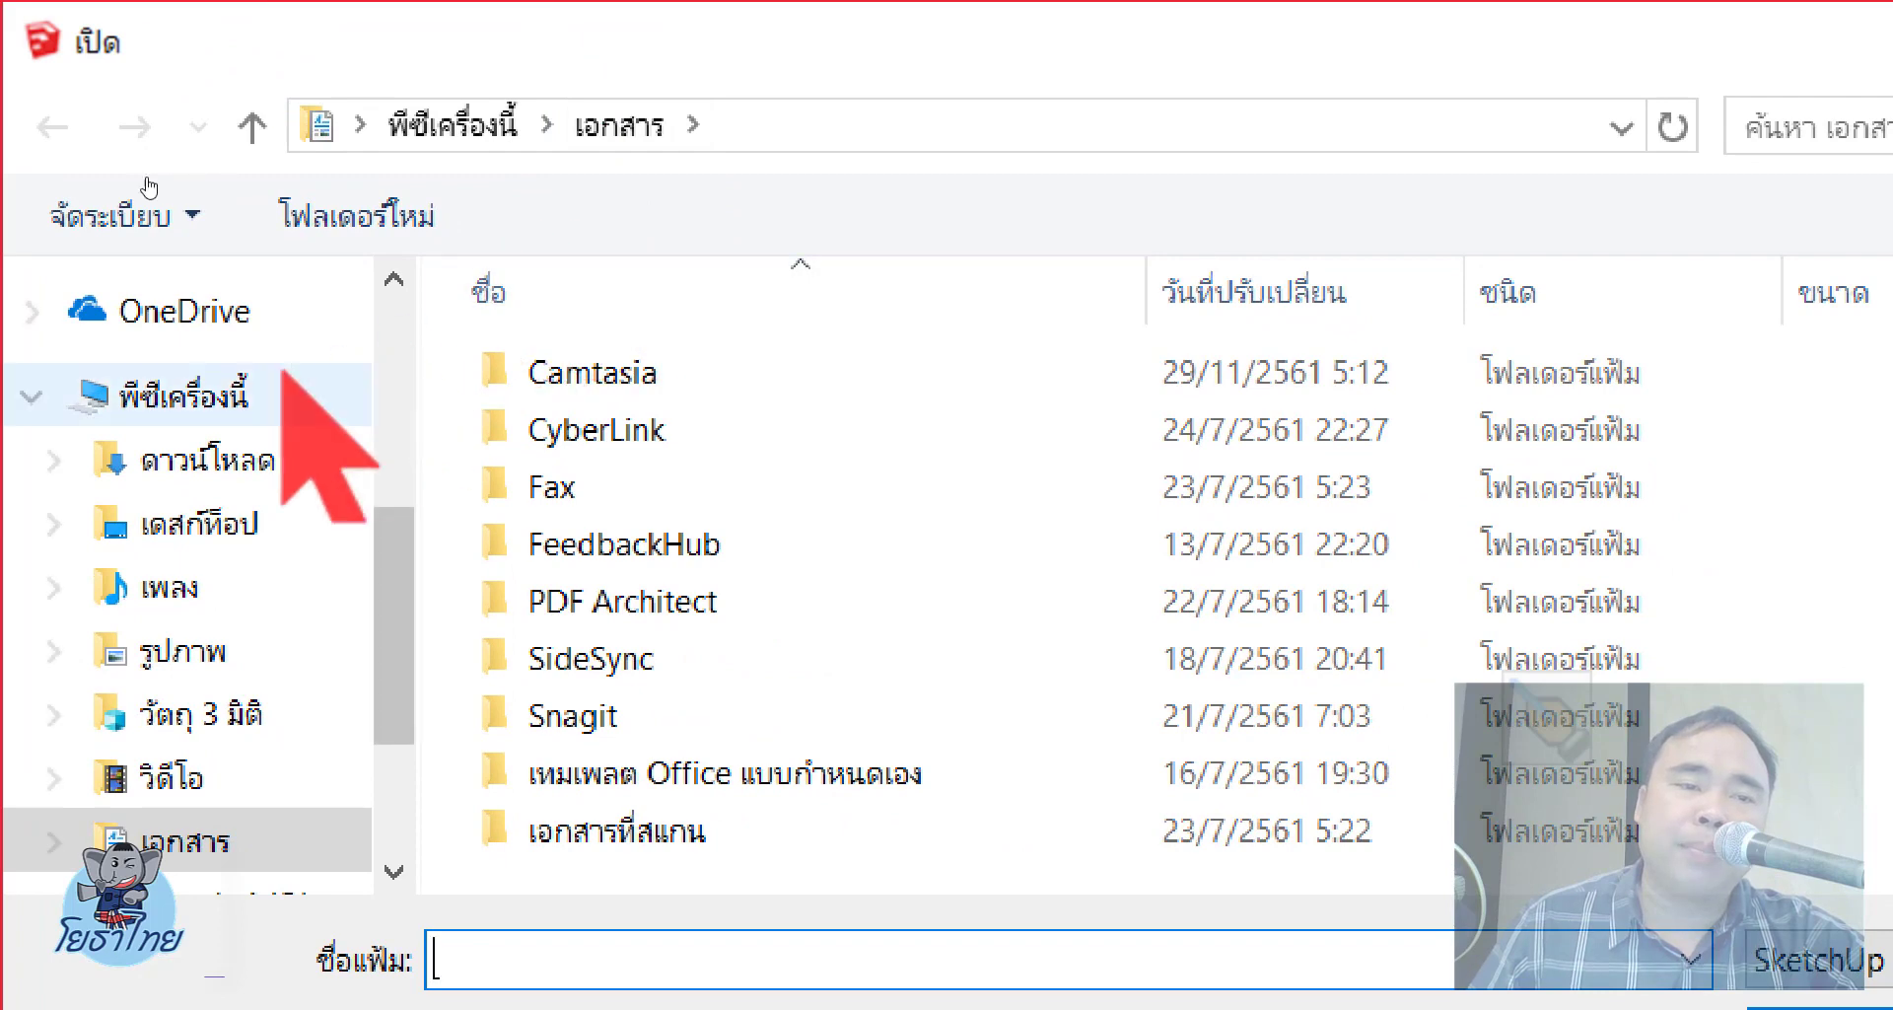
scroll(253, 507, "up", 3)
left_click(203, 419)
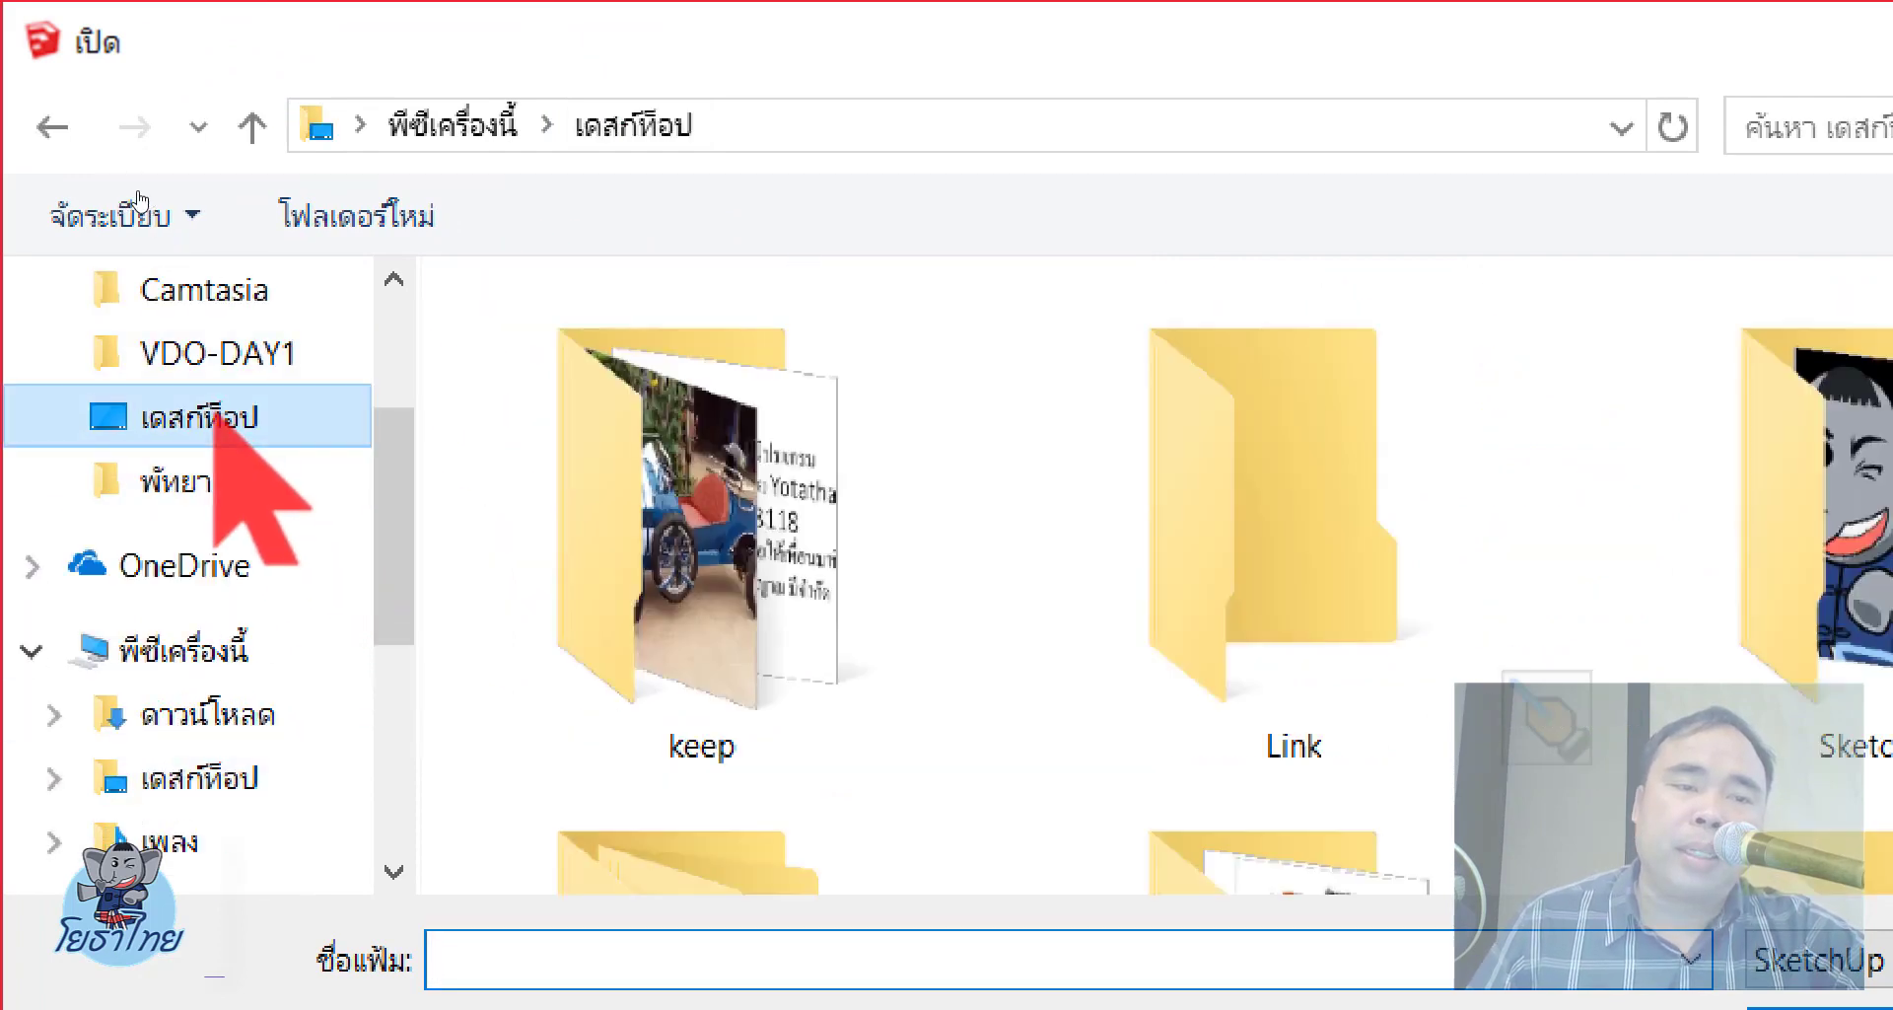
double_click(1230, 552)
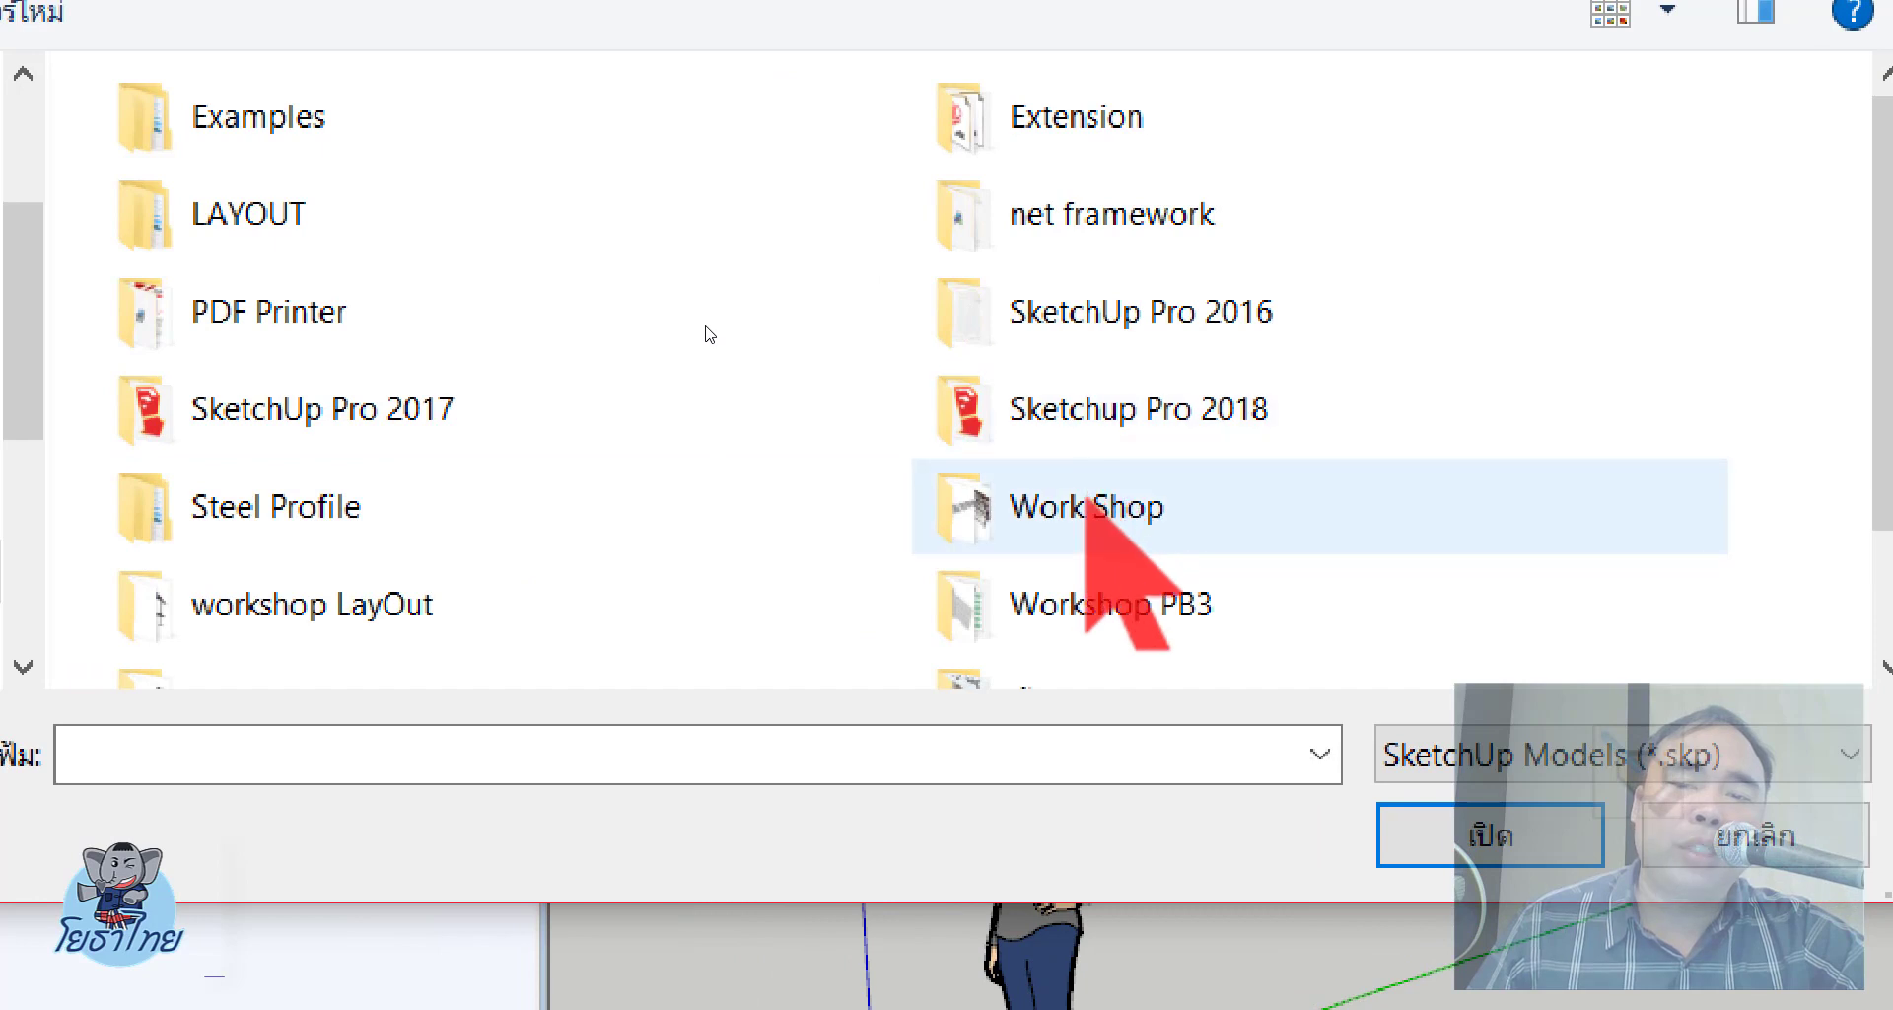
scroll(707, 333, "down", 2)
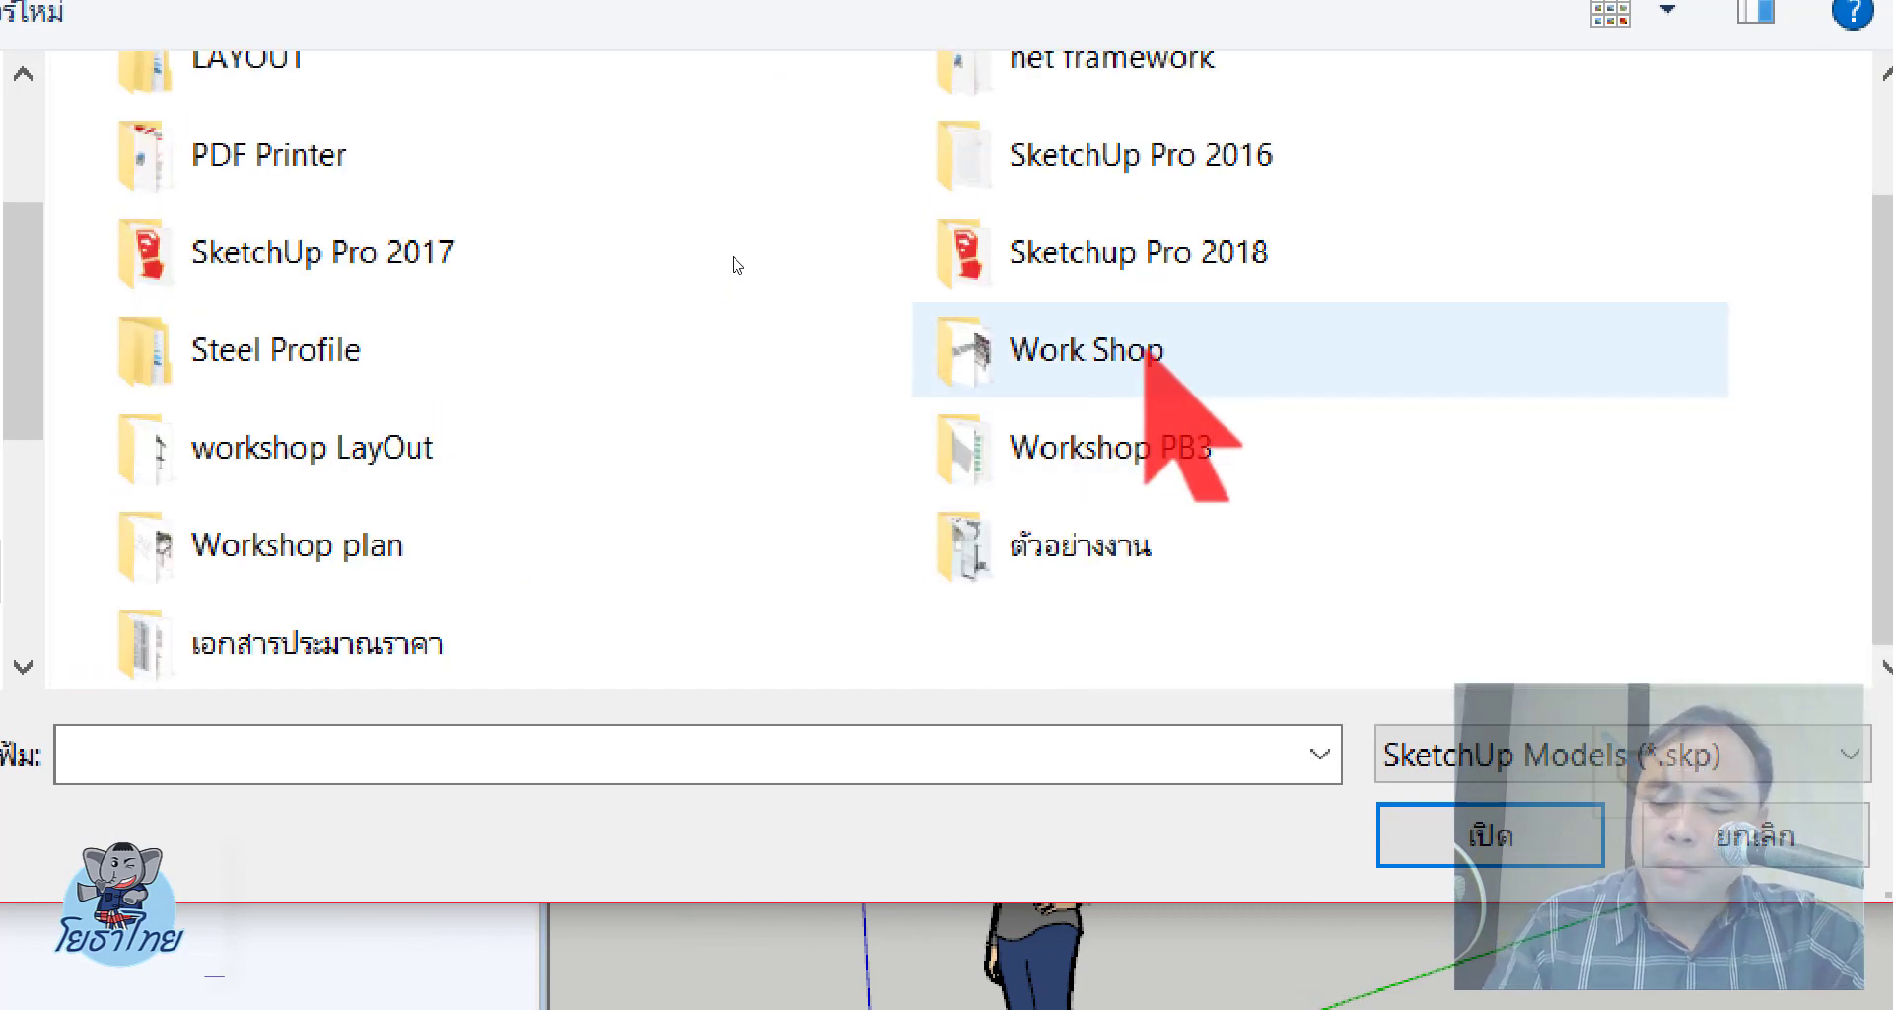
left_click(1146, 355)
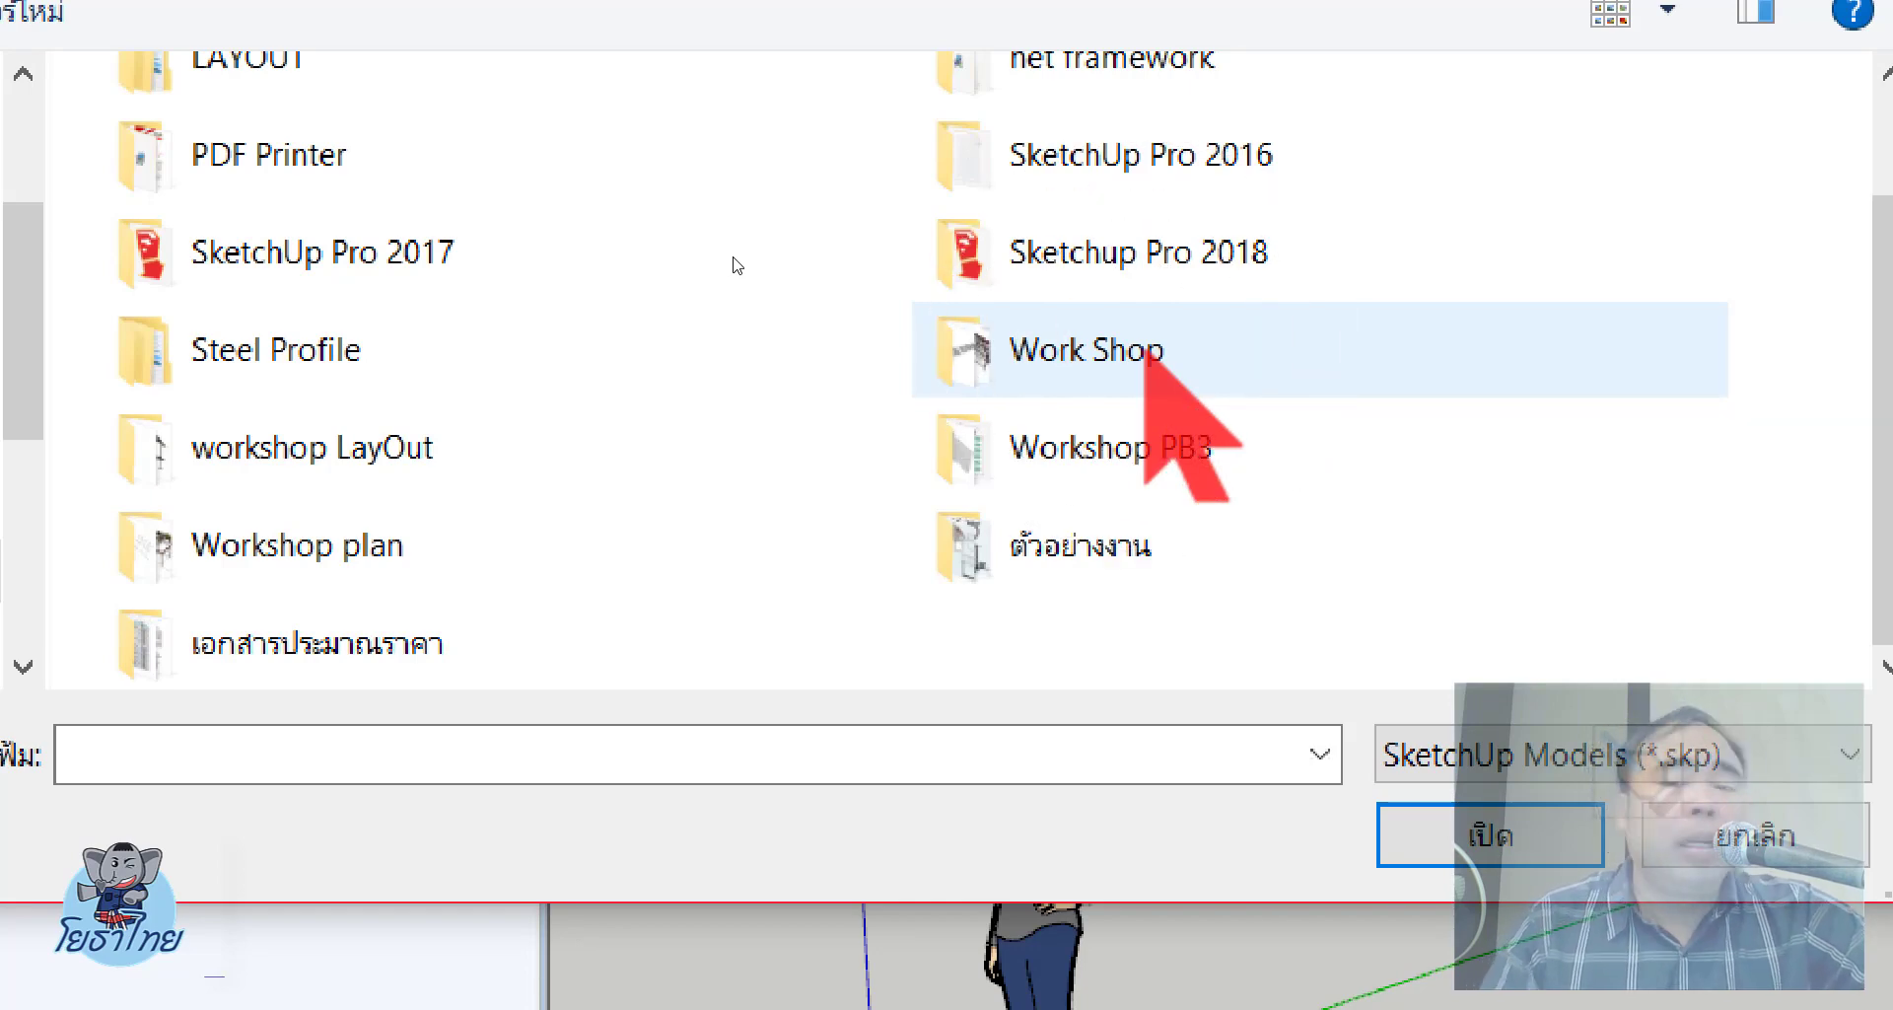
double_click(1146, 355)
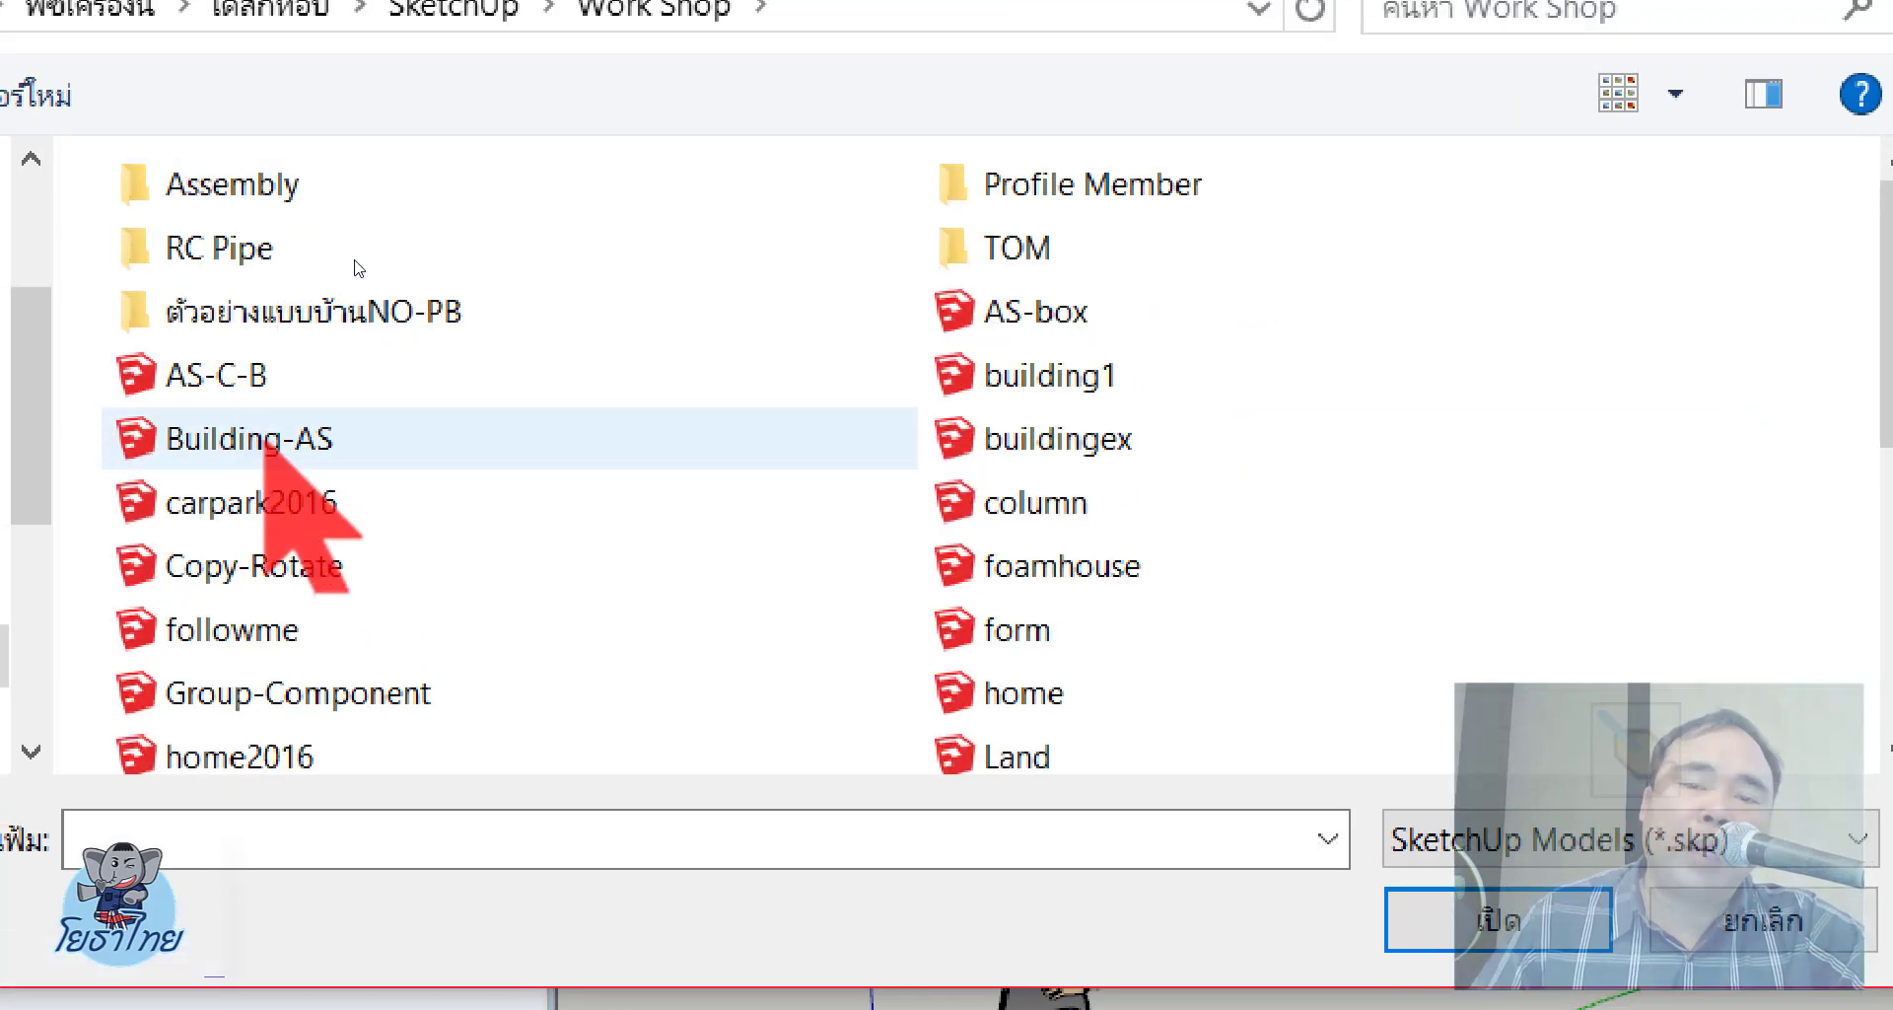
scroll(513, 488, "down", 5)
scroll(513, 488, "up", 2)
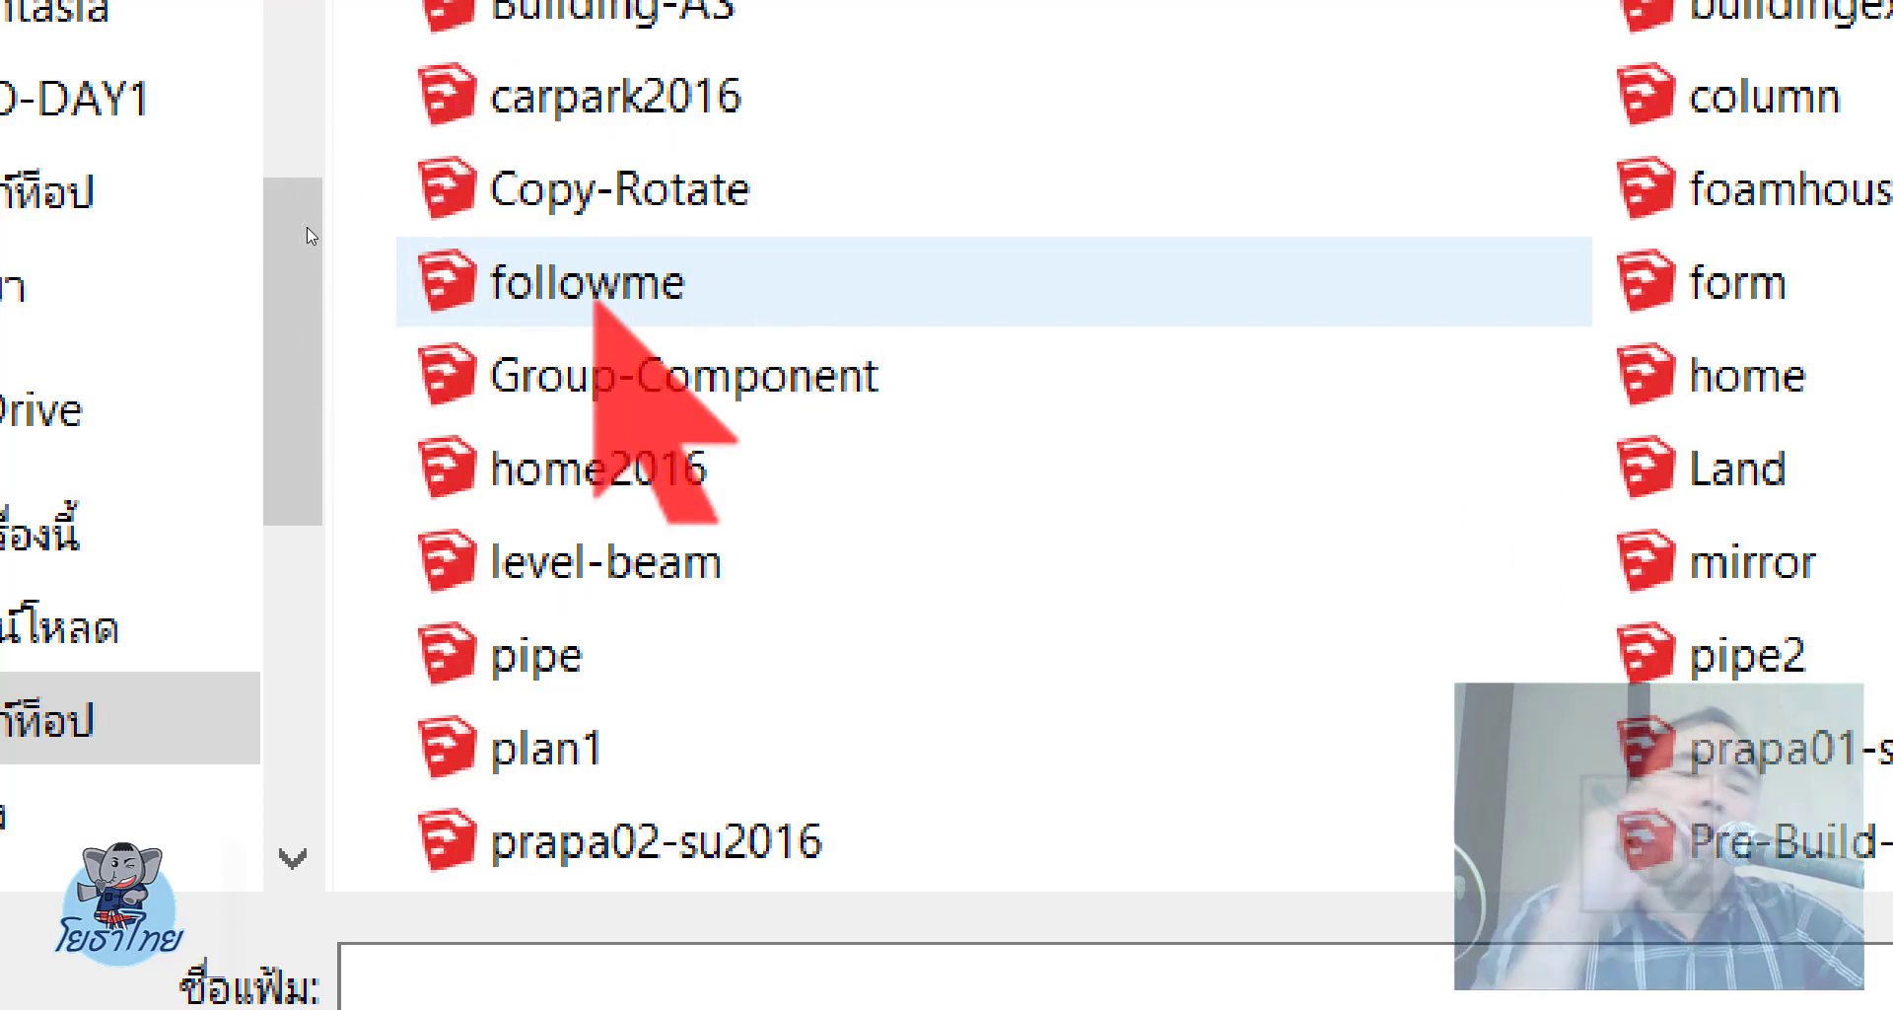
key("Return")
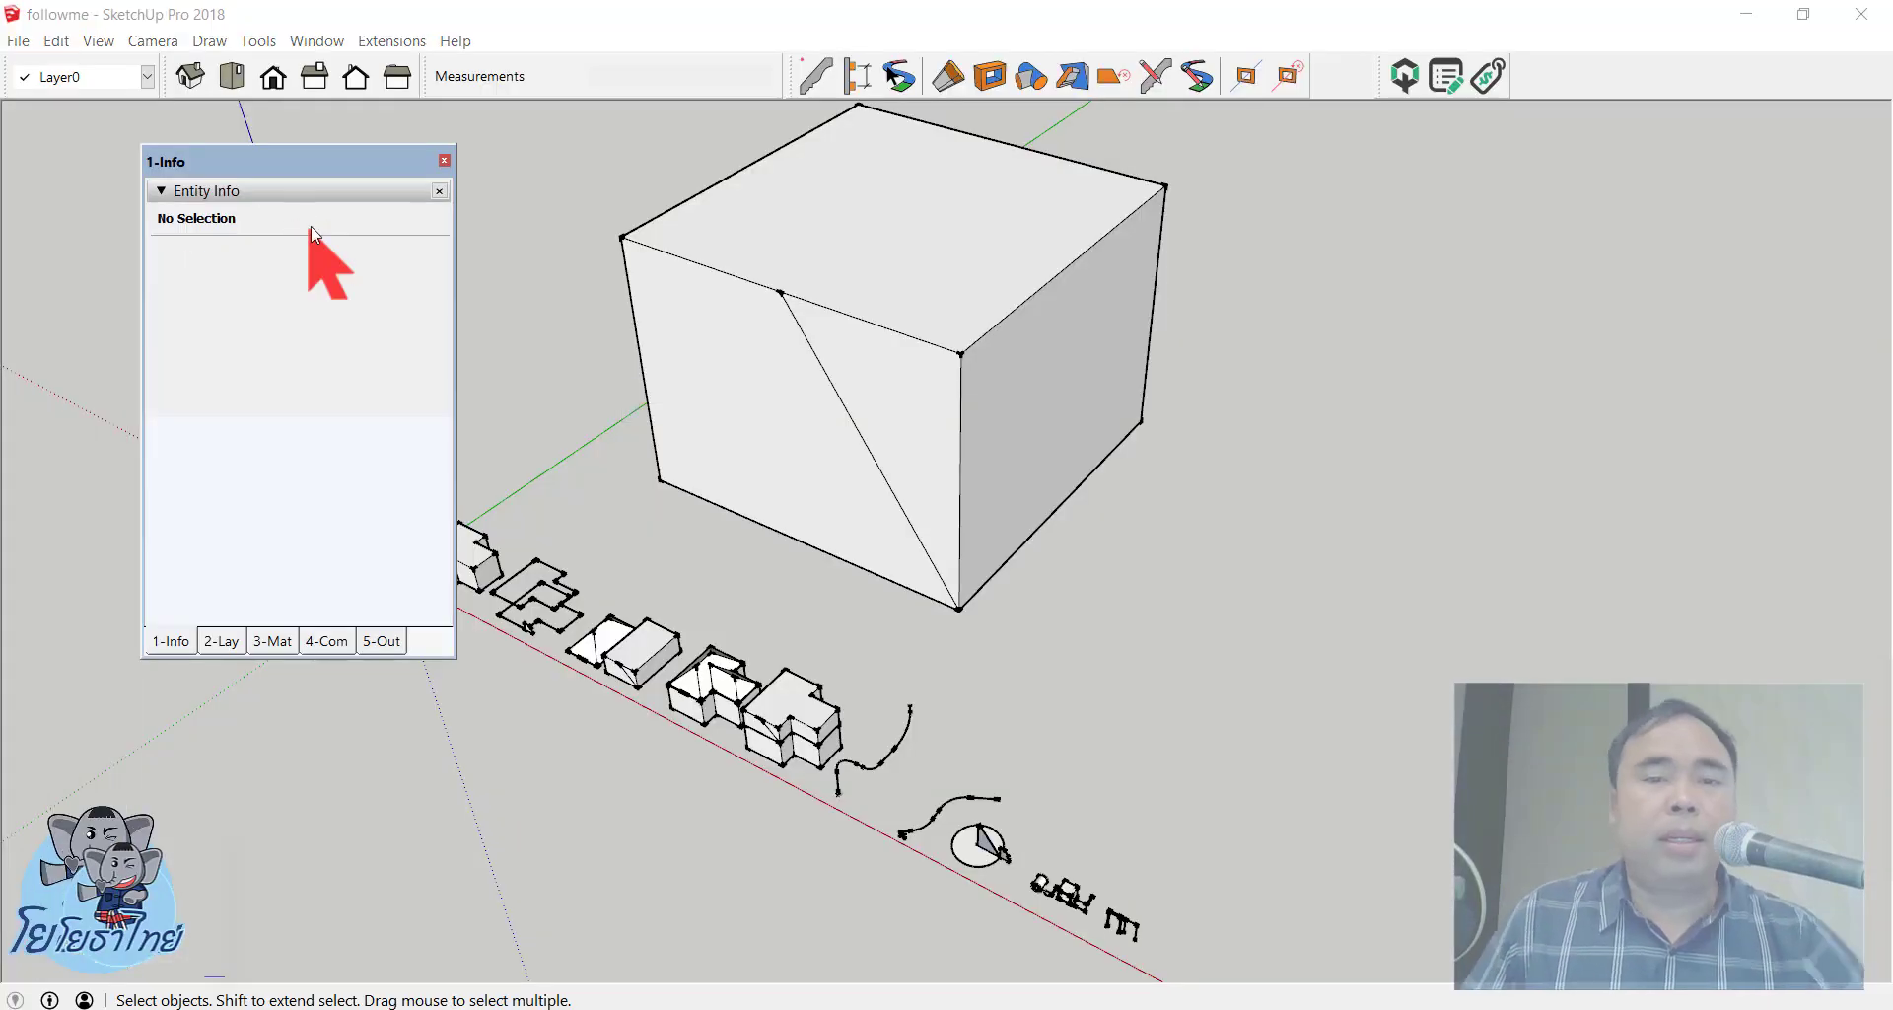
Step: Dock the Default Tray on the right edge and pin it to auto-hide
left_click_drag(359, 190, 1853, 548)
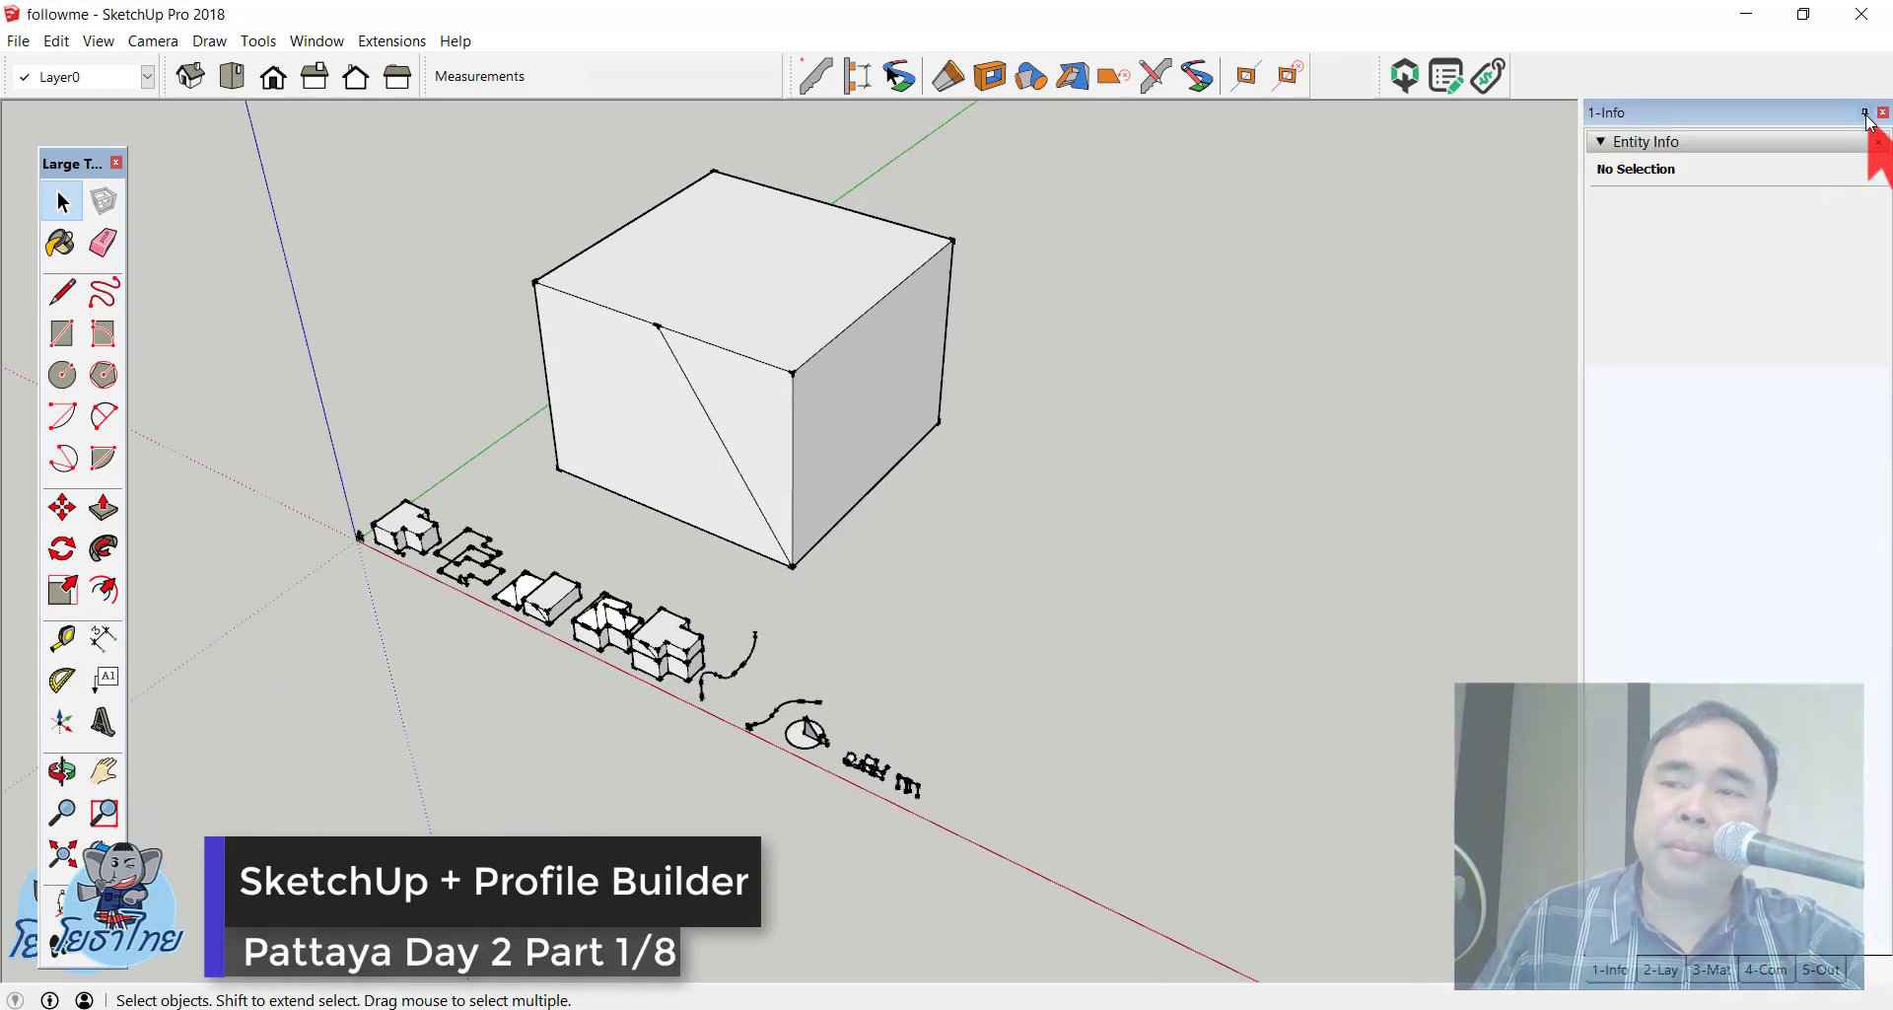
left_click(1873, 115)
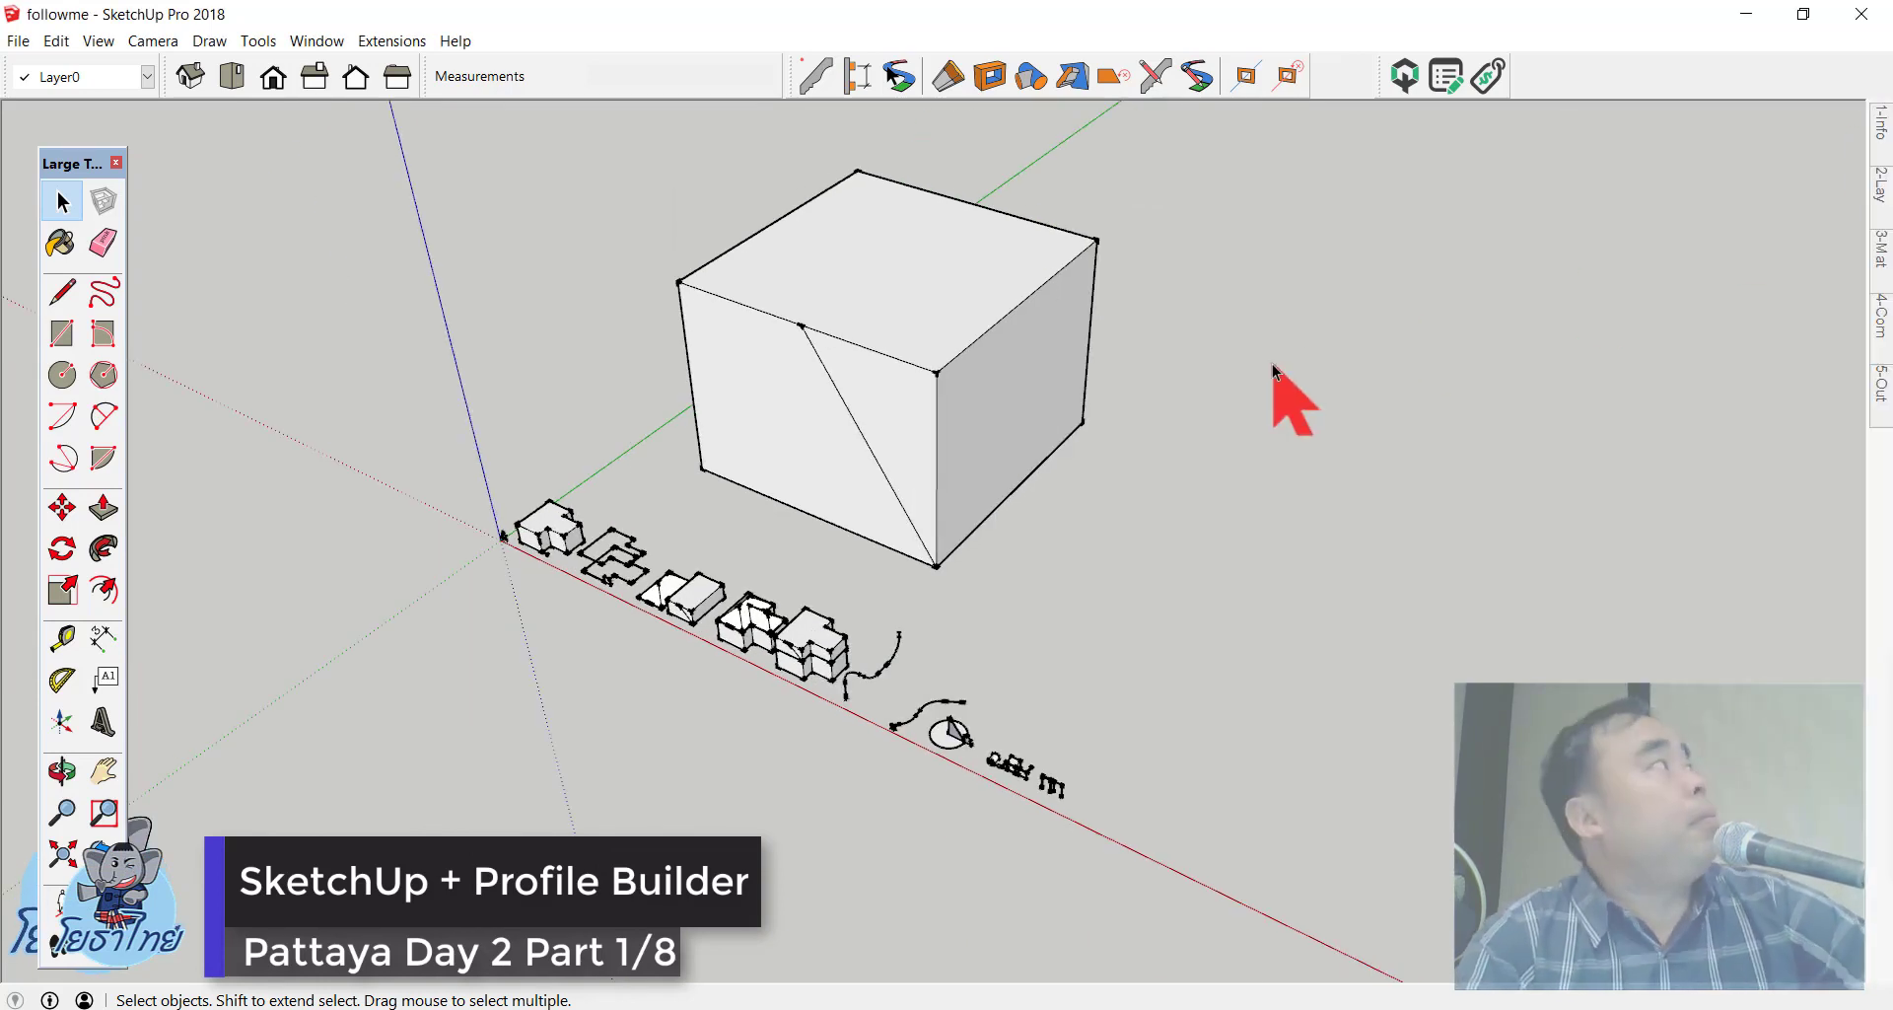
scroll(986, 291, "up", 2)
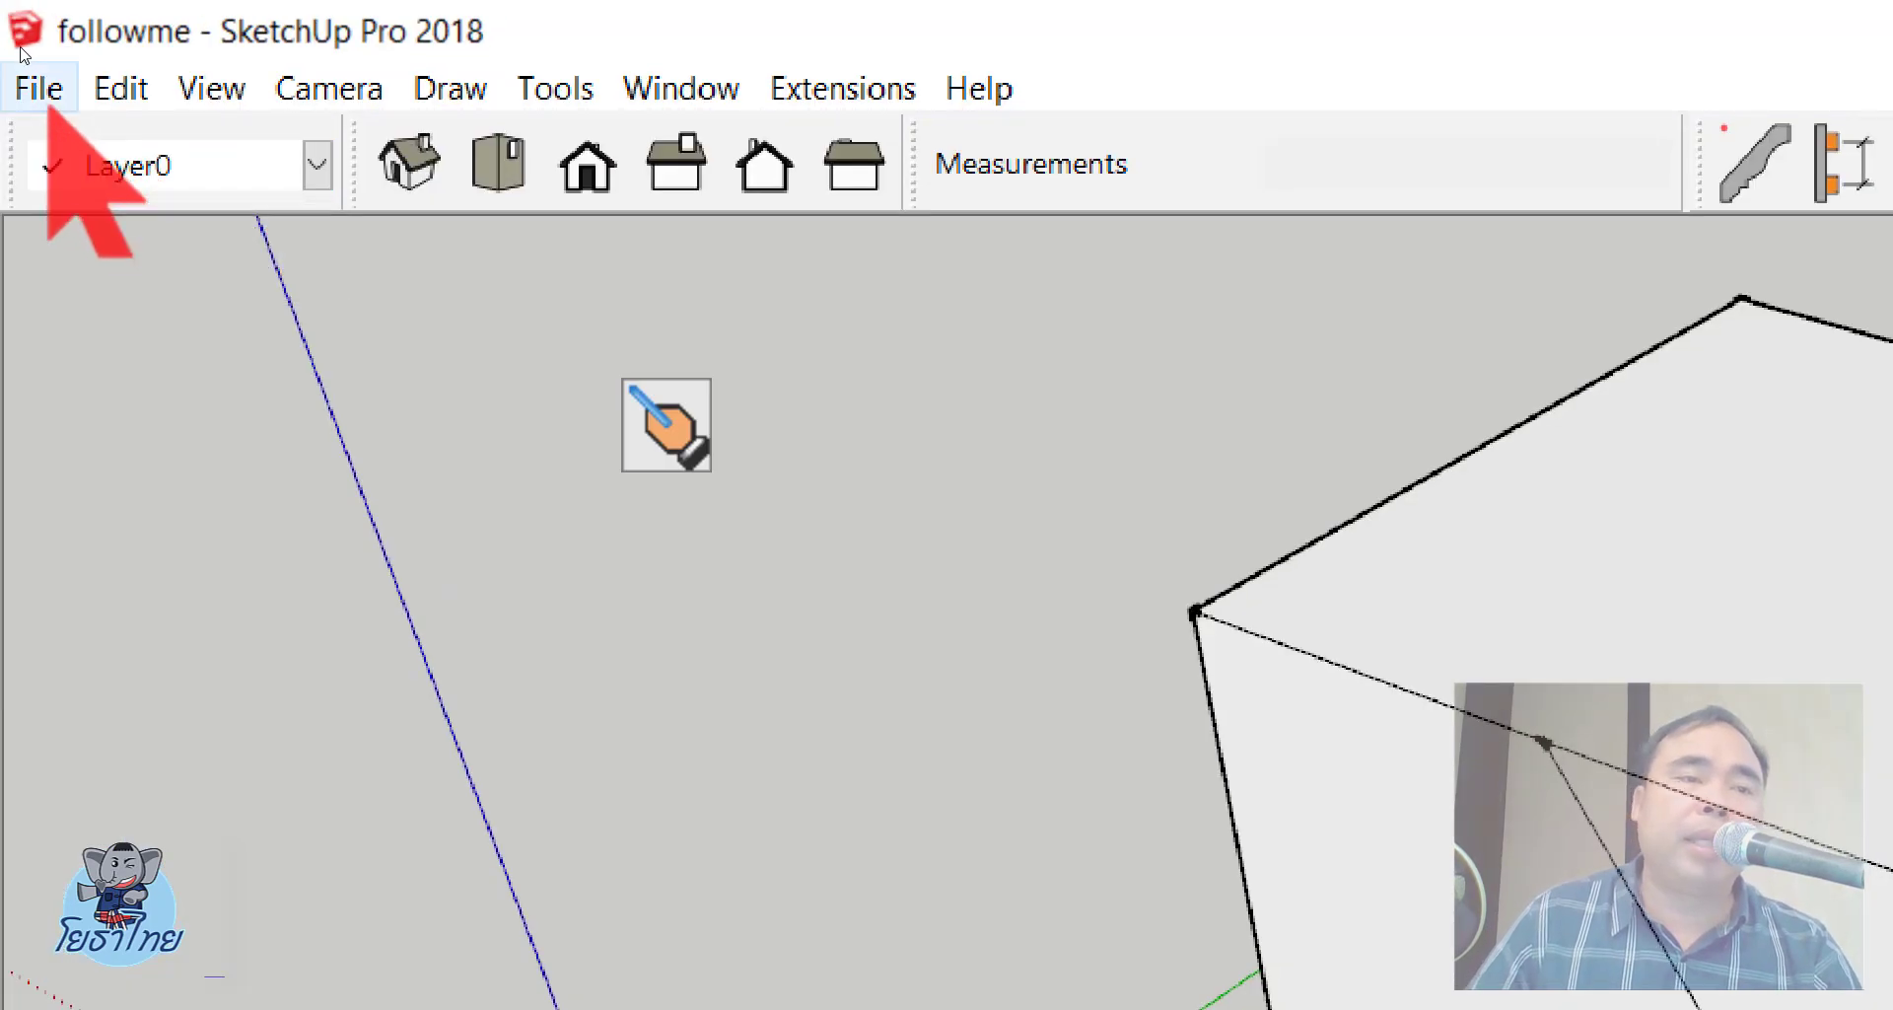
Step: Reopen followme.skp from the SketchUp > Work Shop folder
left_click(22, 63)
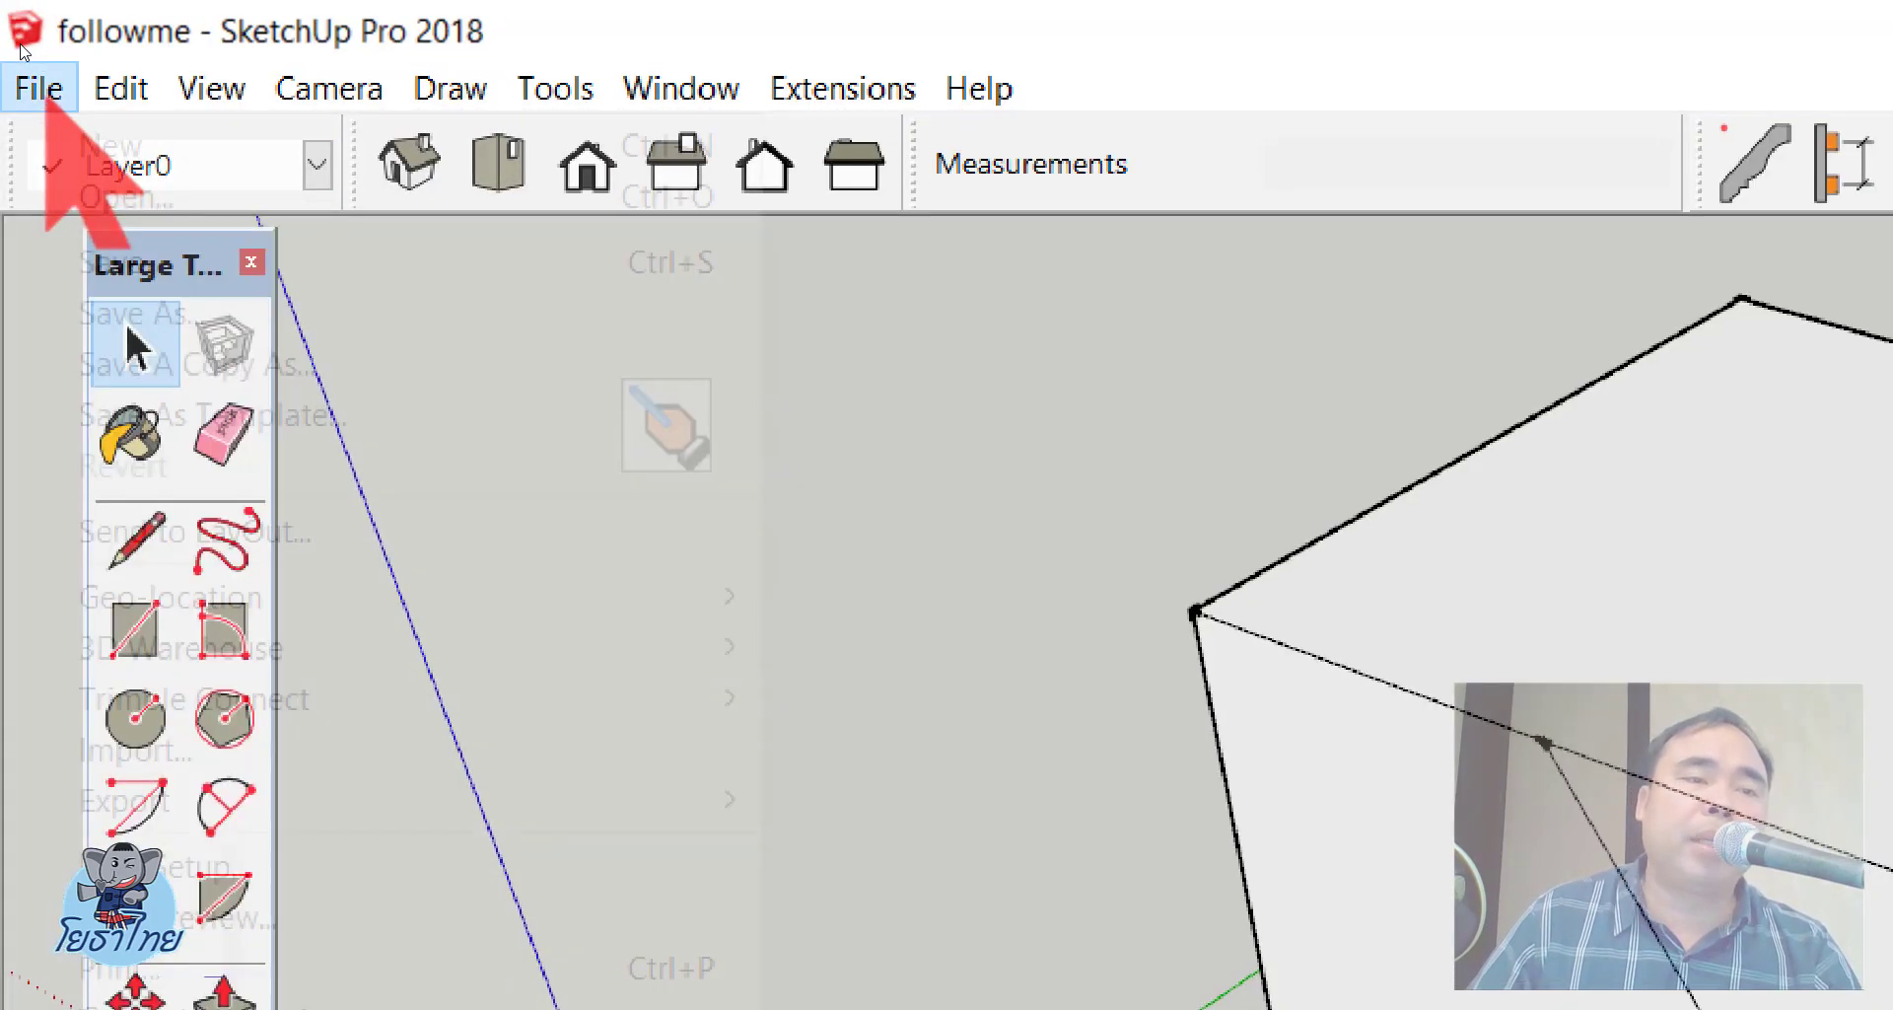
key("Down")
key("Down")
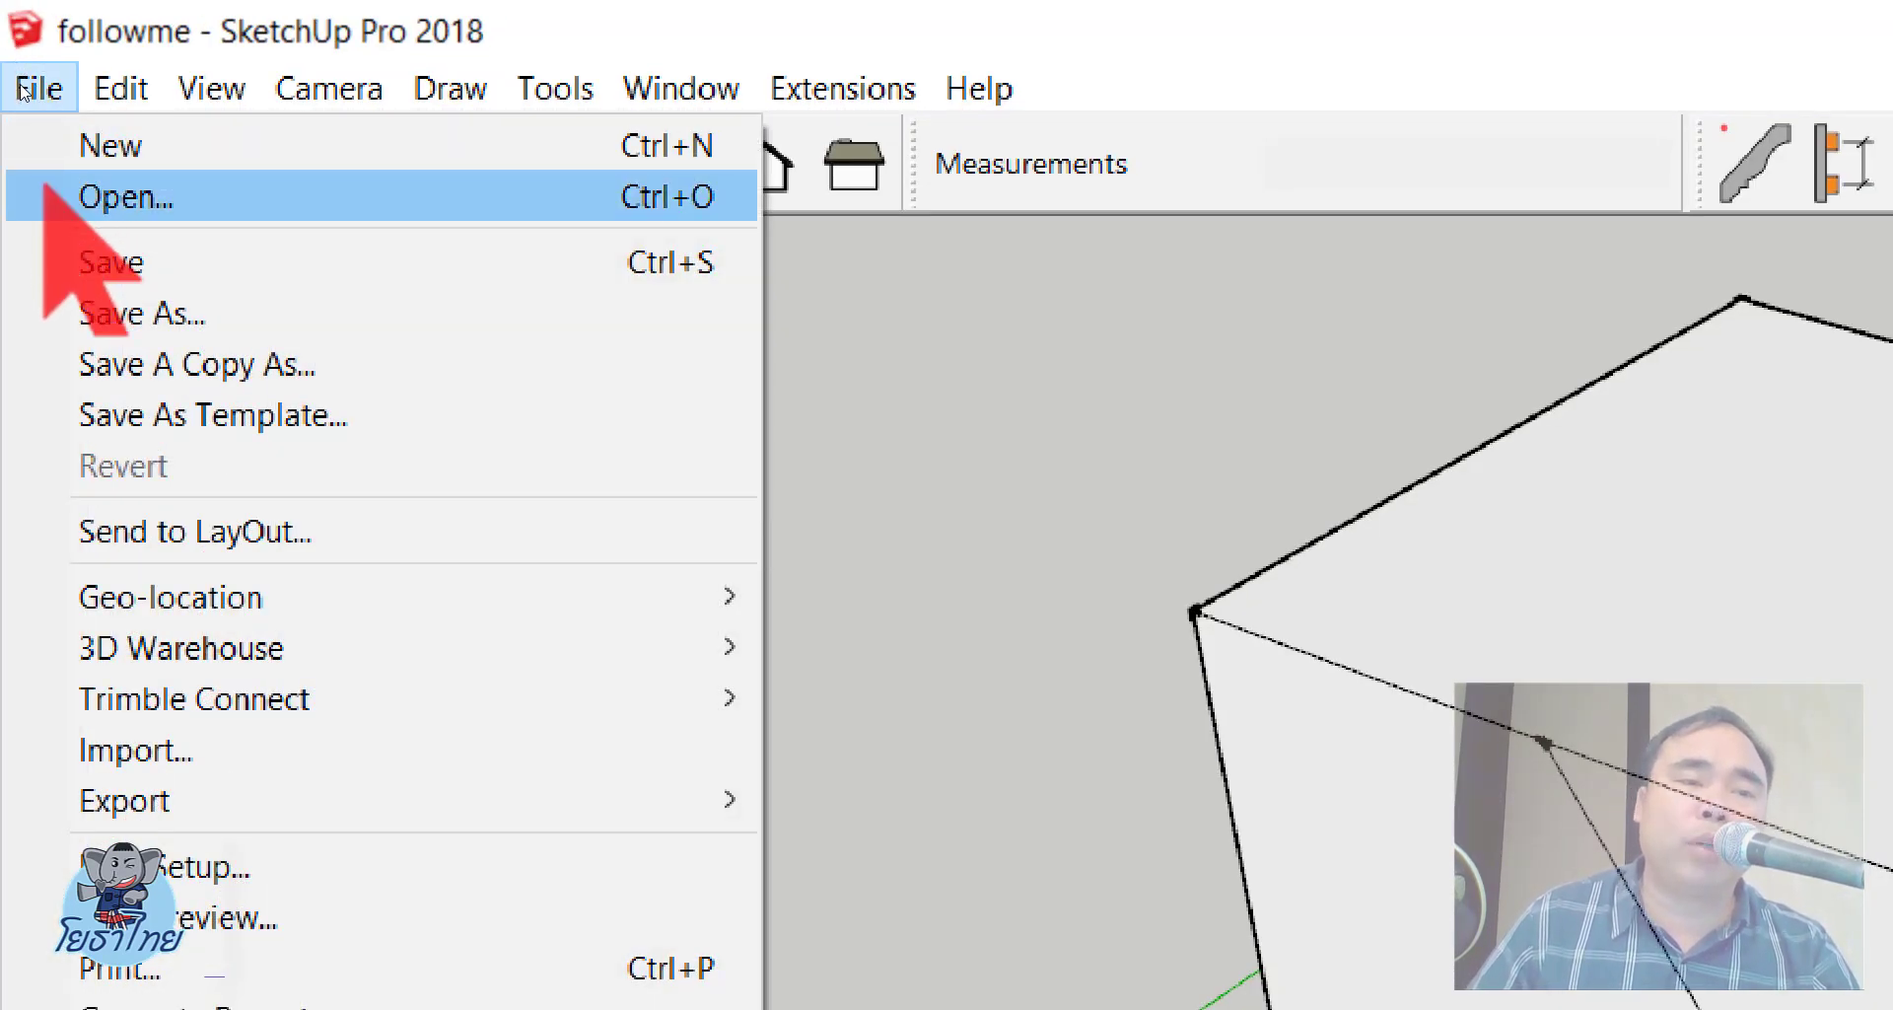
key("Return")
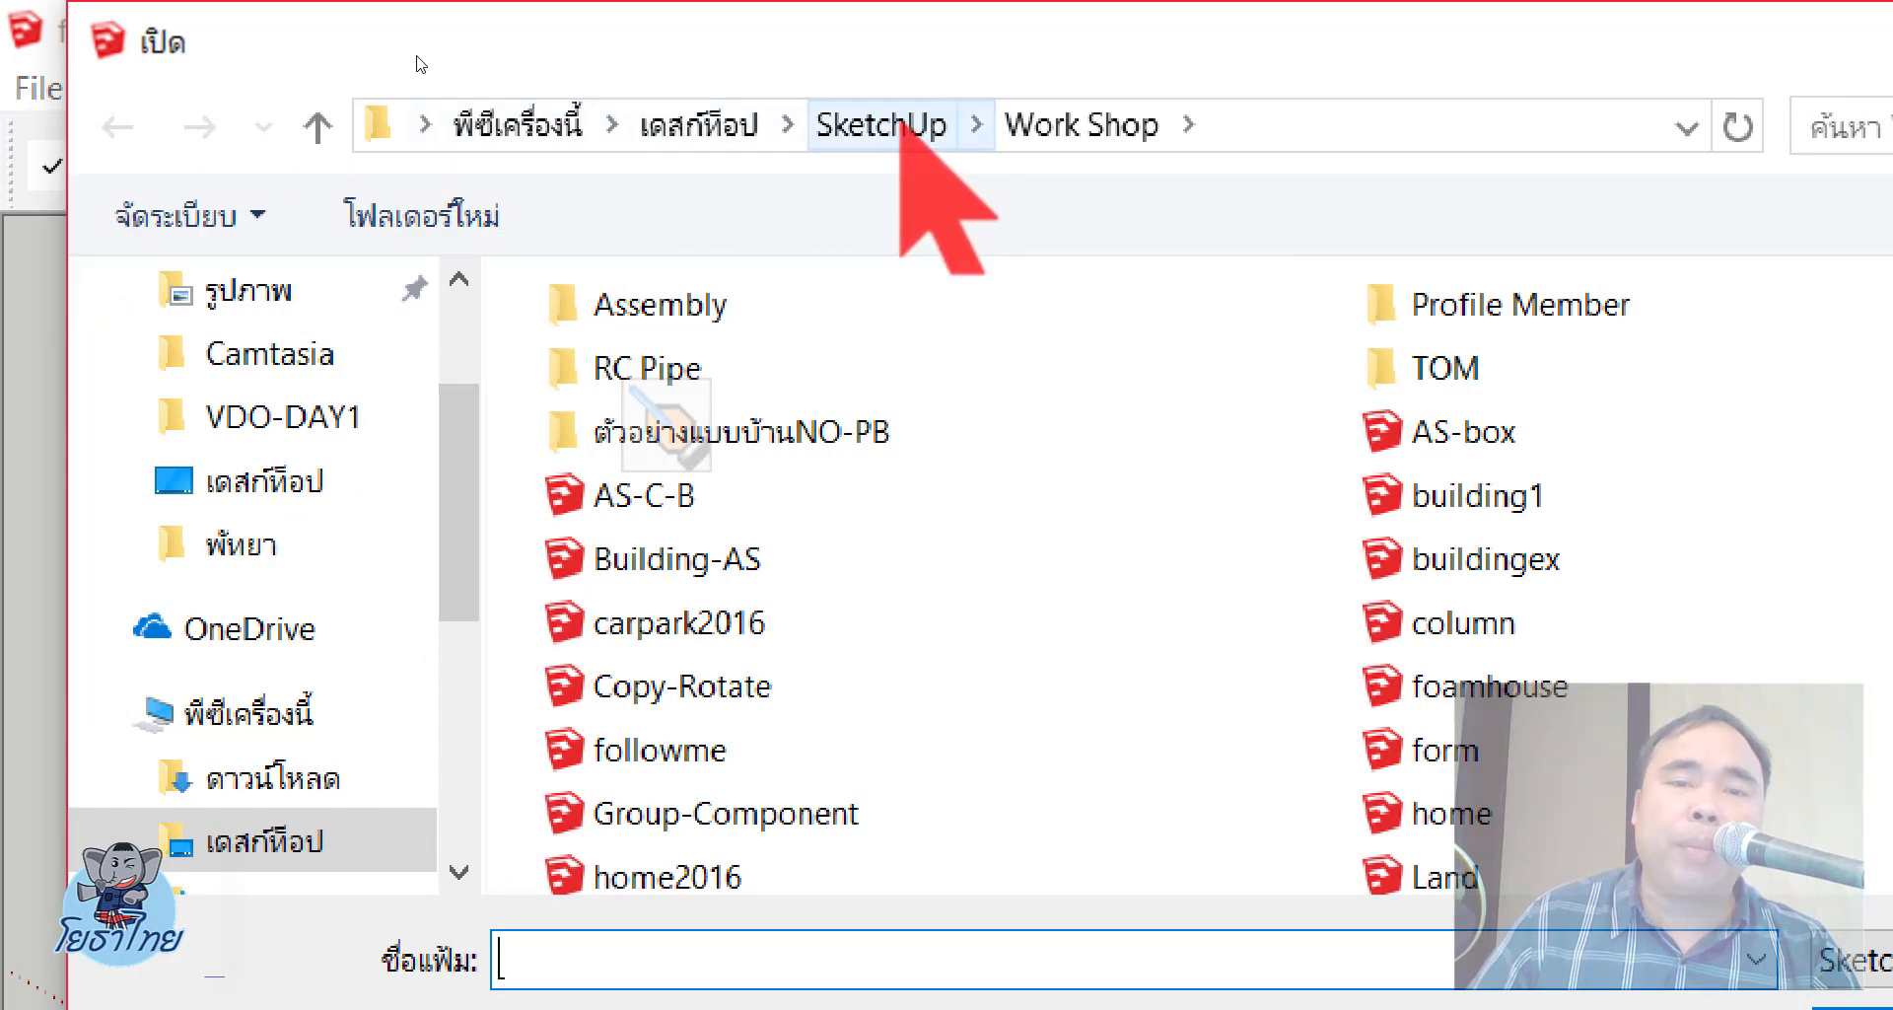
key("alt+Up")
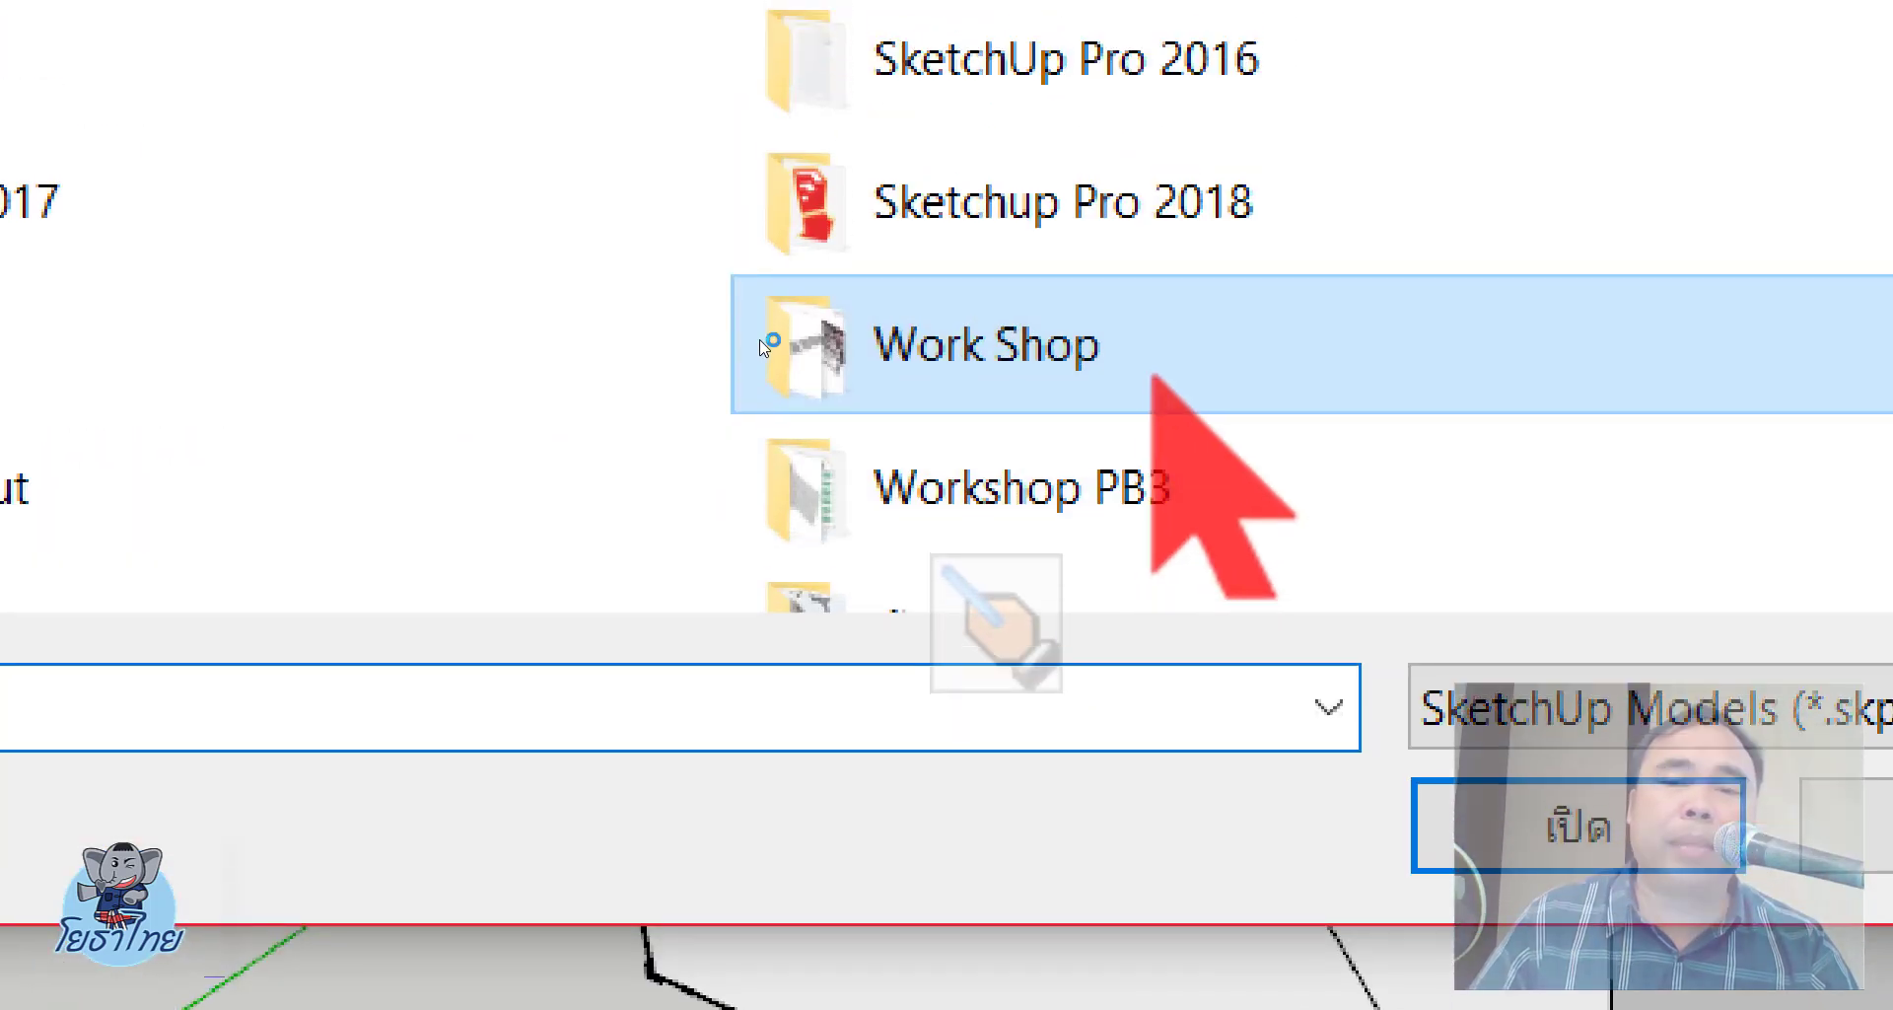
double_click(761, 356)
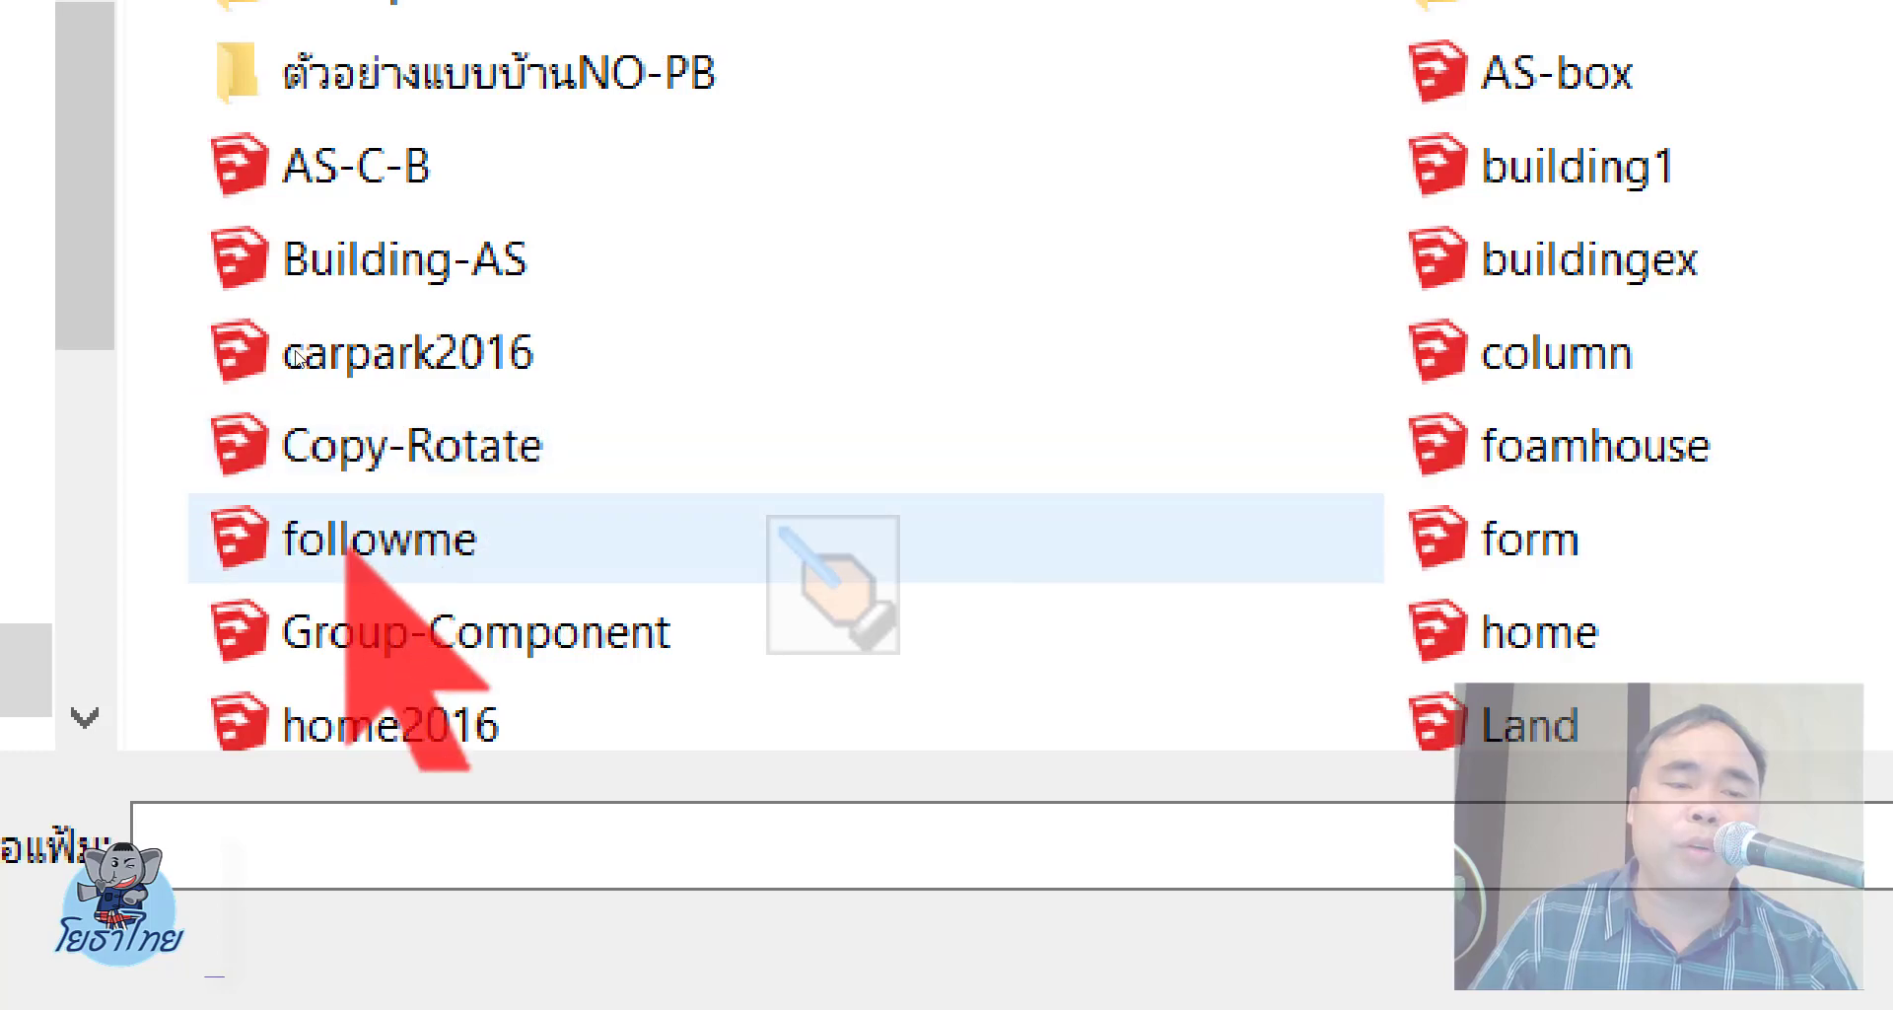
double_click(375, 539)
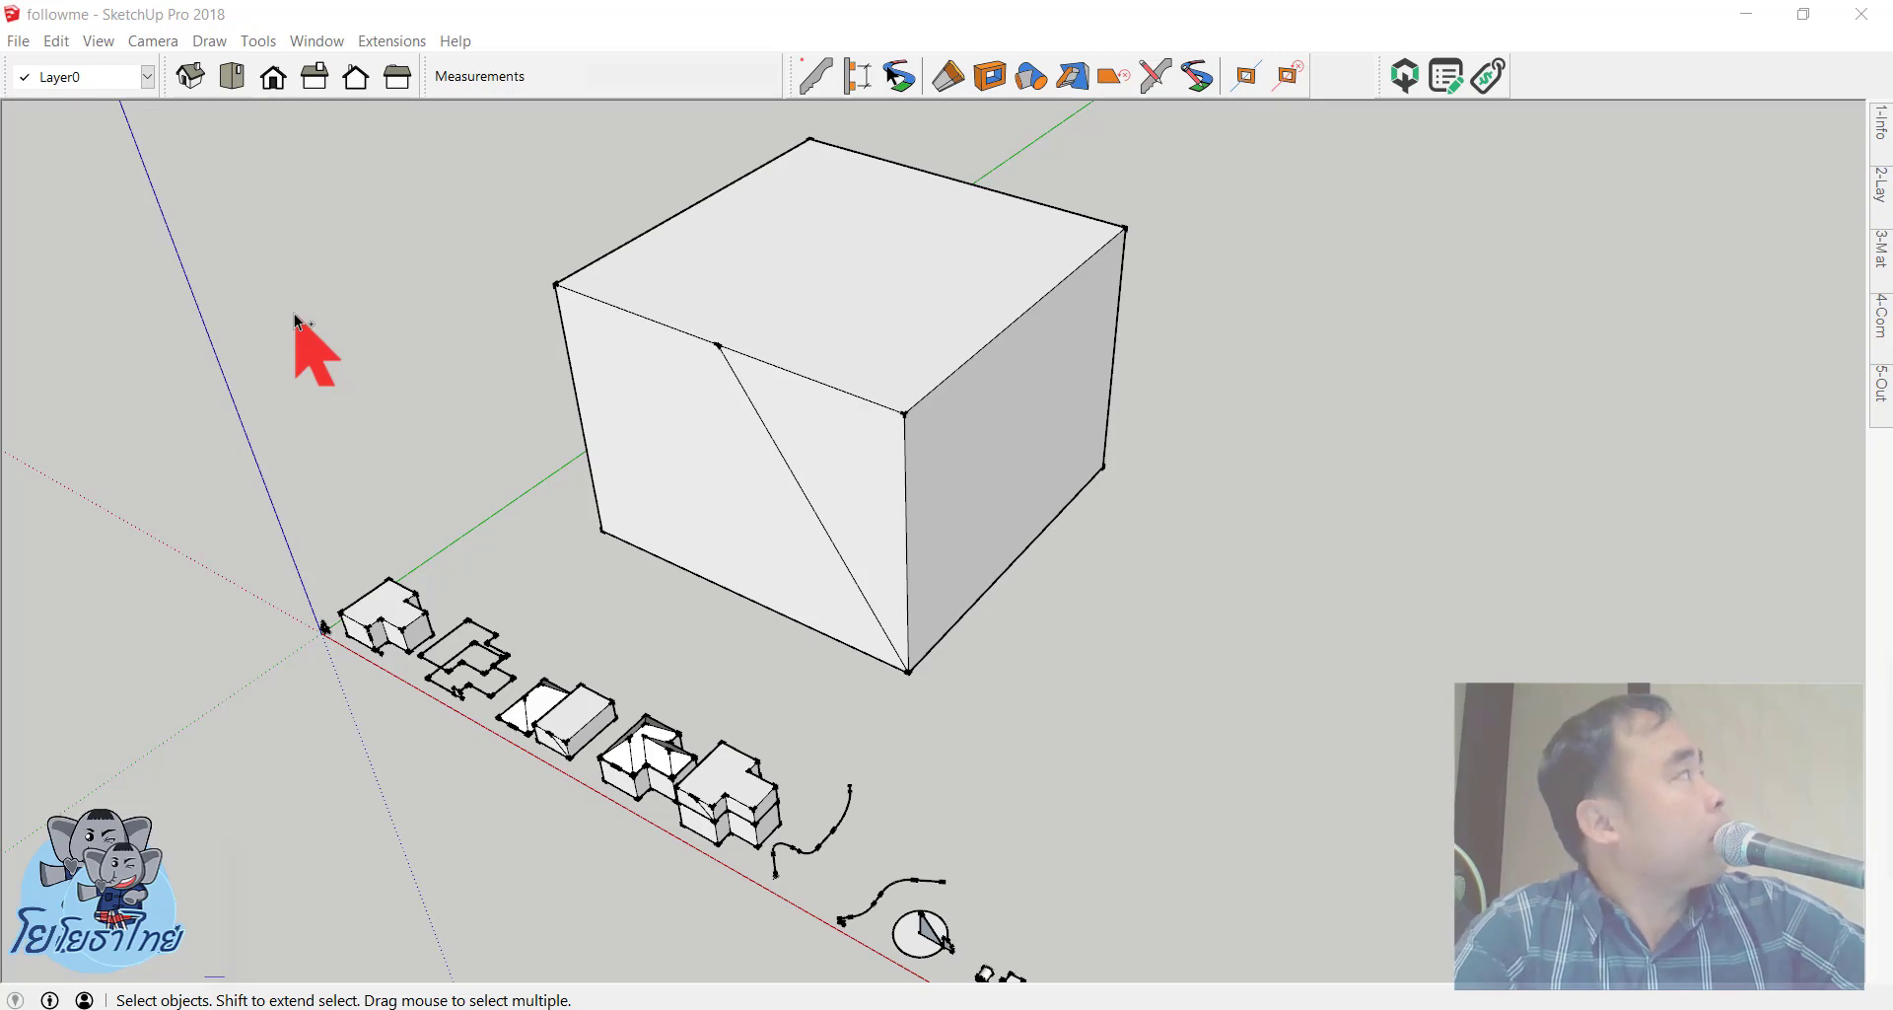
Step: Zoom in on the L-shaped house and open Profile Builder's Profile Dialog
scroll(822, 390, "down", 1)
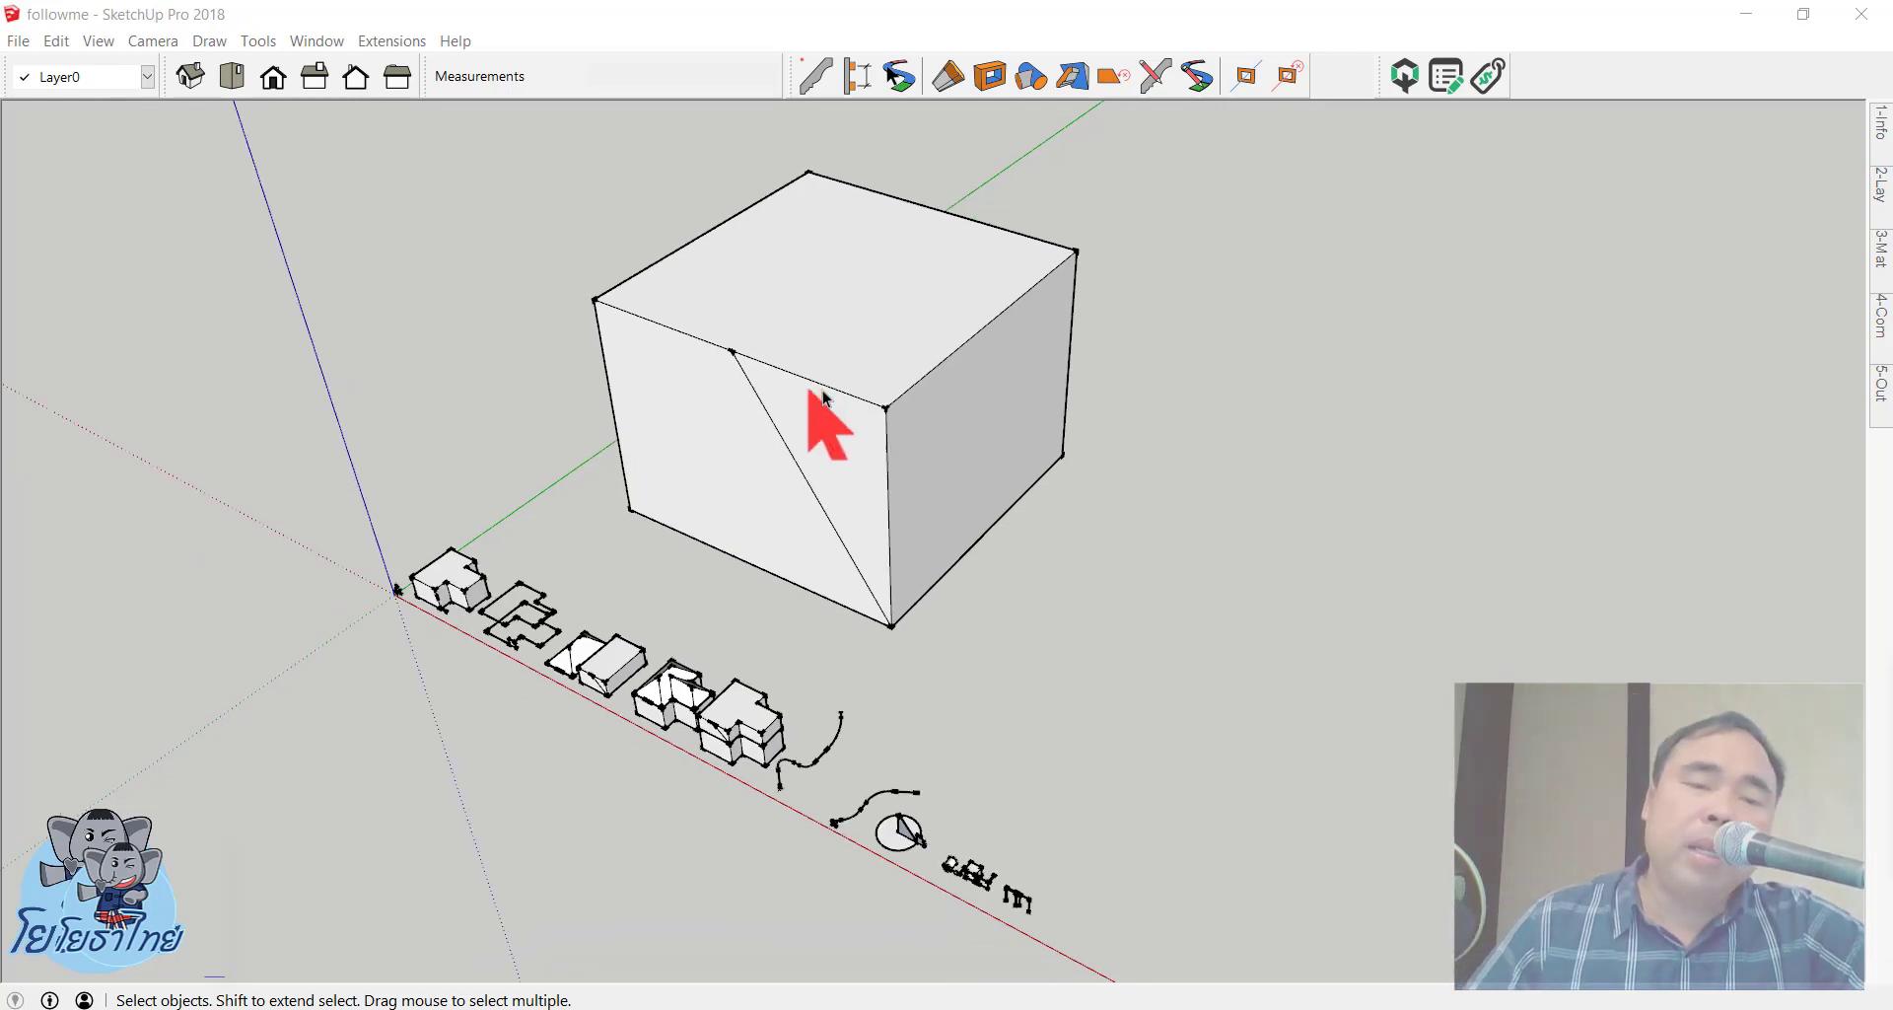
scroll(568, 532, "up", 2)
scroll(591, 507, "up", 2)
scroll(545, 455, "up", 2)
scroll(546, 456, "up", 1)
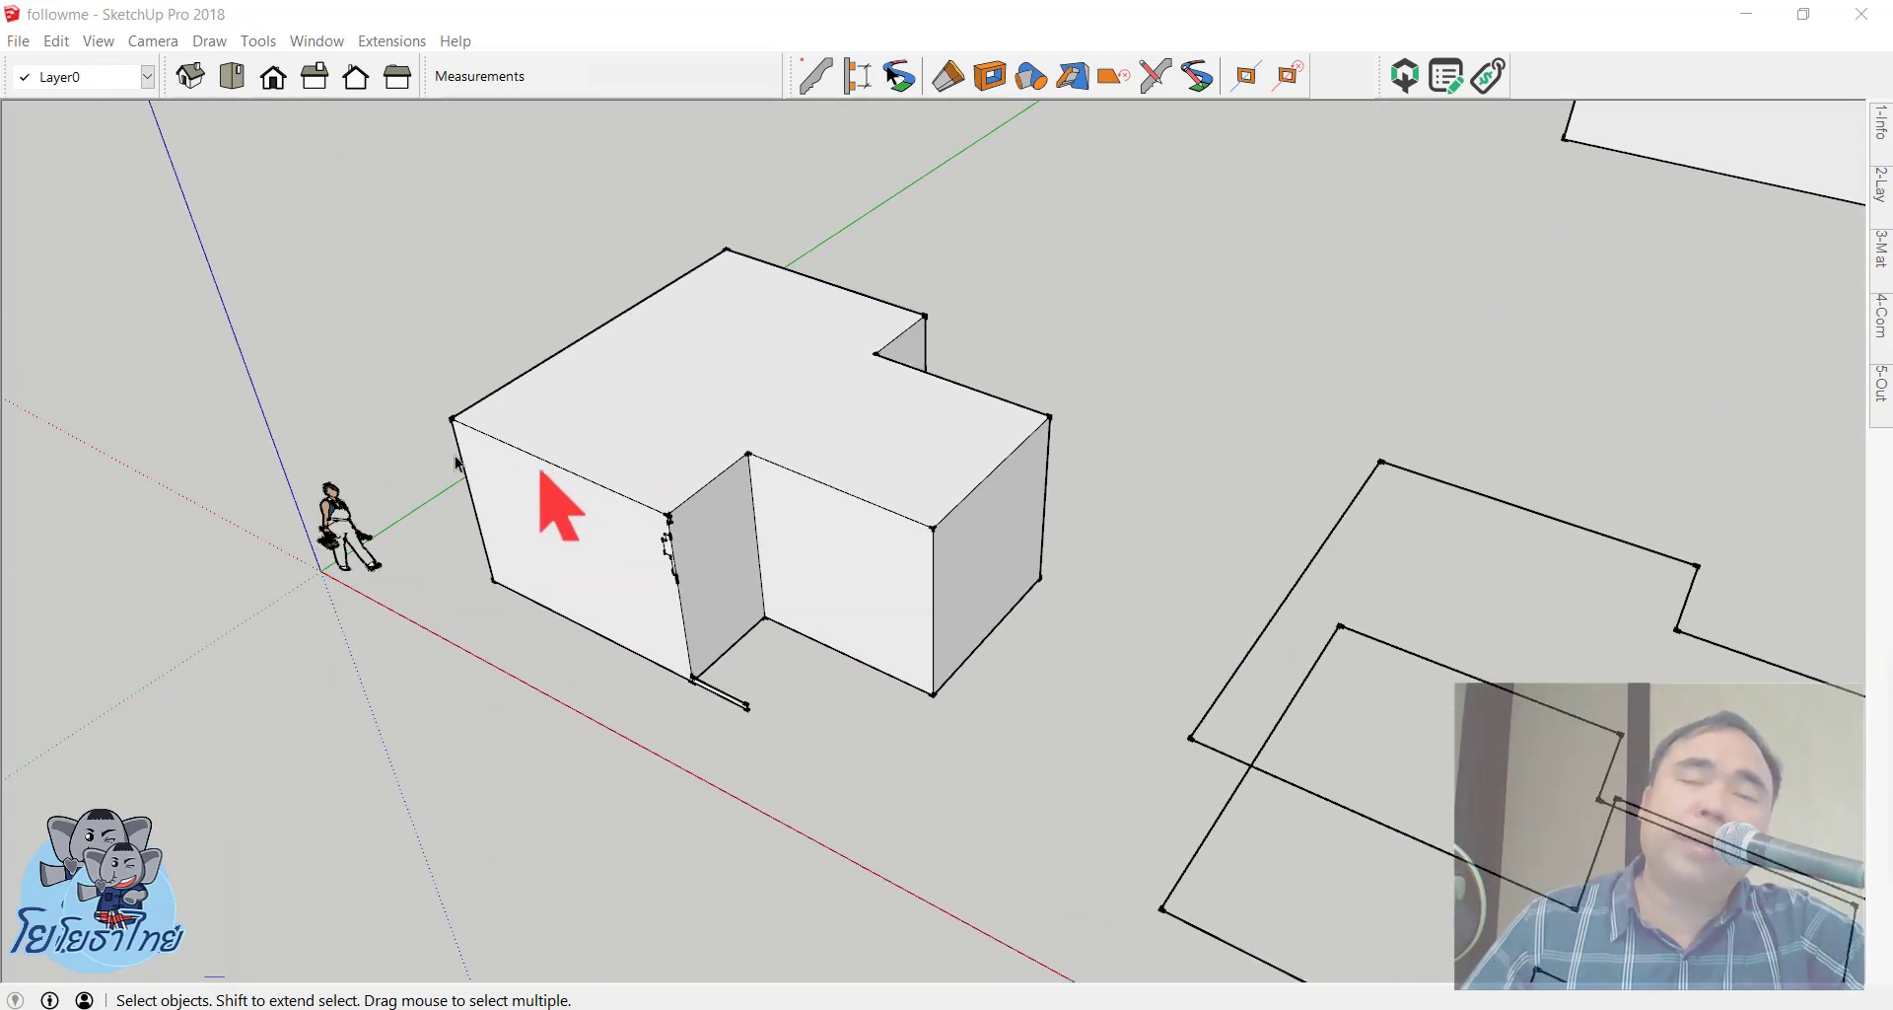
scroll(454, 459, "up", 1)
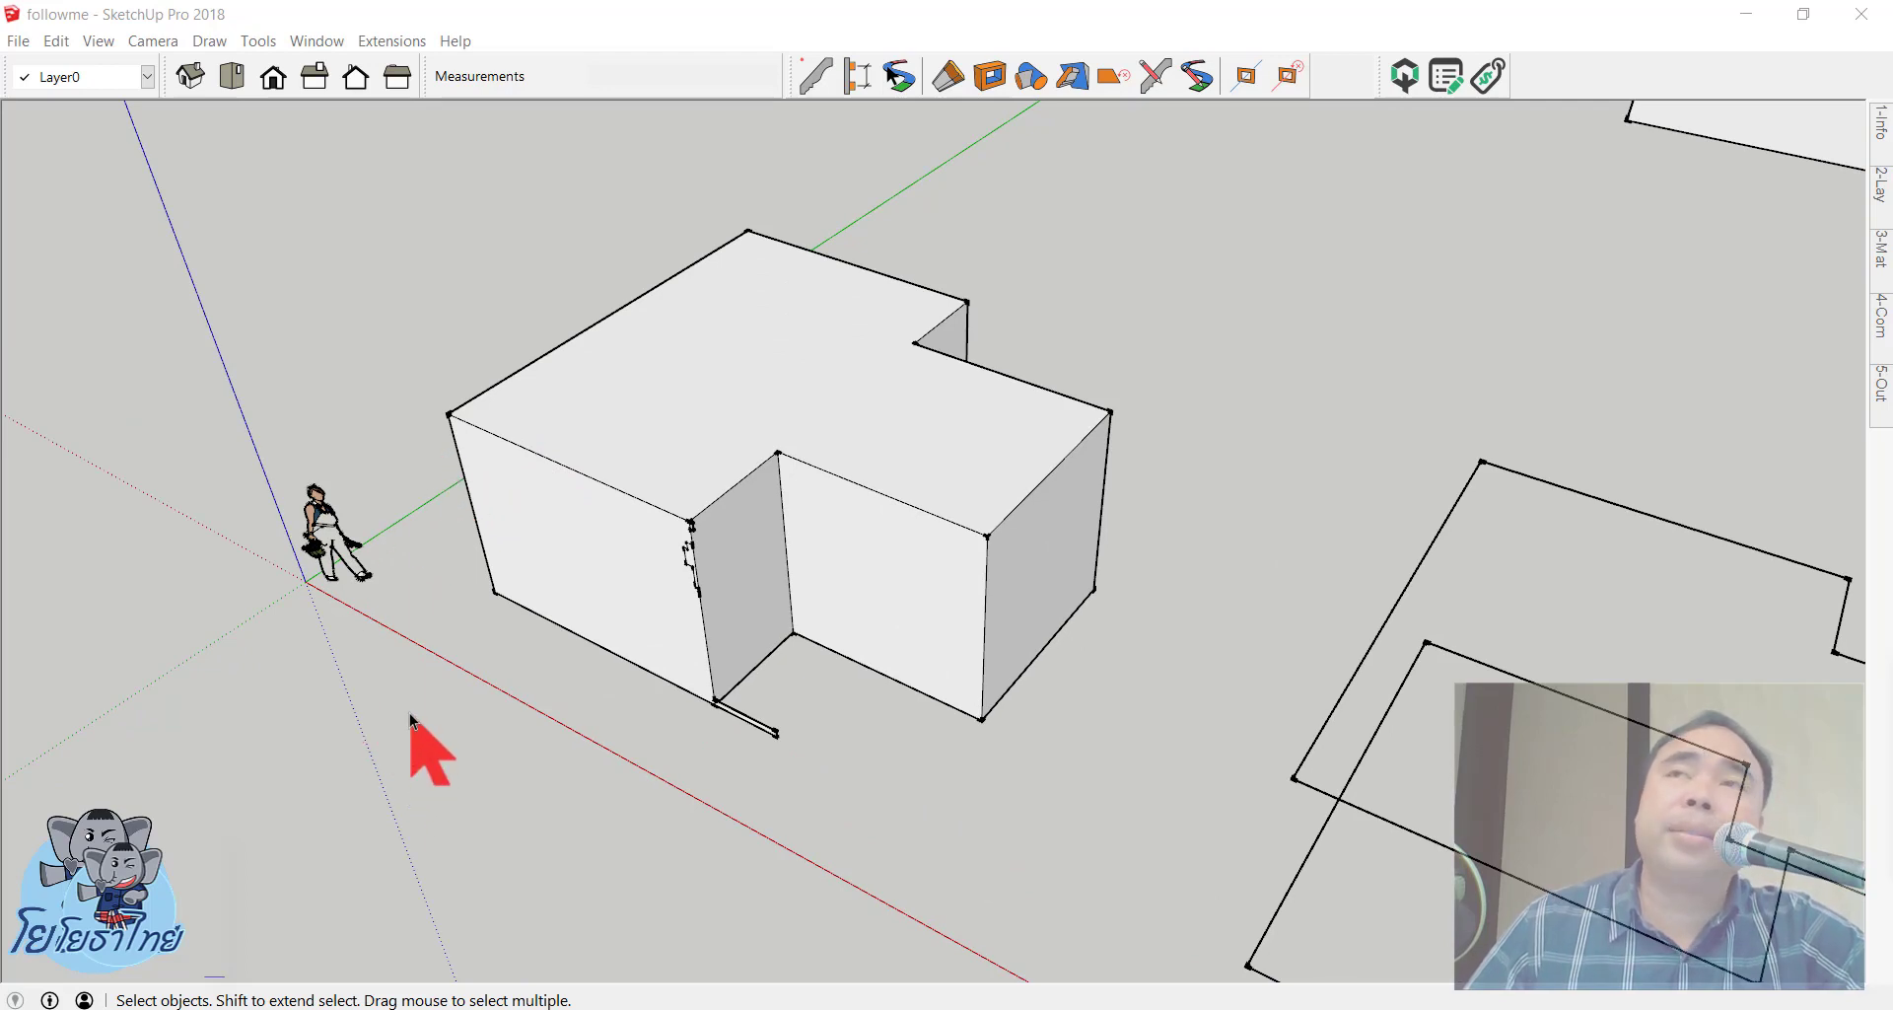
left_click(814, 84)
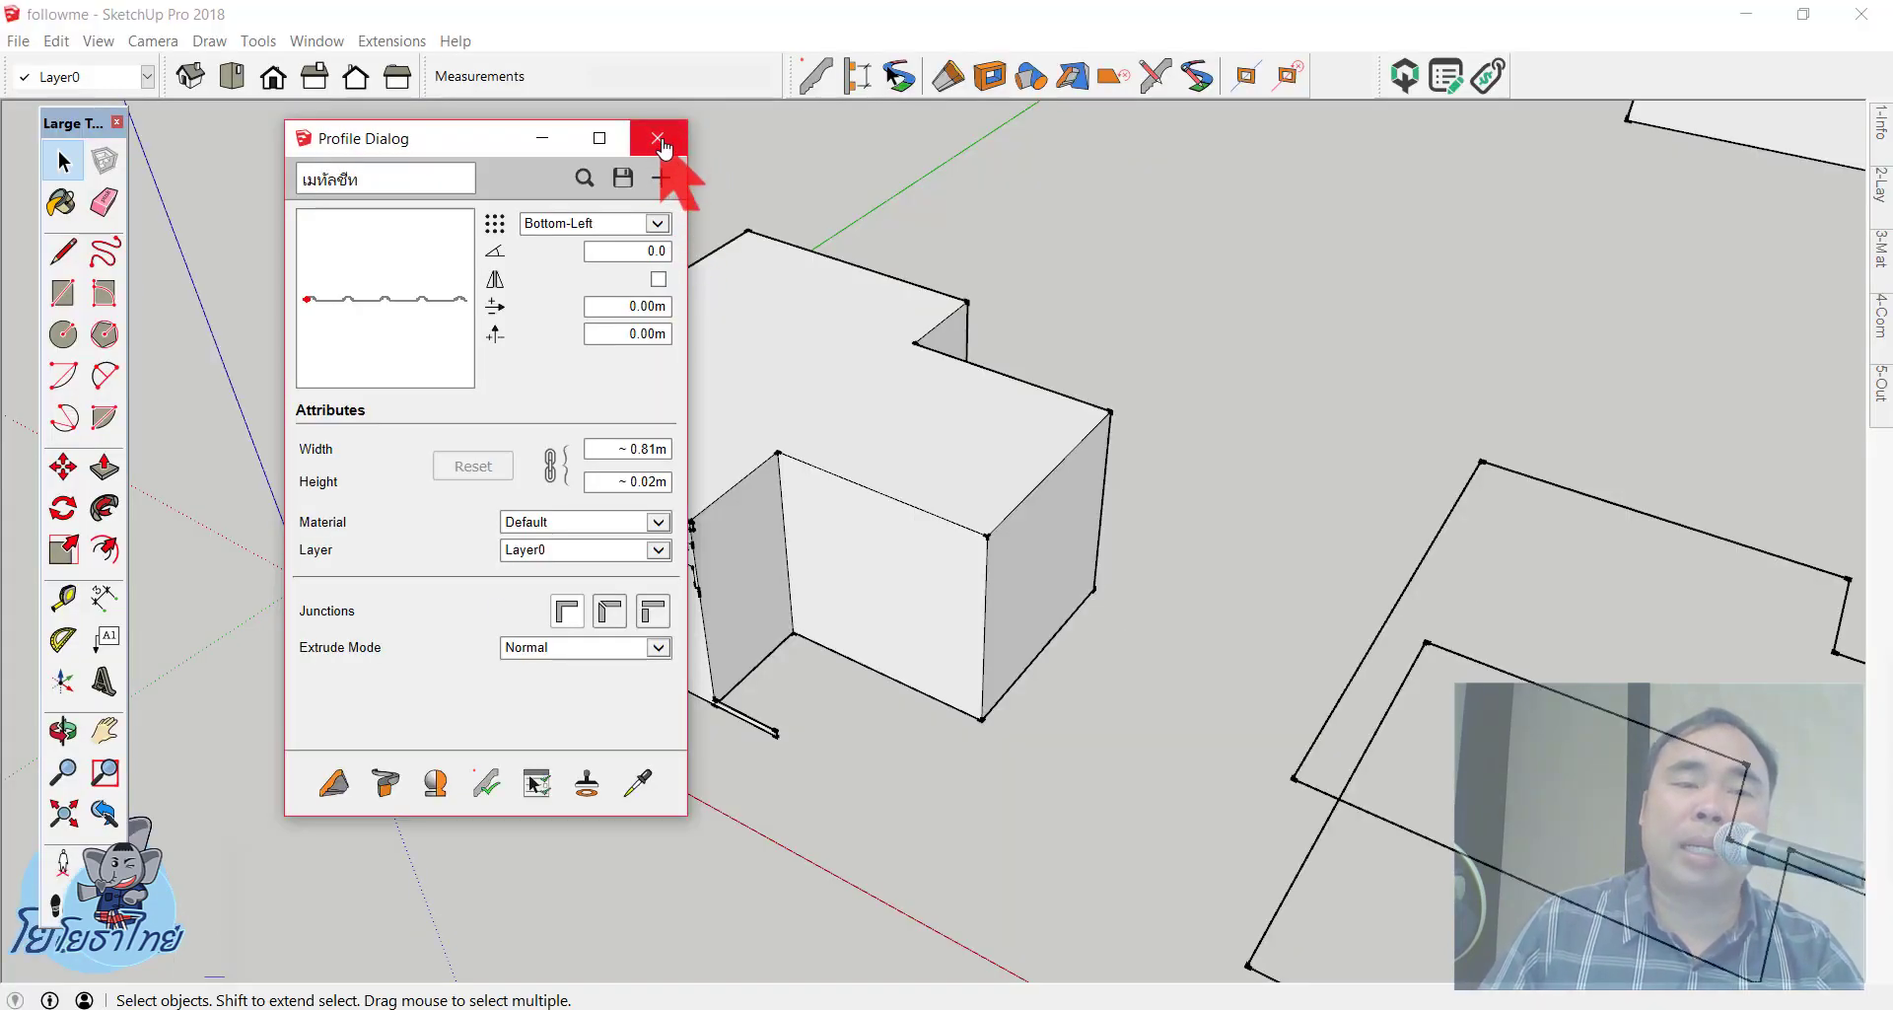
Step: Close the Profile Dialog, view the L-shaped box from above, and select its top face
left_click(658, 138)
scroll(1013, 459, "up", 3)
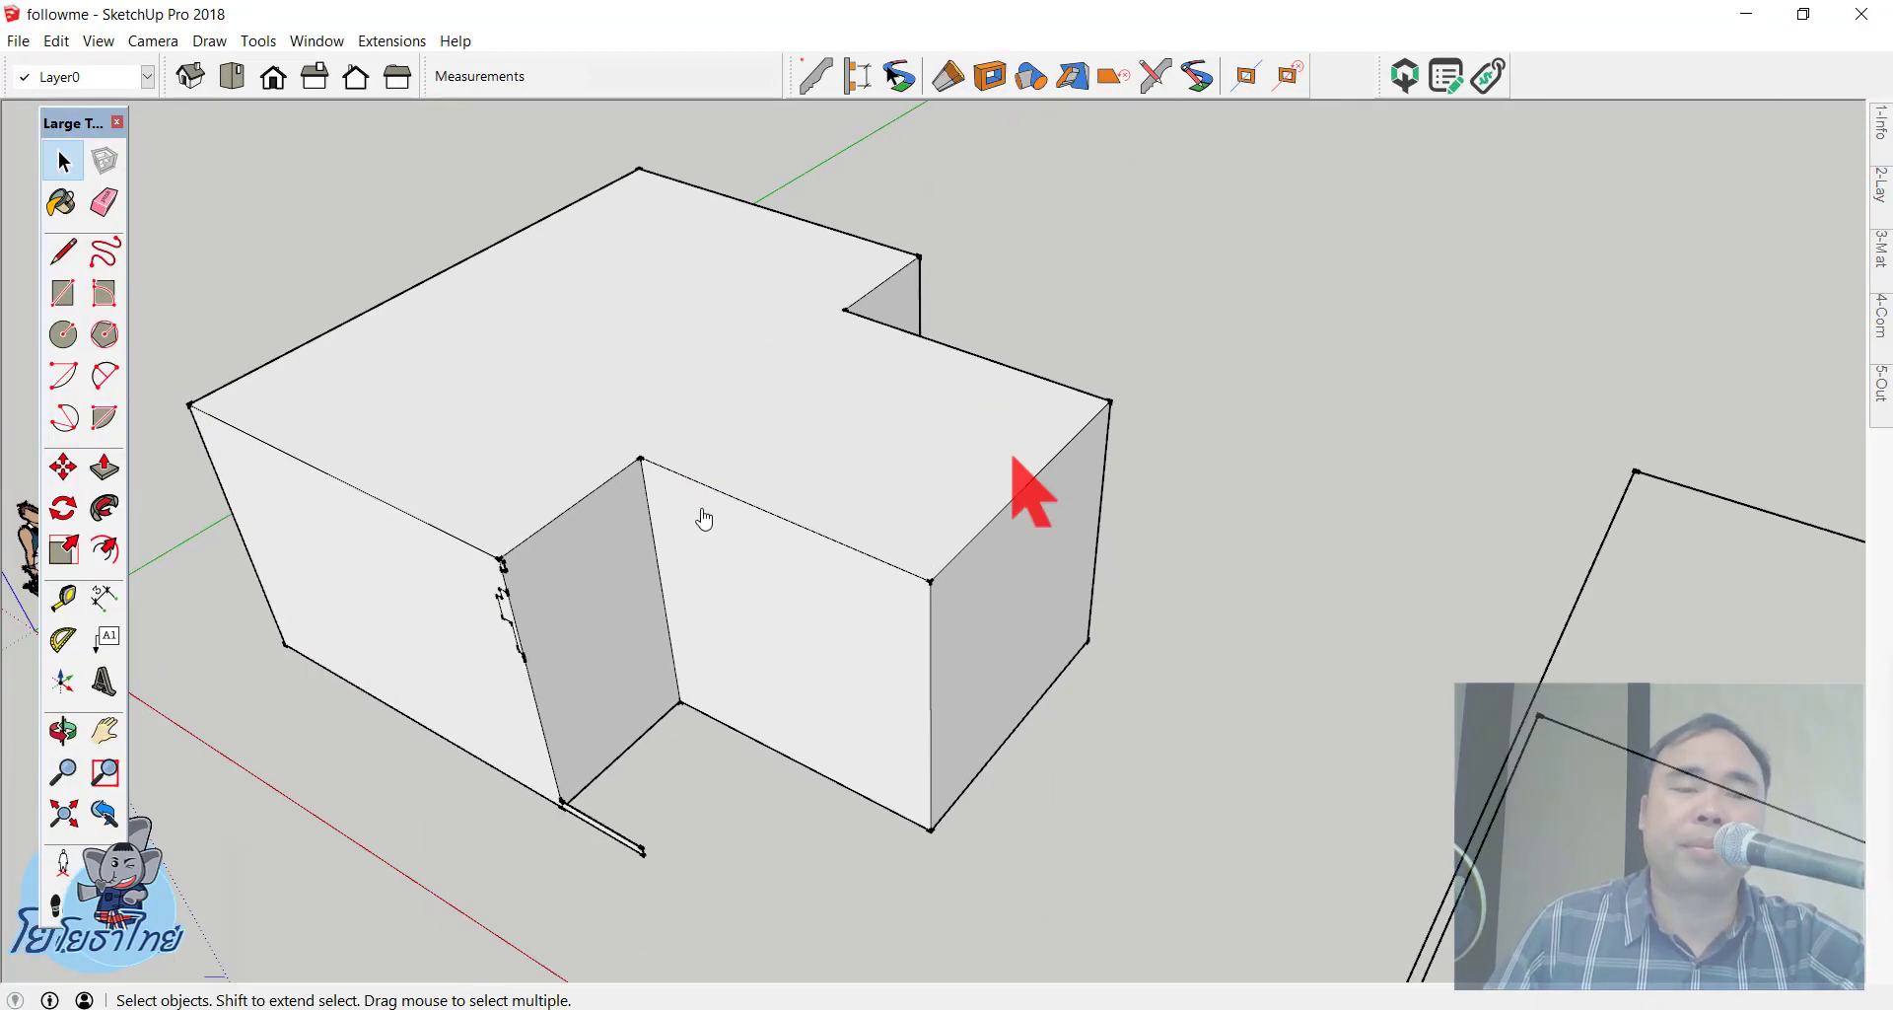
scroll(1013, 460, "down", 3)
middle_click_drag(1173, 498, 786, 490)
scroll(955, 422, "up", 3)
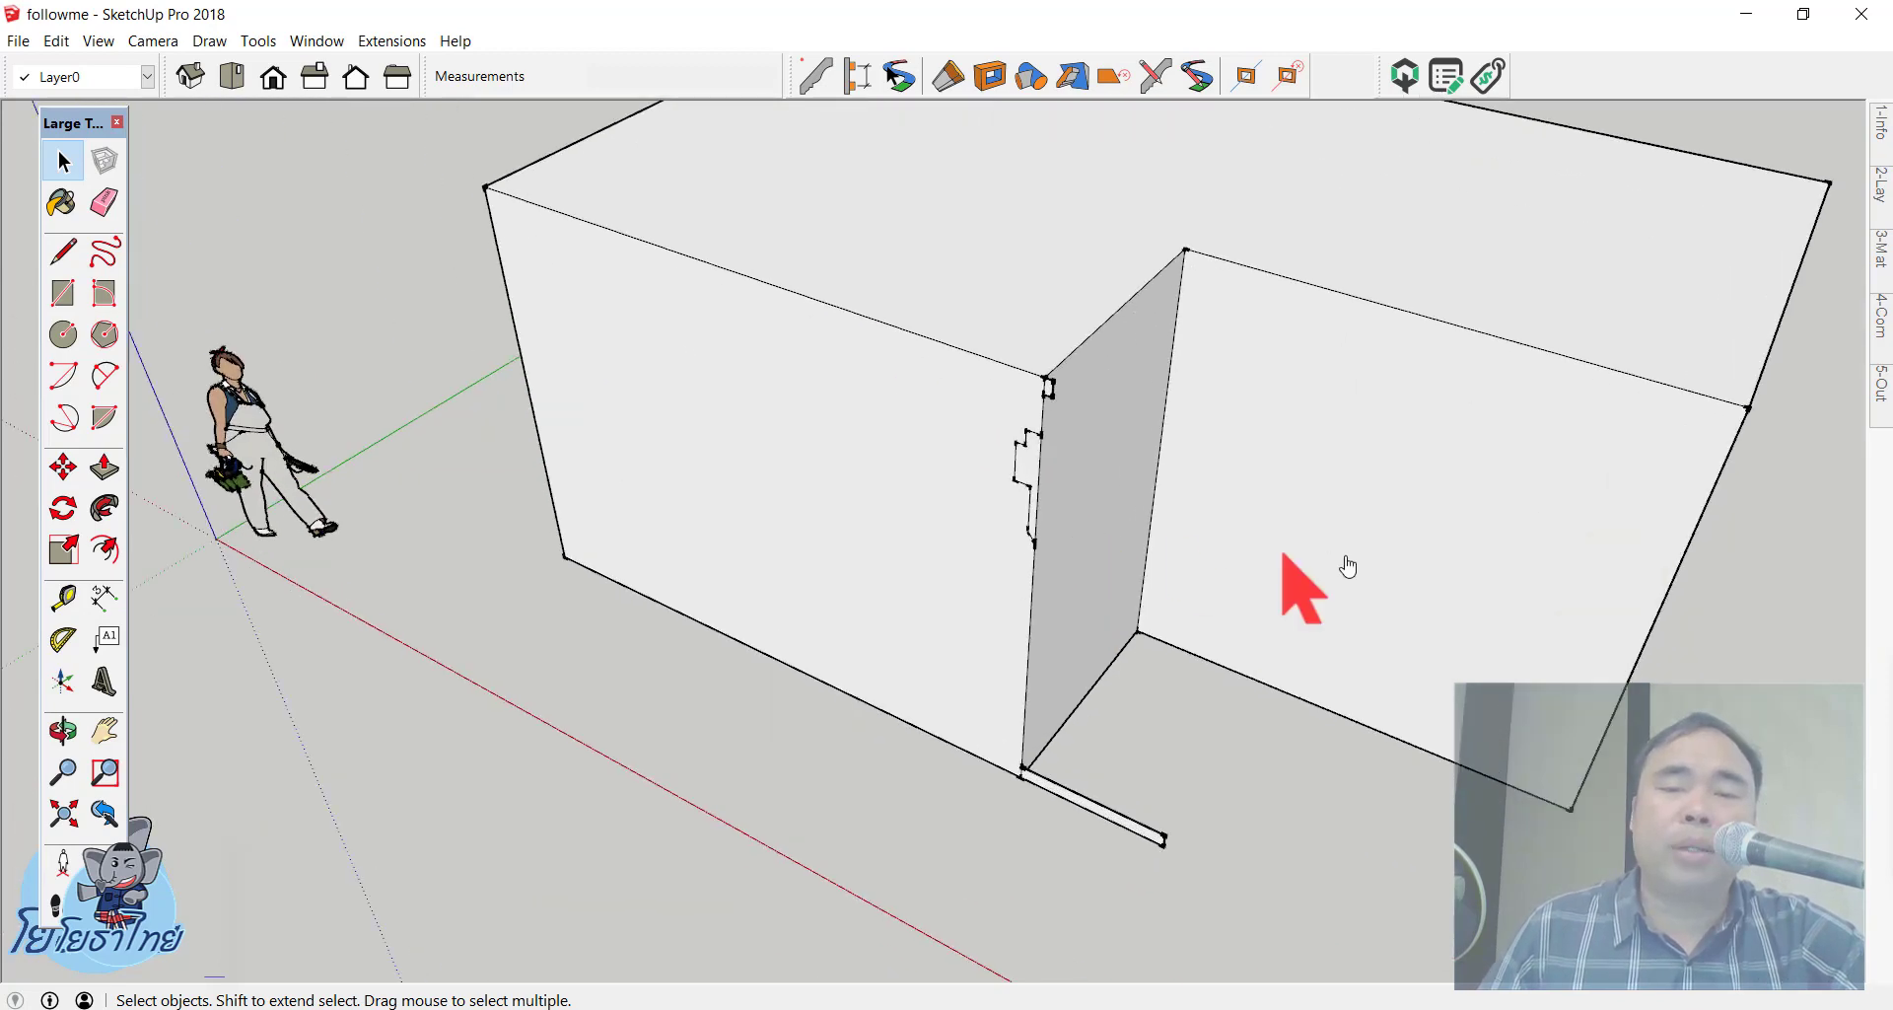
scroll(1348, 566, "down", 3)
scroll(1232, 294, "up", 1)
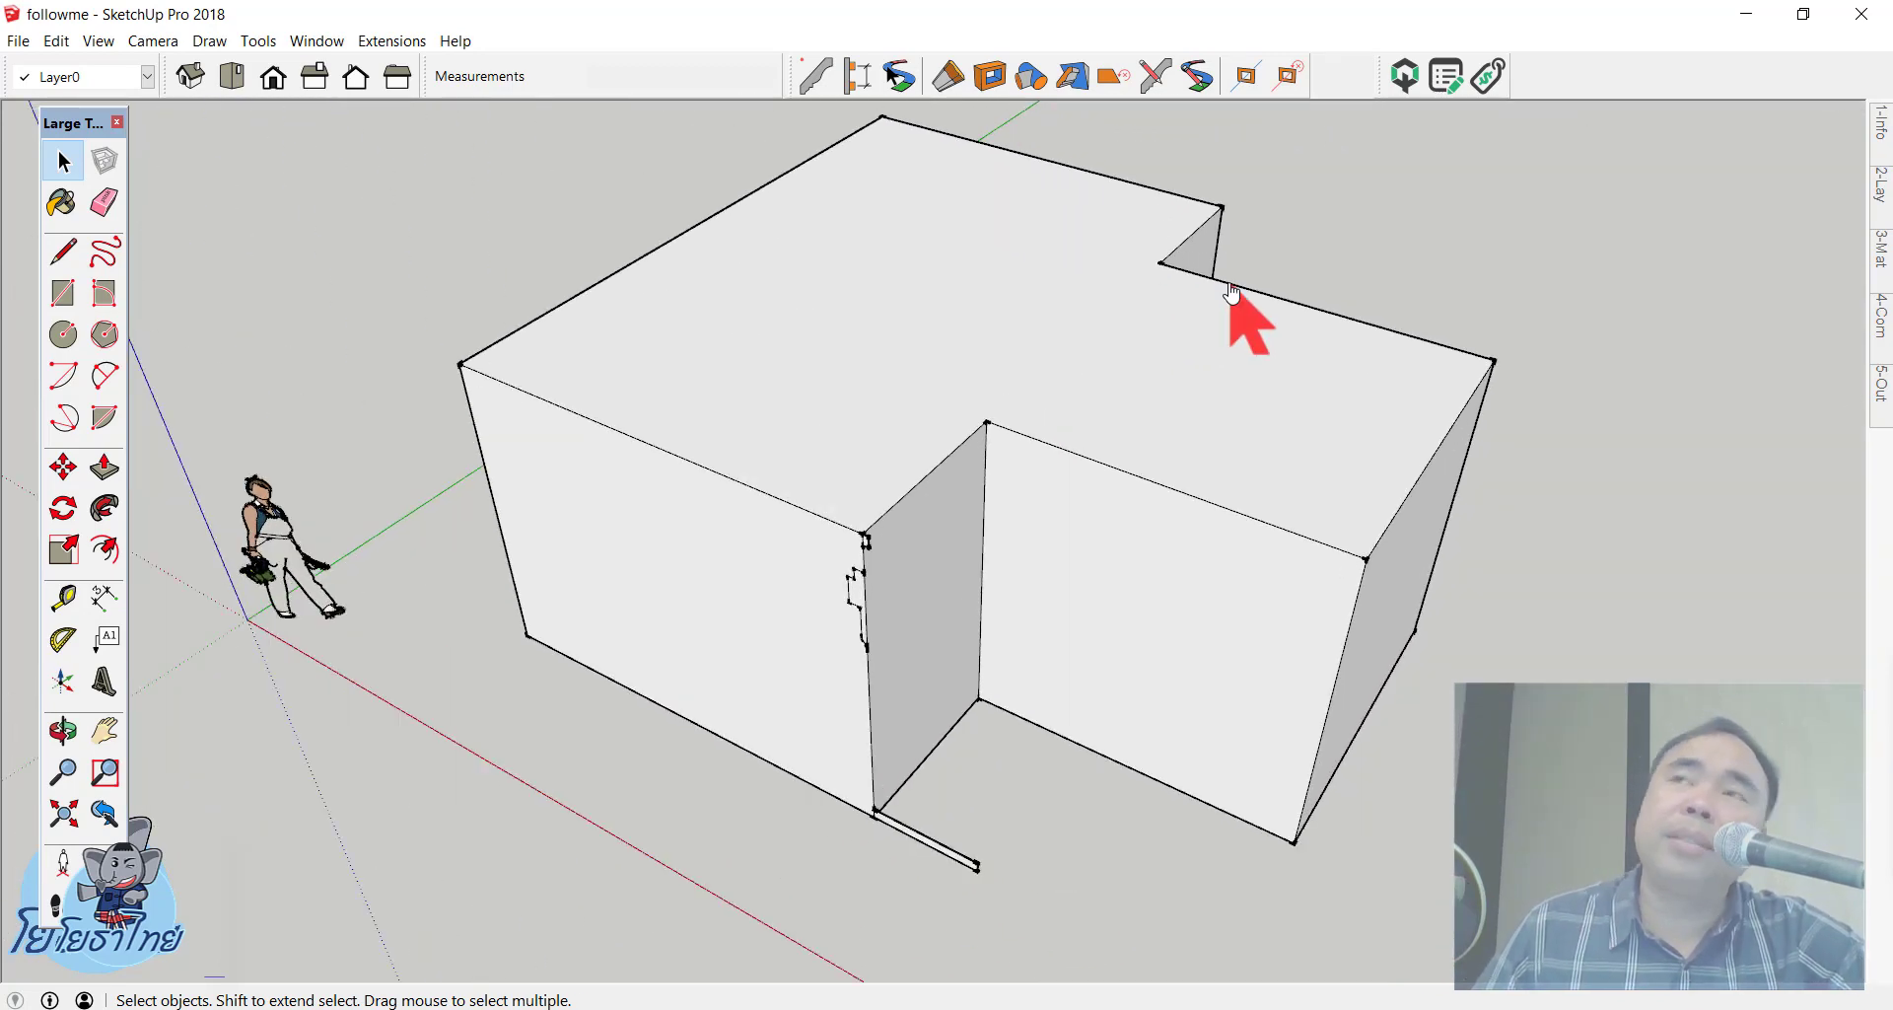
scroll(1233, 294, "down", 2)
scroll(1271, 315, "up", 1)
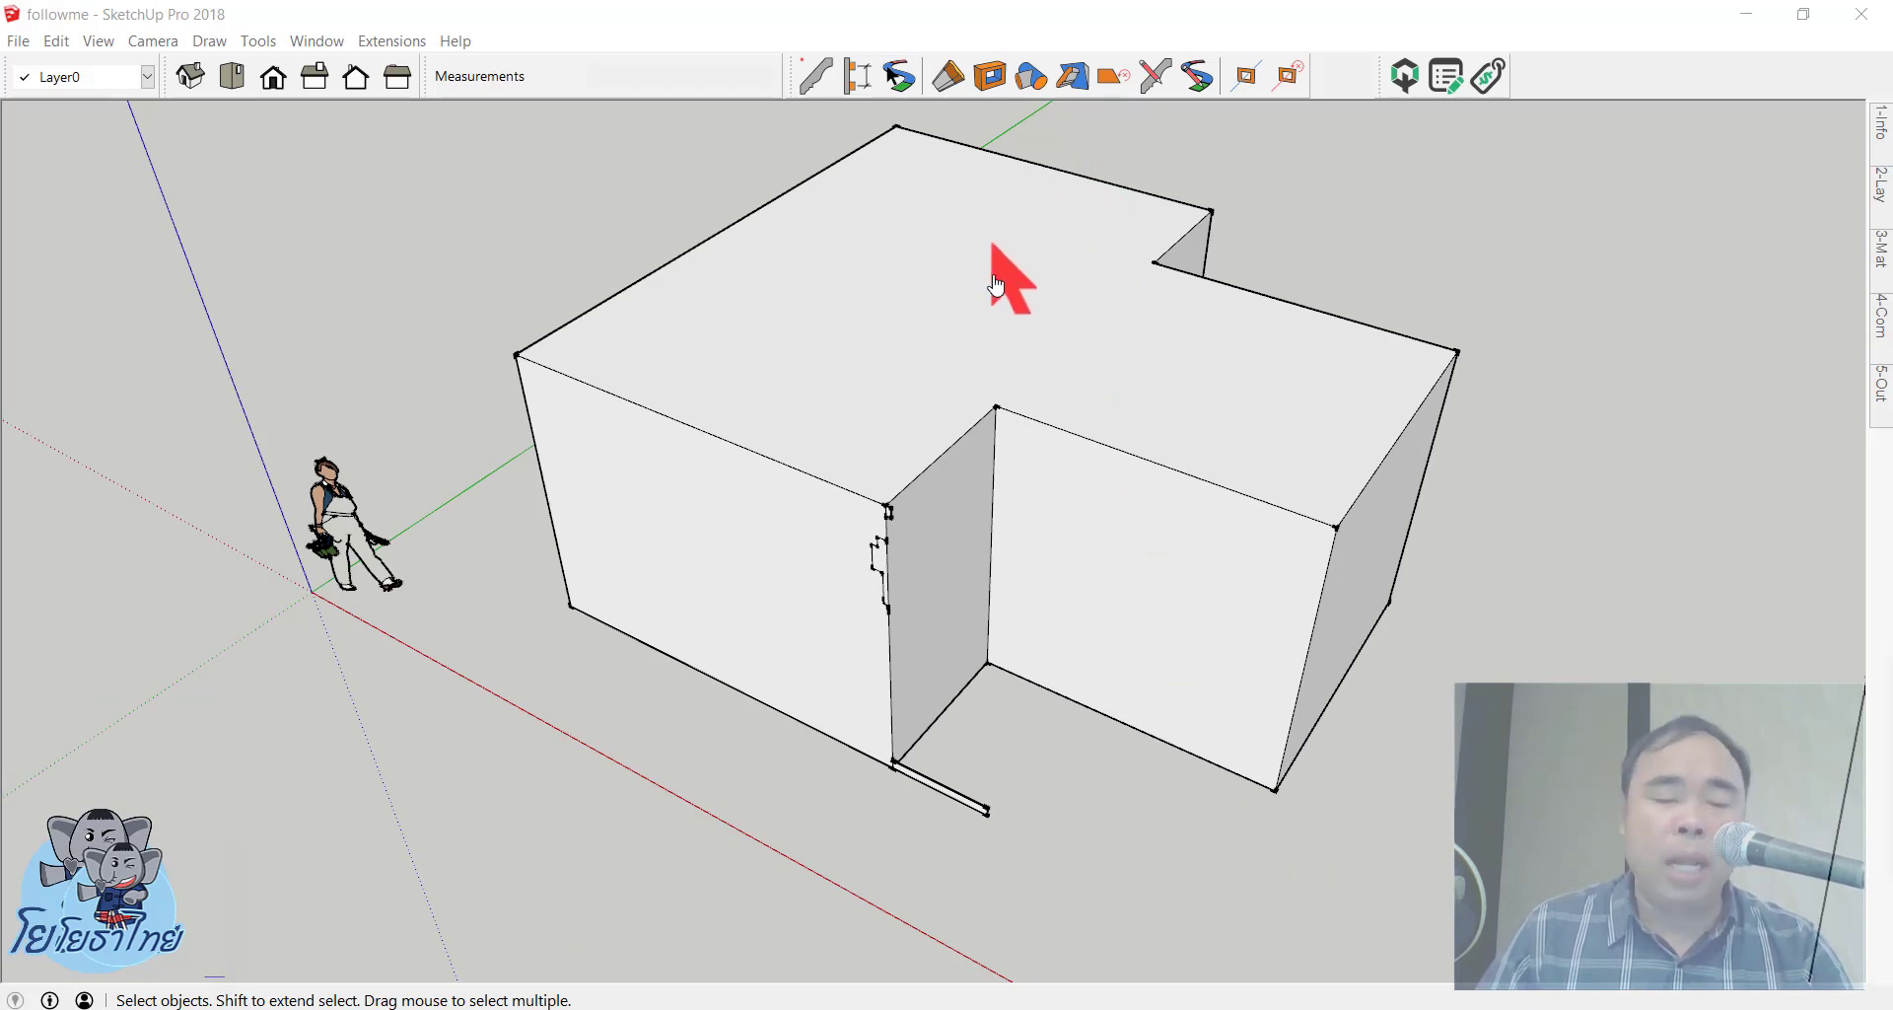
left_click(914, 271)
left_click(1500, 250)
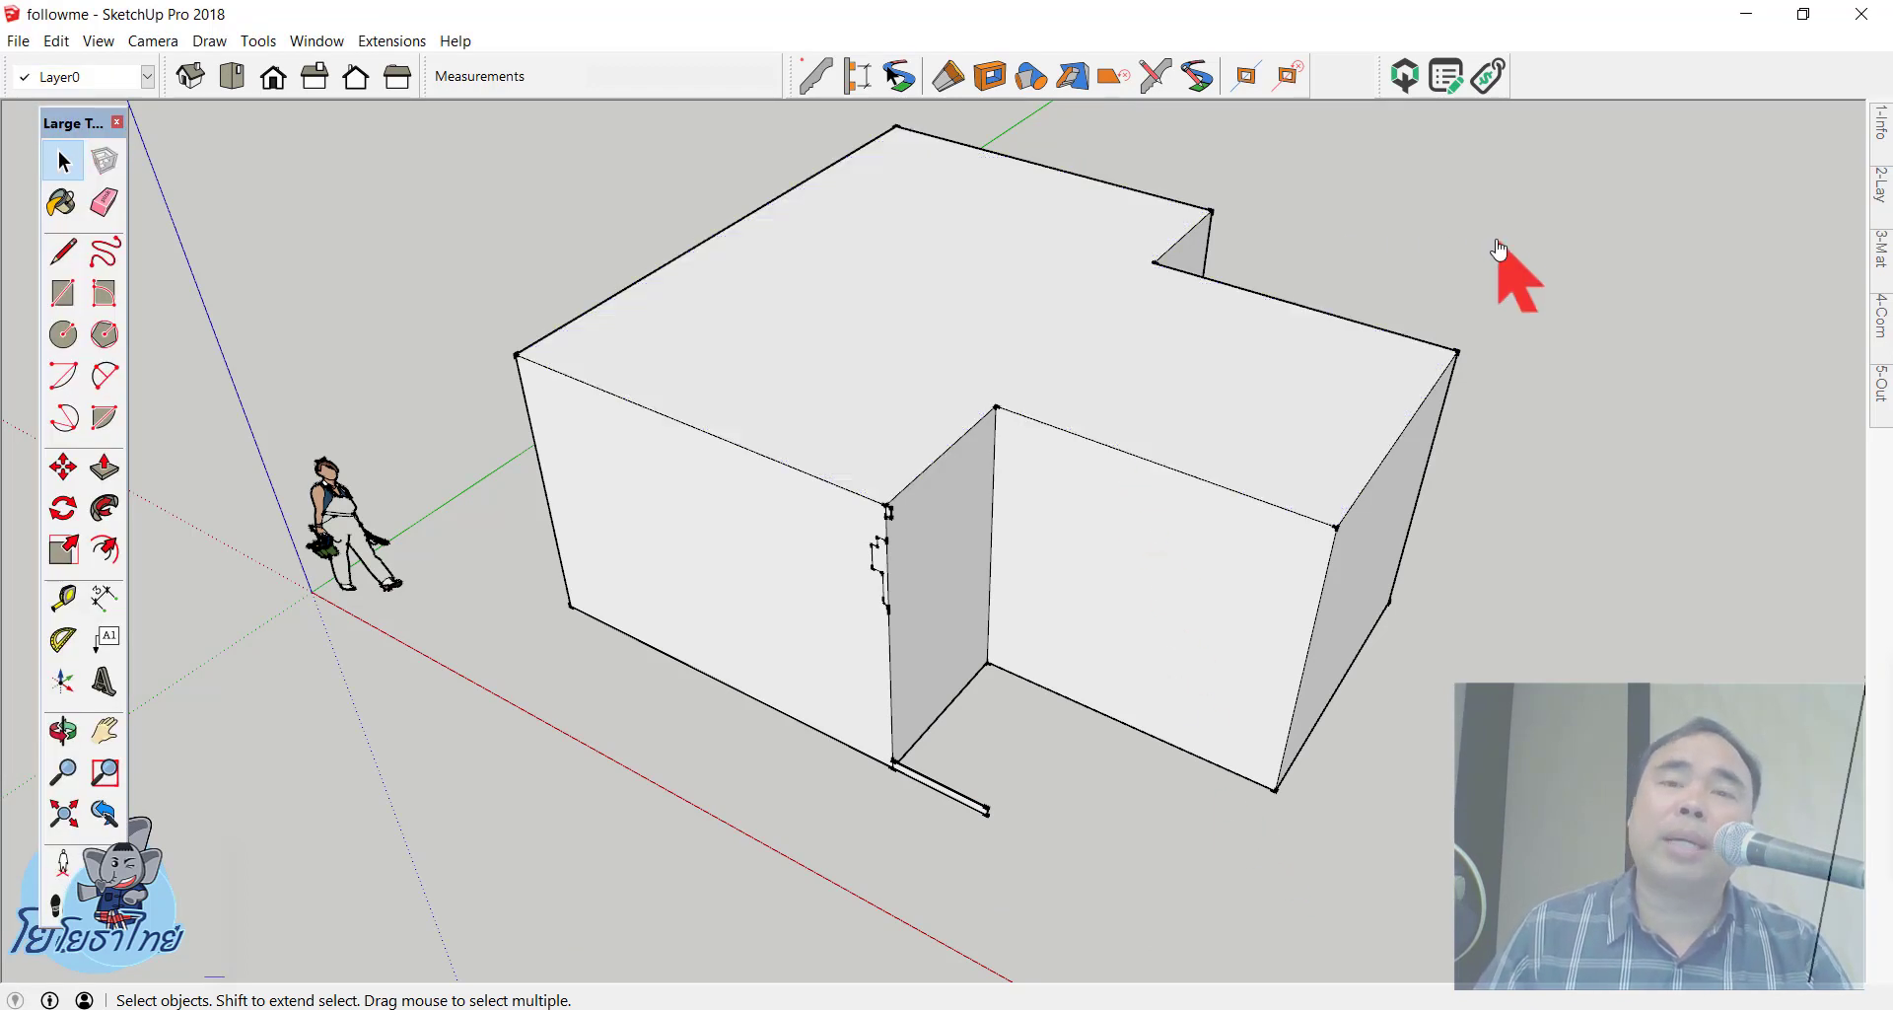
left_click(979, 249)
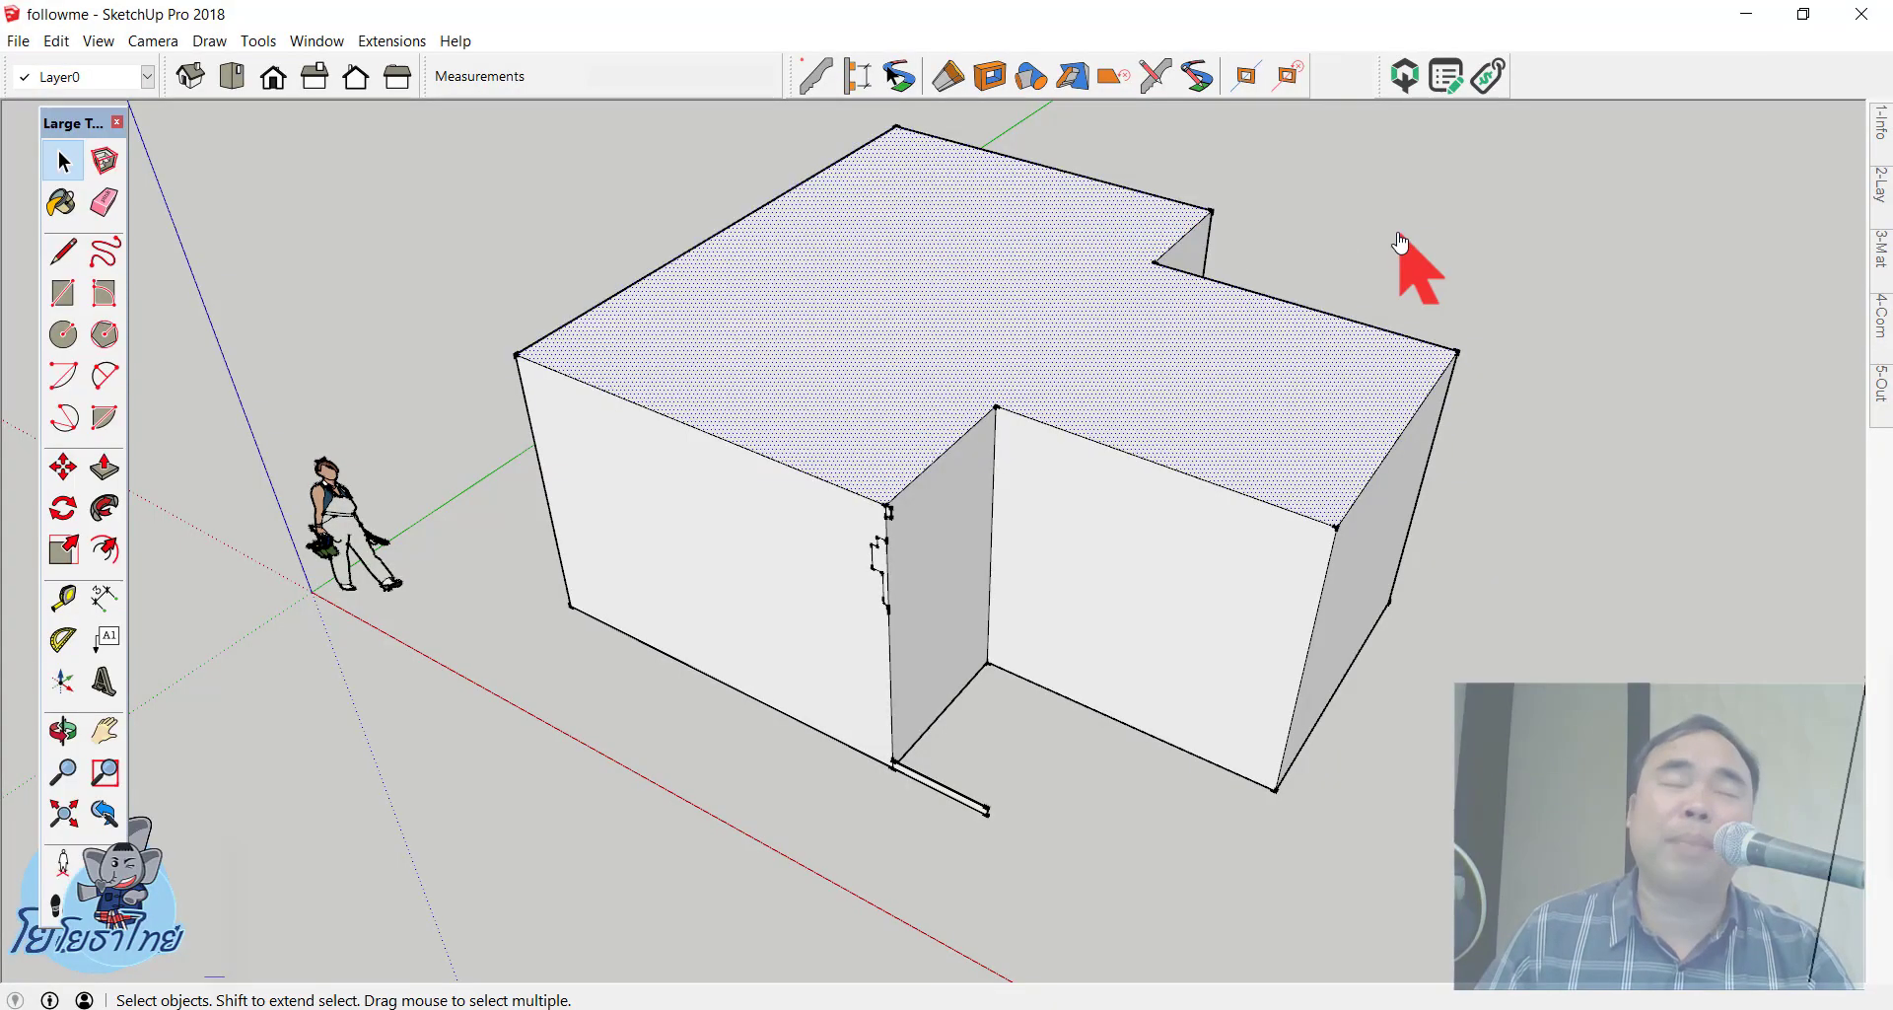
left_click(1344, 228)
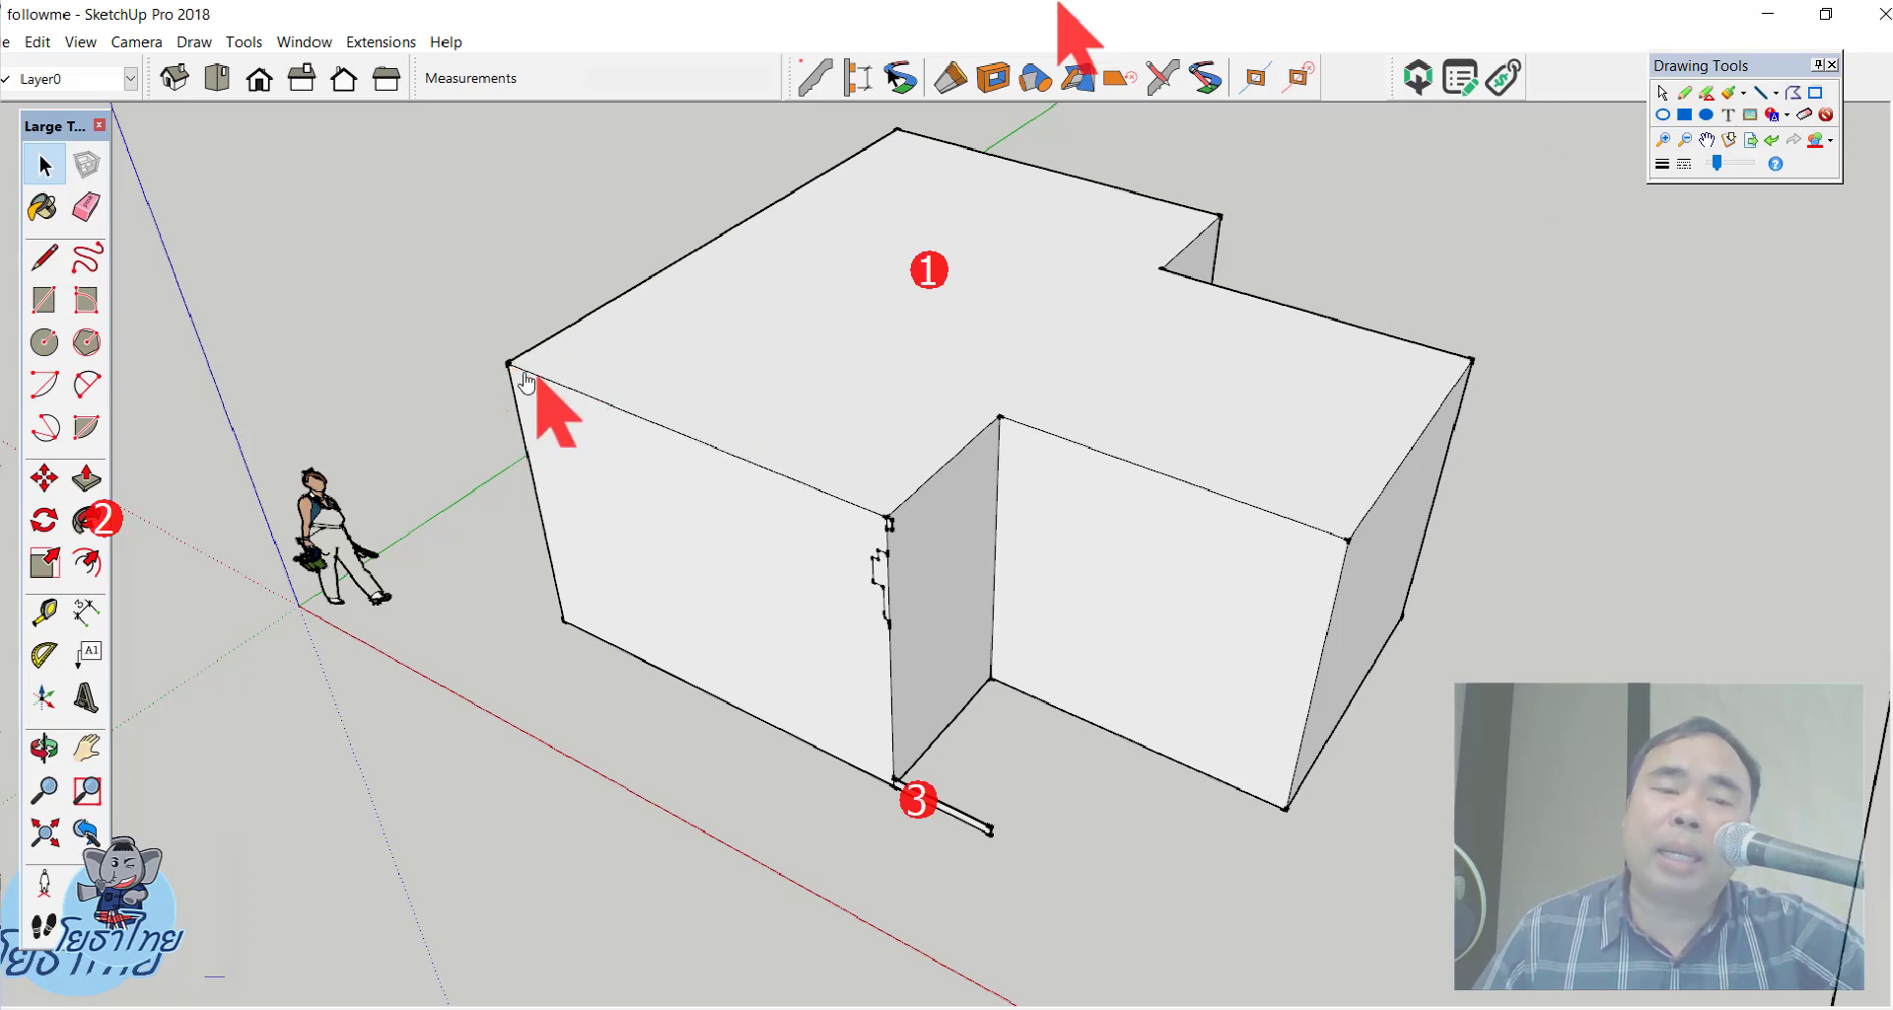
Step: Trace the front and right top edges of the box as the sweep path
left_click_drag(509, 371, 884, 522)
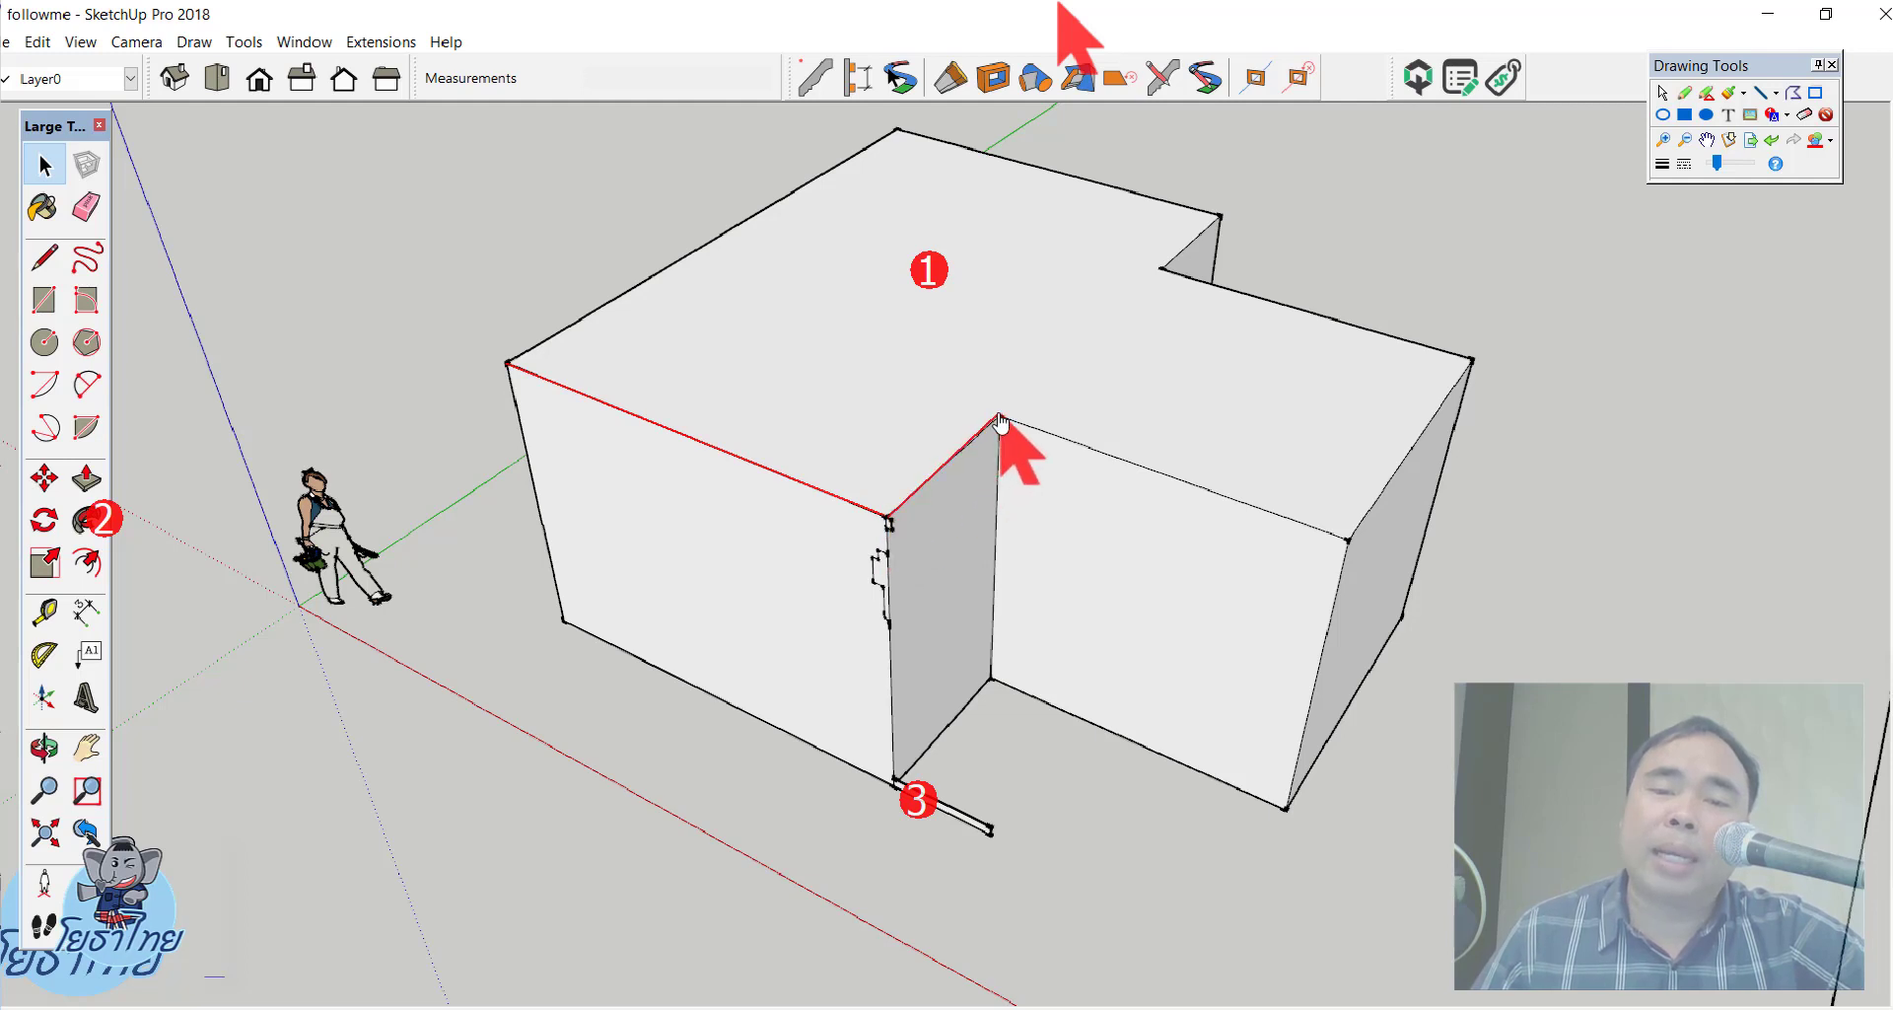
left_click_drag(1001, 422, 1172, 509)
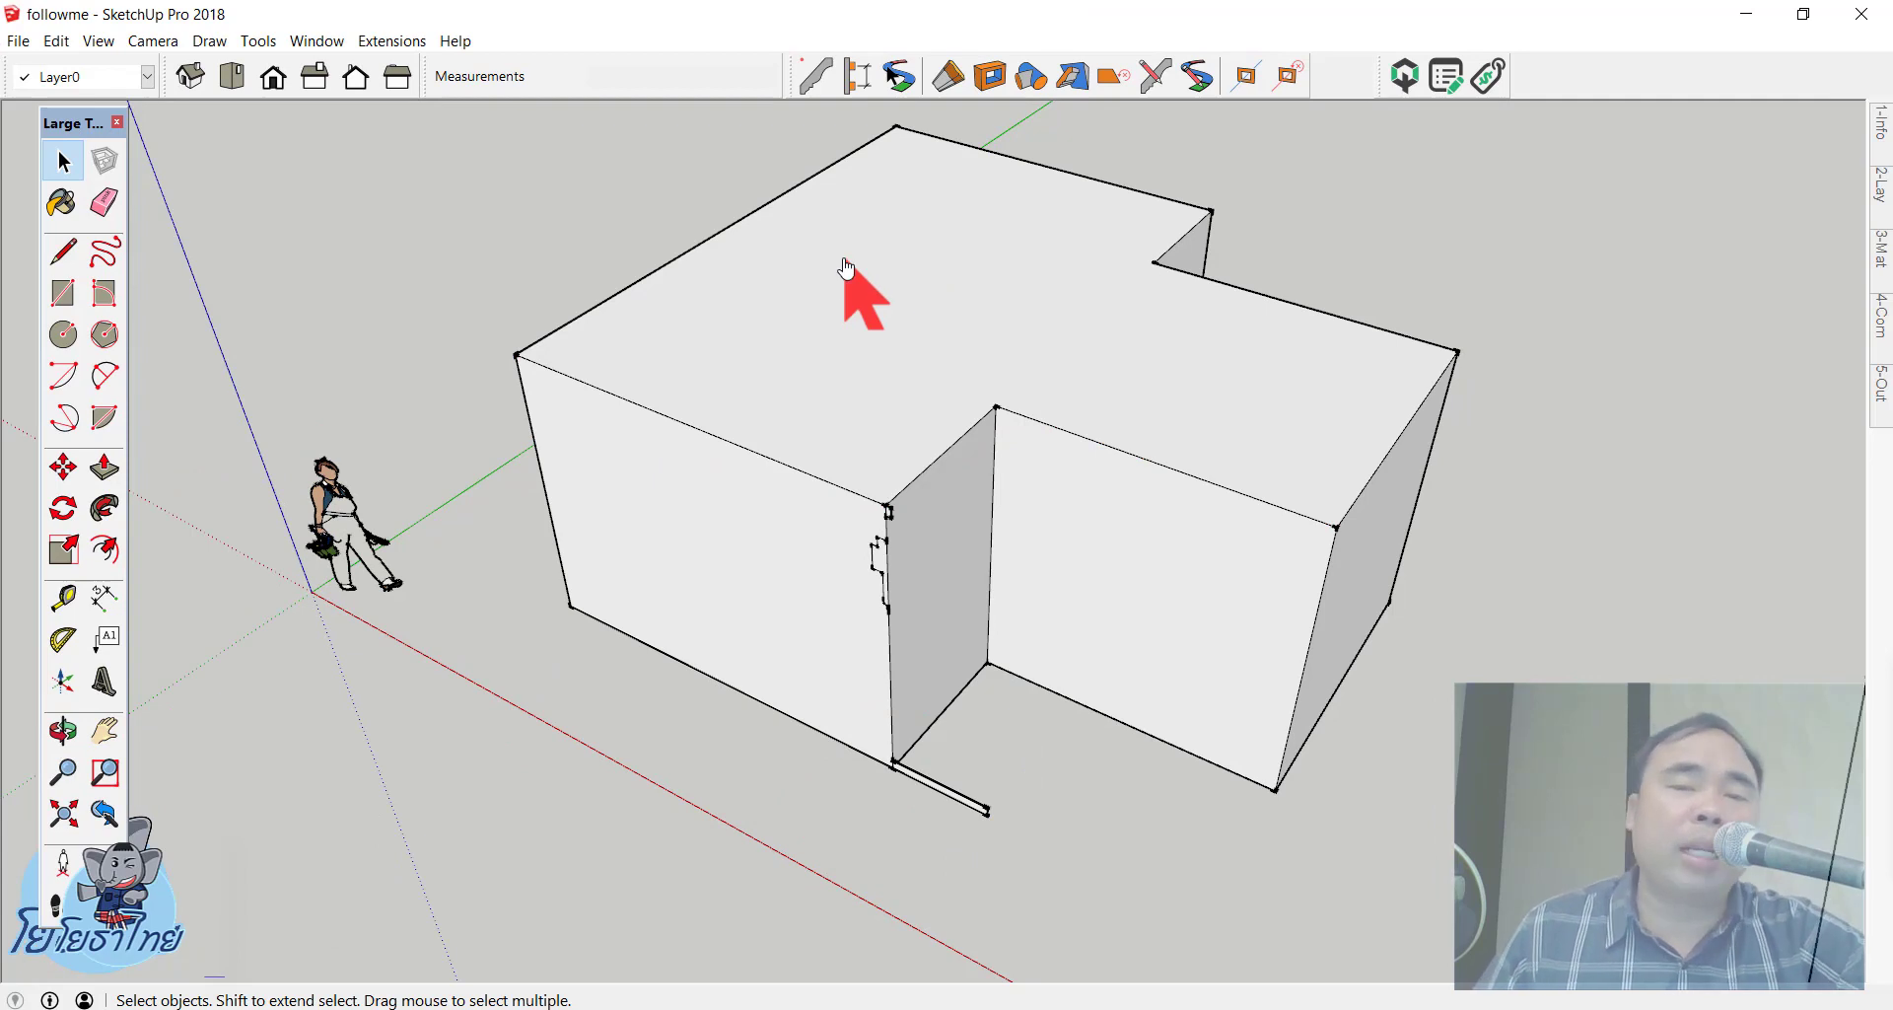
Step: Use Follow Me to sweep the small ground profile around the building base, then orbit to the upper corner
left_click(846, 268)
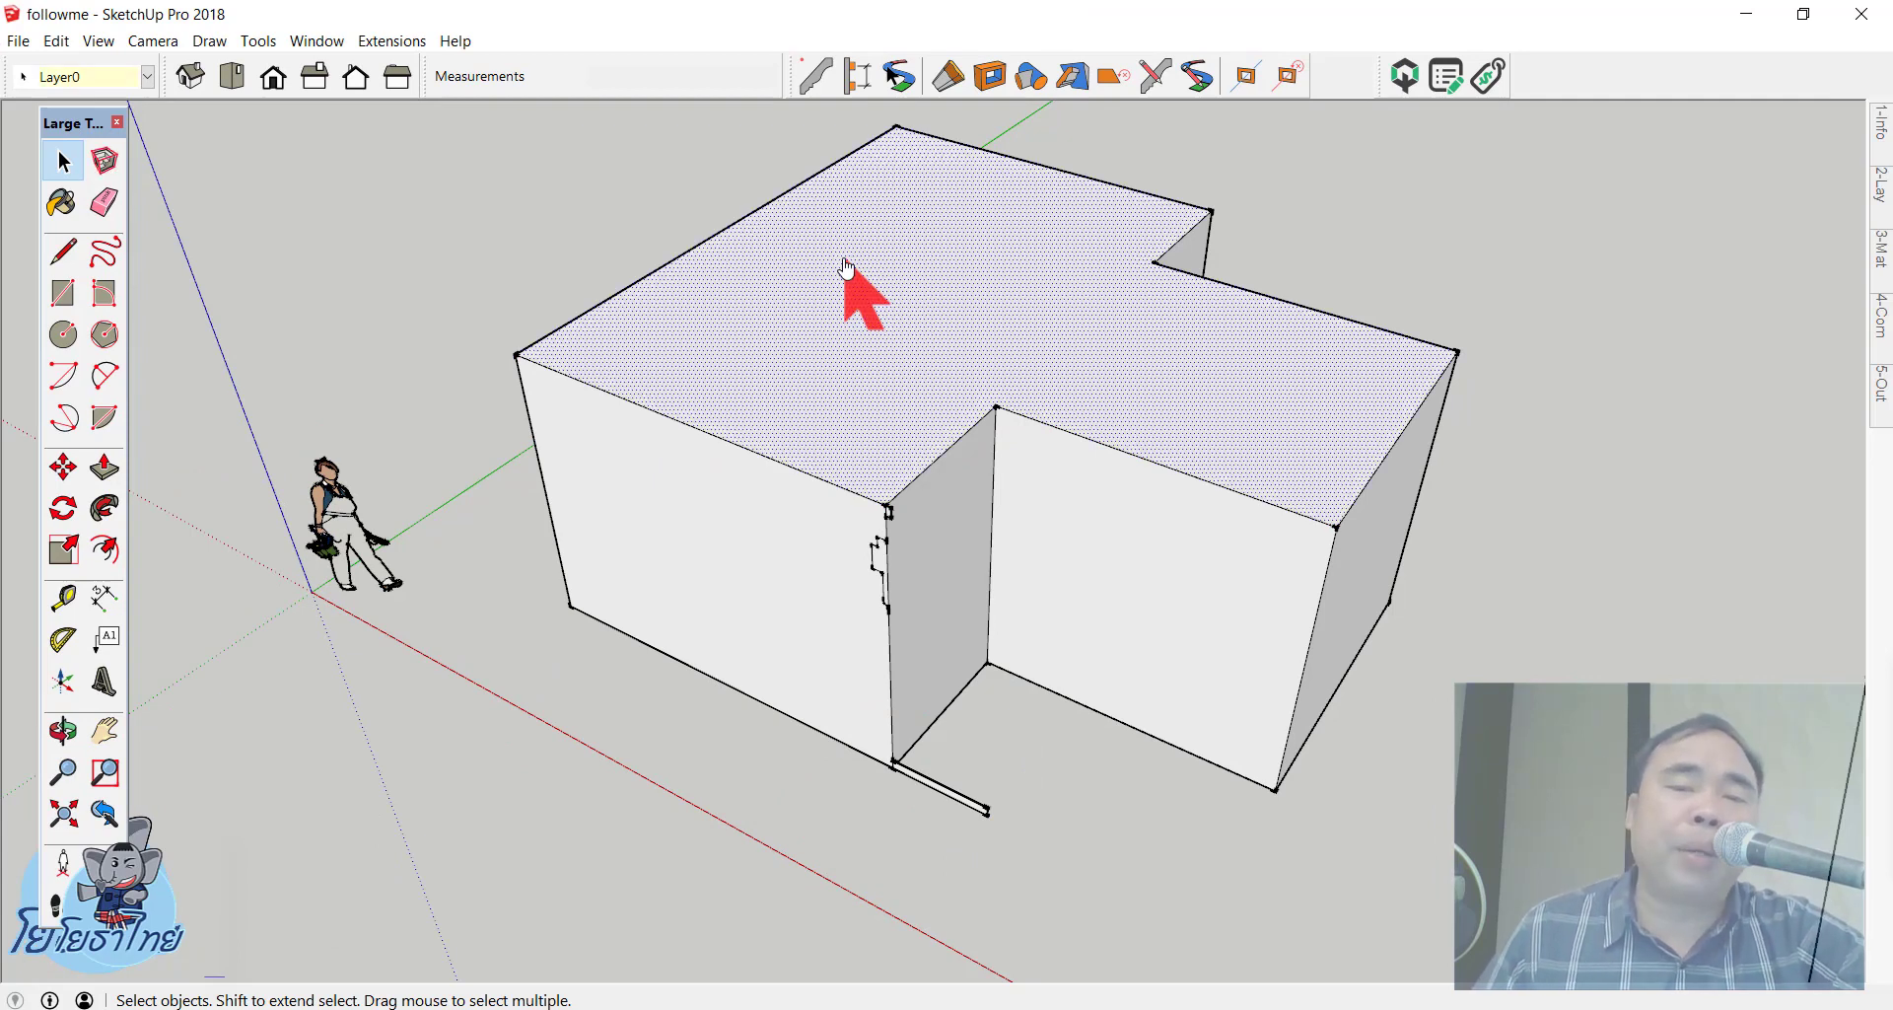
left_click(107, 511)
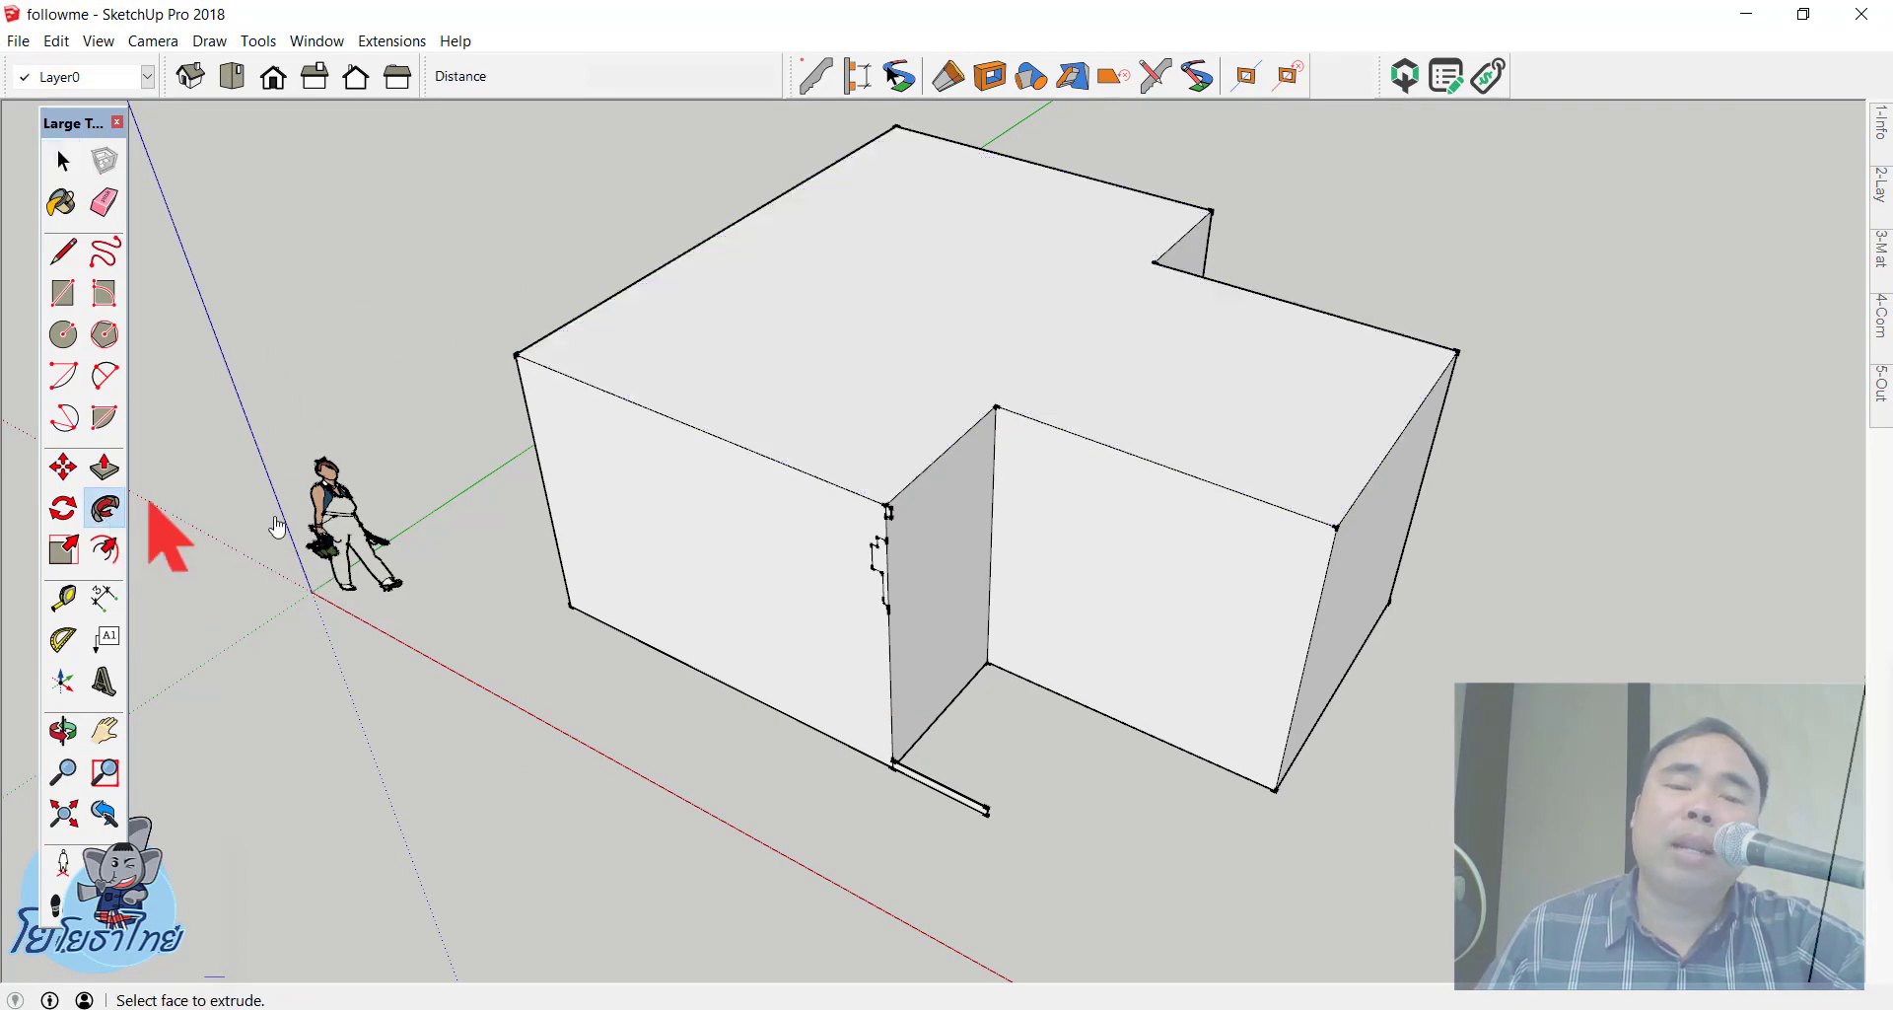
left_click(962, 809)
mouse_move(961, 809)
middle_mouse_down()
mouse_move(908, 676)
mouse_move(1036, 309)
mouse_move(1268, 528)
mouse_move(720, 880)
middle_mouse_up()
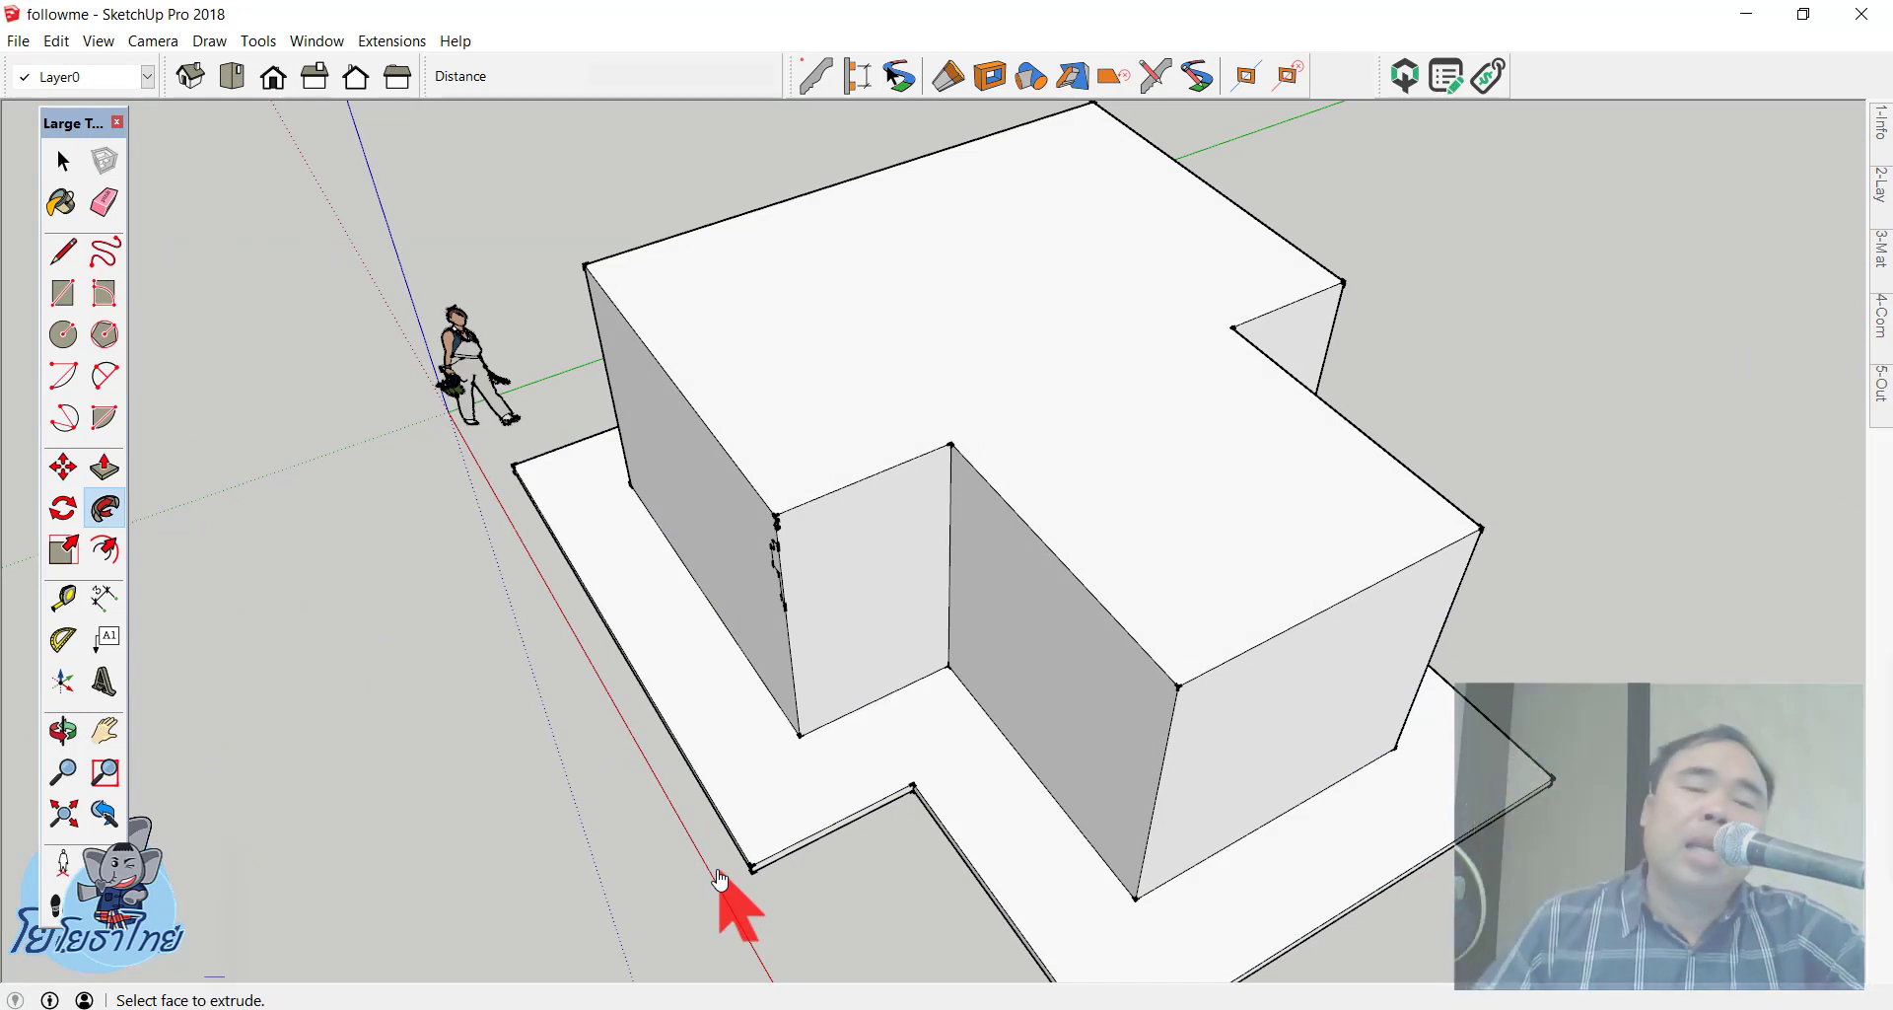
mouse_move(889, 487)
middle_mouse_down()
mouse_move(930, 520)
mouse_move(951, 465)
middle_mouse_up()
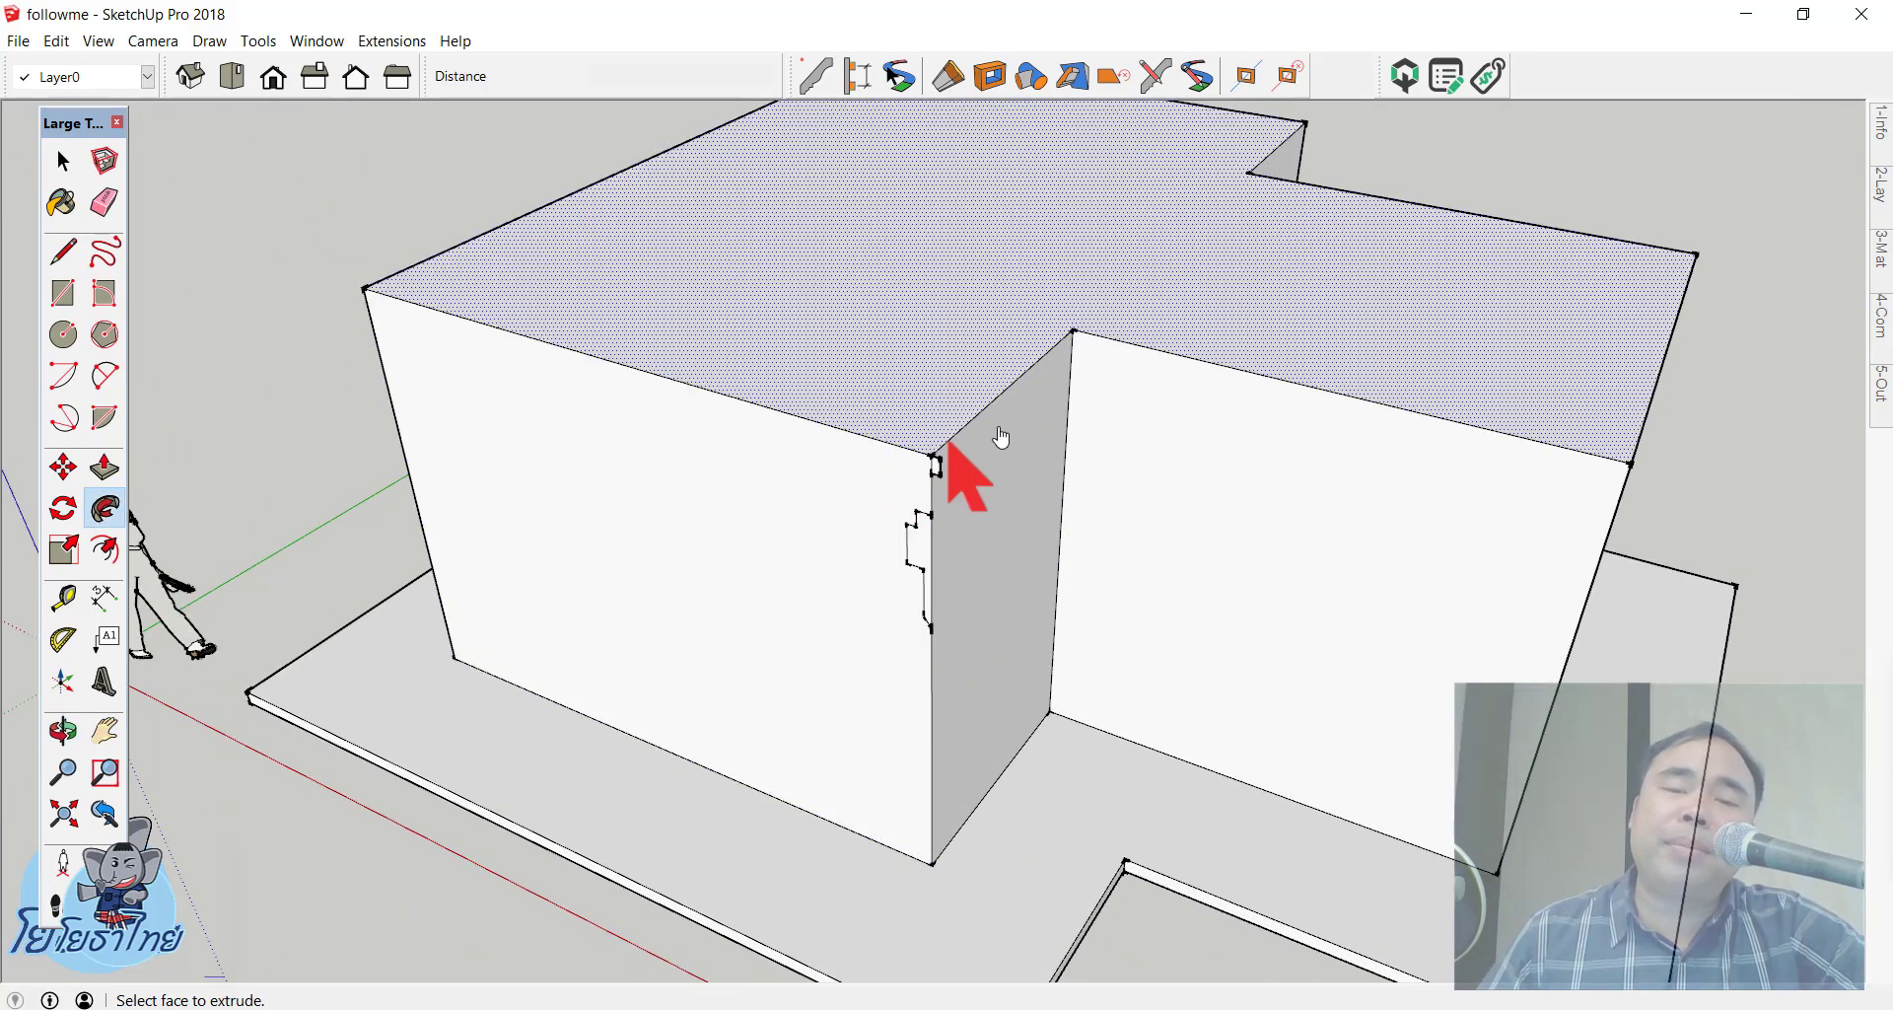
scroll(951, 465, "up", 3)
scroll(1533, 505, "down", 5)
scroll(1563, 507, "up", 5)
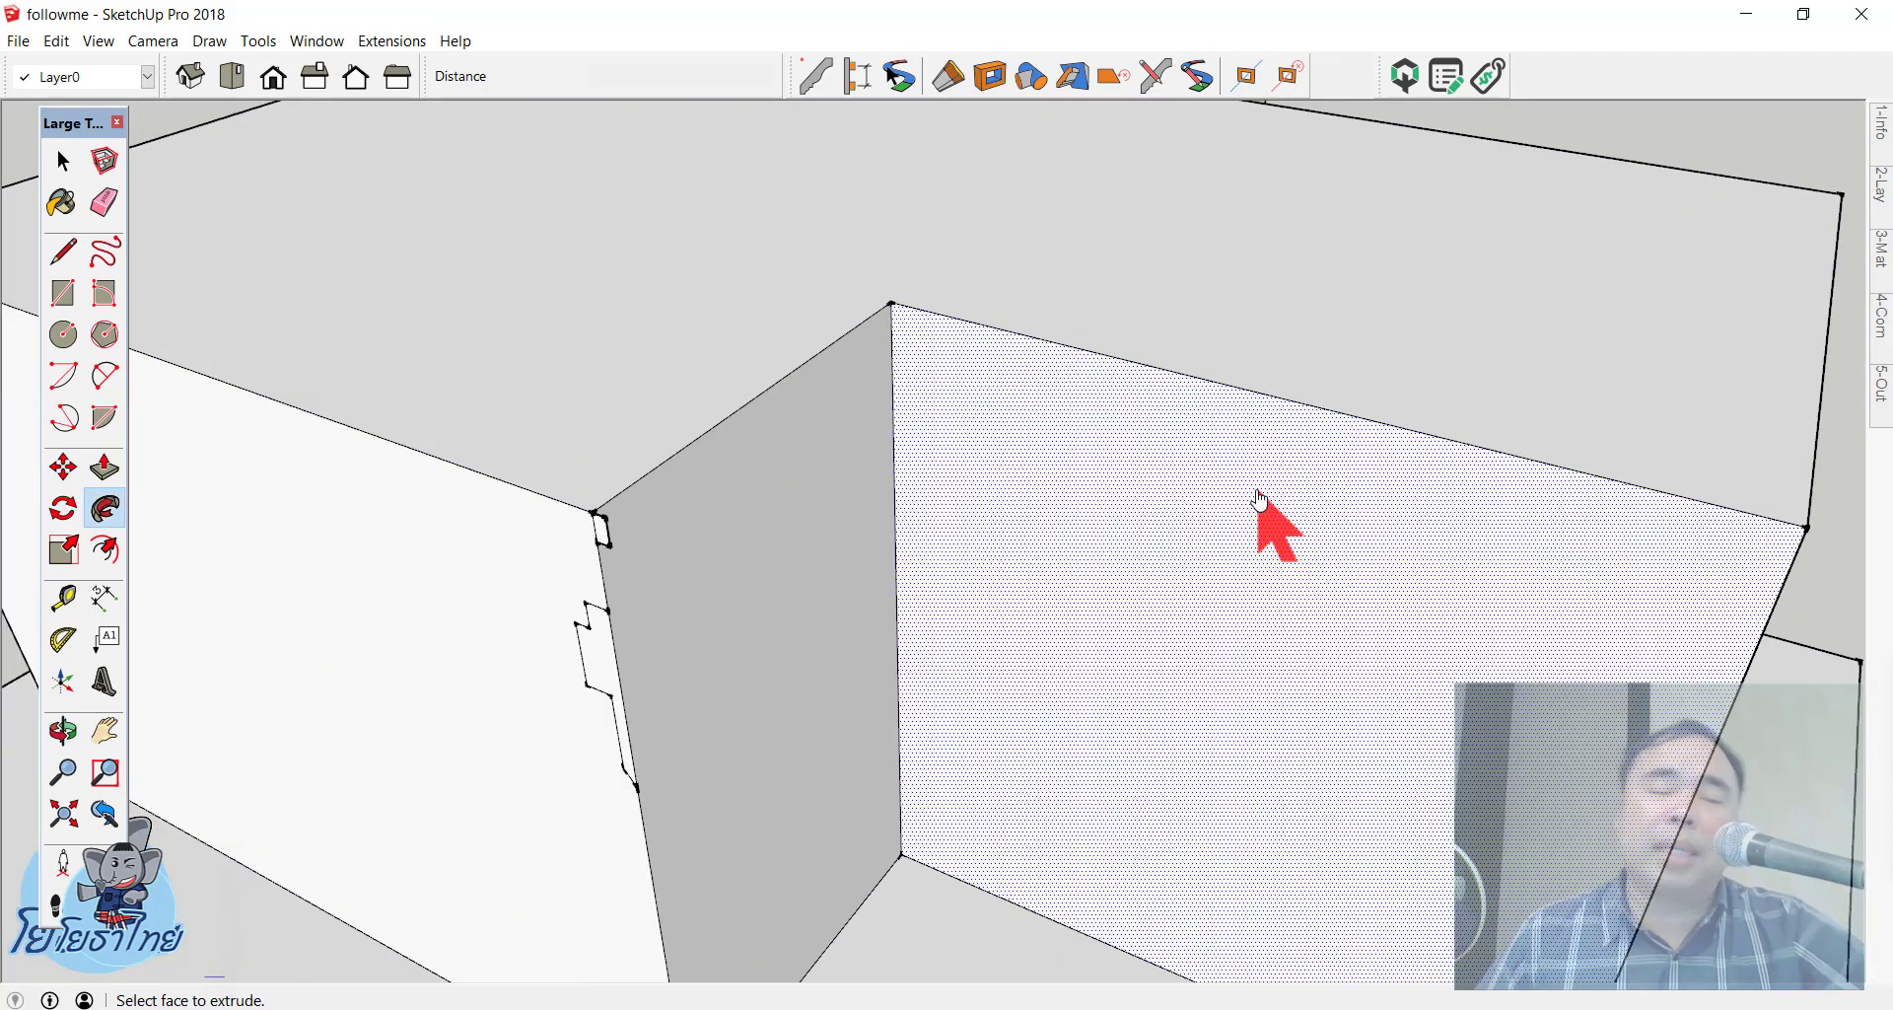
scroll(1261, 521, "down", 1)
scroll(1261, 521, "down", 1)
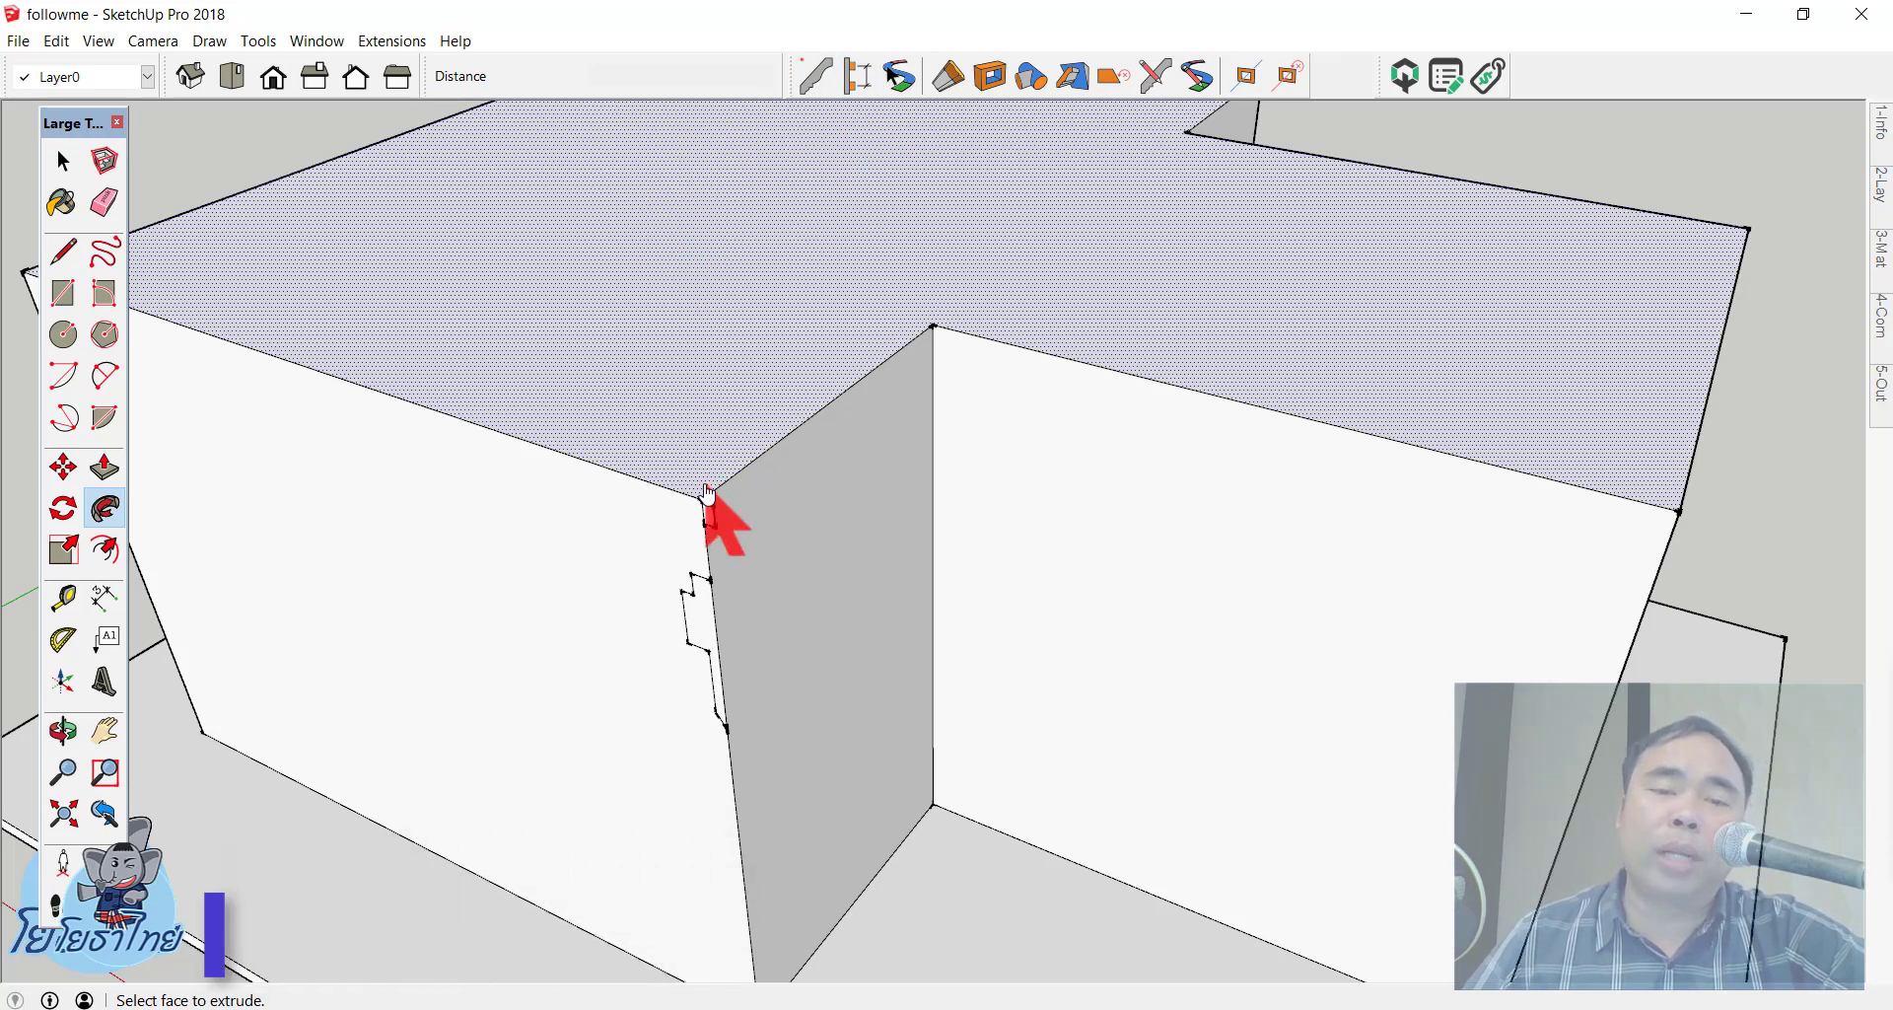
Step: Select the top face and try sweeping the corner profile, dismissing the invalid-path warning
key("space")
left_click(769, 360)
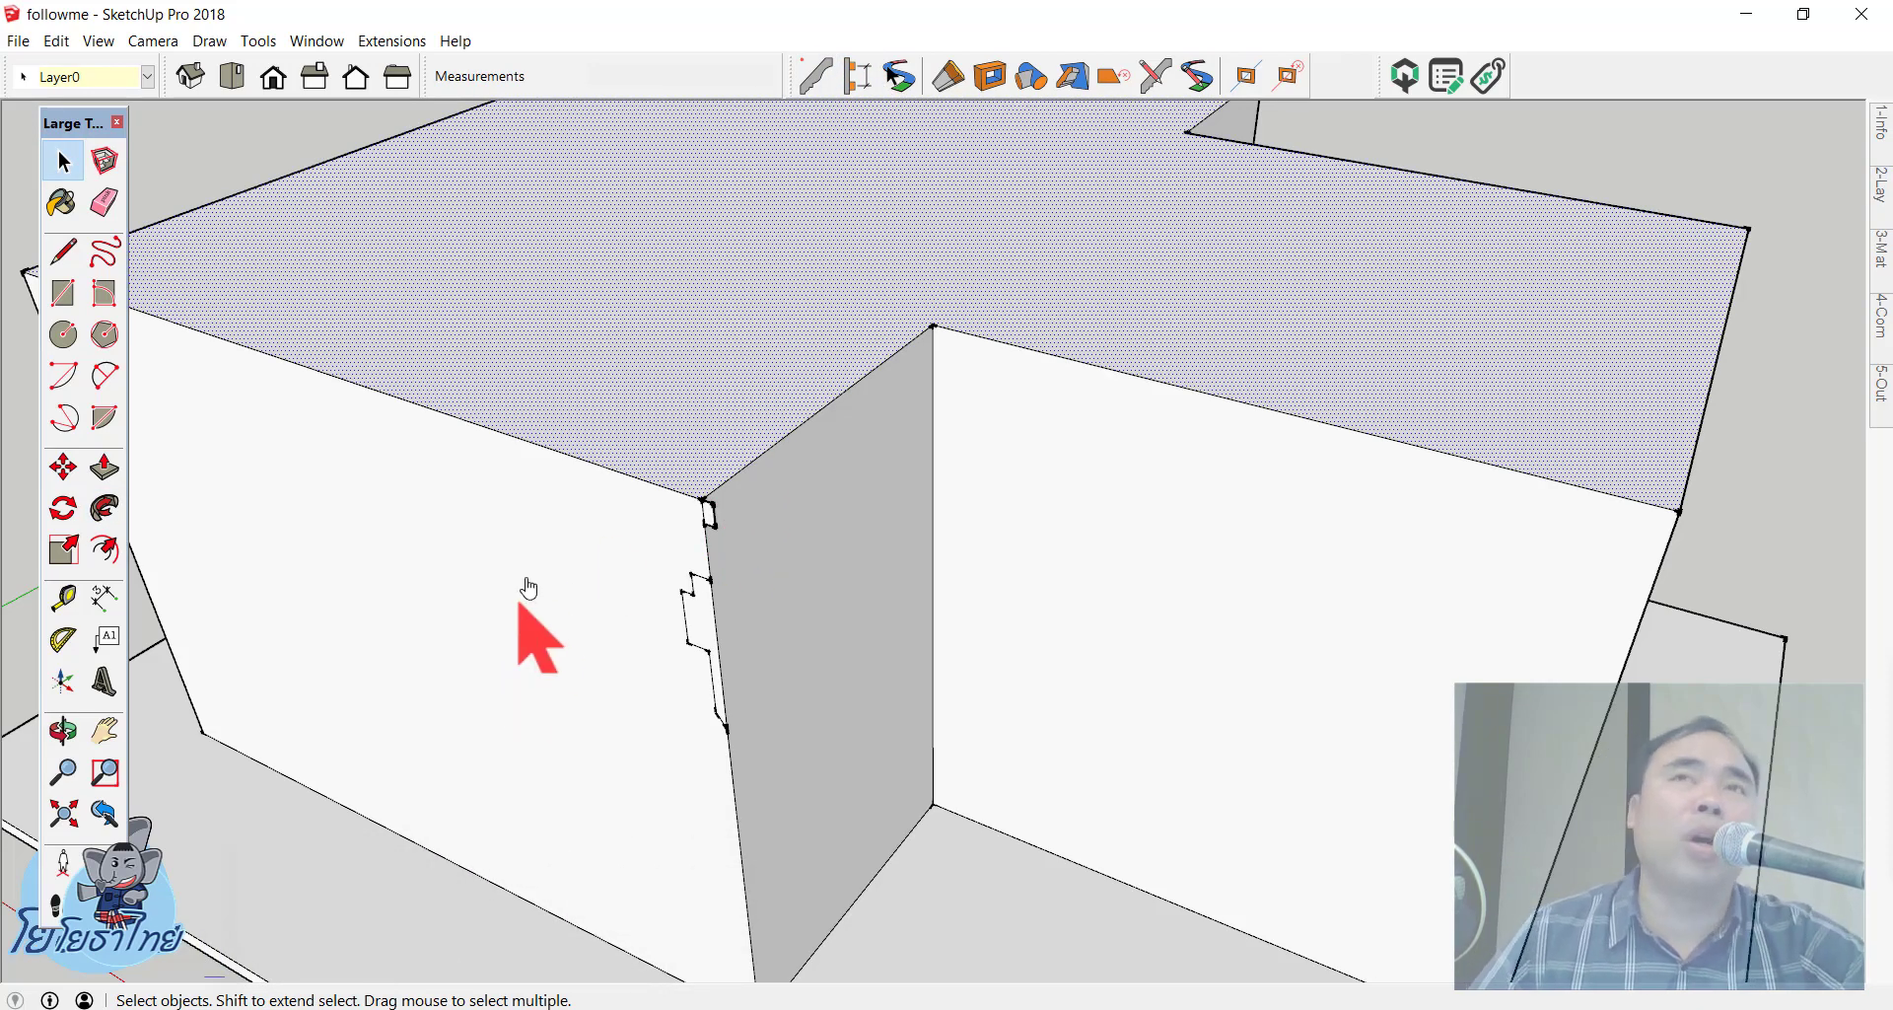
scroll(552, 710, "up", 1)
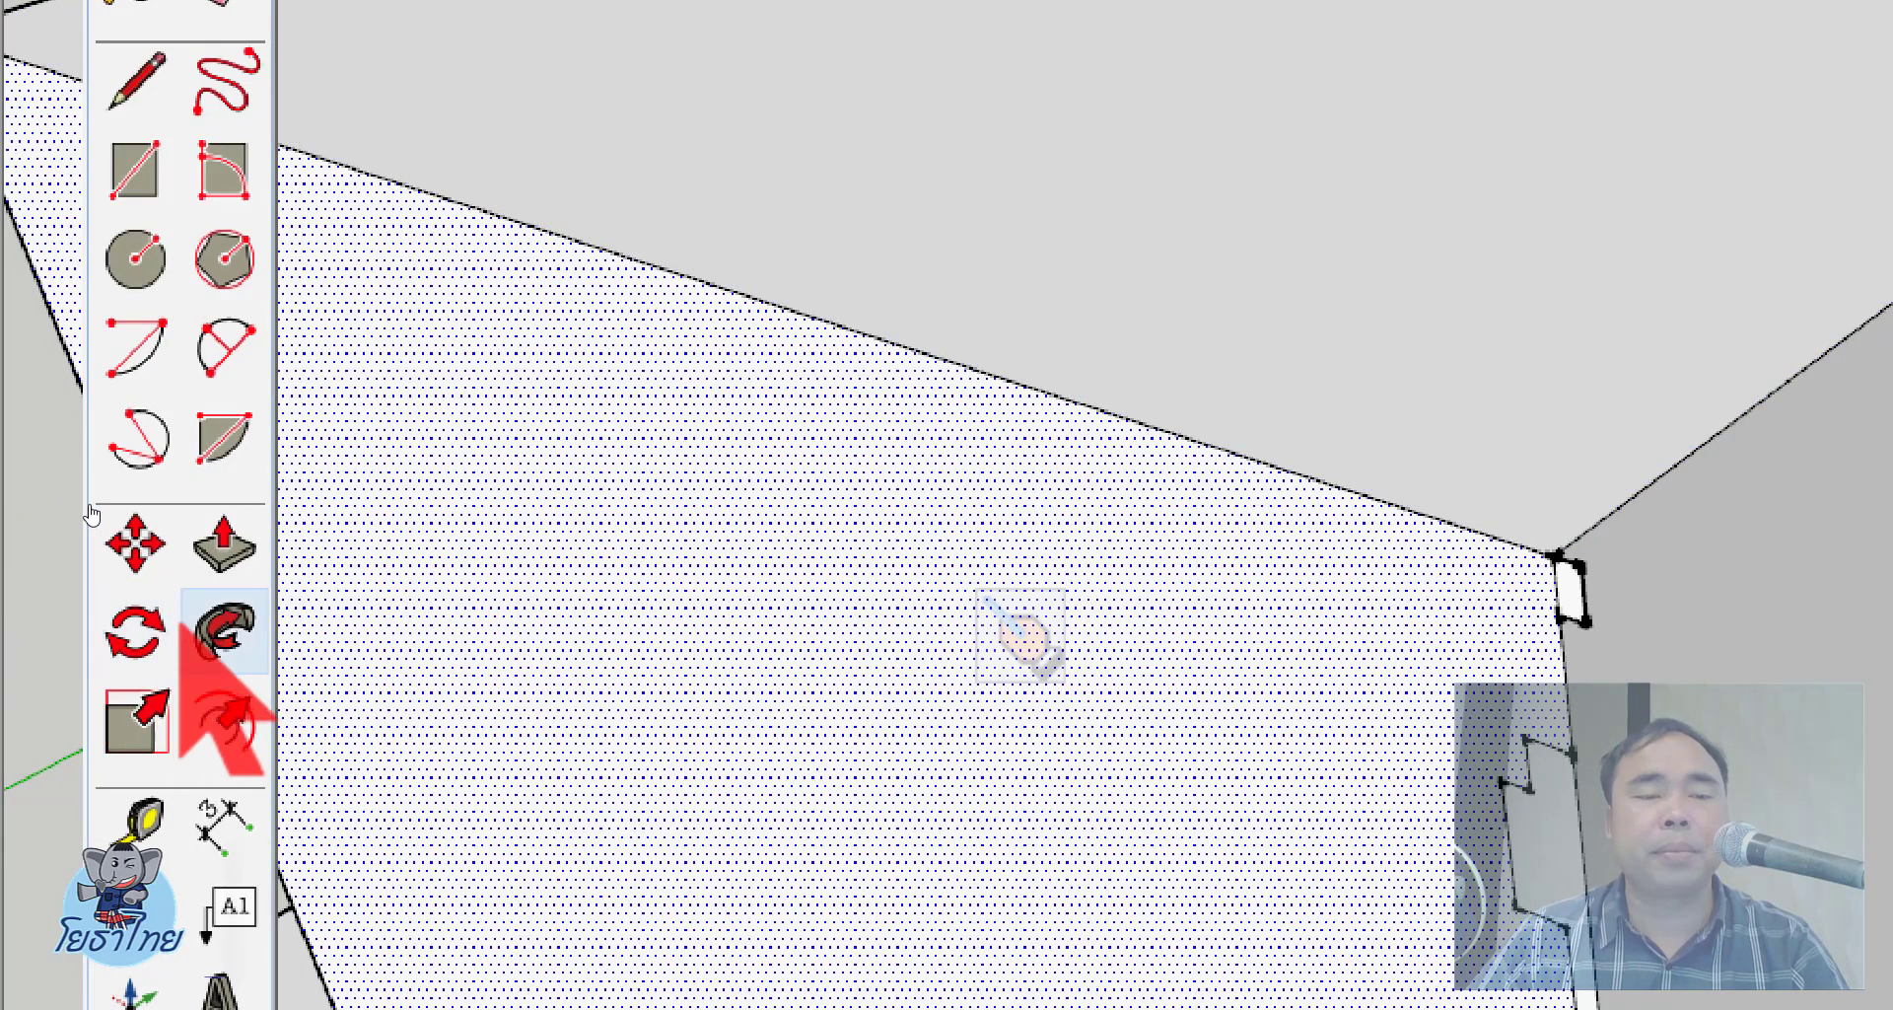
left_click(225, 631)
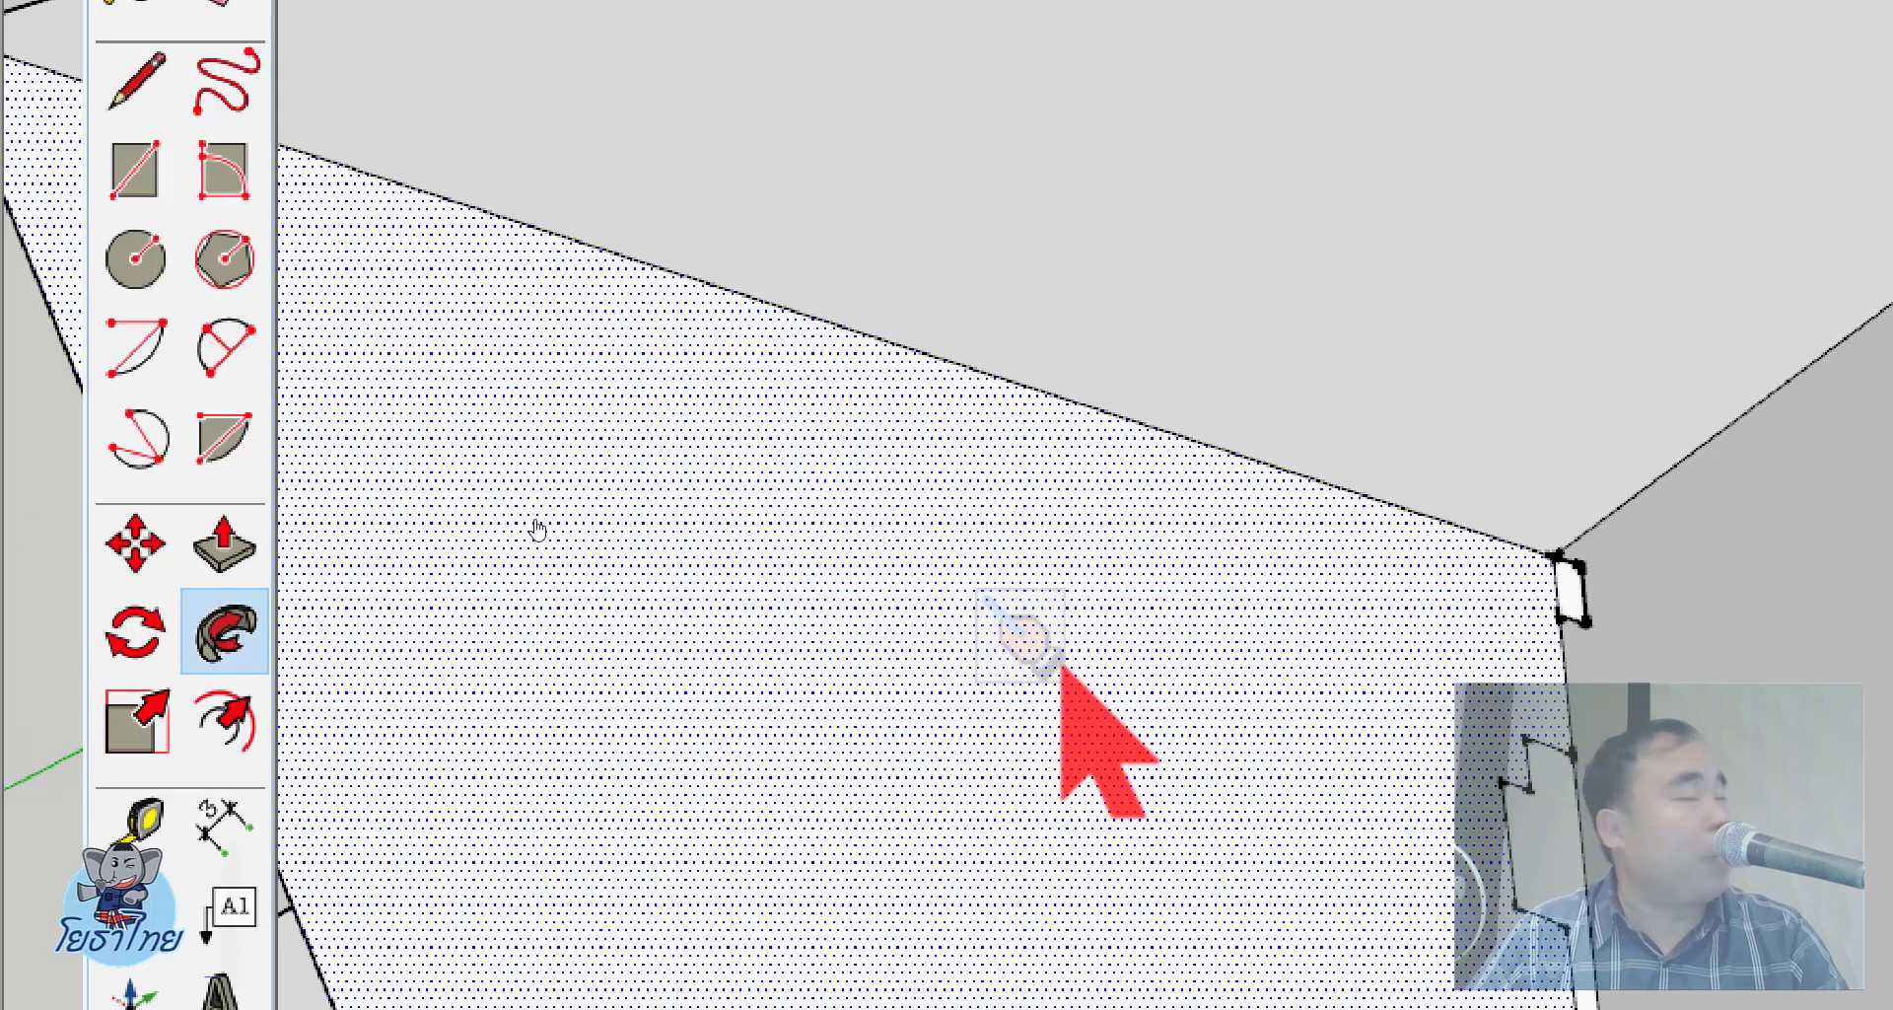
left_click(1567, 589)
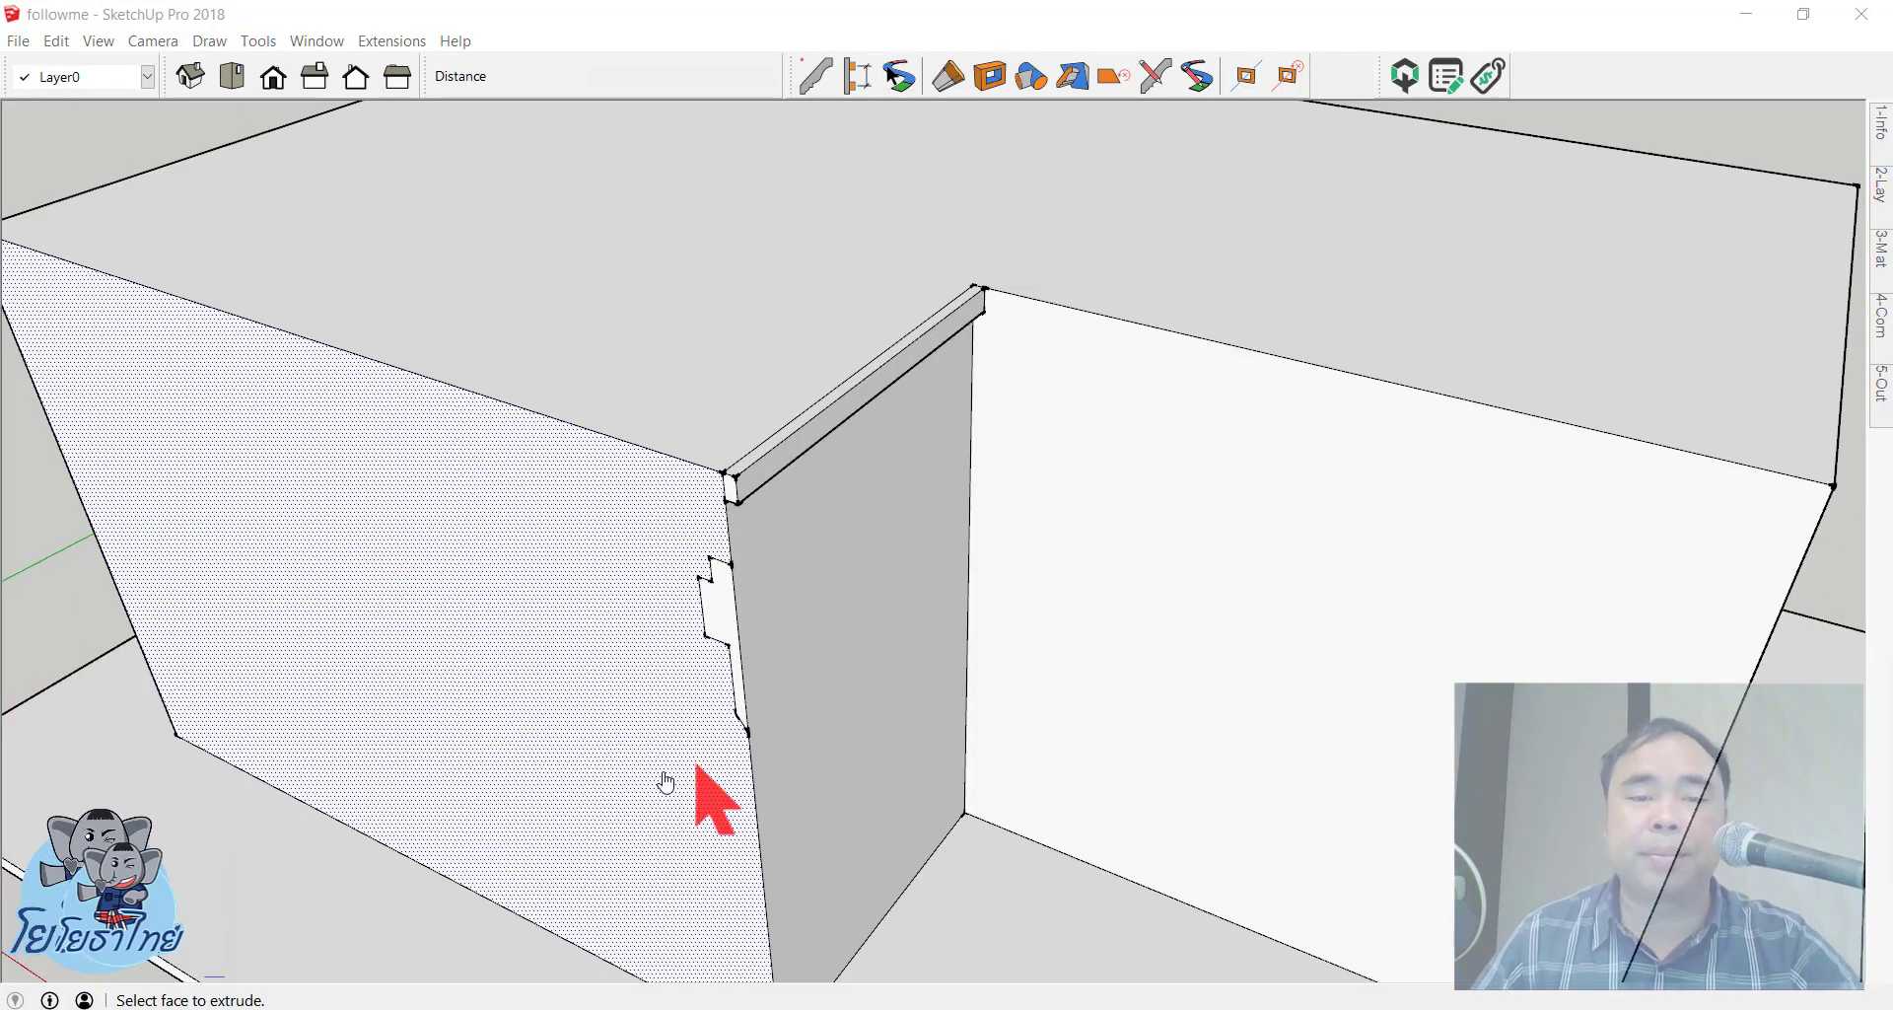
left_click_drag(663, 782, 199, 825)
key("Return")
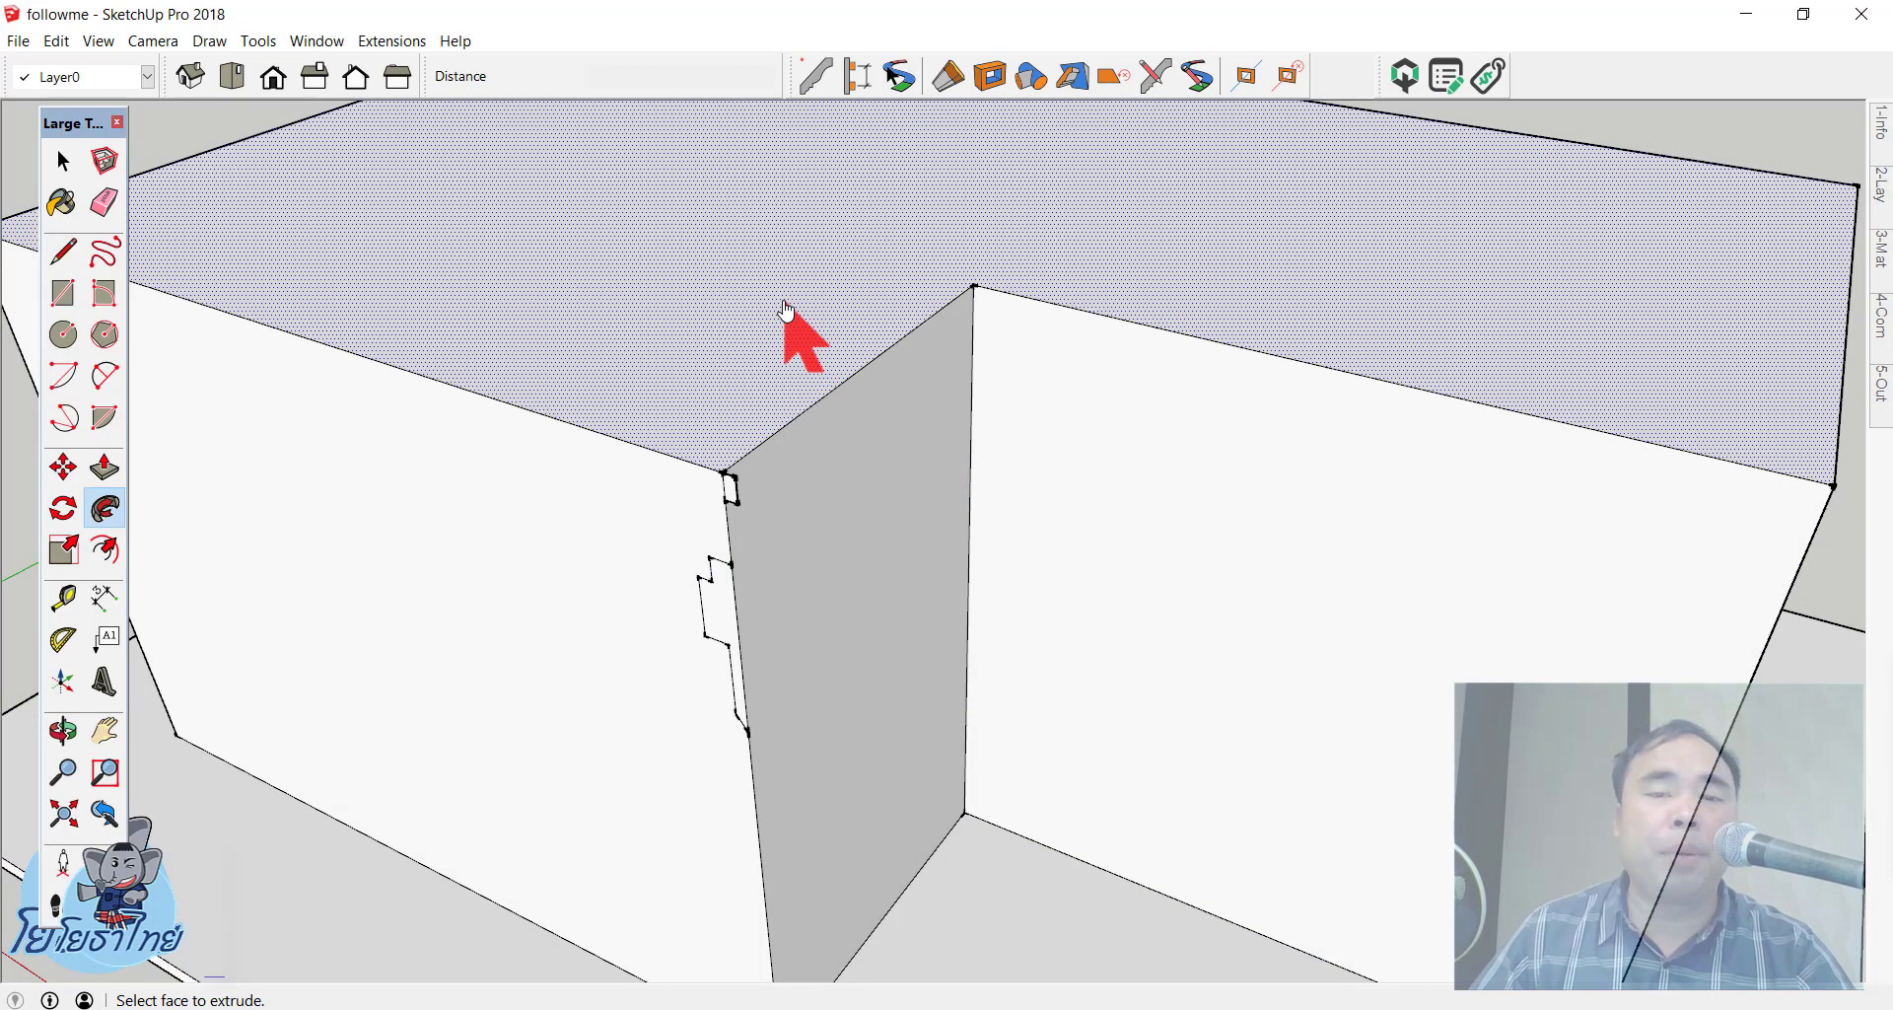
Step: Sweep the small corner profile around the roof's top edges and inspect the new rim
key("space")
left_click(105, 507)
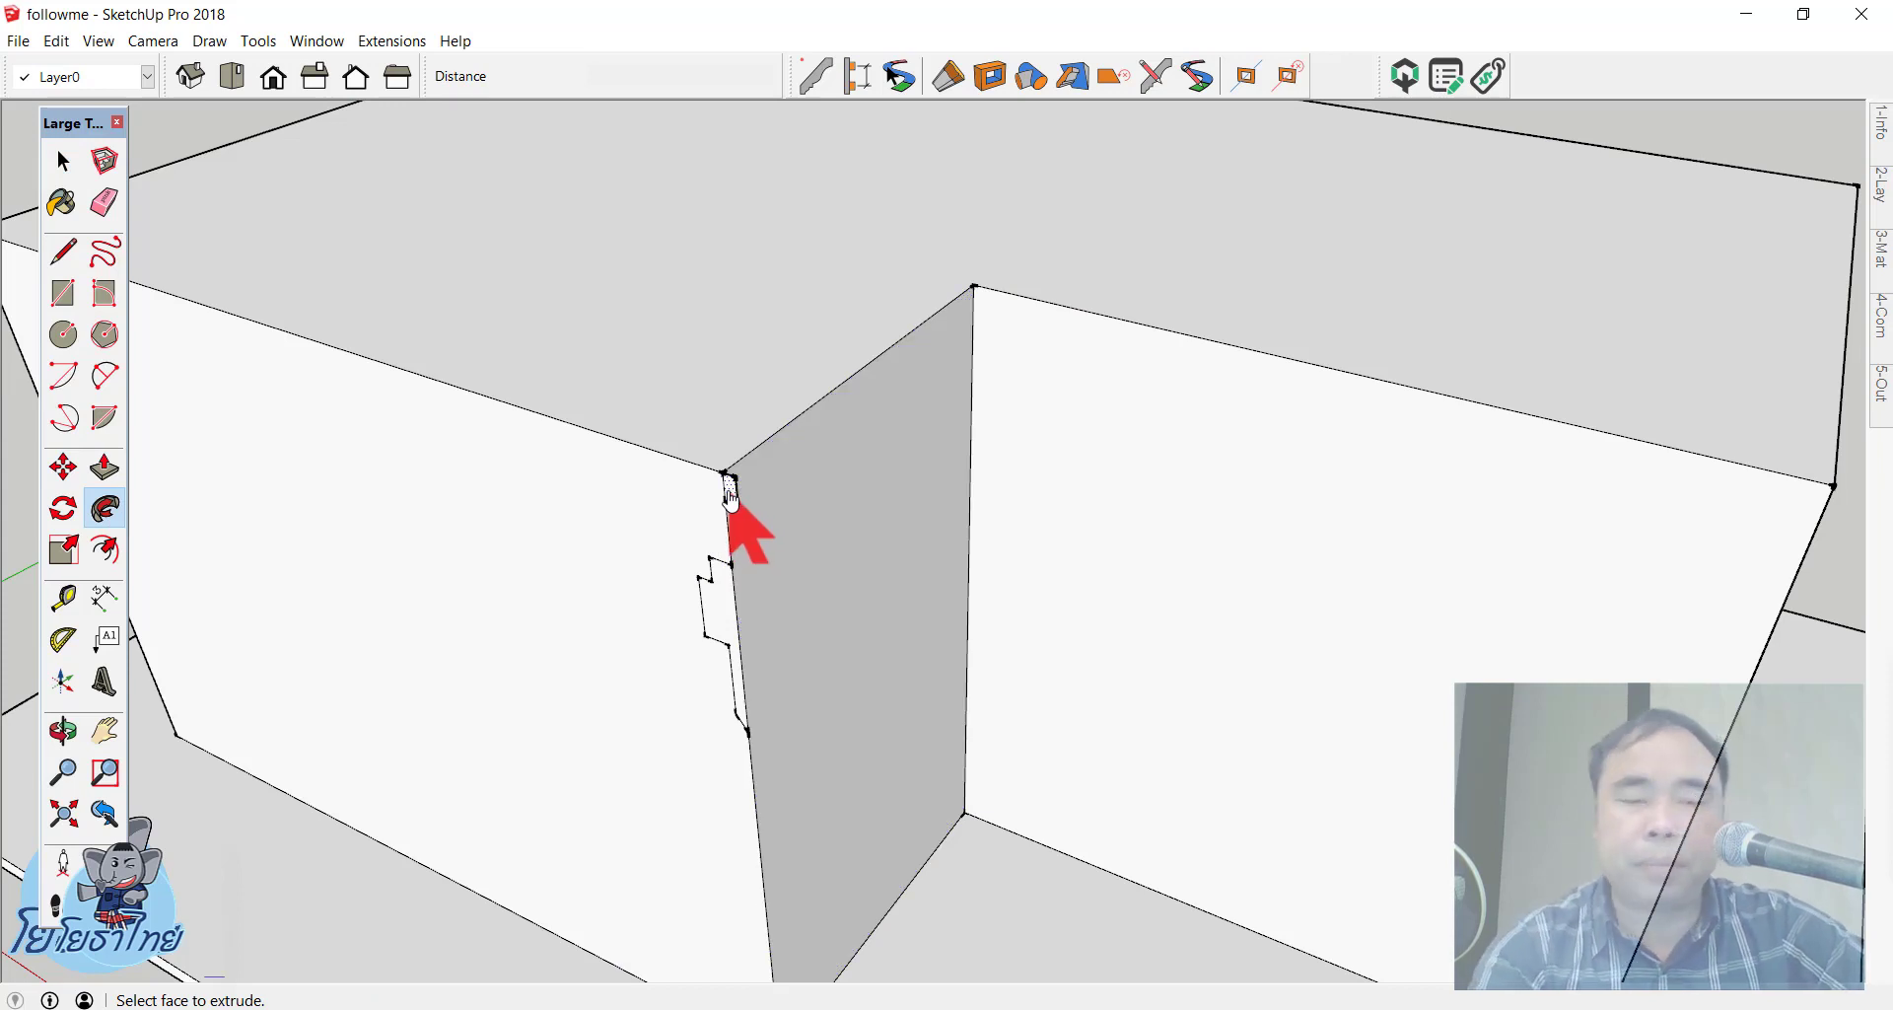
left_click(730, 493)
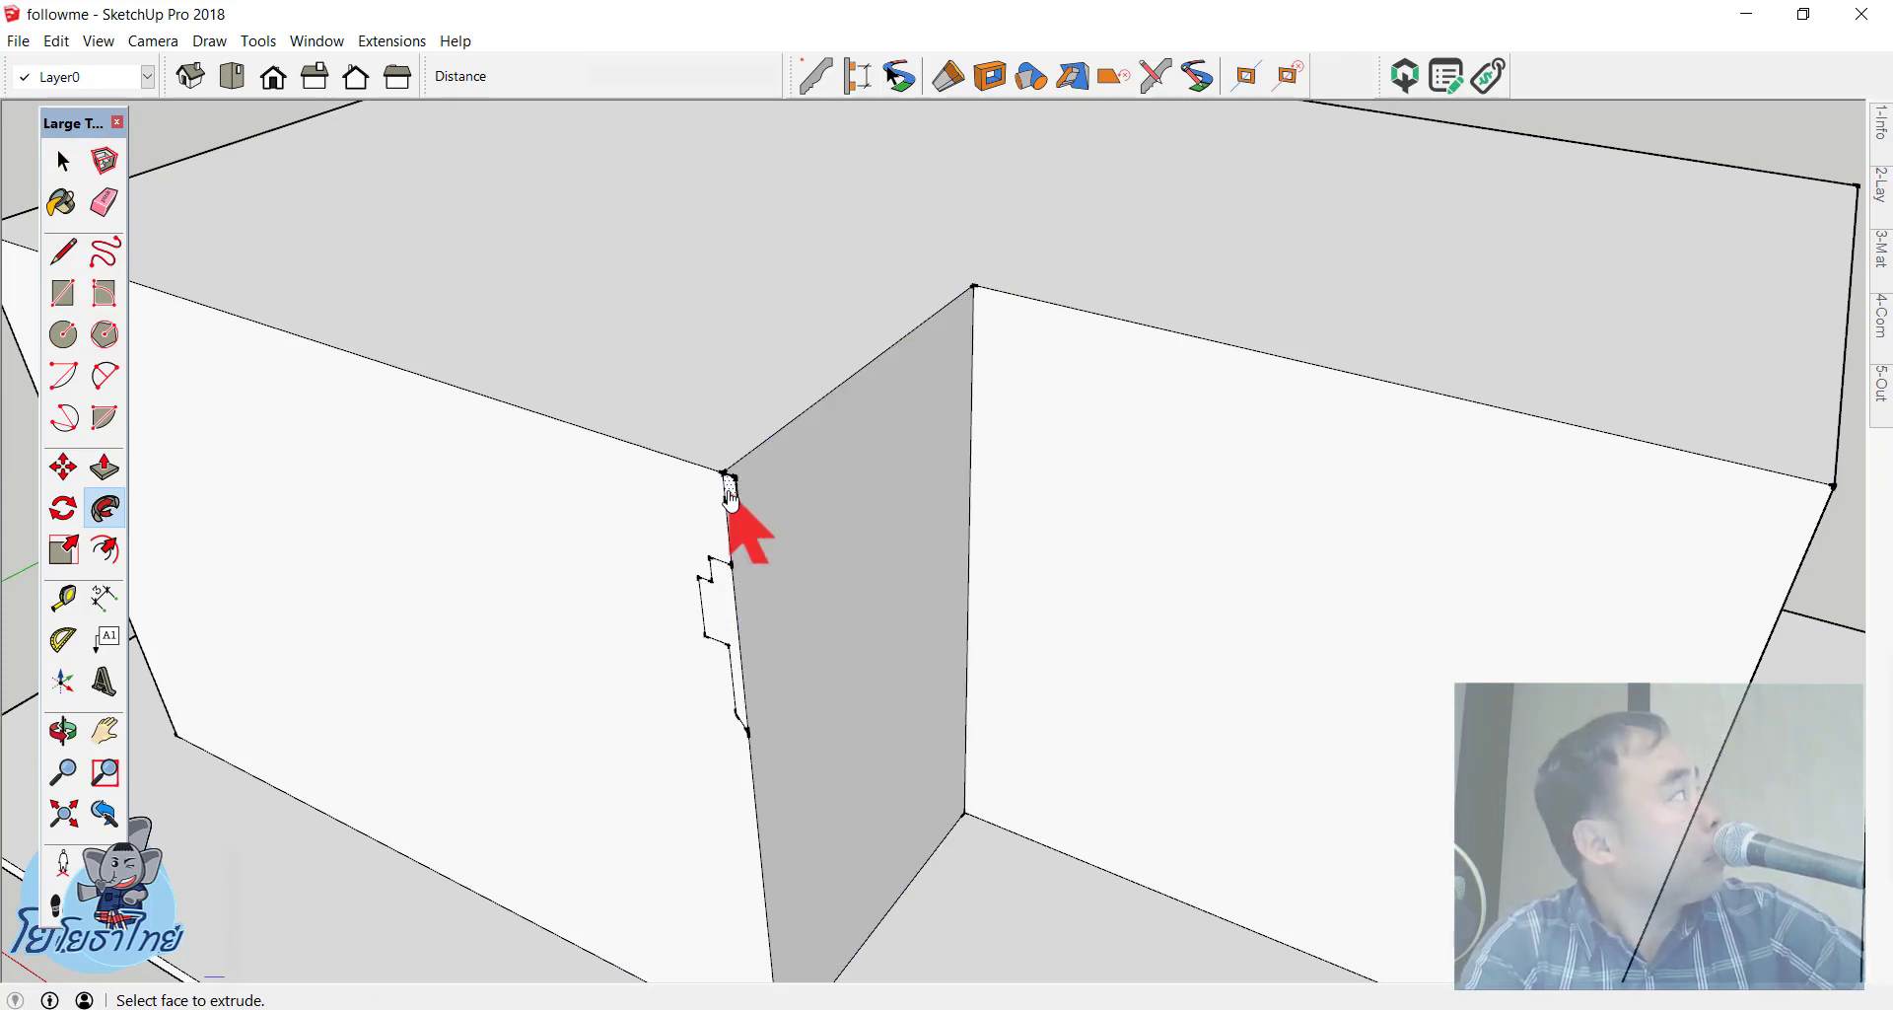
left_click(730, 493)
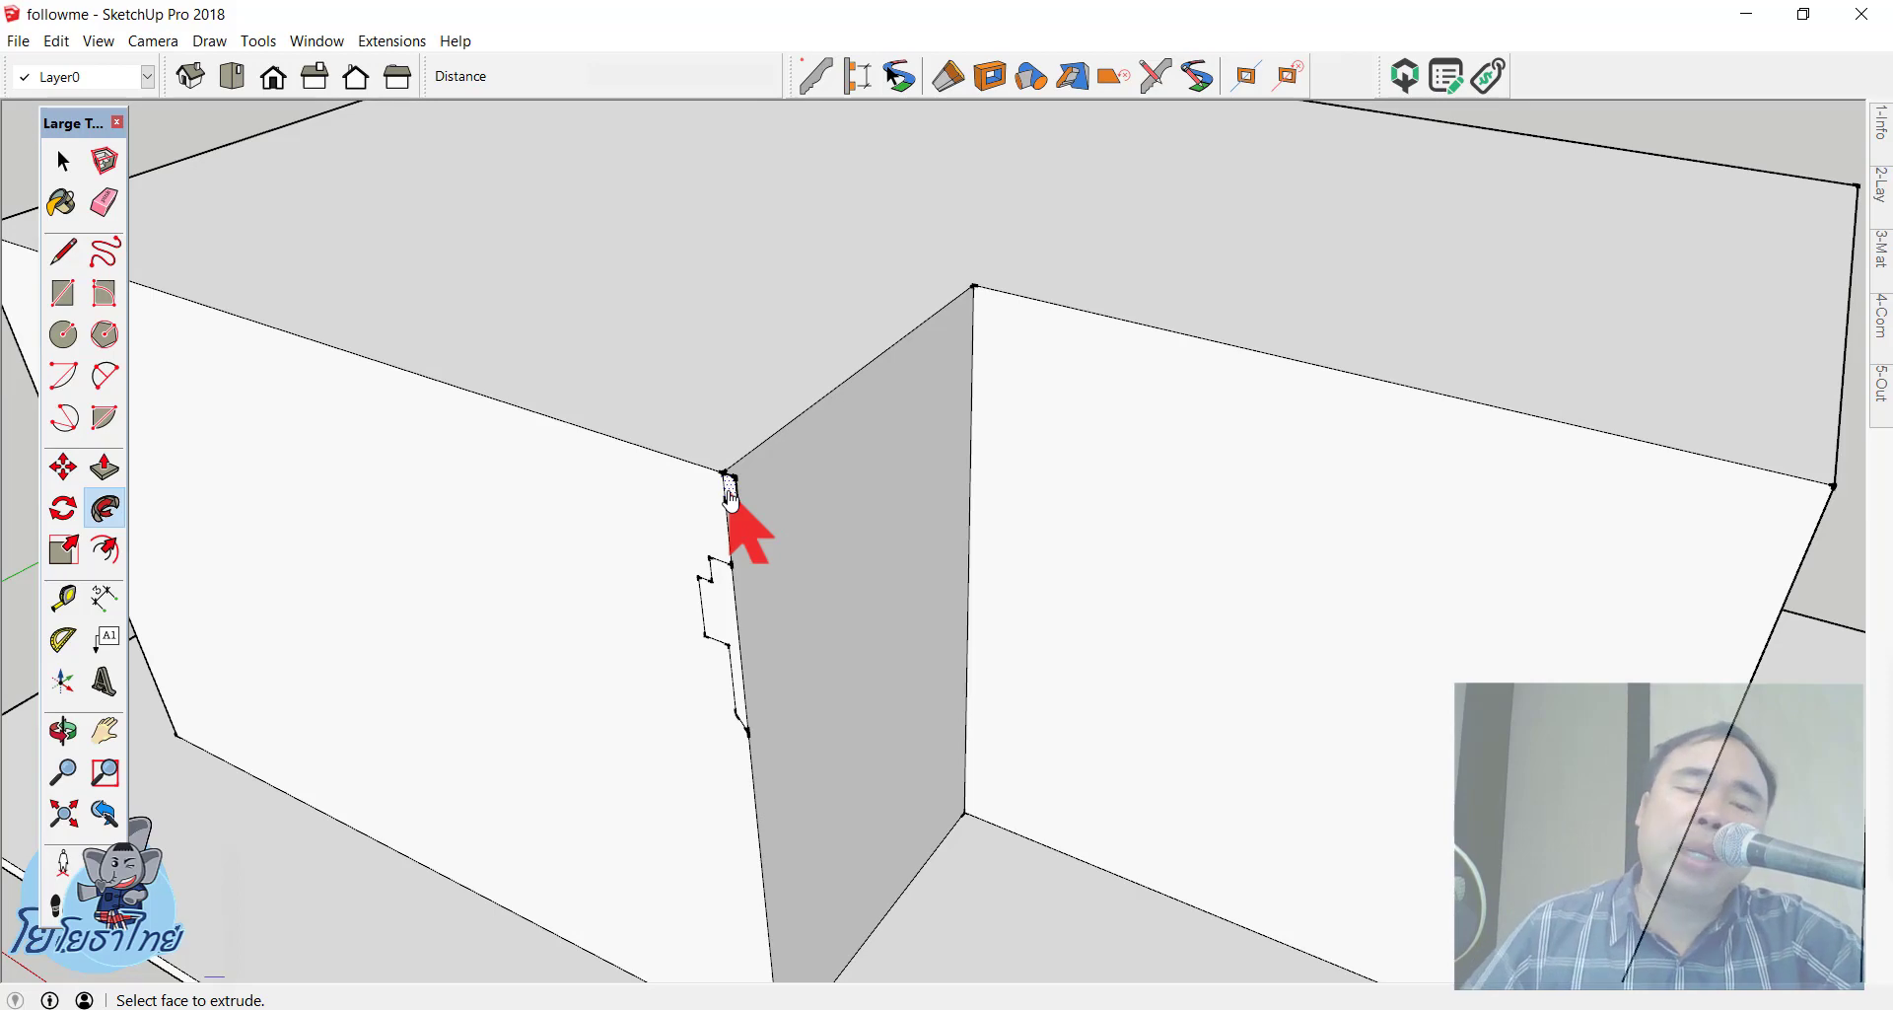
left_click(730, 500)
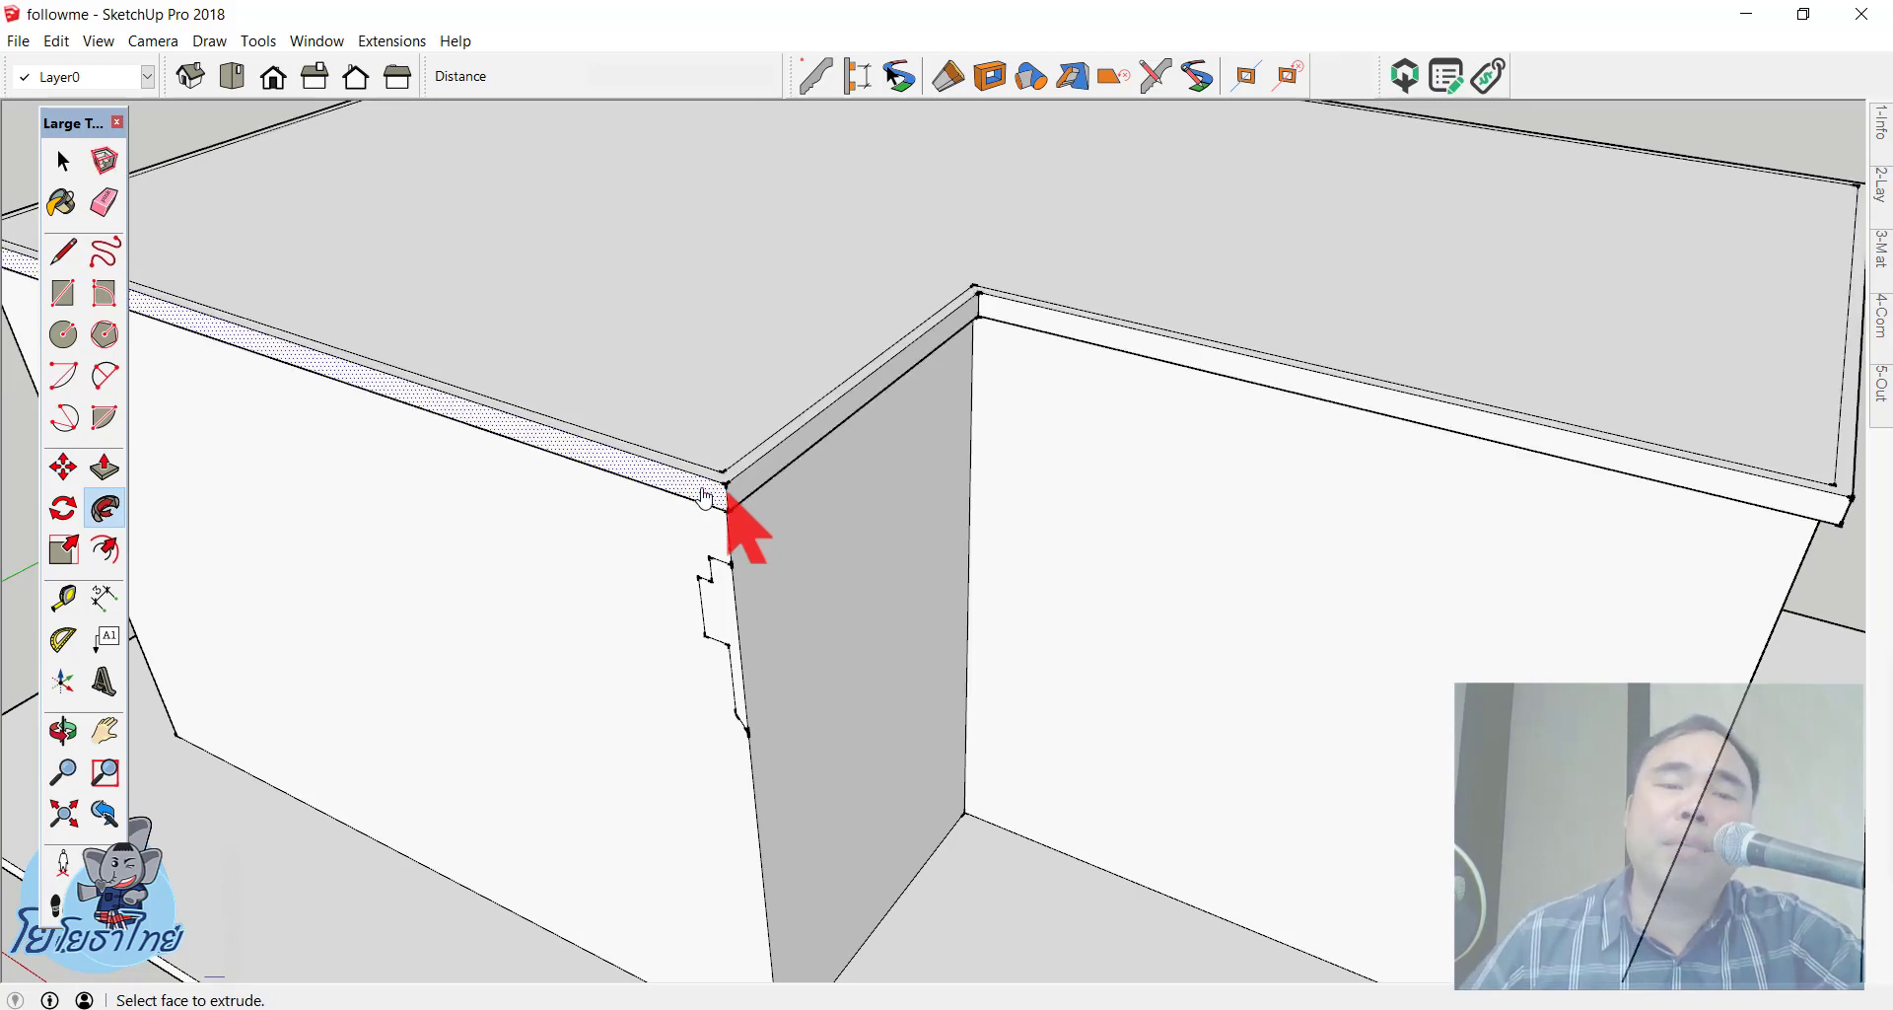
mouse_move(731, 503)
middle_mouse_down()
mouse_move(730, 298)
mouse_move(641, 321)
middle_mouse_up()
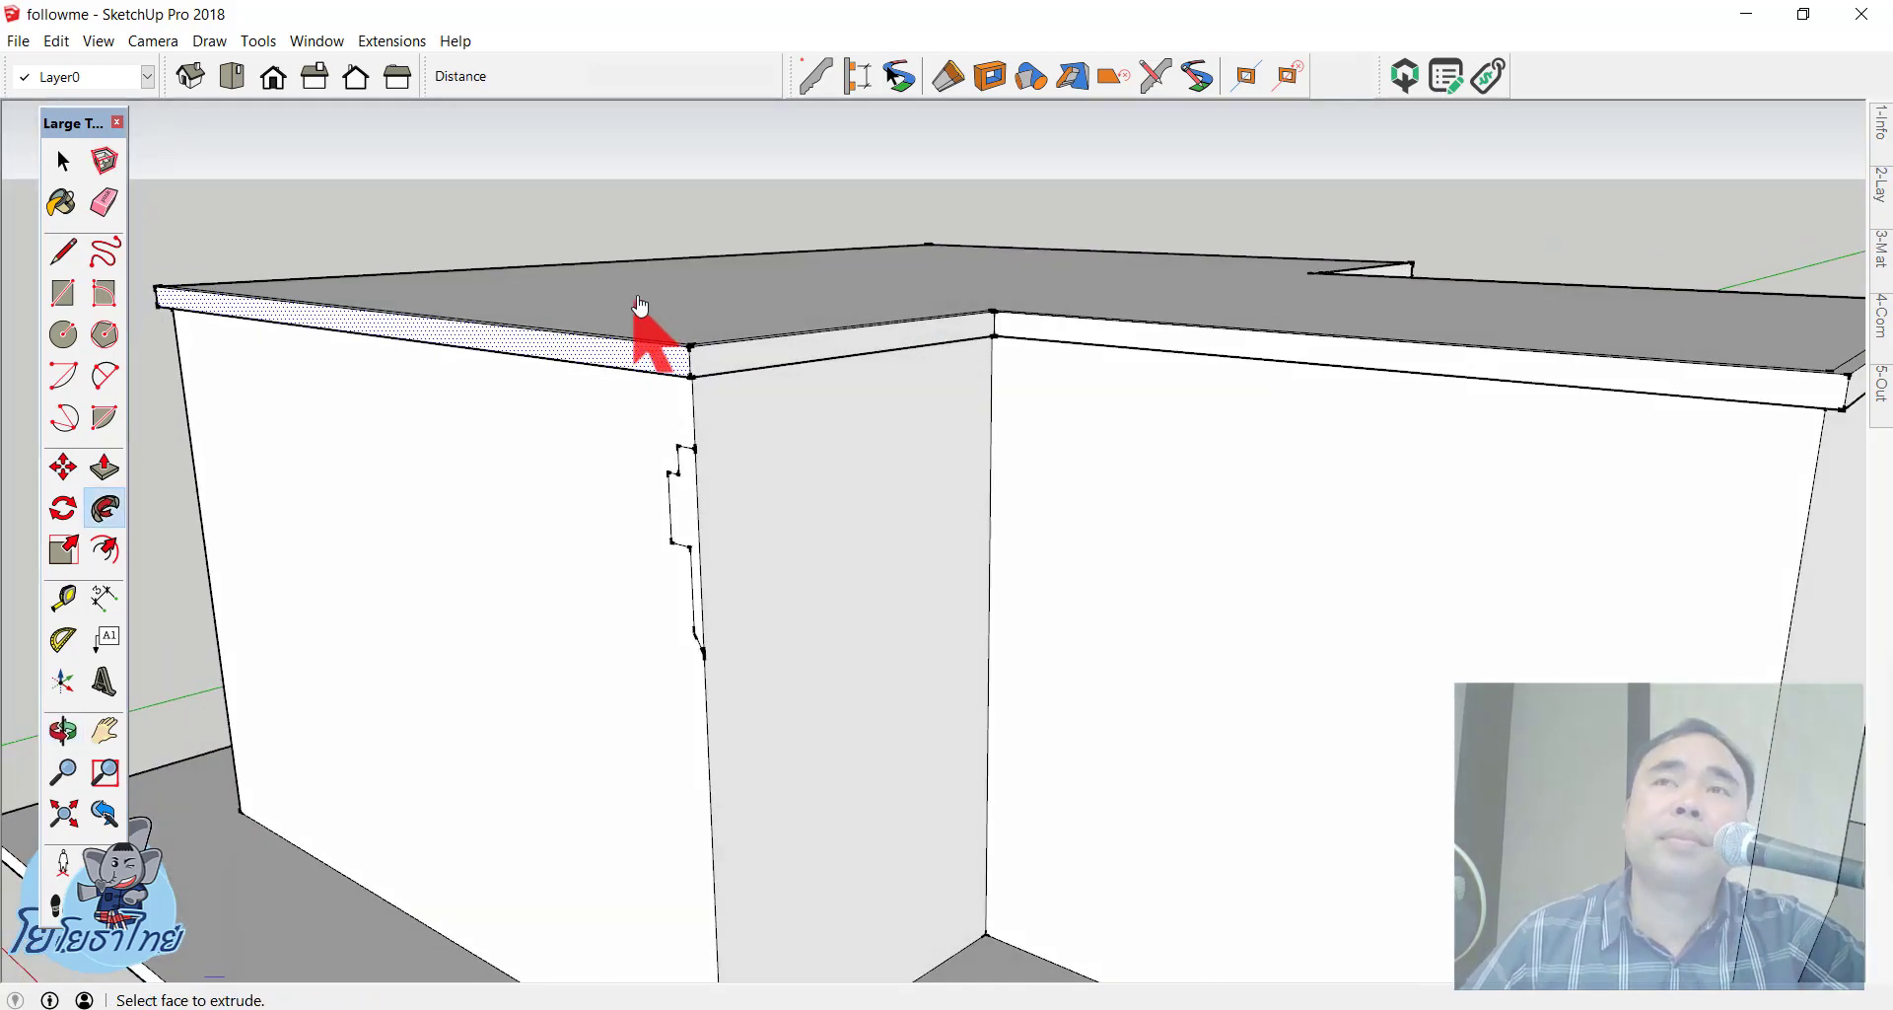
scroll(641, 320, "down", 5)
mouse_move(887, 296)
middle_mouse_down()
mouse_move(872, 463)
mouse_move(878, 335)
middle_mouse_up()
scroll(878, 335, "up", 5)
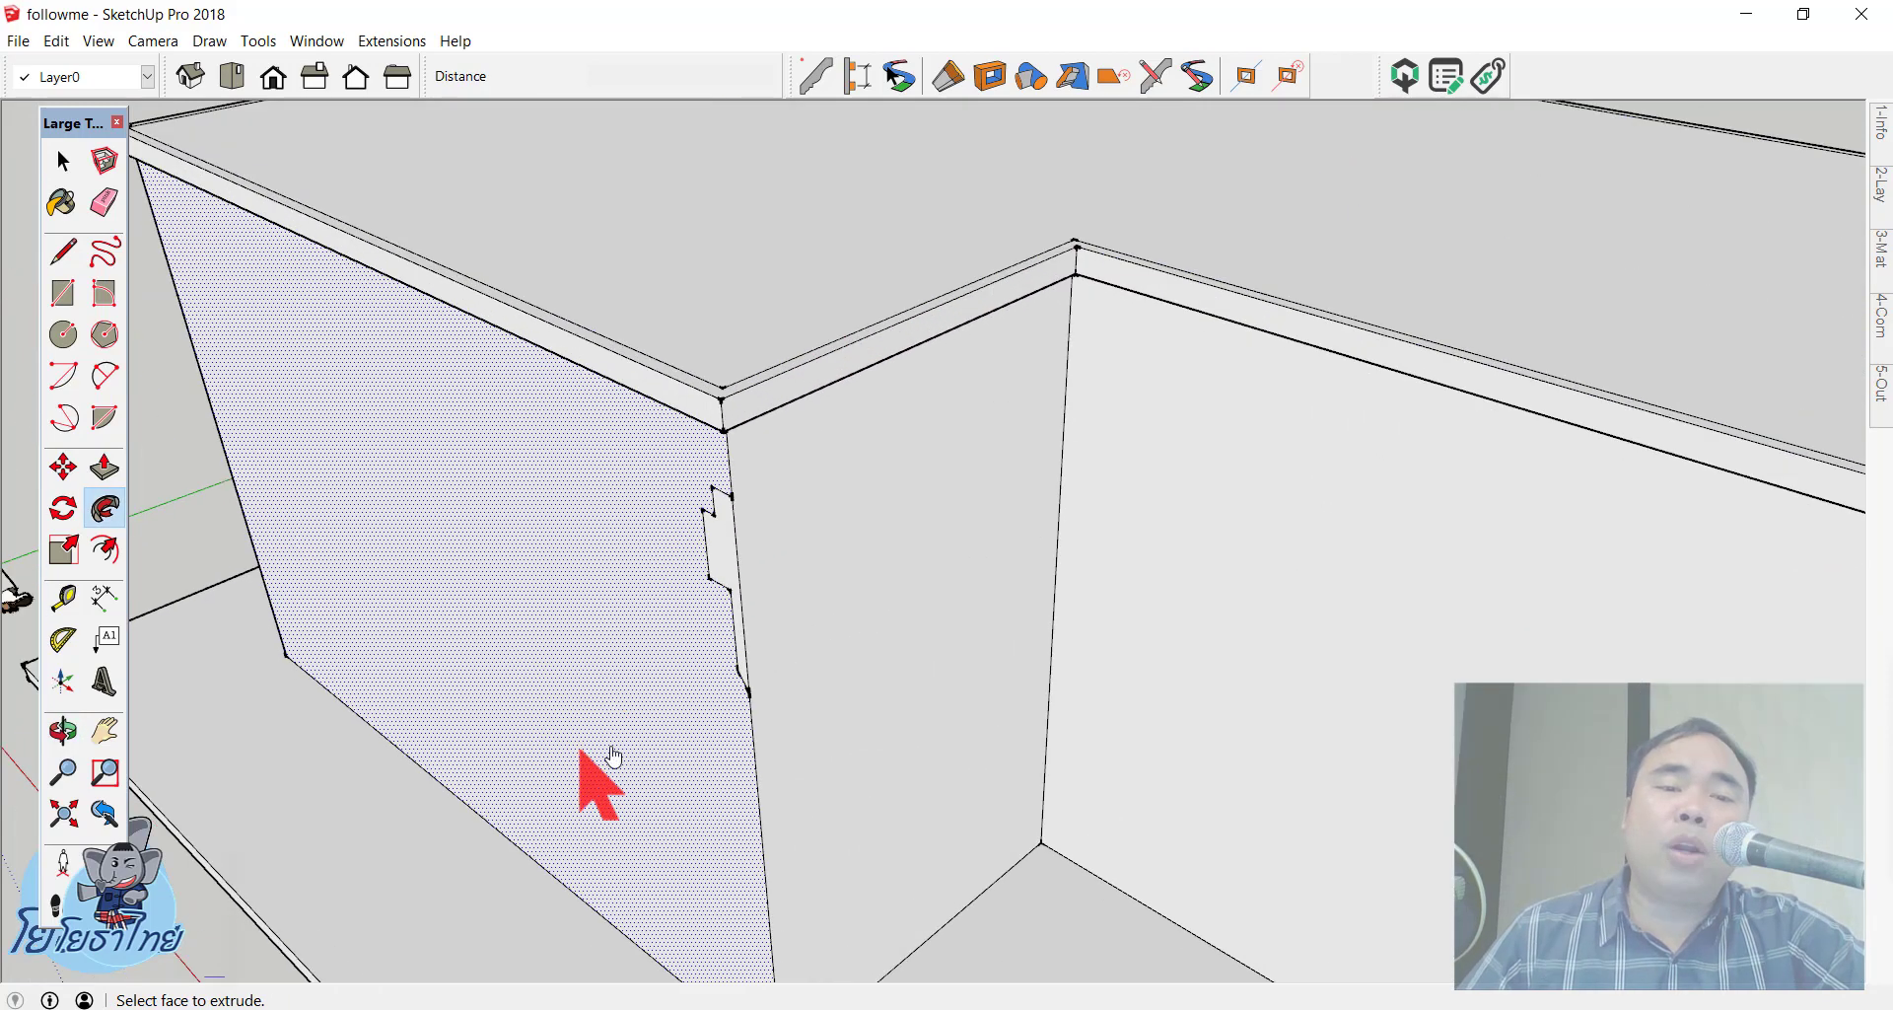
mouse_move(613, 761)
middle_mouse_down()
mouse_move(930, 410)
mouse_move(802, 463)
mouse_move(773, 625)
middle_mouse_up()
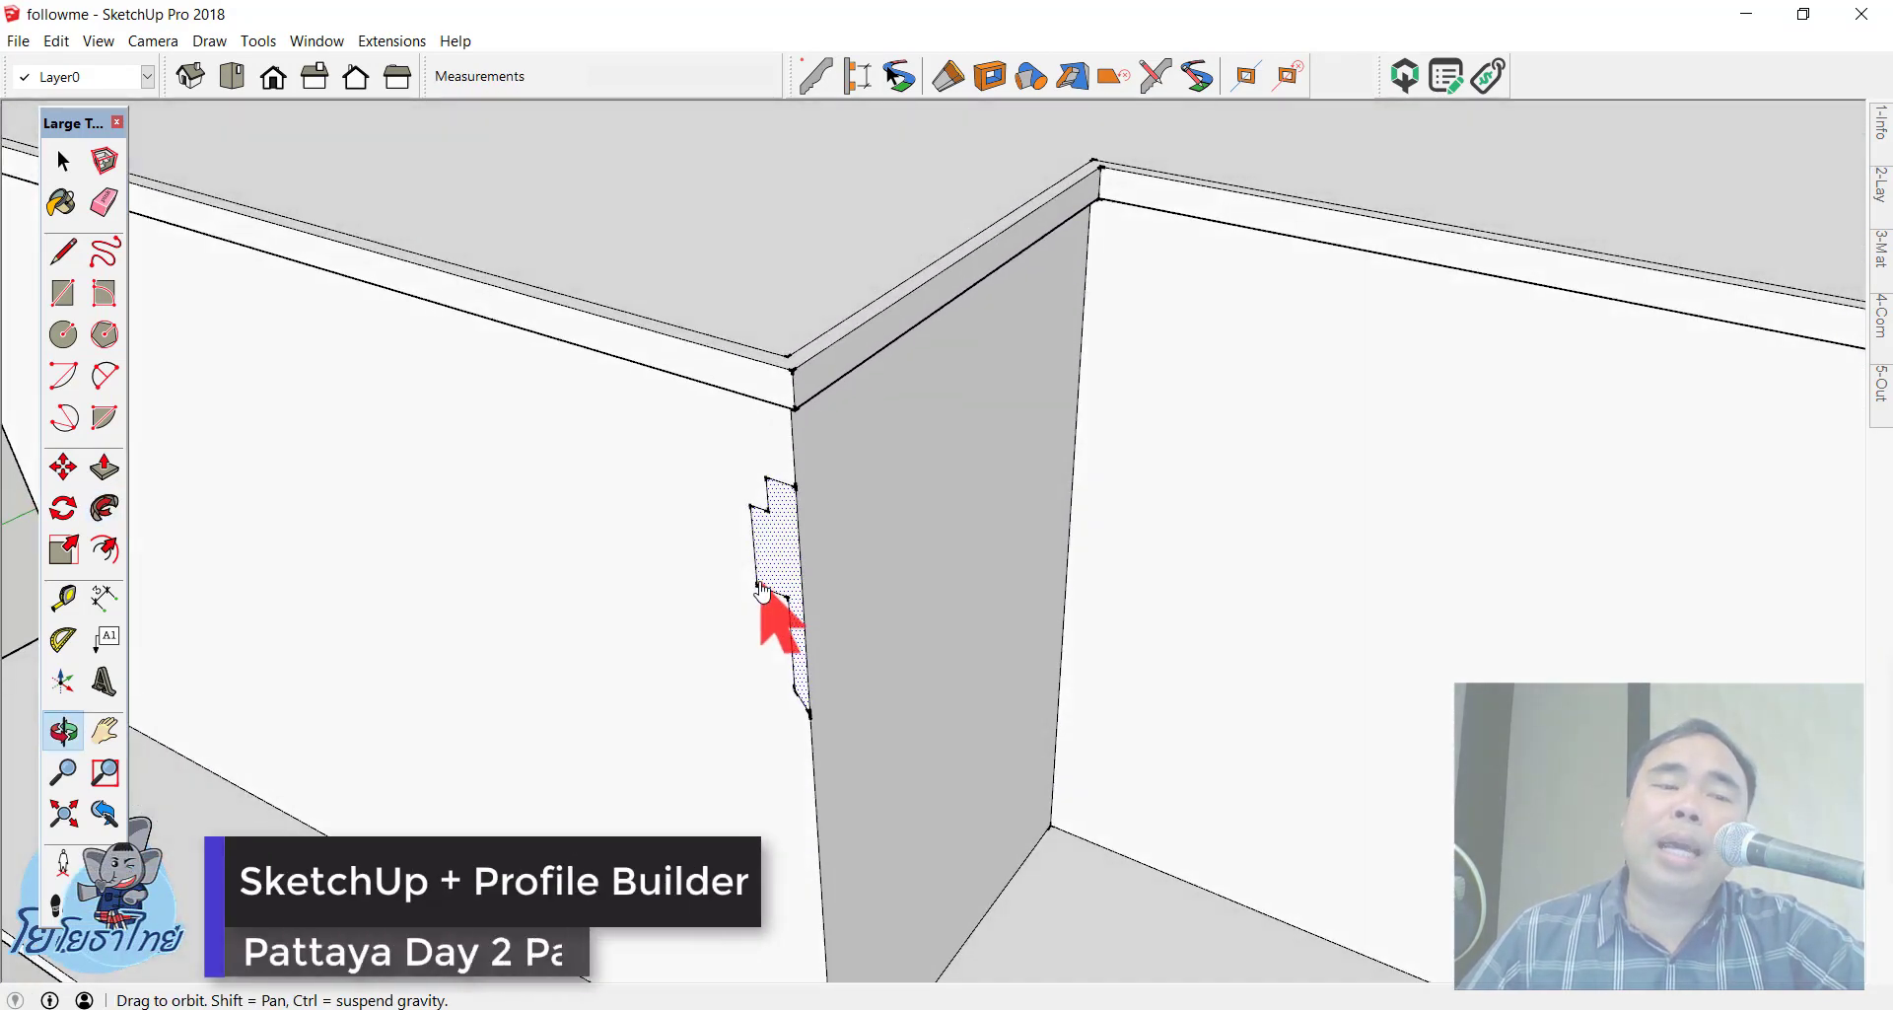
mouse_move(654, 557)
middle_mouse_down()
mouse_move(782, 549)
mouse_move(749, 527)
middle_mouse_up()
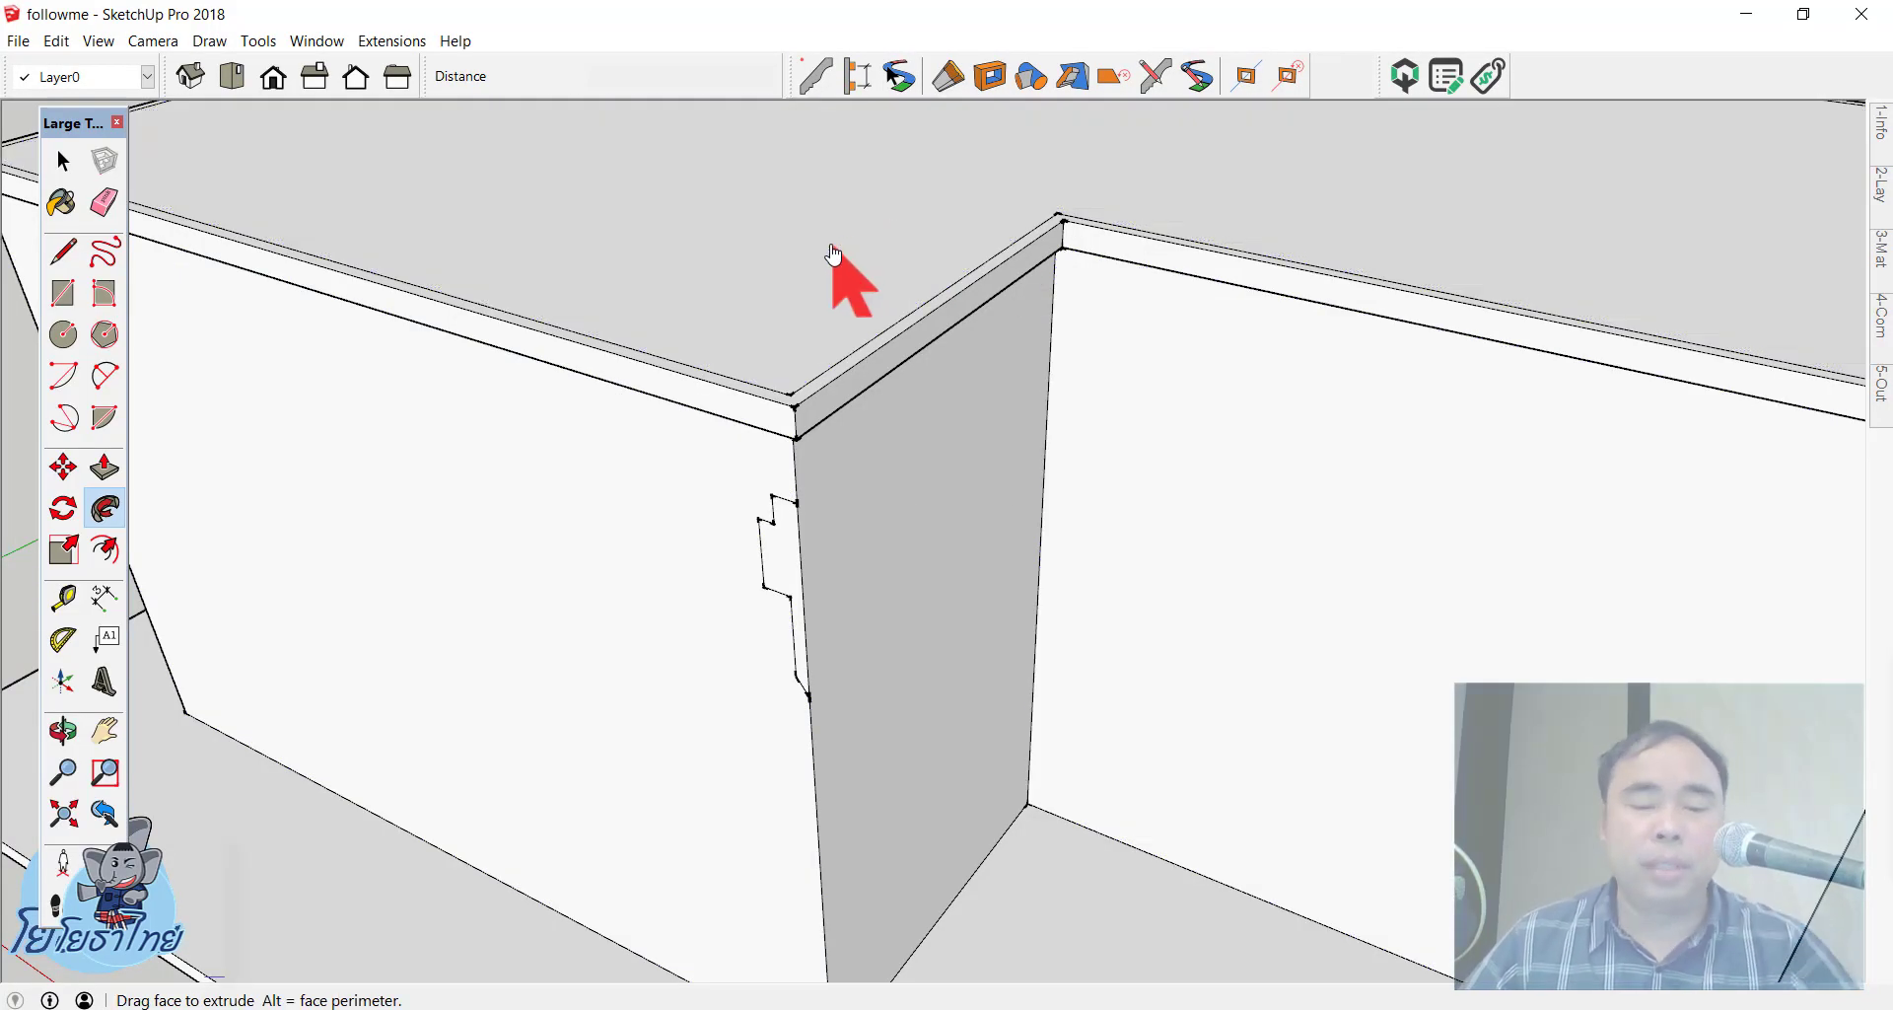
Step: Sweep the stepped wall profile along the top face's edges into a cornice, then orbit to check it
key("space")
left_click(833, 254)
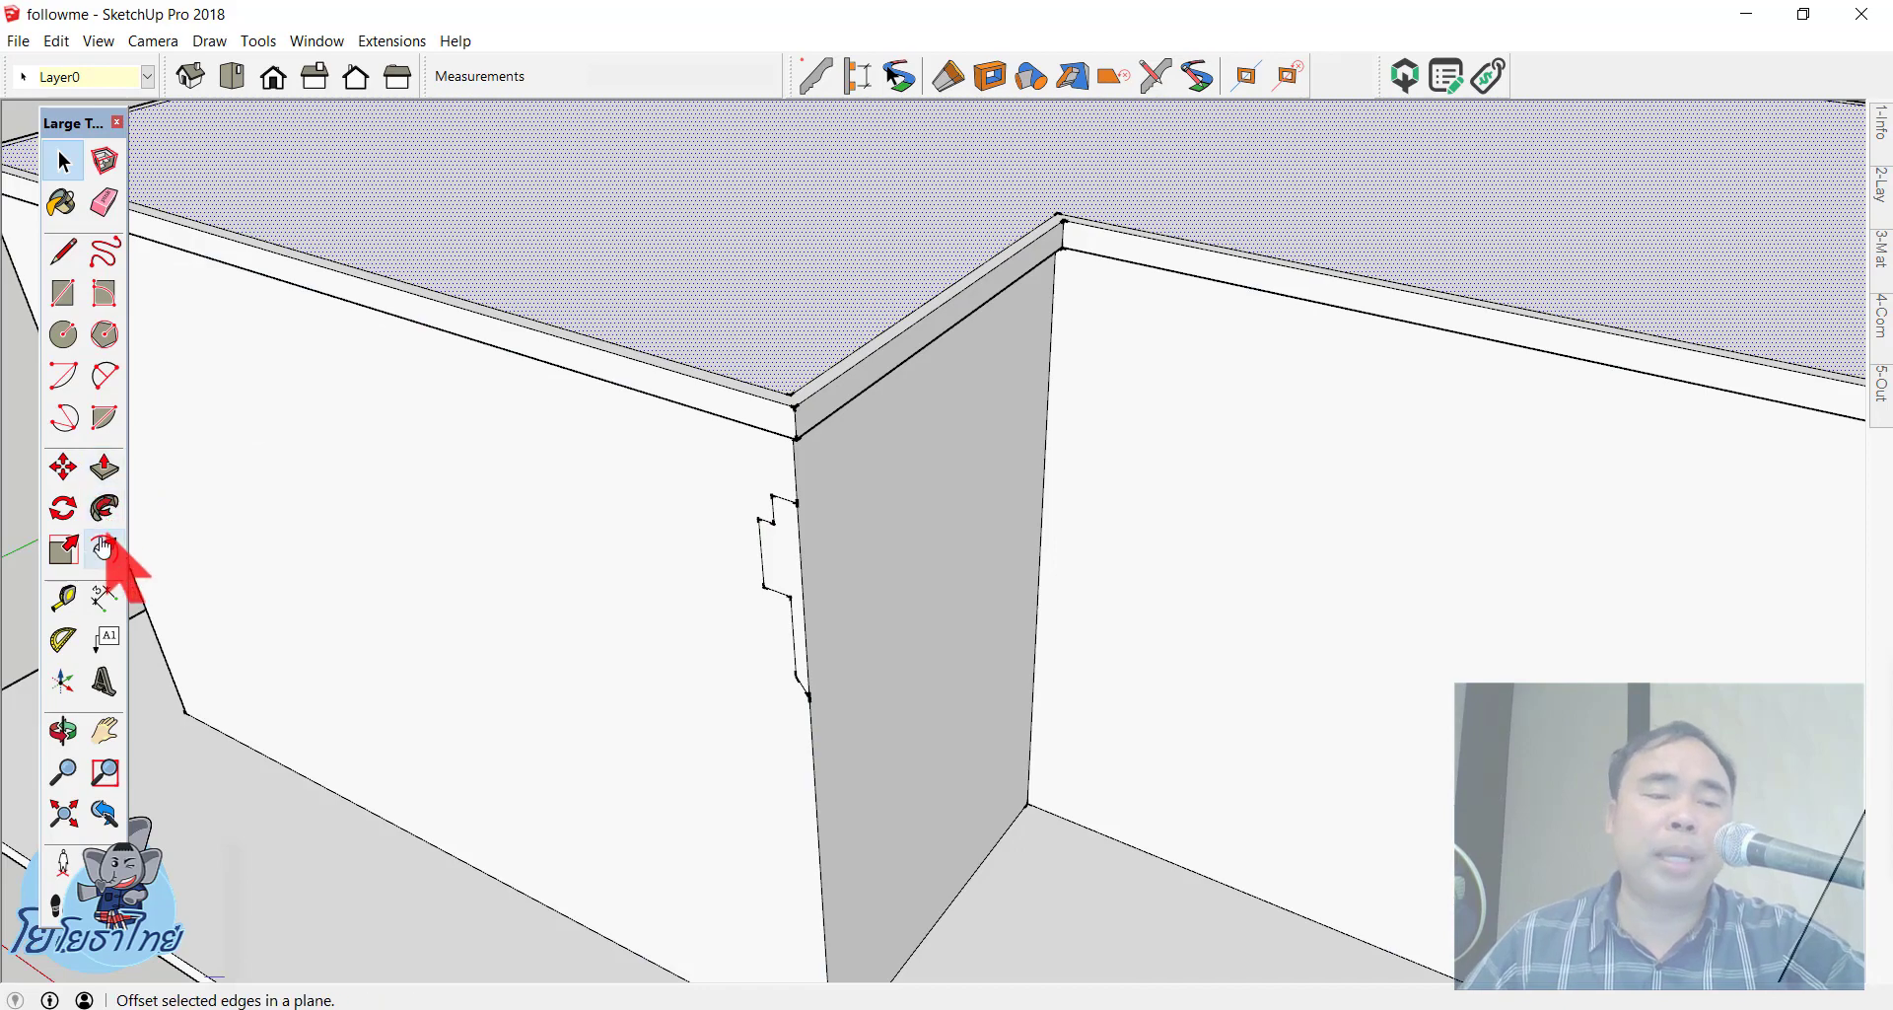
left_click(103, 508)
left_click(787, 552)
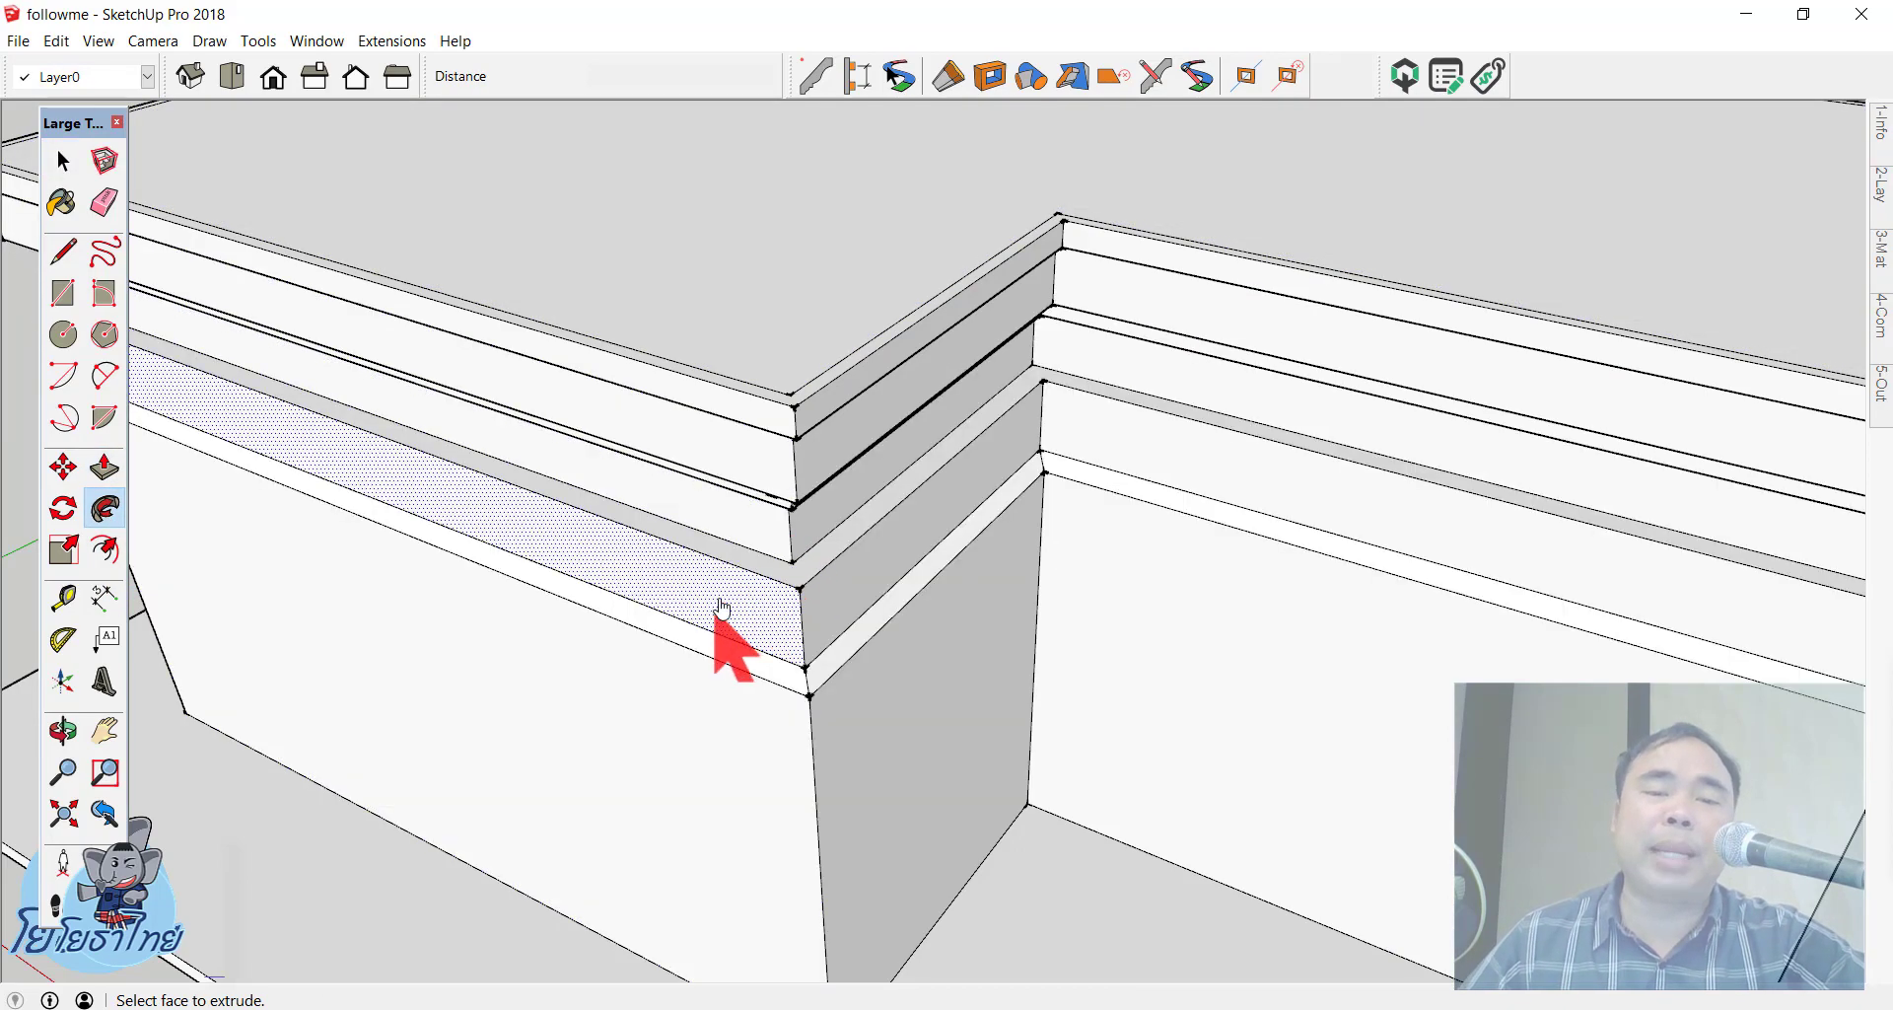
mouse_move(722, 609)
middle_mouse_down()
mouse_move(1119, 126)
mouse_move(1217, 217)
middle_mouse_up()
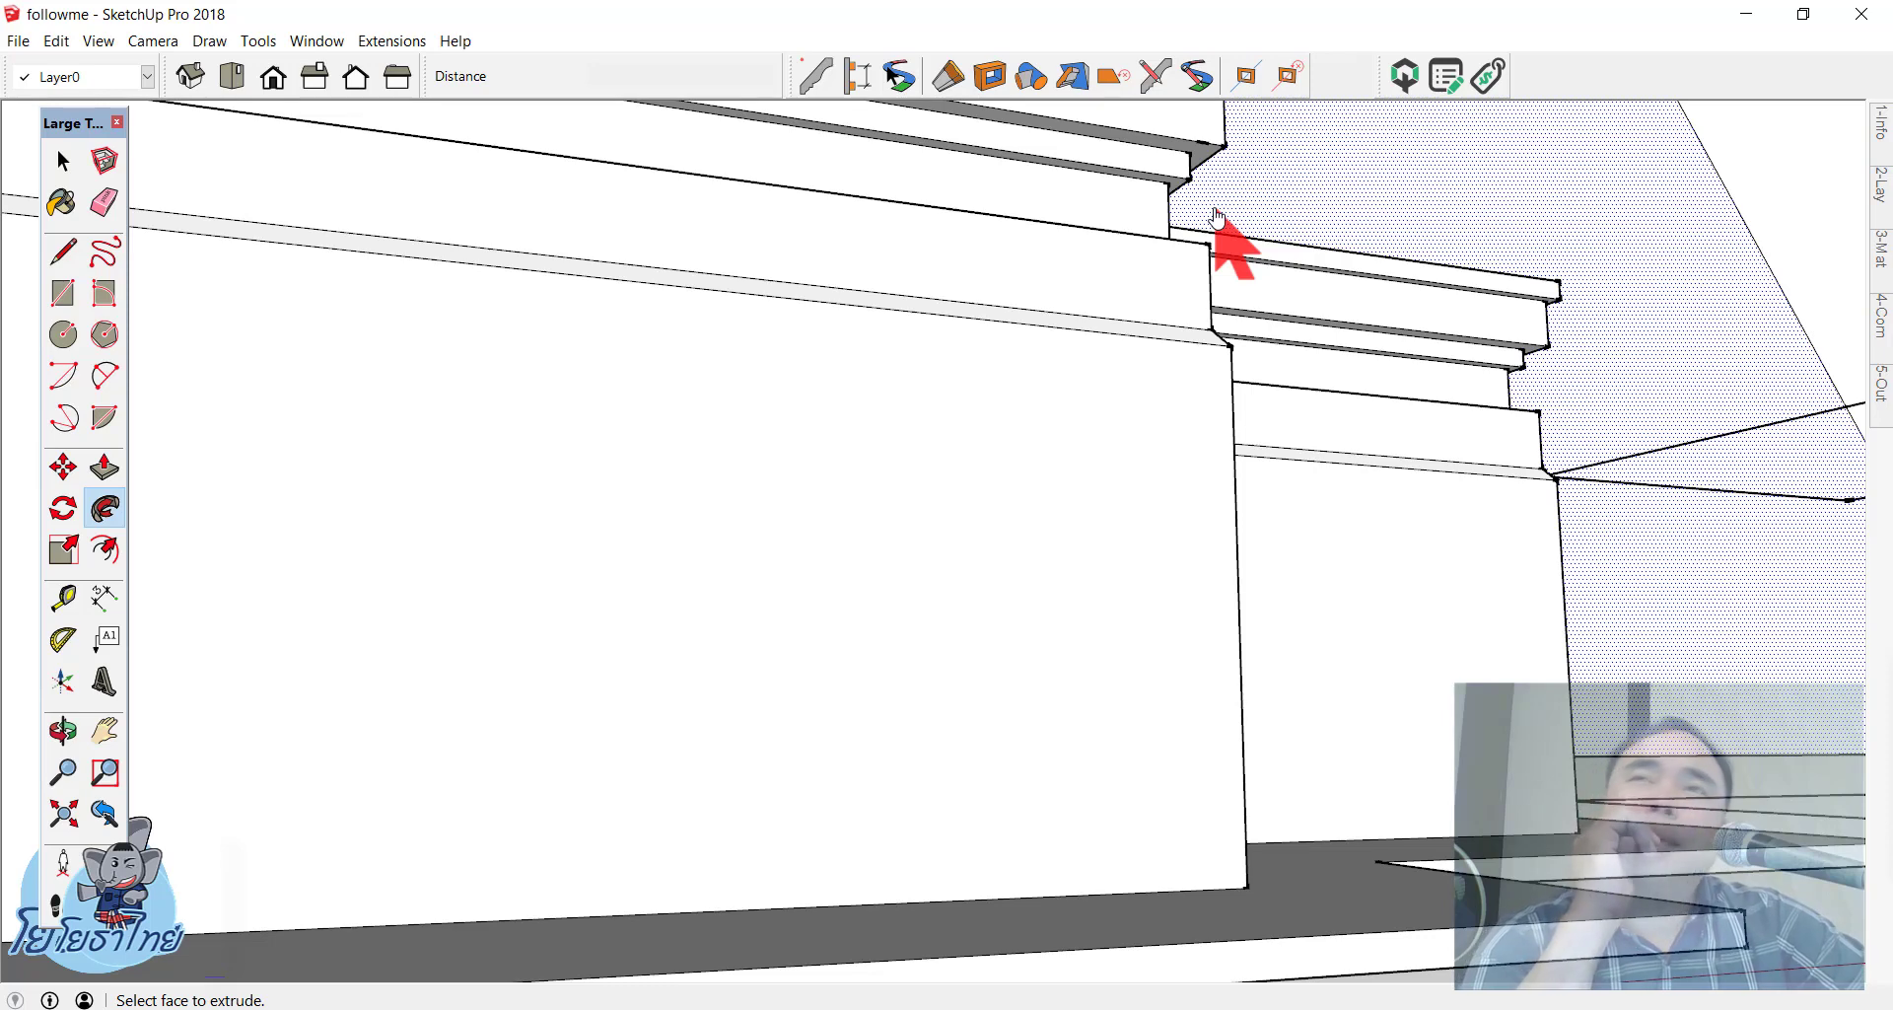
Step: Orbit out to an overview of the building and zoom toward the inner corner
scroll(1222, 236, "down", 5)
middle_click_drag(1232, 254, 915, 674)
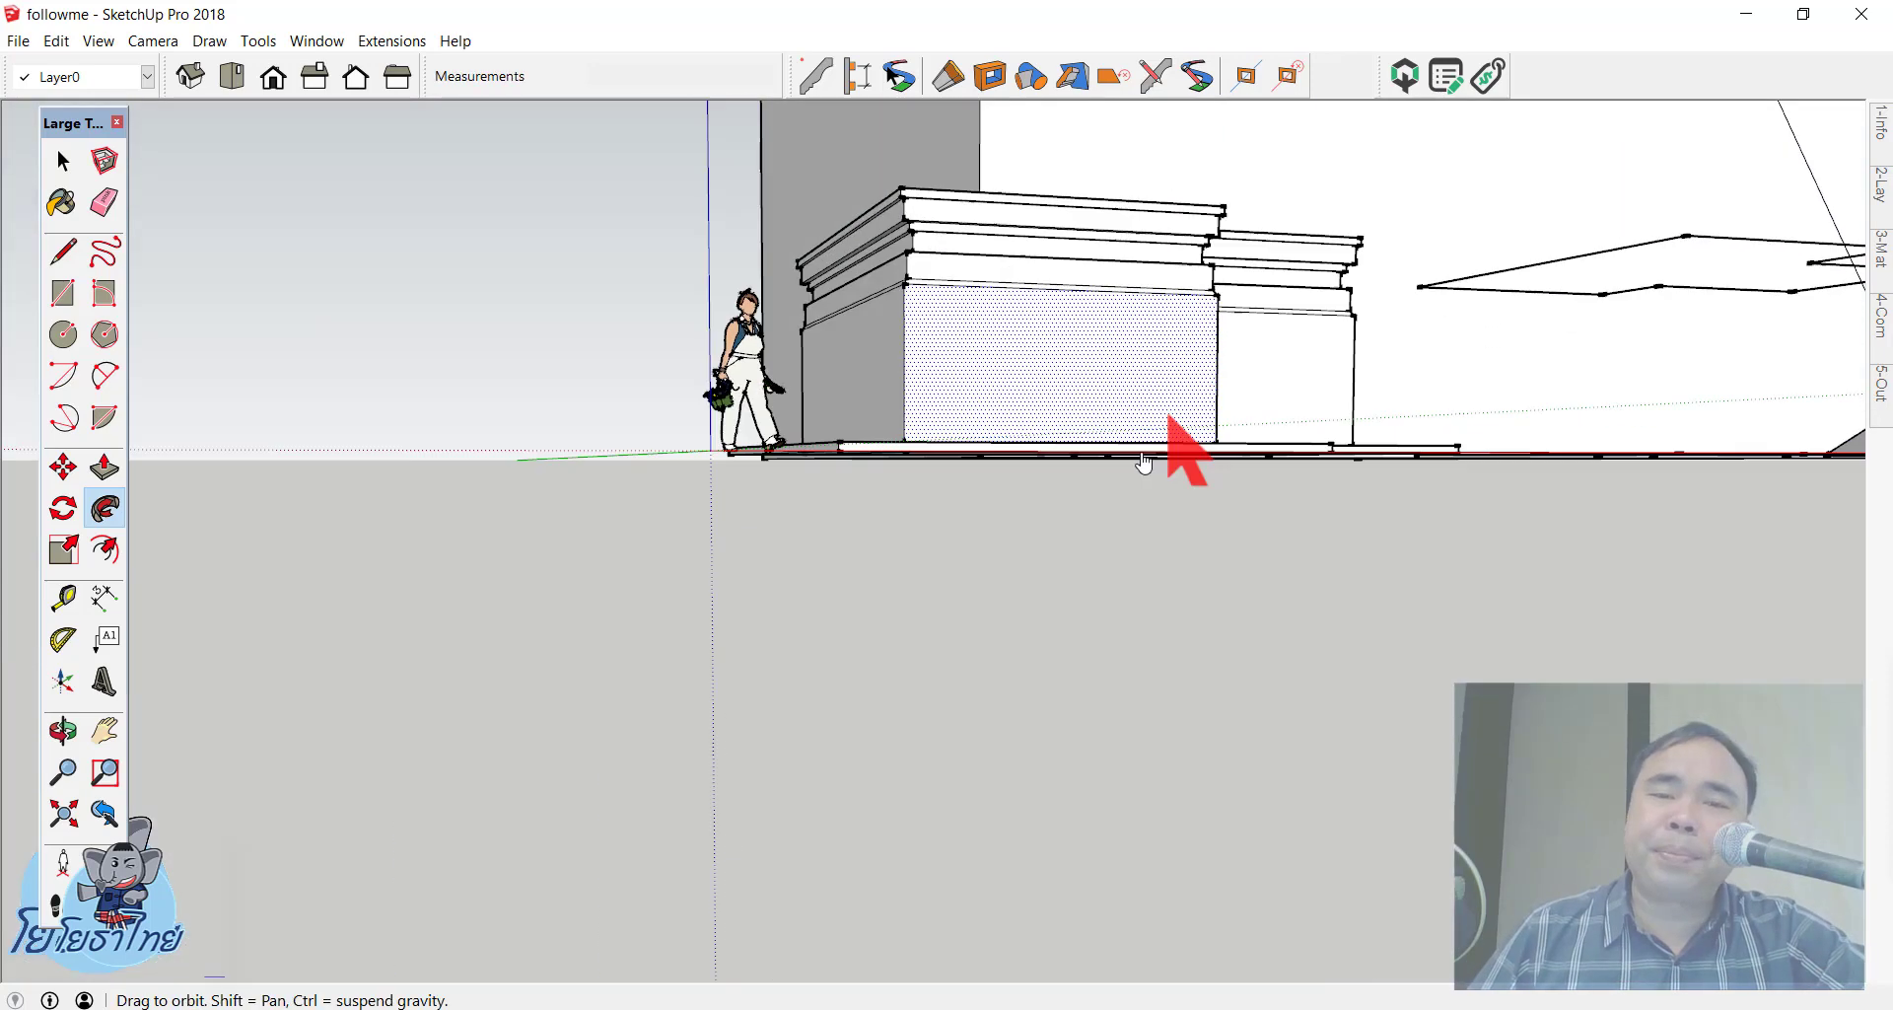
key("space")
scroll(985, 641, "up", 3)
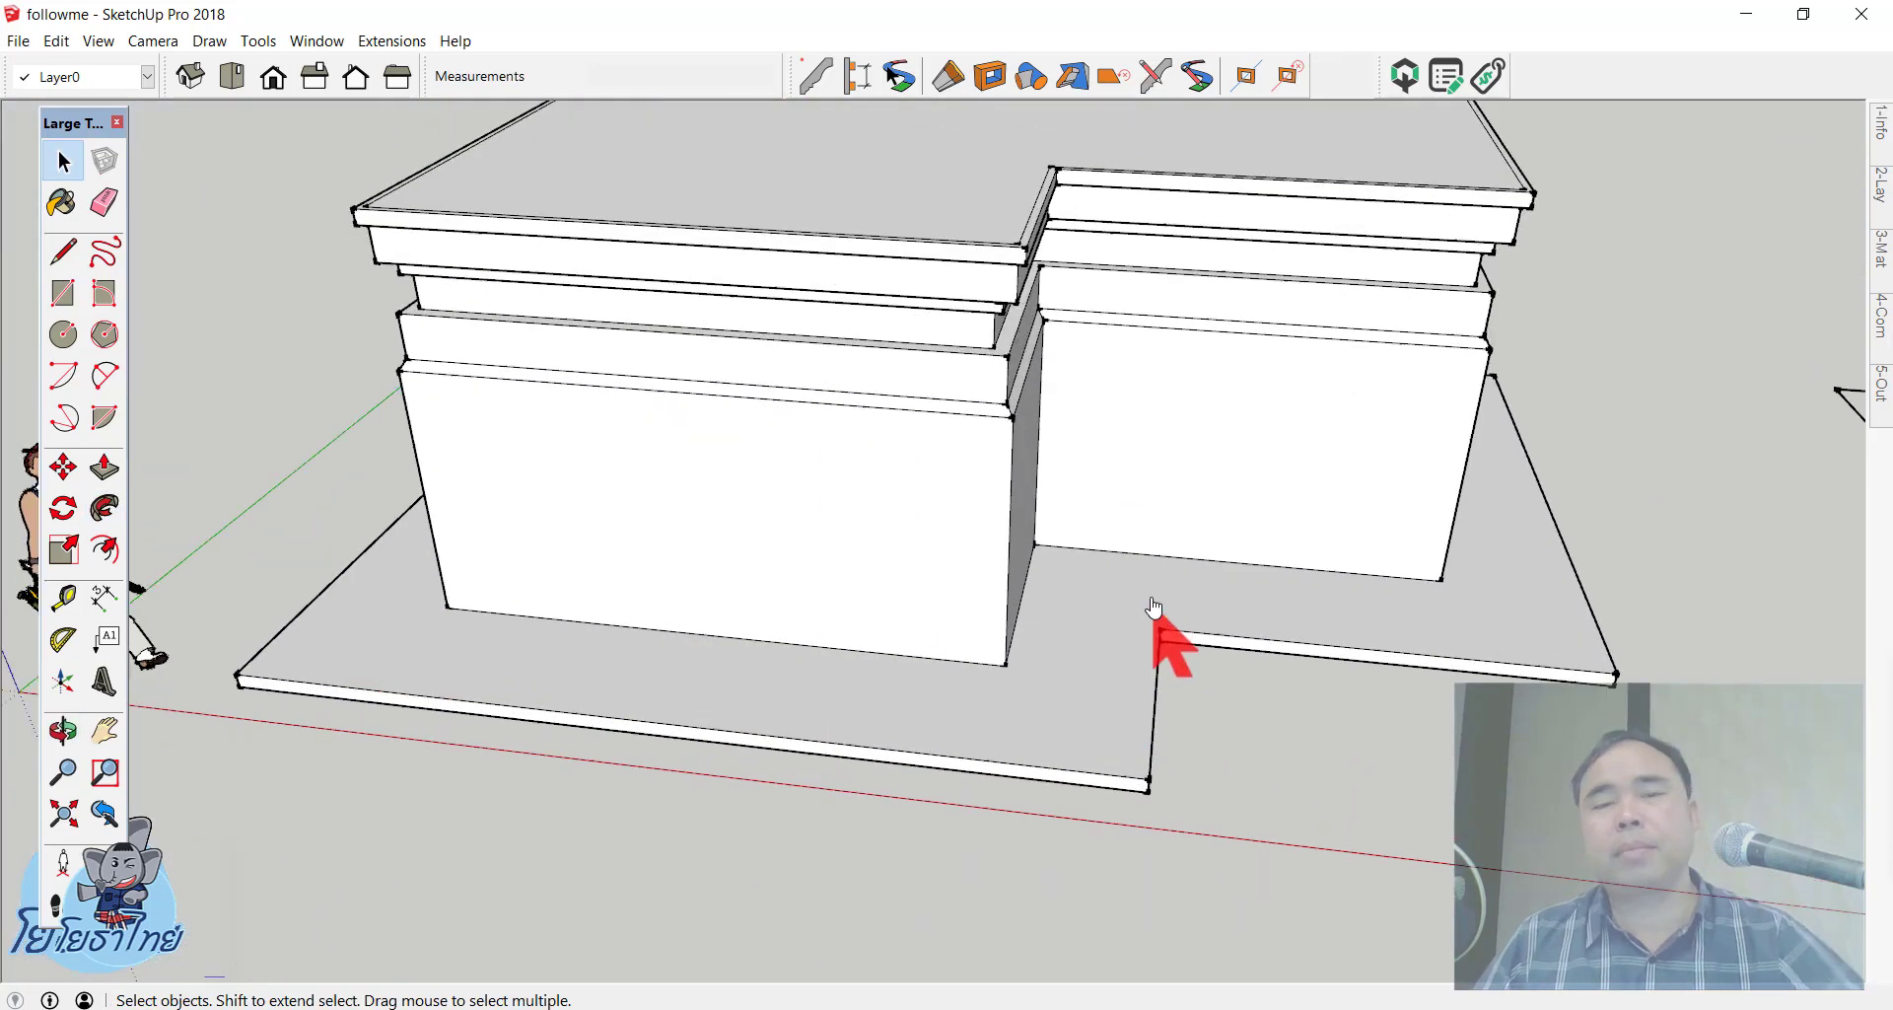
scroll(1150, 621, "up", 2)
scroll(1141, 612, "up", 2)
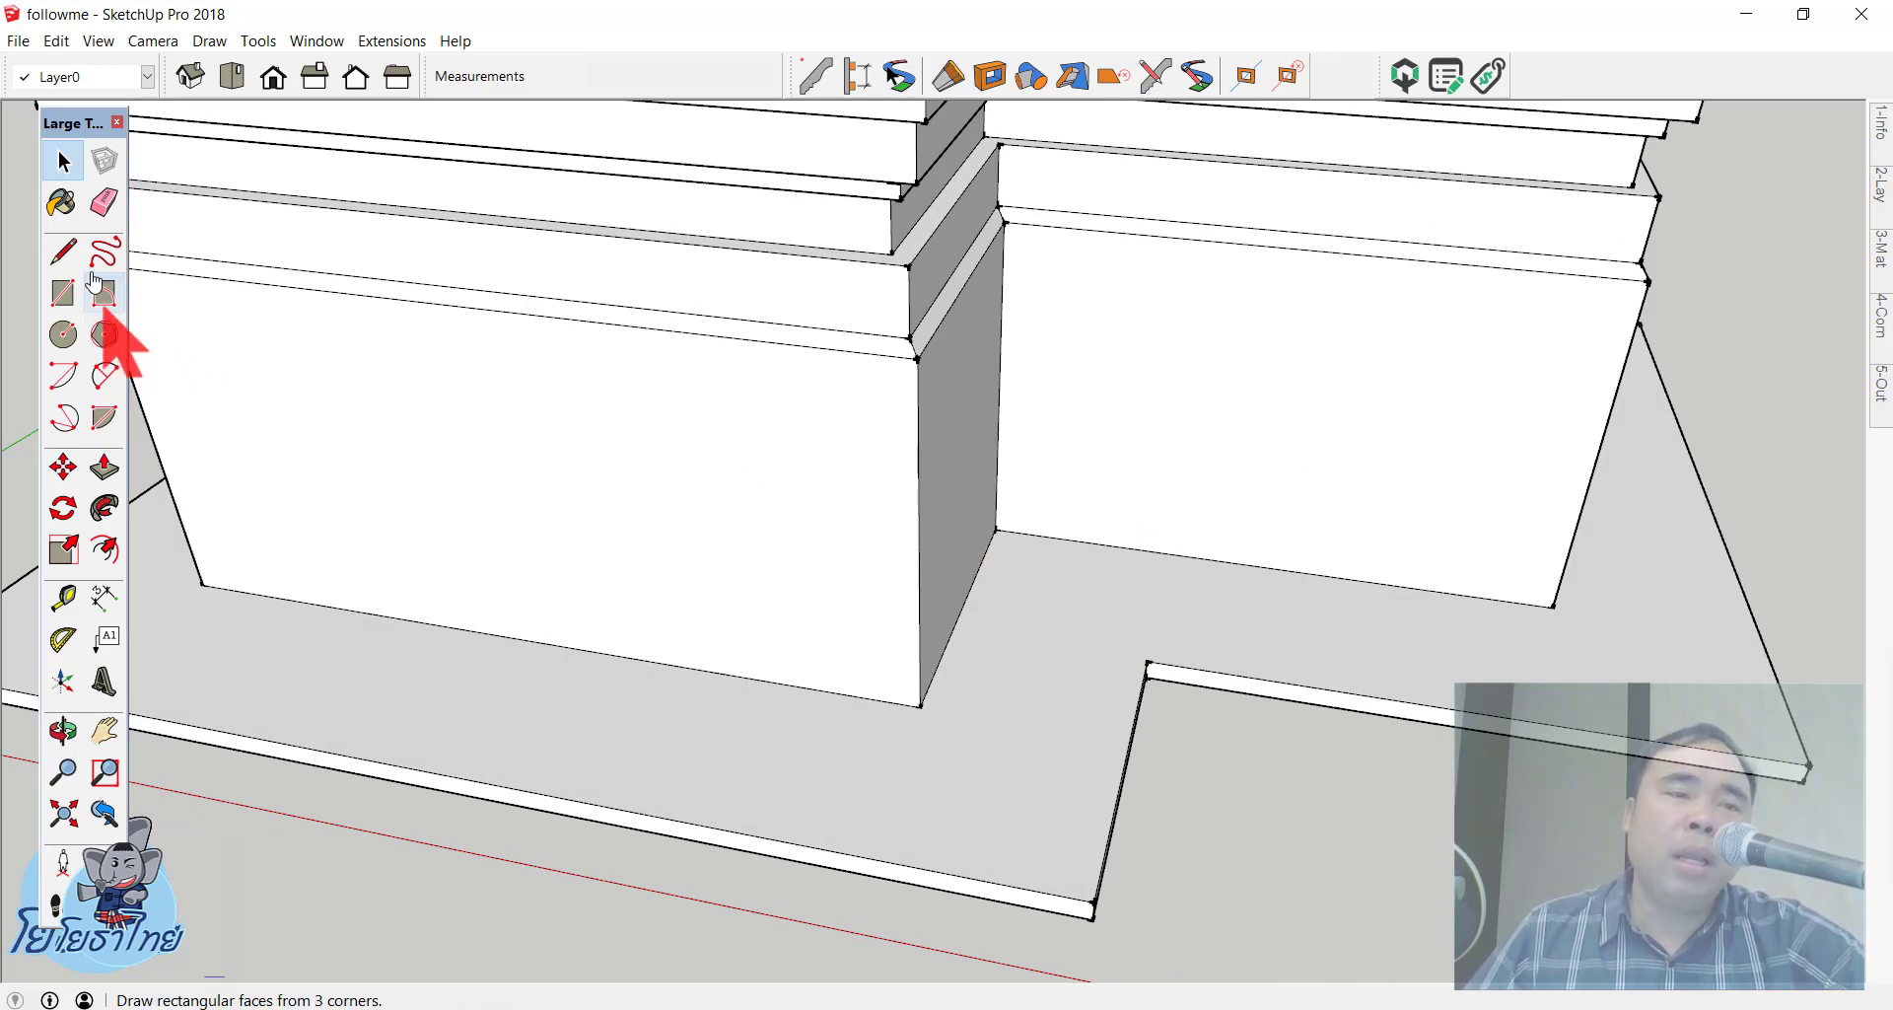
Step: Draw three lines from the inner corner edge to close a small angled face, then select it
left_click(62, 252)
scroll(872, 471, "up", 2)
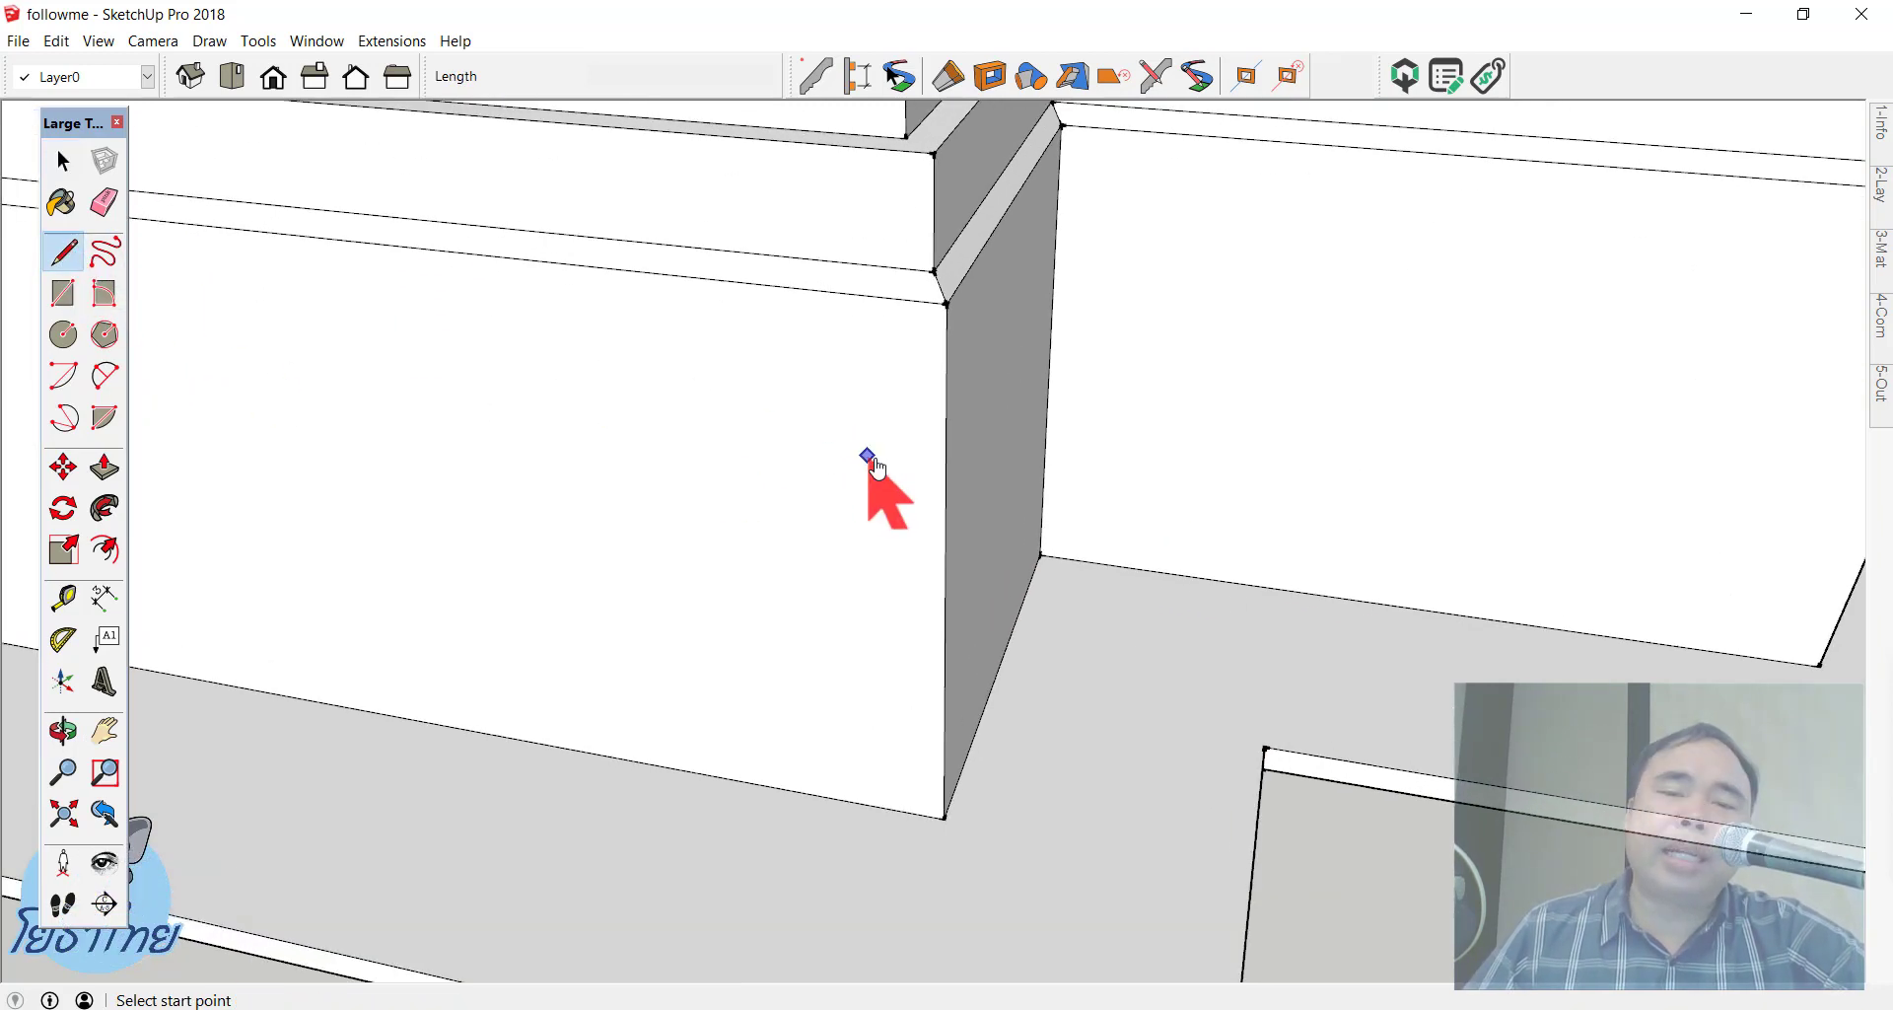
left_click(946, 463)
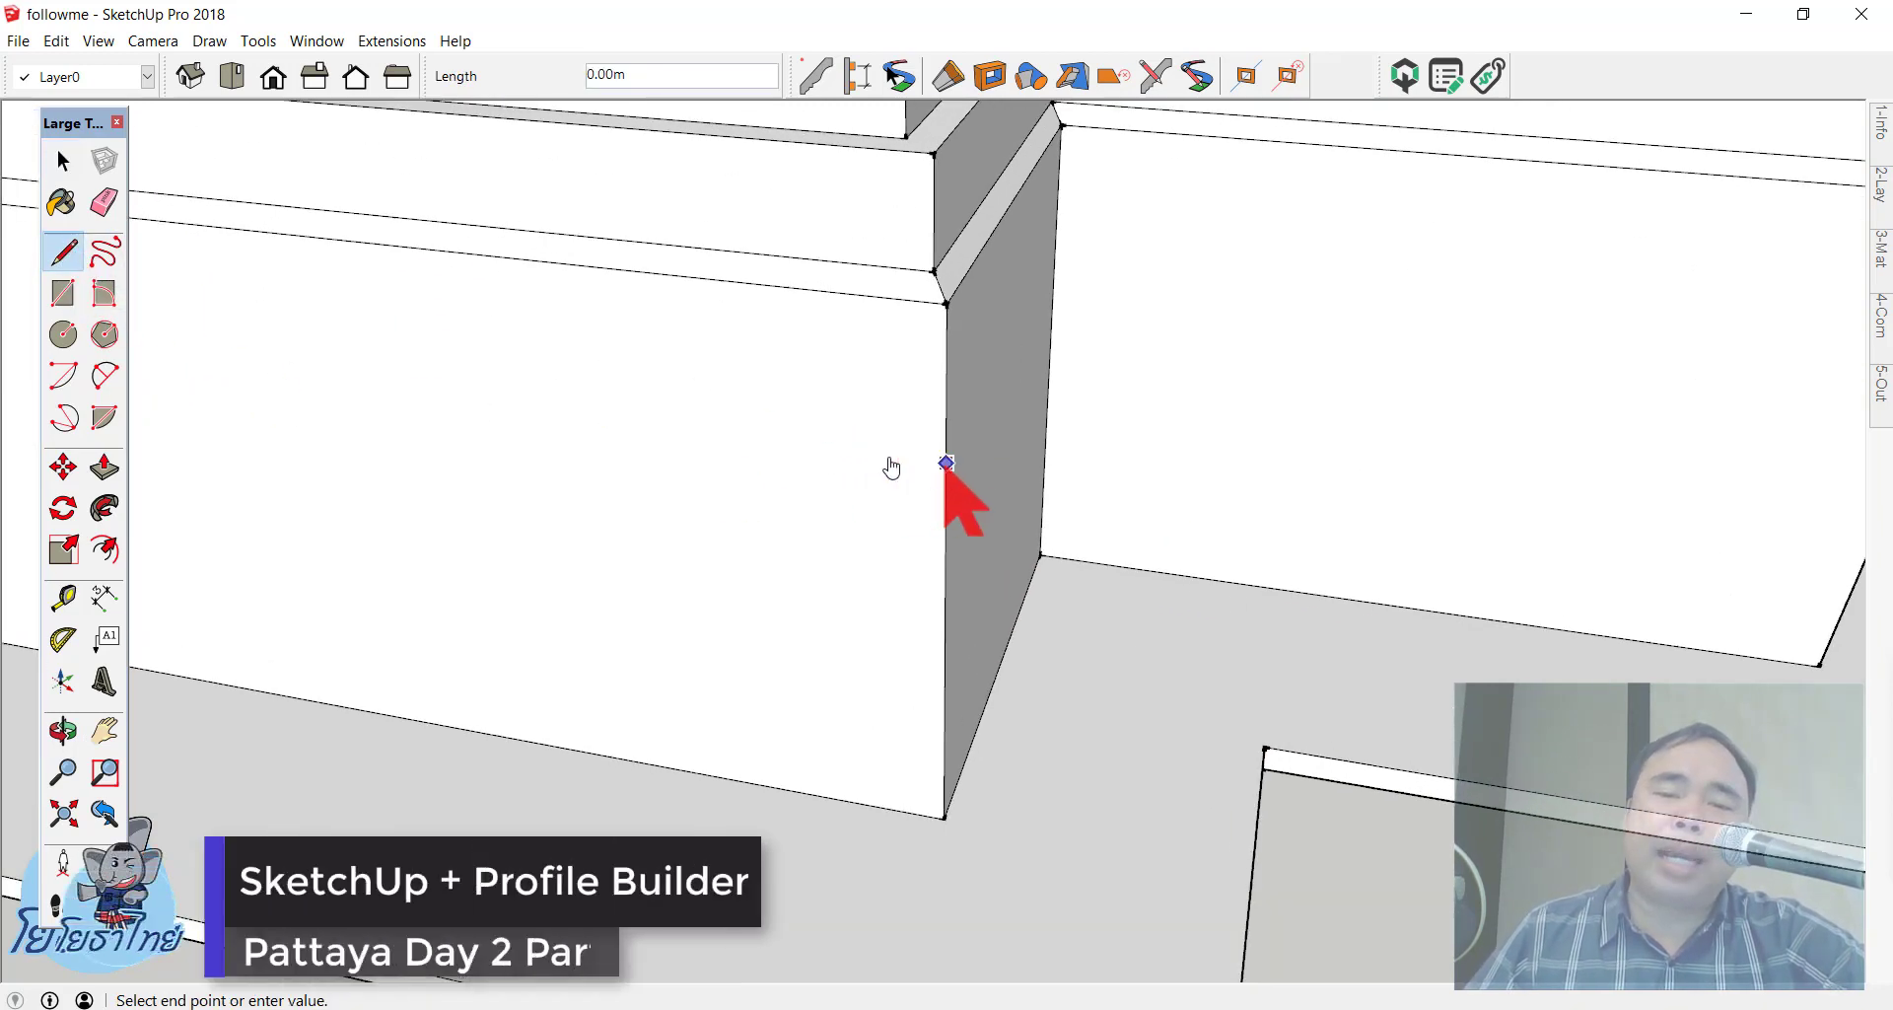
left_click(810, 593)
left_click(945, 710)
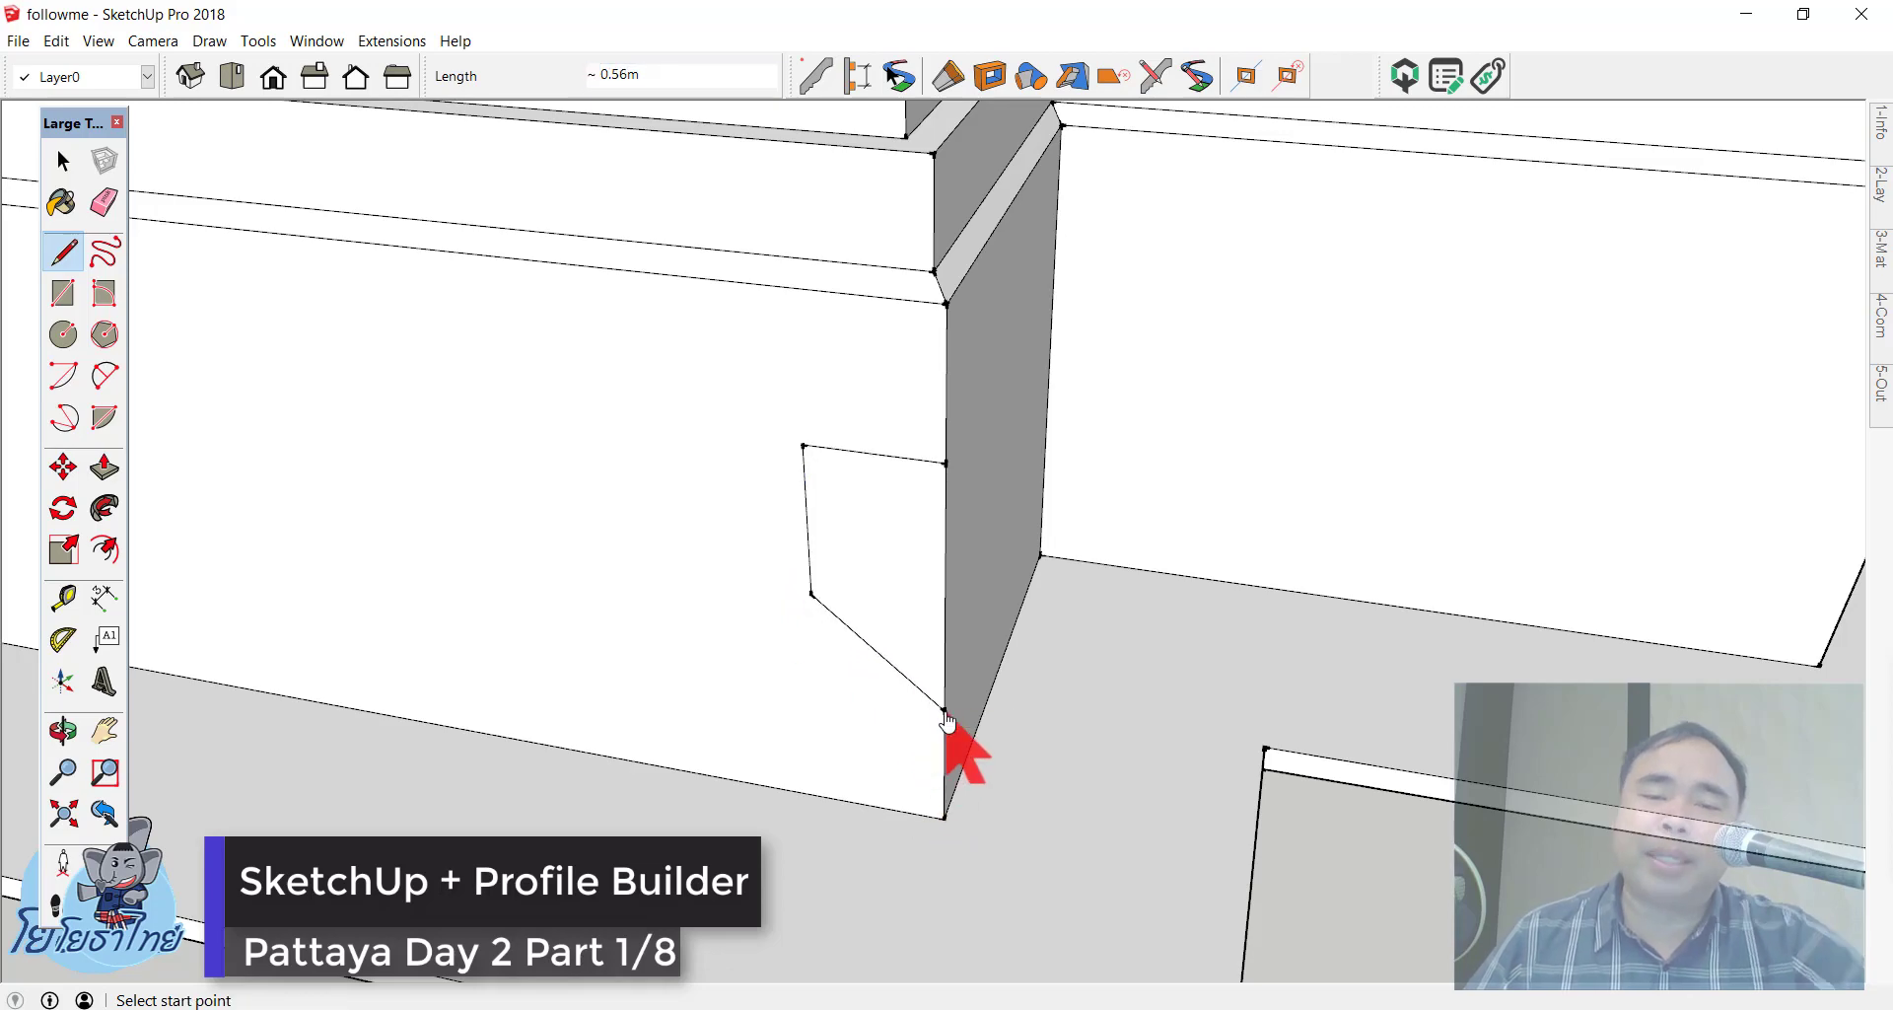
key("space")
mouse_move(676, 330)
middle_mouse_down()
mouse_move(414, 44)
mouse_move(1014, 514)
middle_mouse_up()
left_click(865, 514)
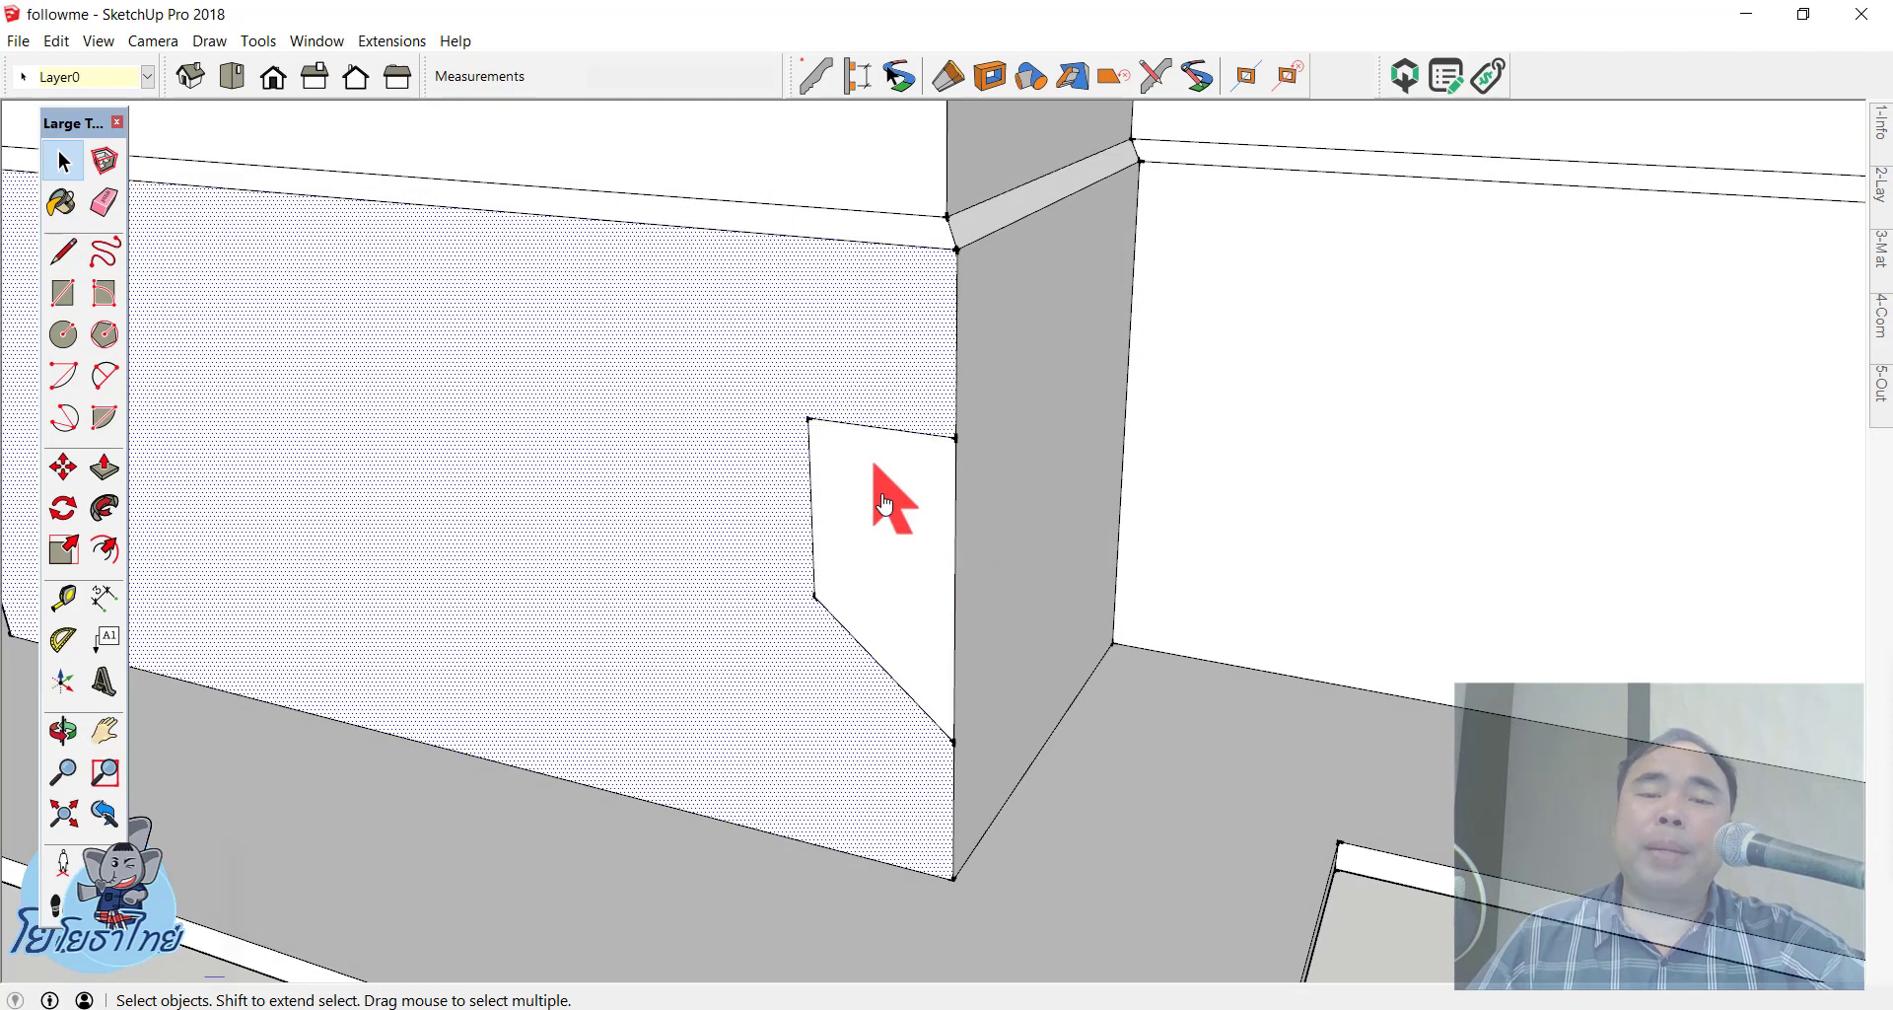
Step: Select the large front wall face, then clear the selection
left_click(852, 357)
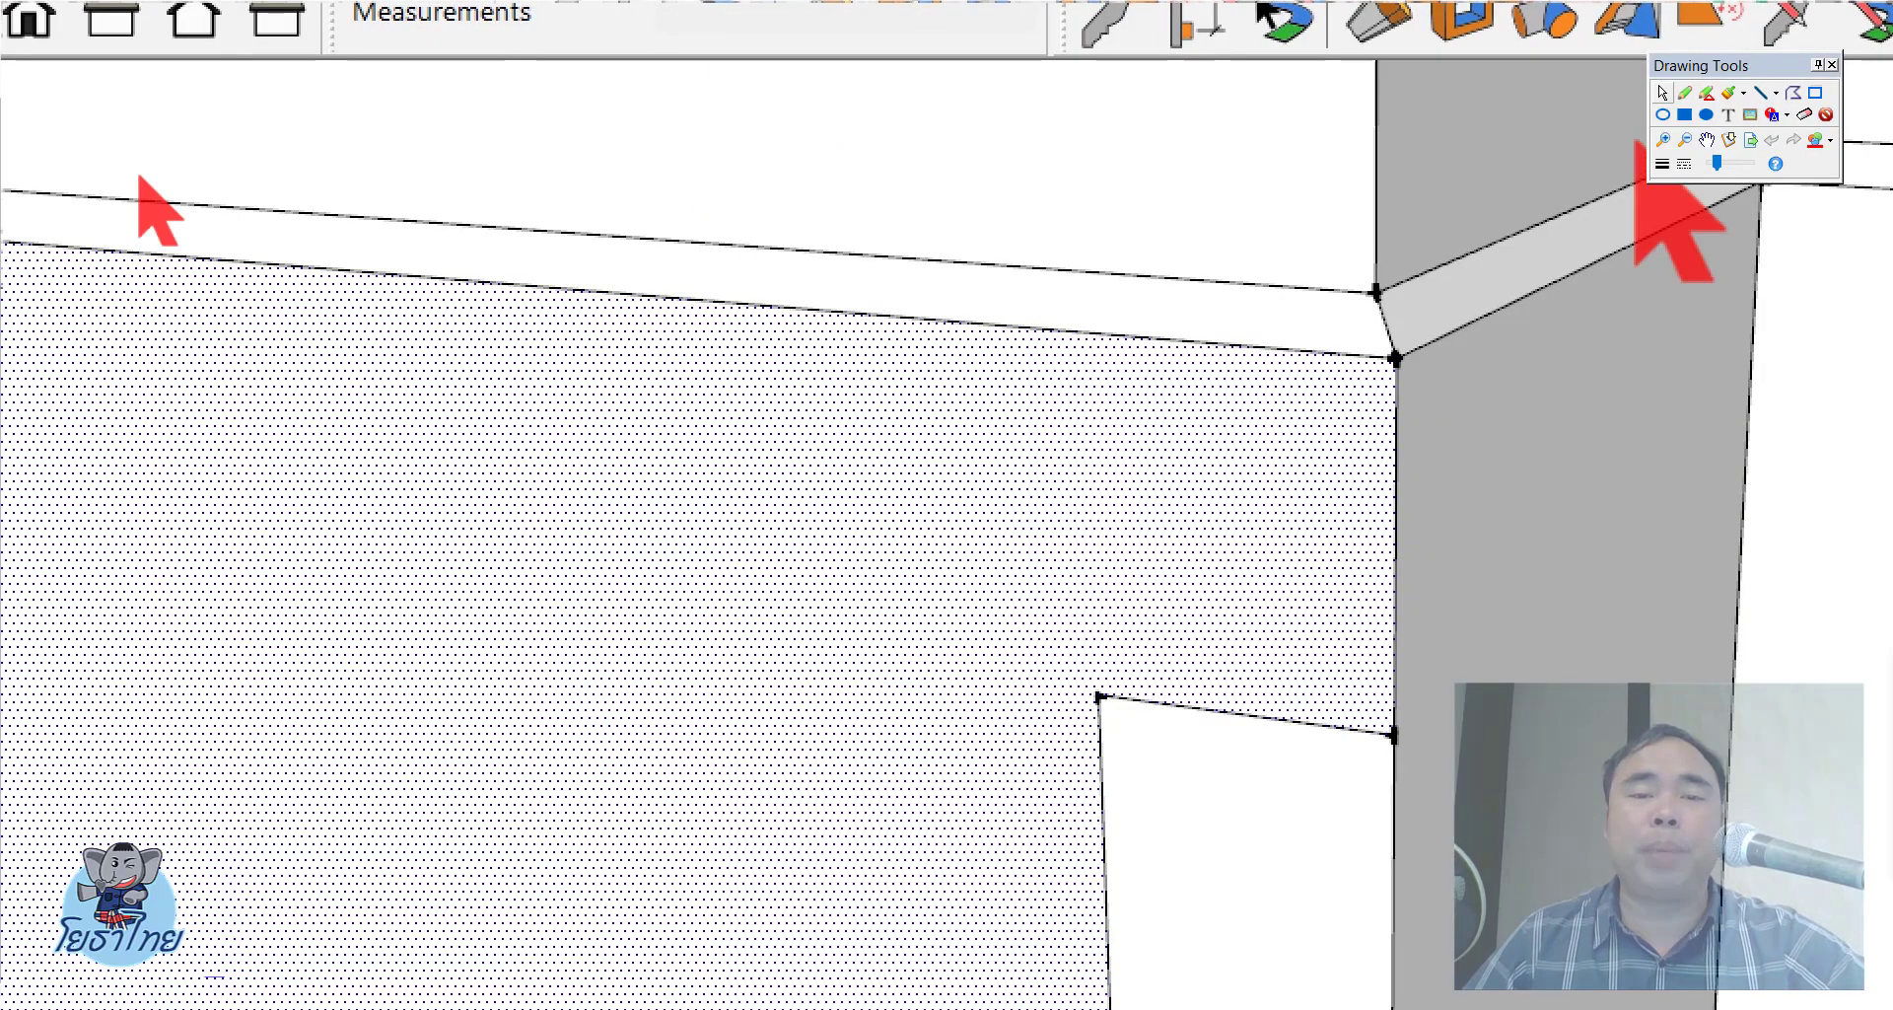
scroll(779, 295, "down", 3)
scroll(799, 385, "down", 3)
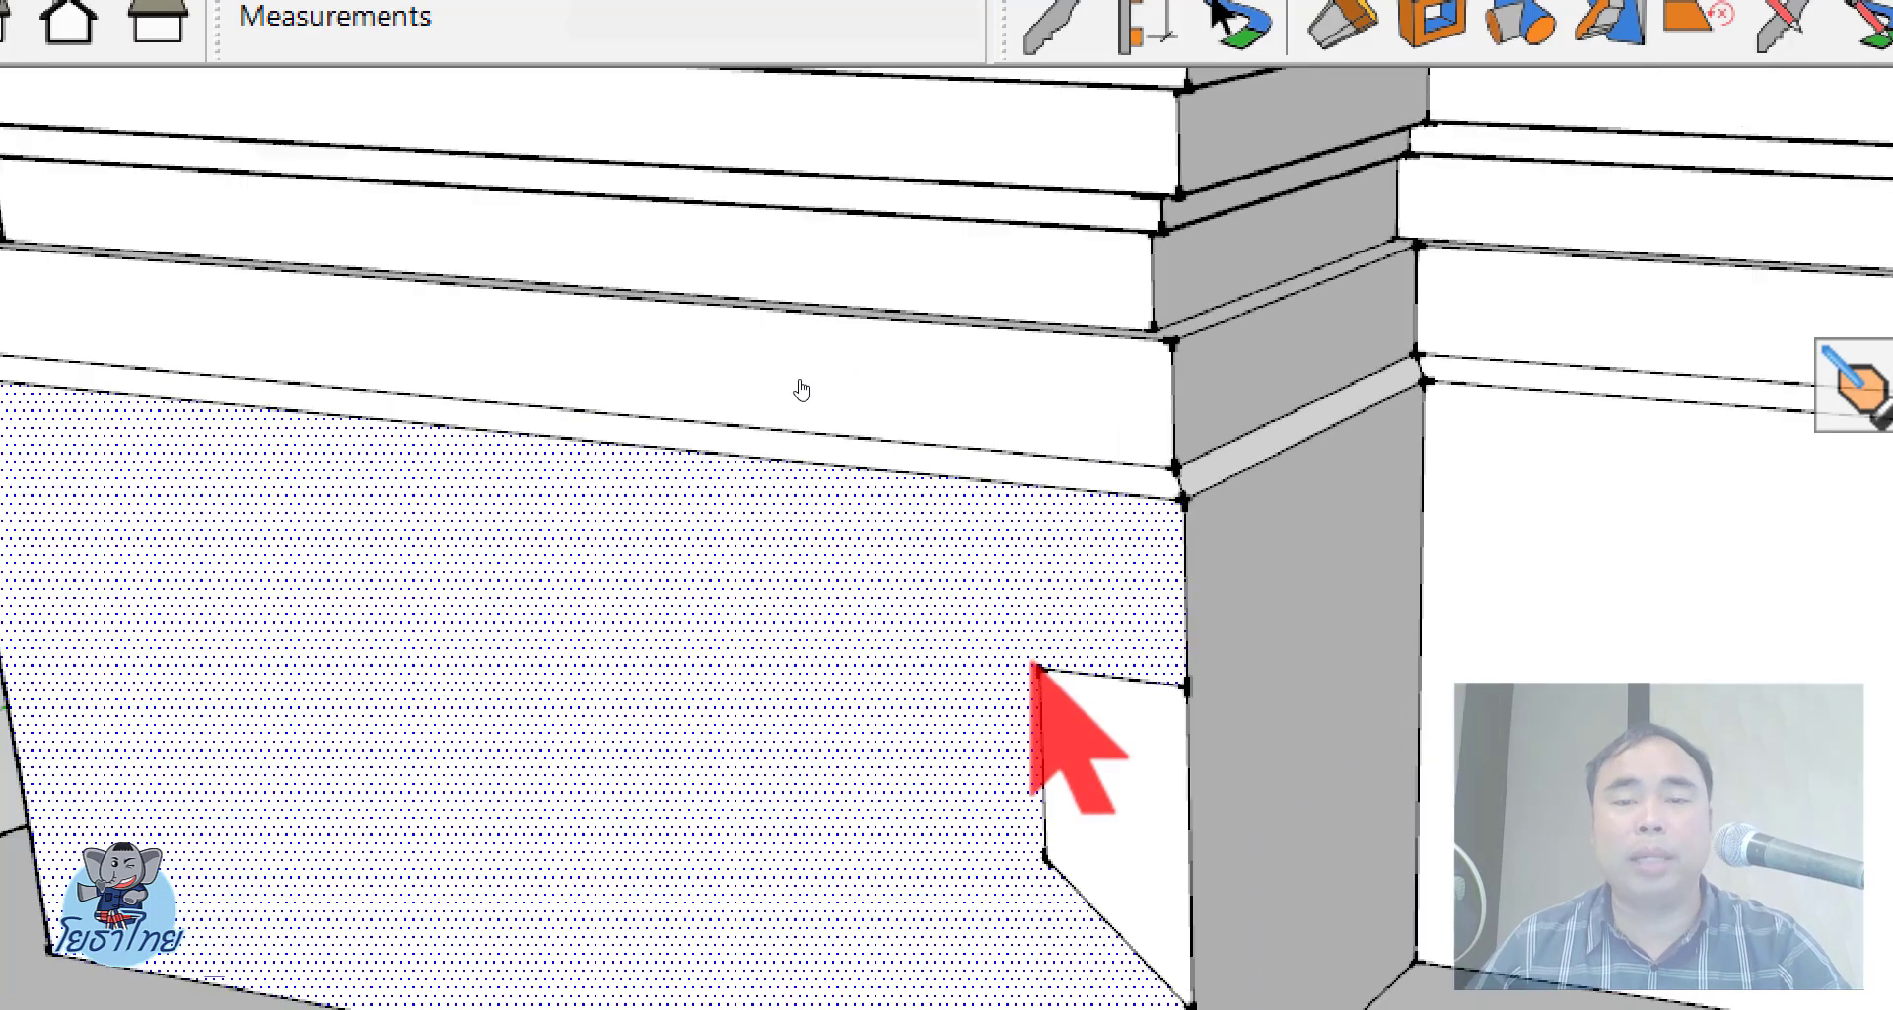
scroll(804, 368, "down", 3)
key("ctrl+t")
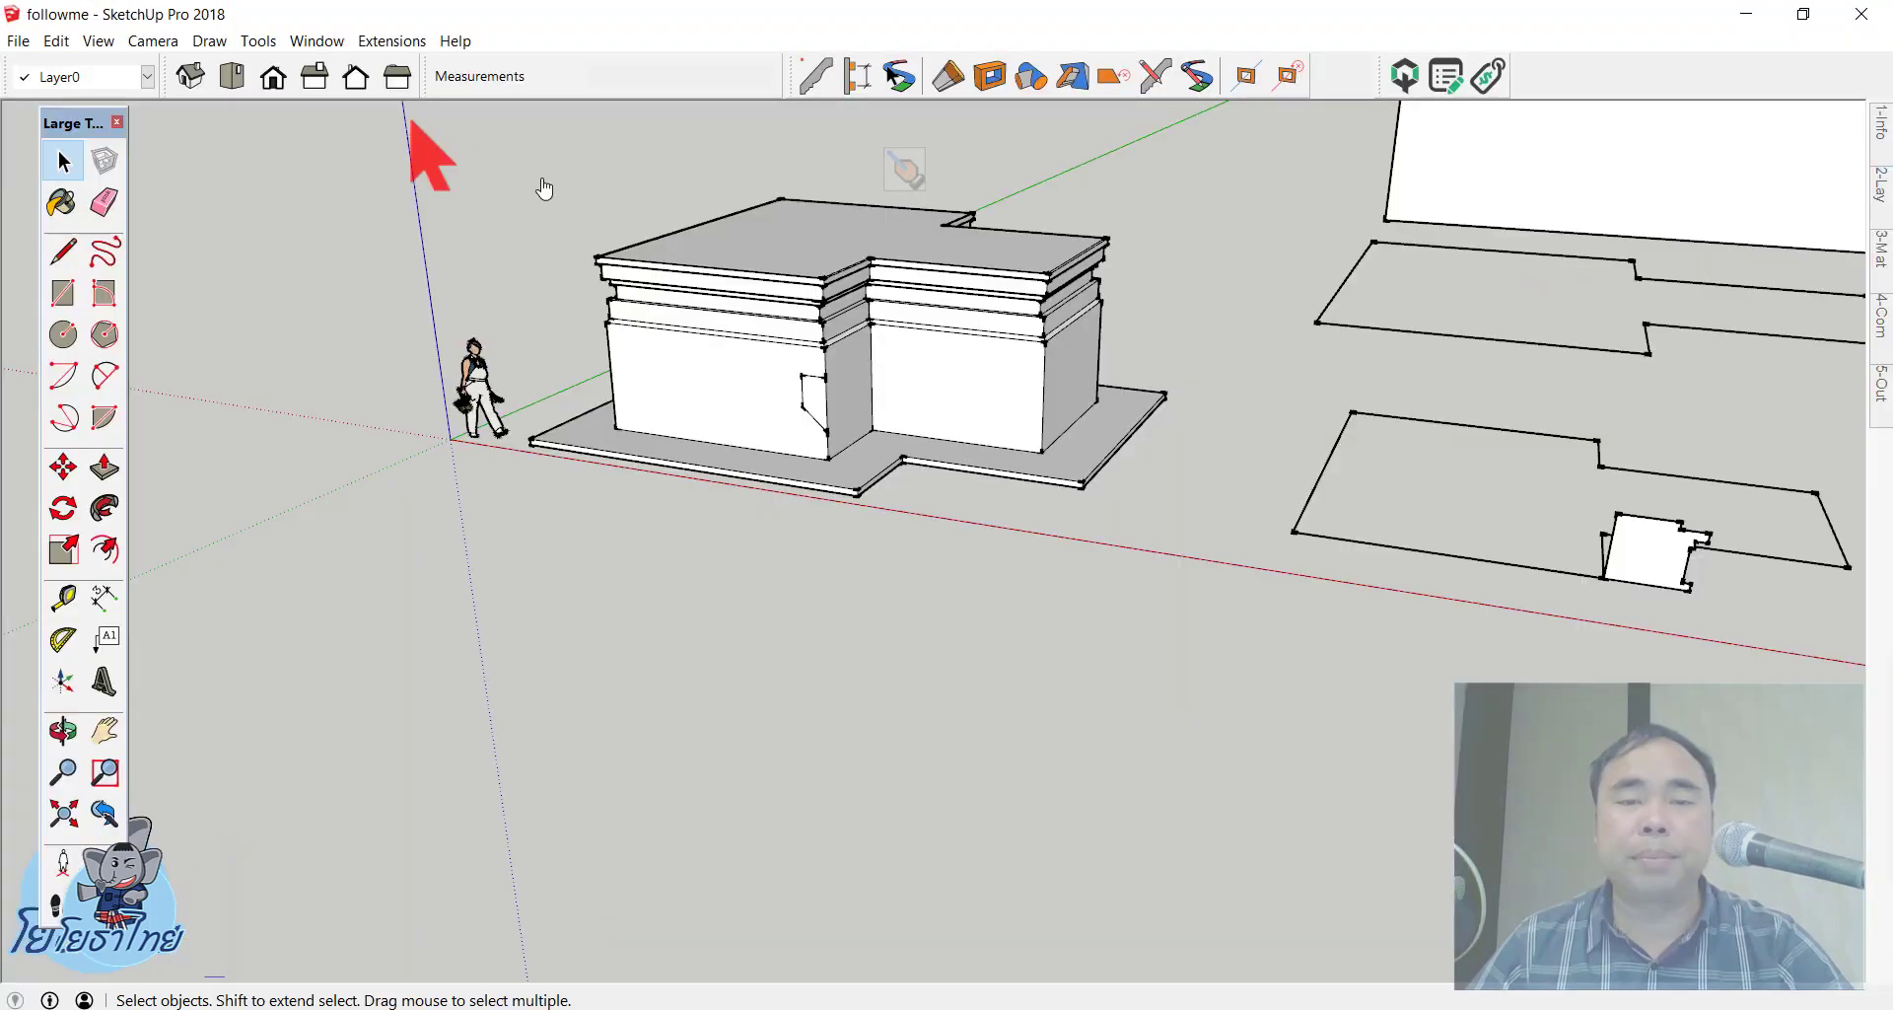
scroll(739, 202, "up", 3)
scroll(764, 380, "up", 3)
scroll(758, 342, "up", 3)
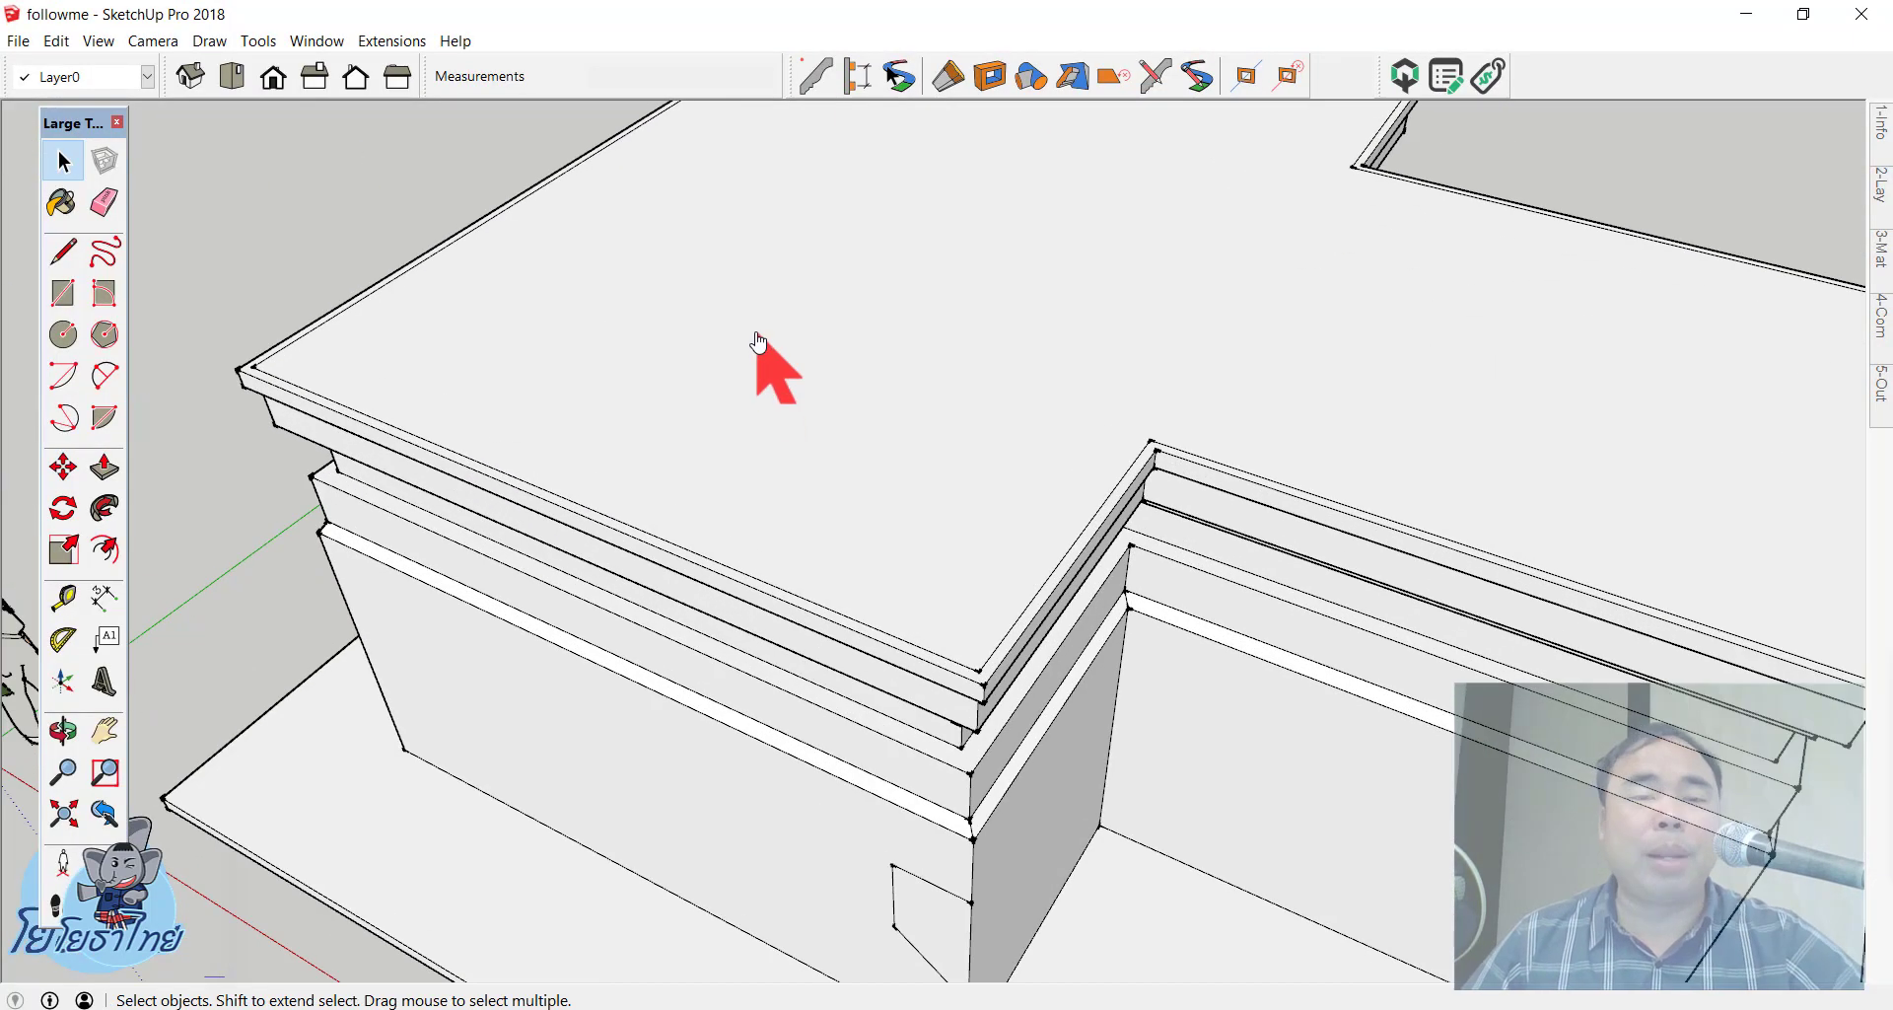
scroll(760, 323, "down", 2)
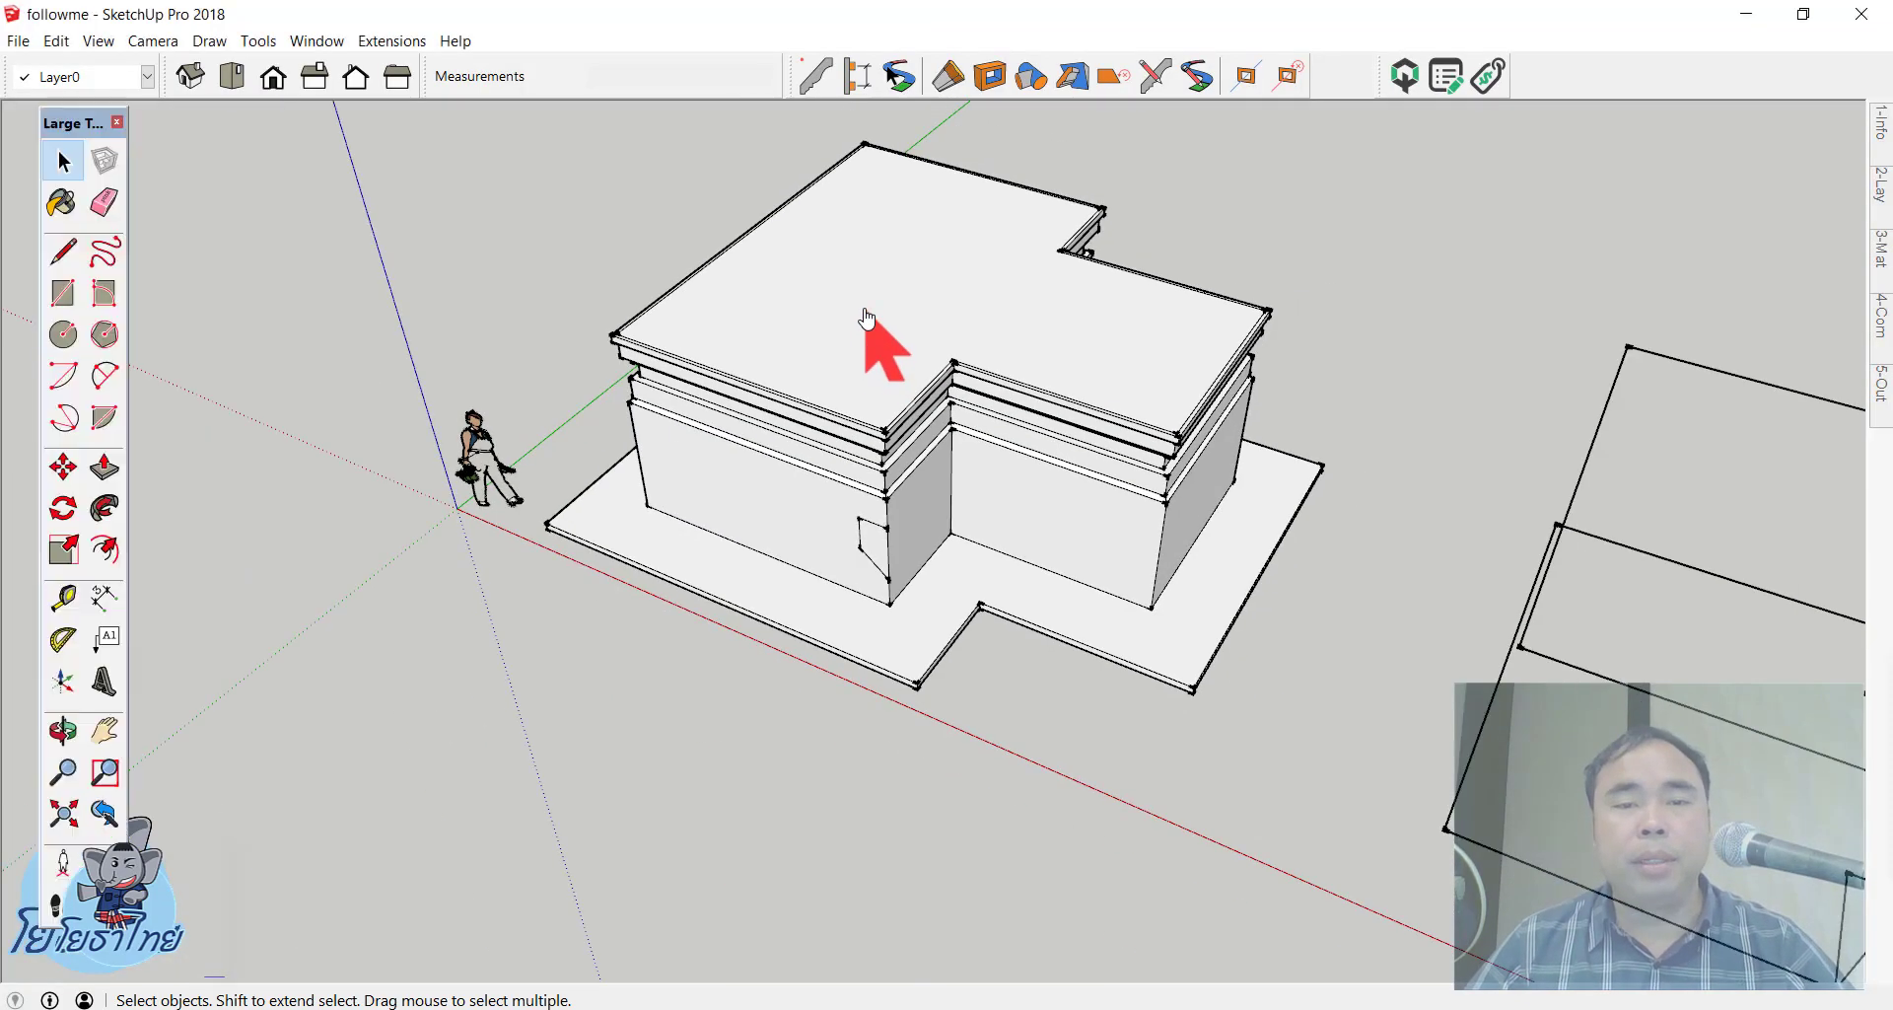
Step: Sweep the small angled profile around the lower walls into a sloped band and orbit to check it
left_click(104, 508)
mouse_move(911, 564)
middle_mouse_down()
mouse_move(866, 570)
mouse_move(980, 371)
middle_mouse_up()
left_click(837, 568)
middle_click_drag(1162, 124, 795, 181)
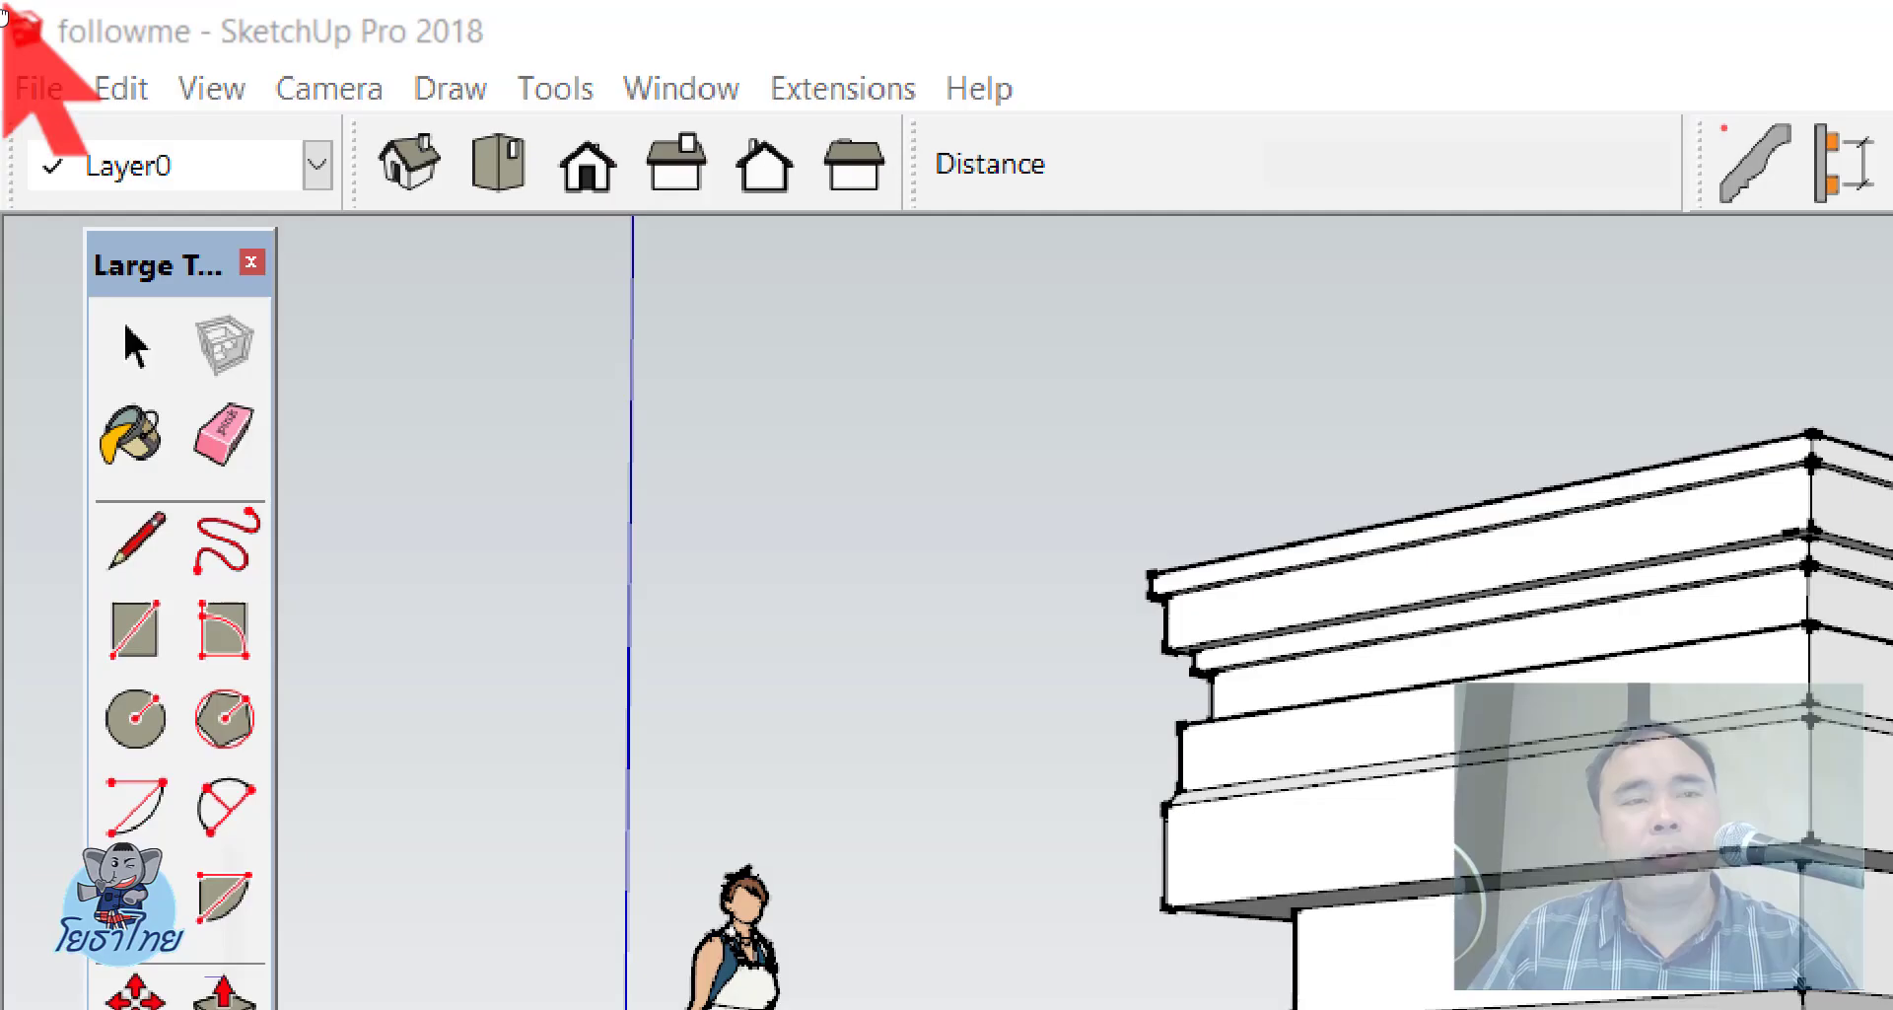
Step: Reopen followme from the Work Shop folder, reverting to its last saved version
left_click(18, 40)
key("Down")
key("Down")
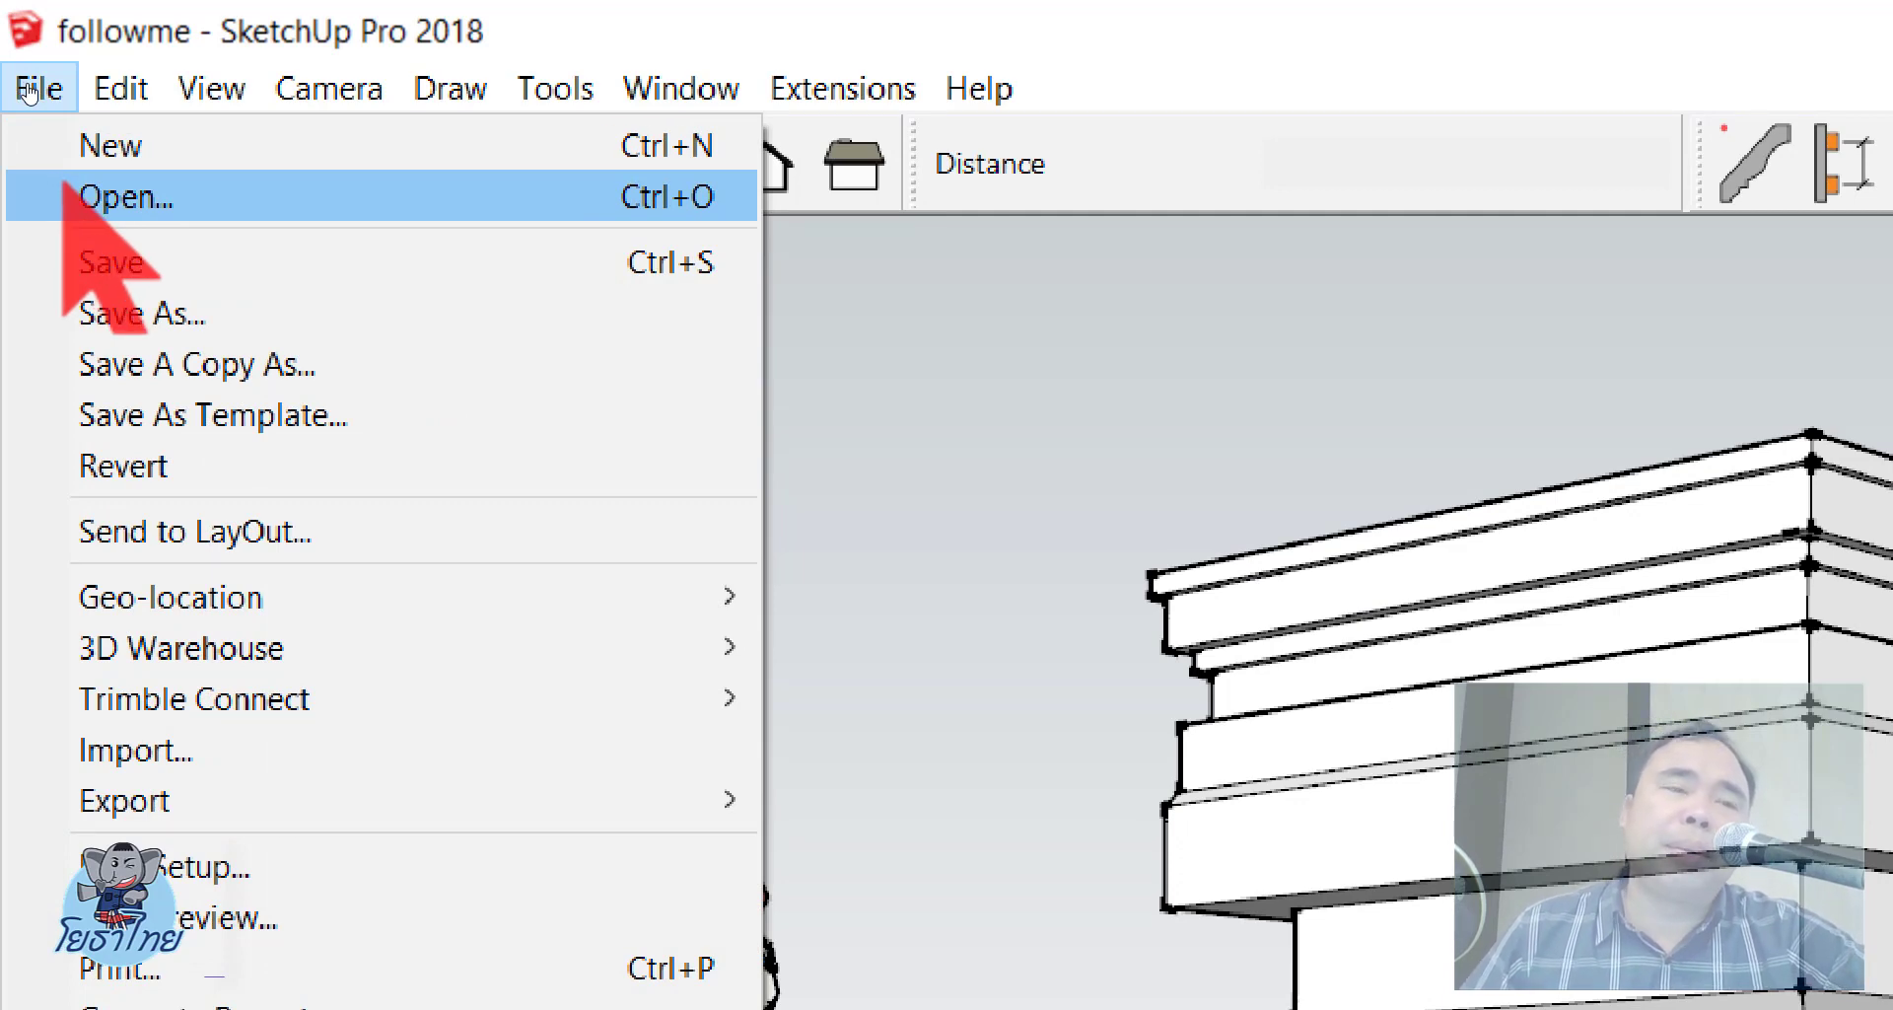
key("Return")
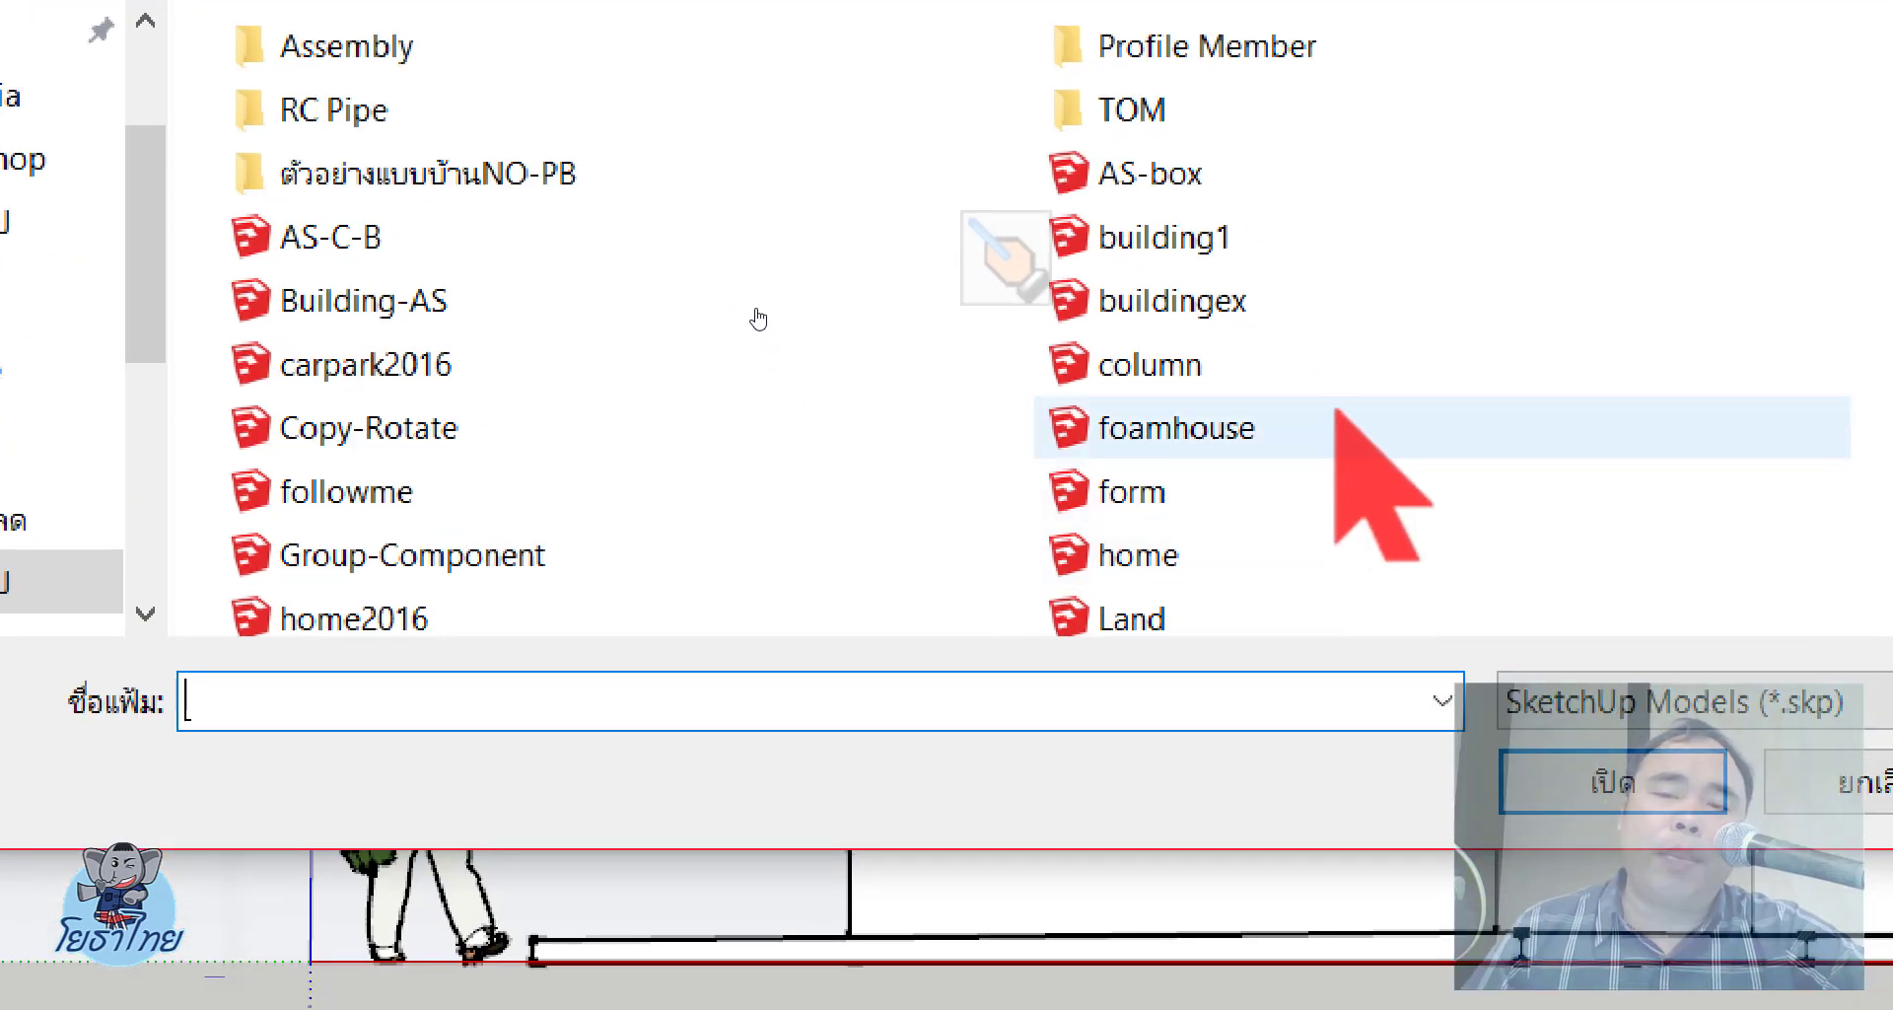
double_click(340, 491)
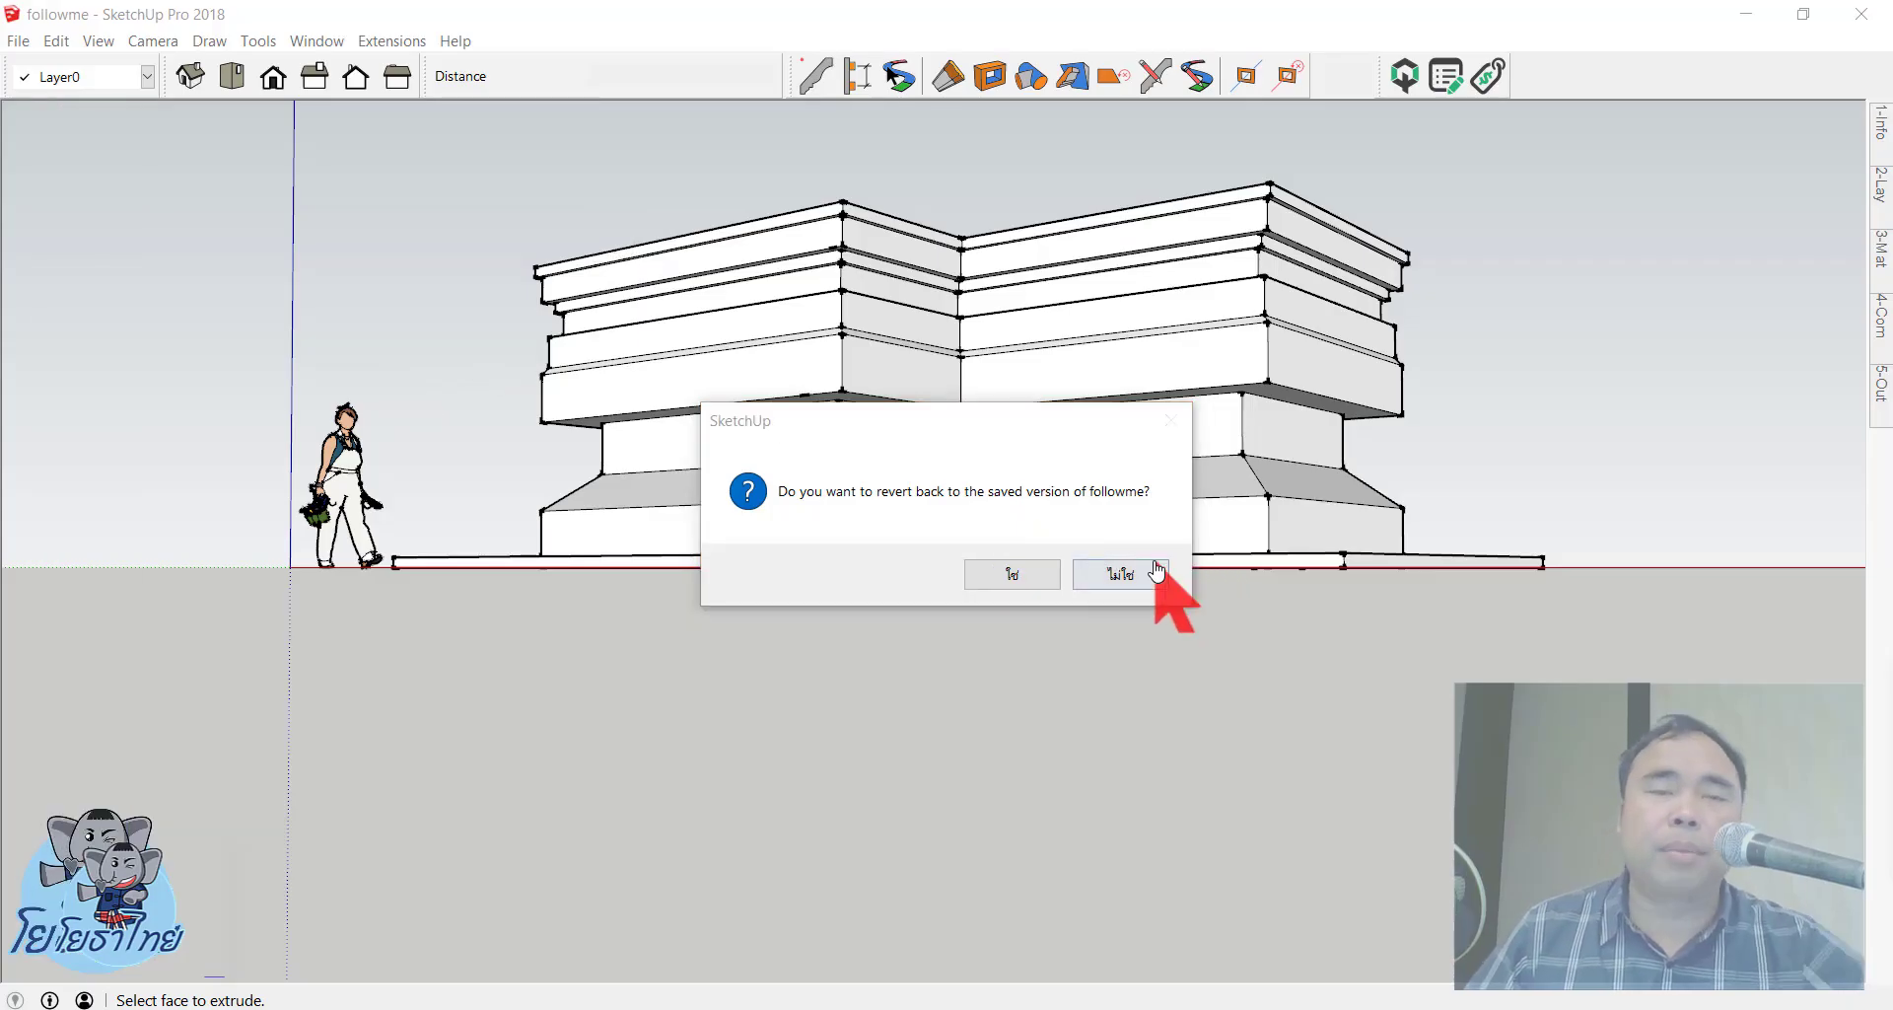
left_click(1154, 572)
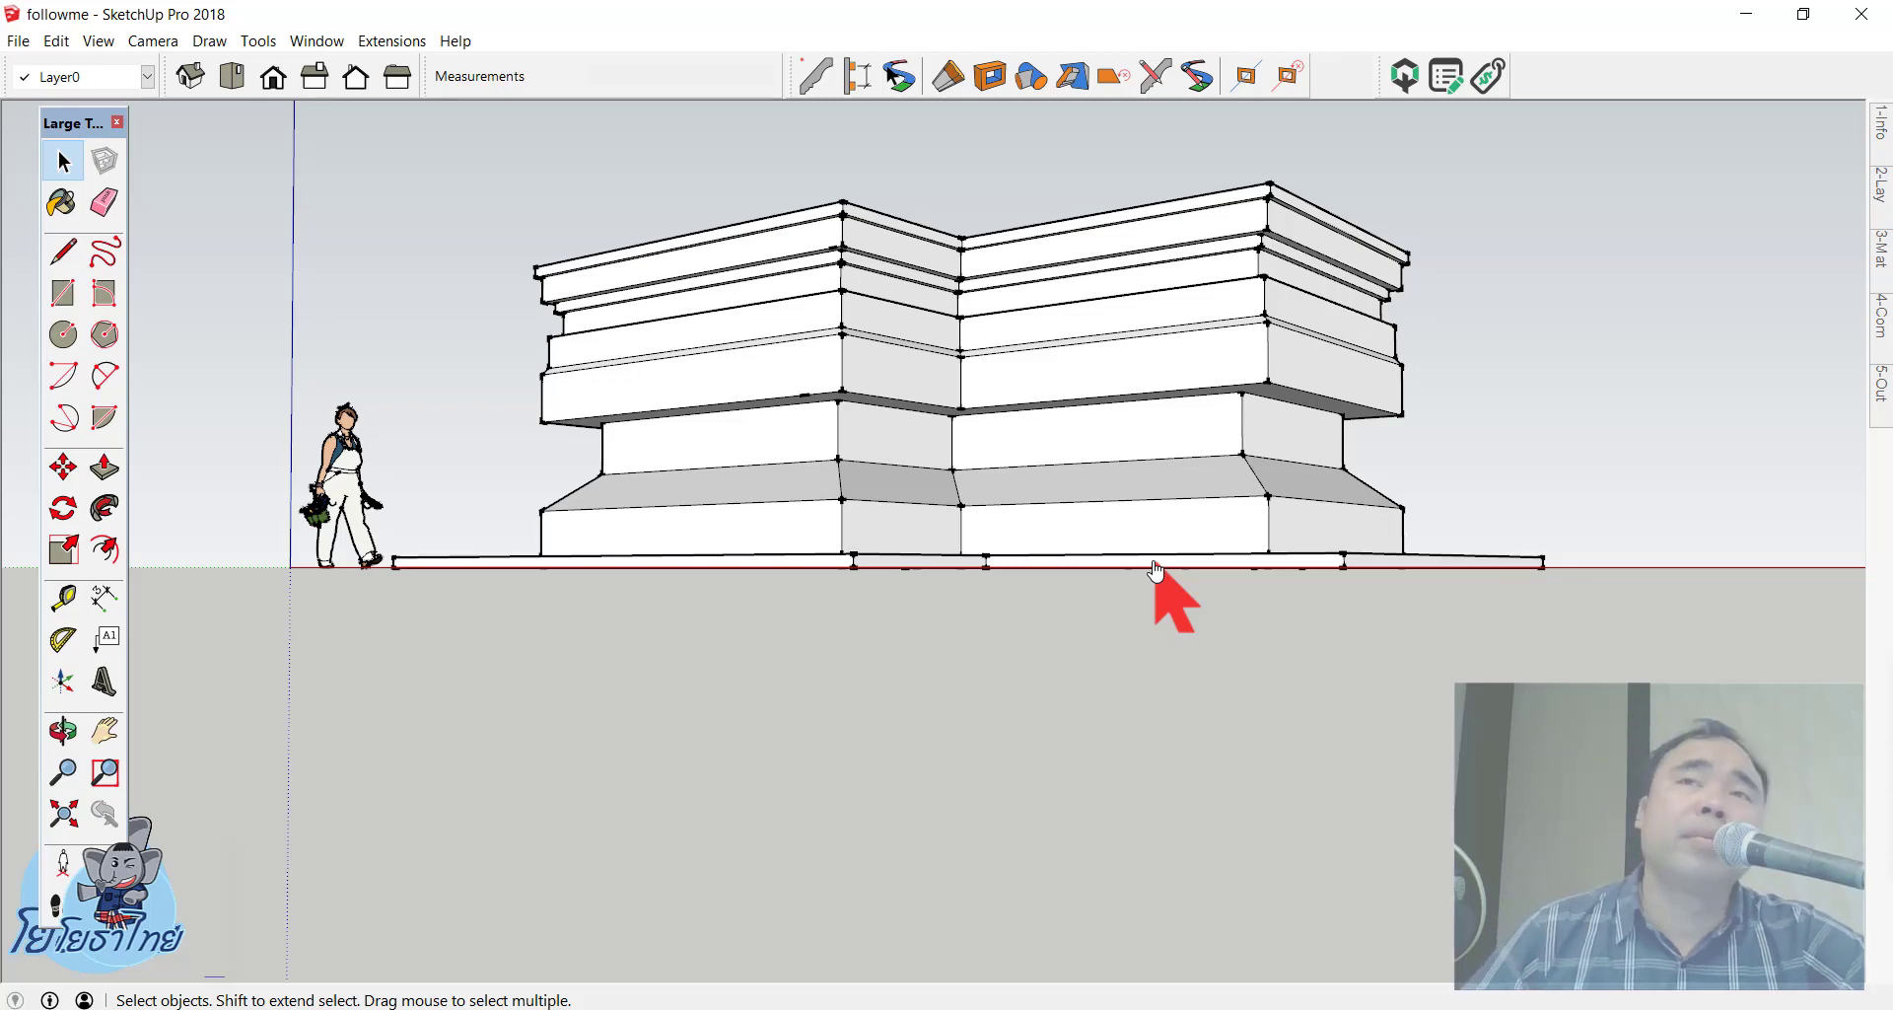
Step: Zoom in on the two L-shaped outlines and profile face beside the building, and select the upper outline
middle_click_drag(1155, 570, 991, 769)
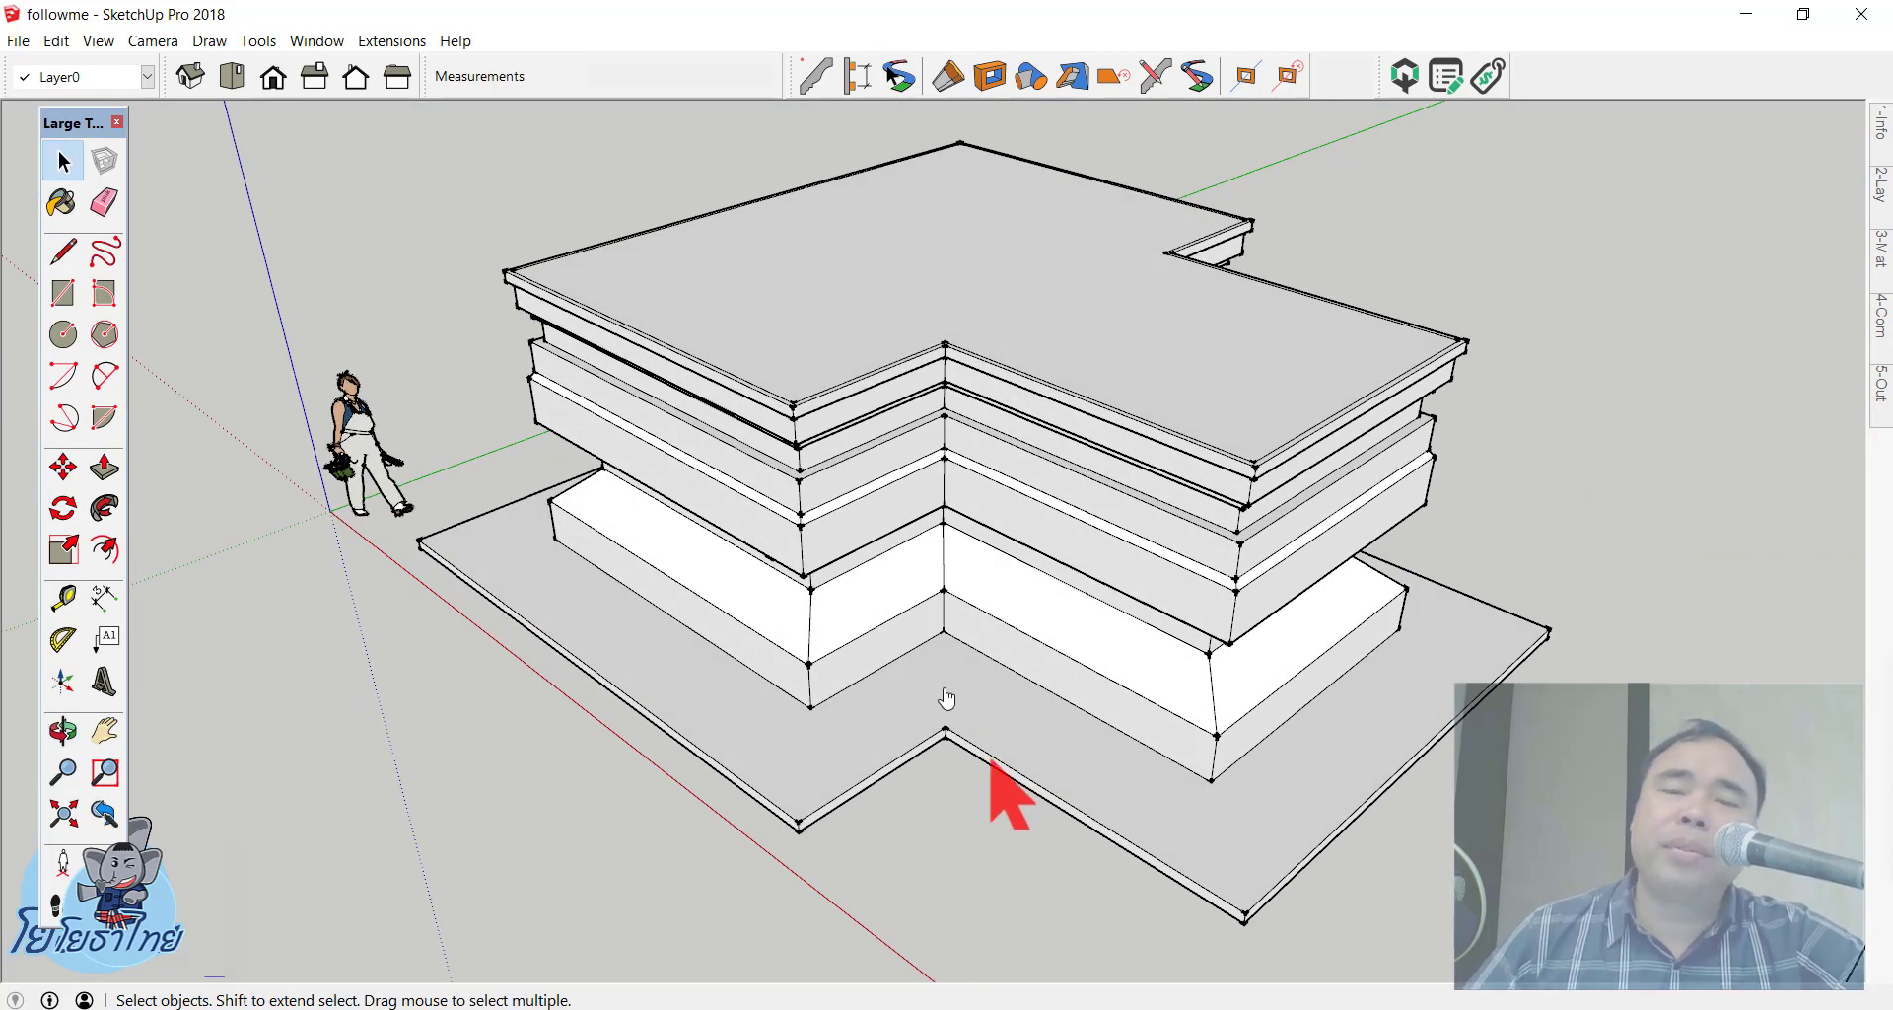
scroll(947, 698, "down", 3)
middle_click_drag(749, 404, 1360, 560)
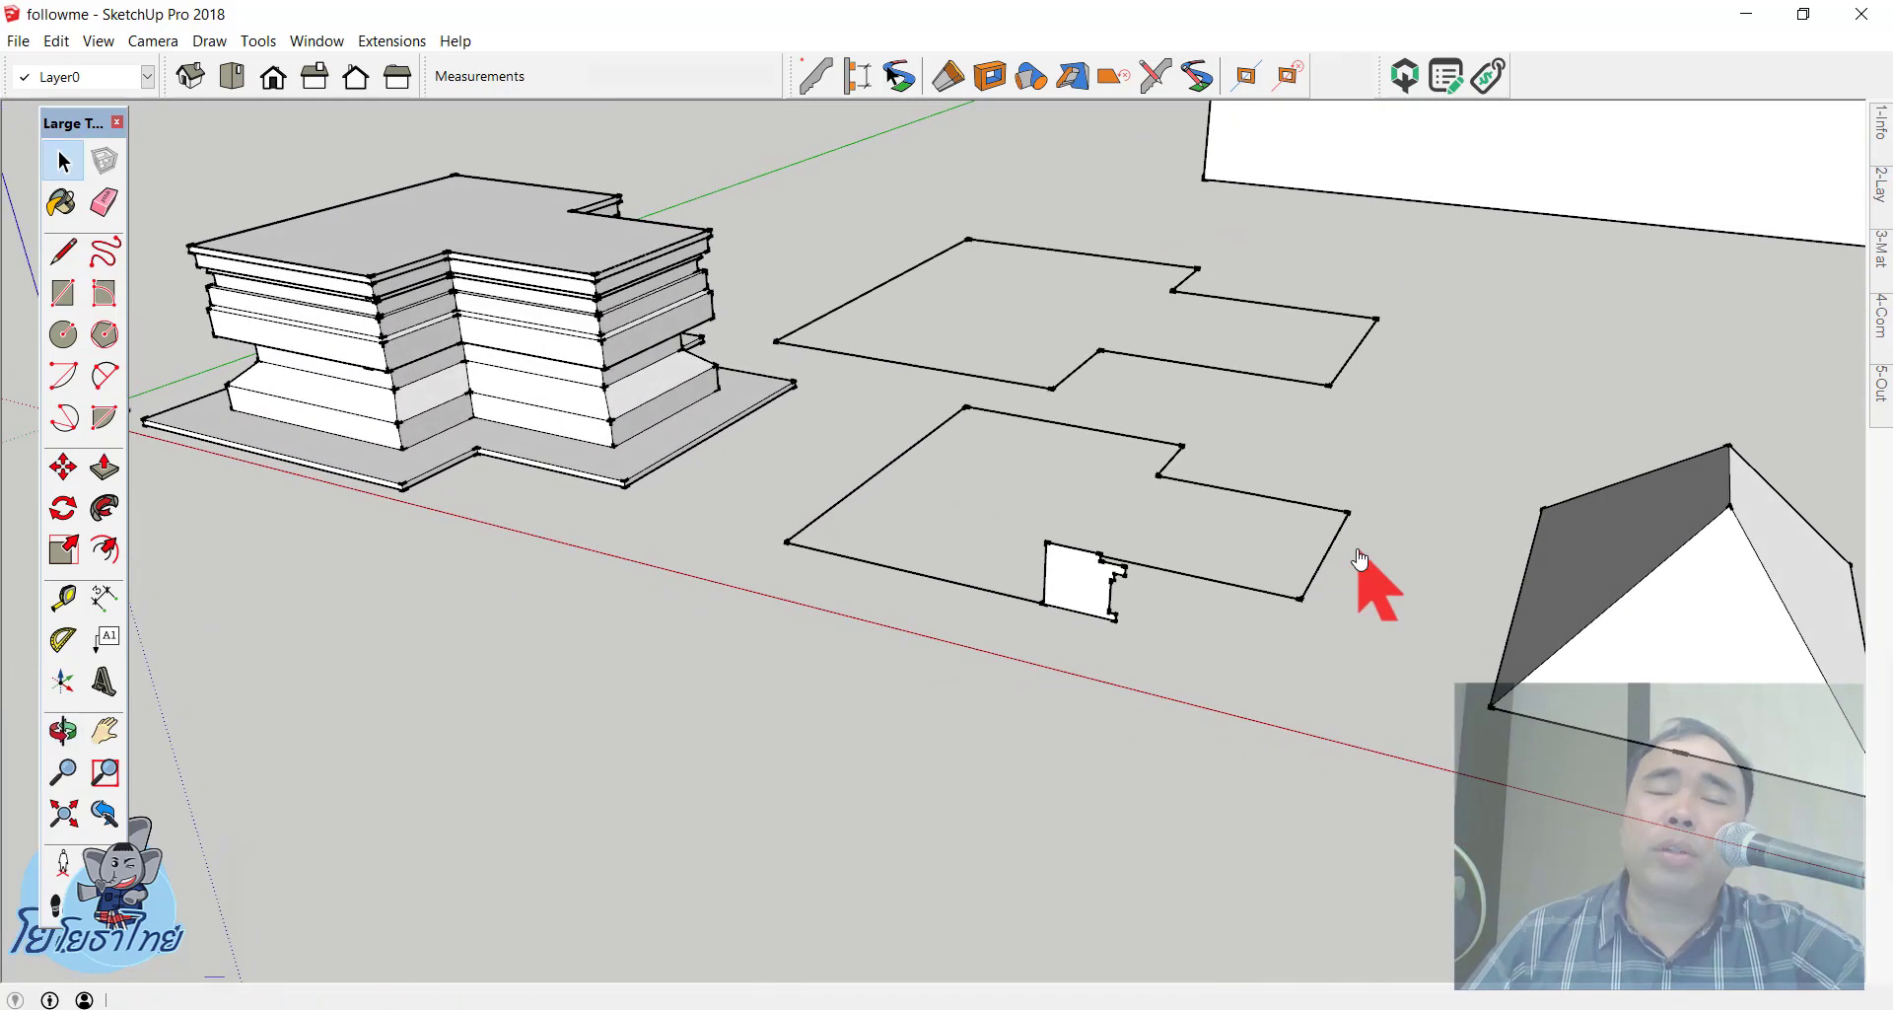
scroll(1311, 351, "up", 3)
scroll(1255, 372, "down", 3)
middle_click_drag(1288, 422, 1321, 368)
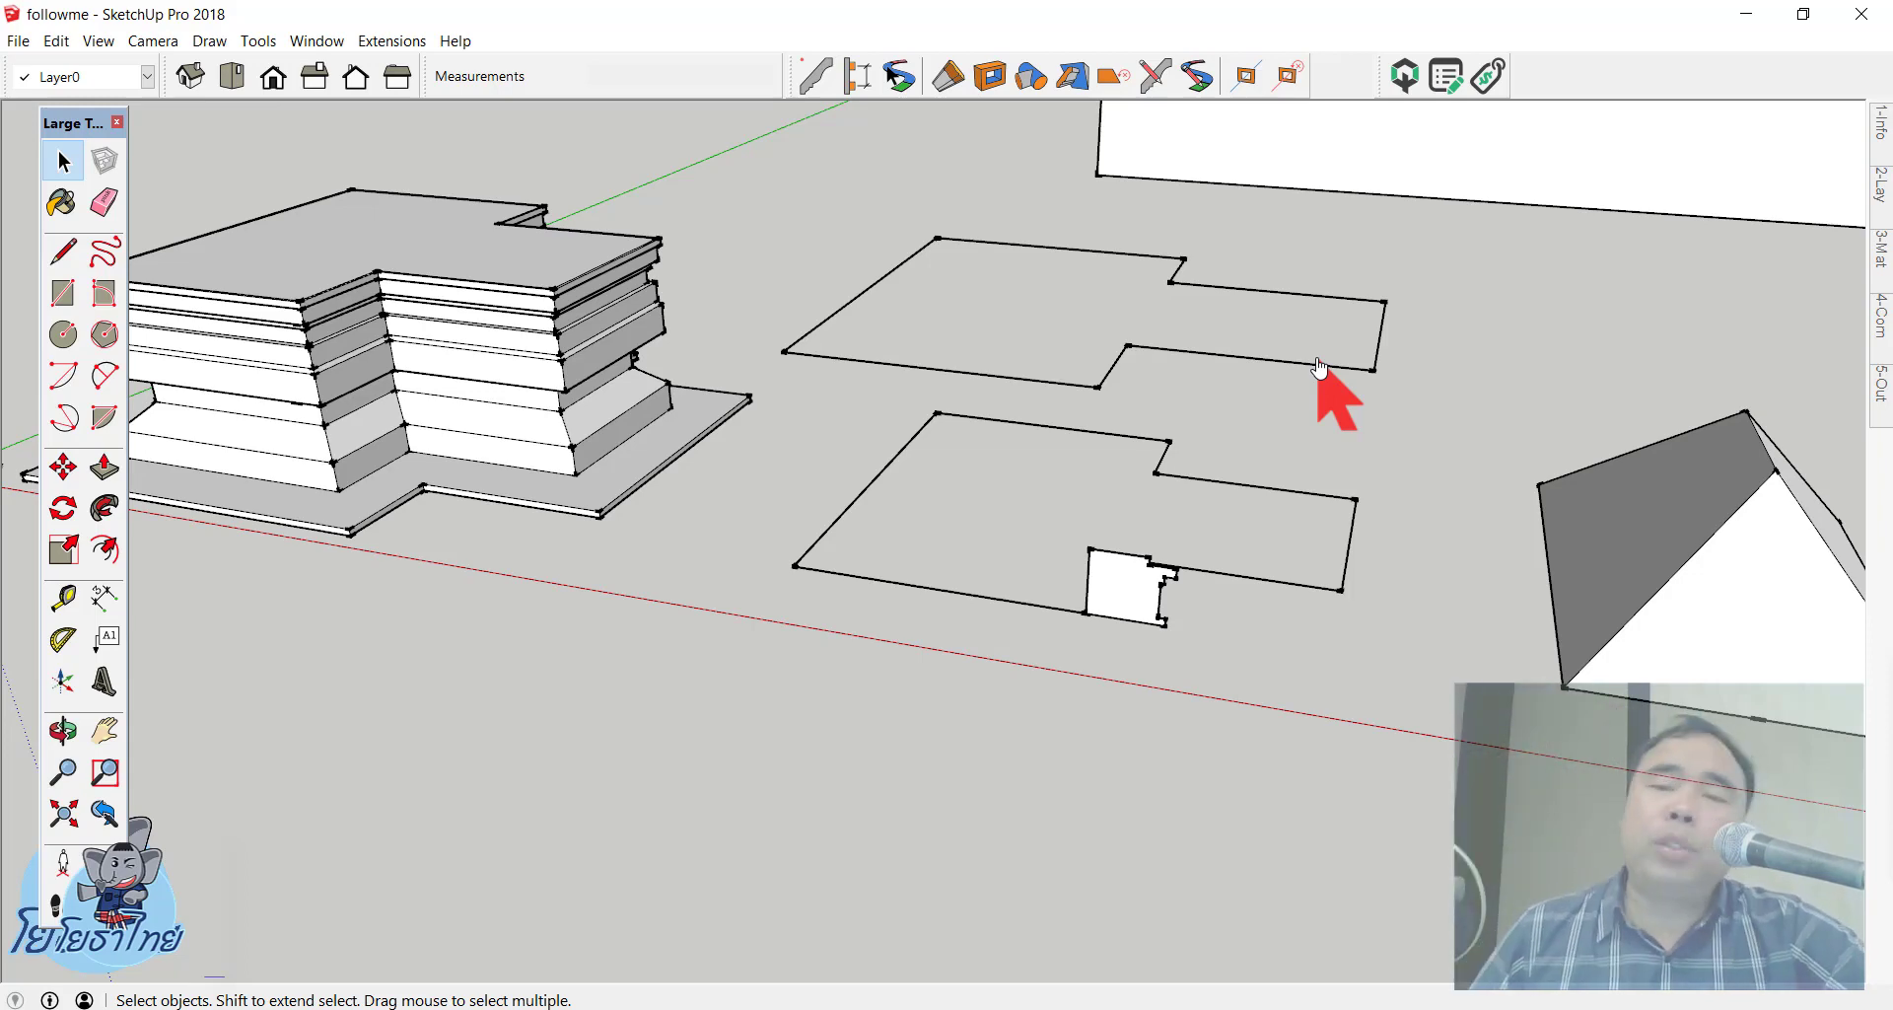
middle_click_drag(1319, 366, 1288, 402)
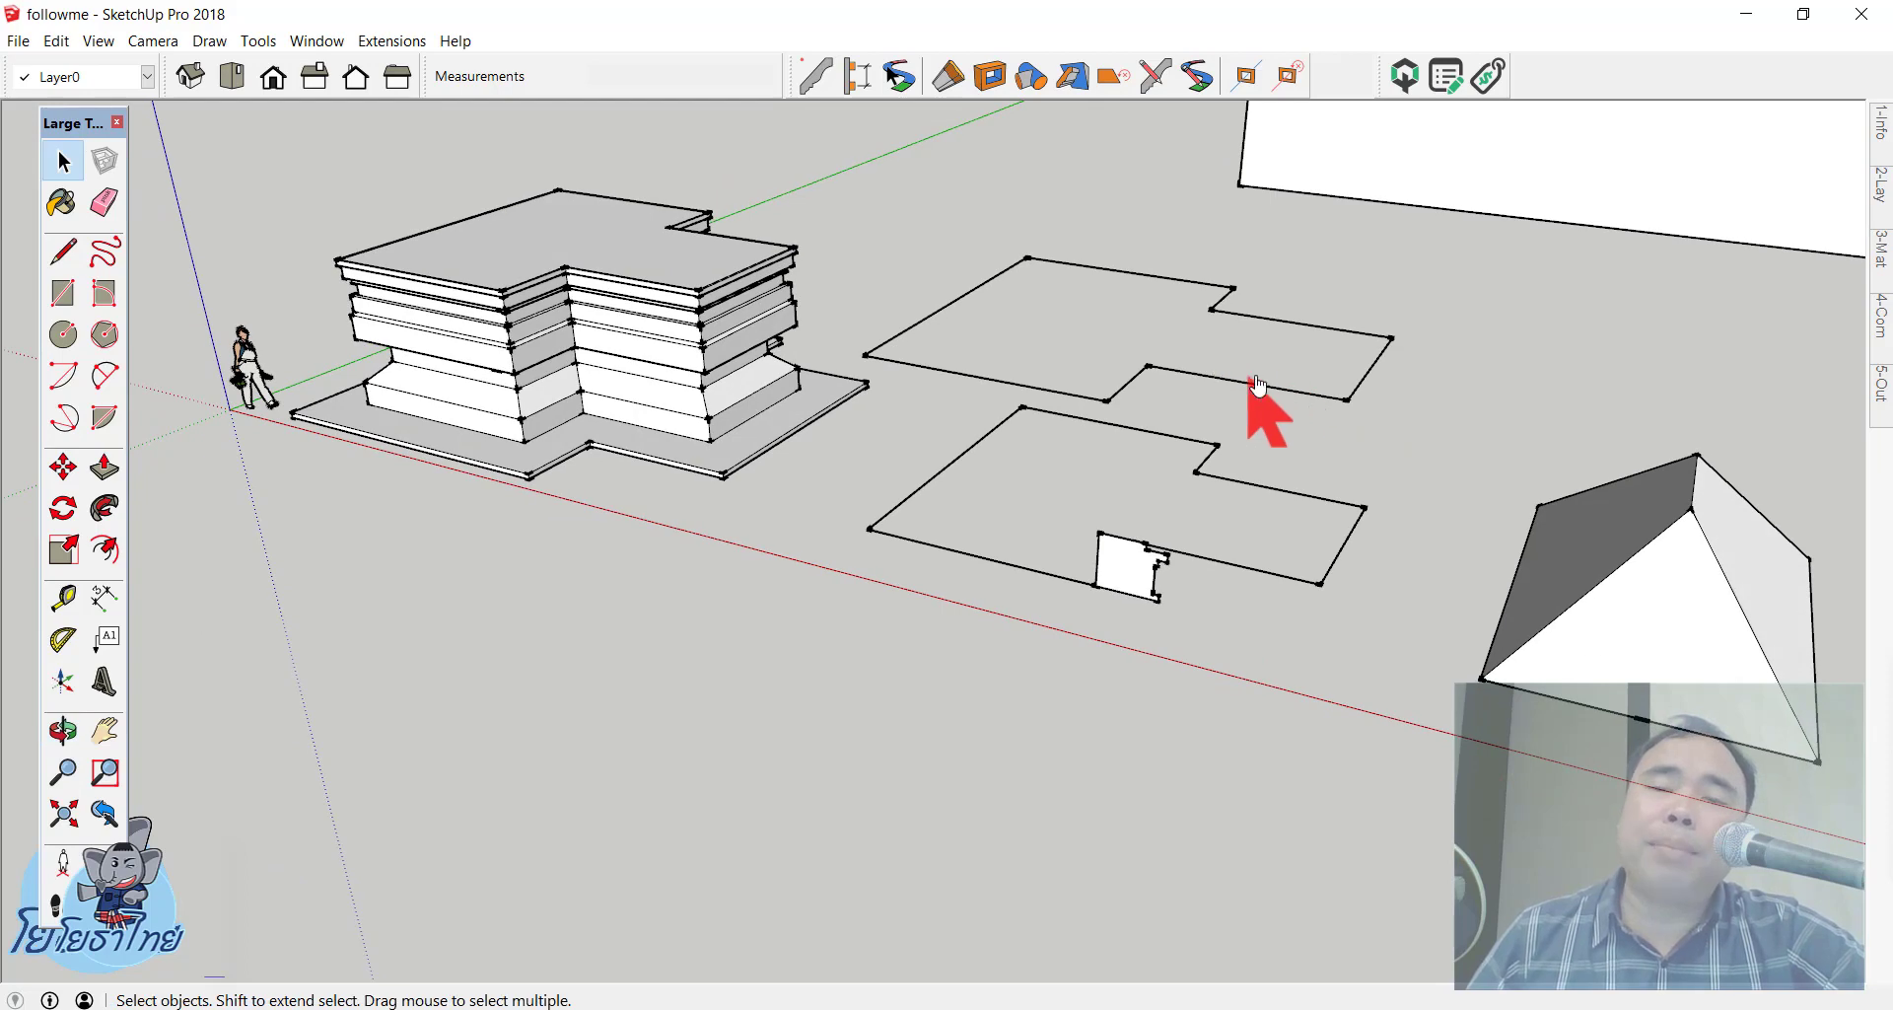
scroll(1282, 405, "up", 2)
scroll(1286, 414, "up", 1)
triple_click(1288, 407)
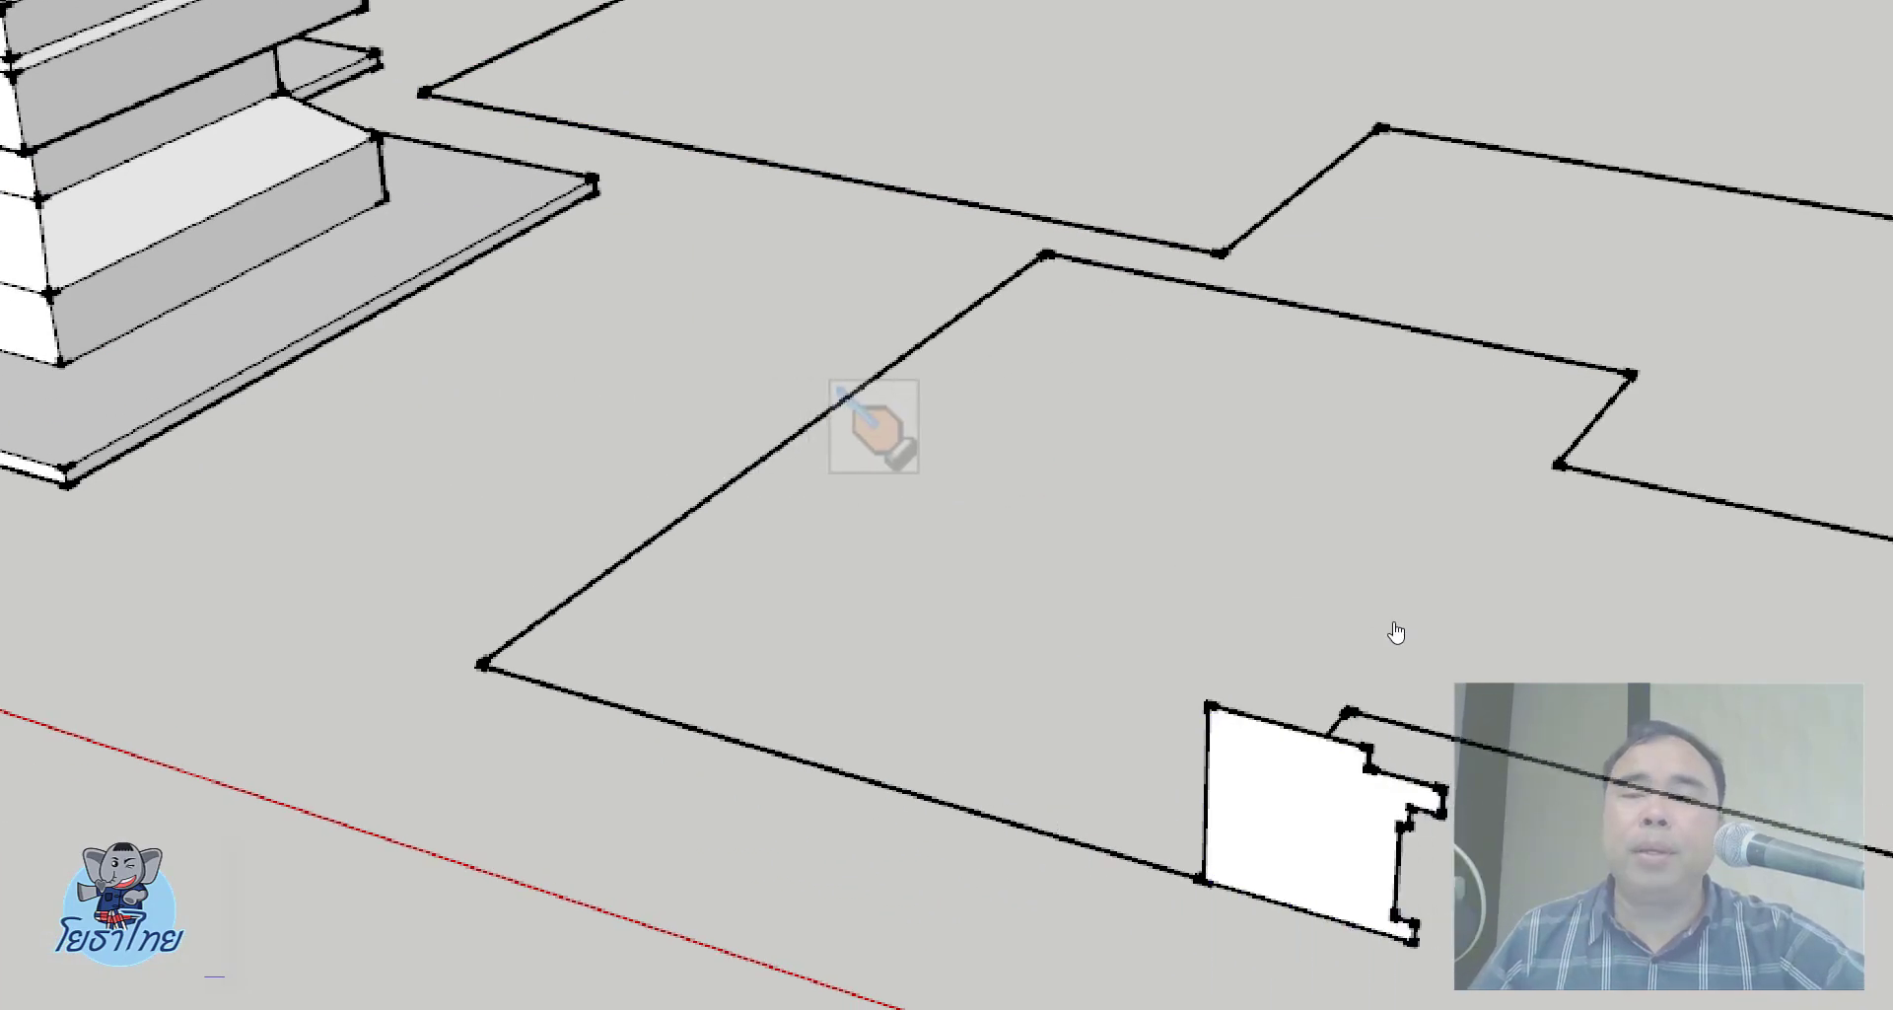
left_click(1287, 724)
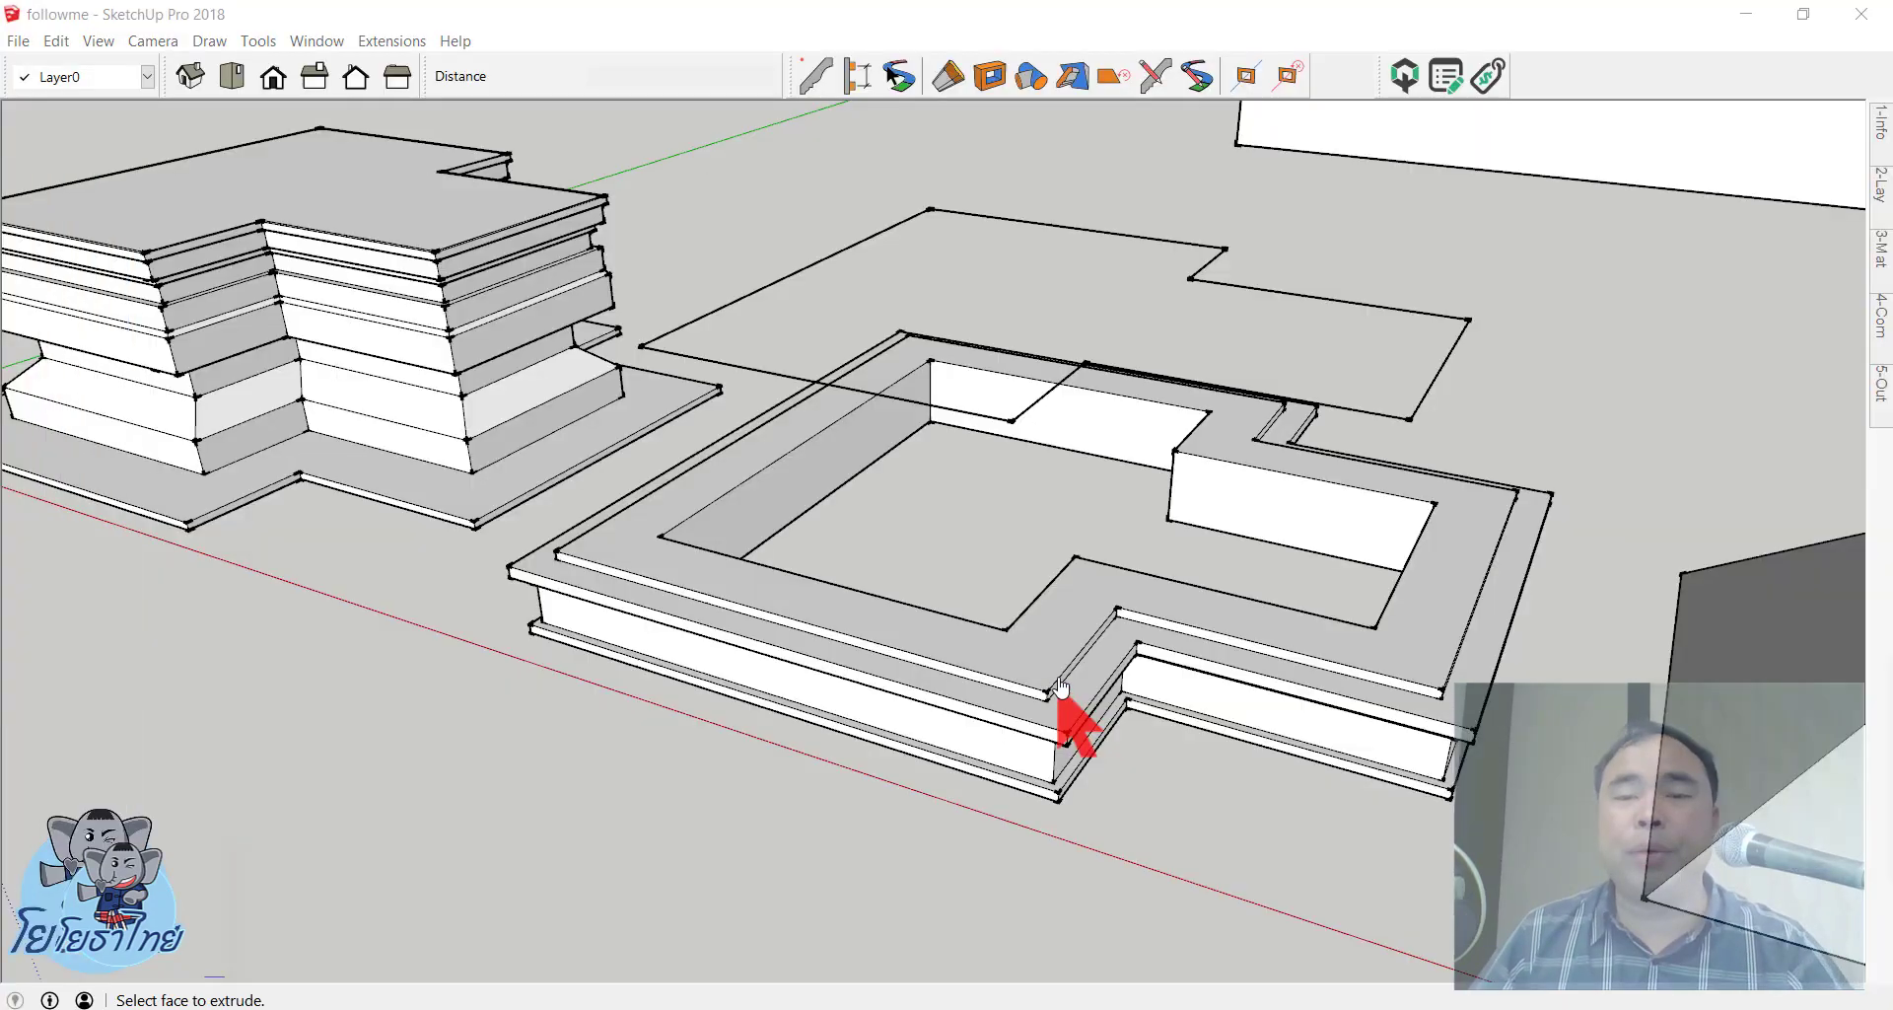
mouse_move(1055, 728)
middle_mouse_down()
mouse_move(1048, 422)
mouse_move(1065, 498)
mouse_move(1053, 755)
middle_mouse_up()
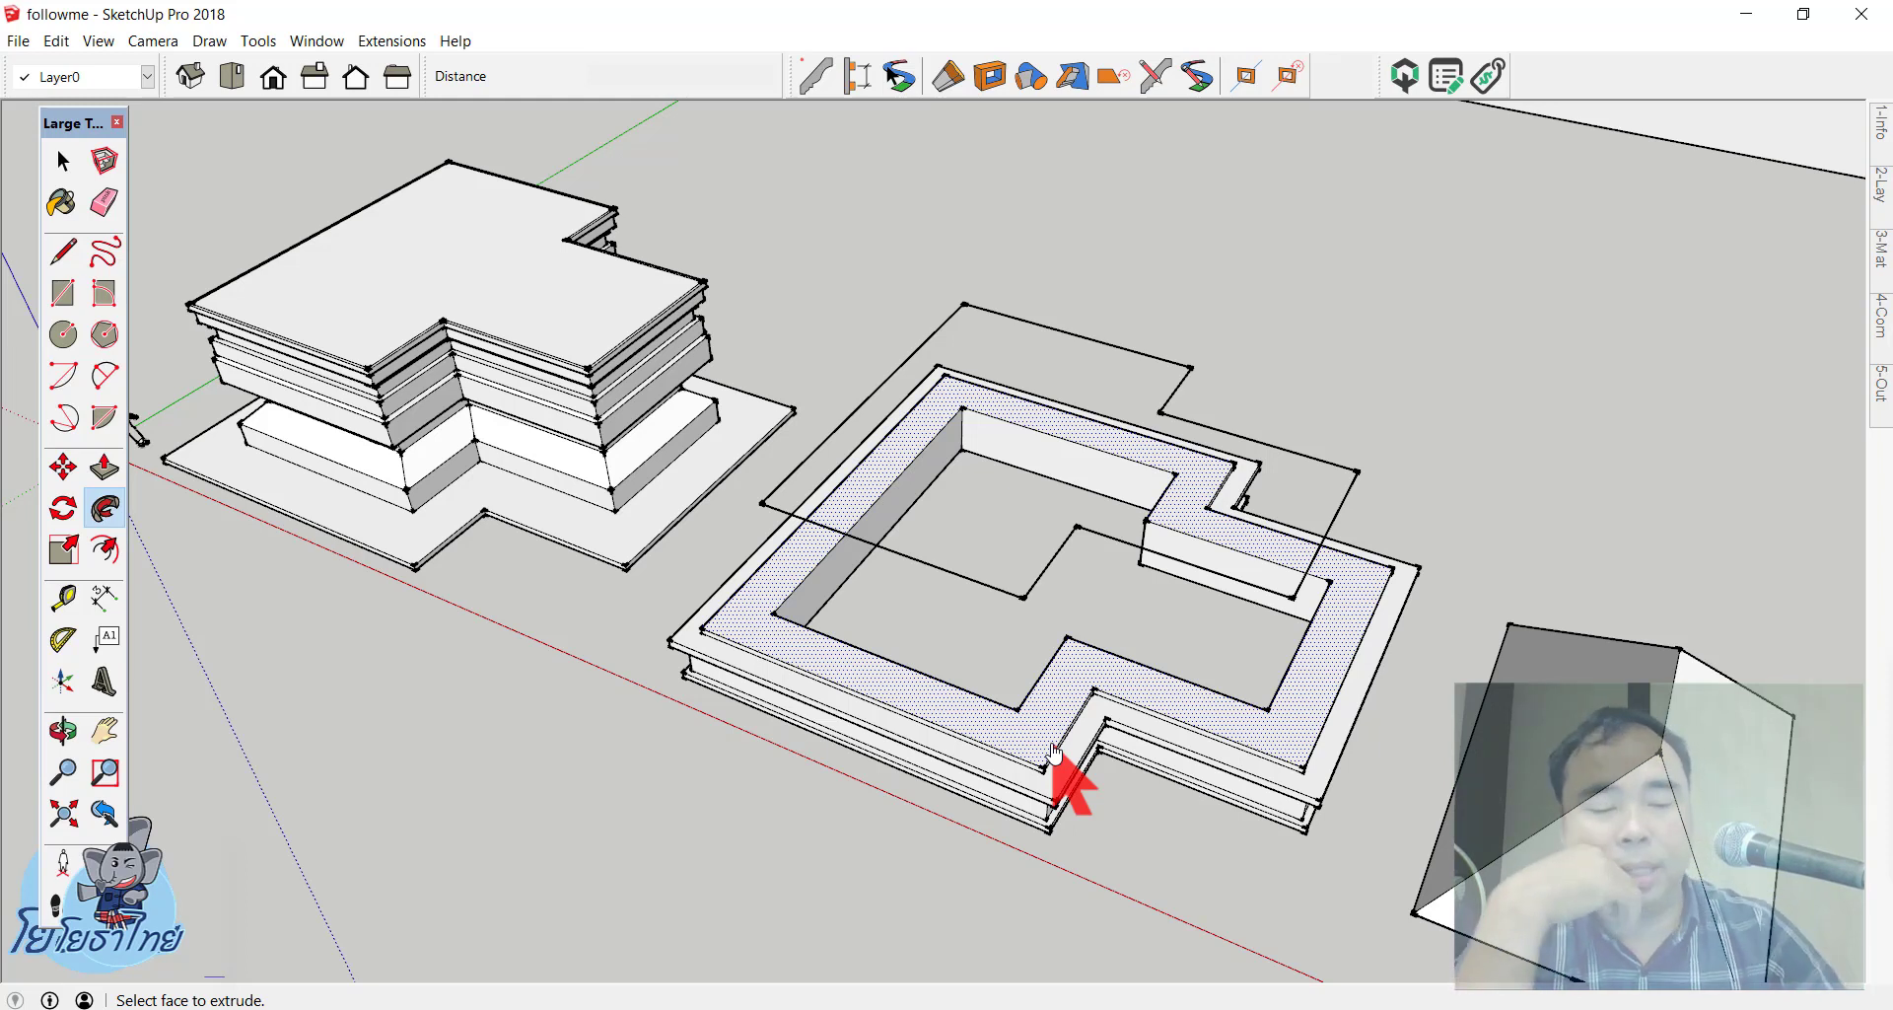
key("ctrl+z")
key("space")
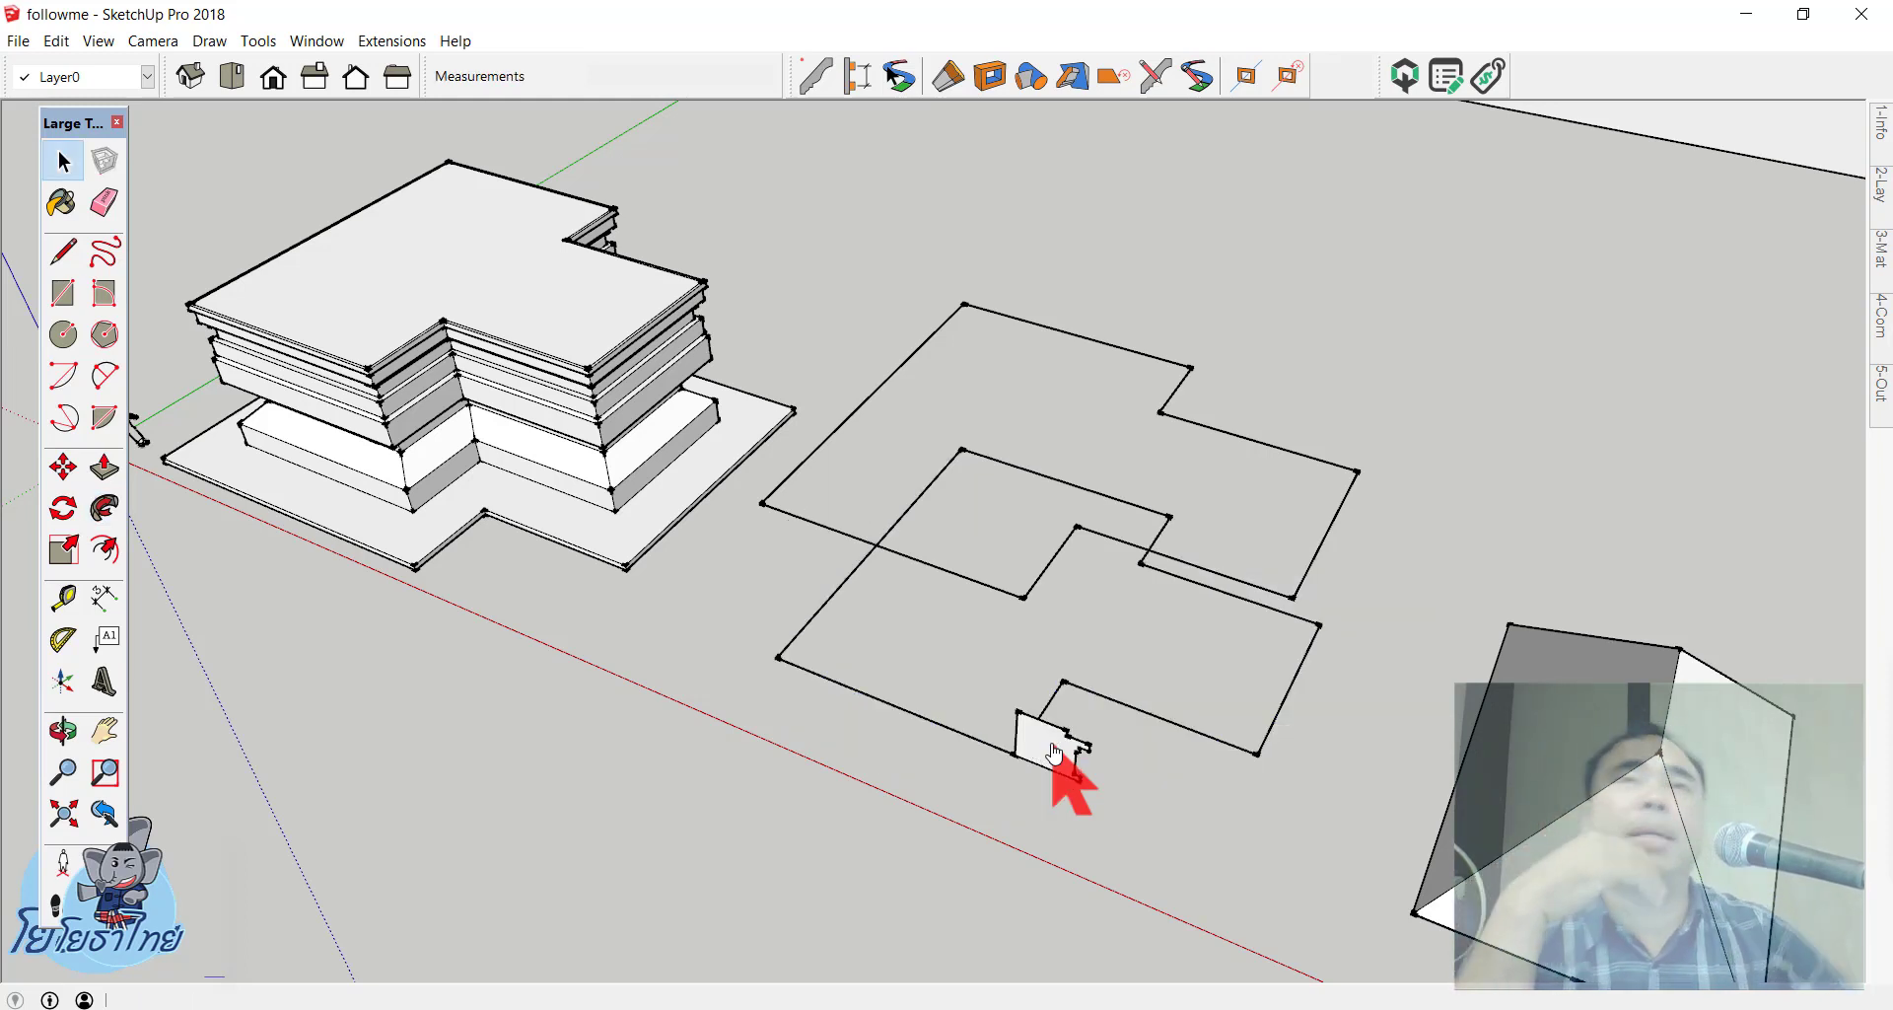
Step: Delete the entire upper L-shaped outline
middle_click_drag(908, 760, 1023, 506)
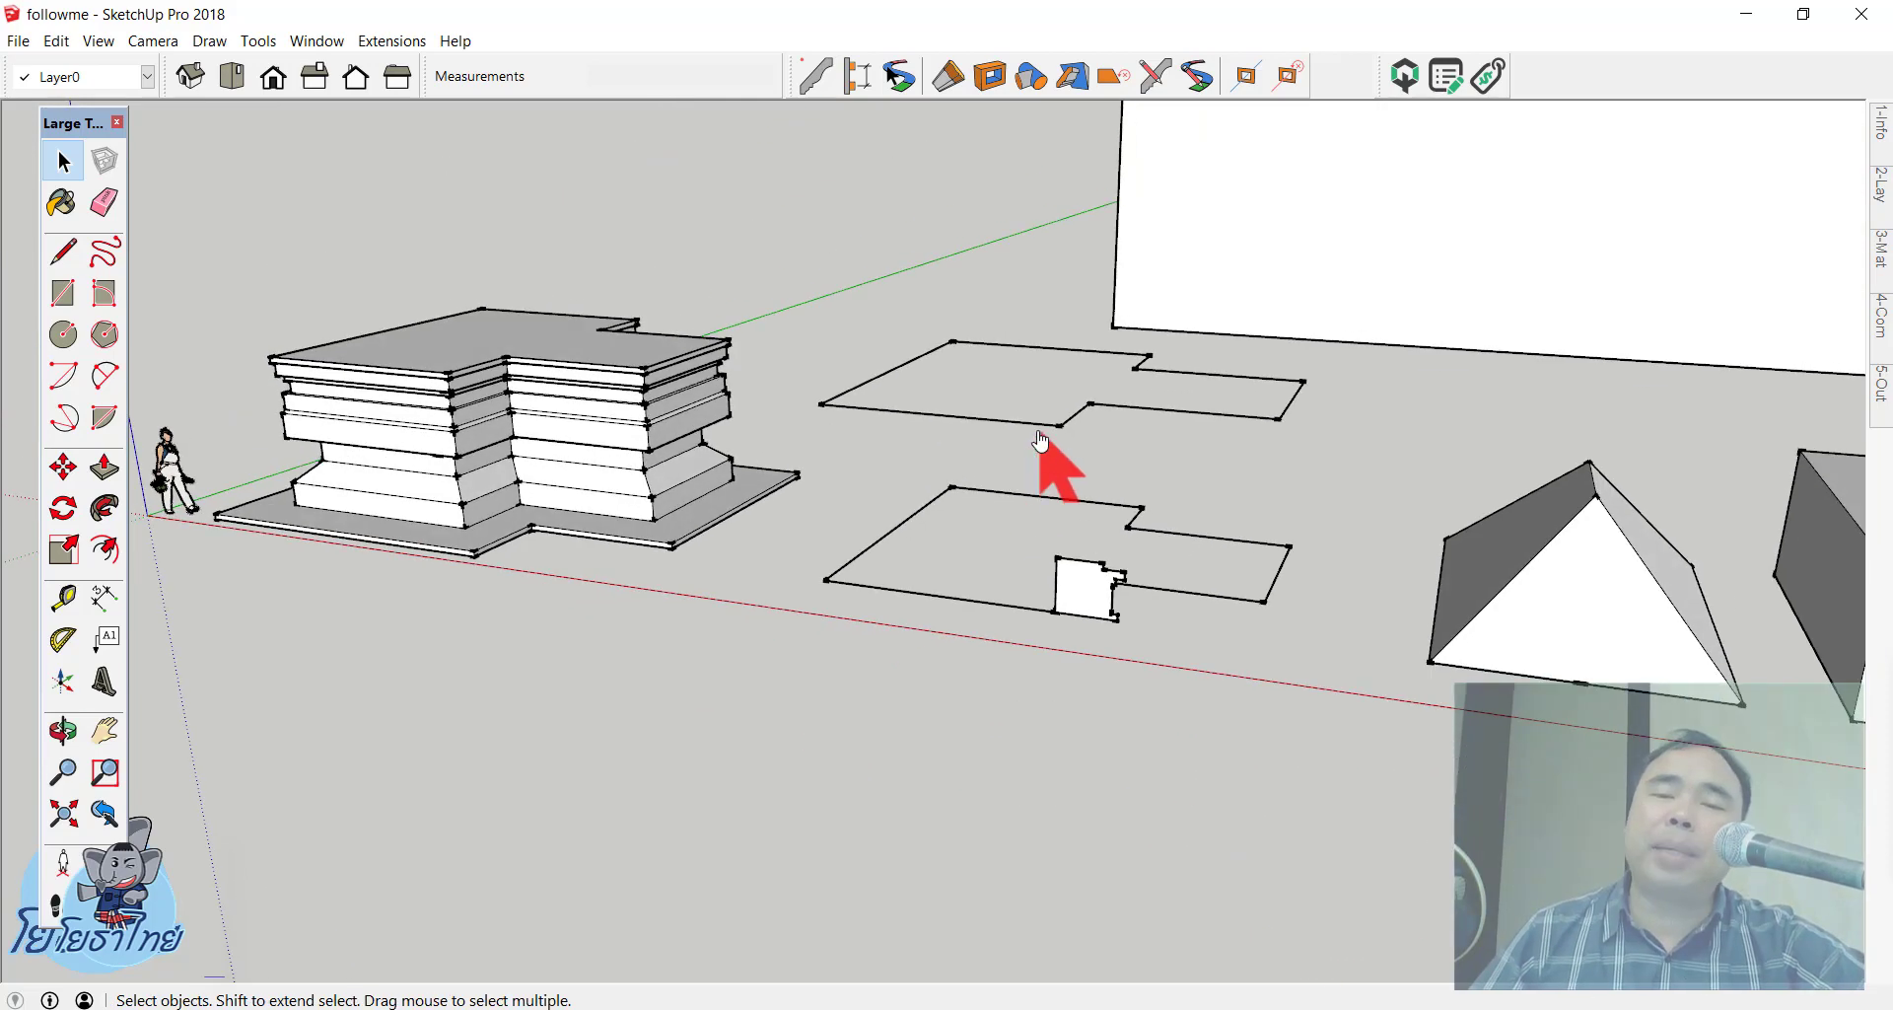
triple_click(1044, 437)
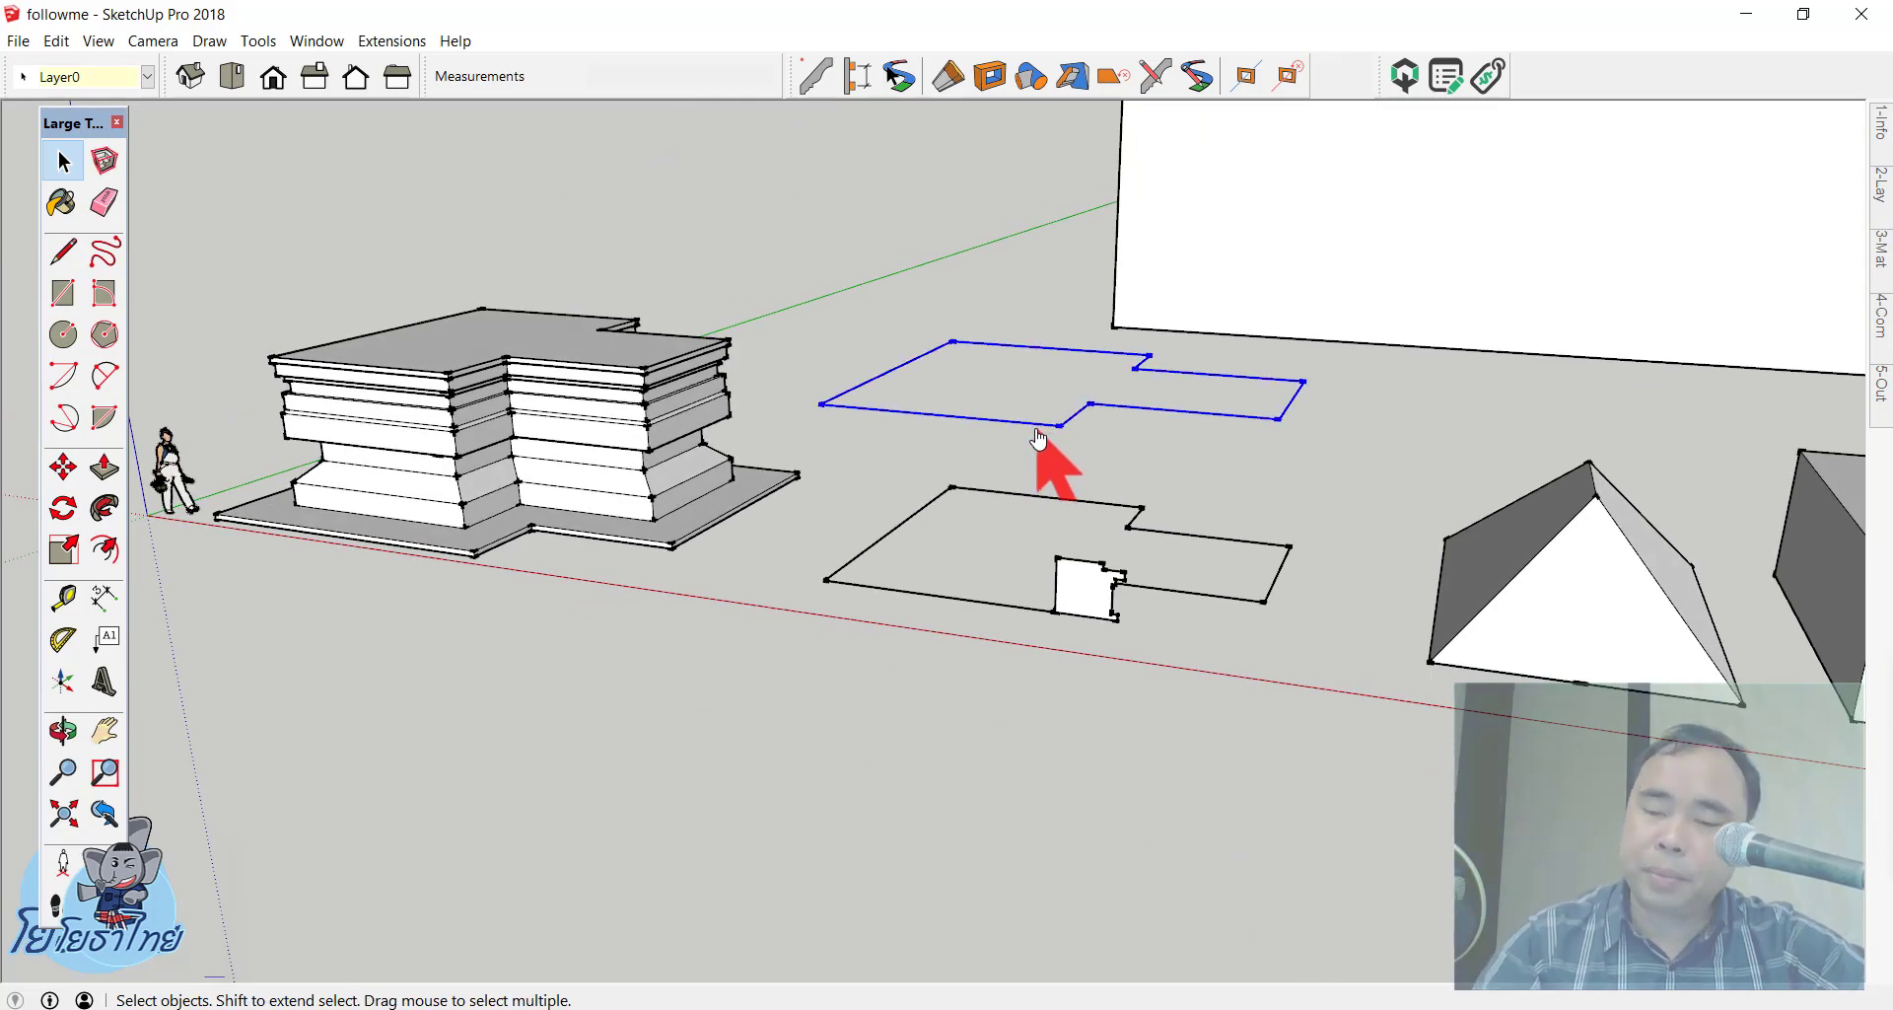
key("Delete")
Step: Erase the lower outline's edge between its corner and the profile face, leaving an open path
mouse_move(1035, 457)
middle_mouse_down()
mouse_move(921, 727)
mouse_move(1058, 826)
middle_mouse_up()
scroll(1057, 826, "up", 2)
scroll(1227, 878, "up", 1)
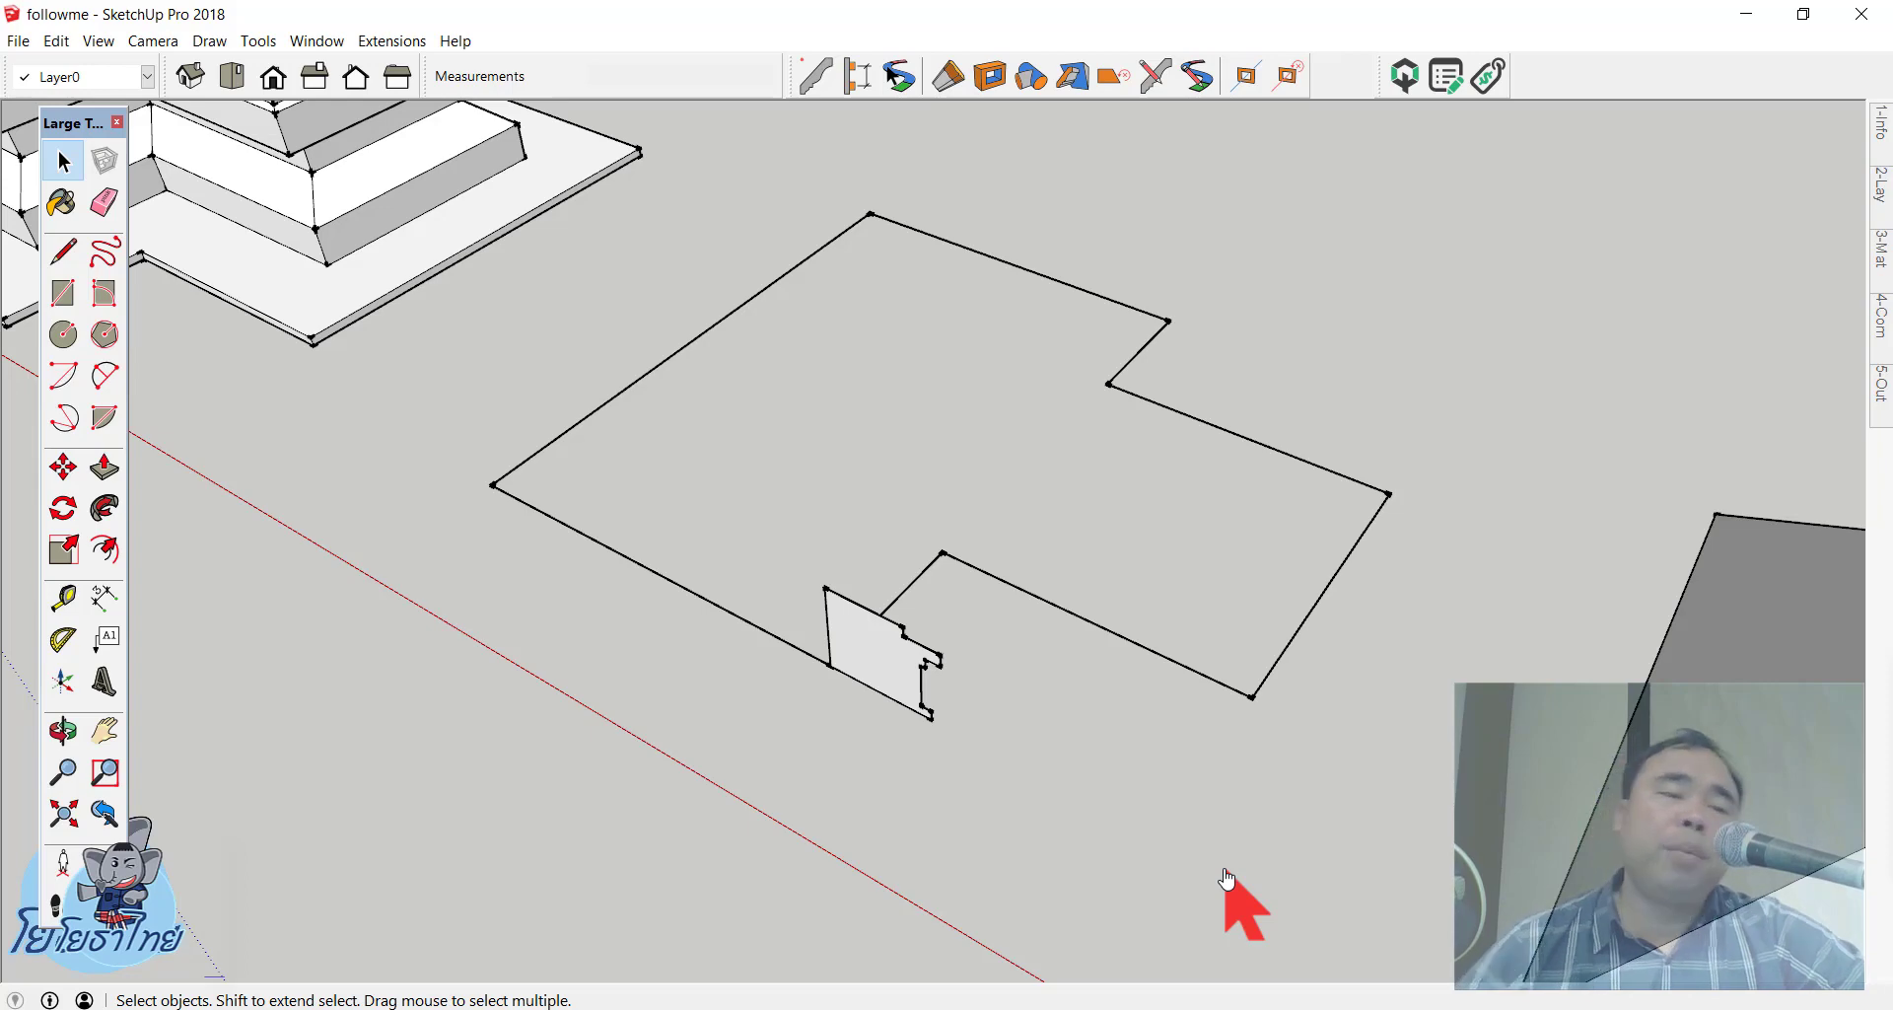
left_click(104, 202)
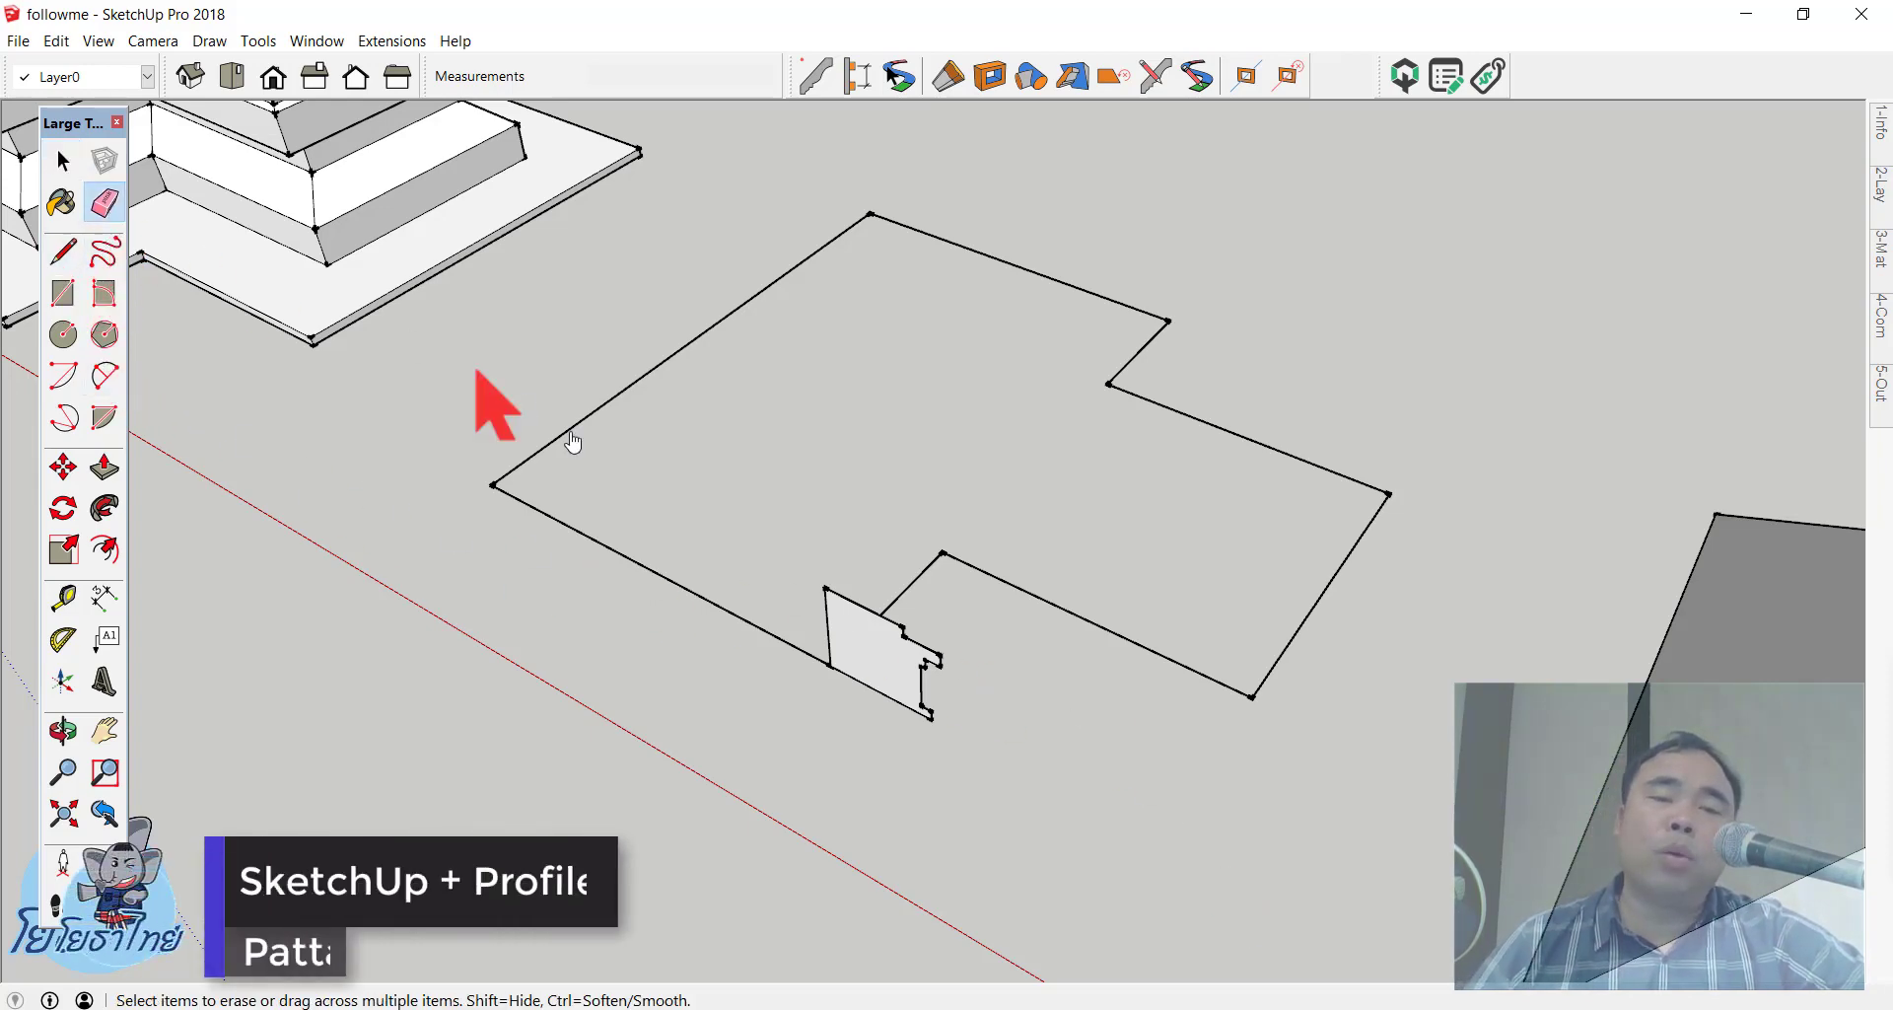
mouse_move(643, 591)
middle_mouse_down()
mouse_move(844, 782)
mouse_move(951, 815)
mouse_move(1690, 754)
mouse_move(1361, 815)
mouse_move(1002, 794)
mouse_move(1003, 810)
middle_mouse_up()
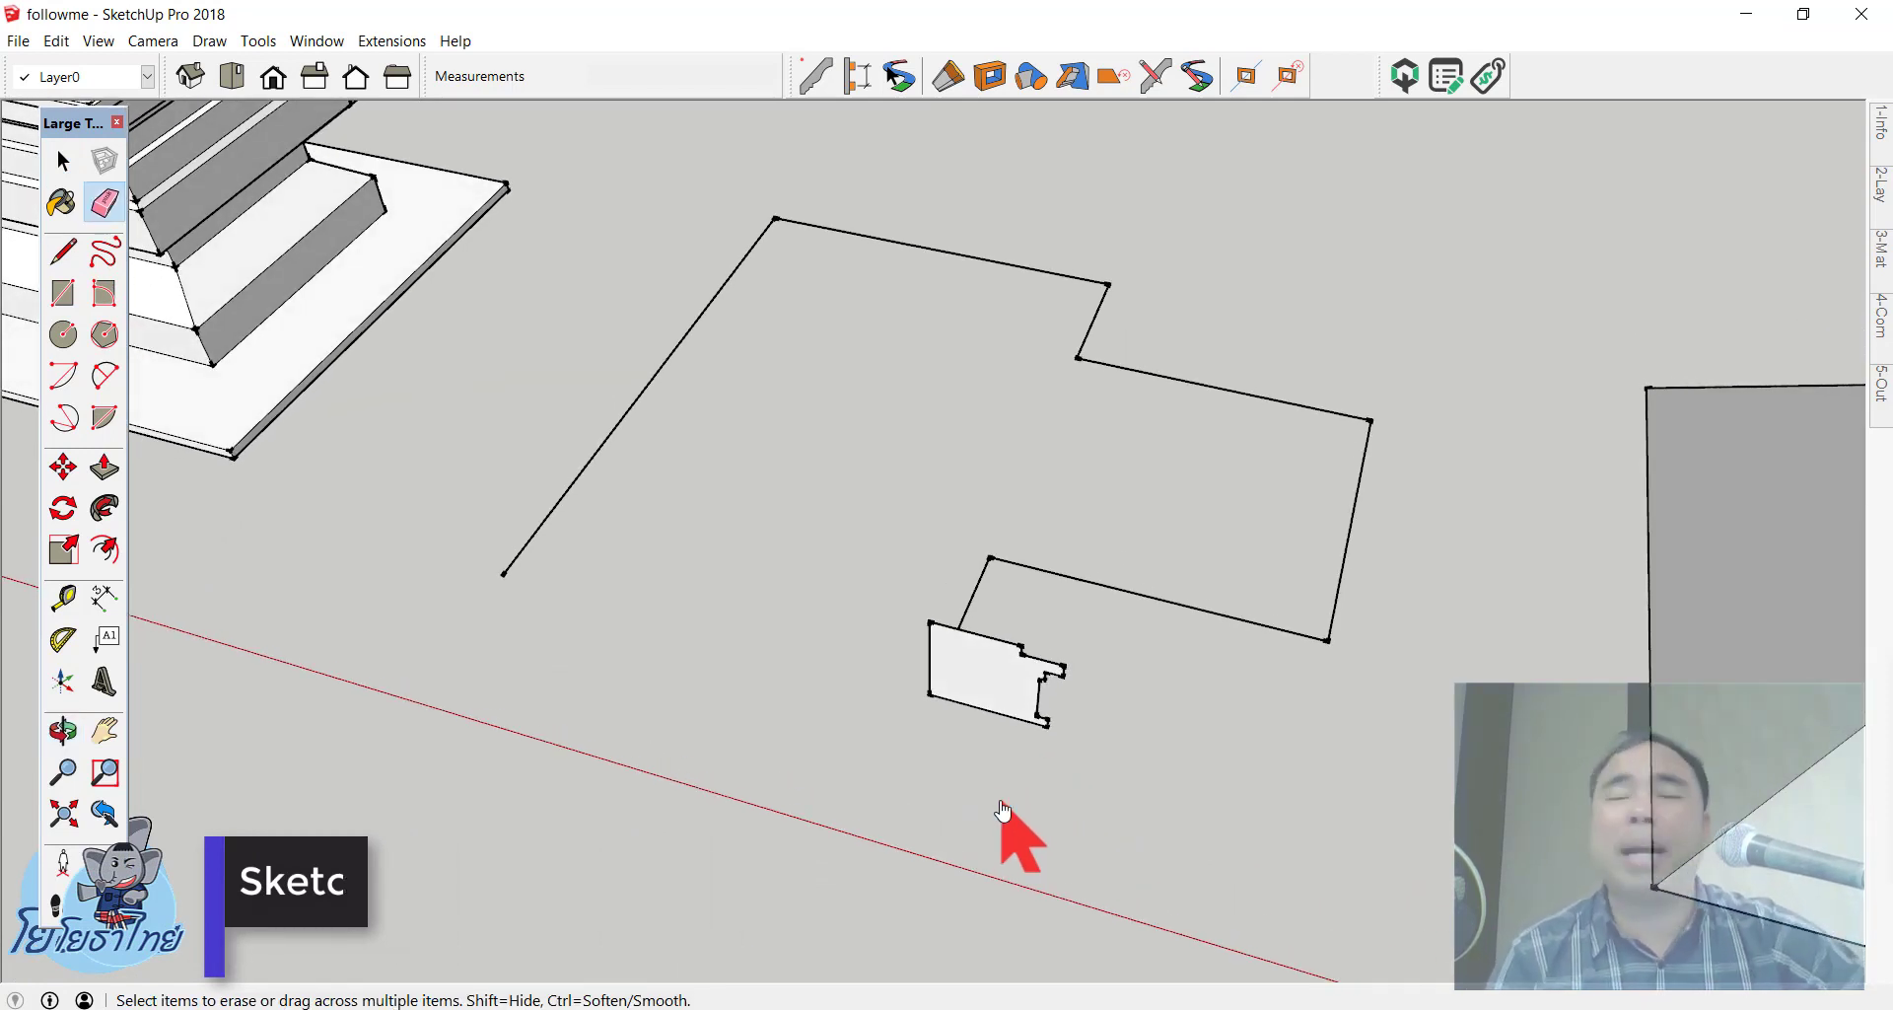
Step: Select the open path's edges and test-sweep the profile face along it with Follow Me
key("space")
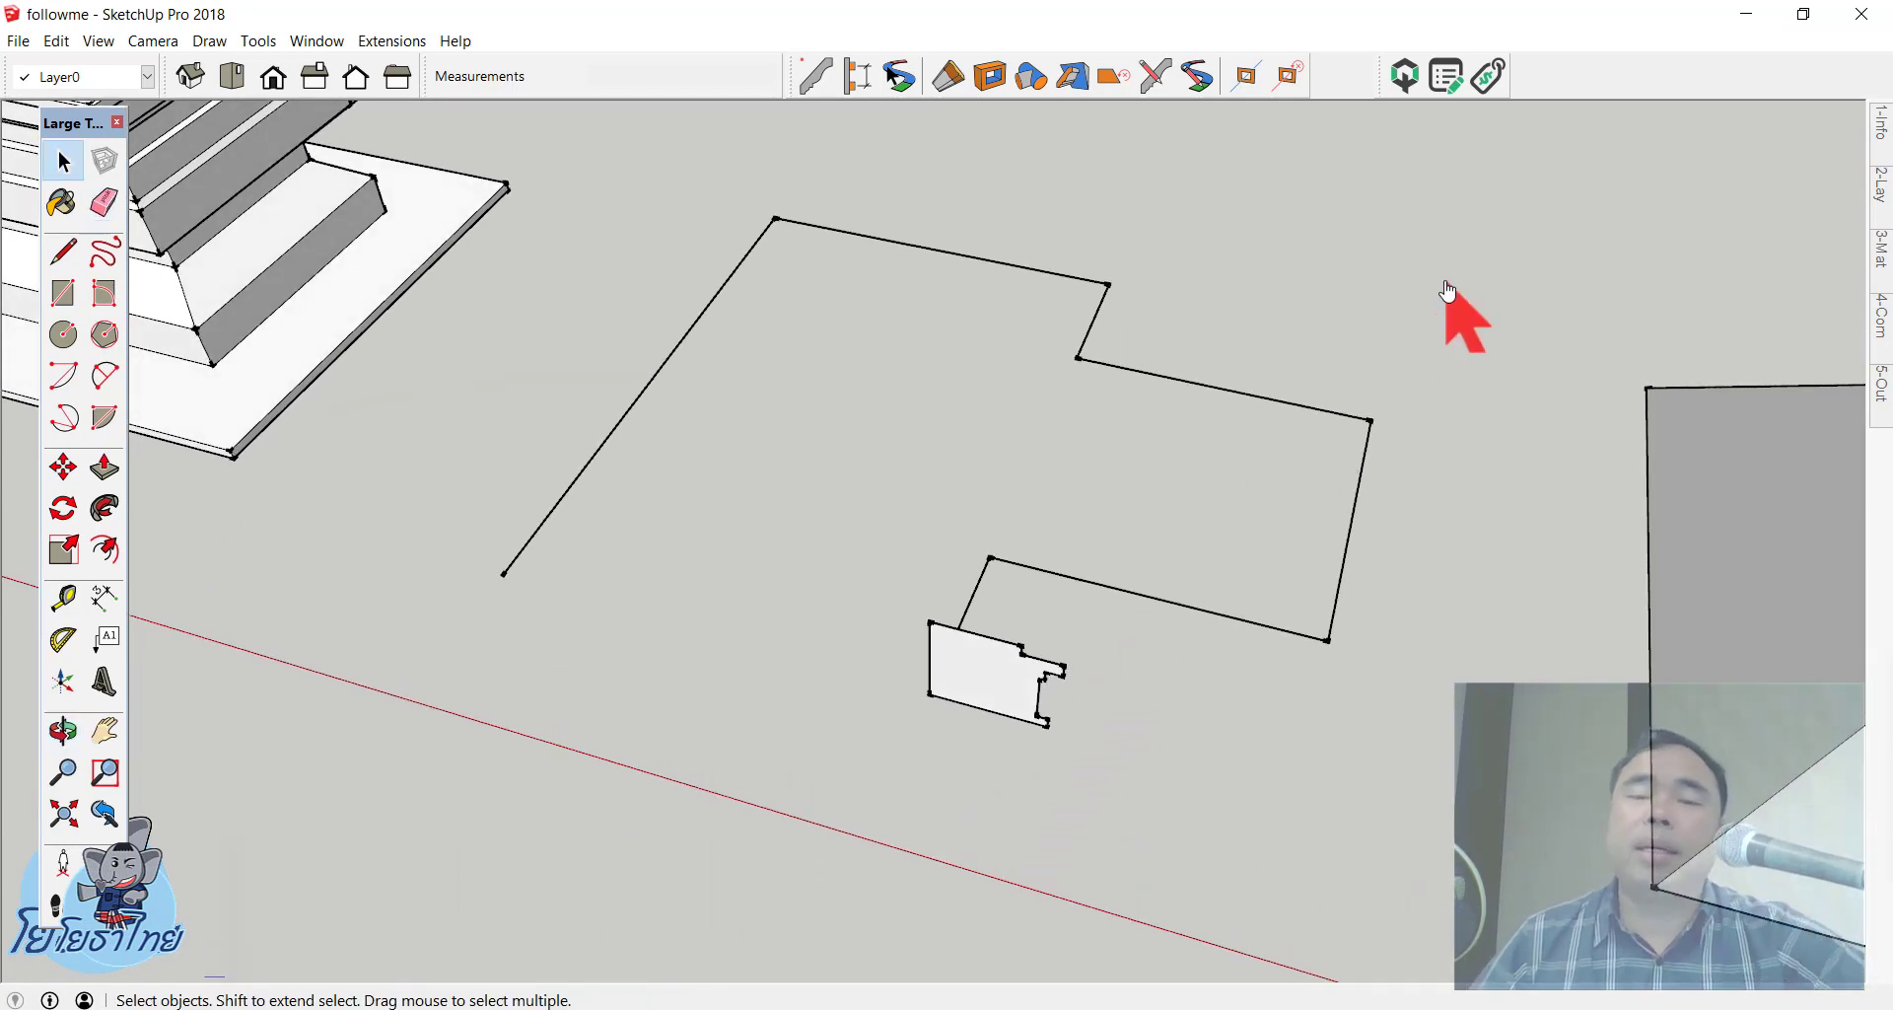
left_click_drag(1445, 282, 554, 588)
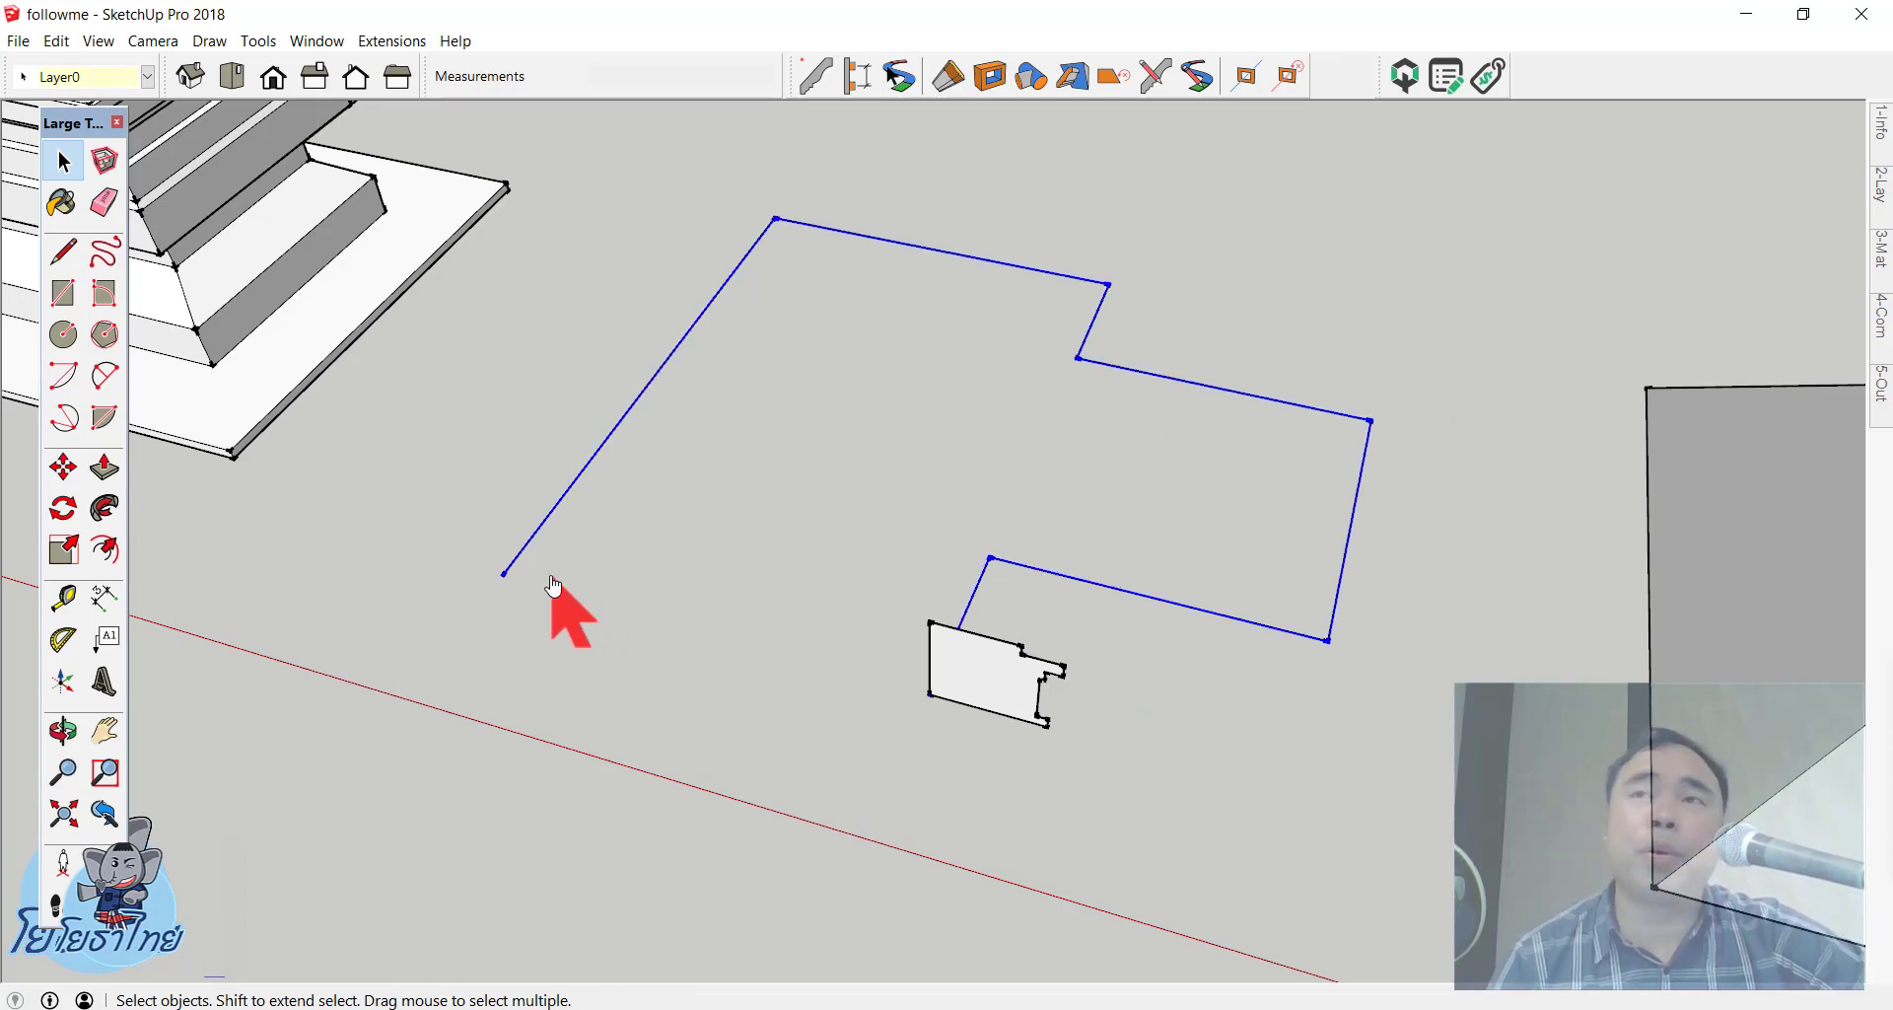
left_click(1365, 262)
left_click_drag(1394, 223, 582, 598)
left_click(104, 507)
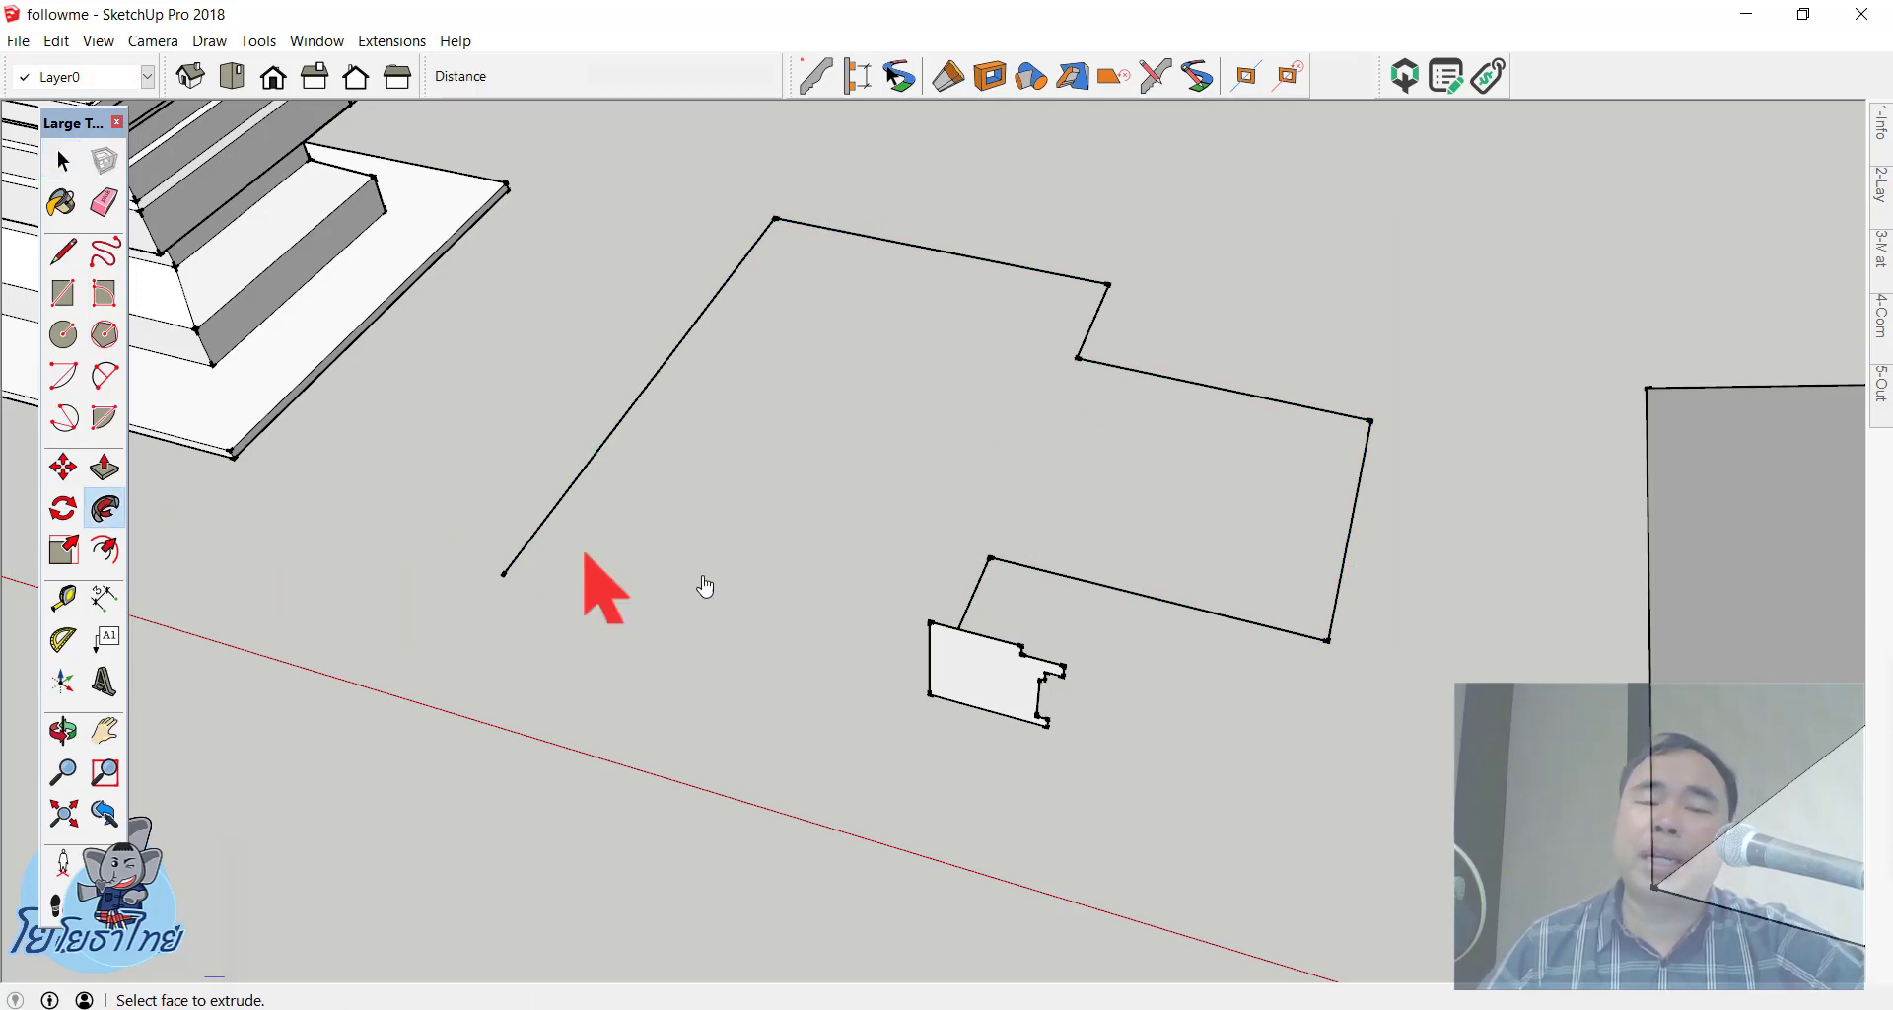
left_click(952, 675)
mouse_move(655, 726)
middle_mouse_down()
mouse_move(266, 487)
mouse_move(381, 600)
mouse_move(622, 717)
middle_mouse_up()
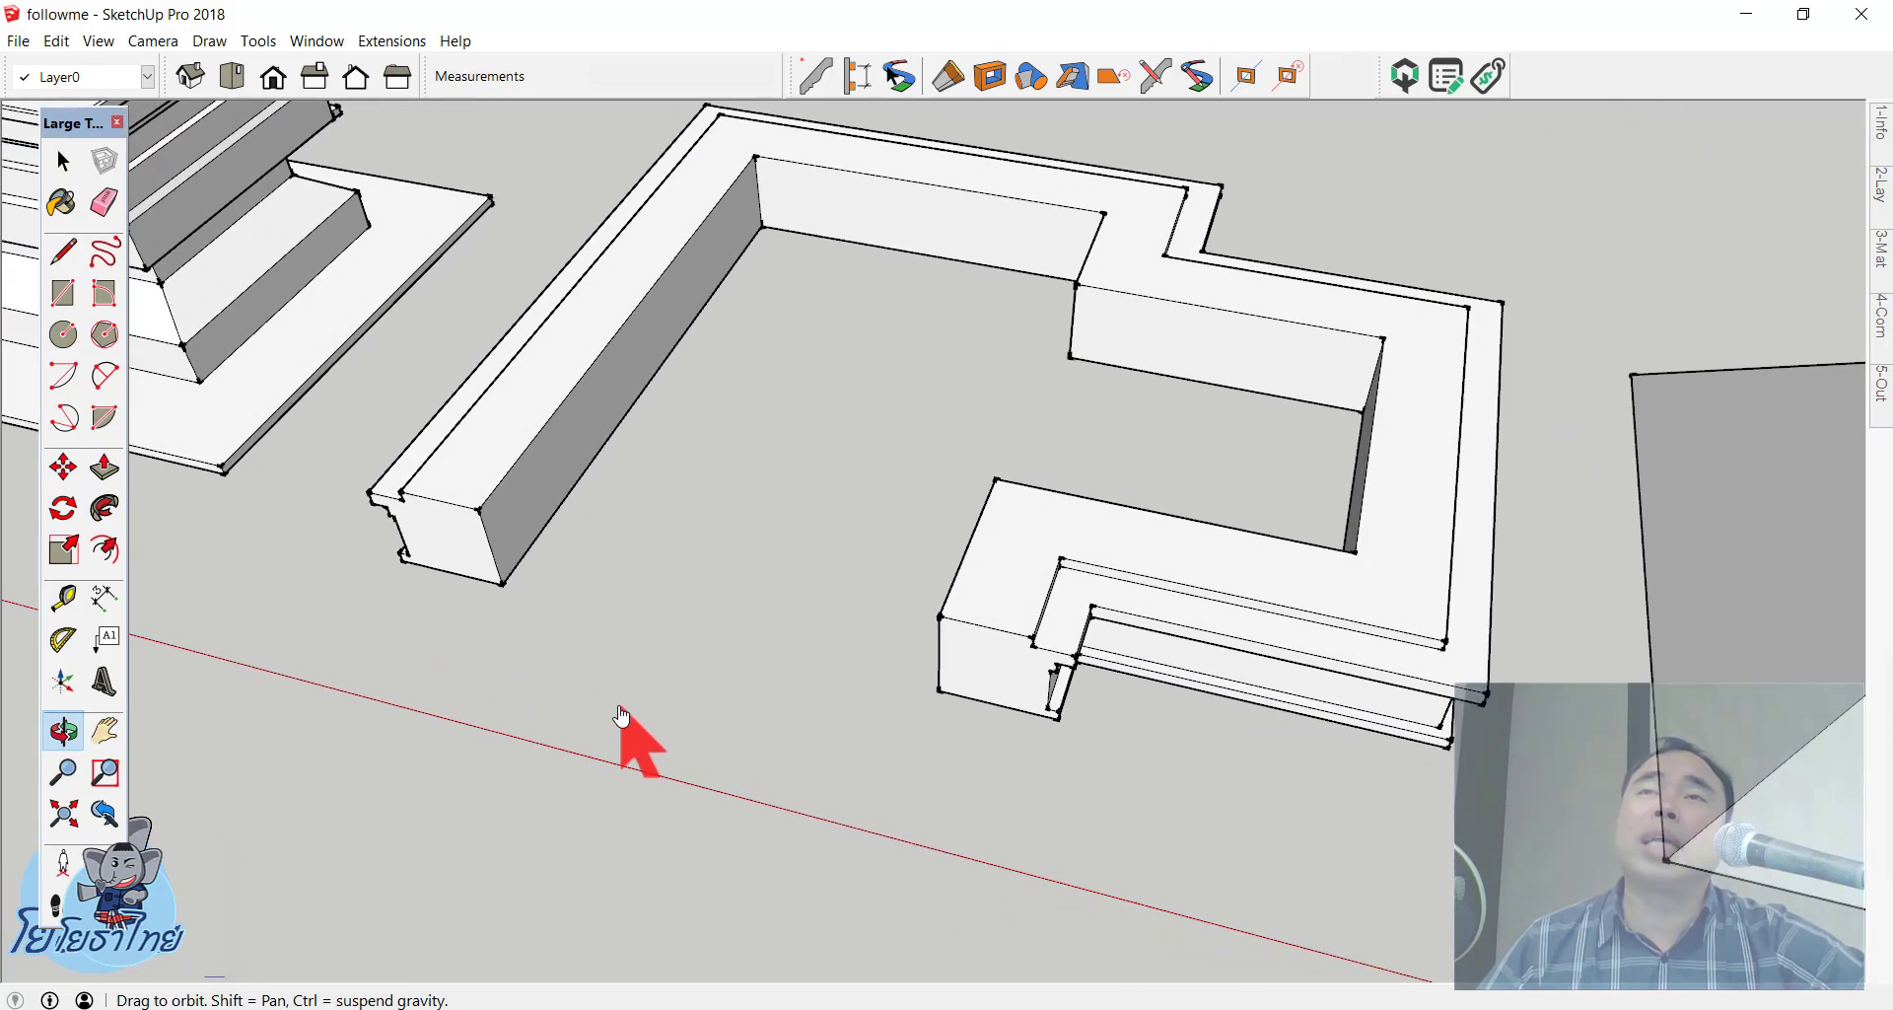
scroll(622, 717, "down", 2)
scroll(622, 716, "down", 3)
Step: Undo the test sweep to return to the bare path and profile
key("ctrl+z")
key("space")
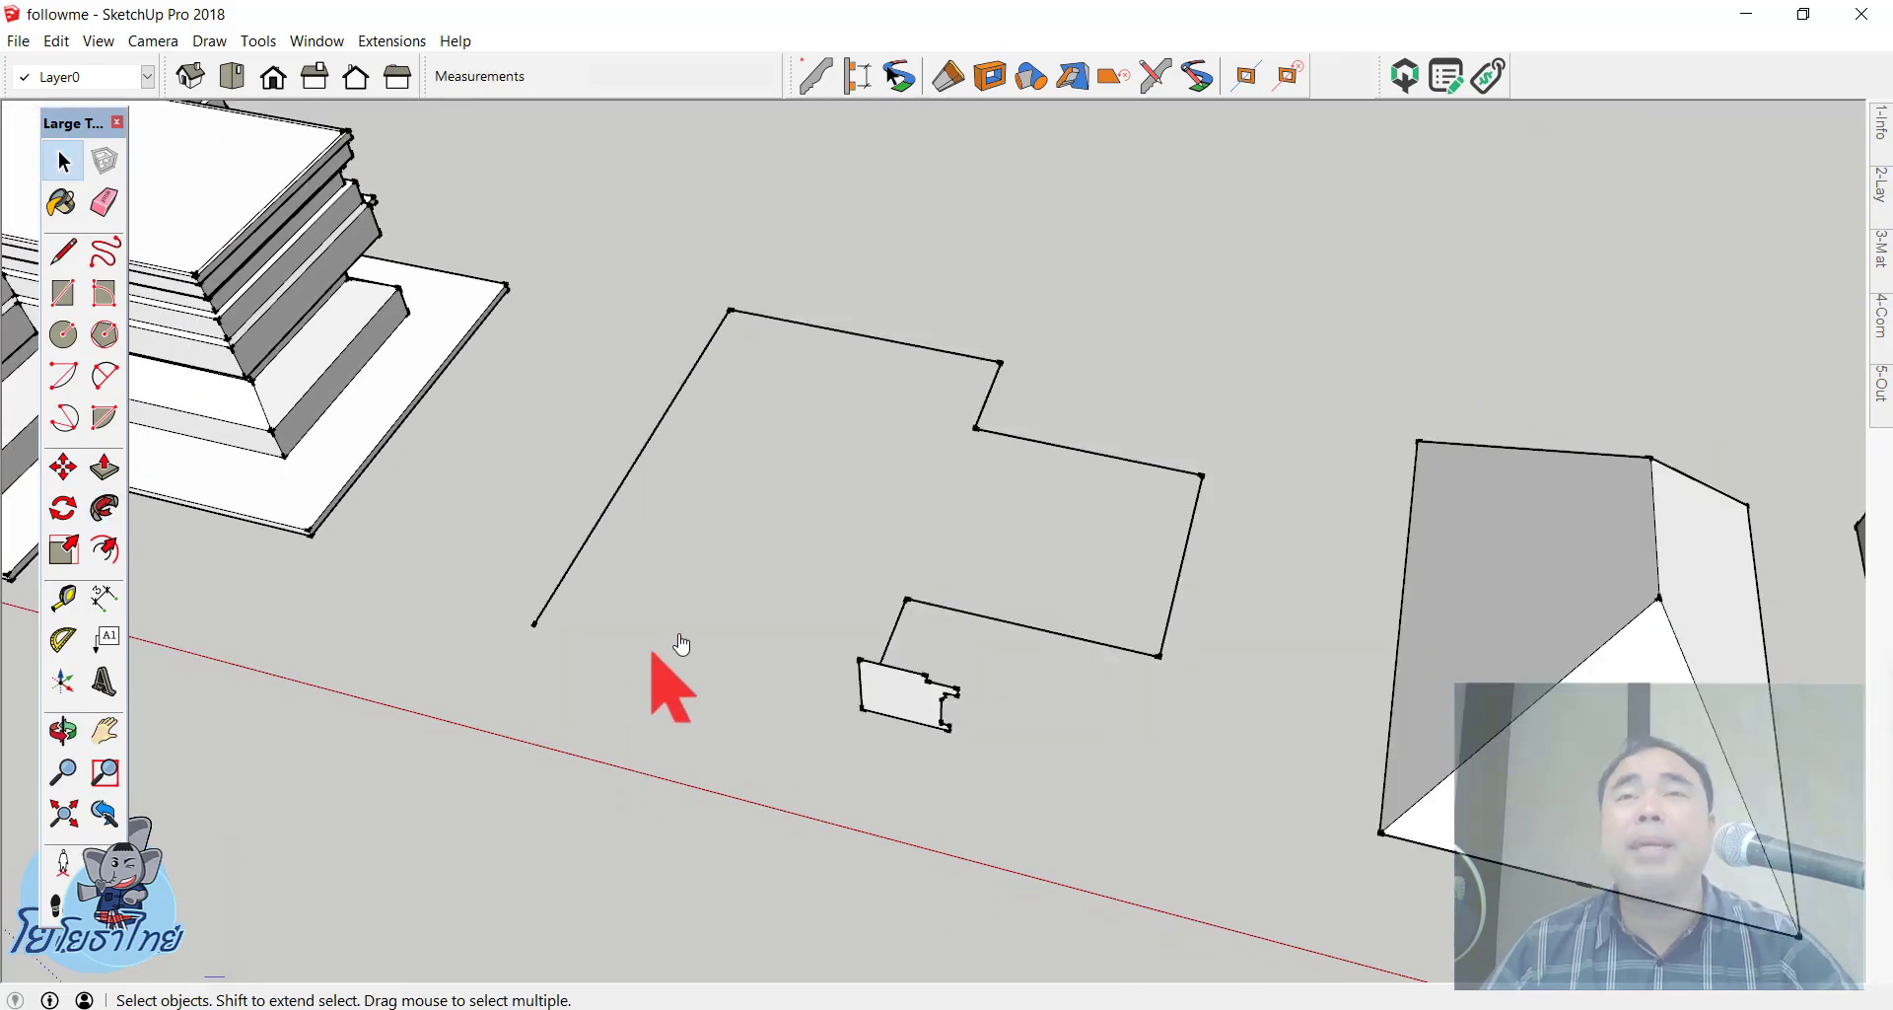
mouse_move(682, 644)
middle_mouse_down()
mouse_move(625, 616)
mouse_move(414, 688)
middle_mouse_up()
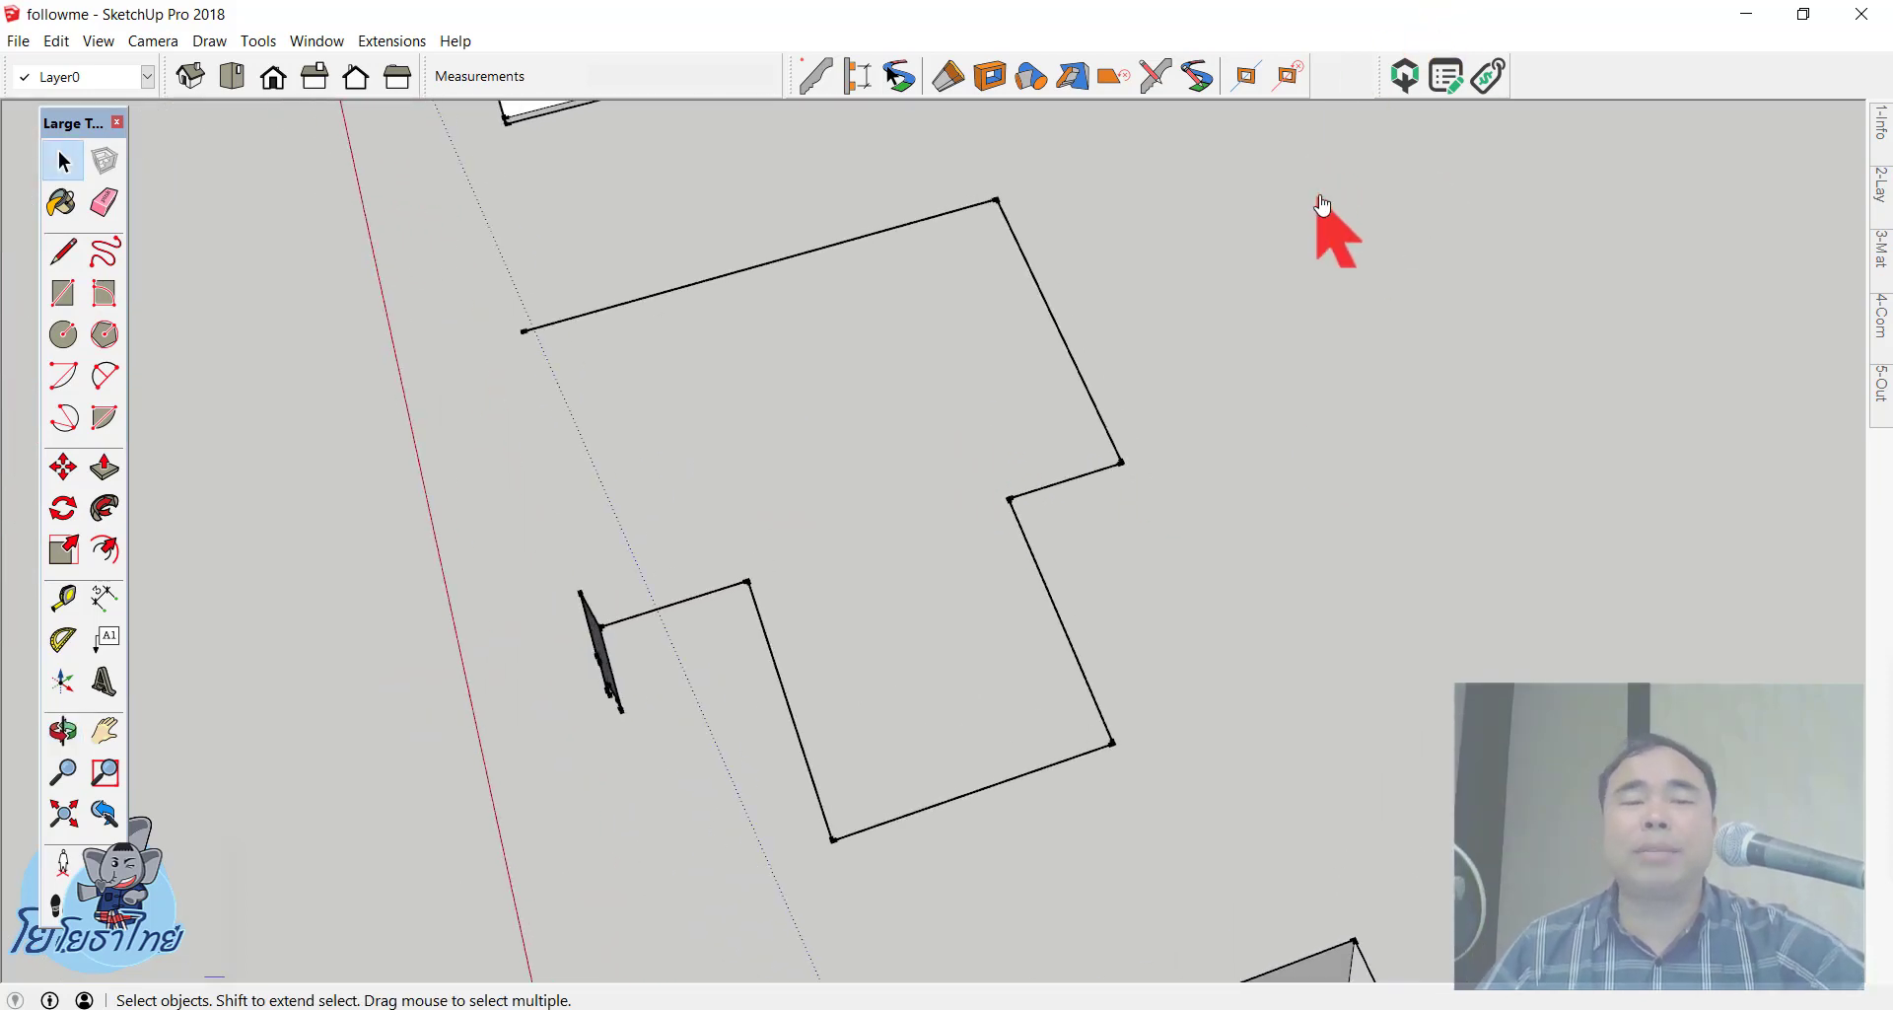
scroll(1323, 205, "up", 1)
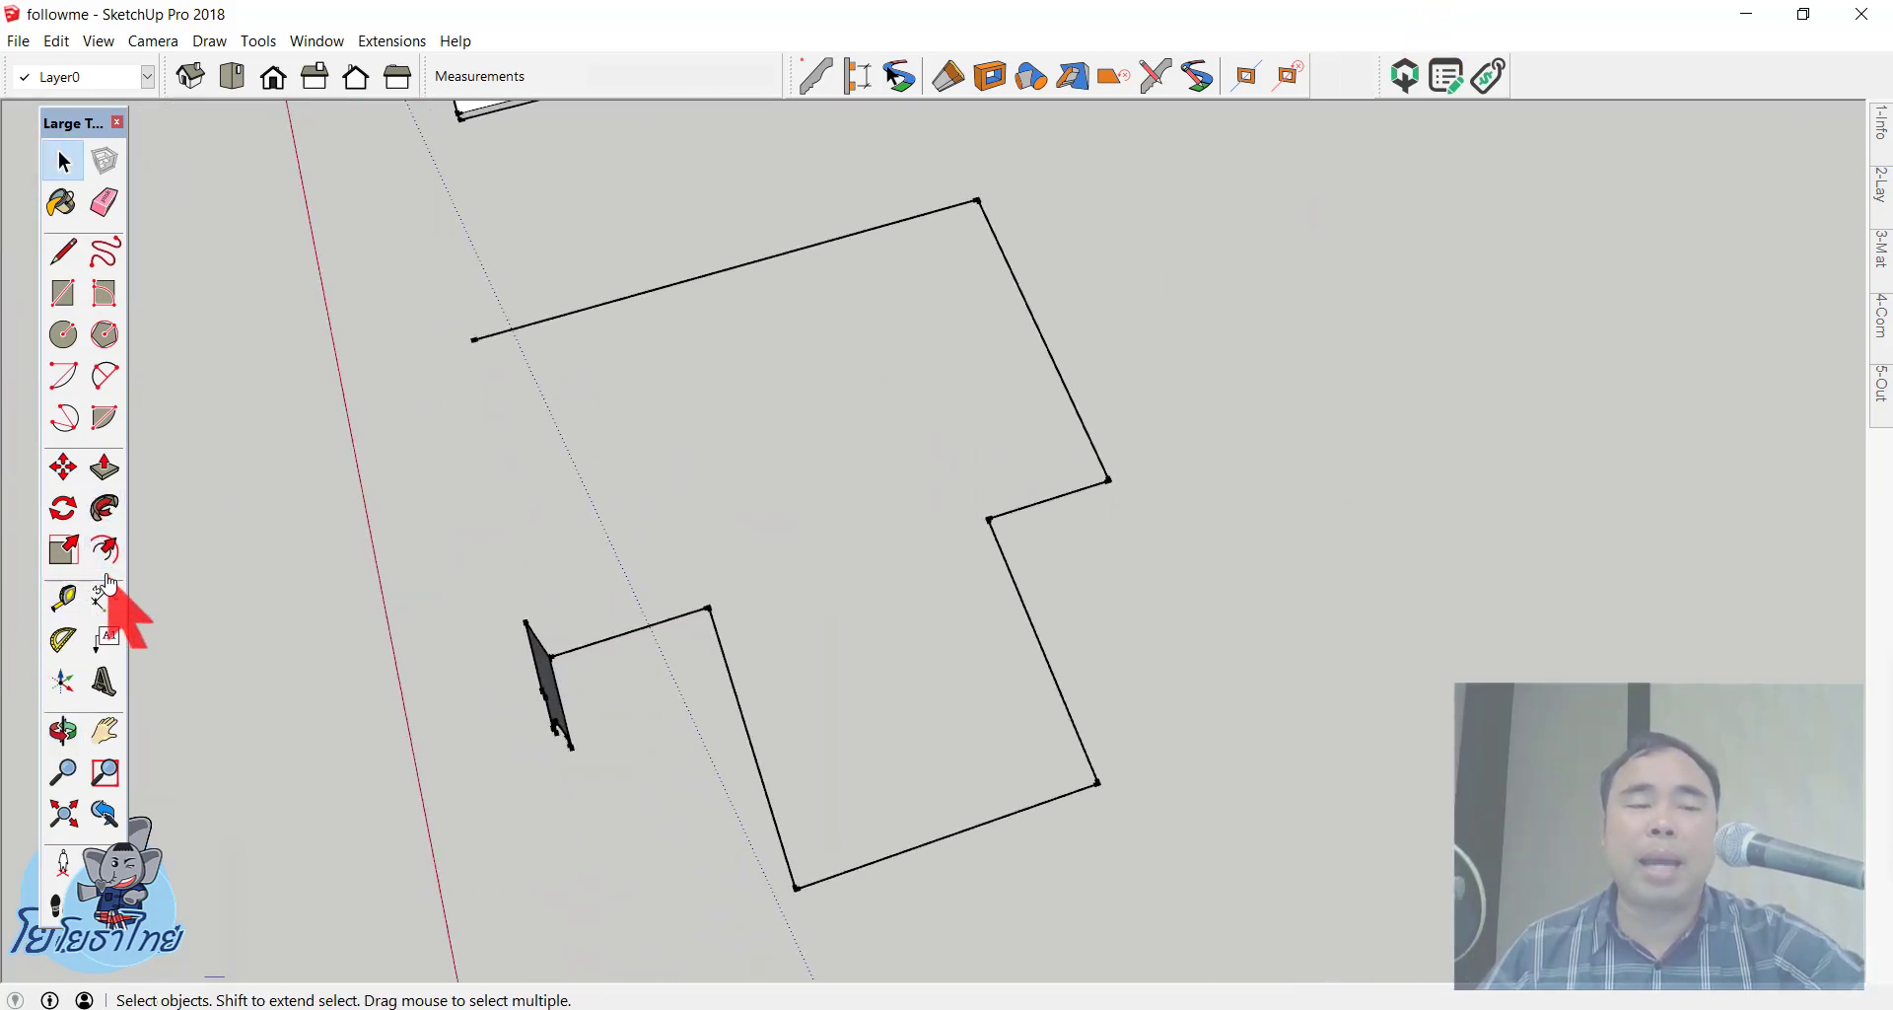
Step: Replace the path's straight far-end edge with a semicircular 2-Point Arc bend
left_click(106, 375)
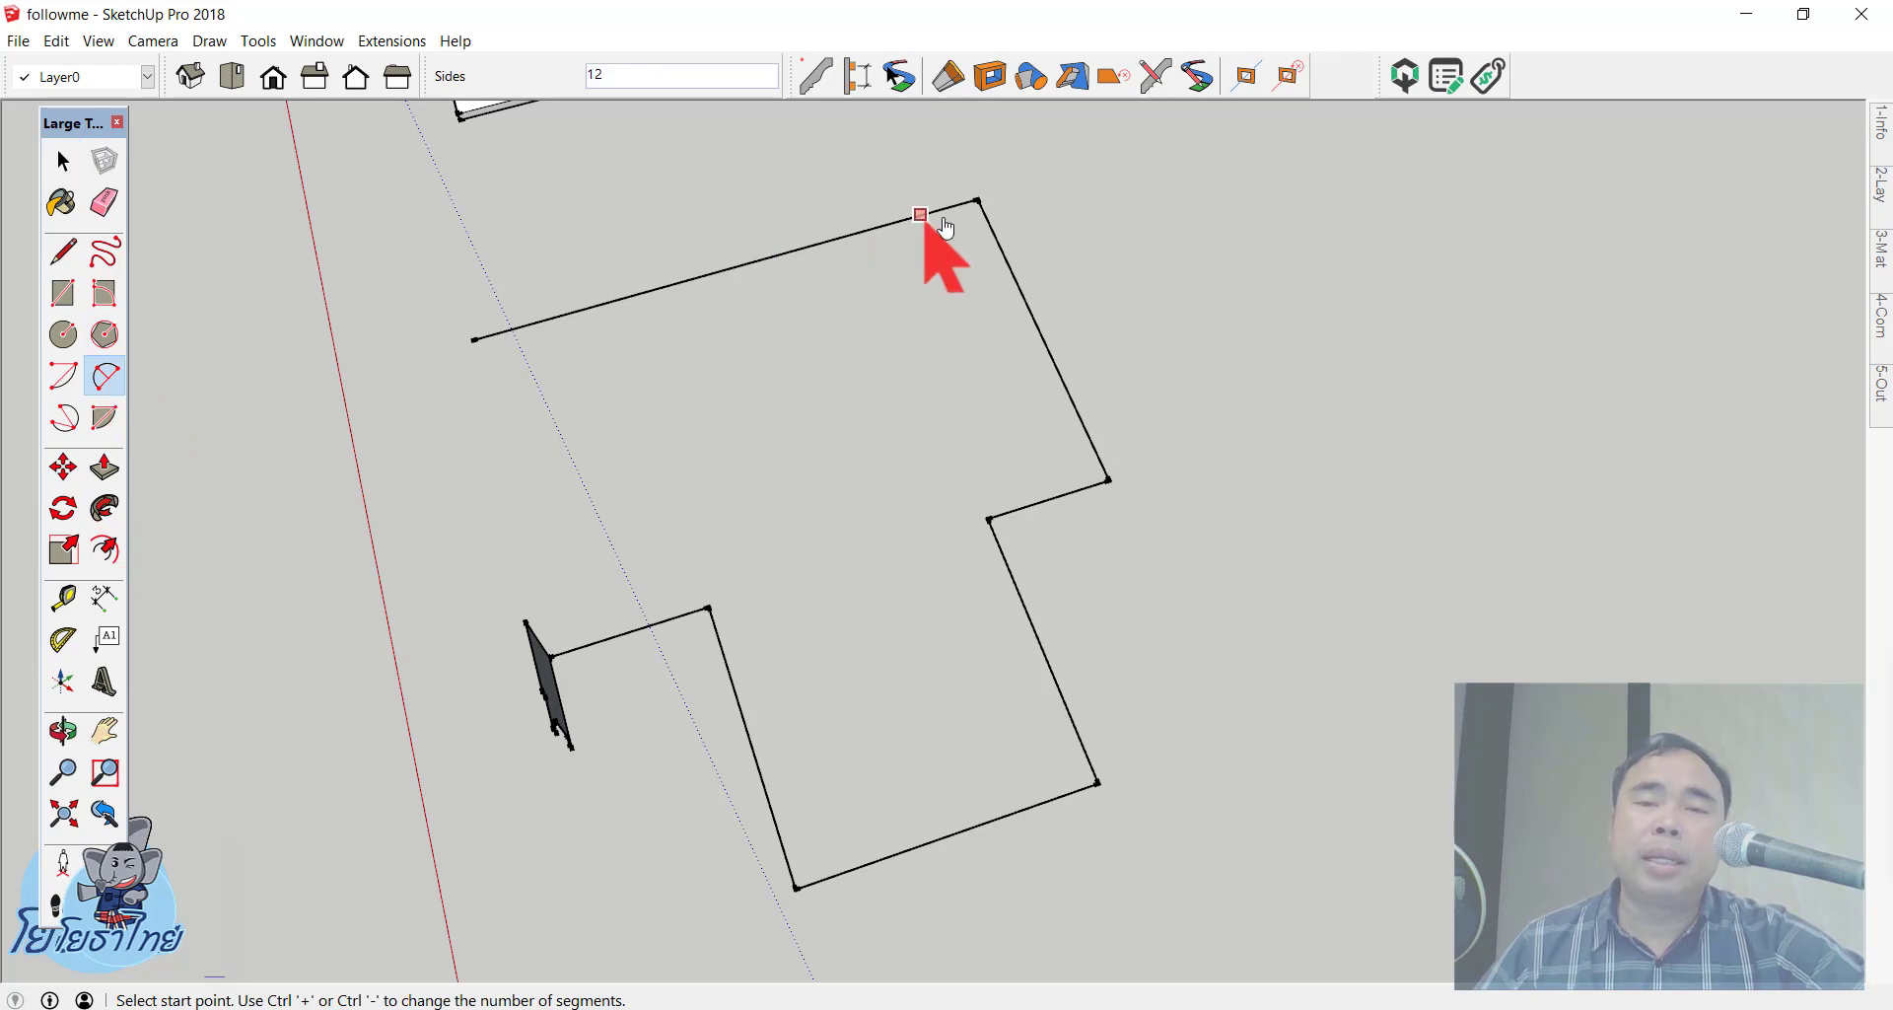
left_click(979, 200)
left_click(1111, 481)
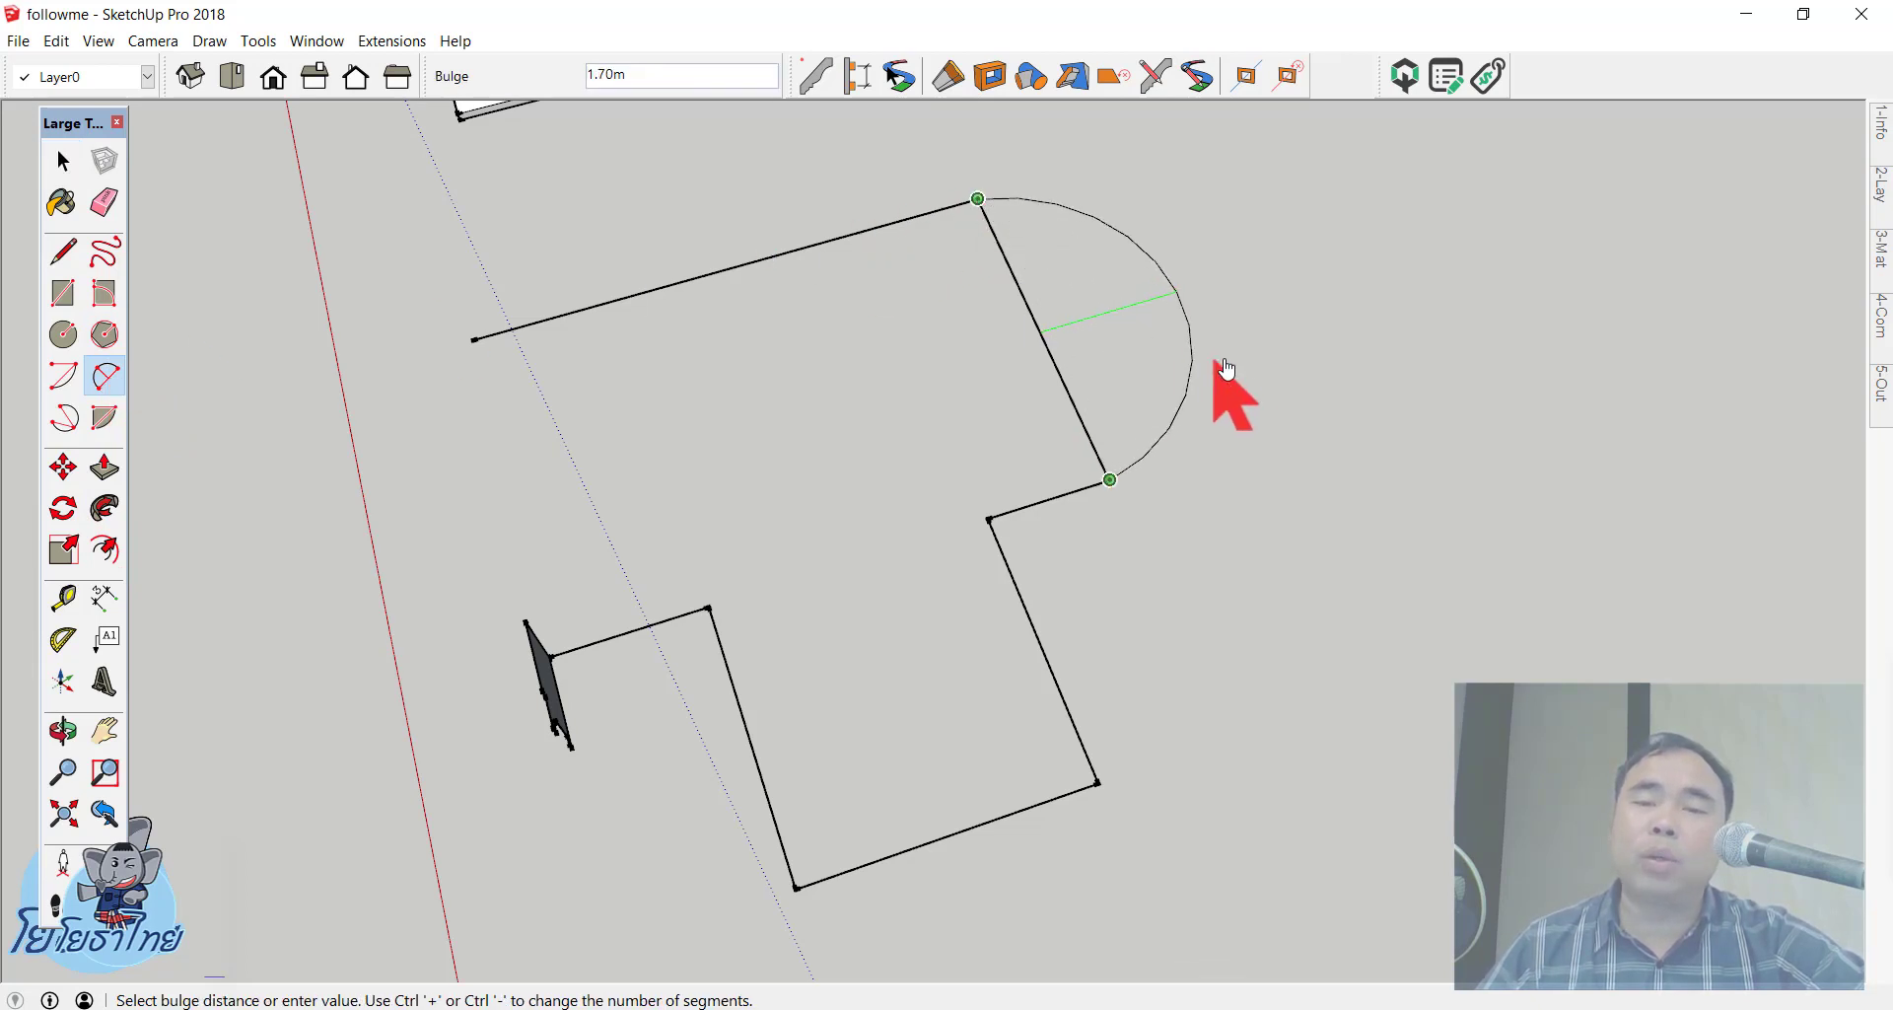
left_click(1226, 369)
key("e")
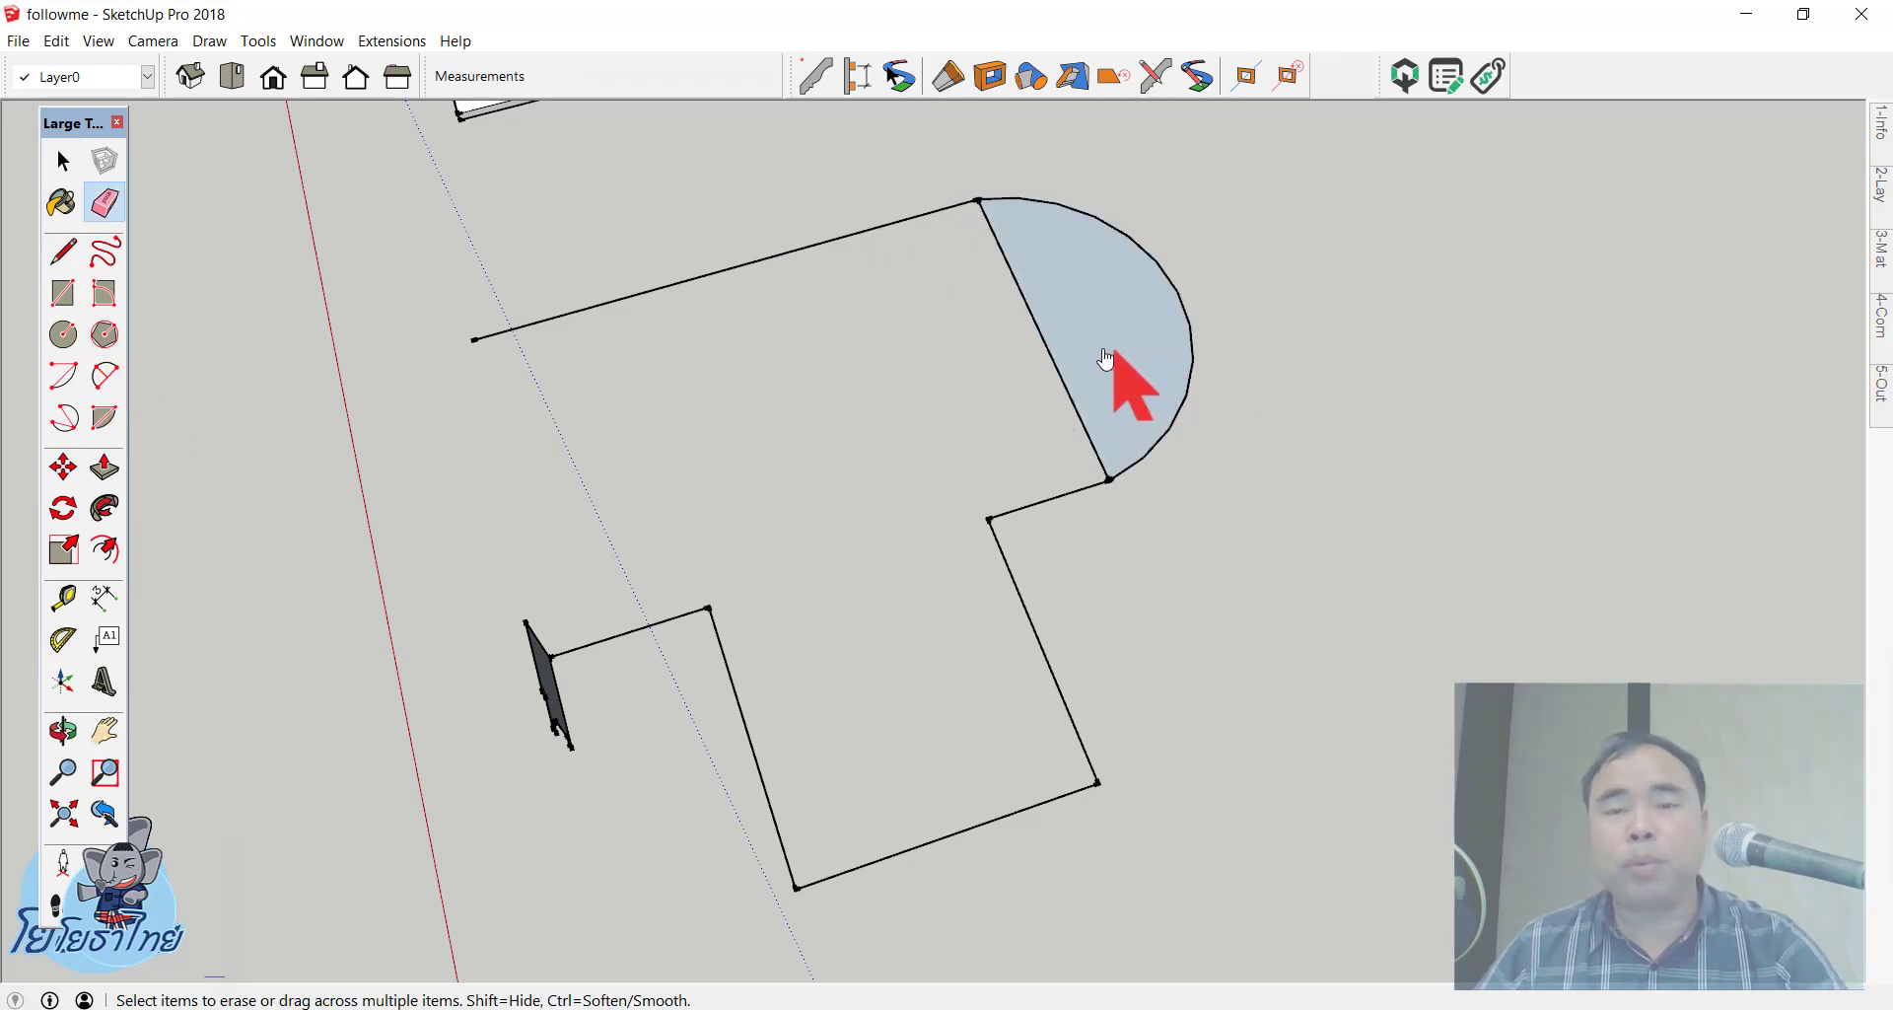
left_click_drag(1106, 361, 1016, 389)
Step: Select the rounded path's edges and orbit to view the path and profile
key("space")
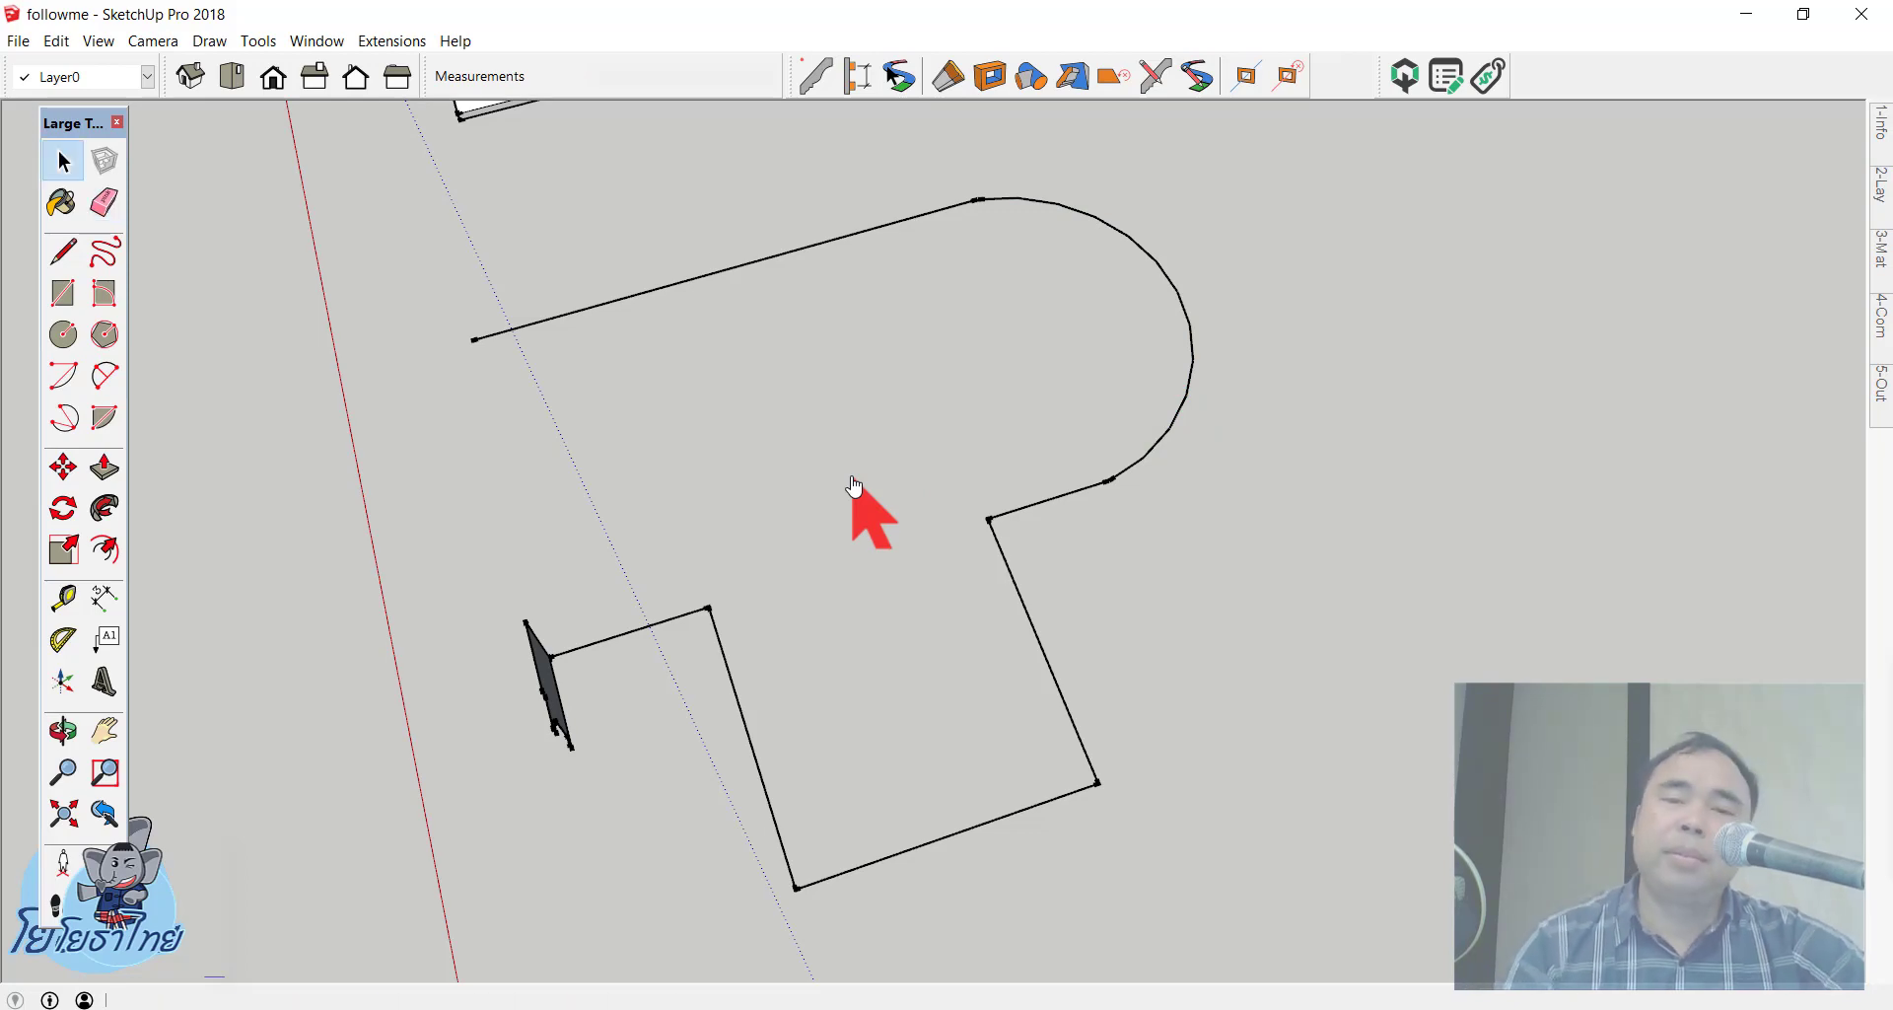
left_click_drag(1288, 161, 715, 848)
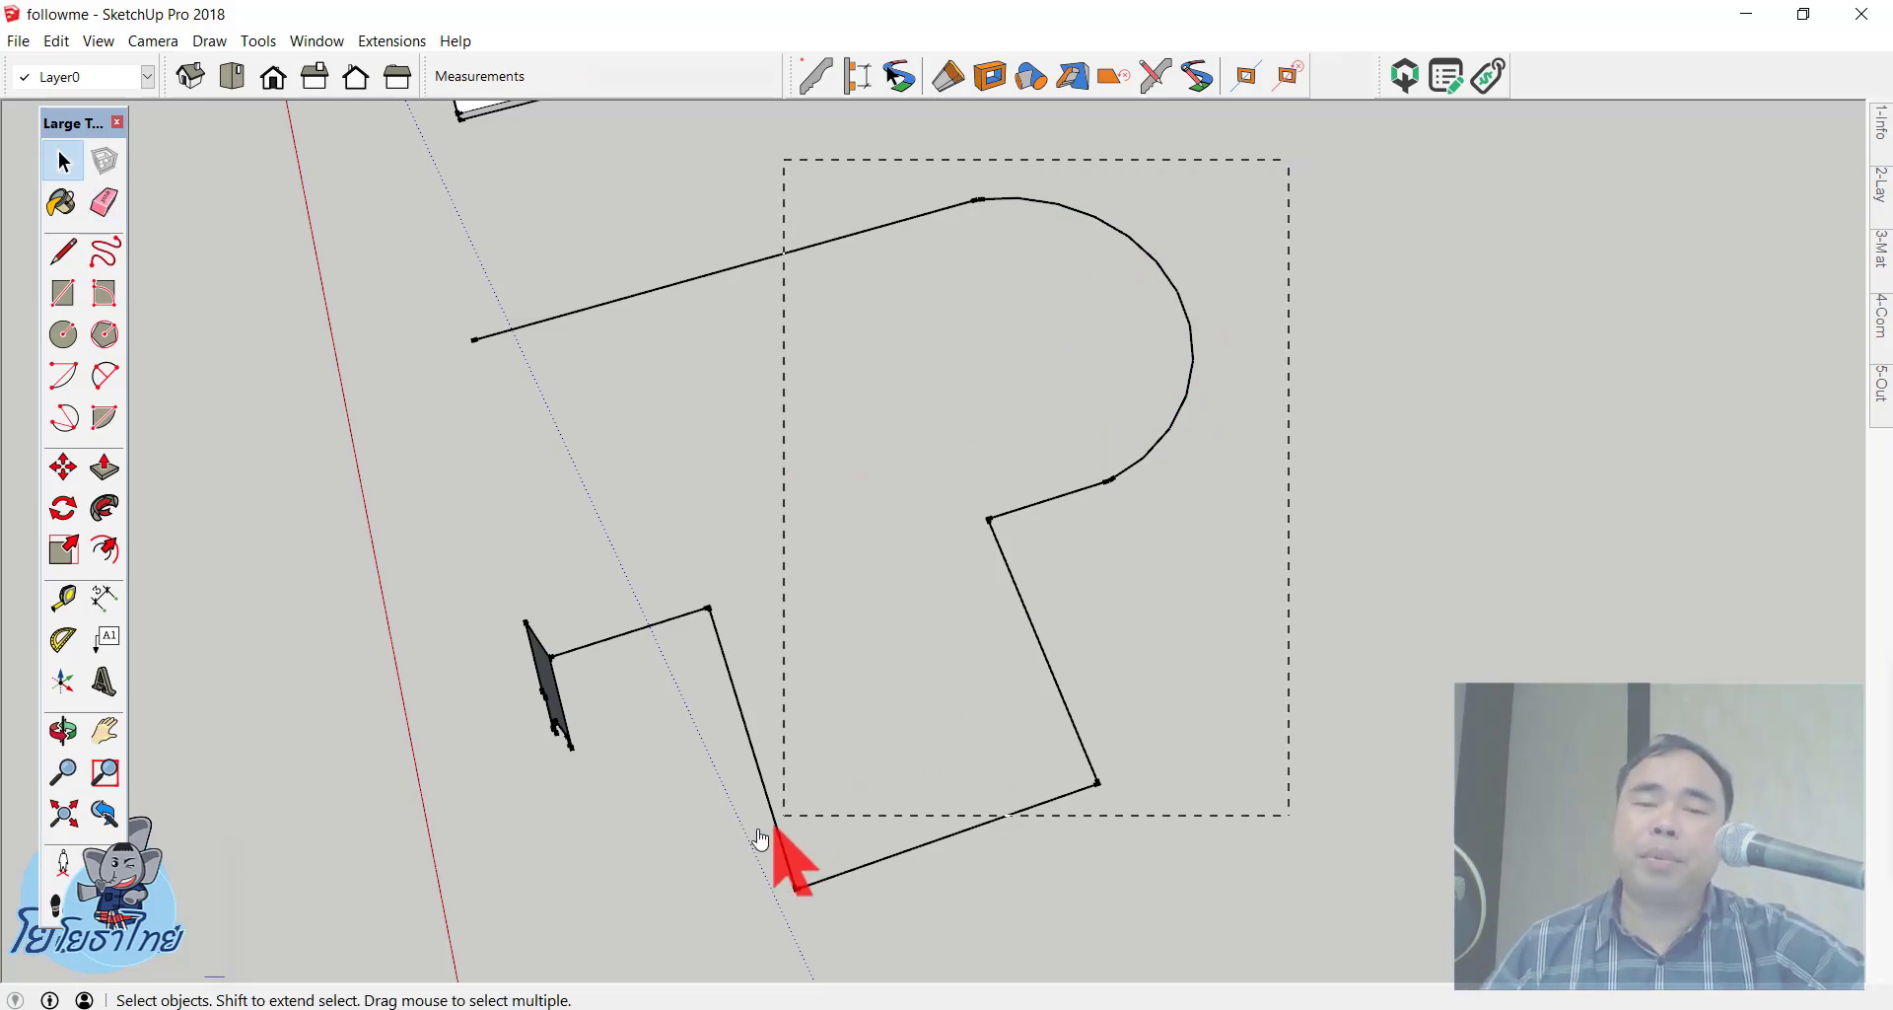
middle_click_drag(715, 850, 702, 664)
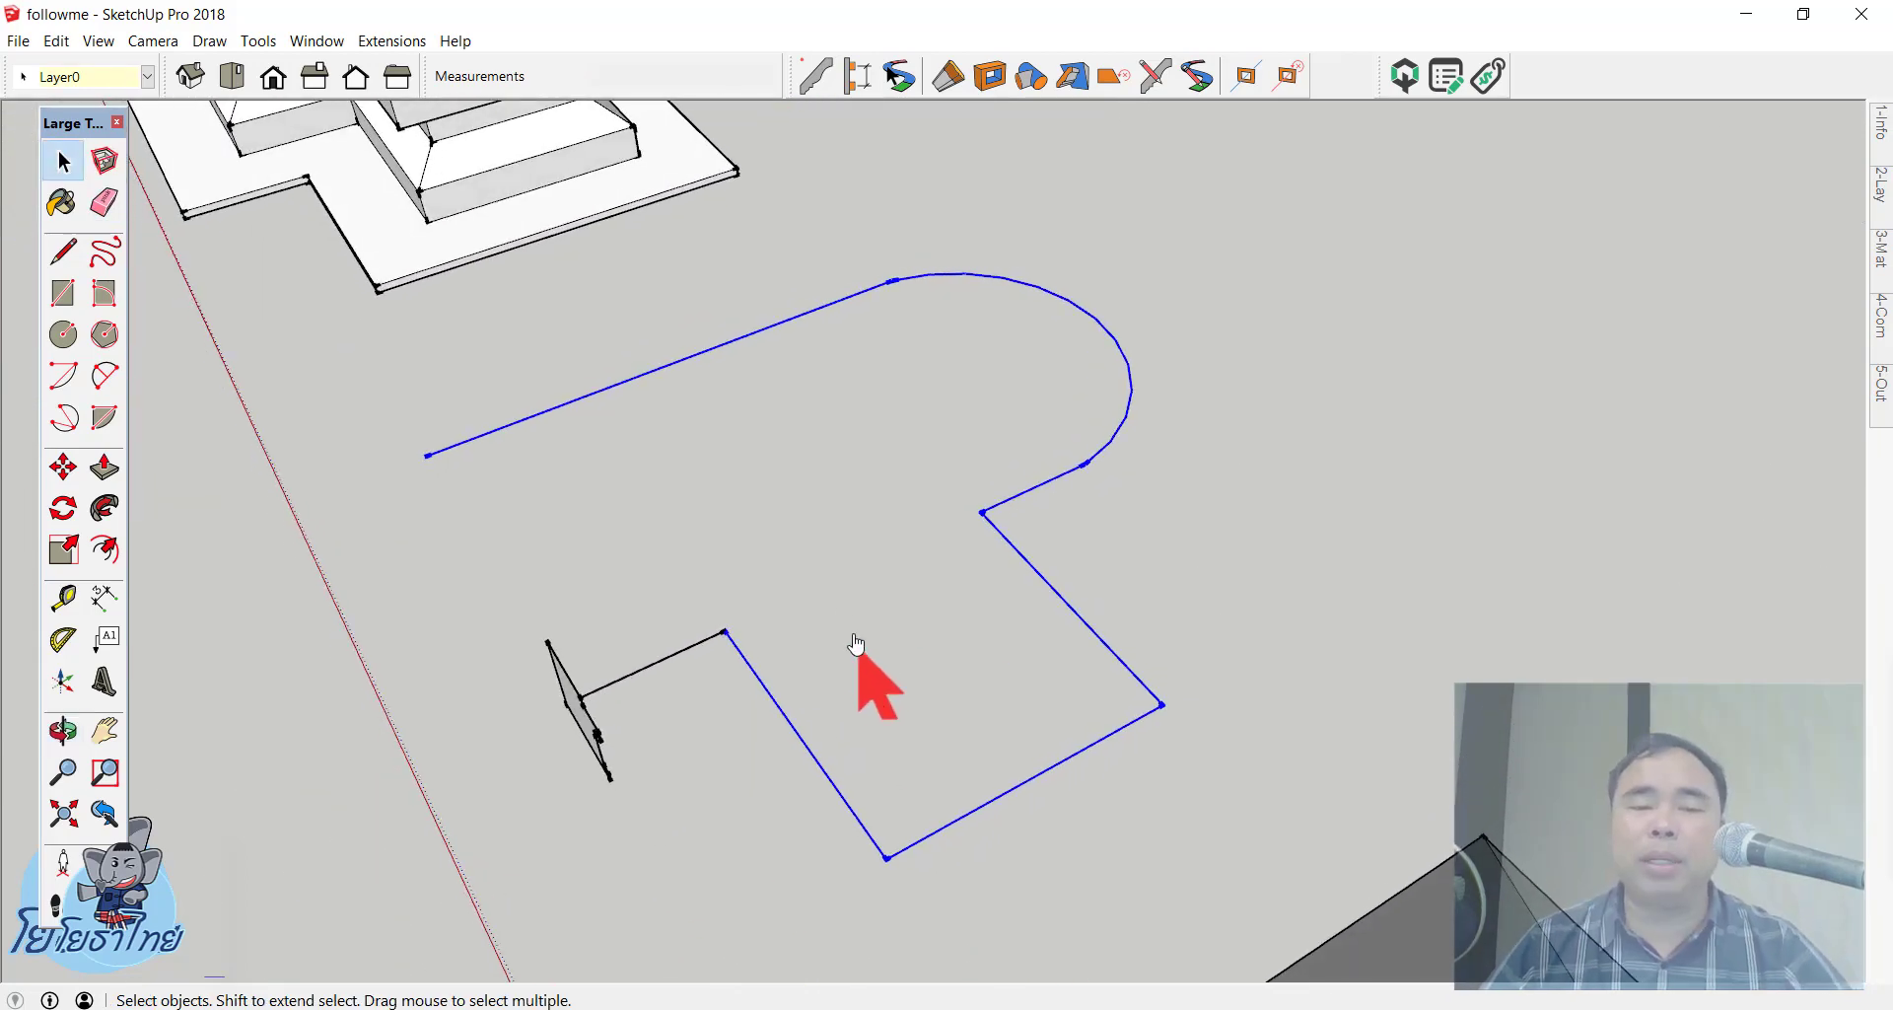
middle_click_drag(654, 802, 1120, 579)
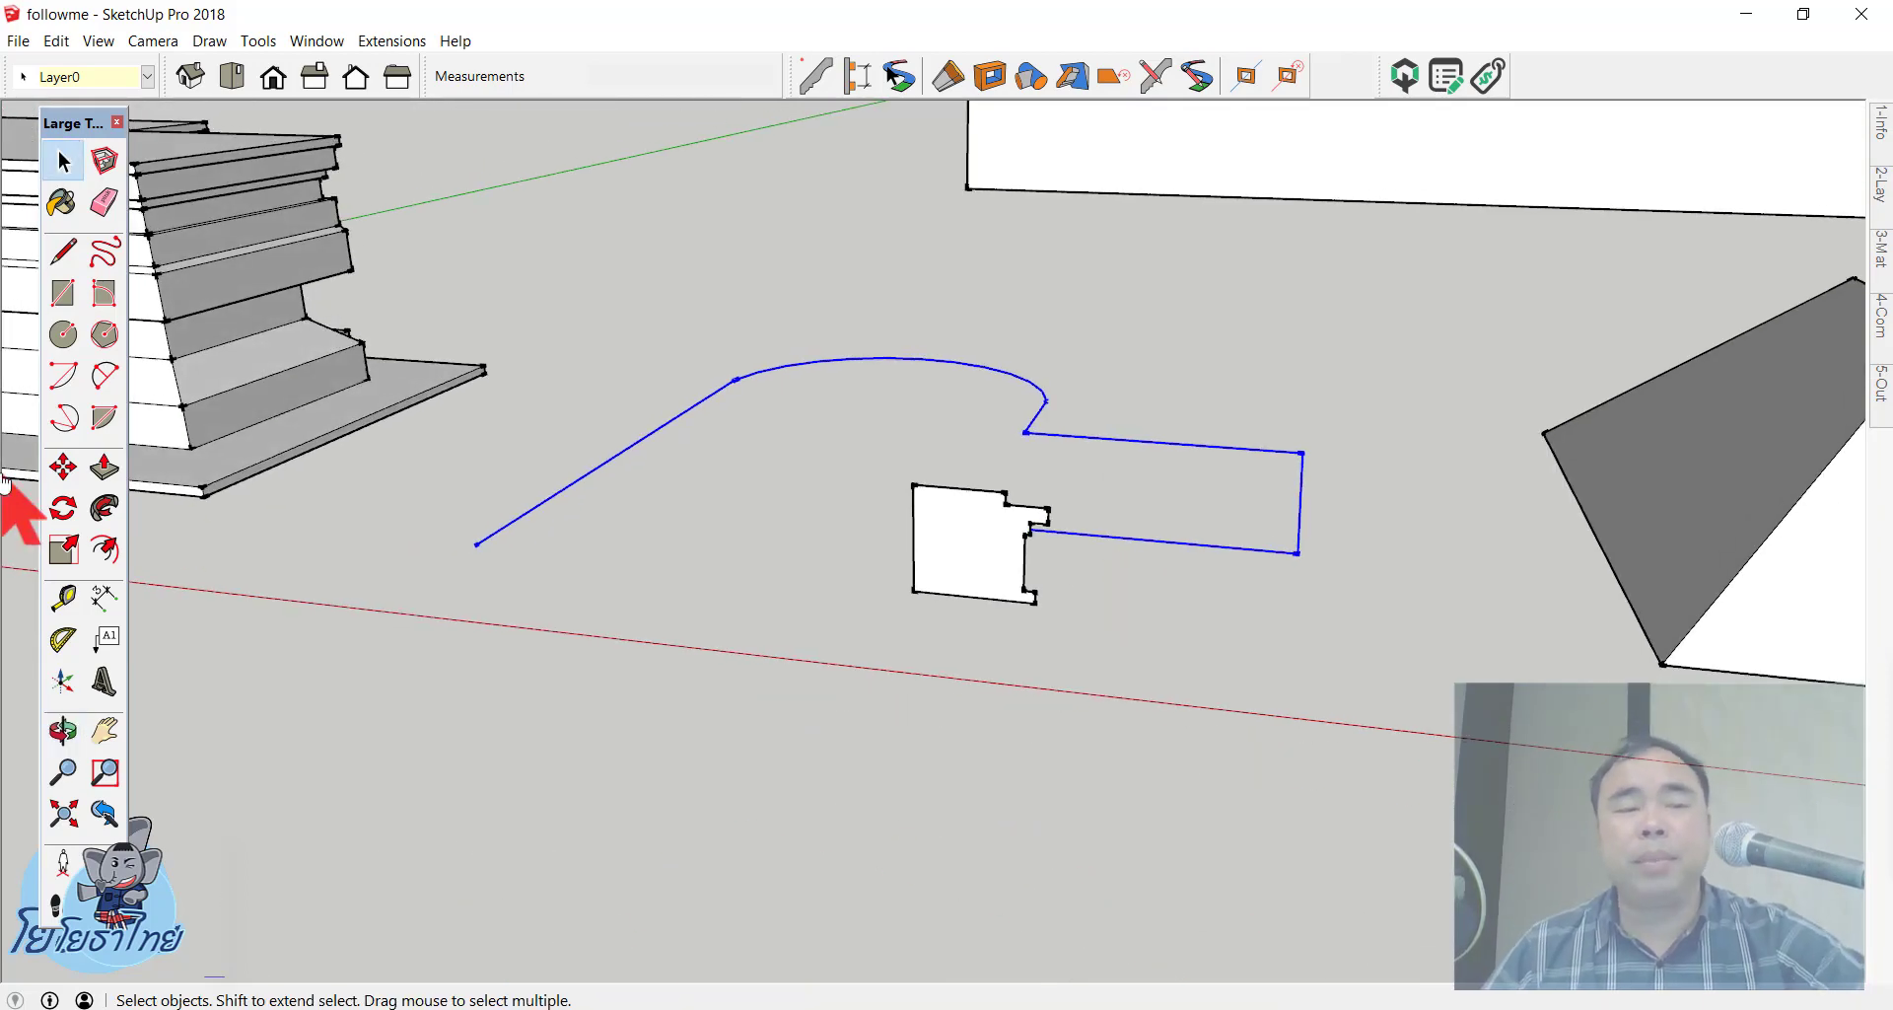
Step: Follow Me the notched profile along the curved path, then orbit to inspect the layered molding
left_click(105, 508)
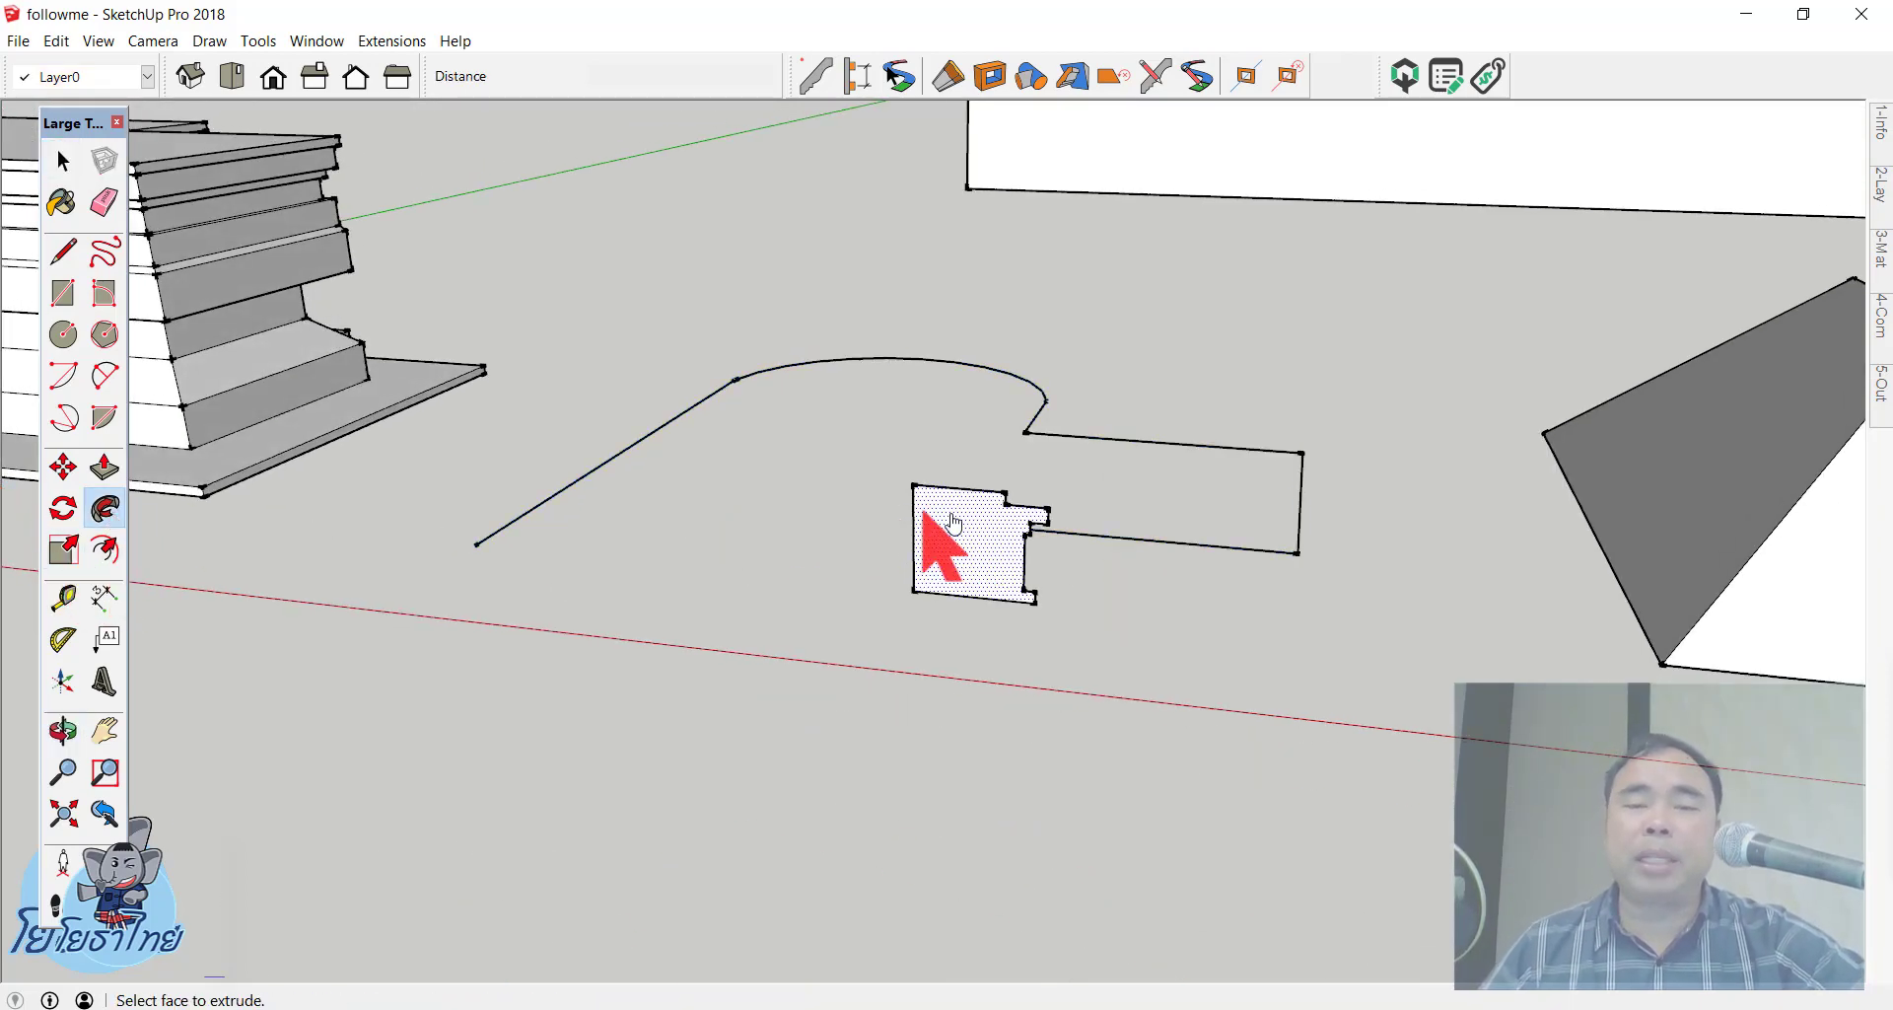
left_click(966, 559)
mouse_move(966, 559)
middle_mouse_down()
mouse_move(634, 825)
mouse_move(1078, 625)
mouse_move(585, 569)
mouse_move(429, 522)
middle_mouse_up()
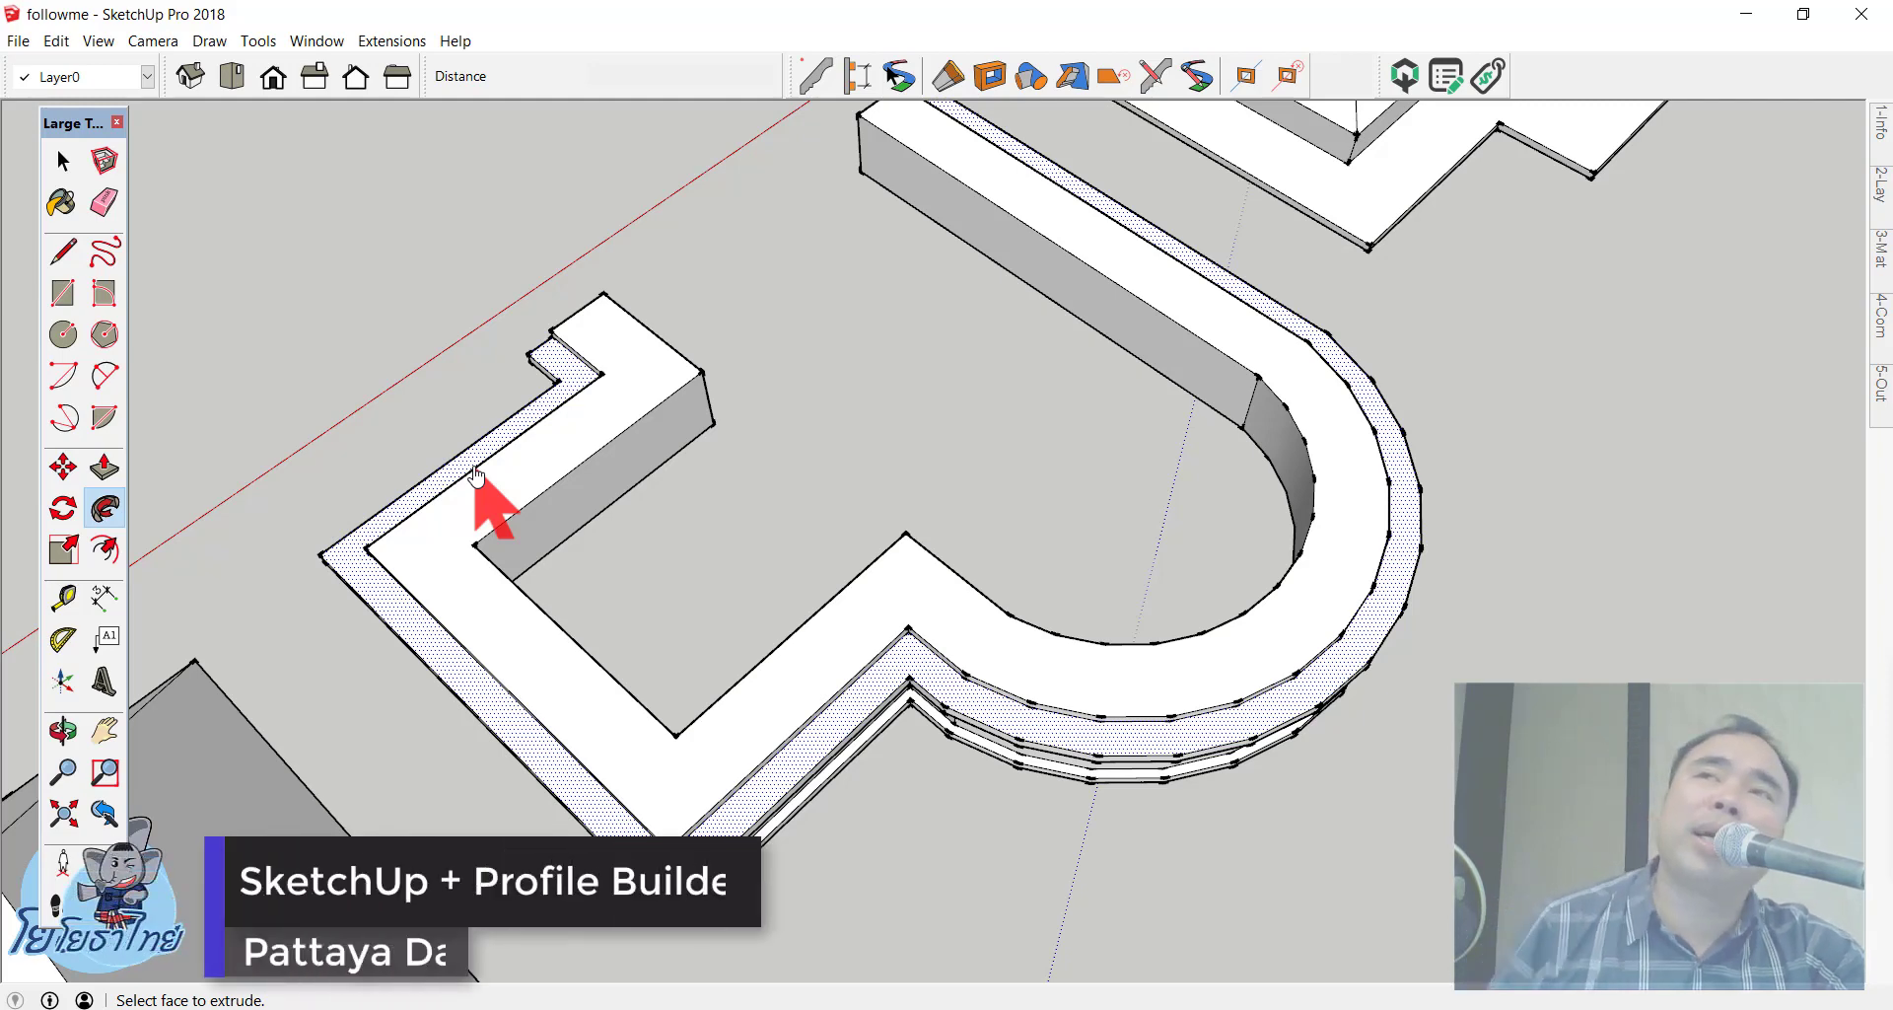
mouse_move(549, 304)
middle_mouse_down()
mouse_move(760, 388)
mouse_move(1203, 311)
middle_mouse_up()
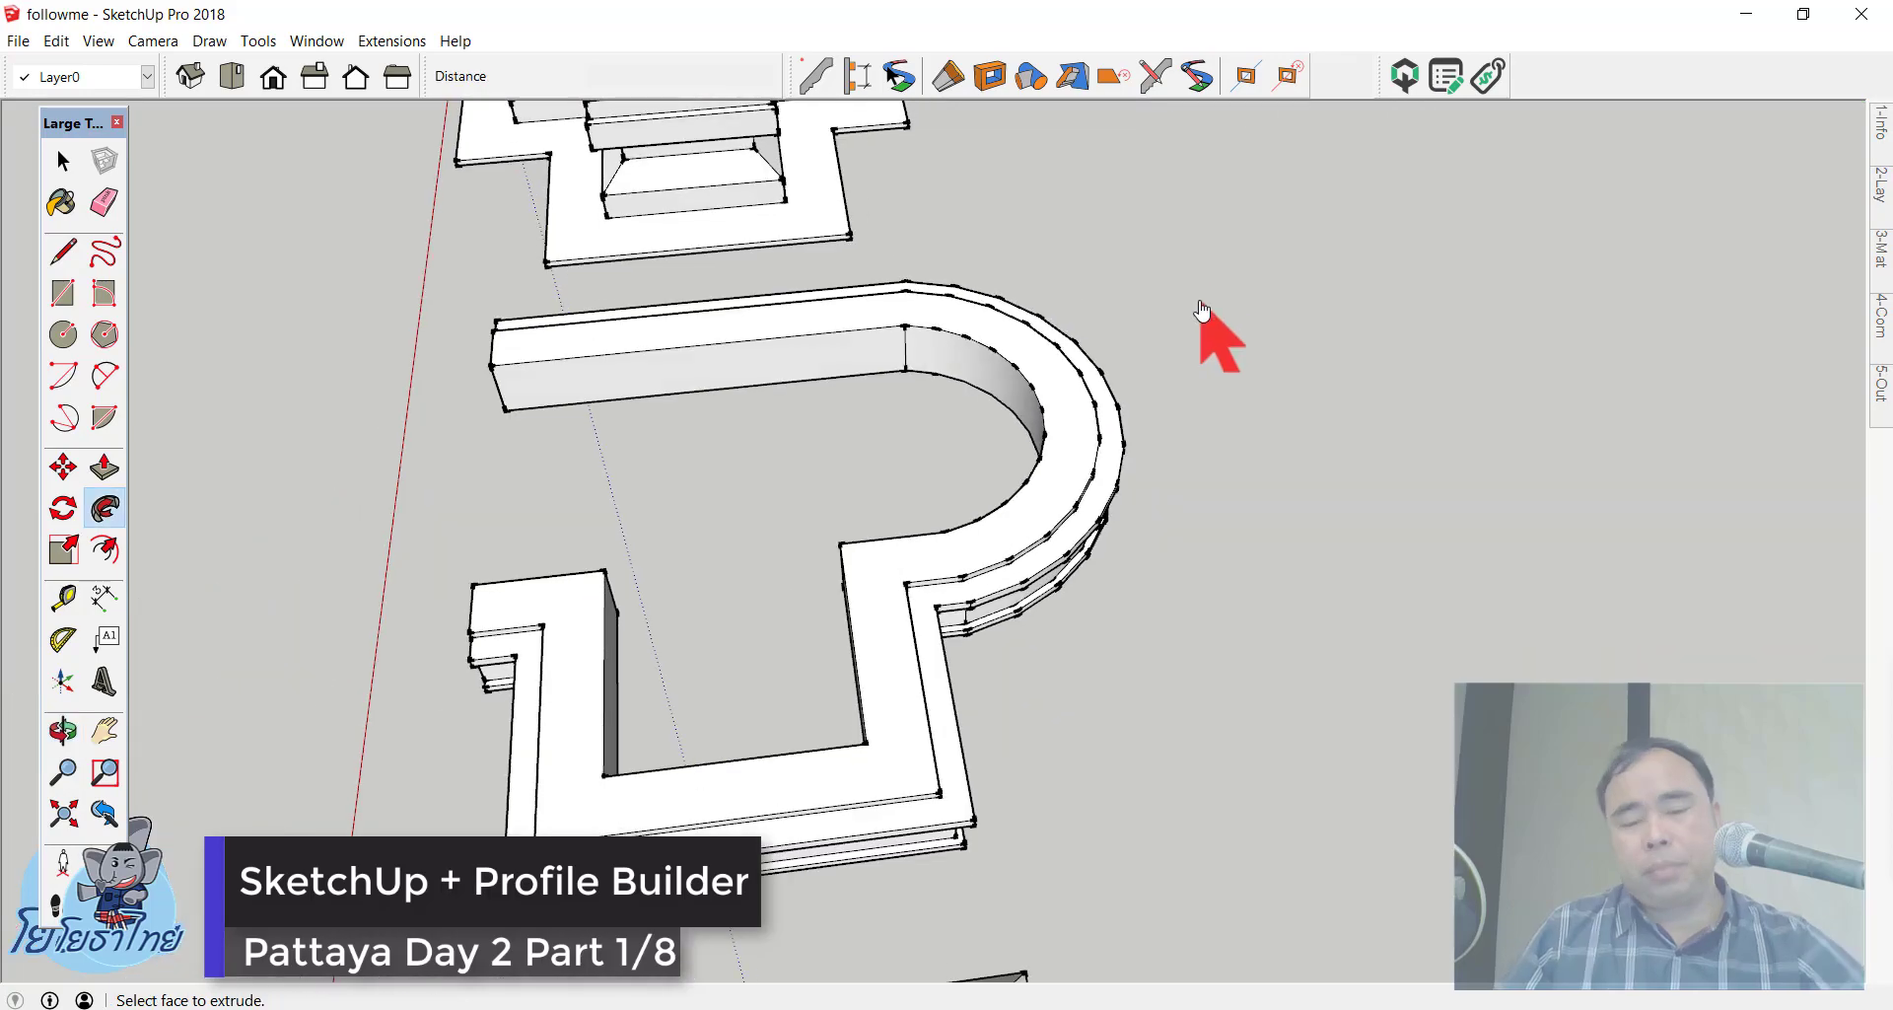
key("space")
middle_click_drag(963, 540, 1394, 274)
scroll(1213, 329, "down", 3)
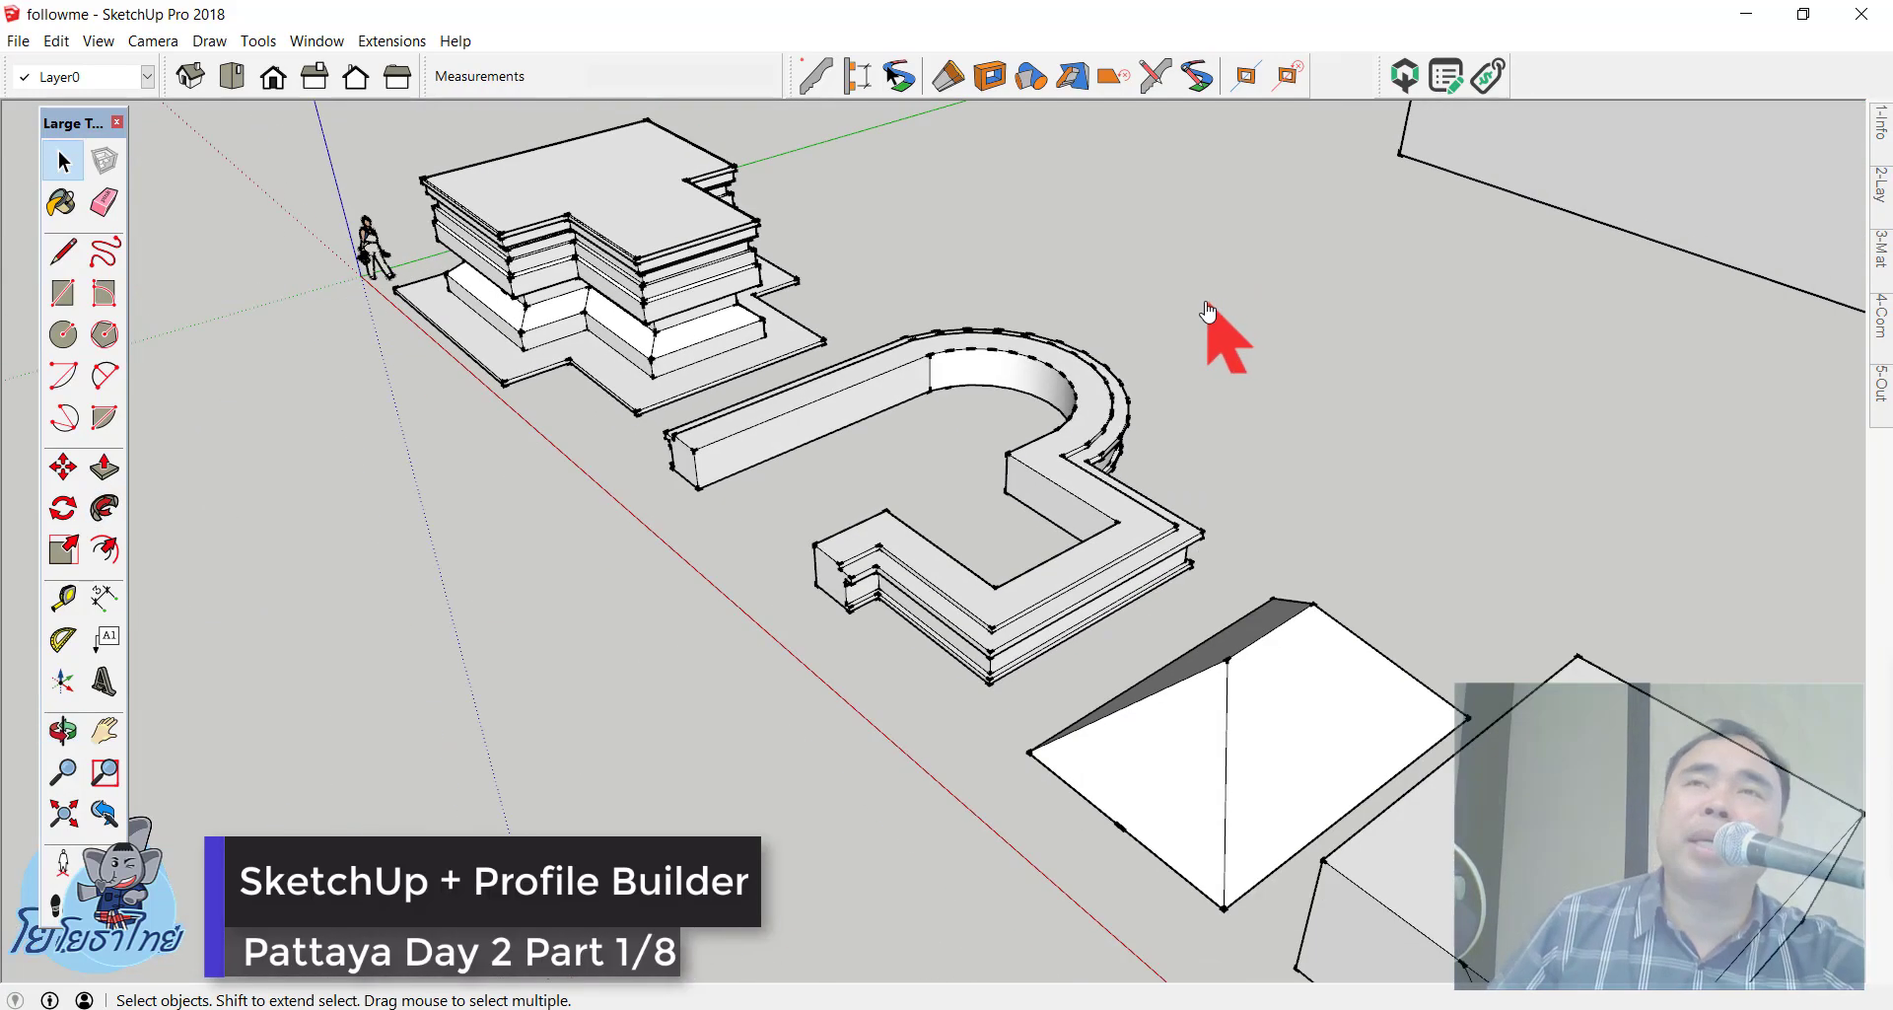
middle_click_drag(1212, 330, 1287, 523)
scroll(1065, 499, "up", 1)
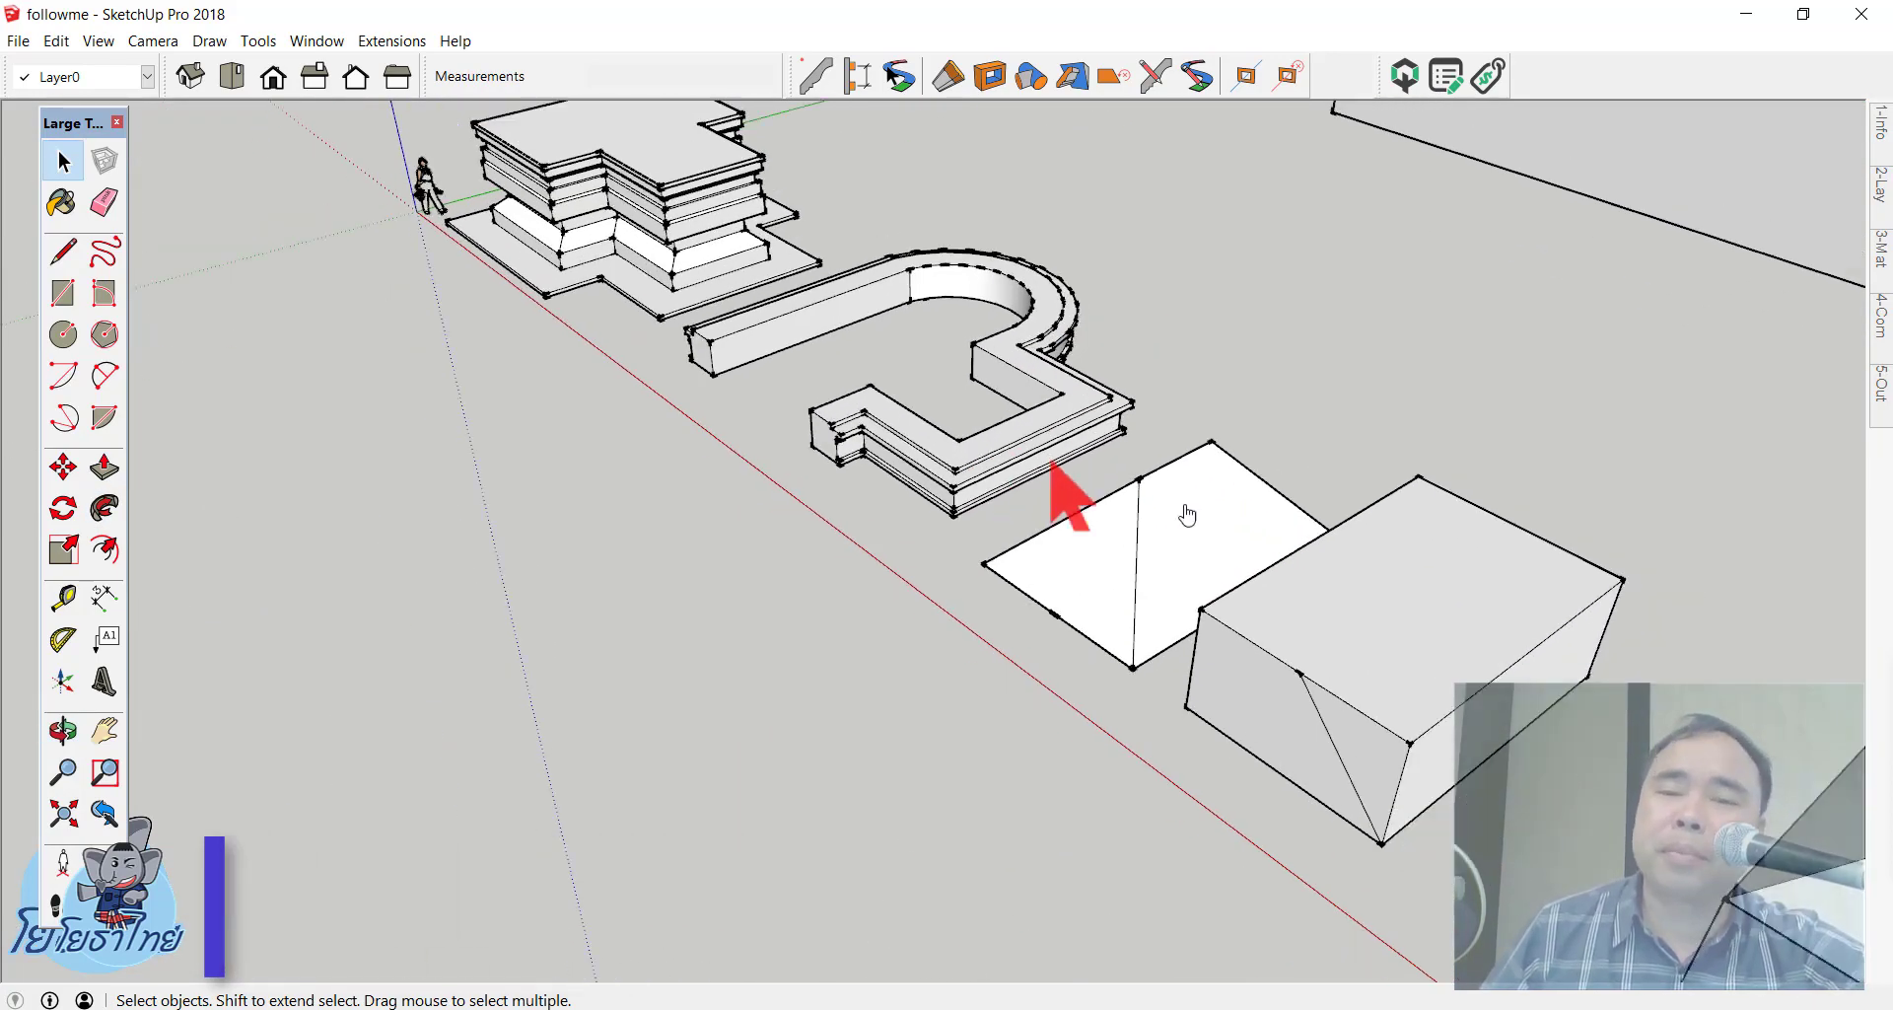
scroll(1489, 623, "up", 2)
middle_click_drag(1489, 623, 1213, 725)
scroll(582, 271, "down", 3)
scroll(1119, 606, "up", 3)
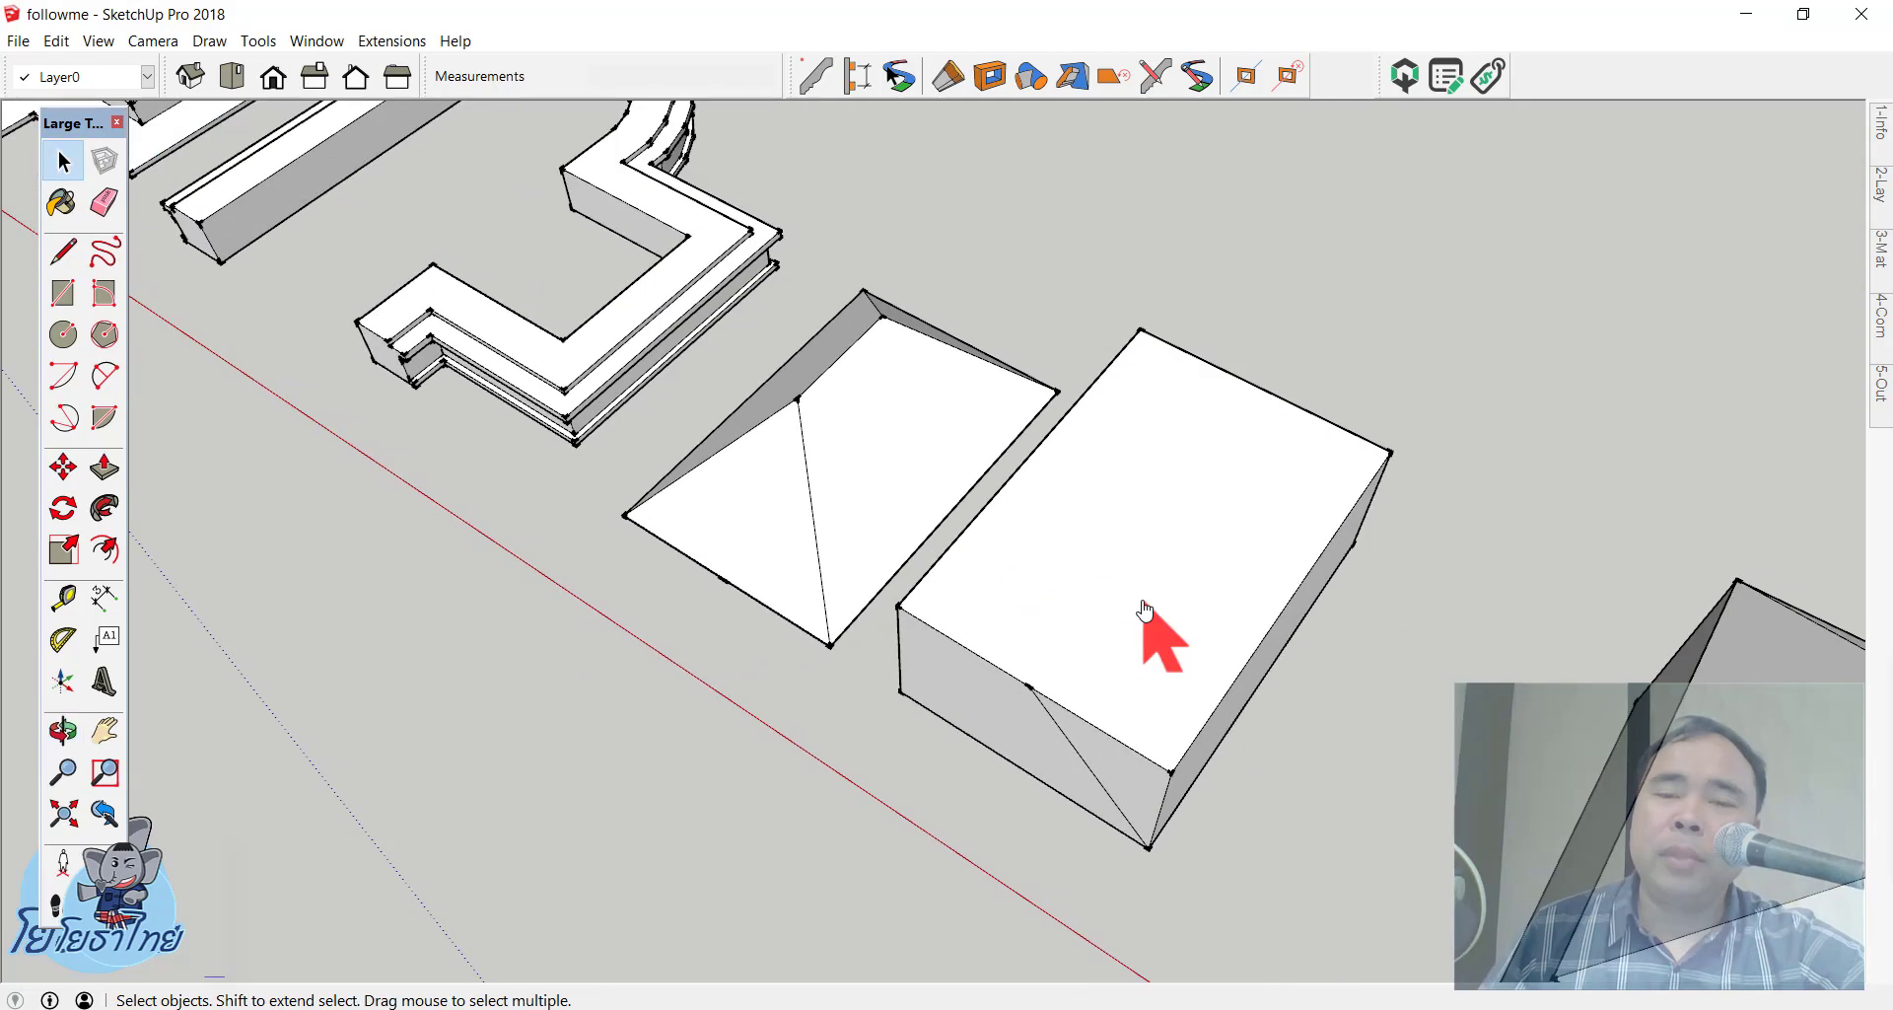
mouse_move(1119, 606)
middle_mouse_down()
mouse_move(991, 619)
mouse_move(1101, 590)
middle_mouse_up()
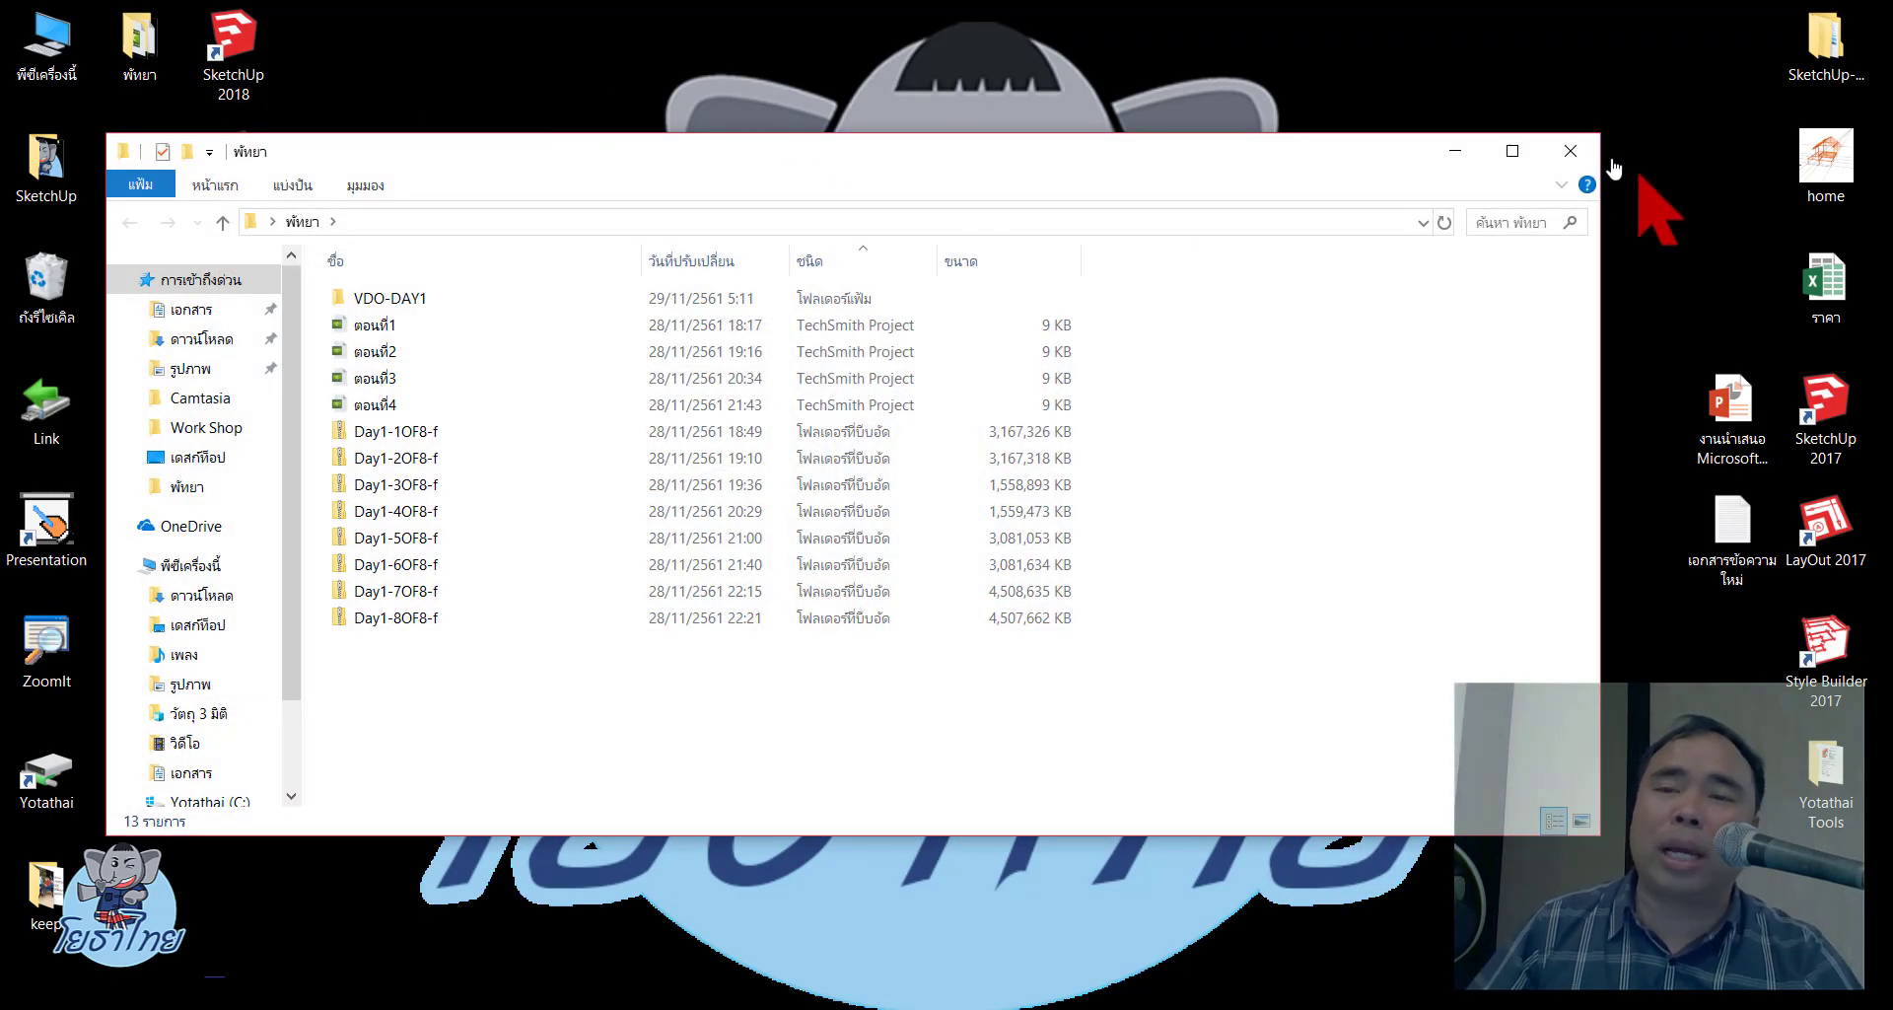
Step: Close the พัทยา window, browse the SketchUp > Extension plugin files, then close that window
left_click(1570, 151)
double_click(49, 185)
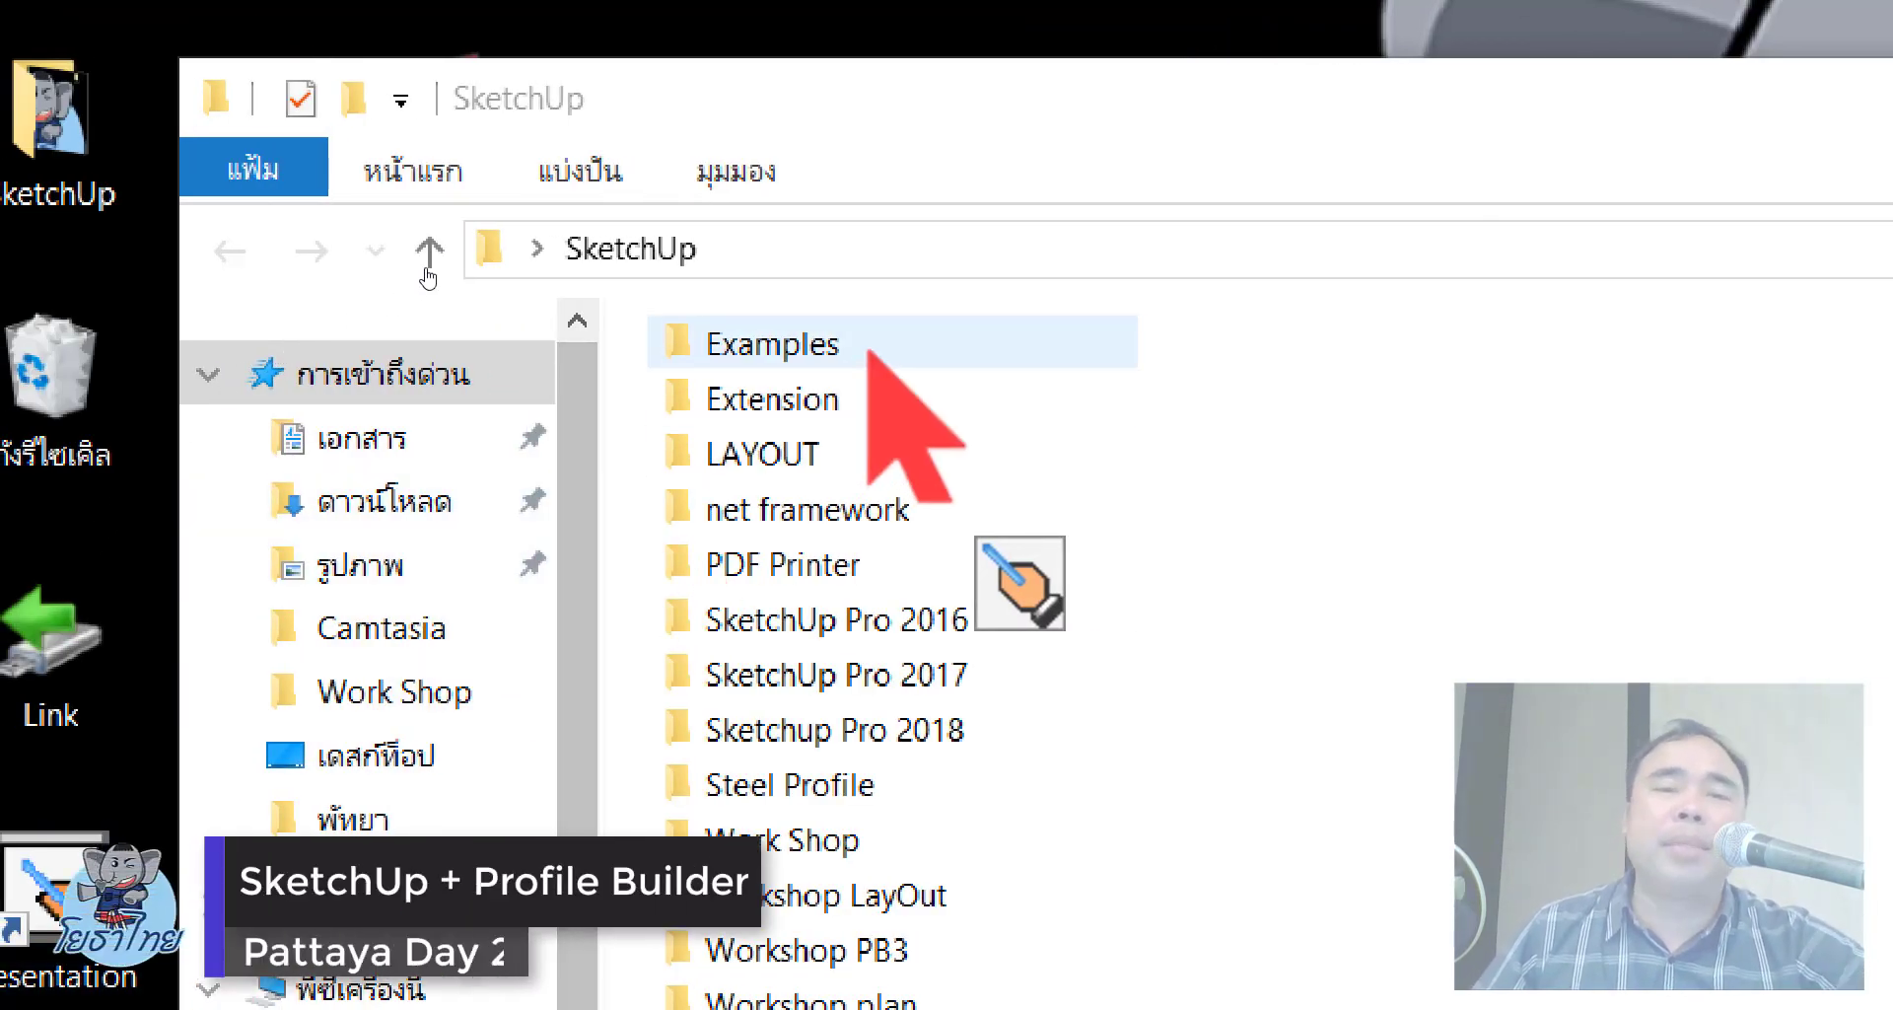
double_click(778, 398)
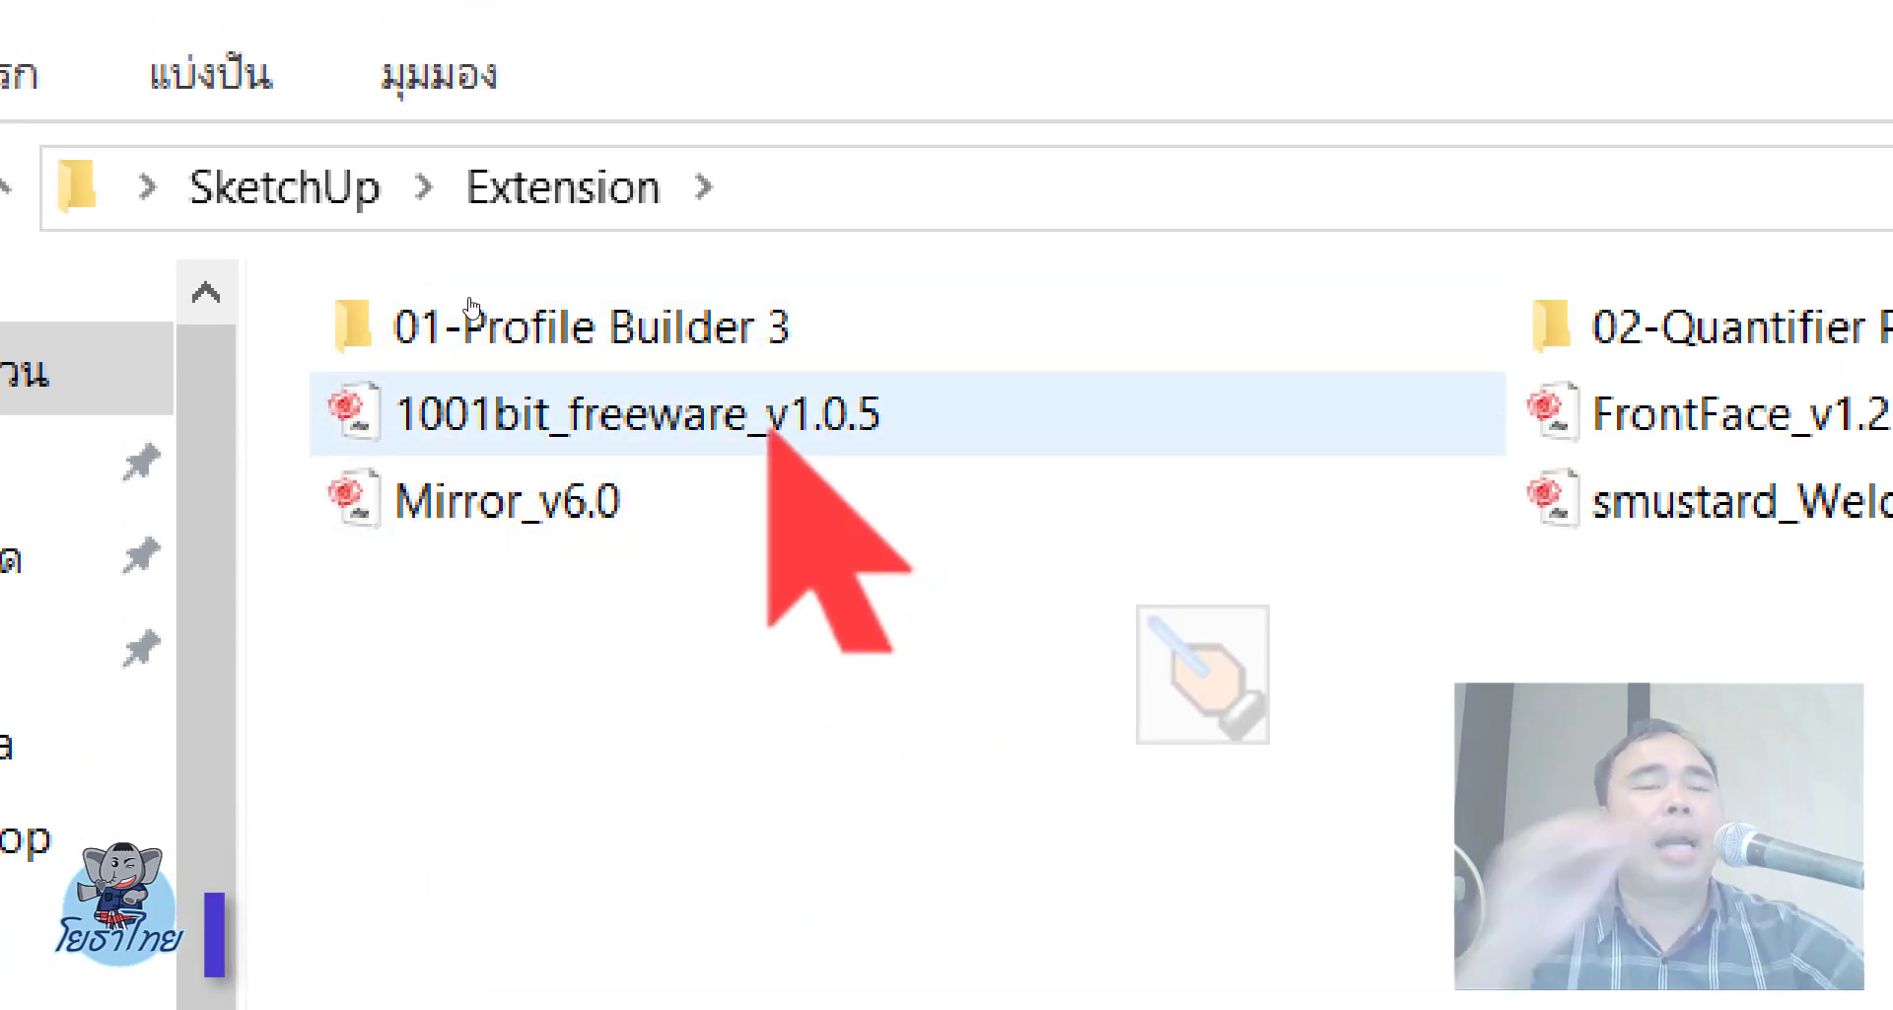
mouse_move(424, 292)
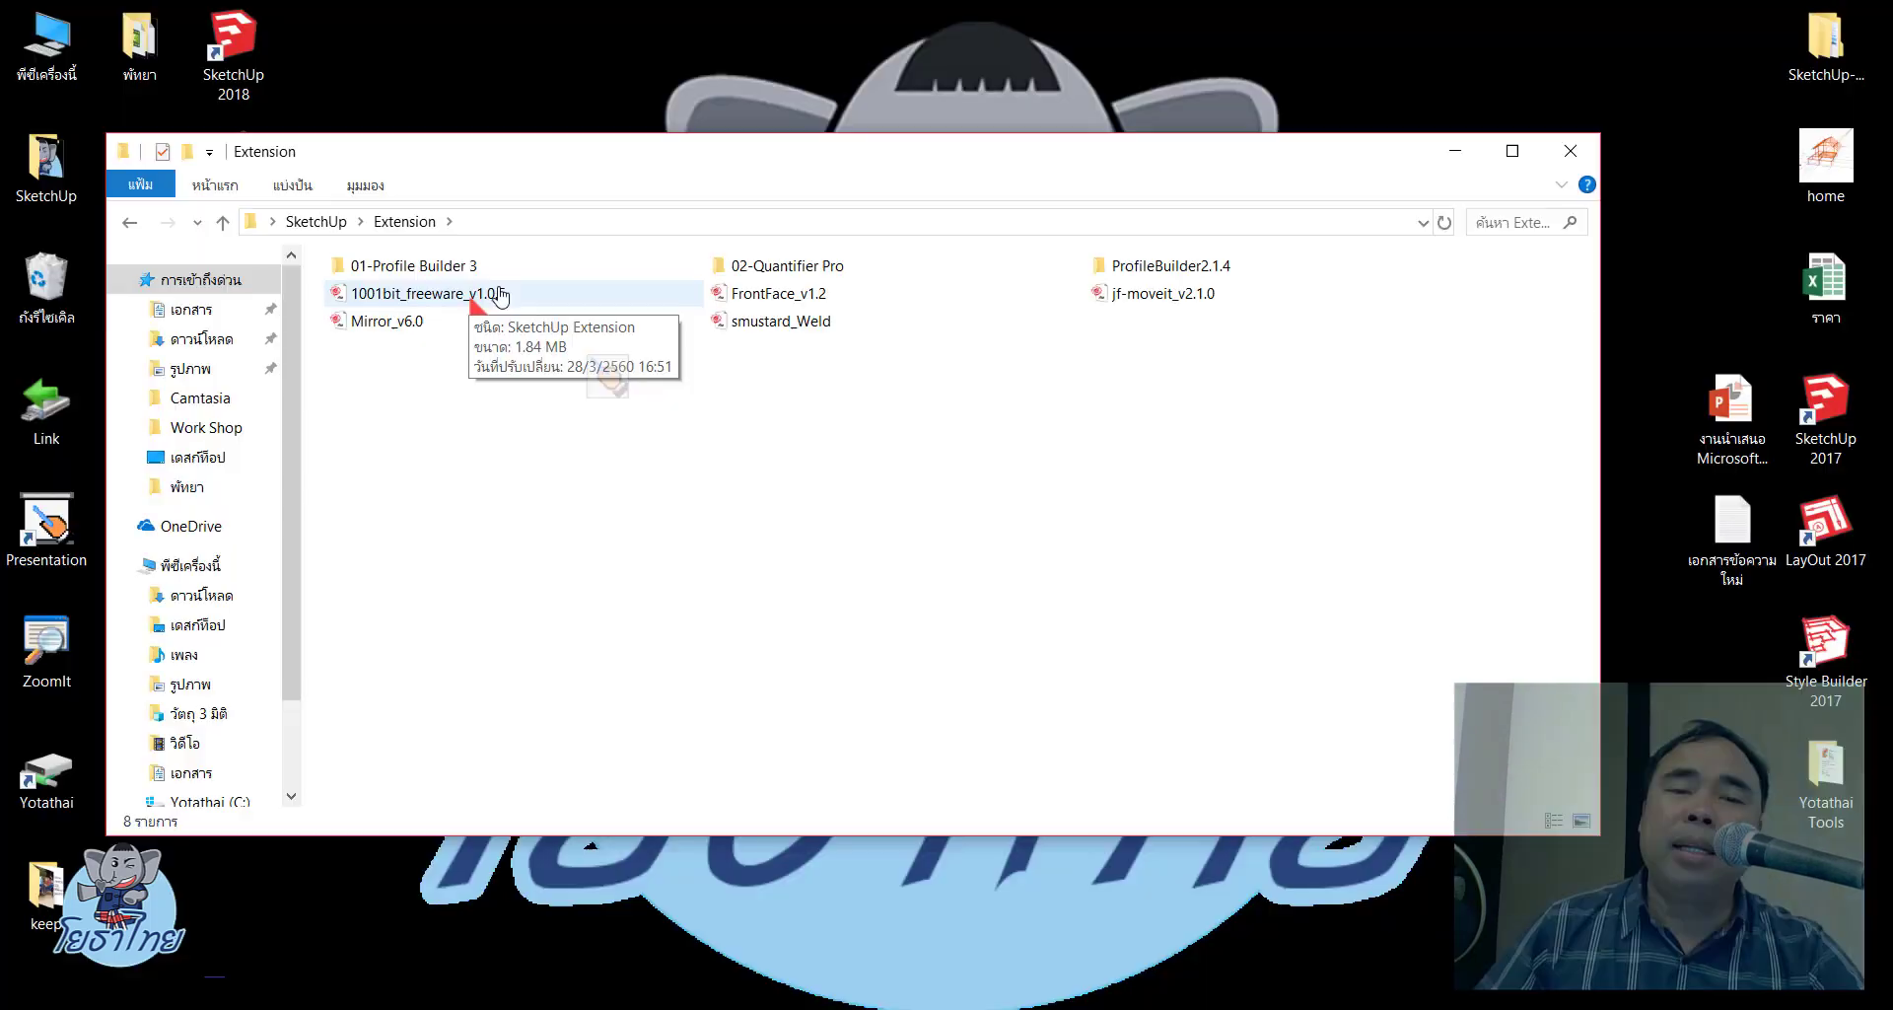
left_click(1570, 151)
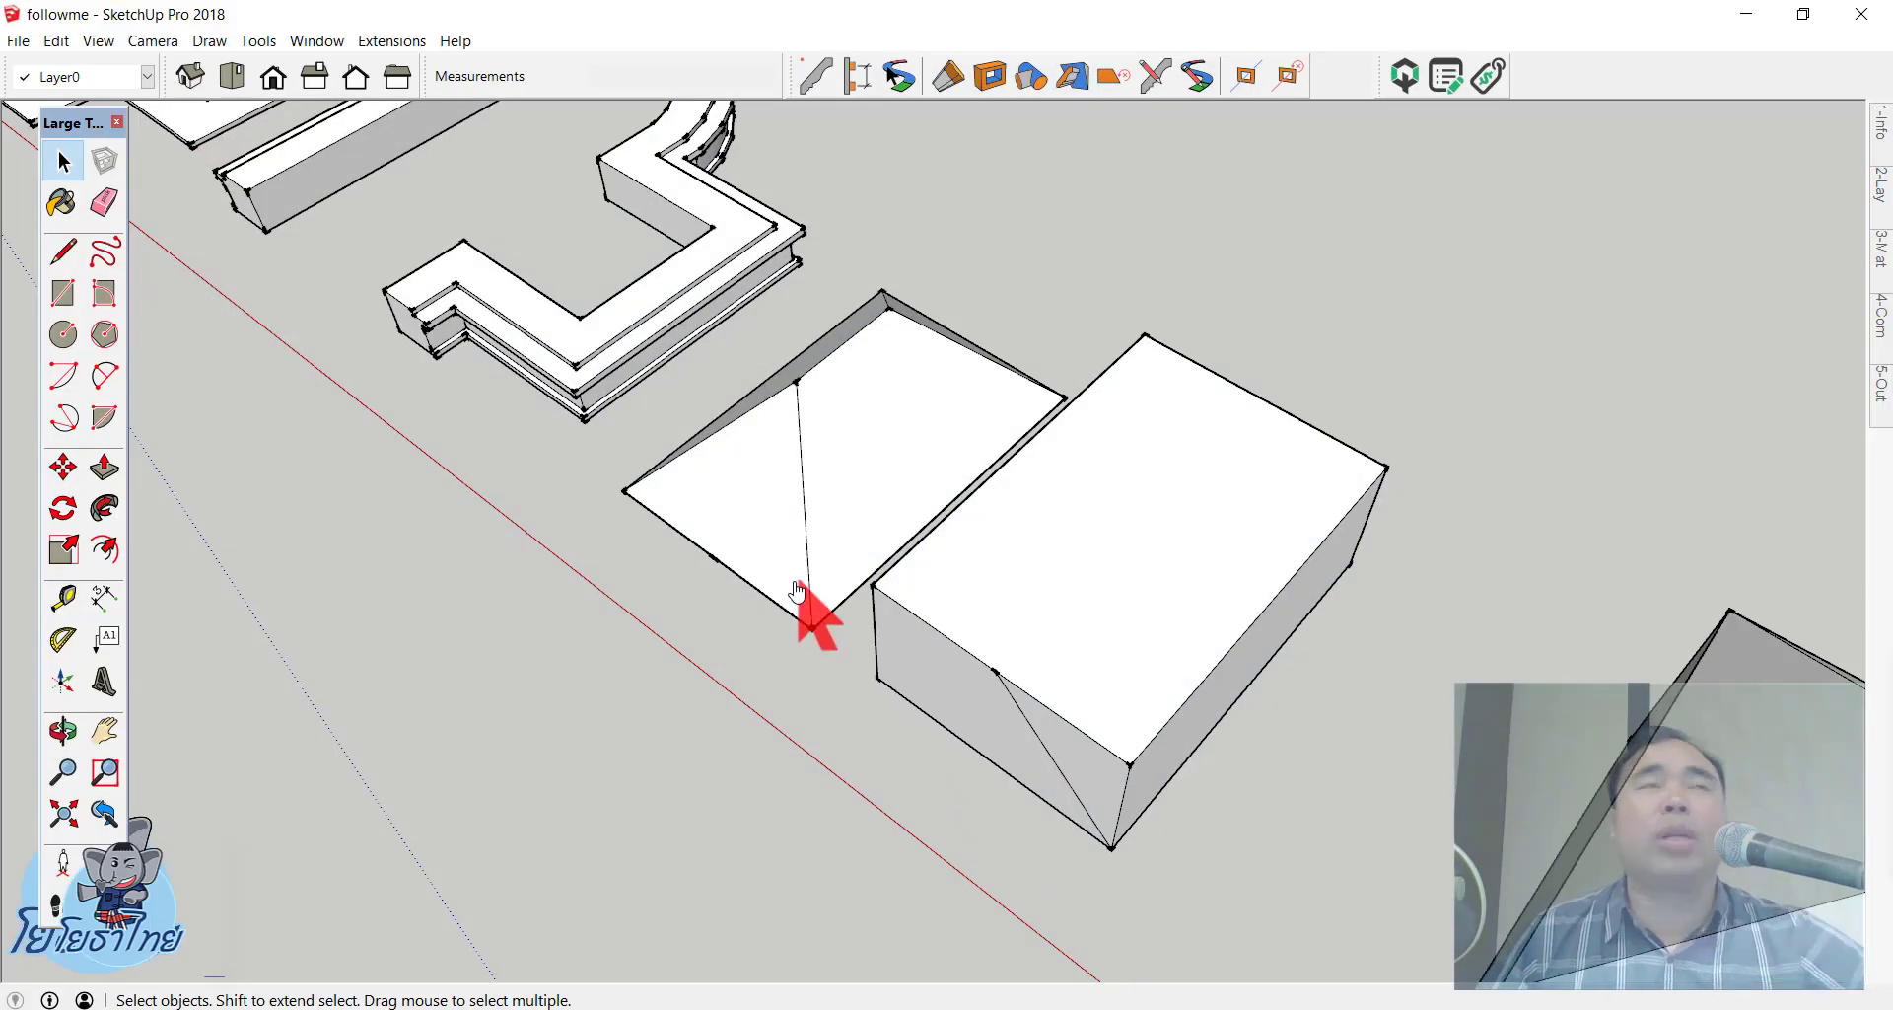
Step: Check the box in Top and perspective views, then erase the diagonal edge on its front face
mouse_move(803, 604)
middle_mouse_down()
mouse_move(731, 833)
mouse_move(639, 390)
middle_mouse_up()
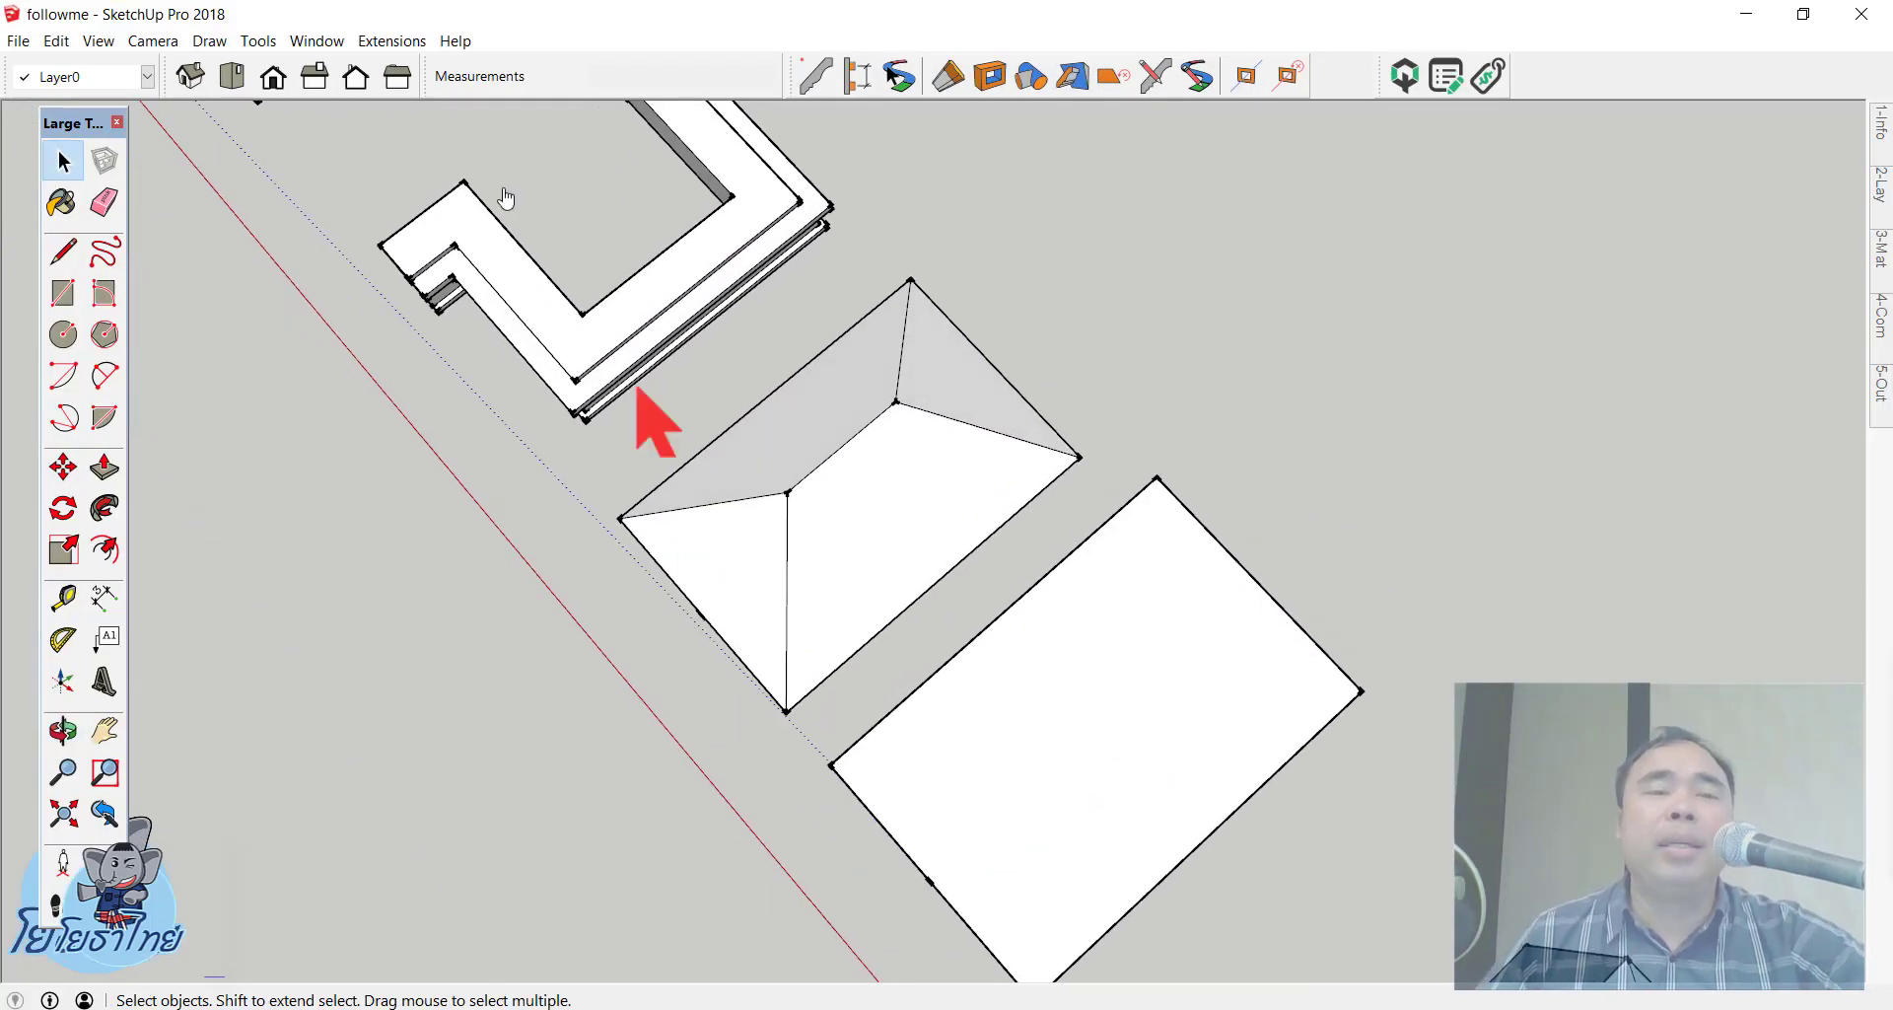
left_click(232, 76)
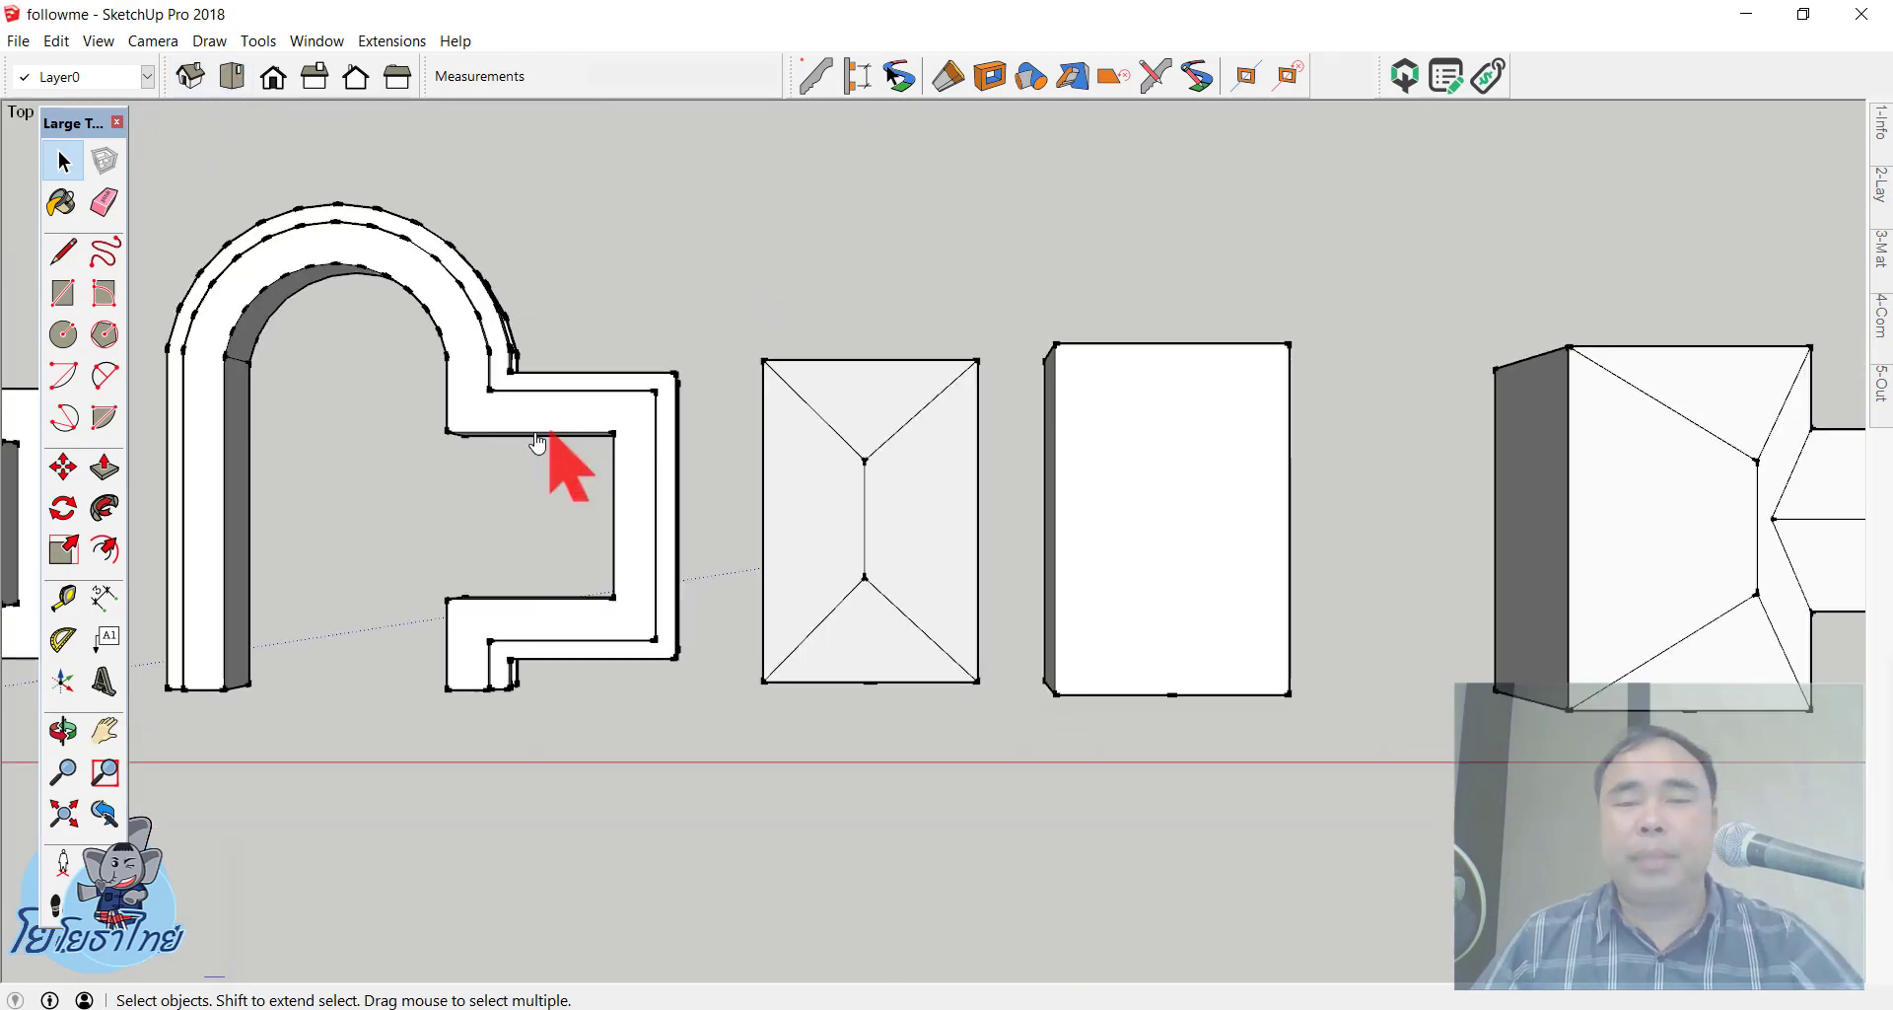
scroll(799, 670, "up", 3)
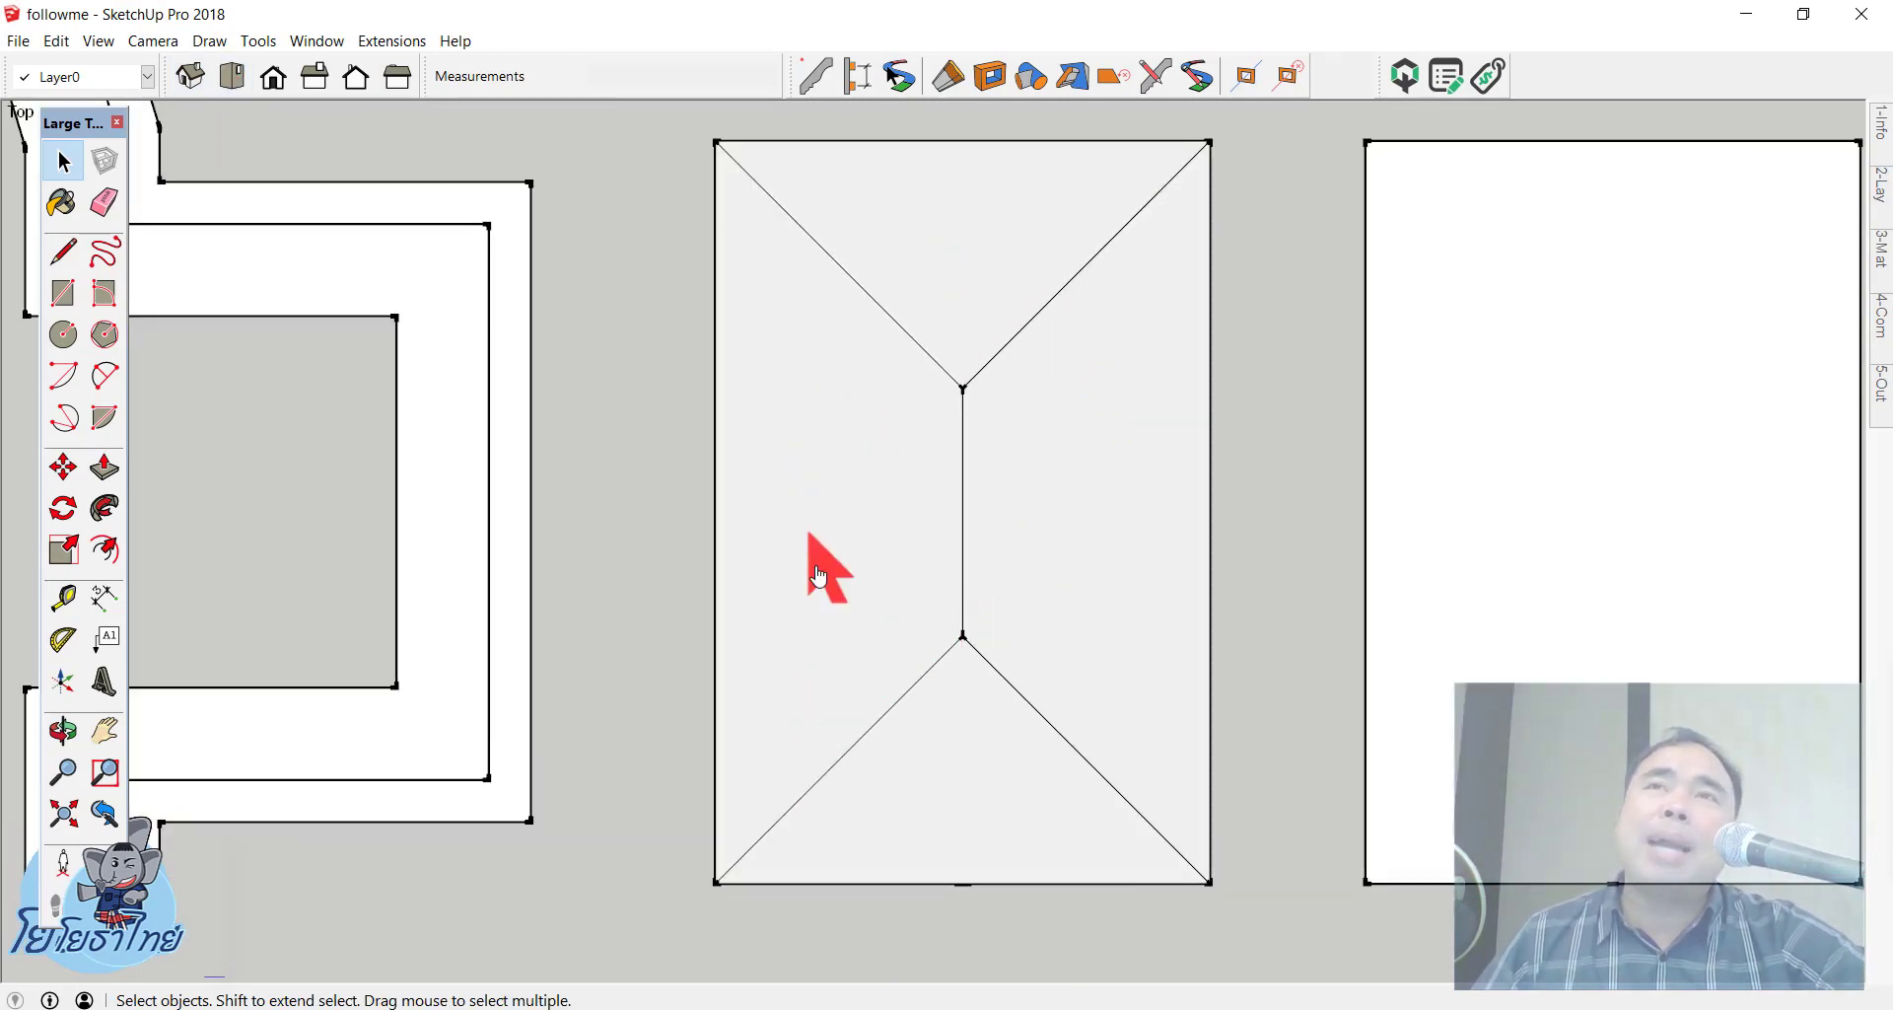
middle_click_drag(997, 631, 749, 177)
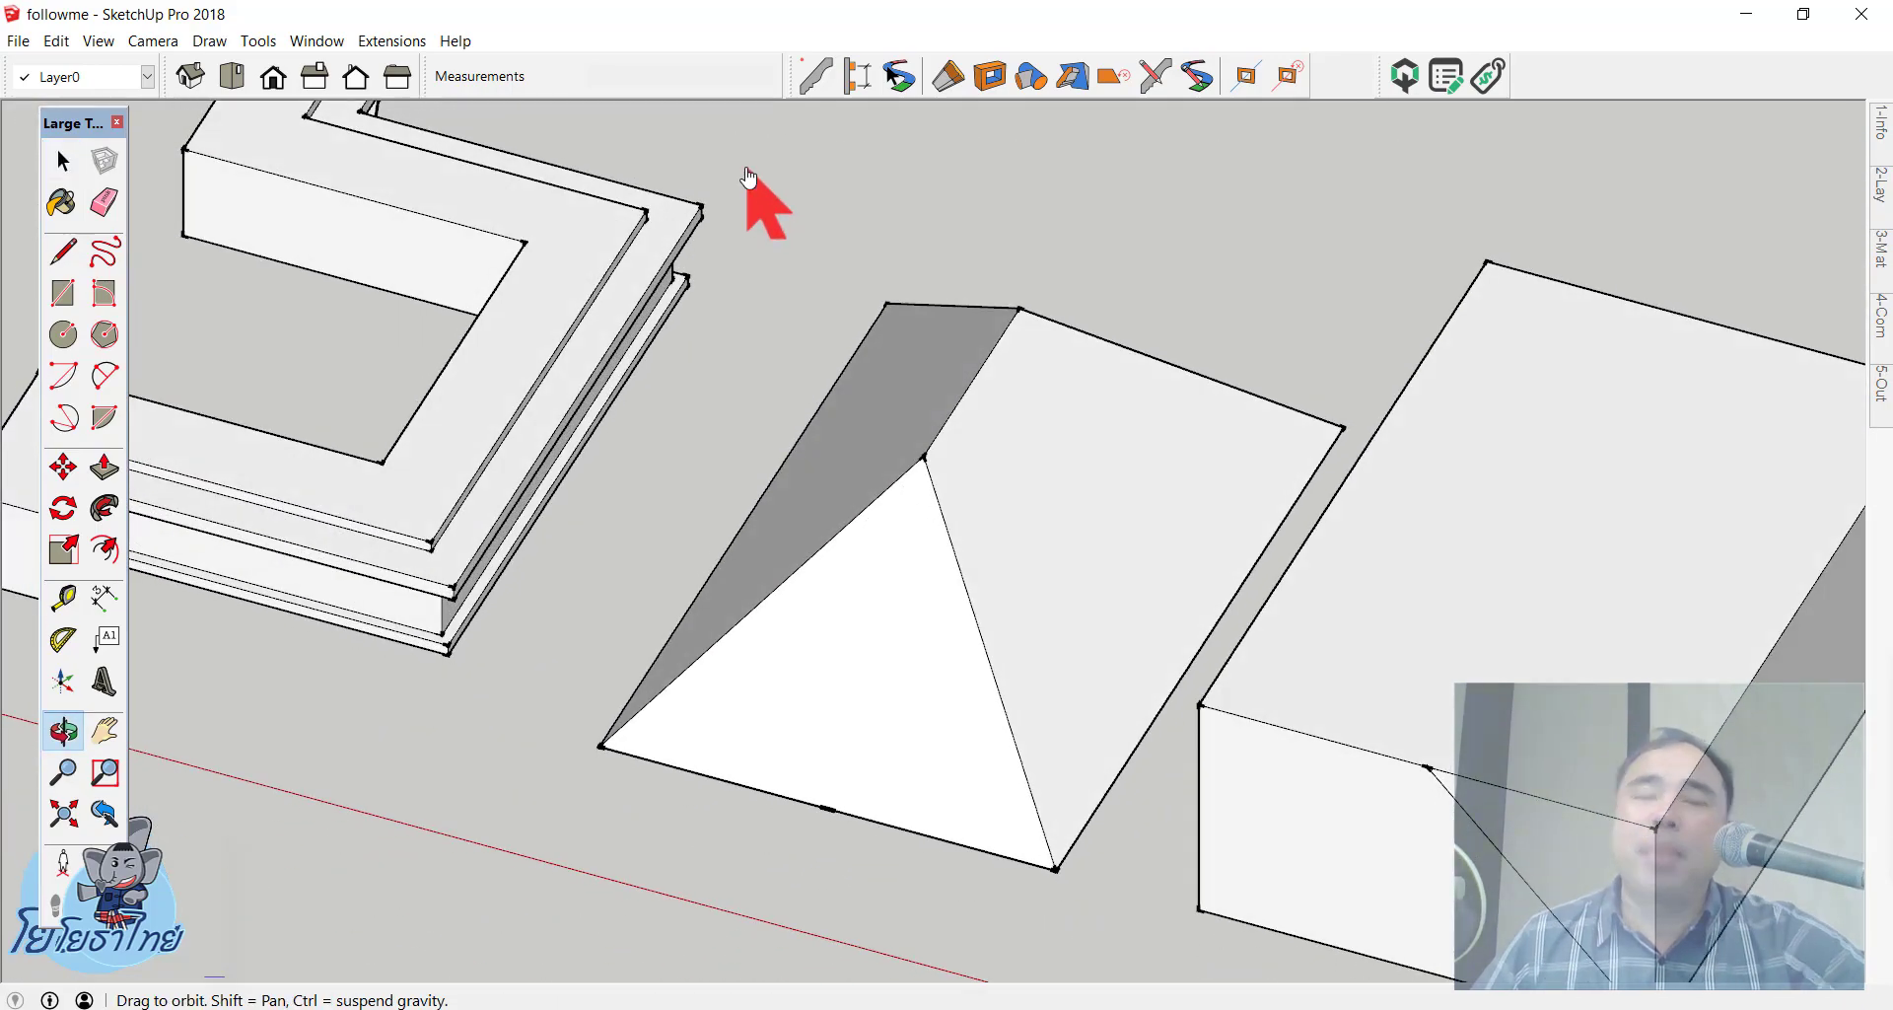
scroll(749, 177, "down", 5)
mouse_move(815, 287)
middle_mouse_down()
mouse_move(976, 533)
mouse_move(782, 451)
mouse_move(1061, 570)
mouse_move(1183, 677)
mouse_move(1191, 655)
middle_mouse_up()
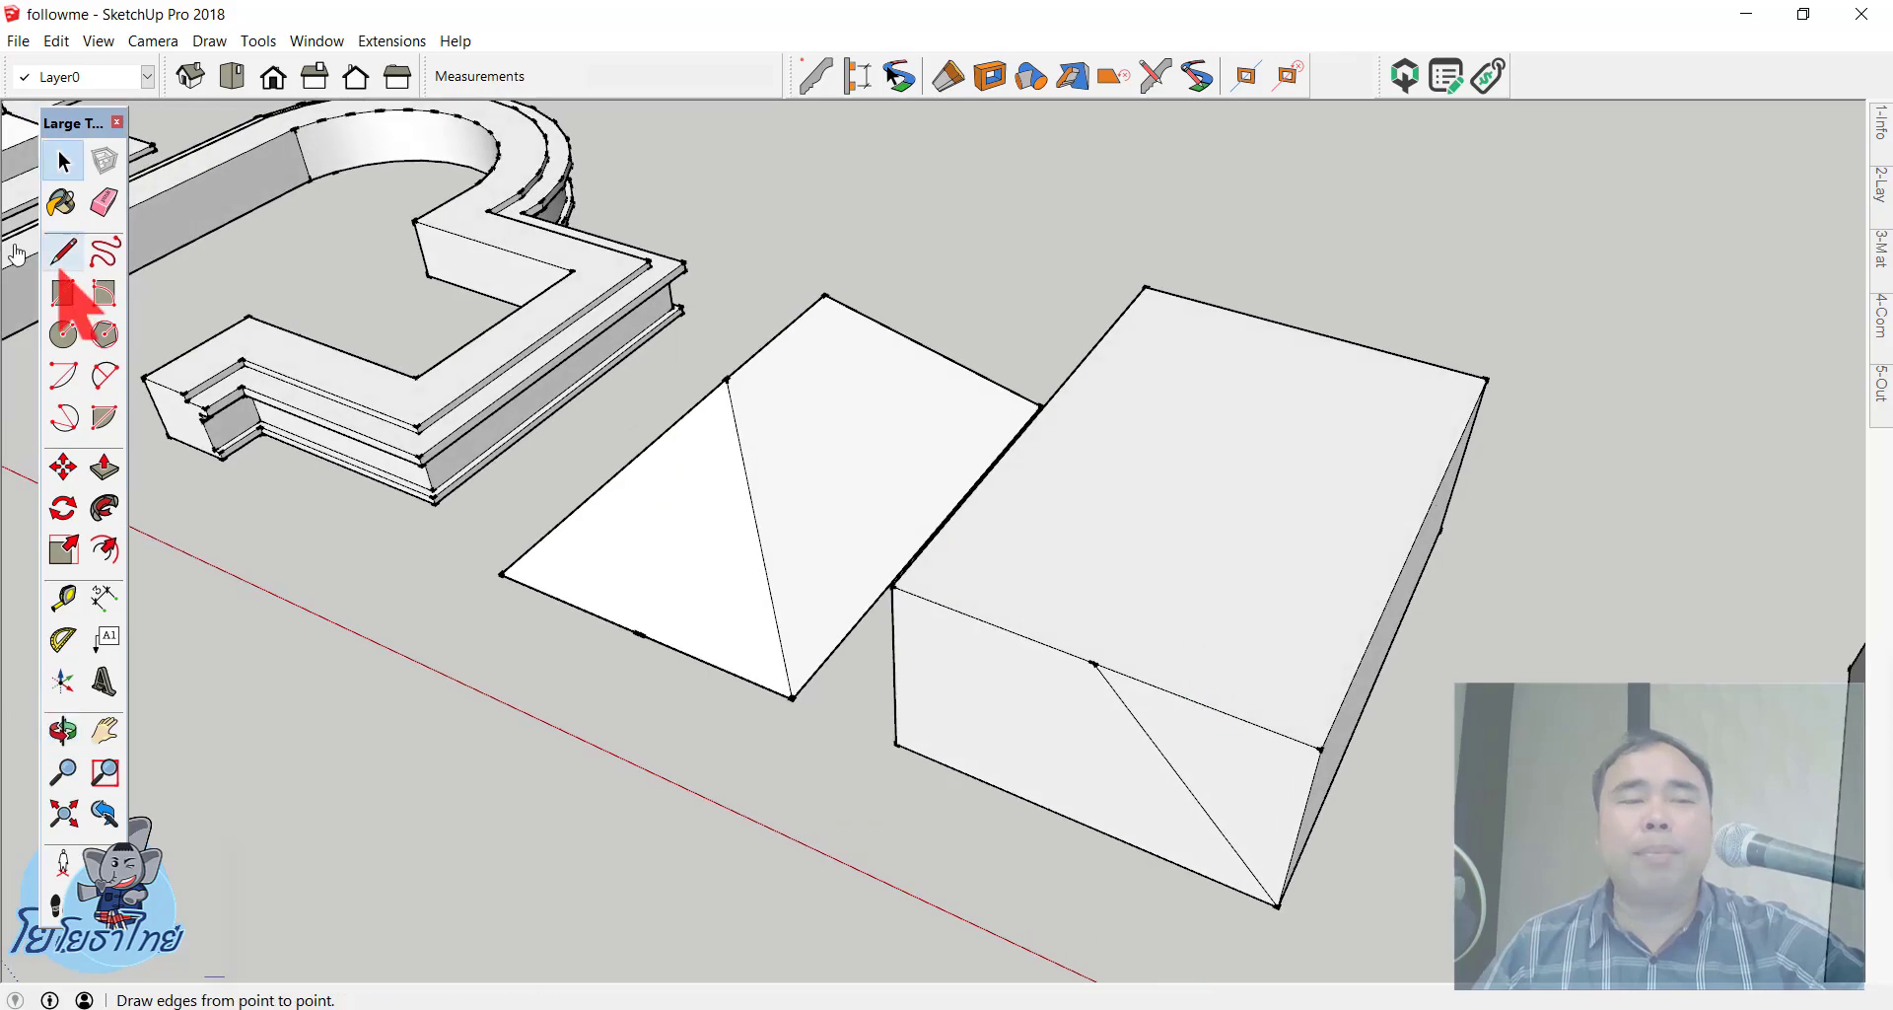
left_click(92, 202)
mouse_move(1143, 738)
middle_mouse_down()
mouse_move(1291, 833)
mouse_move(1385, 581)
mouse_move(1414, 552)
mouse_move(680, 815)
mouse_move(1407, 832)
mouse_move(1170, 549)
middle_mouse_up()
scroll(1170, 549, "up", 2)
scroll(1395, 786, "up", 3)
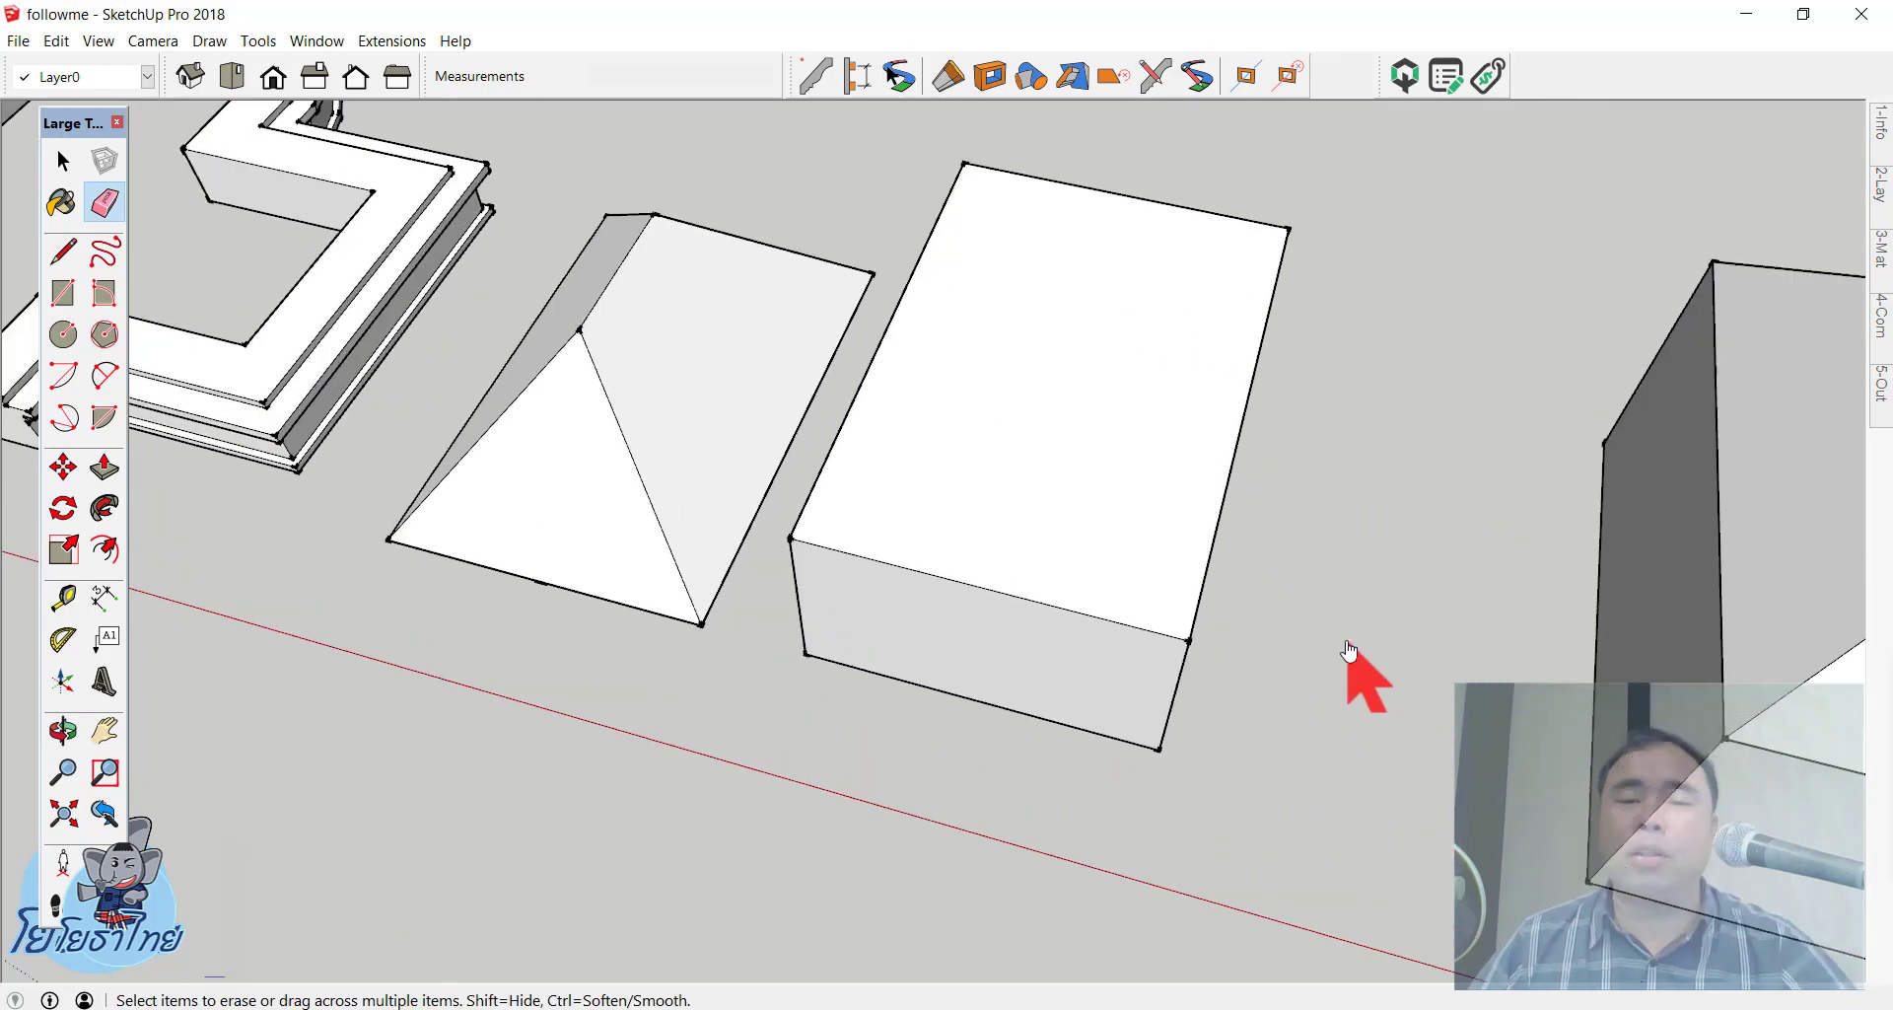
key("space")
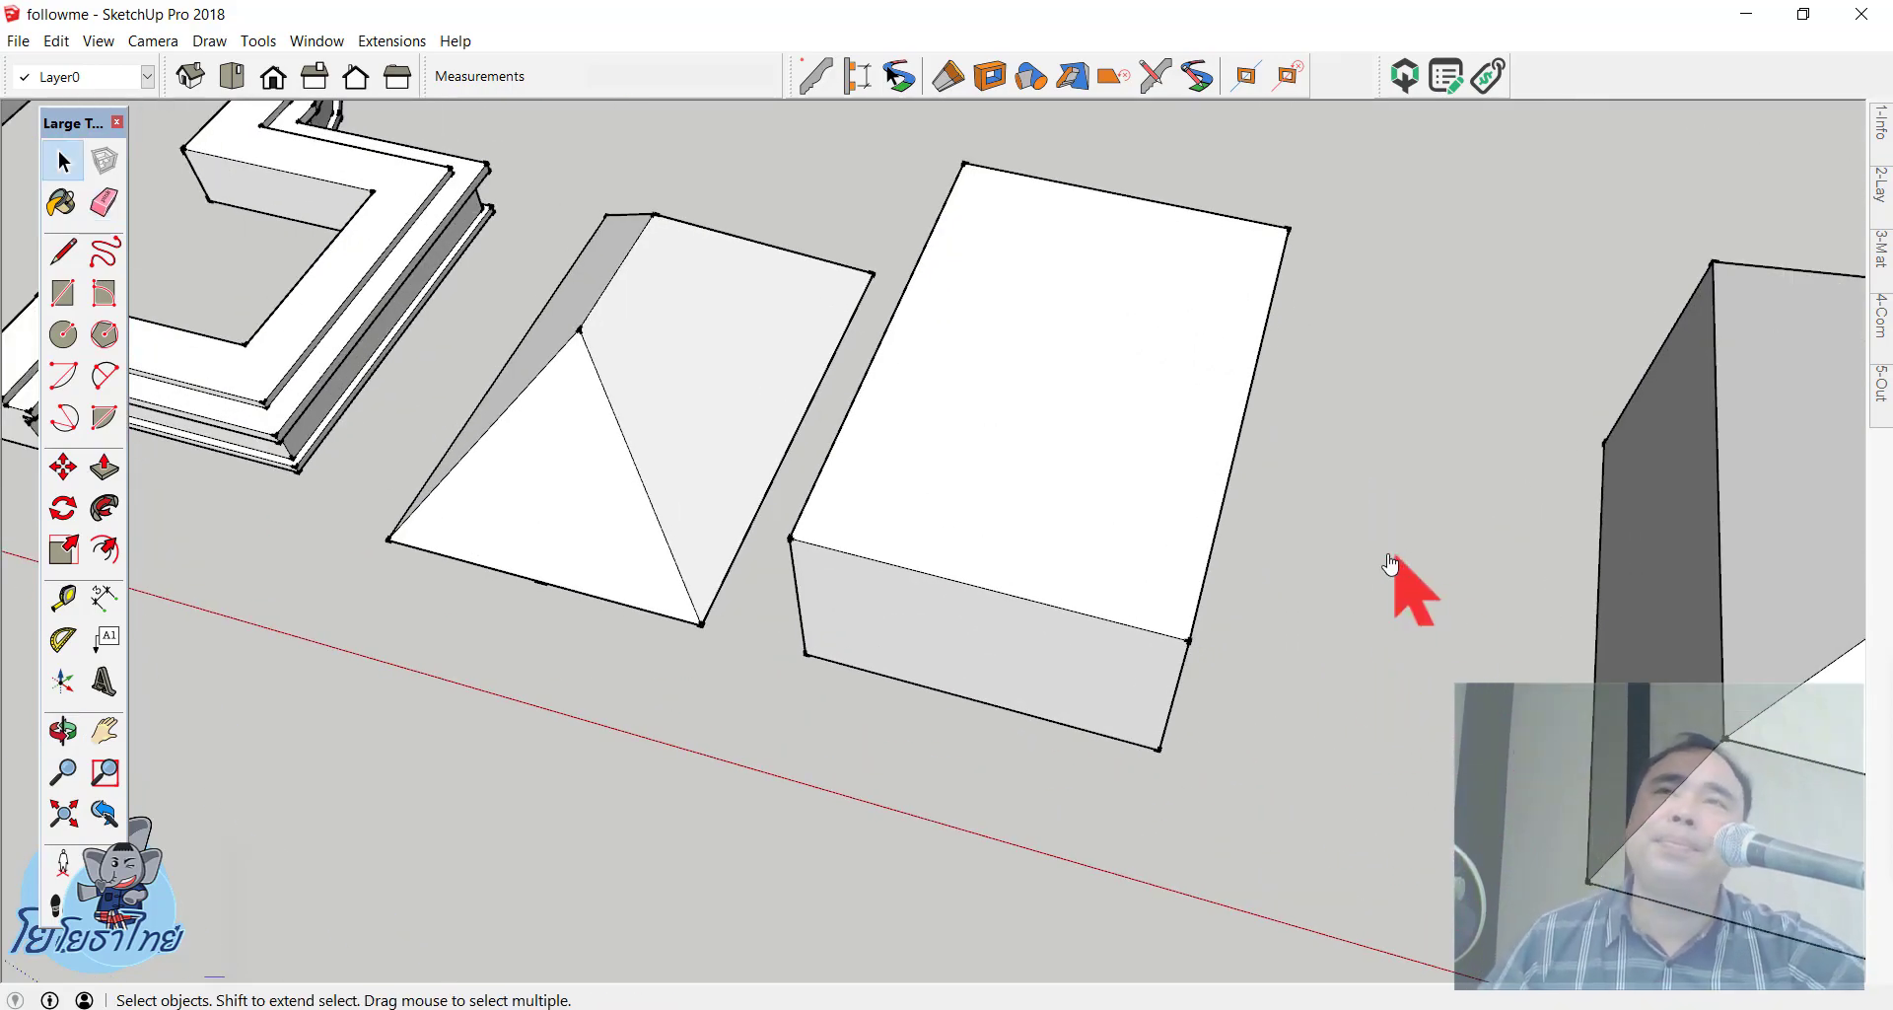
mouse_move(1390, 562)
middle_mouse_down()
mouse_move(1225, 638)
mouse_move(913, 414)
mouse_move(1346, 549)
mouse_move(1351, 519)
mouse_move(1196, 507)
mouse_move(1435, 448)
mouse_move(1217, 444)
mouse_move(1200, 507)
middle_mouse_up()
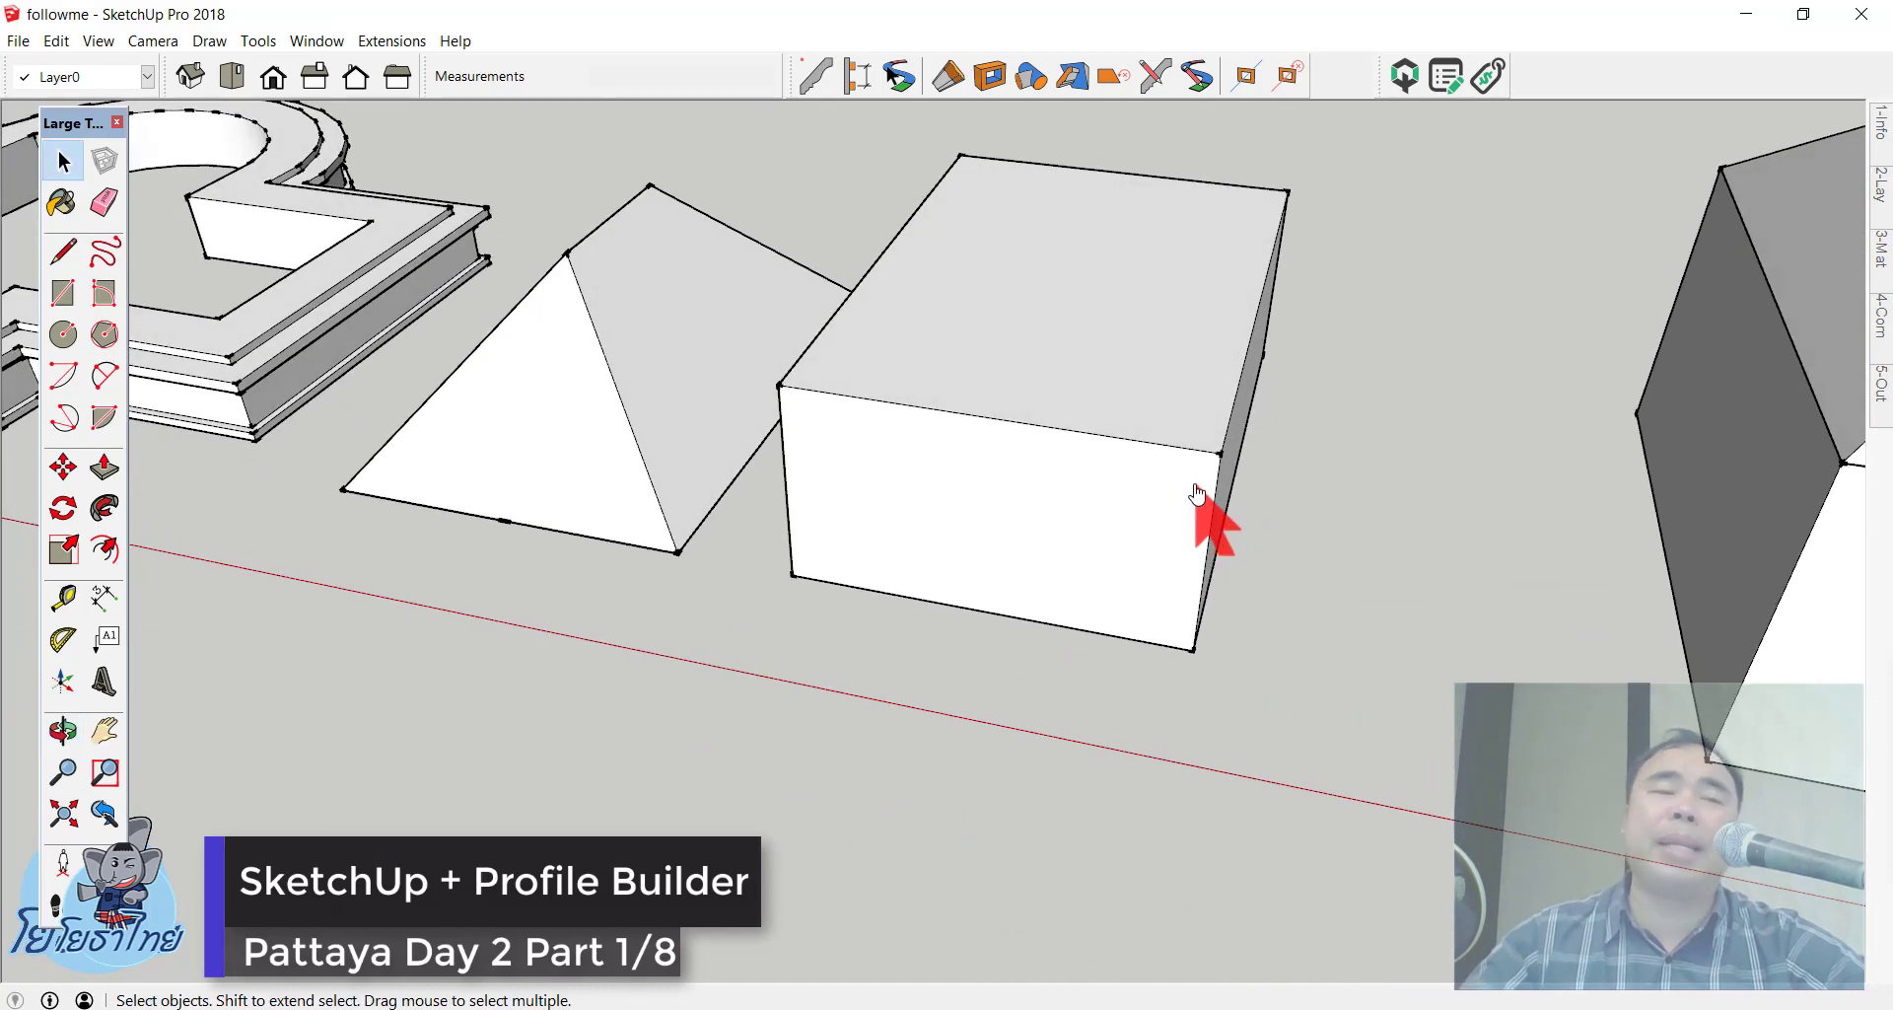
Step: Draw a diagonal on the box's front face from the top-edge midpoint to the bottom-right corner
left_click(63, 252)
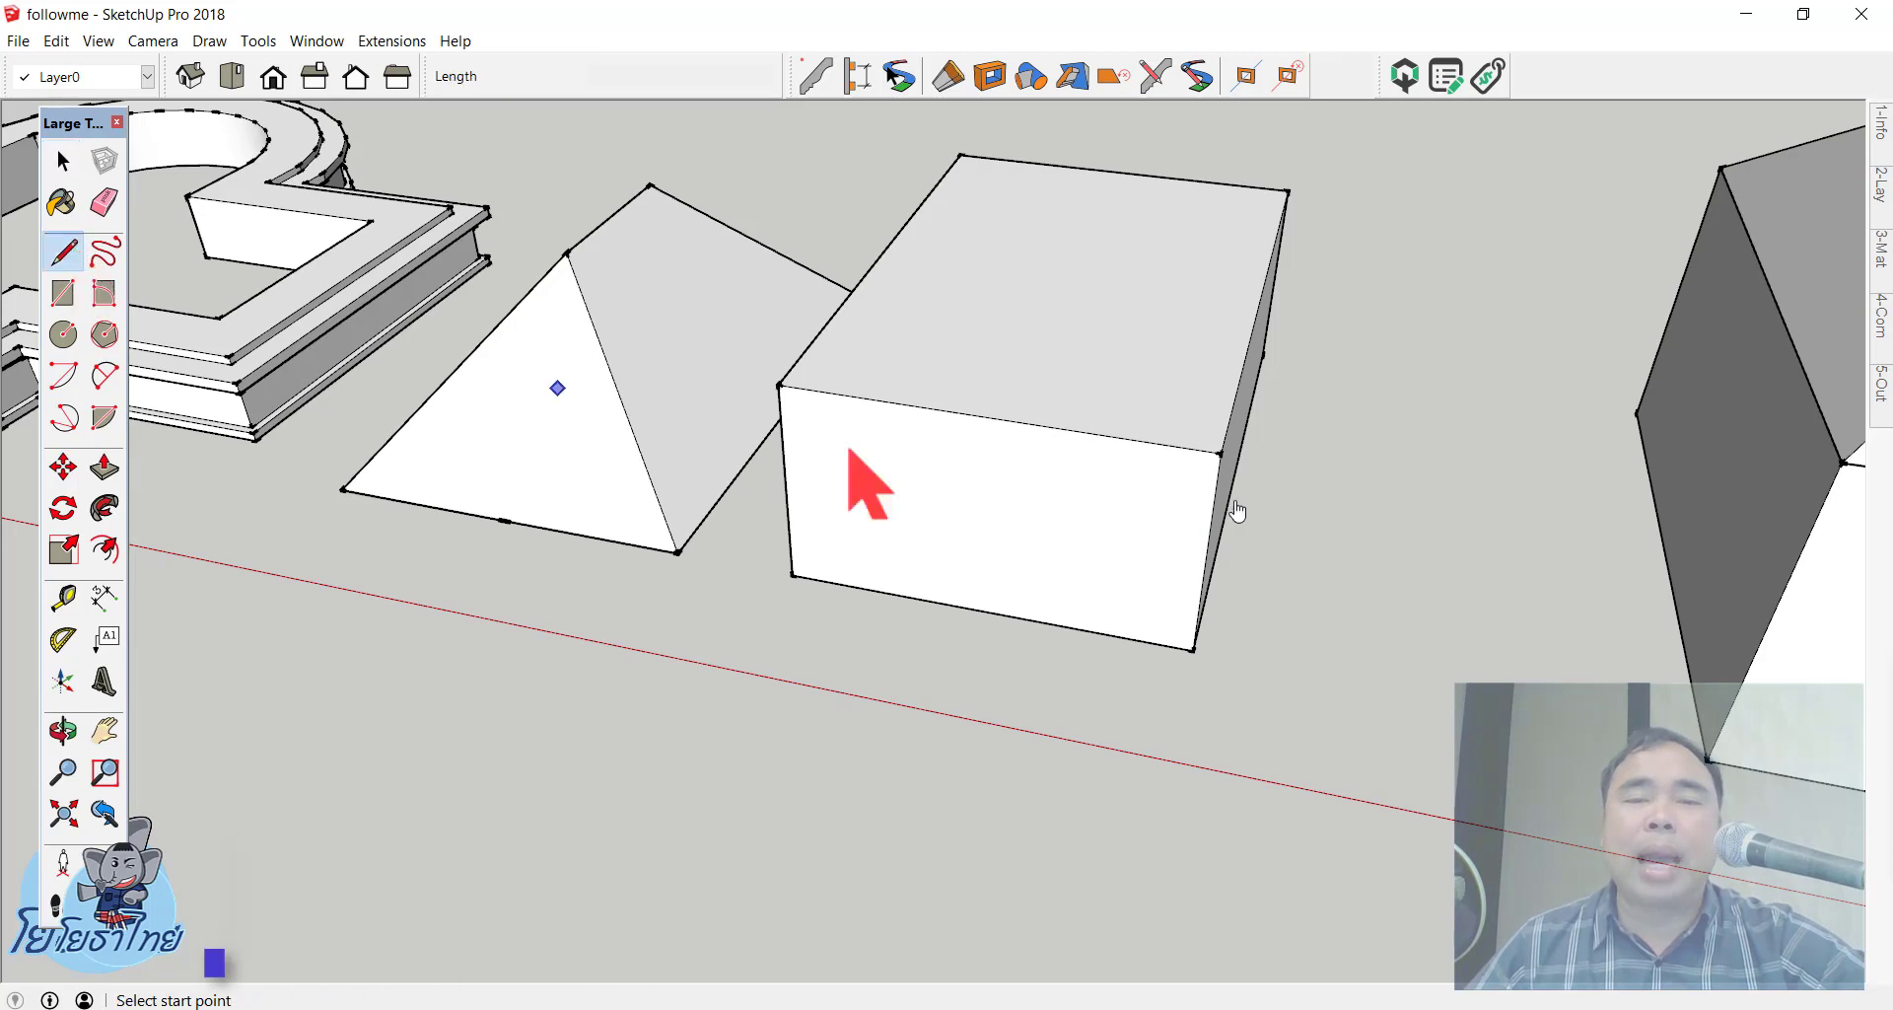
scroll(1319, 507, "up", 3)
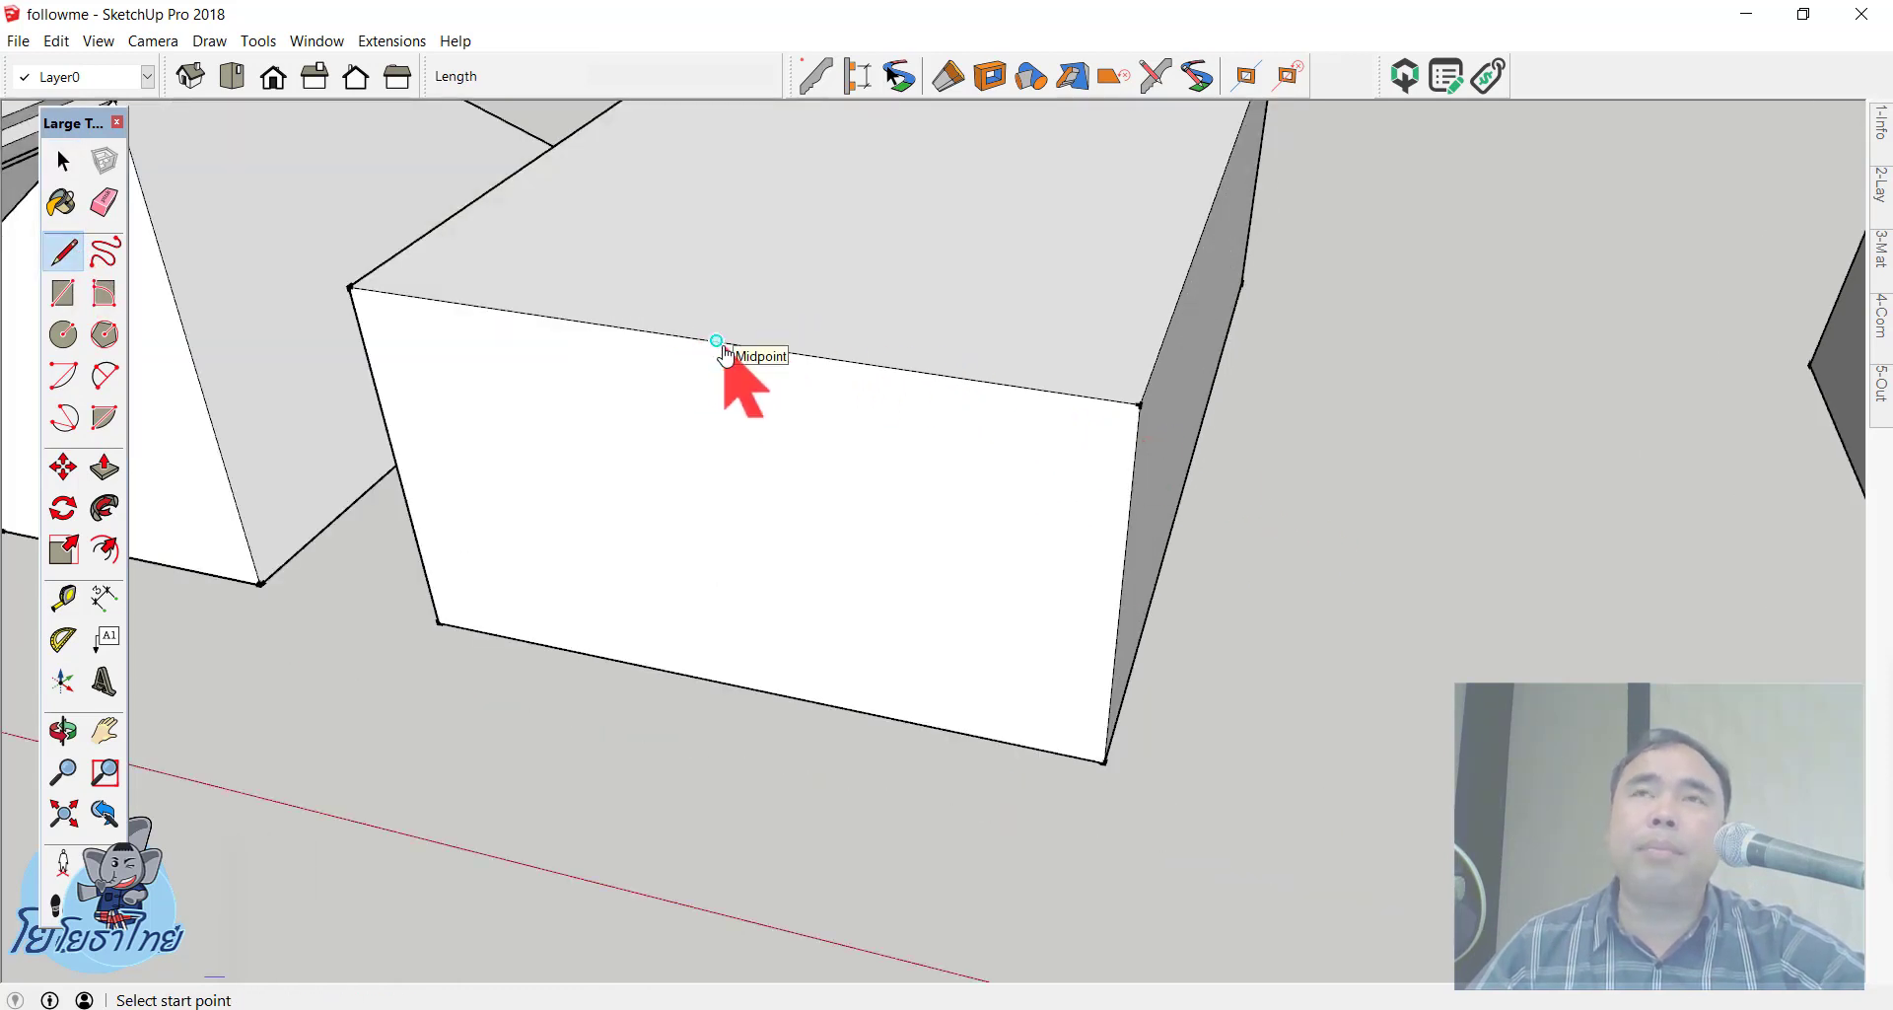
left_click(717, 341)
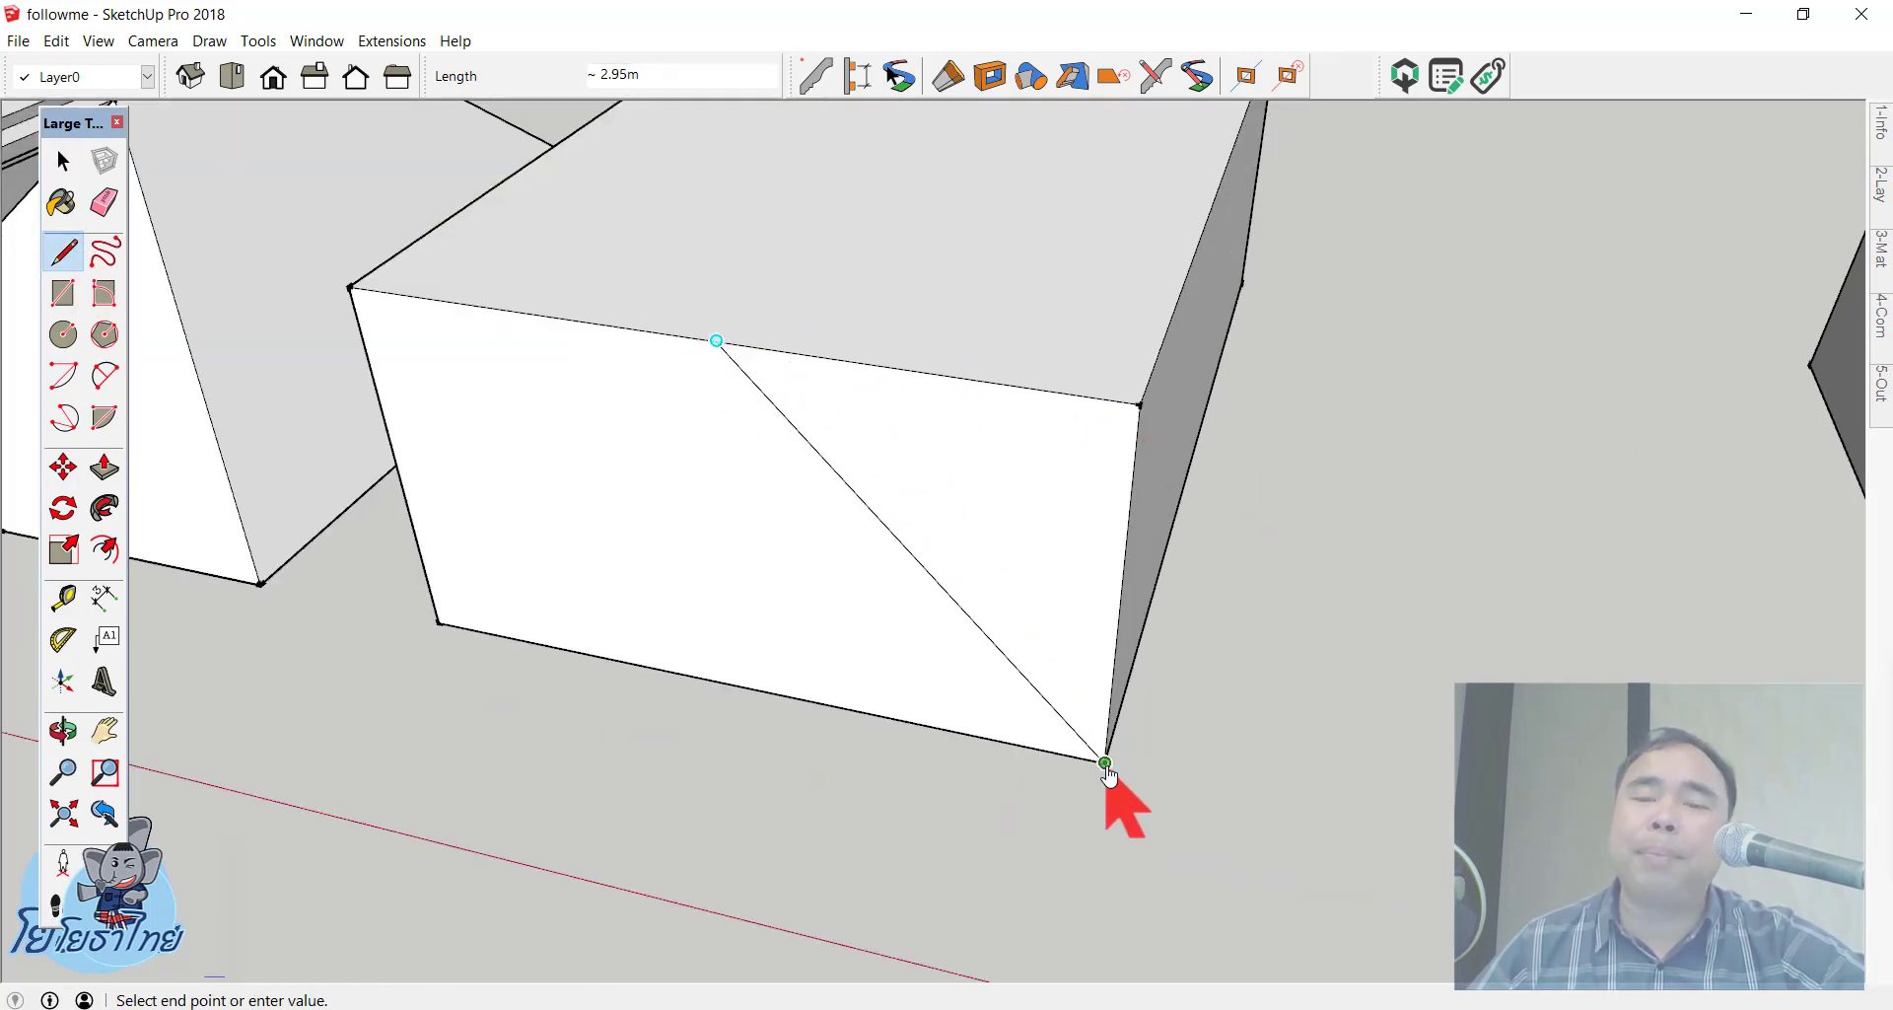
key("space")
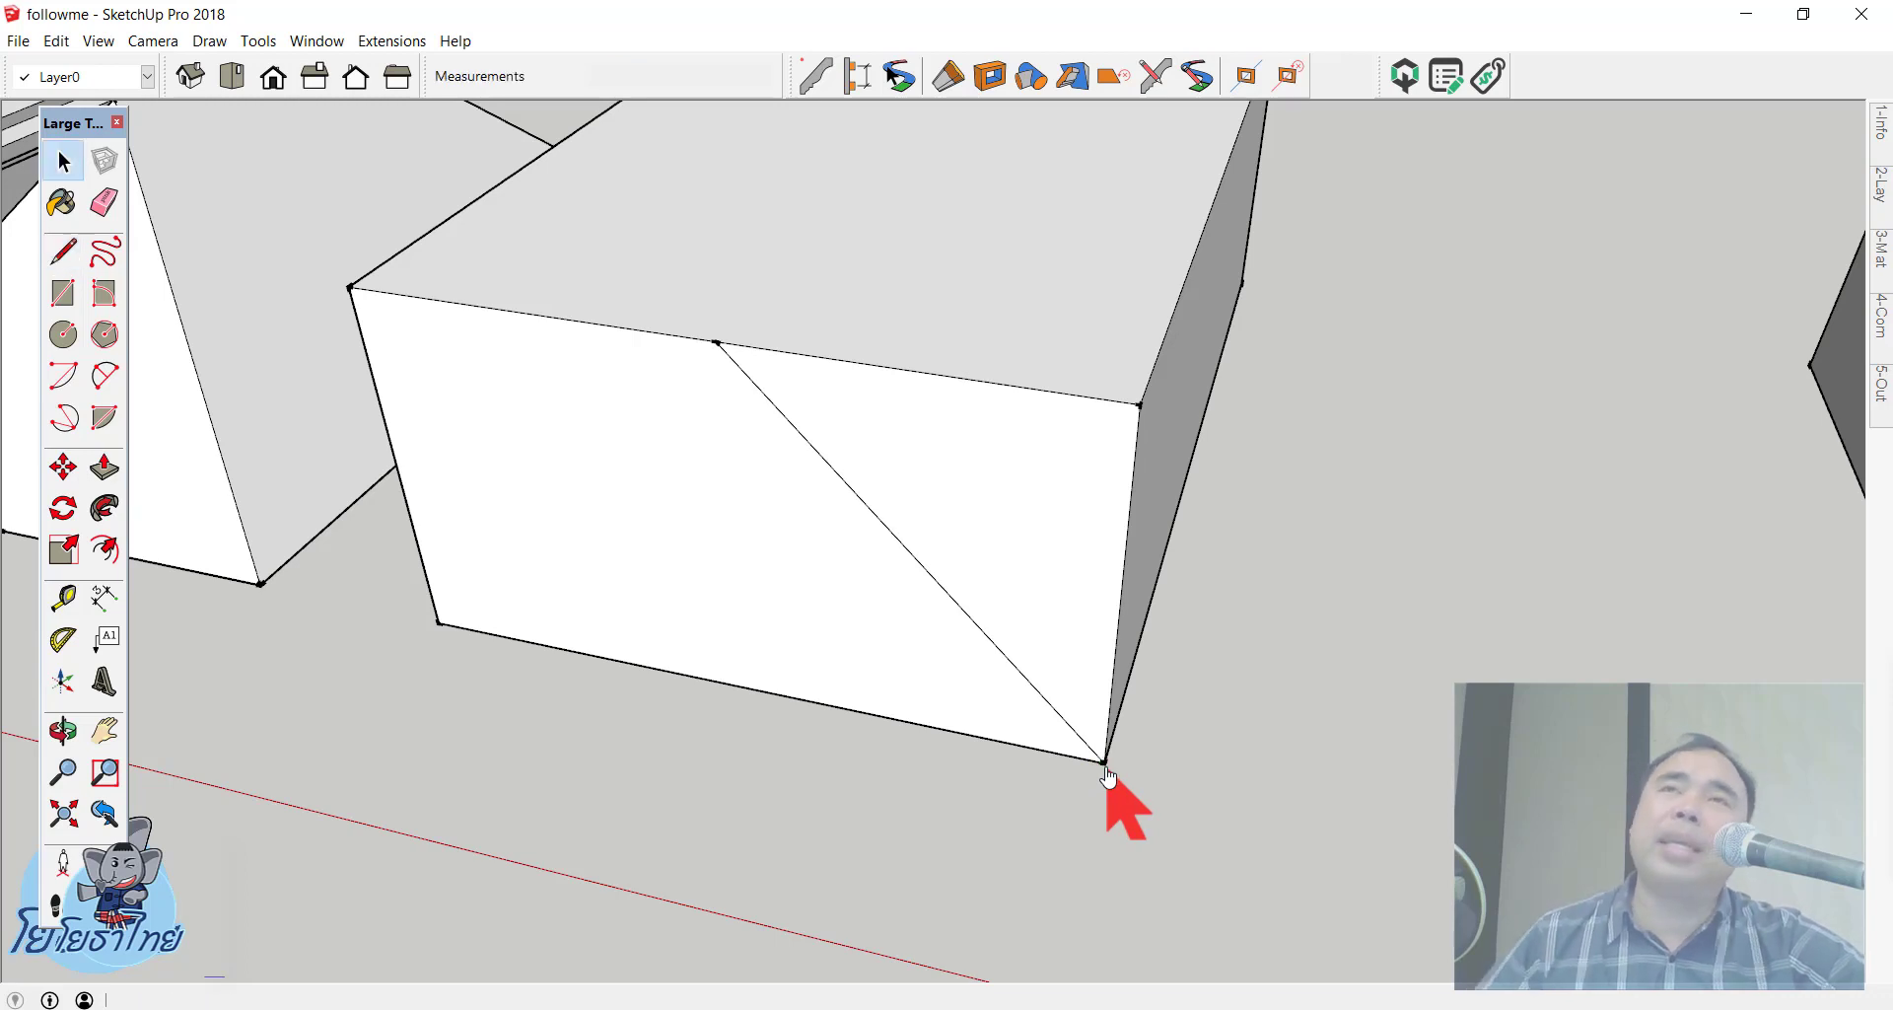
scroll(916, 621, "up", 2)
scroll(1132, 541, "up", 5)
scroll(1132, 540, "down", 5)
scroll(913, 613, "up", 2)
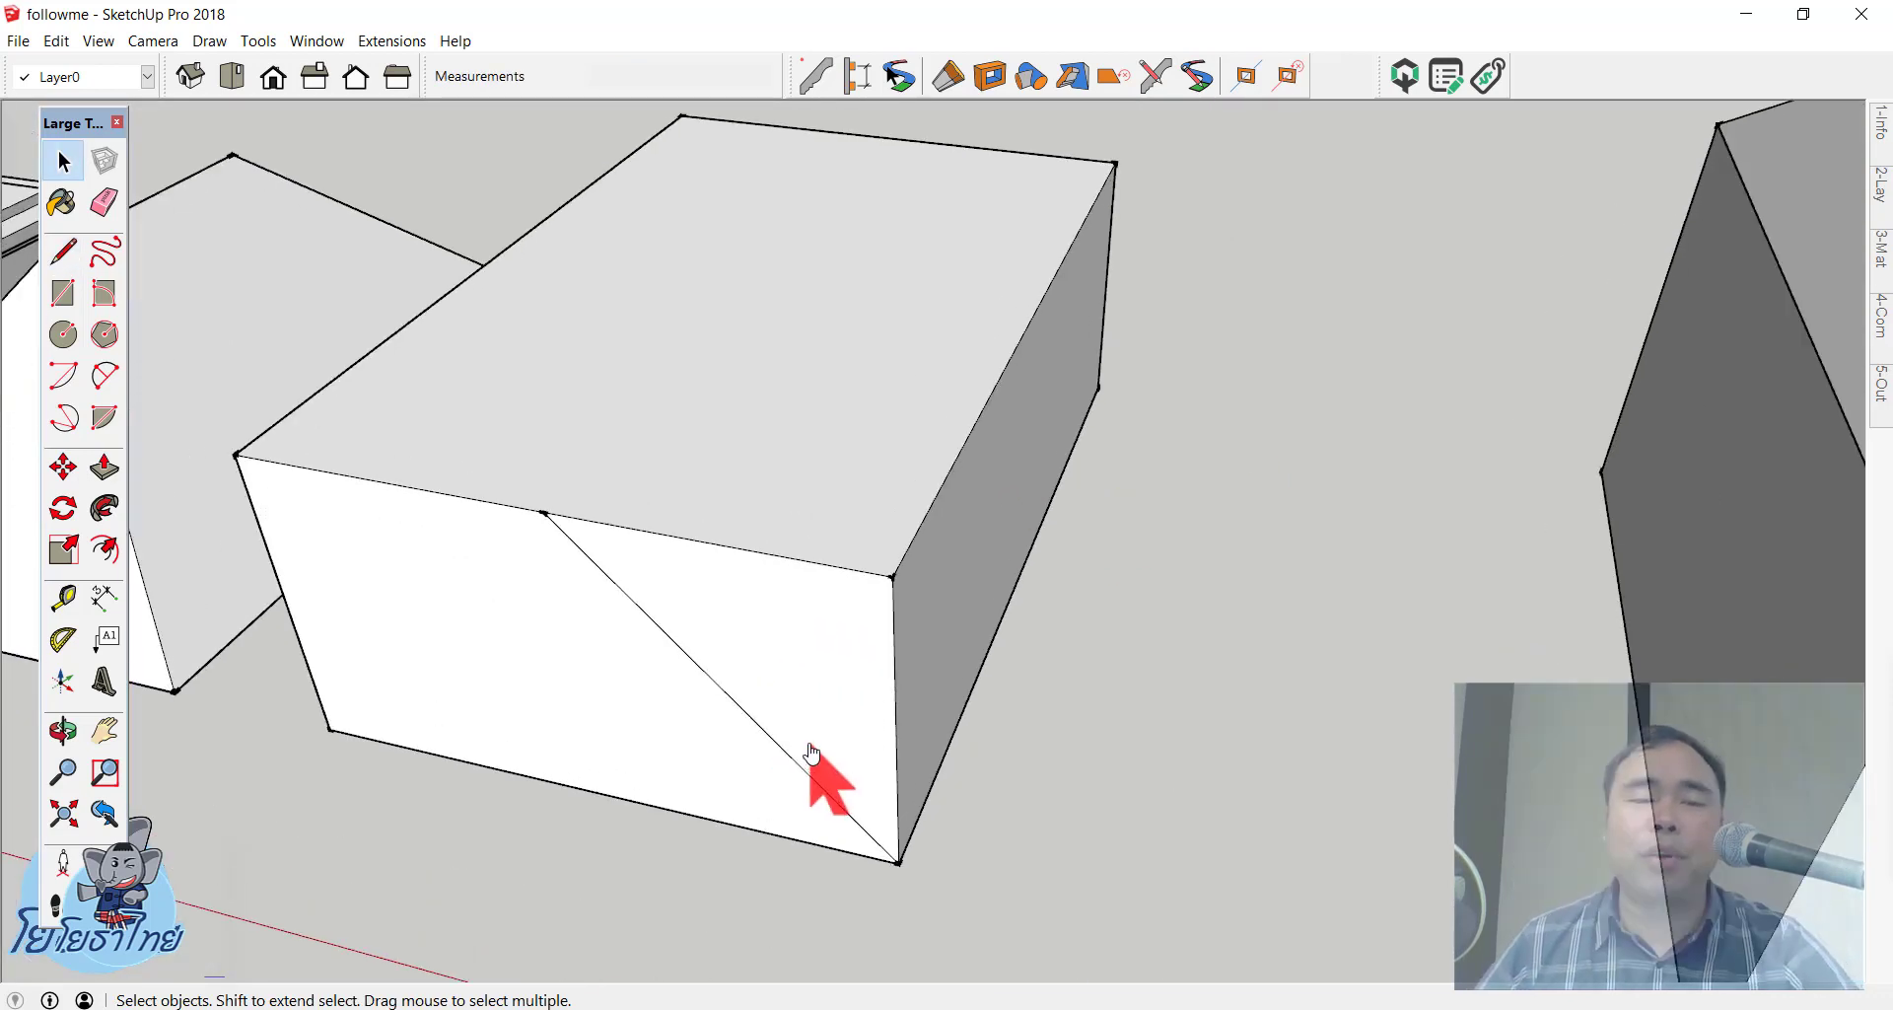
scroll(811, 764, "up", 2)
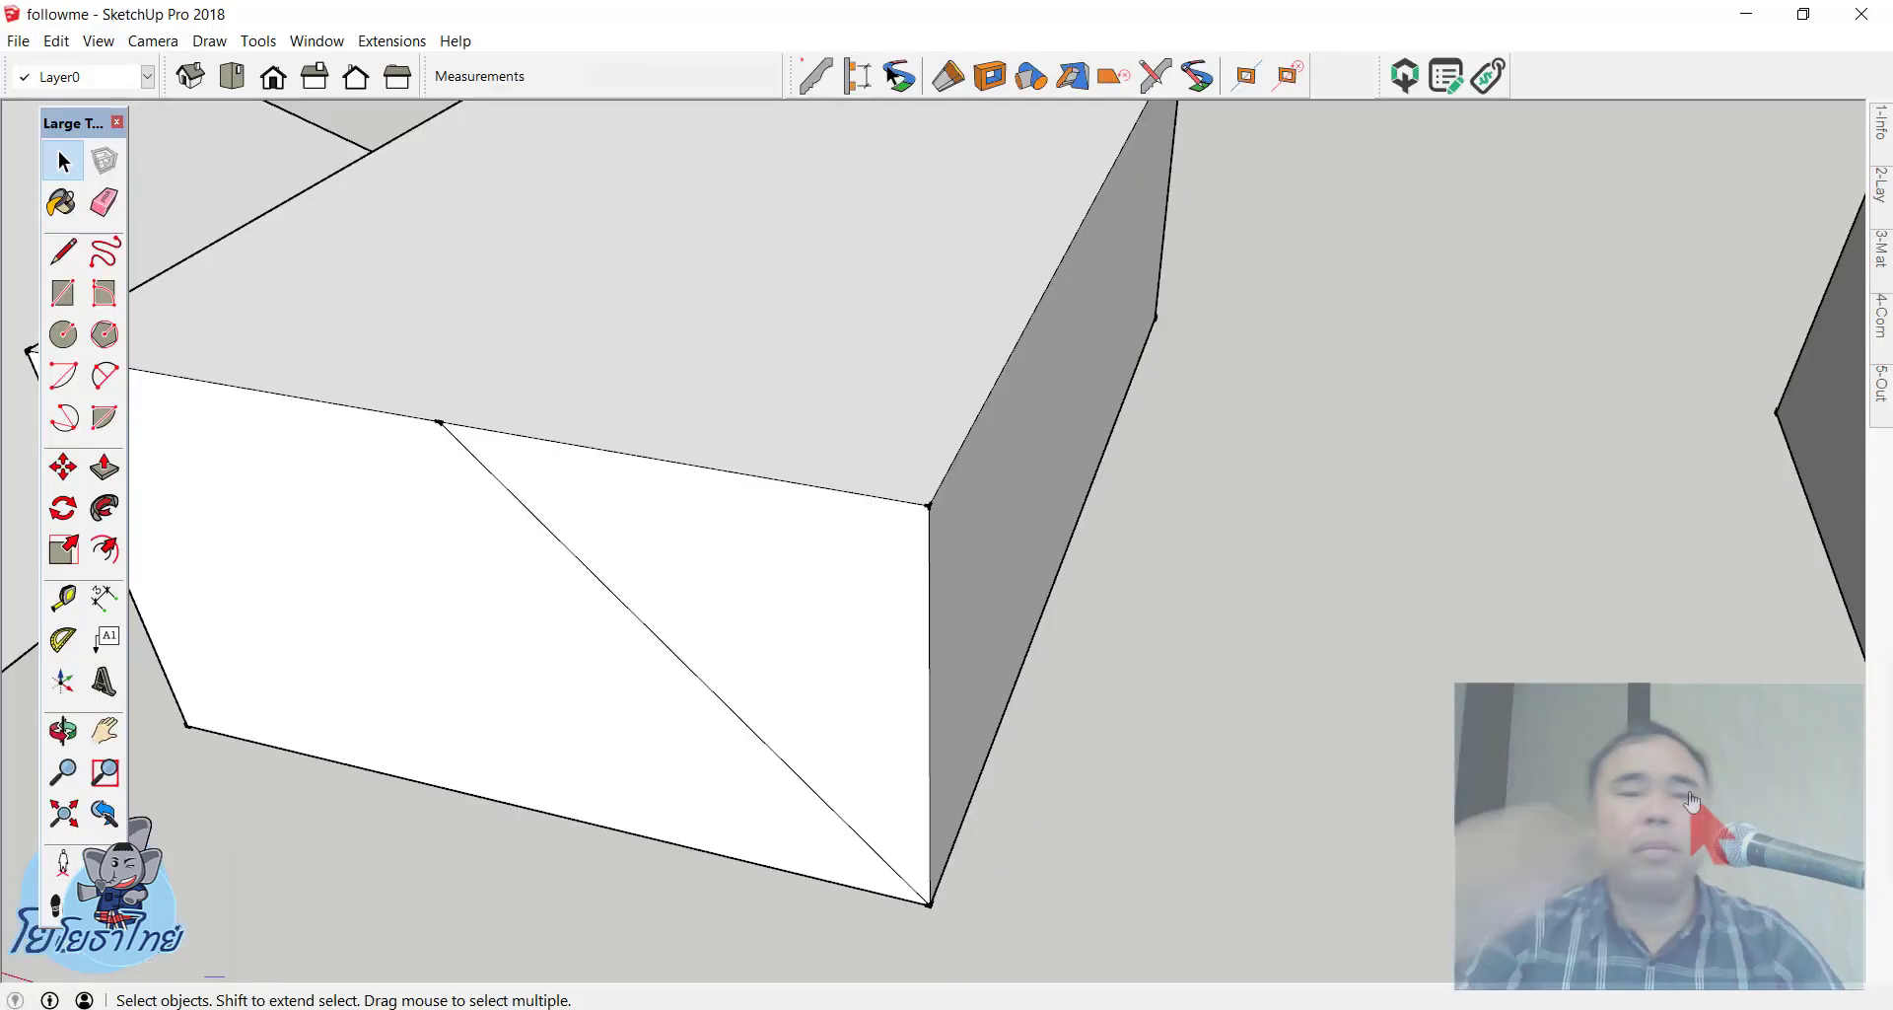
scroll(1400, 595, "down", 5)
scroll(1400, 595, "up", 3)
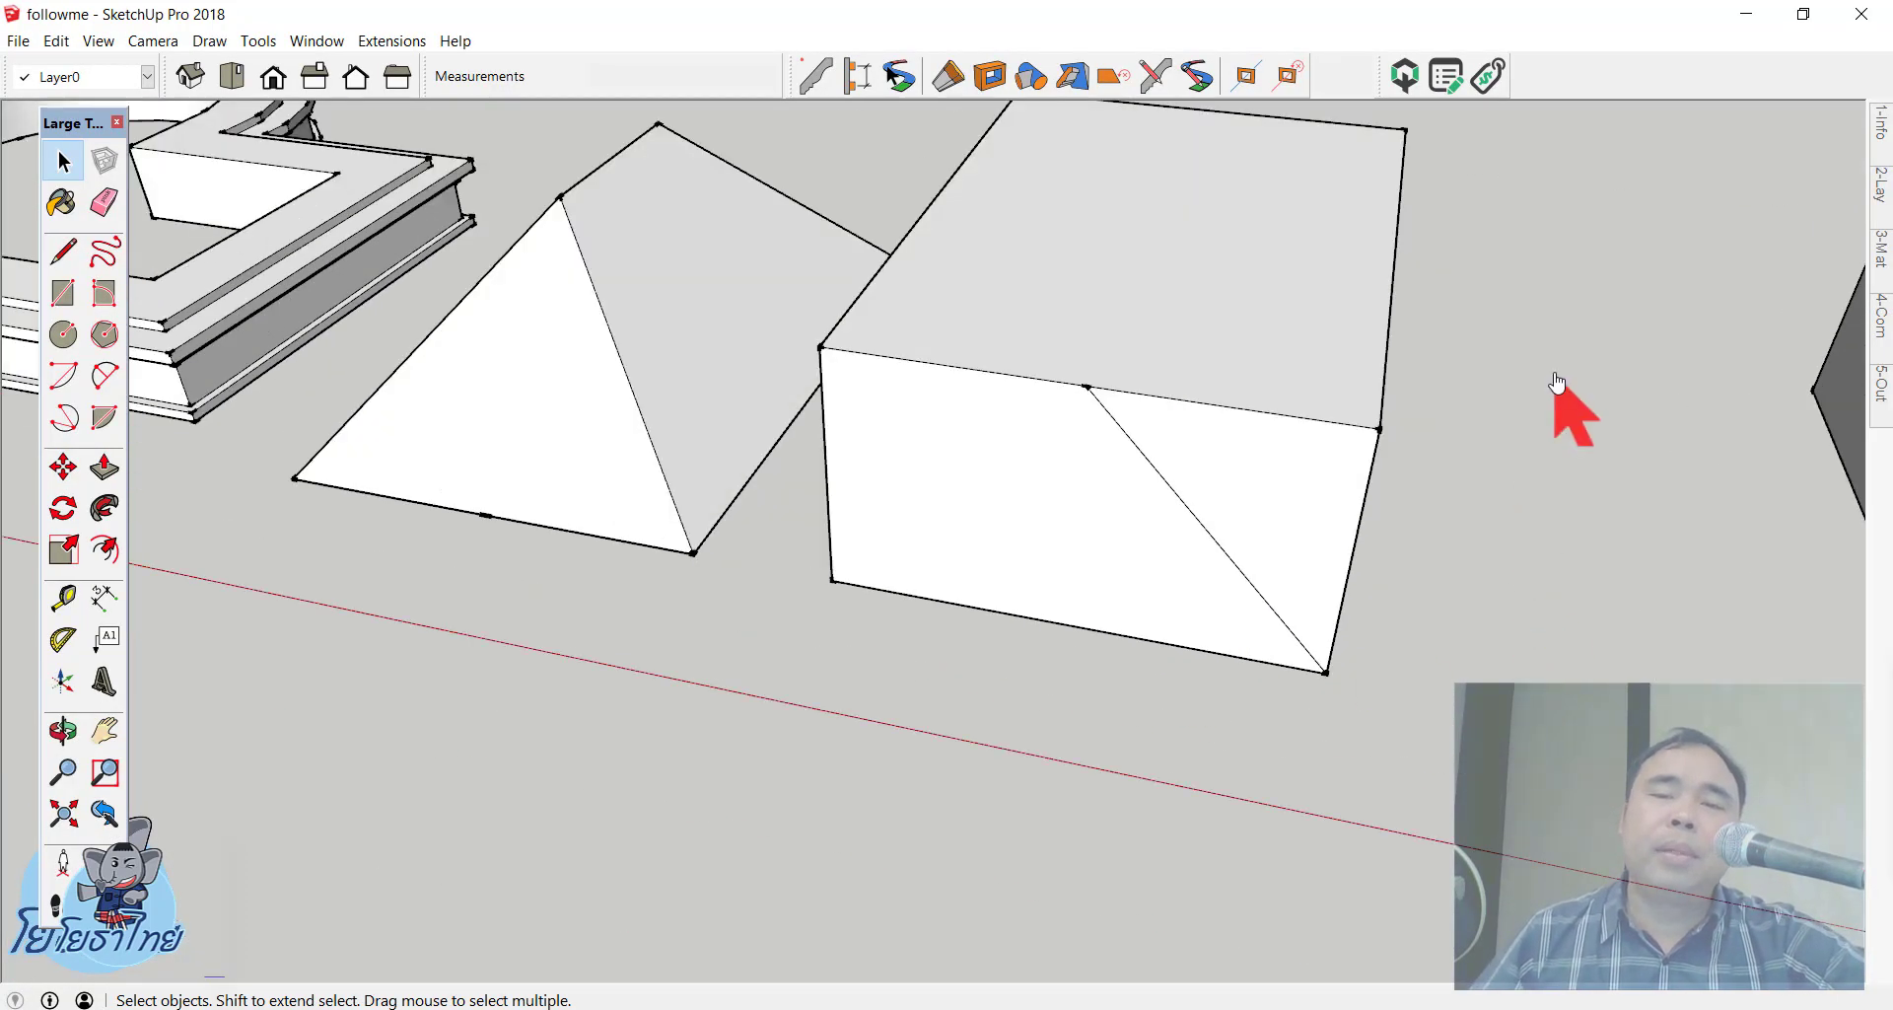
Step: Use the box's top face as path and Follow Me the triangular front section into a hip roof
scroll(1559, 388, "up", 4)
left_click(667, 296)
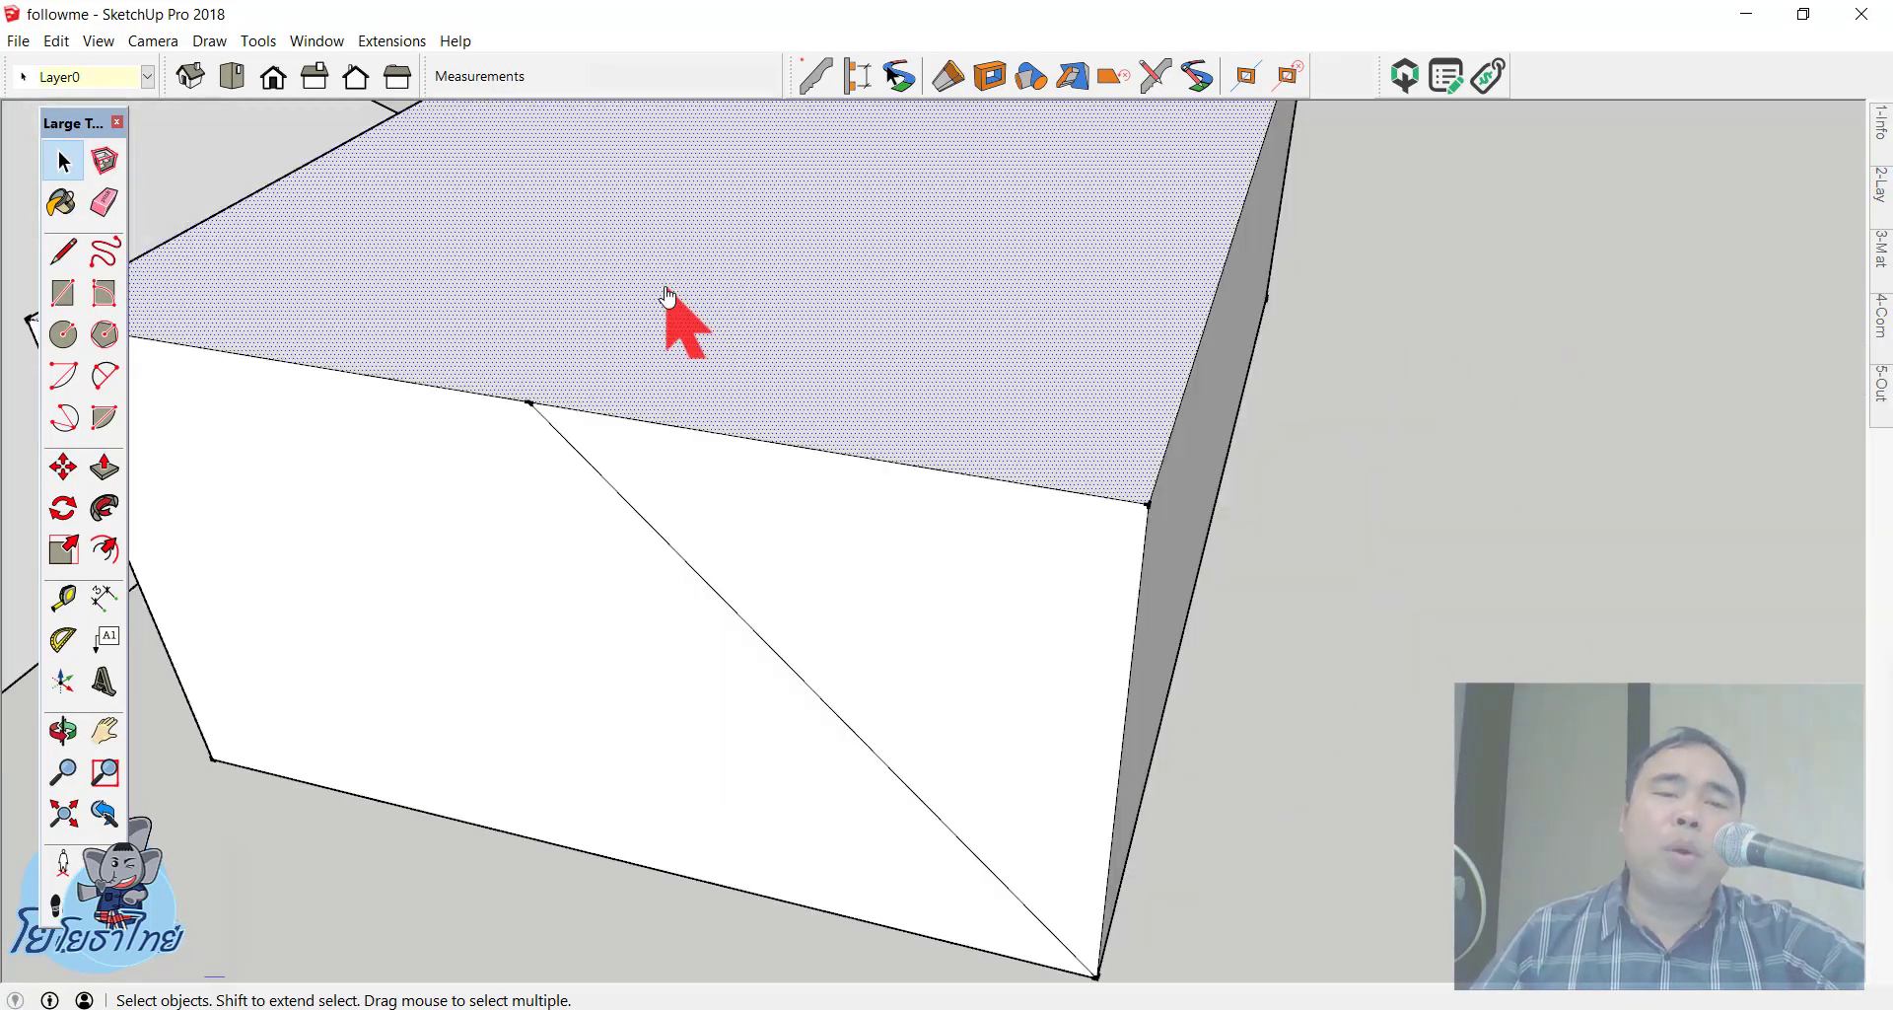
left_click(105, 508)
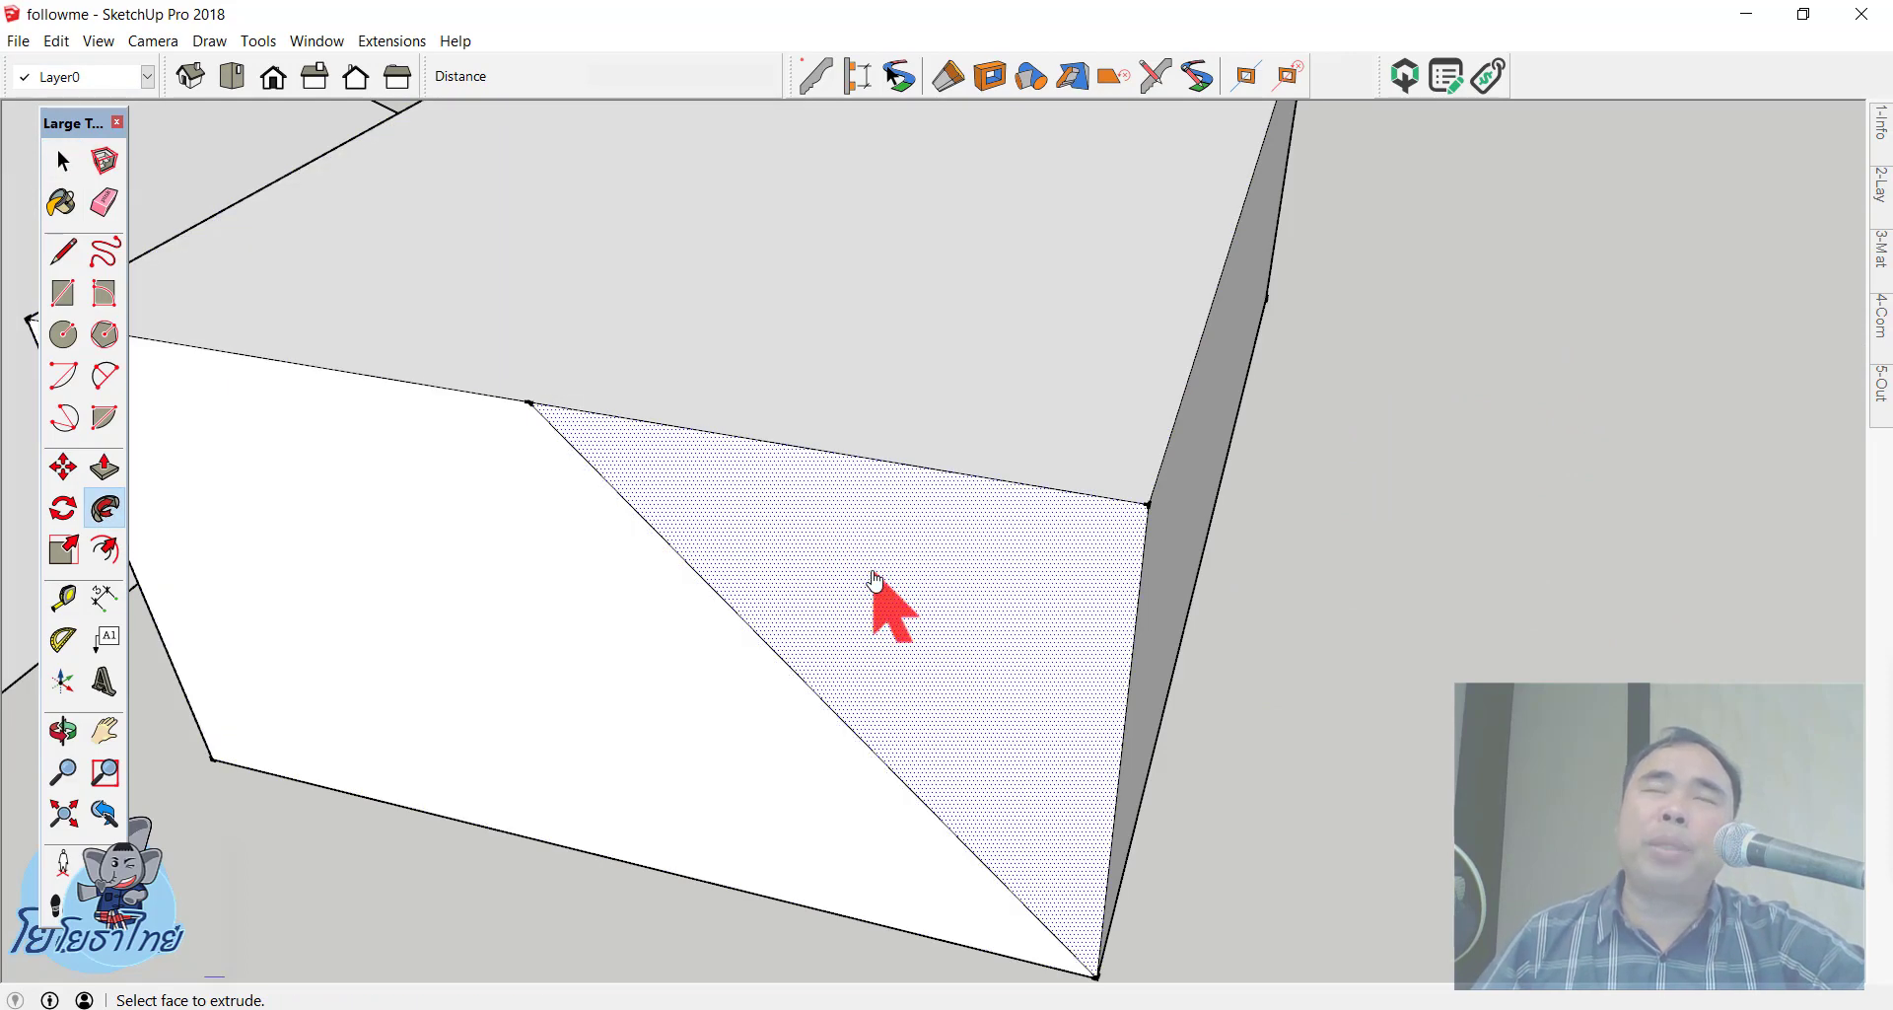
mouse_move(875, 582)
middle_mouse_down()
mouse_move(944, 729)
mouse_move(685, 951)
mouse_move(580, 965)
middle_mouse_up()
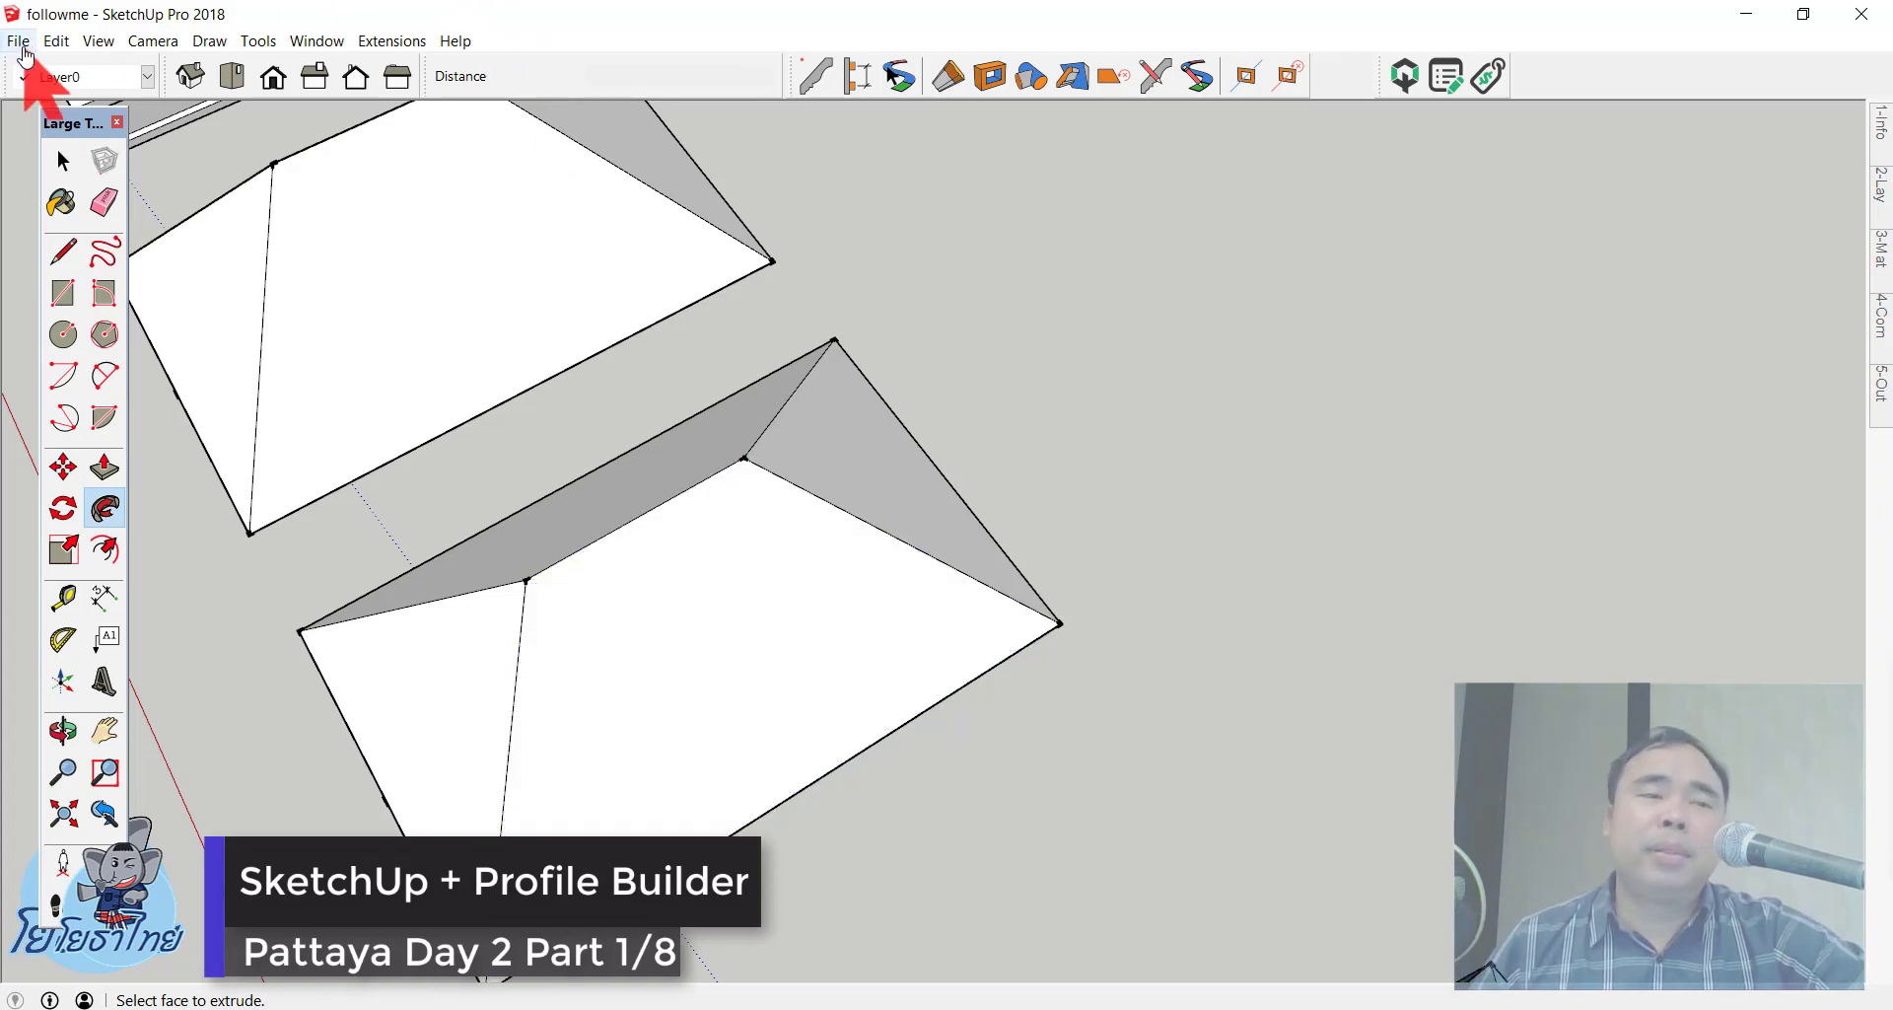
left_click(22, 44)
Step: Reopen followme and orbit until the roofed L-shaped house and two-level L-block both show
left_click(52, 93)
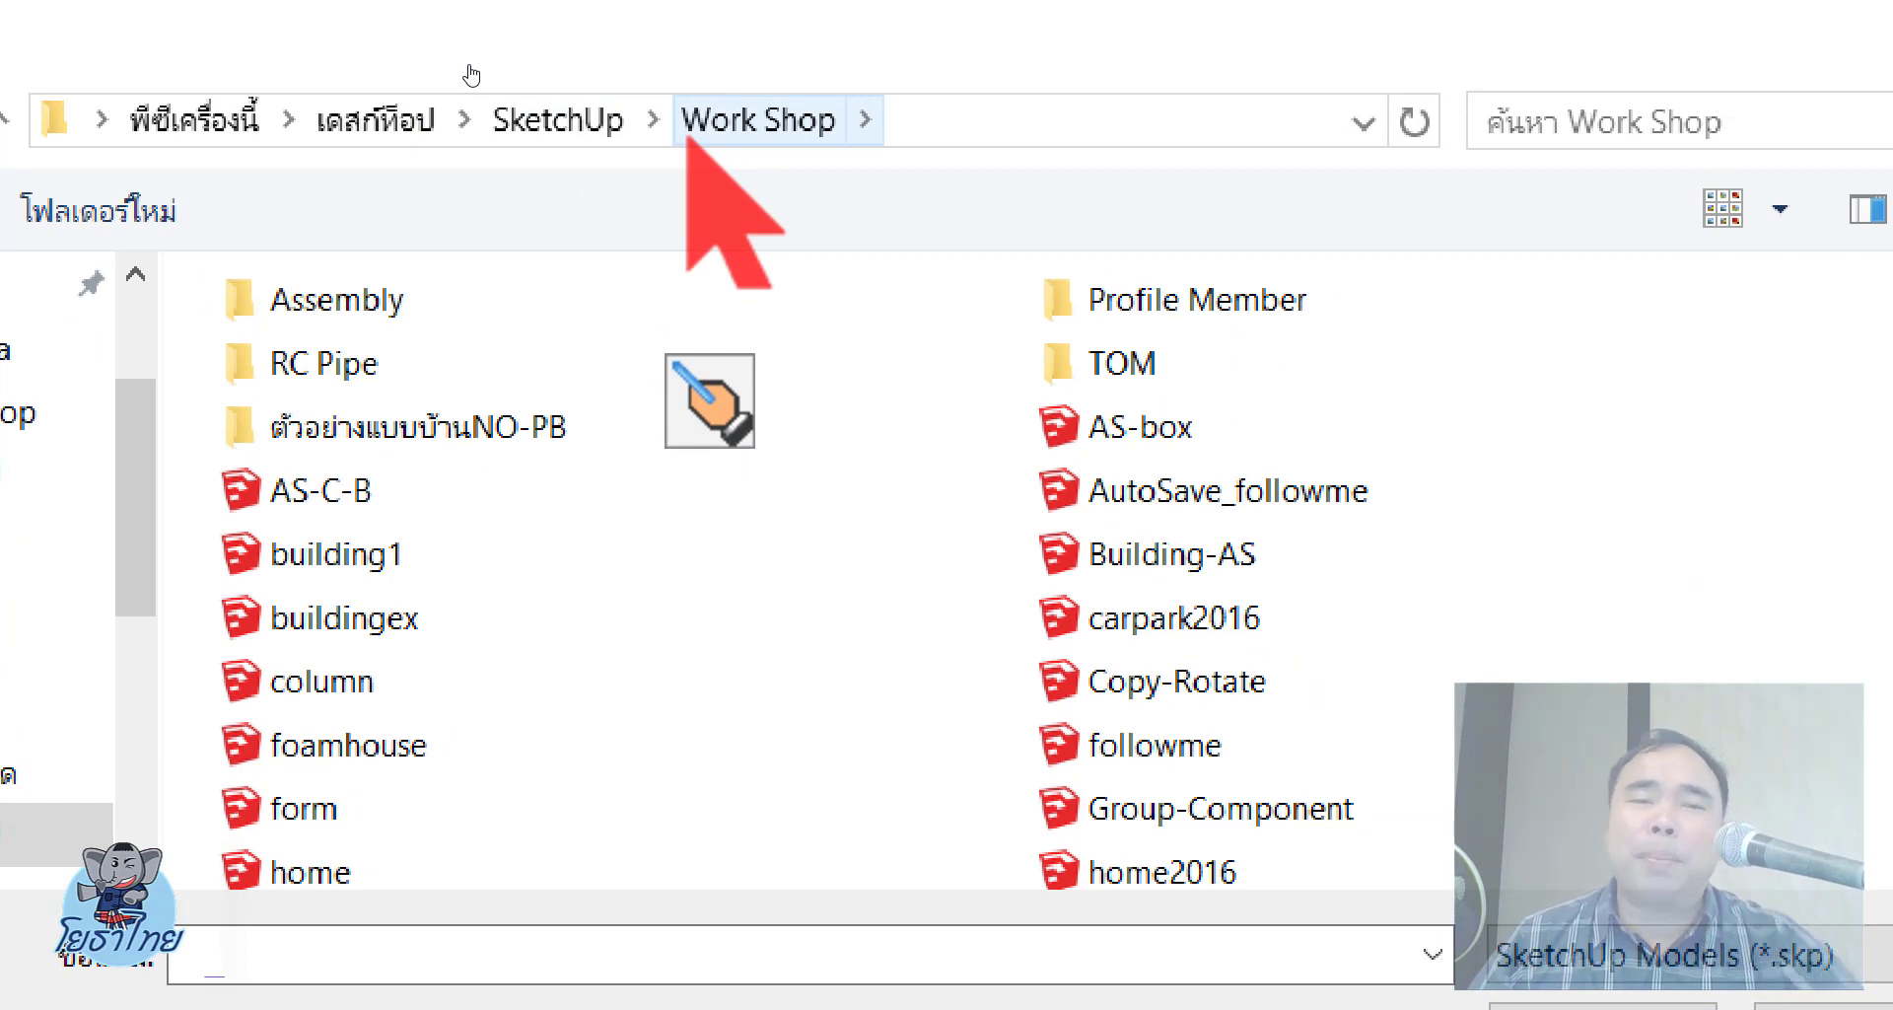
scroll(1161, 527, "down", 2)
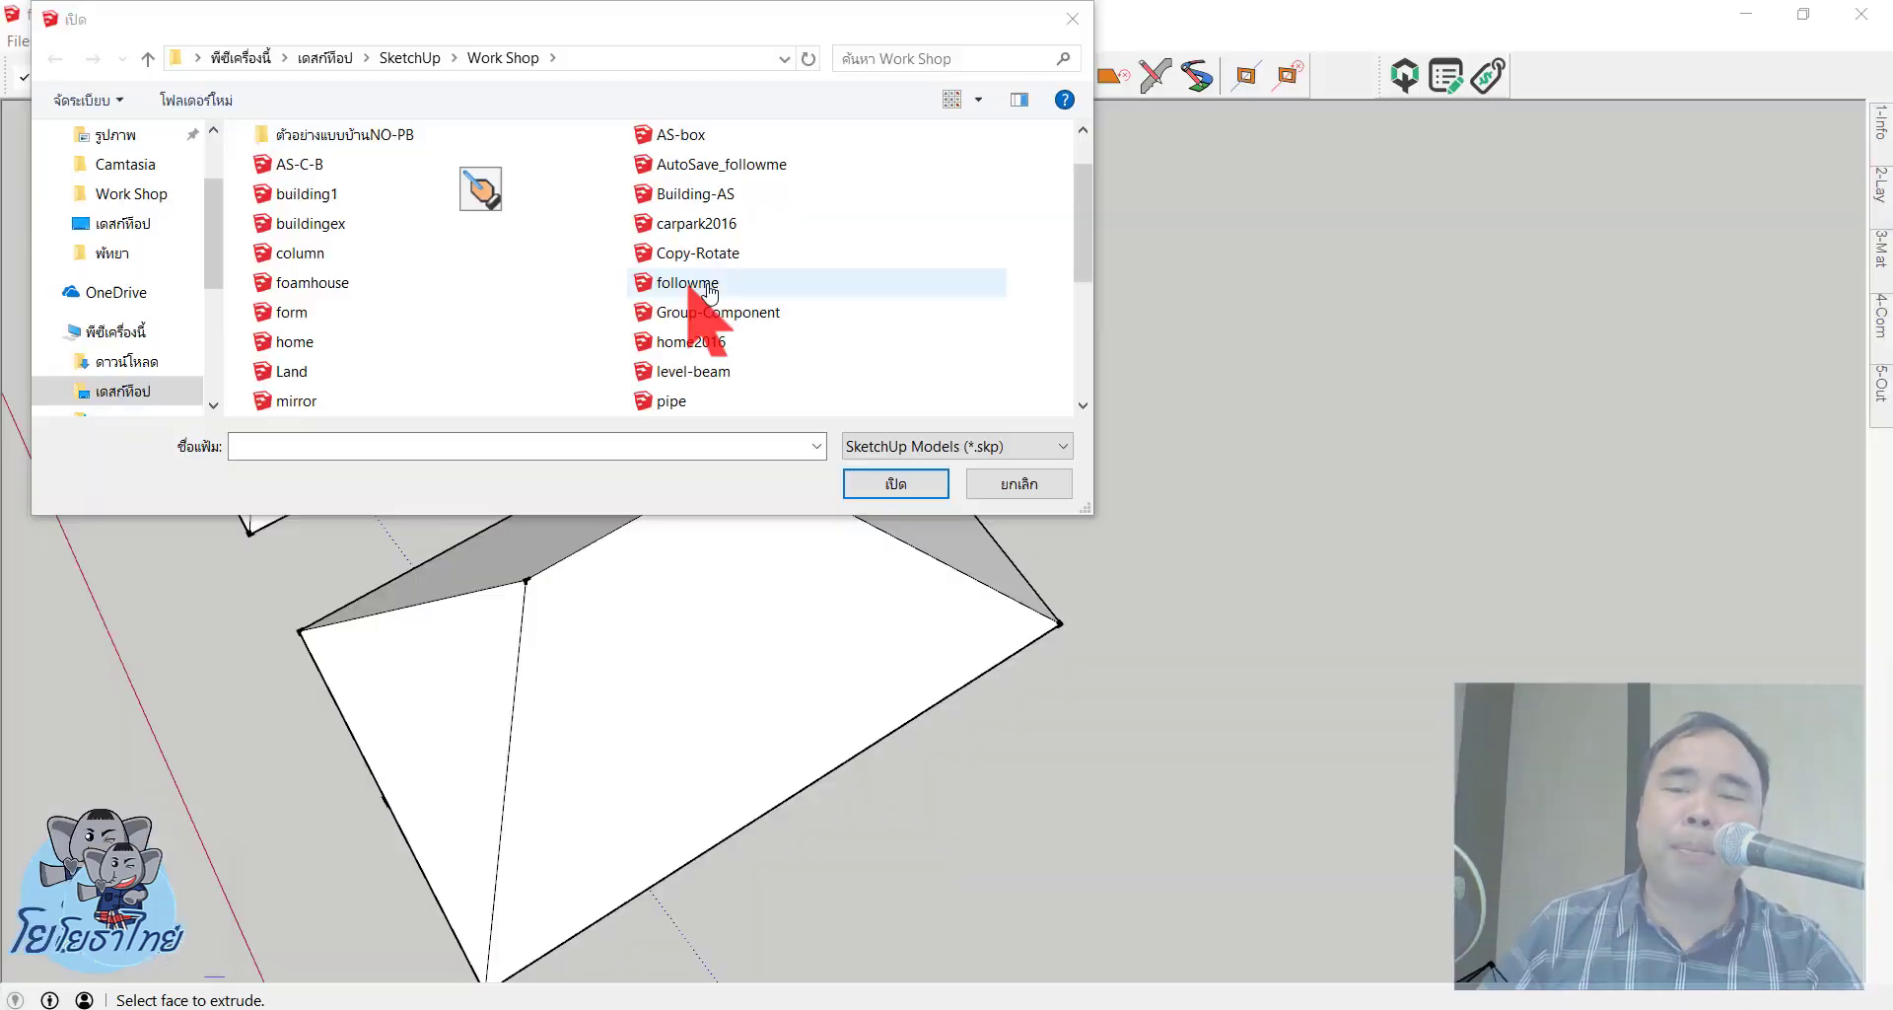
double_click(708, 292)
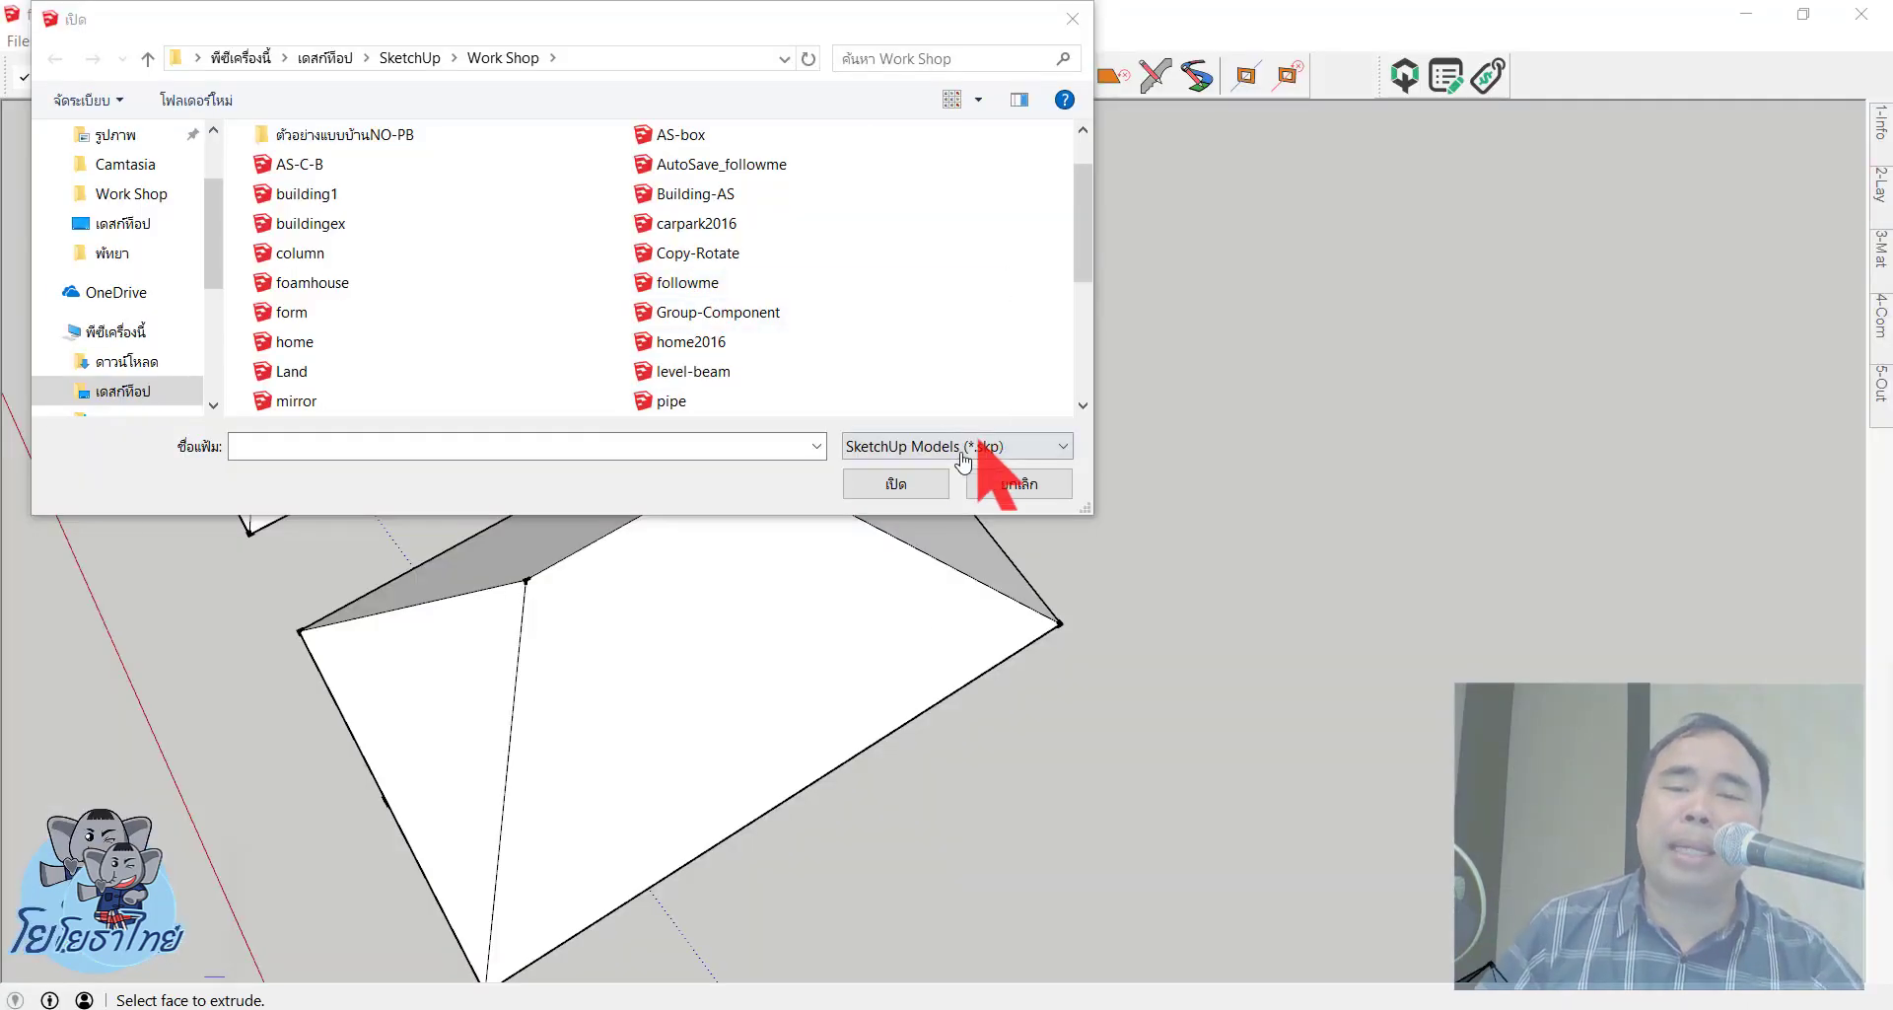
mouse_move(677, 287)
middle_mouse_down()
mouse_move(821, 303)
mouse_move(949, 375)
middle_mouse_up()
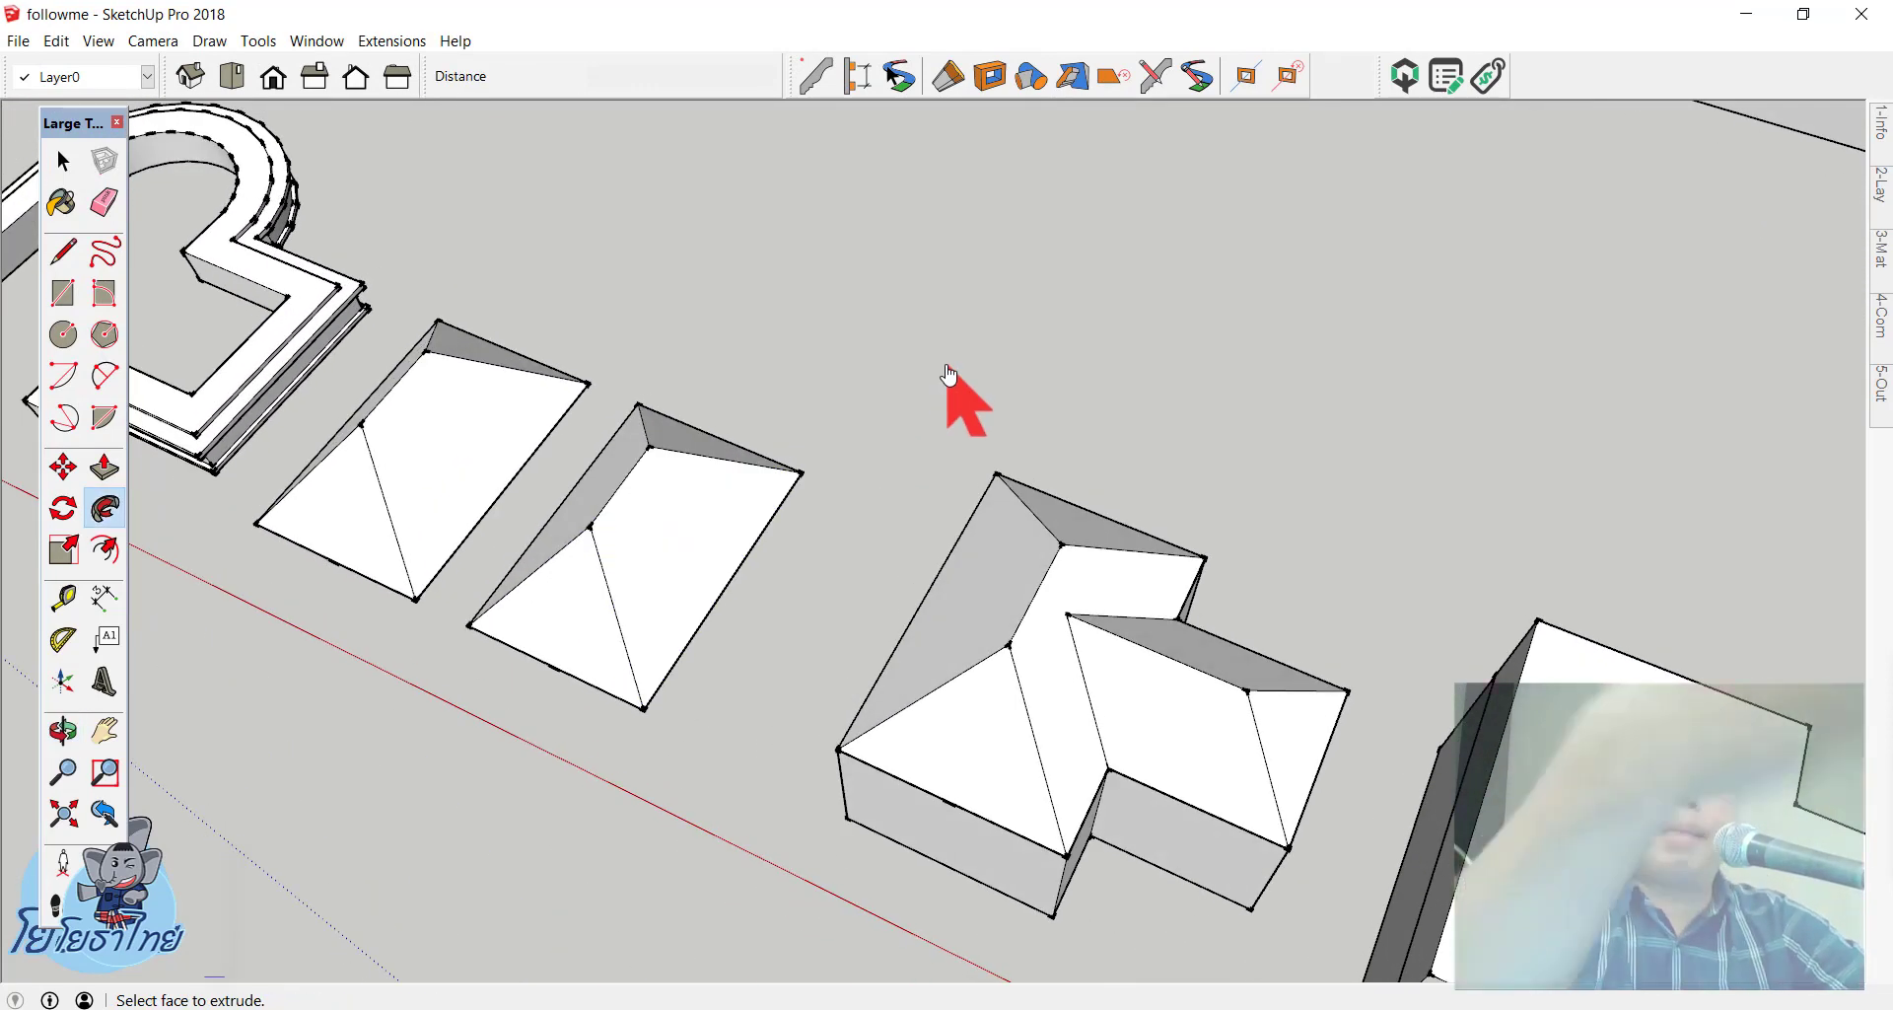
middle_click_drag(949, 375, 922, 729)
scroll(922, 729, "up", 3)
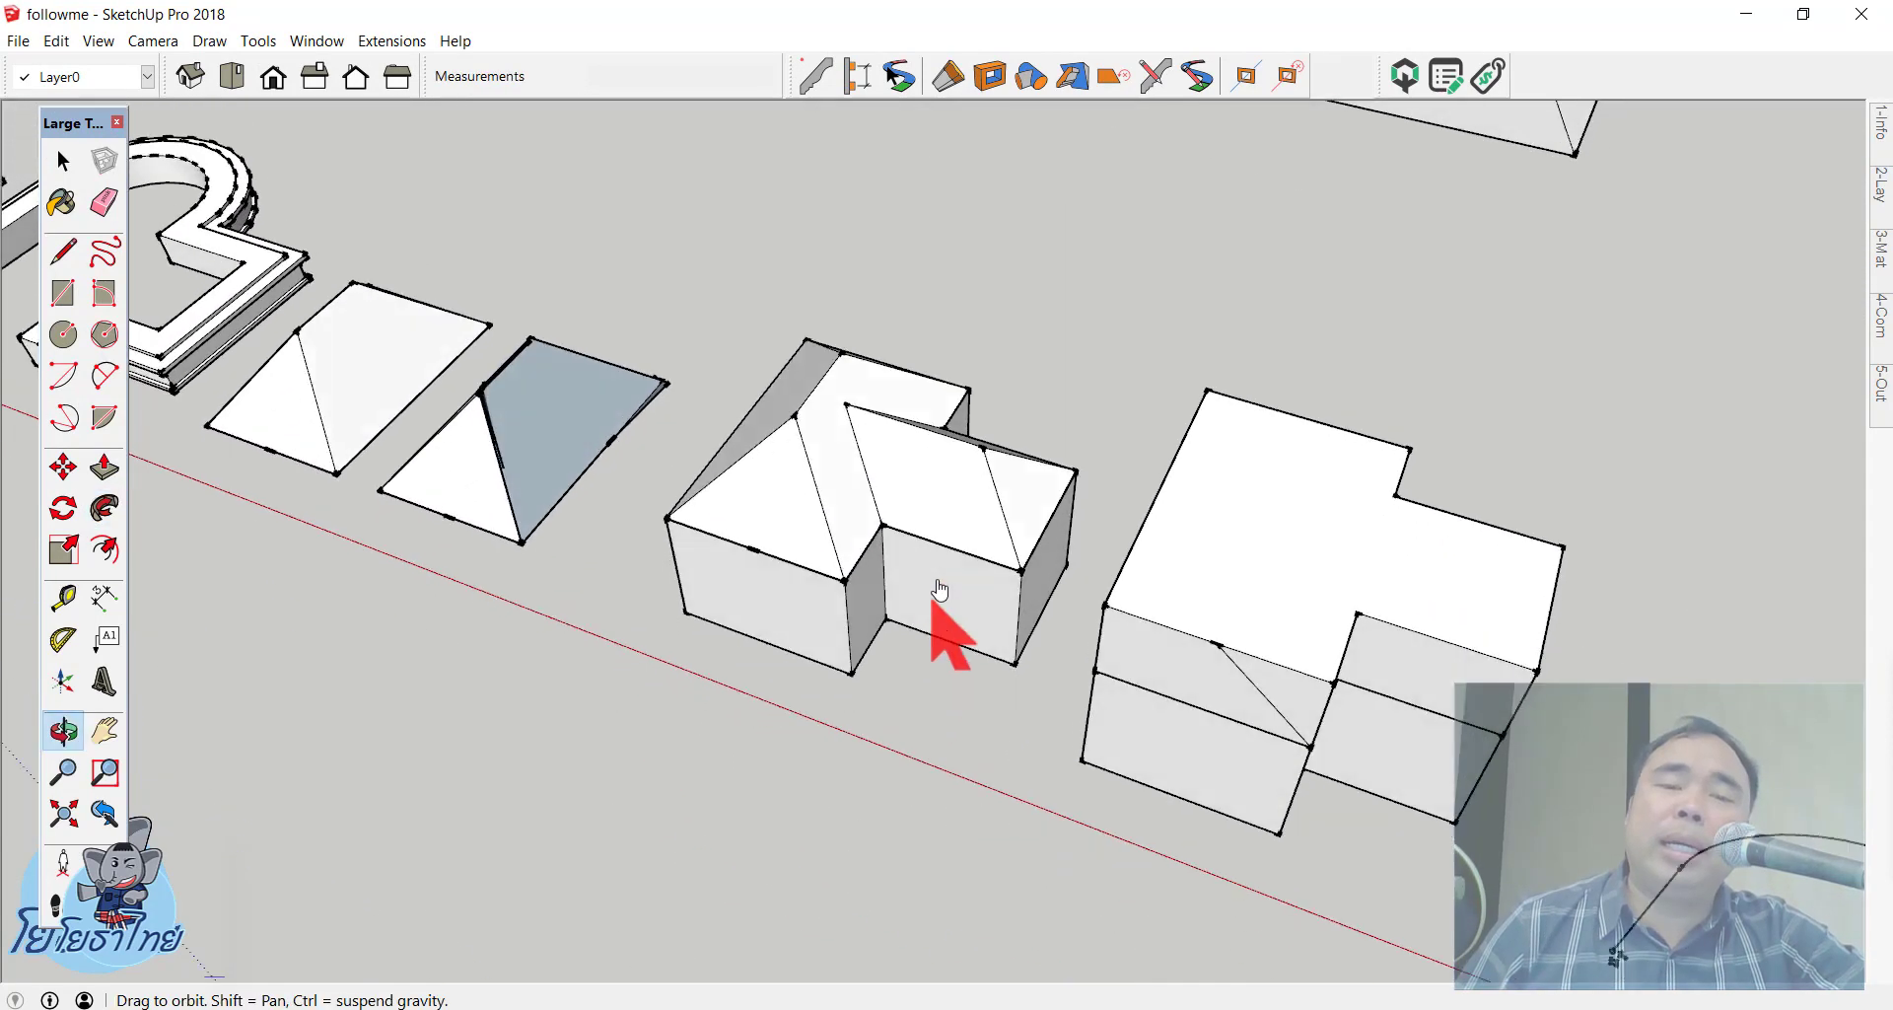
middle_click_drag(936, 592, 861, 584)
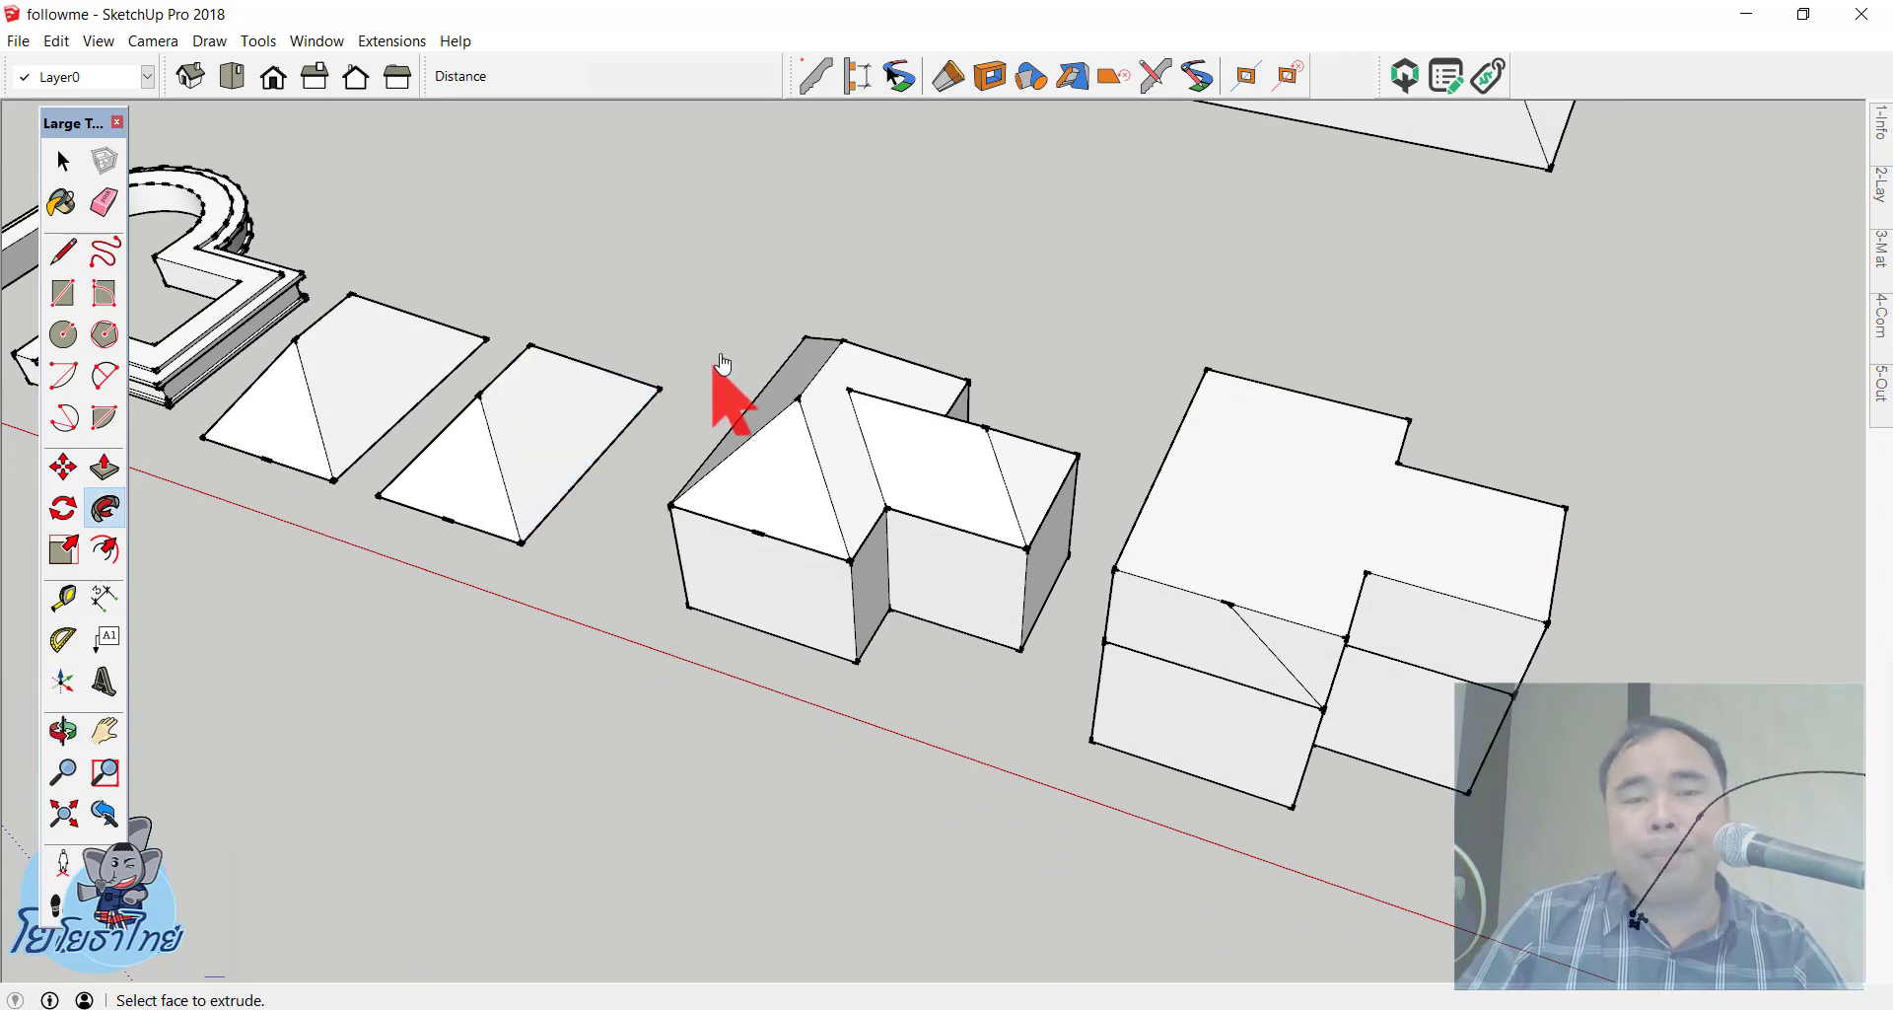
key("space")
scroll(887, 395, "up", 5)
middle_click_drag(964, 330, 1012, 525)
left_click(986, 582)
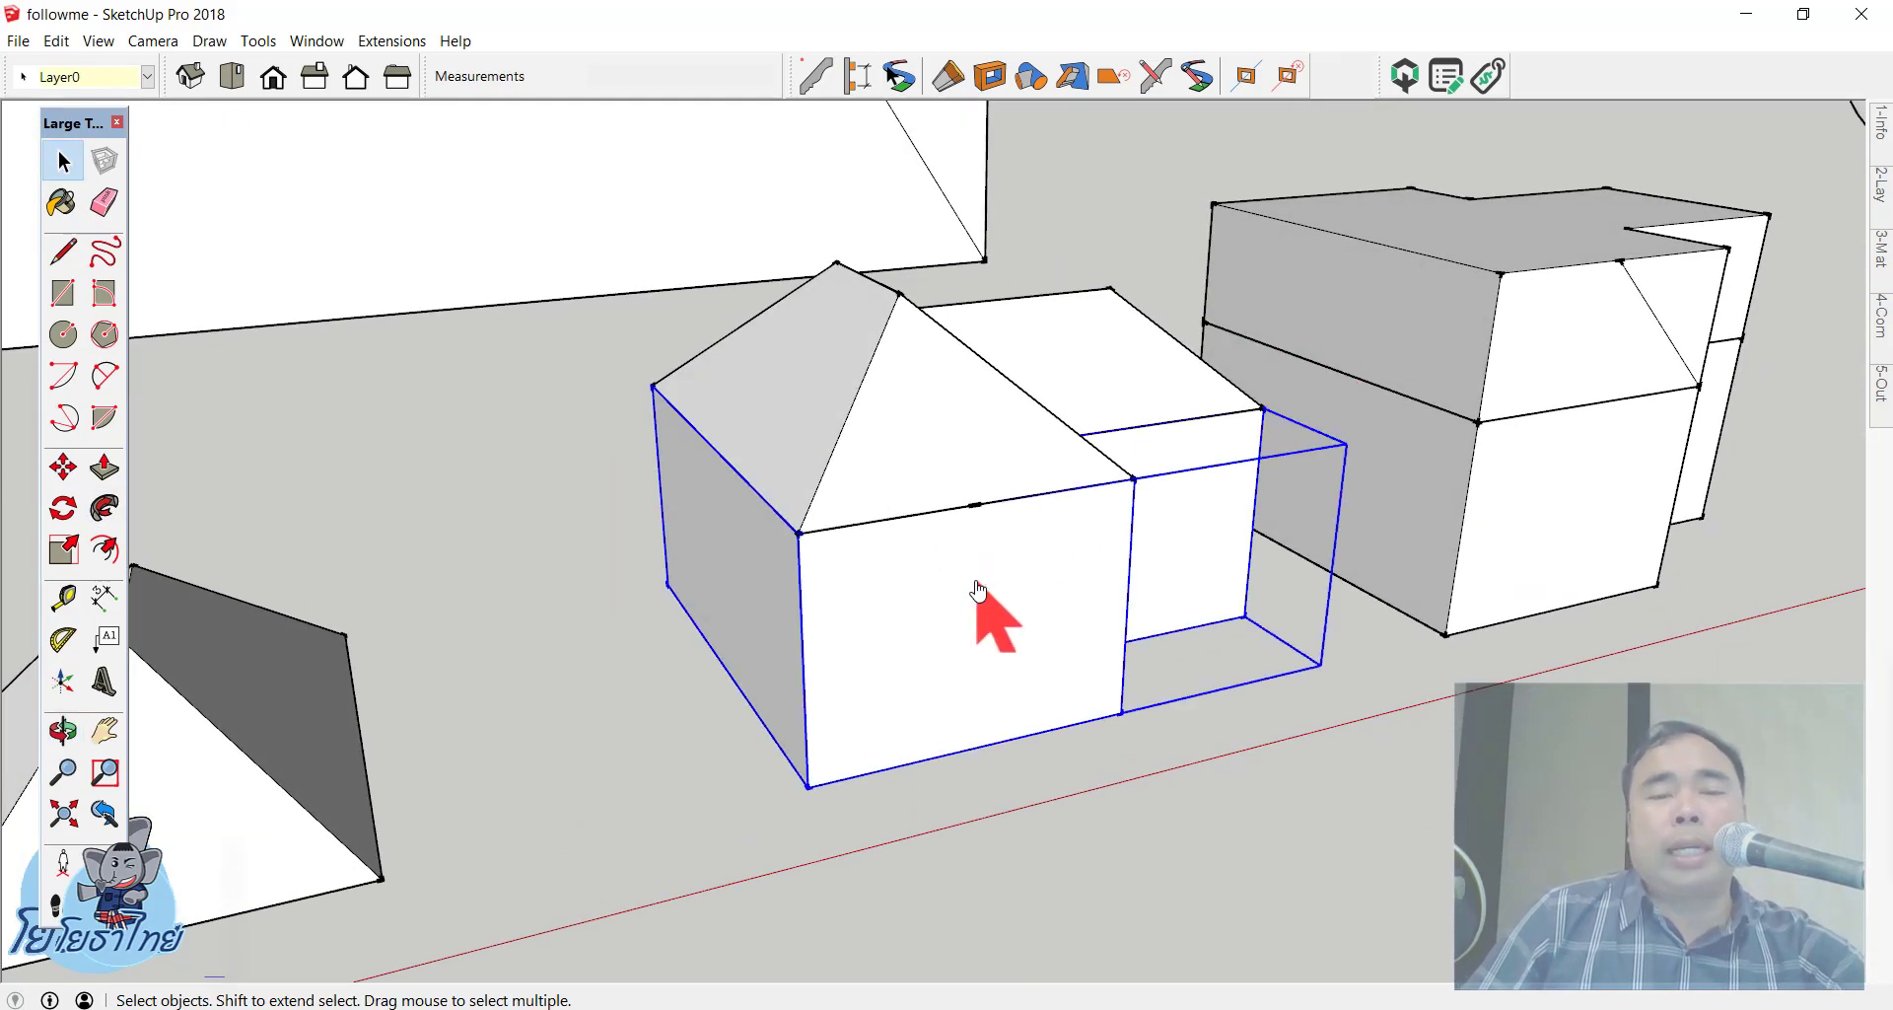
mouse_move(980, 592)
middle_mouse_down()
mouse_move(913, 655)
mouse_move(591, 710)
mouse_move(484, 915)
middle_mouse_up()
scroll(939, 499, "up", 3)
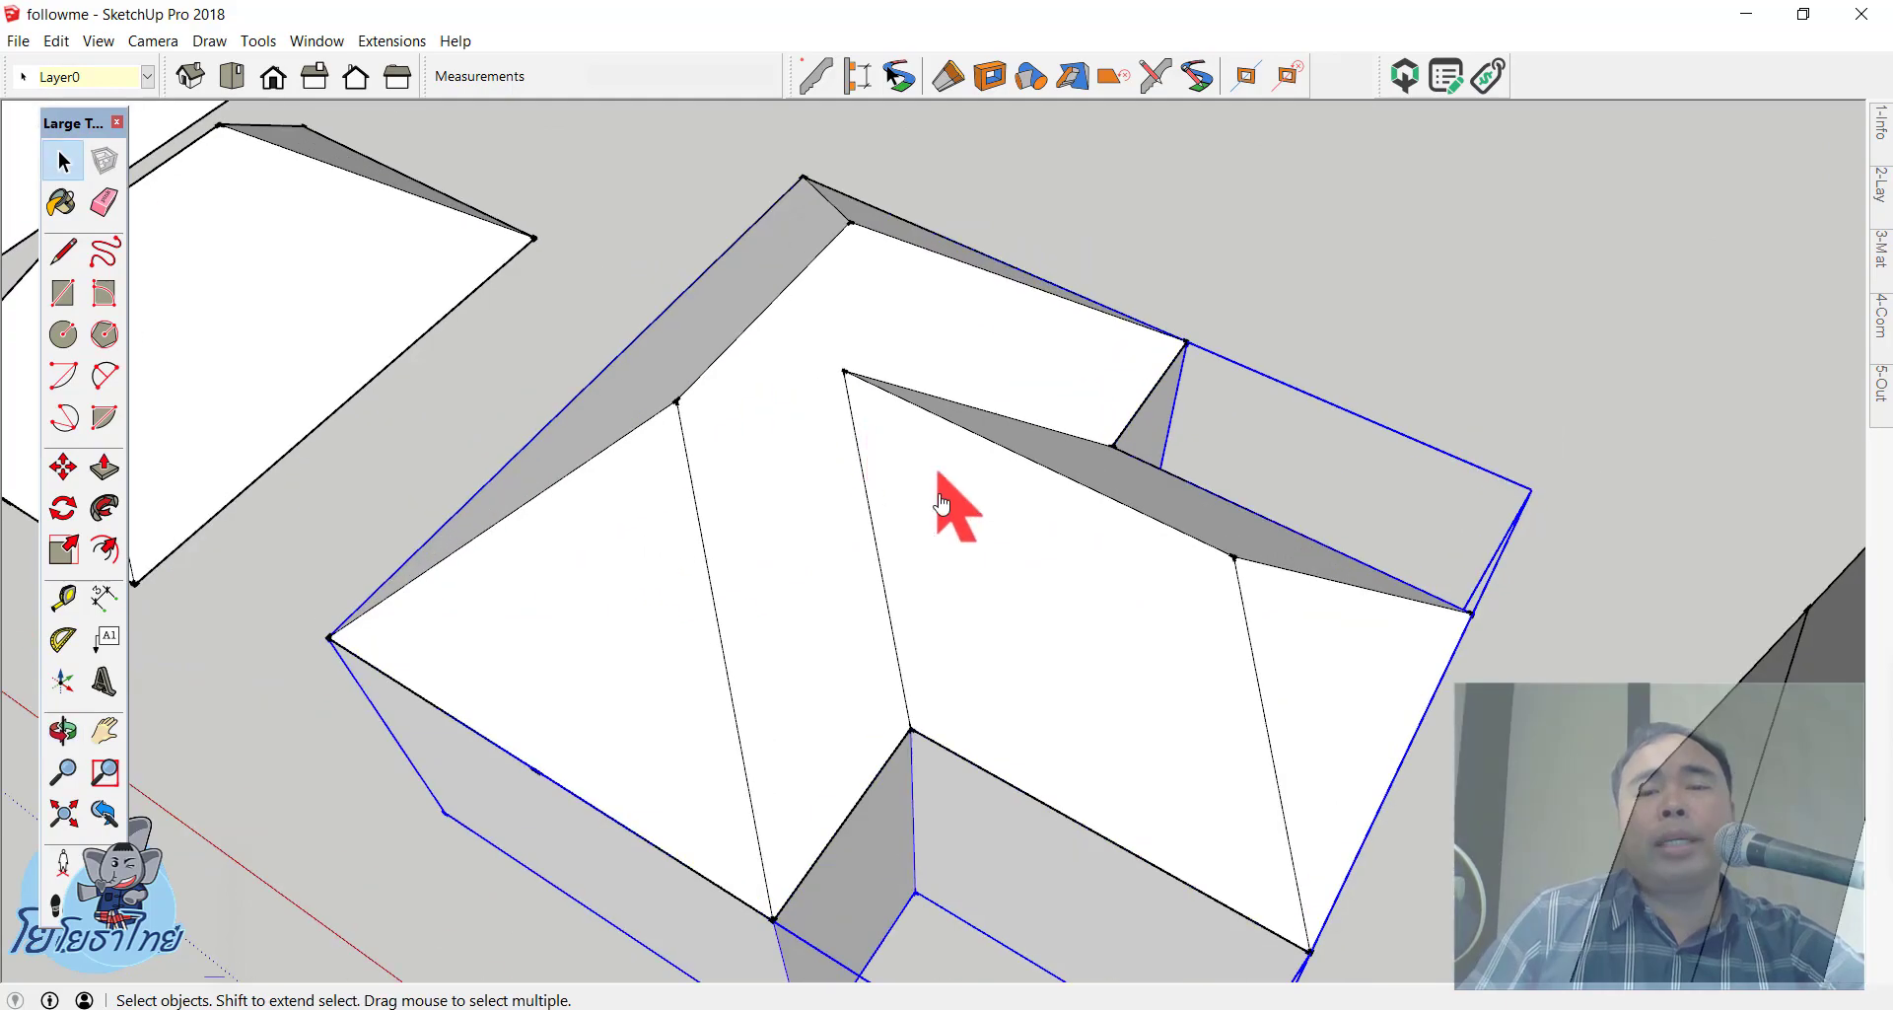
mouse_move(938, 498)
middle_mouse_down()
mouse_move(550, 698)
mouse_move(939, 563)
mouse_move(1120, 169)
mouse_move(955, 494)
middle_mouse_up()
scroll(935, 523, "down", 3)
scroll(935, 523, "up", 2)
scroll(934, 522, "down", 1)
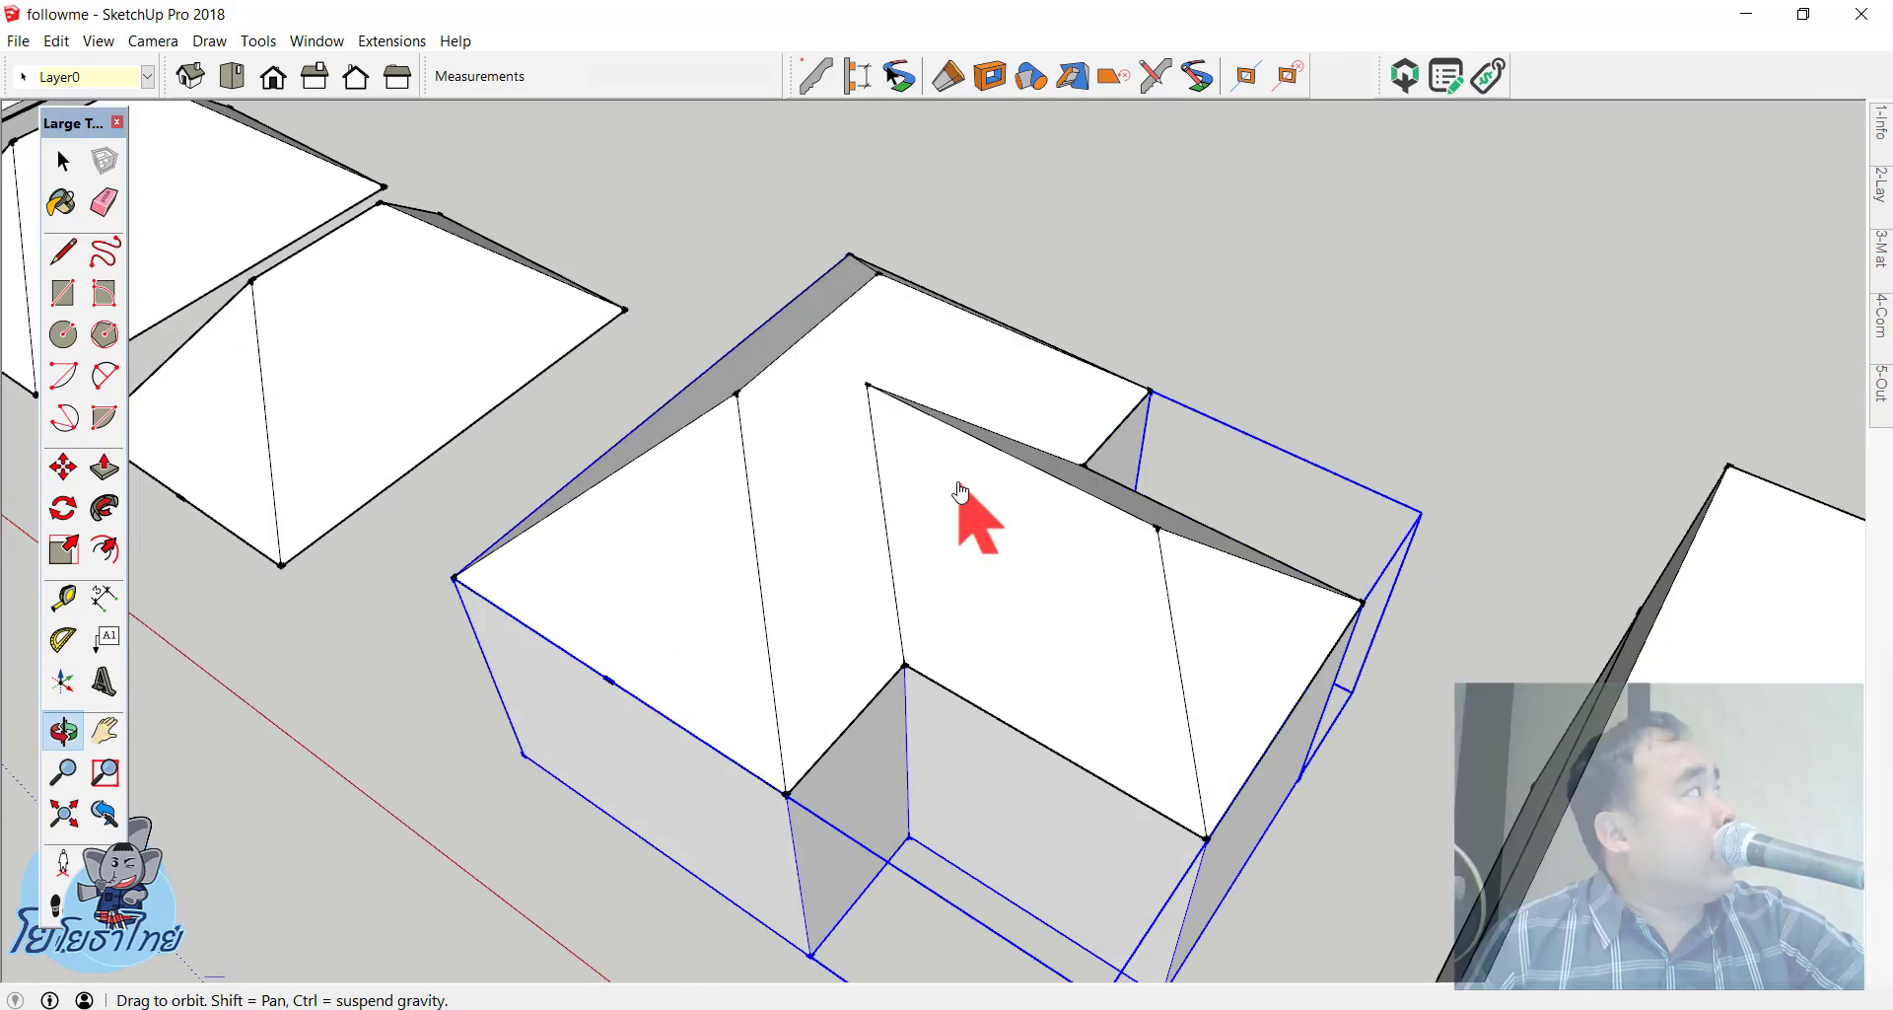
mouse_move(734, 498)
middle_mouse_down()
mouse_move(1069, 371)
mouse_move(867, 393)
middle_mouse_up()
left_click(858, 380)
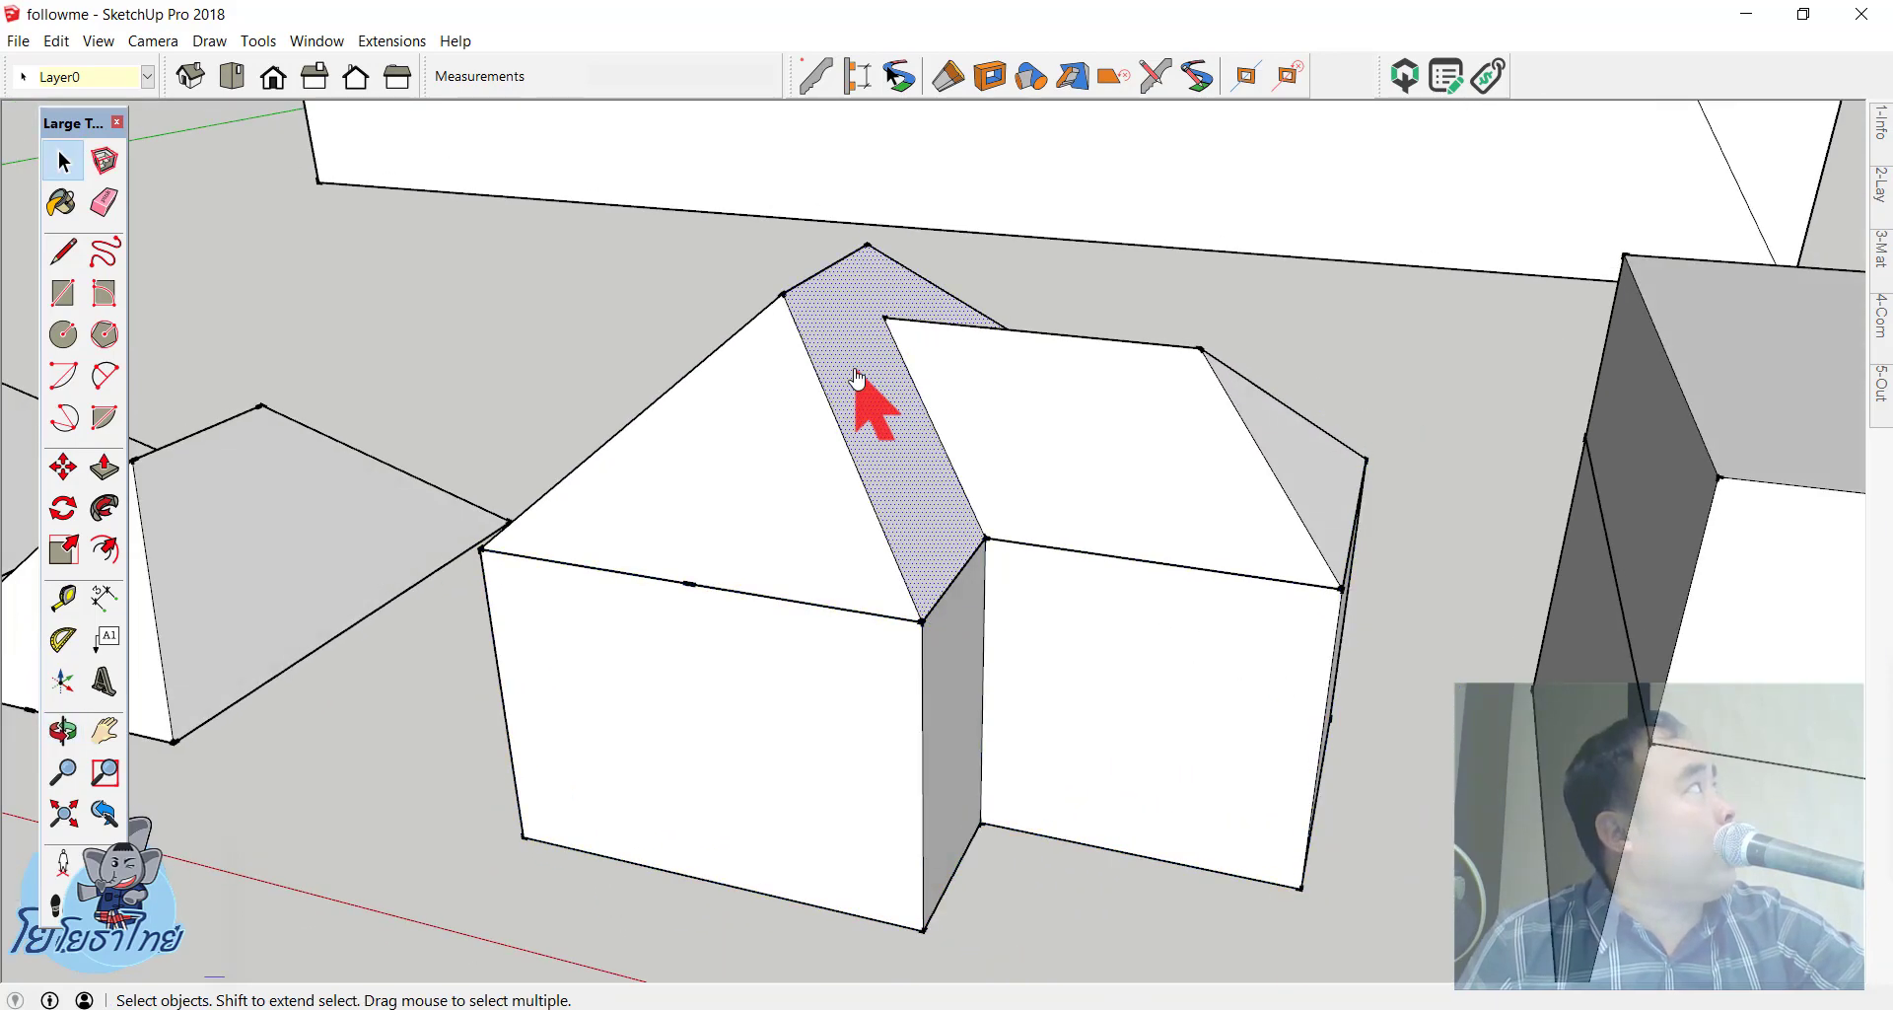
left_click(964, 465, "shift")
mouse_move(963, 464)
middle_mouse_down()
mouse_move(1215, 604)
mouse_move(1018, 586)
middle_mouse_up()
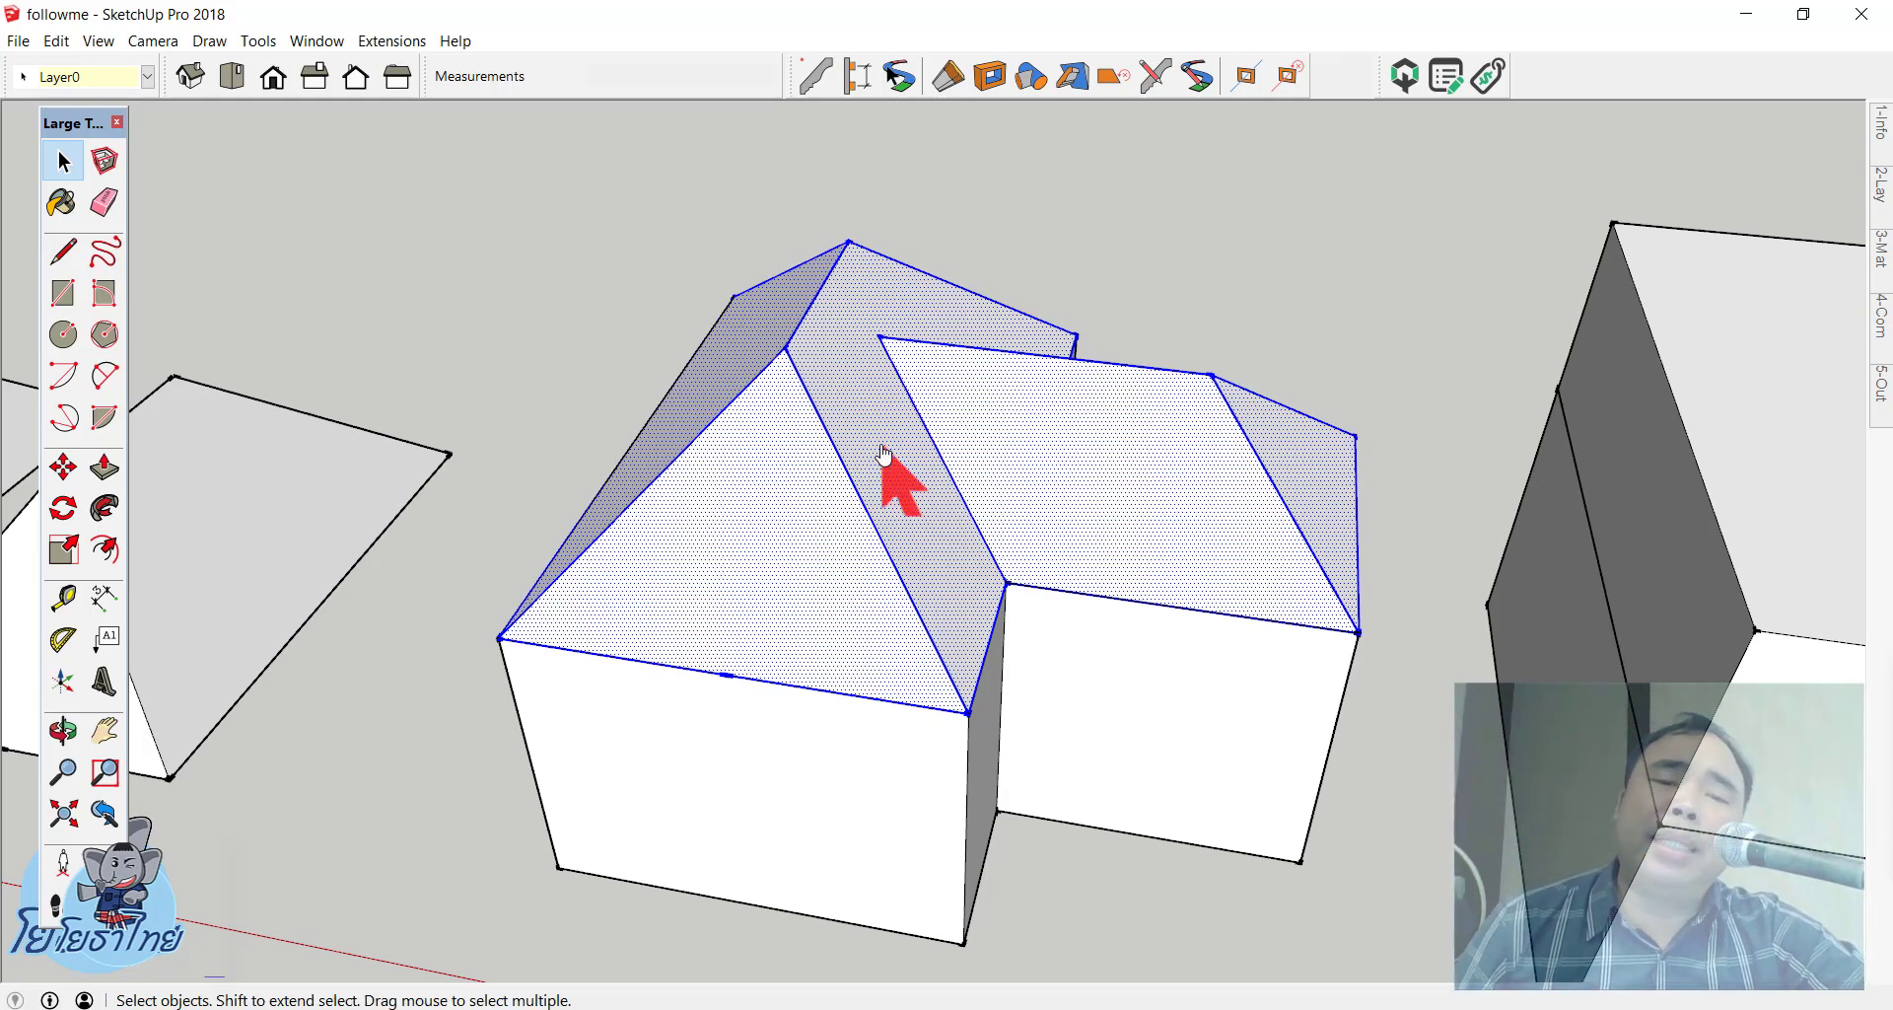
key("o")
left_click_drag(884, 455, 816, 590)
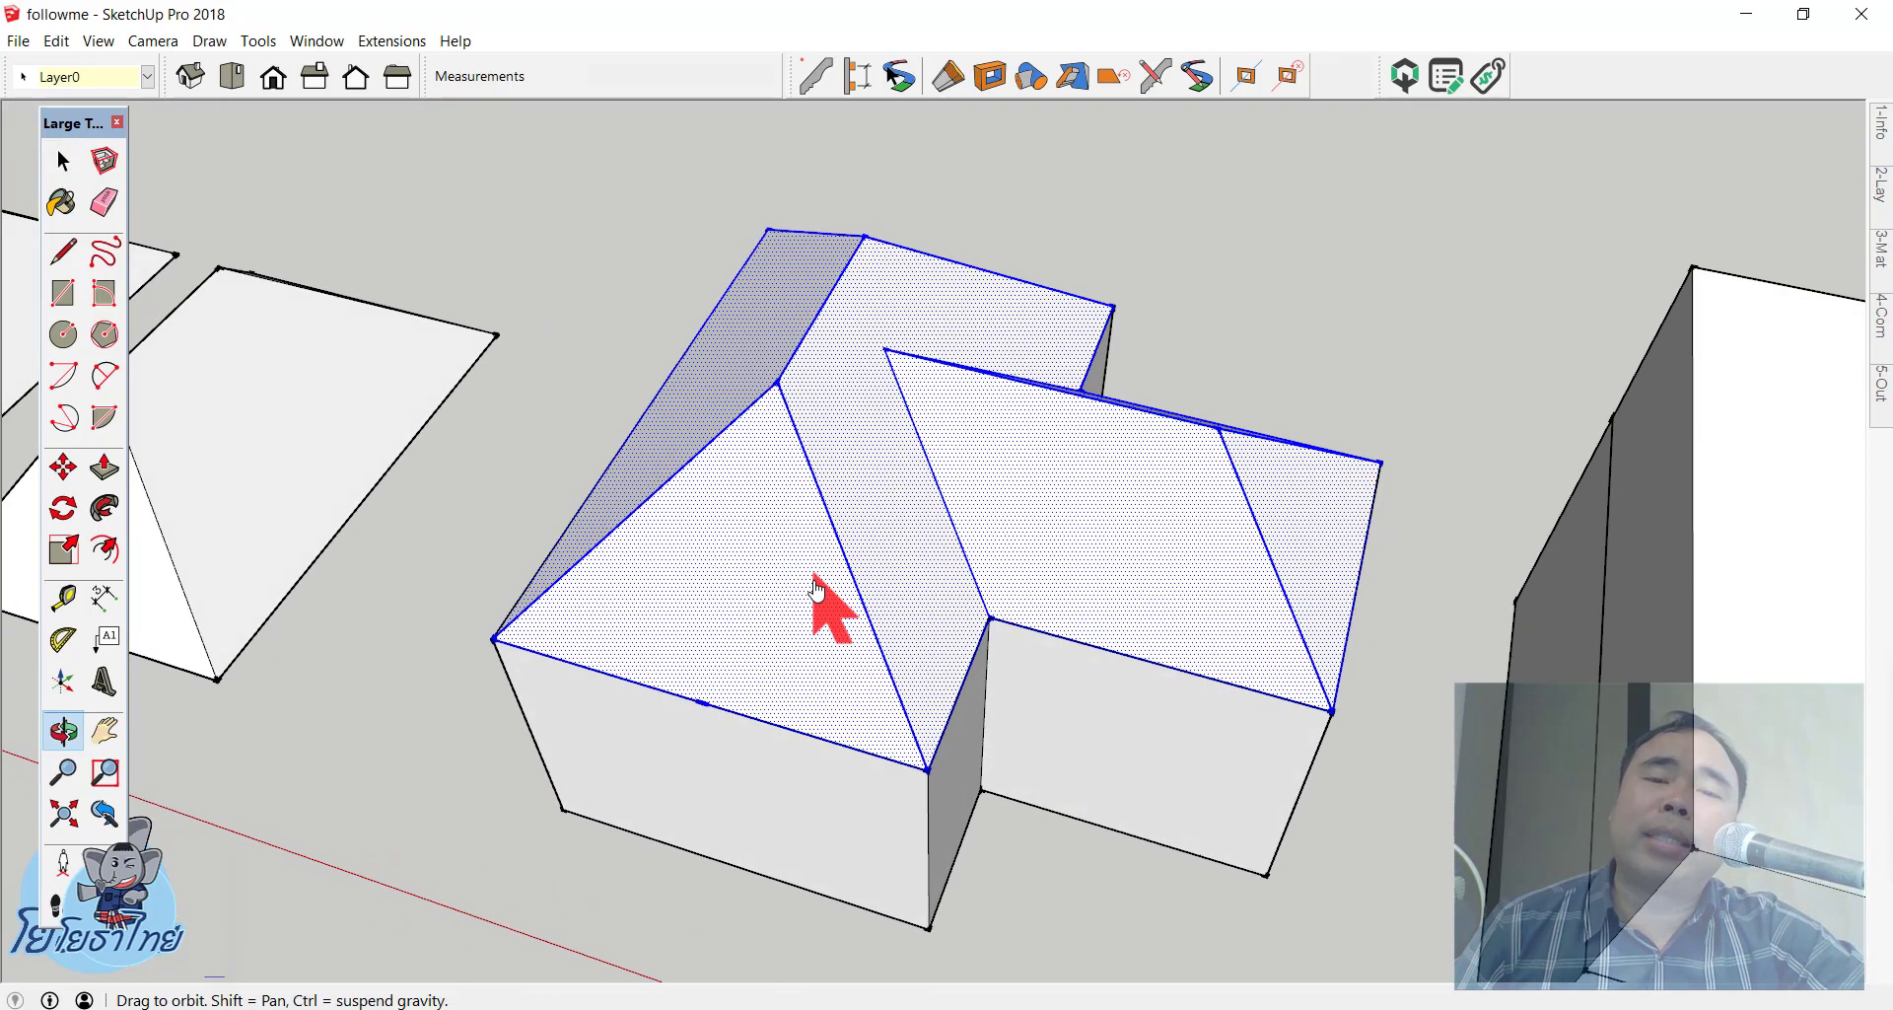
key("space")
scroll(824, 606, "down", 2)
scroll(798, 584, "down", 3)
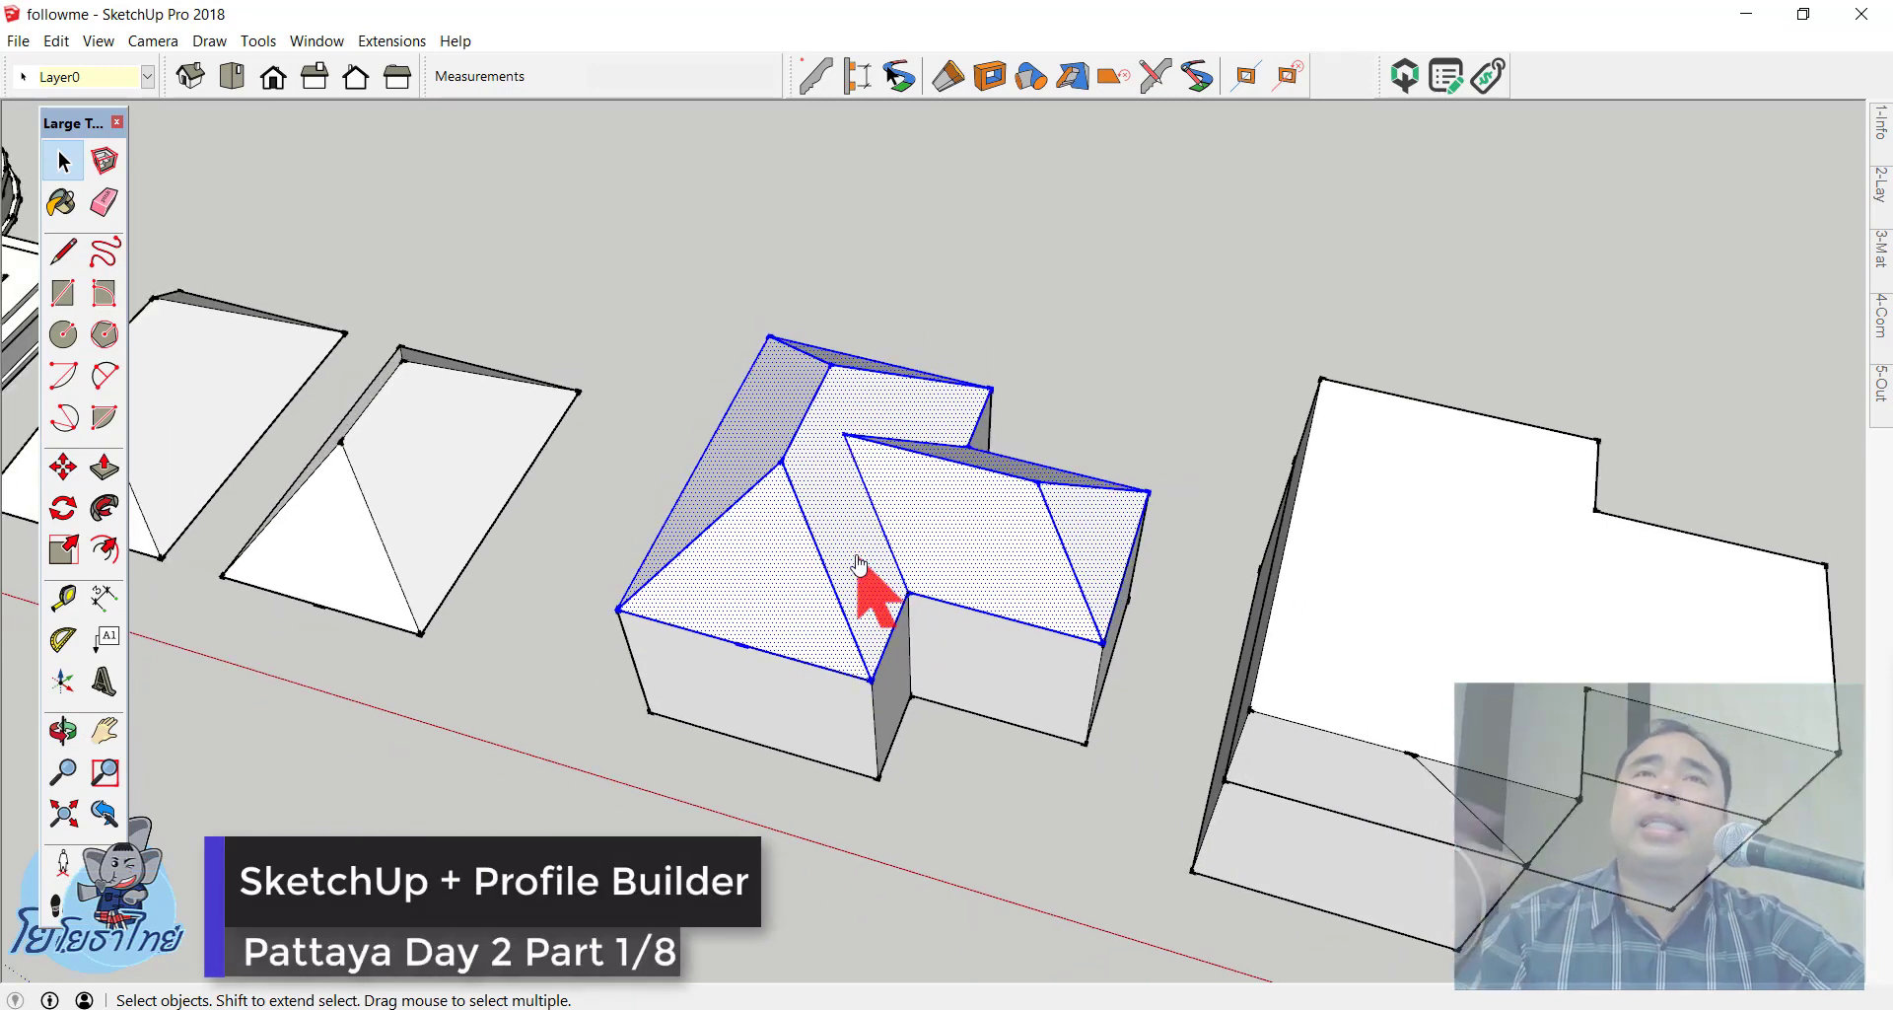
scroll(848, 552, "down", 3)
left_click(1090, 453)
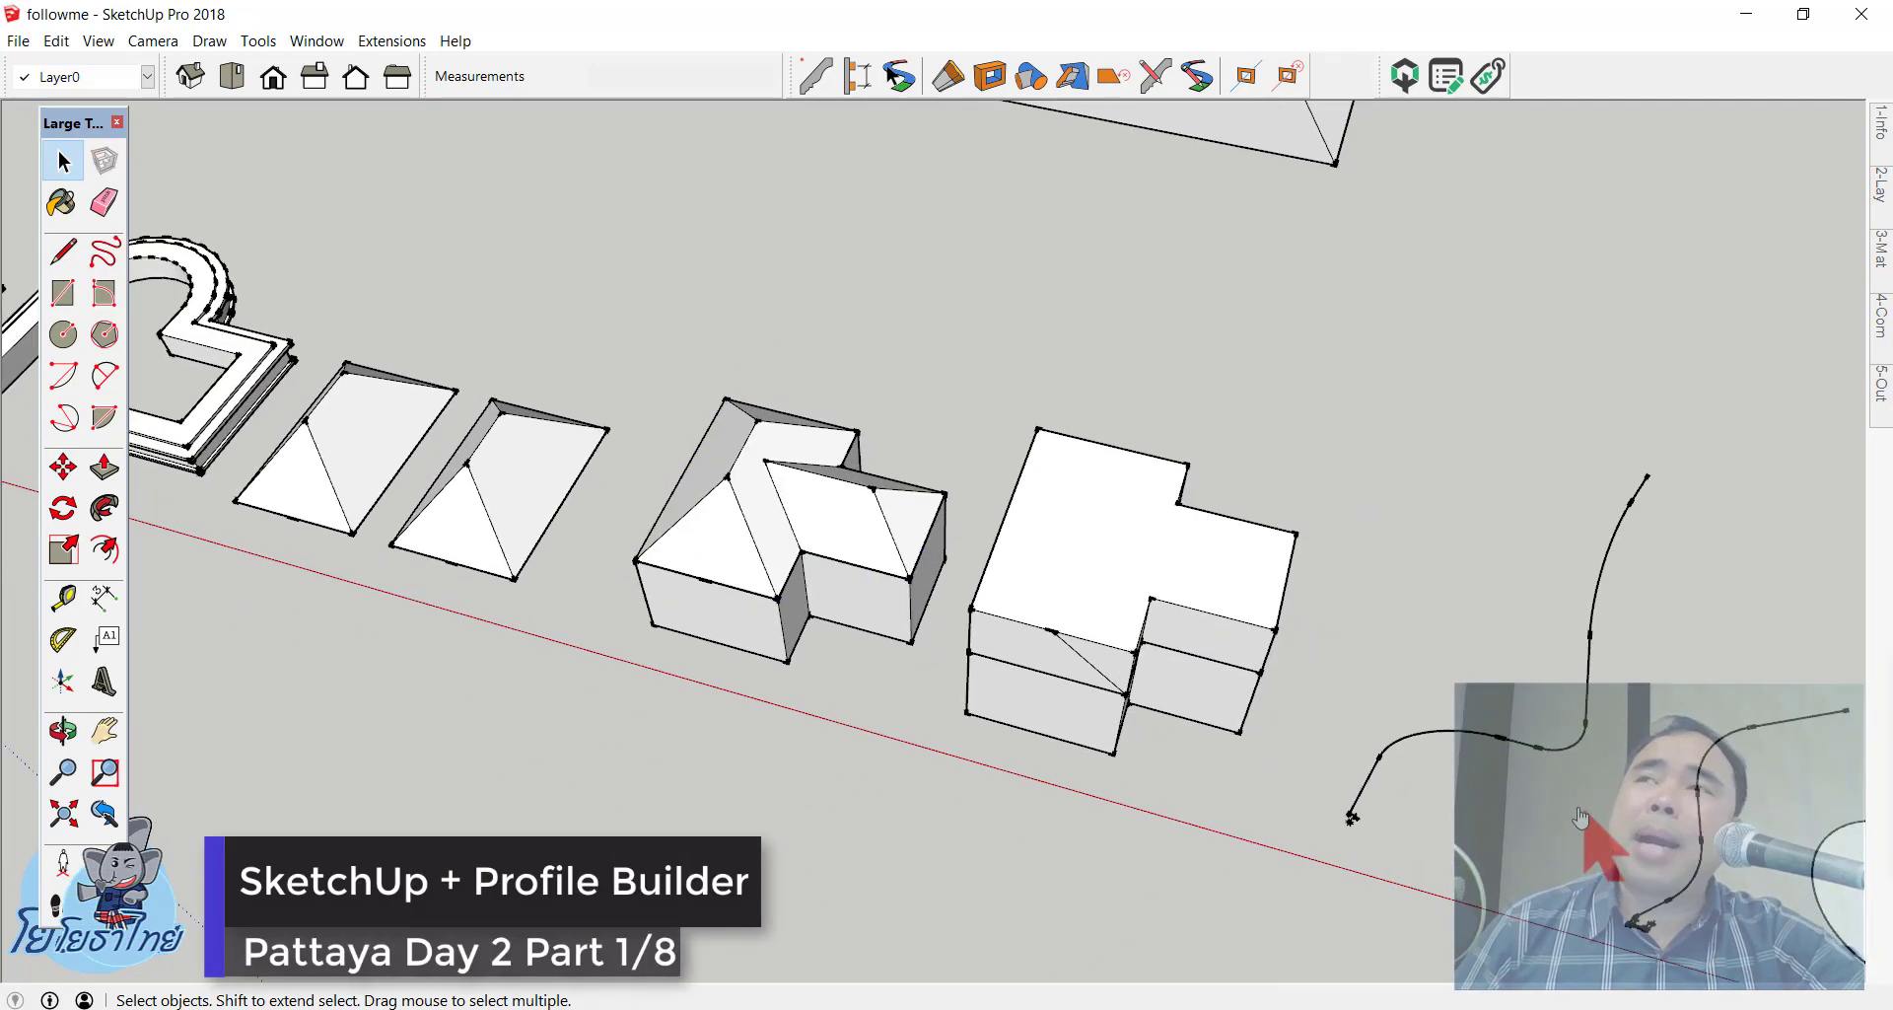
scroll(1580, 818, "up", 1)
scroll(1378, 814, "up", 1)
middle_click_drag(791, 712, 826, 678)
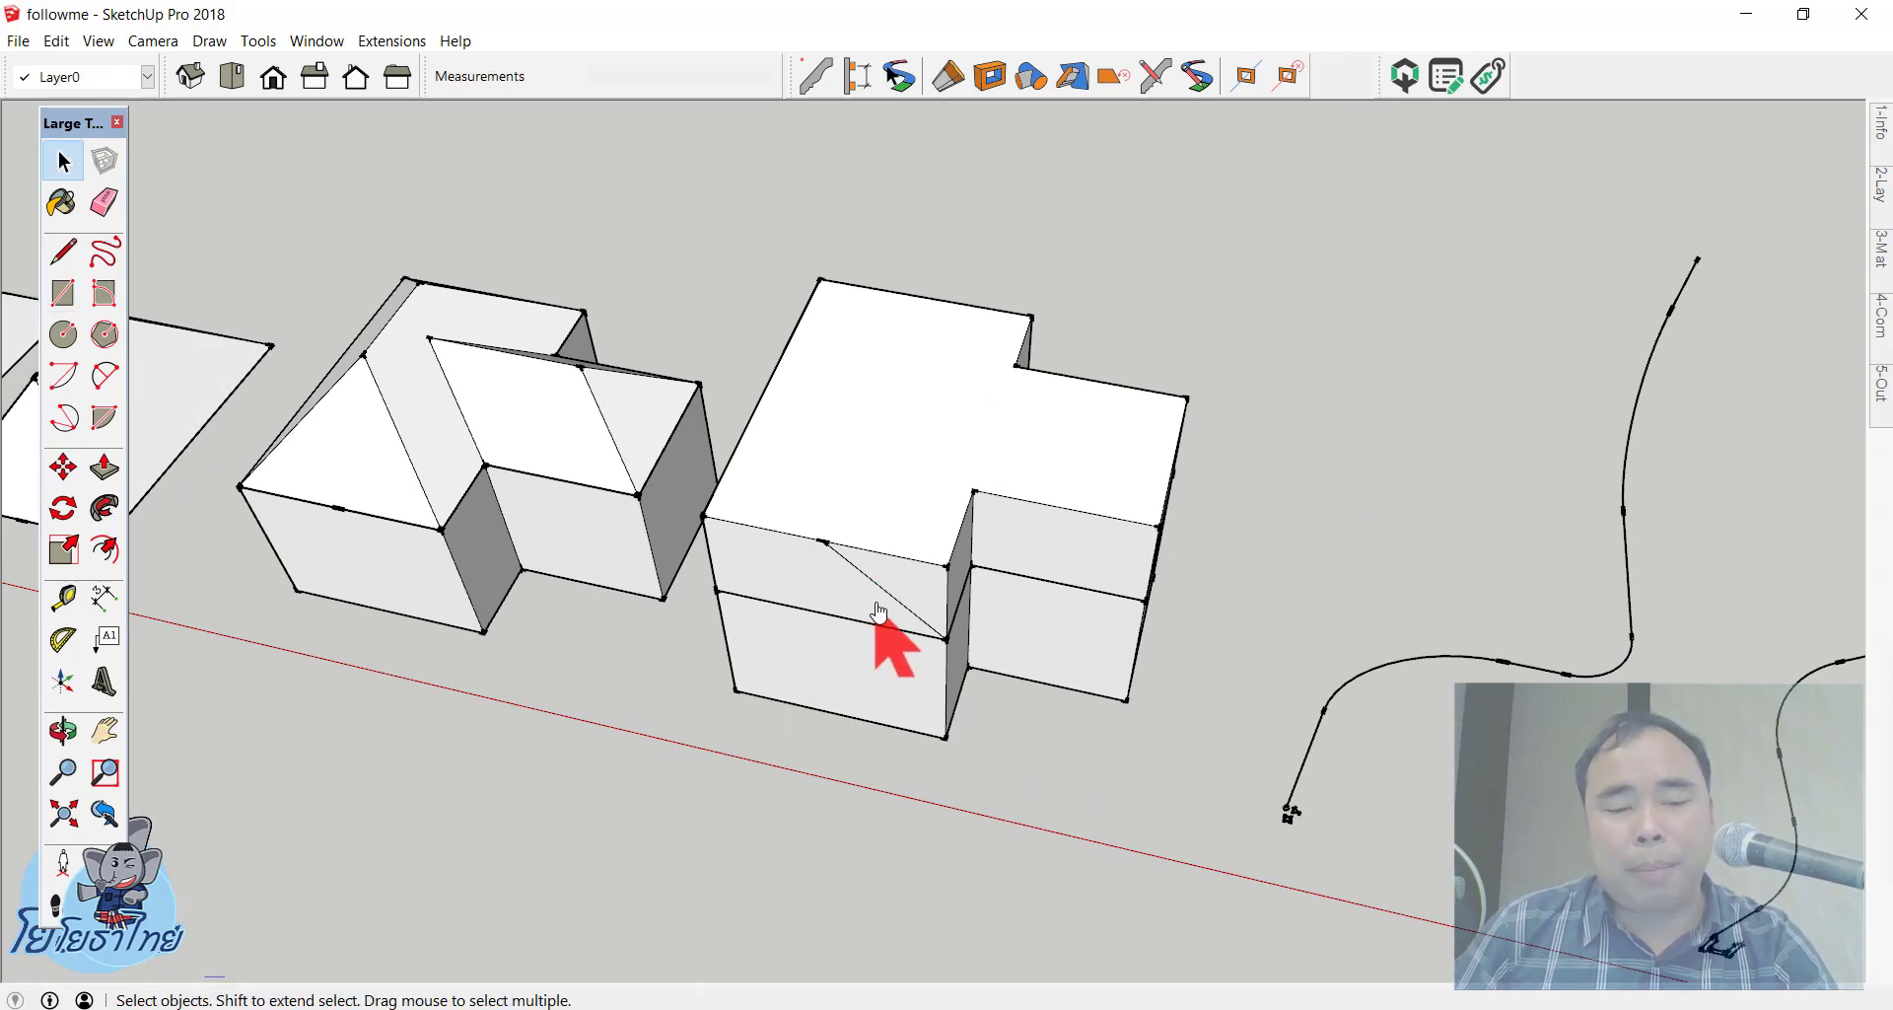
Step: Inspect the two-level block, selecting the upper box, lower block and top face in turn
key("e")
key("space")
mouse_move(887, 621)
middle_mouse_down()
mouse_move(1343, 435)
mouse_move(992, 477)
middle_mouse_up()
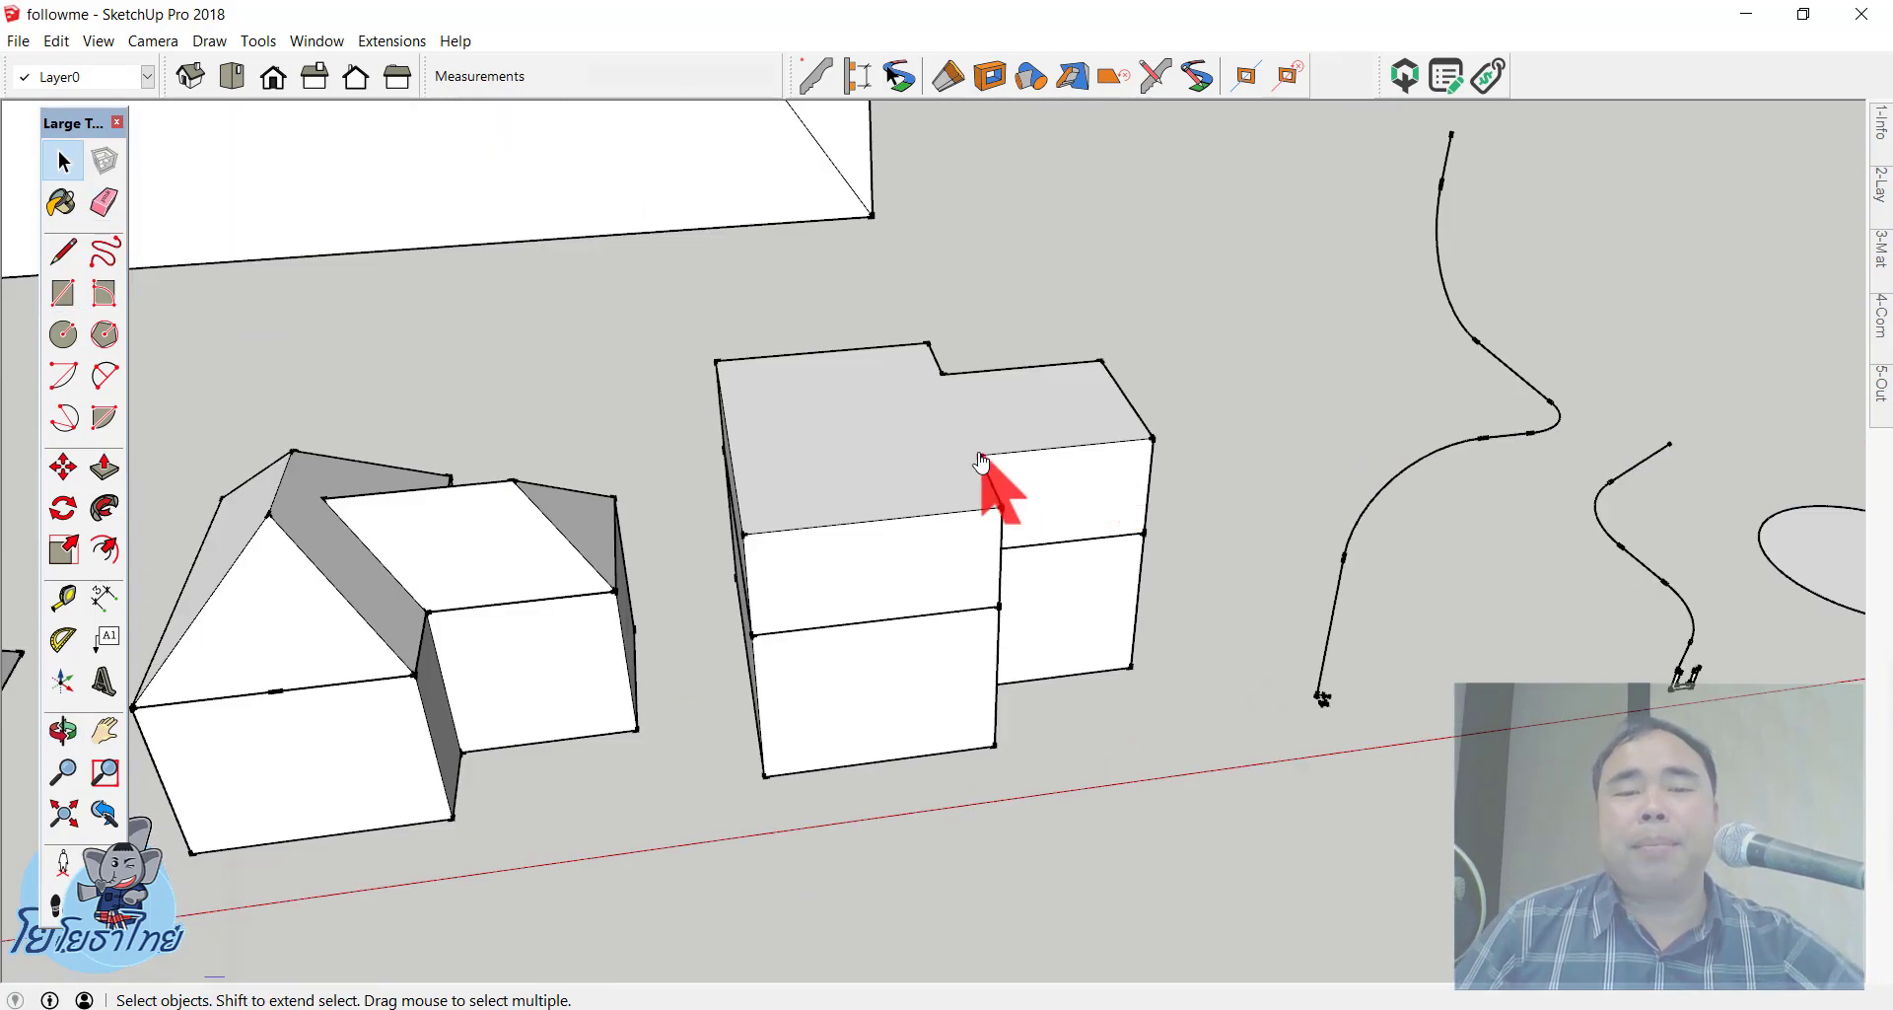
triple_click(937, 477)
left_click(1380, 338)
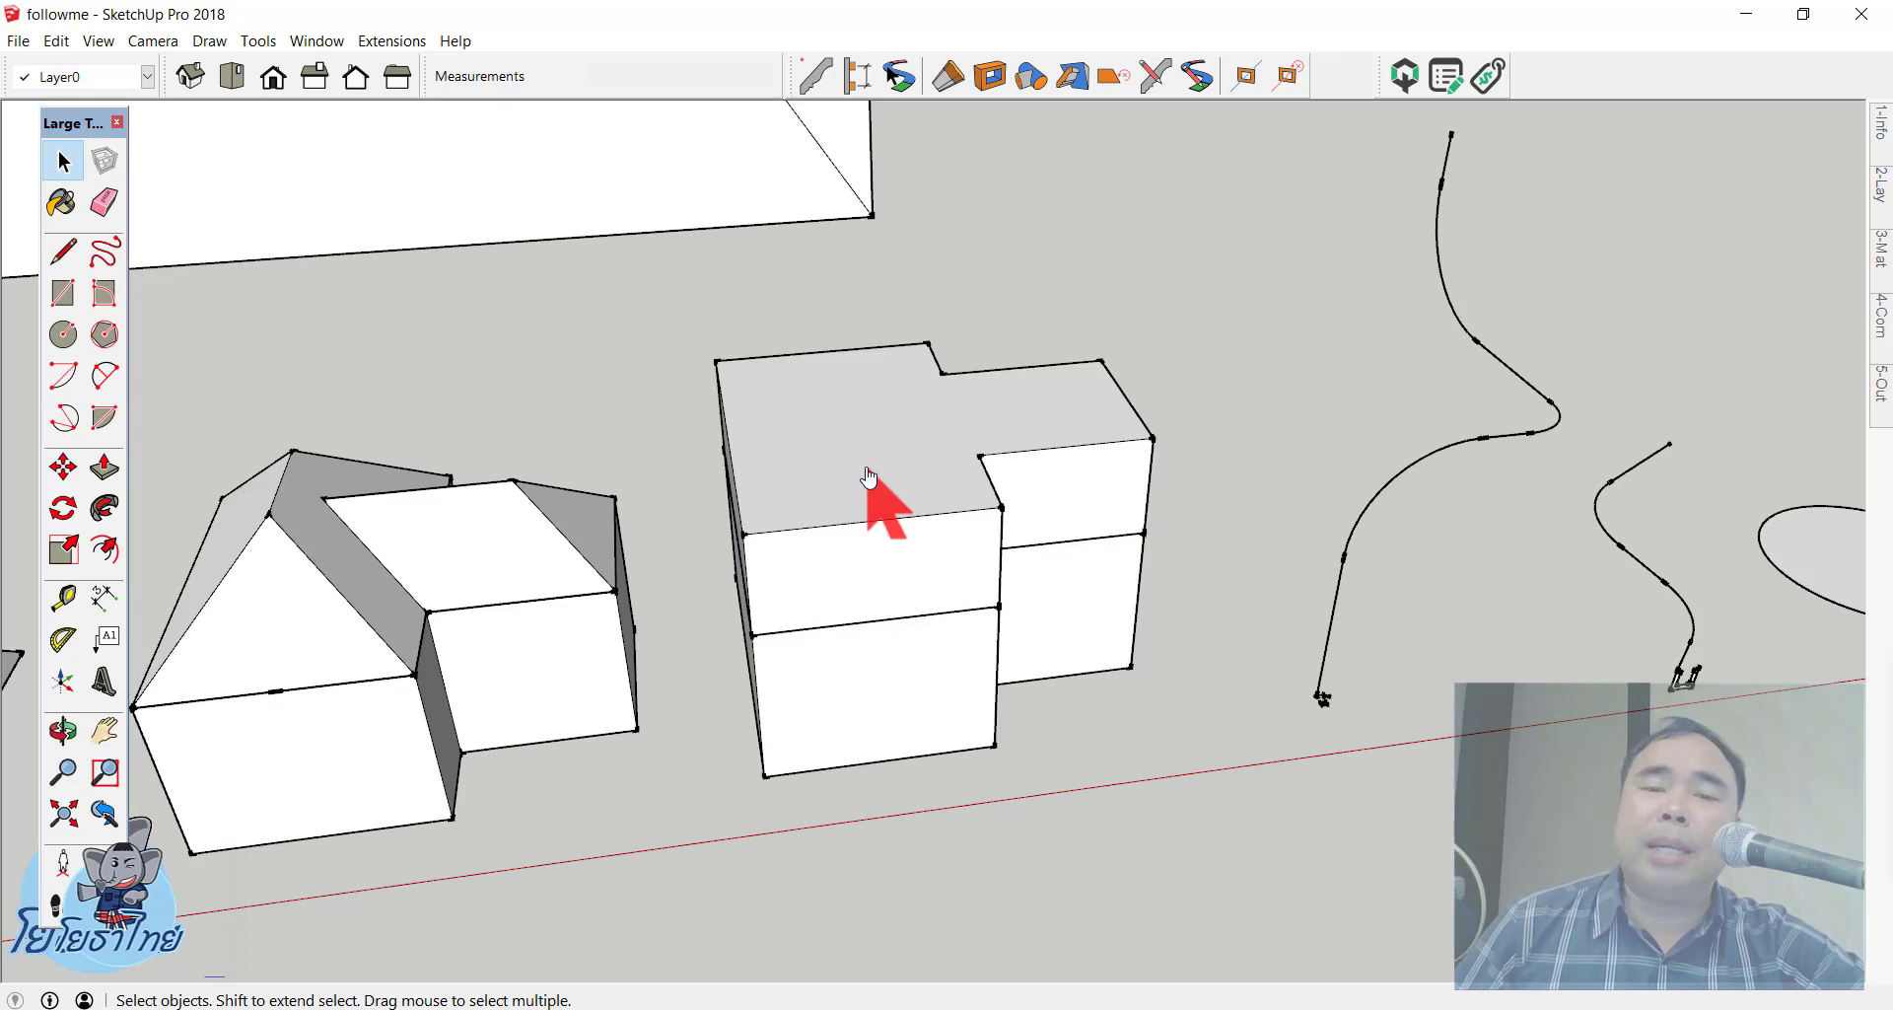
triple_click(868, 478)
left_click(848, 695)
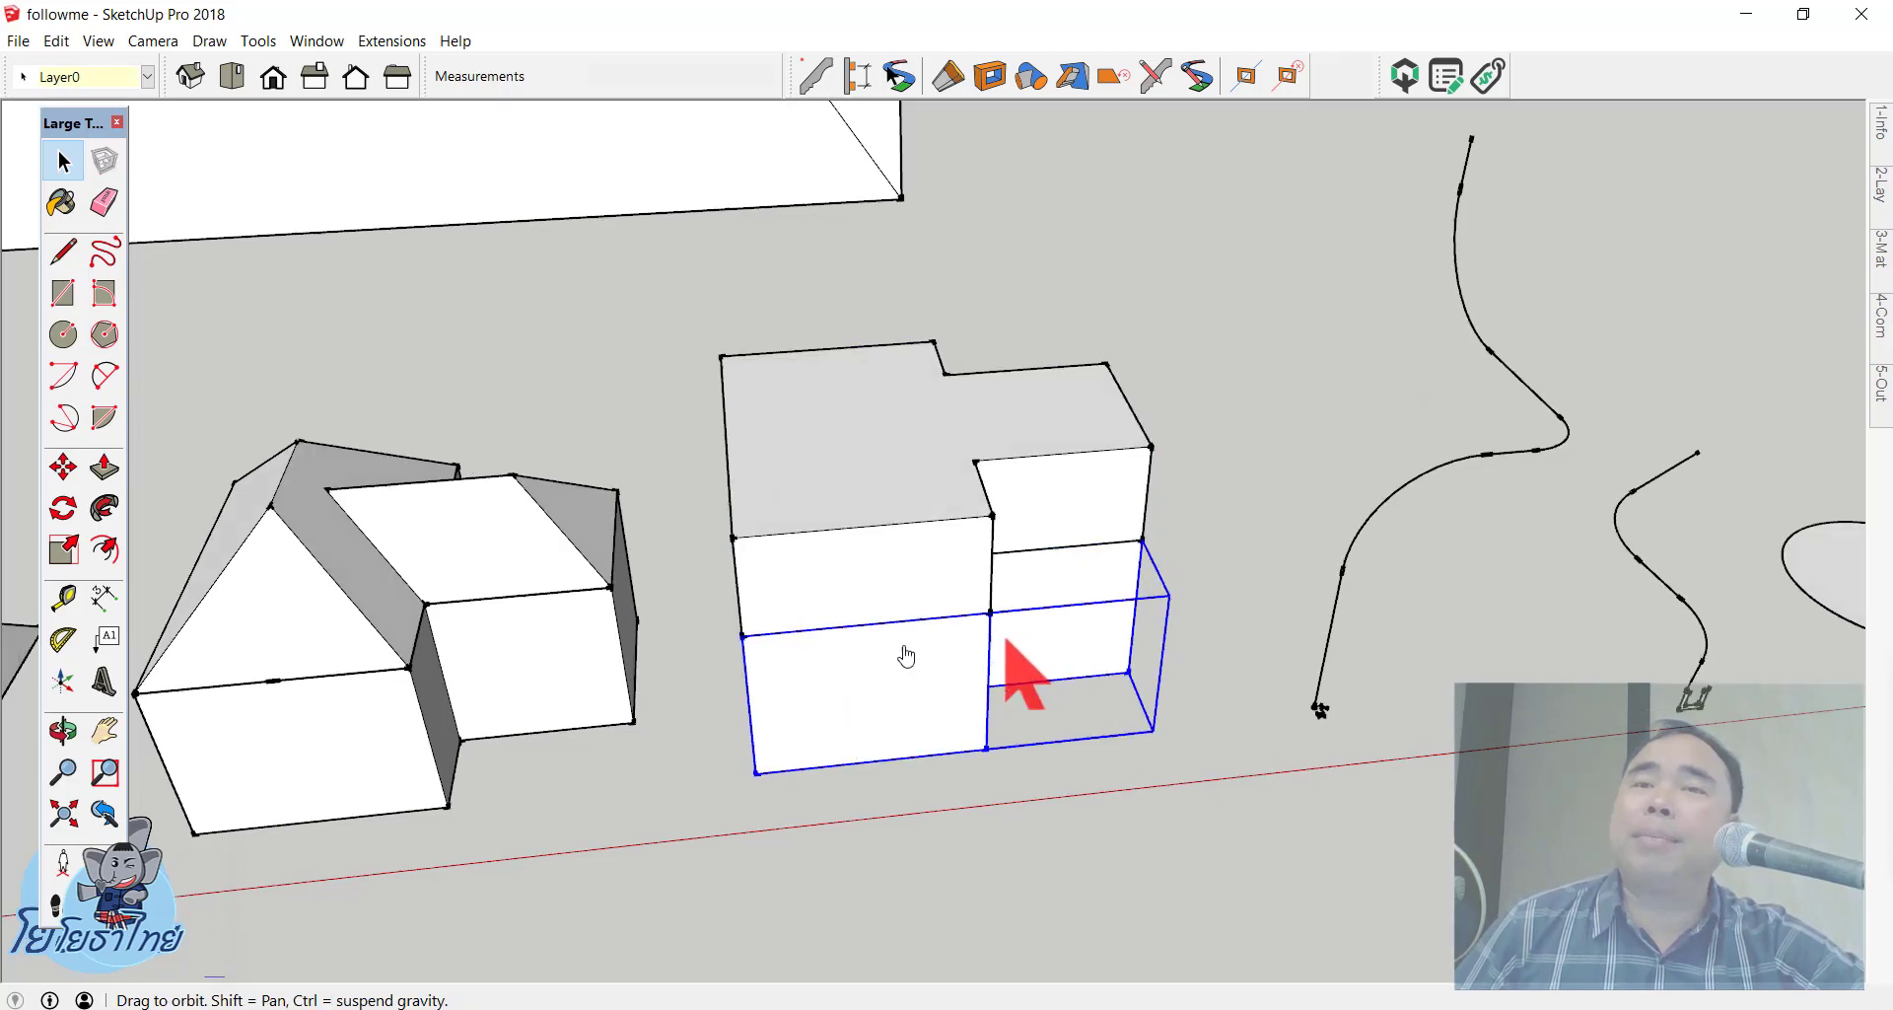
middle_click_drag(986, 641, 848, 484)
left_click(848, 478)
left_click(1453, 399)
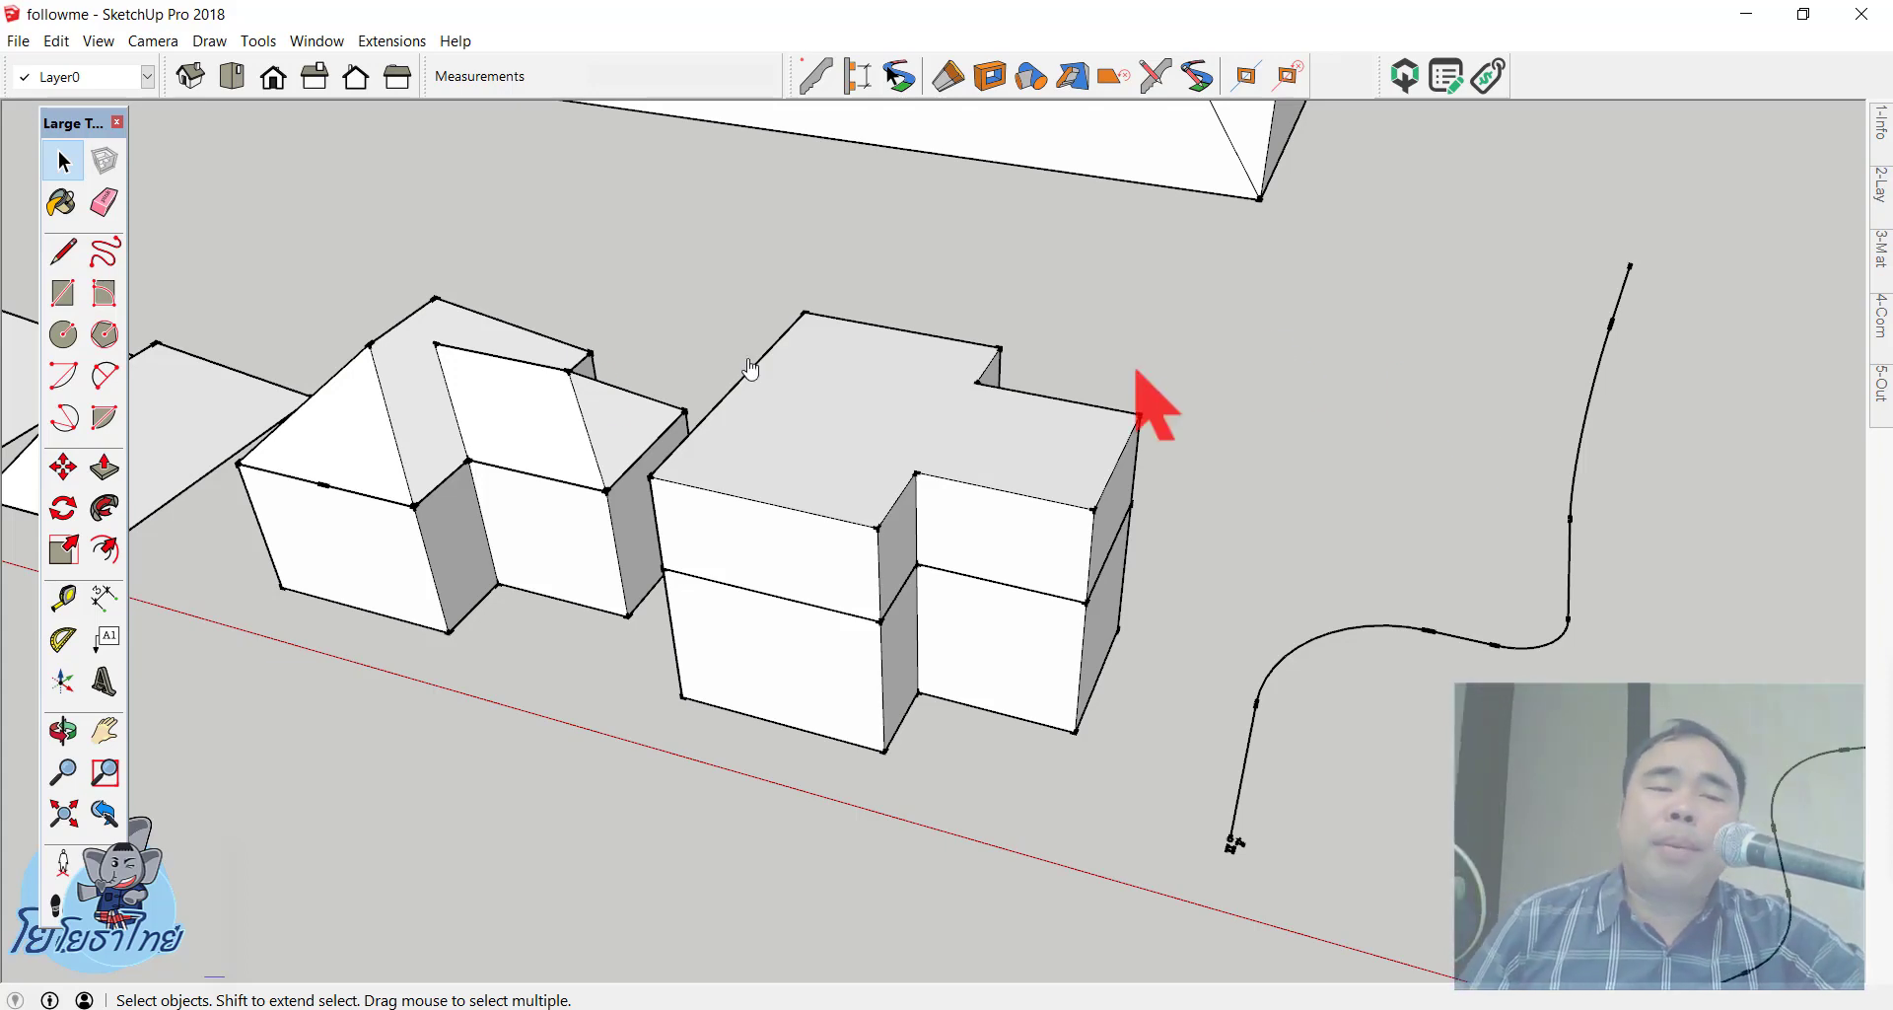
Step: Draw a diagonal from the upper block's top-edge midpoint down to its front corner
middle_click_drag(1149, 401, 567, 138)
scroll(567, 138, "up", 3)
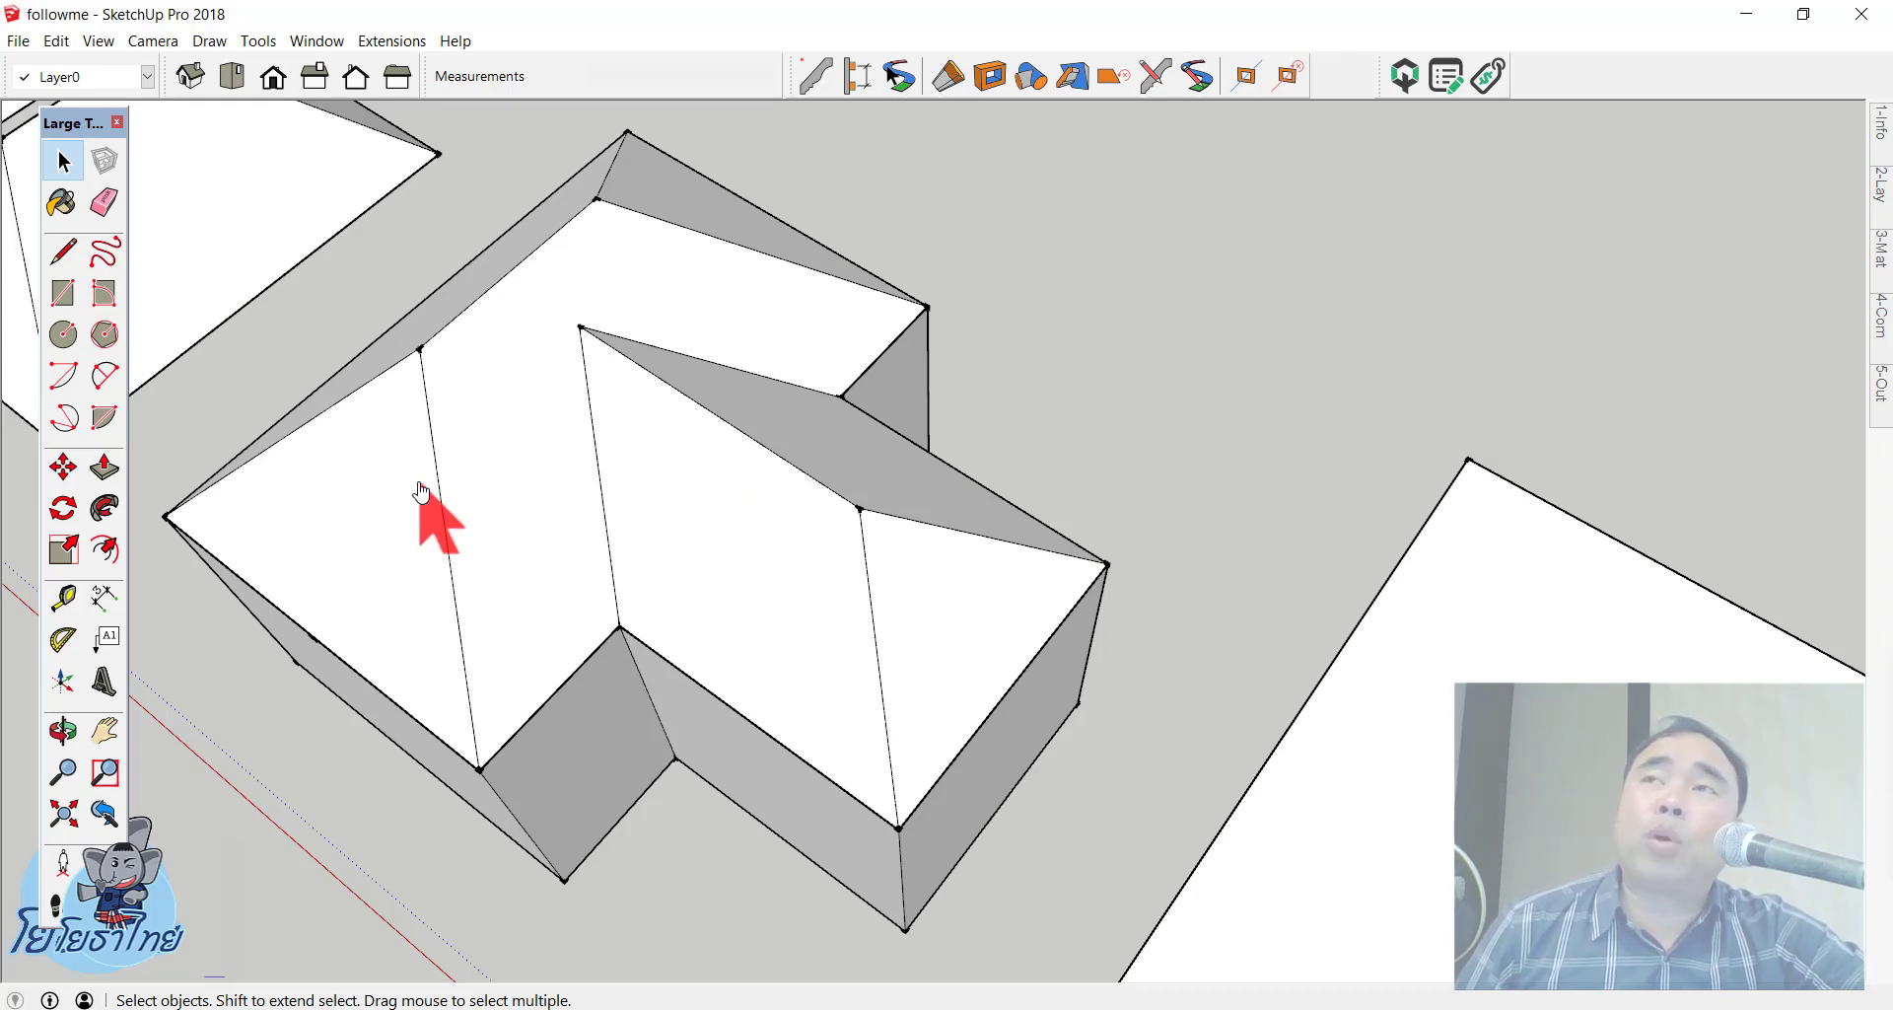
scroll(421, 493, "down", 1)
scroll(421, 493, "down", 1)
mouse_move(415, 498)
middle_mouse_down()
mouse_move(613, 654)
mouse_move(867, 422)
middle_mouse_up()
scroll(773, 592, "up", 2)
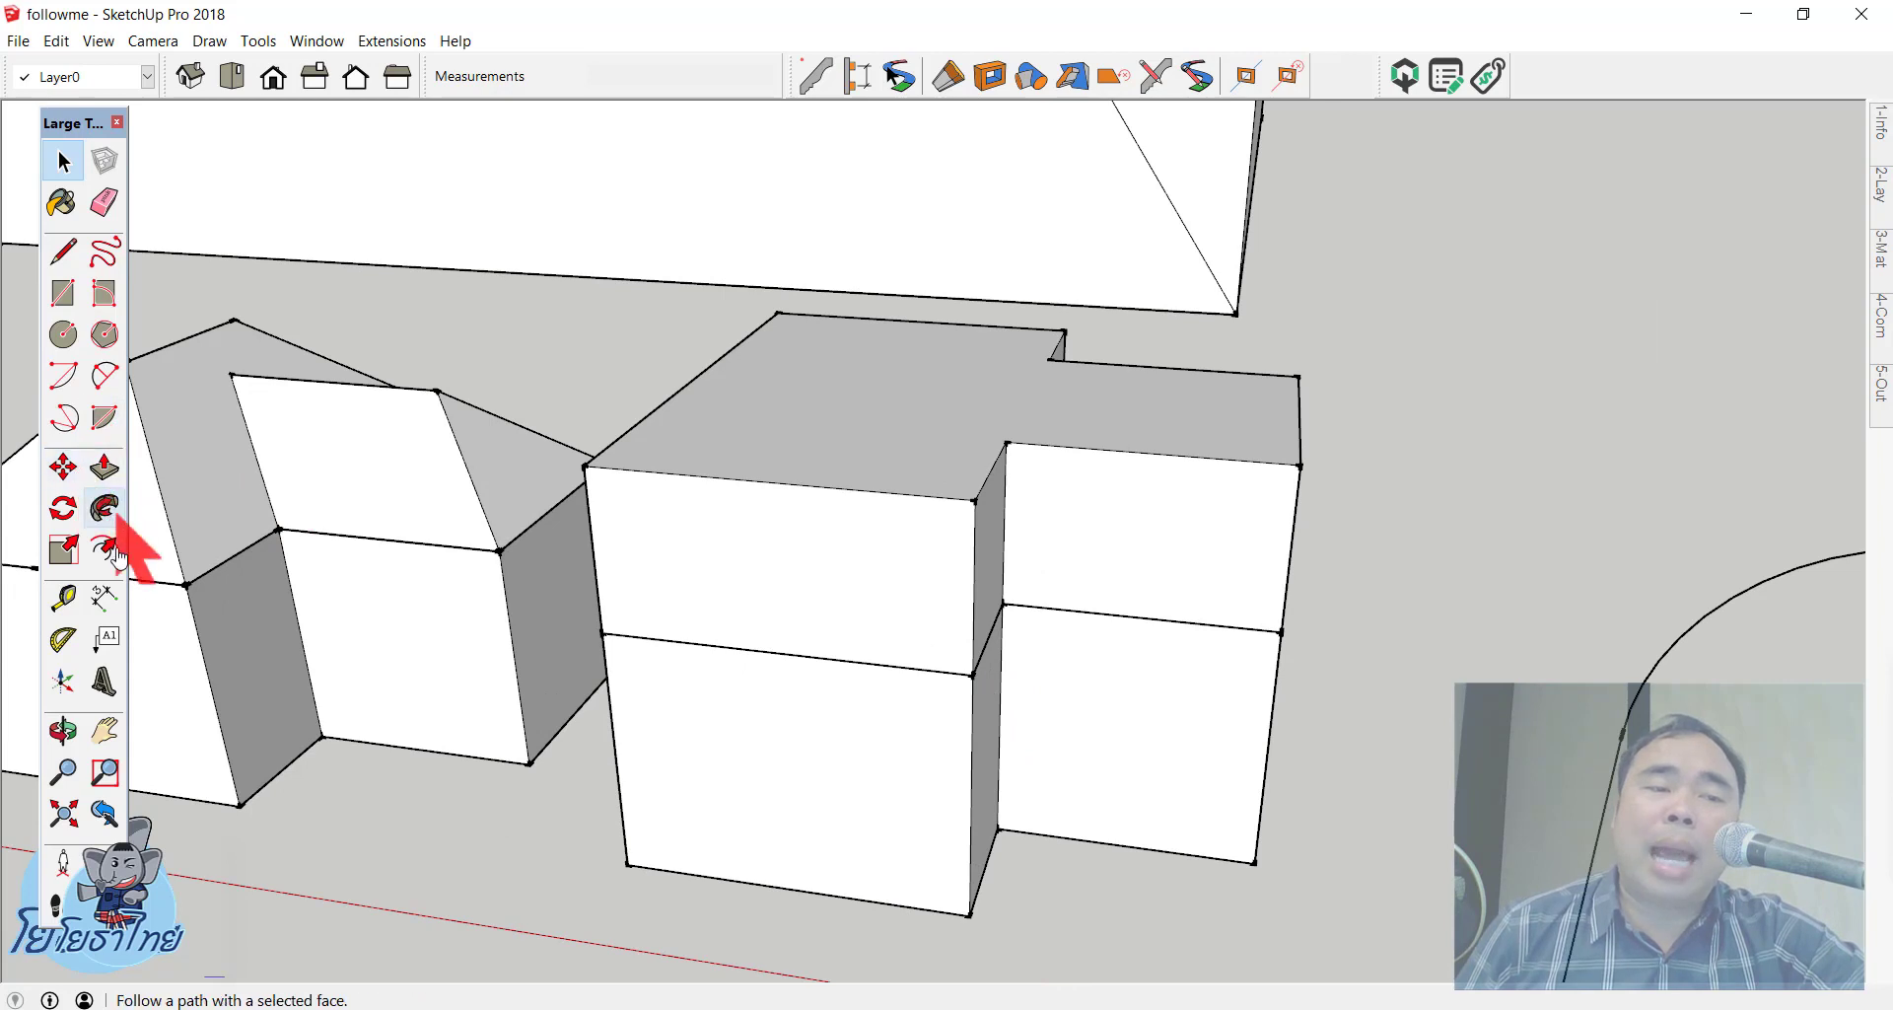
left_click(63, 254)
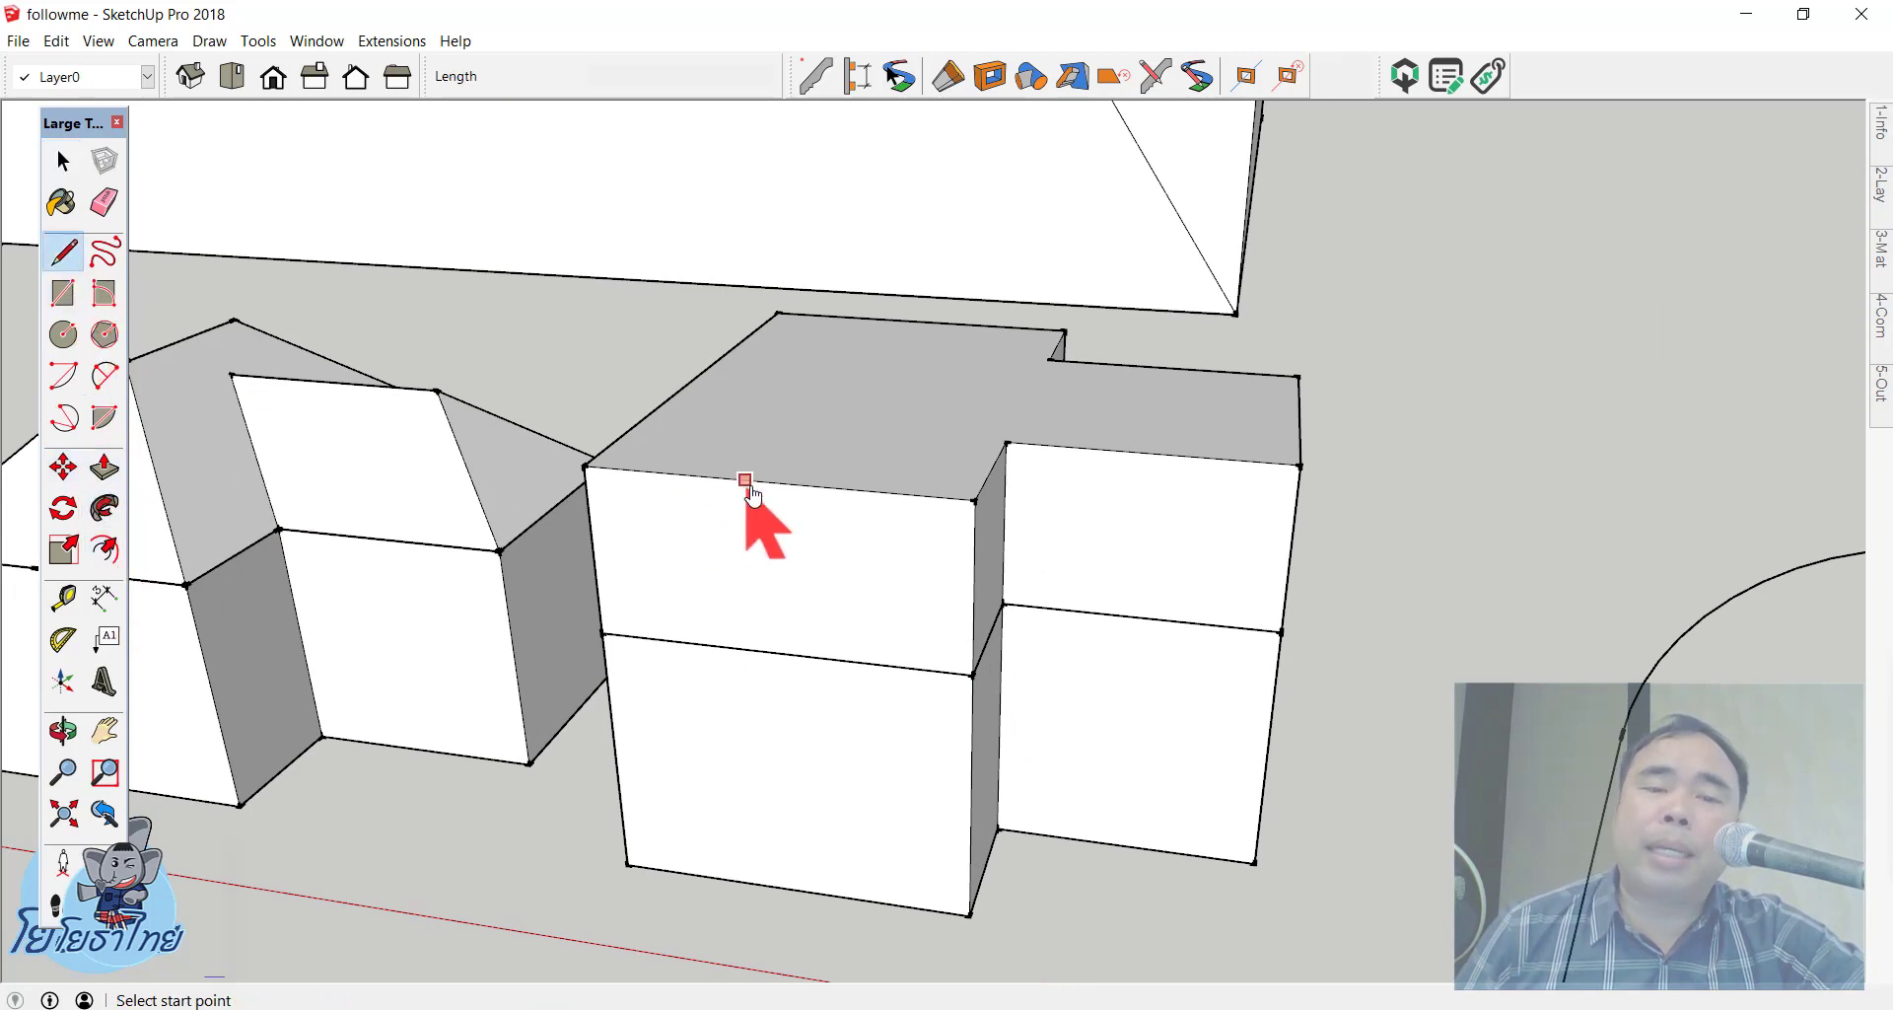
left_click(774, 482)
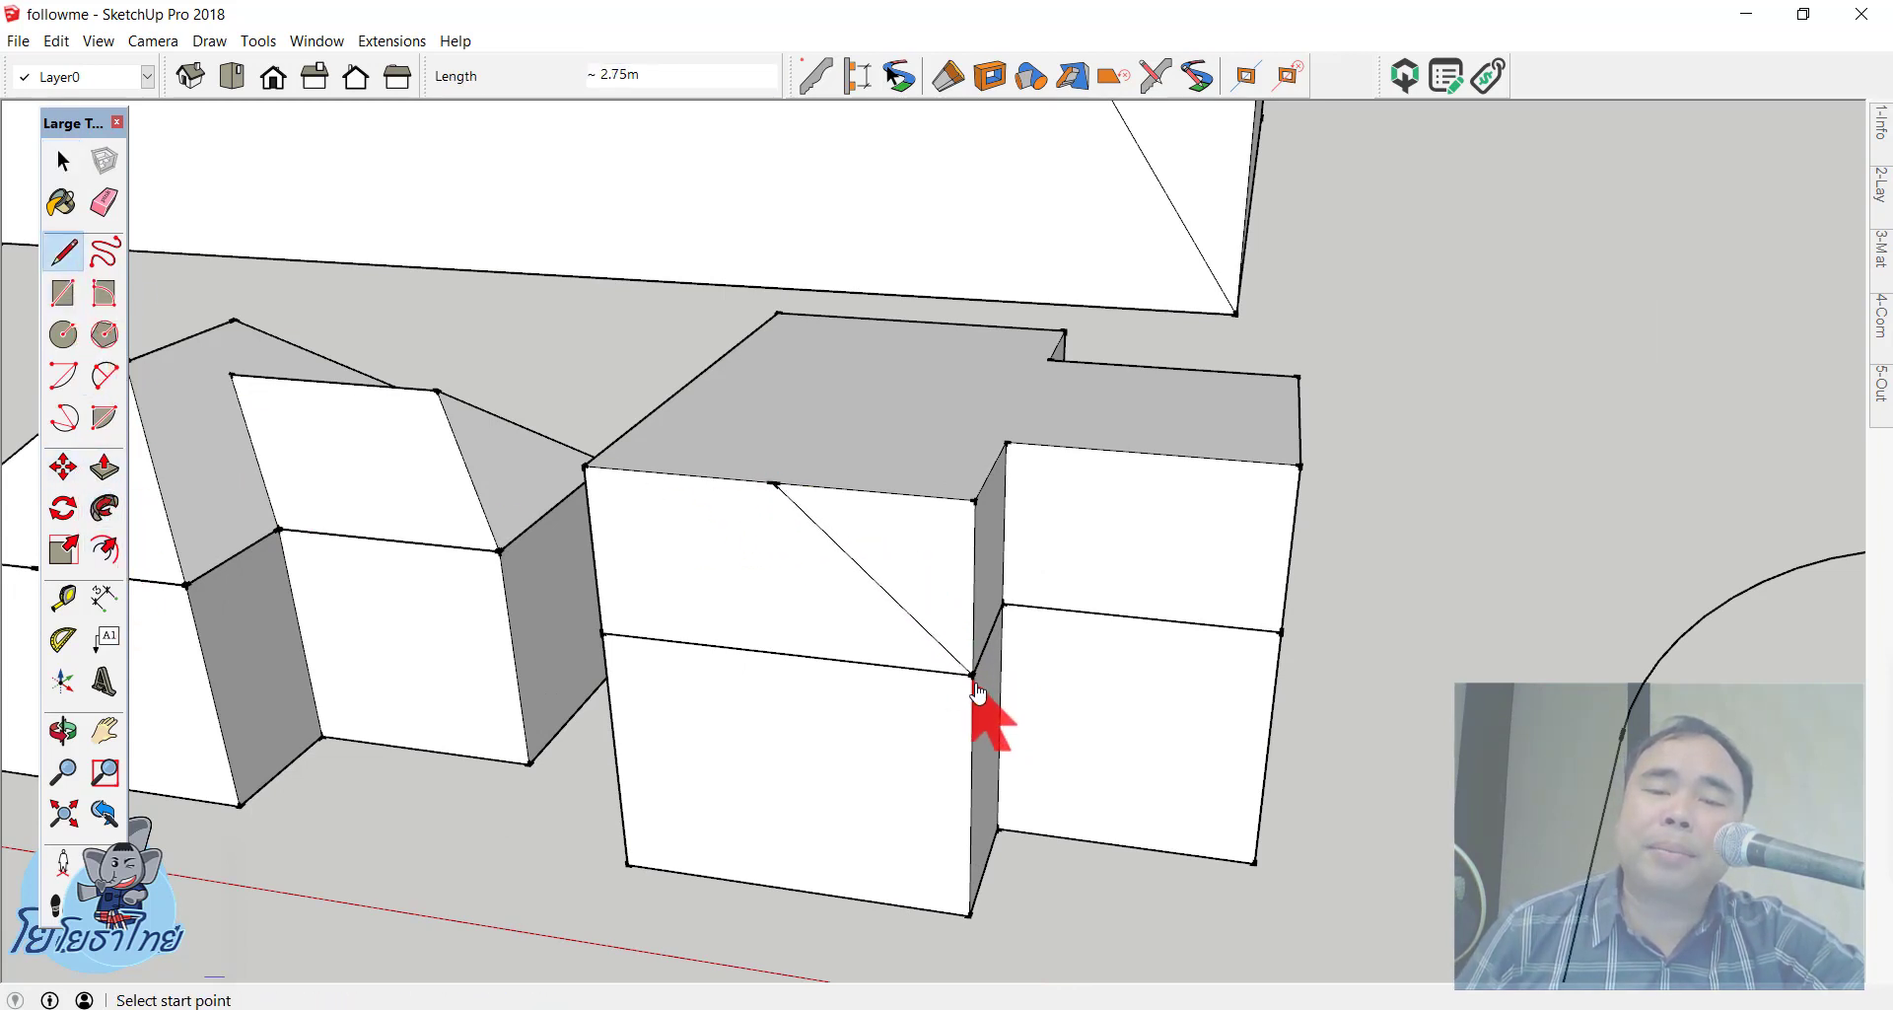
key("space")
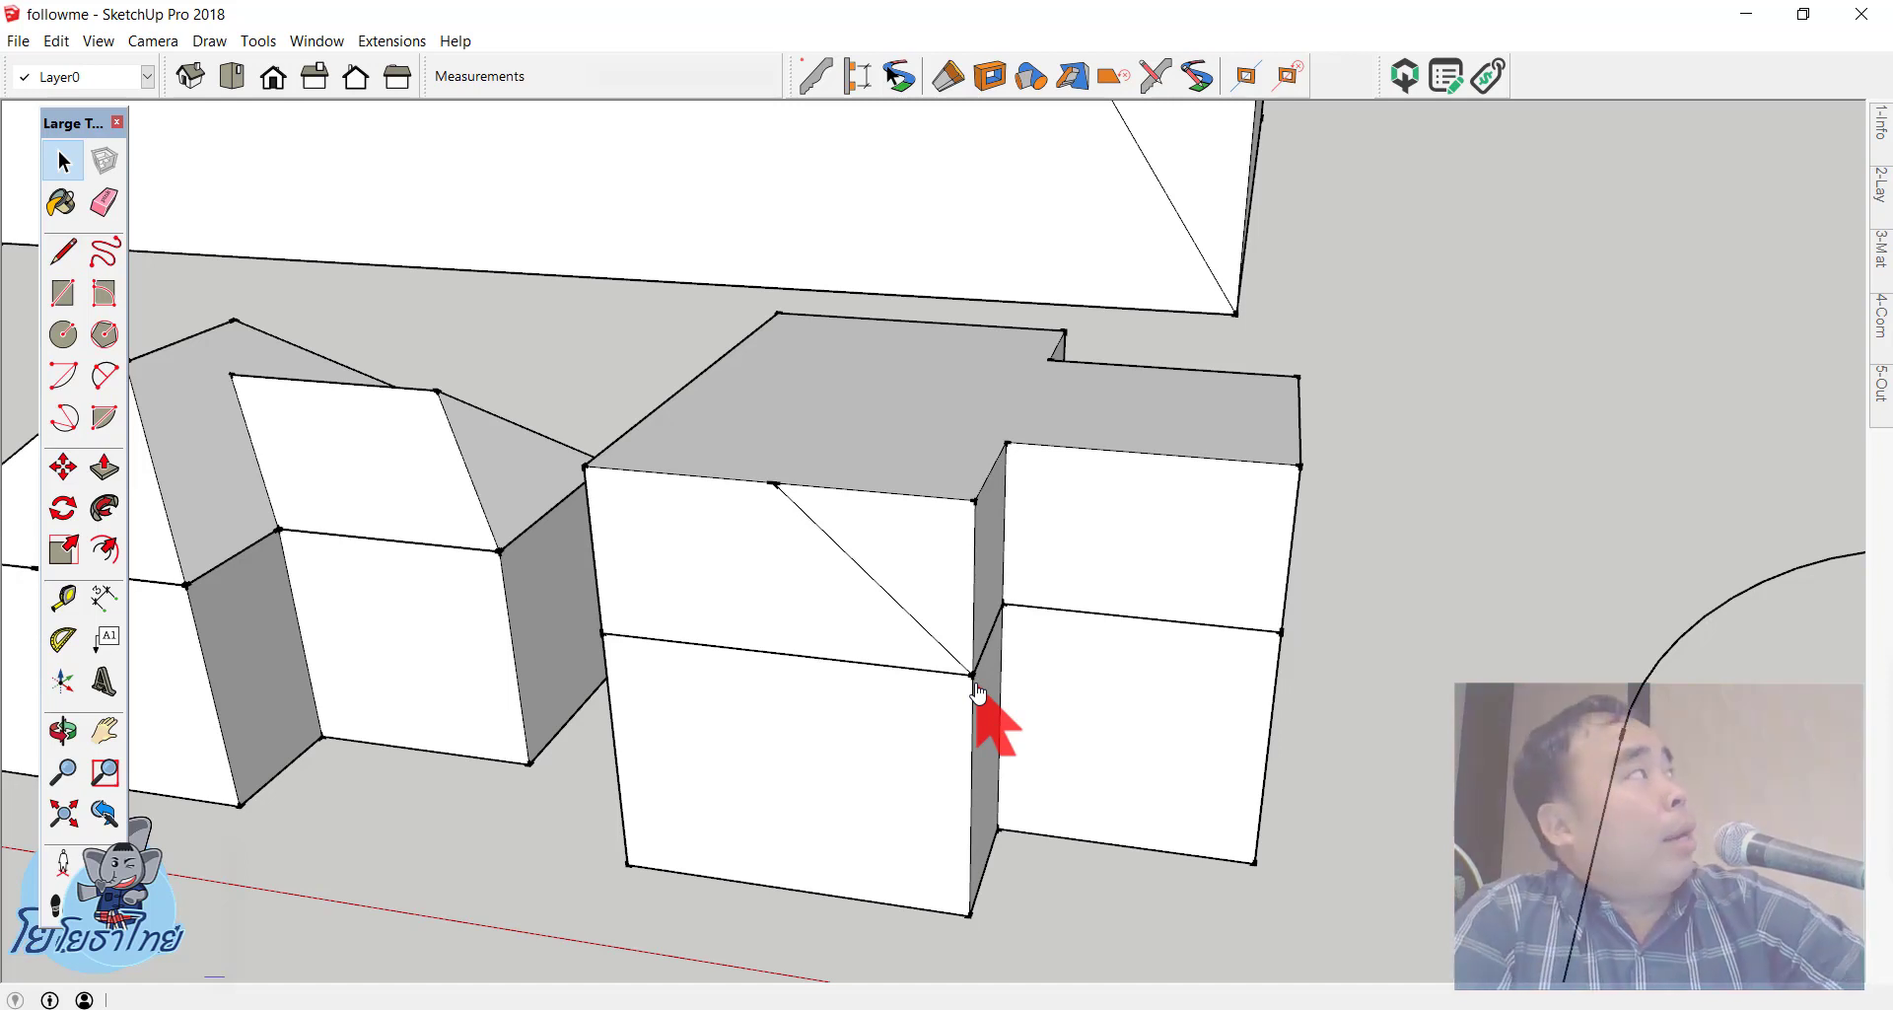
middle_click_drag(976, 694, 1047, 585)
scroll(1047, 585, "up", 1)
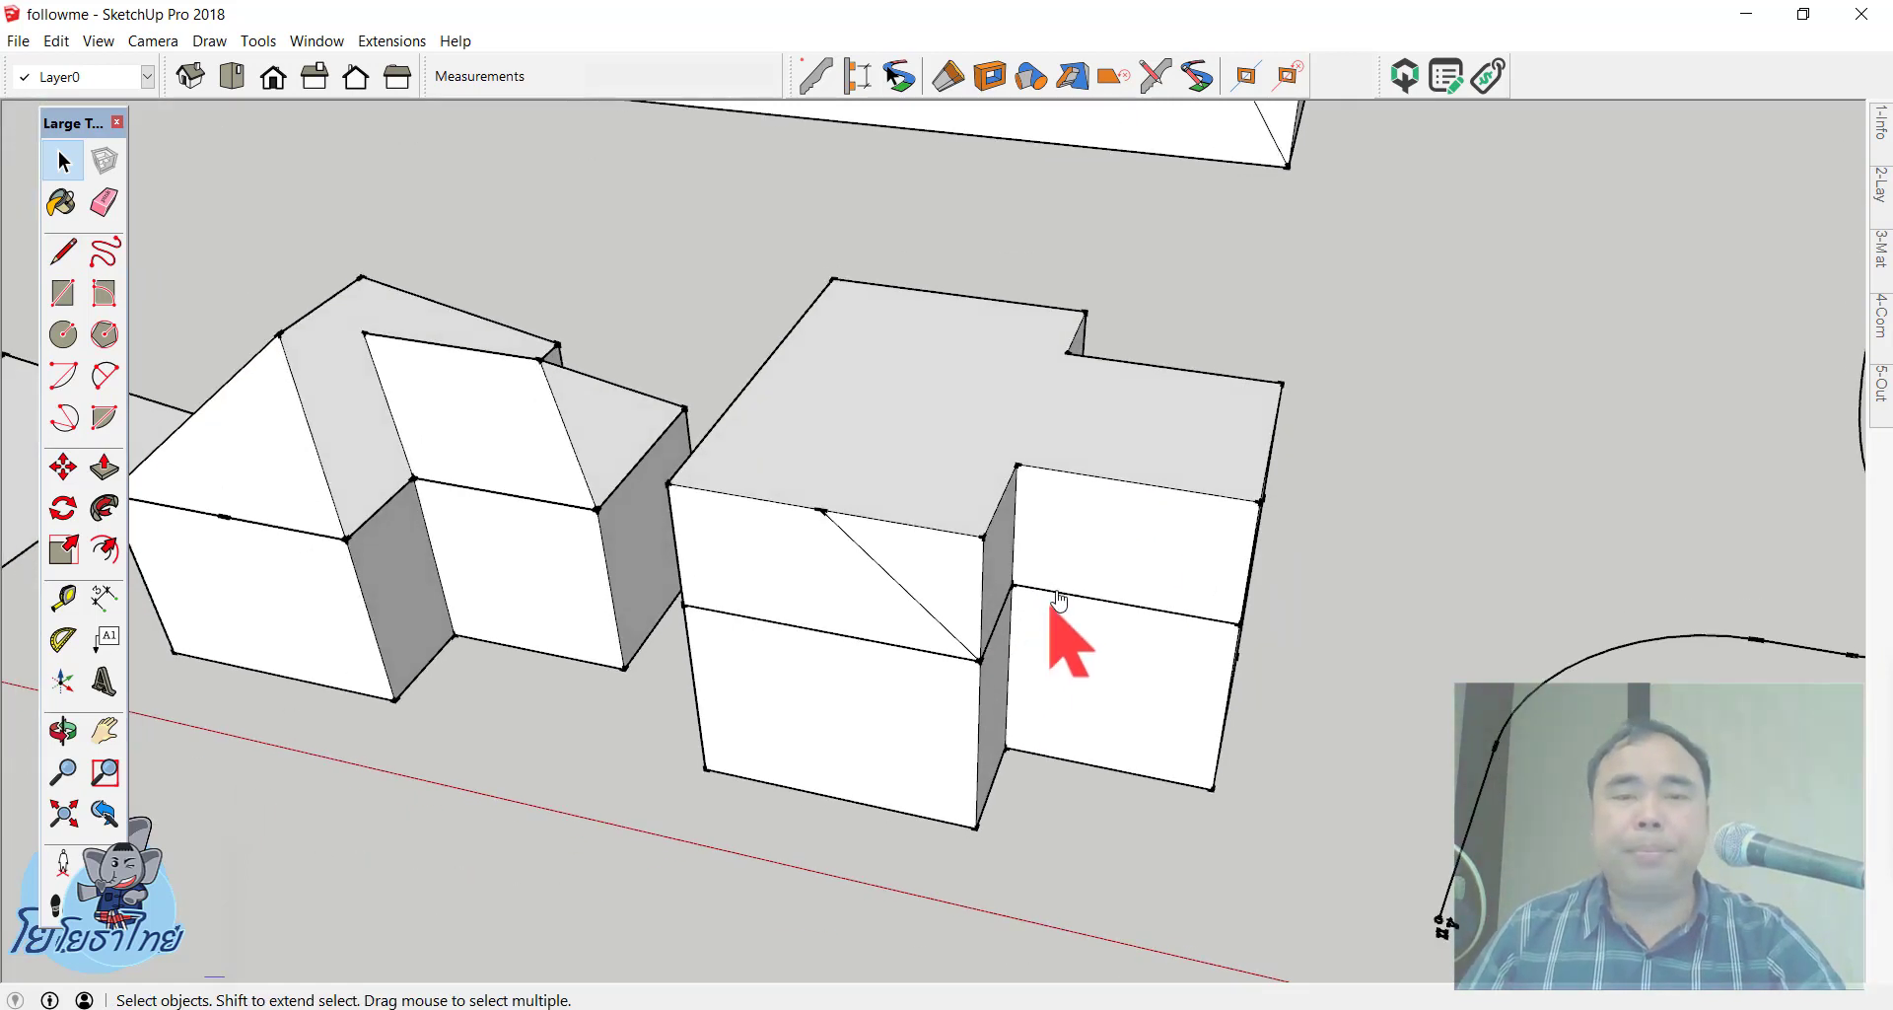
scroll(1056, 634, "up", 1)
scroll(1149, 583, "up", 1)
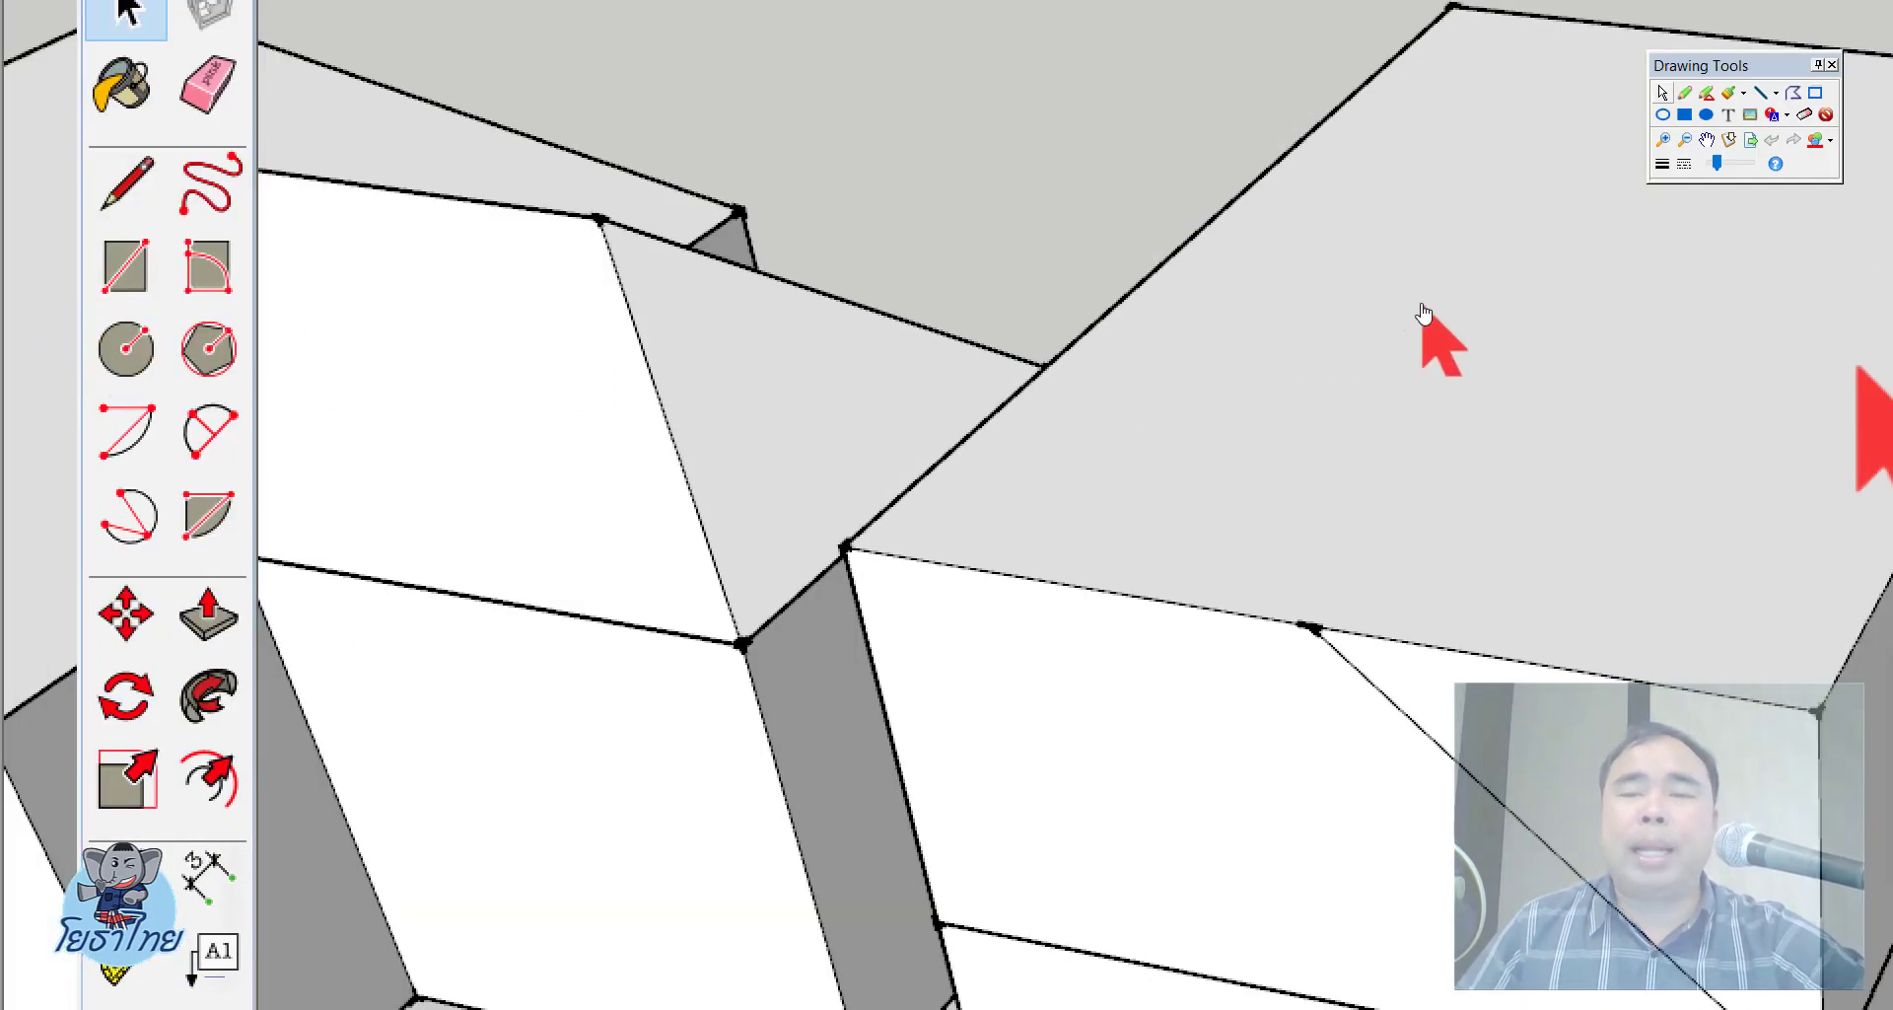
Step: Select the L-block's top face as the sweep path and pick the Follow Me tool
left_click(1442, 304)
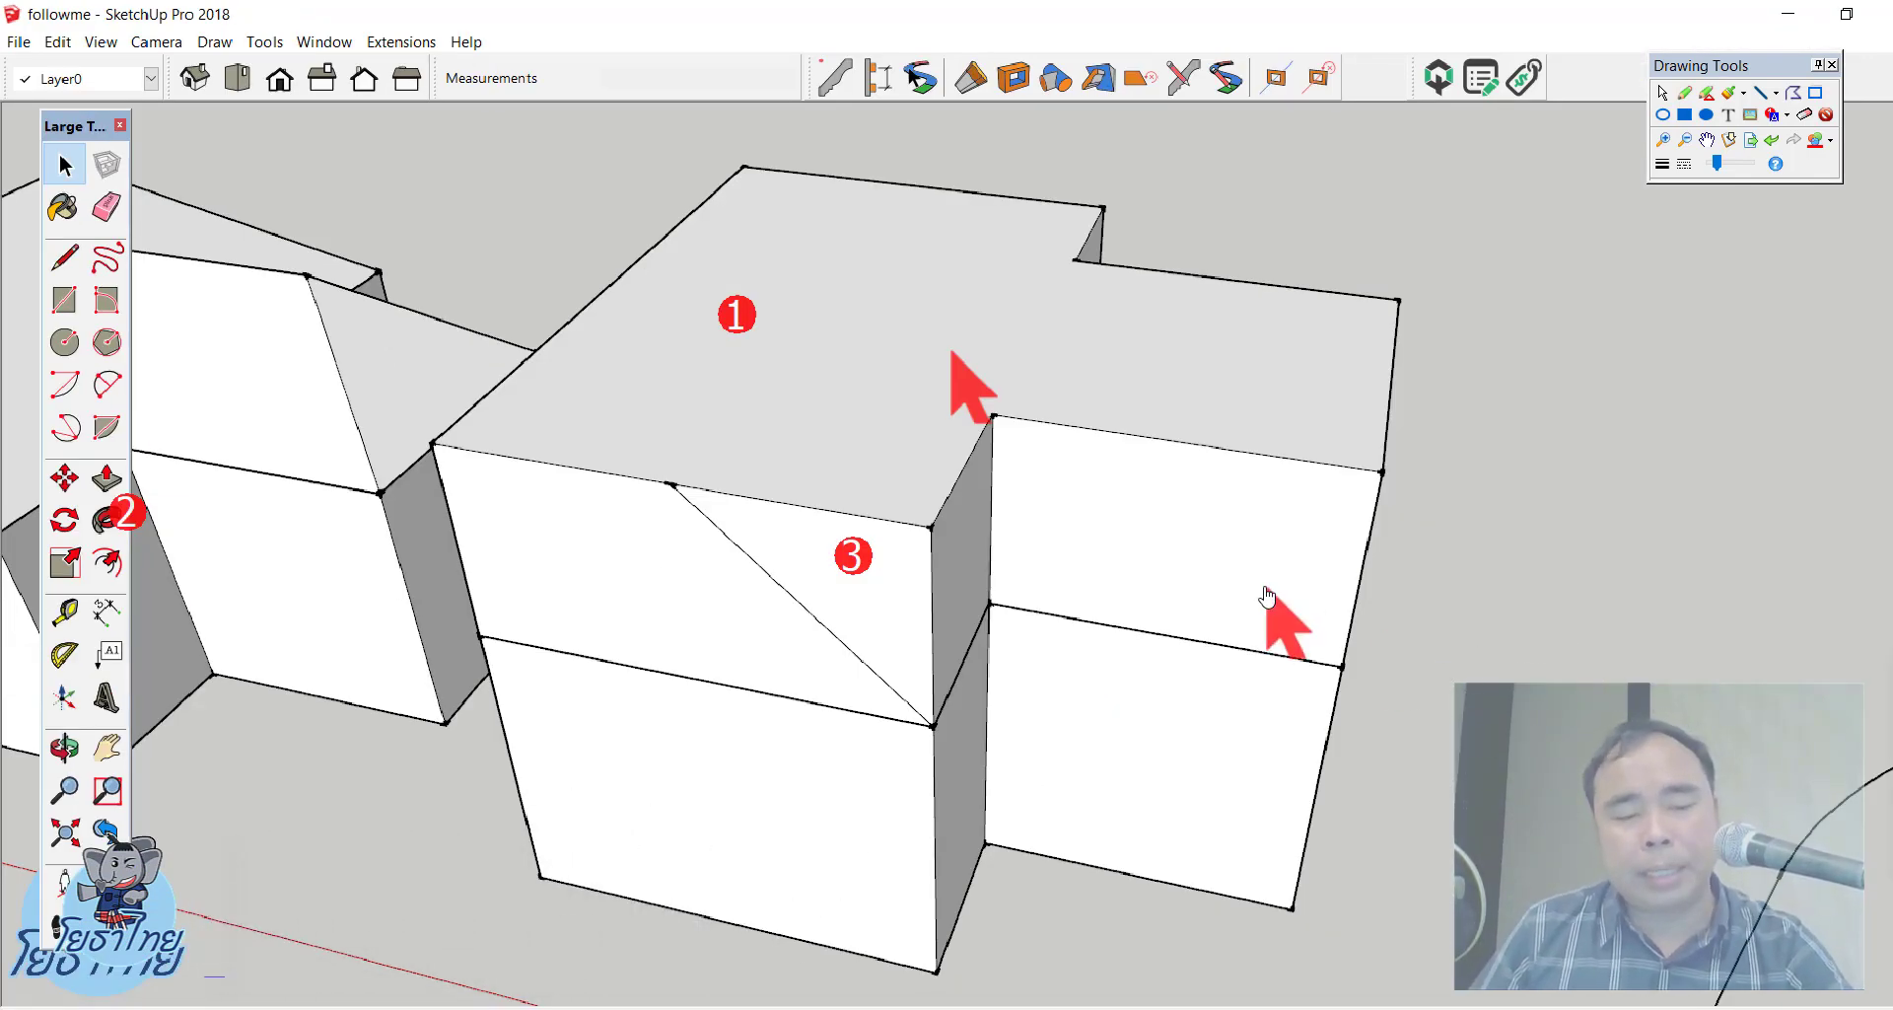
left_click(792, 394)
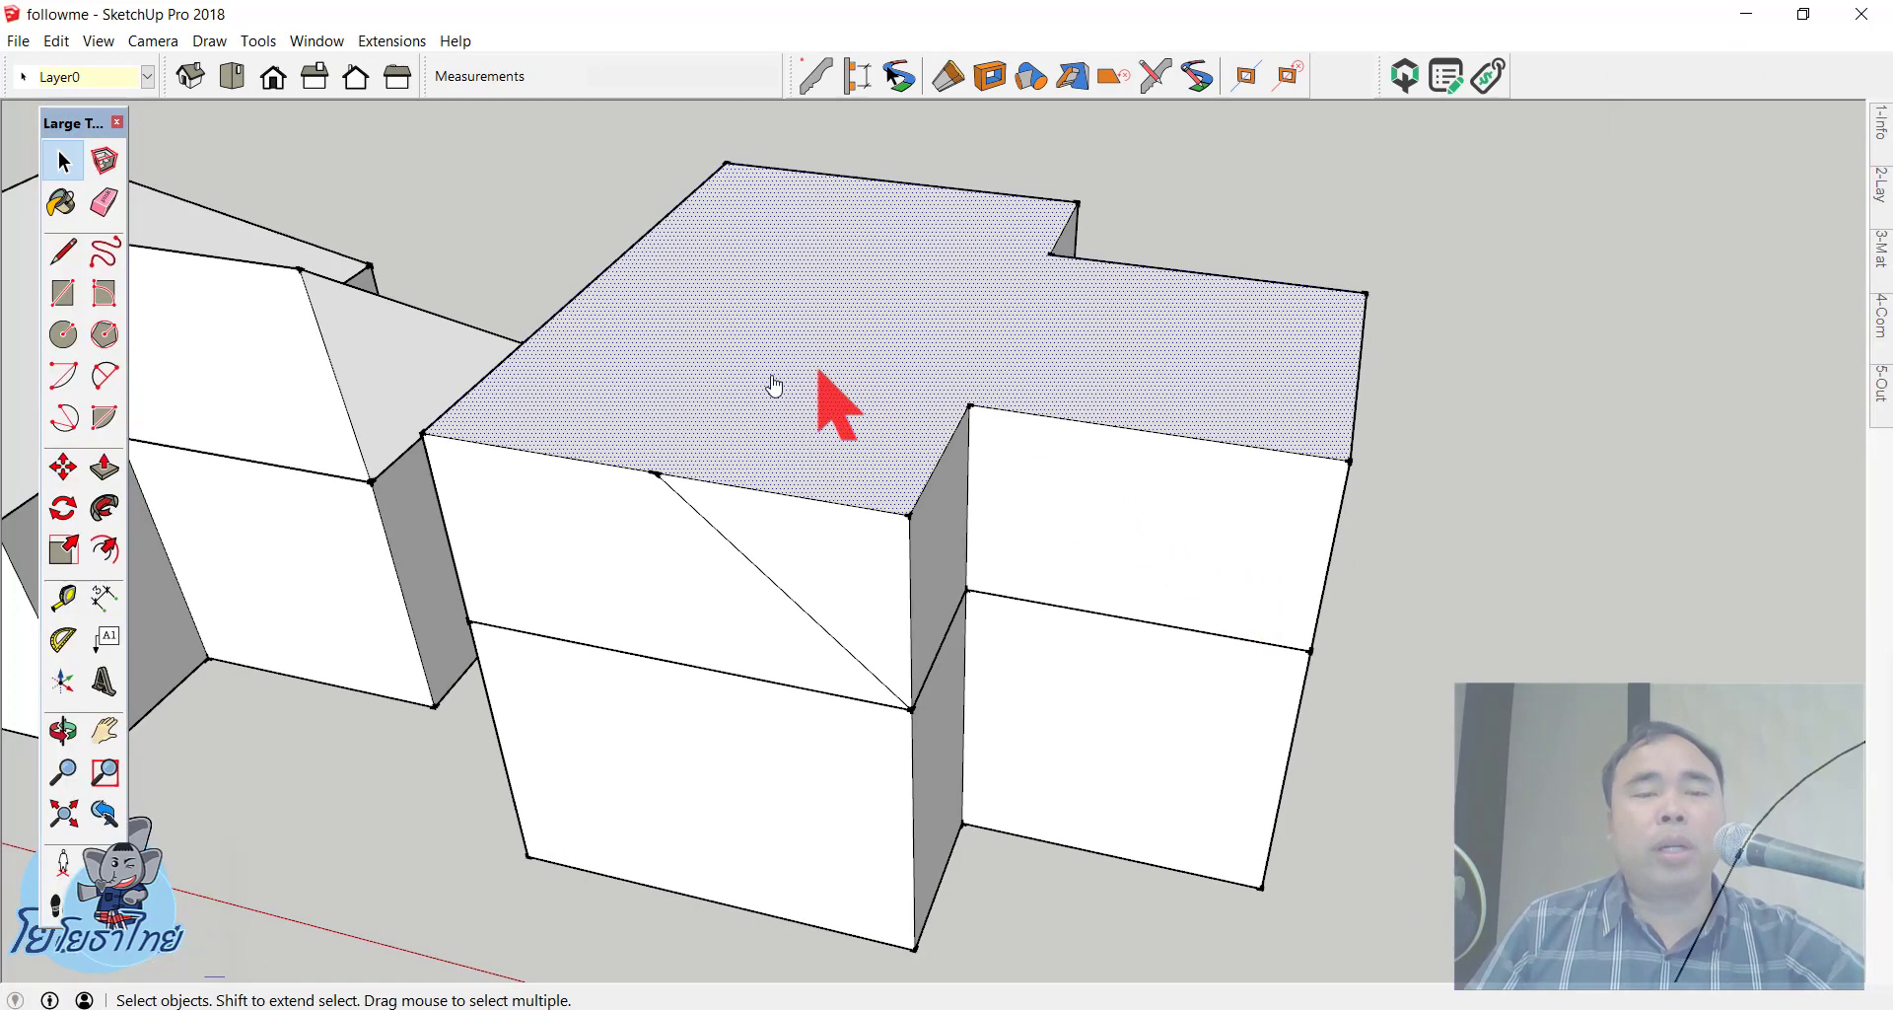
left_click(118, 514)
Step: Sweep the triangular profile around the top face to form the roof
left_click(833, 557)
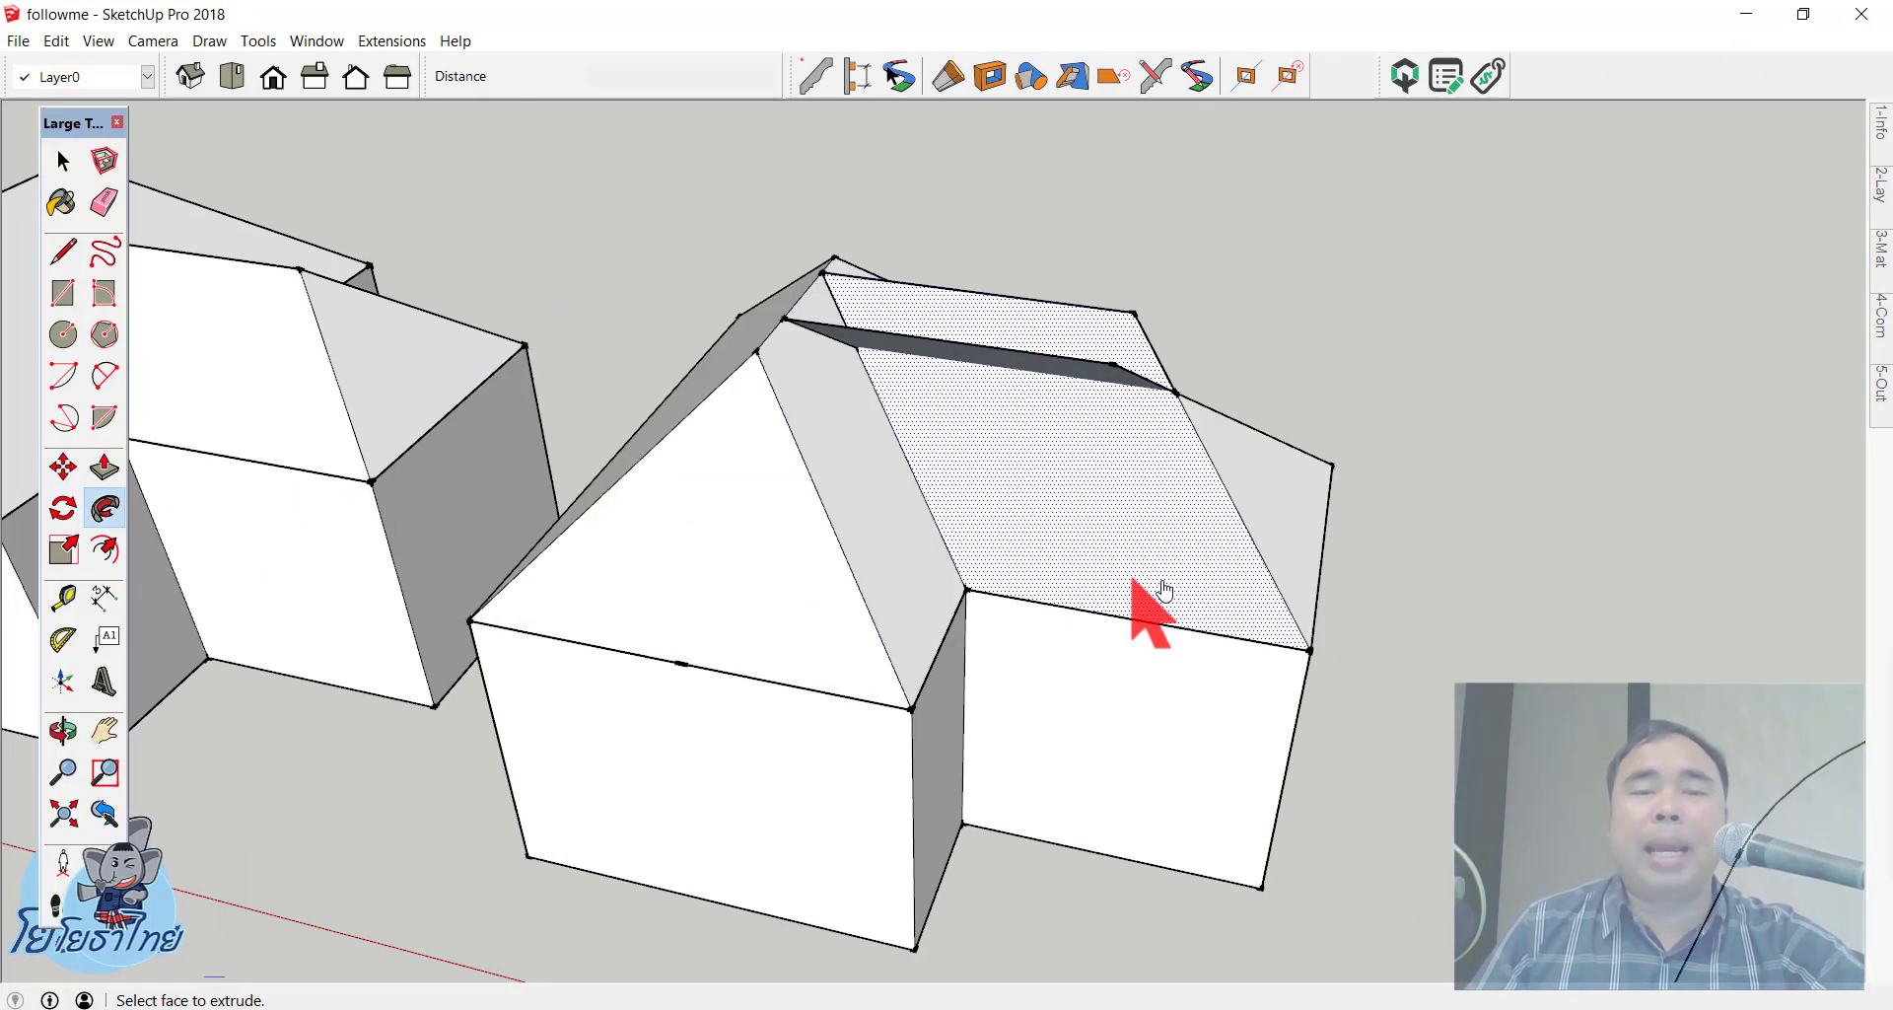
mouse_move(1139, 606)
middle_mouse_down()
mouse_move(405, 667)
mouse_move(99, 468)
mouse_move(377, 202)
mouse_move(1069, 622)
mouse_move(925, 726)
middle_mouse_up()
key("space")
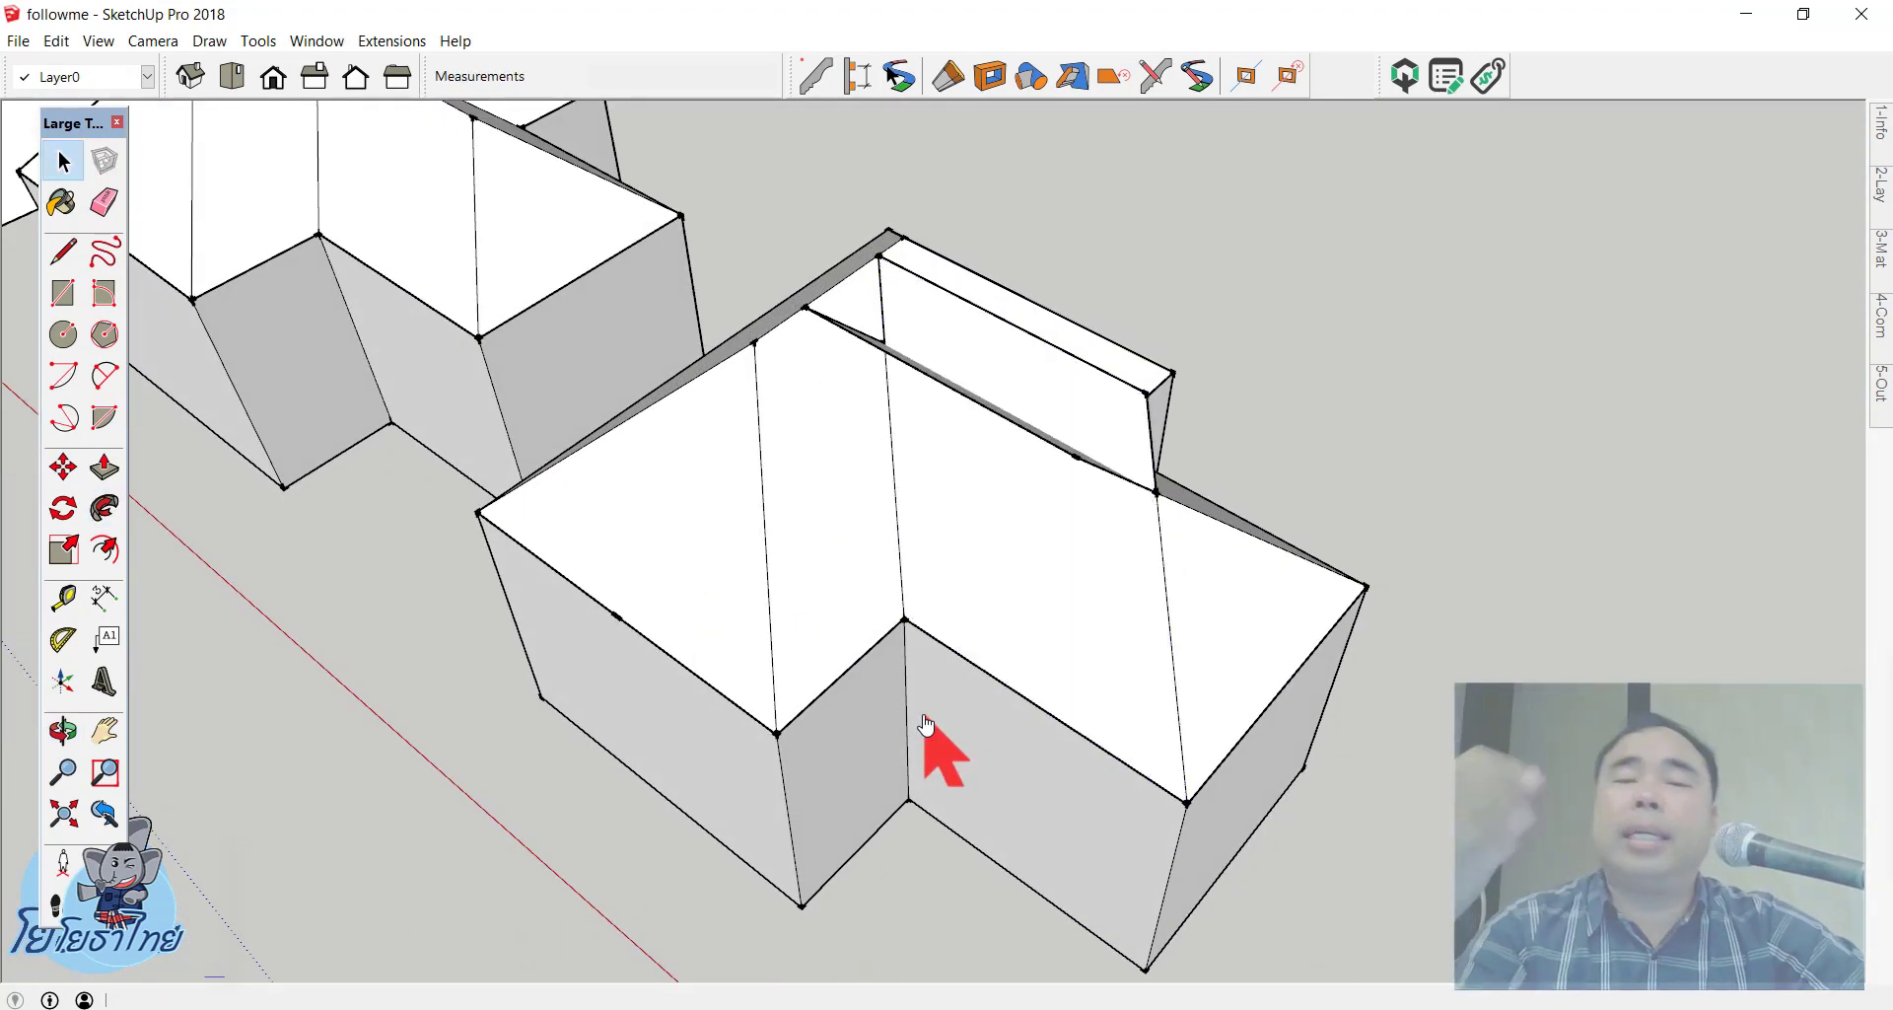
Step: Look into the roof's inner valley, select the notch faces to check them, then deselect
mouse_move(1150, 529)
middle_mouse_down()
mouse_move(676, 542)
mouse_move(1026, 605)
middle_mouse_up()
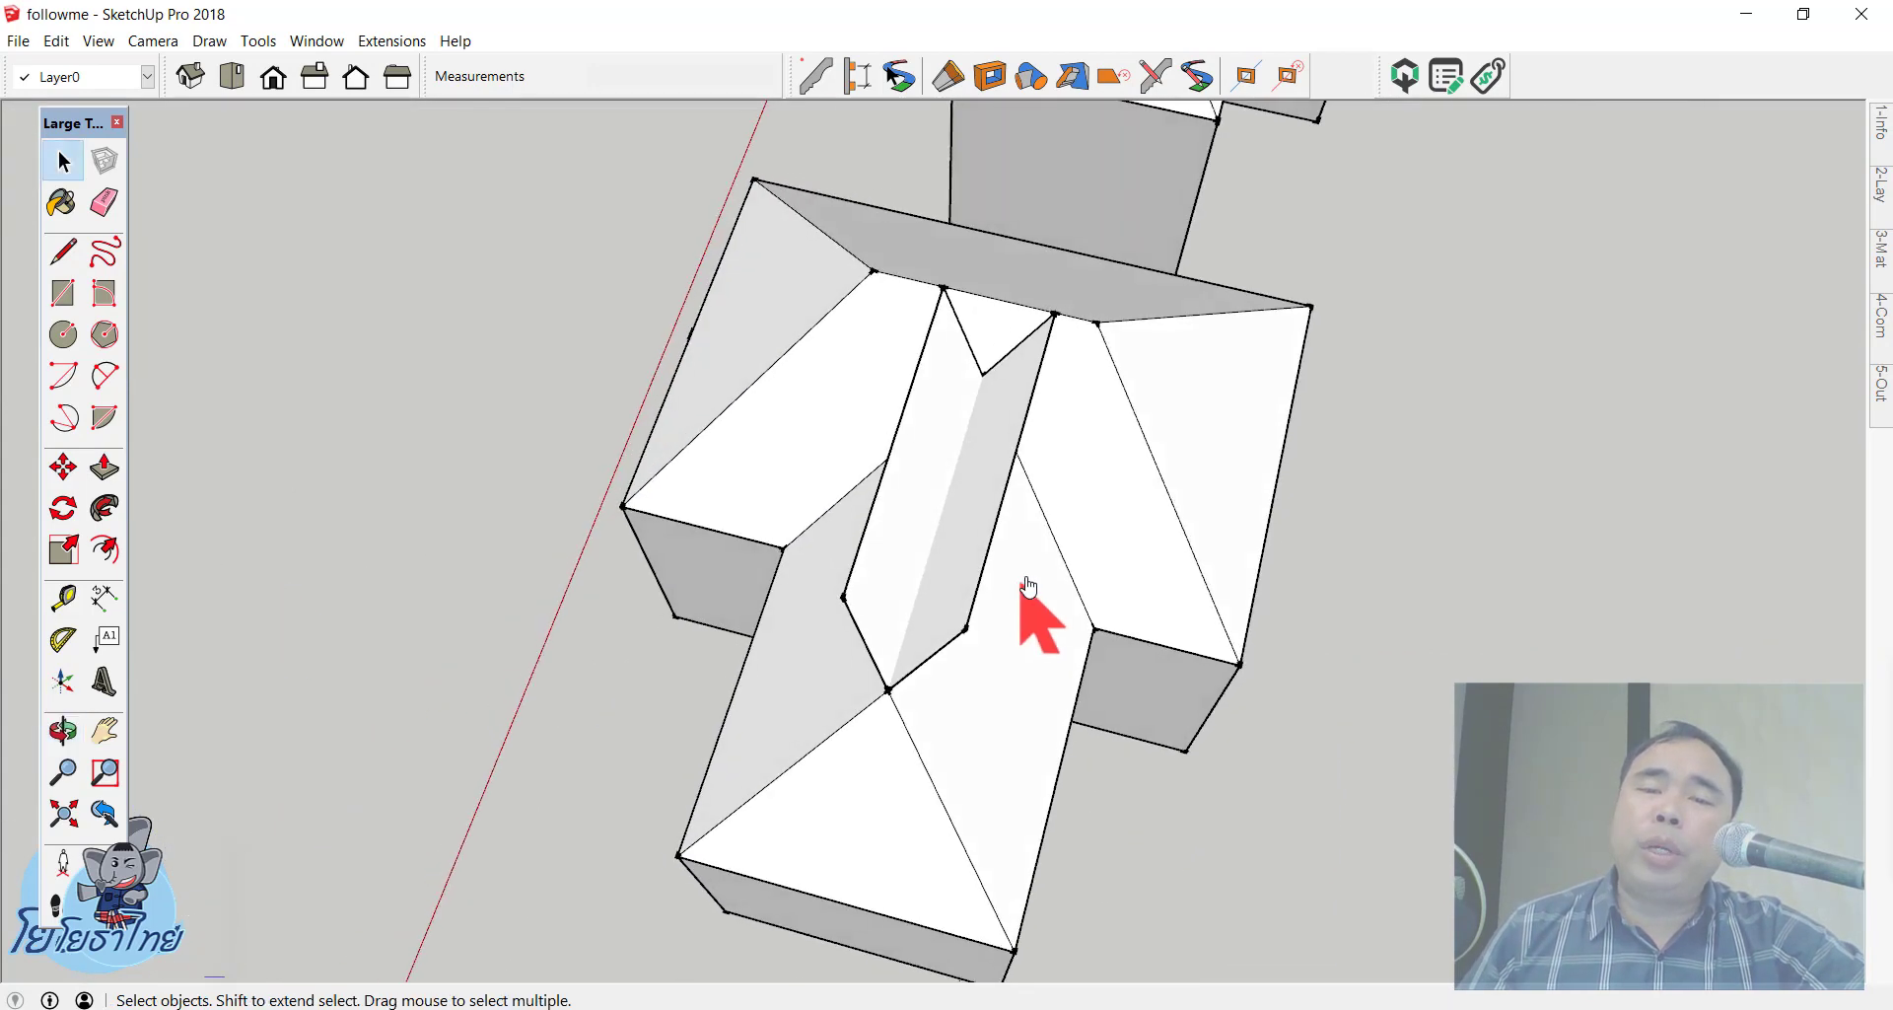
scroll(911, 482, "up", 5)
left_click(887, 483)
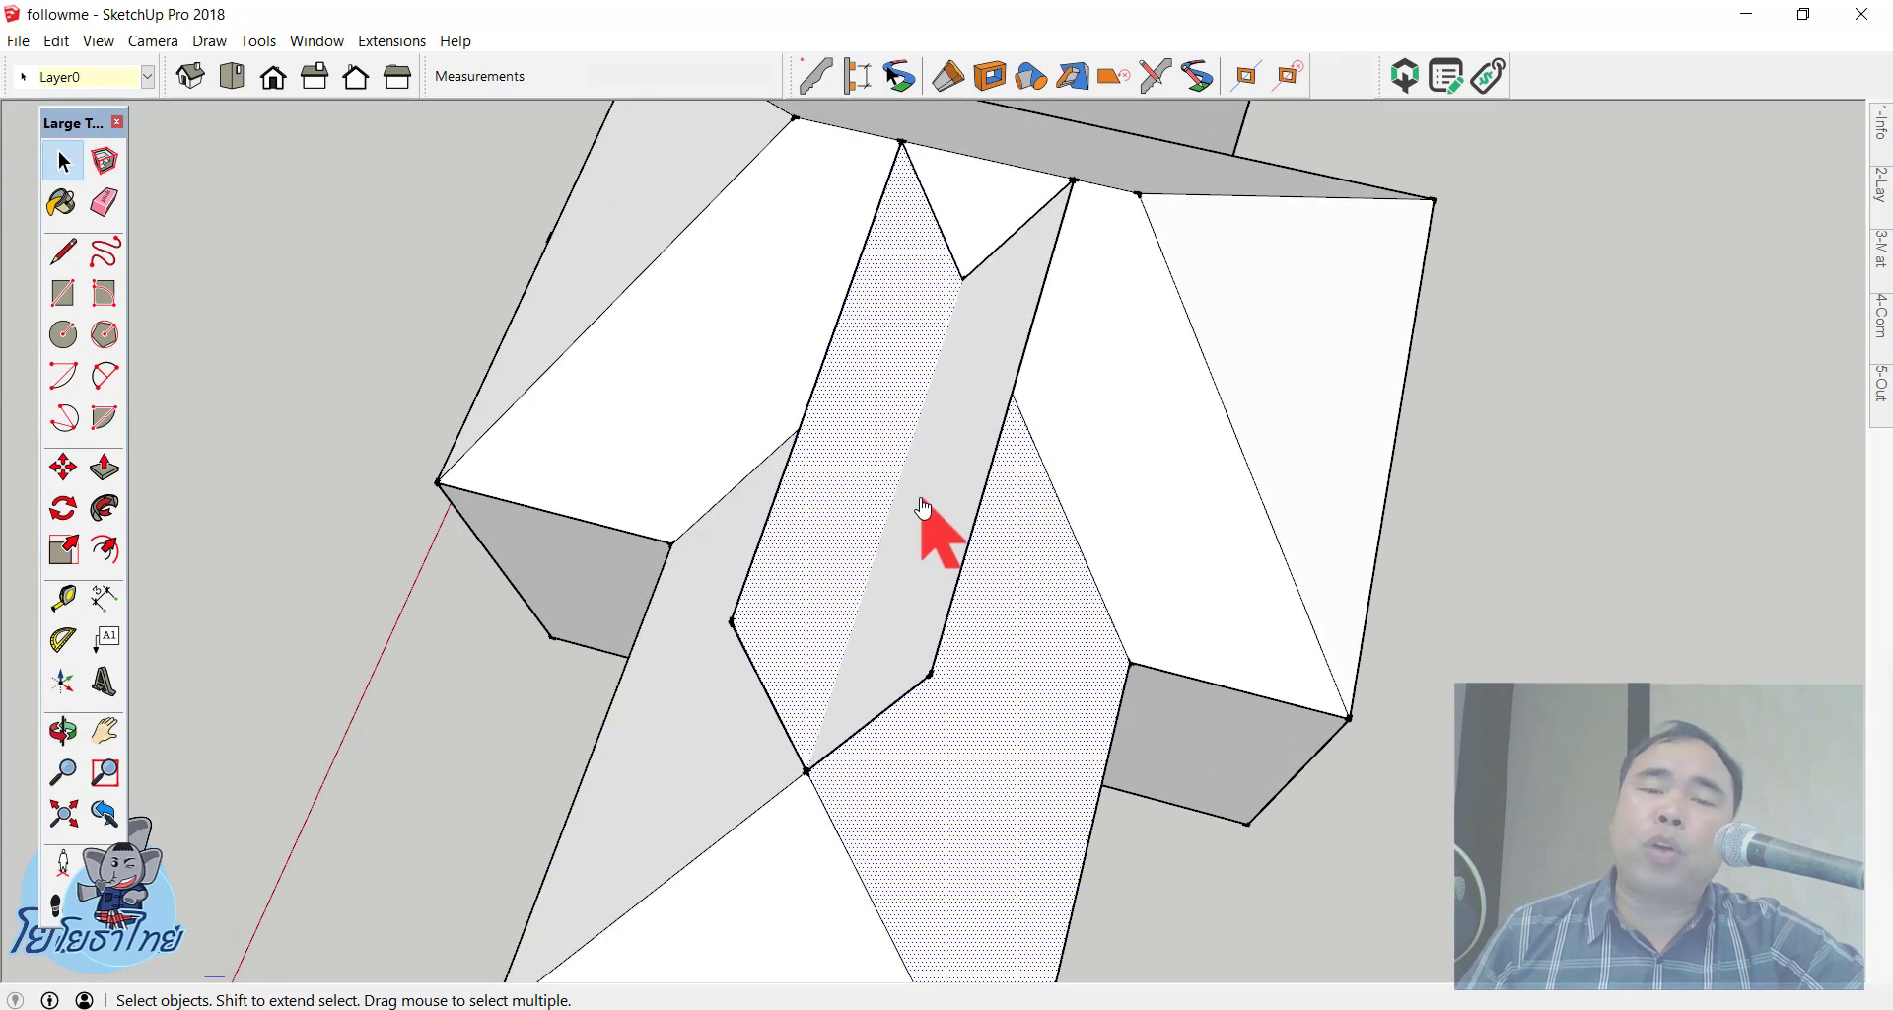
middle_click_drag(913, 498, 1026, 394)
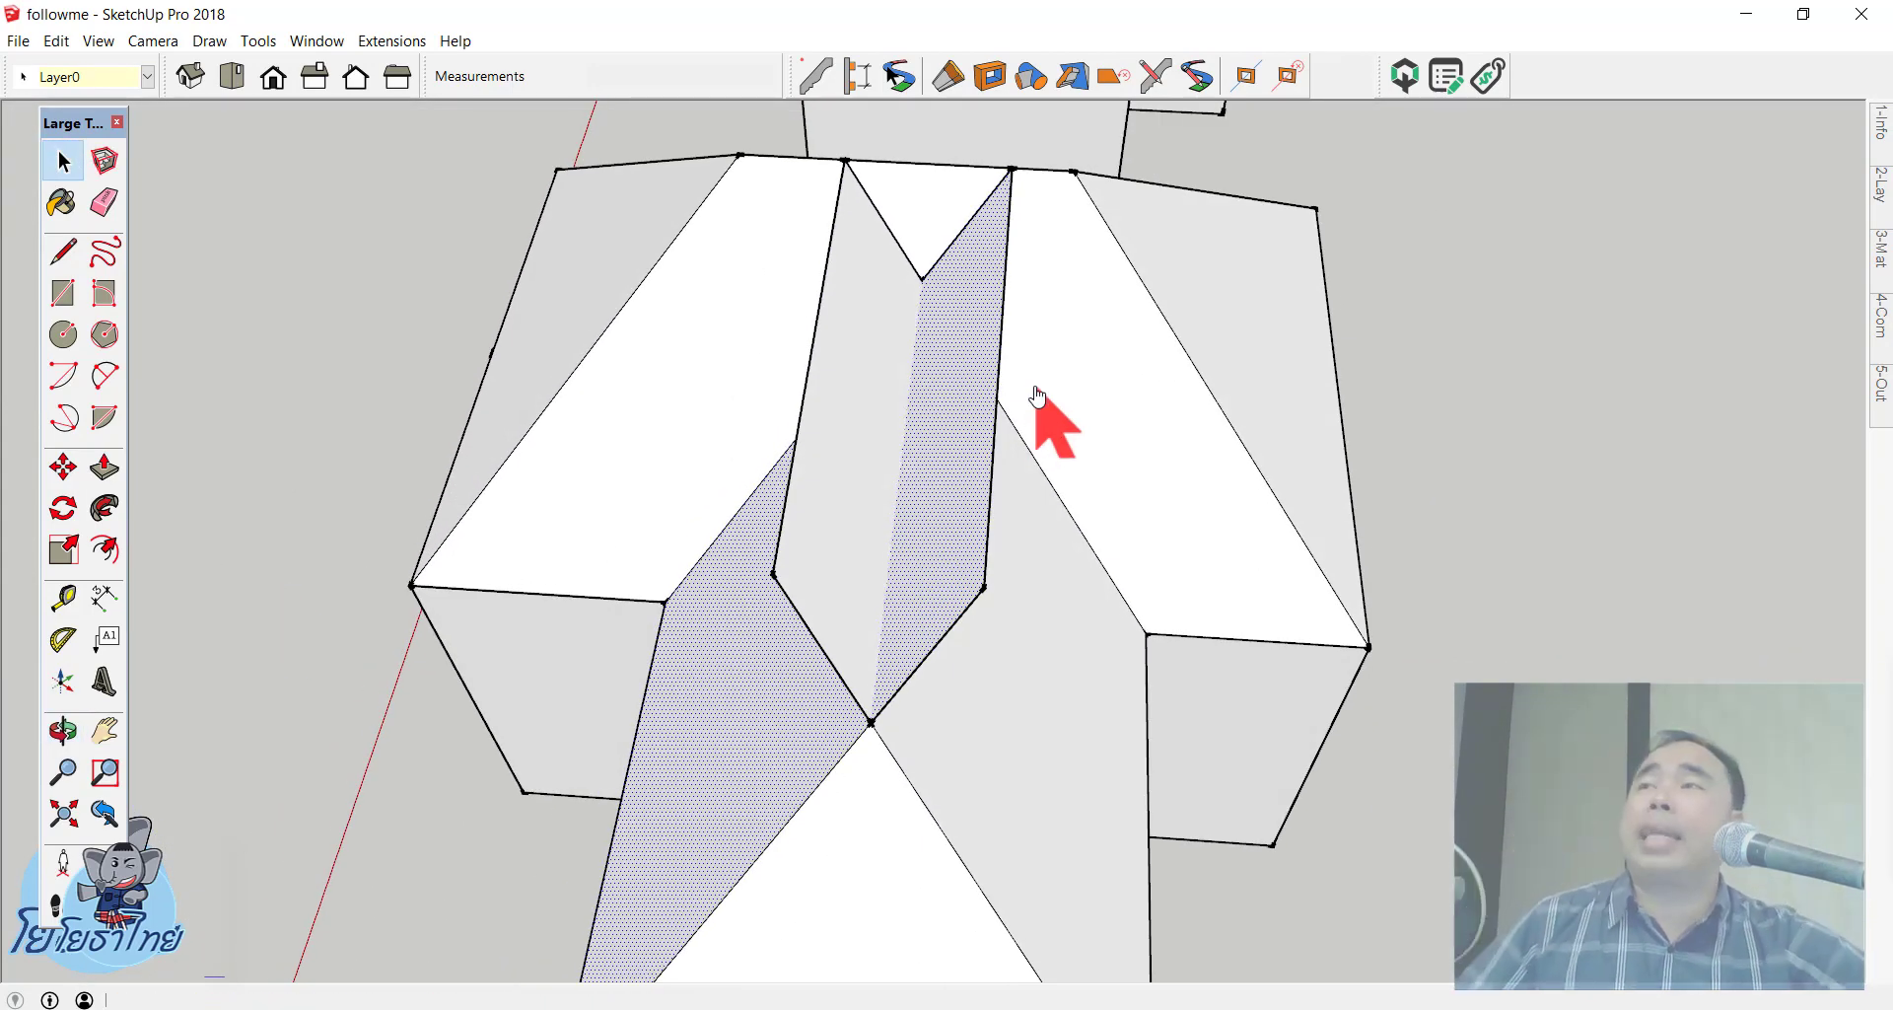
mouse_move(883, 375)
middle_mouse_down()
mouse_move(921, 406)
mouse_move(900, 422)
mouse_move(550, 457)
mouse_move(525, 535)
mouse_move(444, 444)
middle_mouse_up()
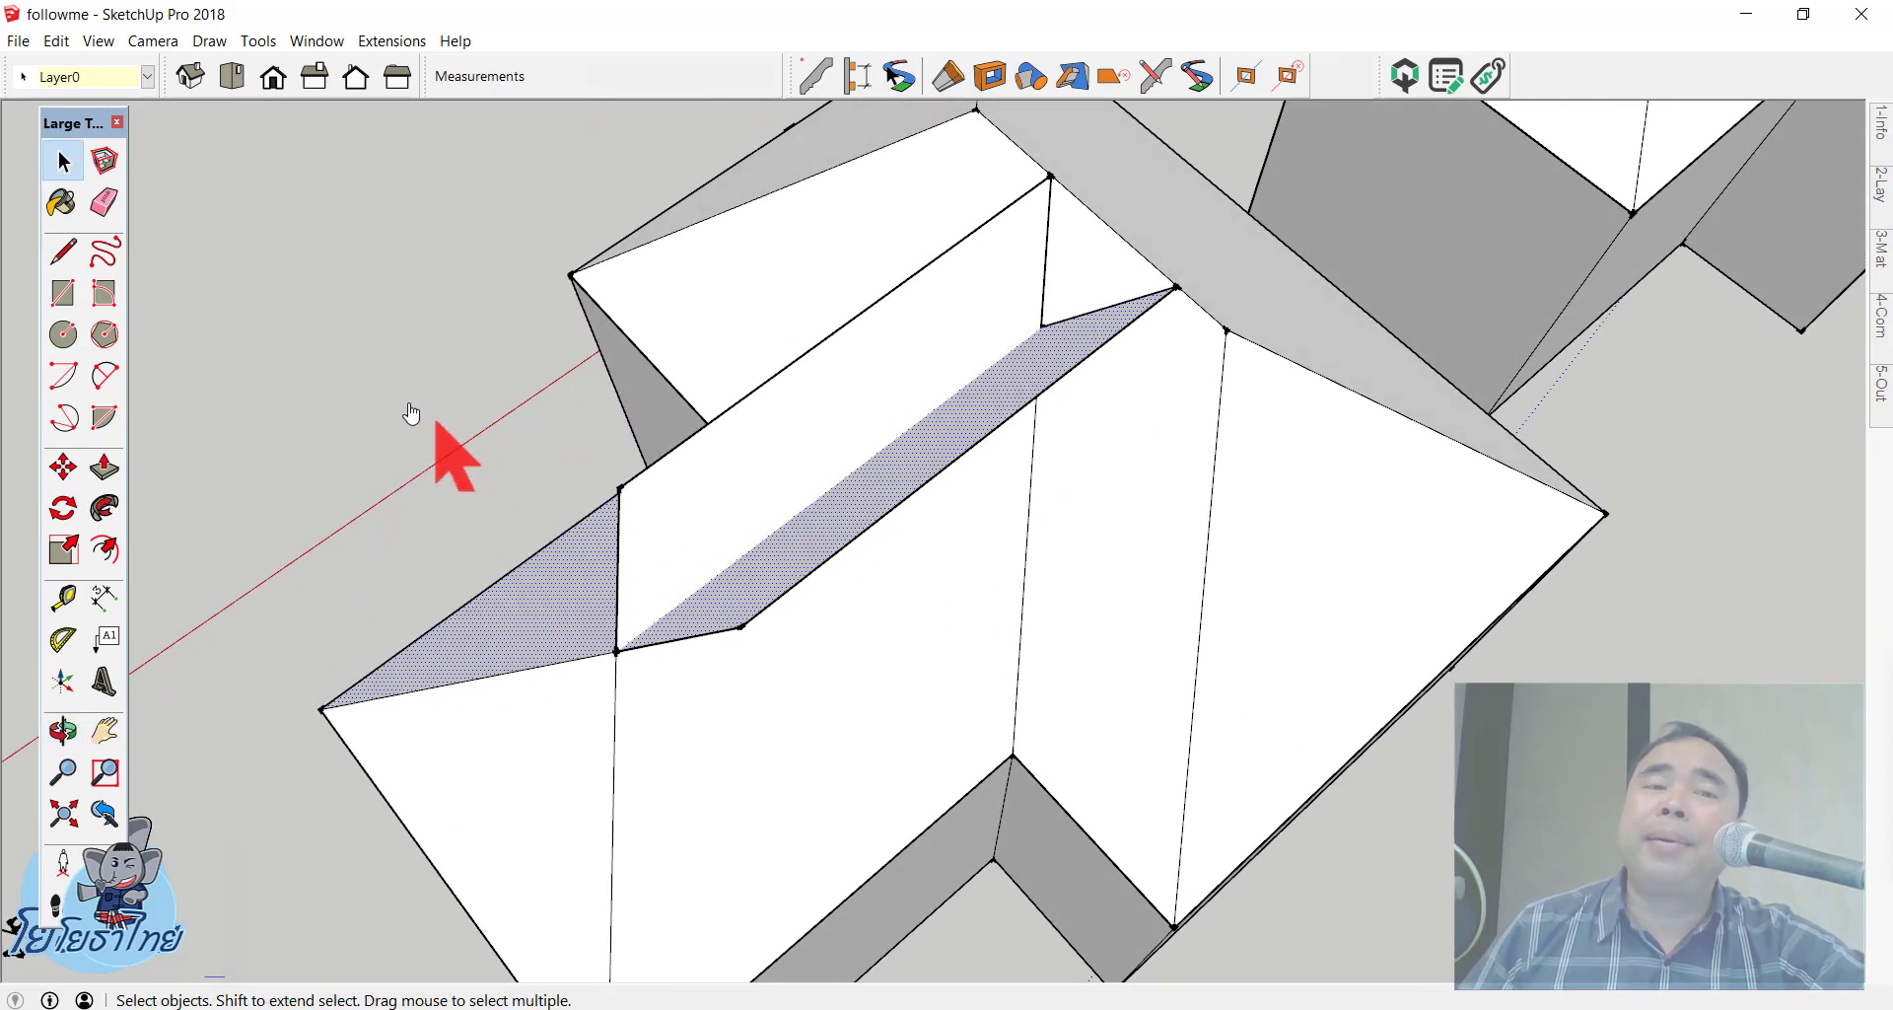
left_click(254, 424)
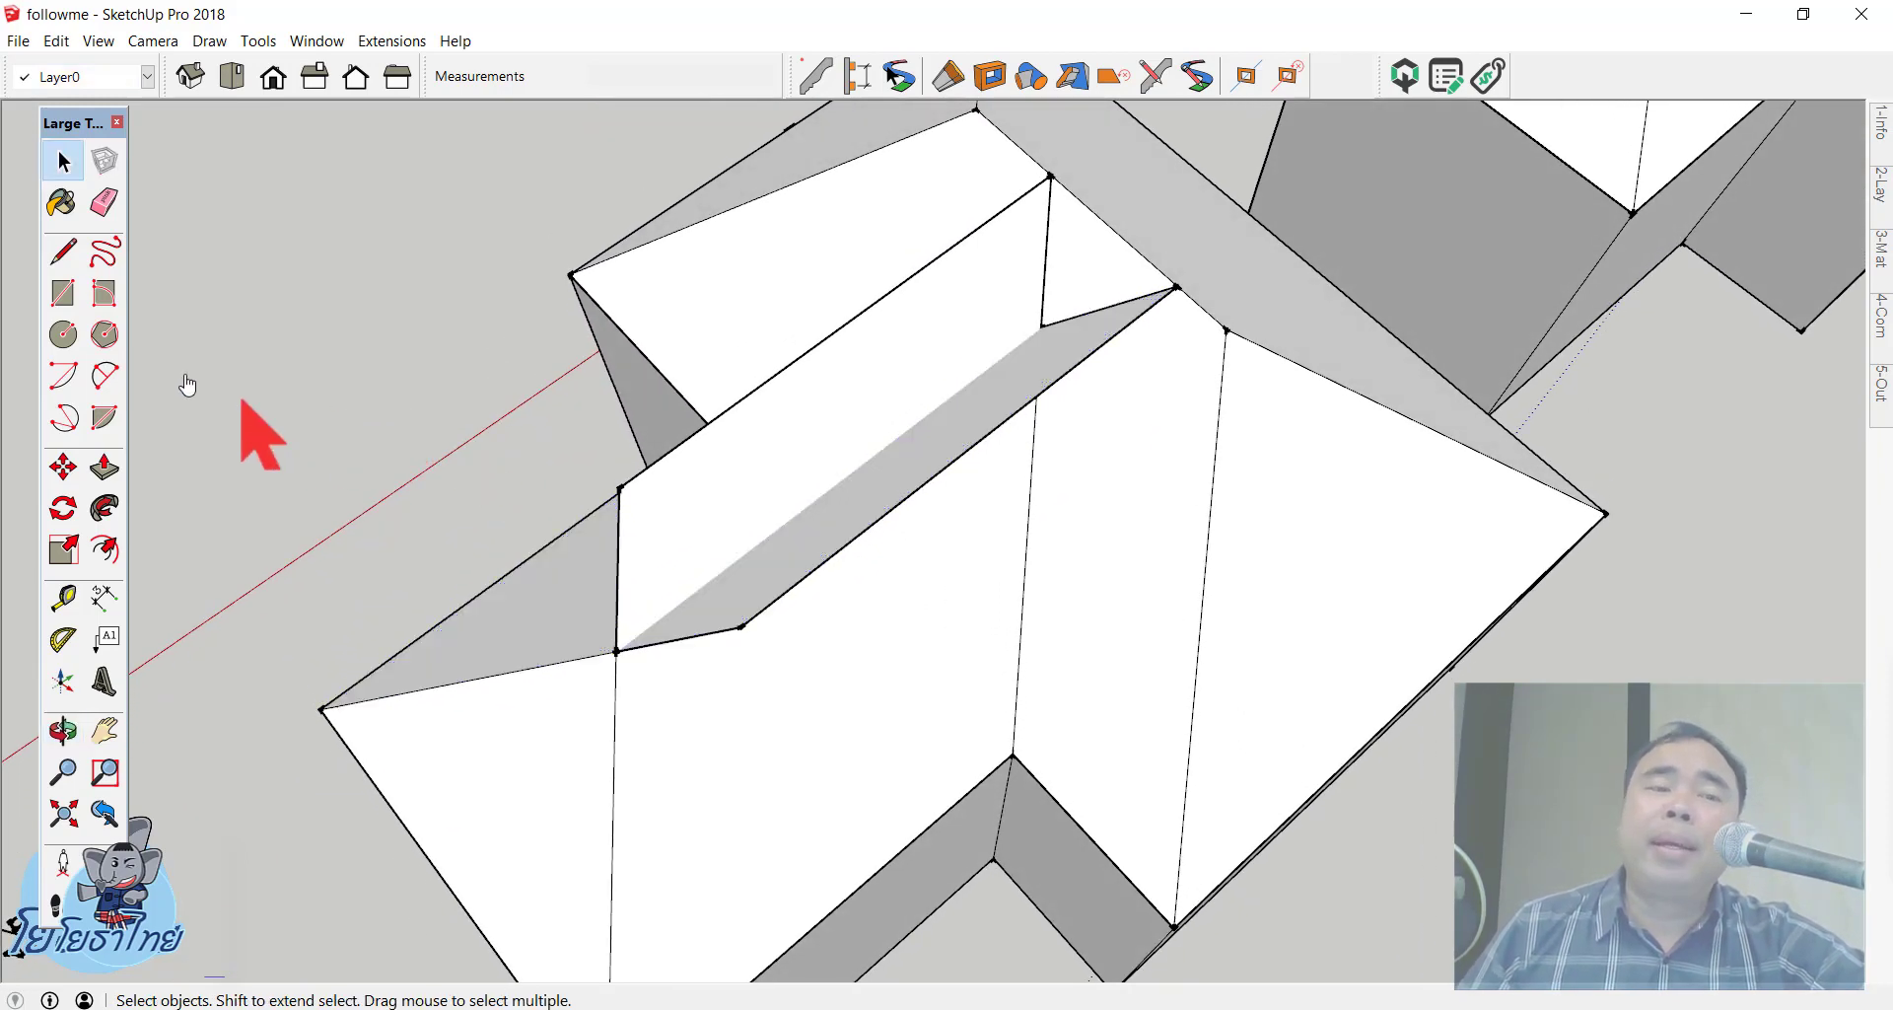
Step: Draw an edge from the roof corner vertex across the sloped roof face
left_click(64, 258)
left_click(616, 650)
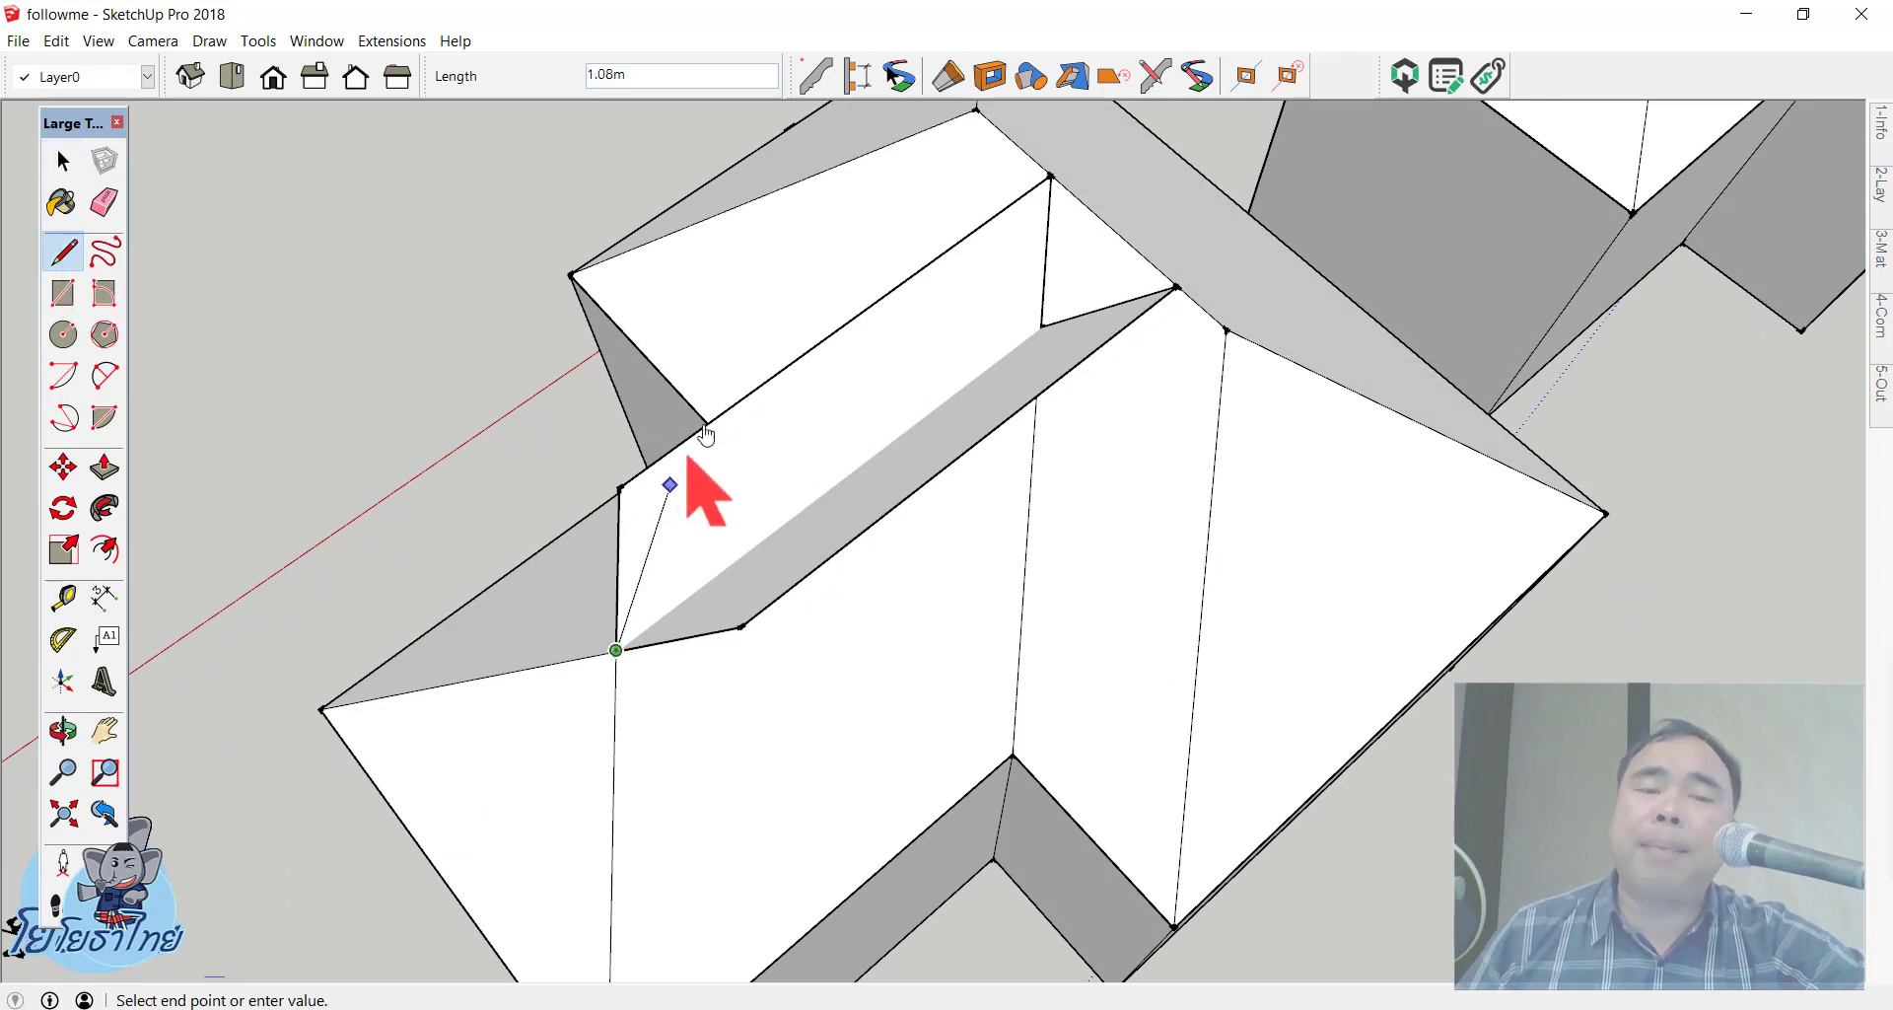
left_click(1045, 334)
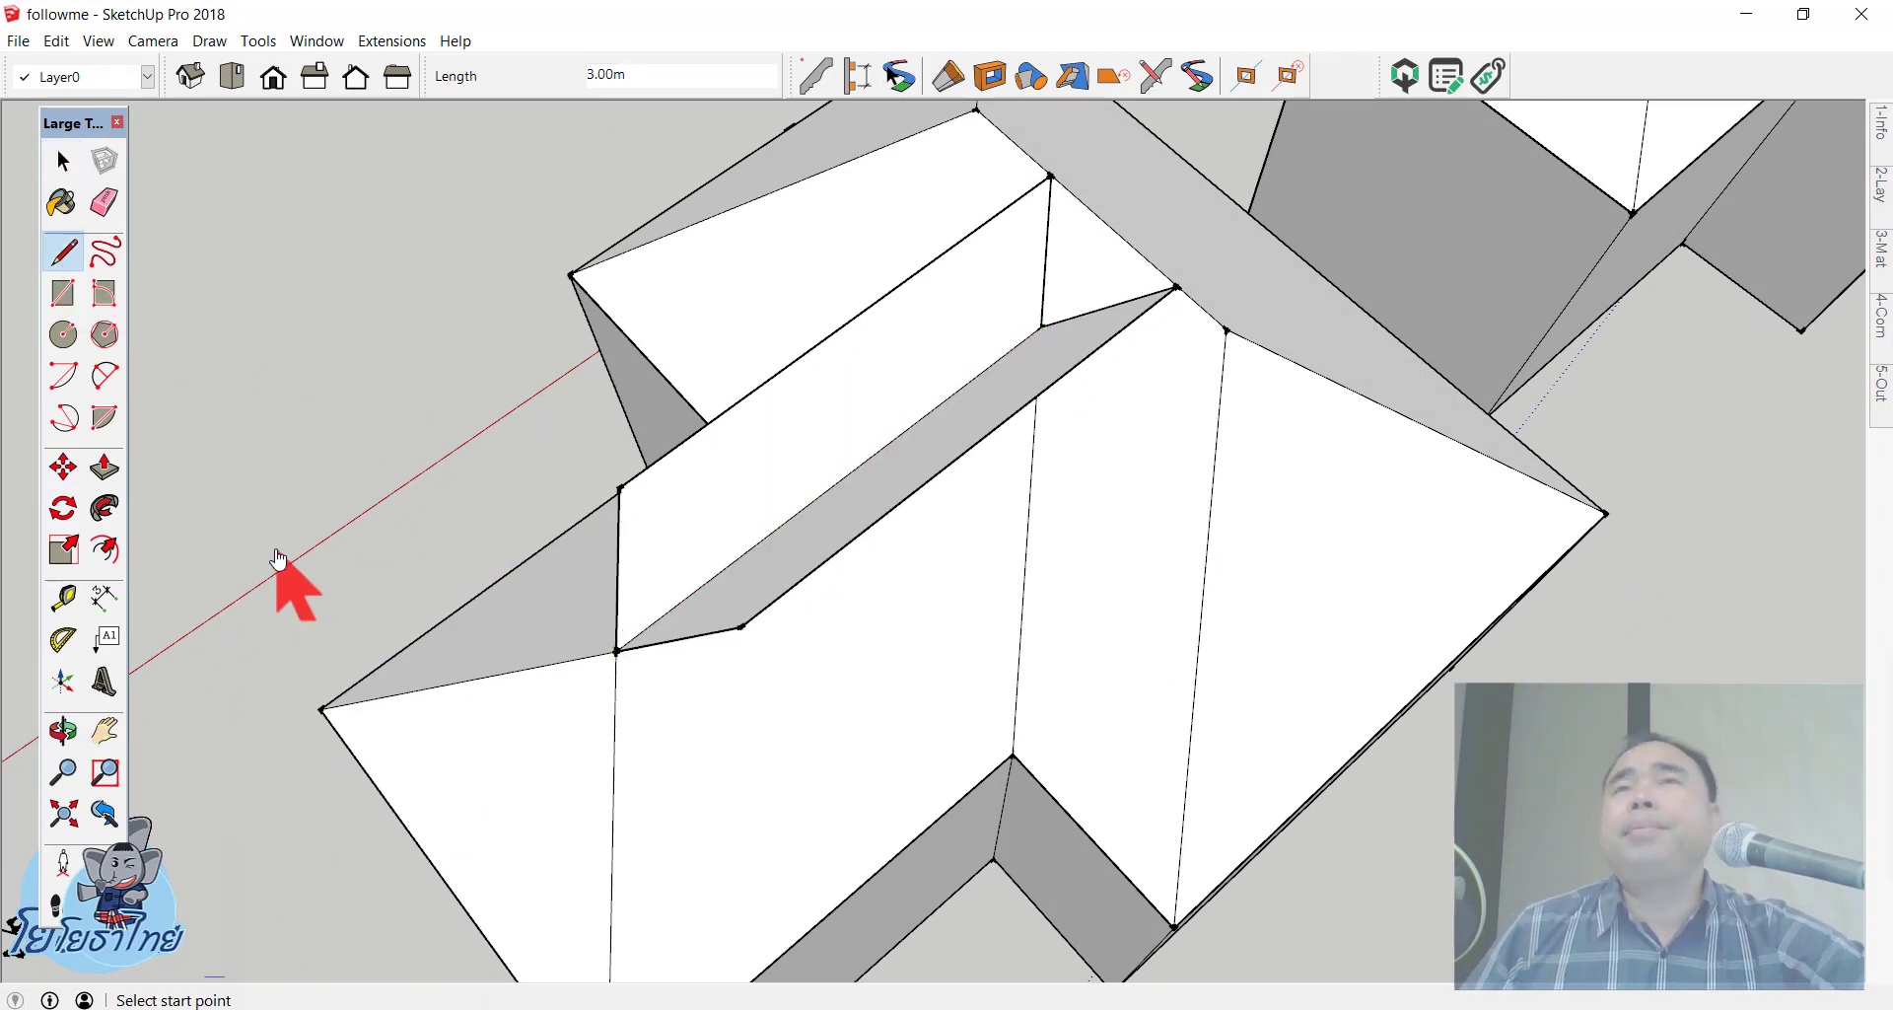
mouse_move(338, 582)
middle_mouse_down()
mouse_move(329, 529)
mouse_move(338, 562)
middle_mouse_up()
key("space")
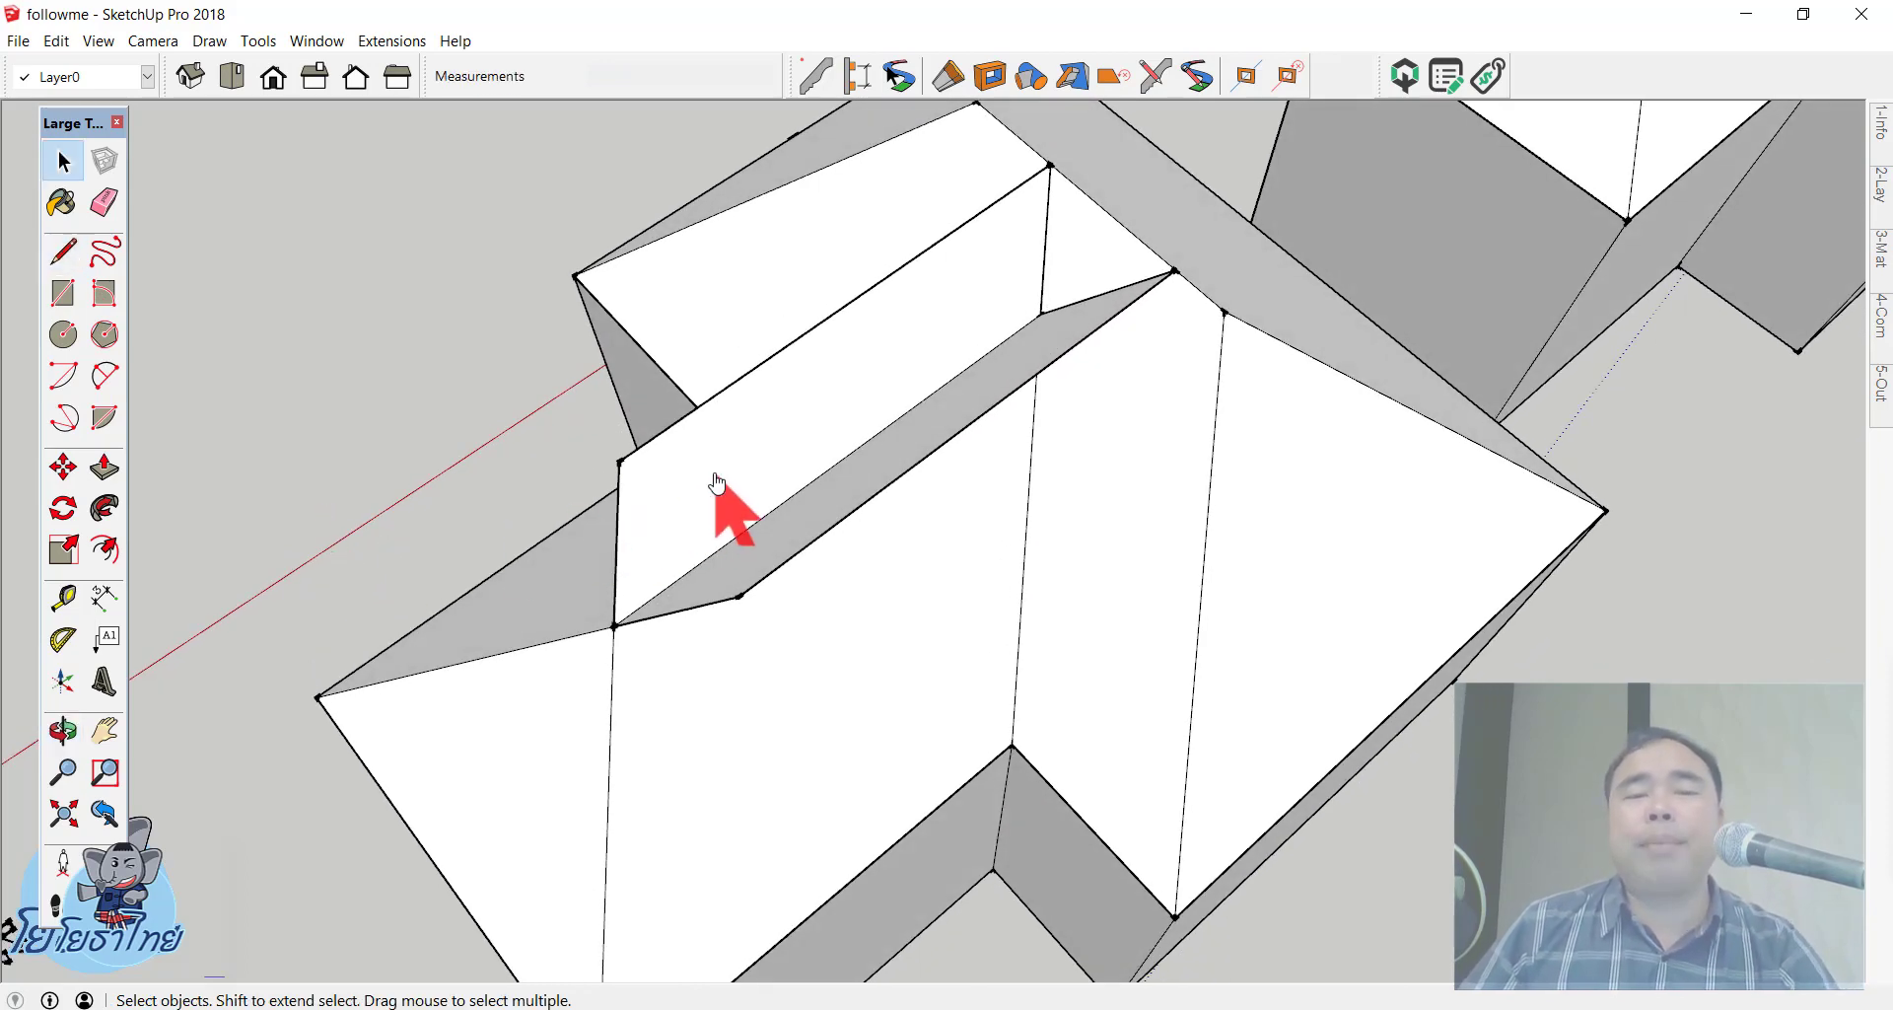
Step: Erase the stray top face, dark strip and thin roof edge, then undo two erases
left_click(730, 508)
left_click(778, 550)
left_click(782, 499)
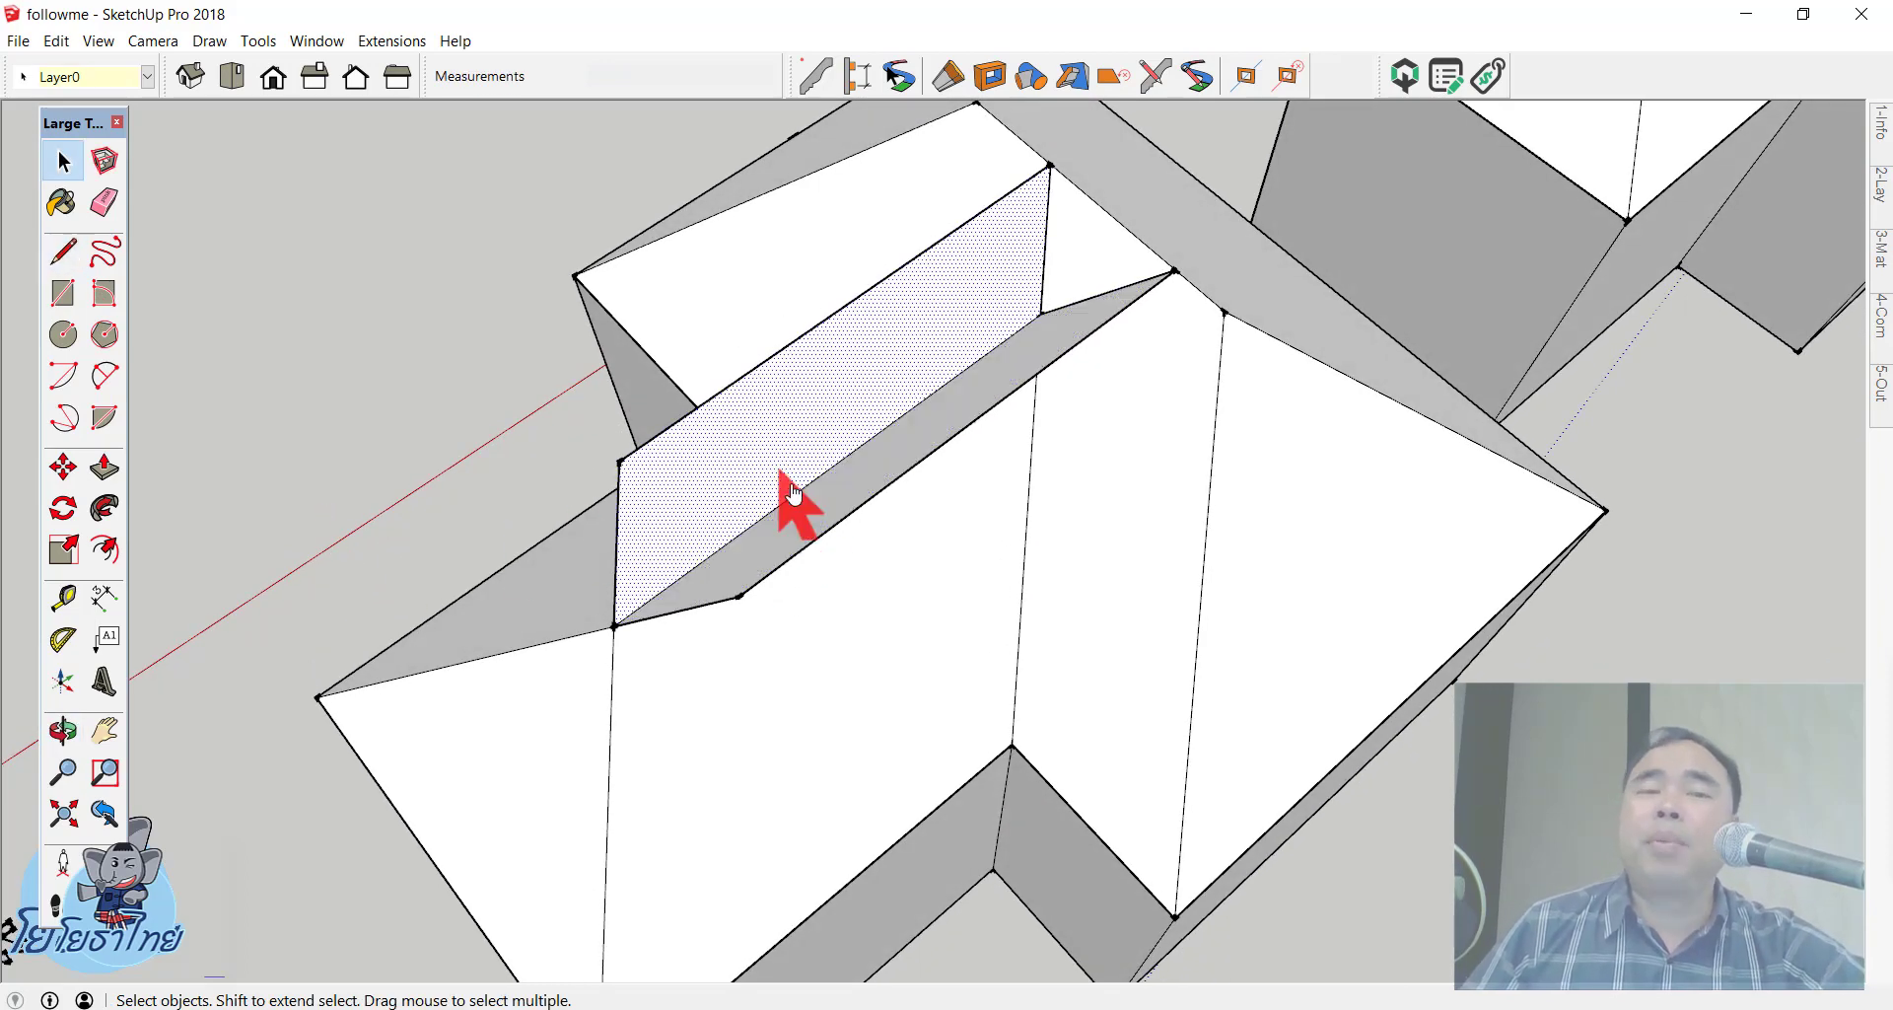
mouse_move(782, 499)
middle_mouse_down()
mouse_move(705, 306)
mouse_move(625, 253)
middle_mouse_up()
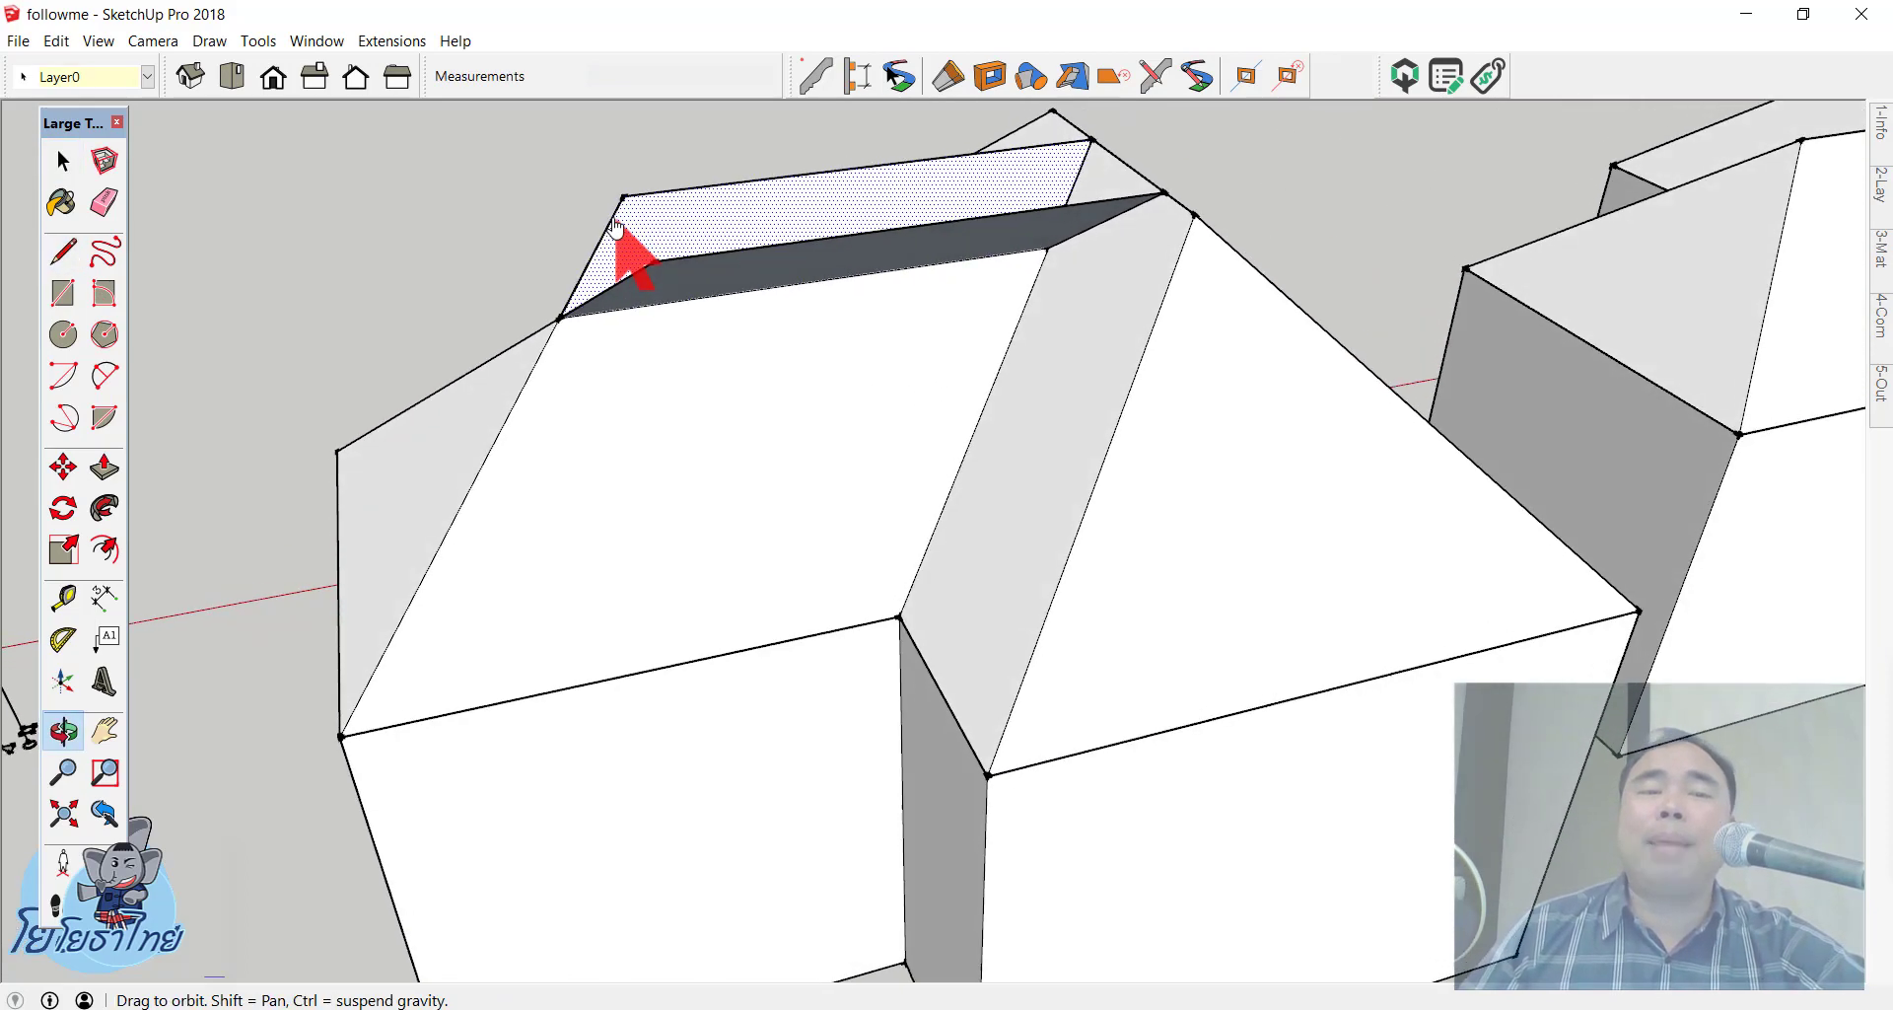
left_click(97, 212)
left_click_drag(571, 190, 604, 233)
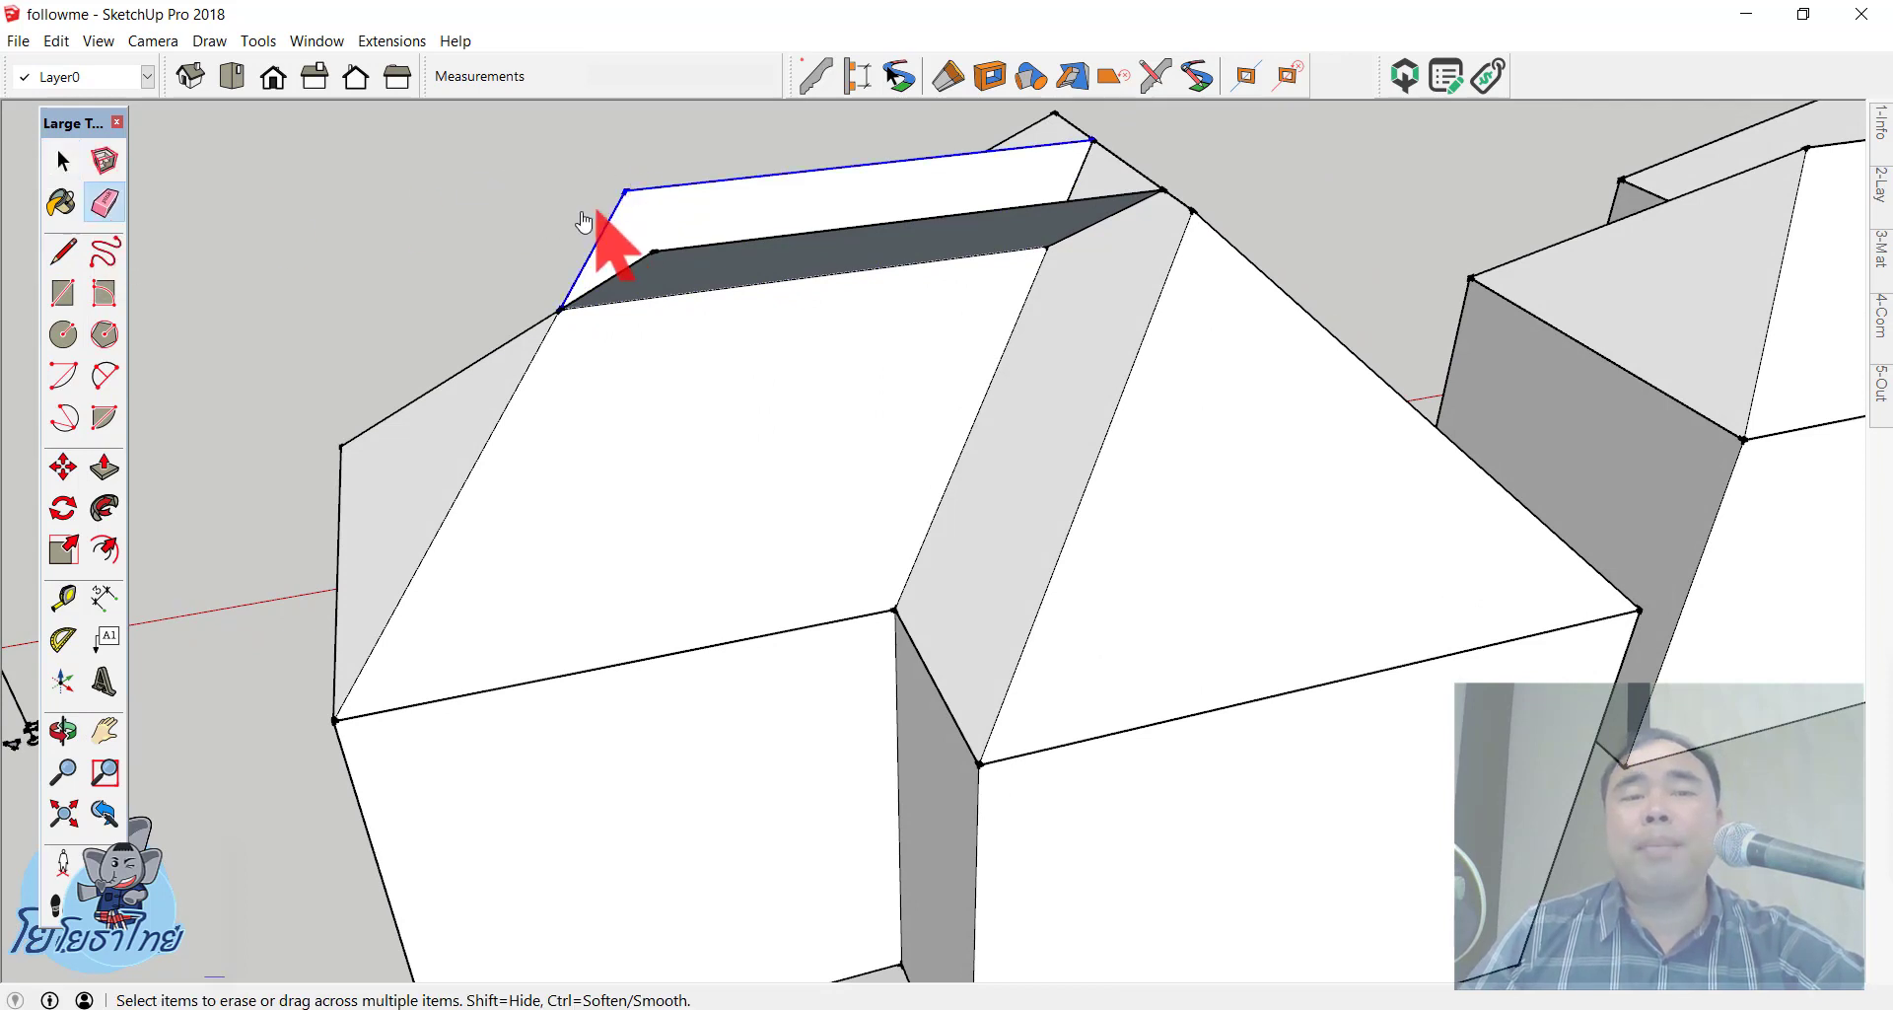
left_click(634, 266)
left_click(1047, 201)
mouse_move(1111, 254)
middle_mouse_down()
mouse_move(1079, 549)
mouse_move(1101, 572)
middle_mouse_up()
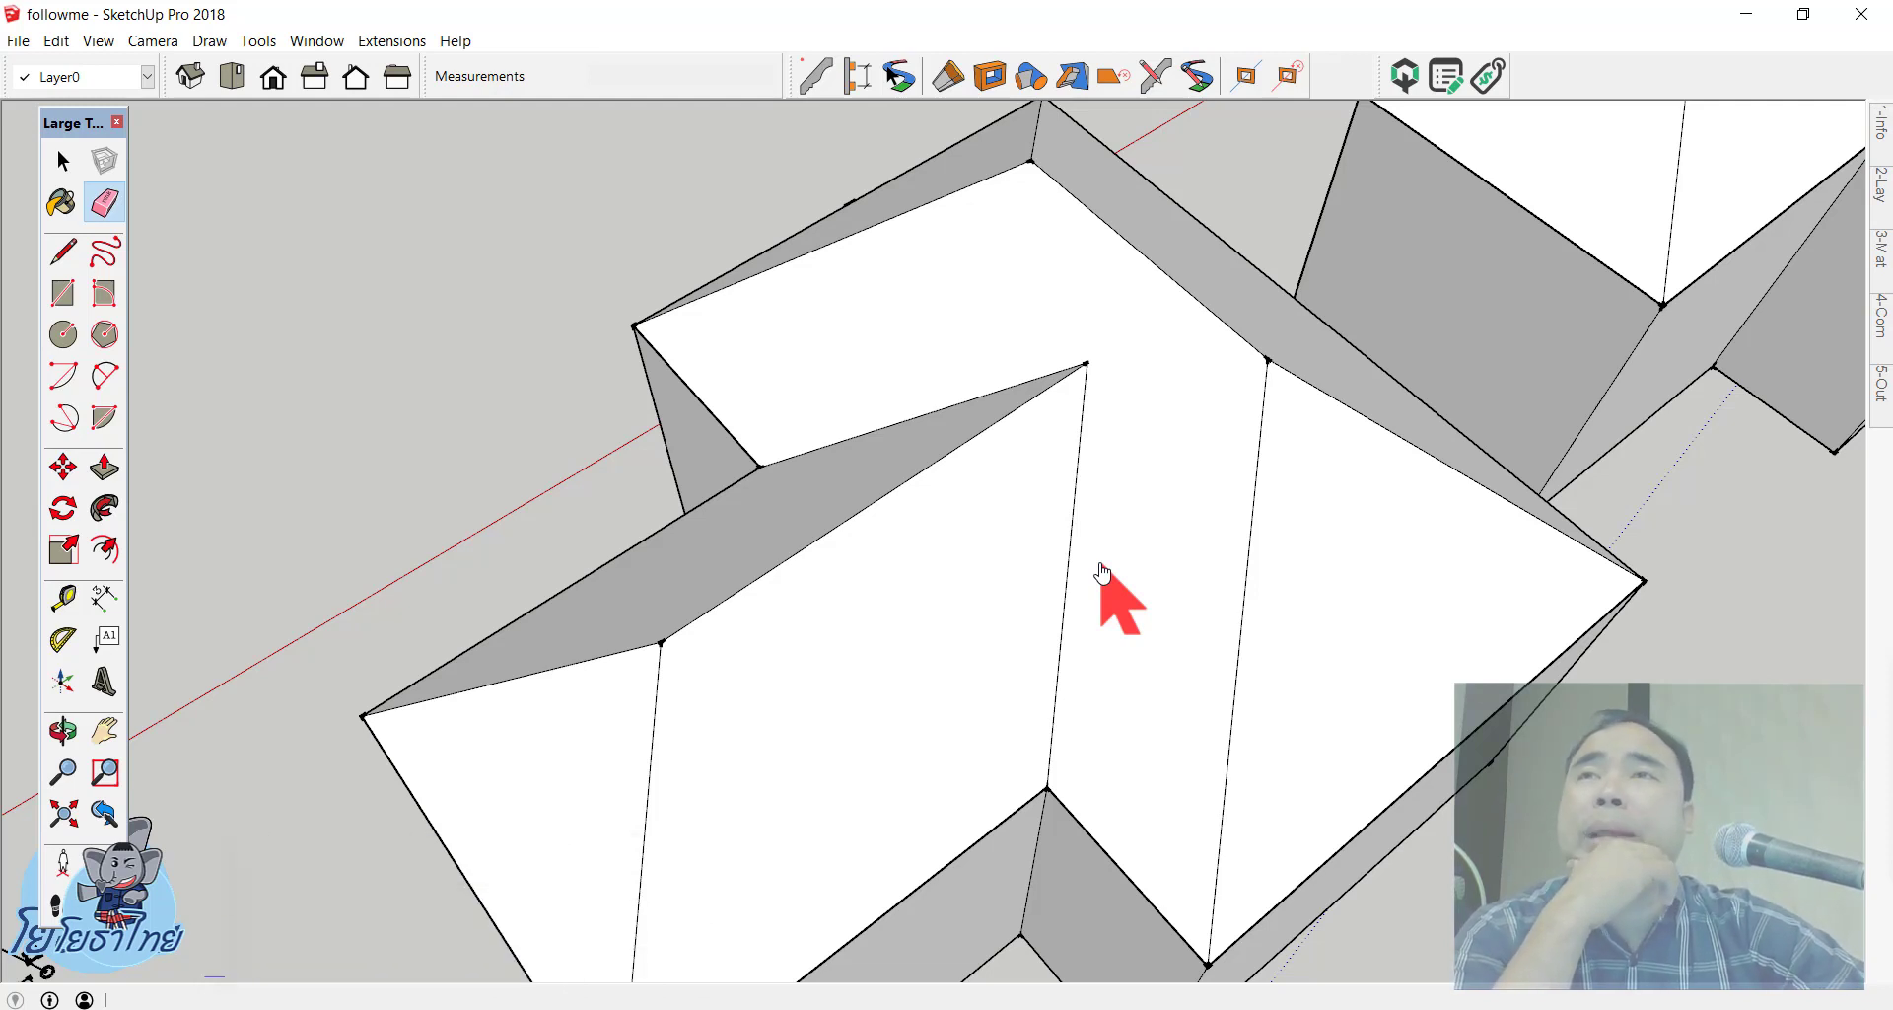
key("ctrl+z")
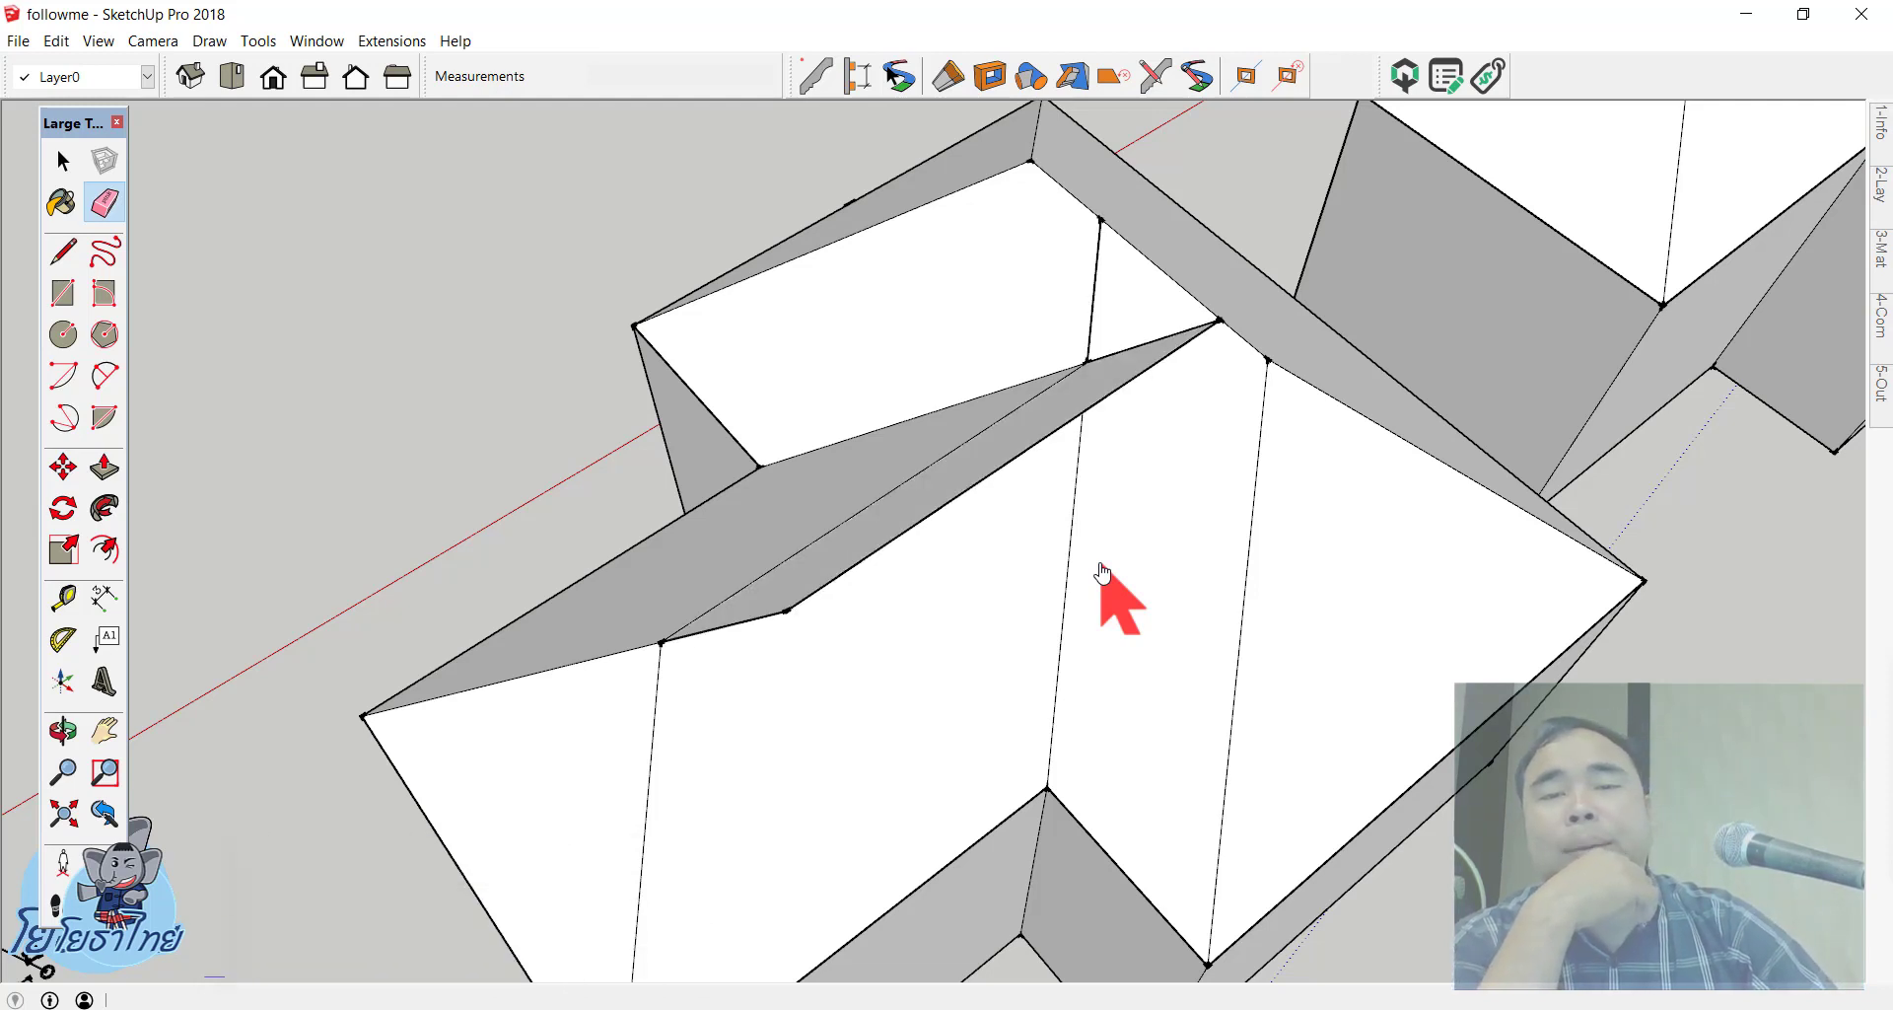
key("ctrl+z")
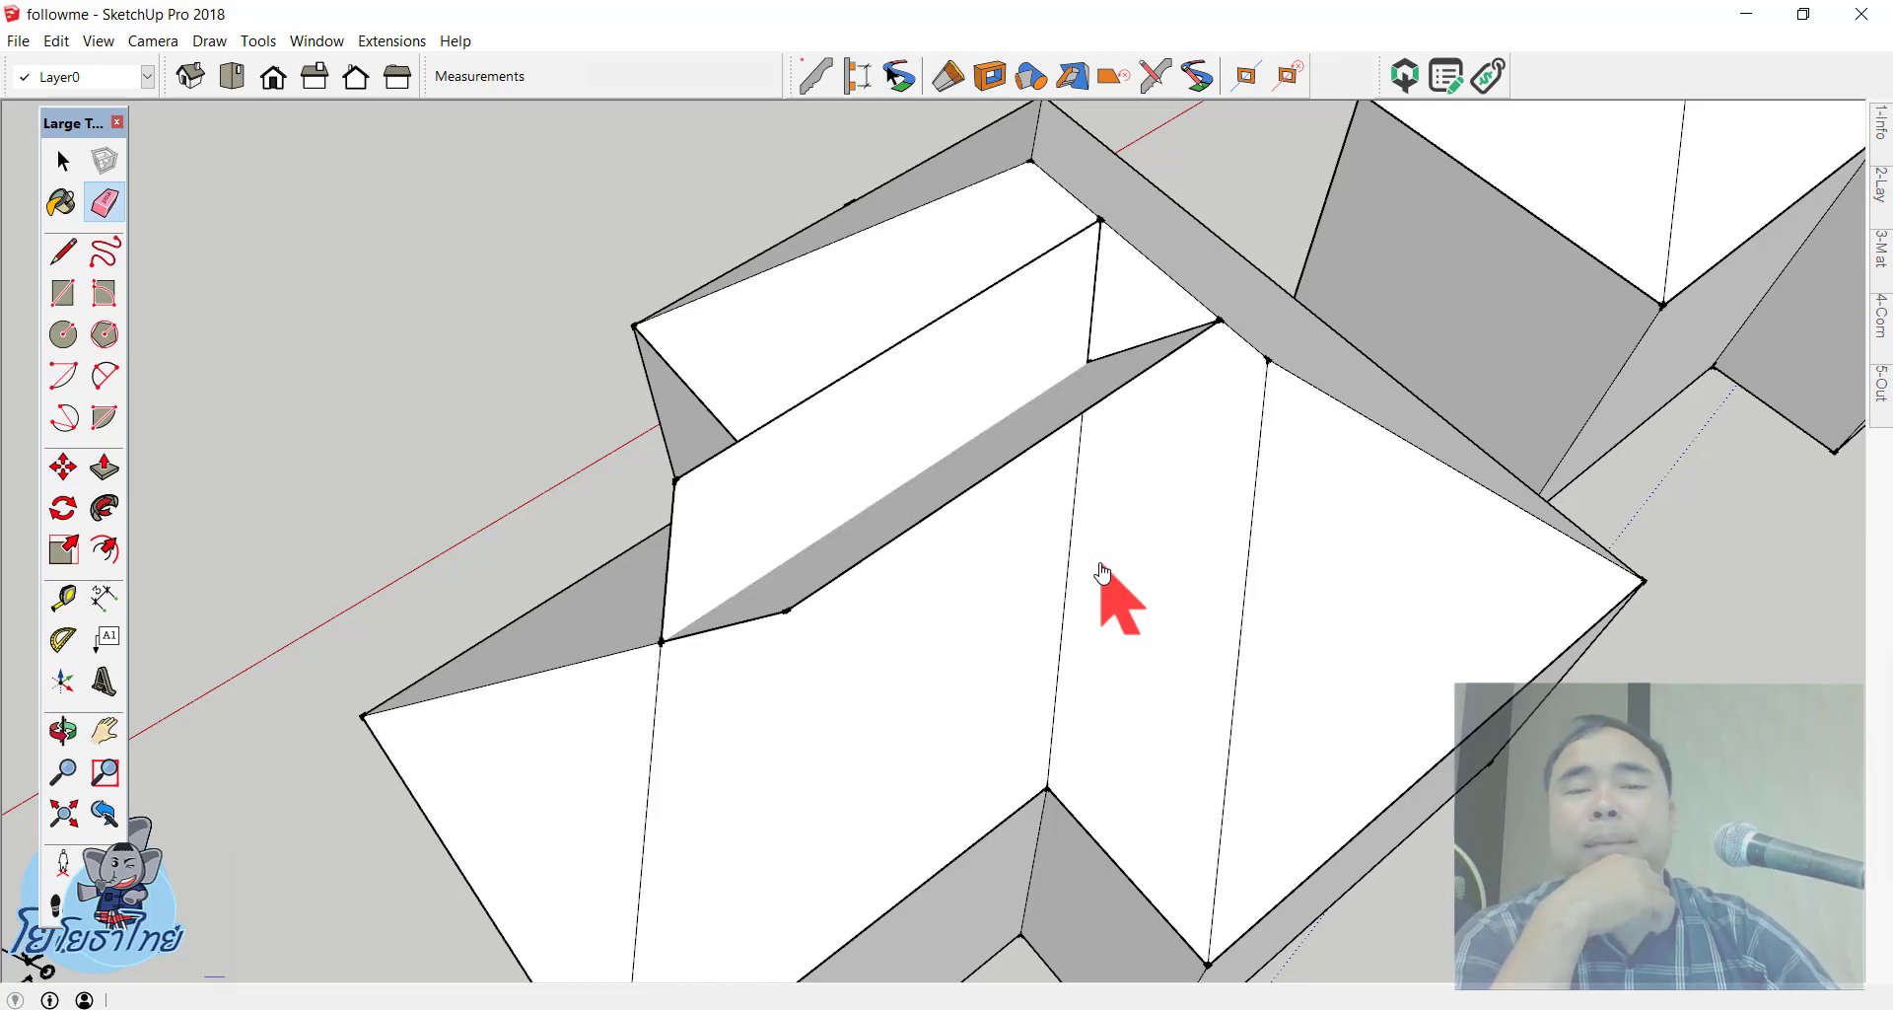
key("space")
Step: Select the block's top face and try Follow Me, then return to selecting
scroll(1276, 338, "down", 3)
middle_click_drag(1276, 338, 972, 329)
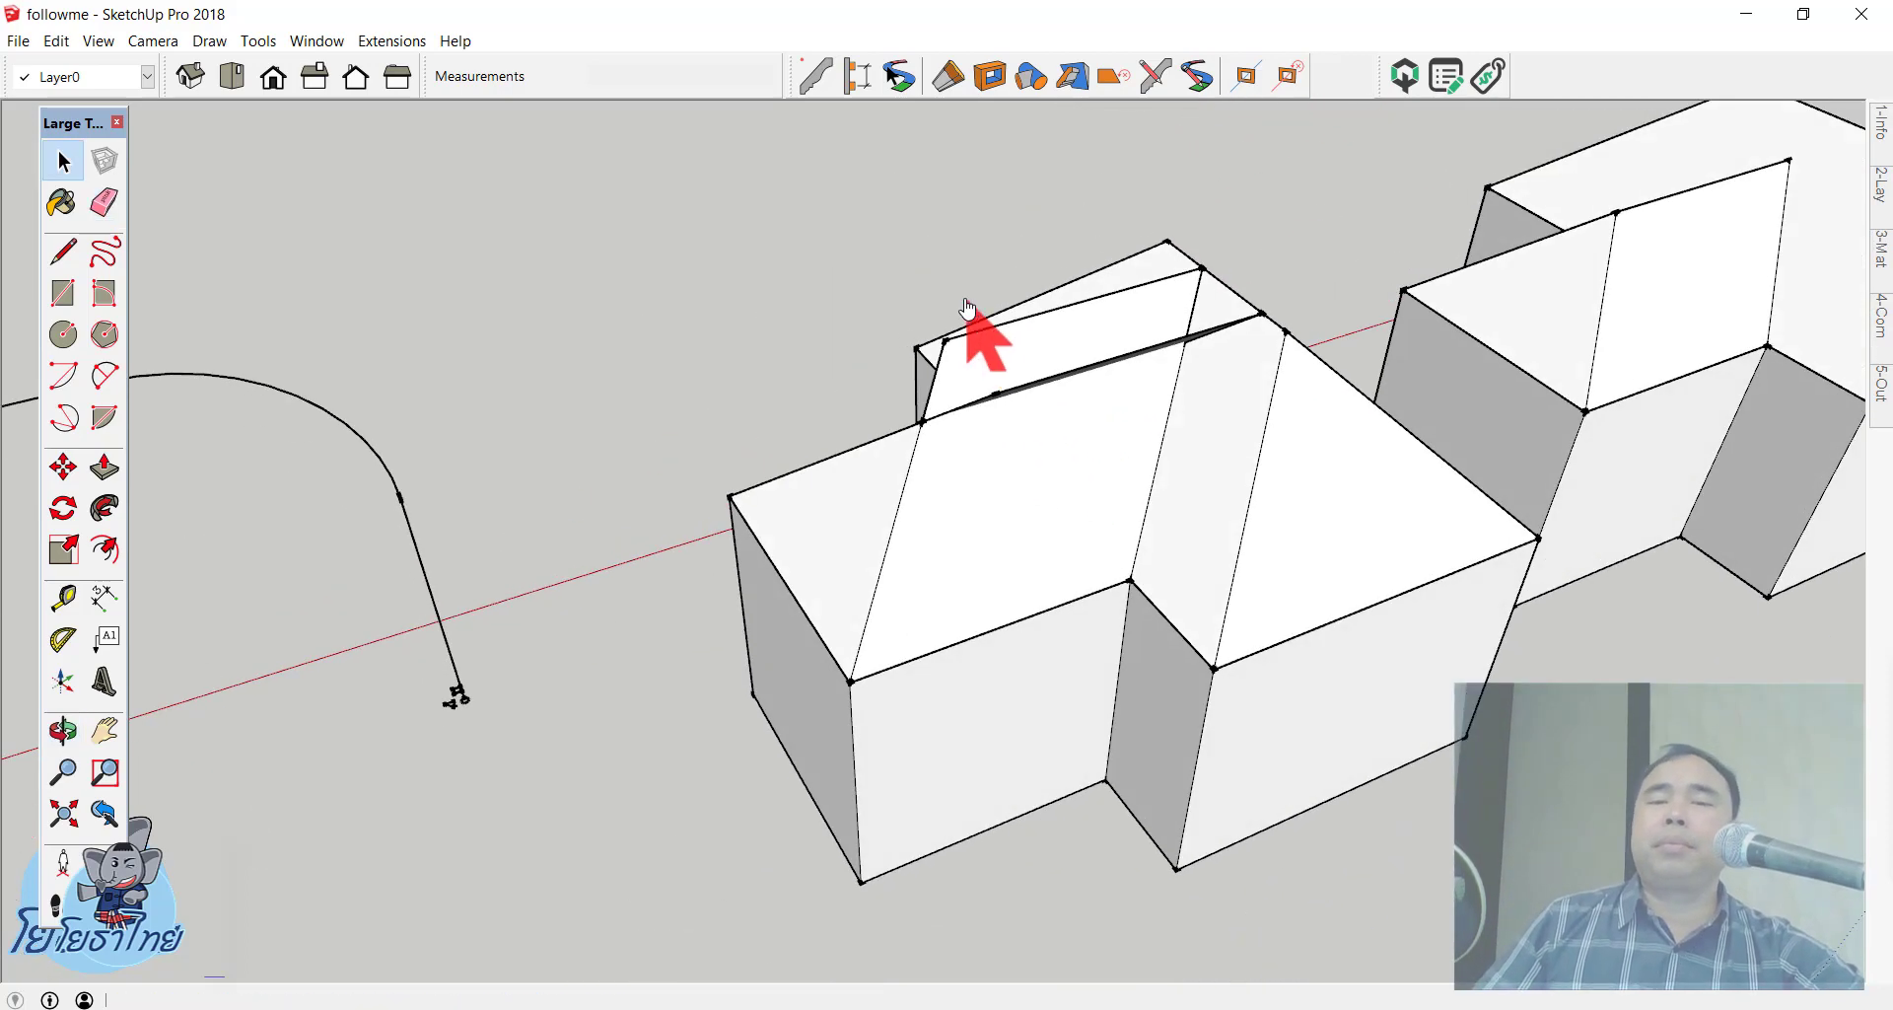
scroll(1098, 422, "up", 3)
scroll(1100, 466, "up", 1)
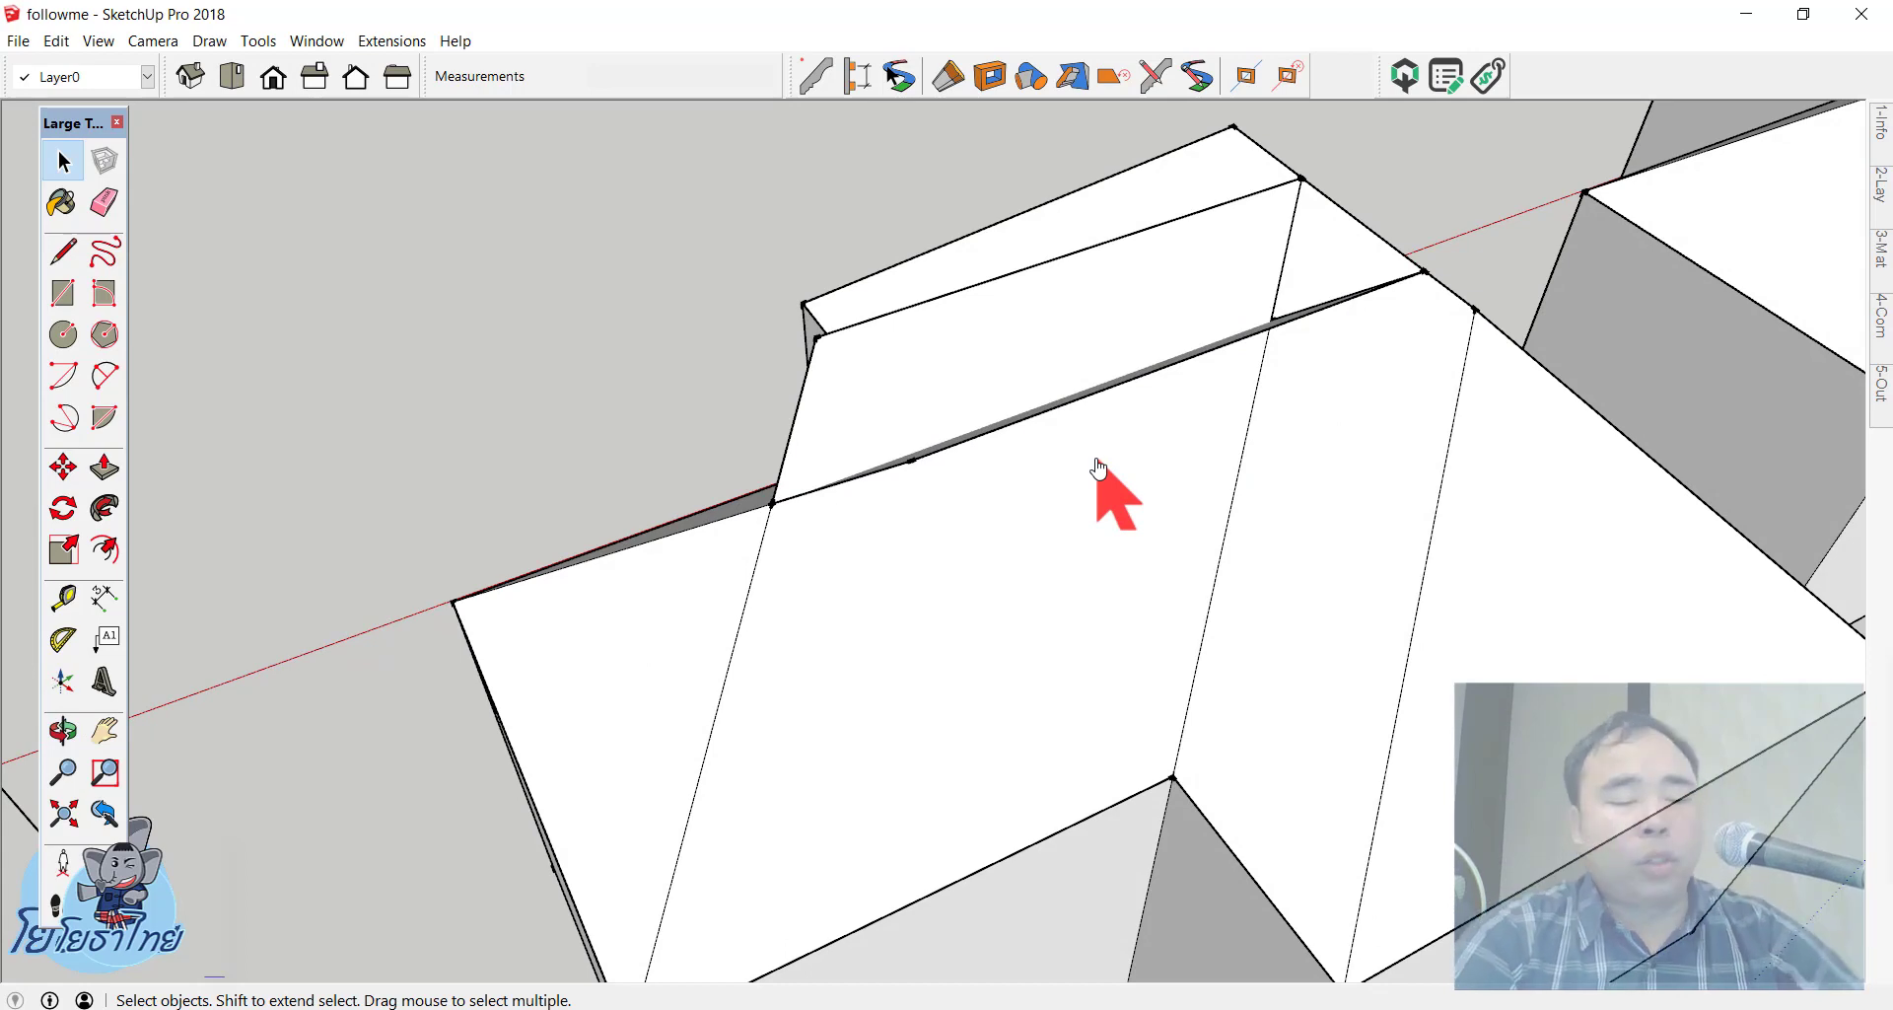
scroll(1099, 466, "down", 3)
scroll(1044, 431, "down", 3)
mouse_move(1044, 431)
middle_mouse_down()
mouse_move(1709, 376)
mouse_move(771, 380)
middle_mouse_up()
scroll(771, 379, "up", 2)
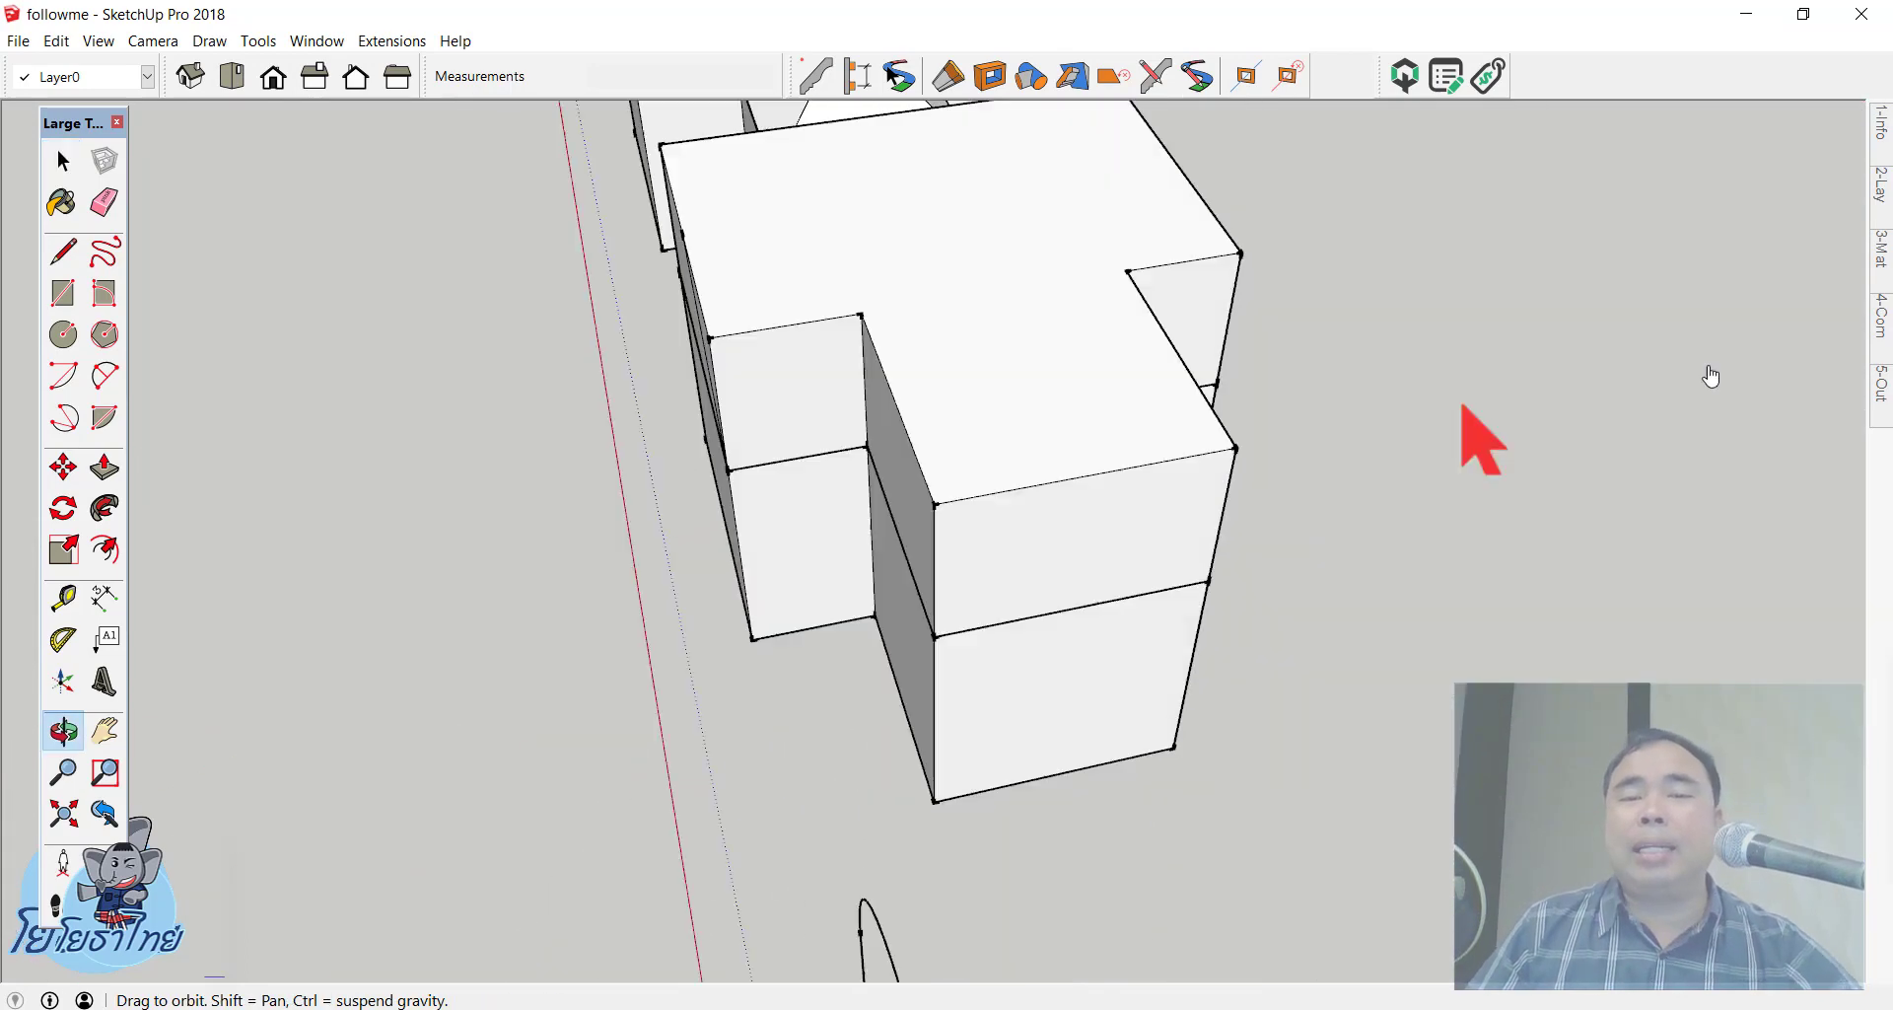
scroll(771, 380, "up", 3)
mouse_move(643, 394)
middle_mouse_down()
mouse_move(592, 529)
mouse_move(709, 335)
middle_mouse_up()
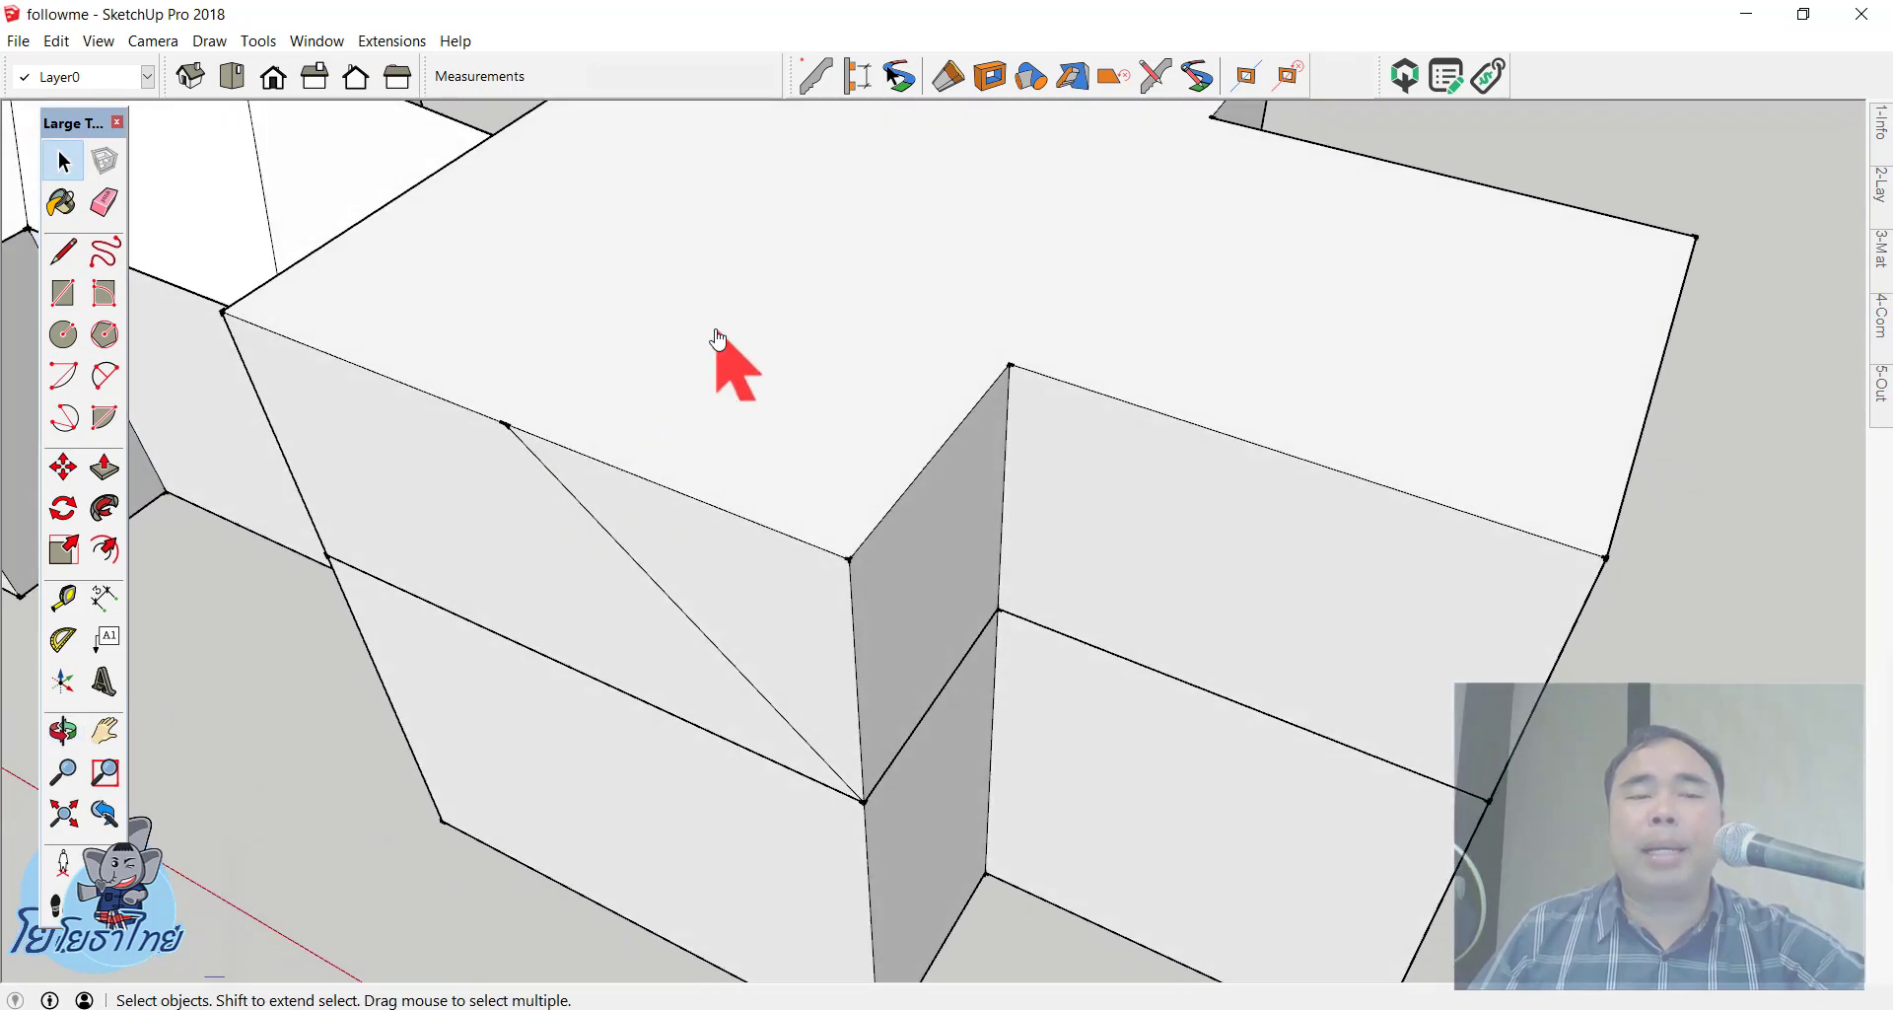
left_click(710, 335)
left_click(95, 509)
scroll(739, 623, "down", 3)
scroll(1183, 614, "down", 3)
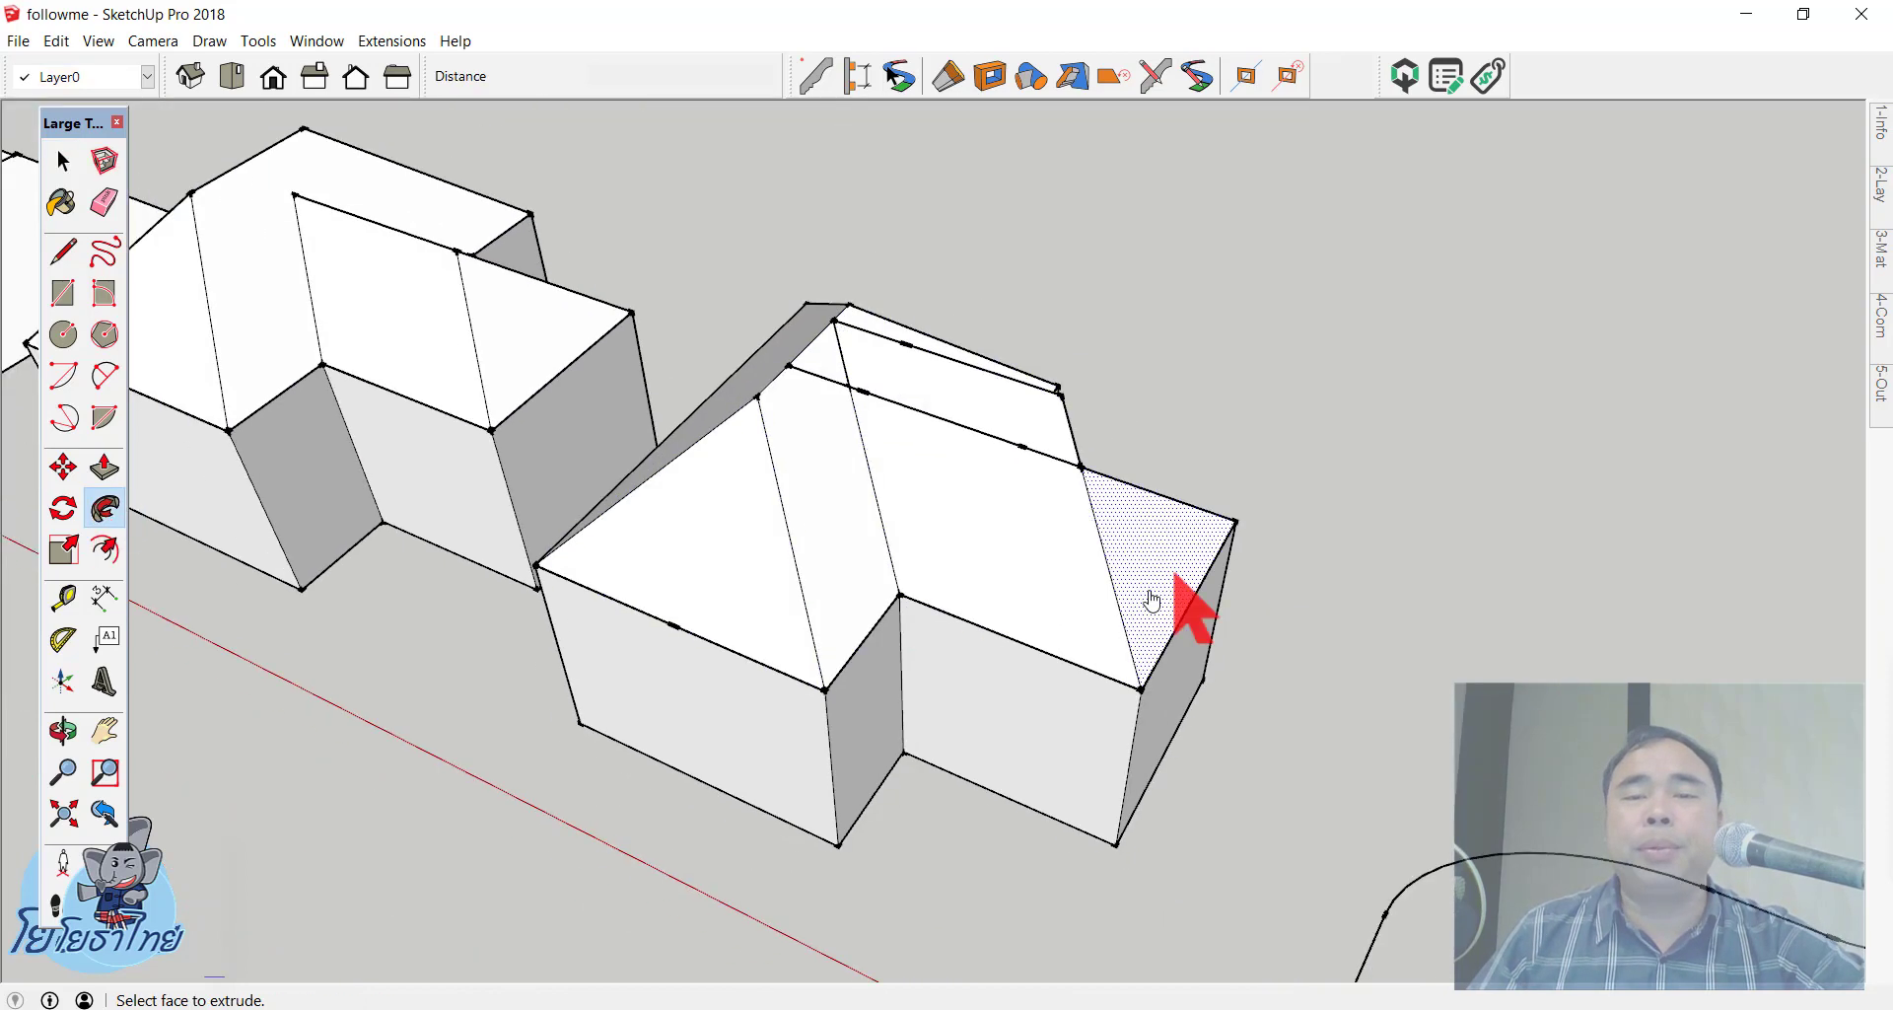
mouse_move(1183, 613)
middle_mouse_down()
mouse_move(403, 710)
mouse_move(38, 678)
middle_mouse_up()
middle_click_drag(377, 782, 434, 794)
key("space")
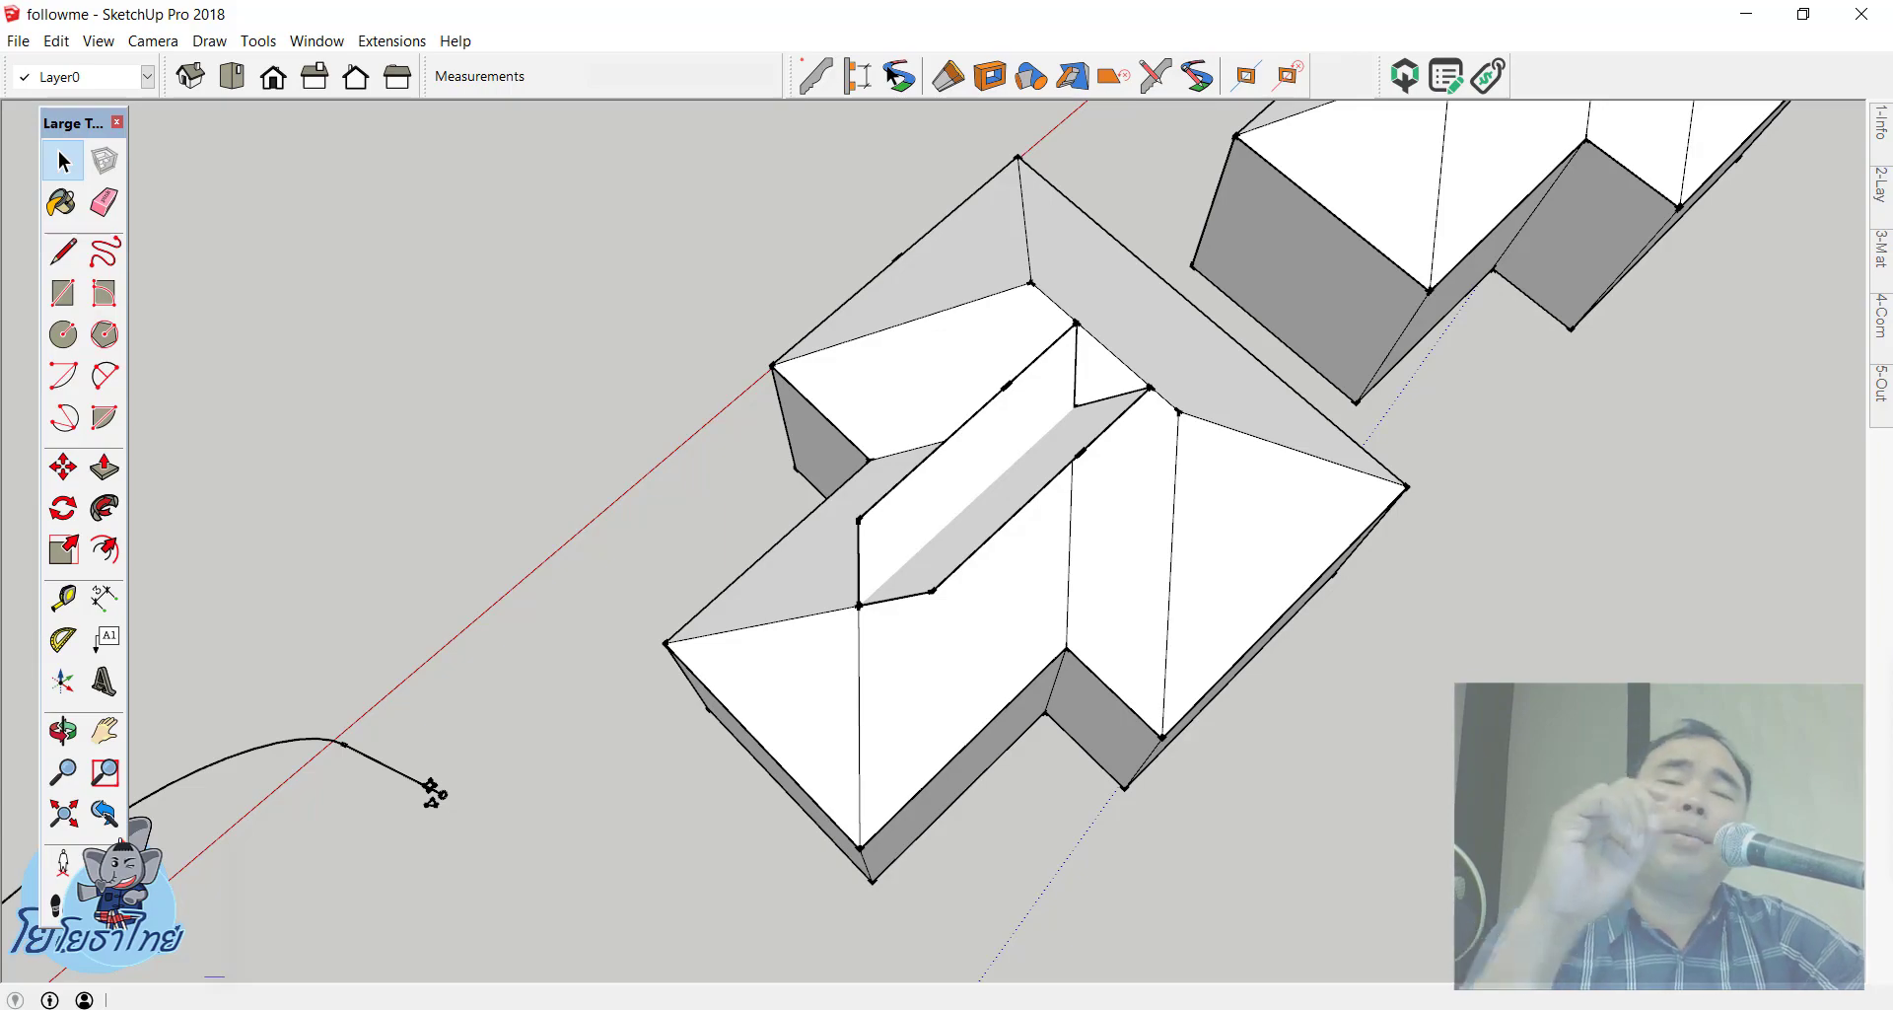
Step: Crossing-select the whole L-shaped house, reselecting it after clearing once
mouse_move(1282, 414)
middle_mouse_down()
mouse_move(1331, 402)
mouse_move(1174, 449)
middle_mouse_up()
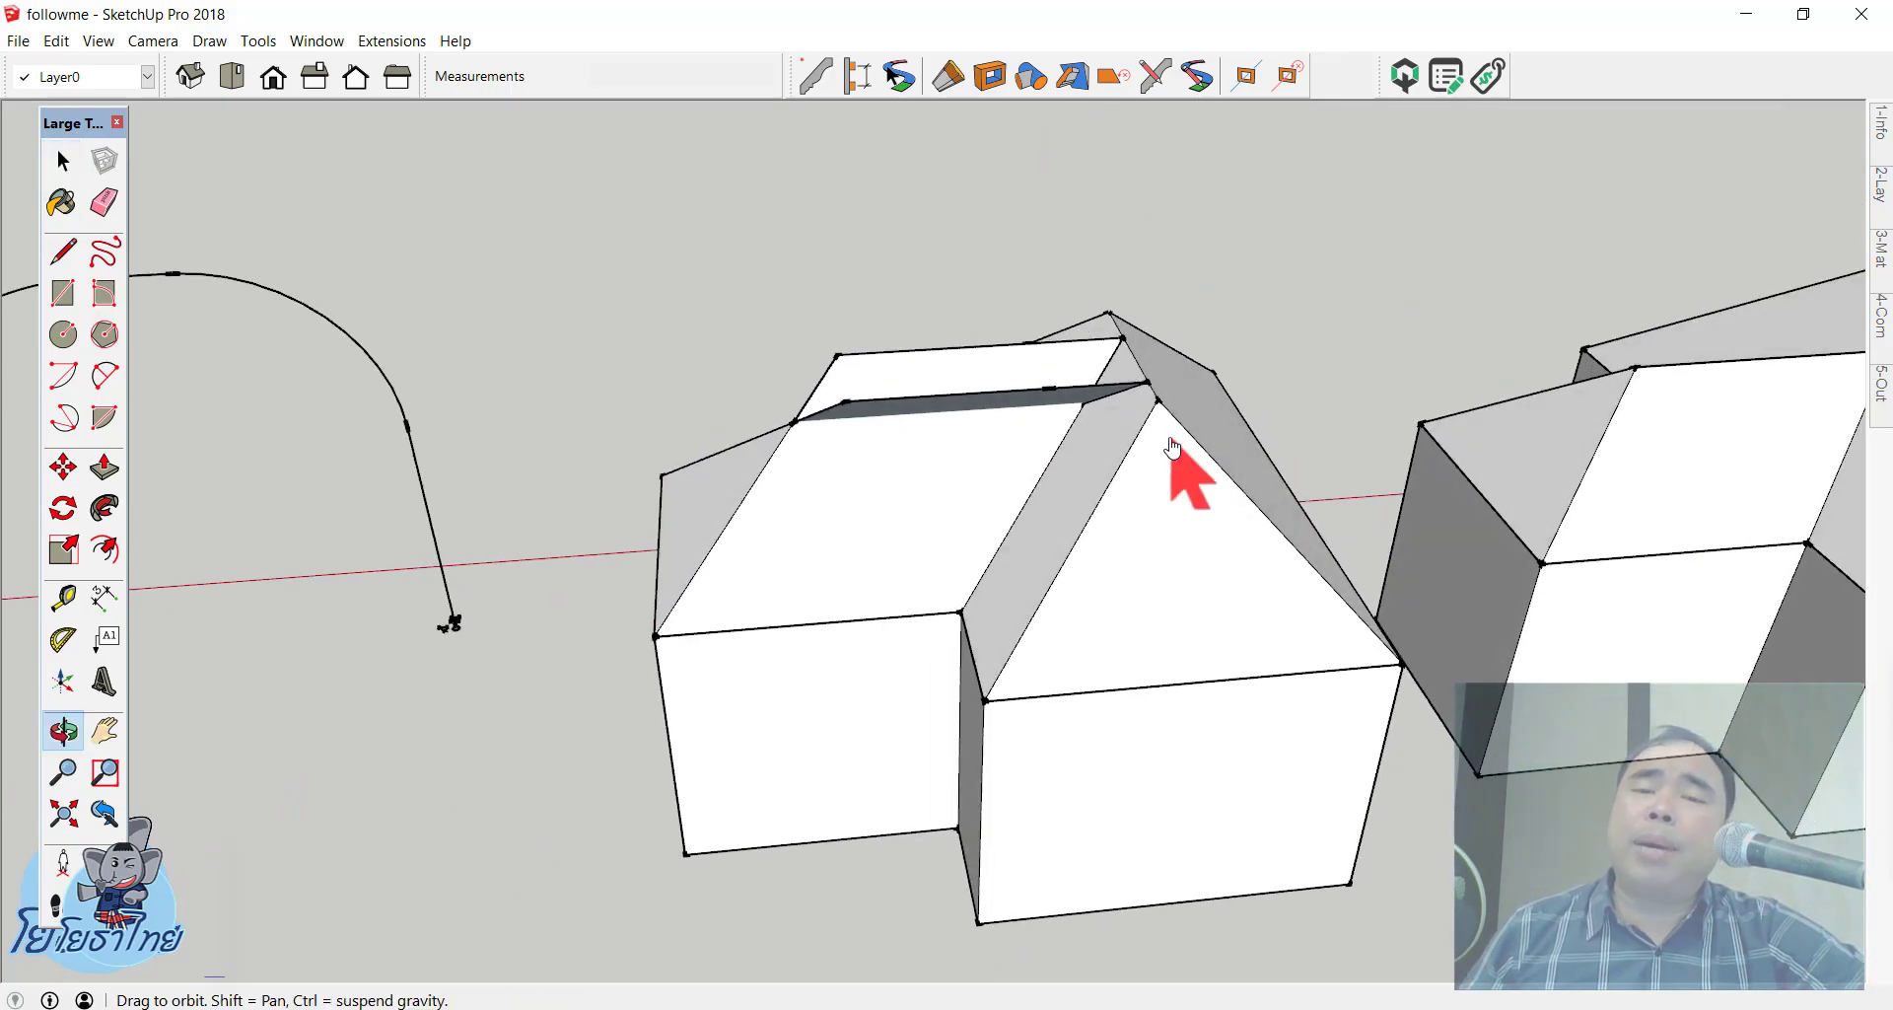
left_click_drag(799, 806, 795, 801)
mouse_move(690, 680)
middle_mouse_down()
mouse_move(410, 471)
mouse_move(651, 498)
mouse_move(1203, 246)
middle_mouse_up()
left_click(611, 628)
left_click_drag(555, 721, 555, 720)
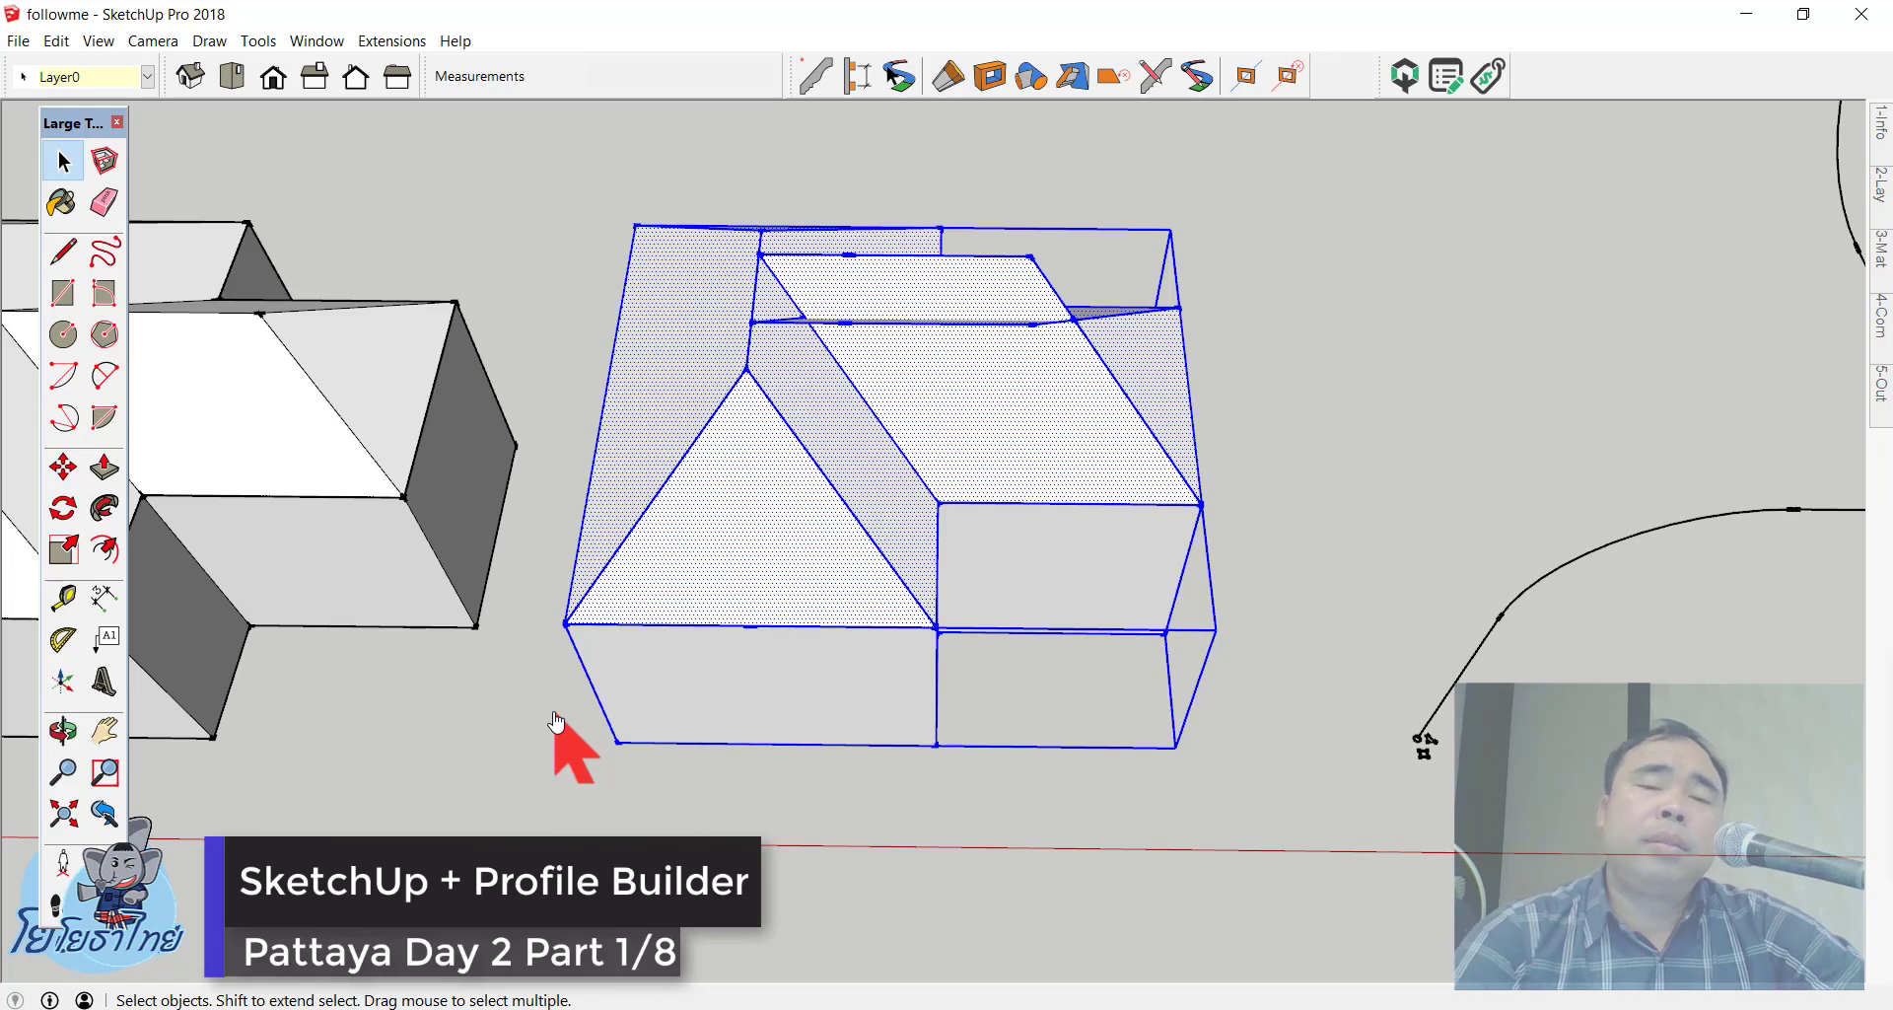
Step: Intersect the selected house's faces With Selection, then orbit in to inspect the roof
left_click_drag(1336, 177, 591, 690)
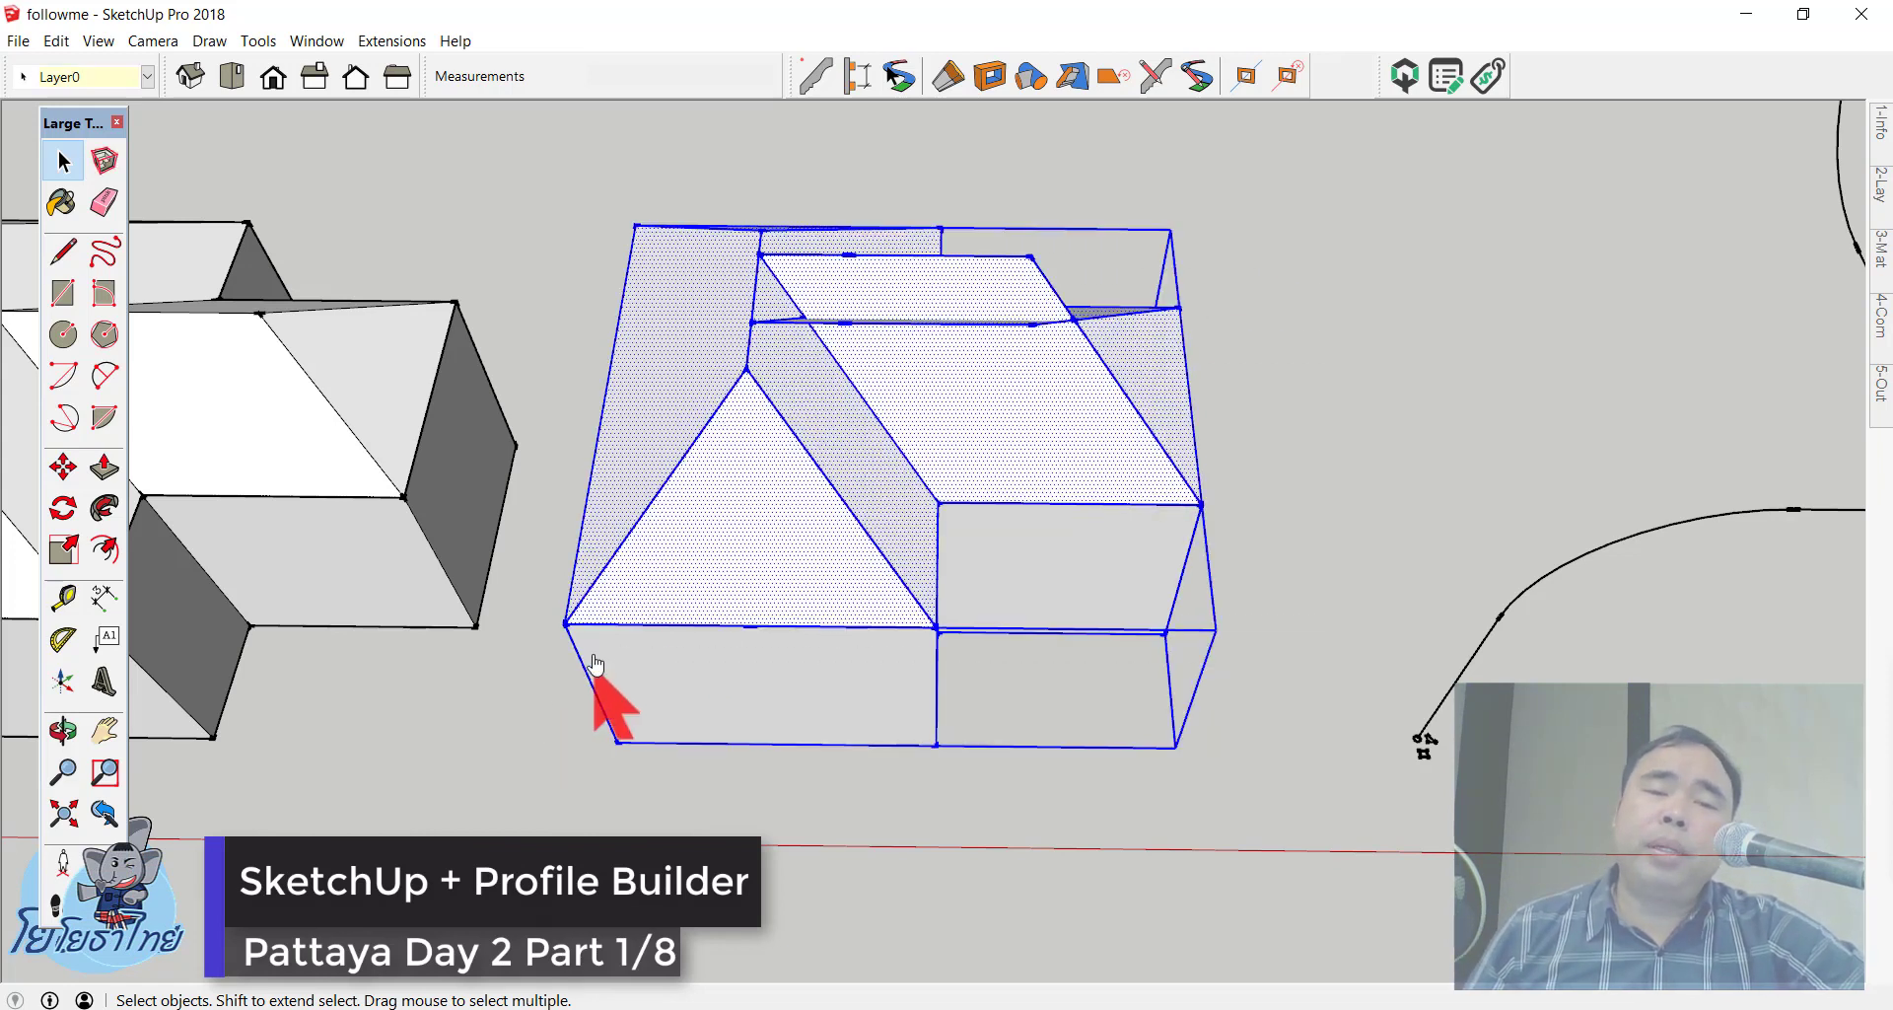
scroll(875, 329, "up", 3)
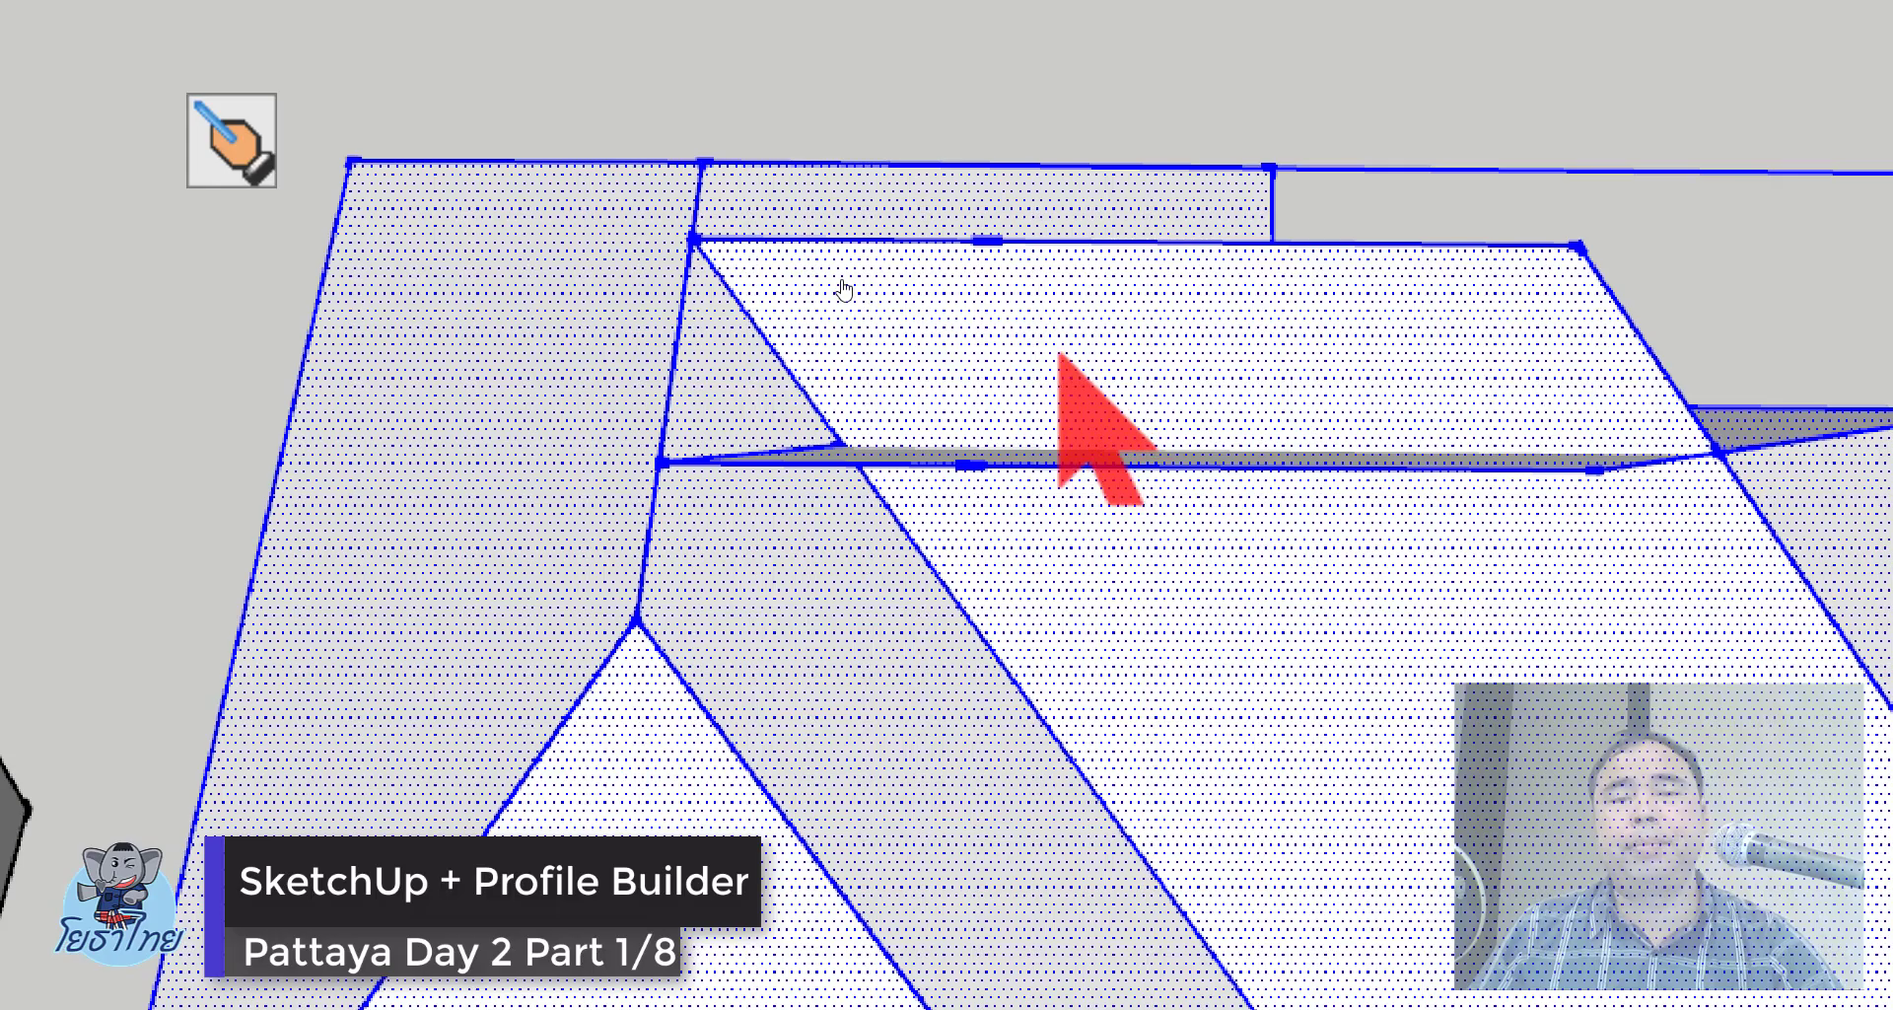
right_click(881, 275)
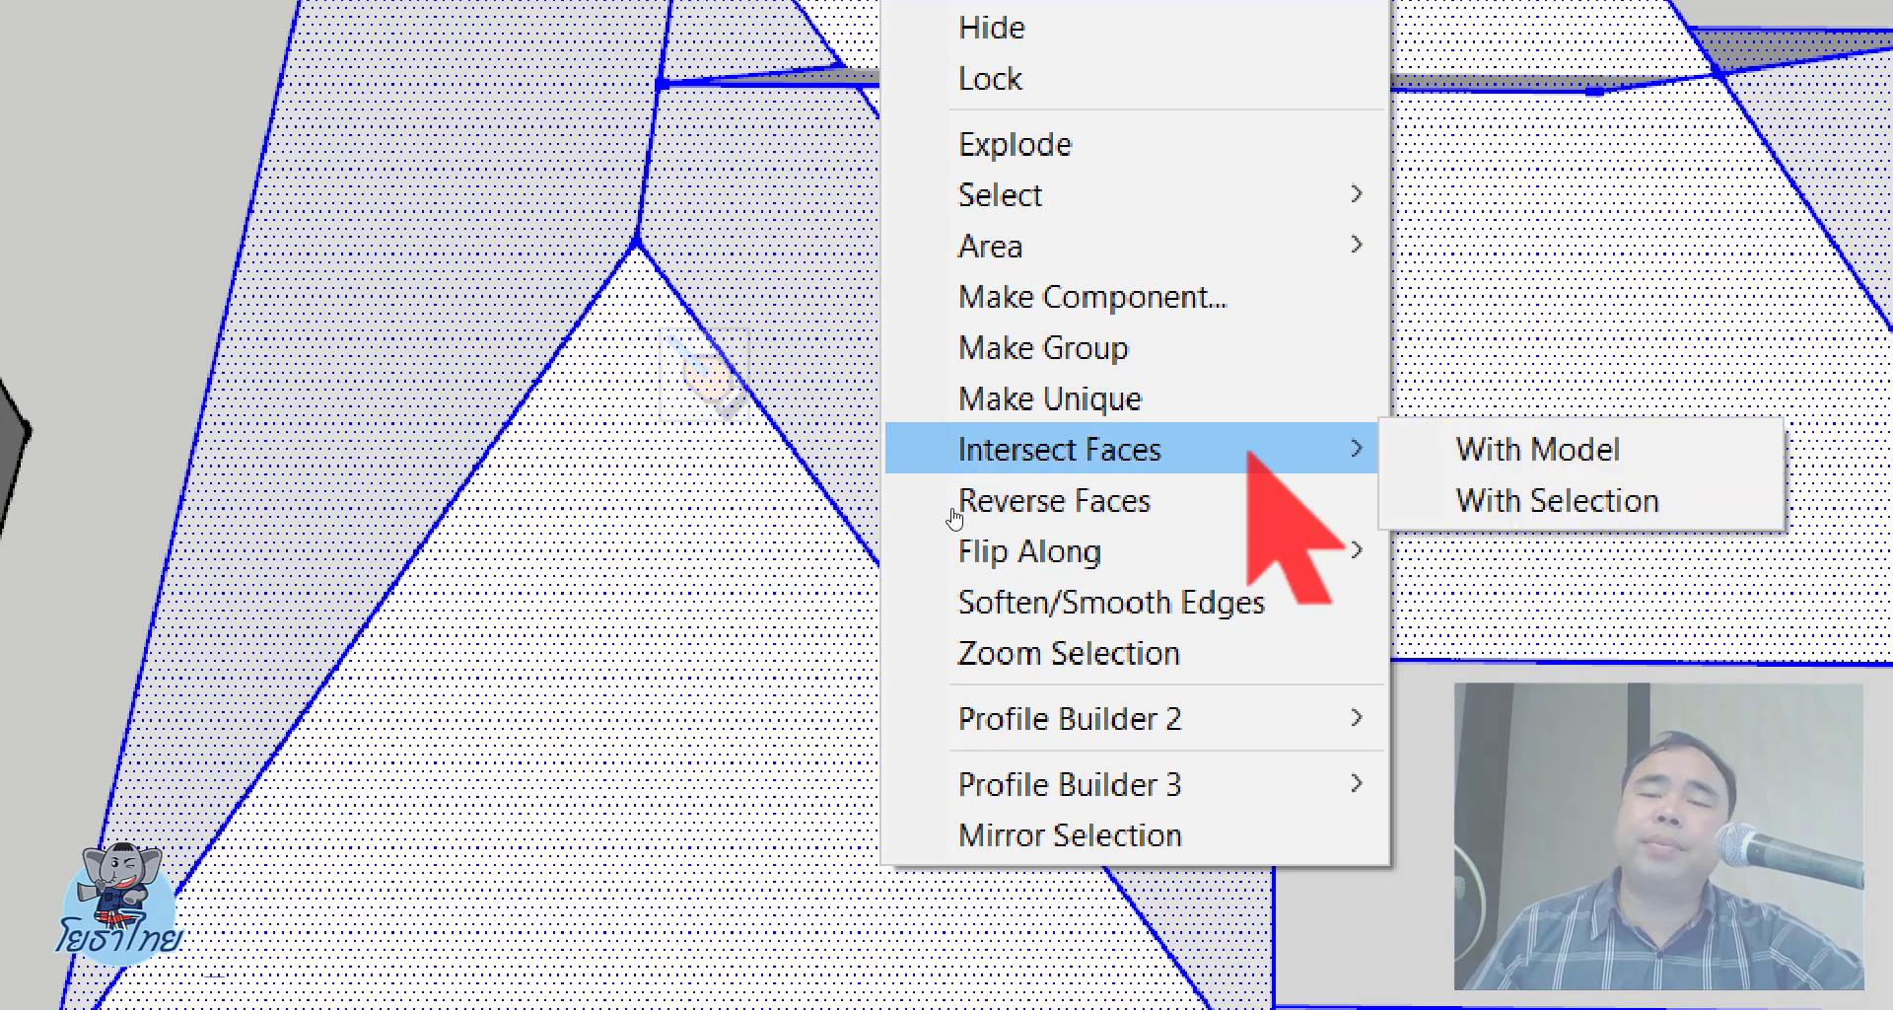
mouse_move(1059, 448)
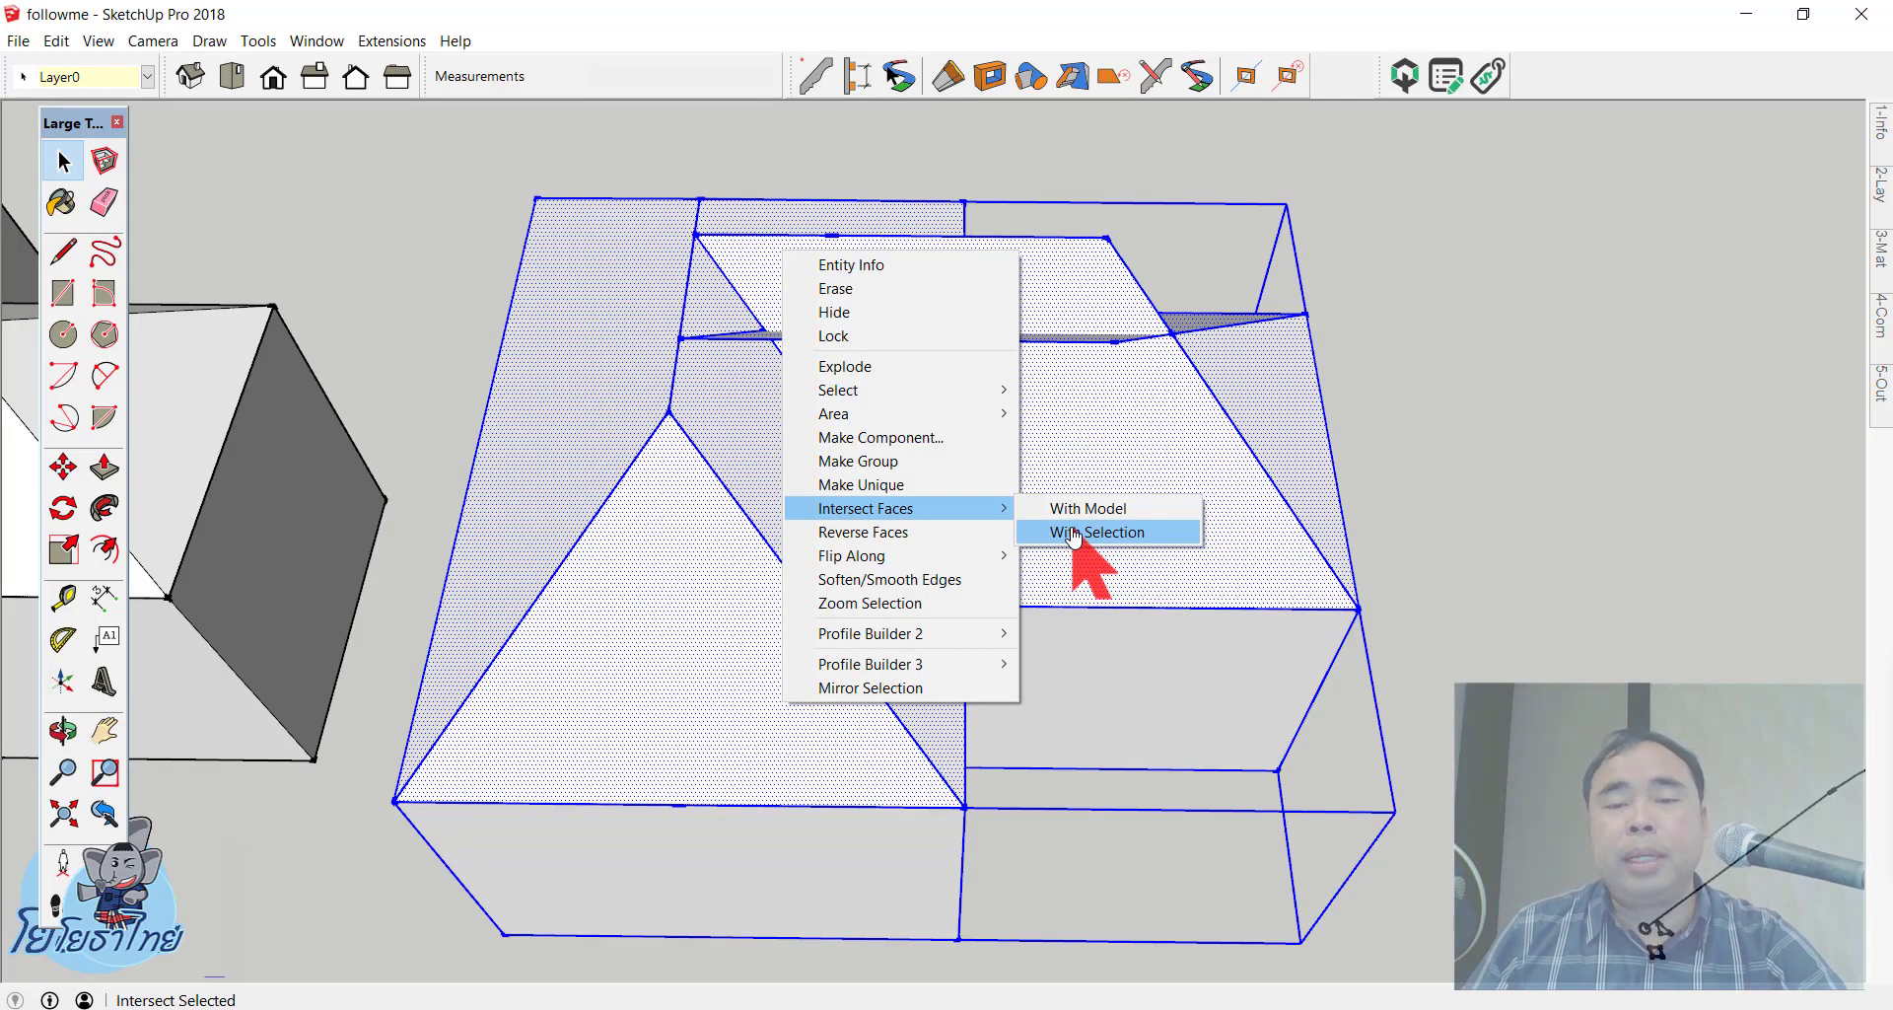
left_click(1073, 535)
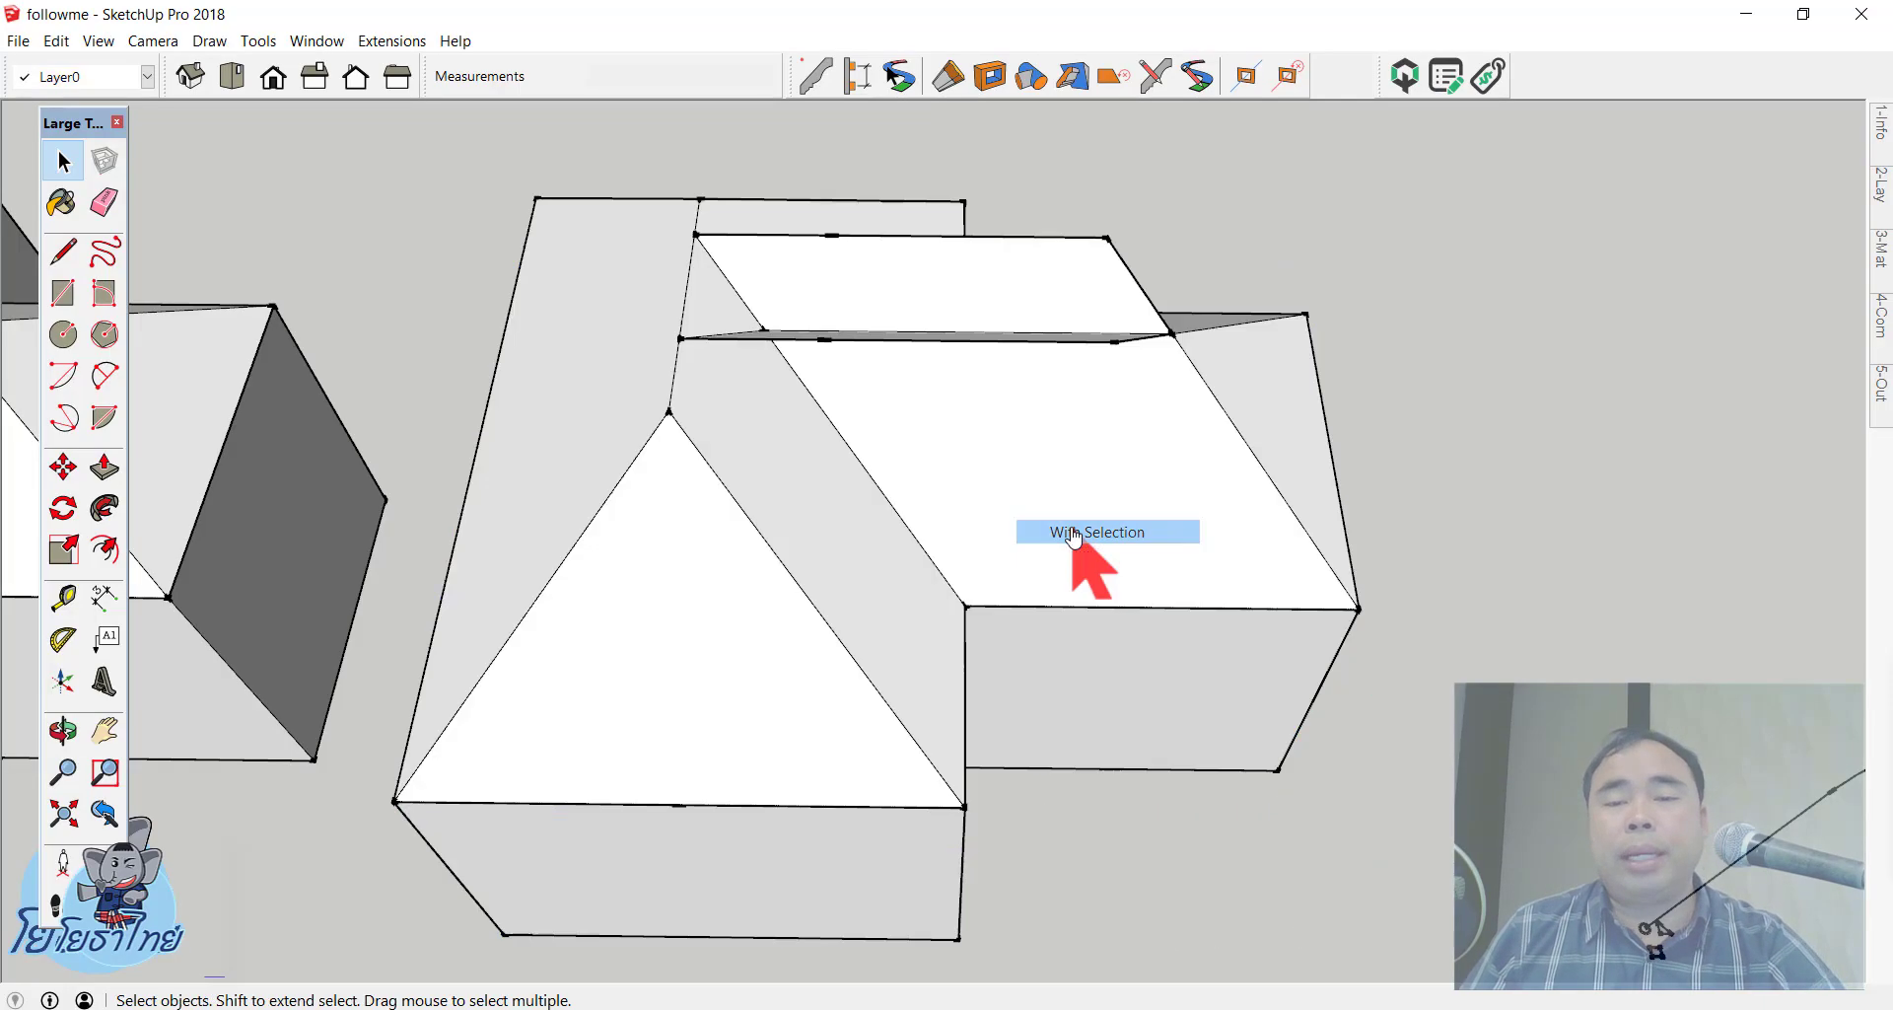
mouse_move(1479, 486)
middle_mouse_down()
mouse_move(244, 577)
mouse_move(1069, 562)
mouse_move(846, 448)
mouse_move(766, 329)
mouse_move(664, 272)
middle_mouse_up()
key("space")
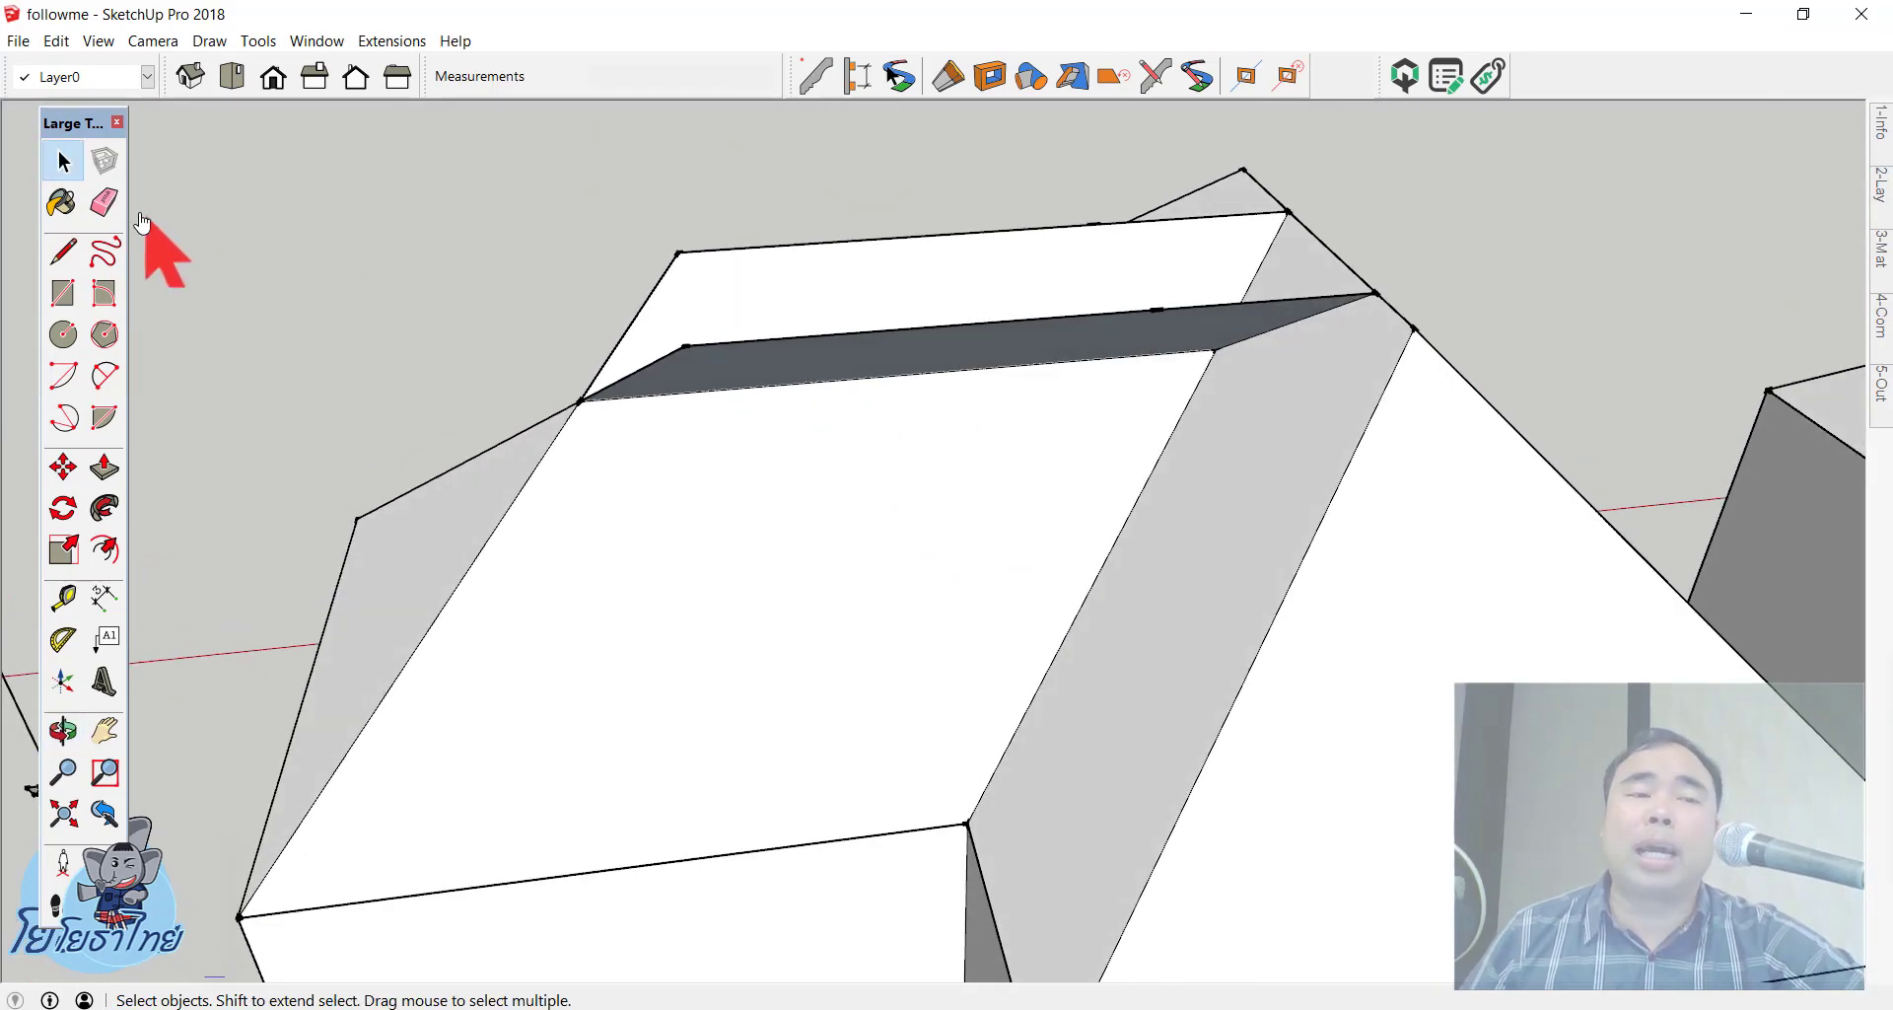
Step: Erase the upper white face's edges, the short sloped-face edge and the long line above the roof
left_click(104, 202)
left_click_drag(638, 287, 722, 243)
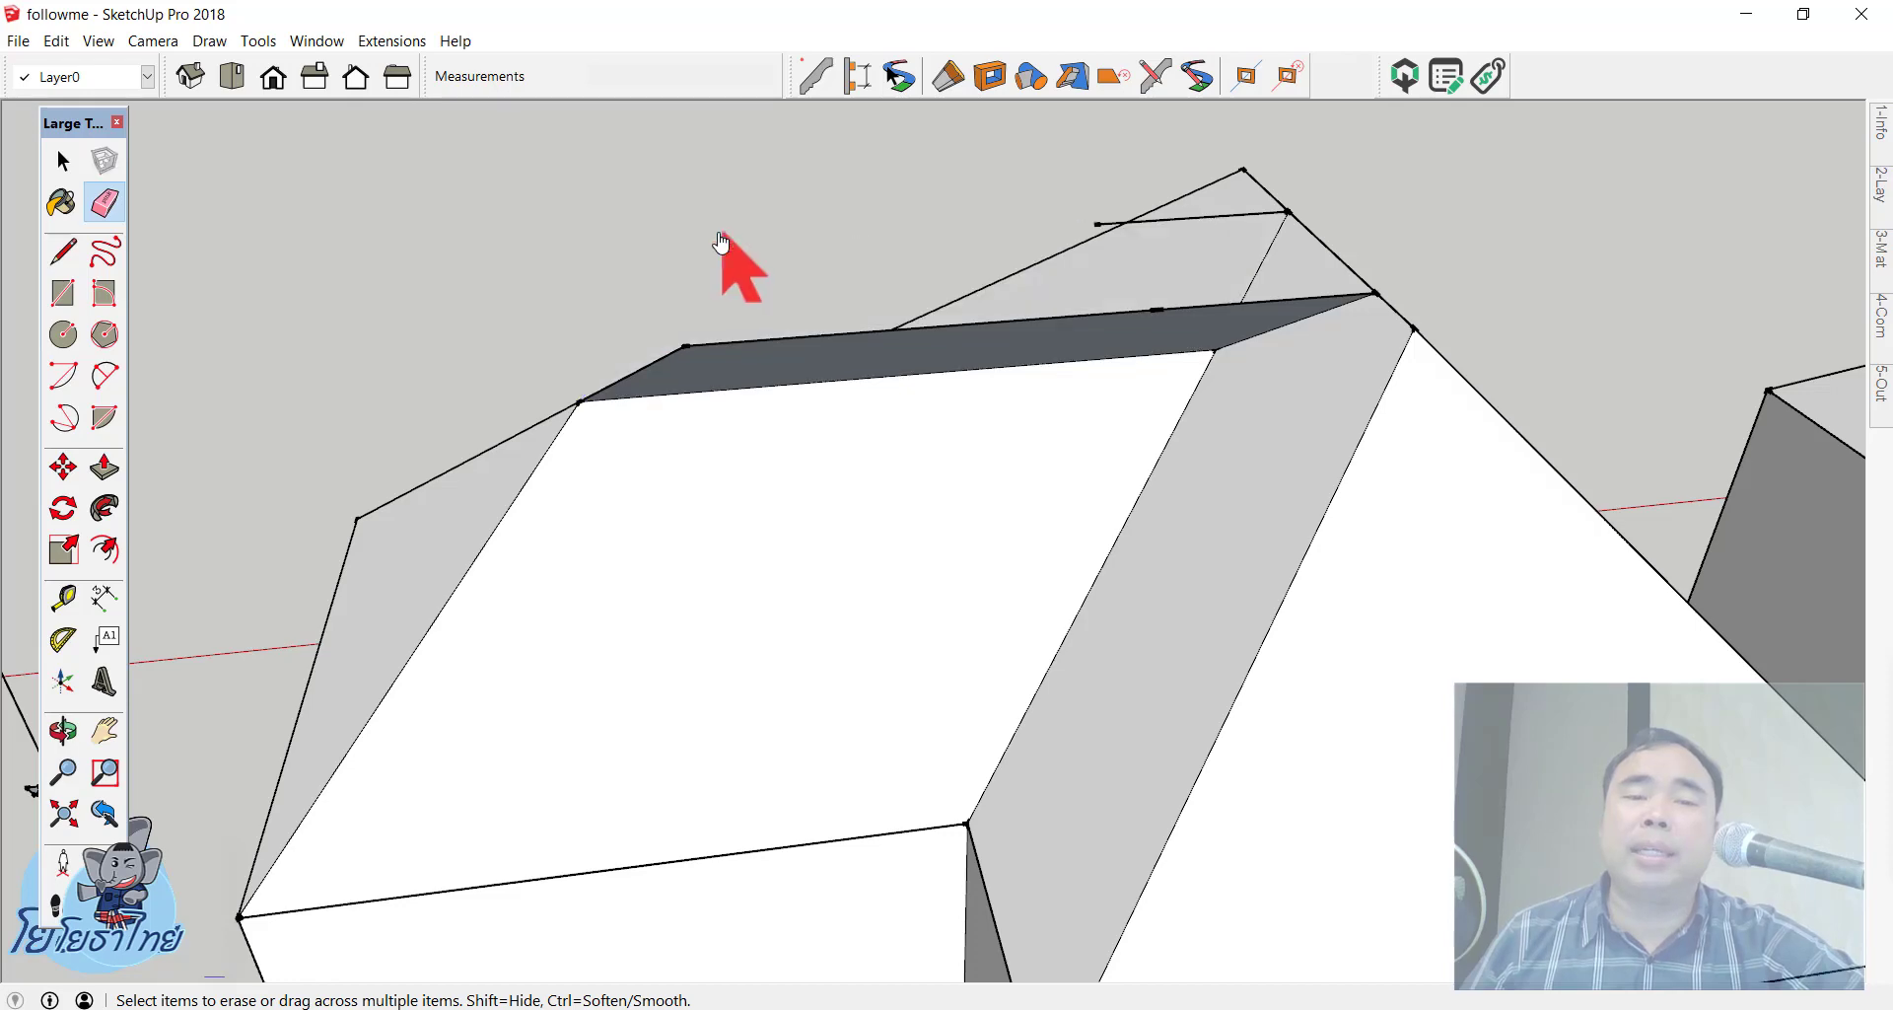
left_click(683, 357)
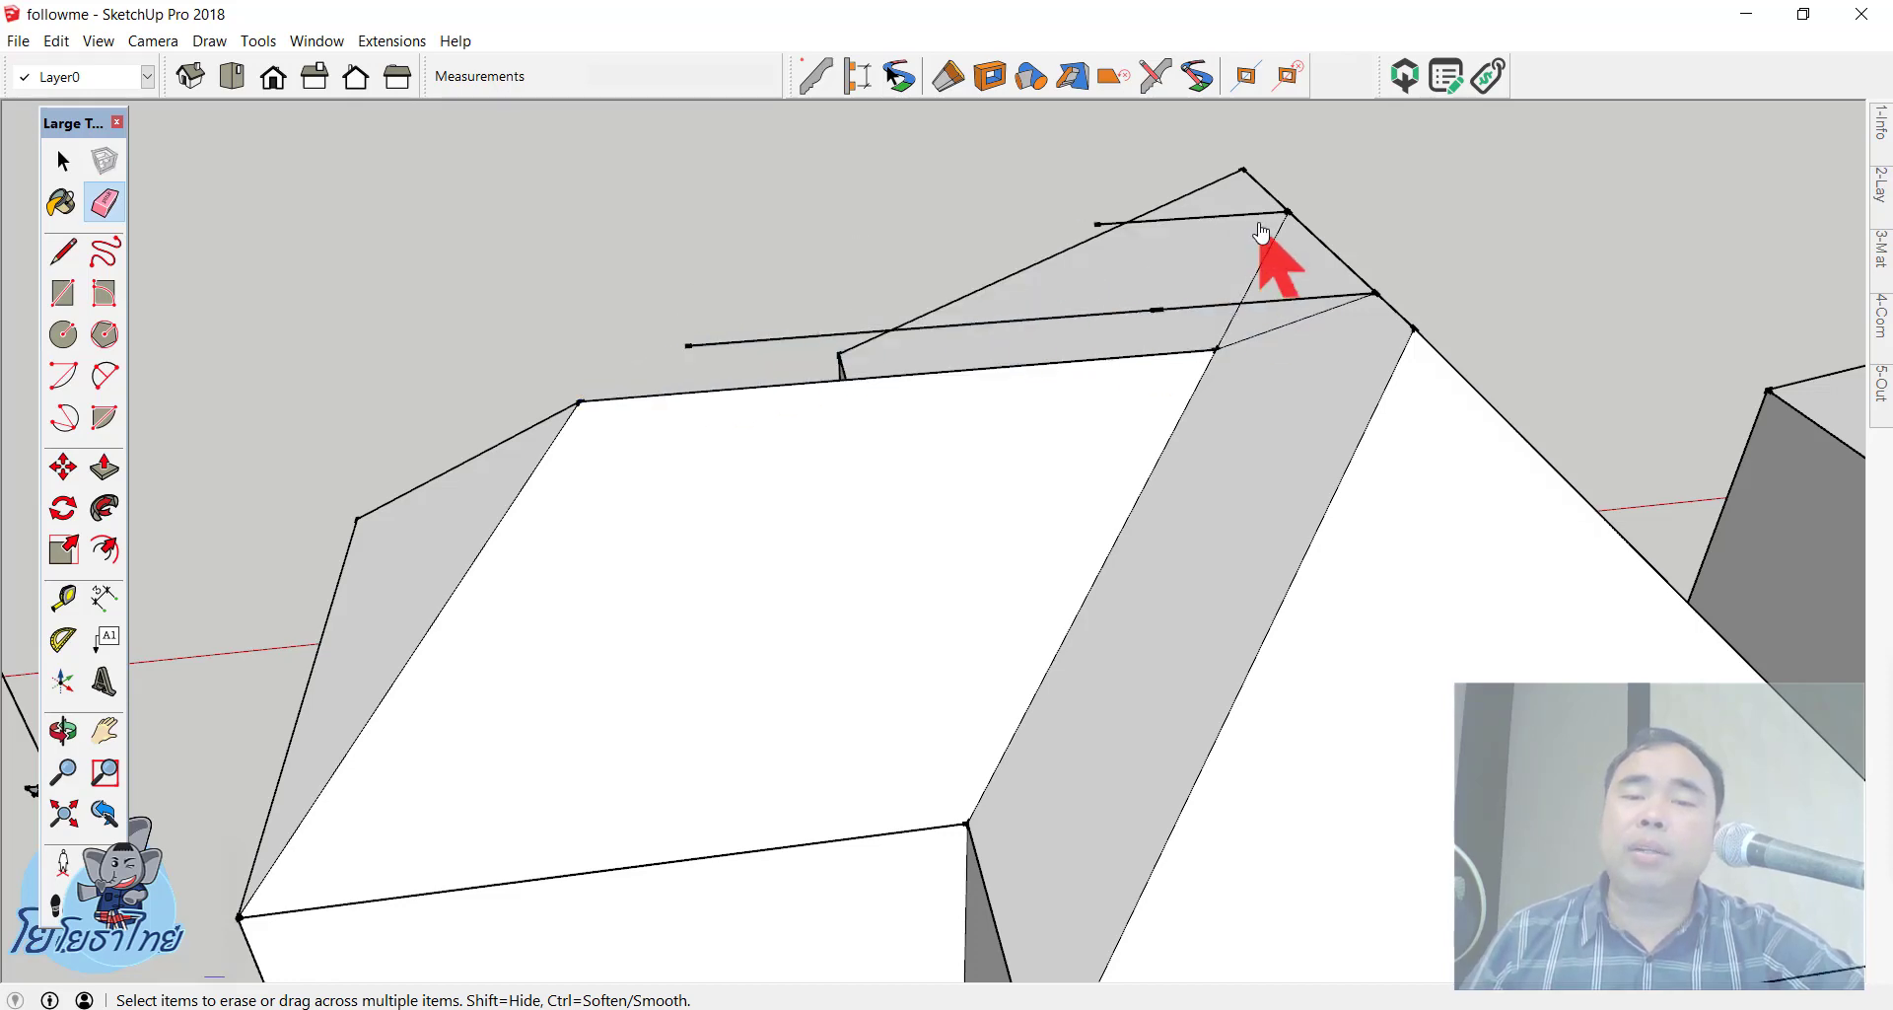
mouse_move(1262, 233)
left_mouse_down()
mouse_move(1301, 287)
mouse_move(1289, 346)
mouse_move(1048, 338)
left_mouse_up()
scroll(1288, 350, "down", 1)
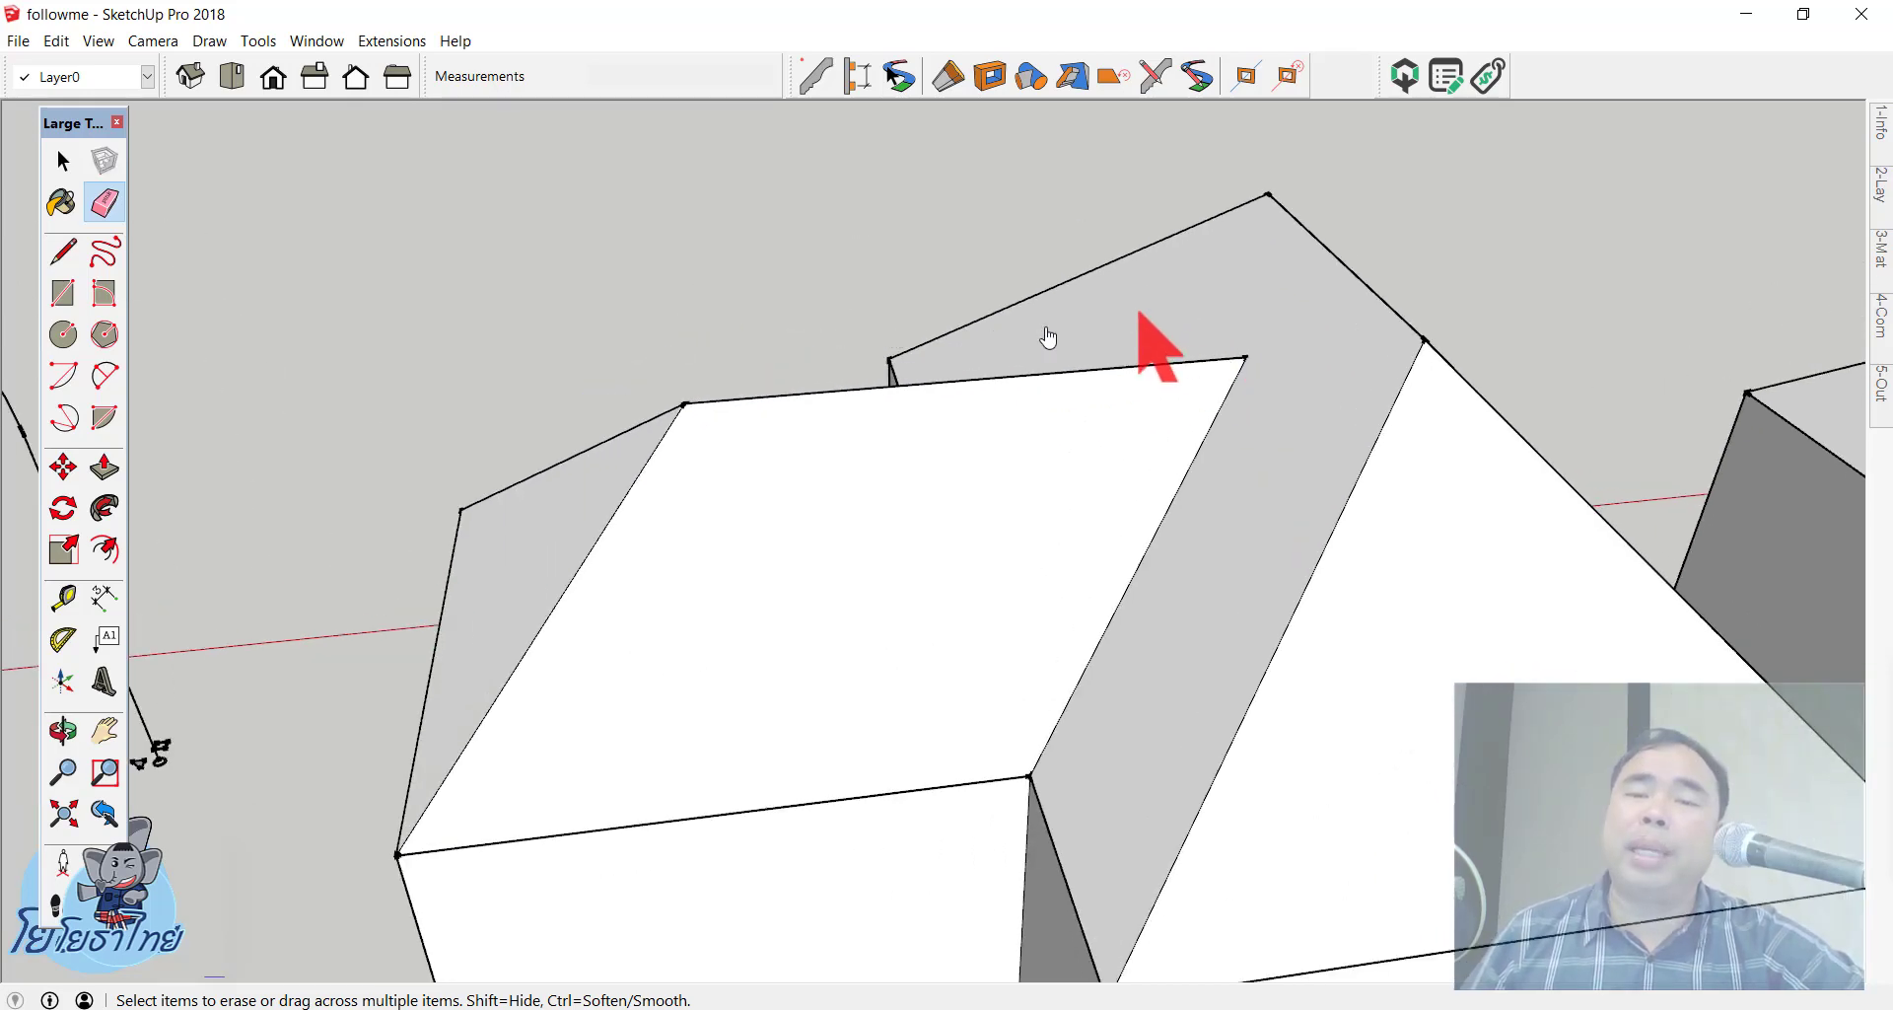
mouse_move(1048, 338)
middle_mouse_down()
mouse_move(1631, 655)
mouse_move(803, 423)
mouse_move(1158, 435)
mouse_move(1141, 515)
mouse_move(1057, 571)
mouse_move(1239, 317)
mouse_move(1112, 347)
mouse_move(1164, 459)
mouse_move(1050, 306)
middle_mouse_up()
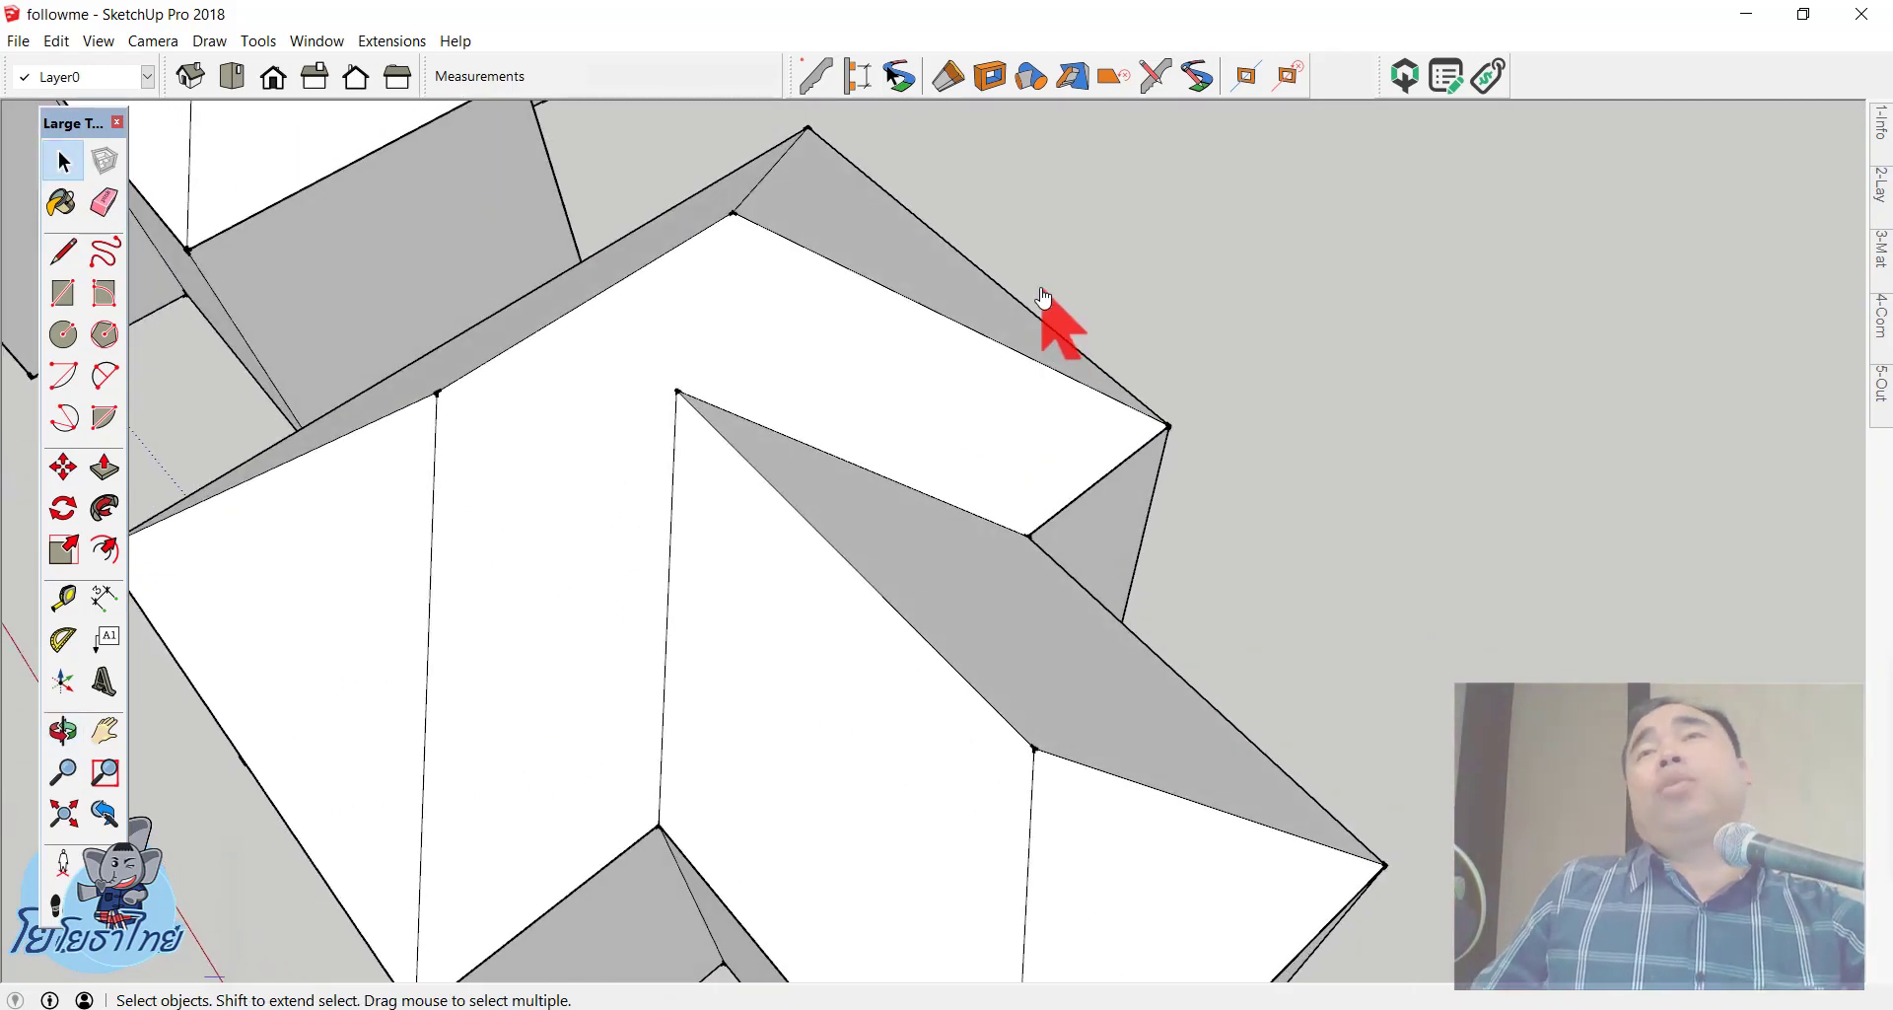
scroll(940, 297, "up", 1)
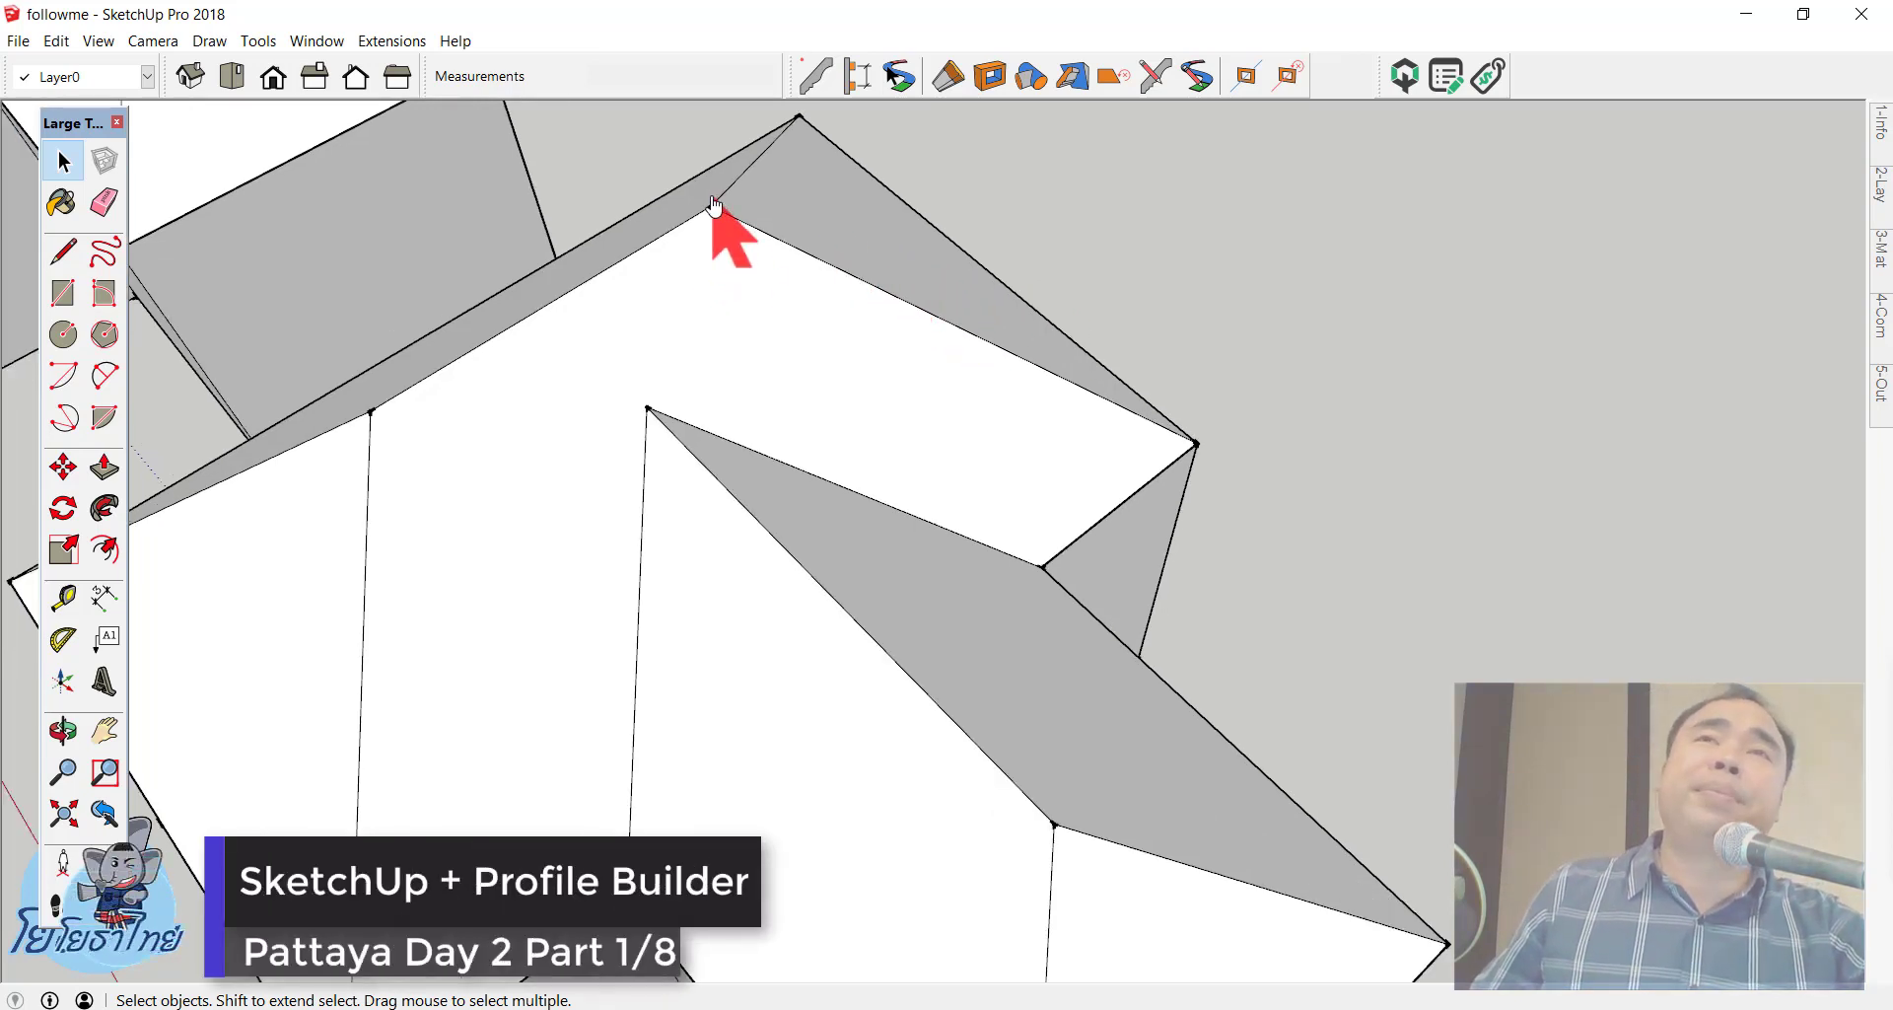
scroll(697, 240, "down", 2)
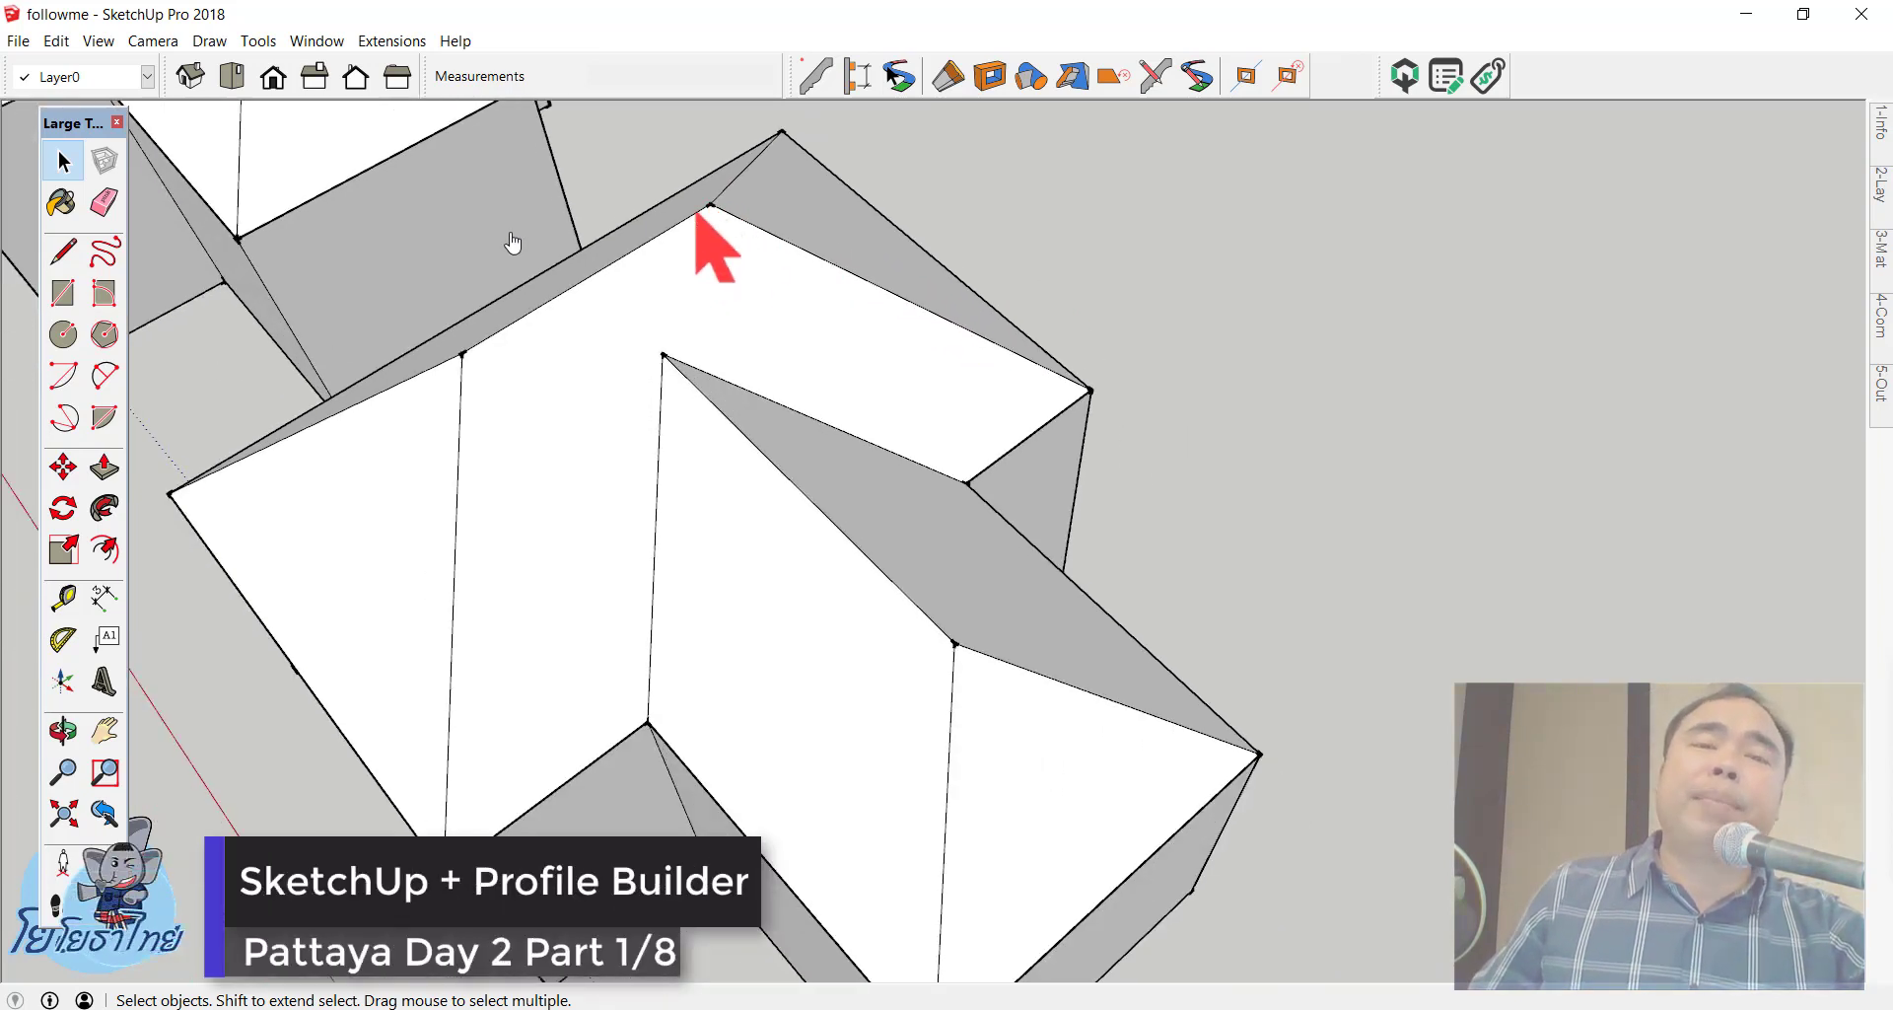
scroll(414, 434, "up", 3)
scroll(419, 457, "down", 2)
scroll(419, 456, "down", 1)
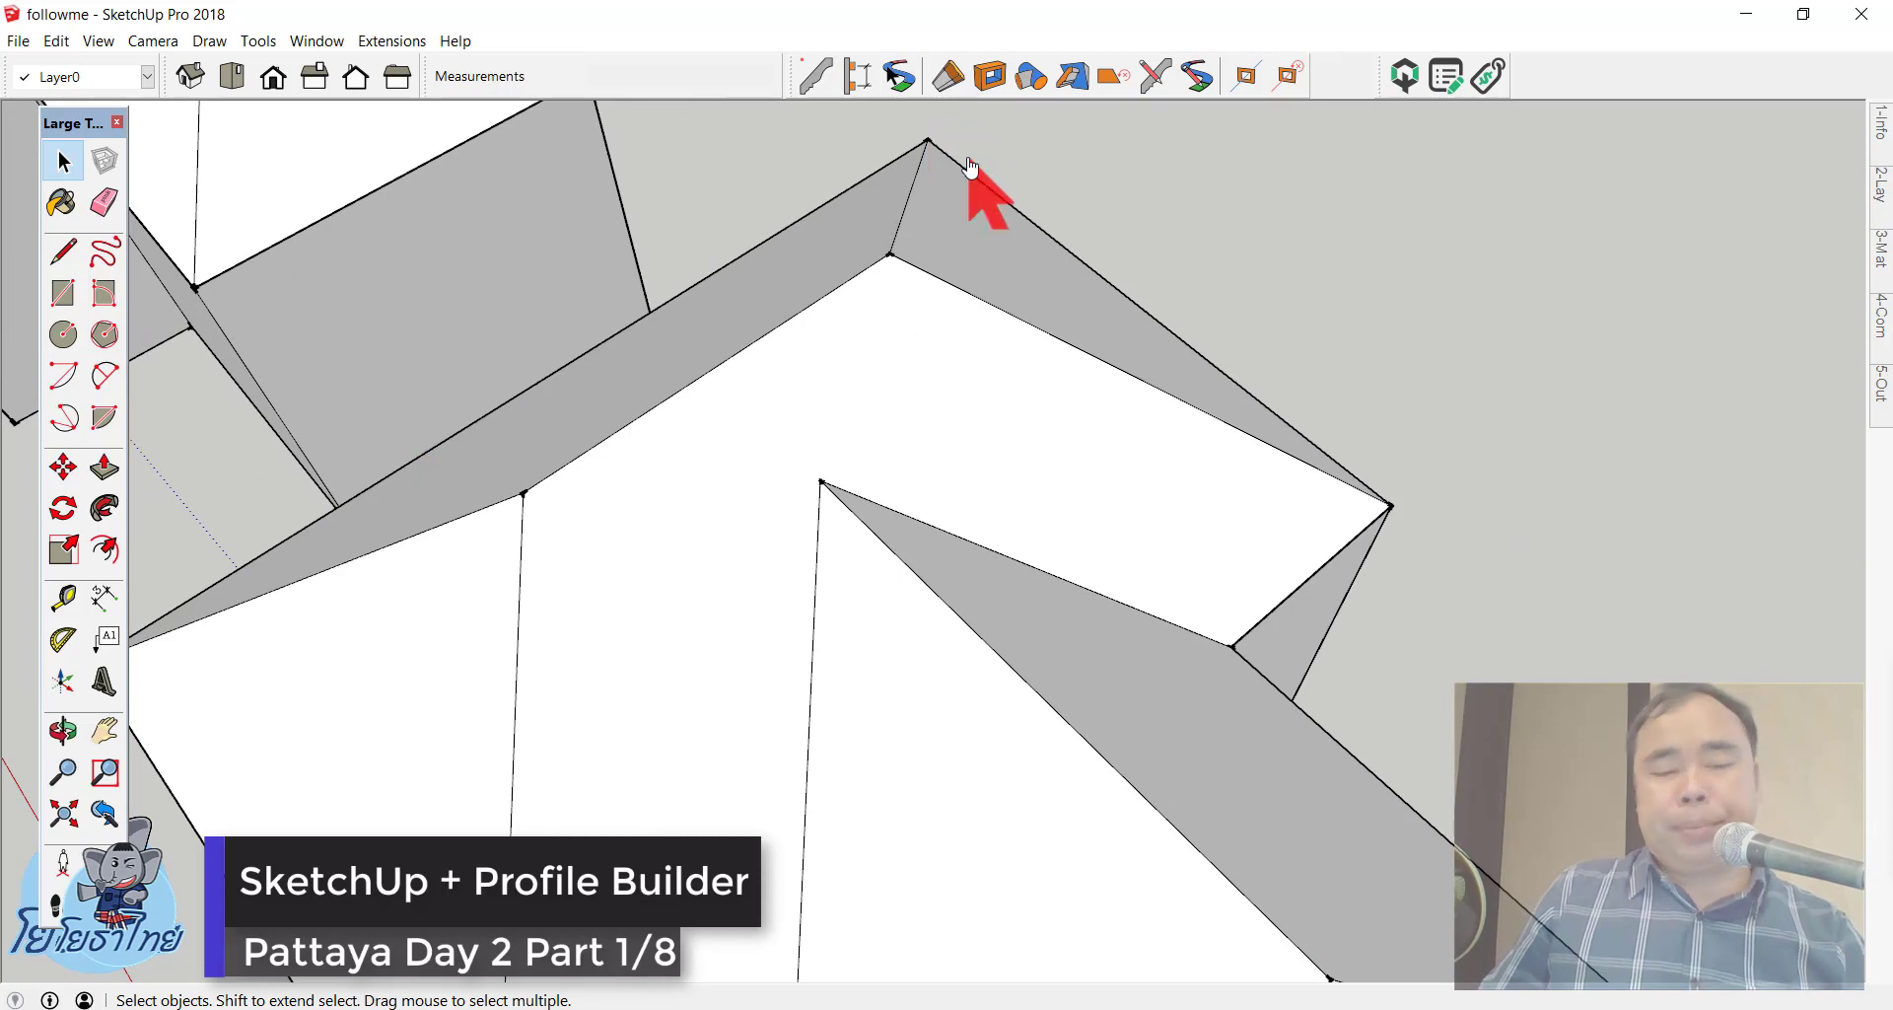
scroll(970, 168, "down", 2)
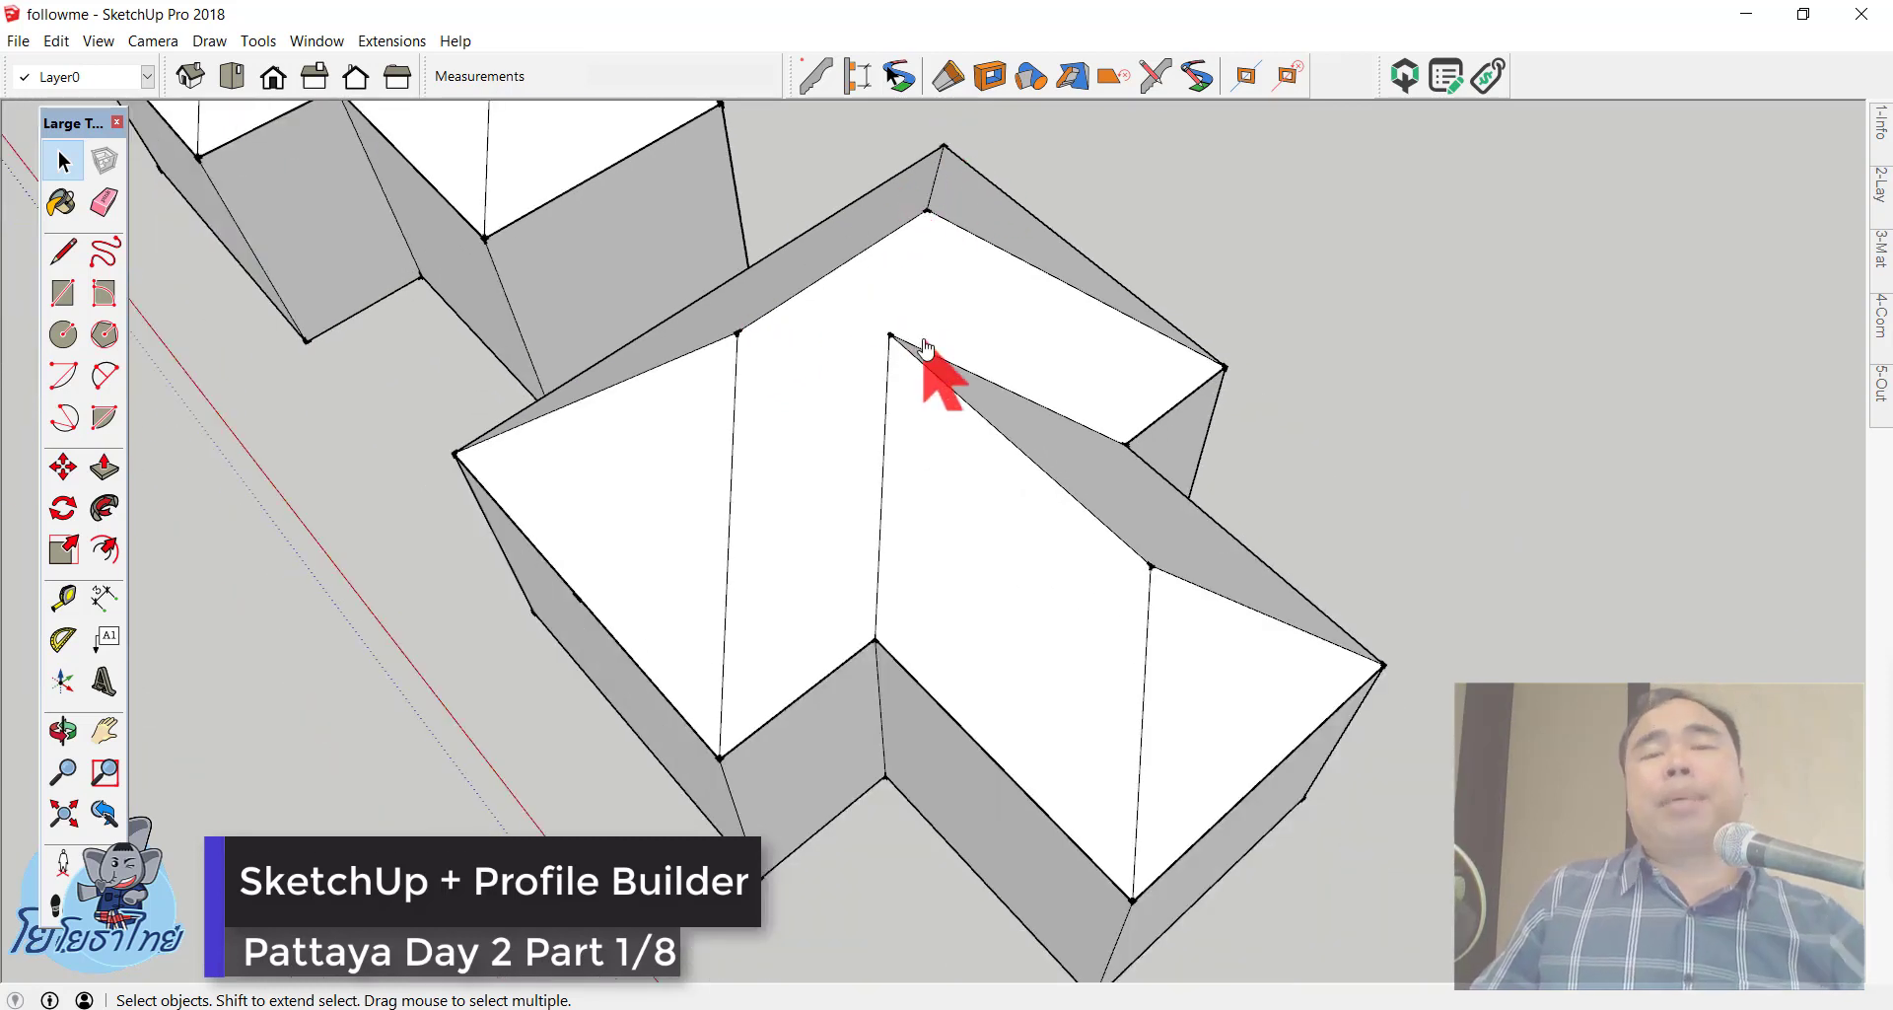
scroll(1247, 473, "up", 3)
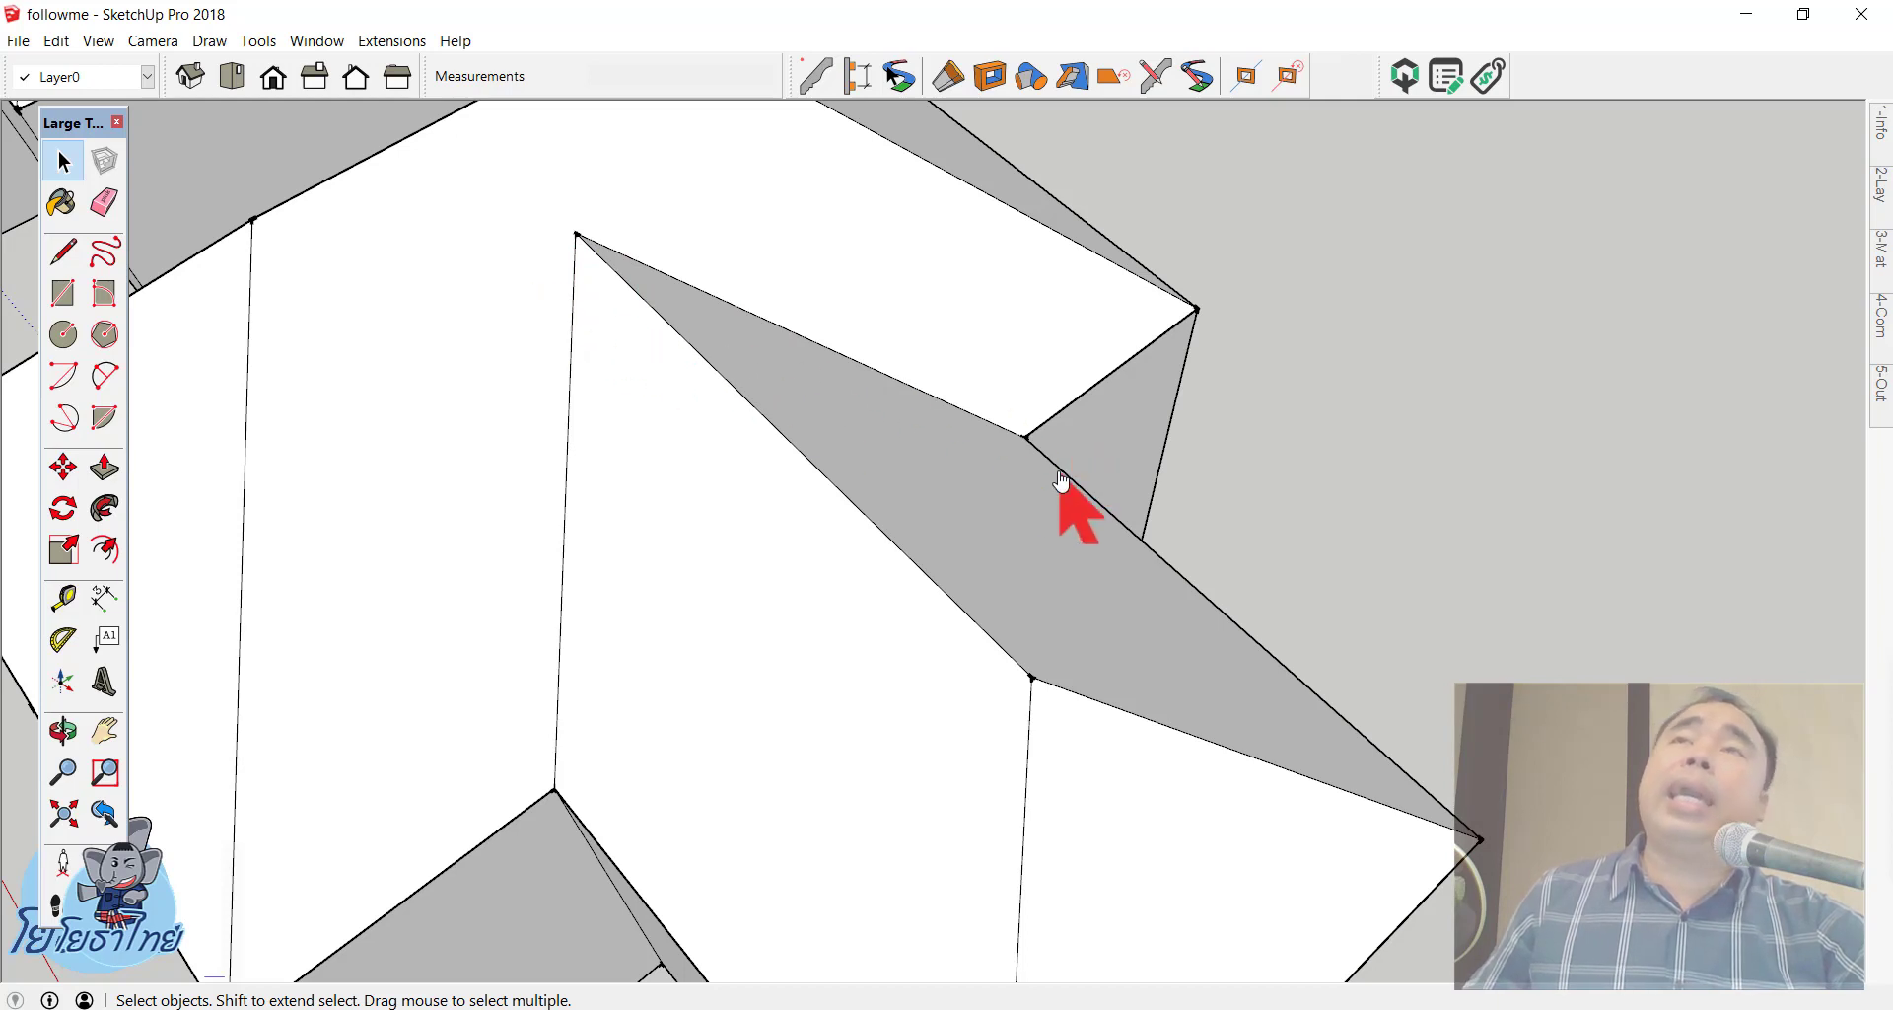
scroll(863, 427, "down", 2)
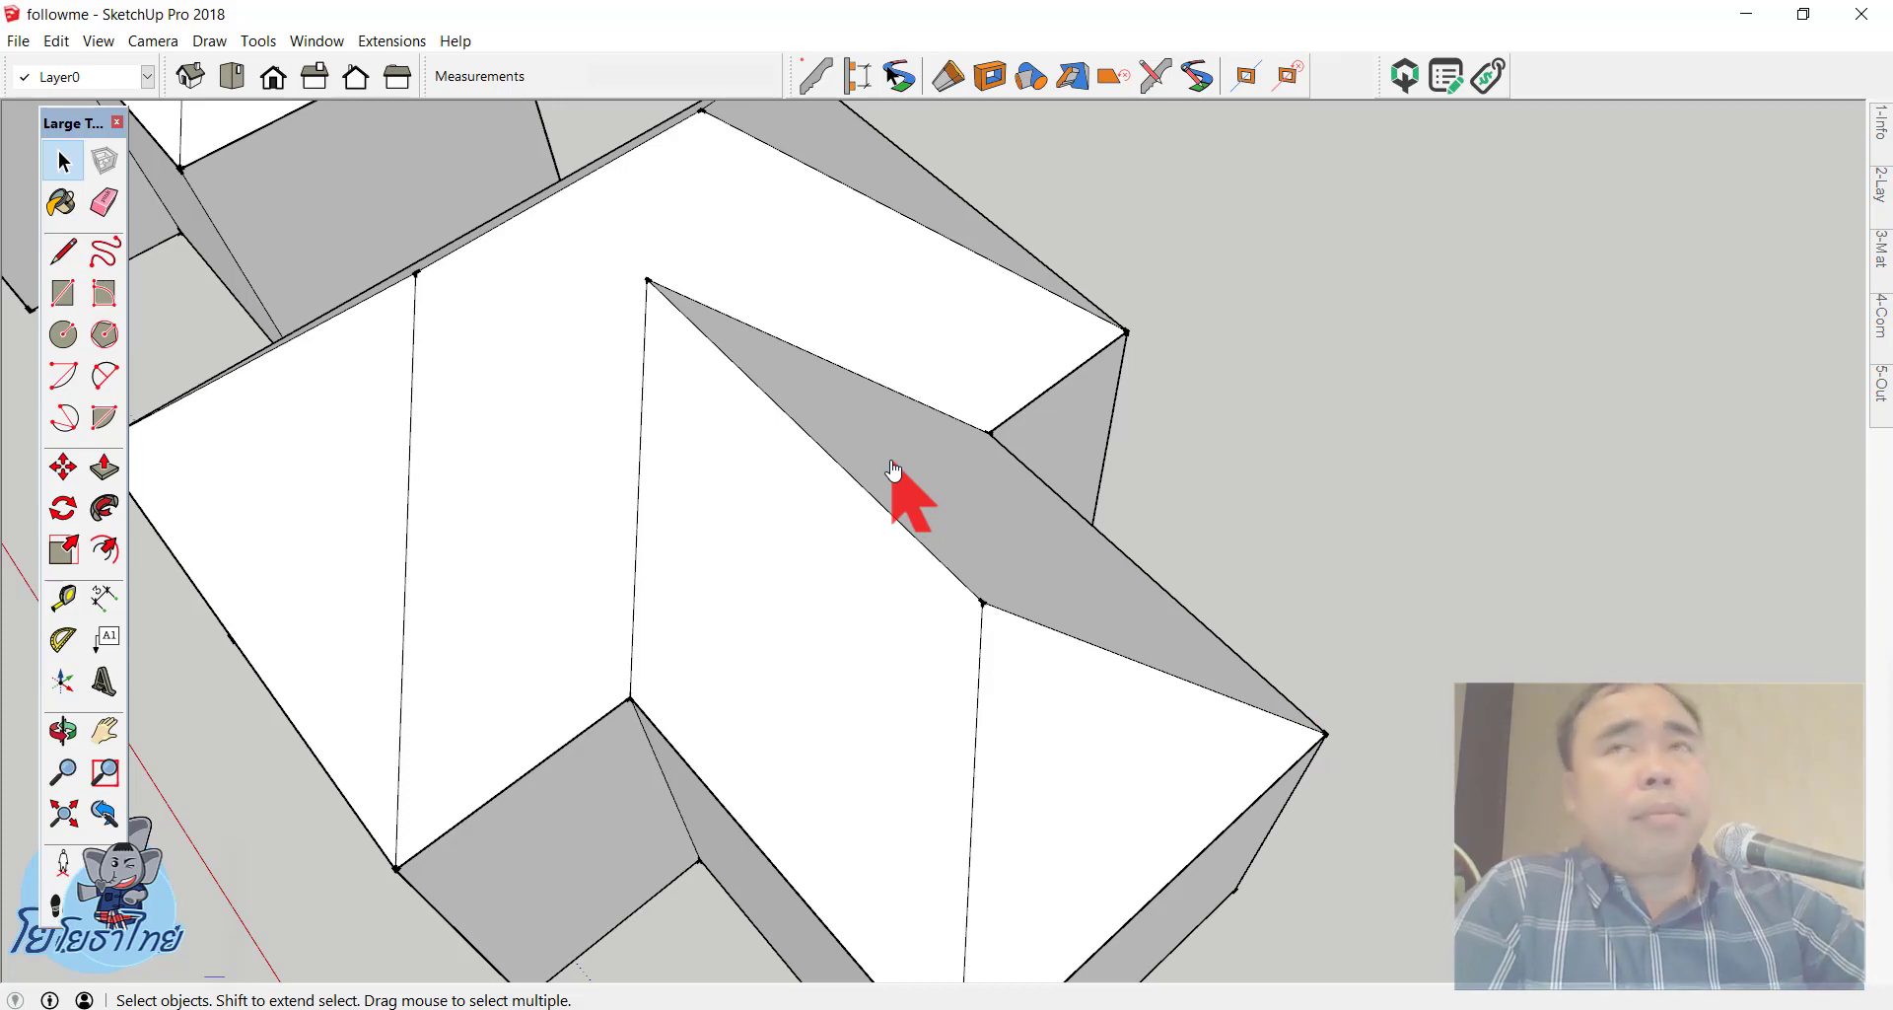
scroll(815, 389, "down", 3)
scroll(773, 346, "down", 3)
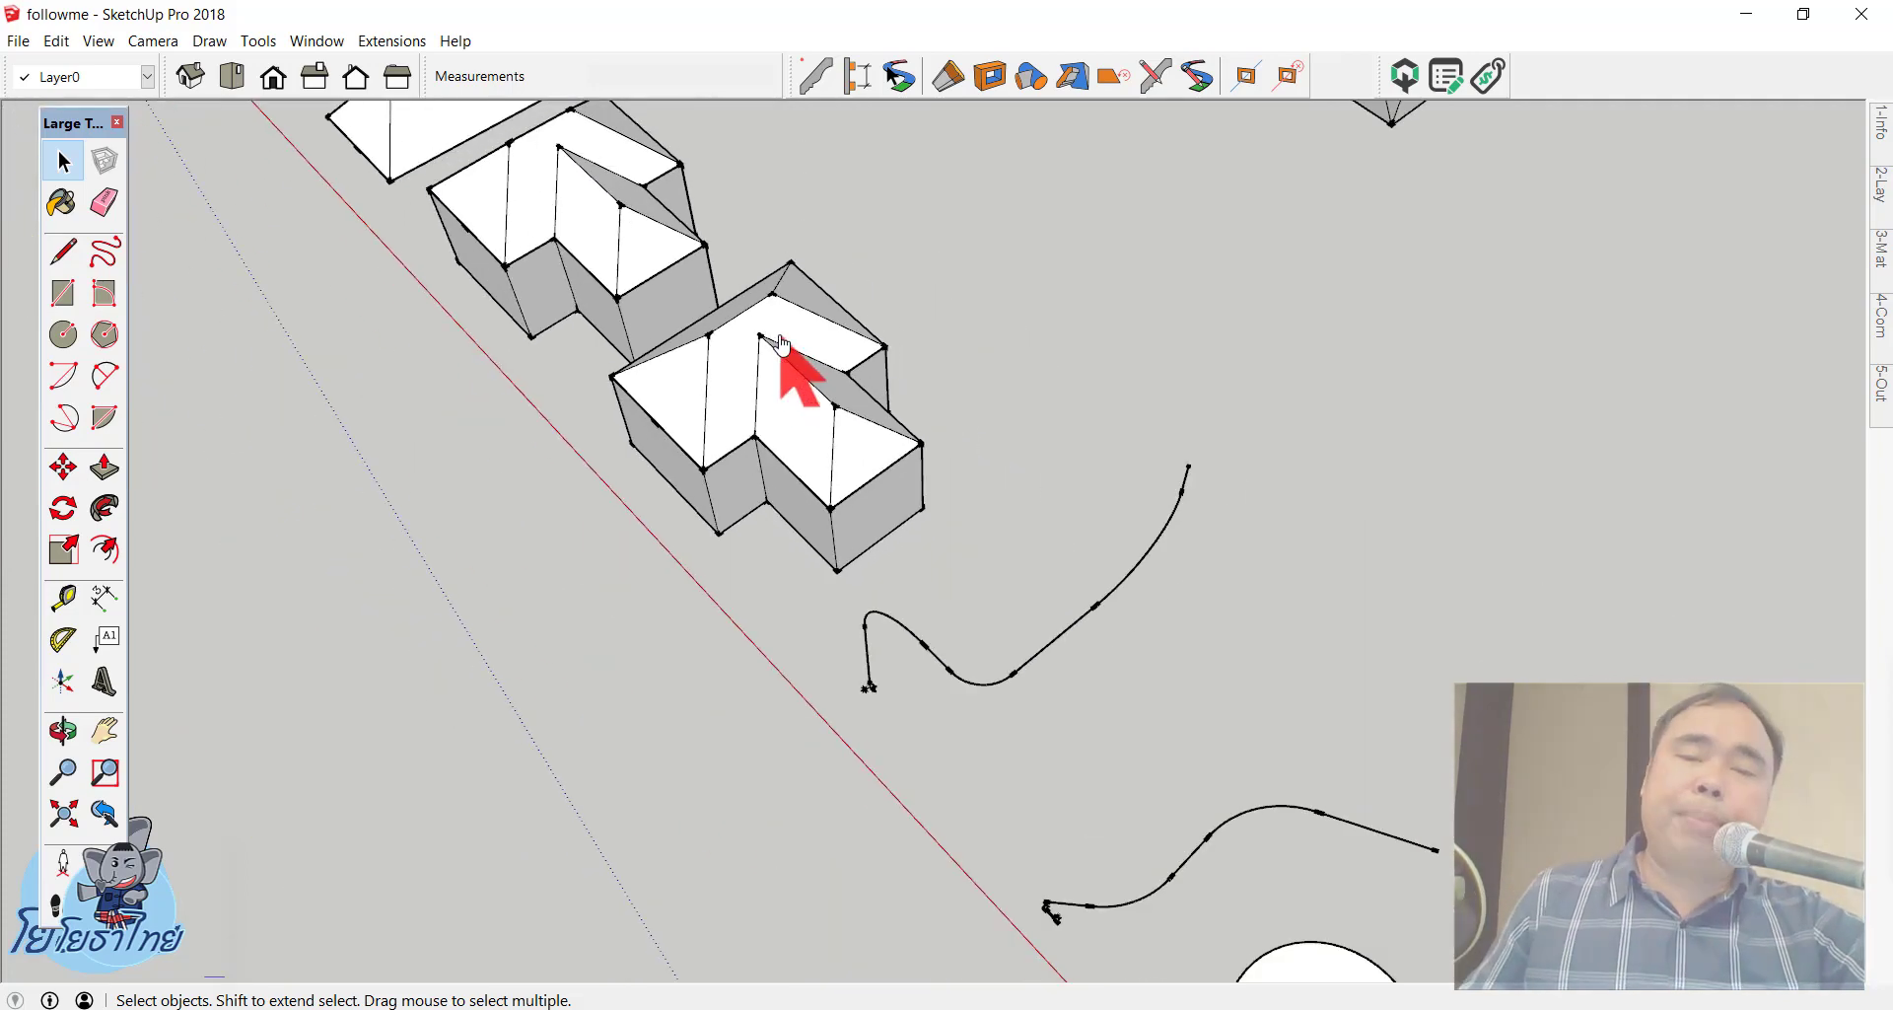
scroll(743, 305, "down", 2)
scroll(877, 636, "up", 2)
mouse_move(877, 636)
middle_mouse_down()
mouse_move(1032, 507)
mouse_move(966, 535)
middle_mouse_up()
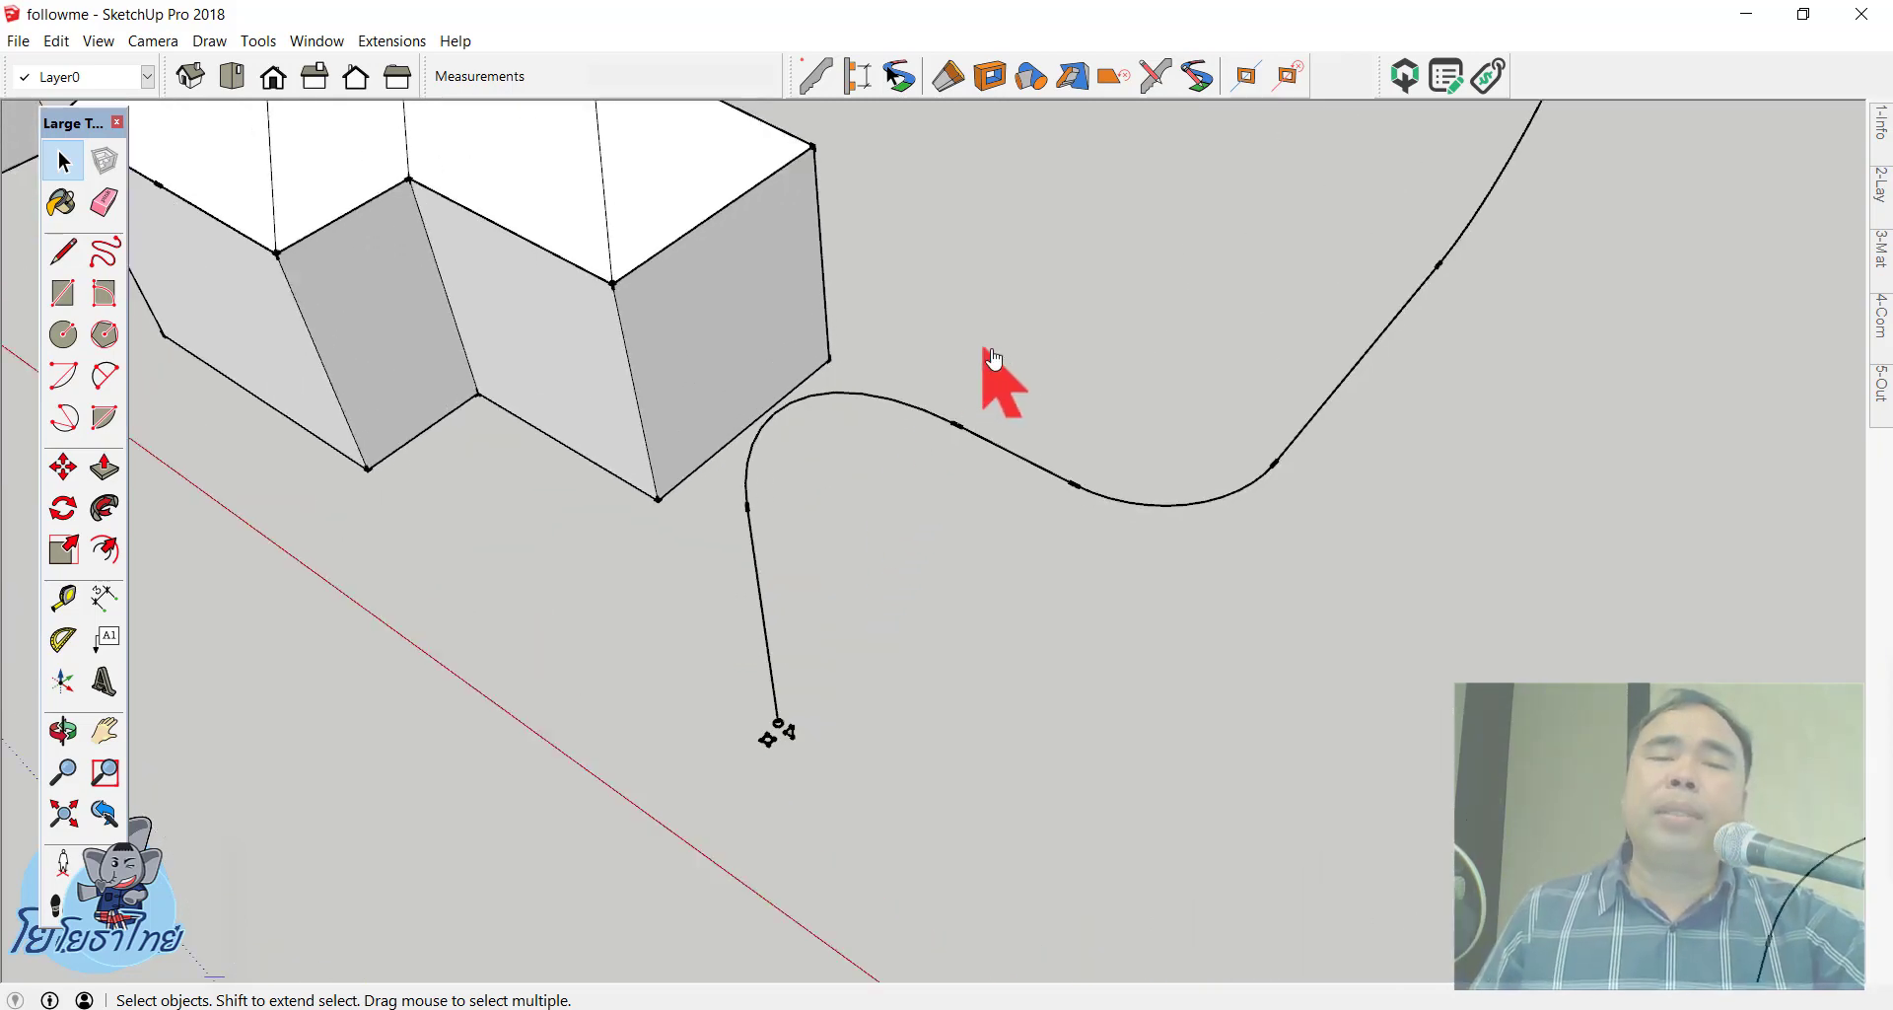
Step: Deselect the curved path and adjust the view around the model
scroll(1449, 393, "down", 2)
scroll(1584, 308, "down", 2)
scroll(1651, 215, "up", 2)
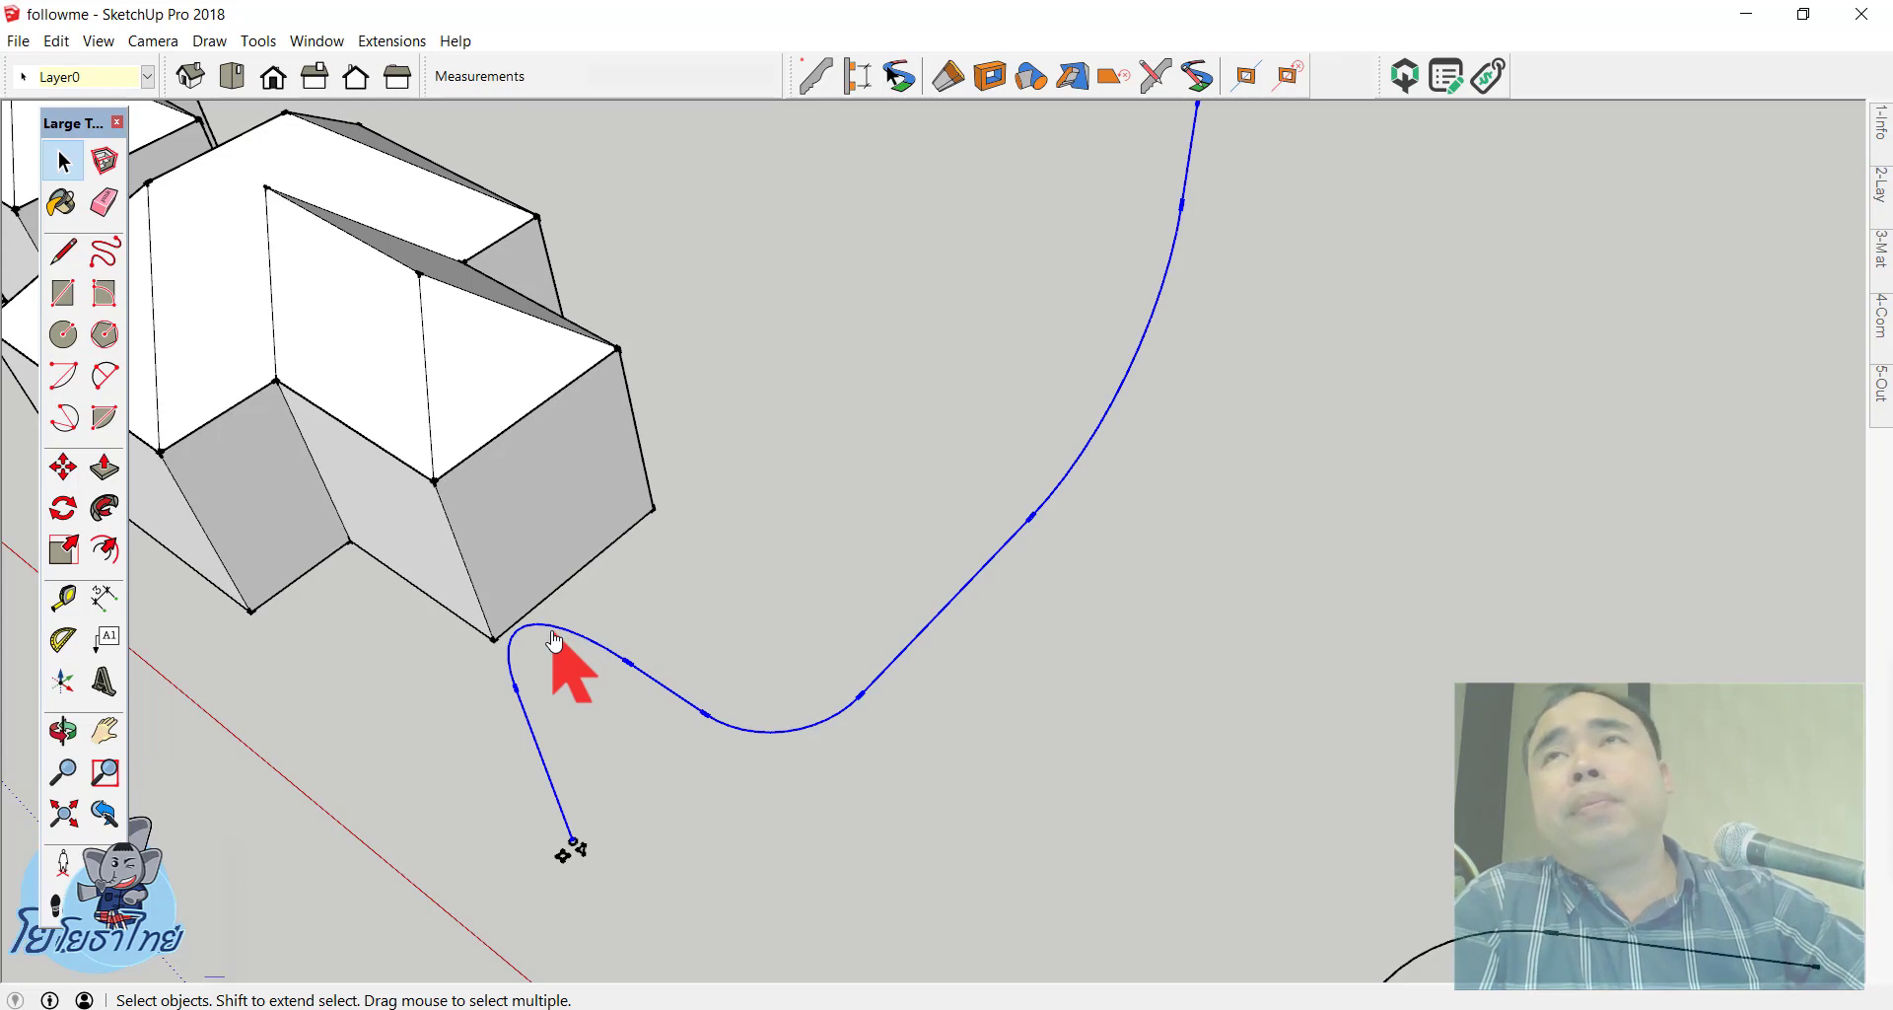
left_click(609, 627)
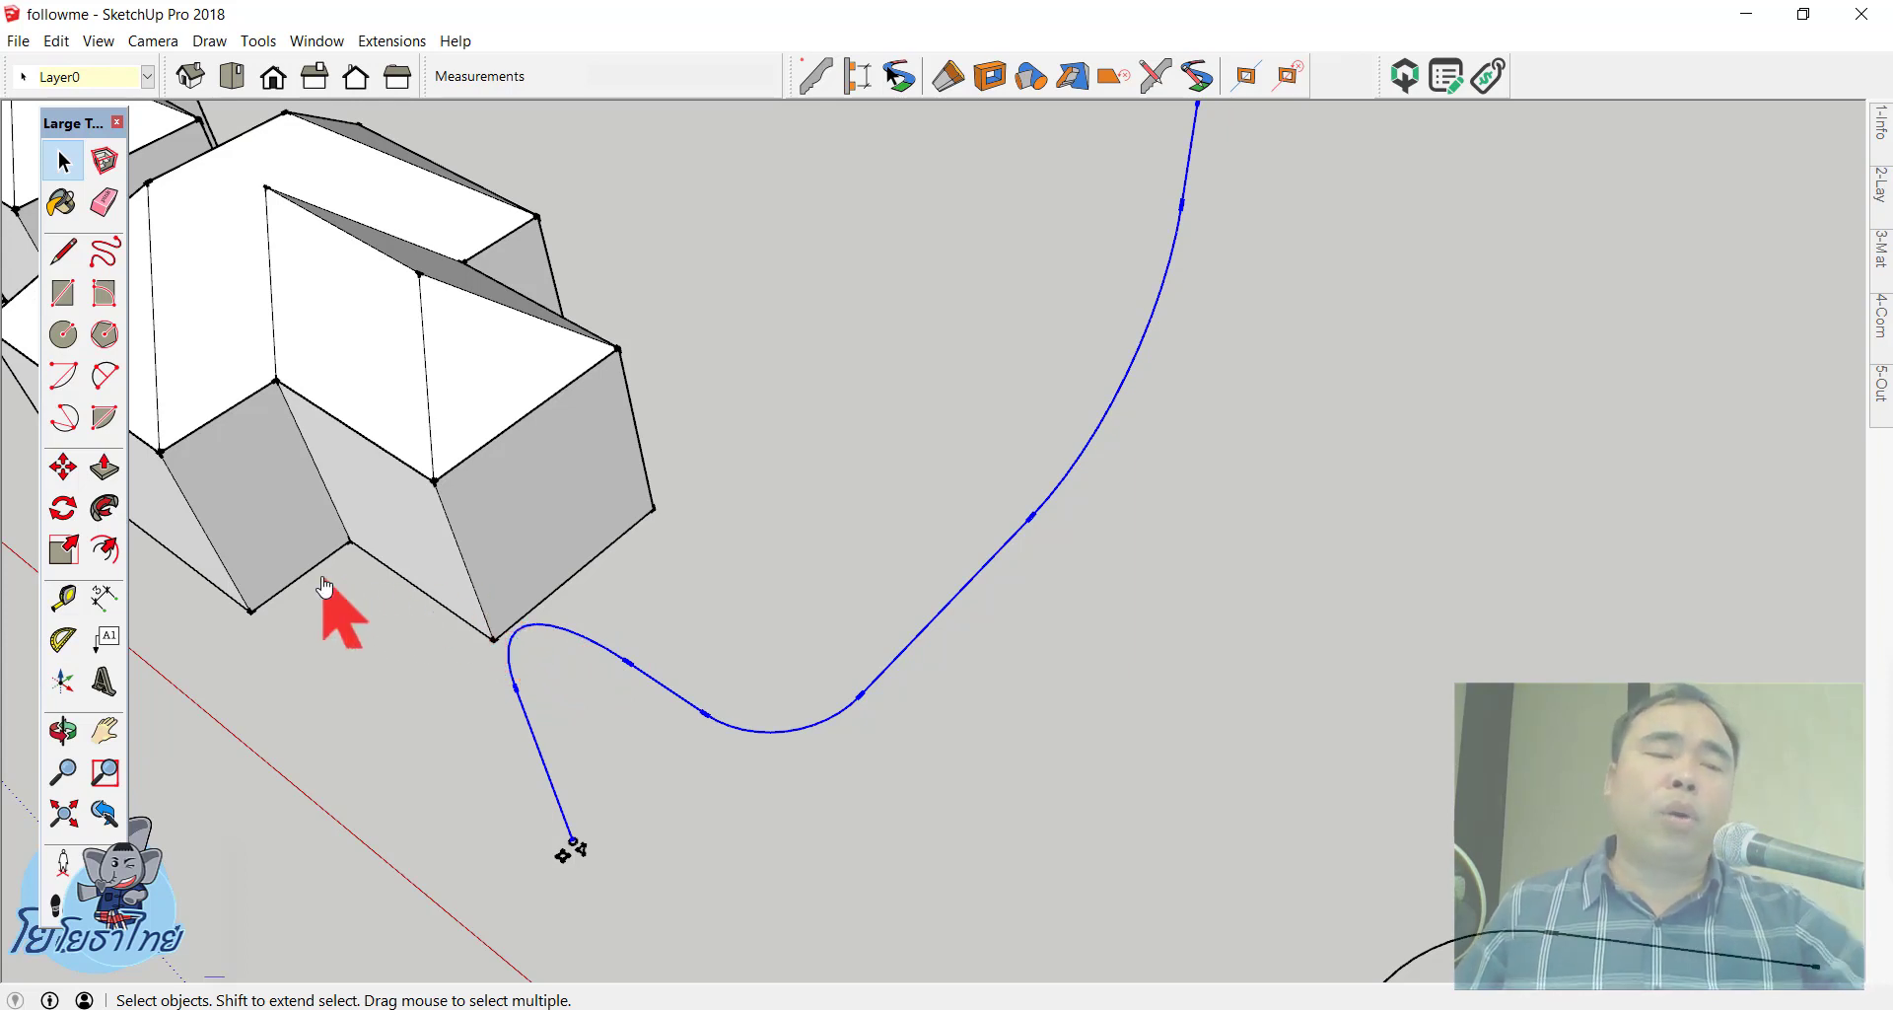
scroll(453, 597, "down", 3)
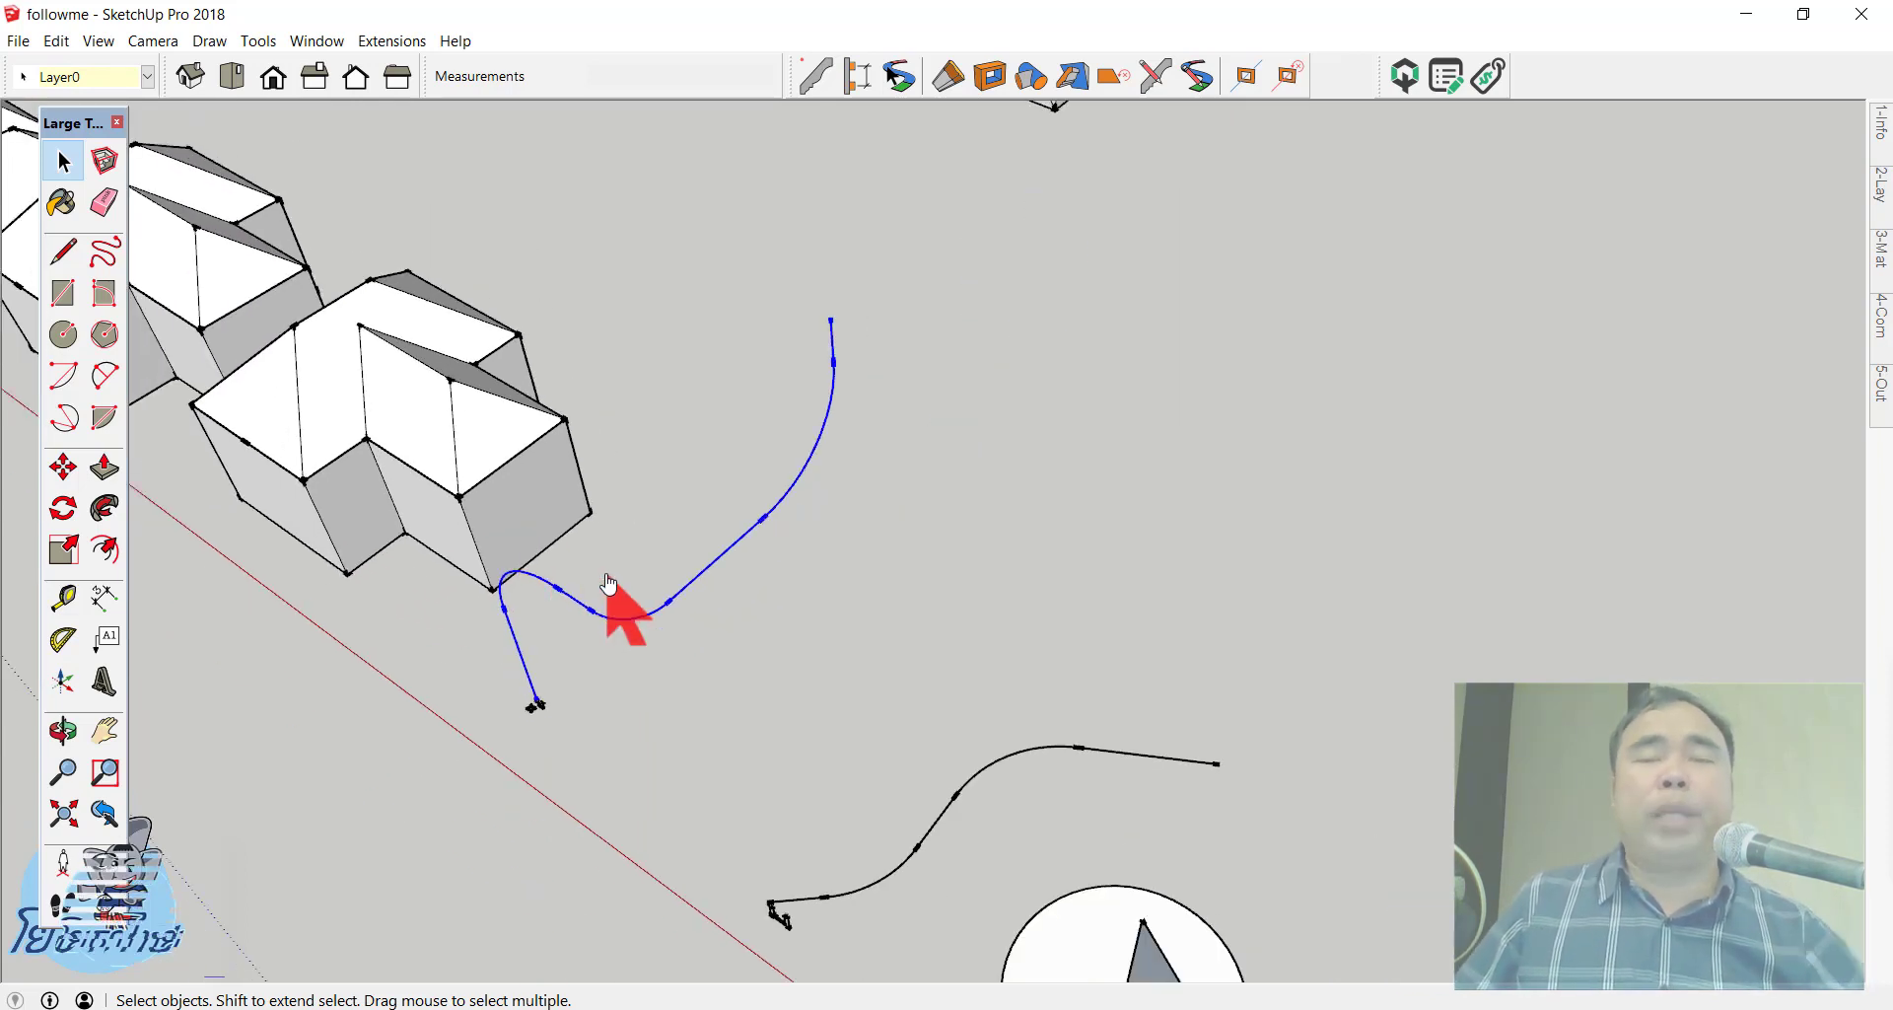
left_click(720, 547)
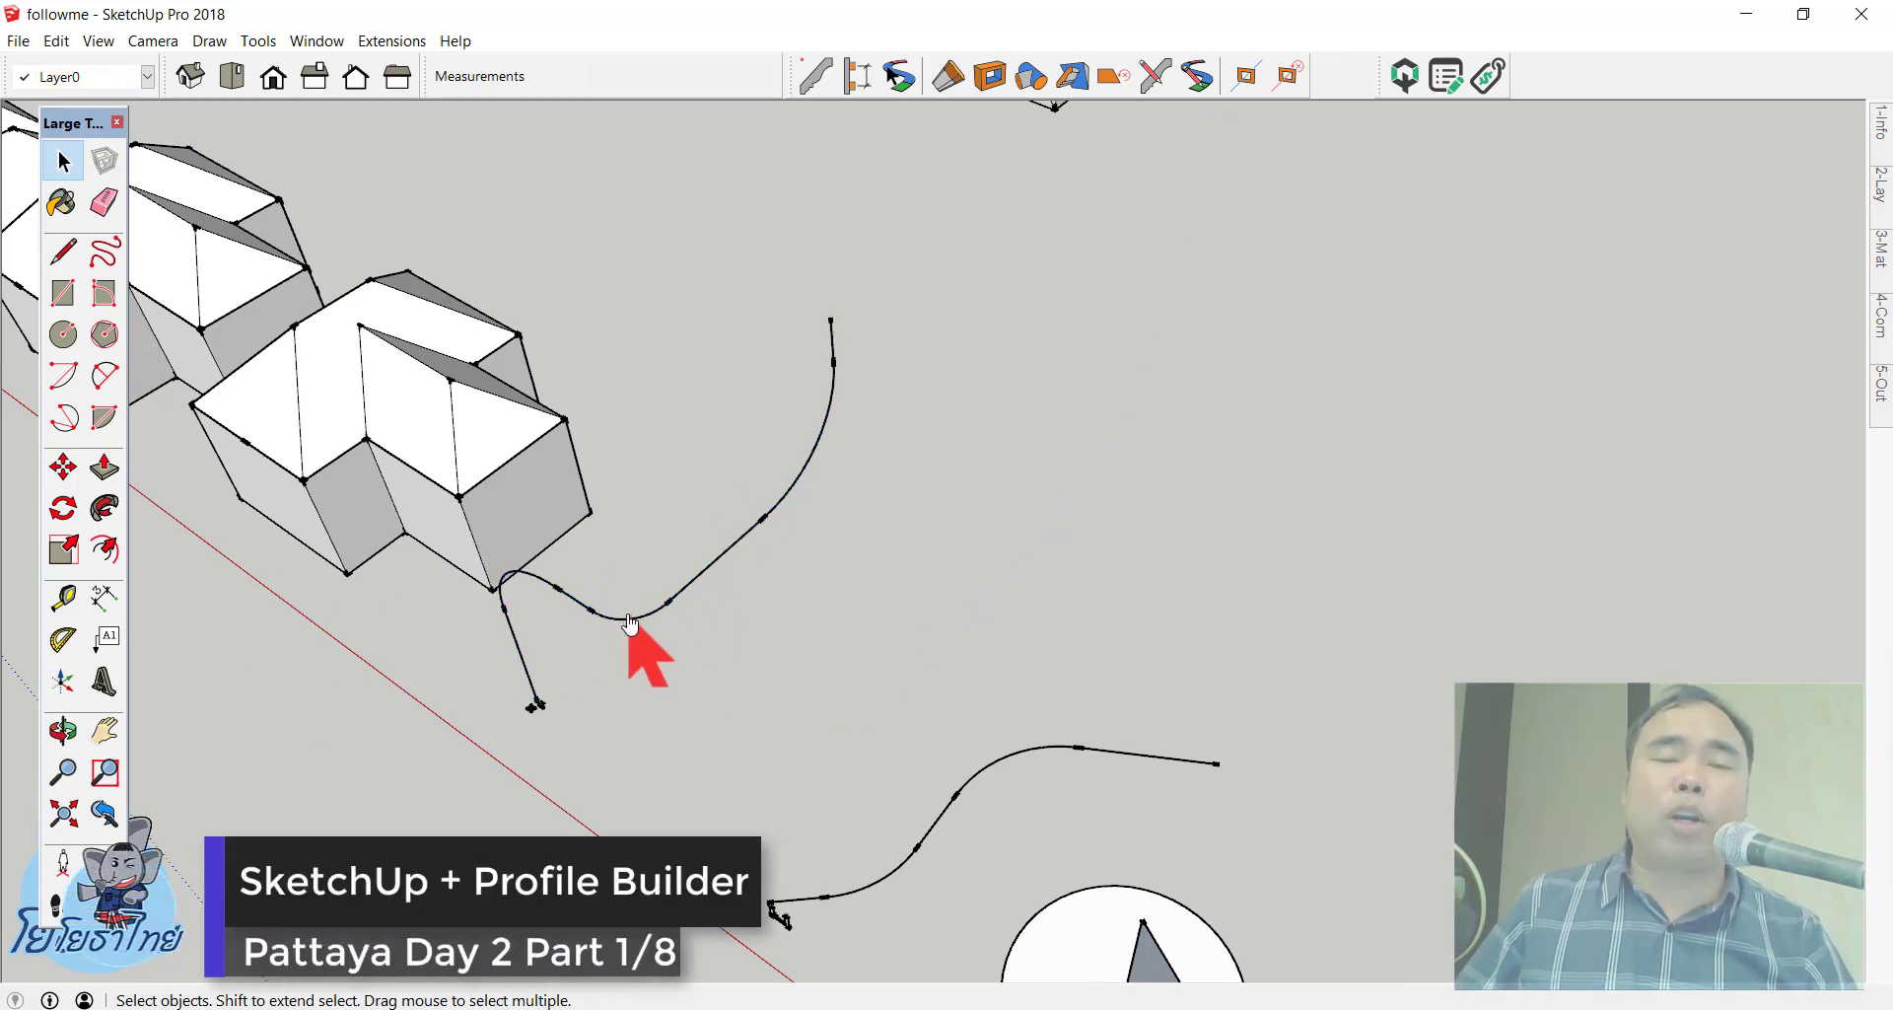
middle_click_drag(630, 631, 691, 662)
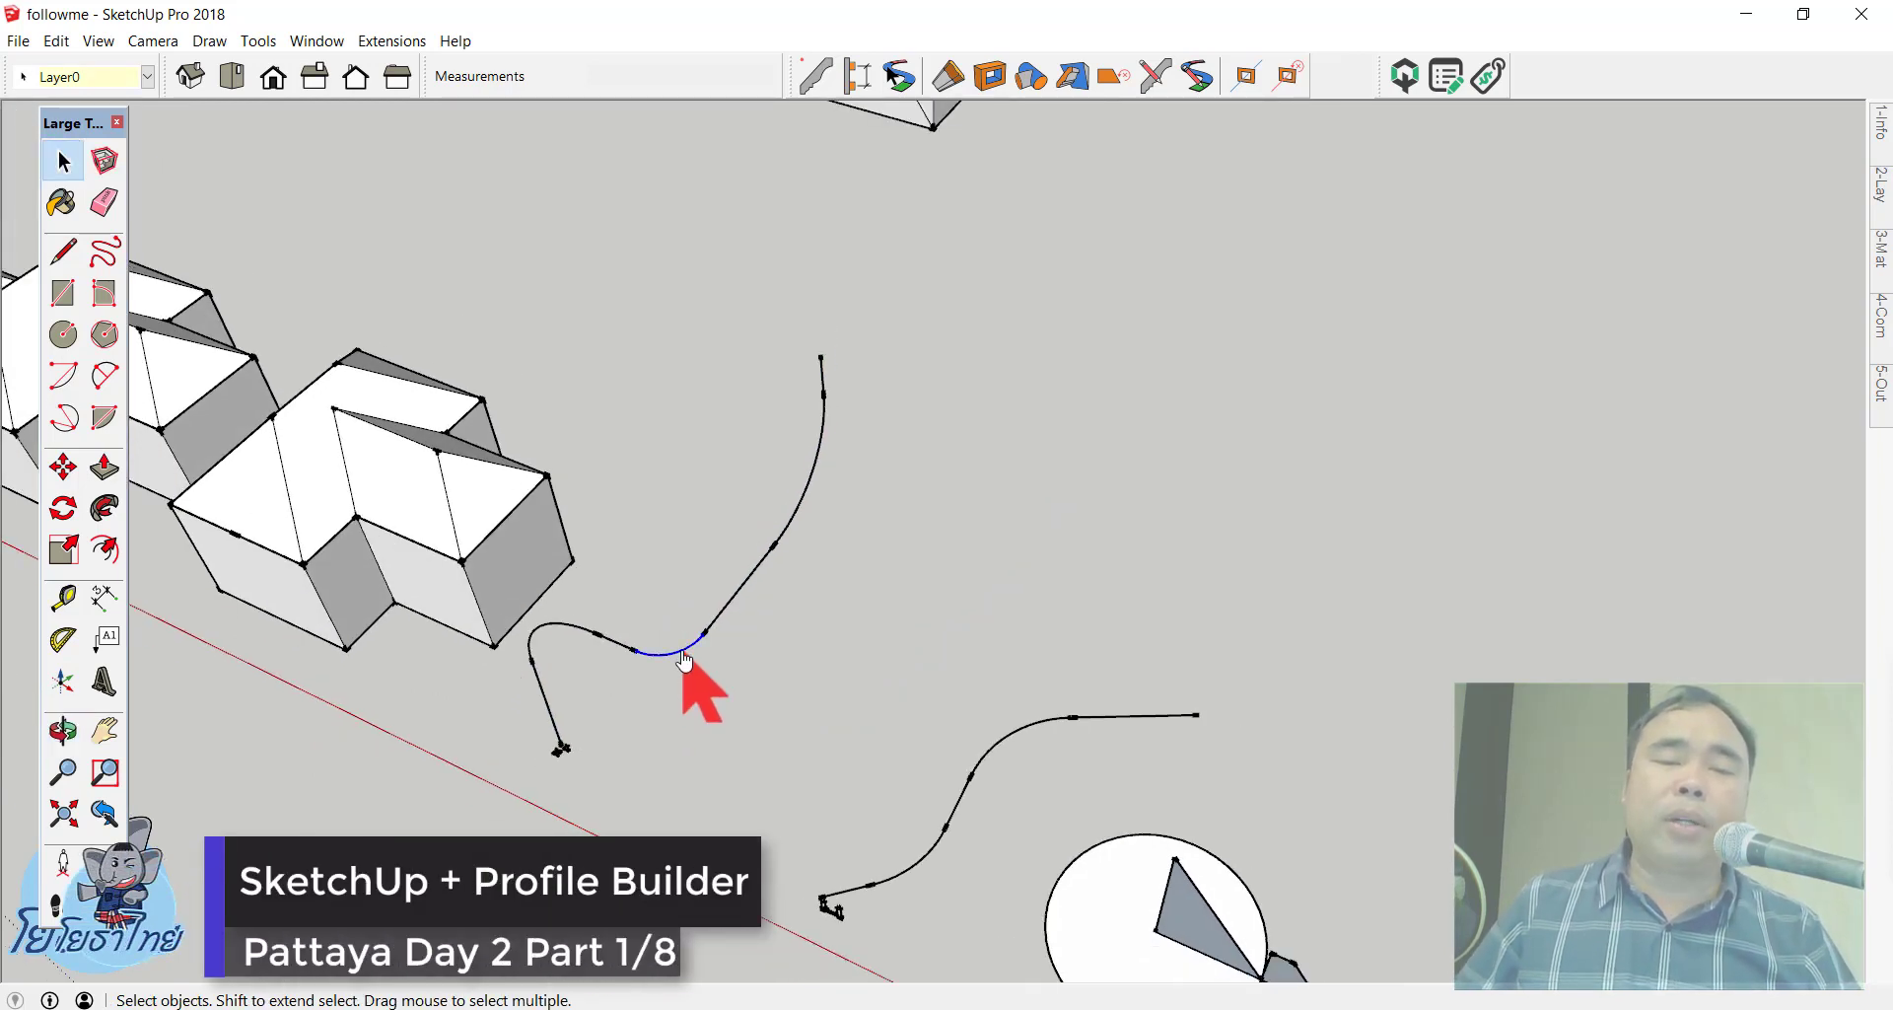
scroll(579, 717, "up", 1)
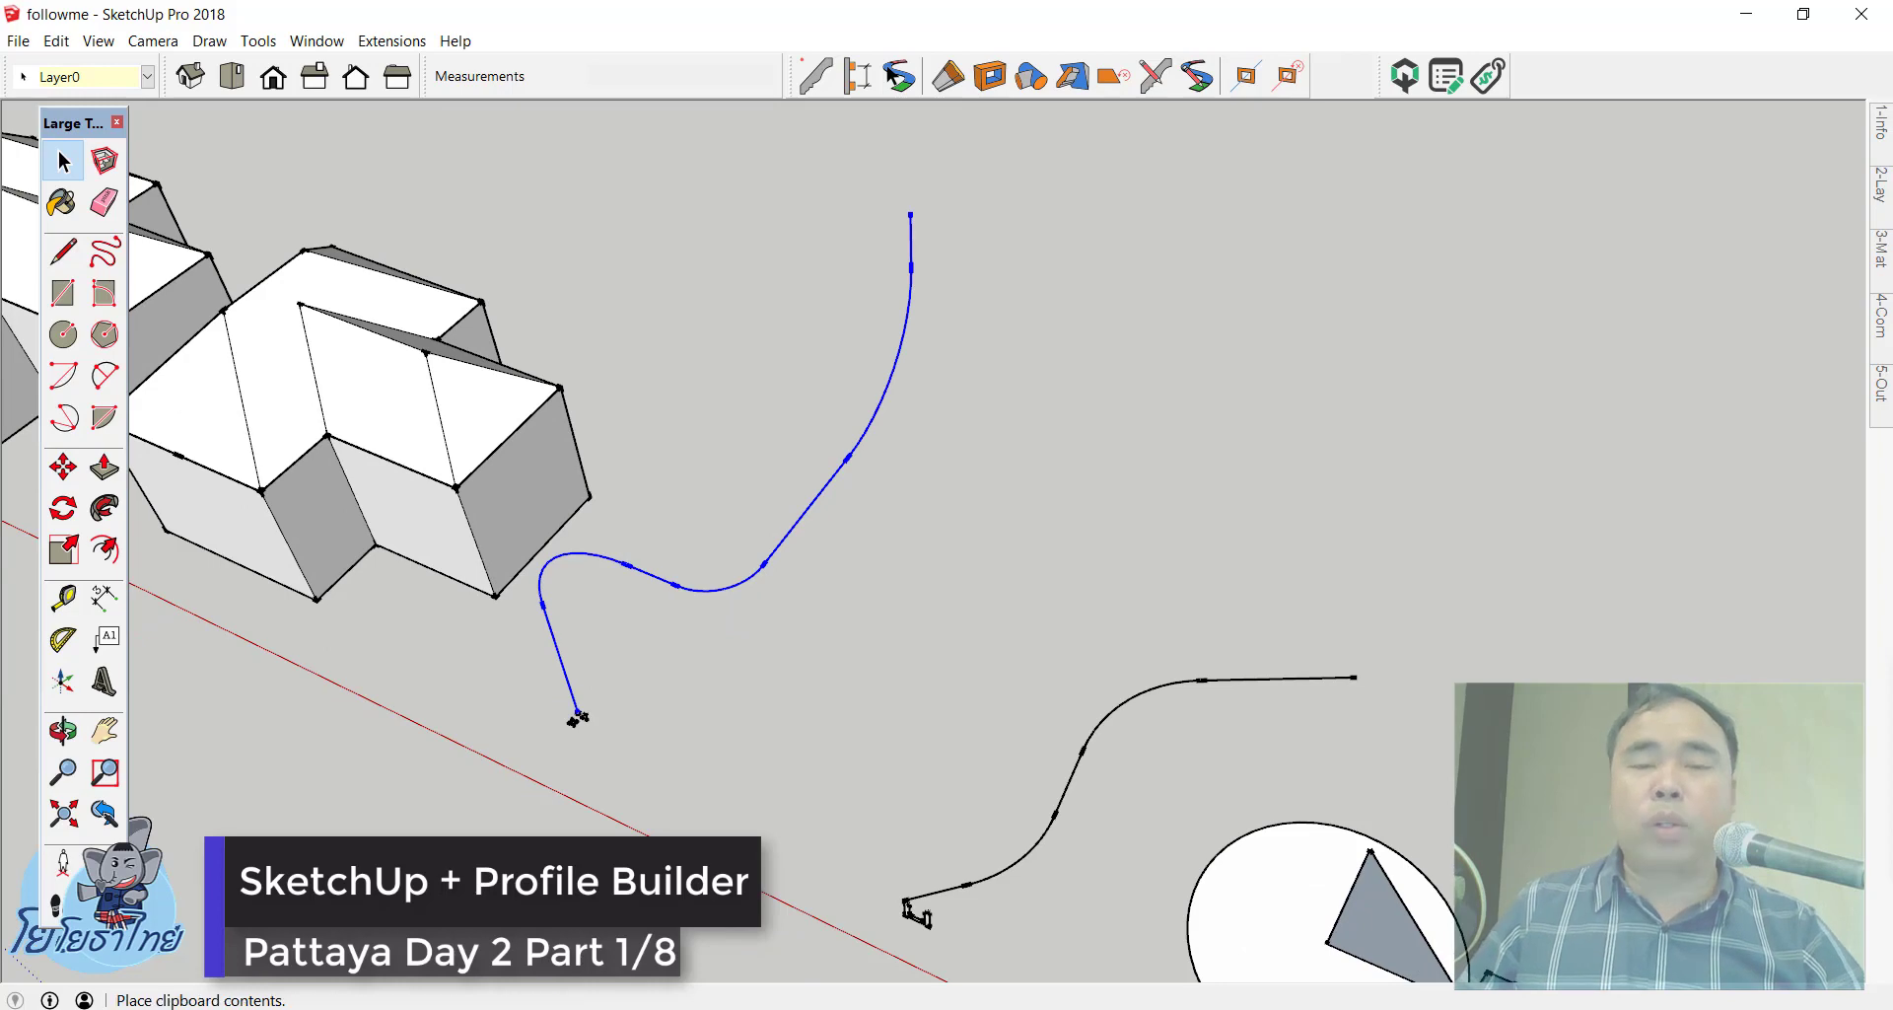
scroll(1022, 710, "down", 1)
Step: Place the copied curve to the right of the original and view all the curves
left_click(1060, 594)
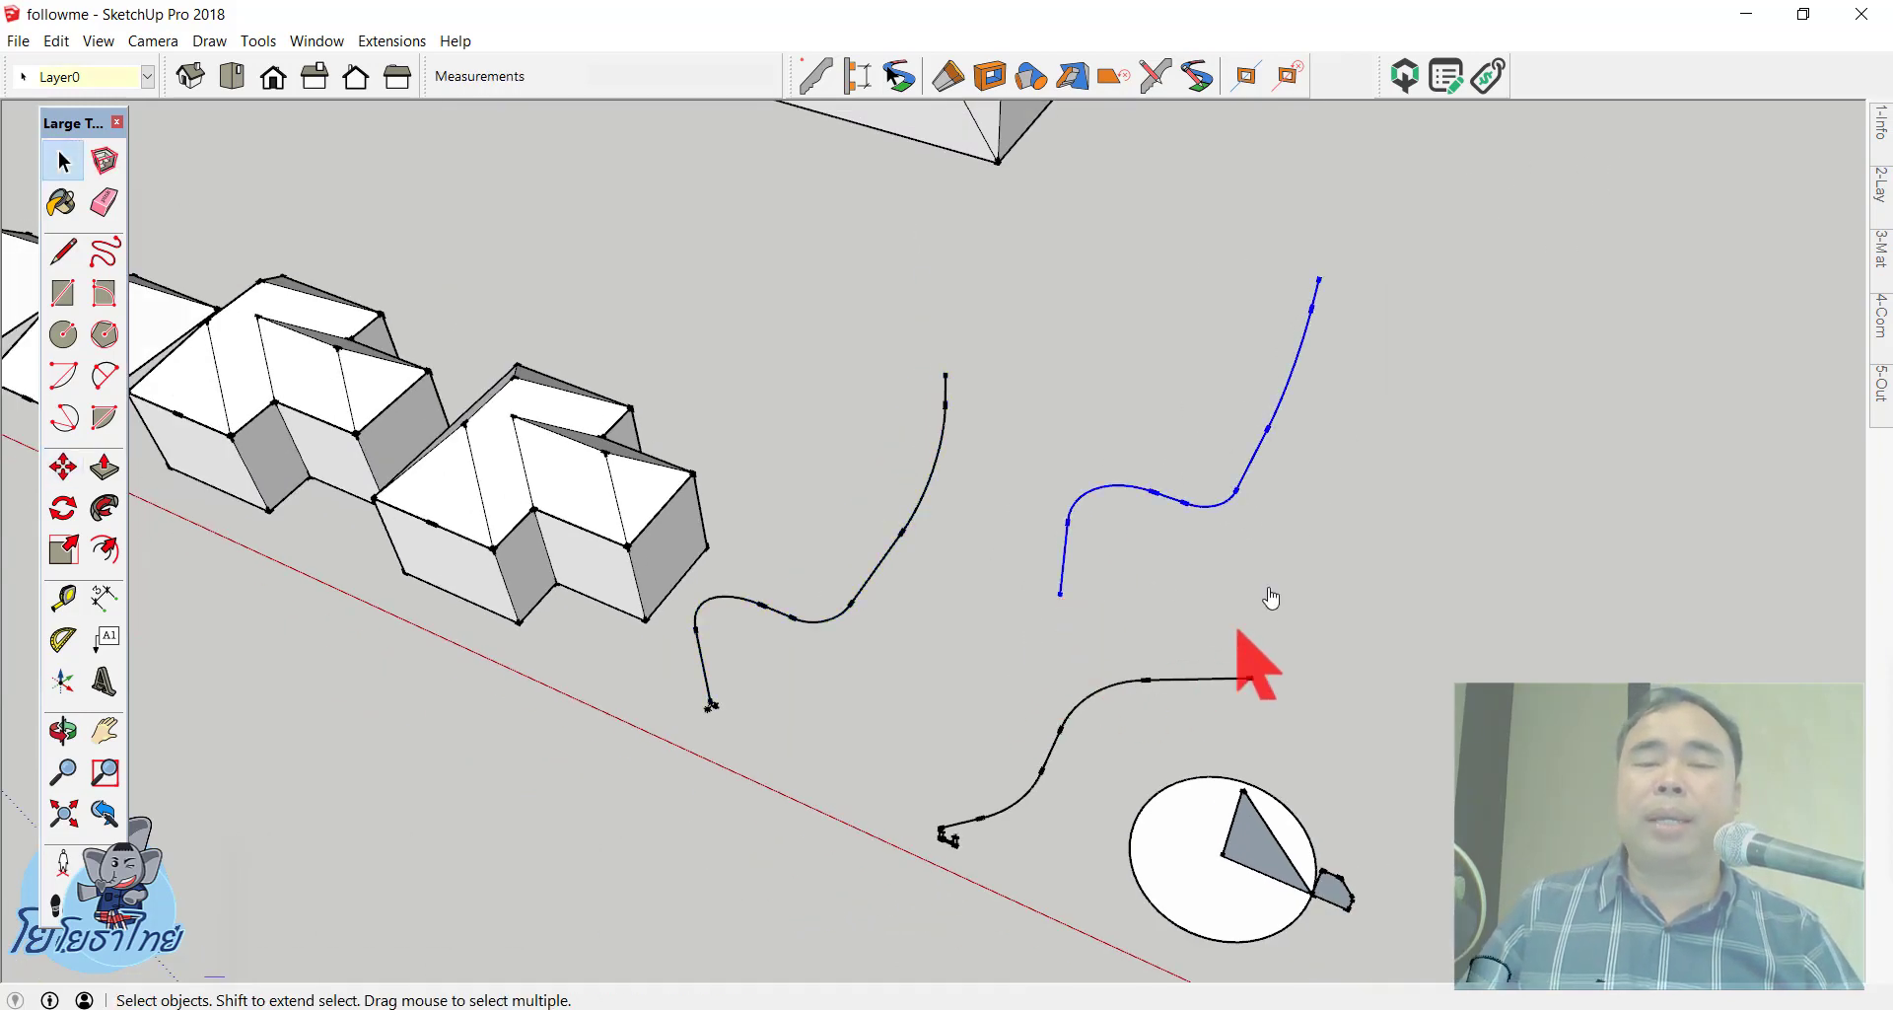
left_click(1416, 604)
middle_click_drag(1416, 604, 1493, 457)
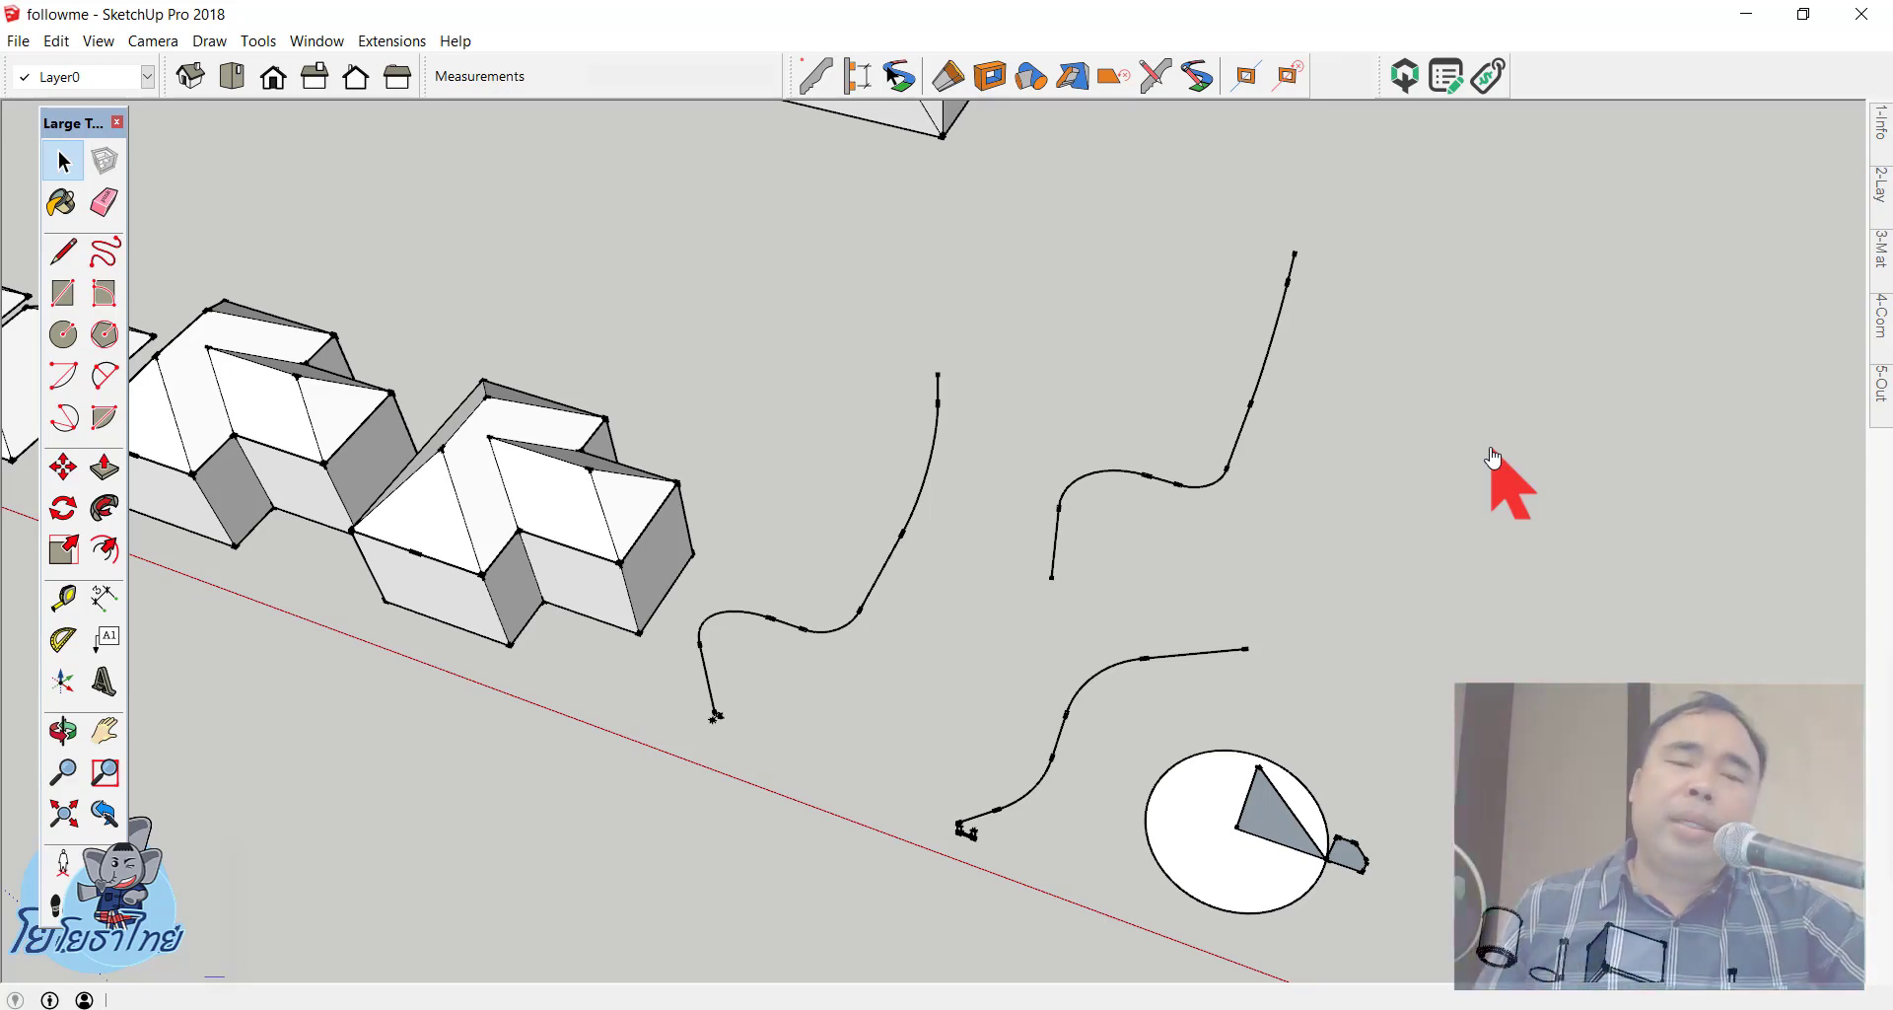
scroll(571, 740, "up", 2)
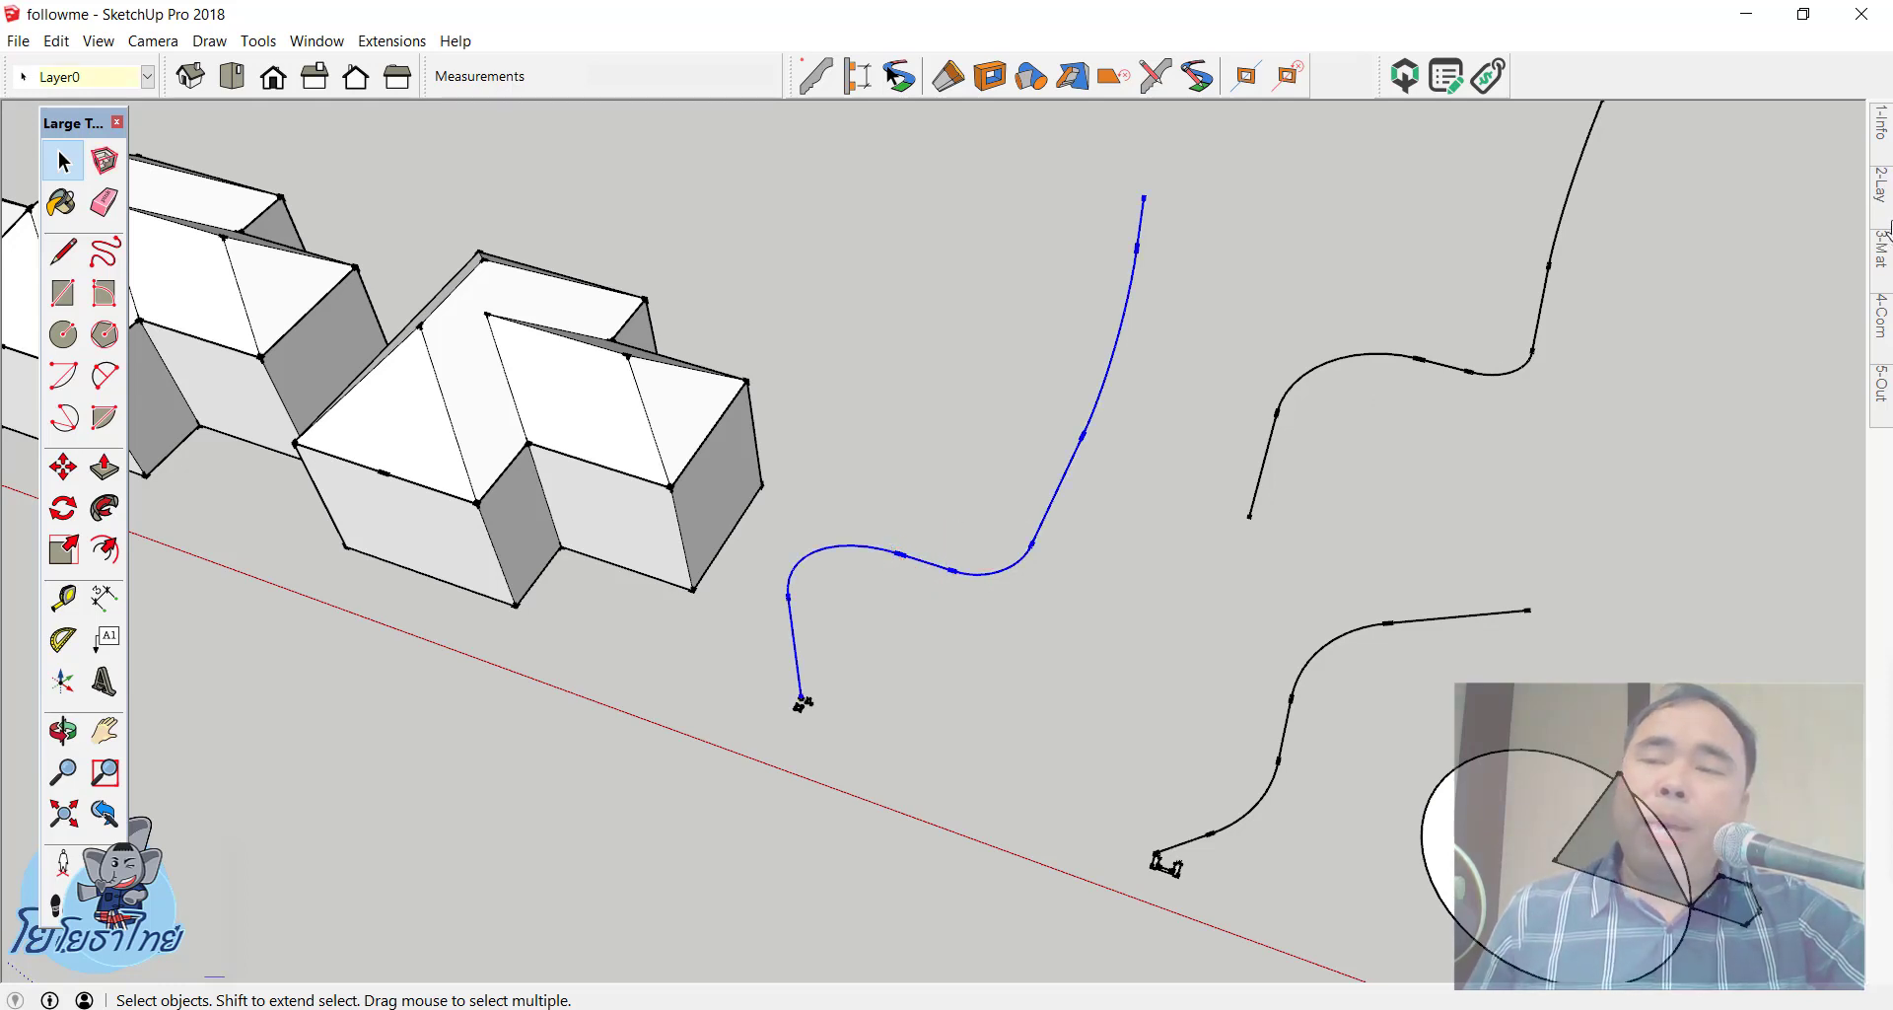
mouse_move(1880, 126)
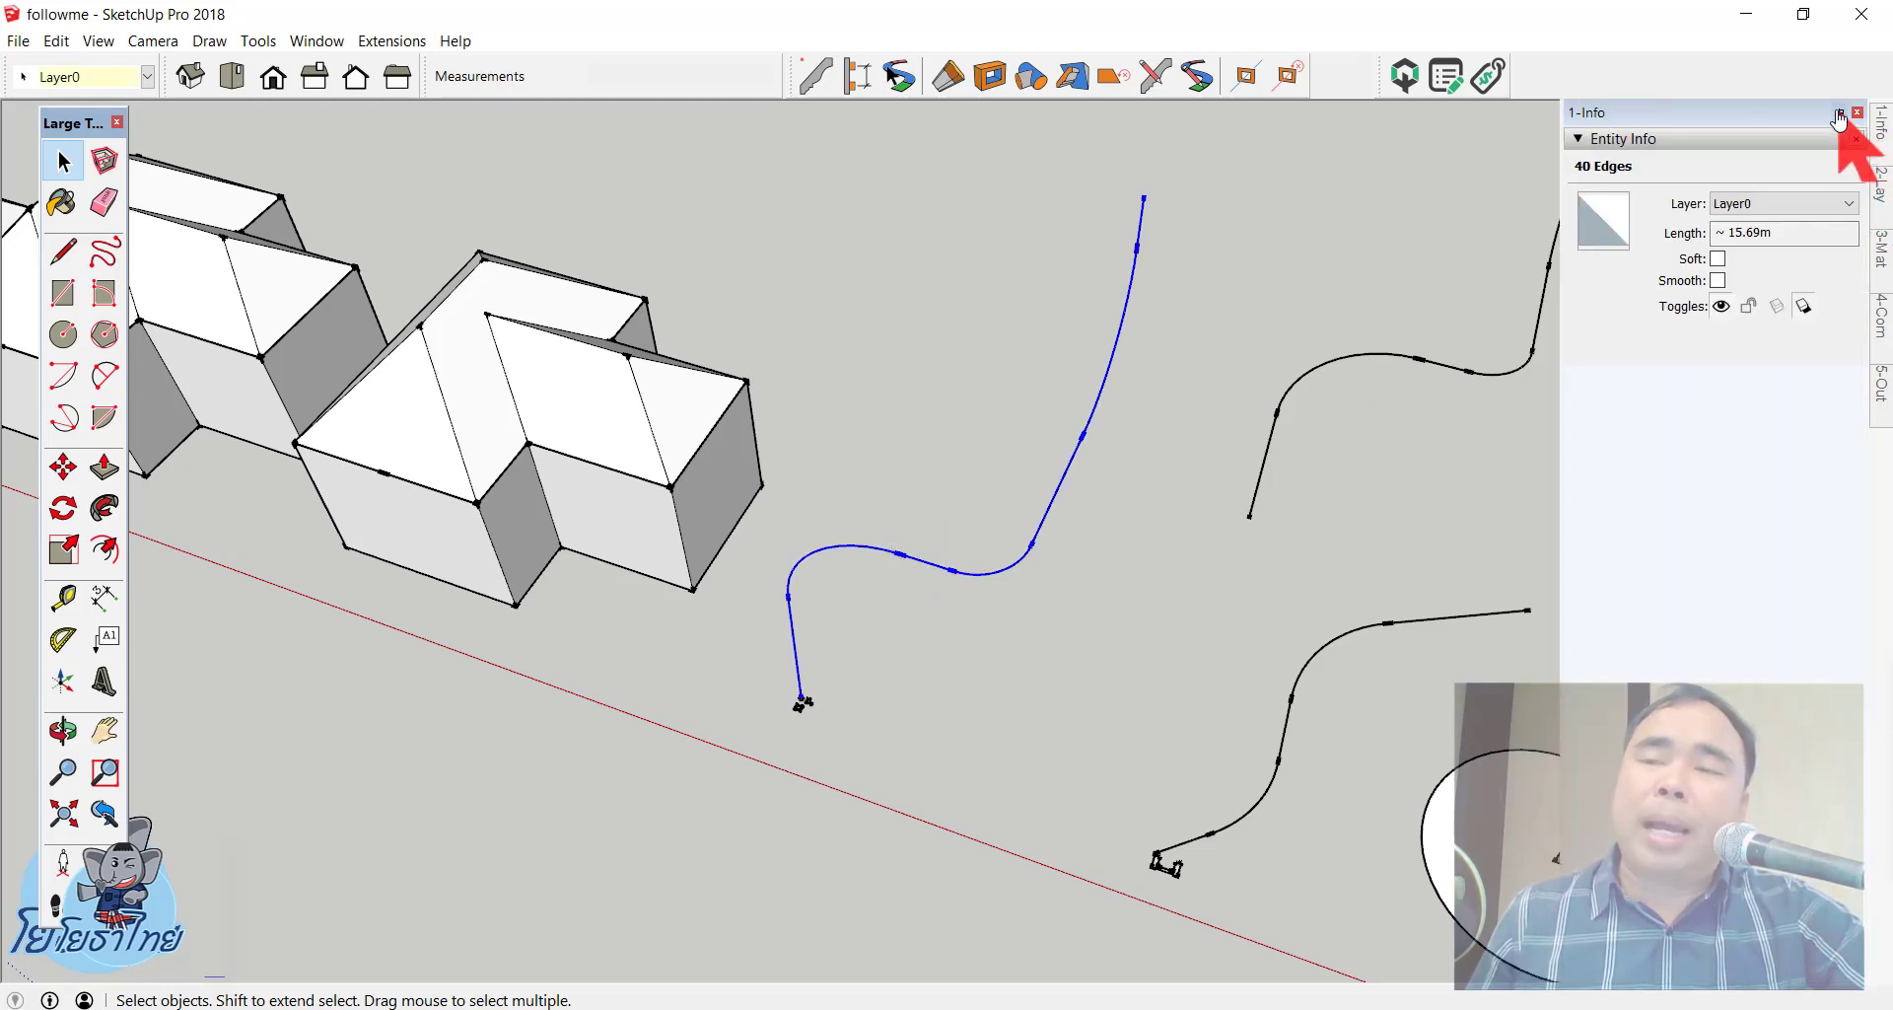
Step: Pin the Entity Info panel, float it out, dock it on the right, and set it to auto-hide
left_click(1840, 120)
left_click_drag(1833, 116, 332, 227)
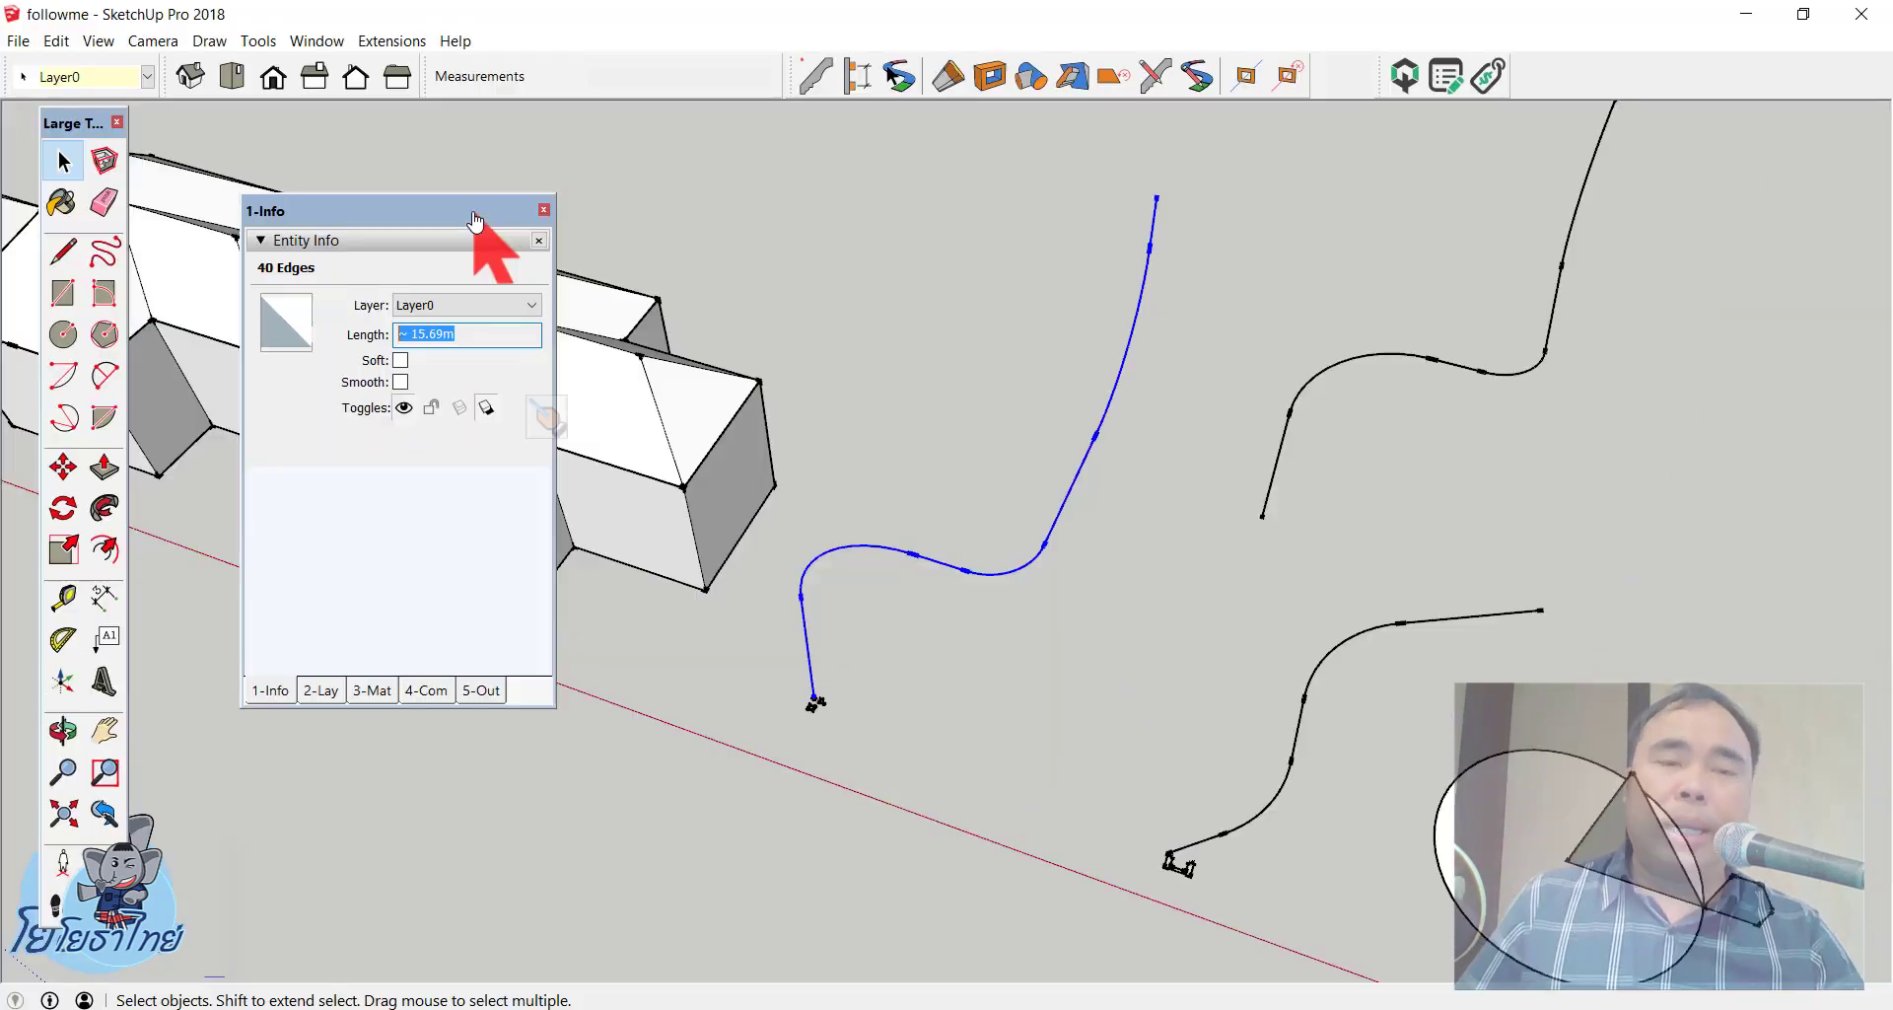
left_click_drag(580, 211, 1860, 545)
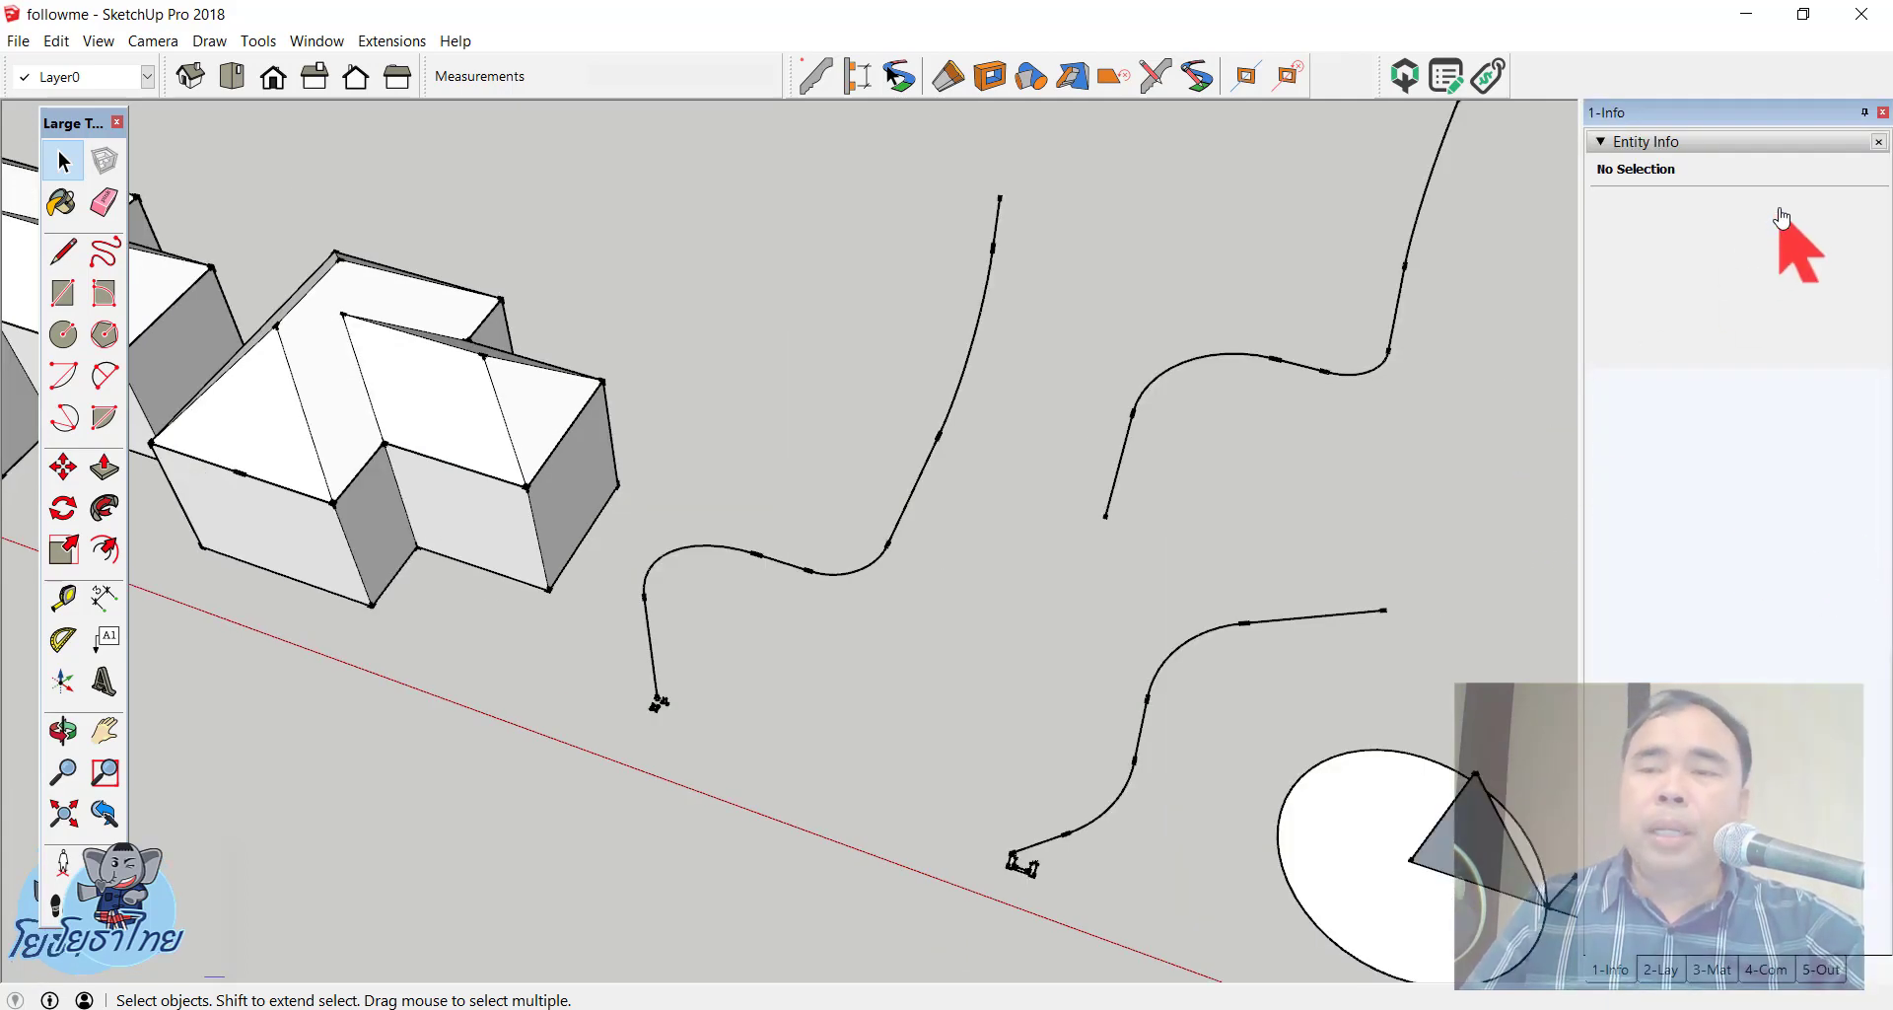
left_click(1864, 112)
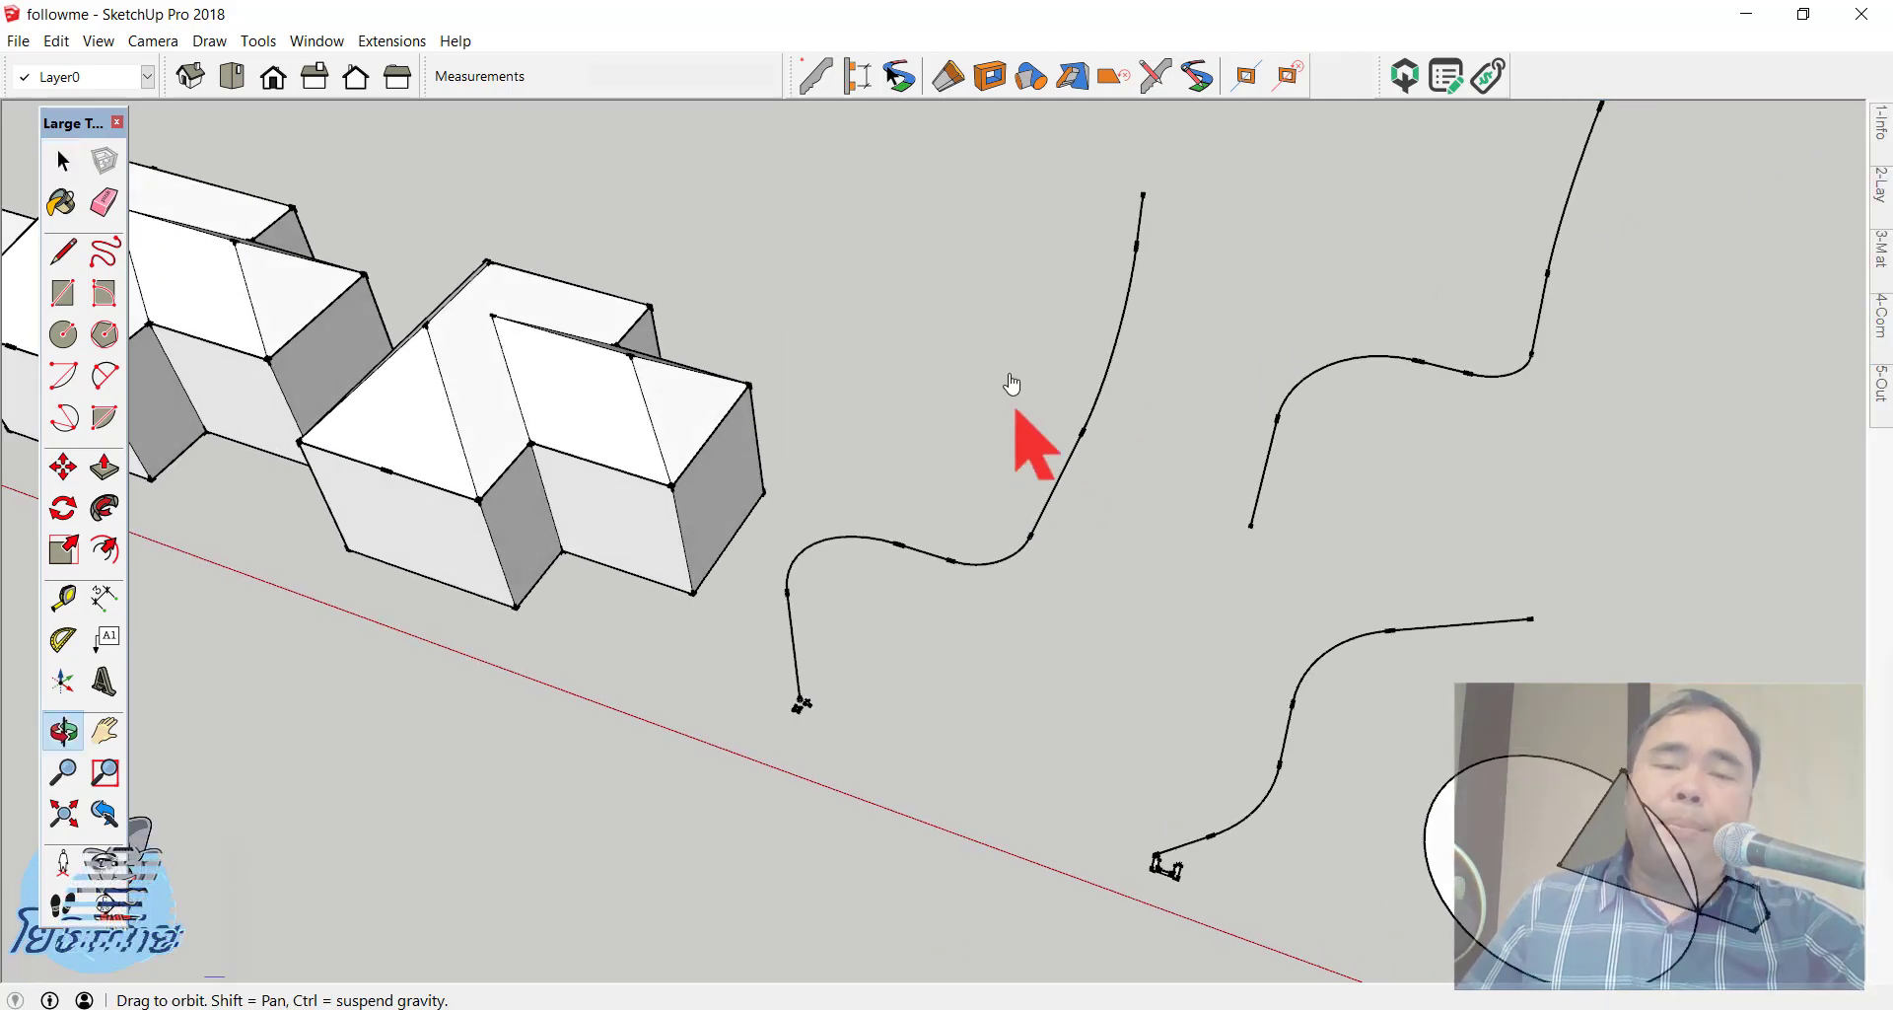
Step: Select the whole connected curved path
scroll(684, 689, "up", 1)
scroll(943, 532, "up", 3)
scroll(944, 532, "down", 2)
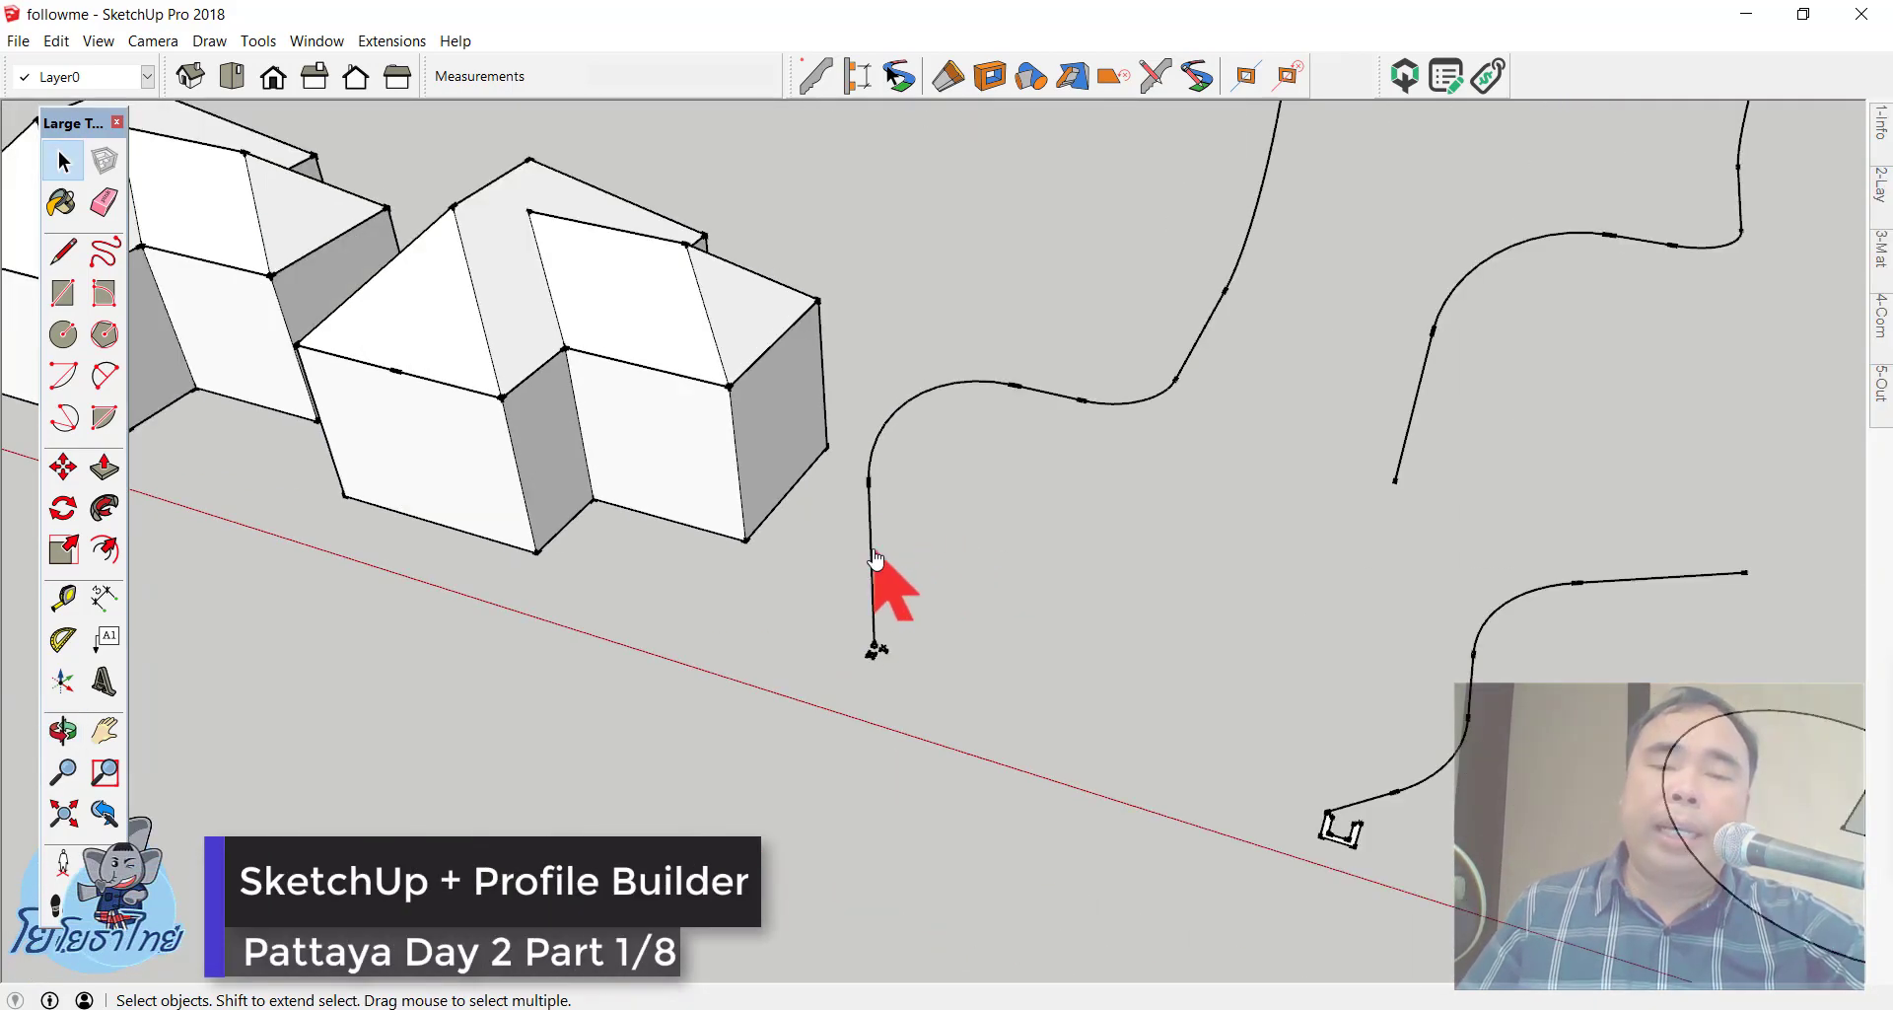
triple_click(876, 558)
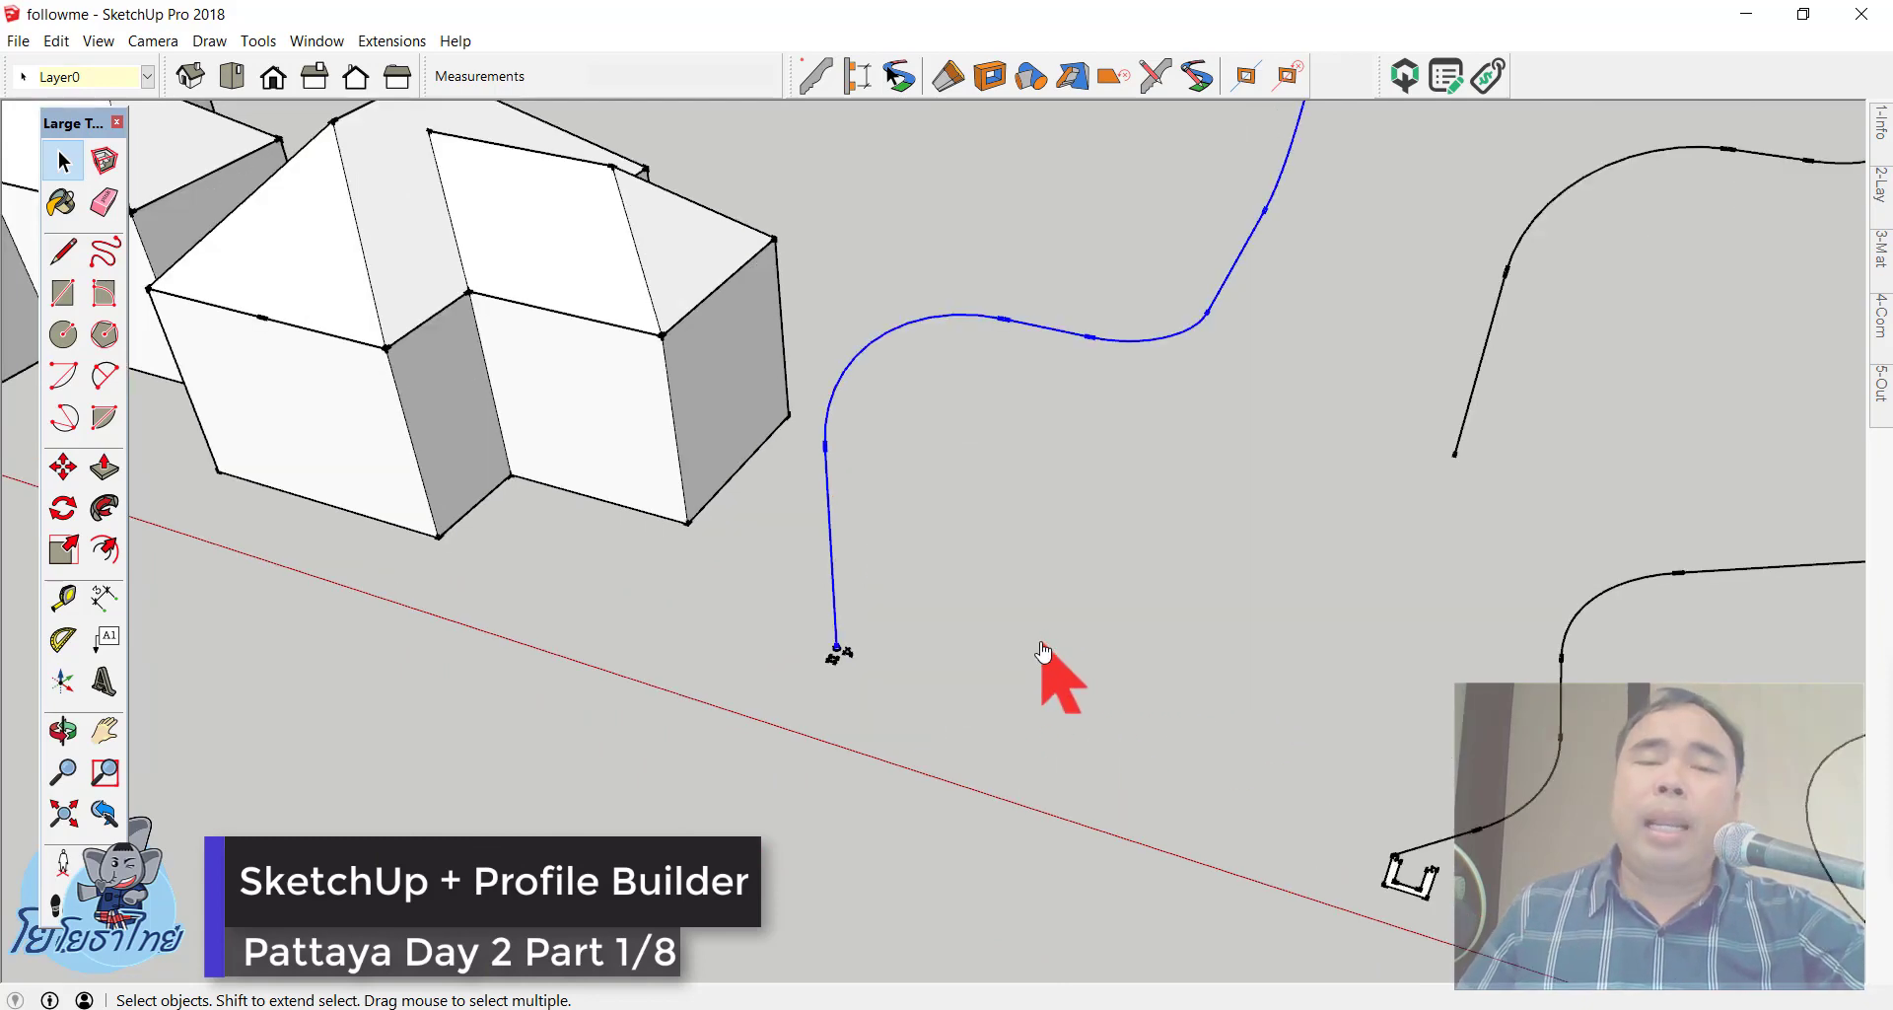
scroll(1035, 654, "up", 4)
scroll(802, 782, "down", 2)
scroll(774, 846, "up", 2)
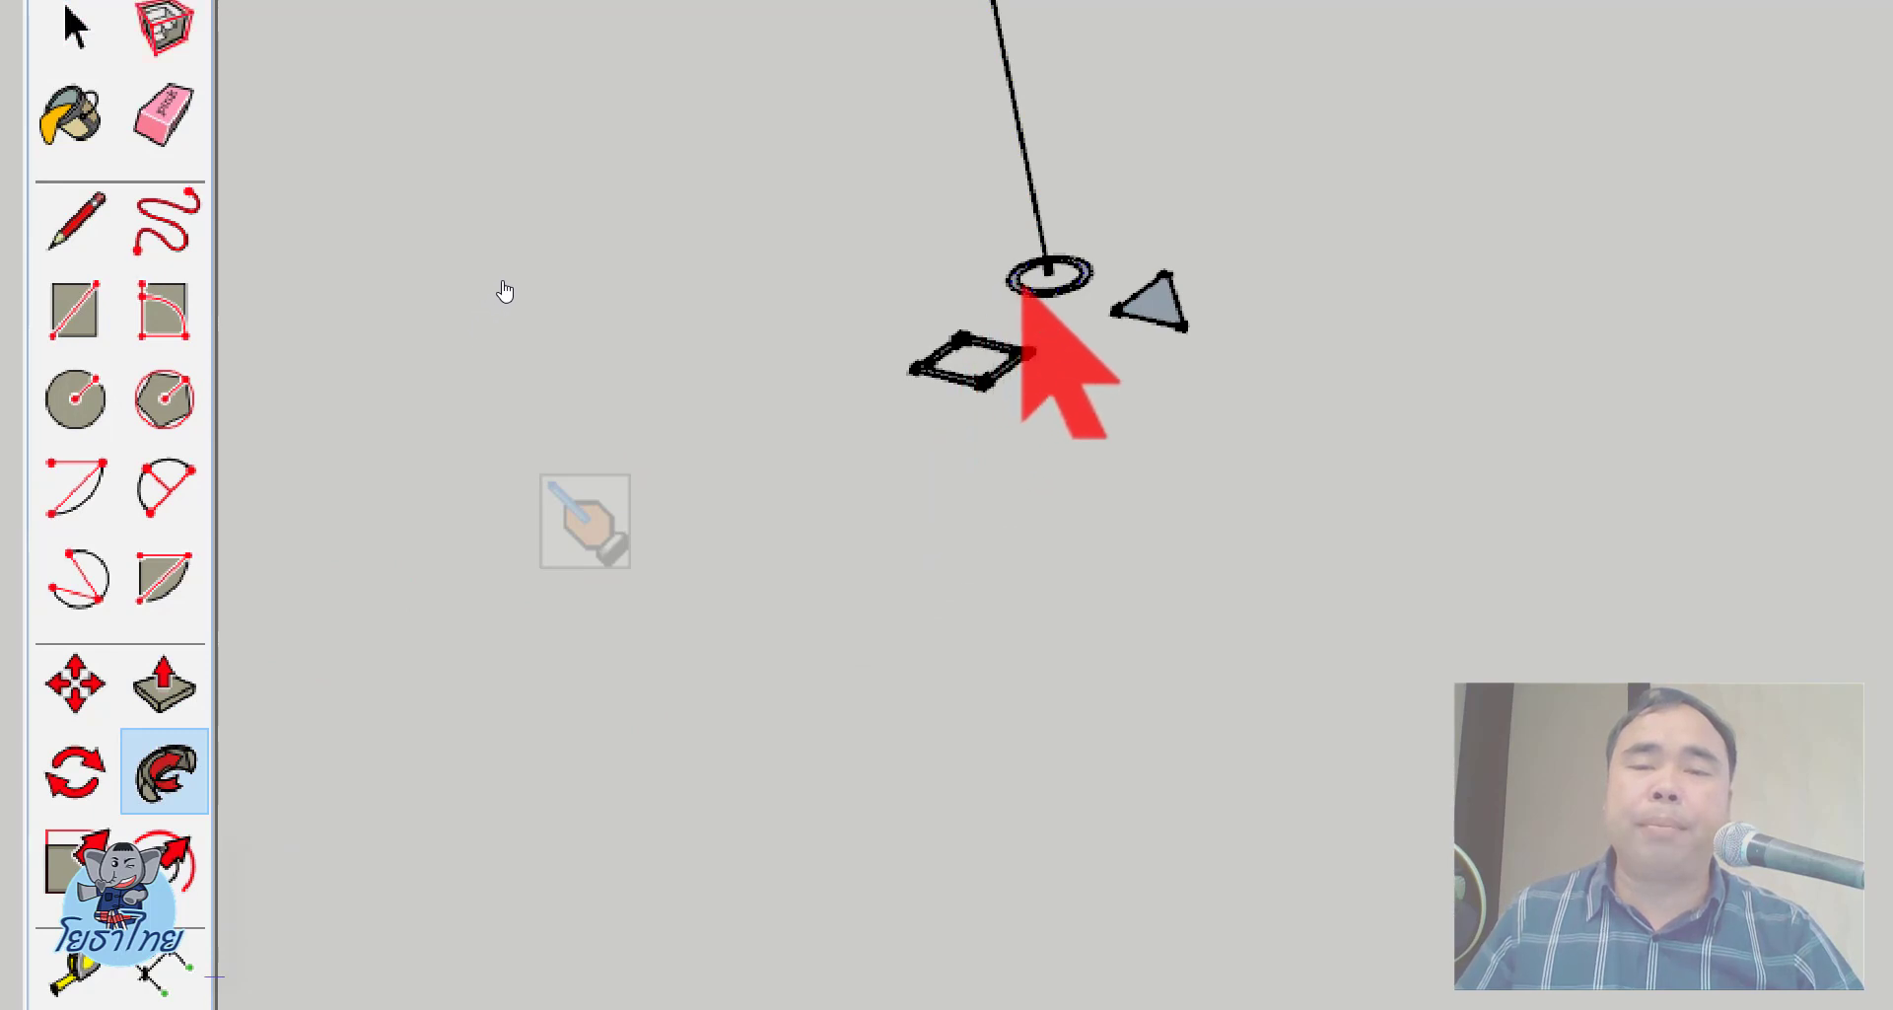
scroll(549, 344, "down", 3)
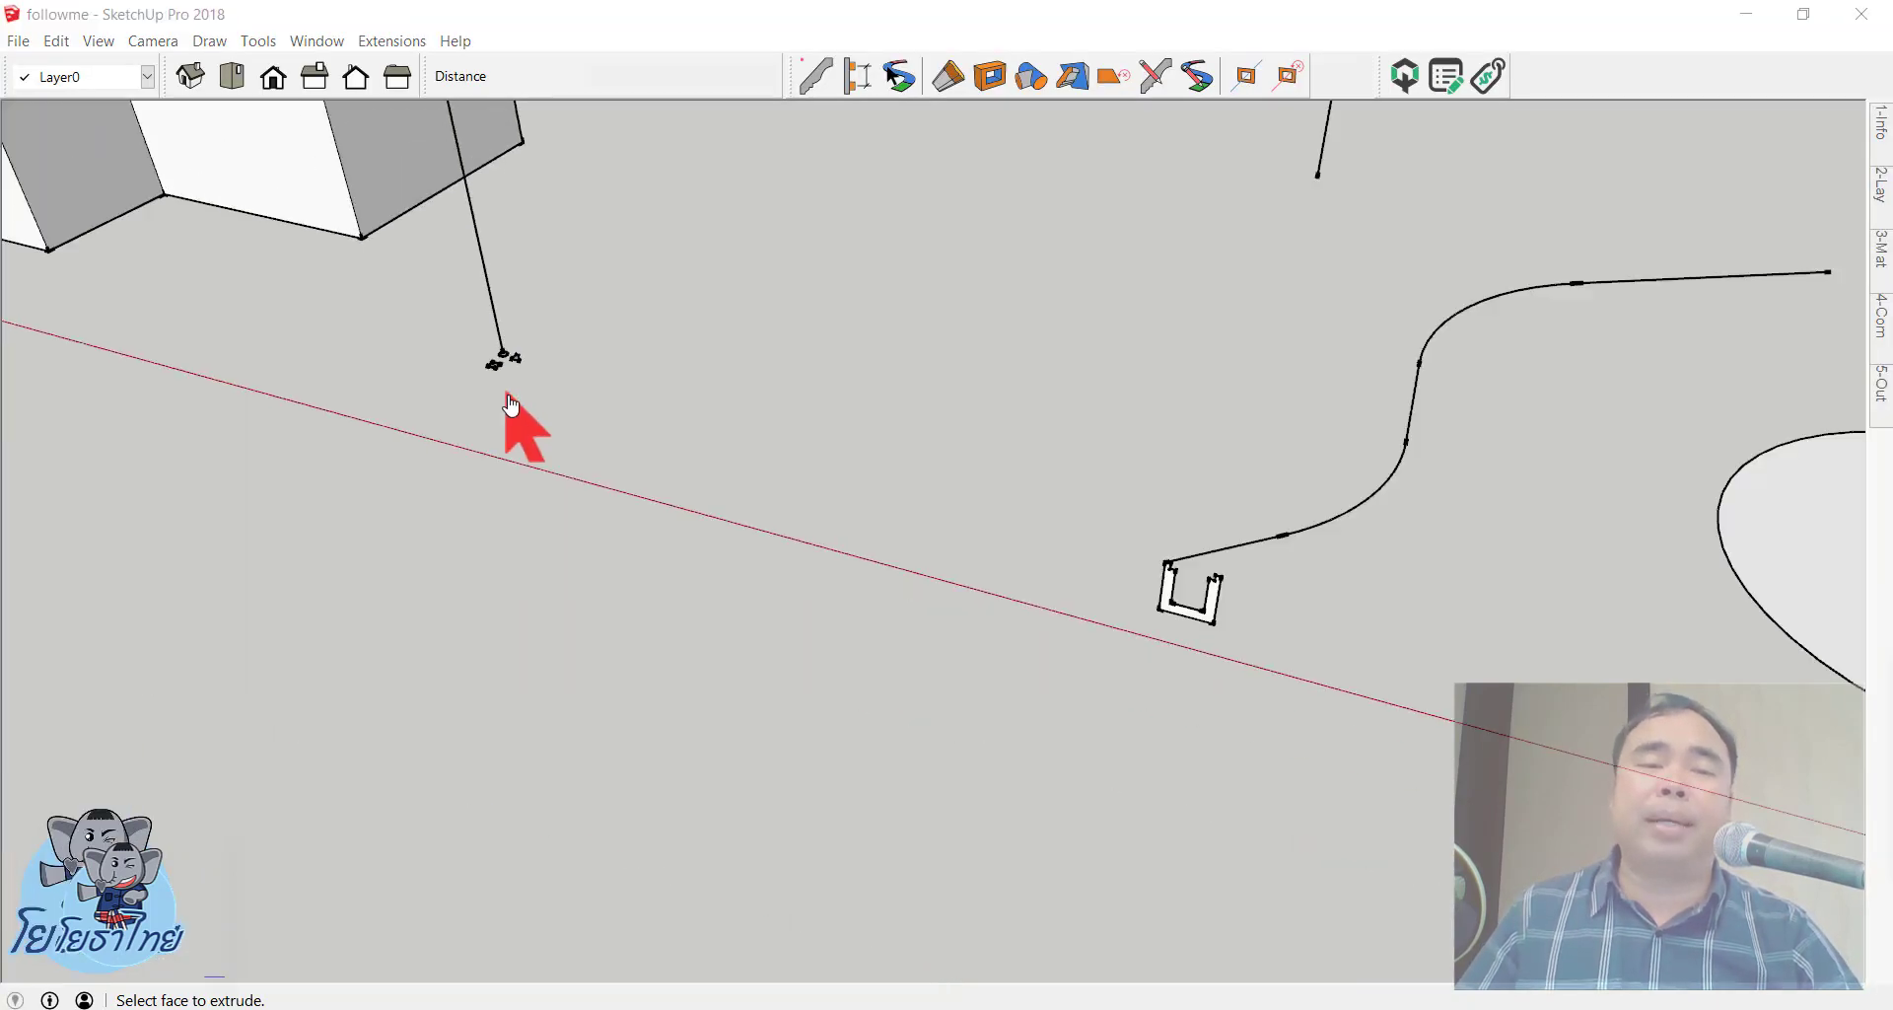
scroll(549, 343, "down", 3)
key("space")
scroll(532, 365, "up", 3)
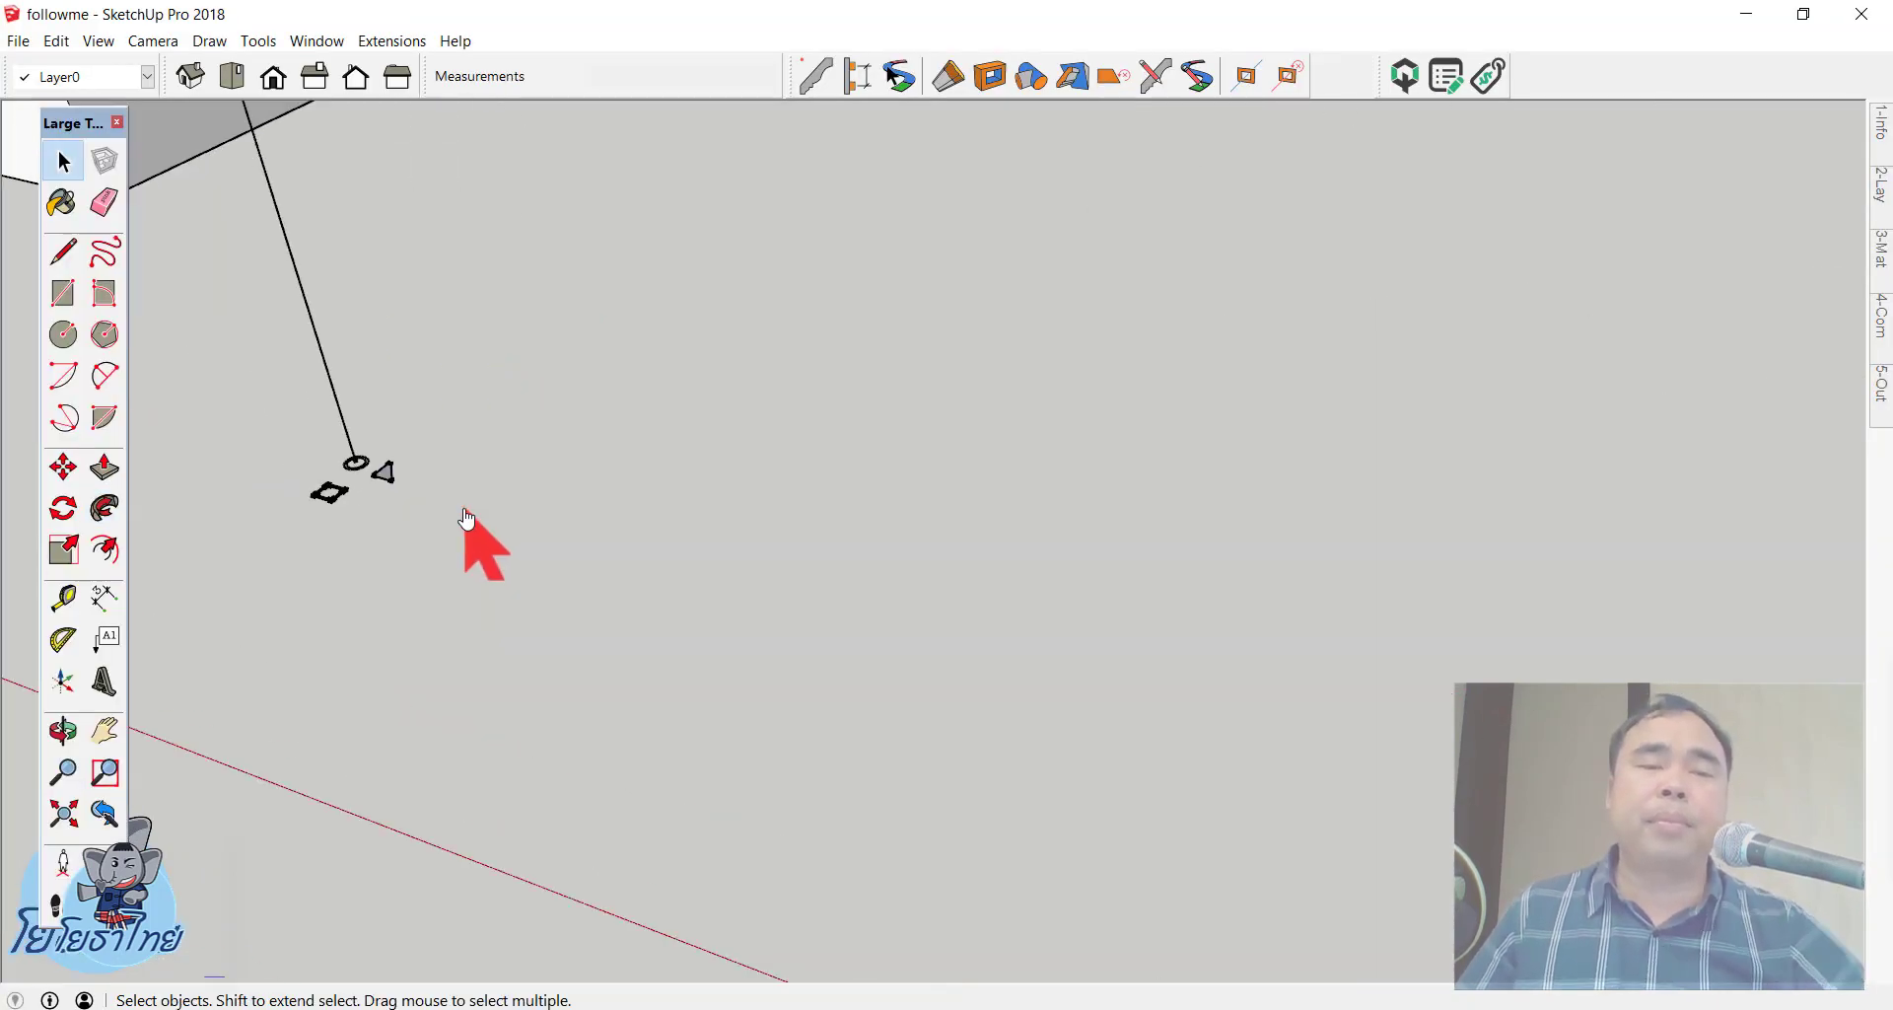
scroll(309, 410, "up", 2)
scroll(281, 374, "up", 2)
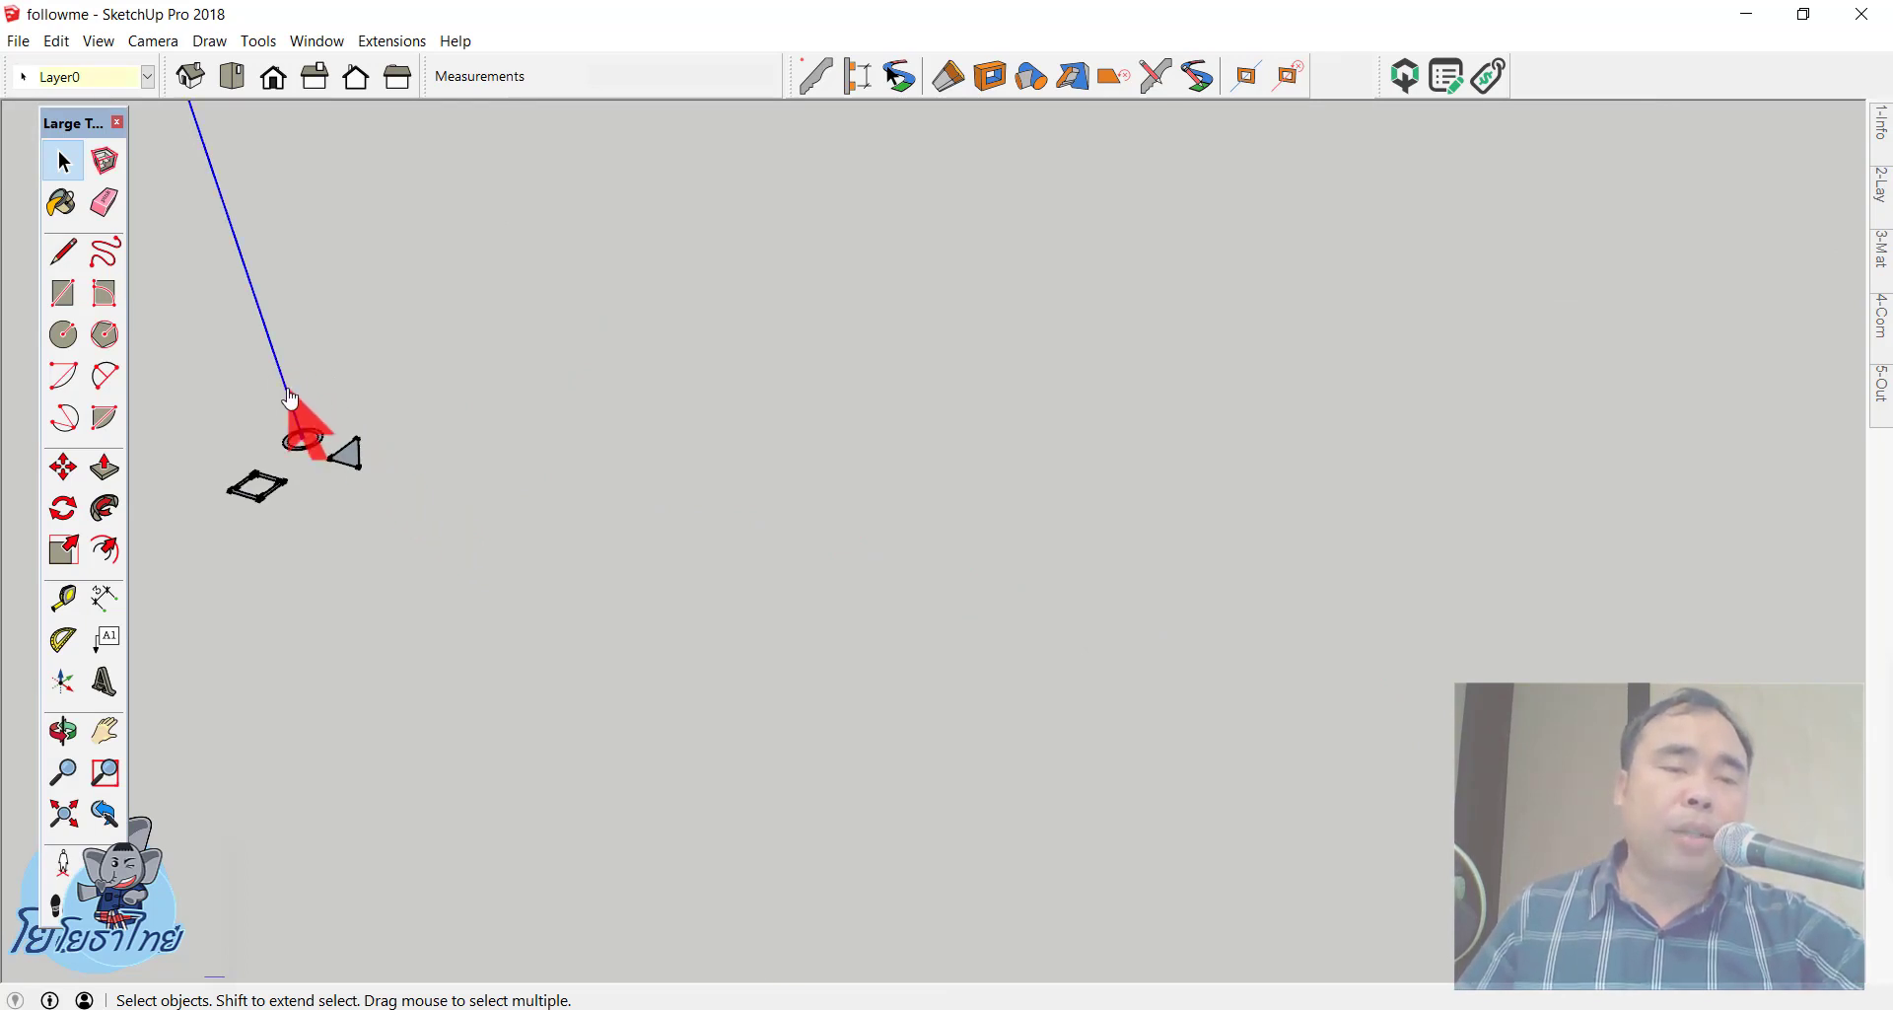
Step: Sweep the small circle profile along the selected path into a round tube with Follow Me
left_click(104, 508)
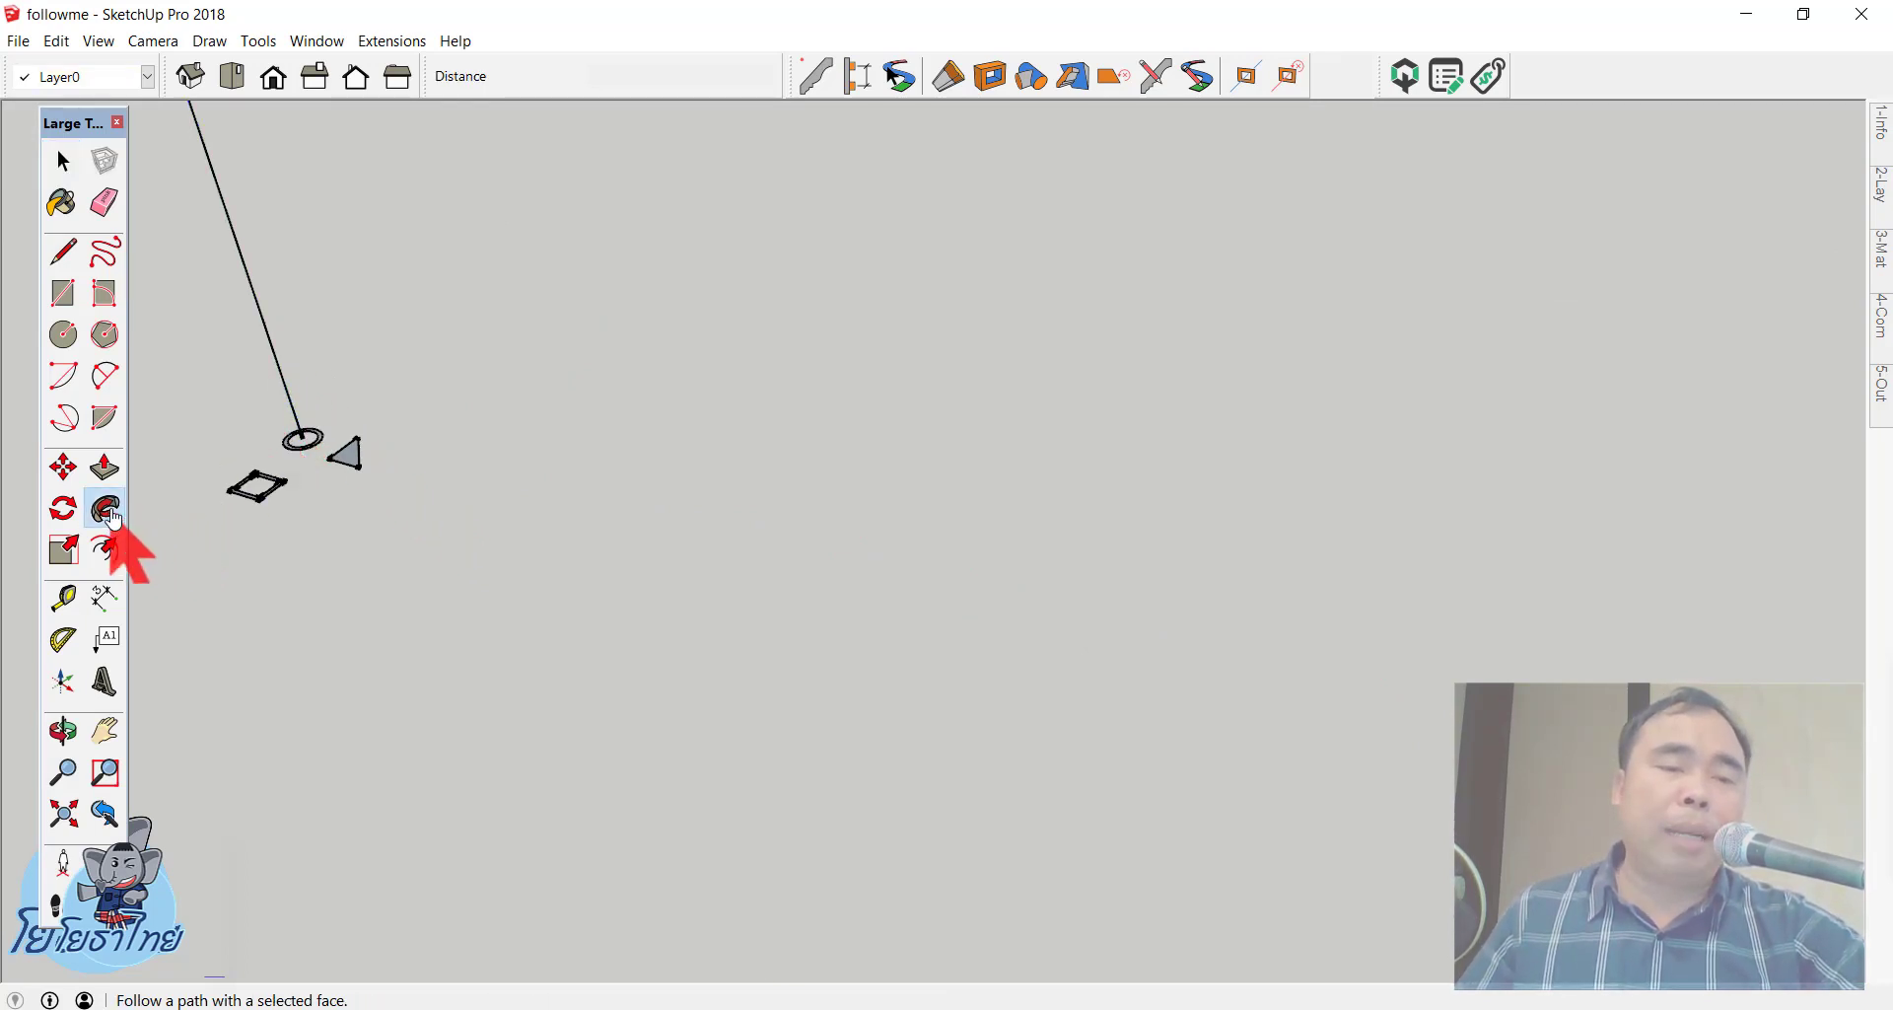
left_click(291, 456)
scroll(515, 602, "down", 5)
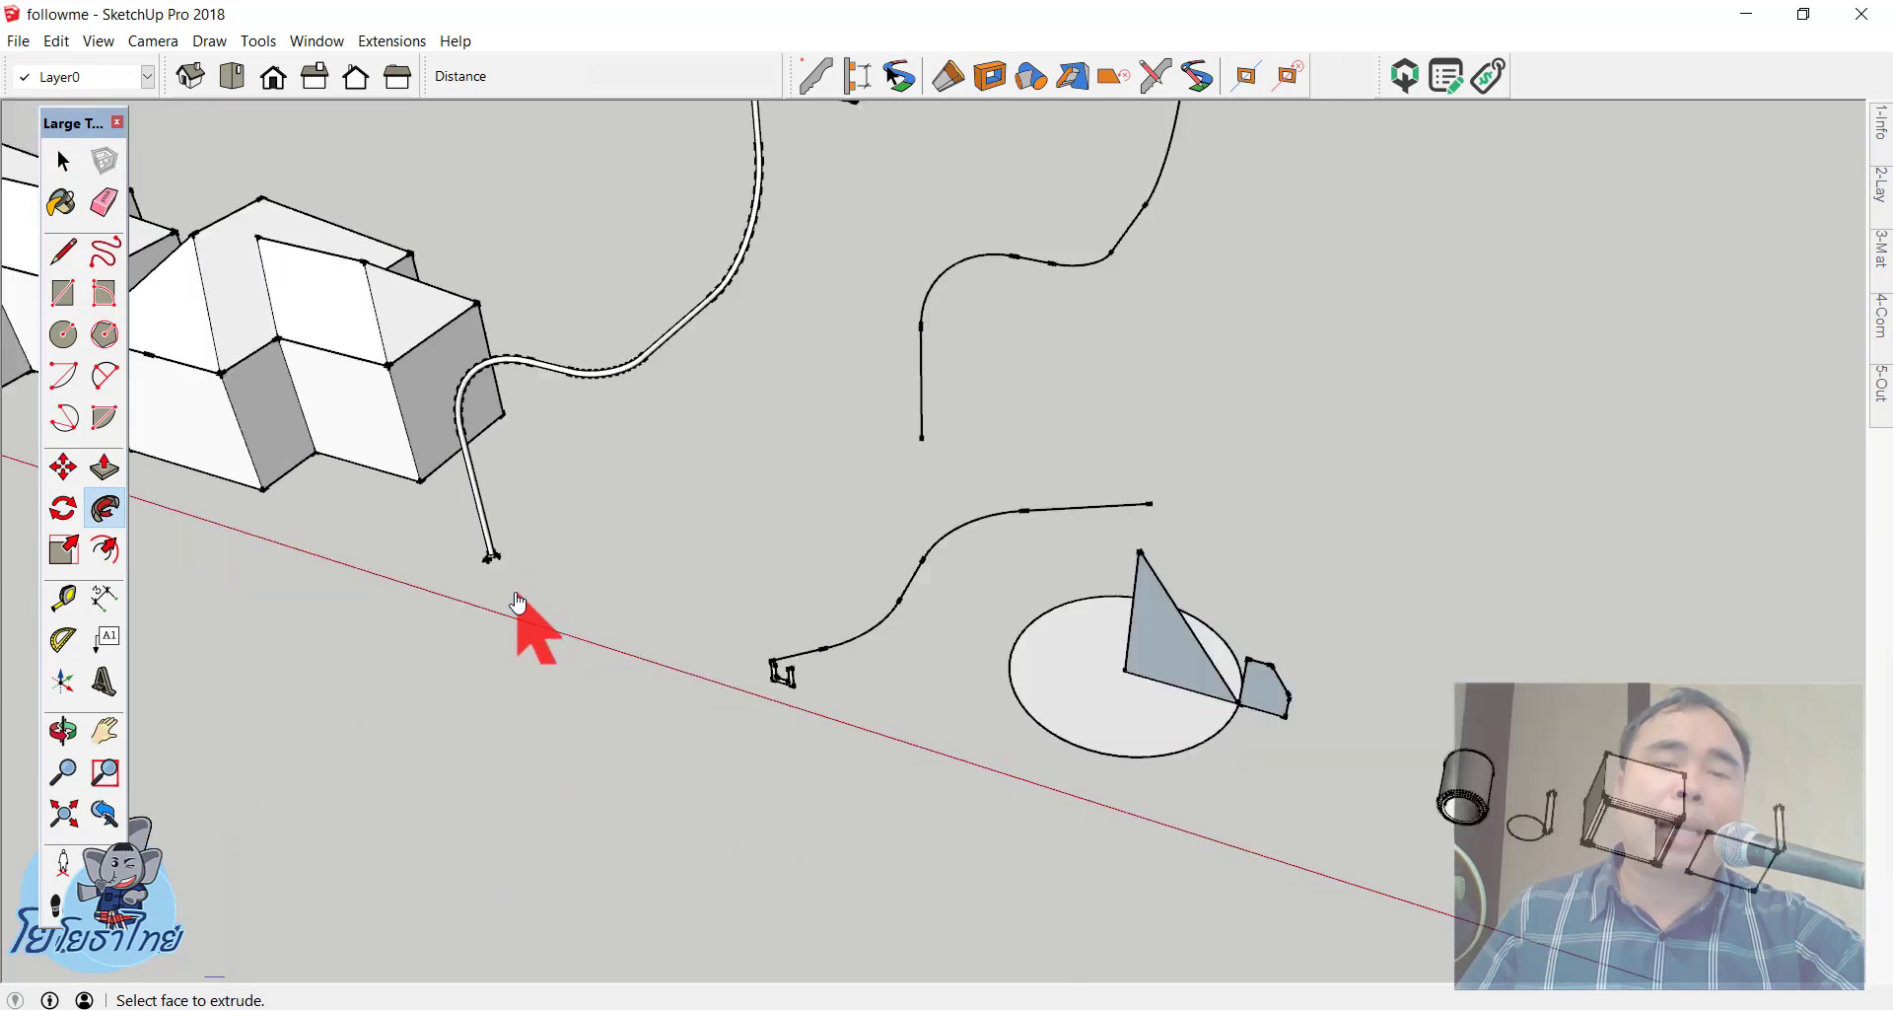
scroll(515, 601, "down", 2)
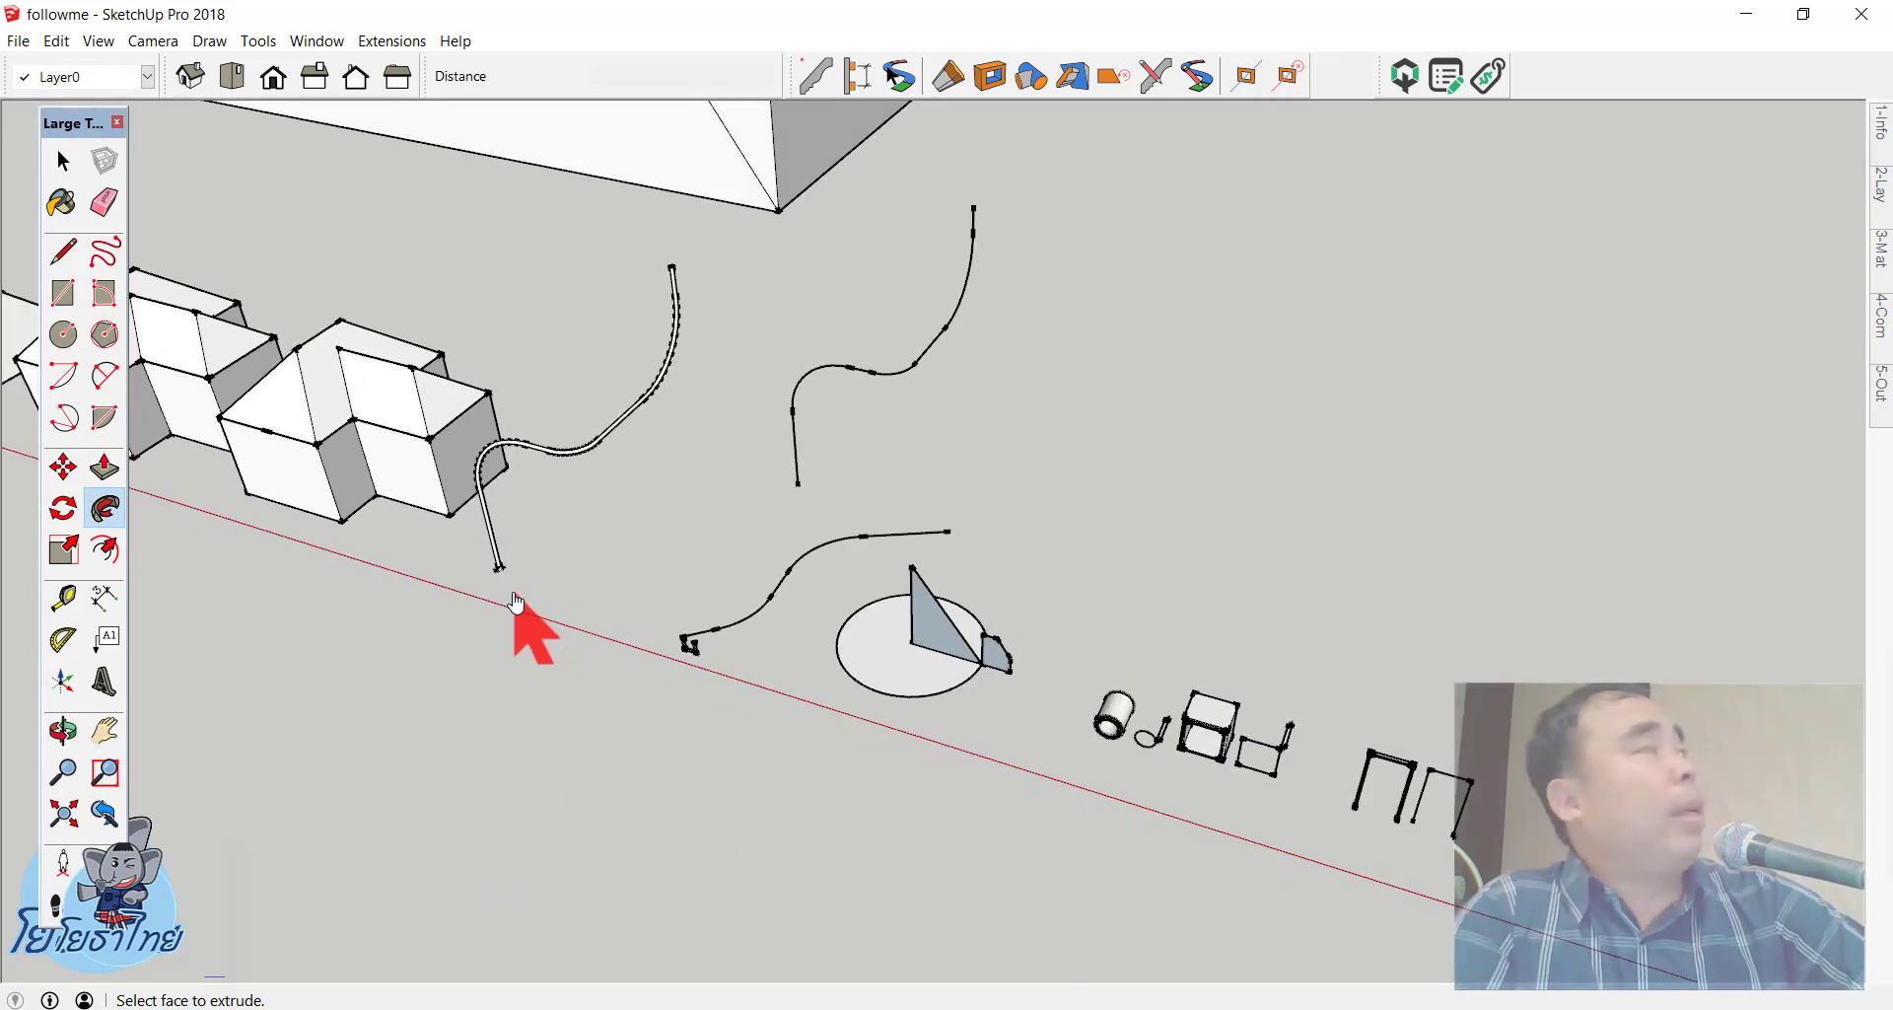
key("space")
scroll(498, 591, "up", 3)
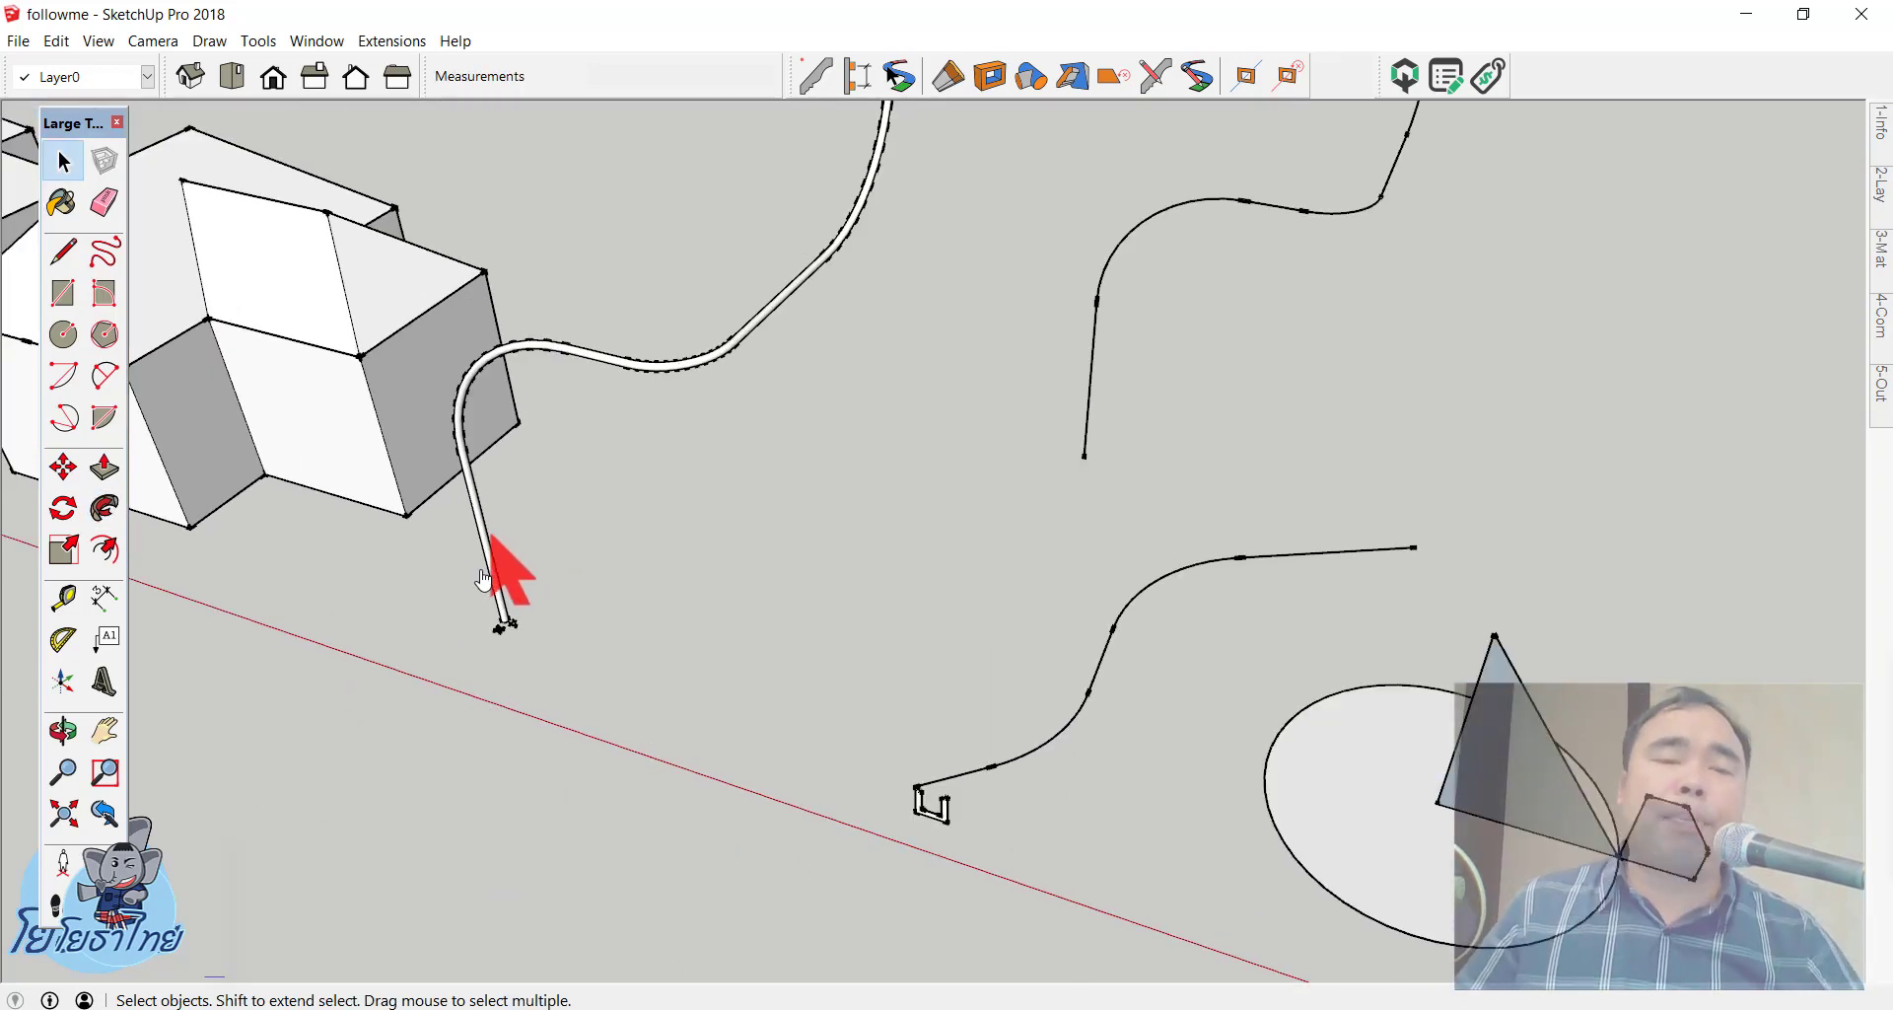
scroll(513, 631, "up", 3)
scroll(550, 627, "up", 2)
scroll(551, 627, "up", 3)
Step: Select the entire swept tube and apply Make Group to it
scroll(524, 617, "down", 2)
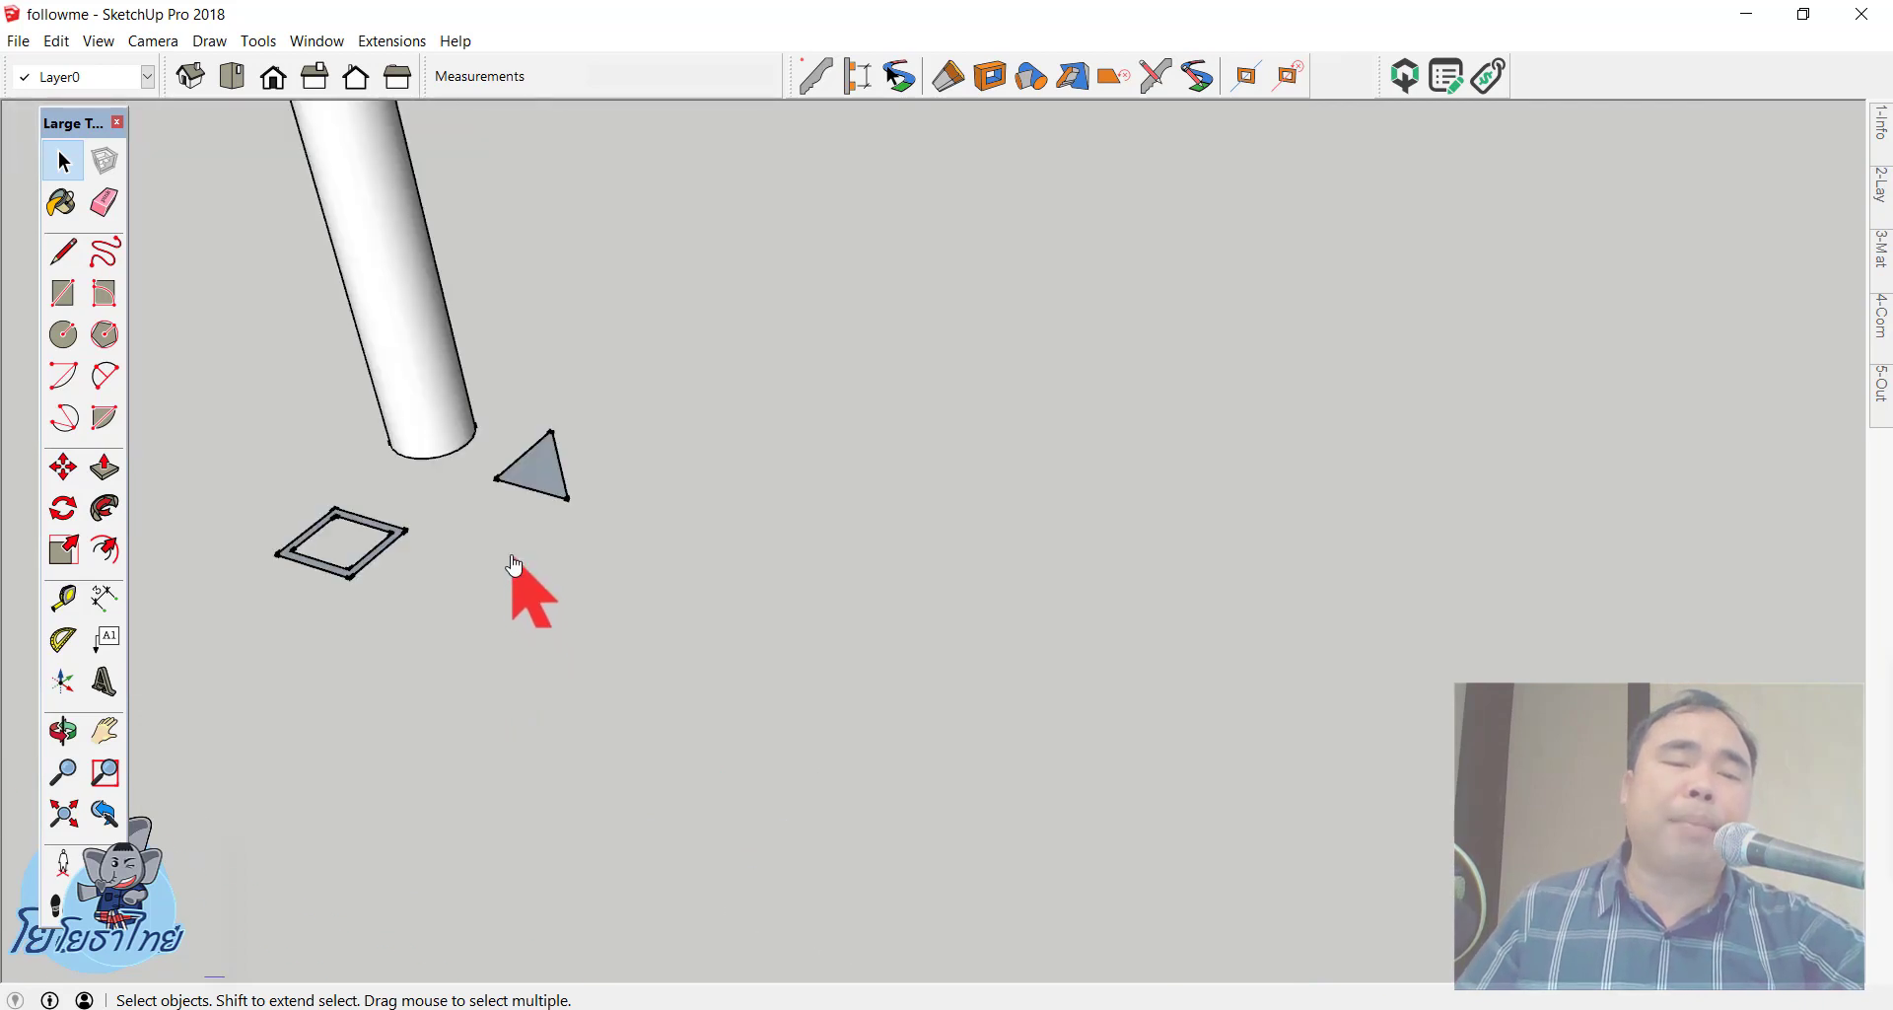
triple_click(401, 426)
right_click(401, 426)
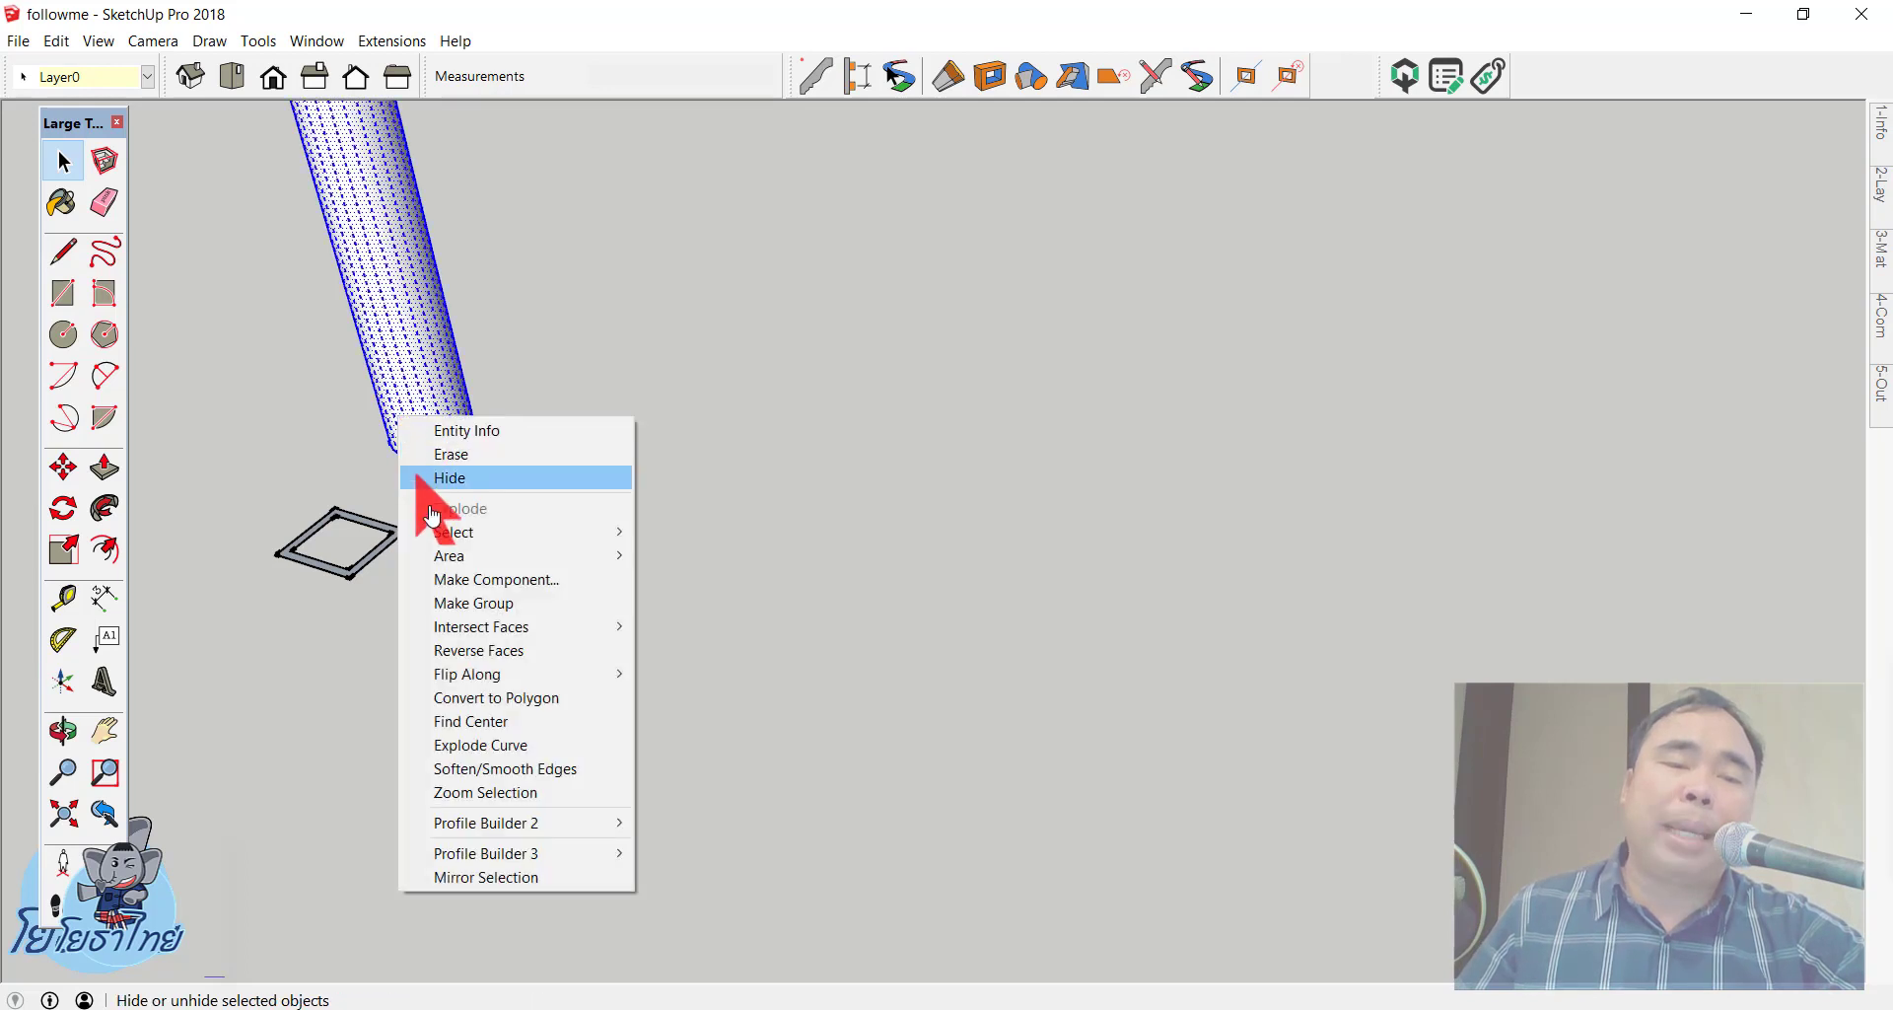
left_click(456, 616)
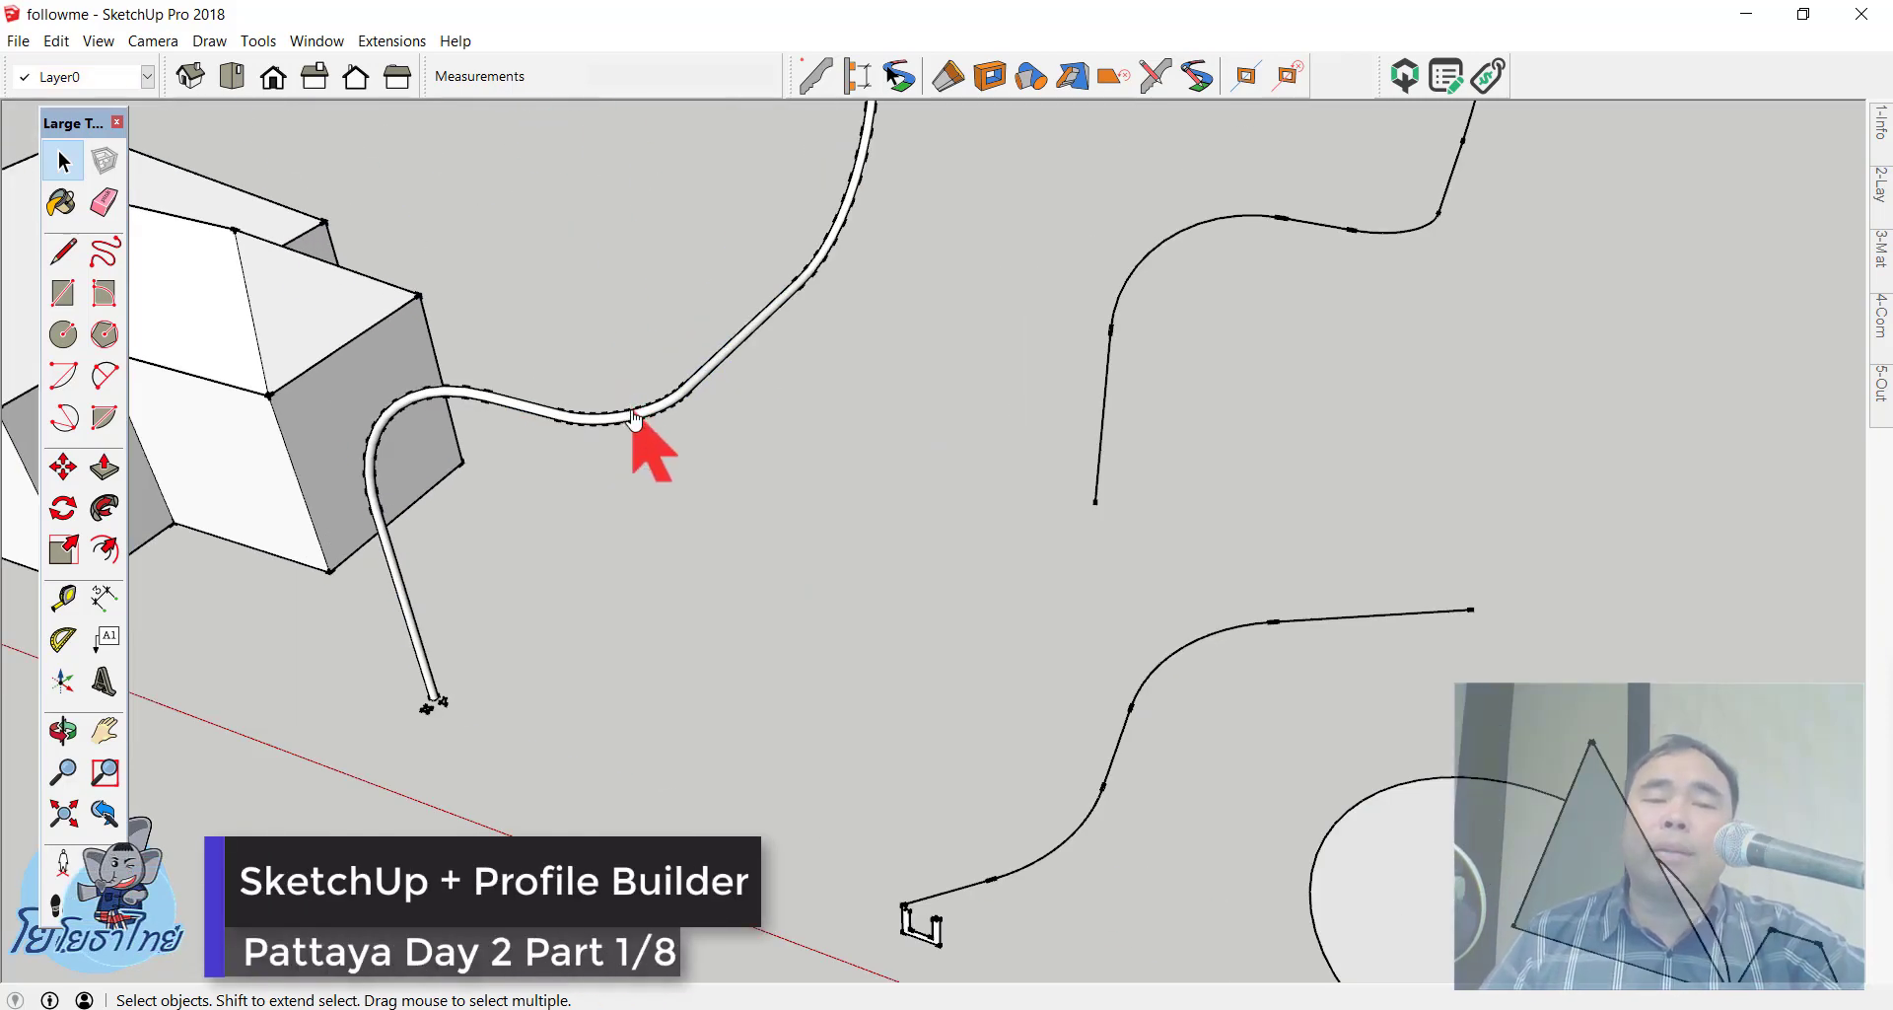
Step: Select the tube group and float the Entity Info panel over the view
left_click(635, 421)
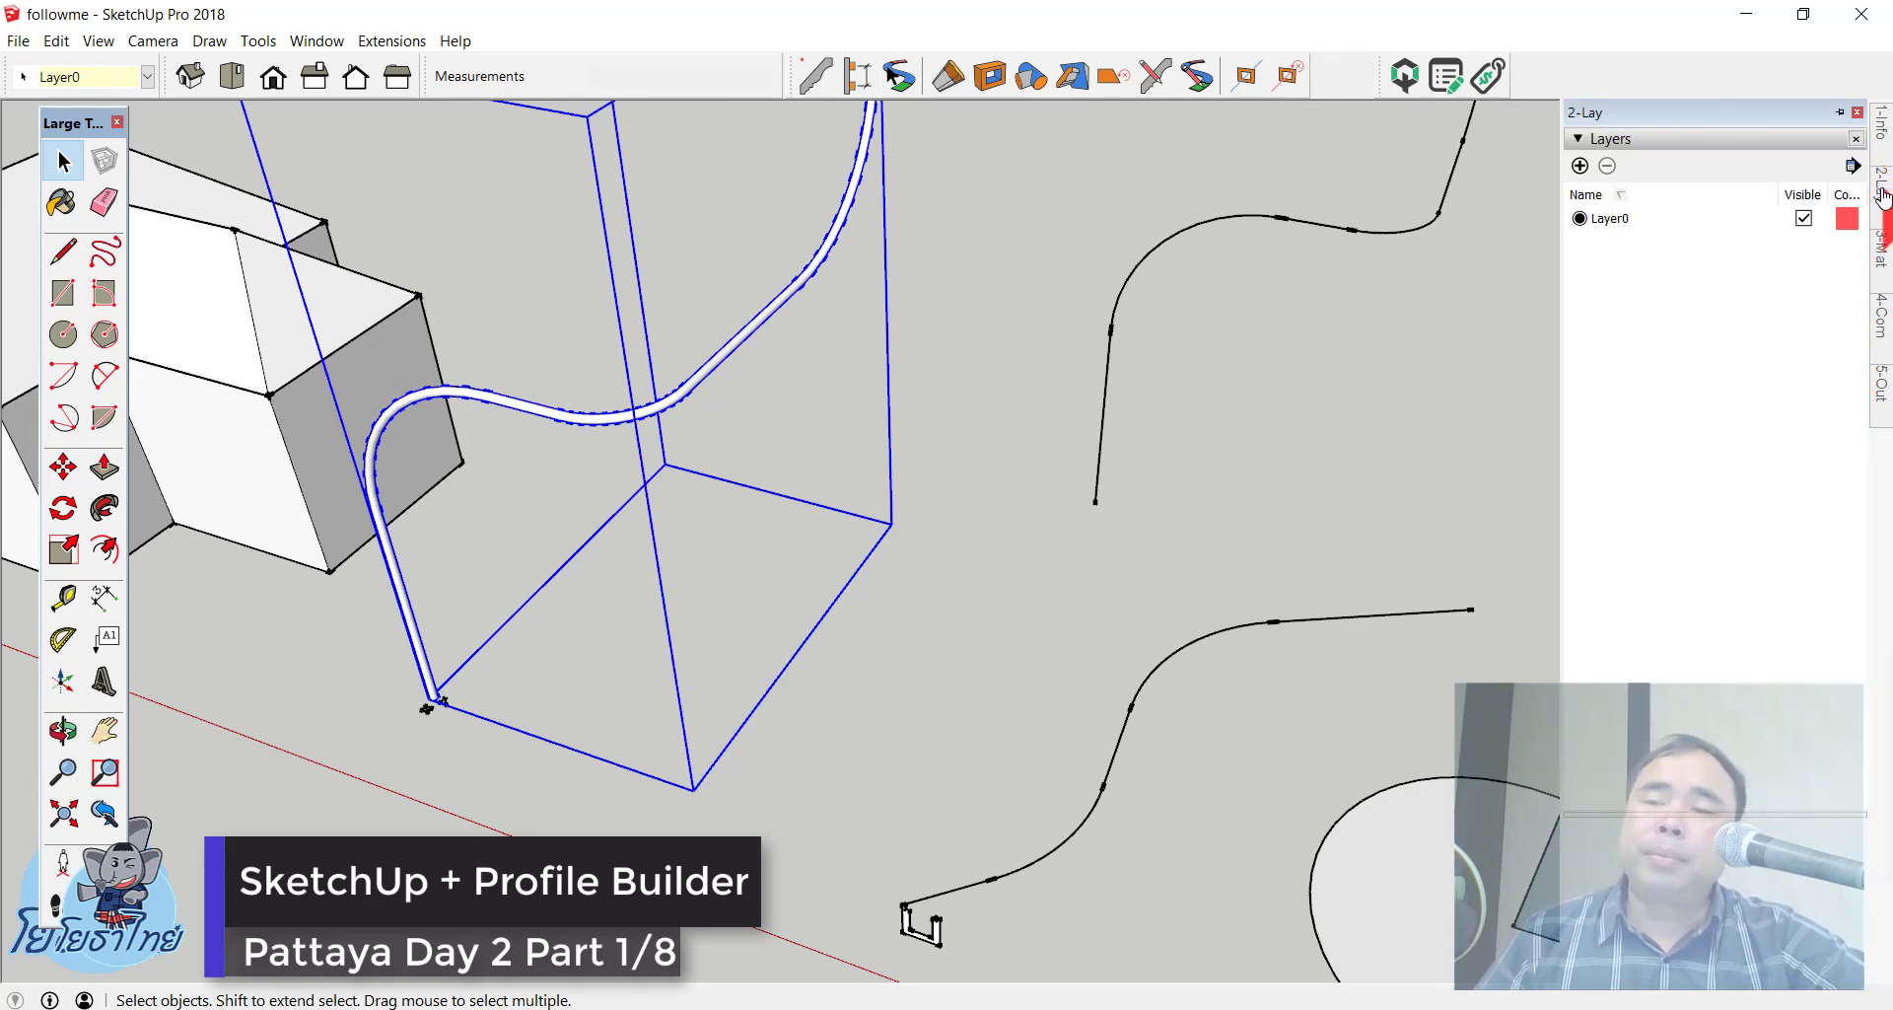
mouse_move(1879, 121)
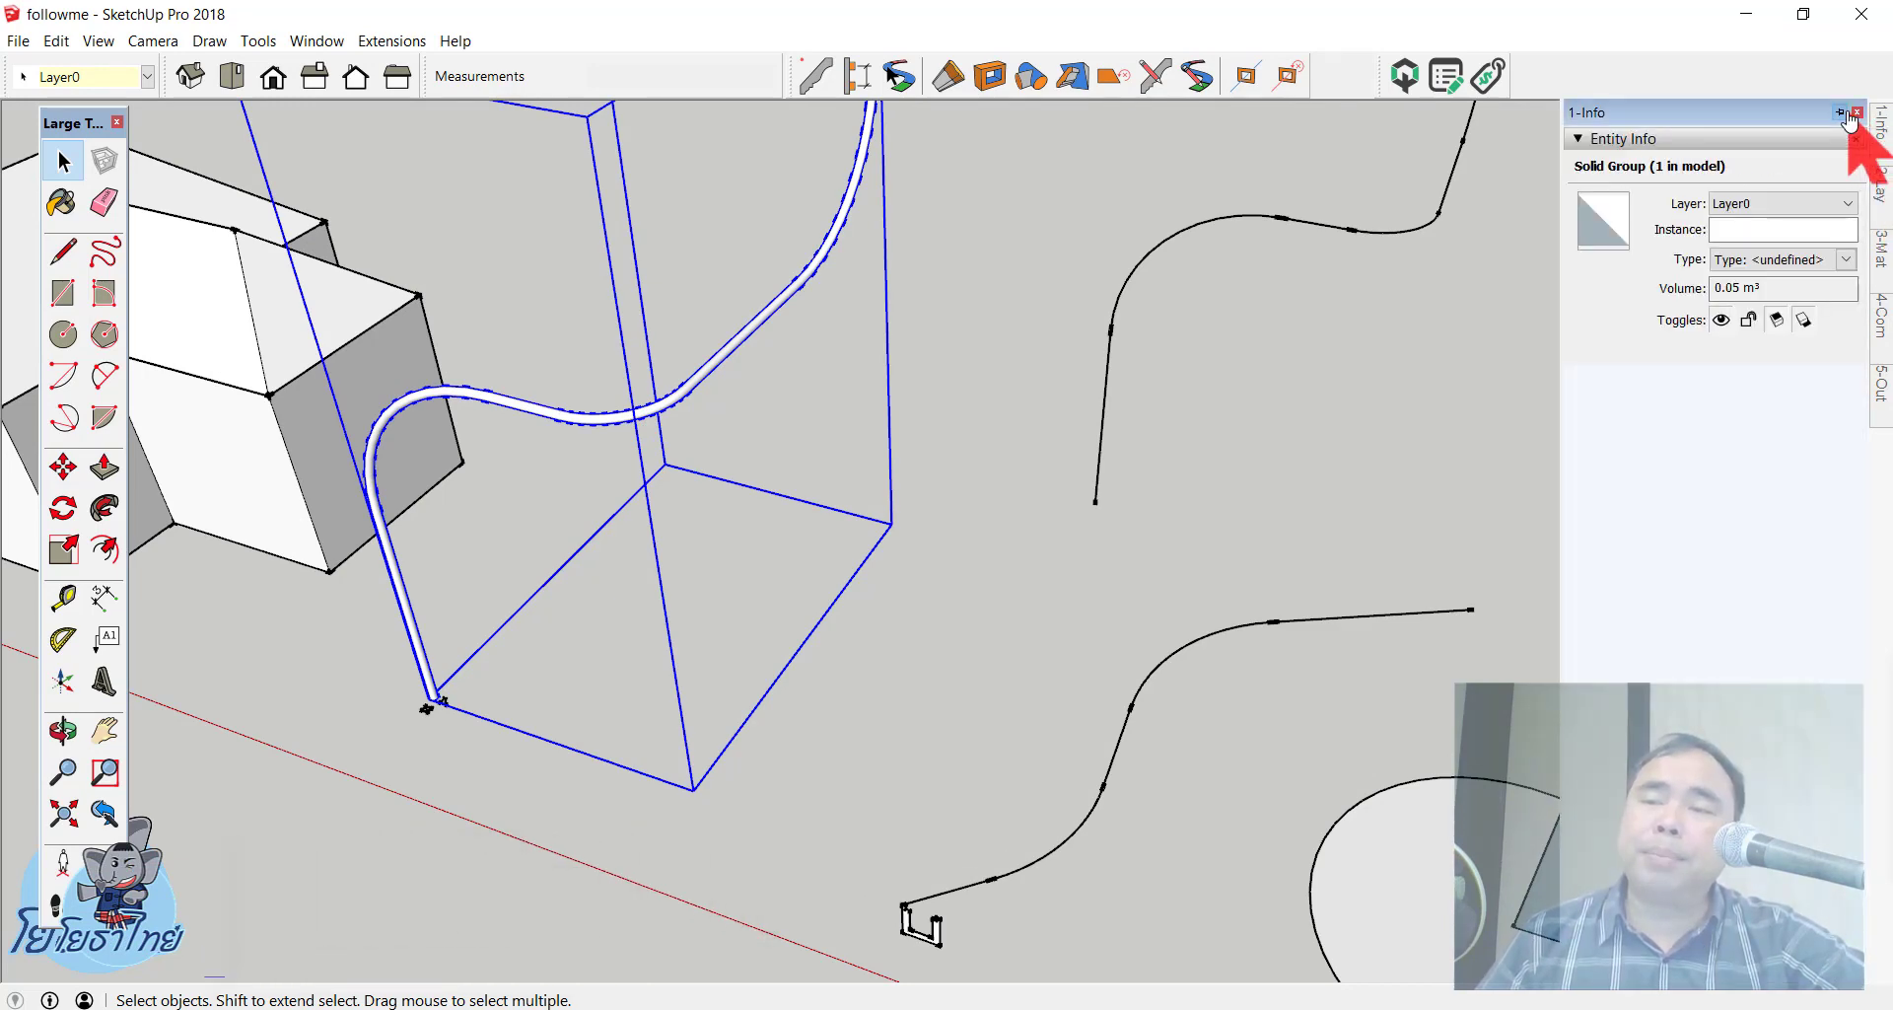
left_click_drag(1849, 118, 1268, 177)
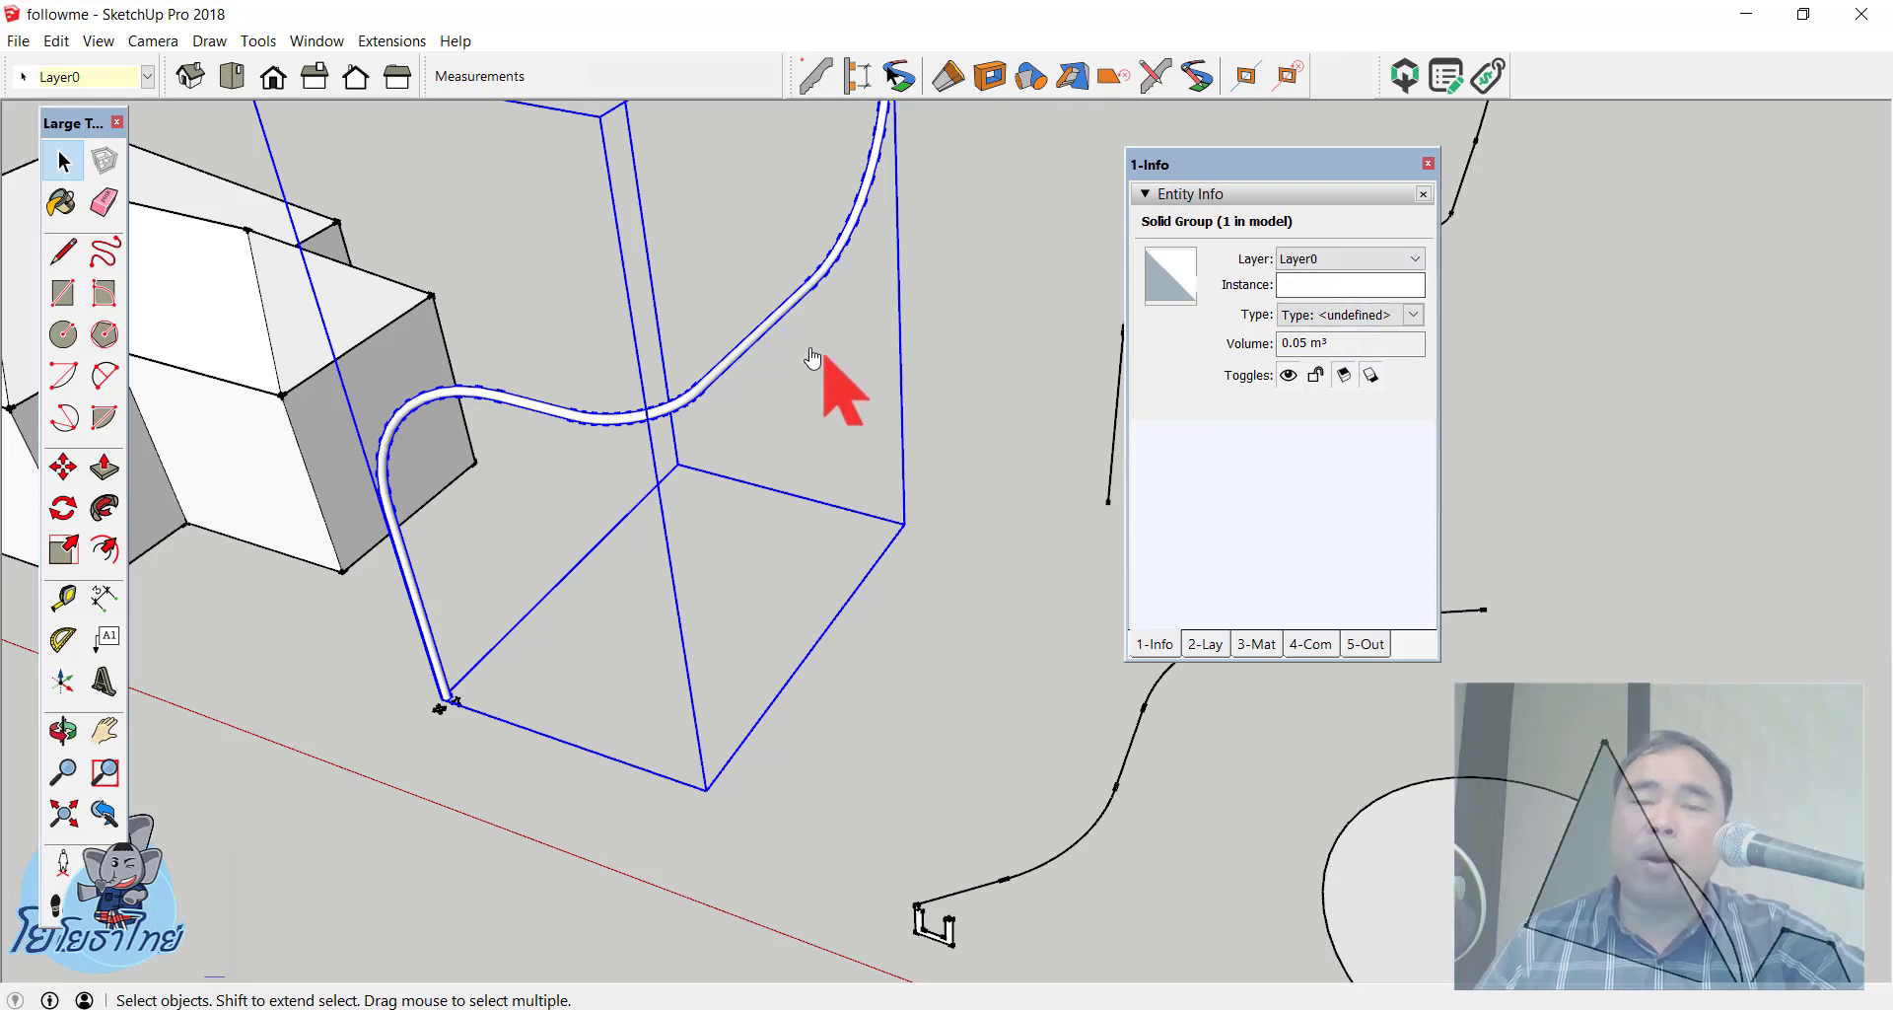
scroll(764, 367, "down", 3)
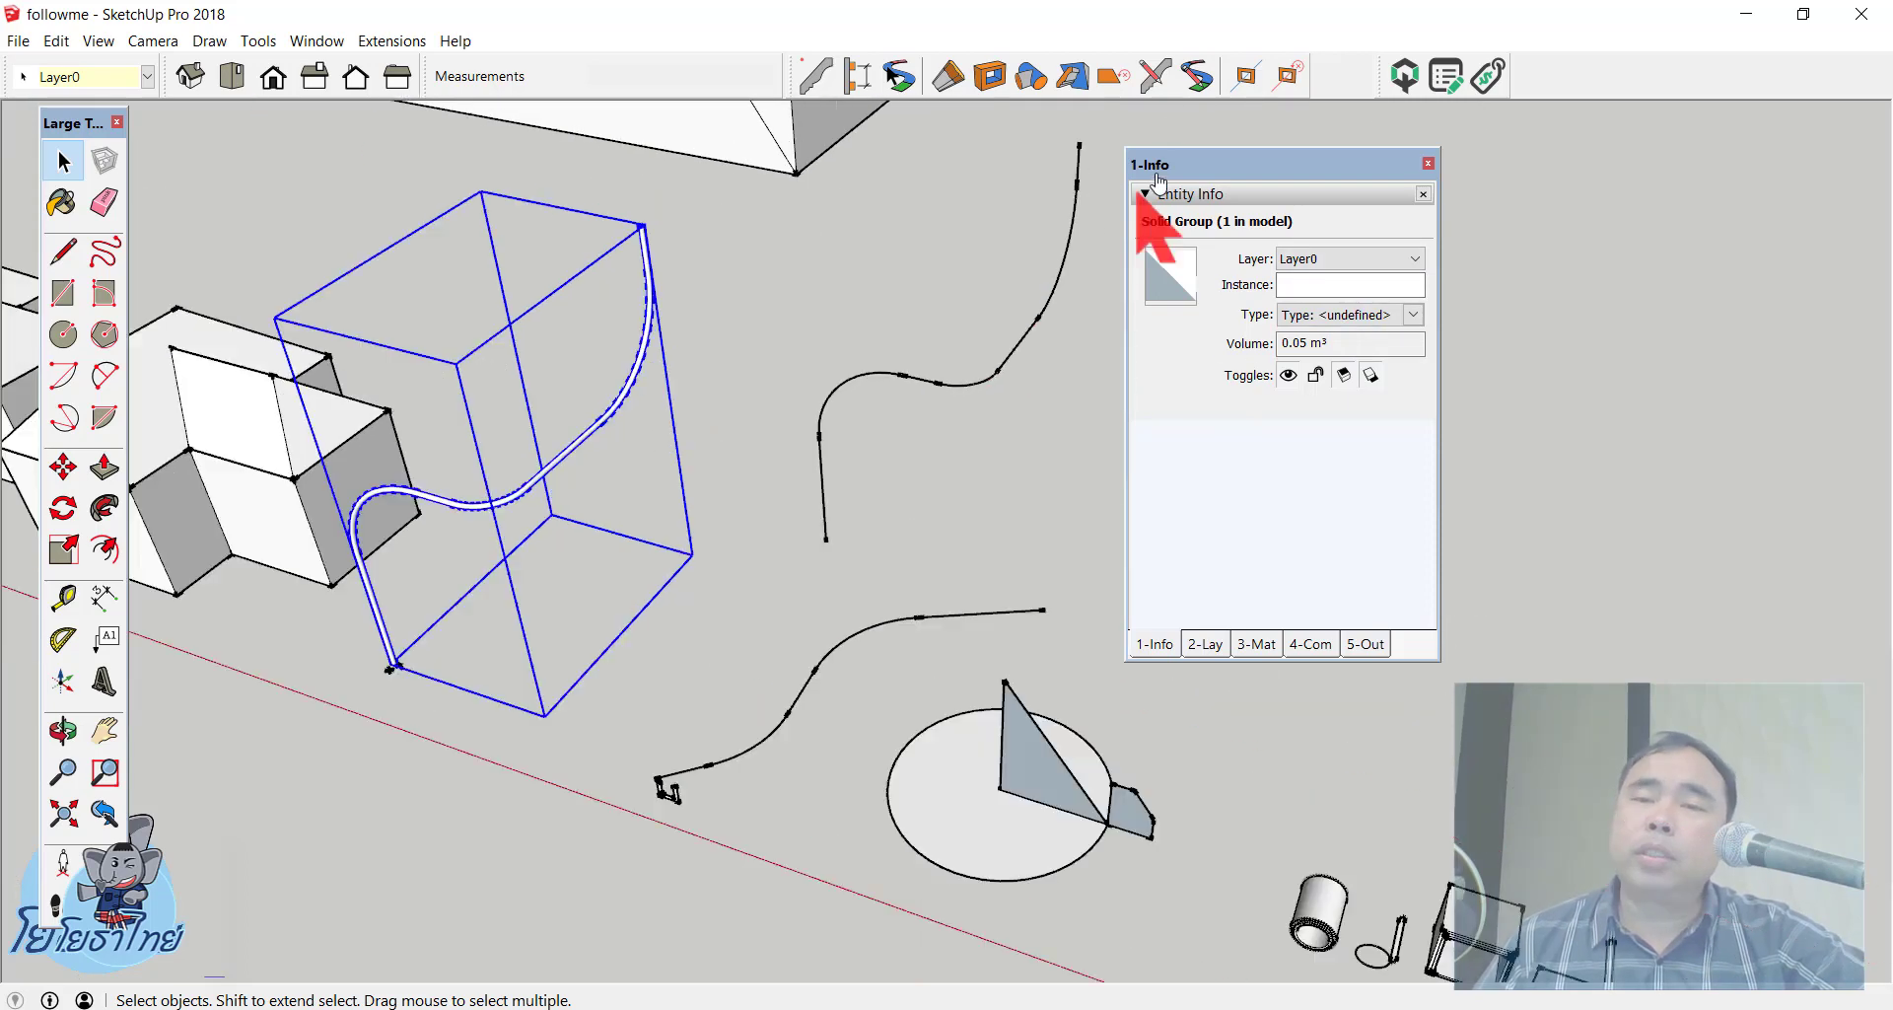
Step: Read the tube's Quantifier Pro report (length 8.39 m, volume 0.0489 m³), then close it and deselect
left_click(1446, 75)
left_click_drag(384, 156, 185, 202)
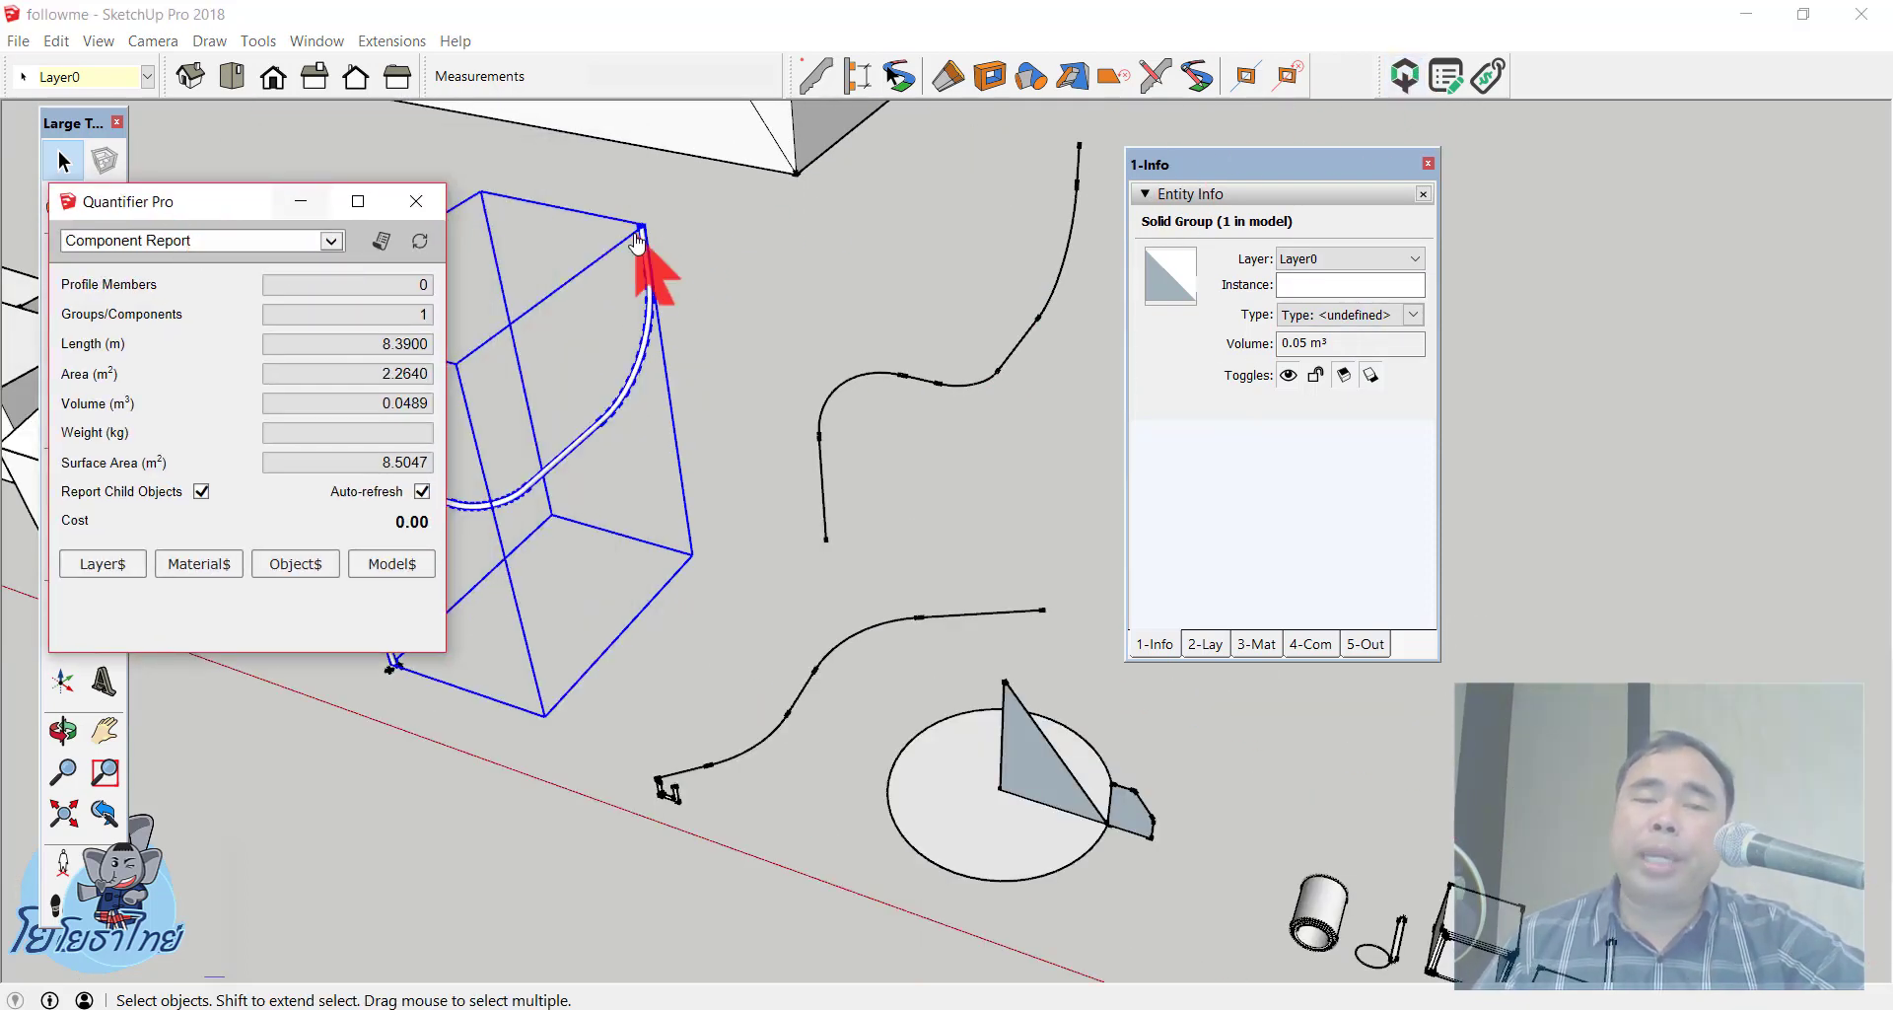
left_click(653, 281)
left_click(648, 286)
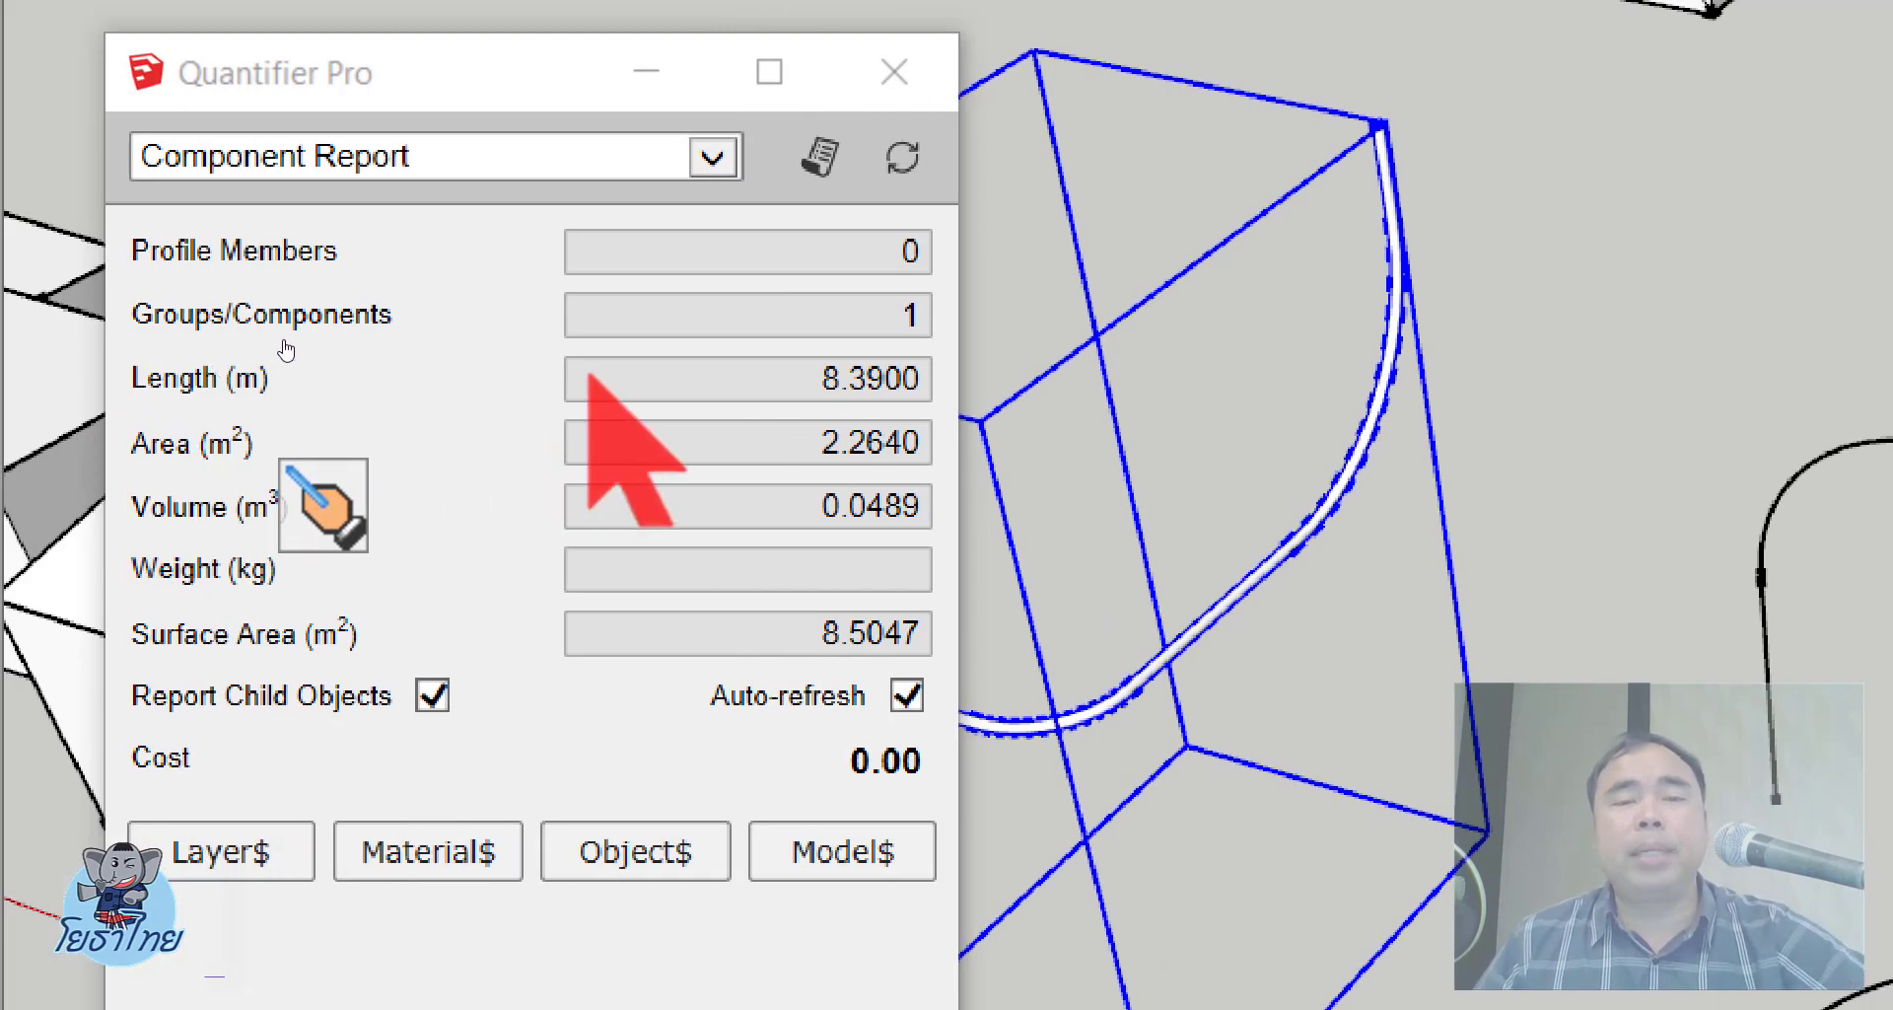
left_click(286, 349)
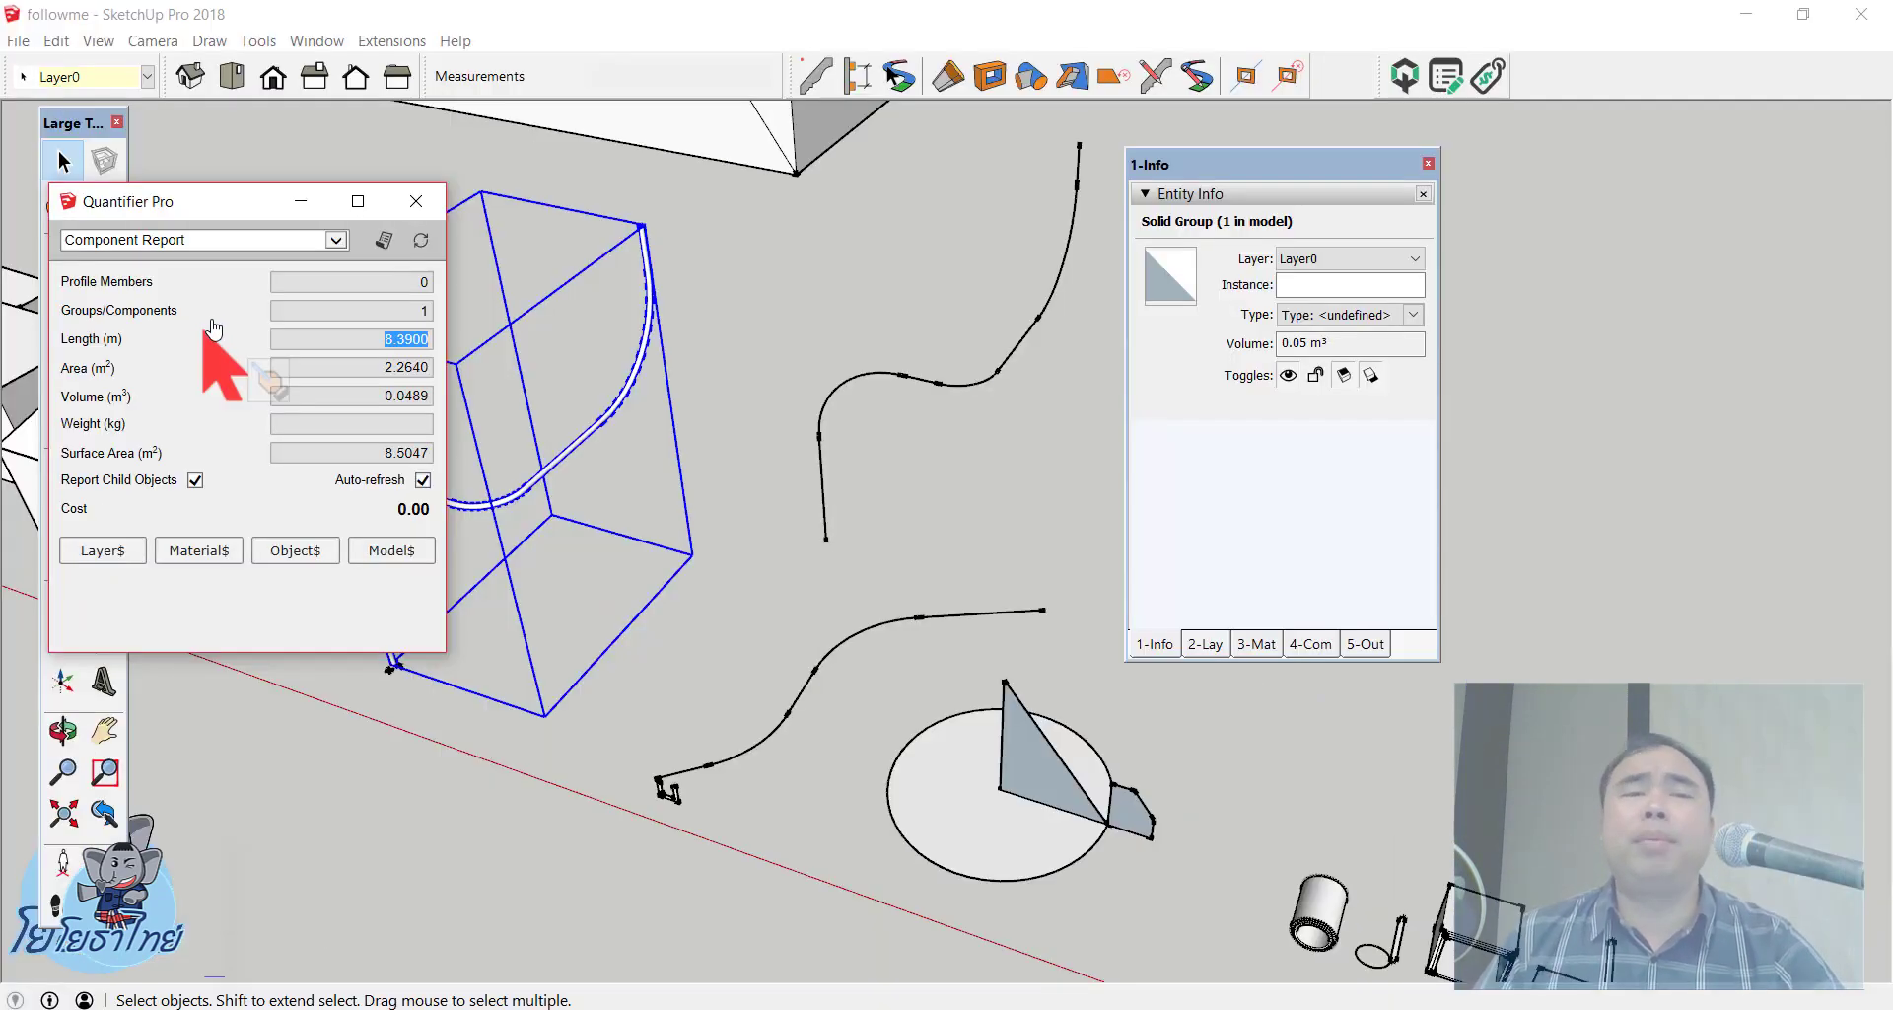
left_click(418, 200)
left_click(453, 188)
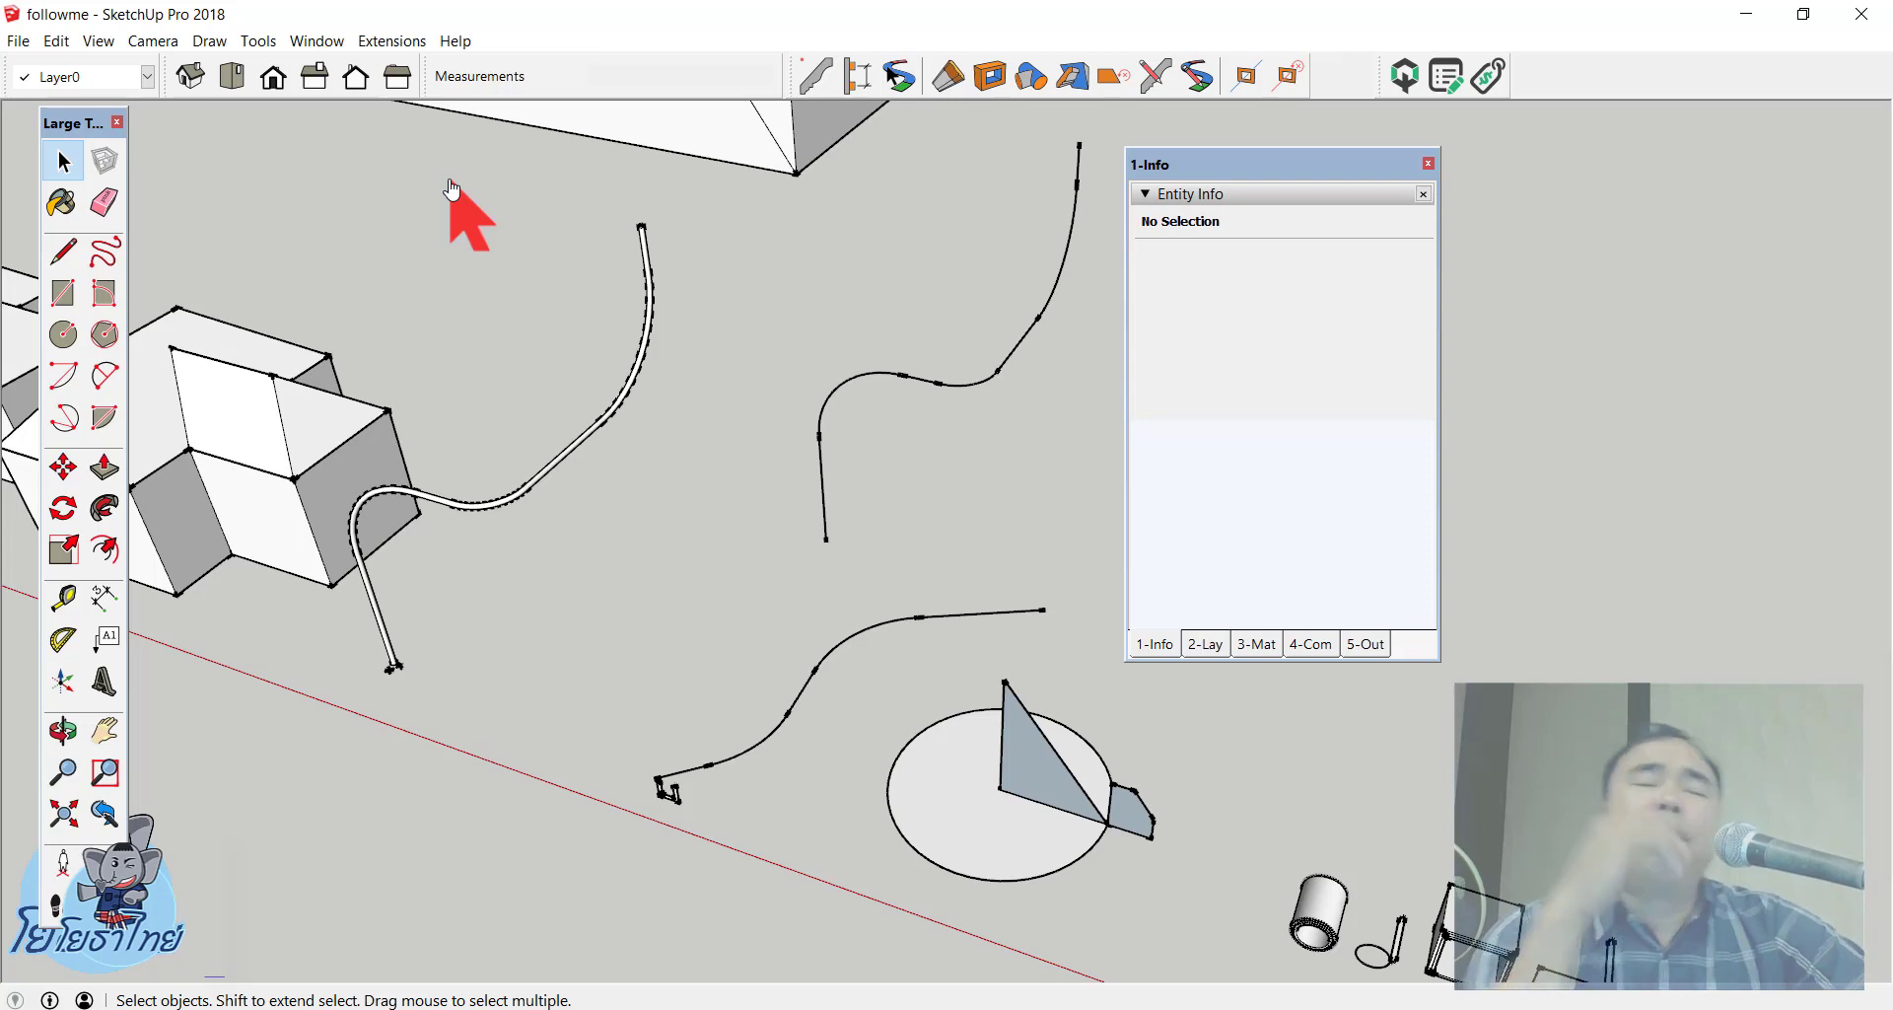
Step: Select the swept tube to check its solid volume in Entity Info, then clear the selection
left_click(608, 431)
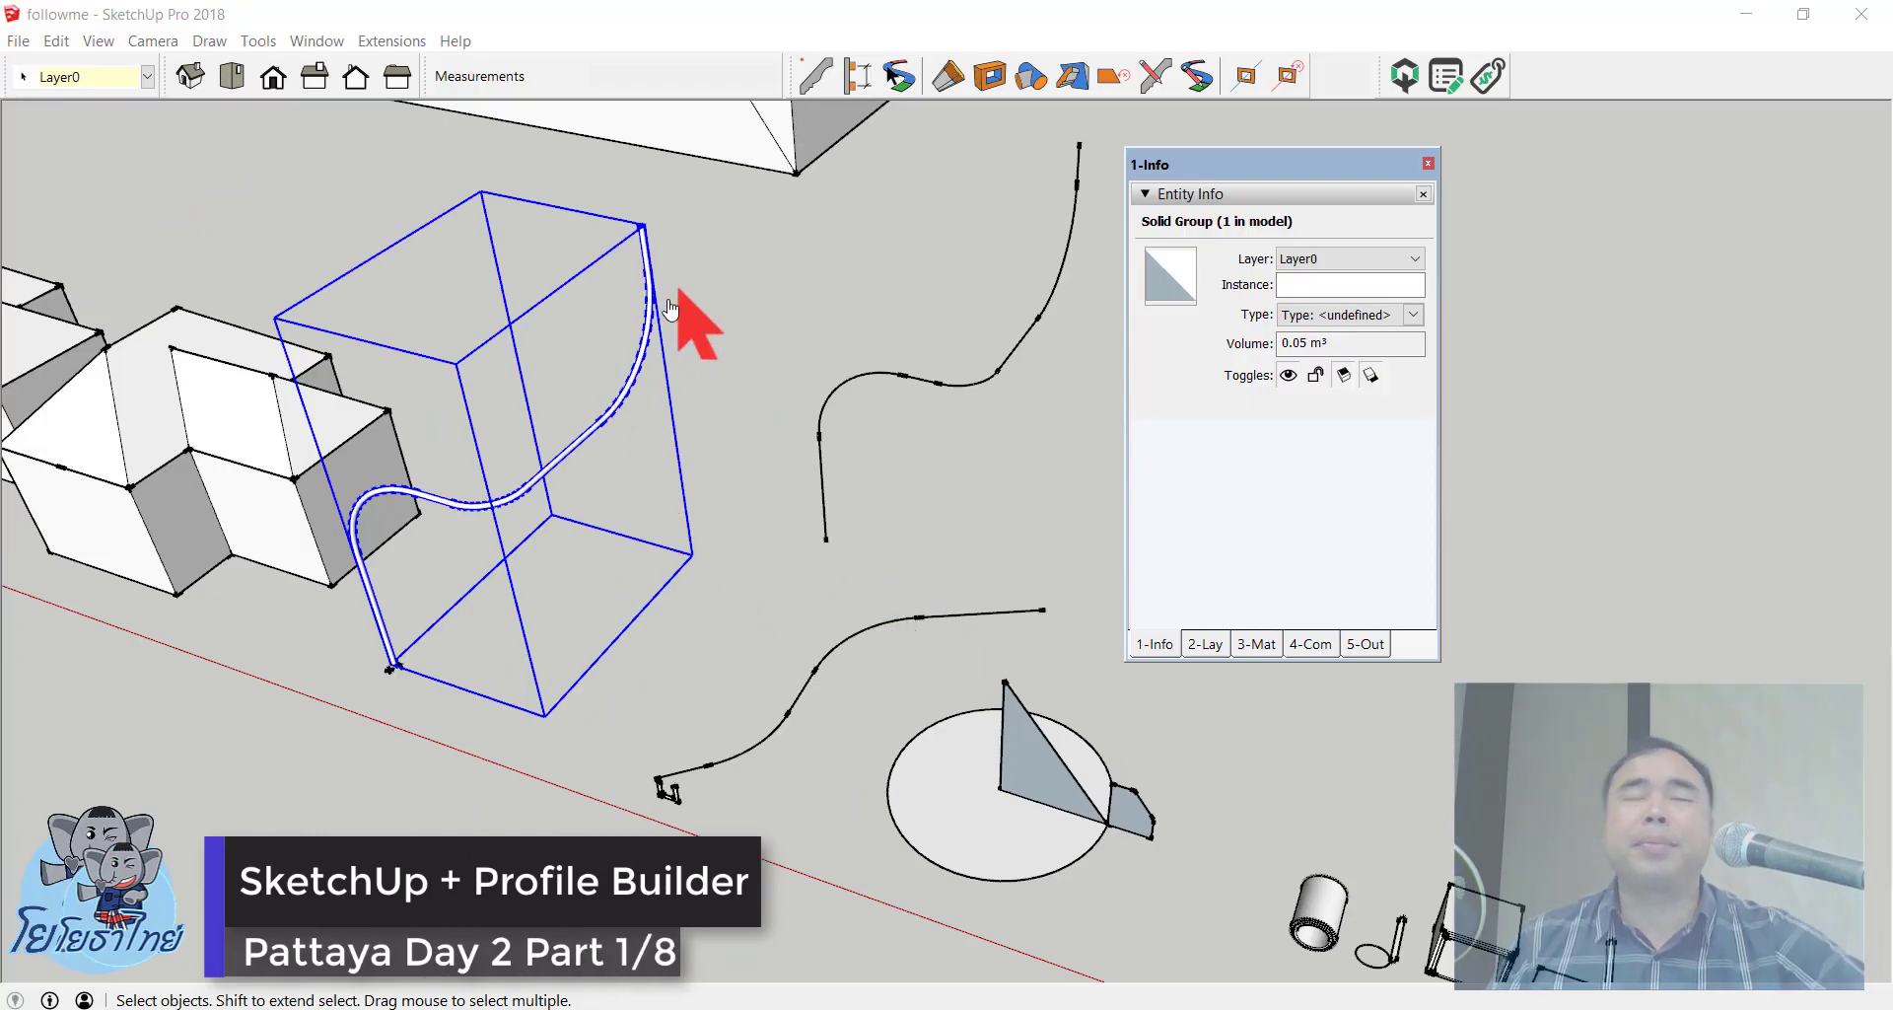
key("Delete")
scroll(627, 446, "down", 2)
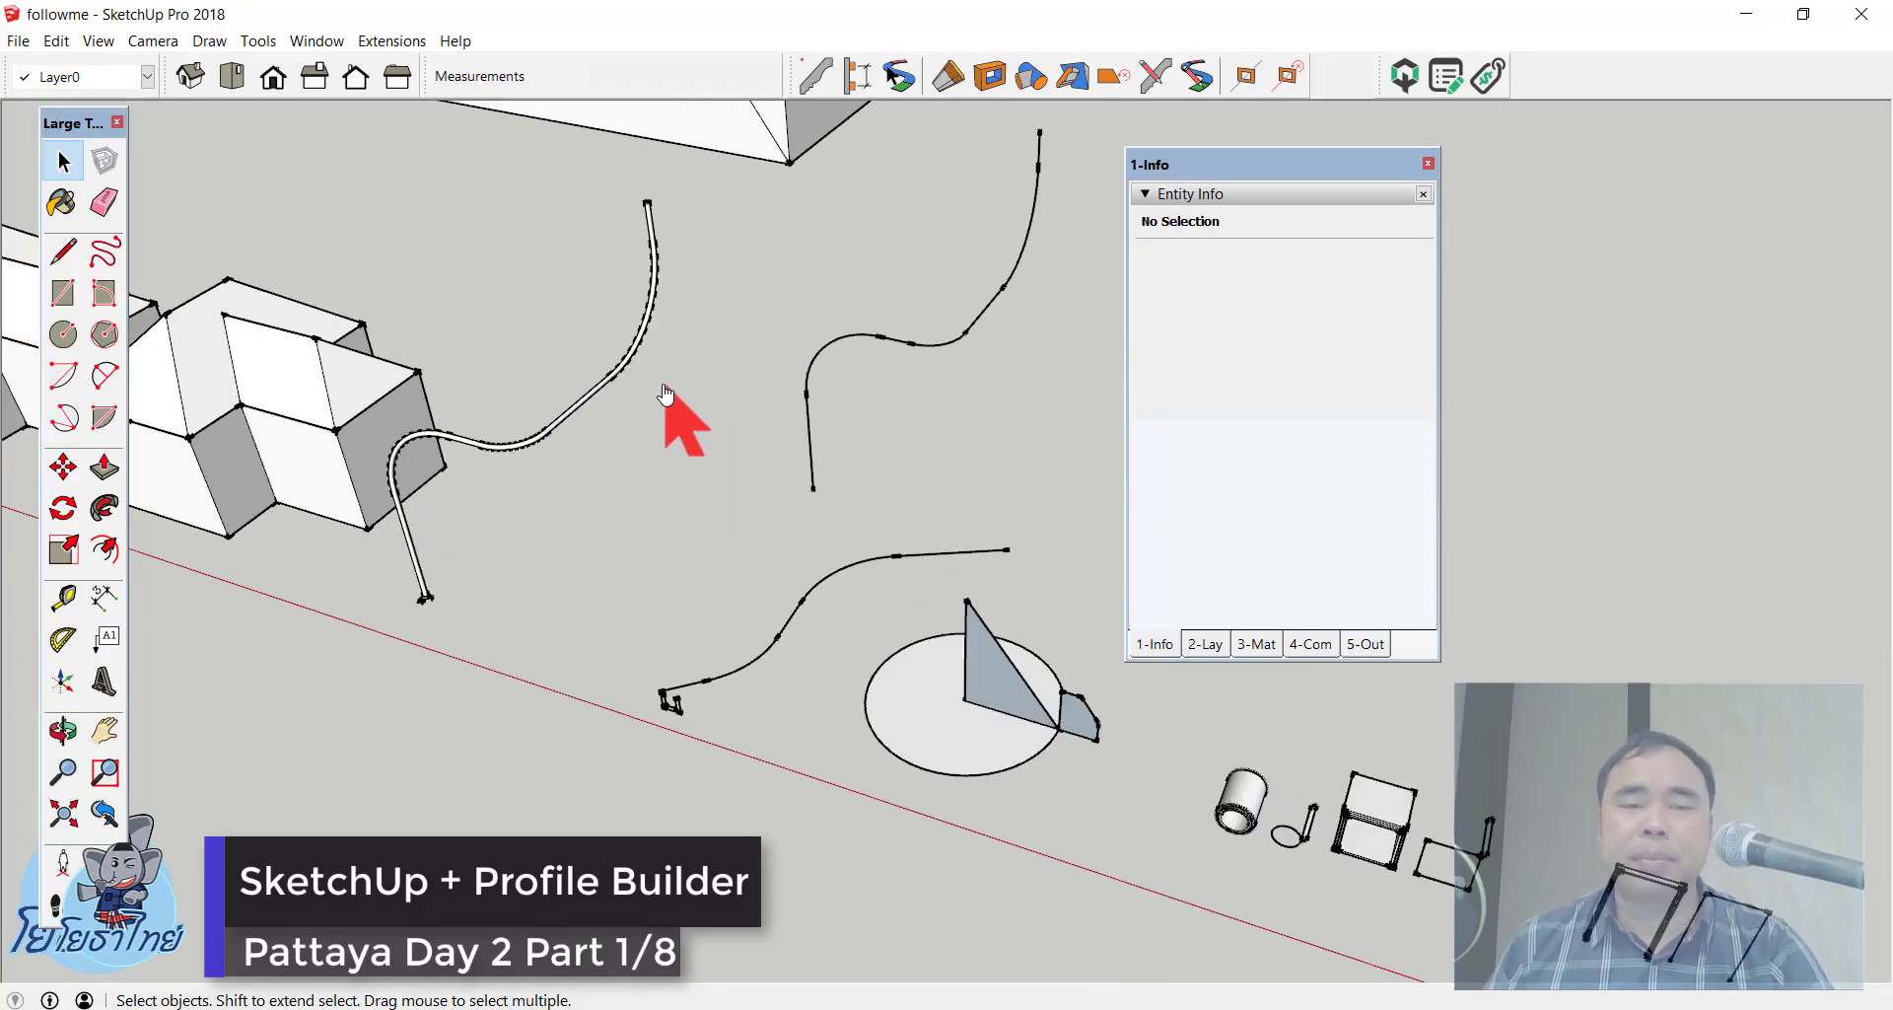
scroll(631, 409, "down", 1)
scroll(592, 448, "down", 1)
Step: Zoom in on the small ring cross-section near the triangle
scroll(586, 453, "up", 3)
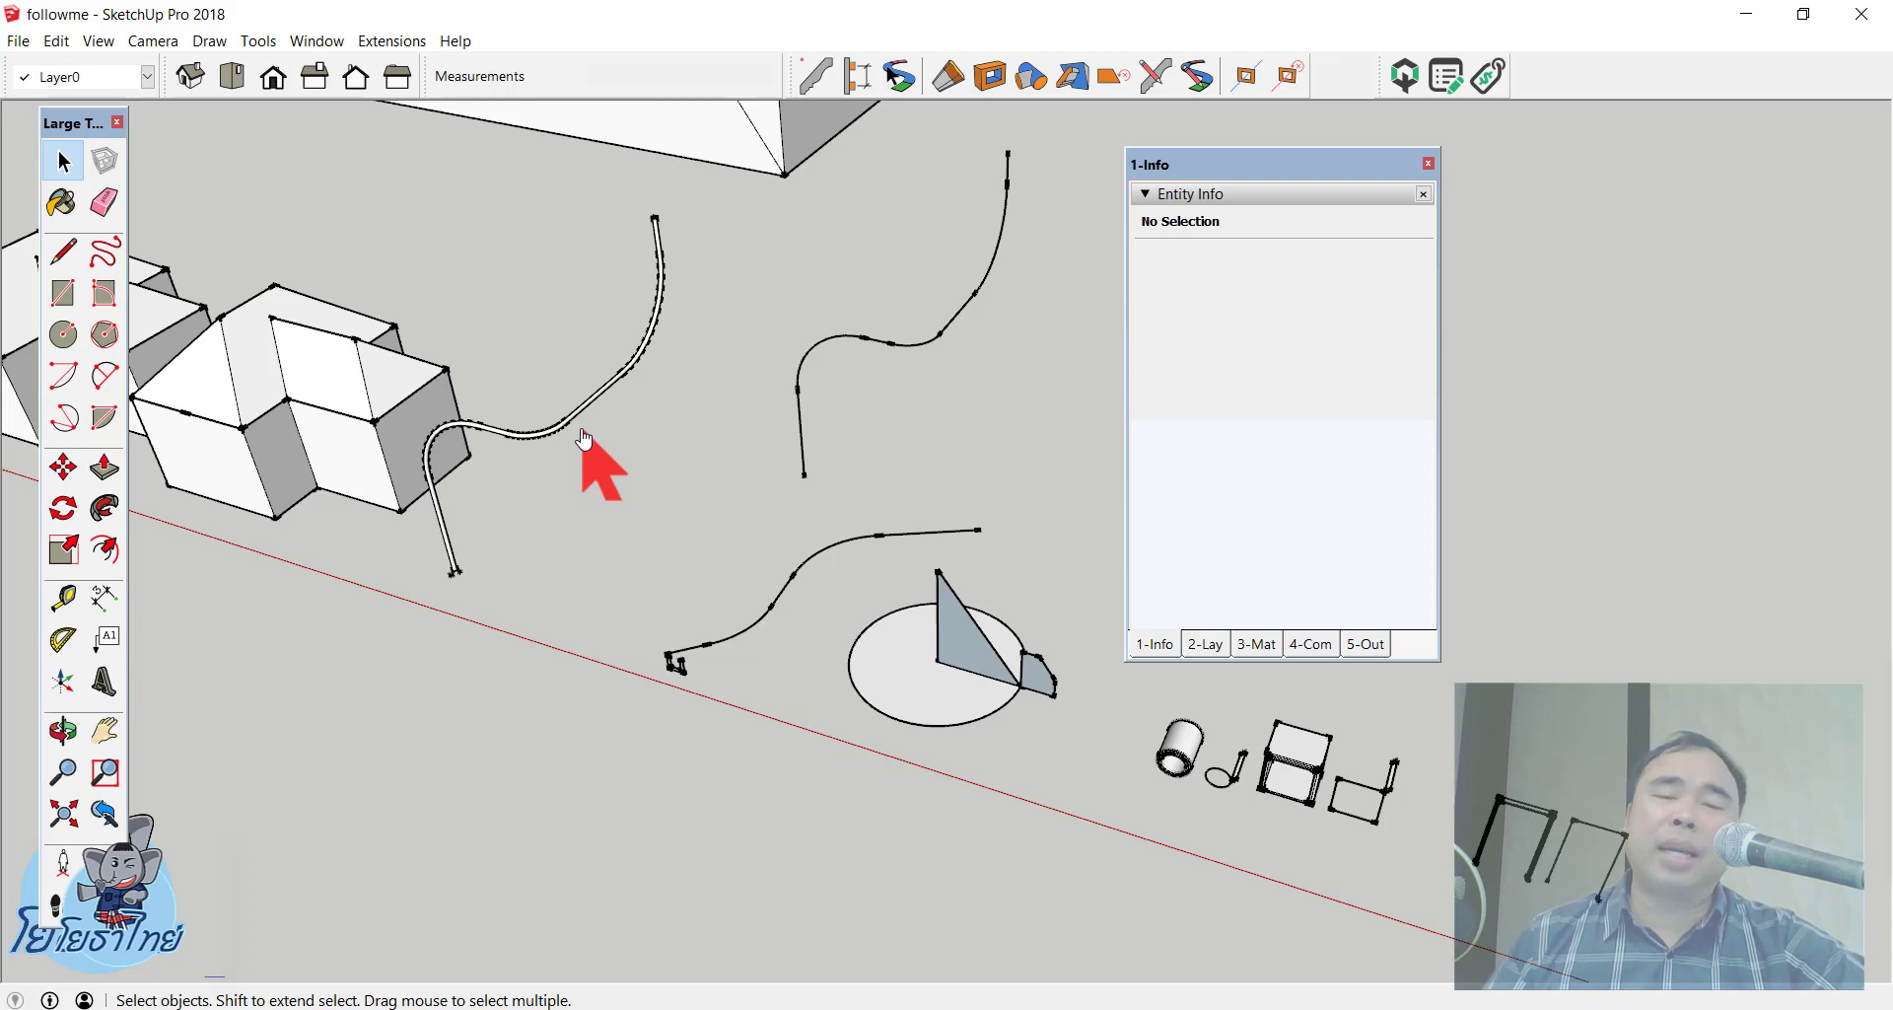
scroll(868, 404, "up", 2)
scroll(771, 374, "down", 3)
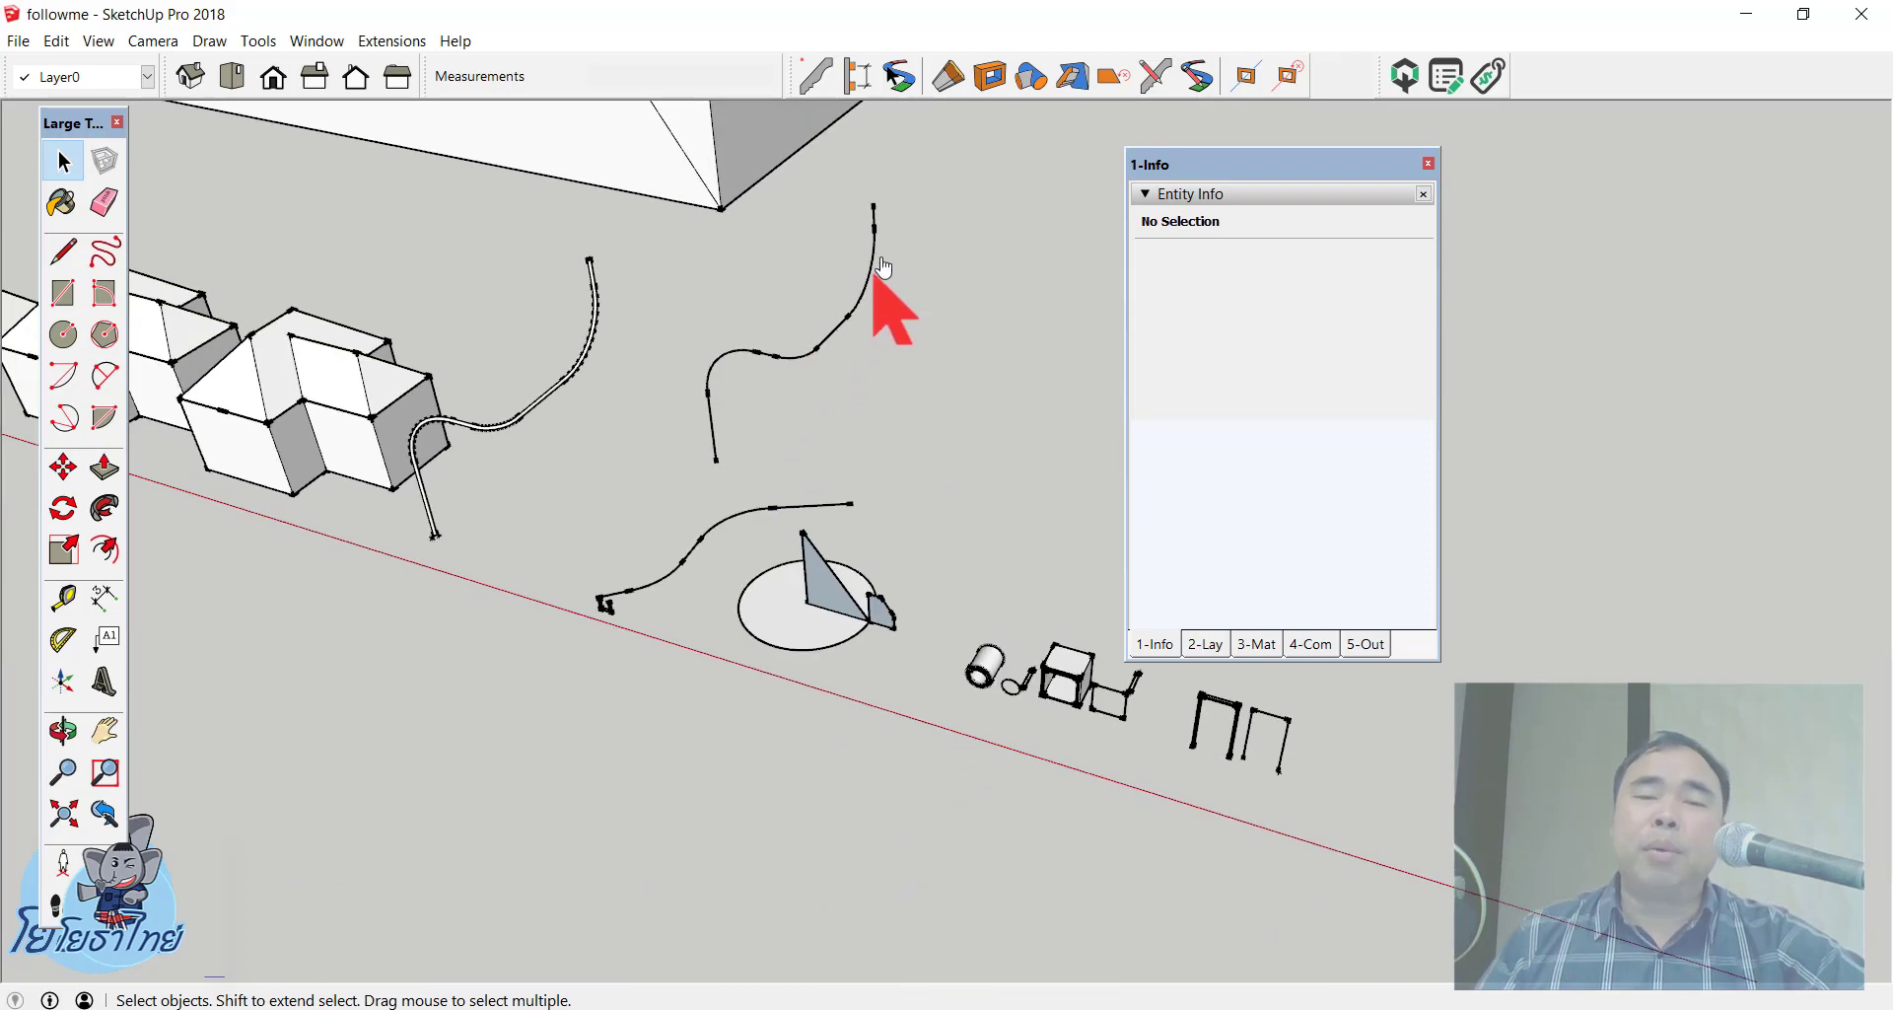
scroll(882, 258, "up", 3)
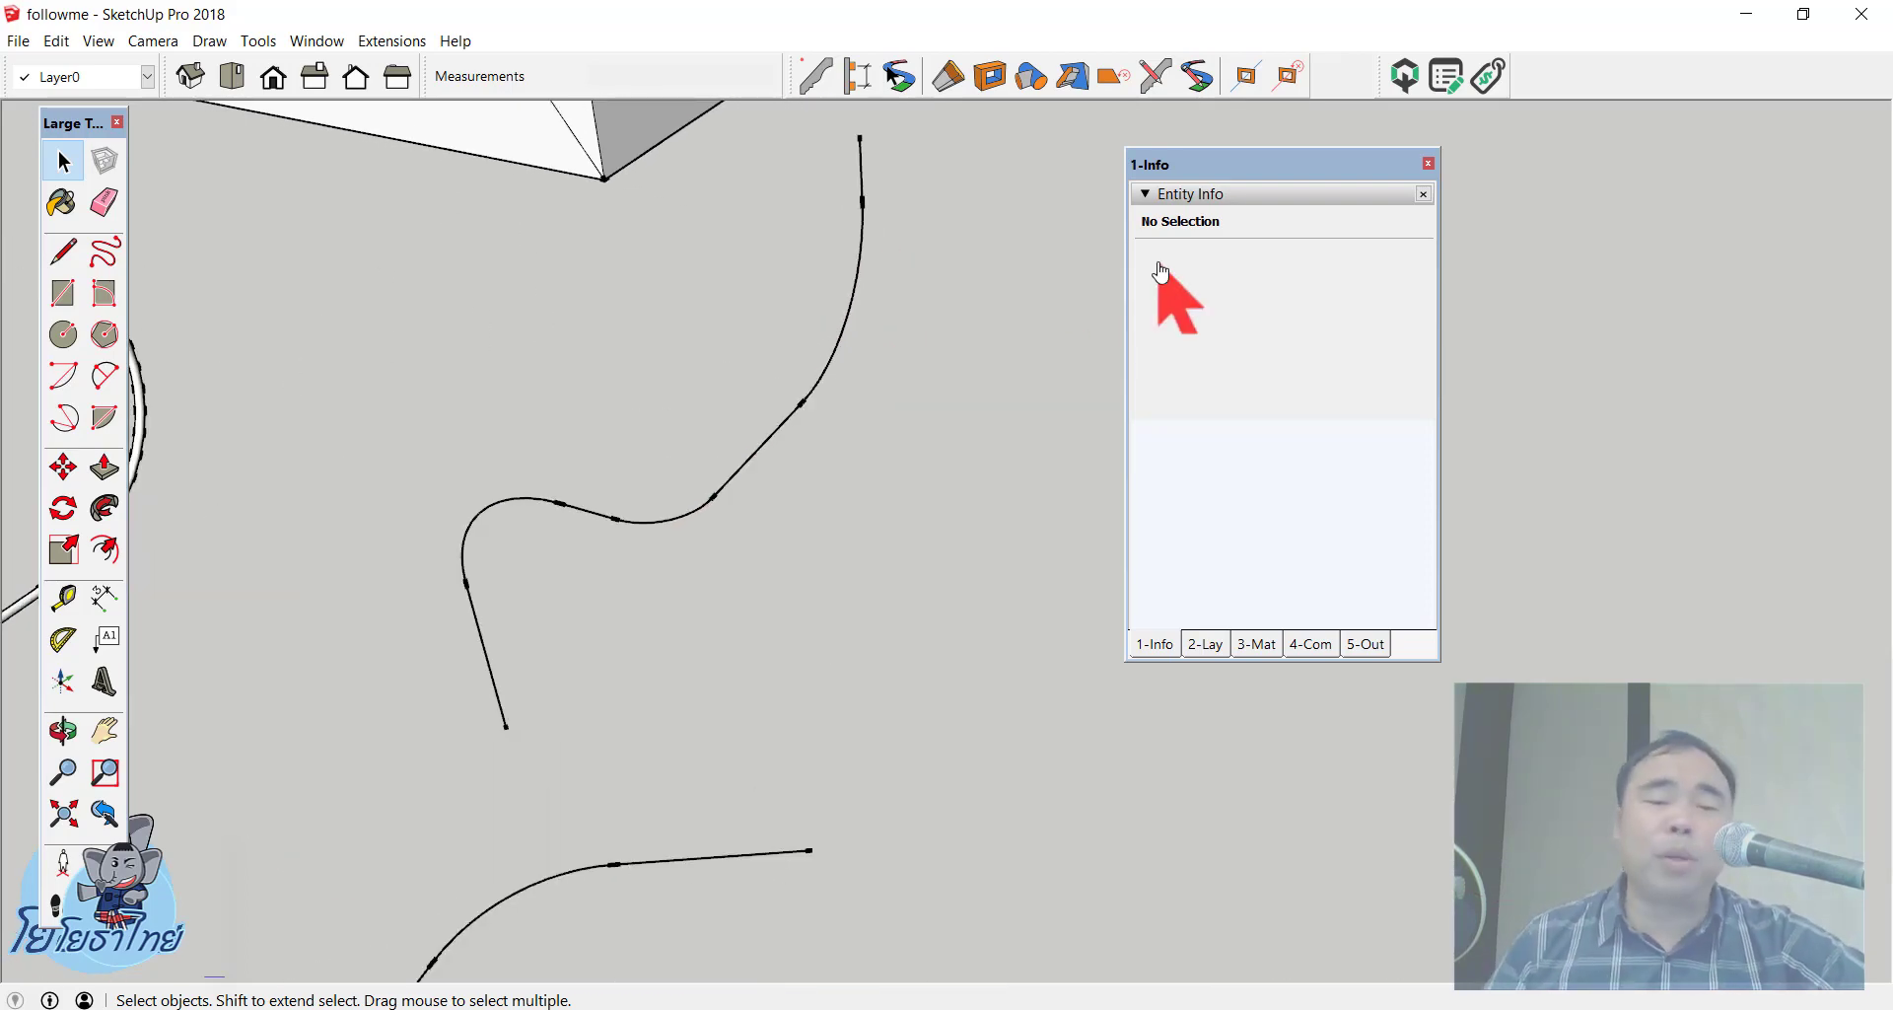
scroll(1063, 274, "down", 3)
key("ctrl+a")
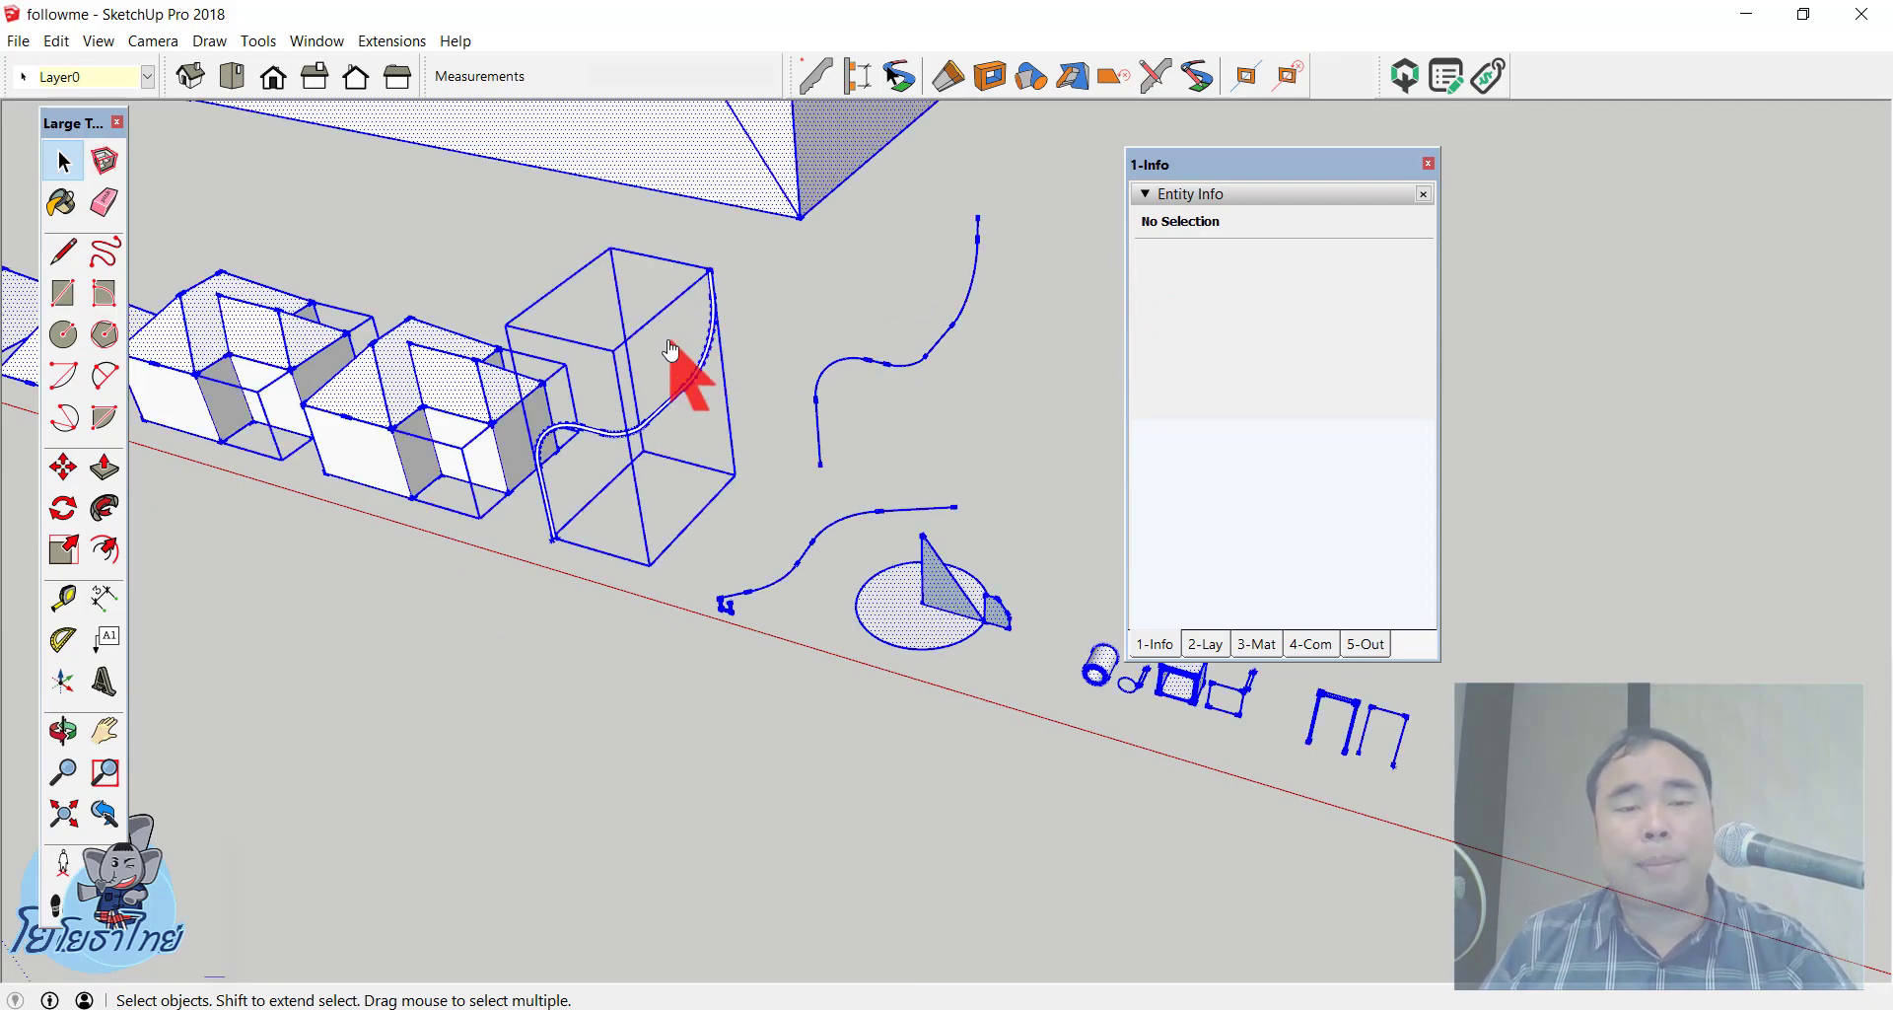
left_click(739, 366)
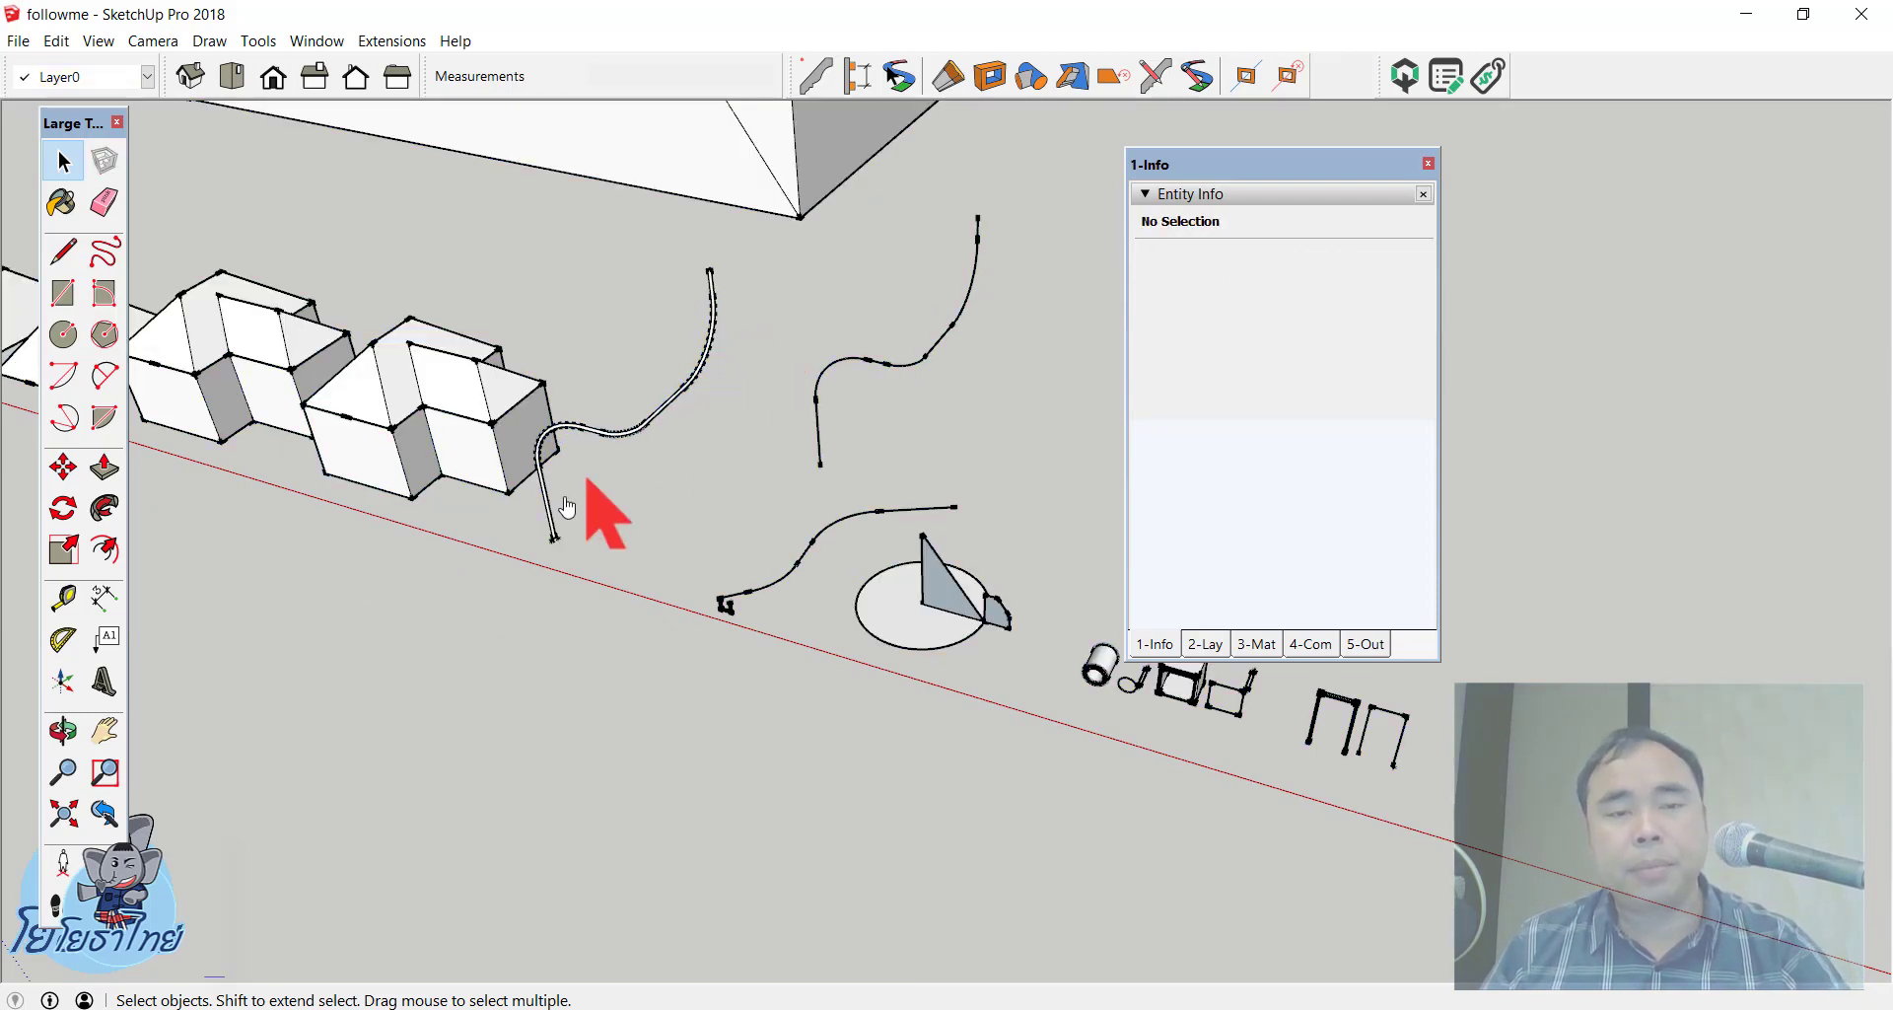
scroll(548, 542, "up", 3)
scroll(552, 542, "up", 3)
Step: Save the ring face as a new Profile Builder profile named Profile
scroll(532, 533, "up", 2)
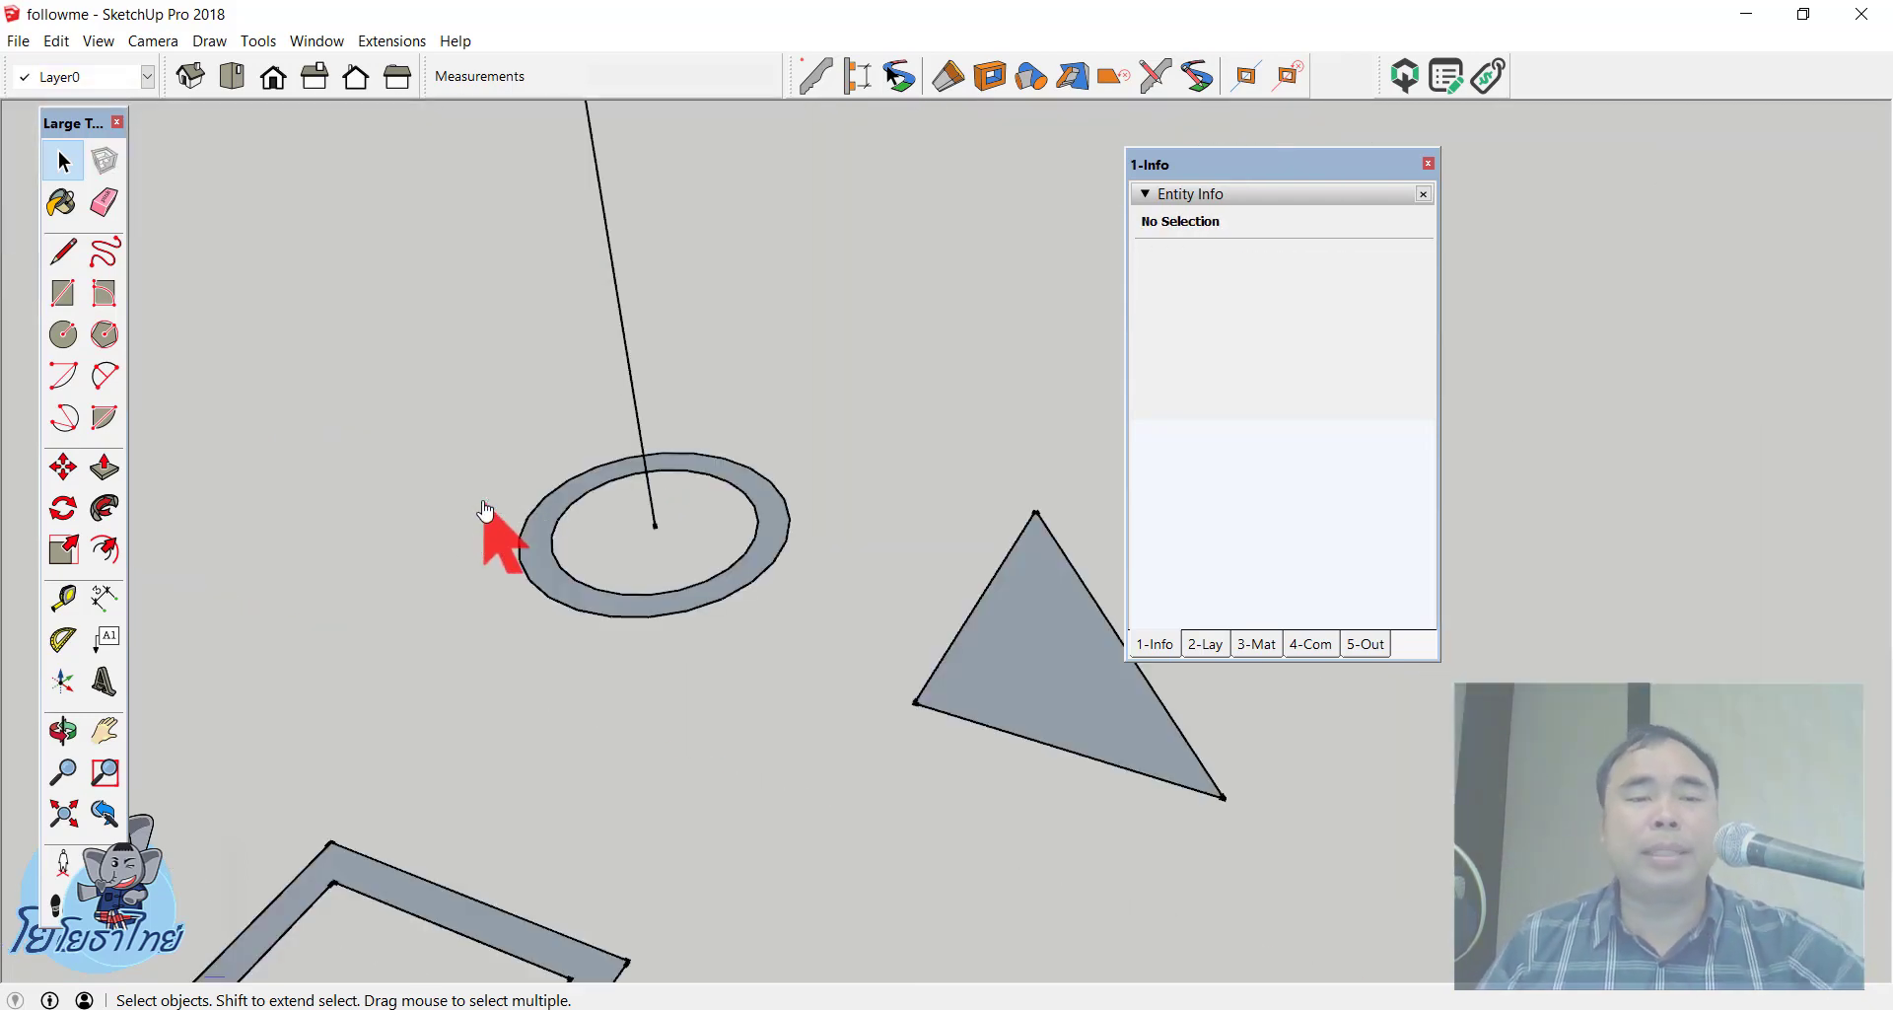
double_click(549, 517)
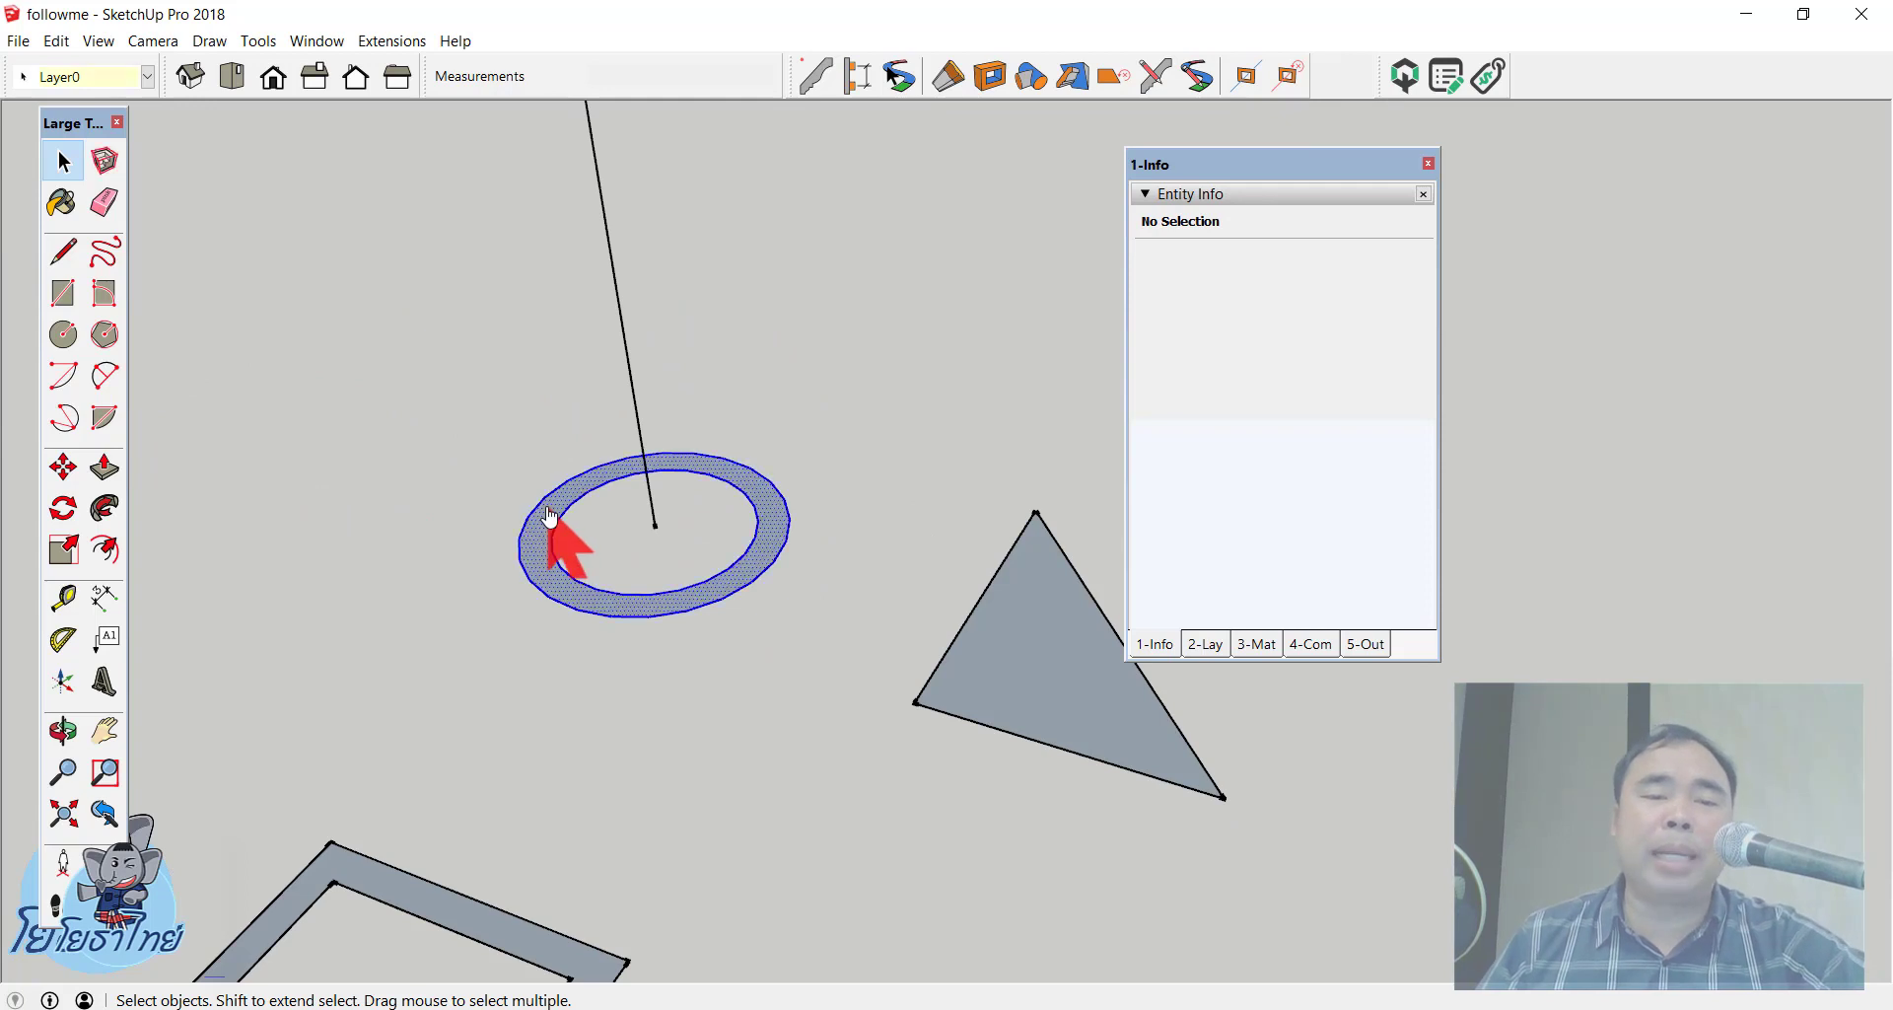
left_click(816, 76)
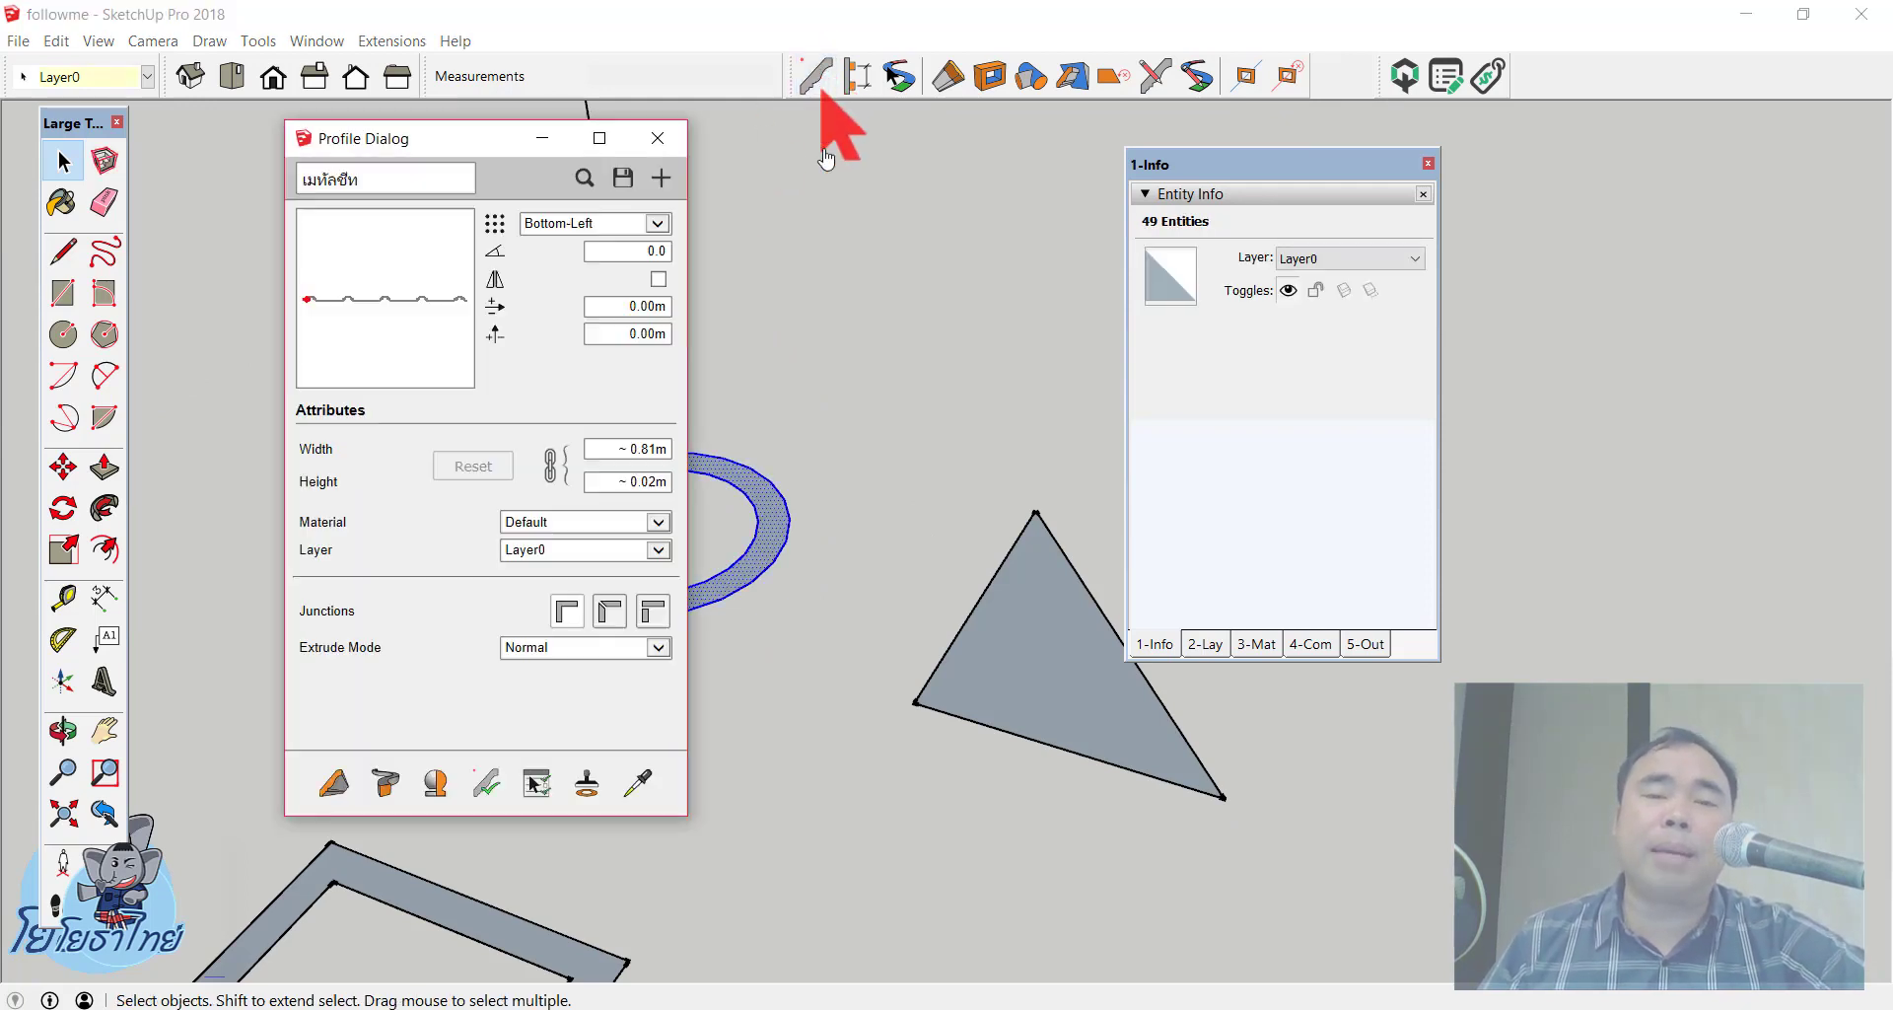
left_click(661, 179)
left_click(462, 504)
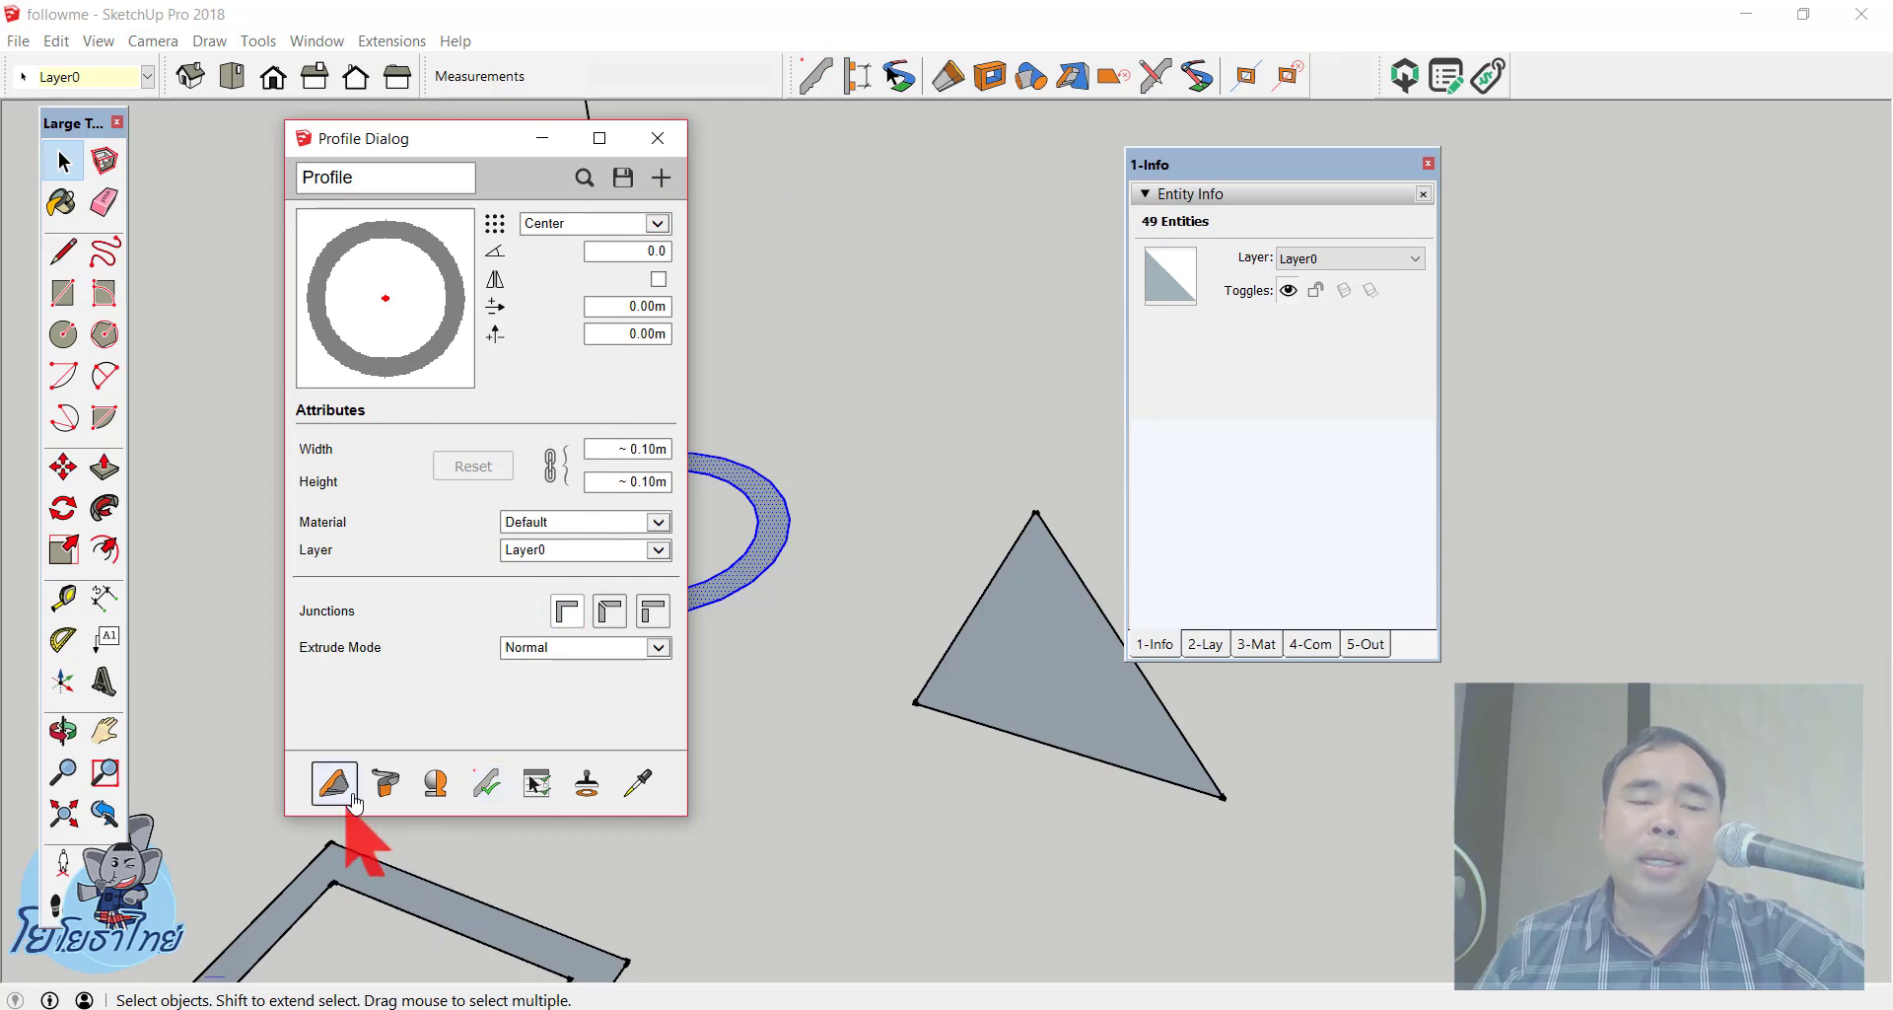
Step: Set Extrude Mode to Follow Me and build the ring tube along the S-curve
scroll(754, 525, "down", 5)
scroll(746, 524, "down", 2)
scroll(729, 532, "up", 4)
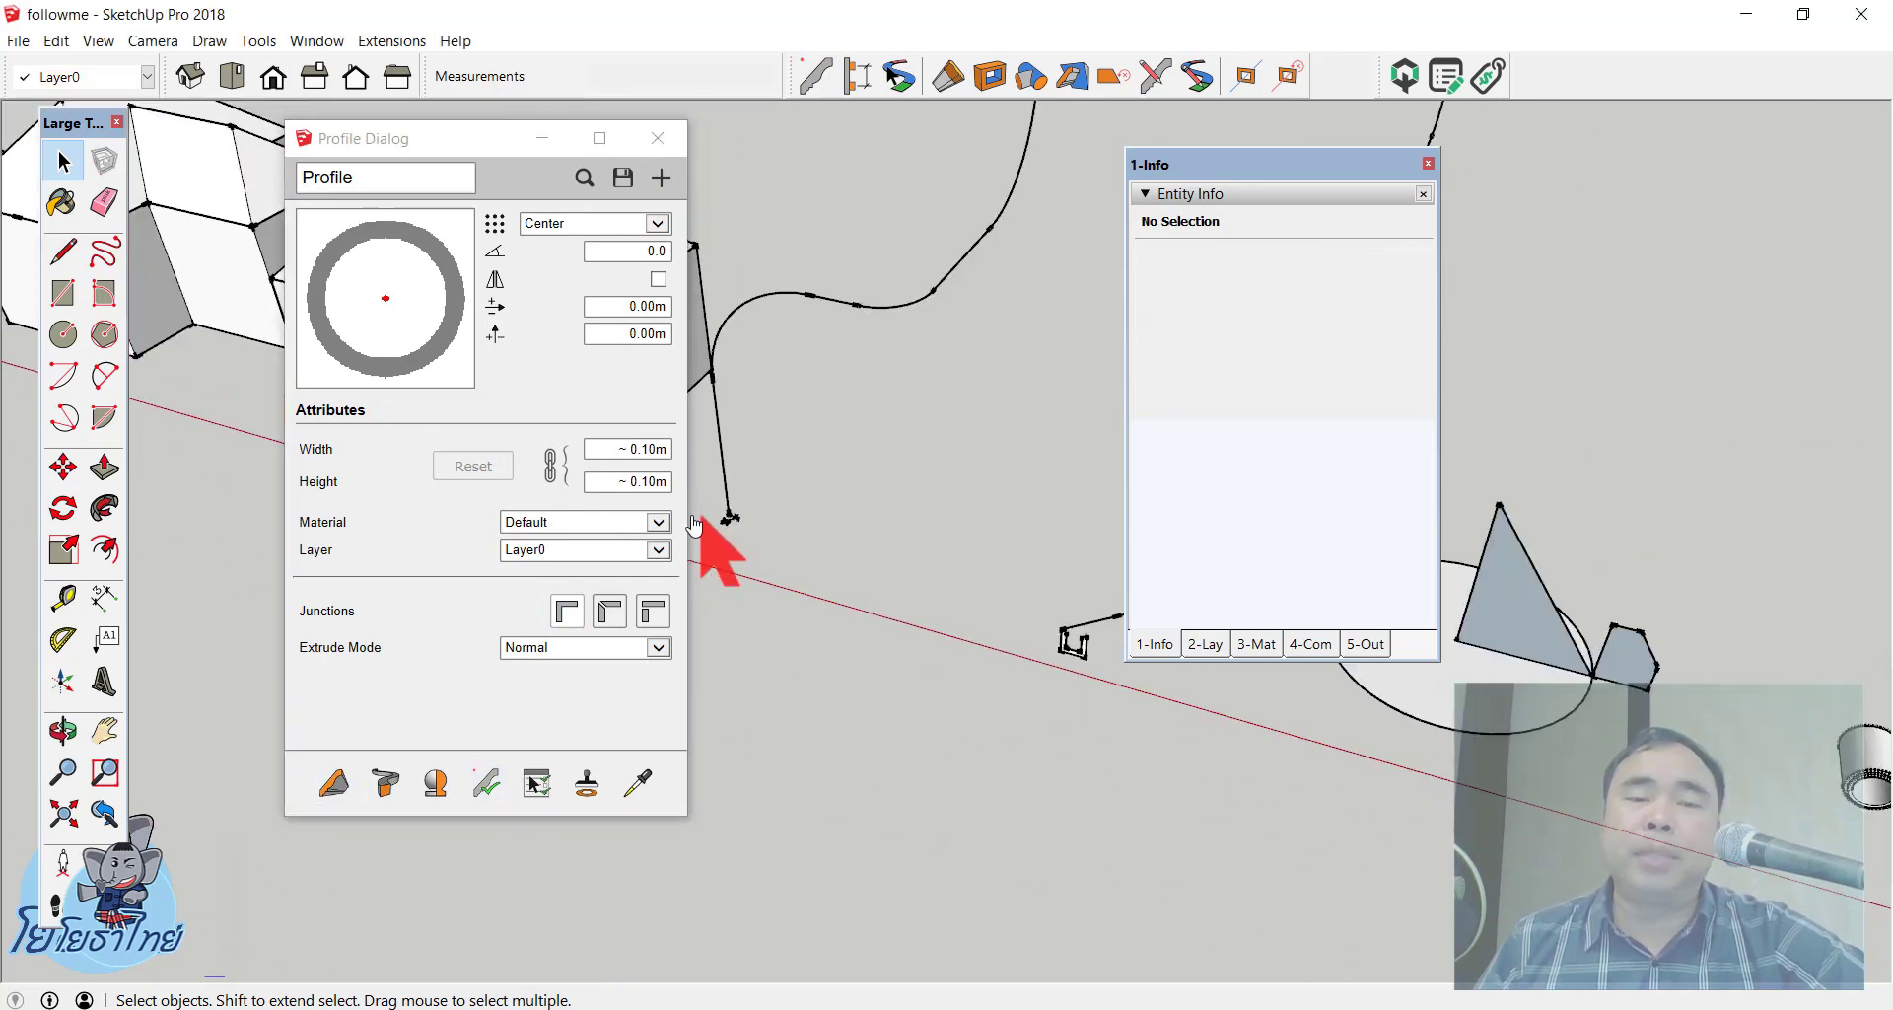
scroll(752, 444, "up", 3)
scroll(936, 343, "up", 3)
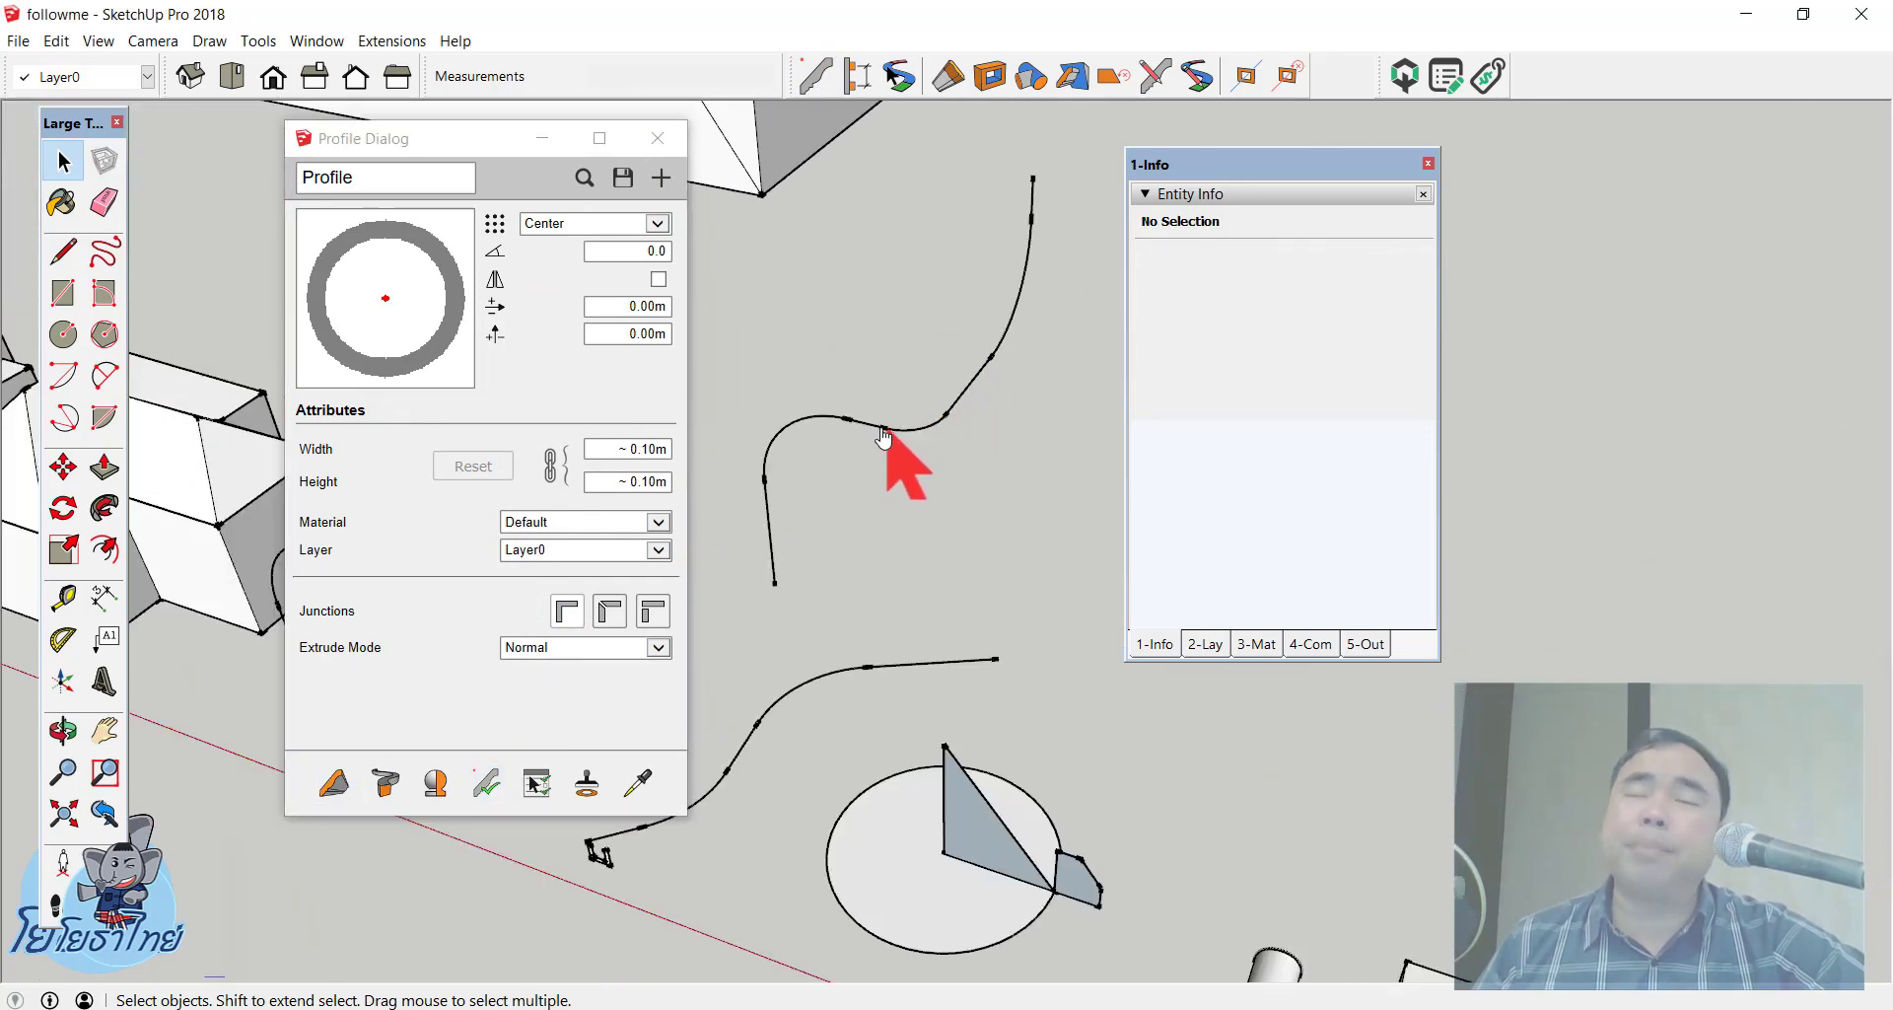
scroll(872, 444, "up", 1)
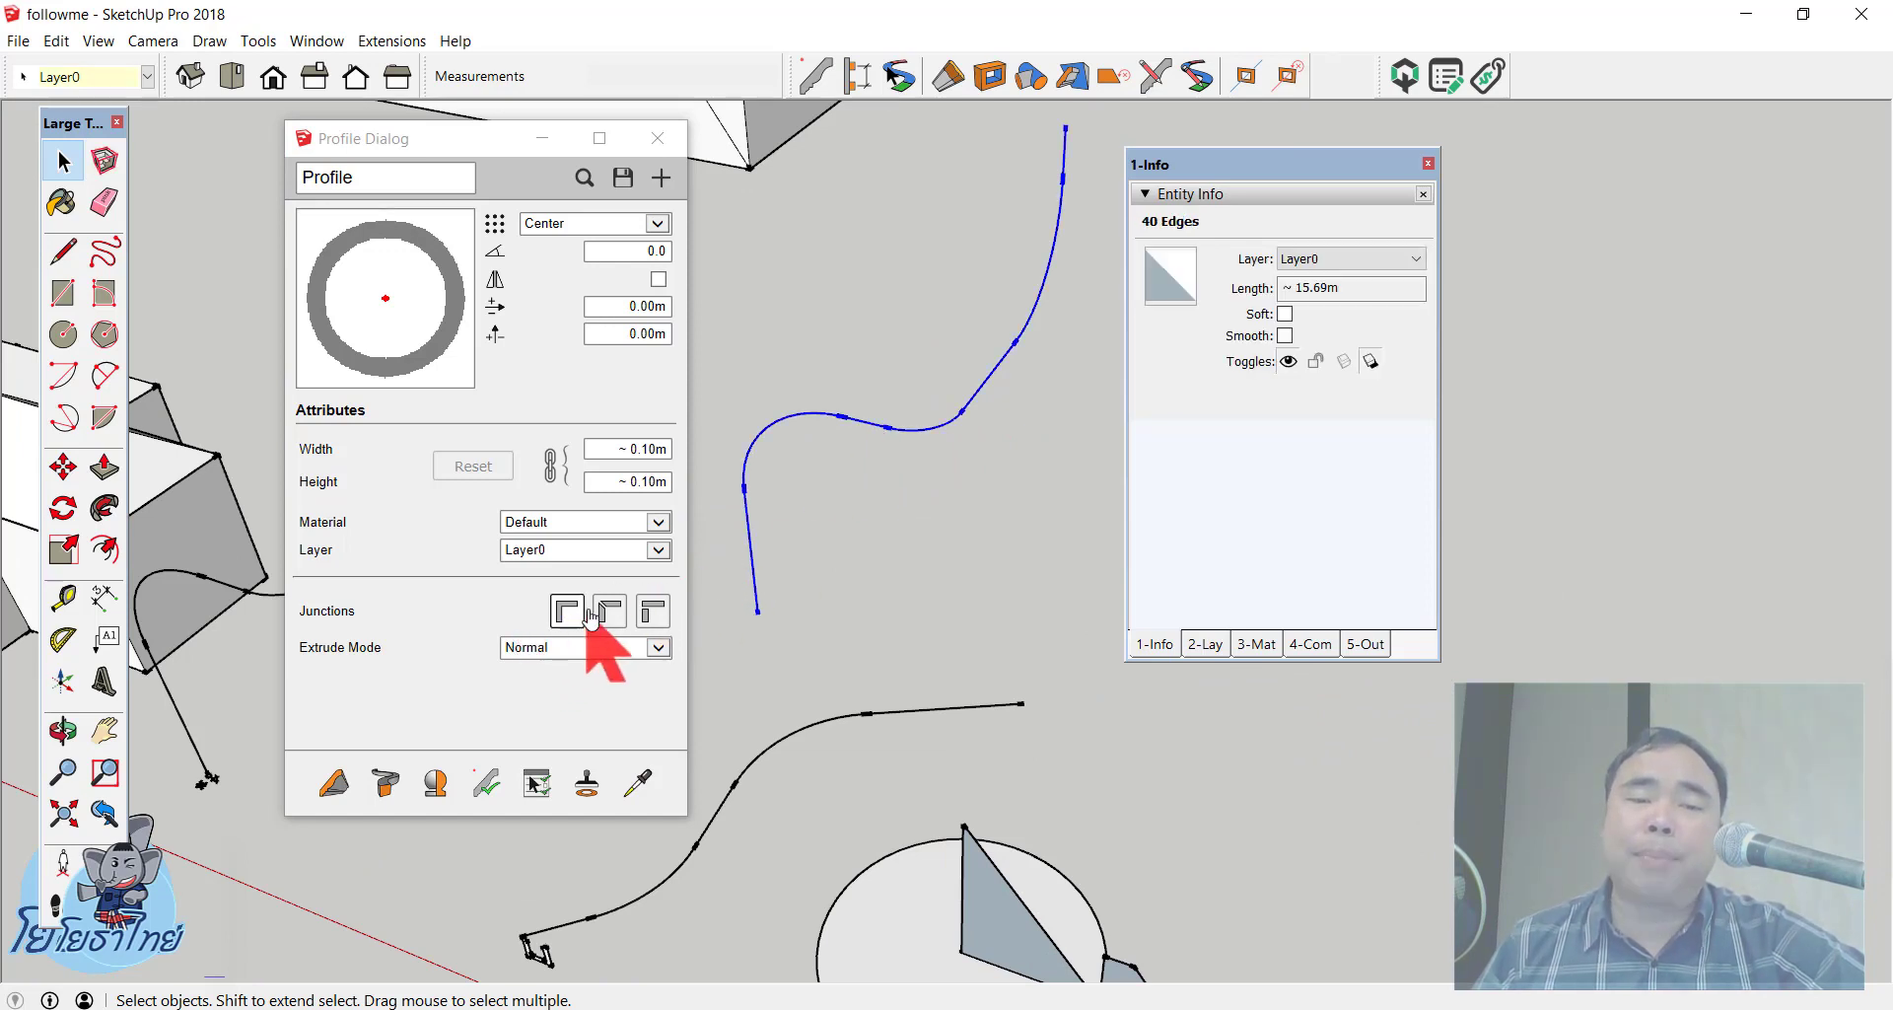
left_click(530, 651)
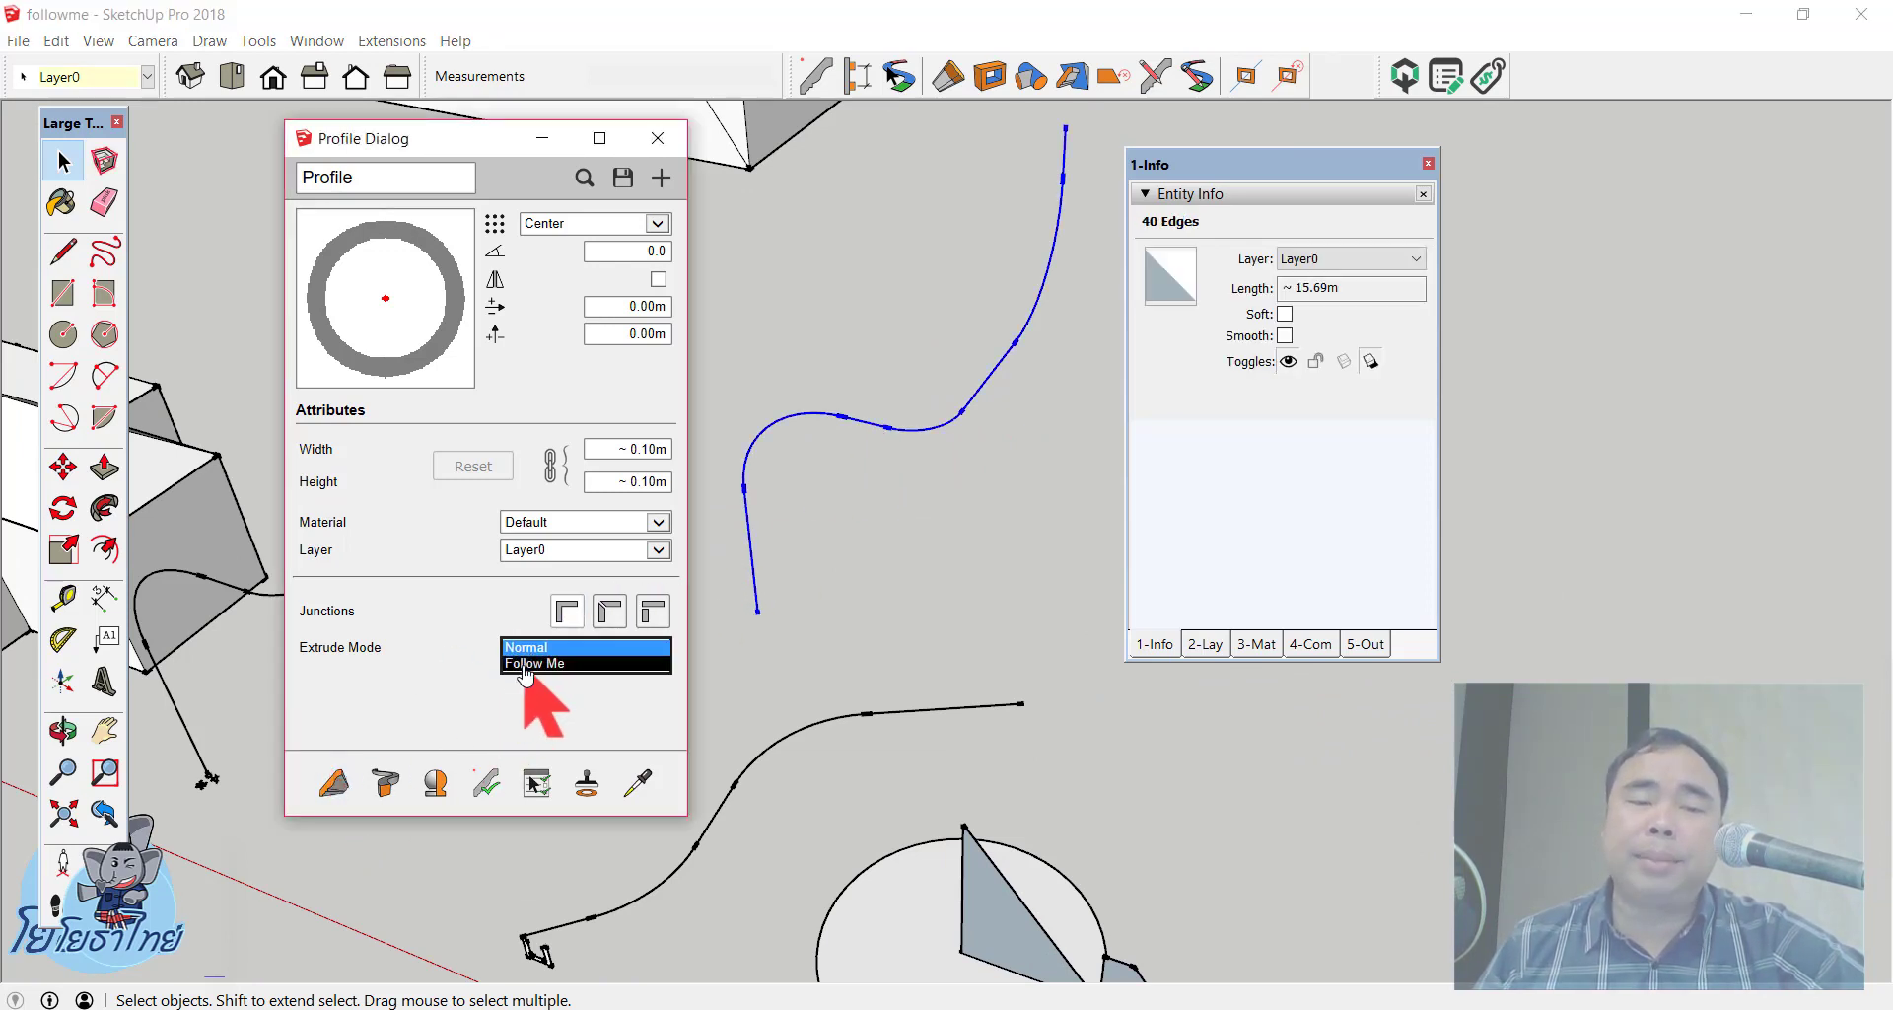
left_click(526, 664)
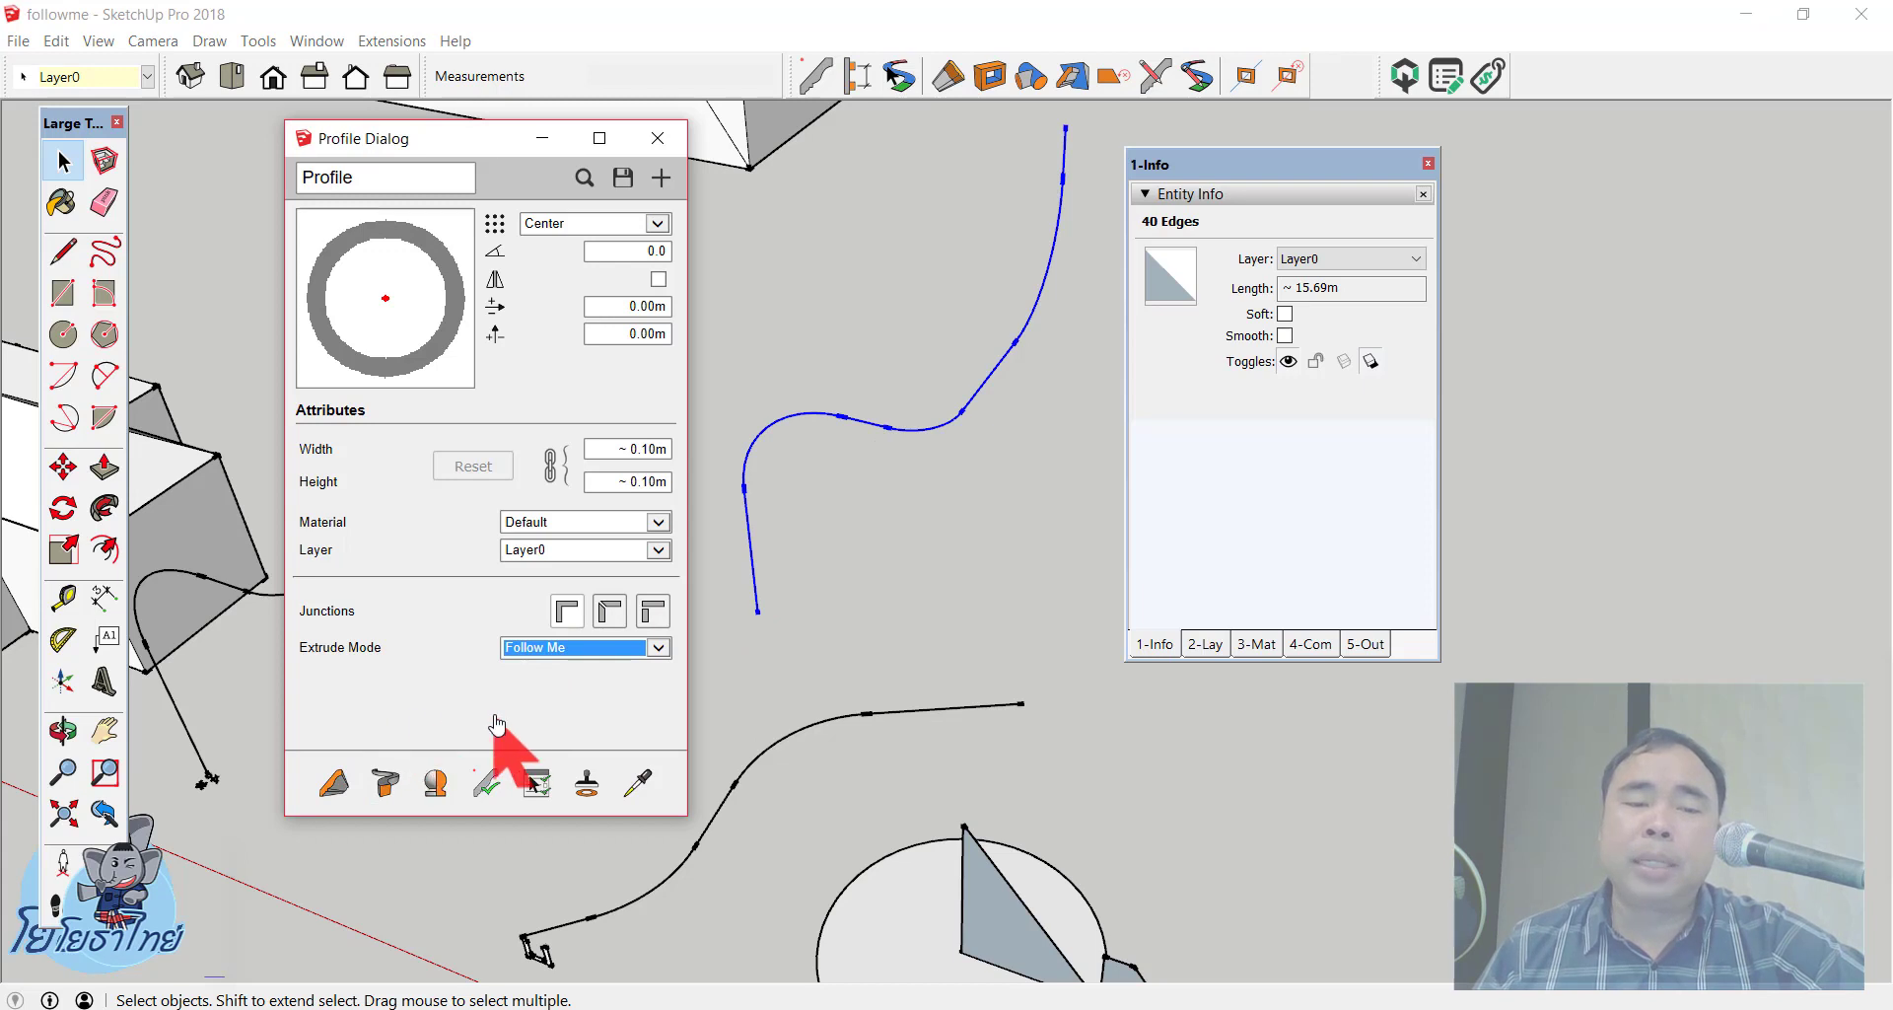
left_click(379, 784)
scroll(744, 518, "up", 3)
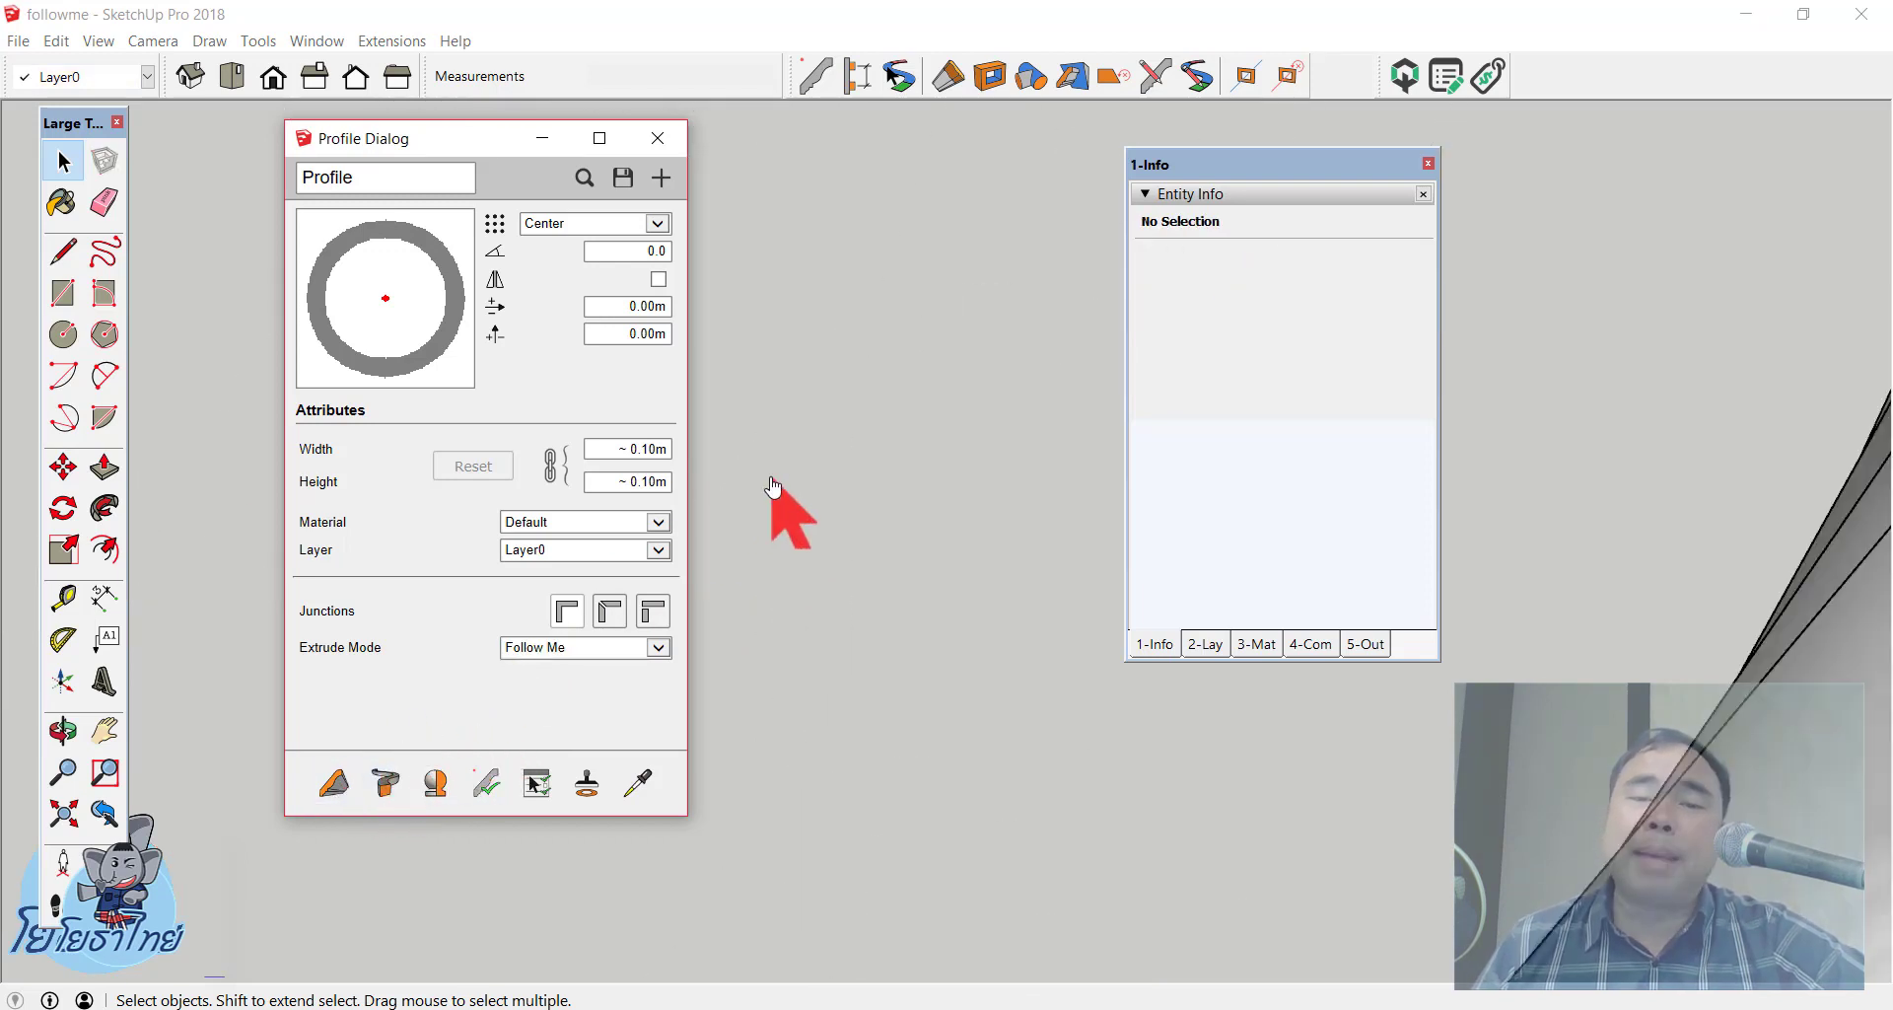
Step: Undo the tube just built along the S-curve
scroll(859, 448, "down", 3)
scroll(971, 388, "down", 2)
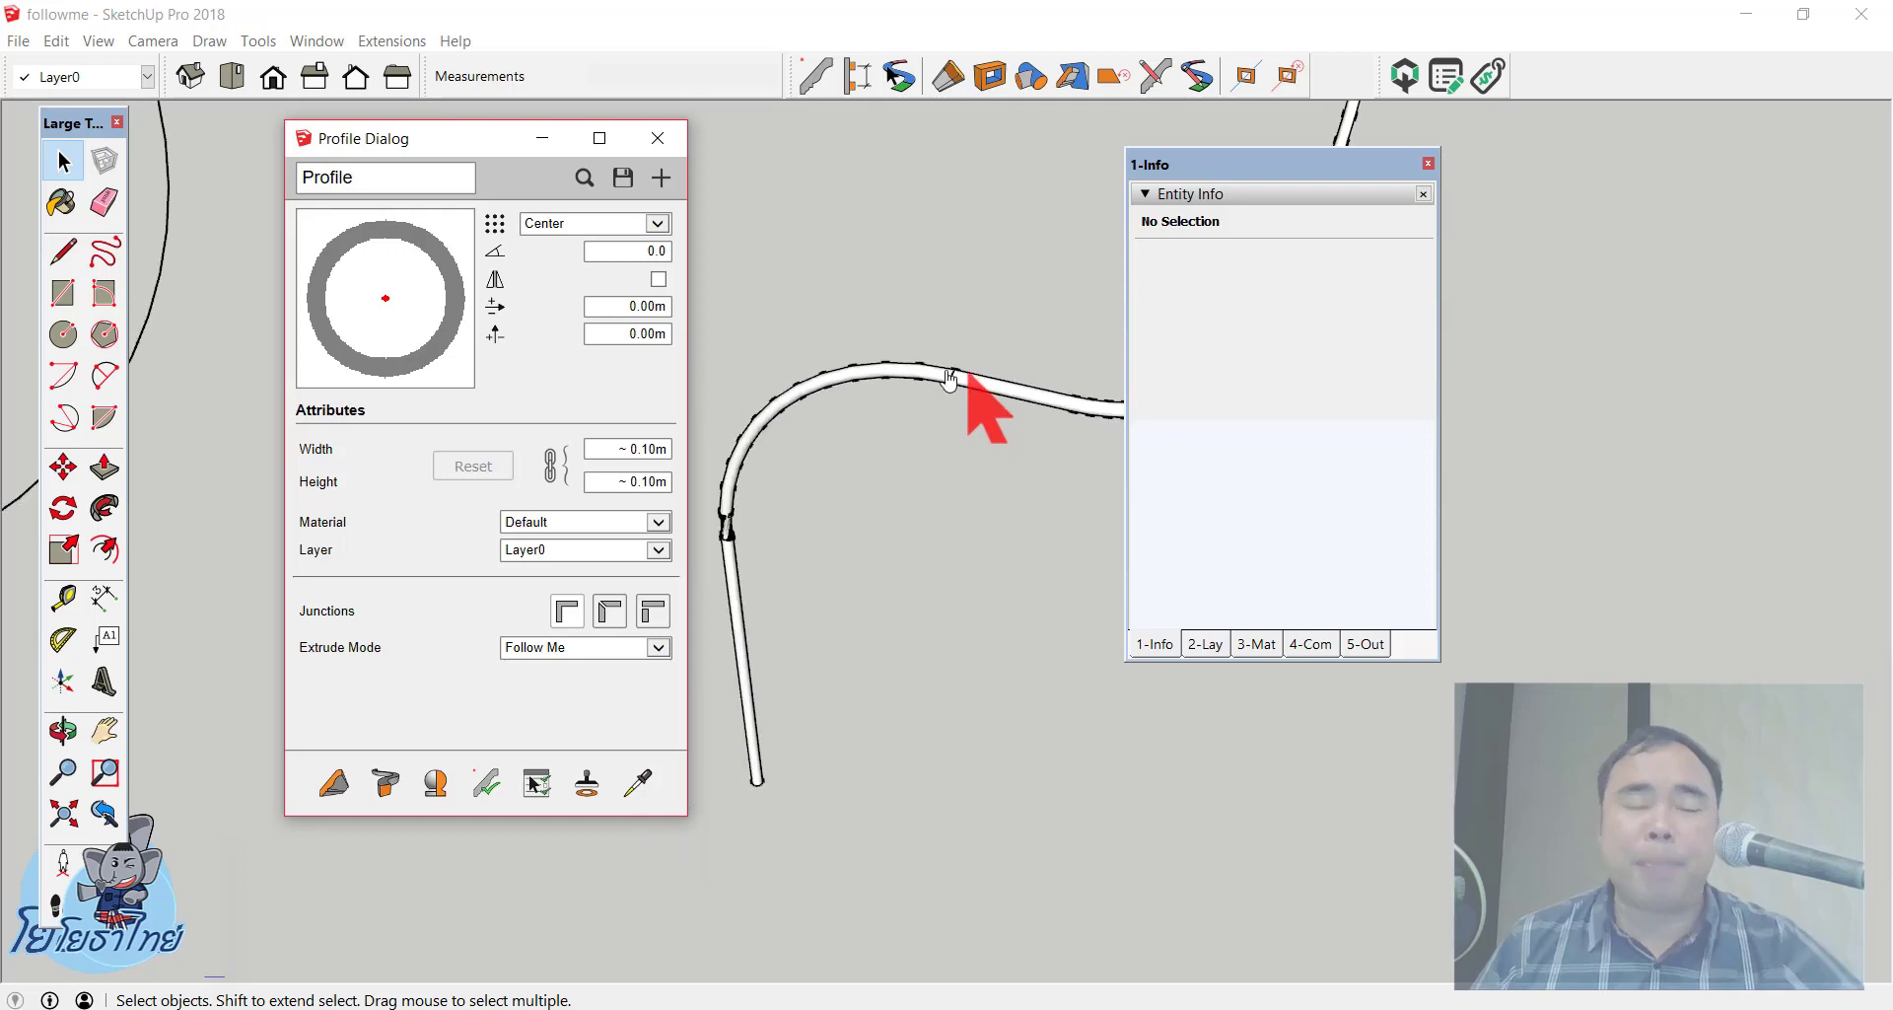
scroll(961, 386, "down", 2)
left_click(933, 390)
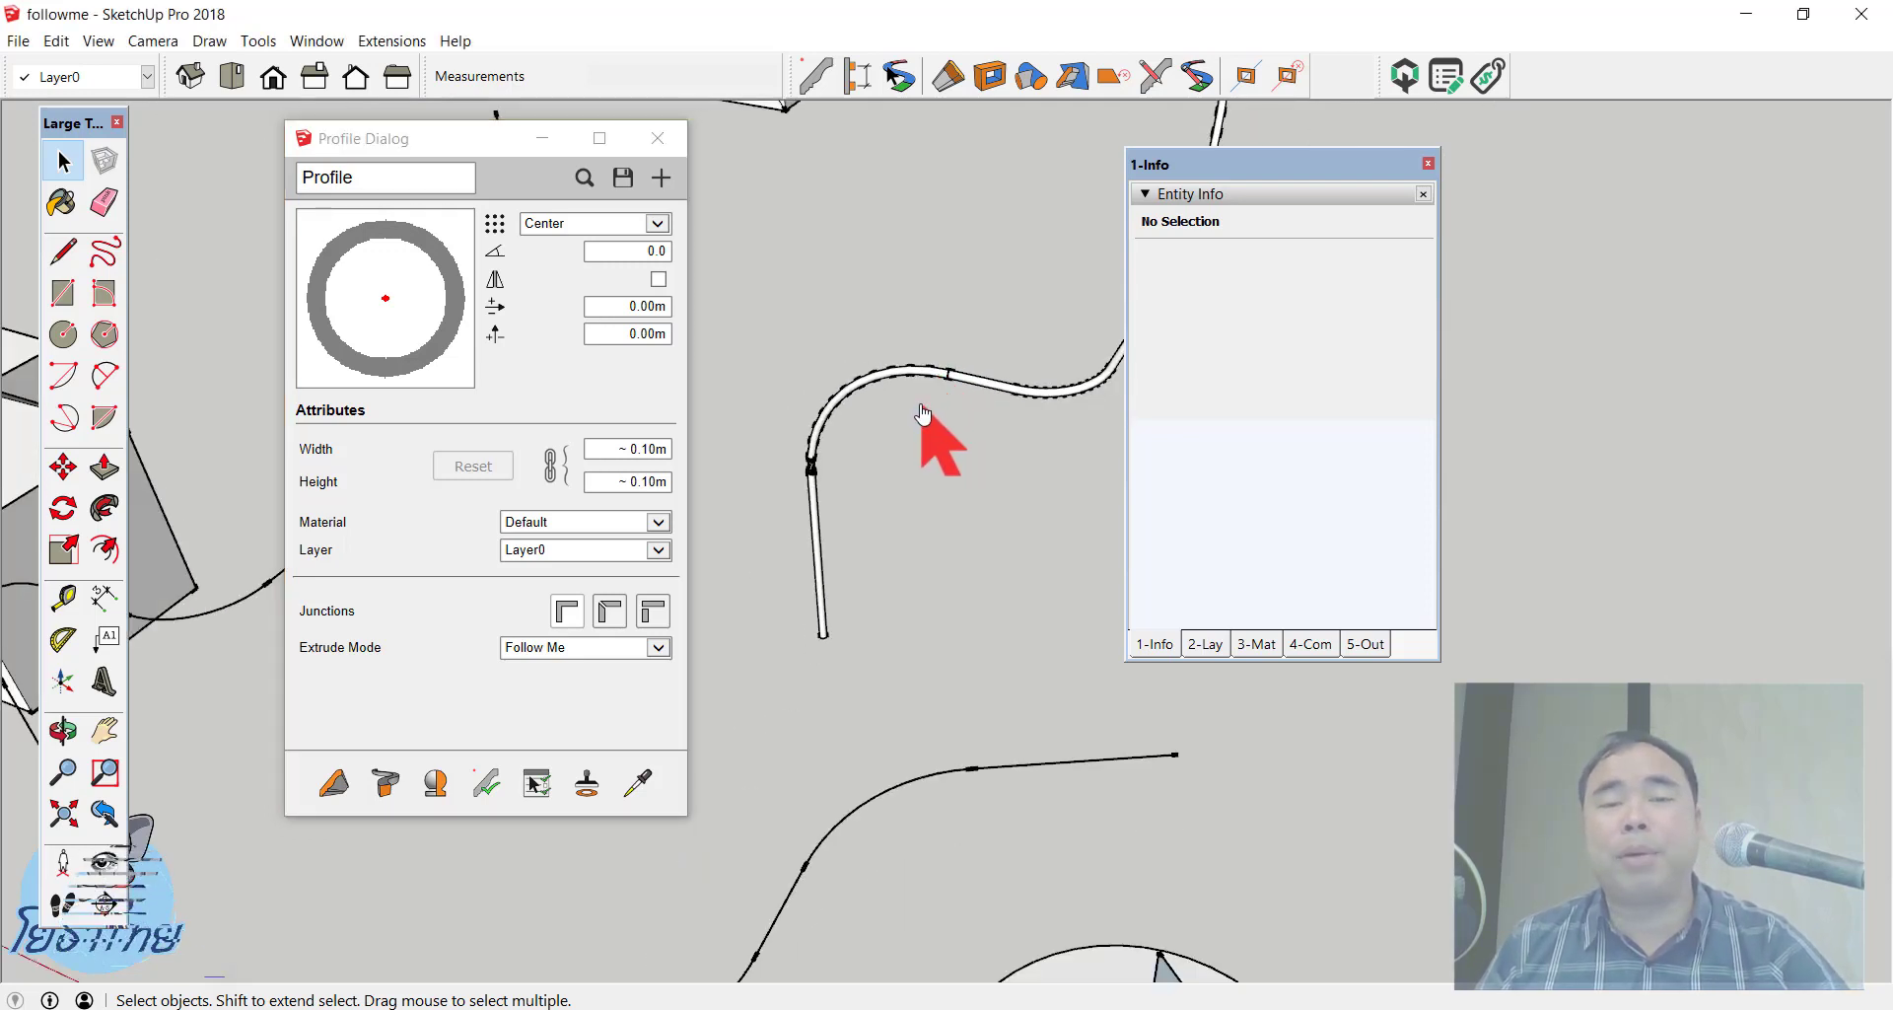
key("ctrl+z")
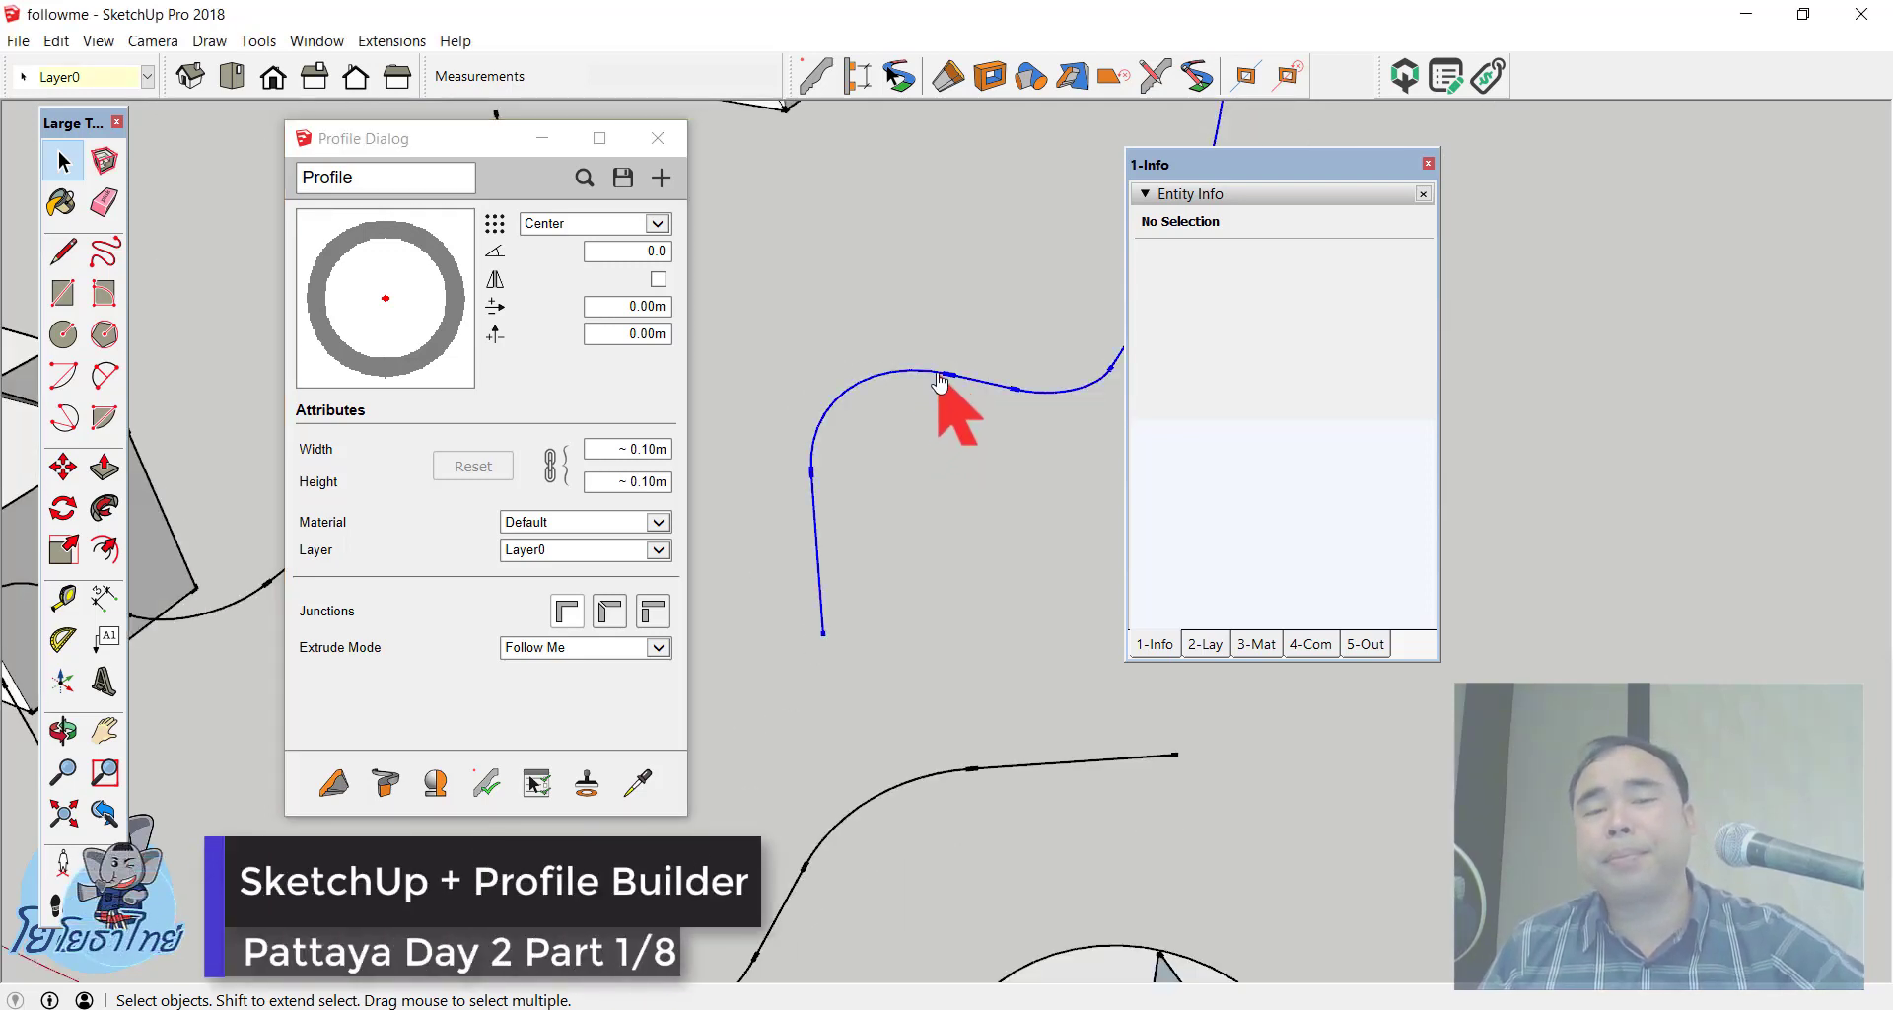
Step: Weld the S-curve edges into one curve and rebuild the ring tube along it
left_click(938, 382)
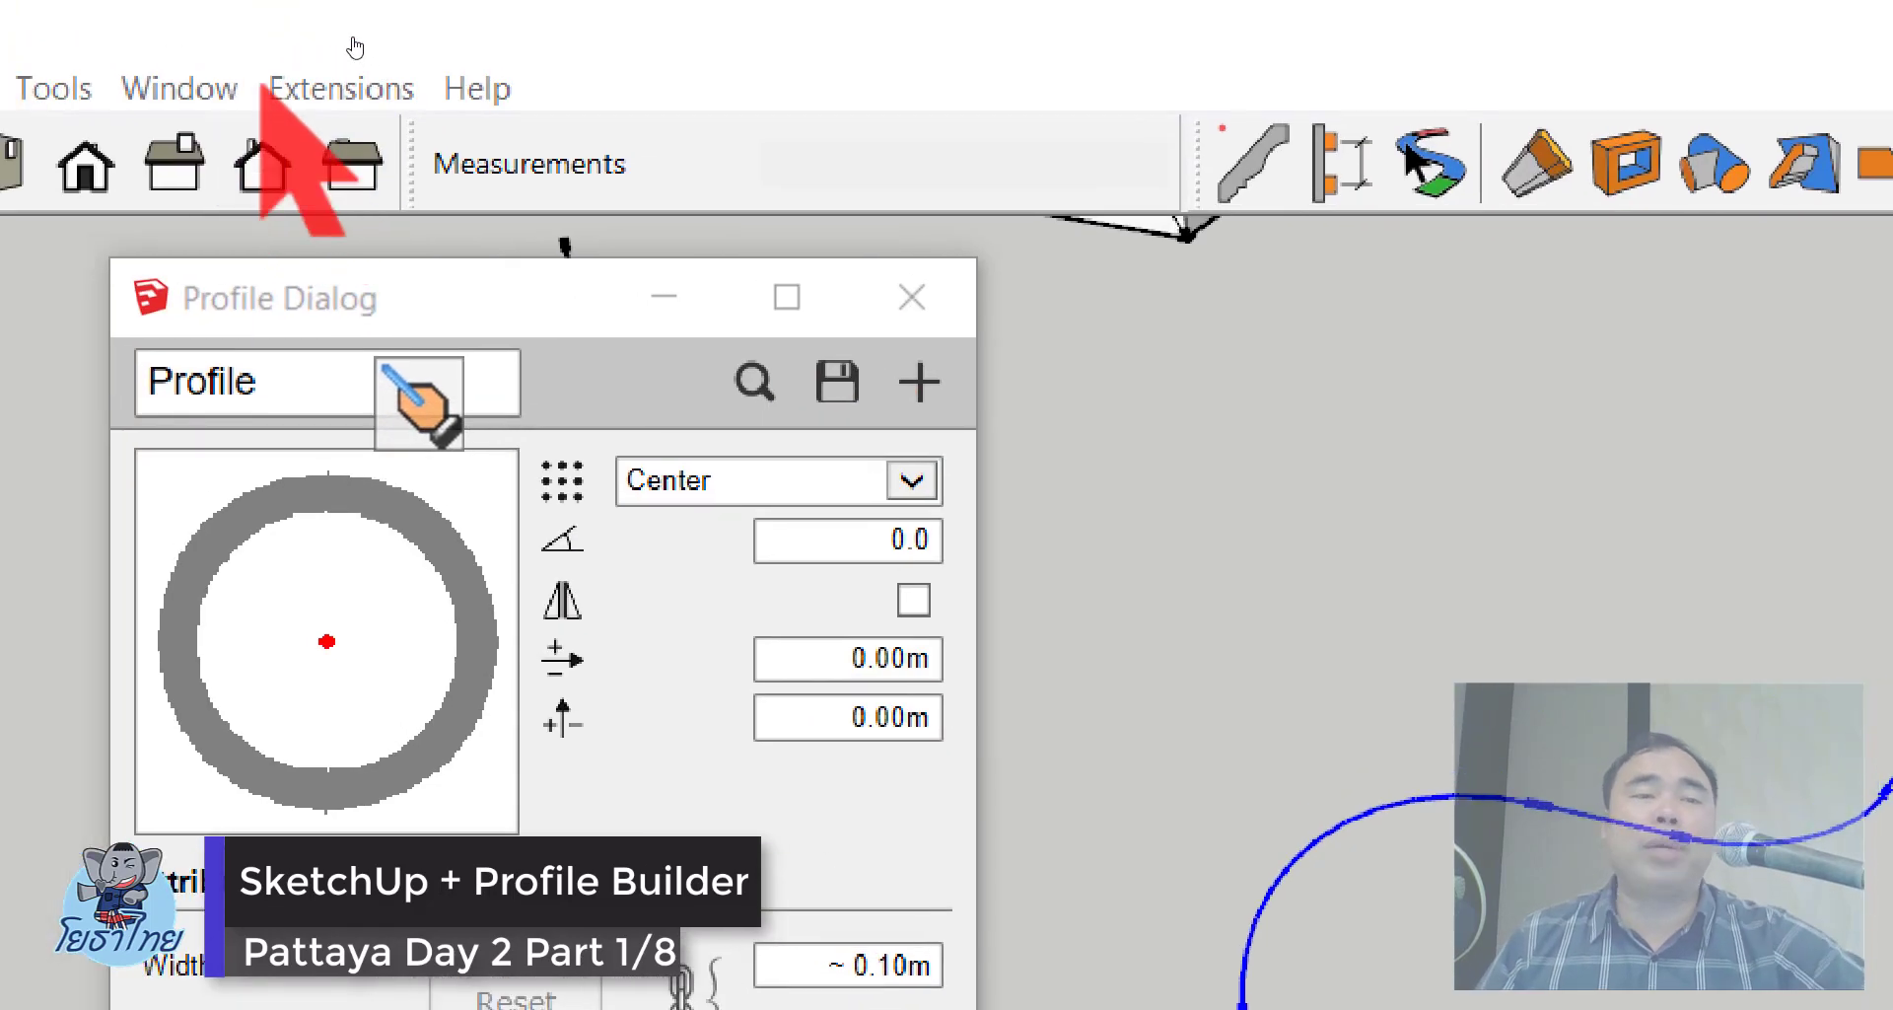
left_click(353, 87)
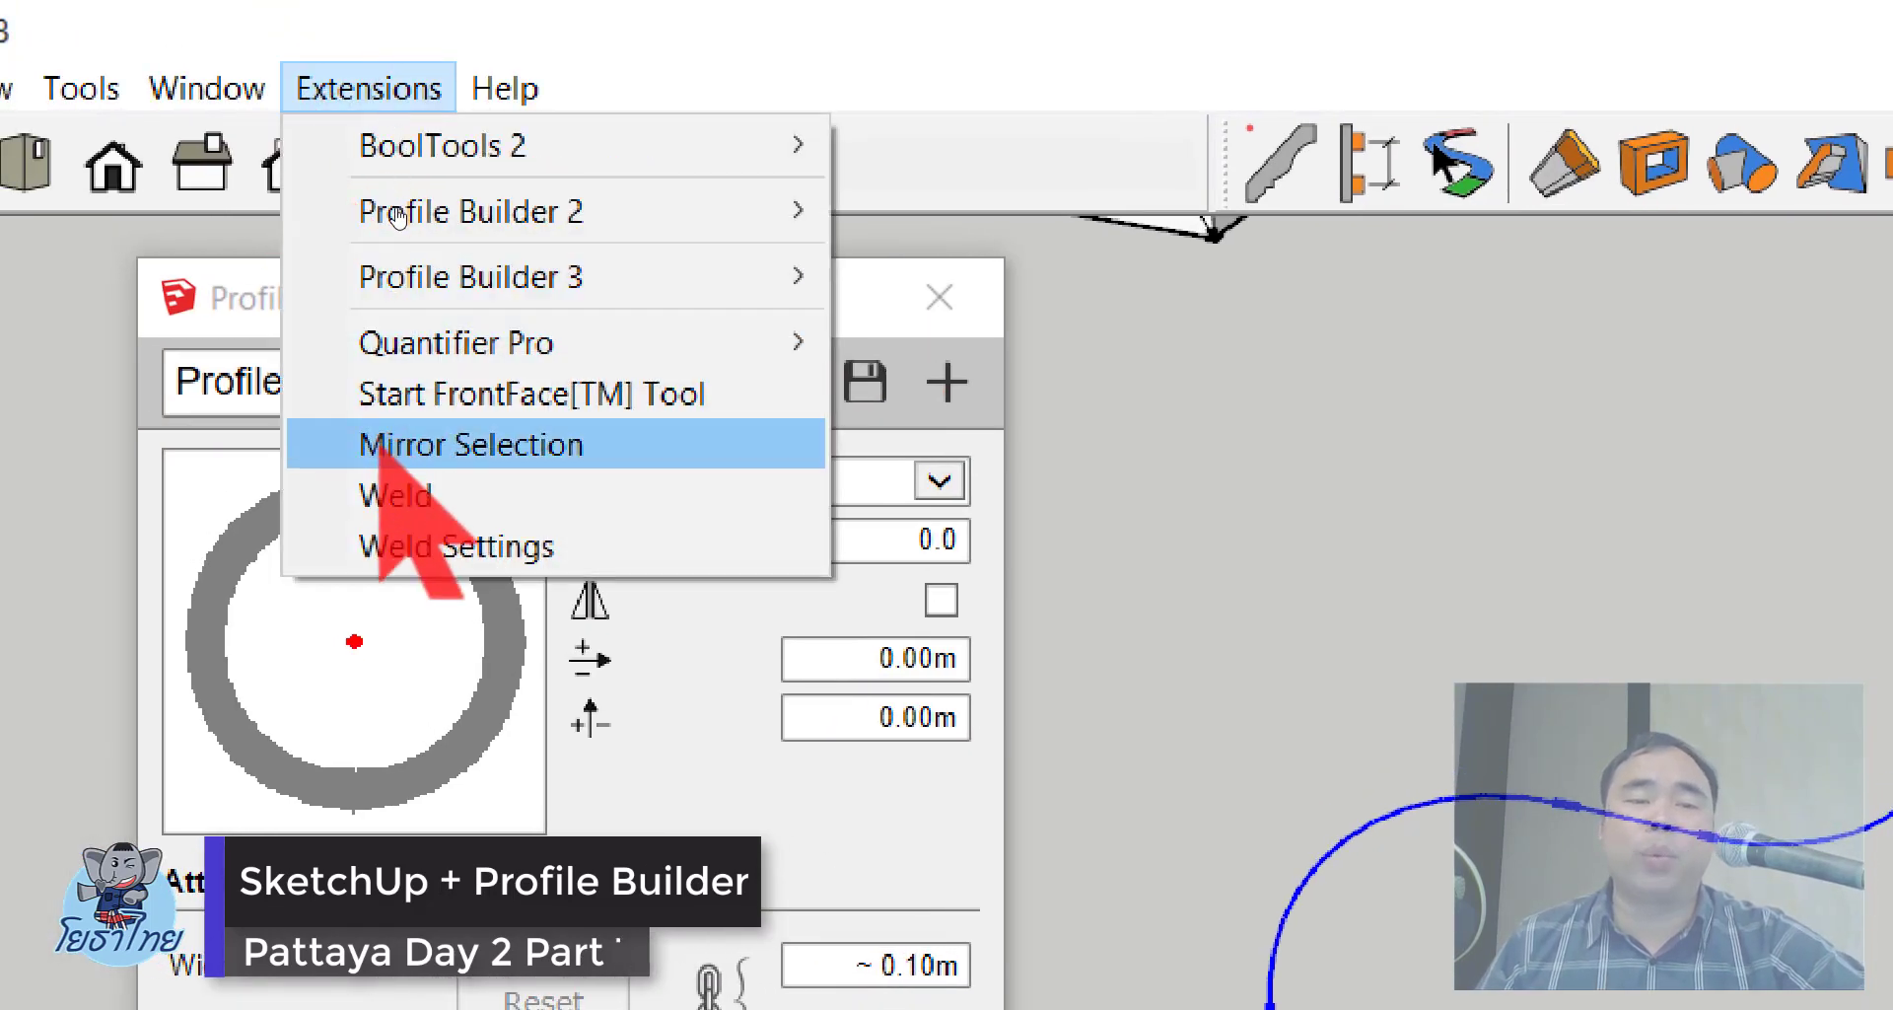
left_click(390, 495)
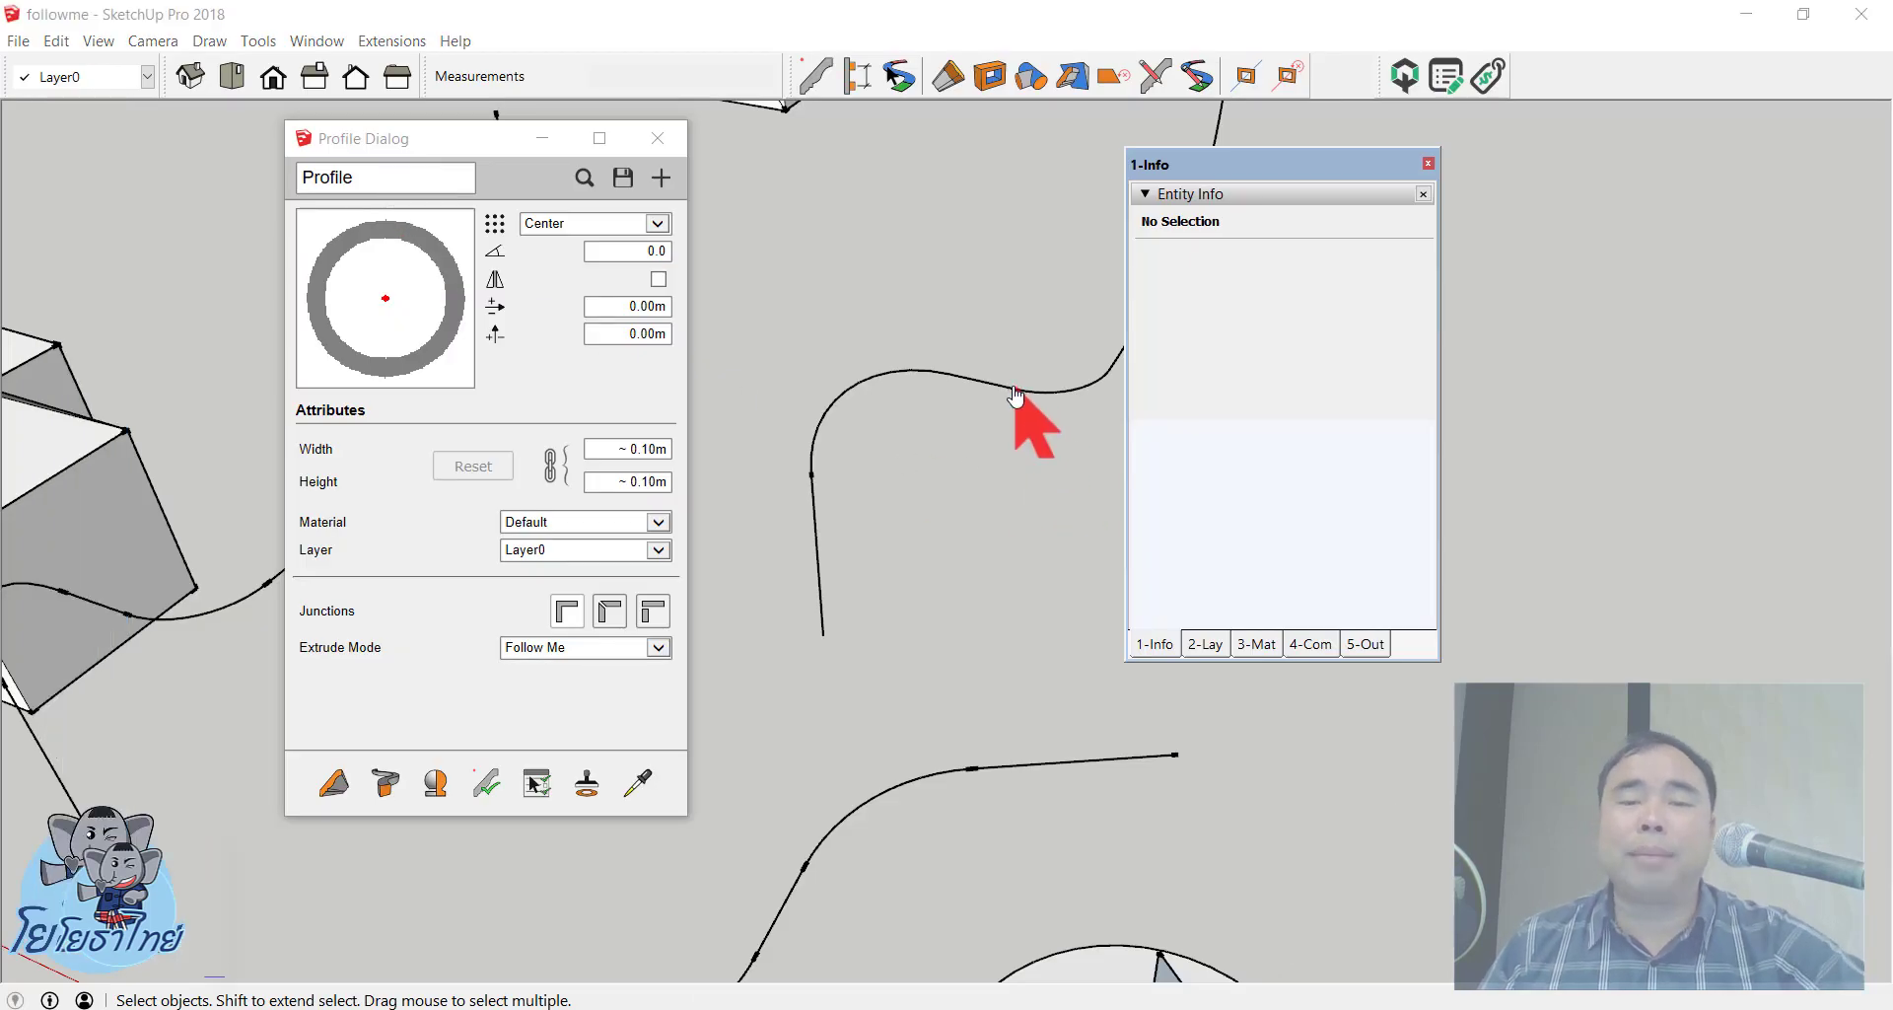
left_click(1016, 395)
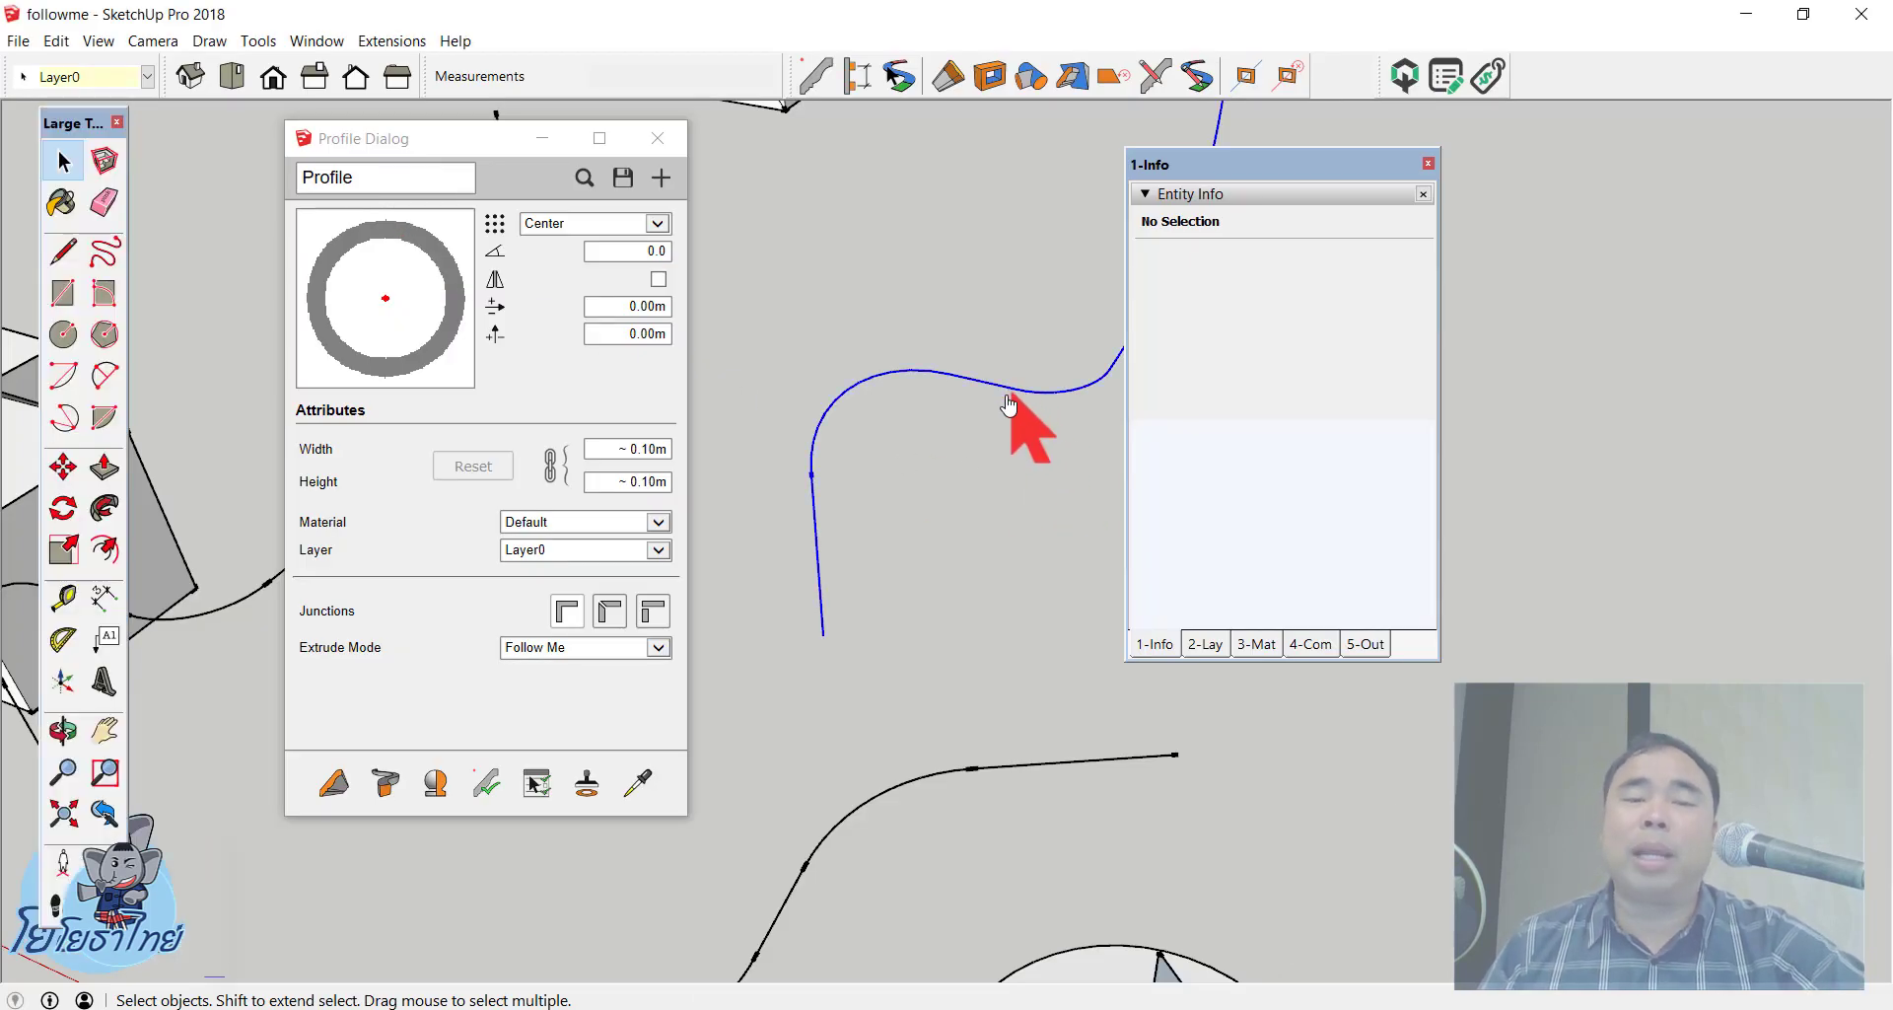
left_click(385, 786)
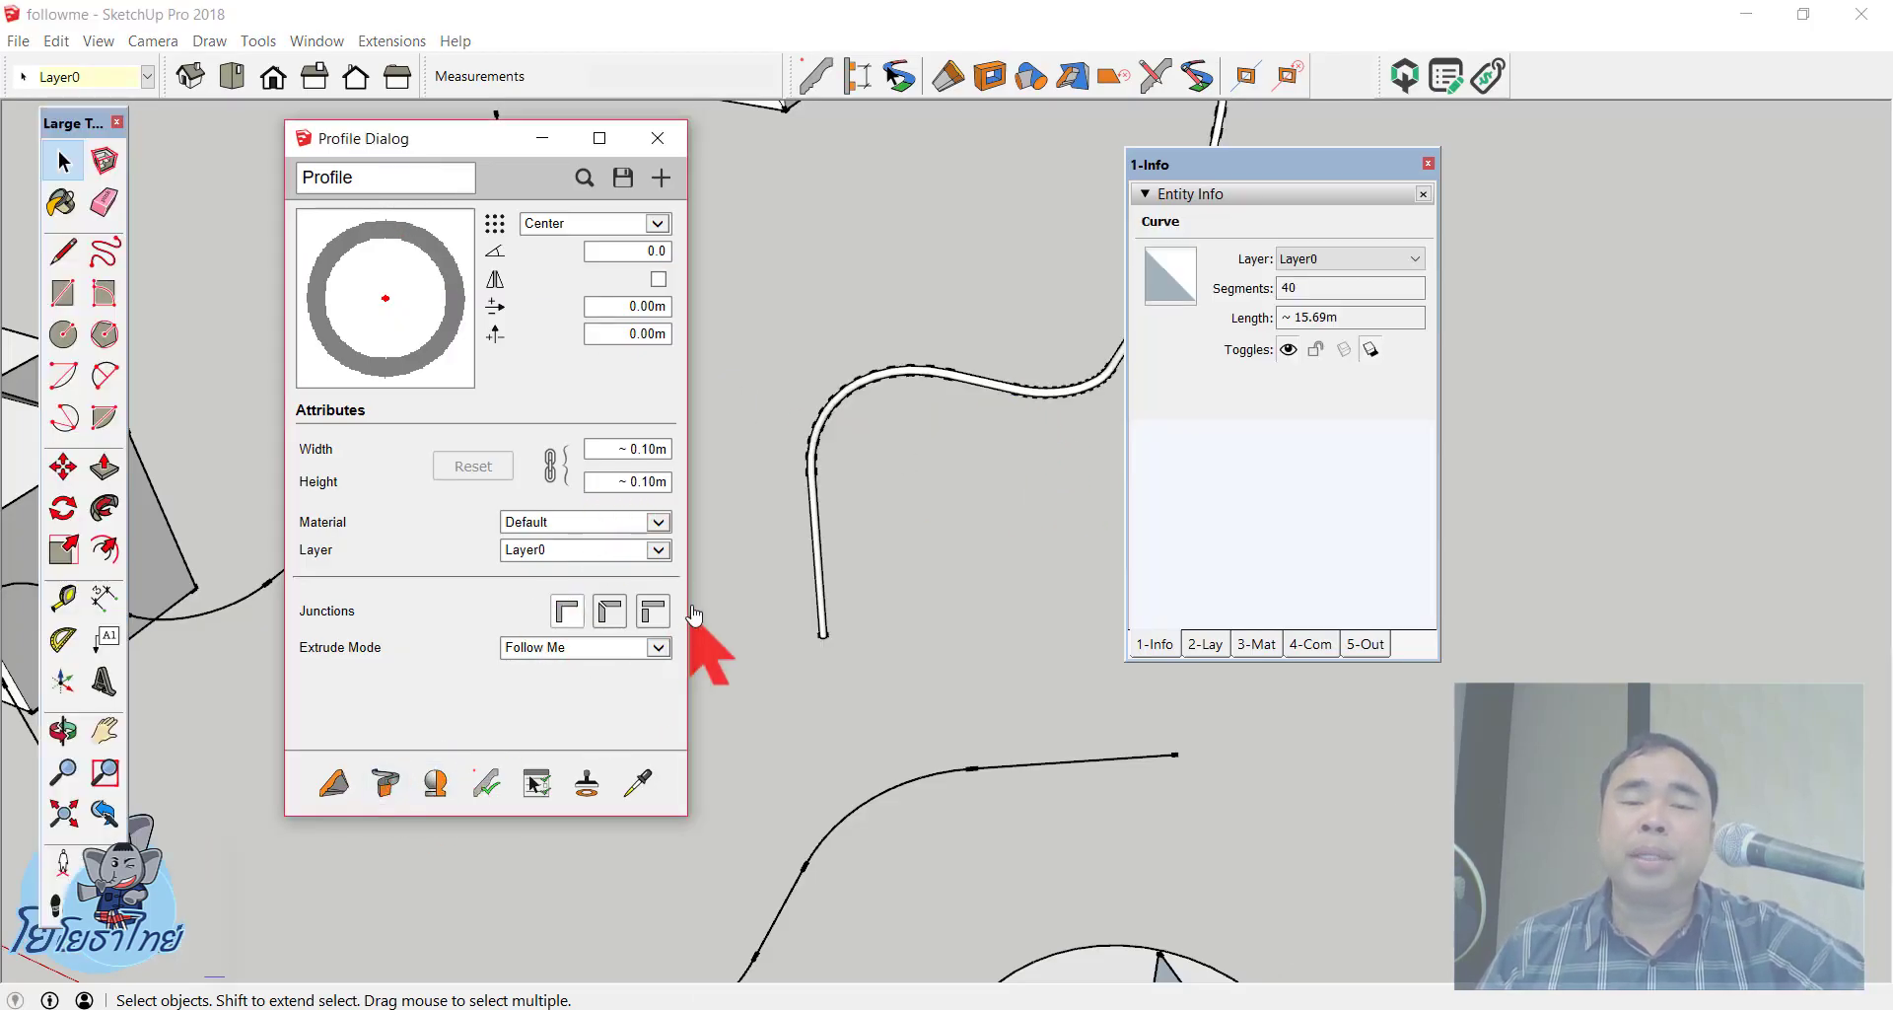
Step: Show the tube's Quantifier Pro report: 1 profile member, 15.6924 m long, 0.0489 m³
scroll(833, 473, "up", 2)
scroll(833, 473, "up", 2)
scroll(819, 458, "down", 2)
scroll(812, 451, "down", 2)
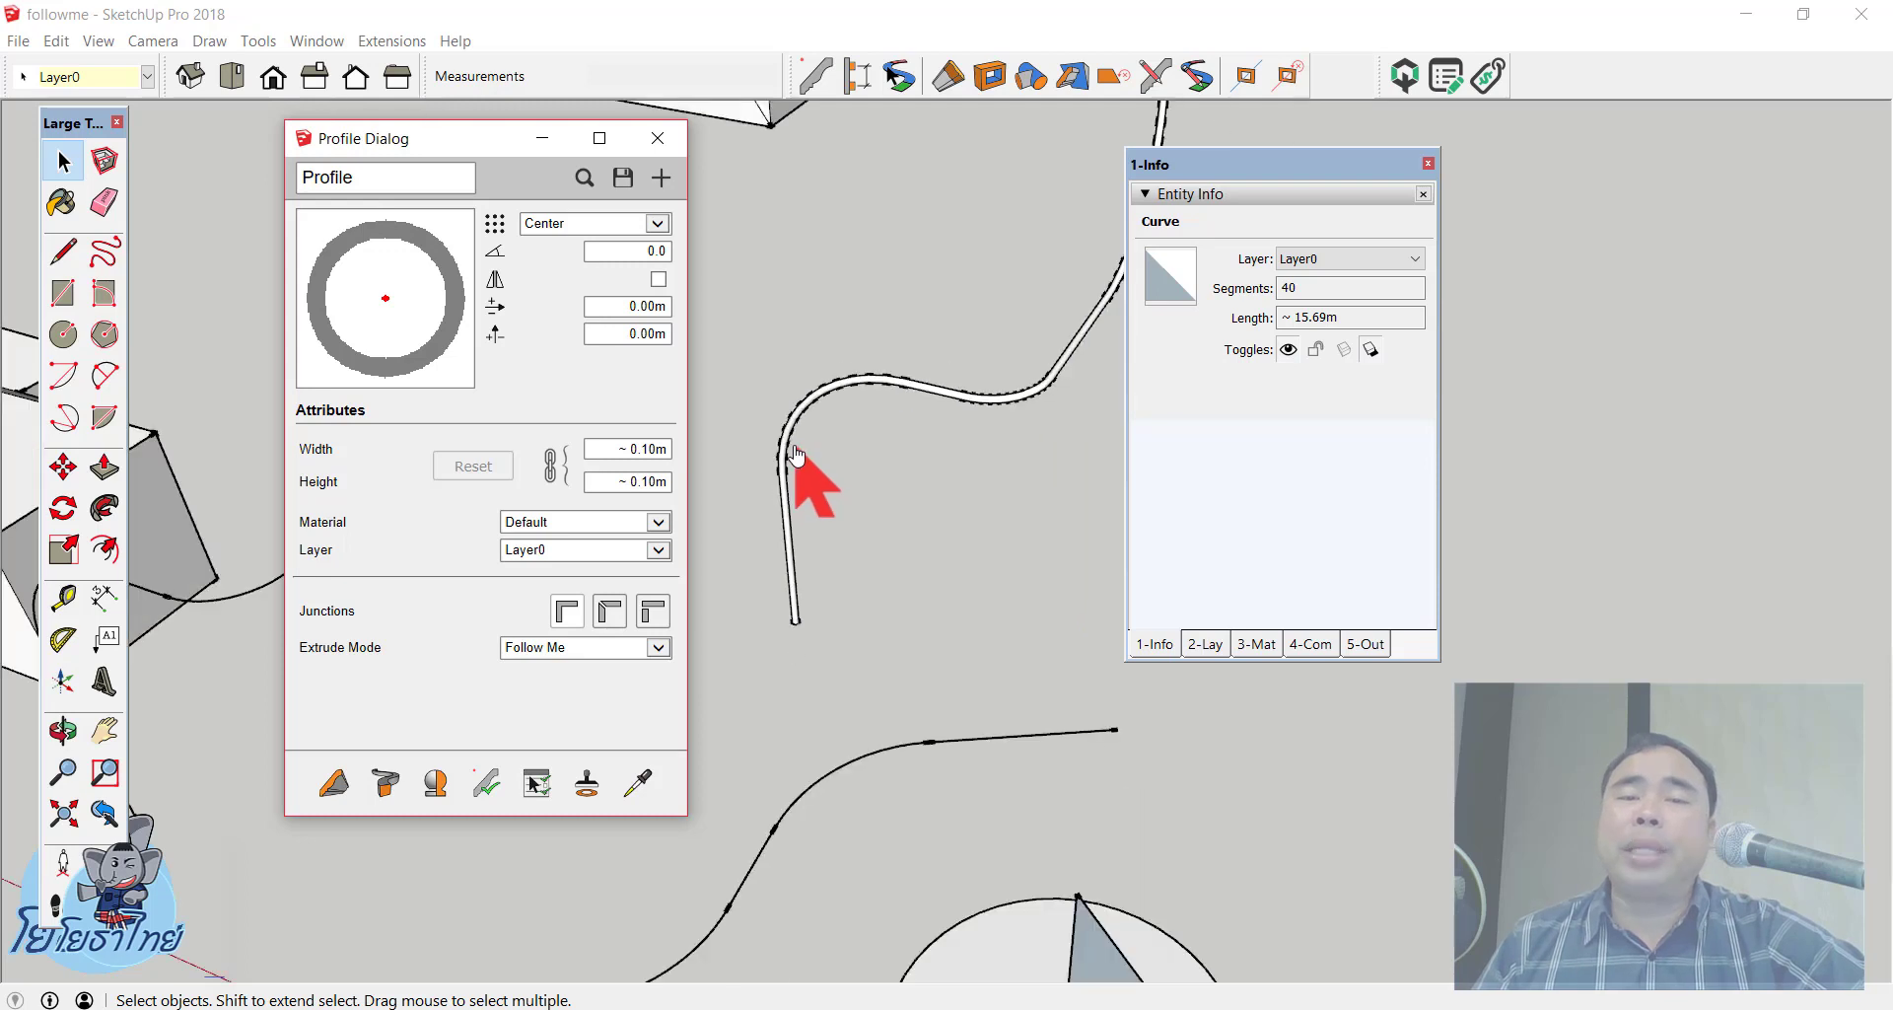
scroll(802, 478, "down", 3)
left_click(1410, 75)
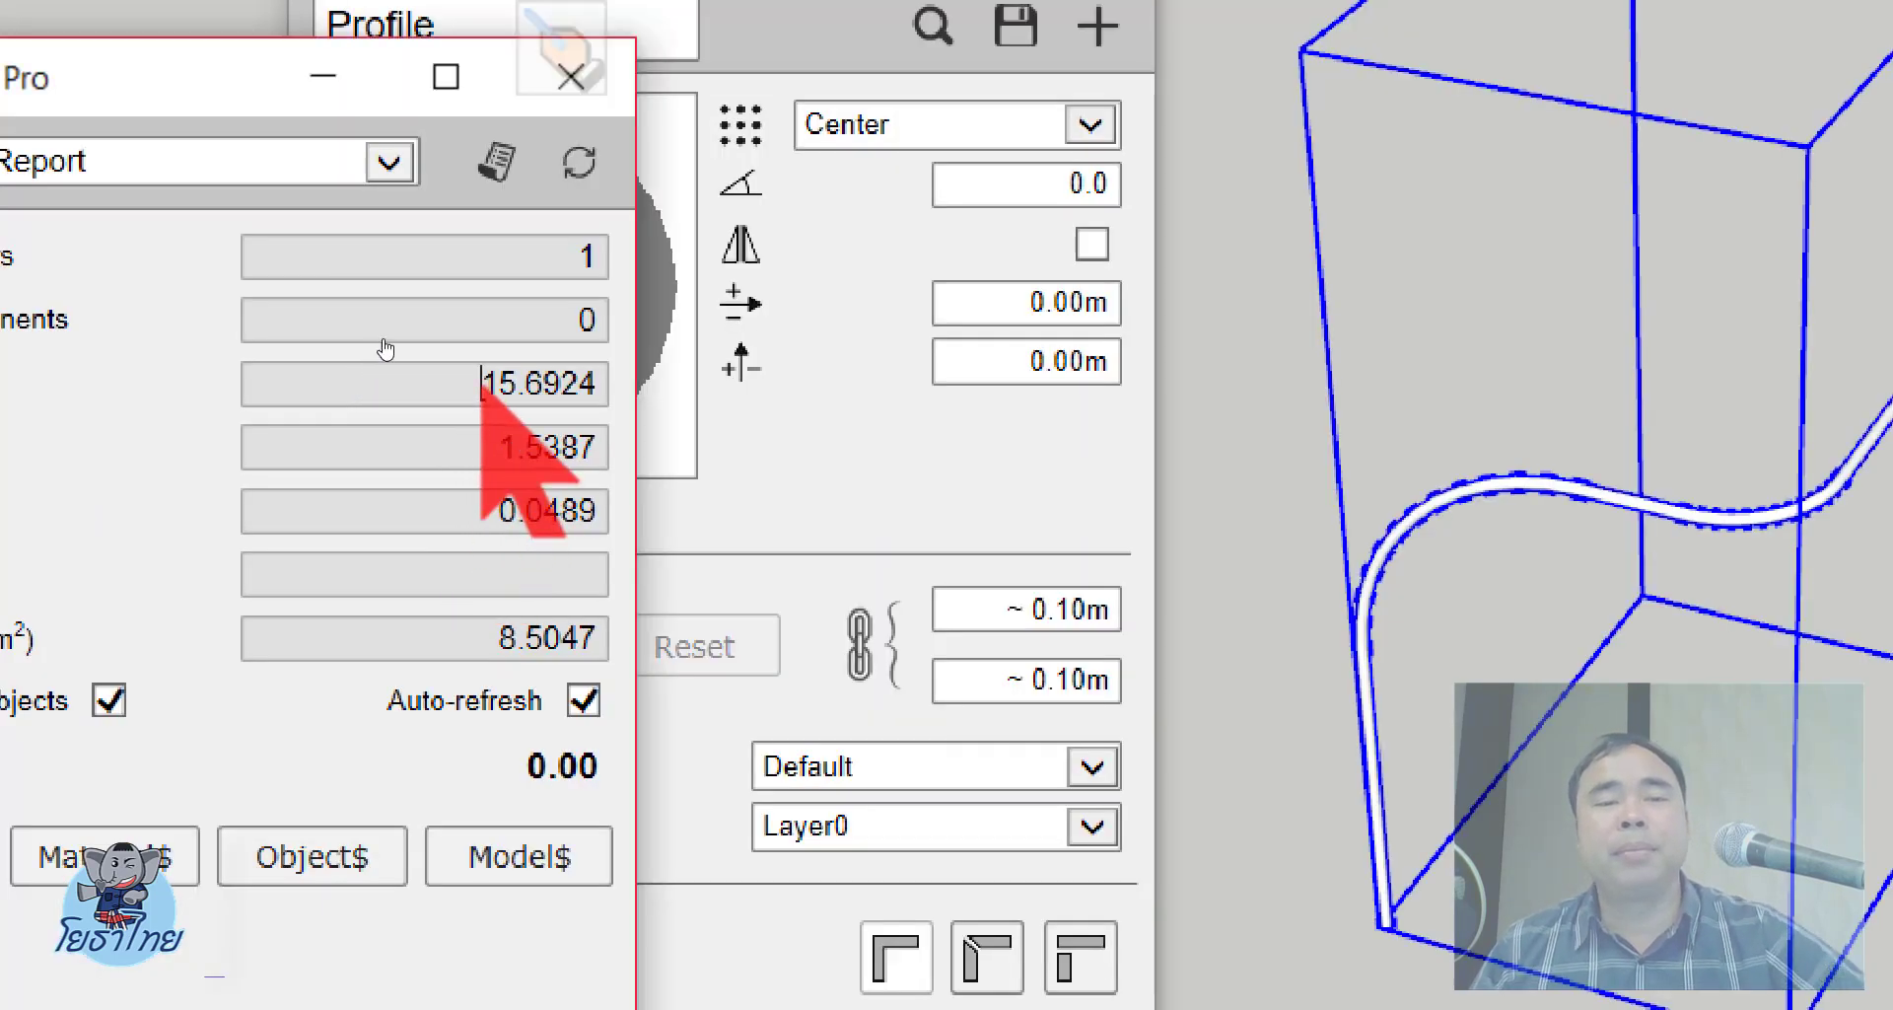
double_click(335, 336)
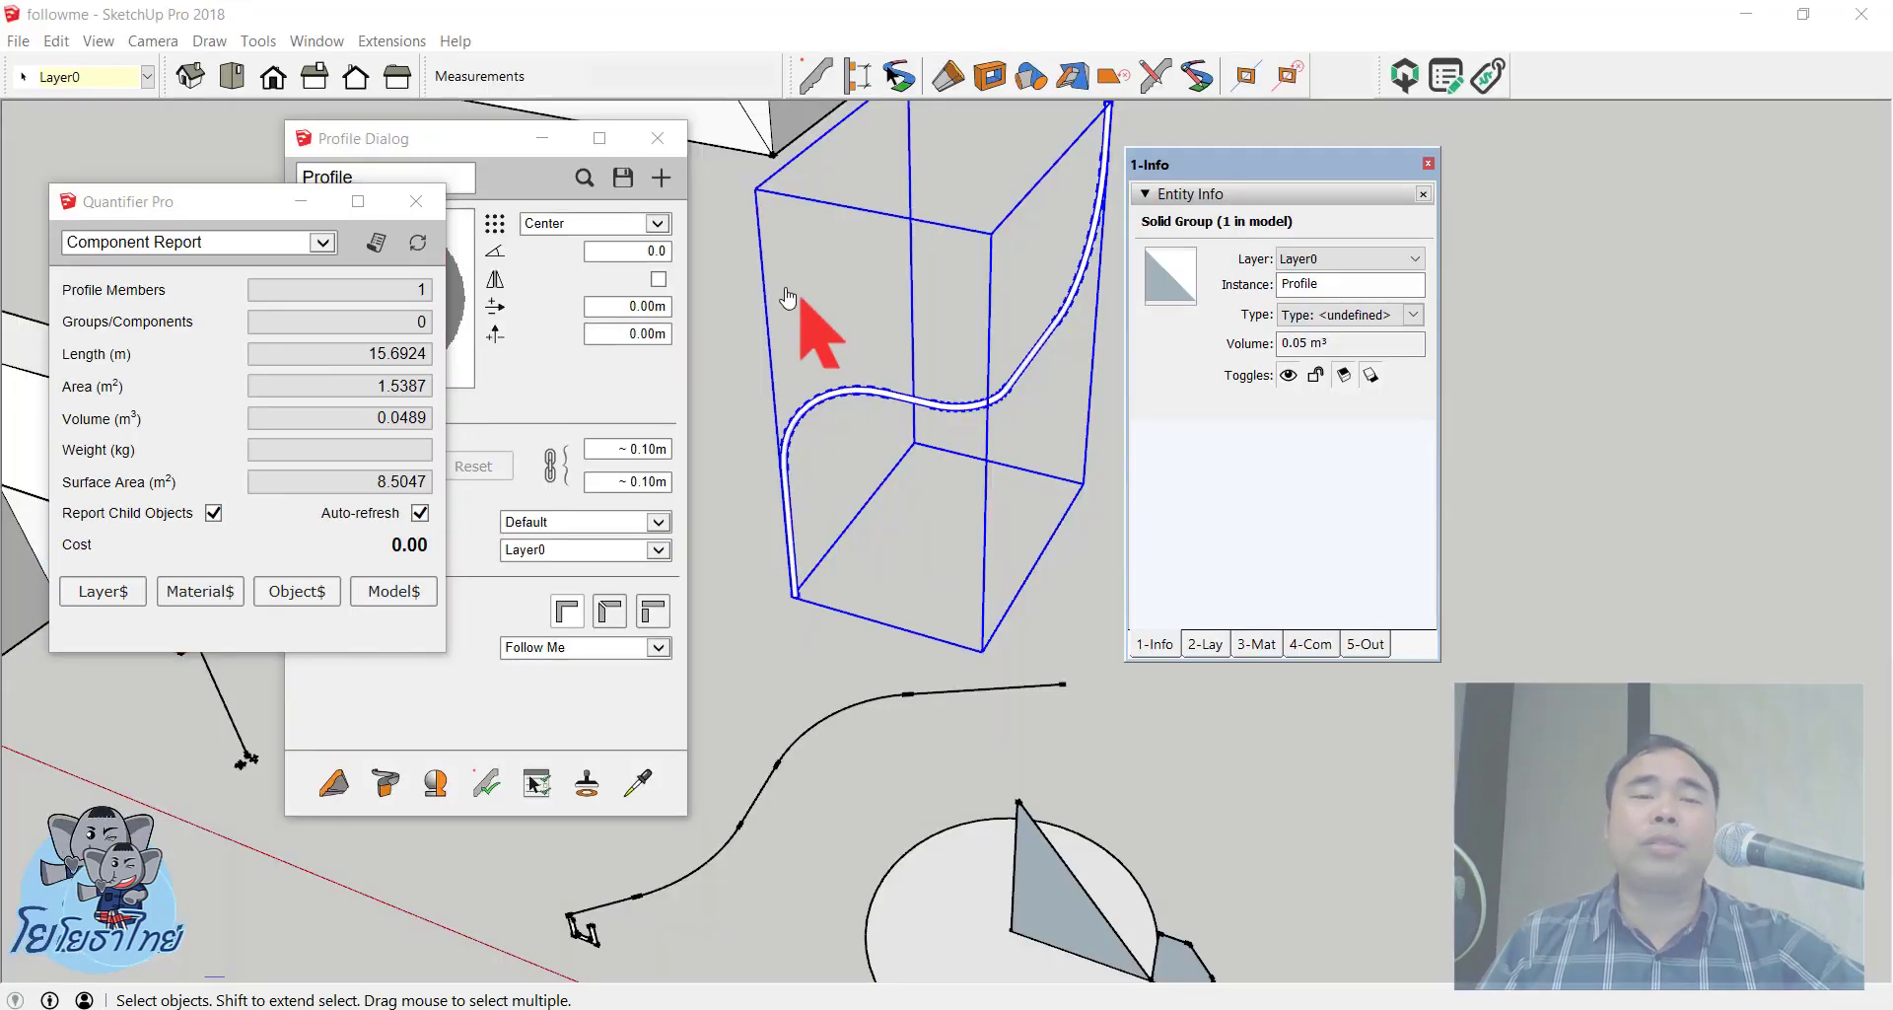
left_click(789, 286)
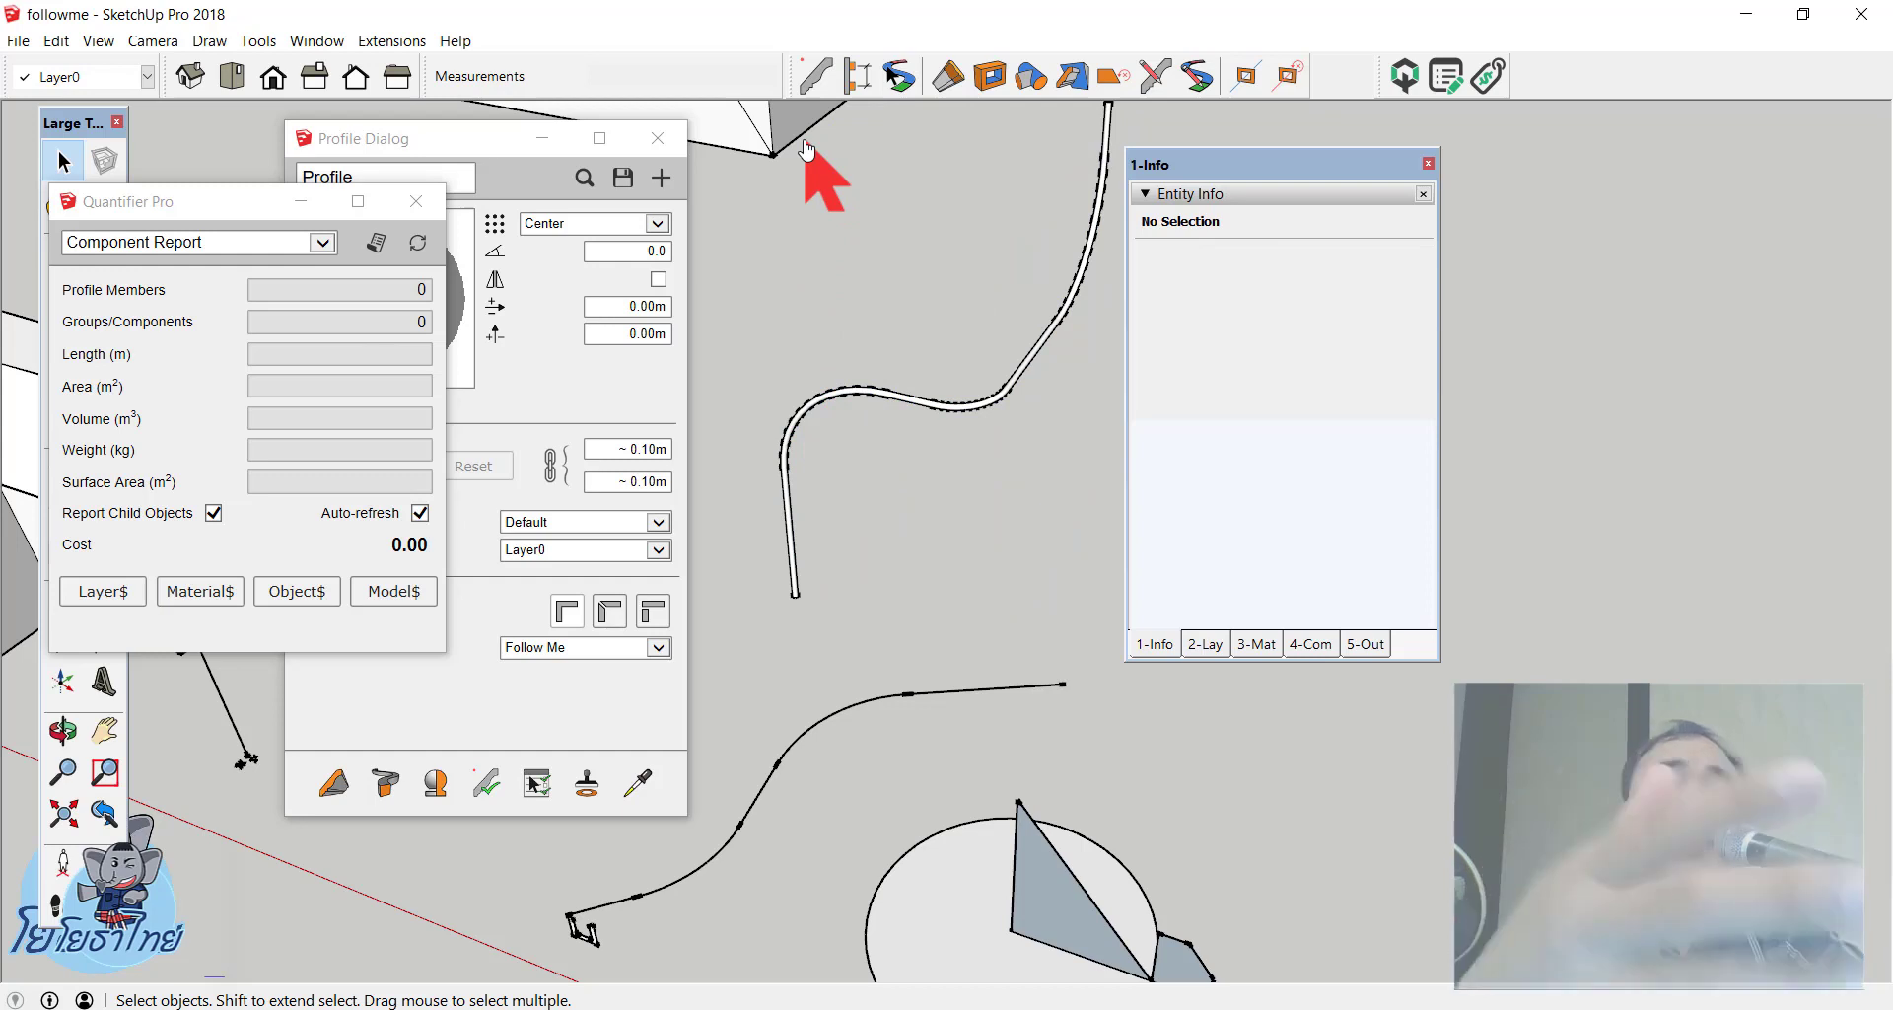
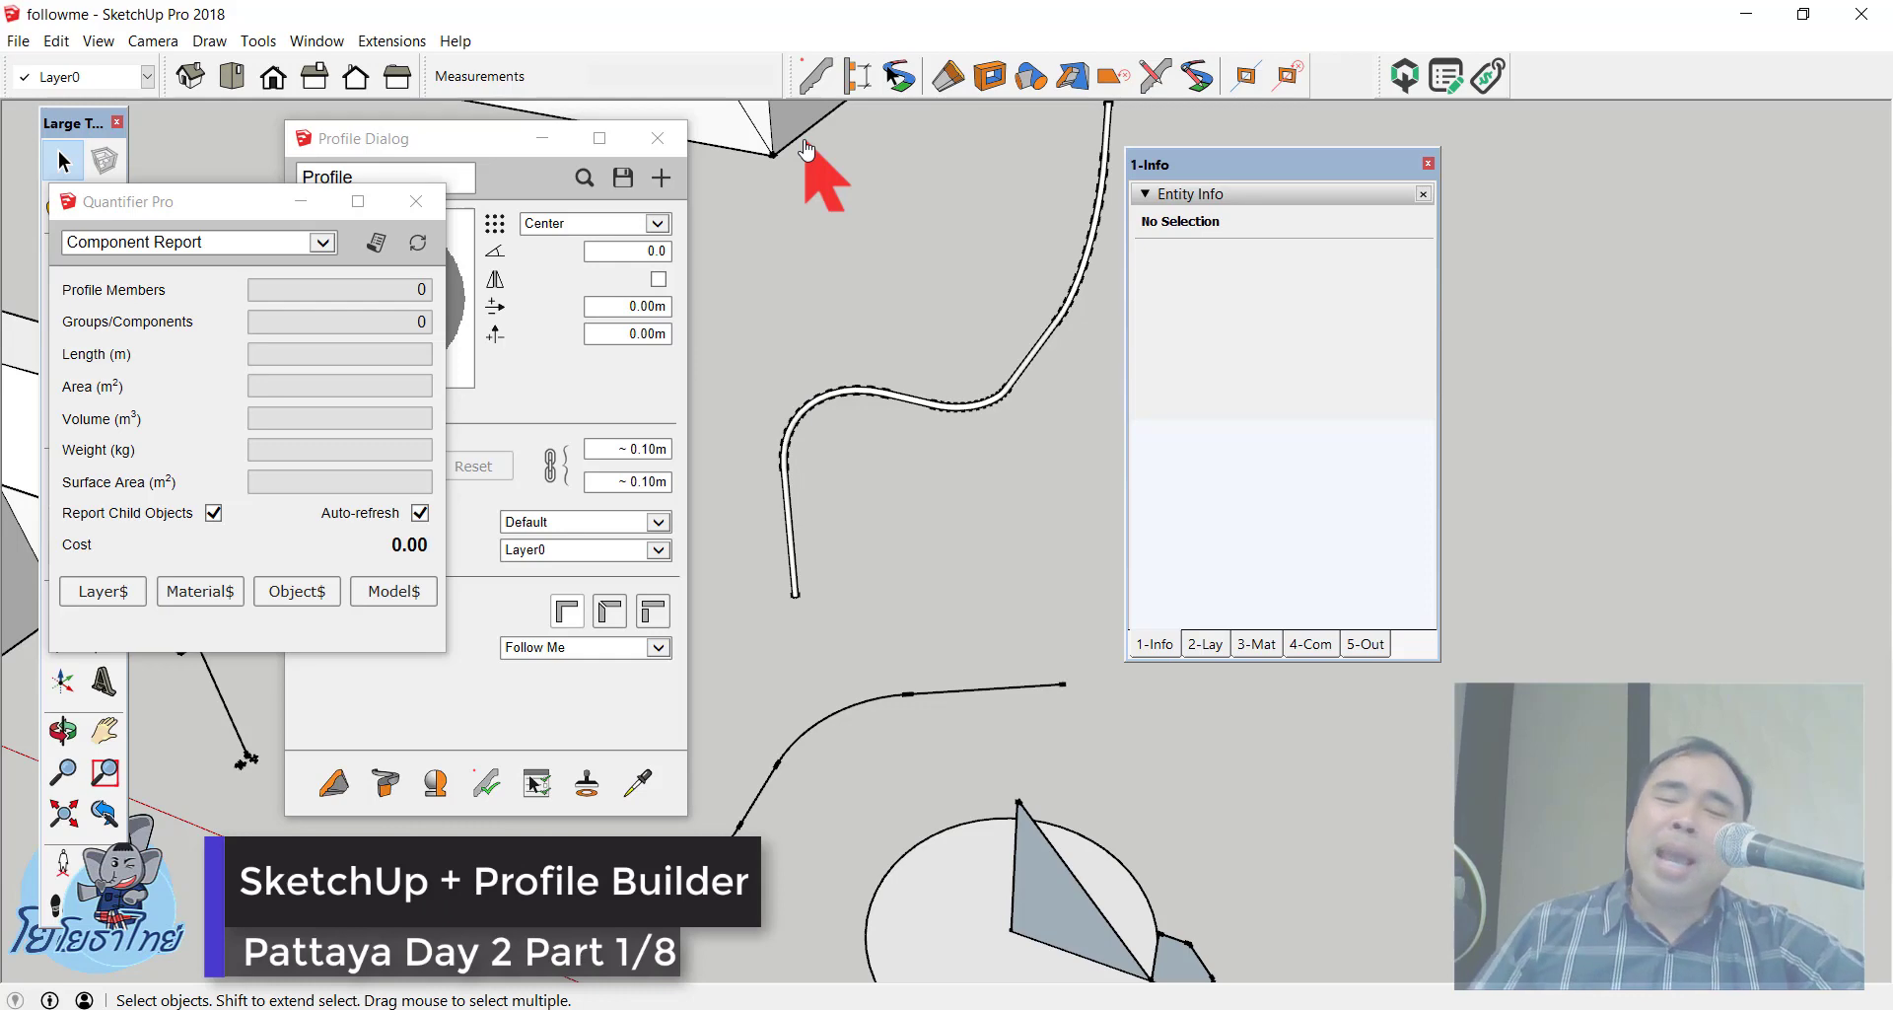
Step: Dock the Entity Info tray along the window's full right edge, beside the profiled and bare door frames
scroll(865, 287, "down", 3)
scroll(976, 338, "down", 2)
left_click_drag(1241, 173, 1536, 200)
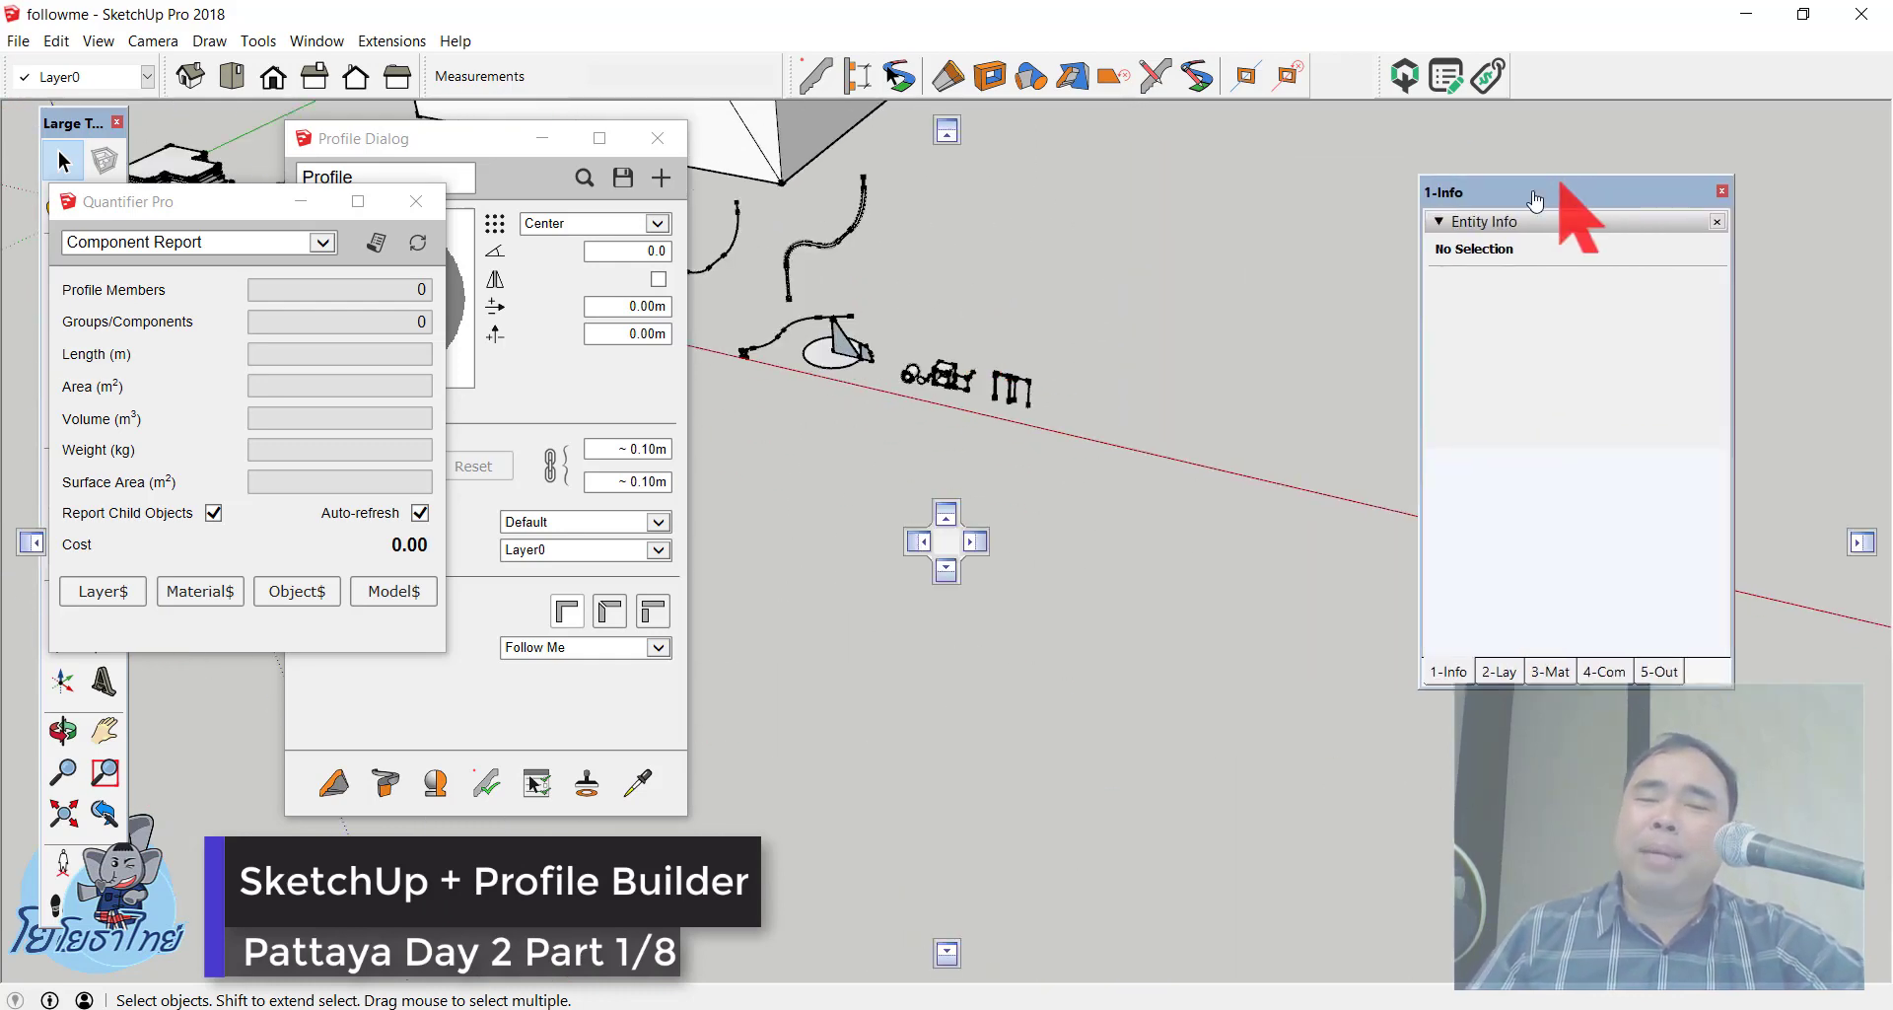
scroll(1013, 400, "up", 2)
scroll(908, 422, "up", 2)
scroll(895, 405, "up", 3)
scroll(916, 382, "down", 2)
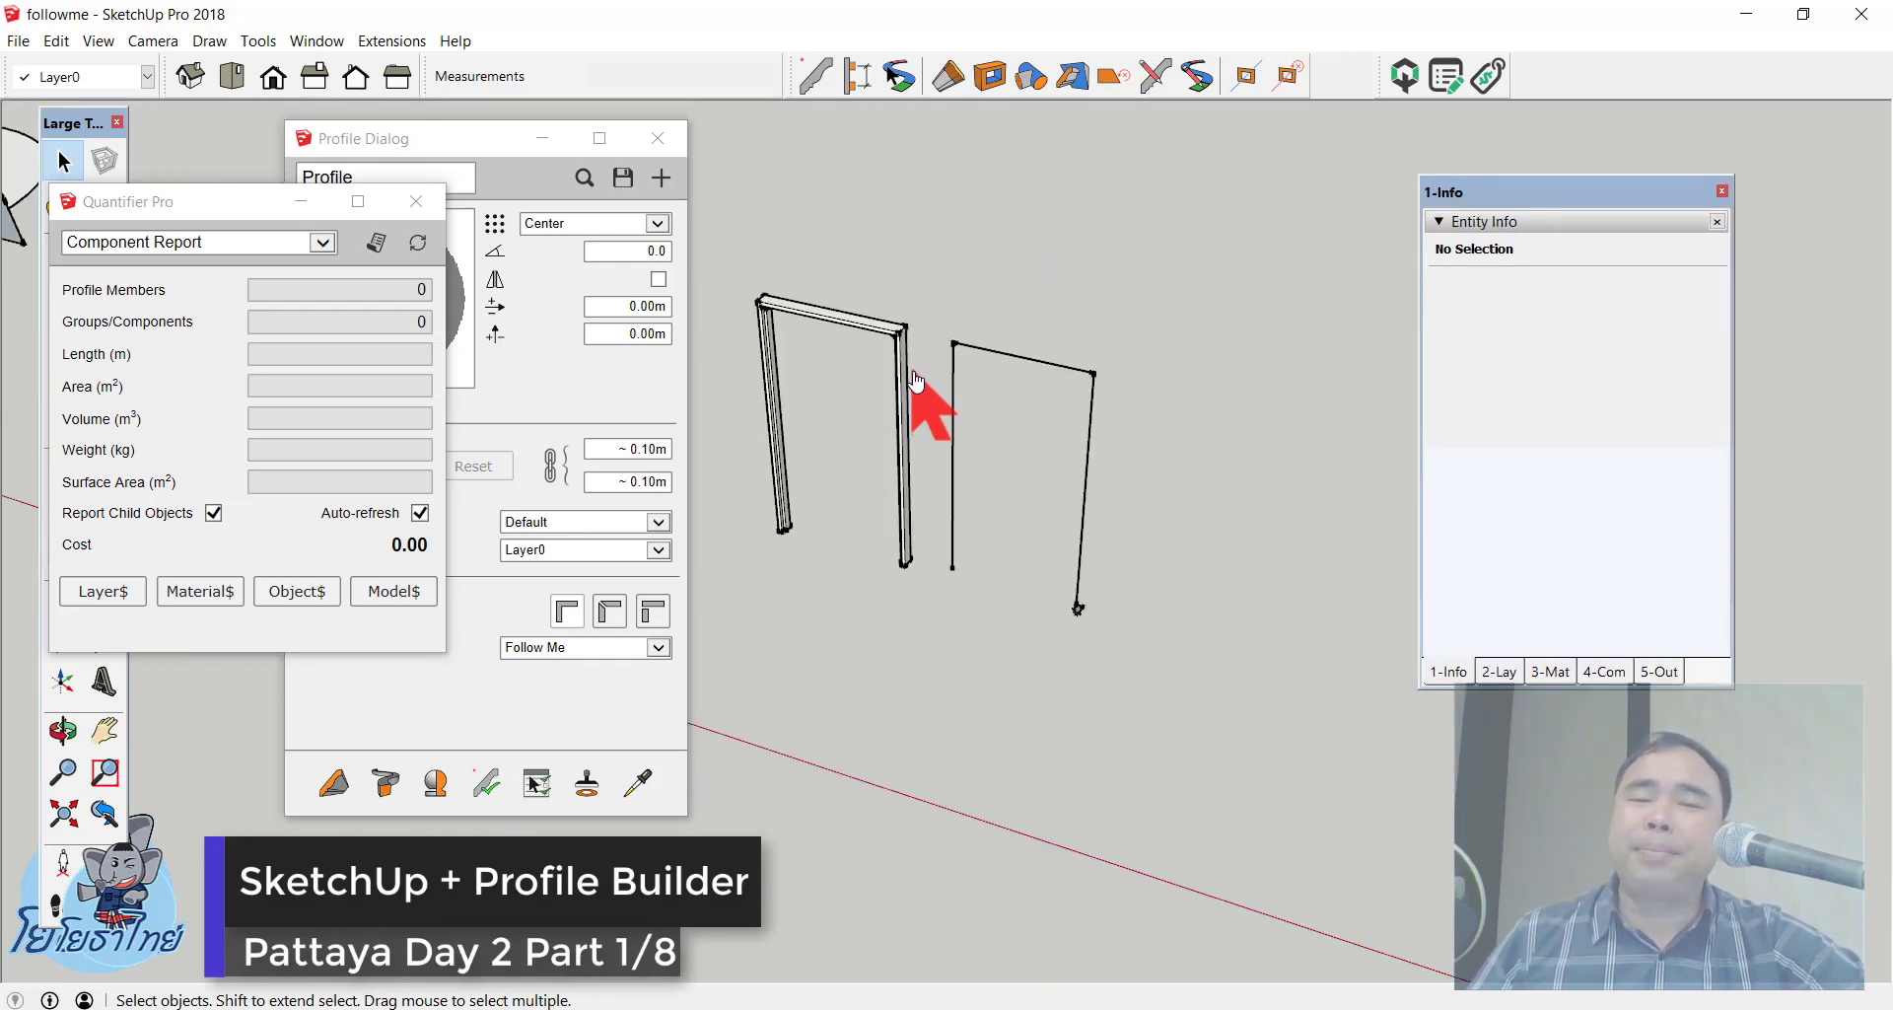
middle_click_drag(916, 383, 963, 477)
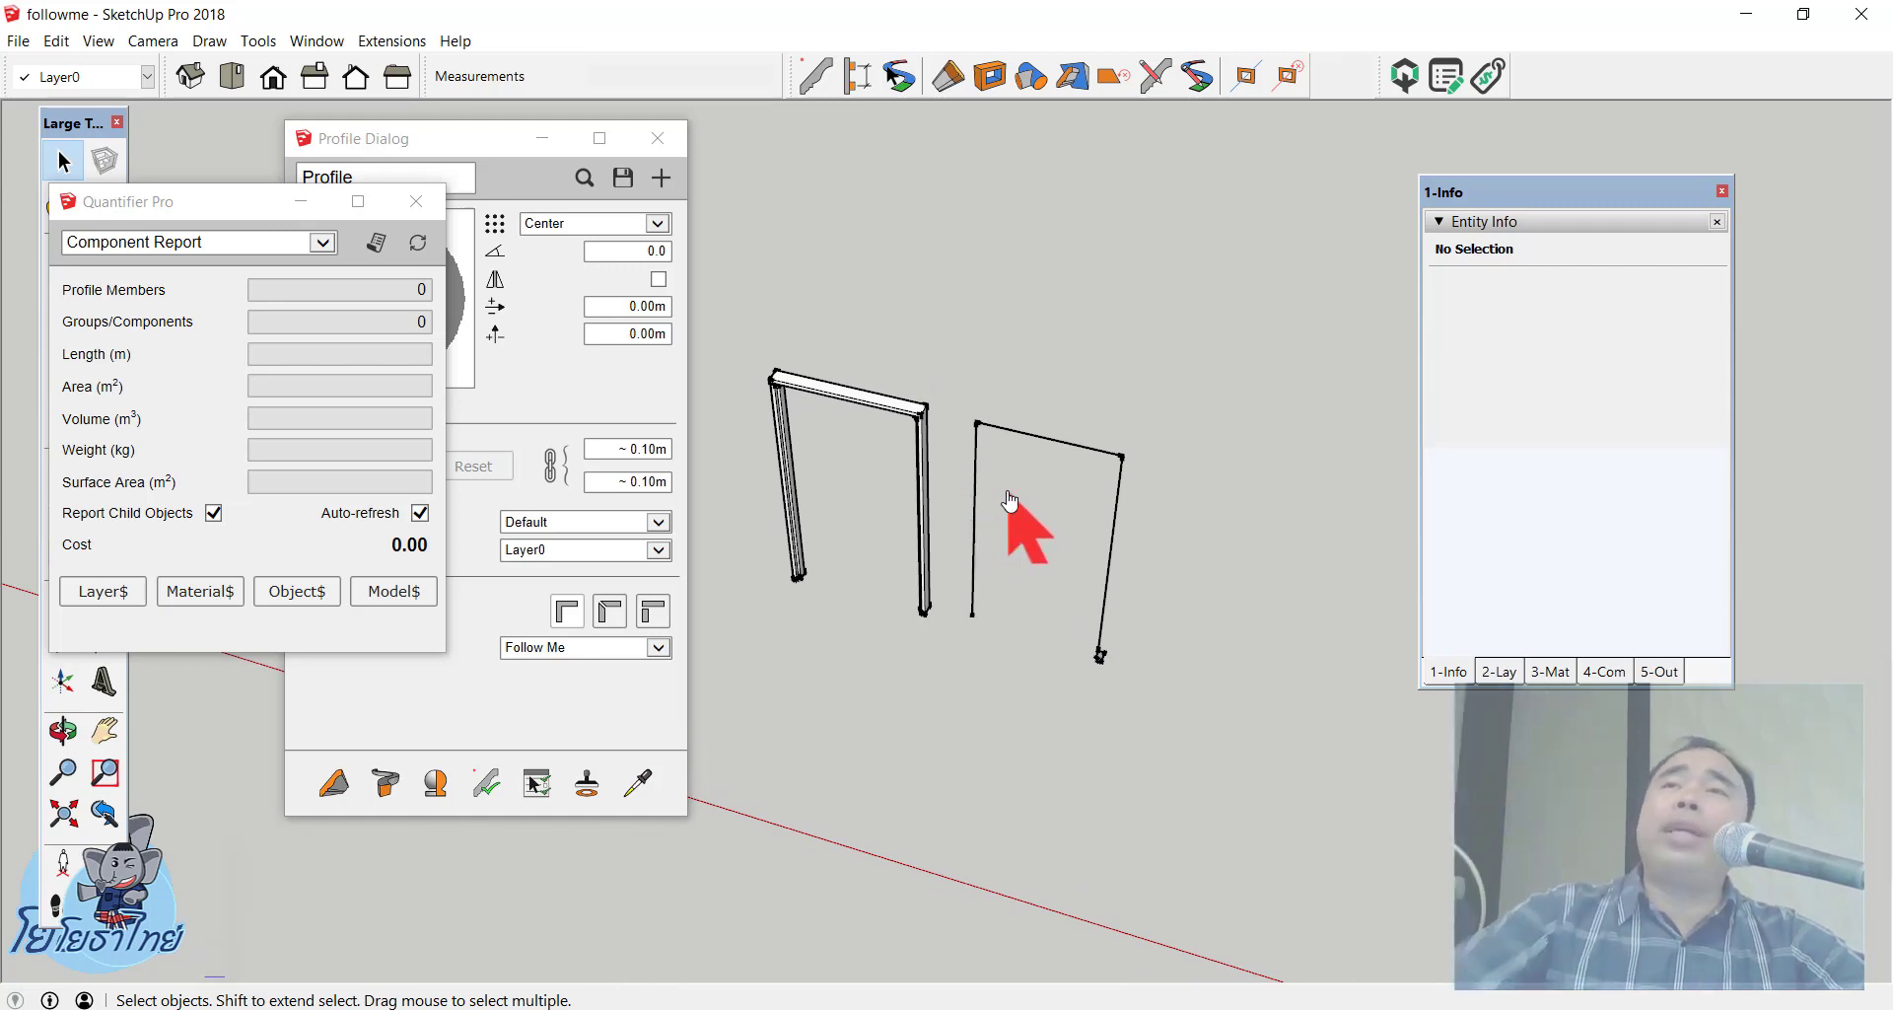
left_click_drag(1487, 194, 1859, 472)
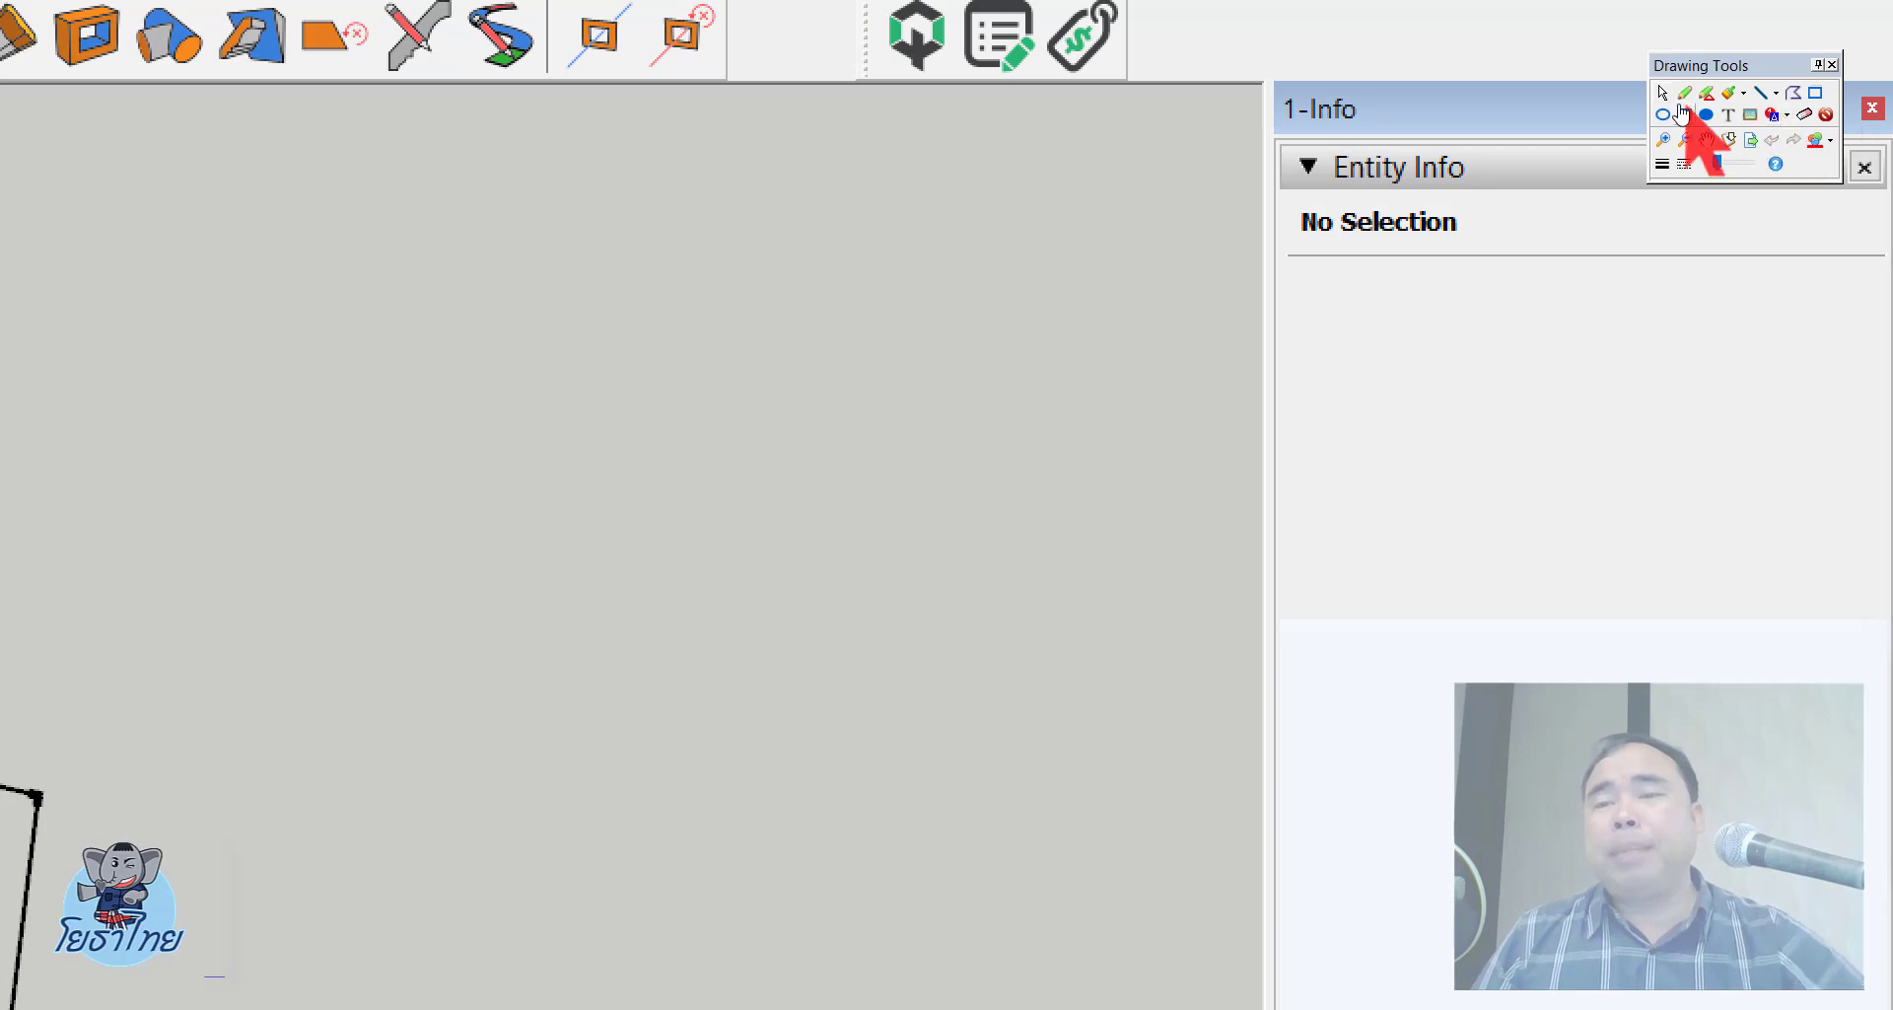
left_click_drag(1812, 94, 1809, 193)
left_click_drag(1723, 268, 1724, 289)
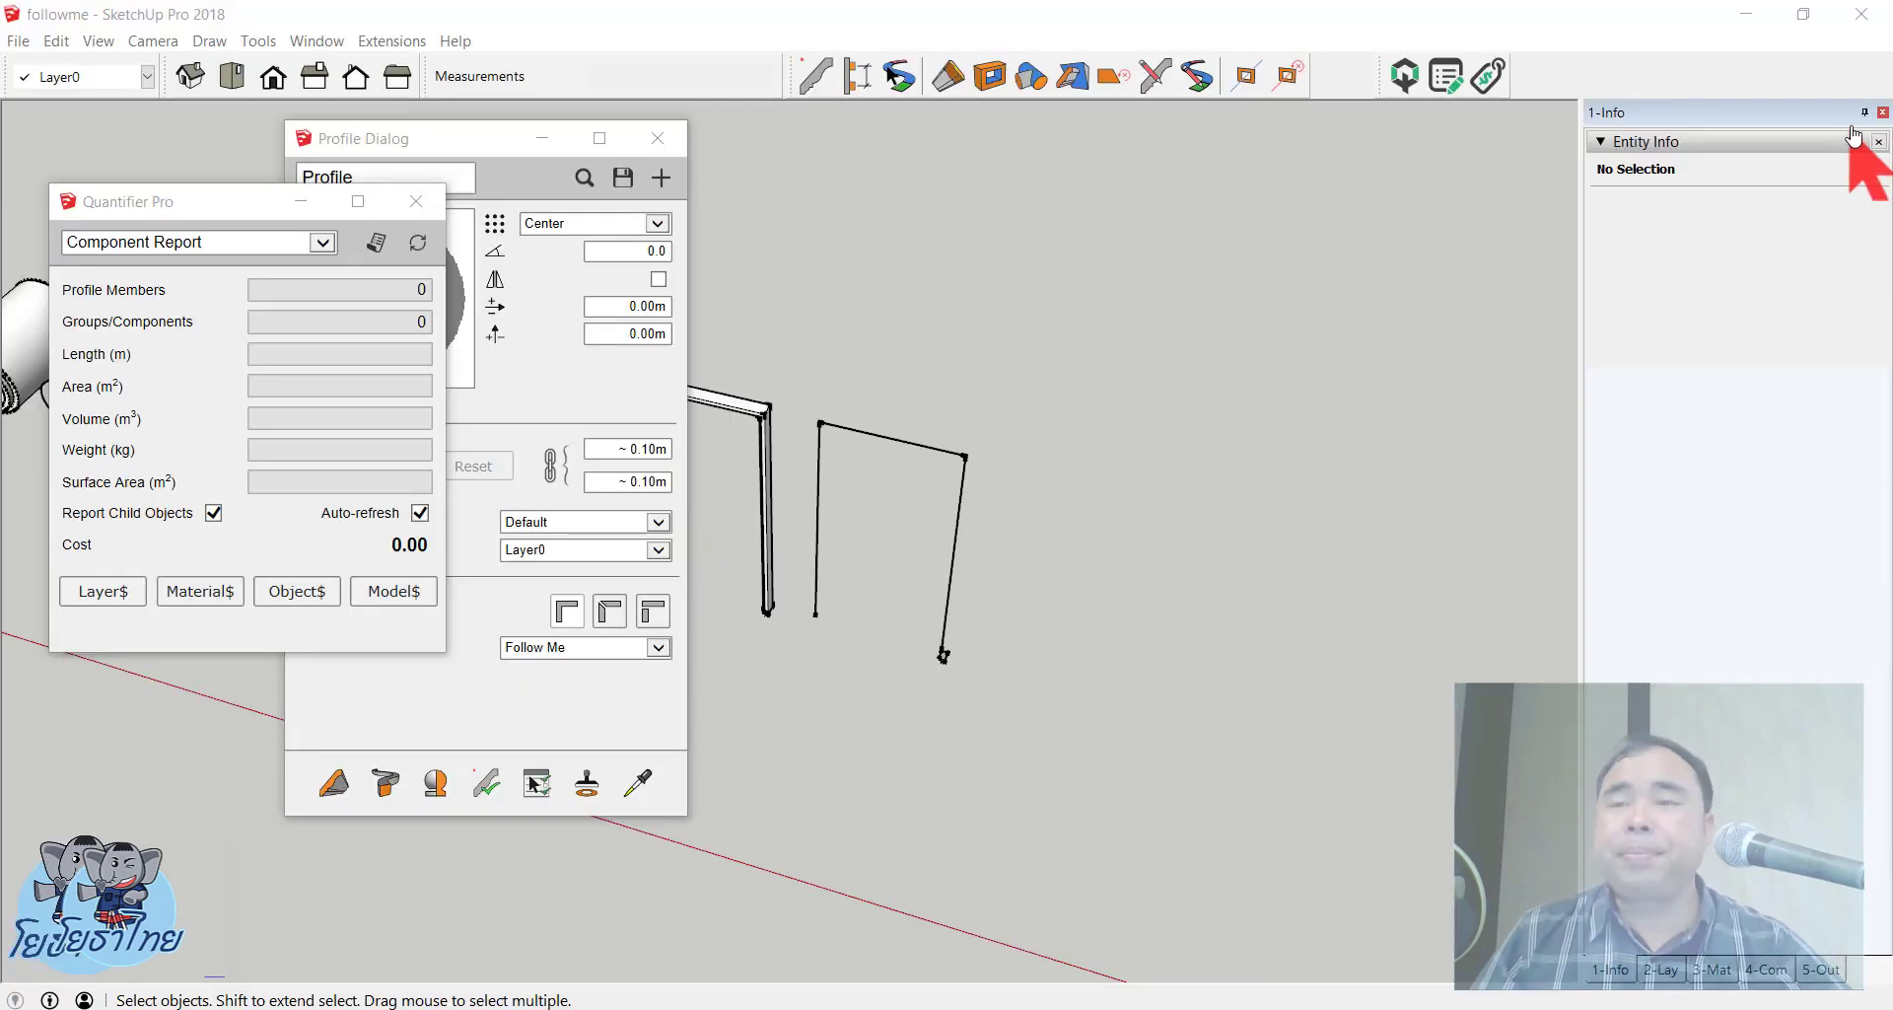
left_click(1866, 115)
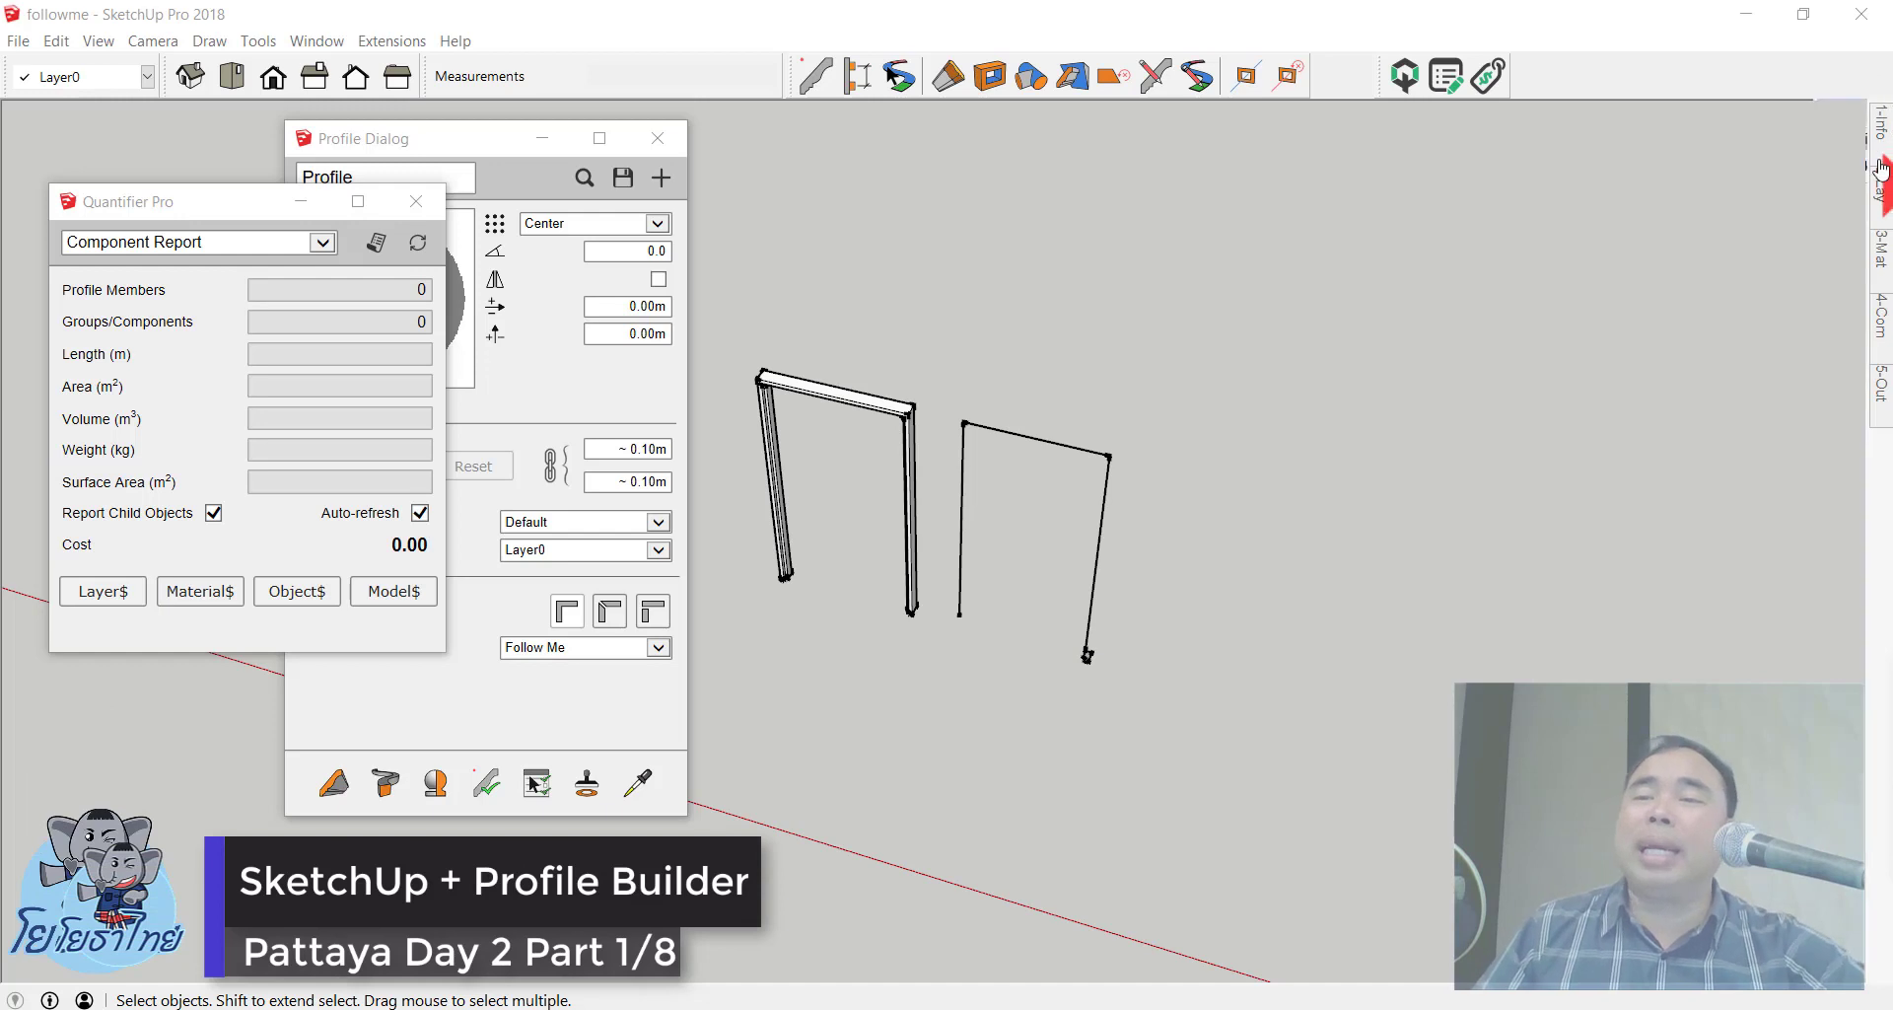
left_click(1864, 112)
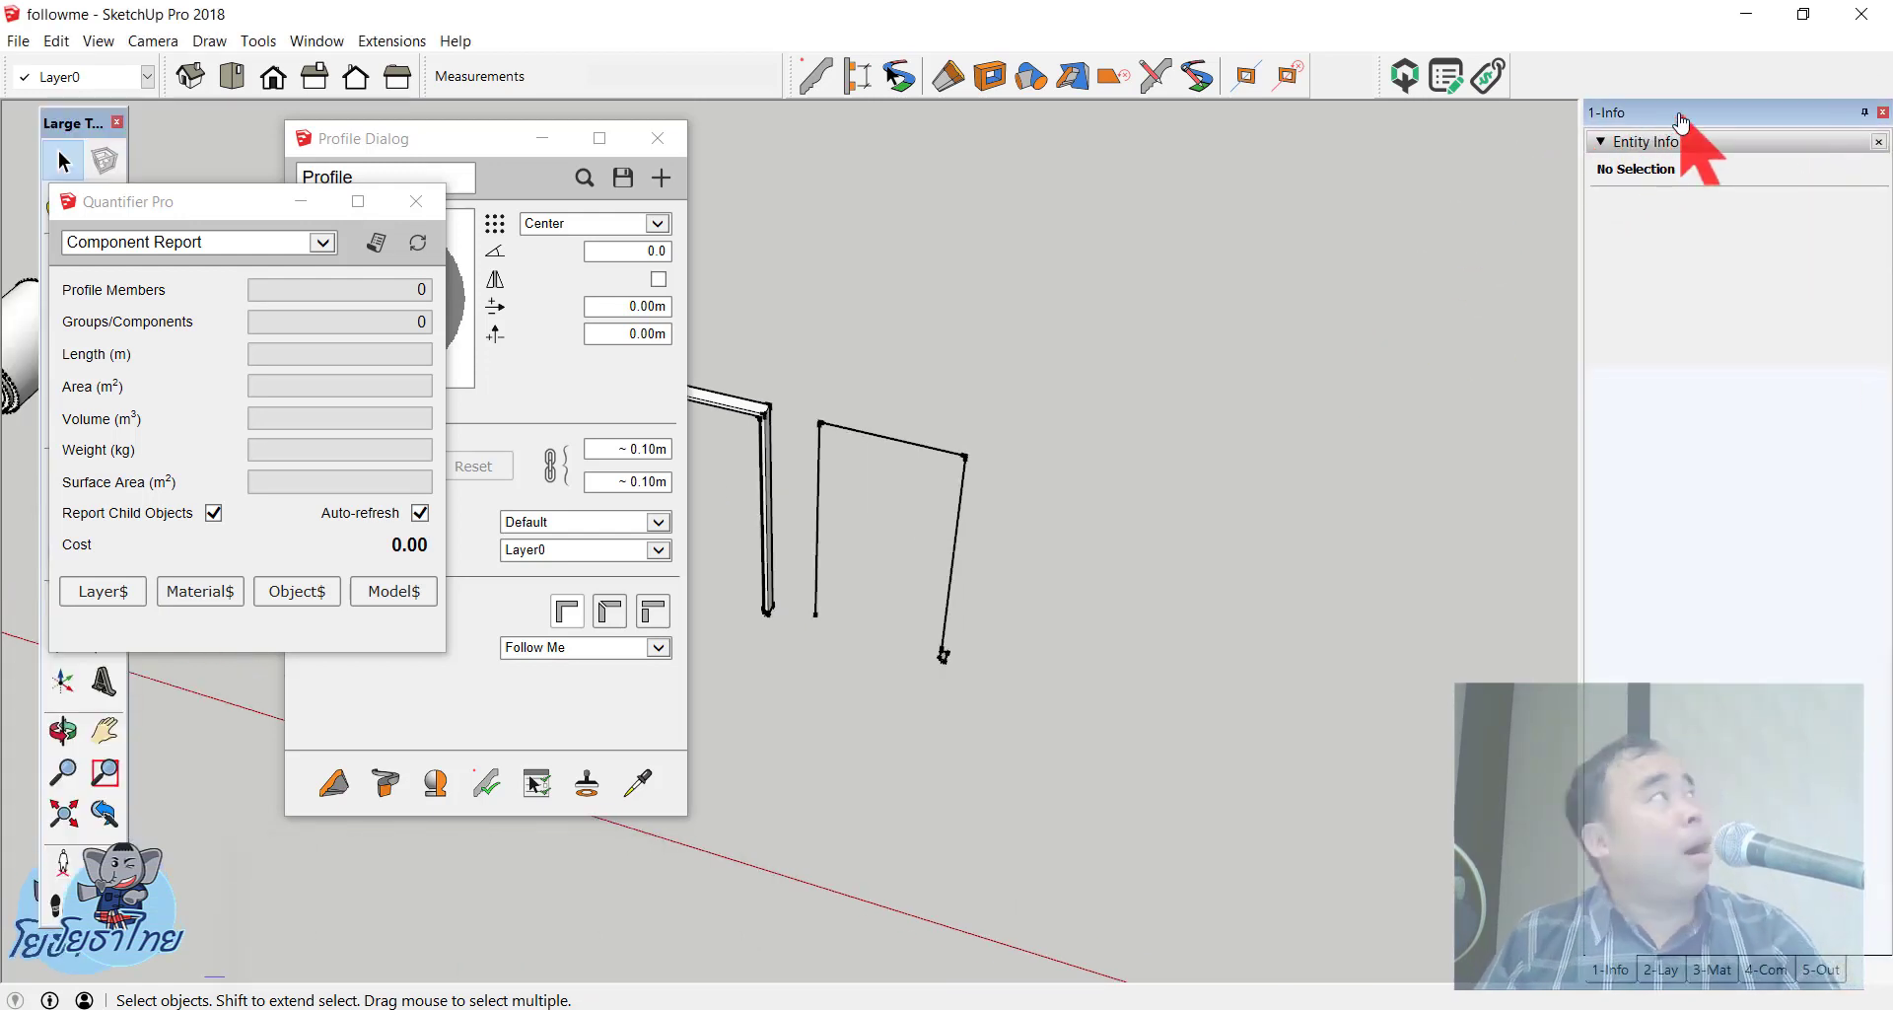
mouse_move(1682, 123)
left_mouse_down()
mouse_move(1321, 243)
mouse_move(1821, 507)
mouse_move(1865, 557)
mouse_move(1459, 533)
mouse_move(1716, 582)
mouse_move(1843, 540)
mouse_move(1755, 542)
mouse_move(1859, 558)
left_mouse_up()
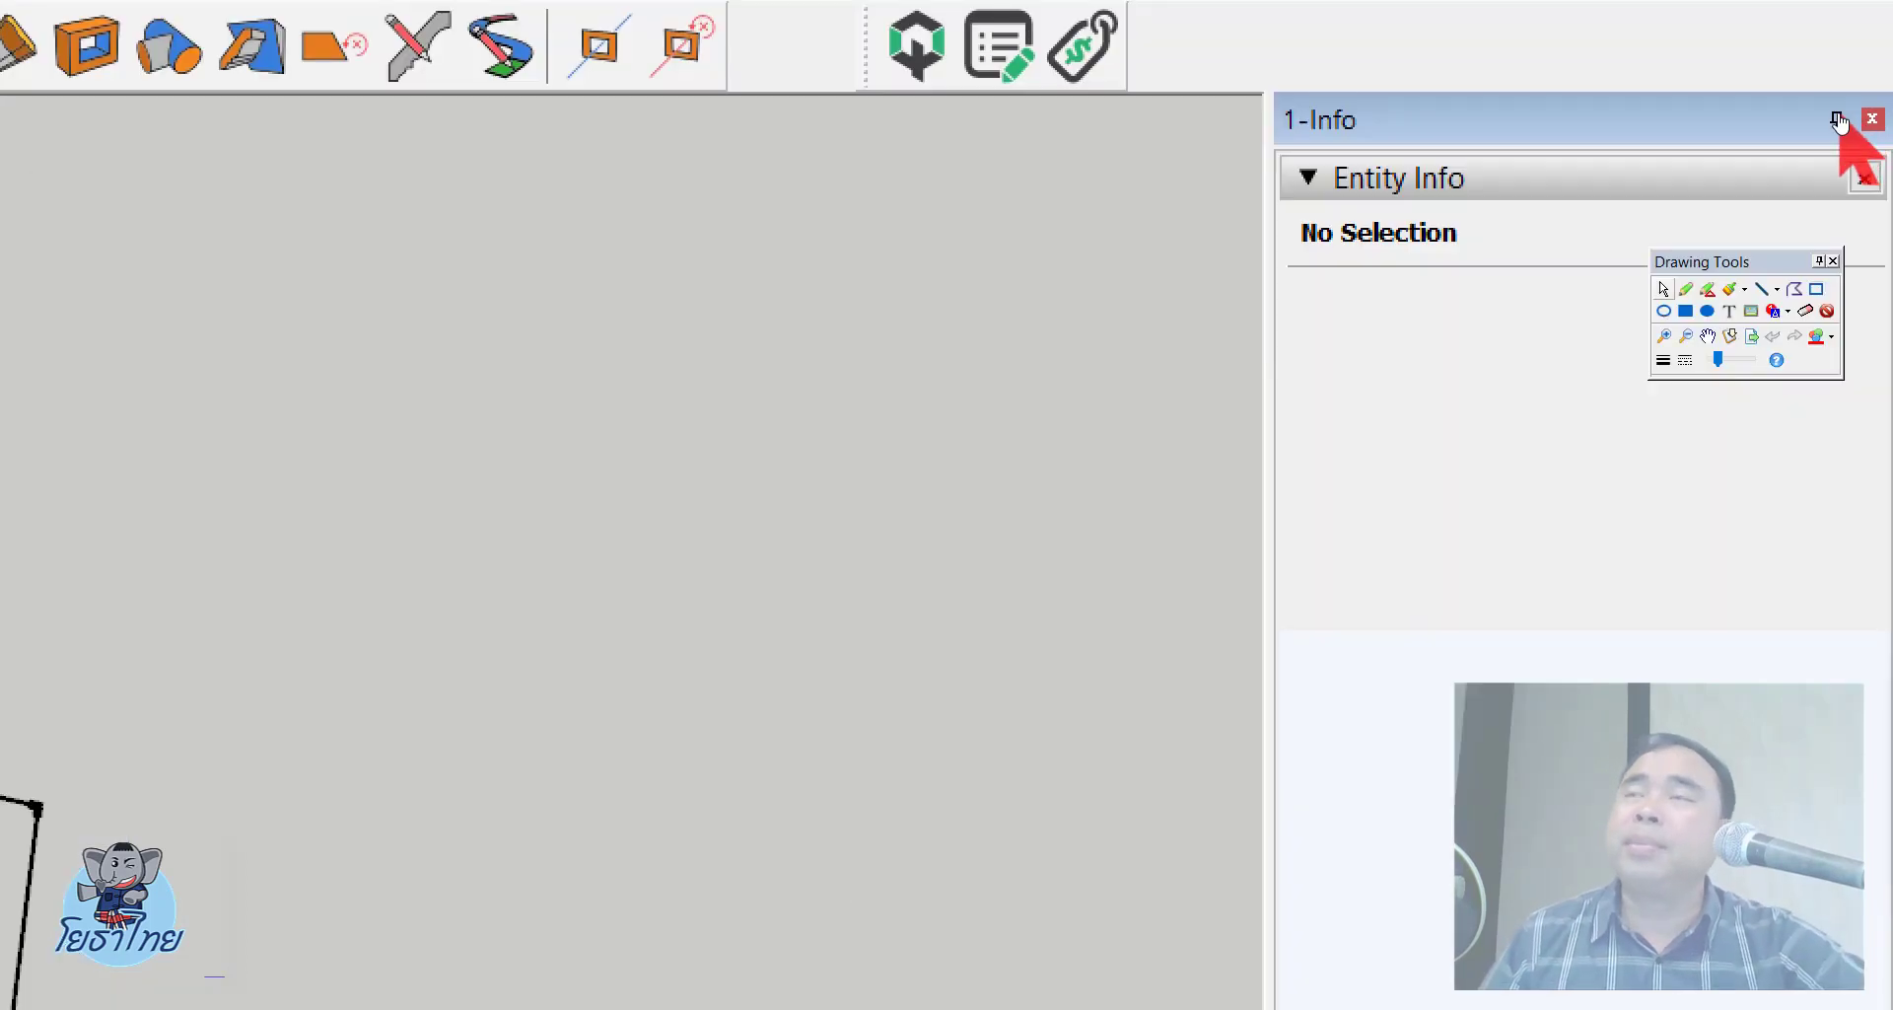
left_click_drag(1590, 83, 1812, 120)
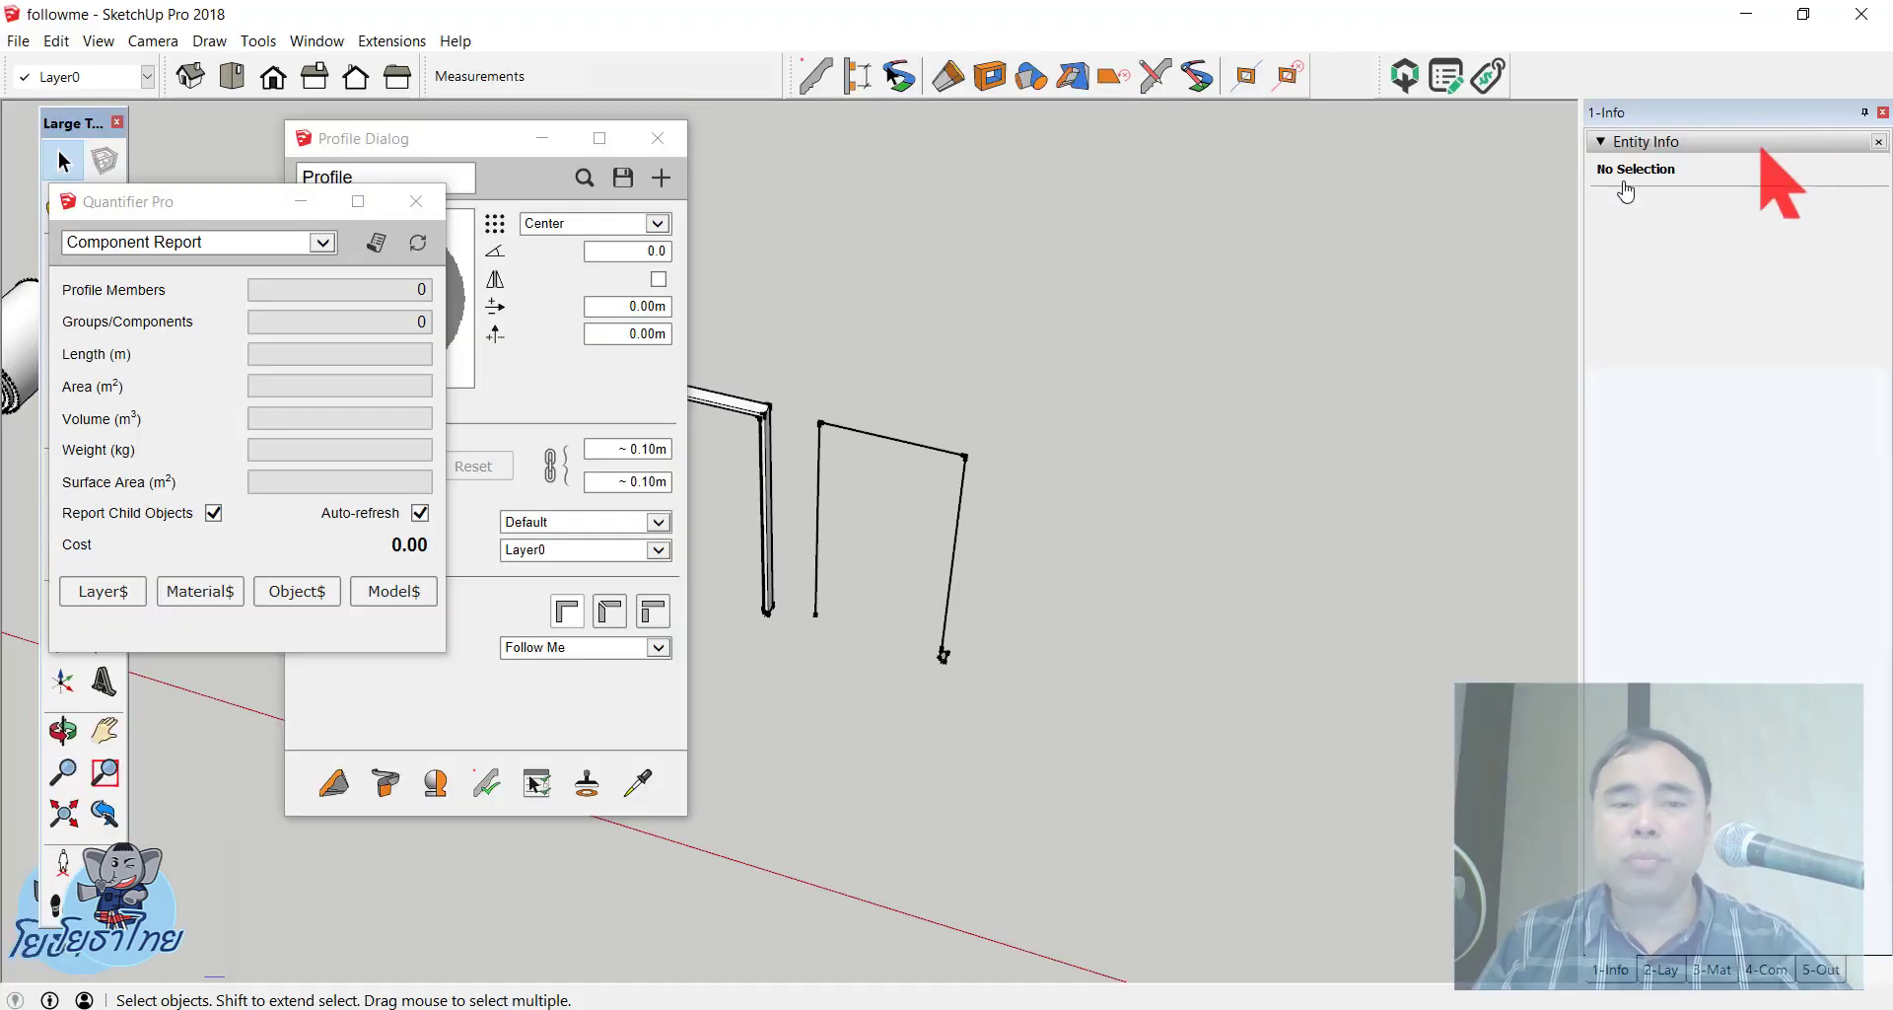
mouse_move(1242, 287)
middle_mouse_down()
mouse_move(1213, 453)
mouse_move(1258, 503)
middle_mouse_up()
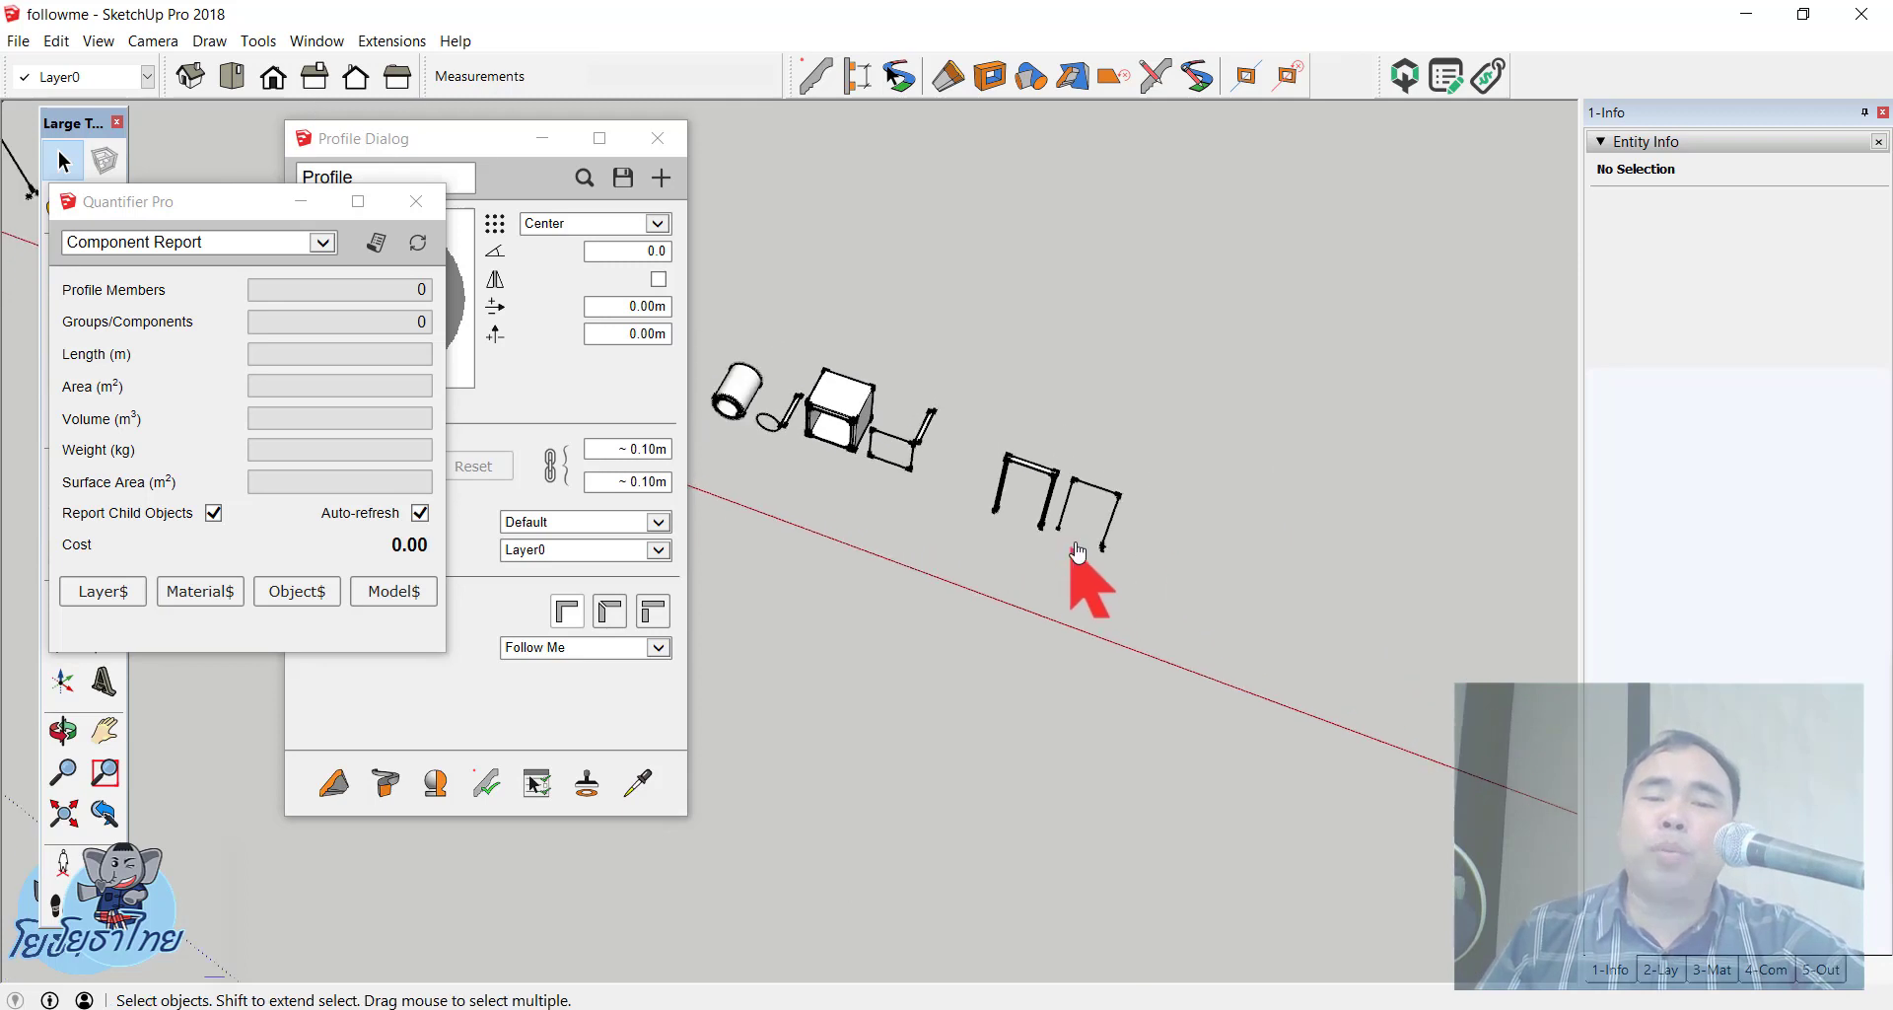
Step: Orbit to the bare wire door outline and start selecting its edges
scroll(1137, 538, "up", 5)
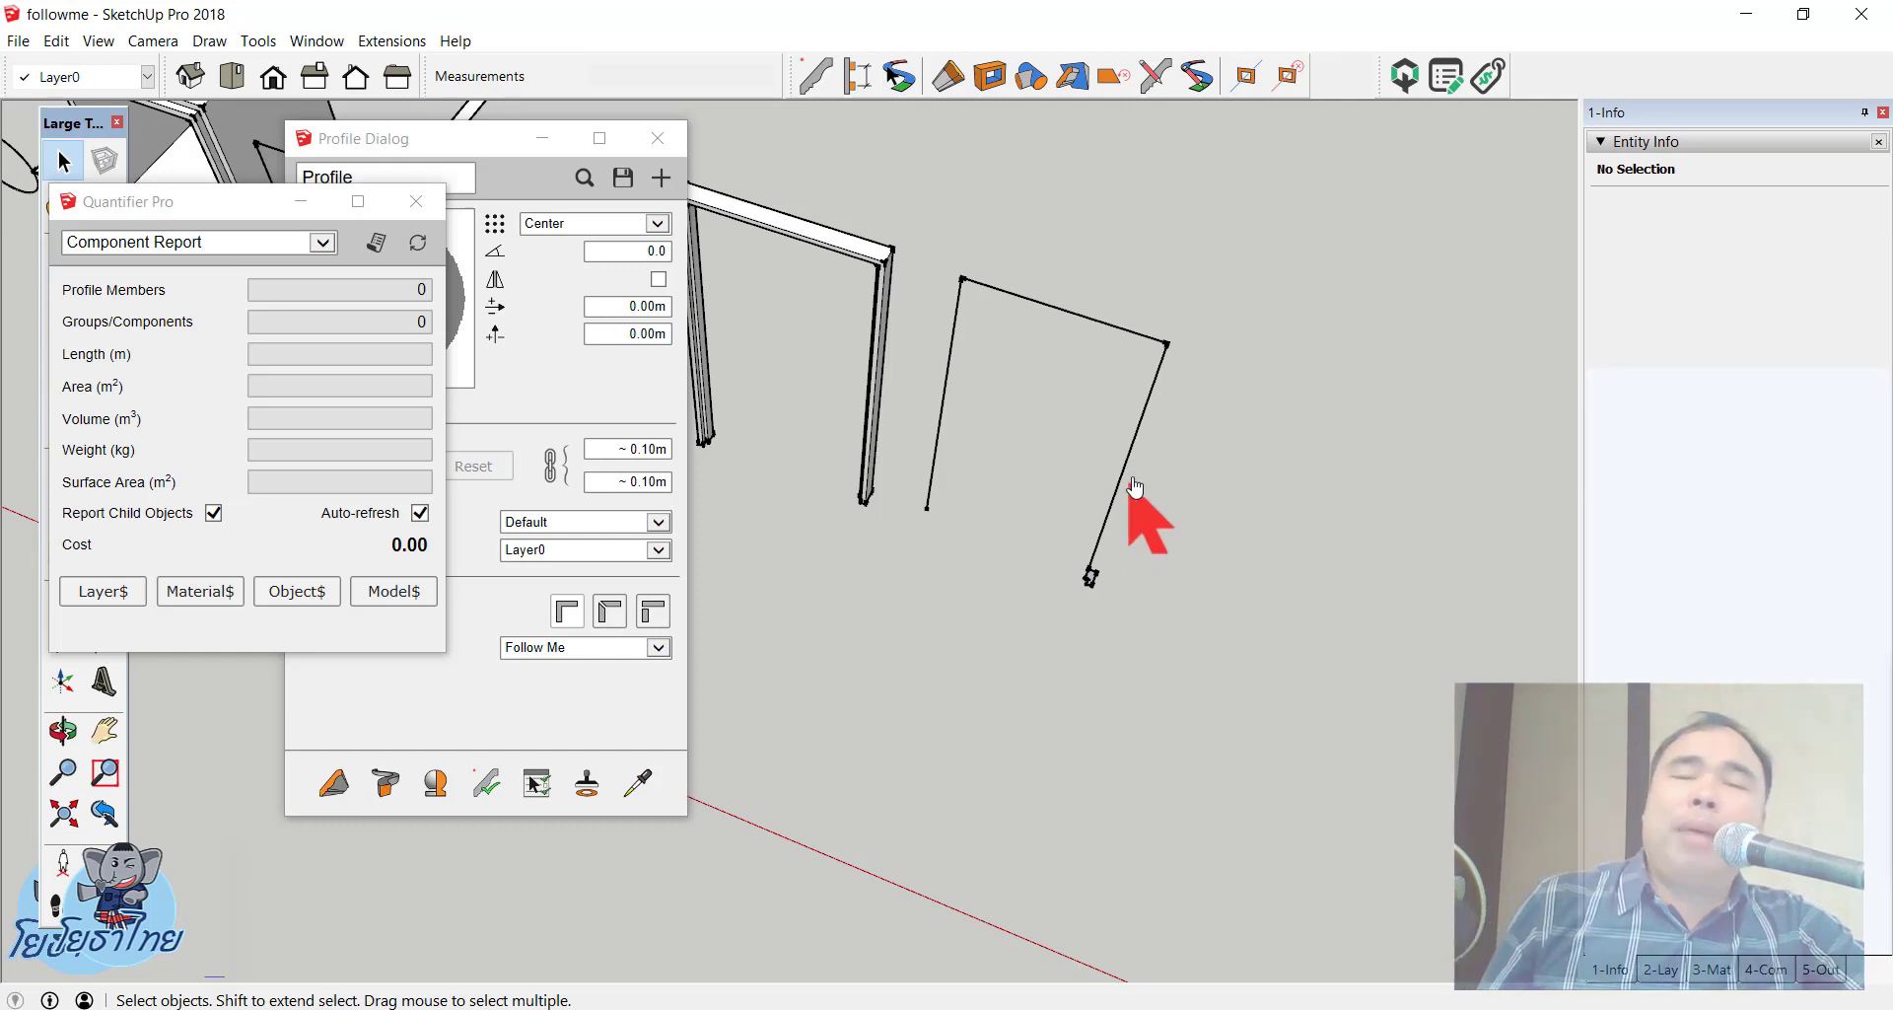
middle_click_drag(1133, 512, 1108, 480)
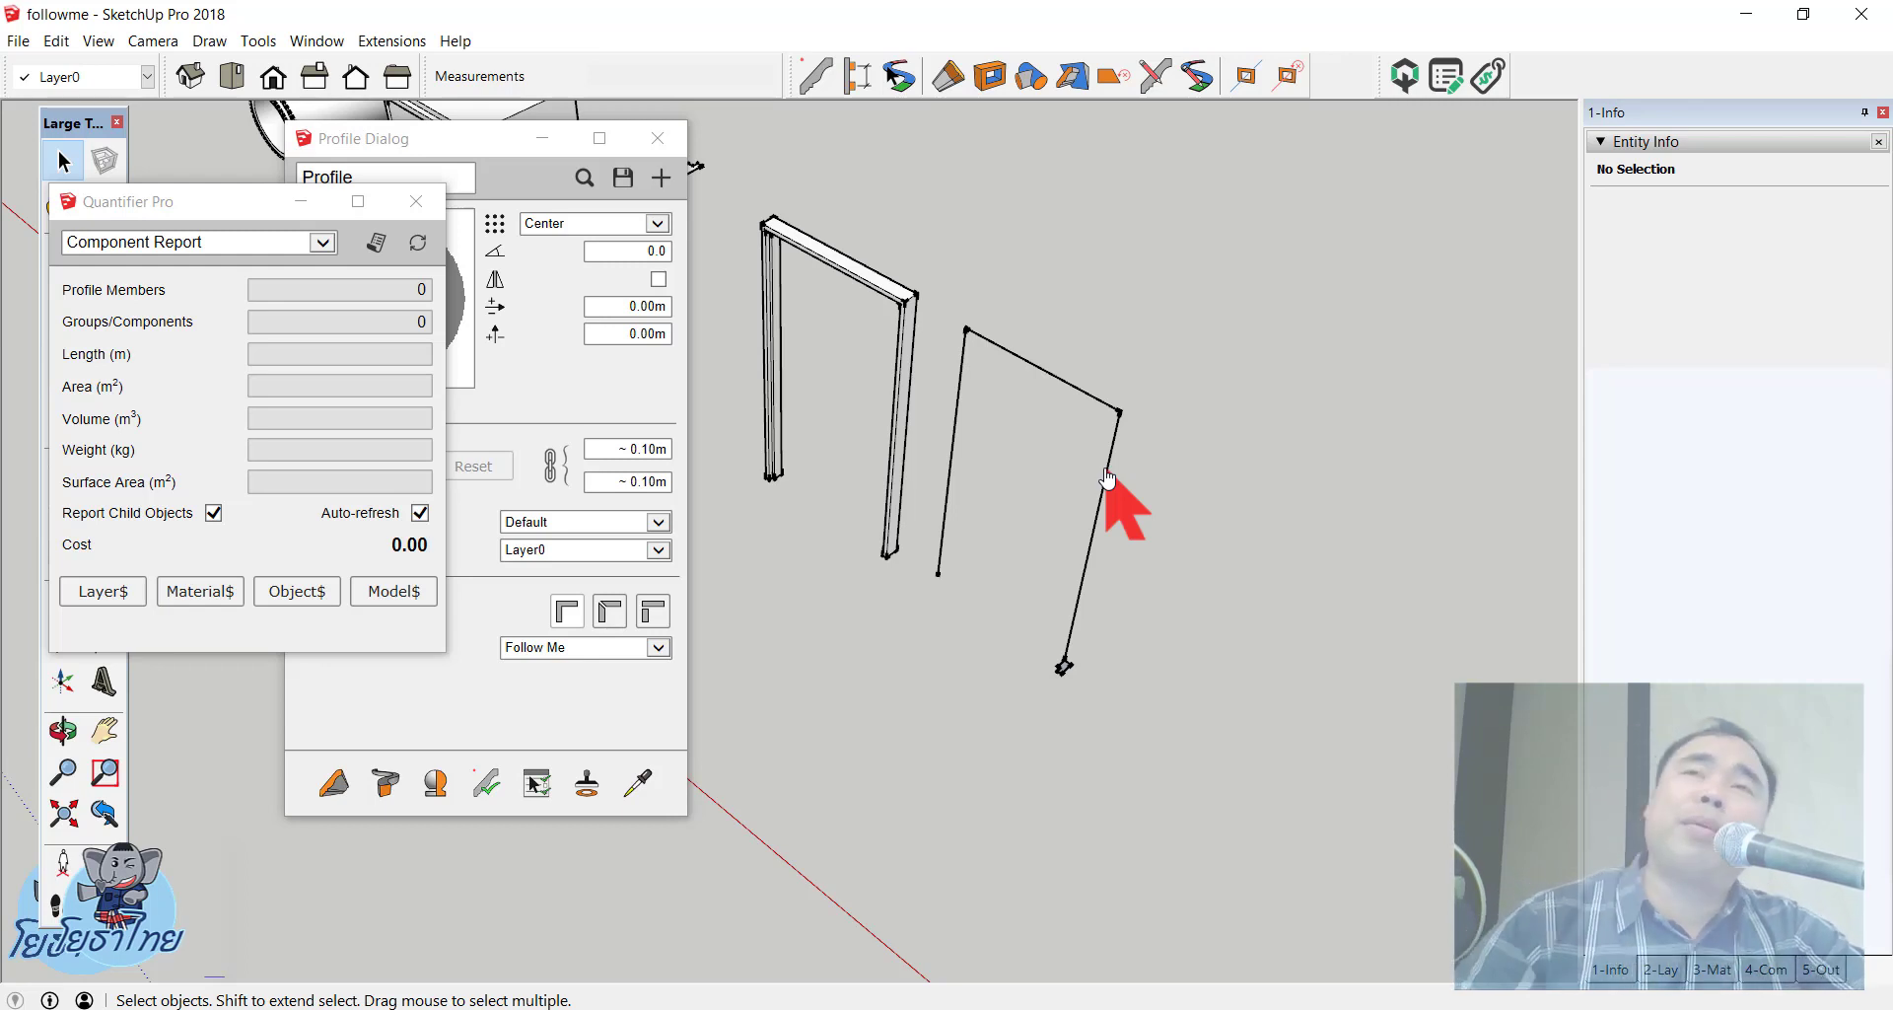
scroll(986, 479, "up", 3)
scroll(996, 581, "down", 5)
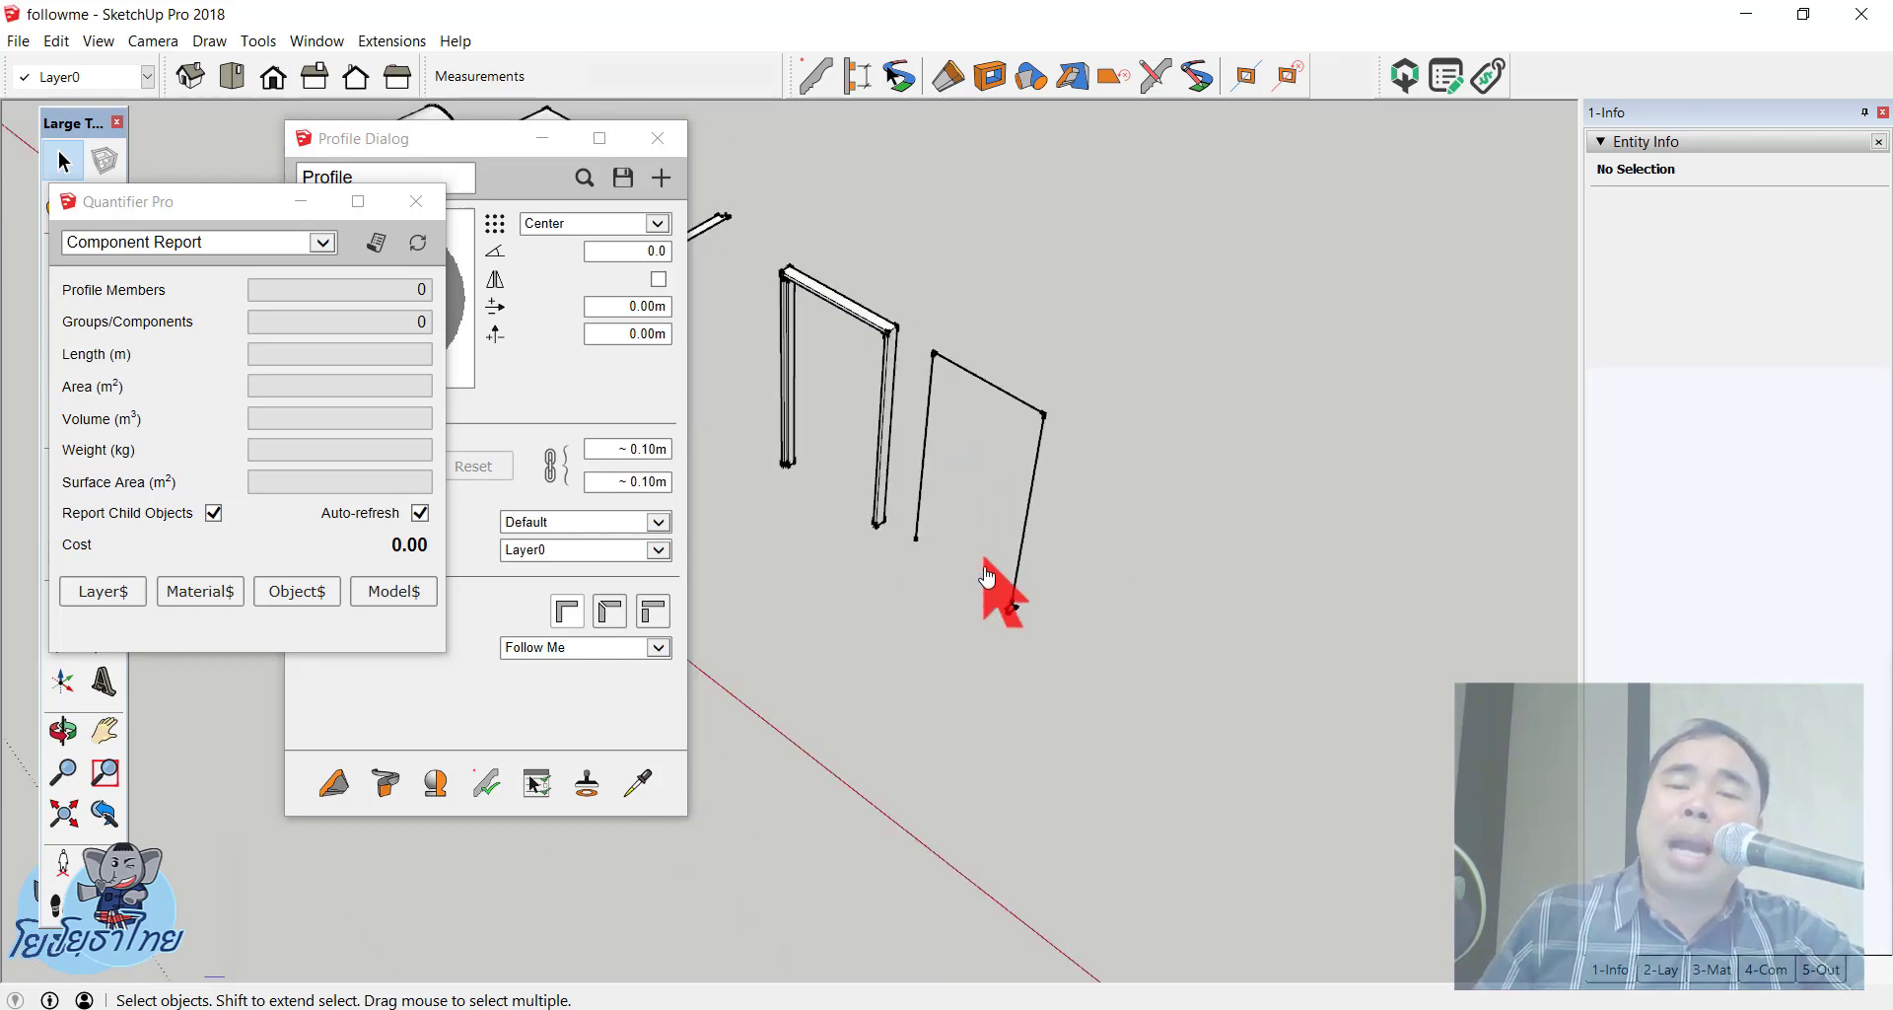
scroll(987, 582, "up", 5)
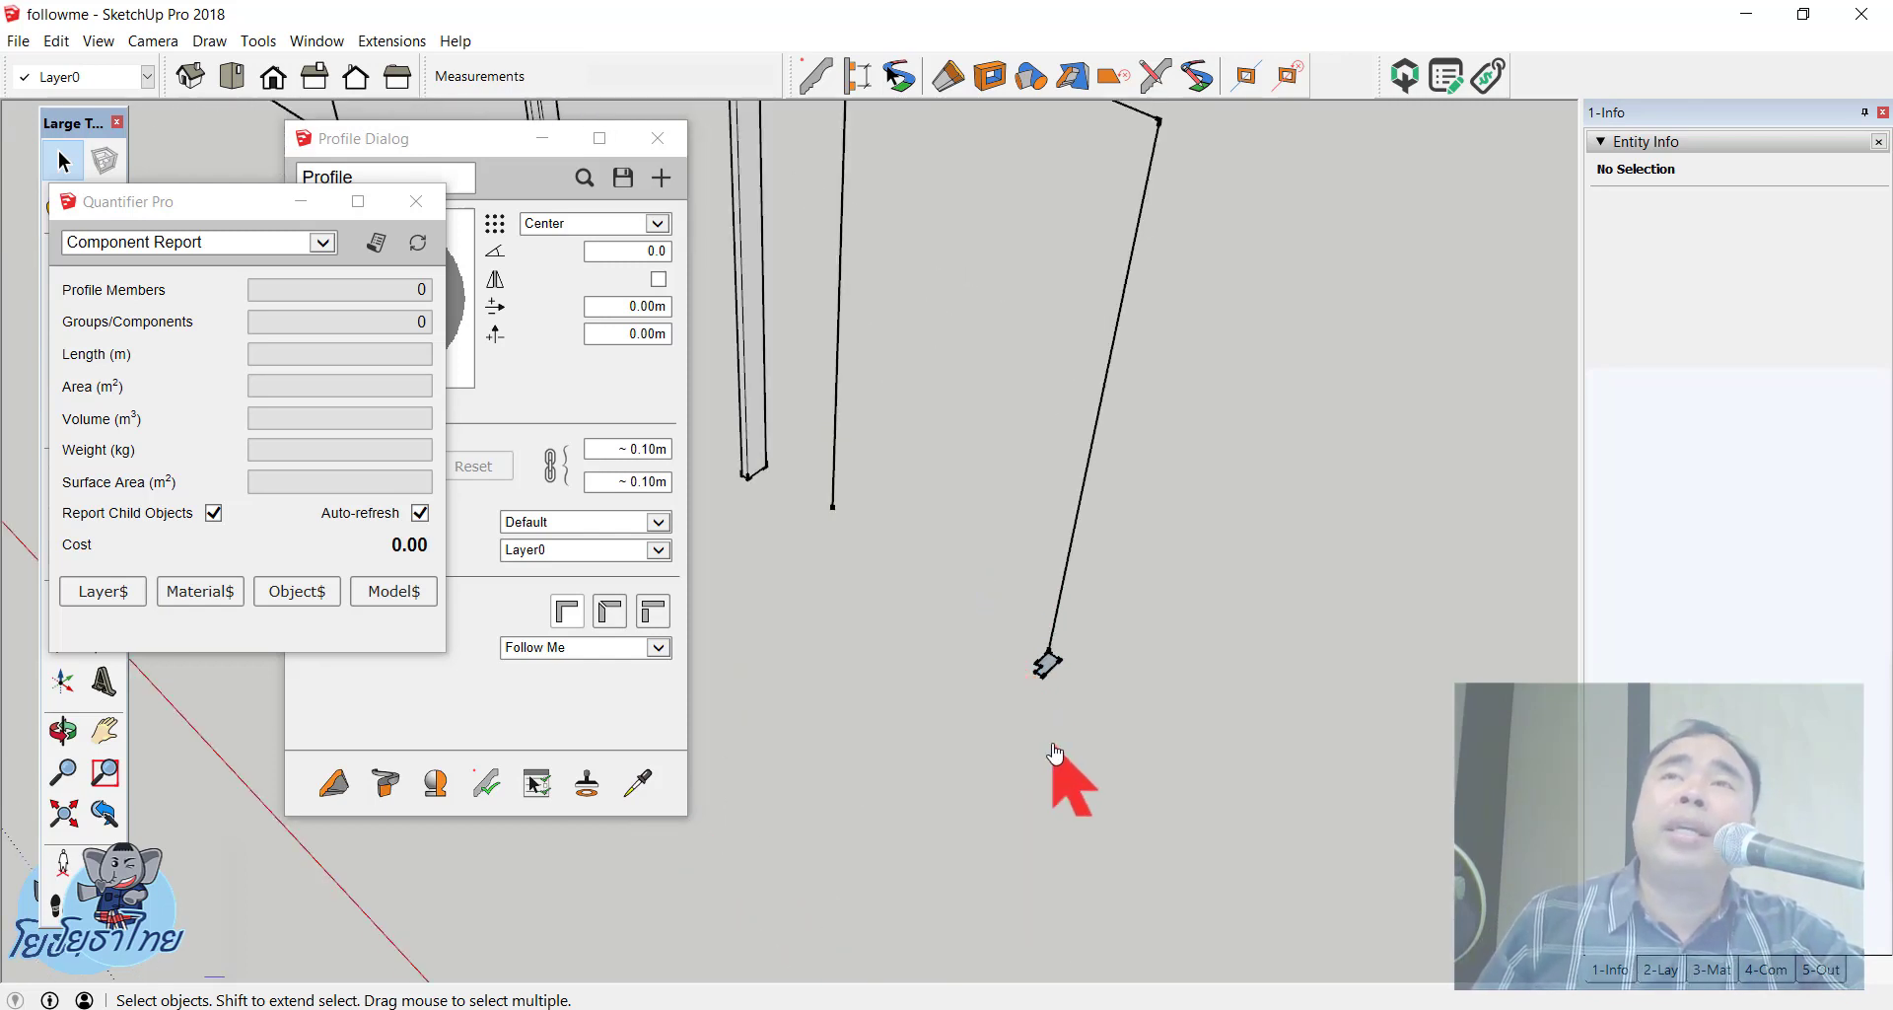
middle_click_drag(1055, 755, 1090, 678)
scroll(1085, 660, "down", 4)
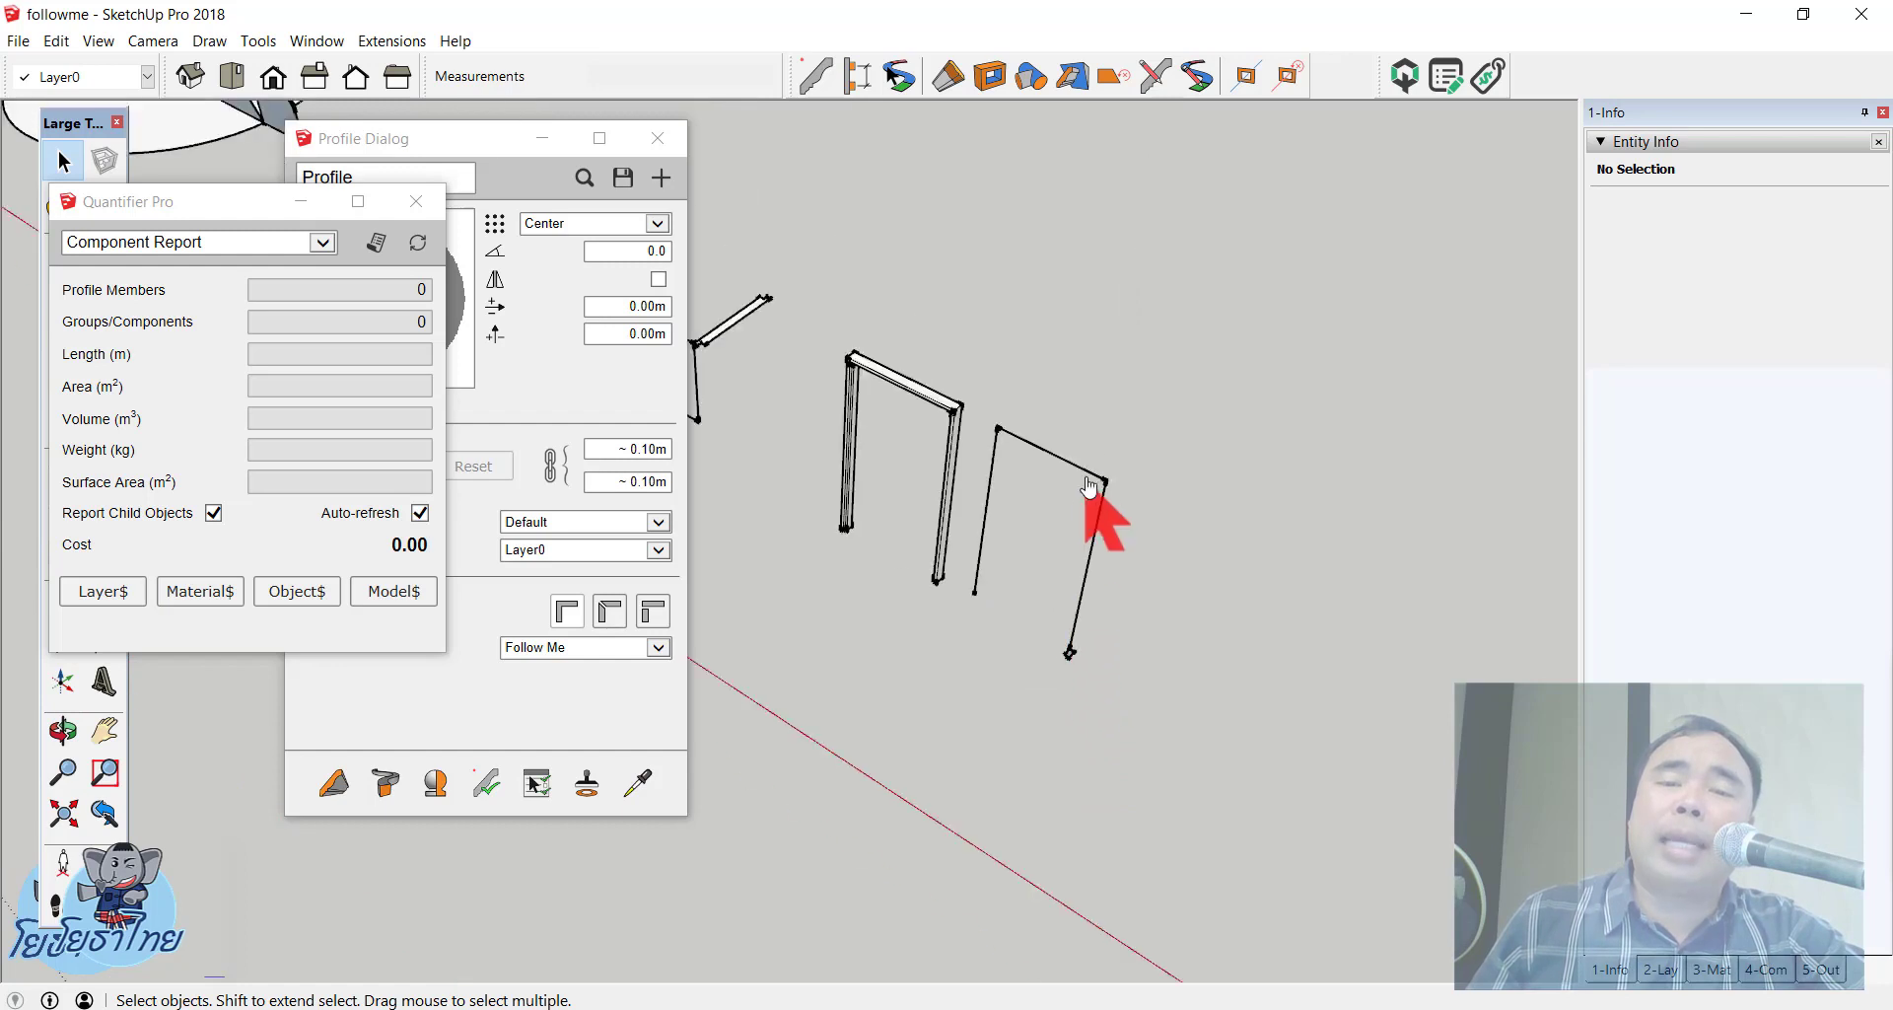
scroll(1089, 486, "up", 3)
left_click_drag(971, 567, 969, 560)
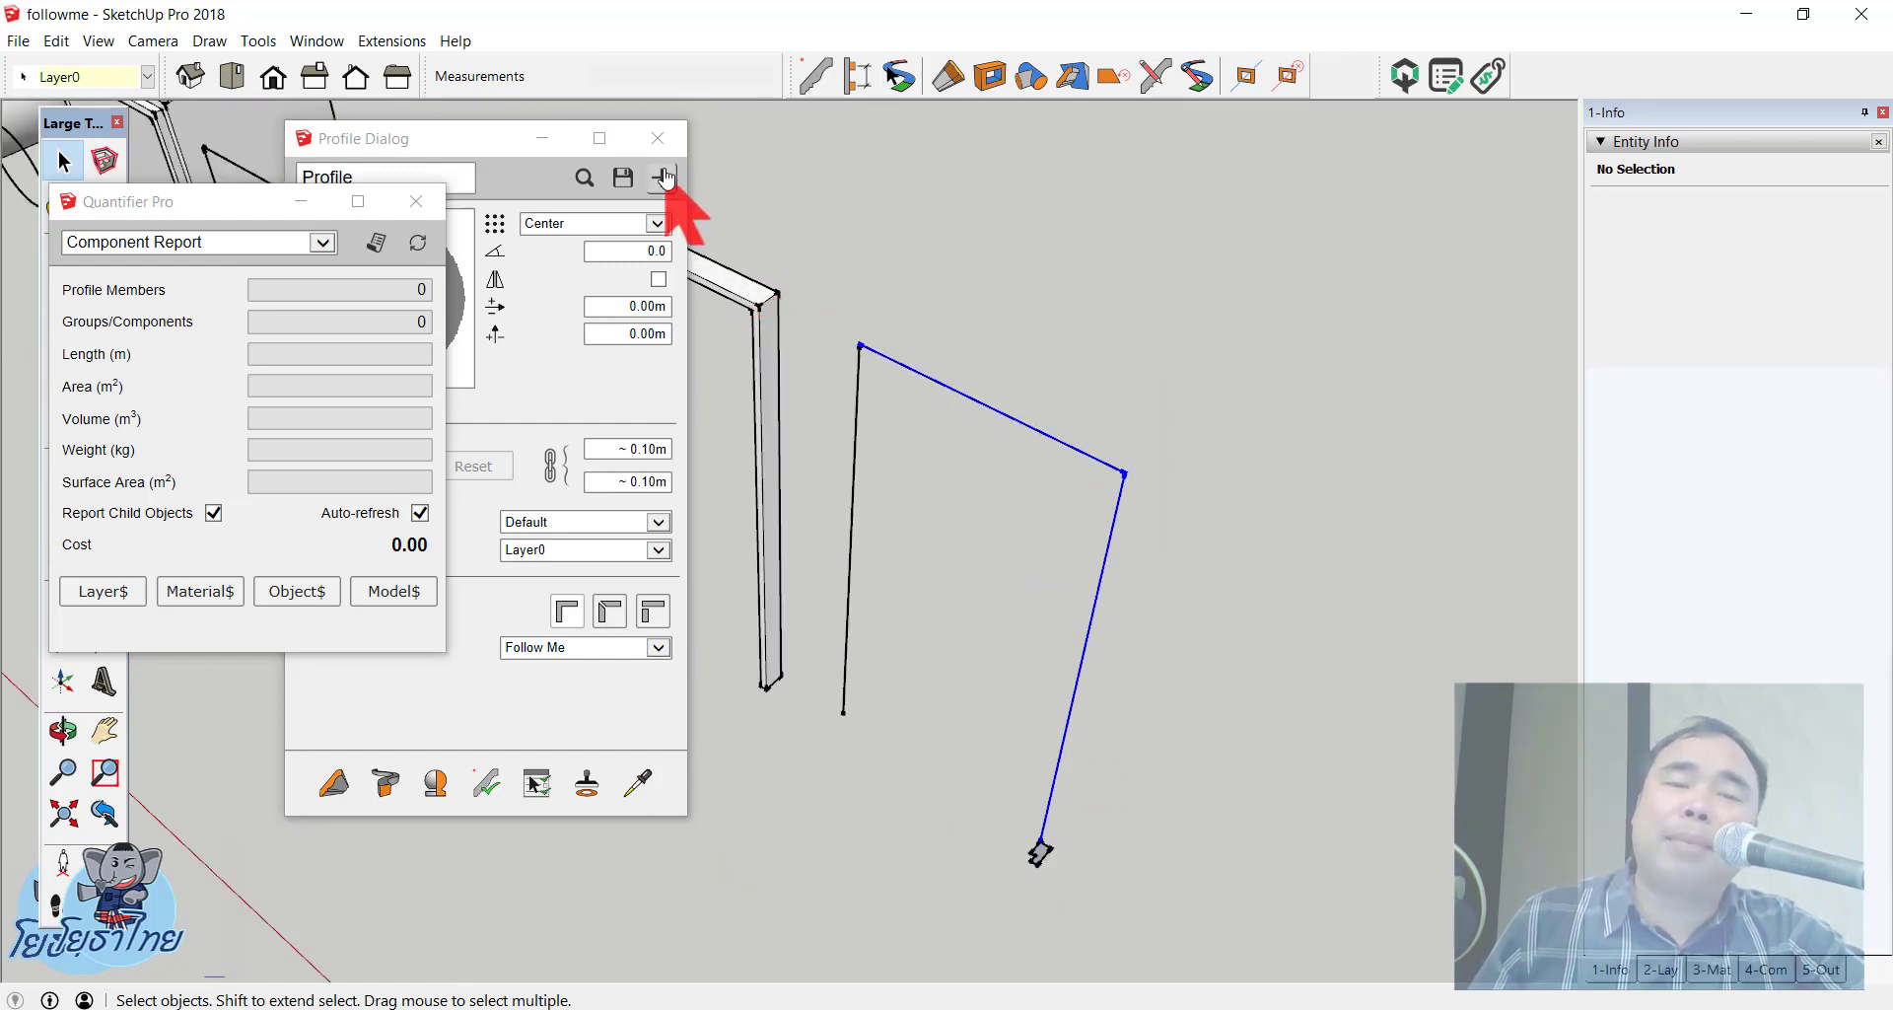
Step: Close the Profile Dialog, add the third outline edge for a 5.00m path, and move Quantifier Pro aside
left_click(658, 138)
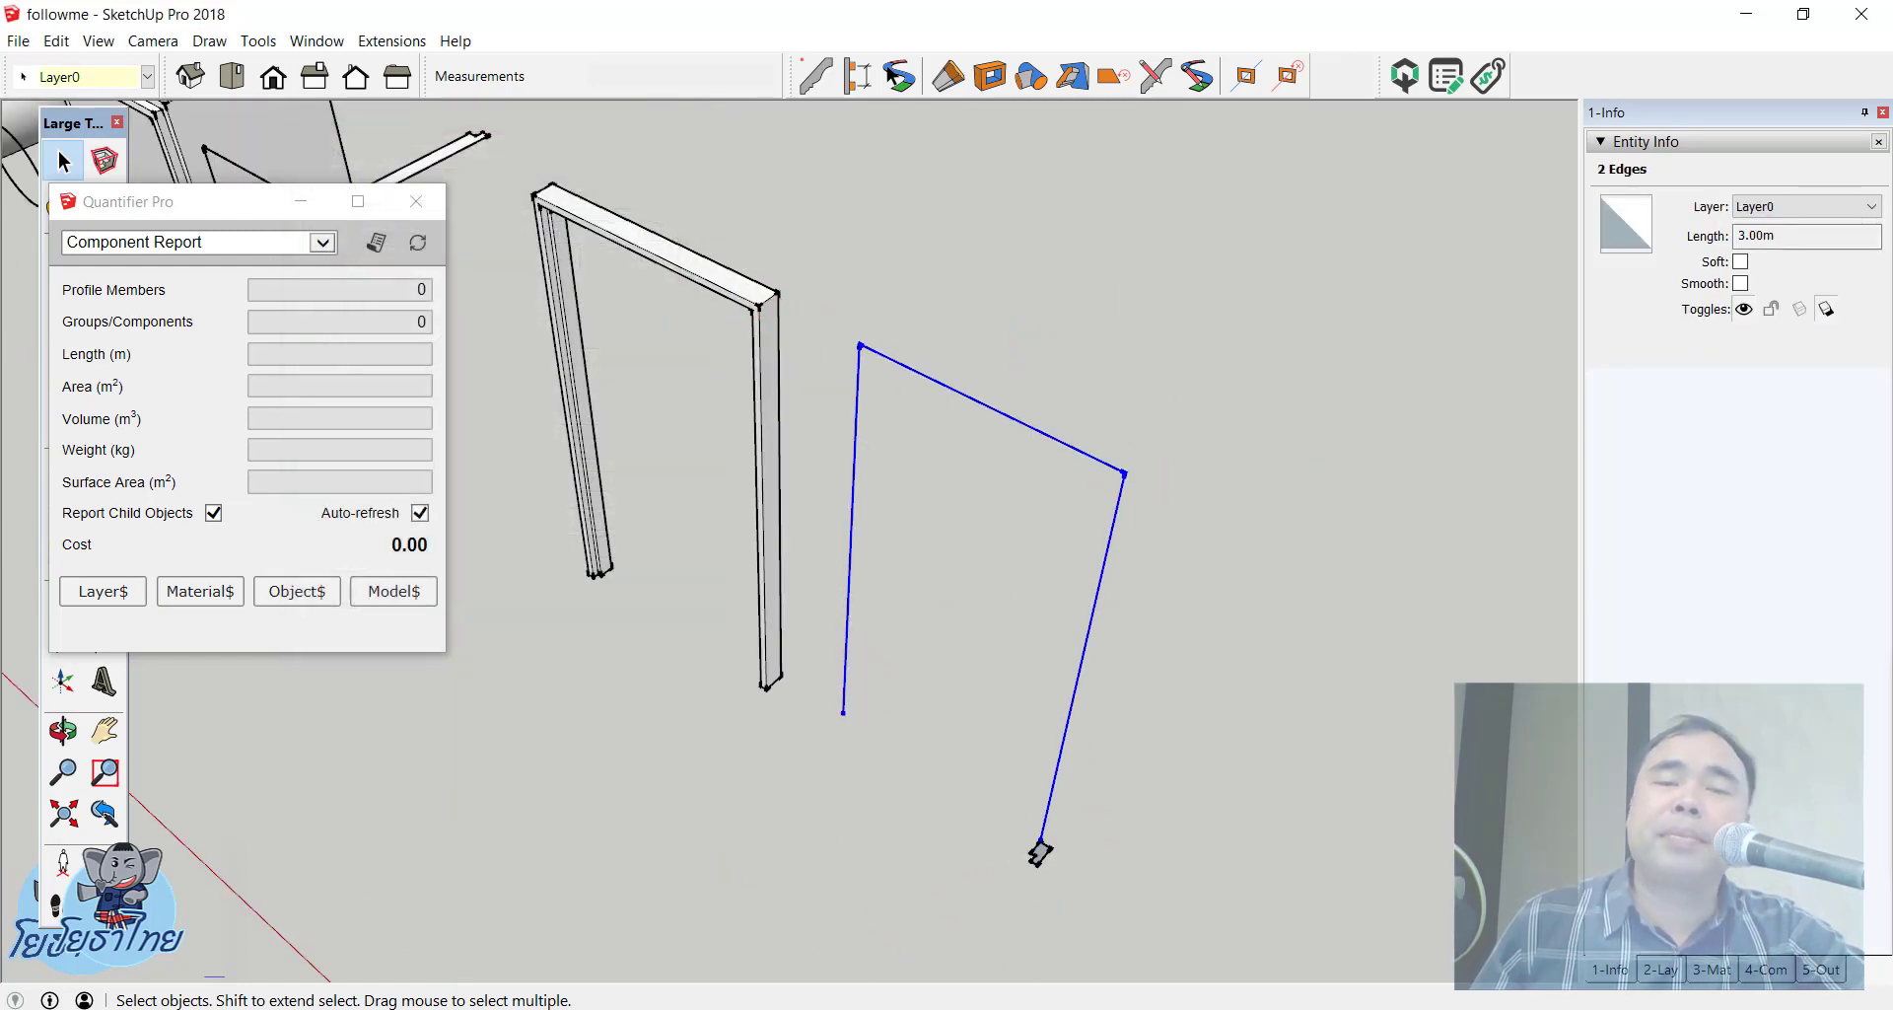
left_click(1040, 850, "shift")
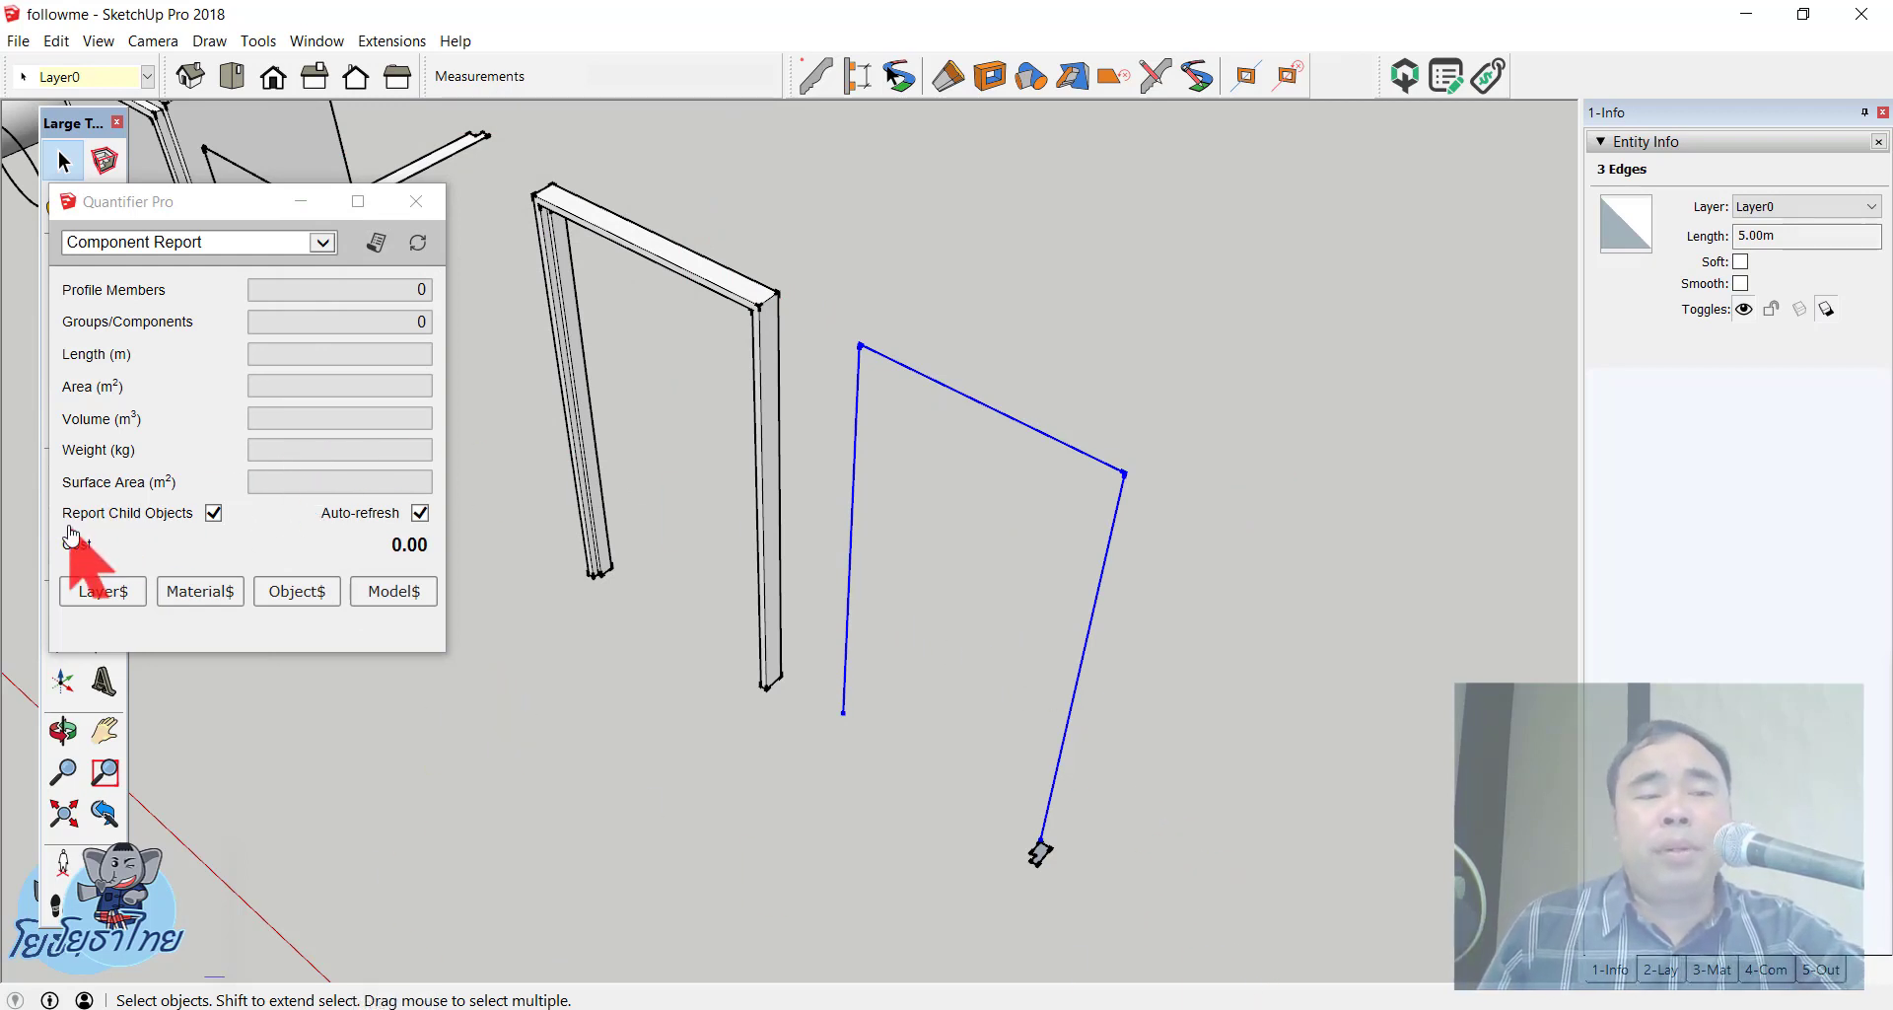
left_click_drag(227, 202, 397, 356)
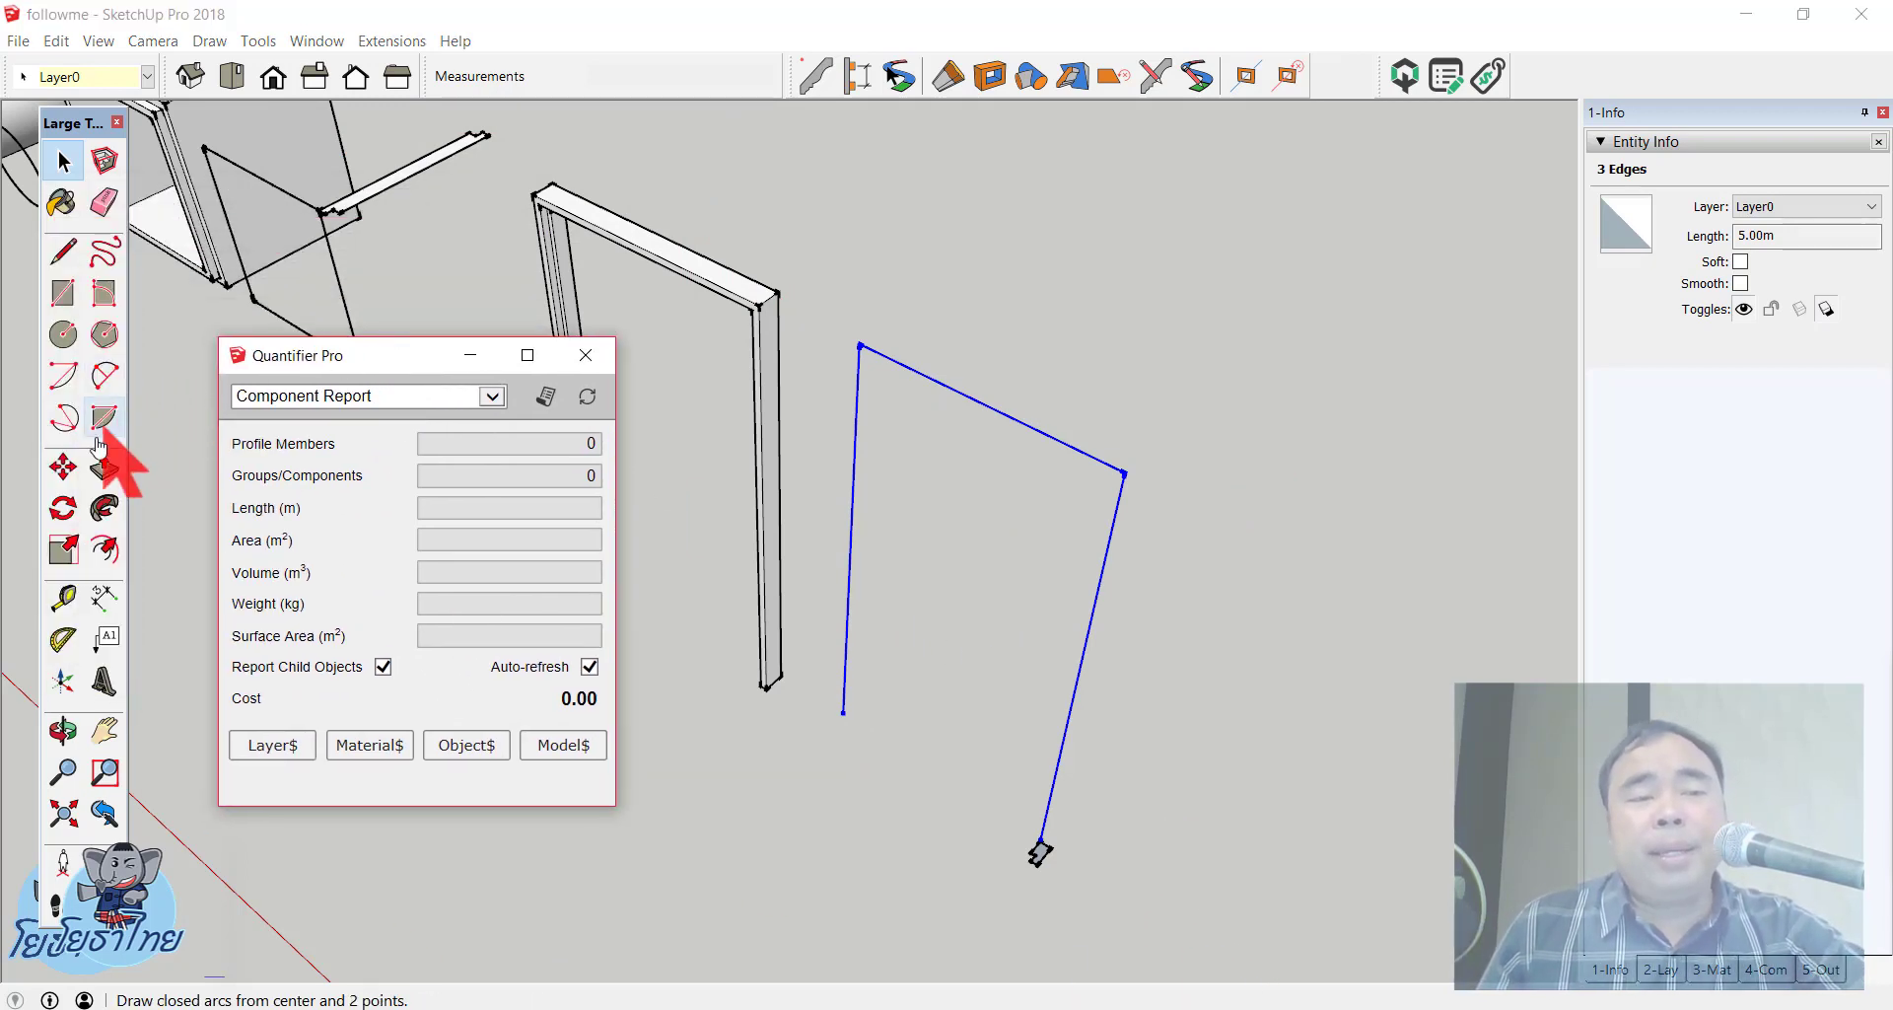
left_click(104, 508)
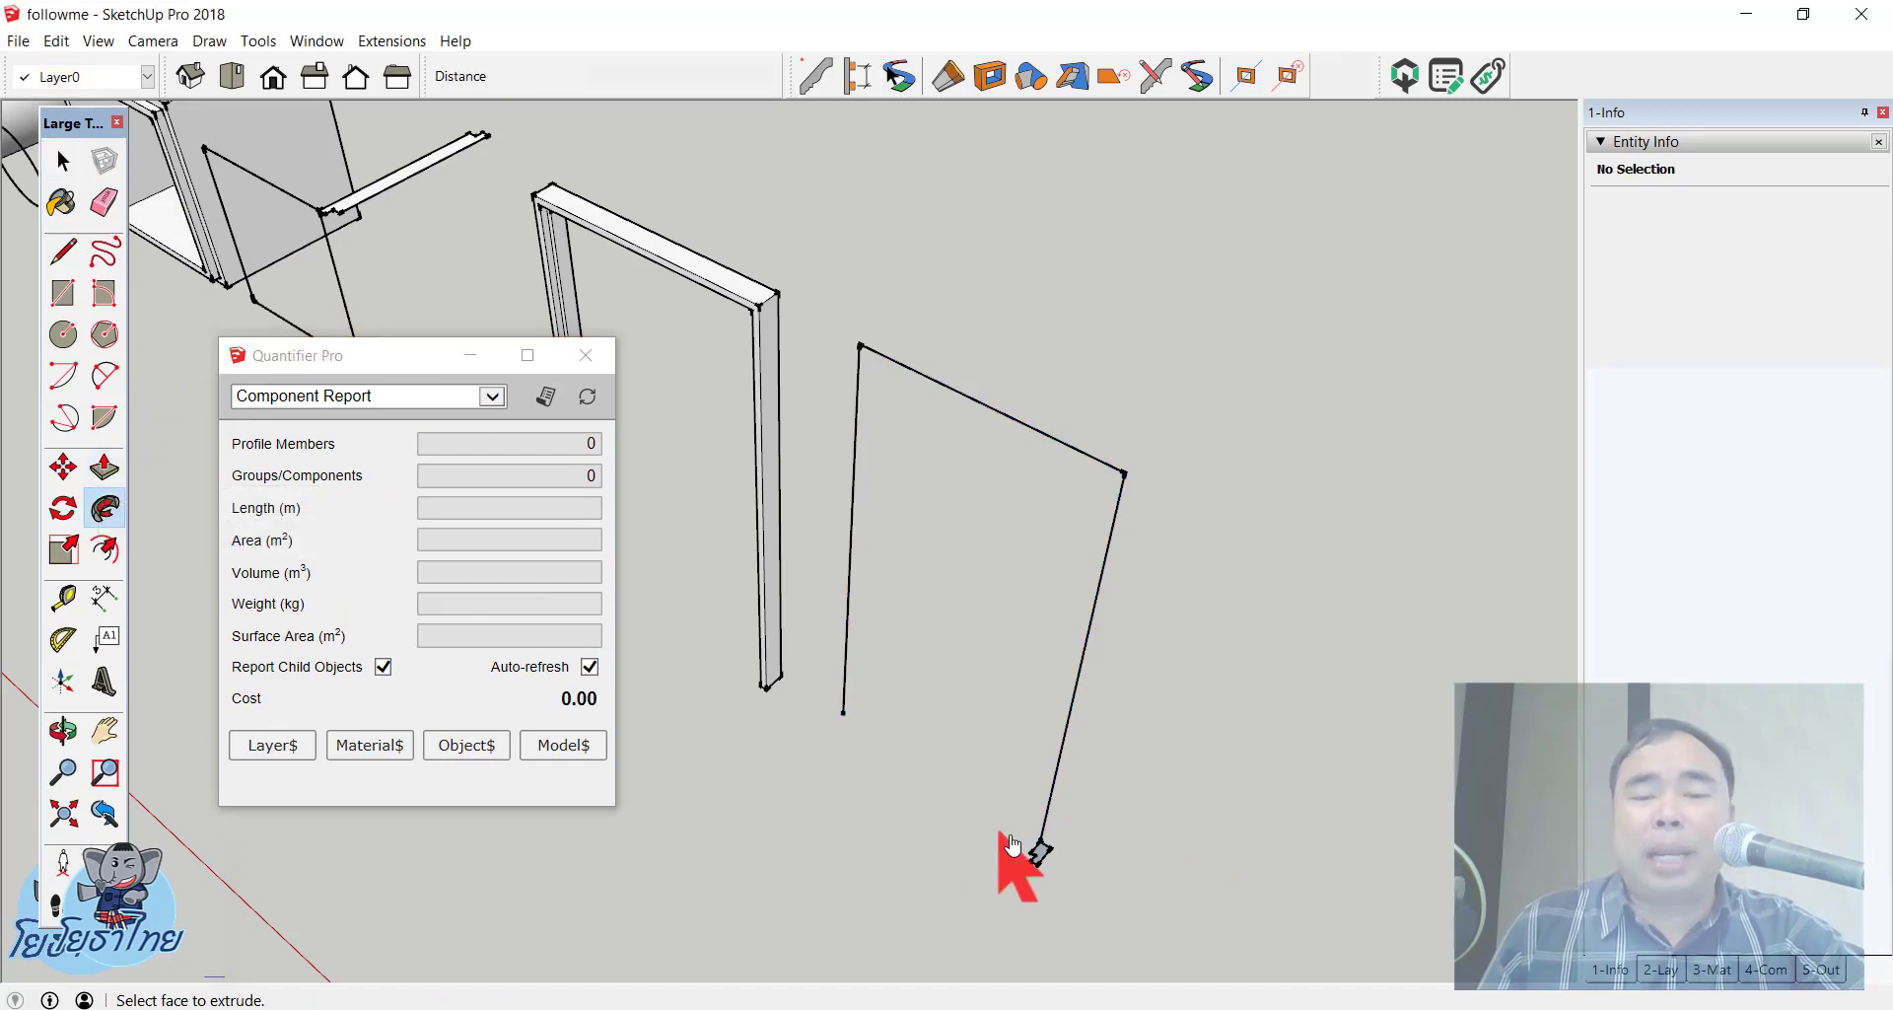
left_click(1043, 856)
middle_click_drag(1045, 864, 1075, 779)
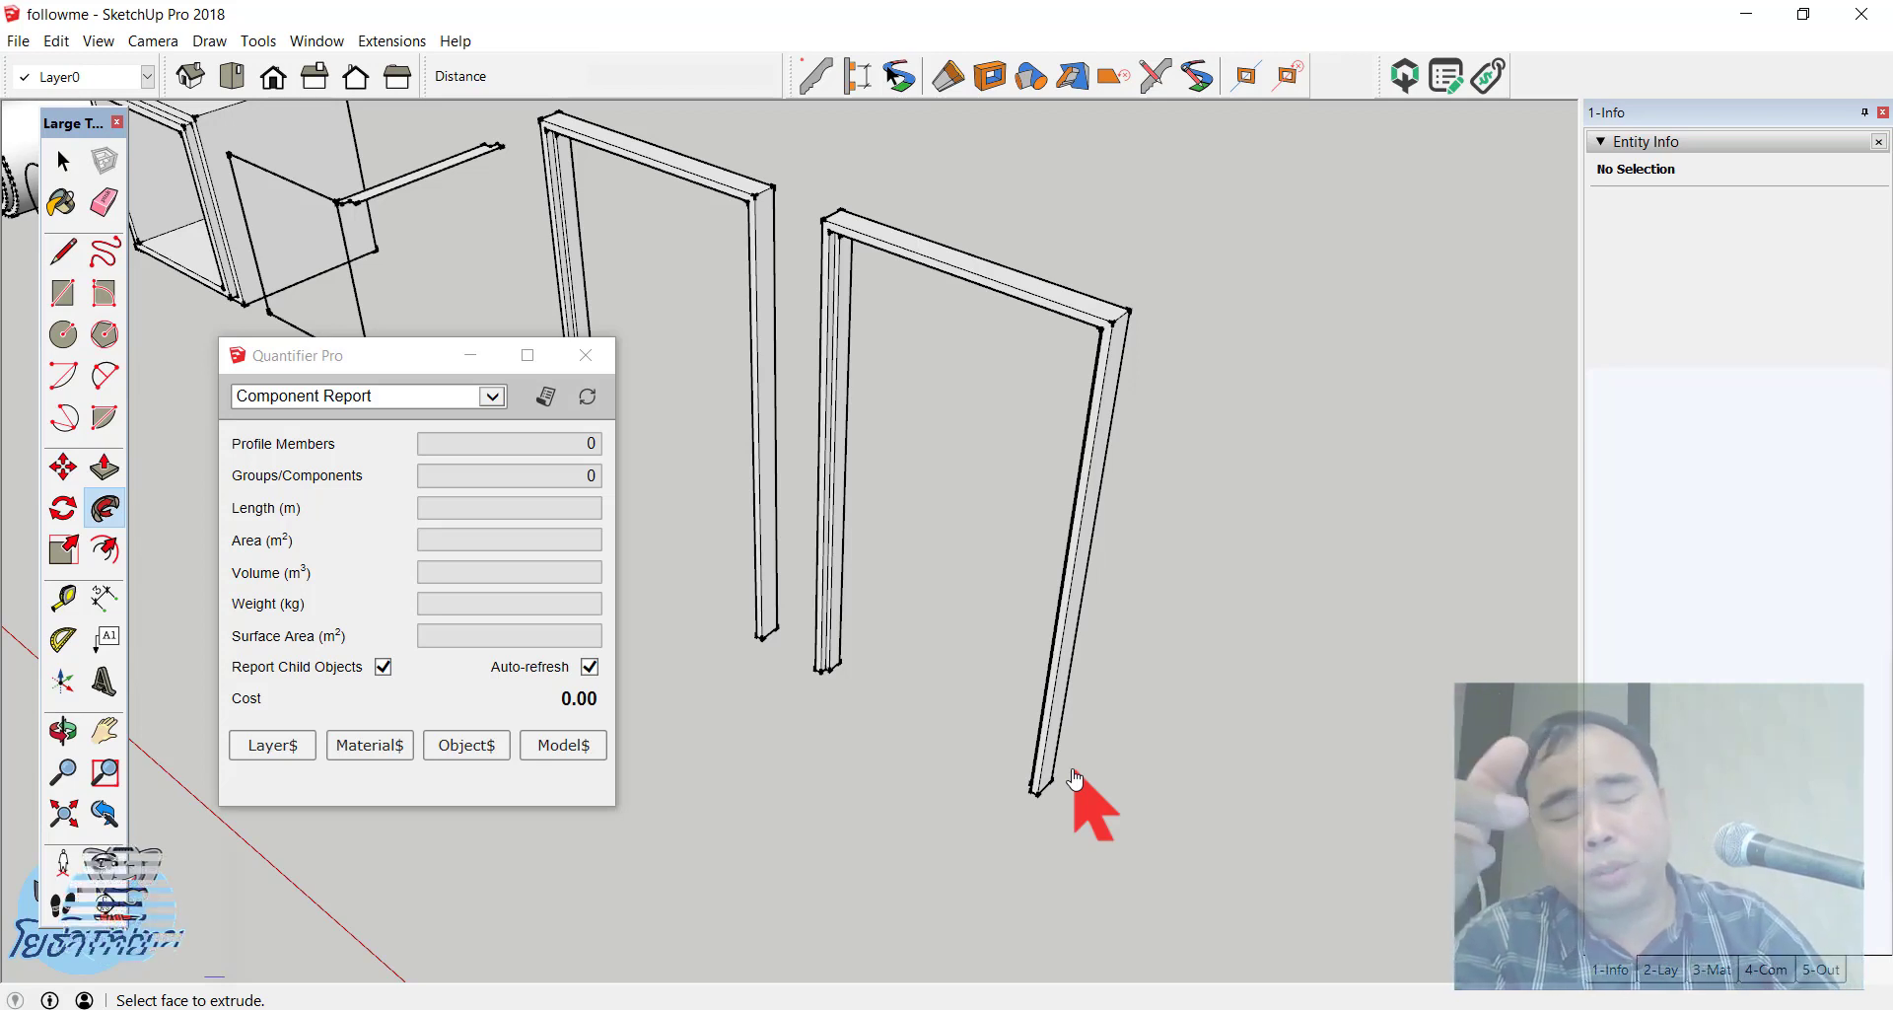
key("ctrl+z")
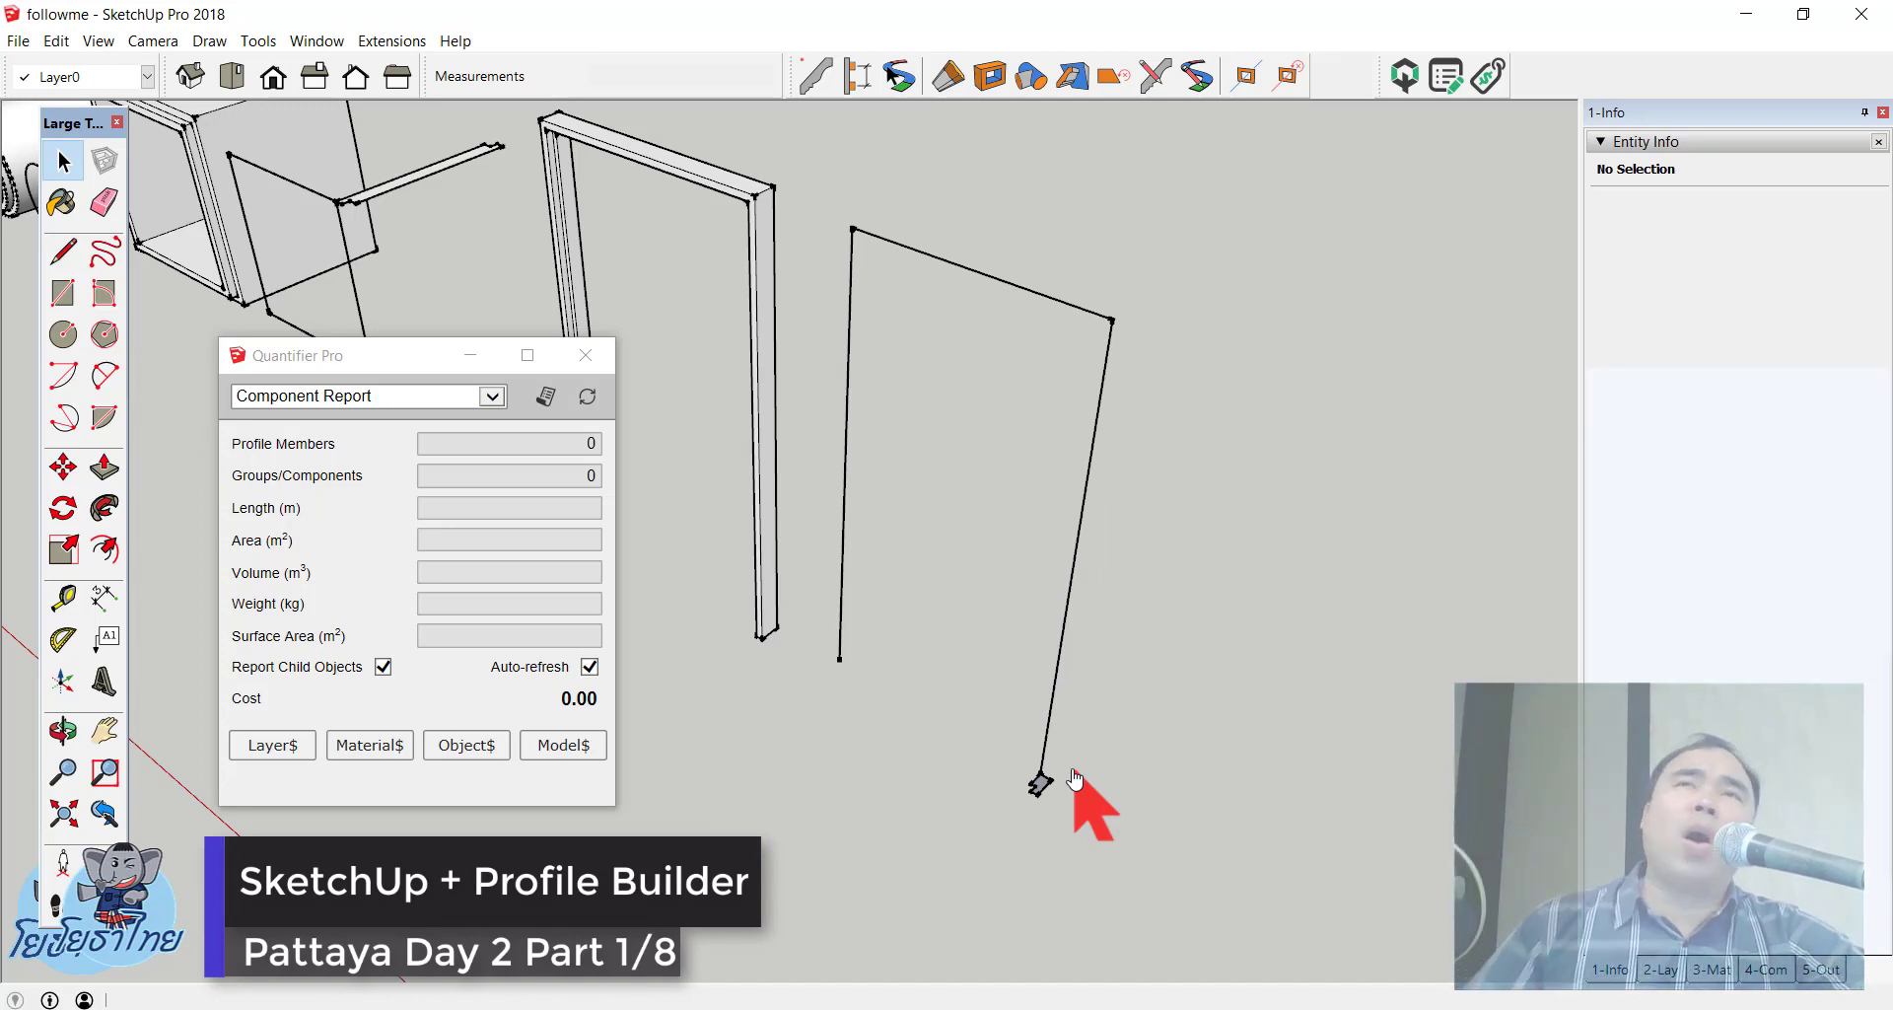
Step: Move the Quantifier Pro window down toward the bottom of the screen
scroll(988, 608, "down", 4)
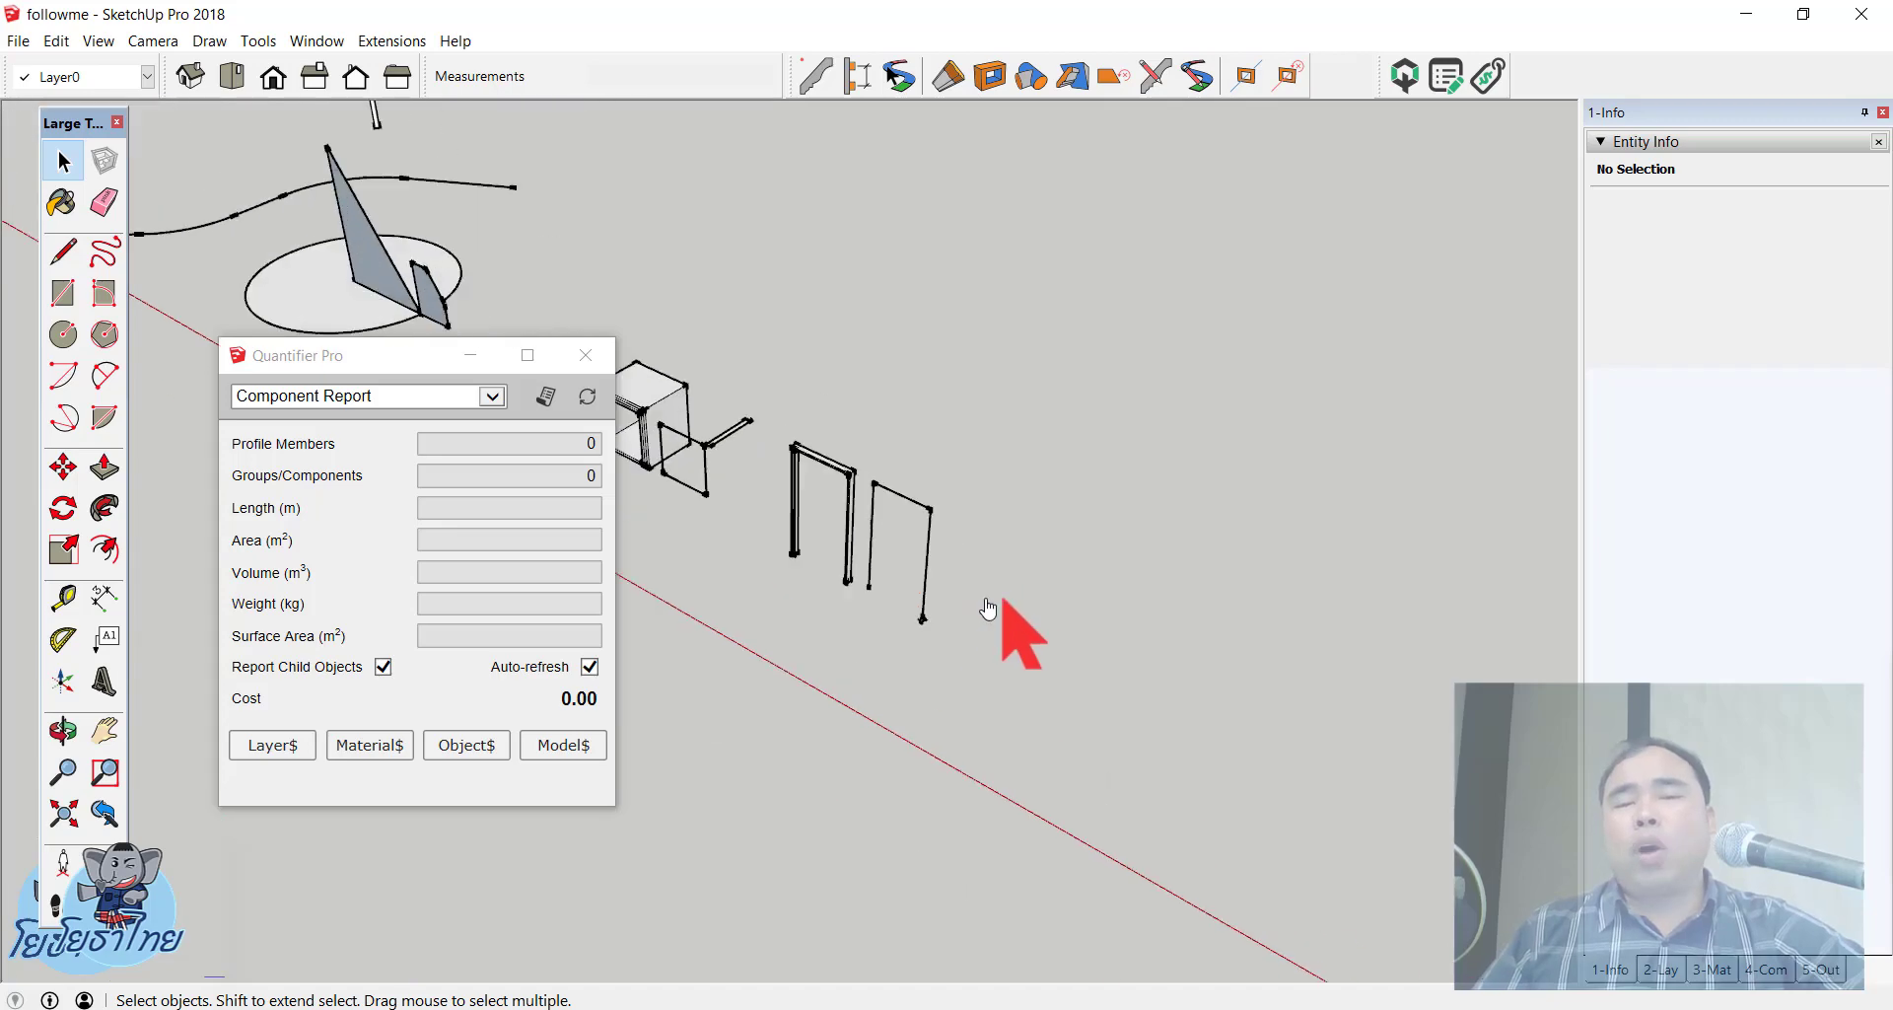
scroll(988, 609, "up", 4)
key("r")
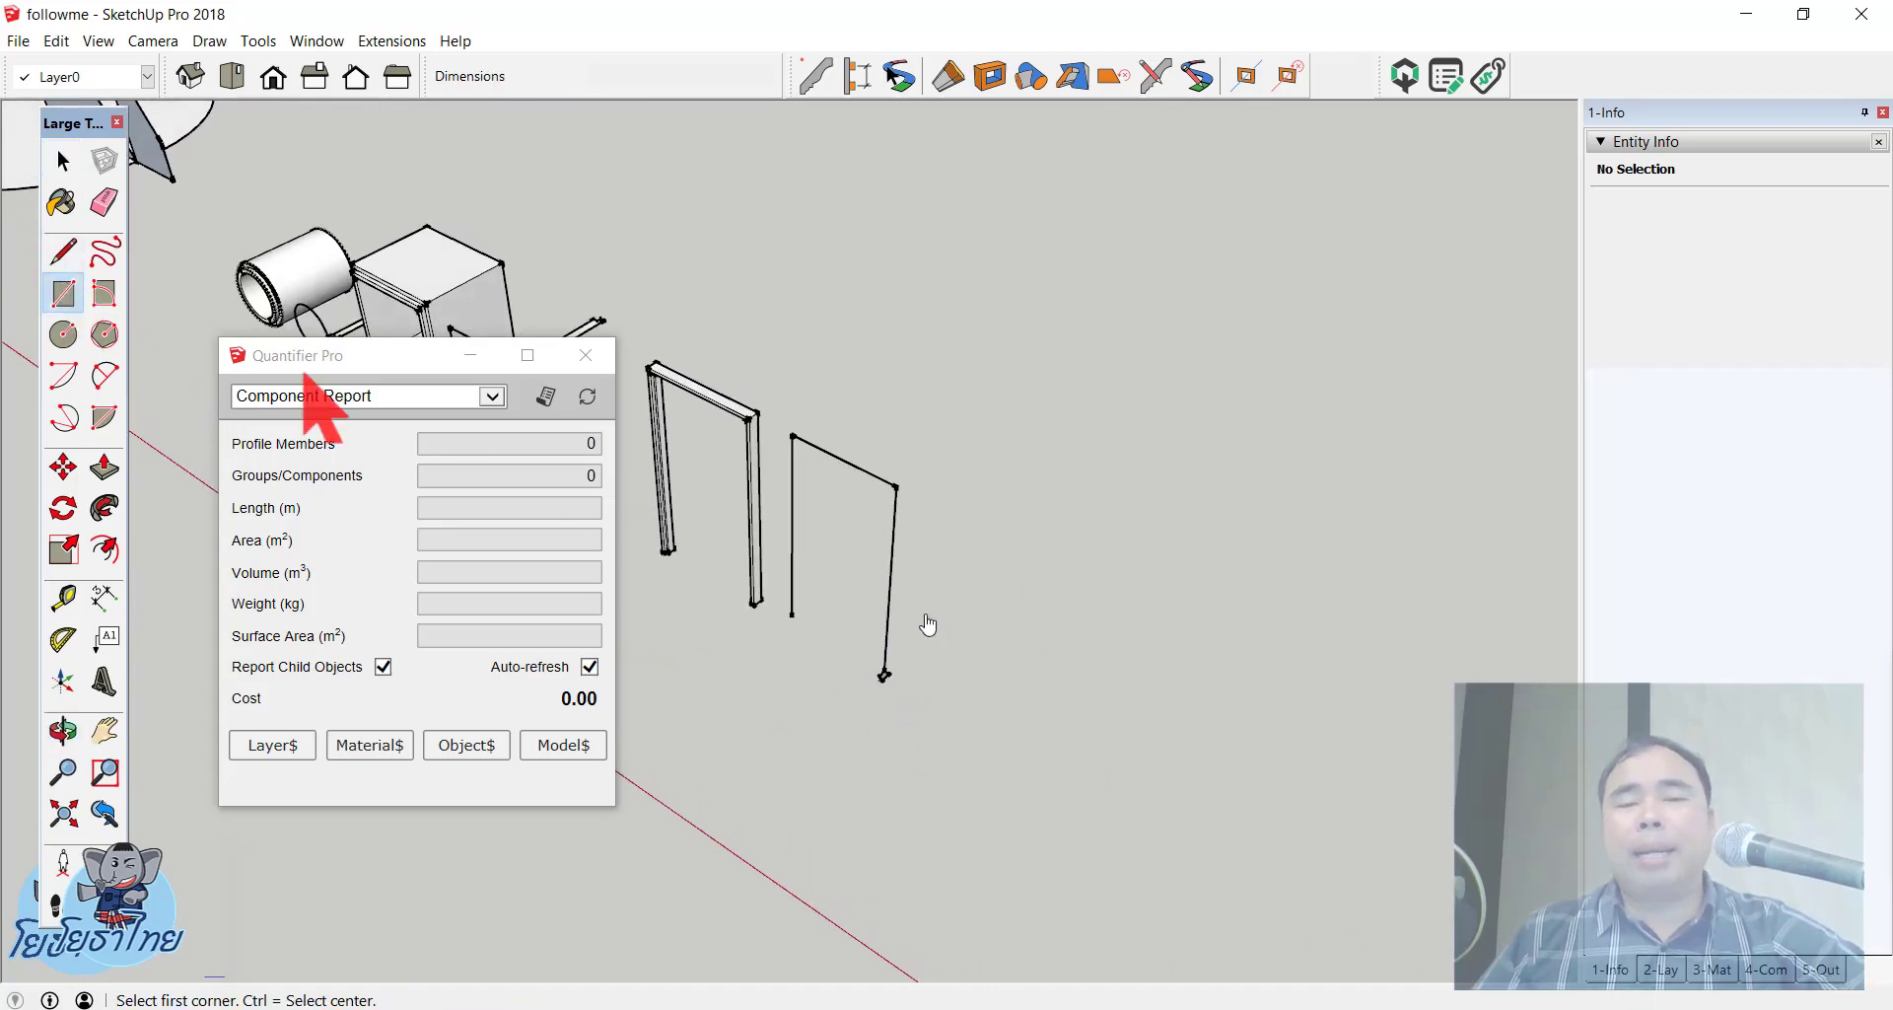
mouse_move(929, 716)
middle_mouse_down()
mouse_move(772, 393)
mouse_move(1077, 611)
mouse_move(603, 527)
middle_mouse_up()
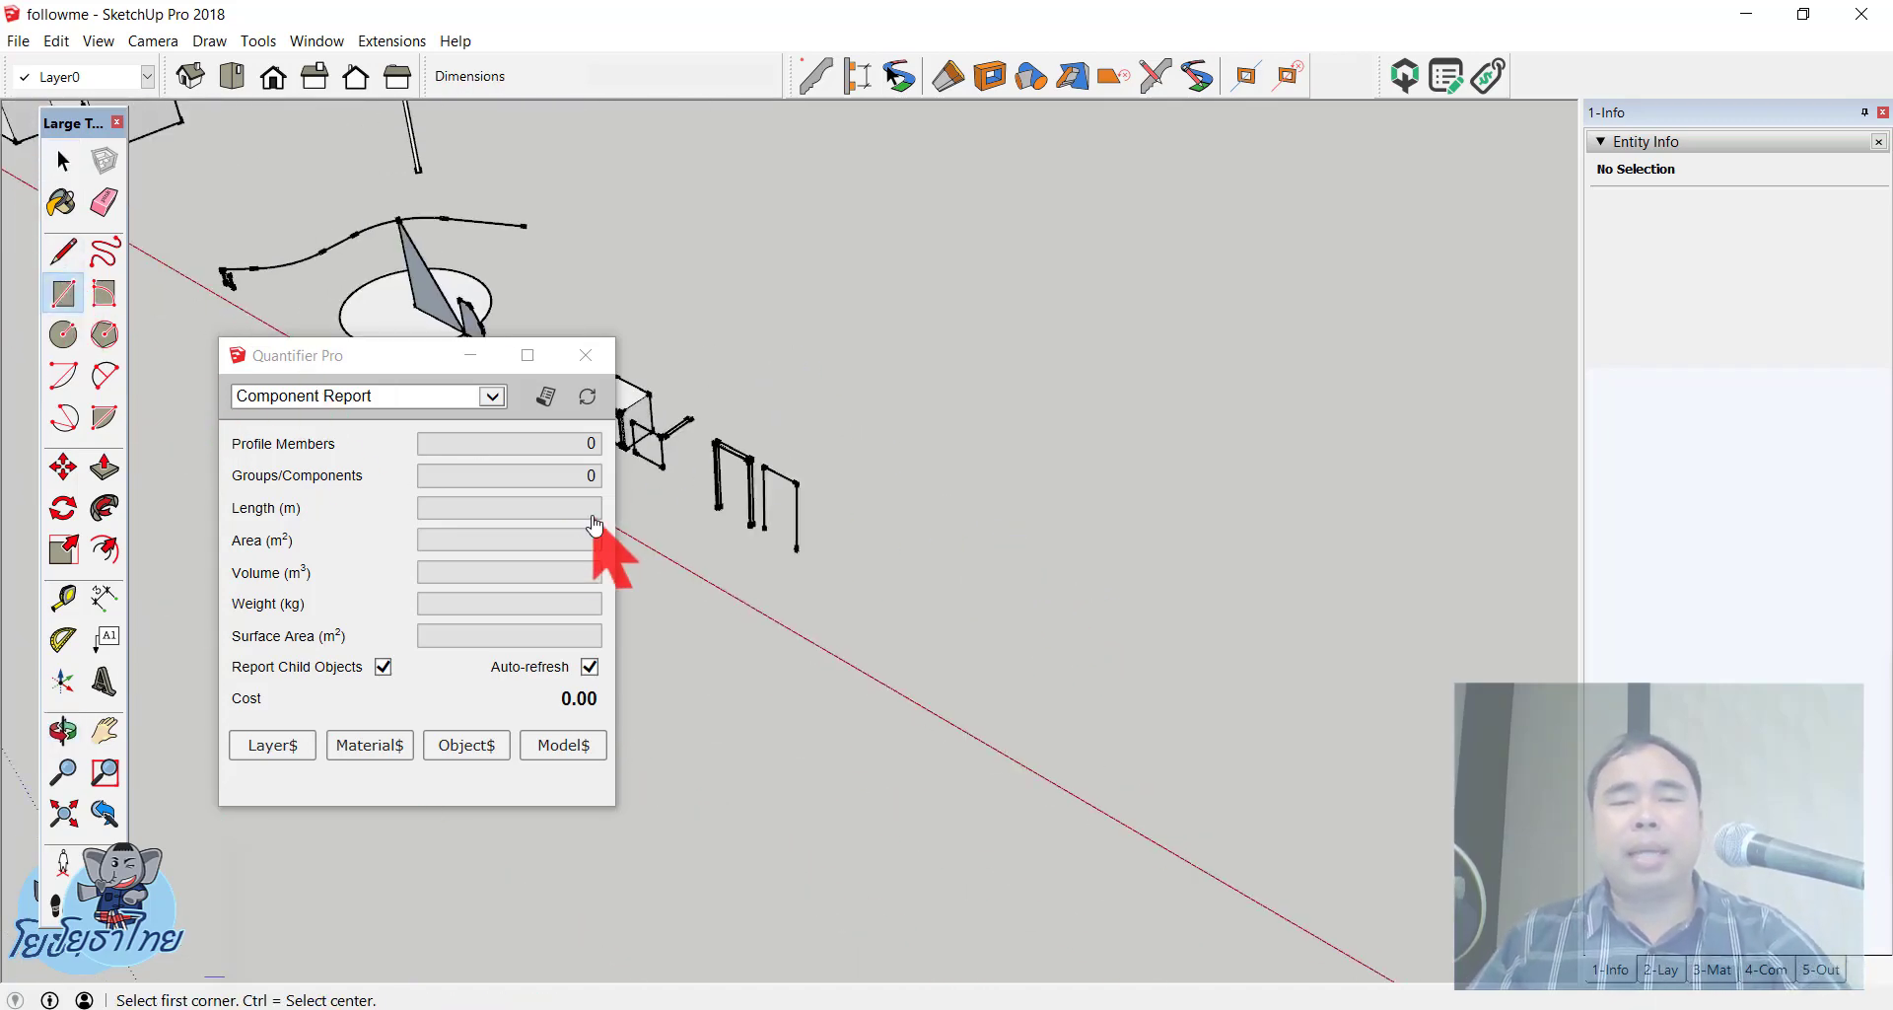
key("ctrl")
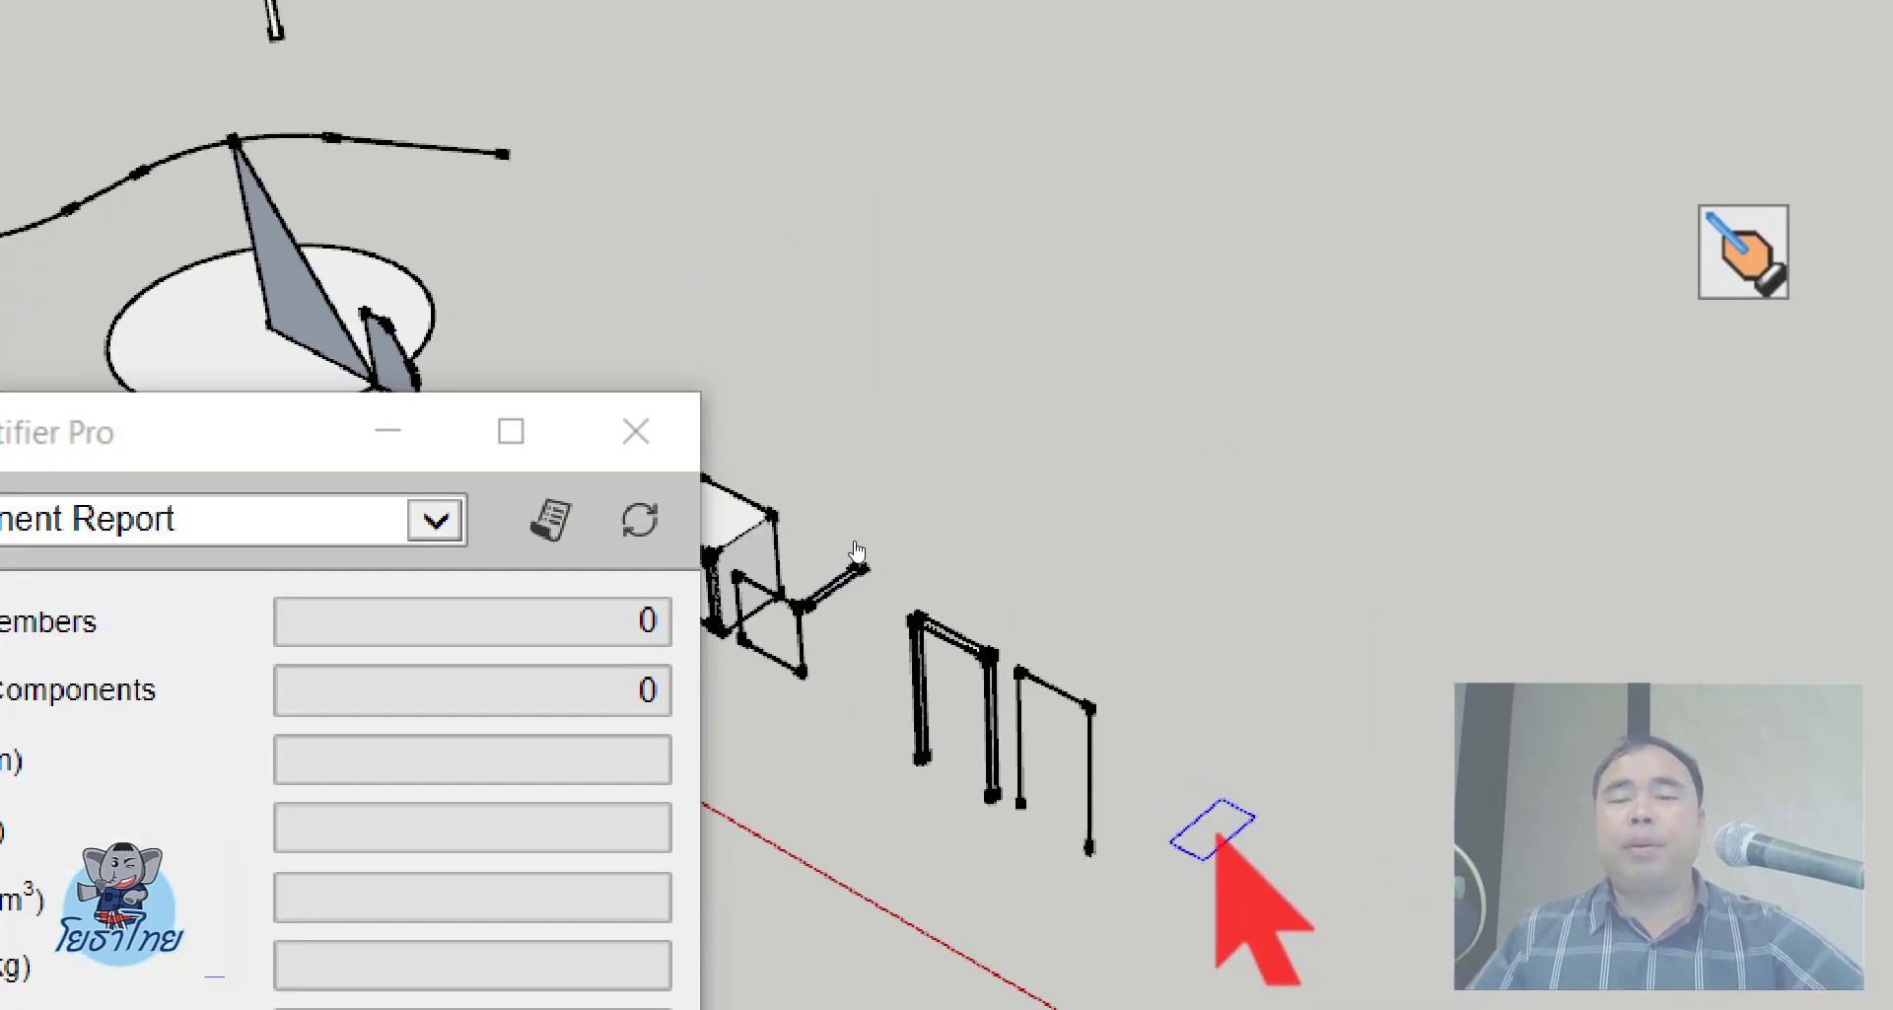
scroll(882, 519, "down", 5)
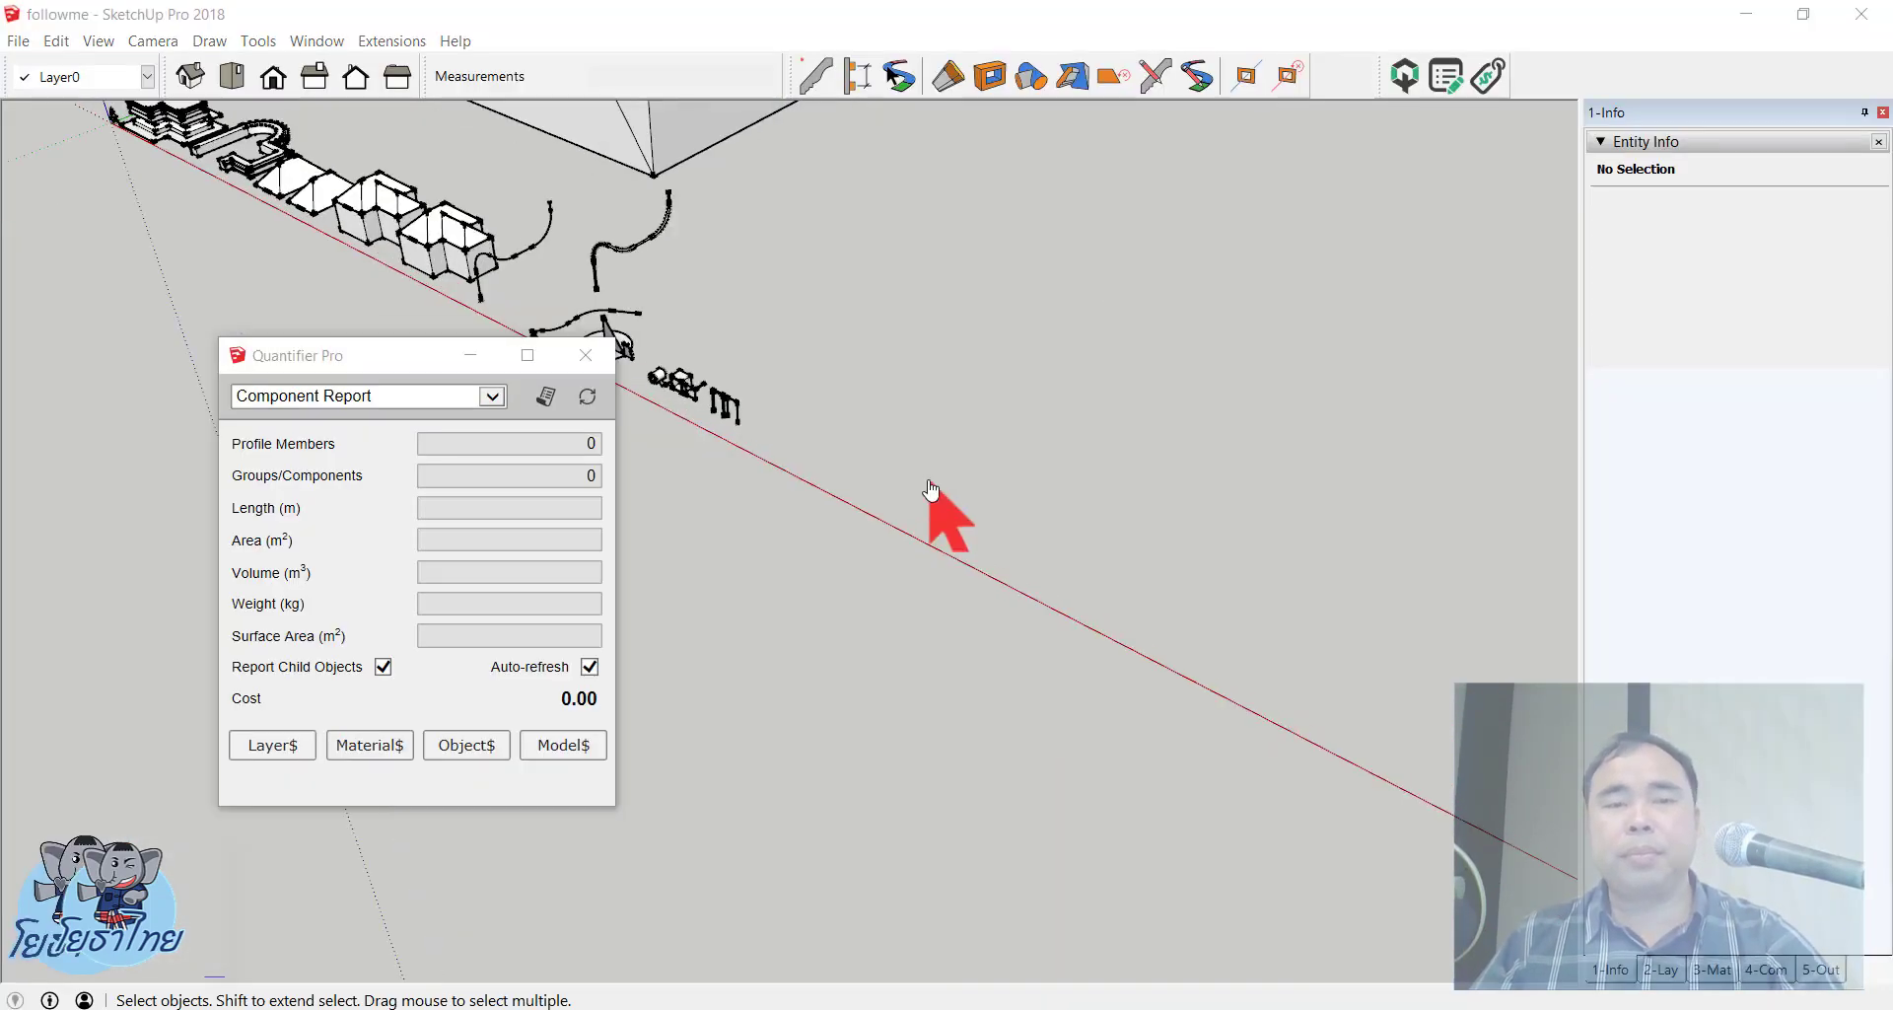
scroll(721, 513, "up", 3)
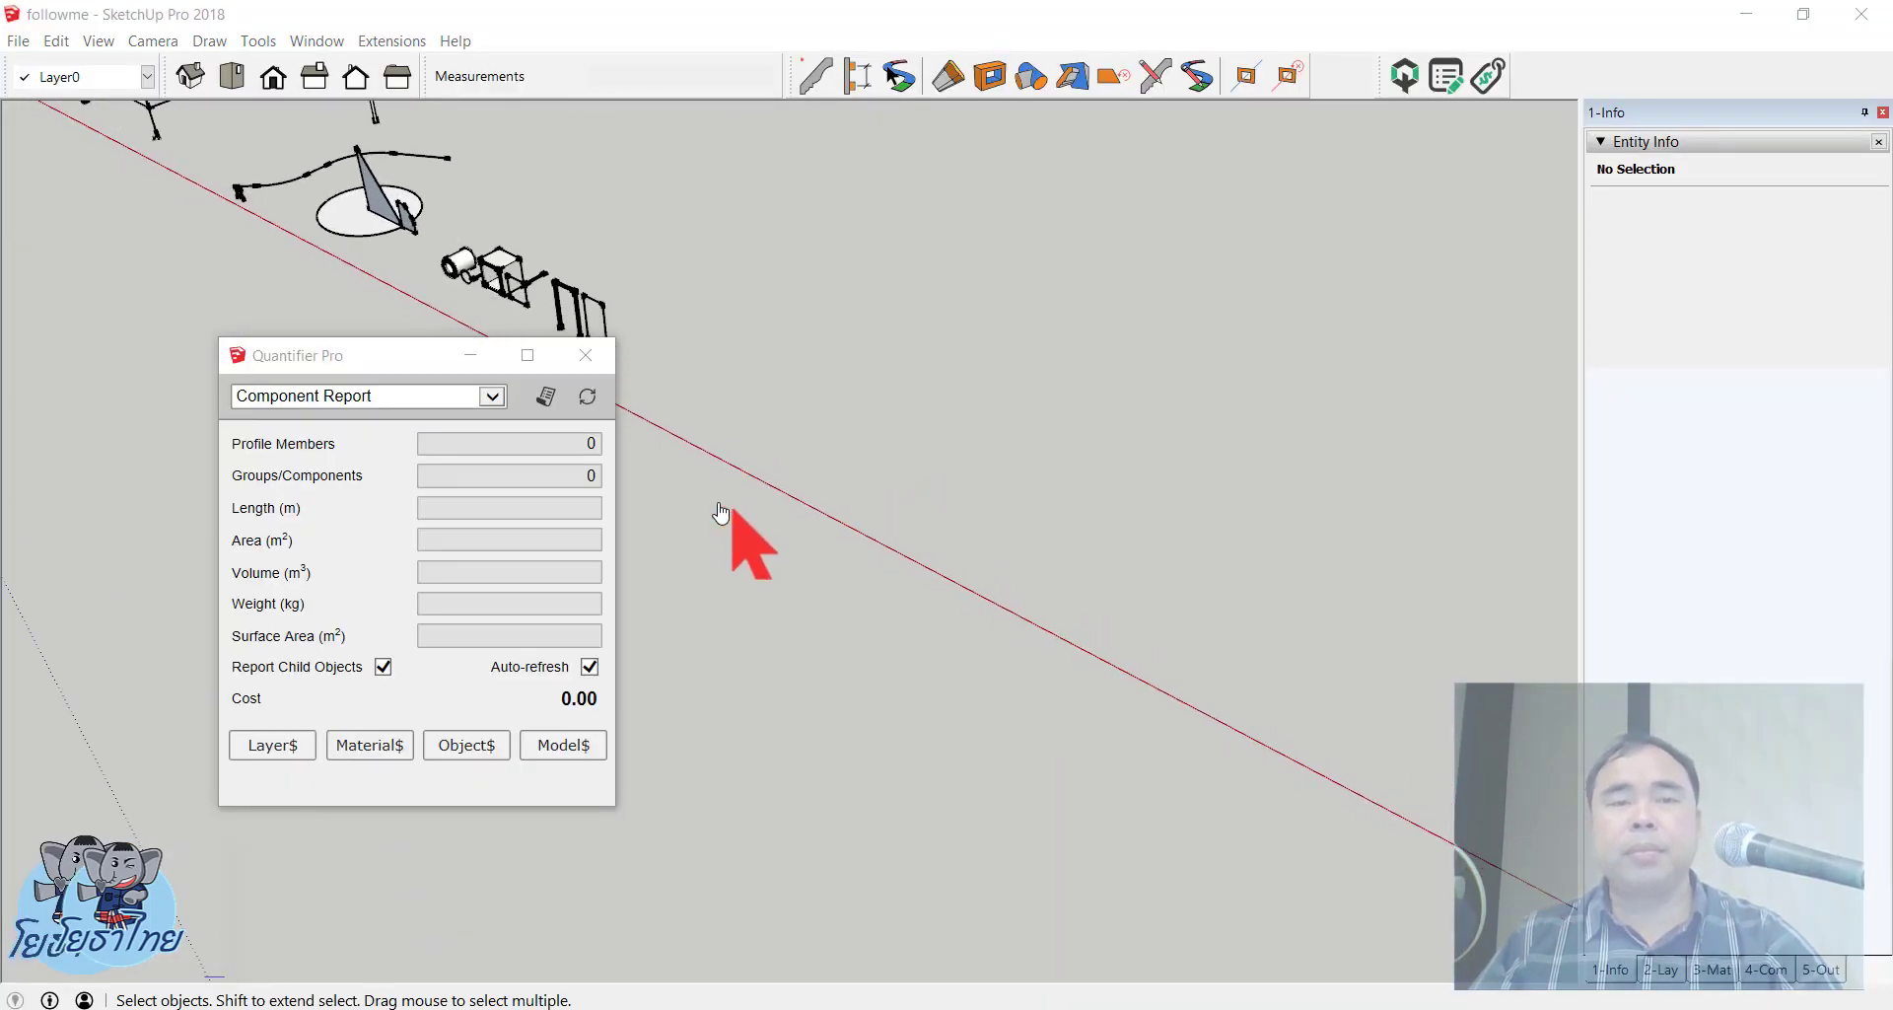
left_click_drag(396, 361, 430, 534)
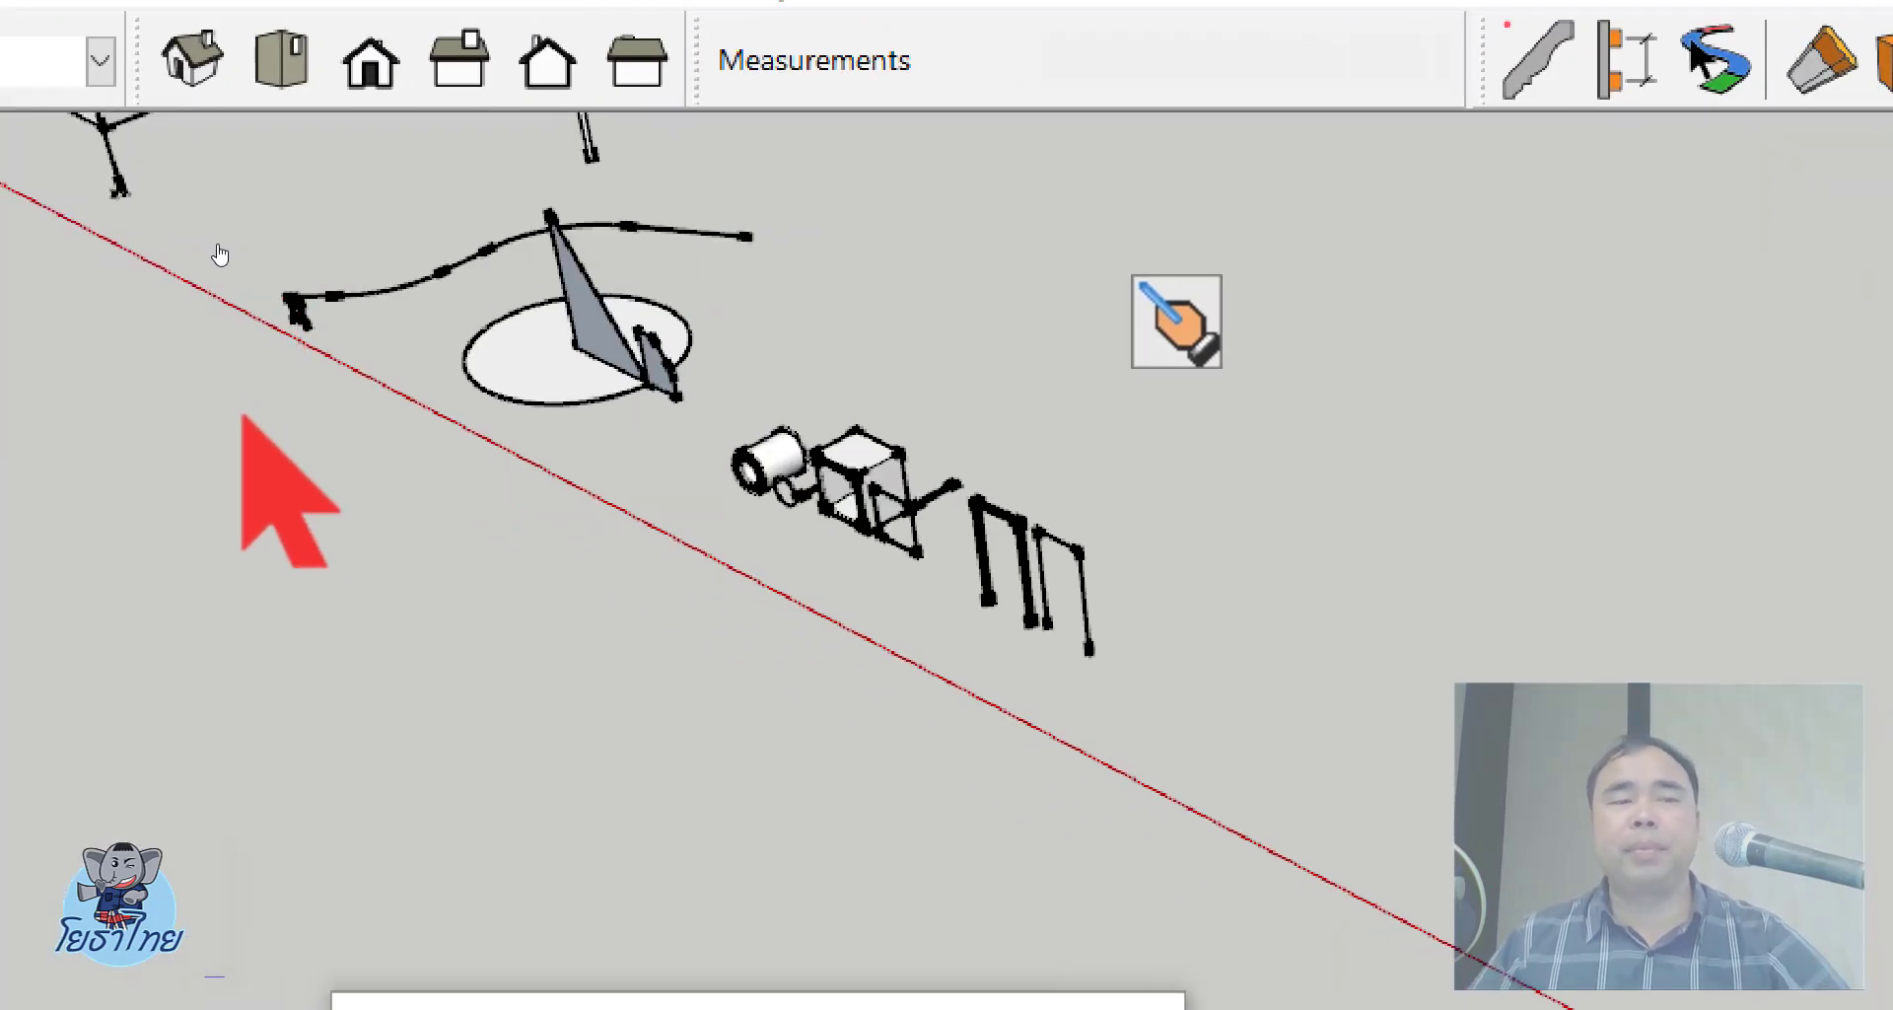
Step: Draw a 1 m by 2 m rectangular face on the ground beside the door outlines, then exit the tool
left_click(2, 525)
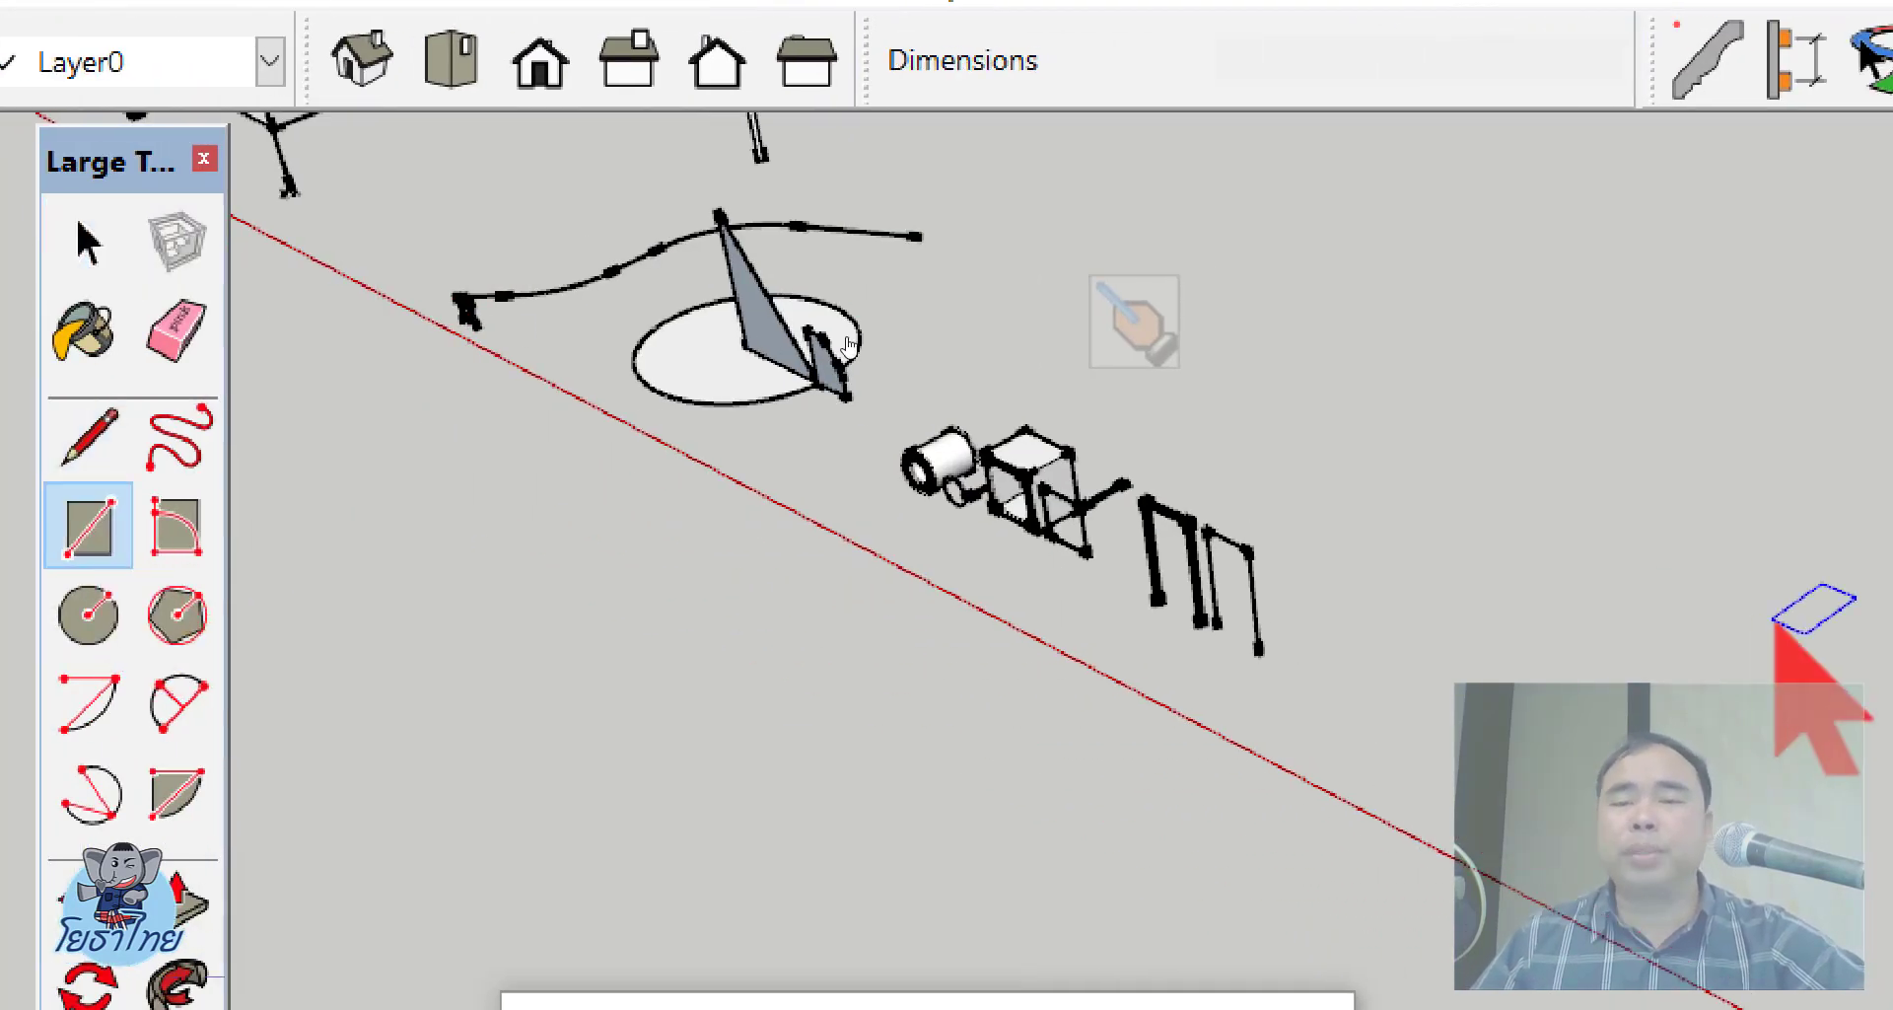
left_click(1193, 666)
left_click(1640, 582)
type("1,2")
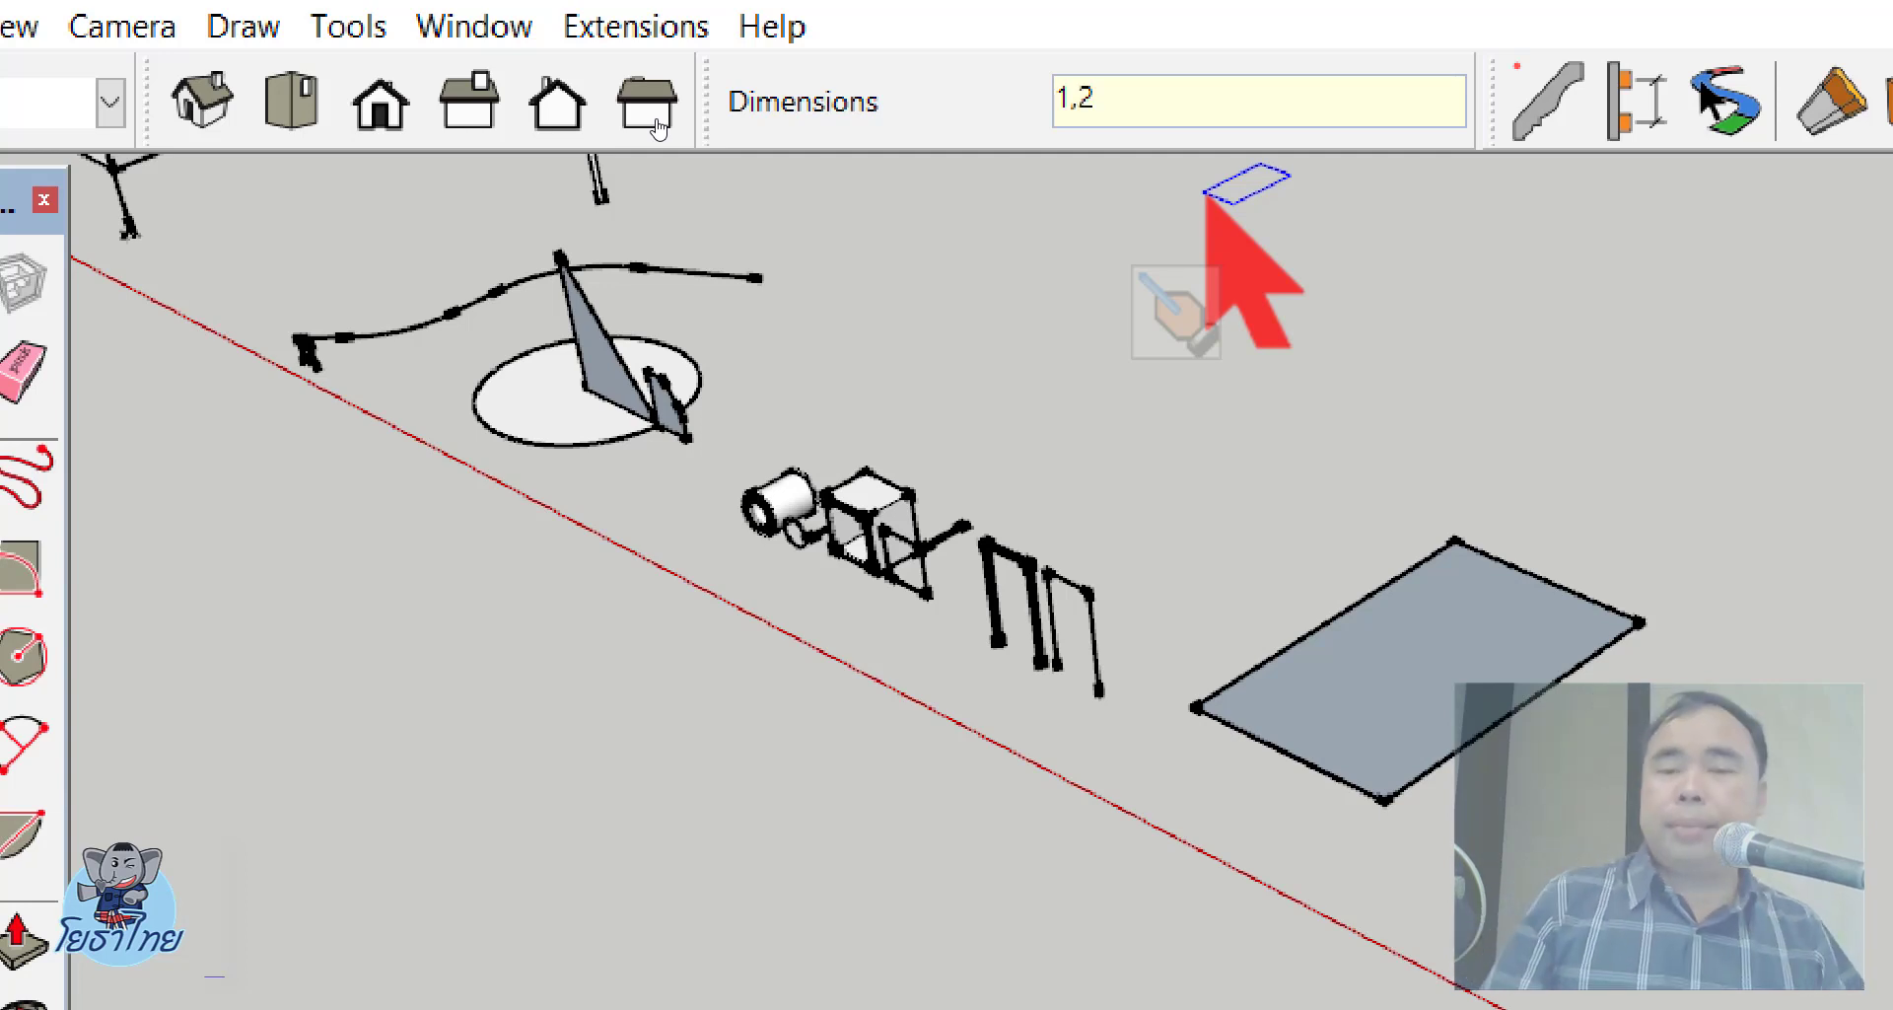
key("Return")
key("space")
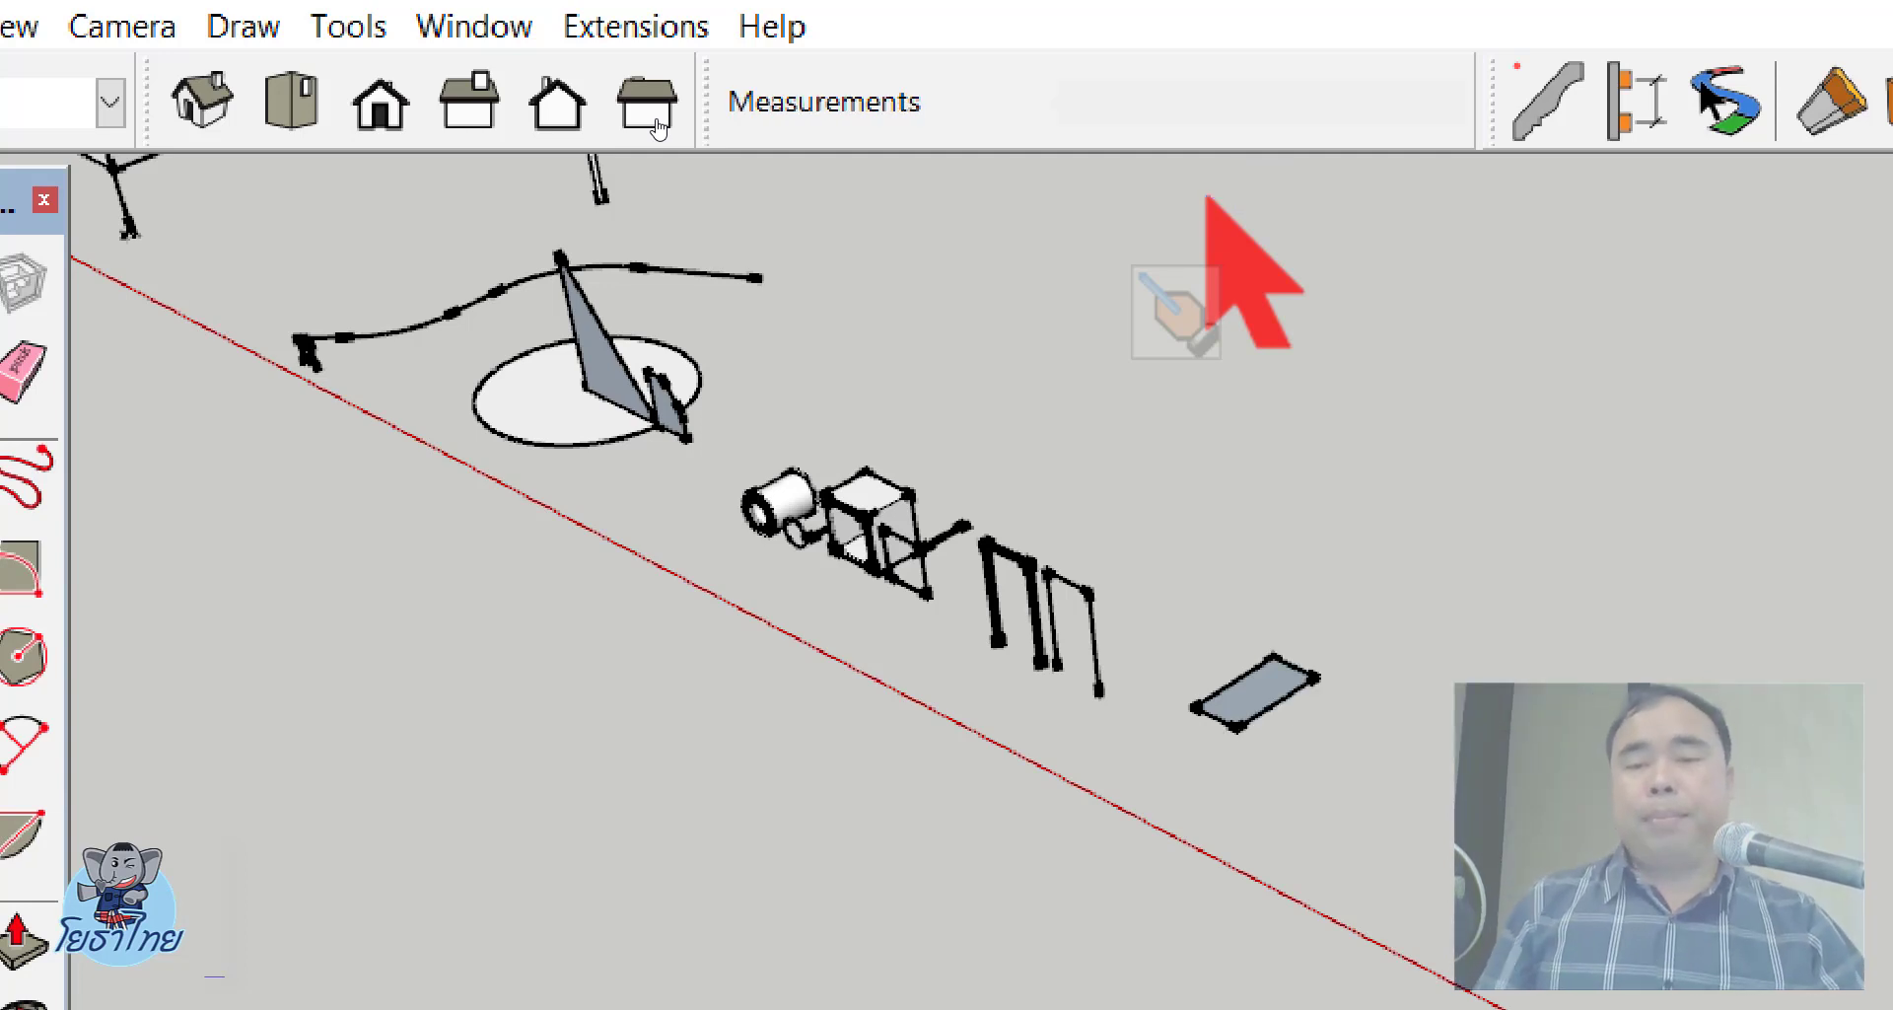
scroll(737, 347, "up", 3)
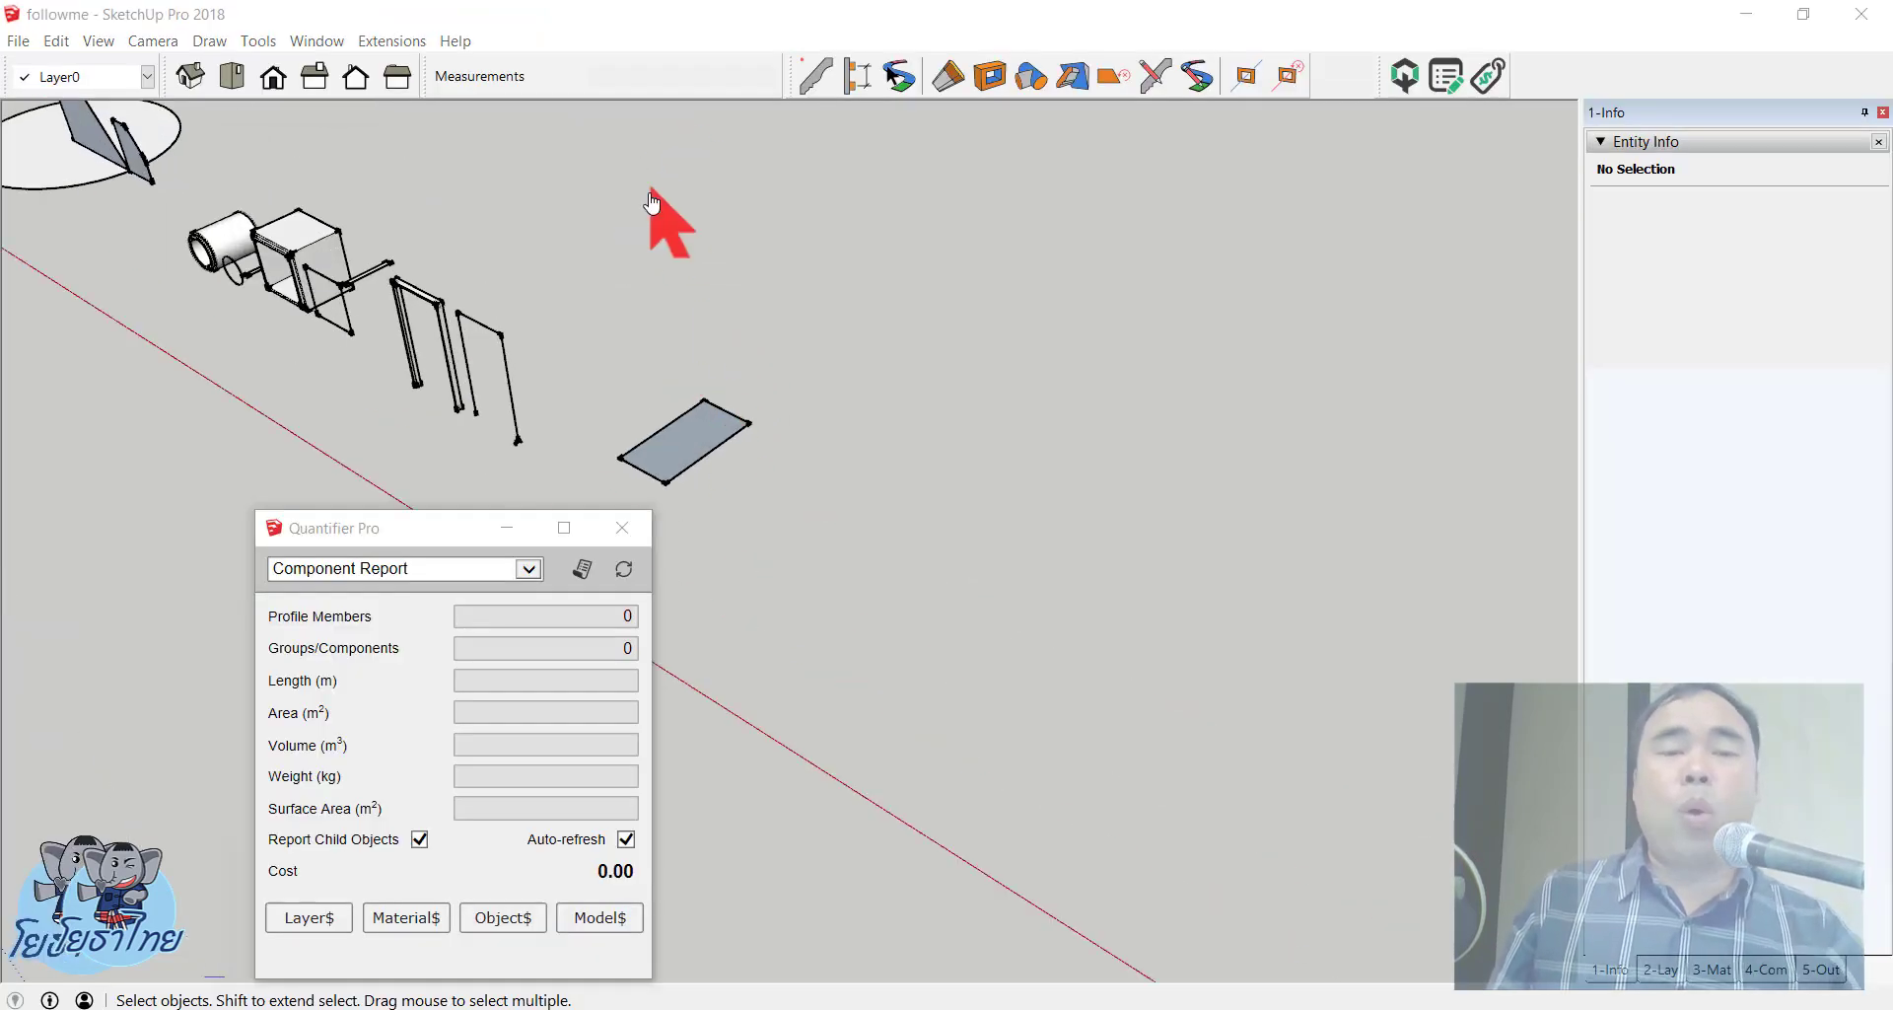
Step: Erase the grey rectangle's lower-left edge as a trial, then undo to restore the closed rectangle
scroll(646, 232, "down", 2)
middle_click_drag(634, 262, 642, 267)
scroll(670, 315, "down", 2)
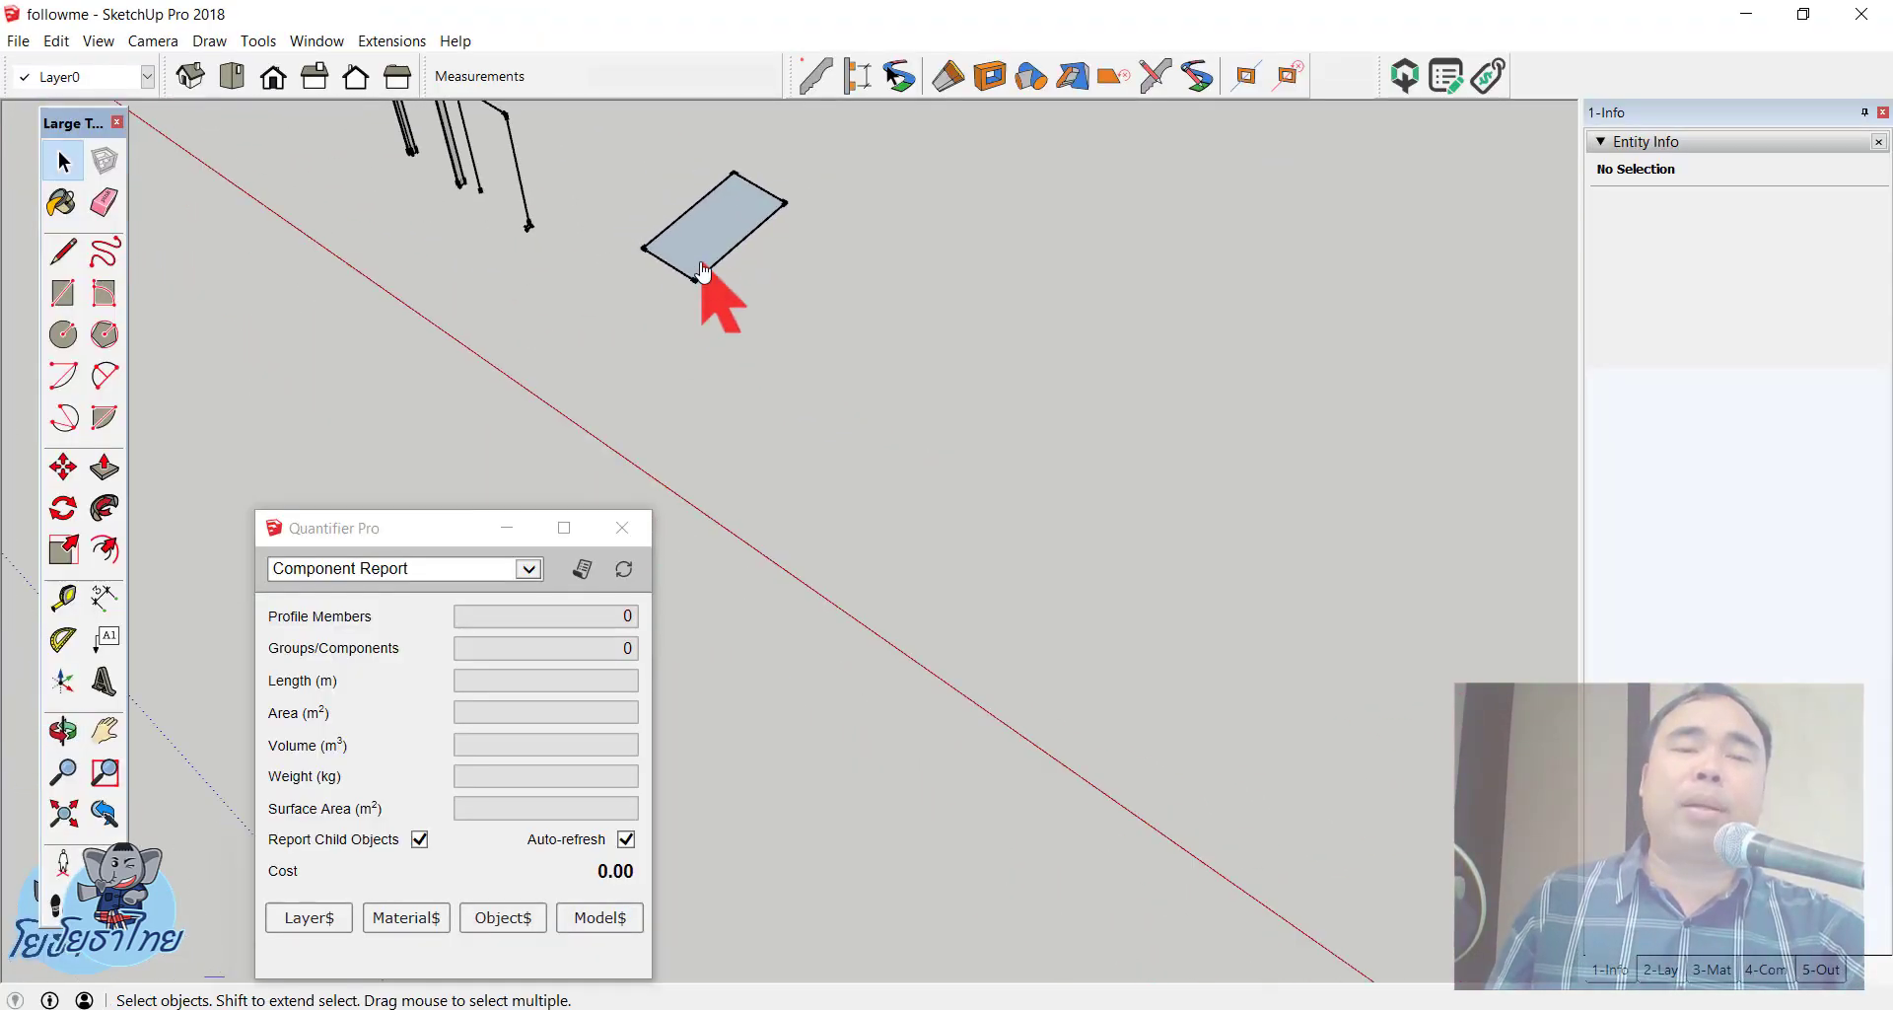
scroll(730, 217, "up", 3)
scroll(743, 211, "up", 1)
scroll(690, 296, "down", 1)
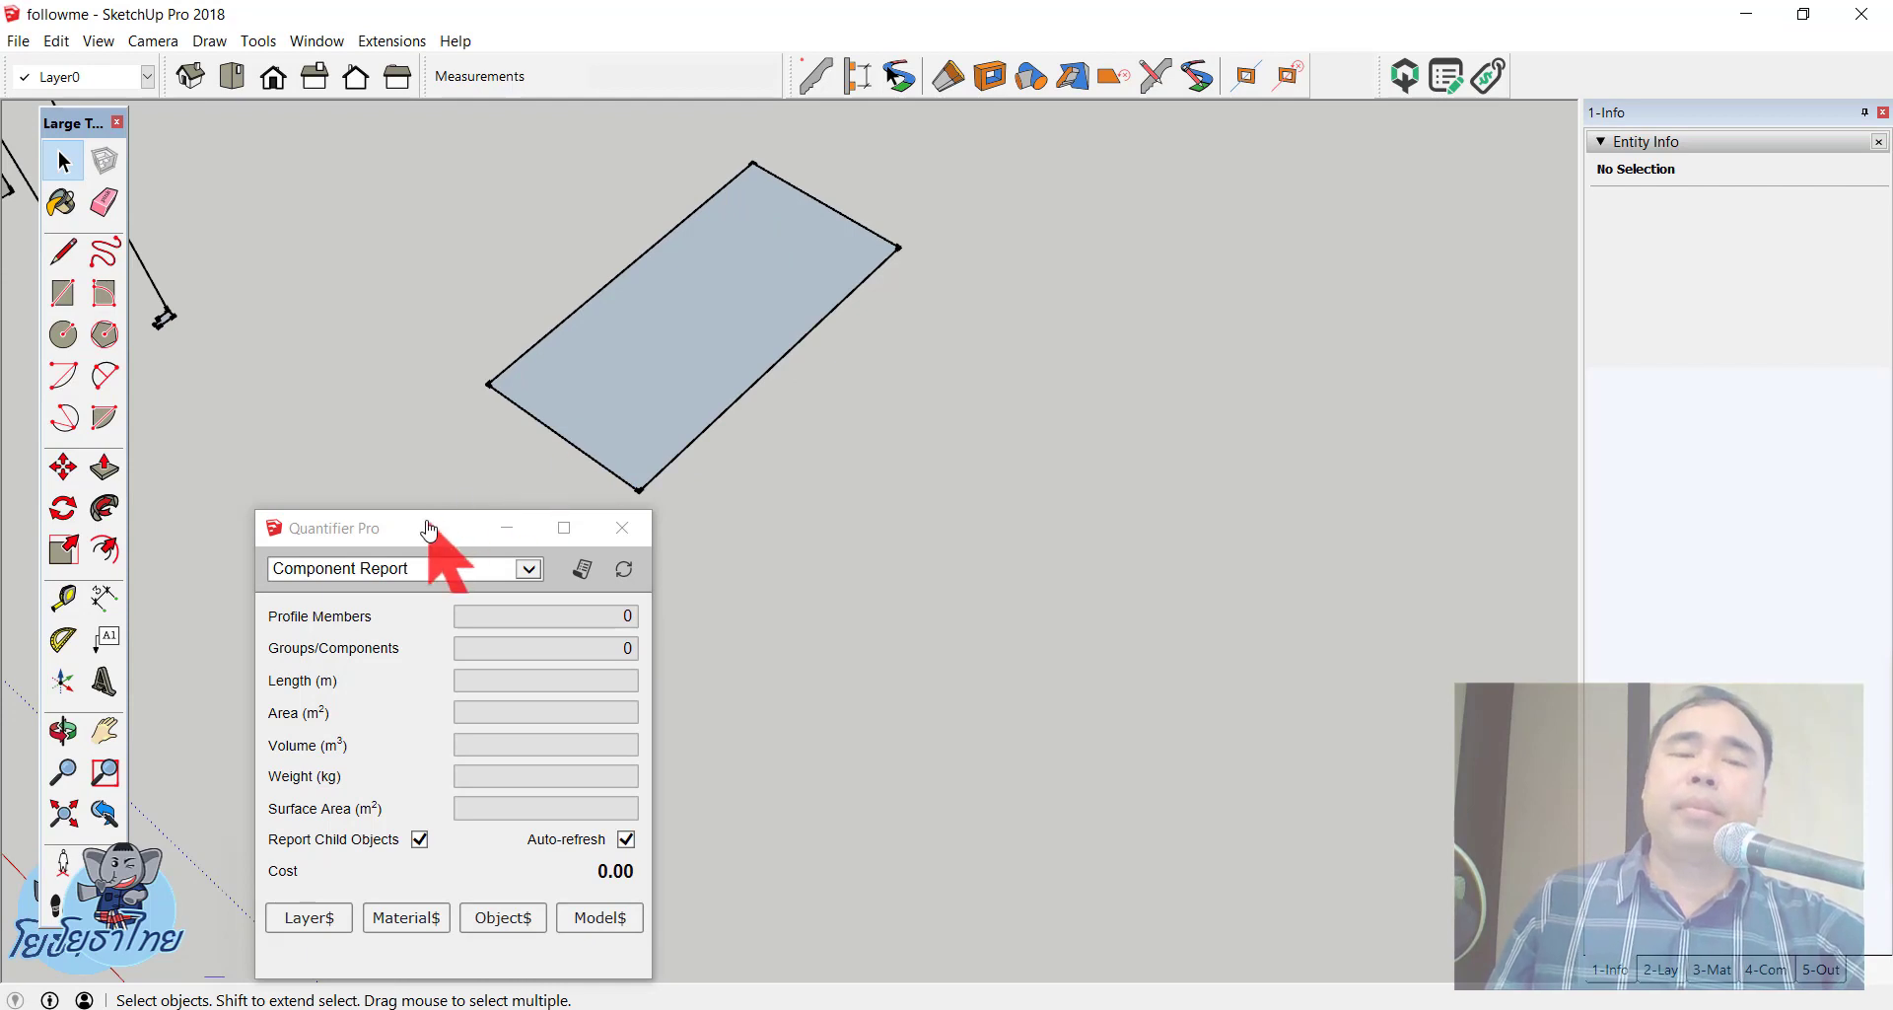
left_click_drag(430, 532, 743, 544)
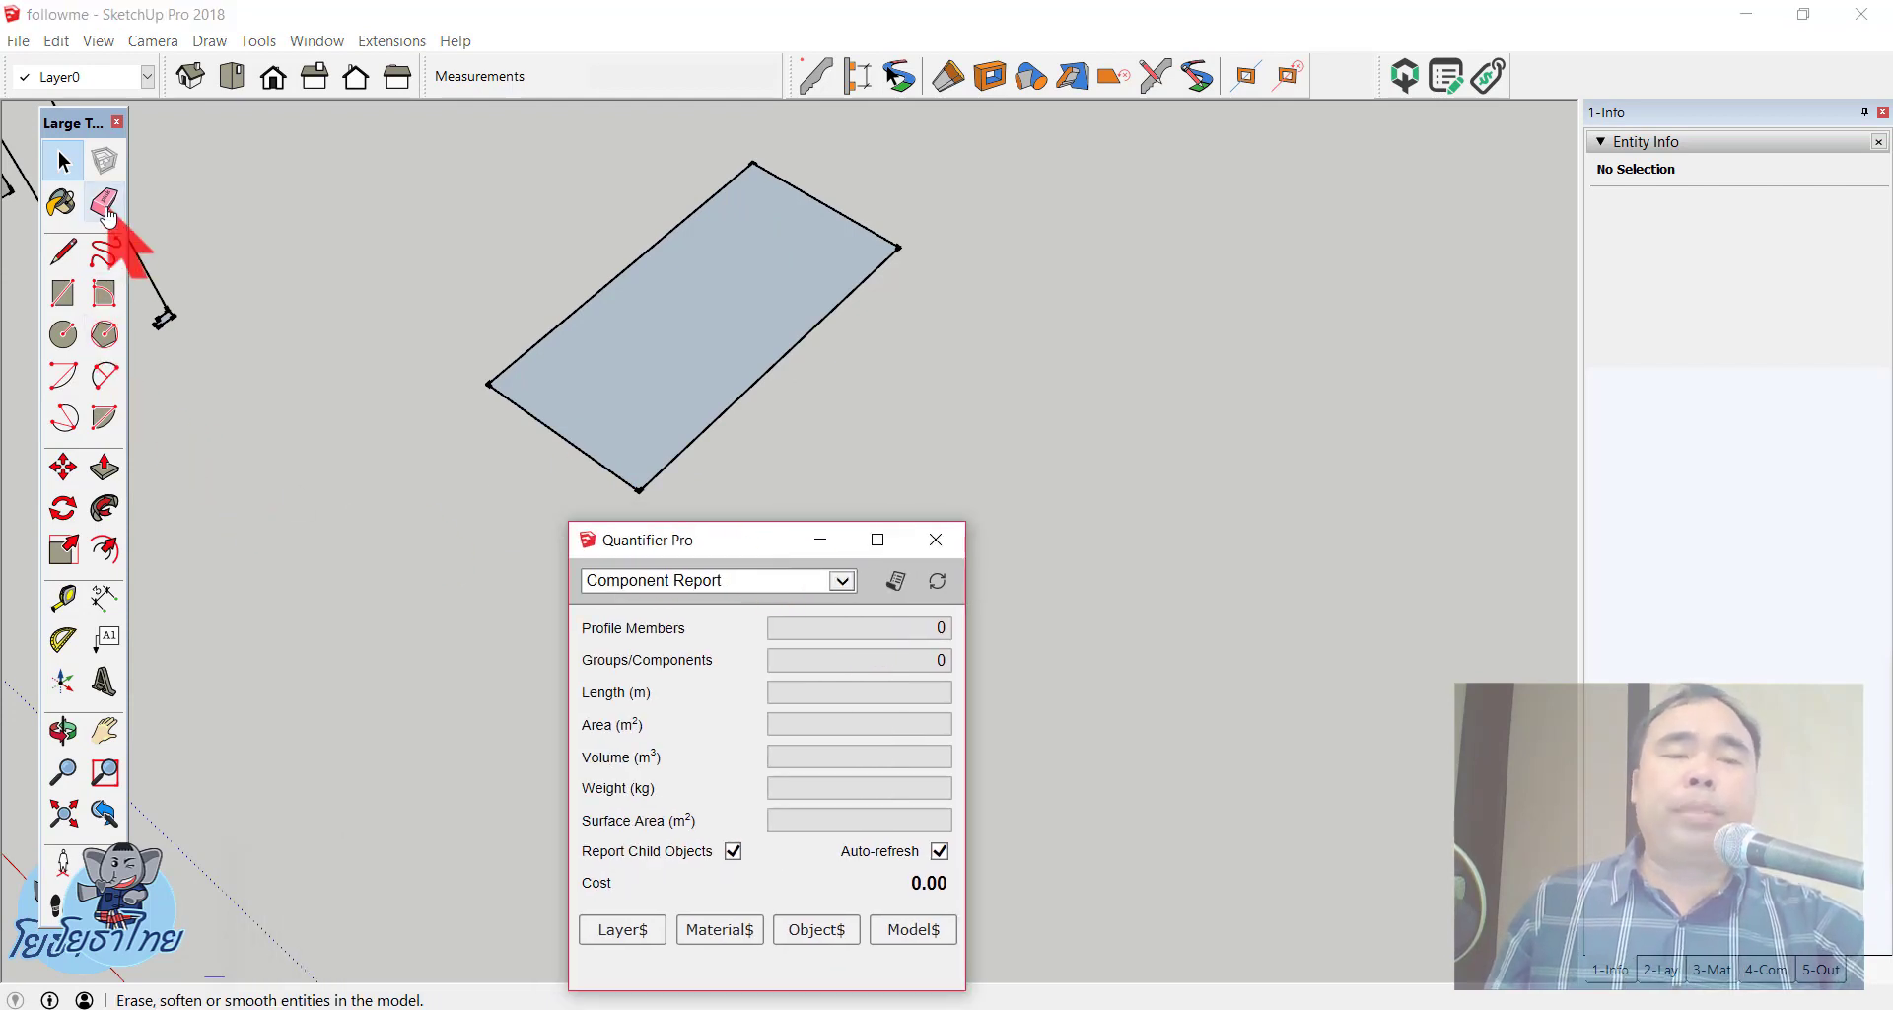
left_click(106, 209)
left_click(570, 463)
scroll(621, 422, "down", 4)
scroll(600, 414, "up", 2)
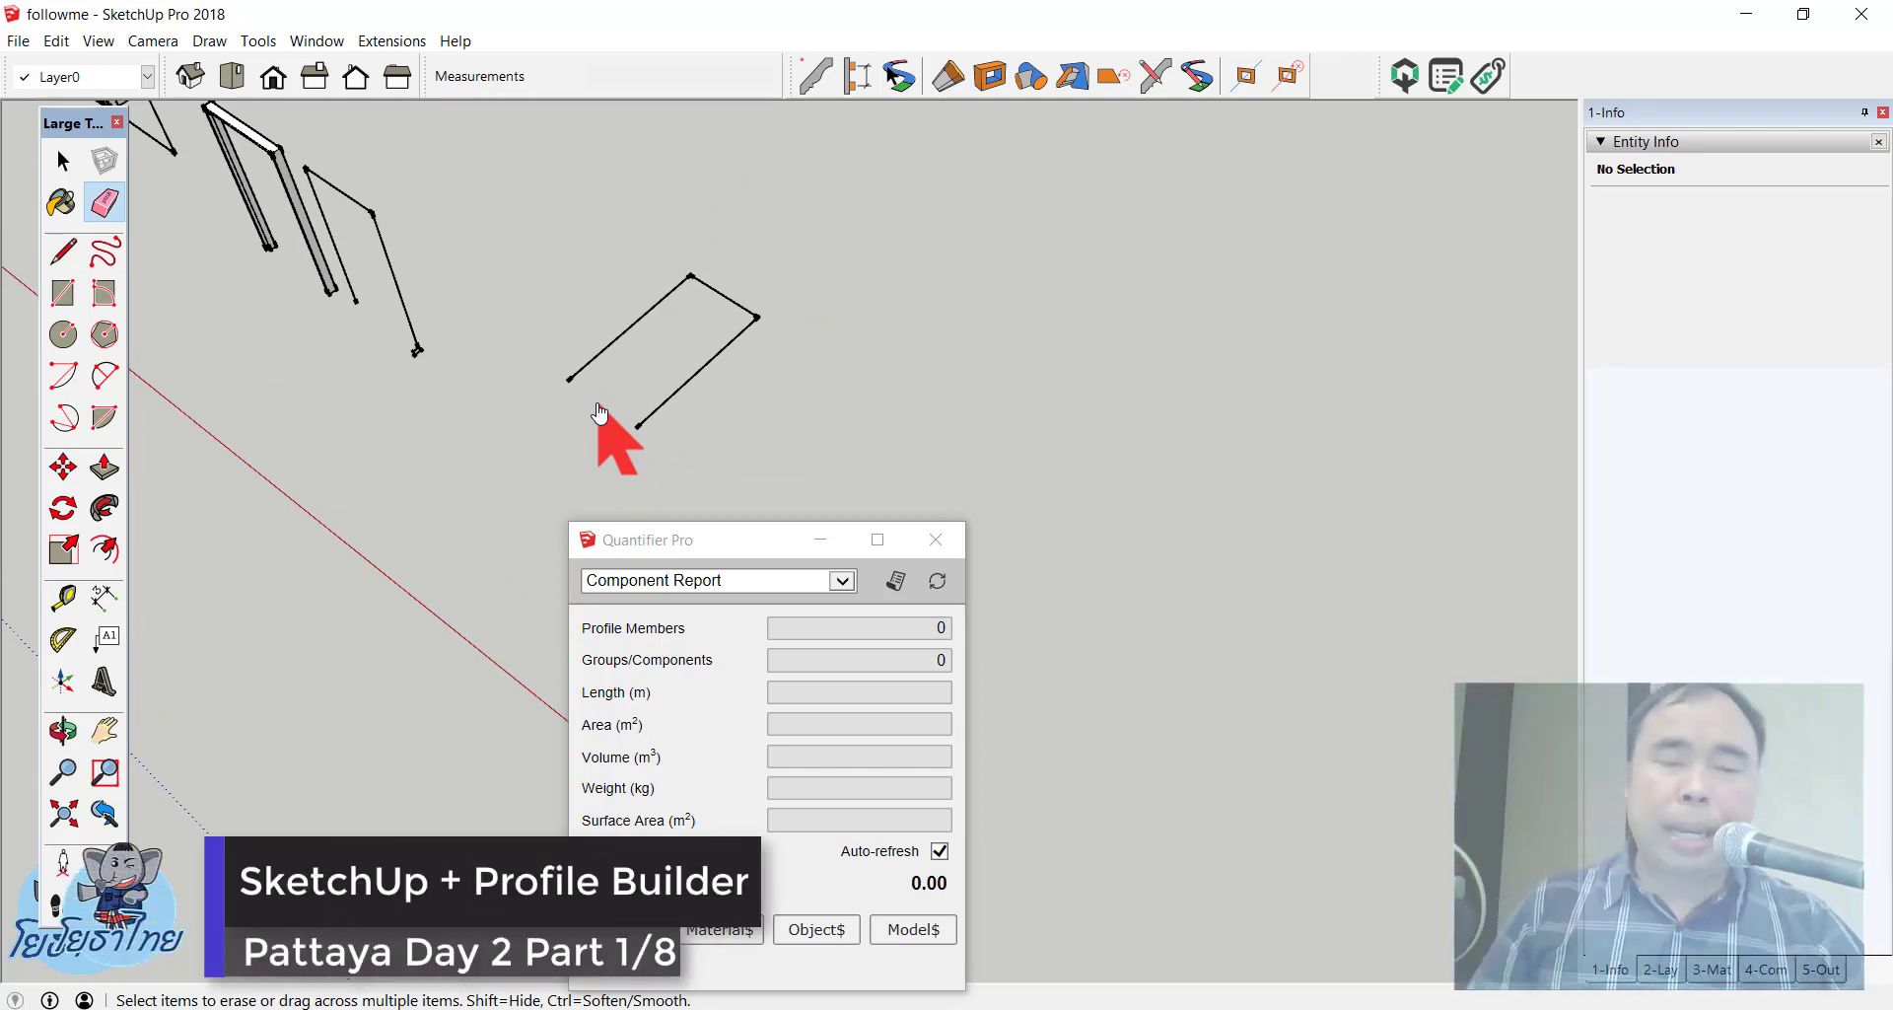
key("ctrl+z")
key("ctrl+z")
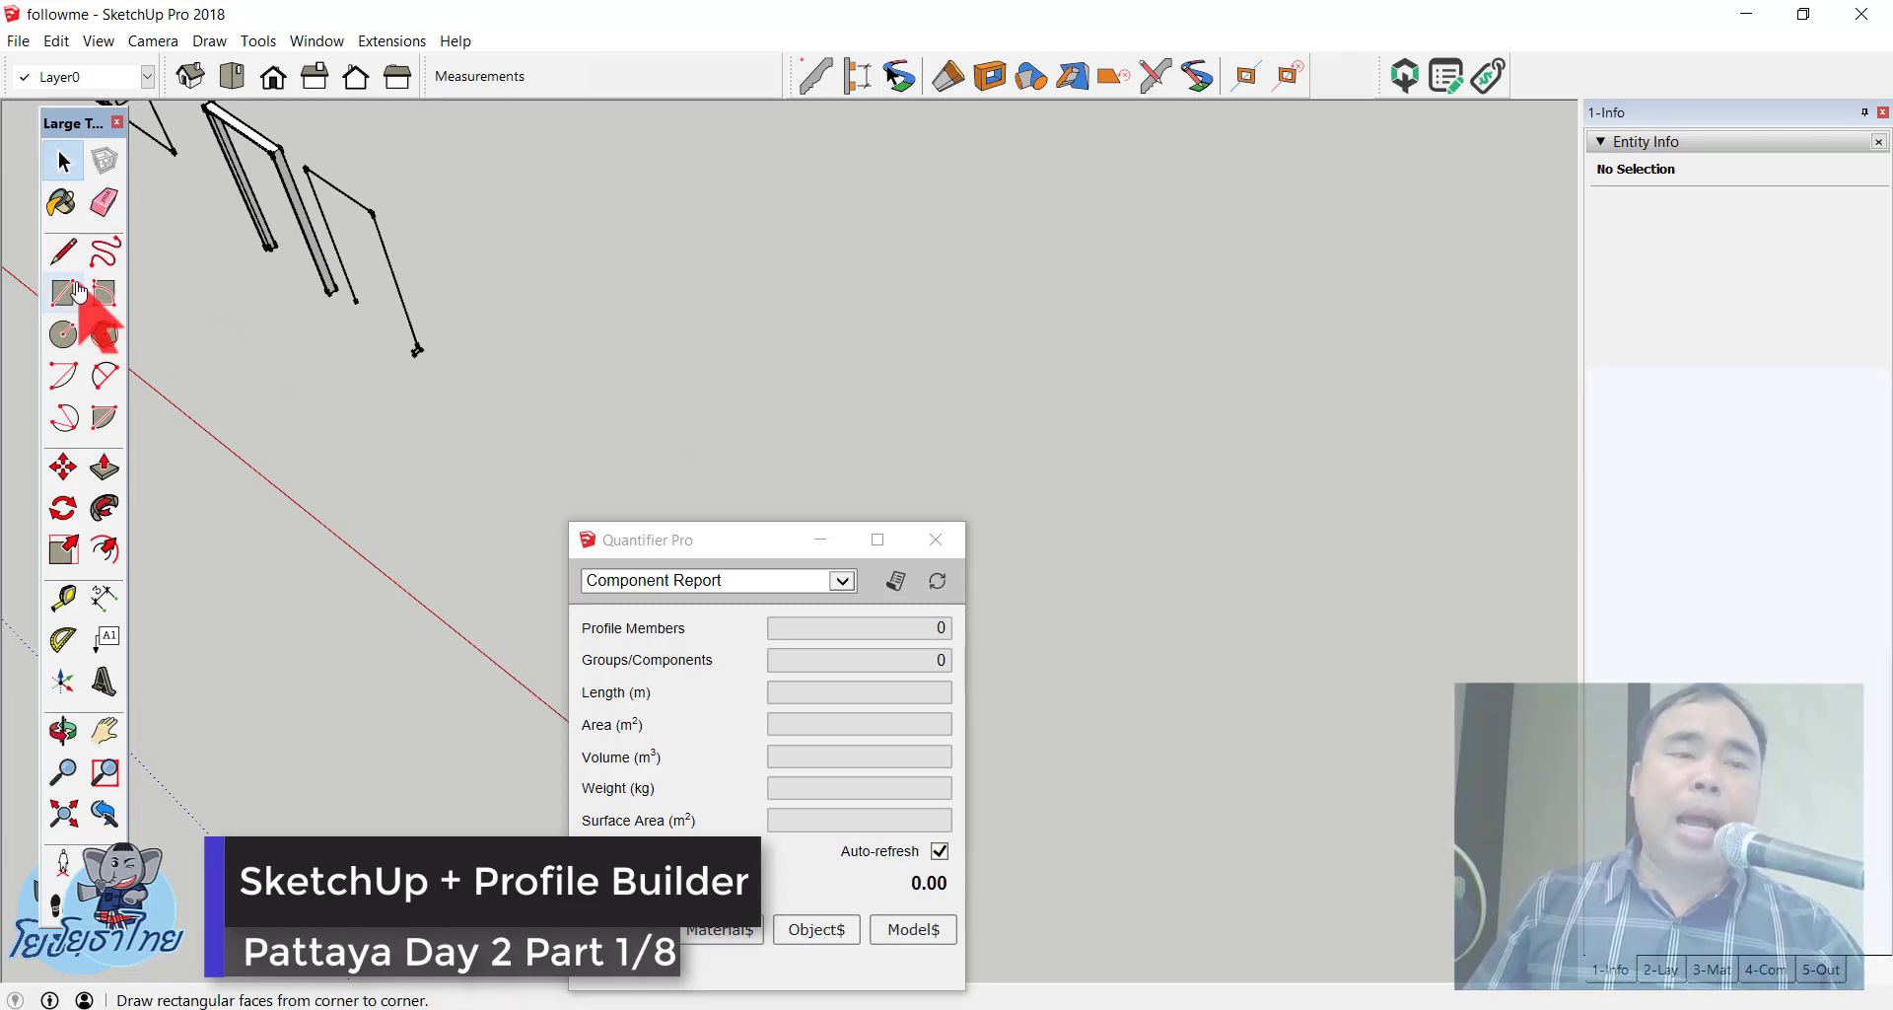
Step: Orbit to view the frames and box, and move the Quantifier Pro report to the right
left_click(63, 293)
mouse_move(439, 345)
middle_mouse_down("shift")
mouse_move(347, 278)
mouse_move(319, 225)
middle_mouse_up("shift")
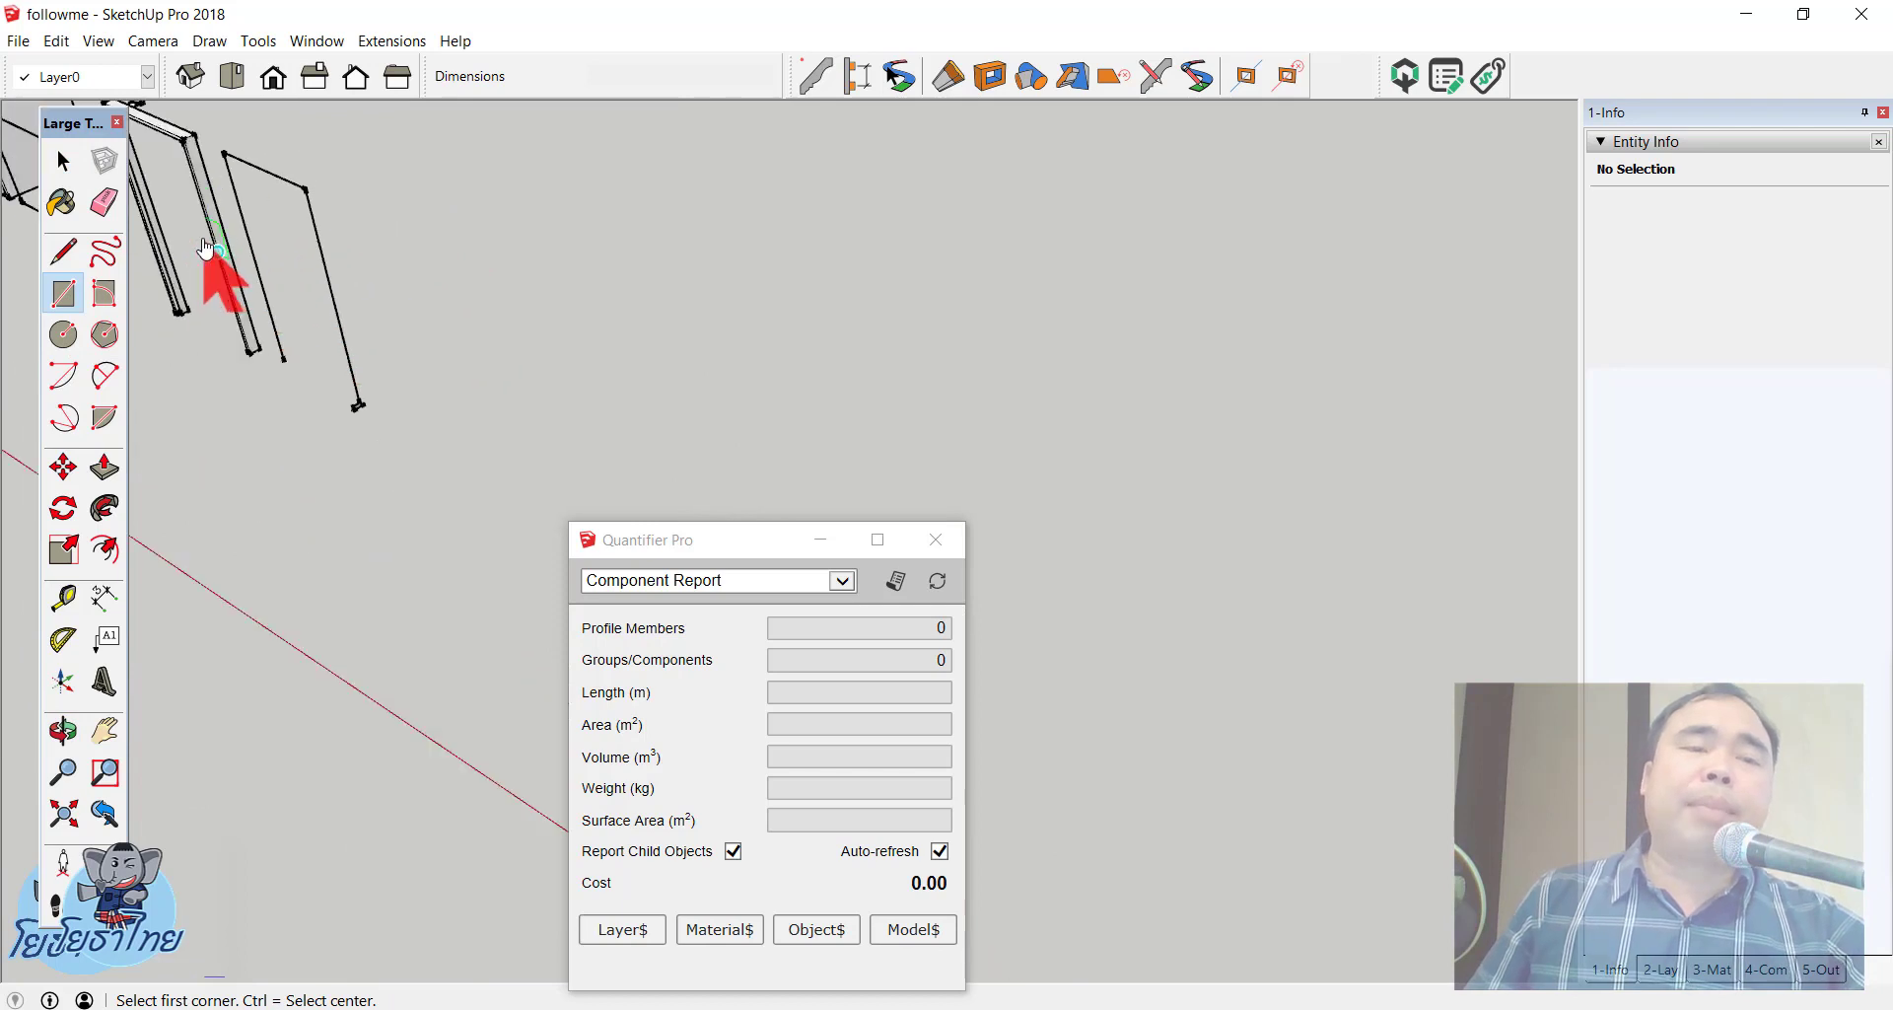
key("space")
scroll(463, 241, "up", 2)
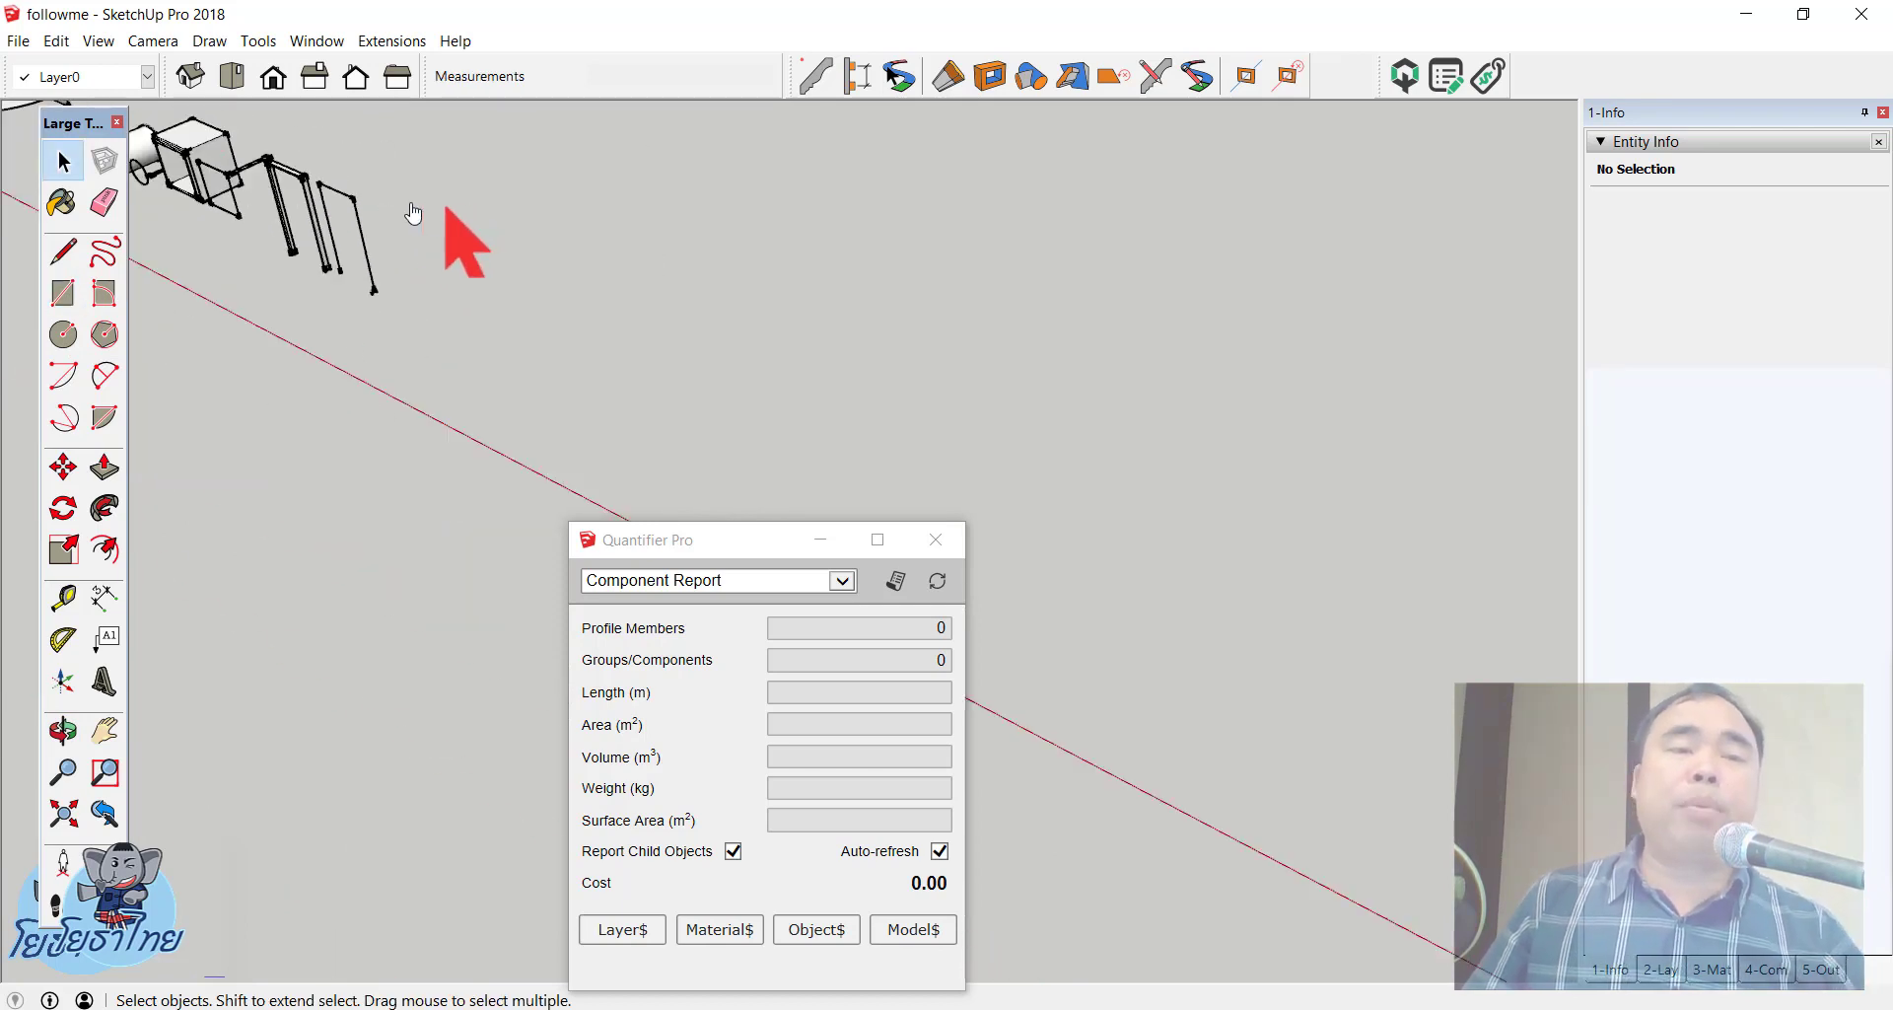
scroll(318, 211, "up", 2)
scroll(302, 187, "up", 2)
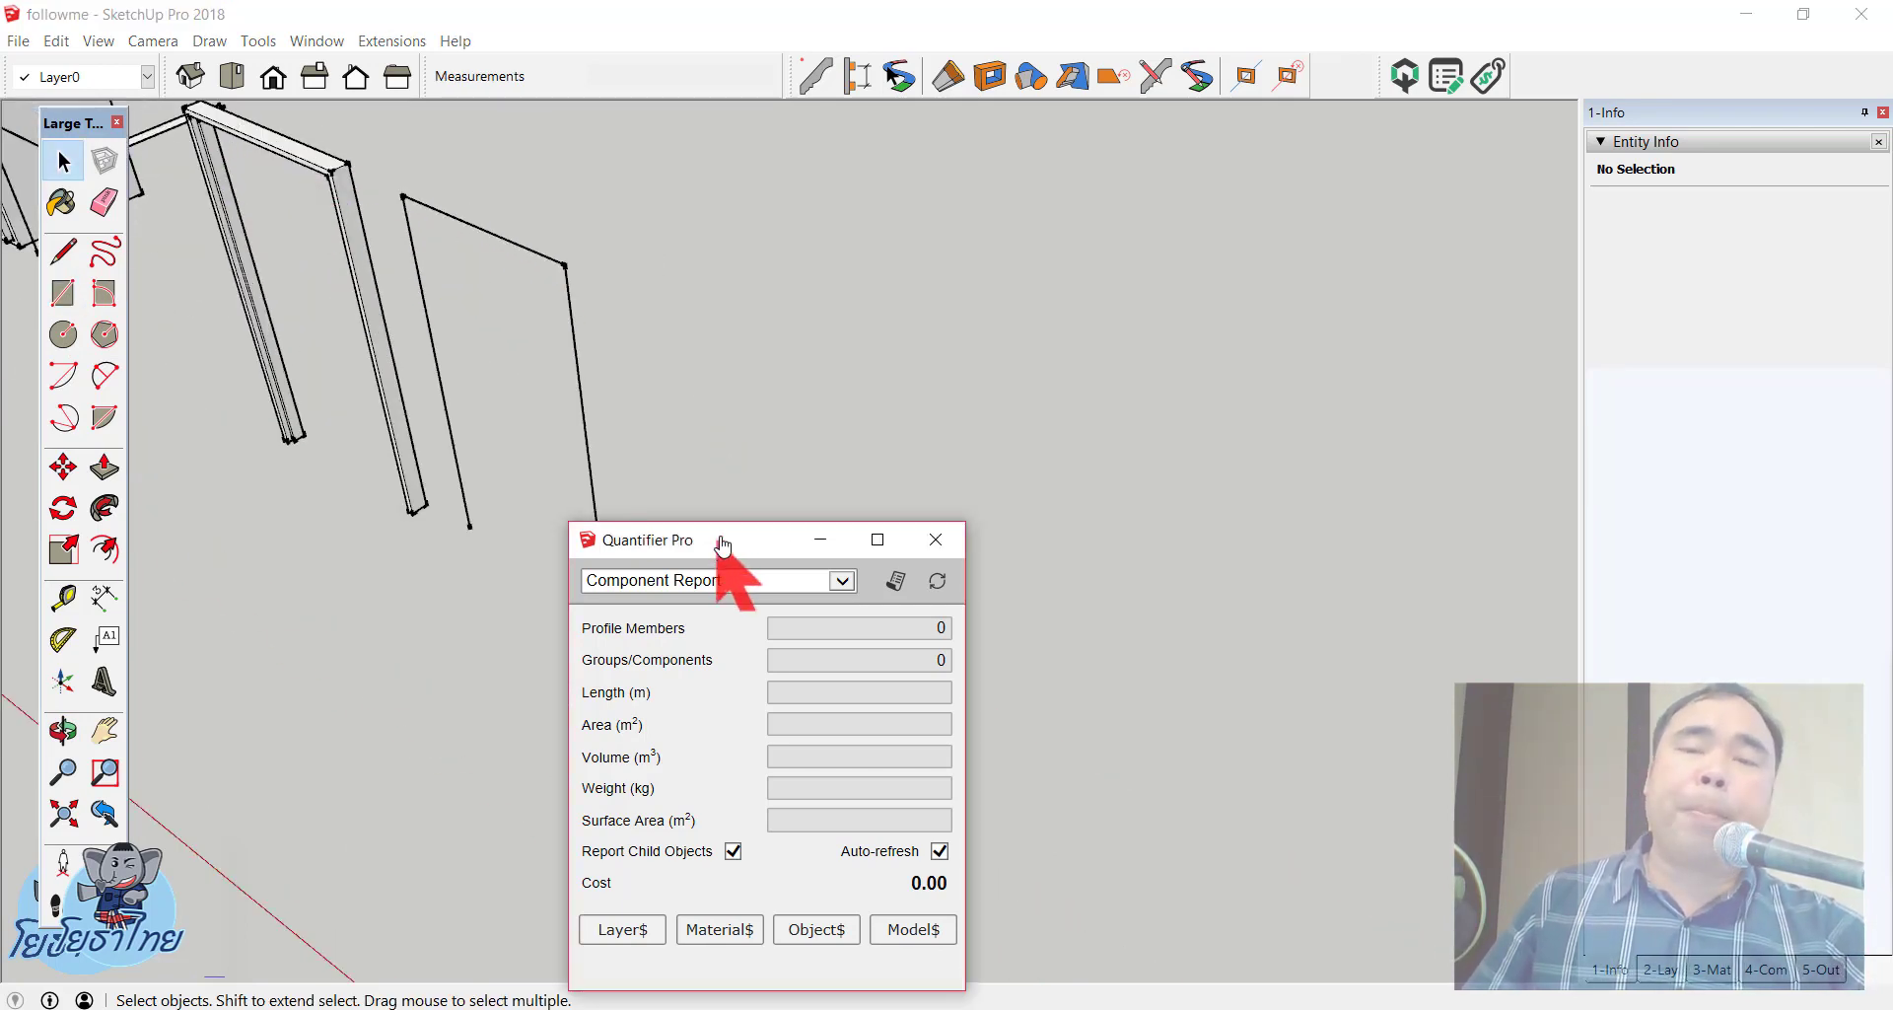
left_click_drag(716, 549, 1609, 376)
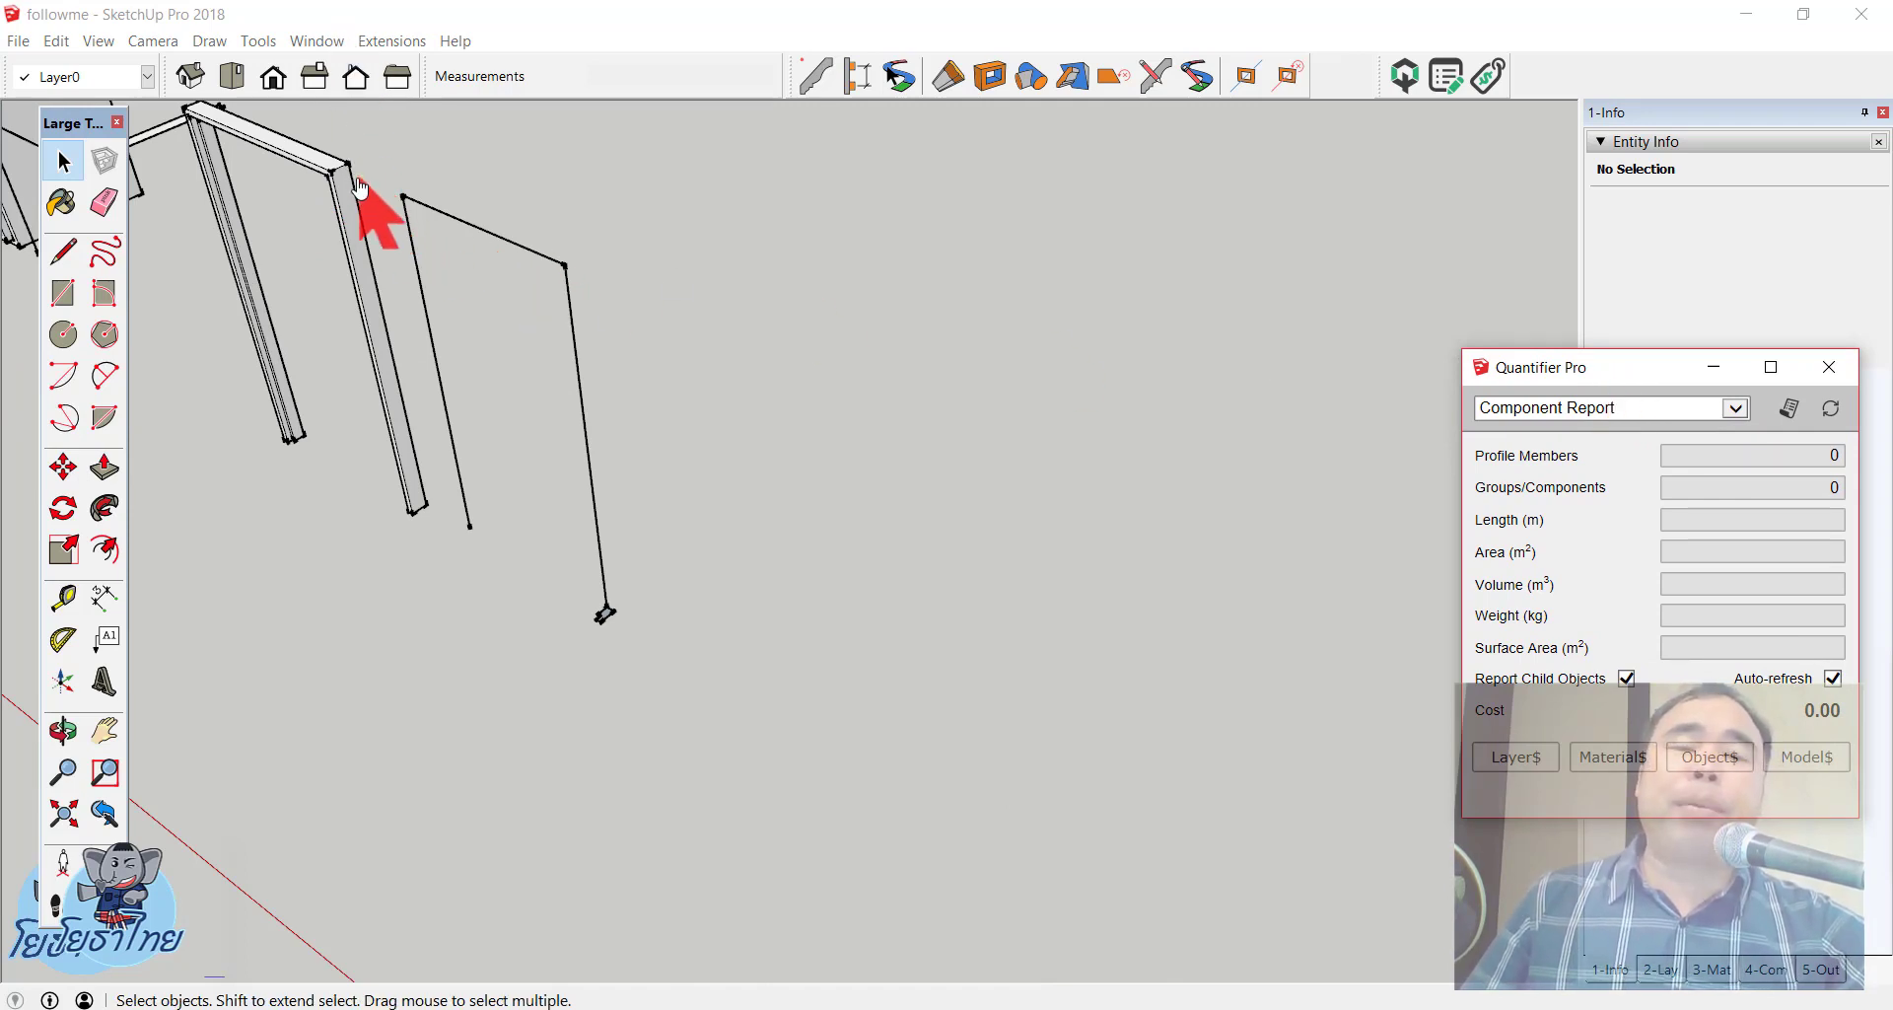
middle_click_drag(352, 170, 356, 156)
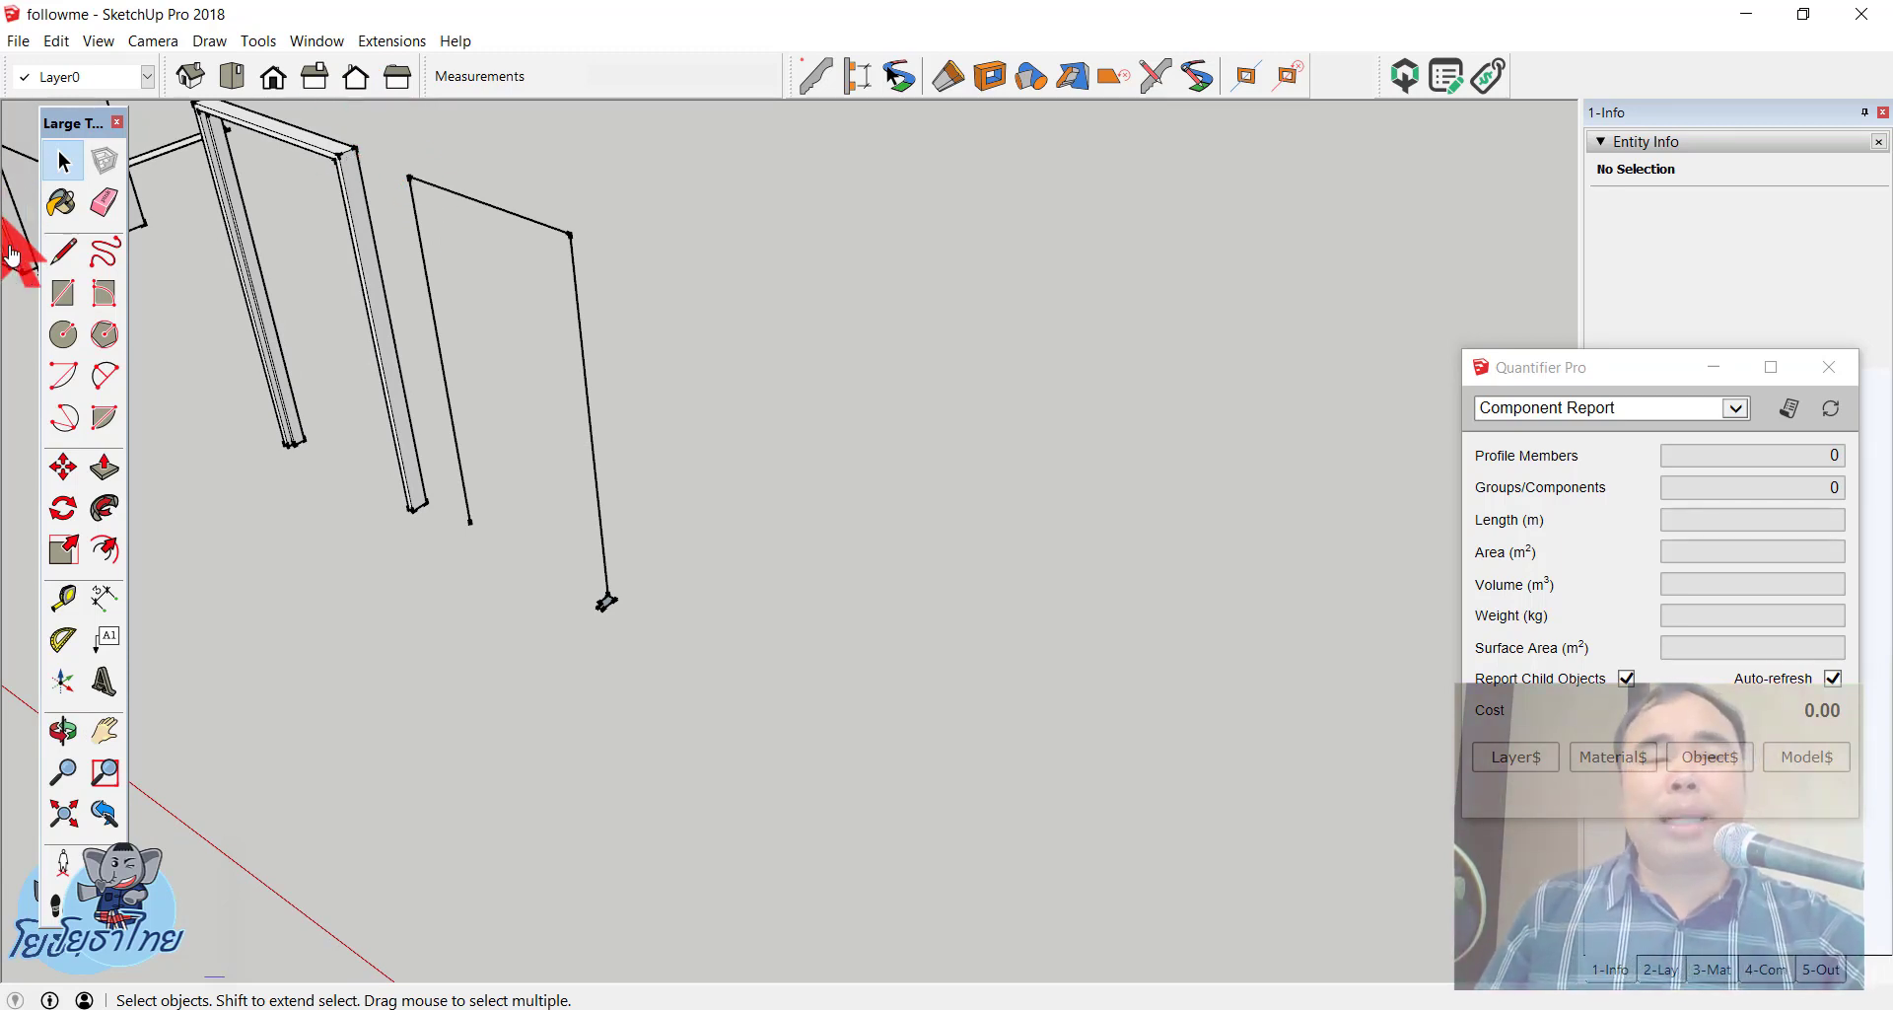
Step: Draw a new ground rectangle and erase its lower-left edge, leaving an open three-edge path
left_click(63, 292)
left_click(715, 627)
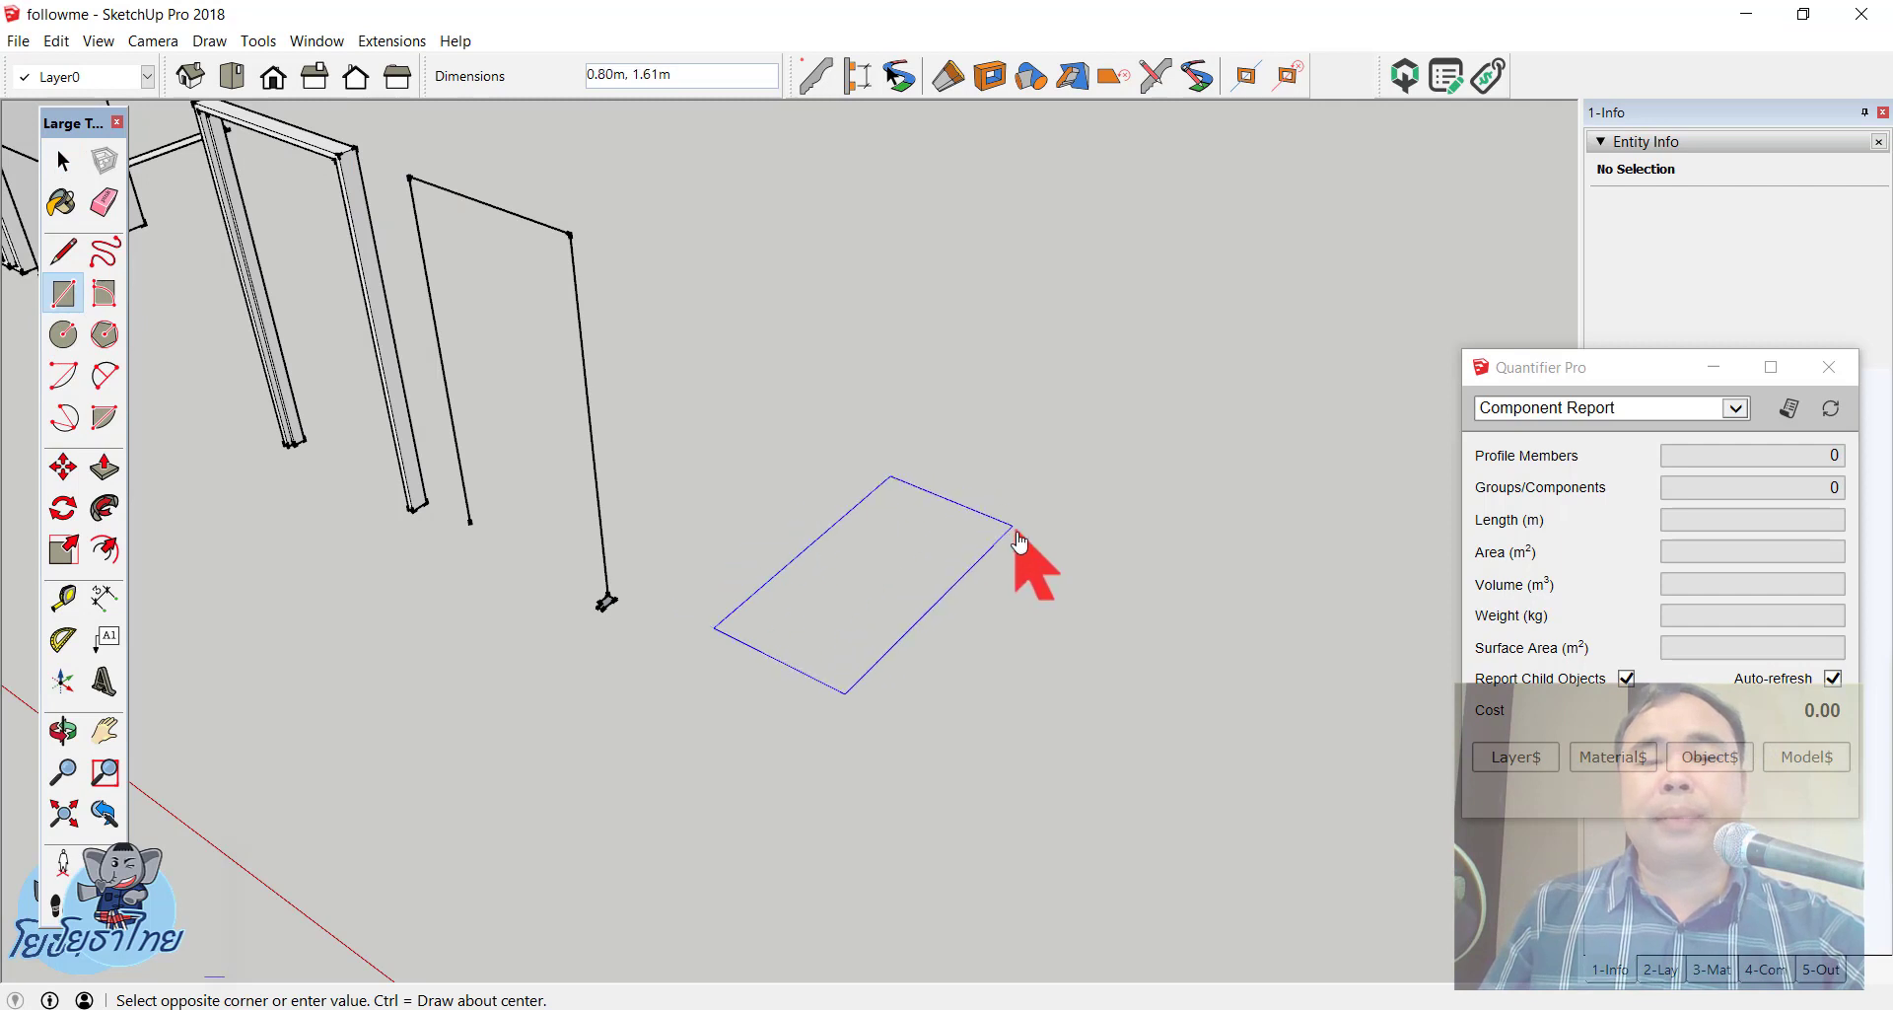
left_click(1053, 513)
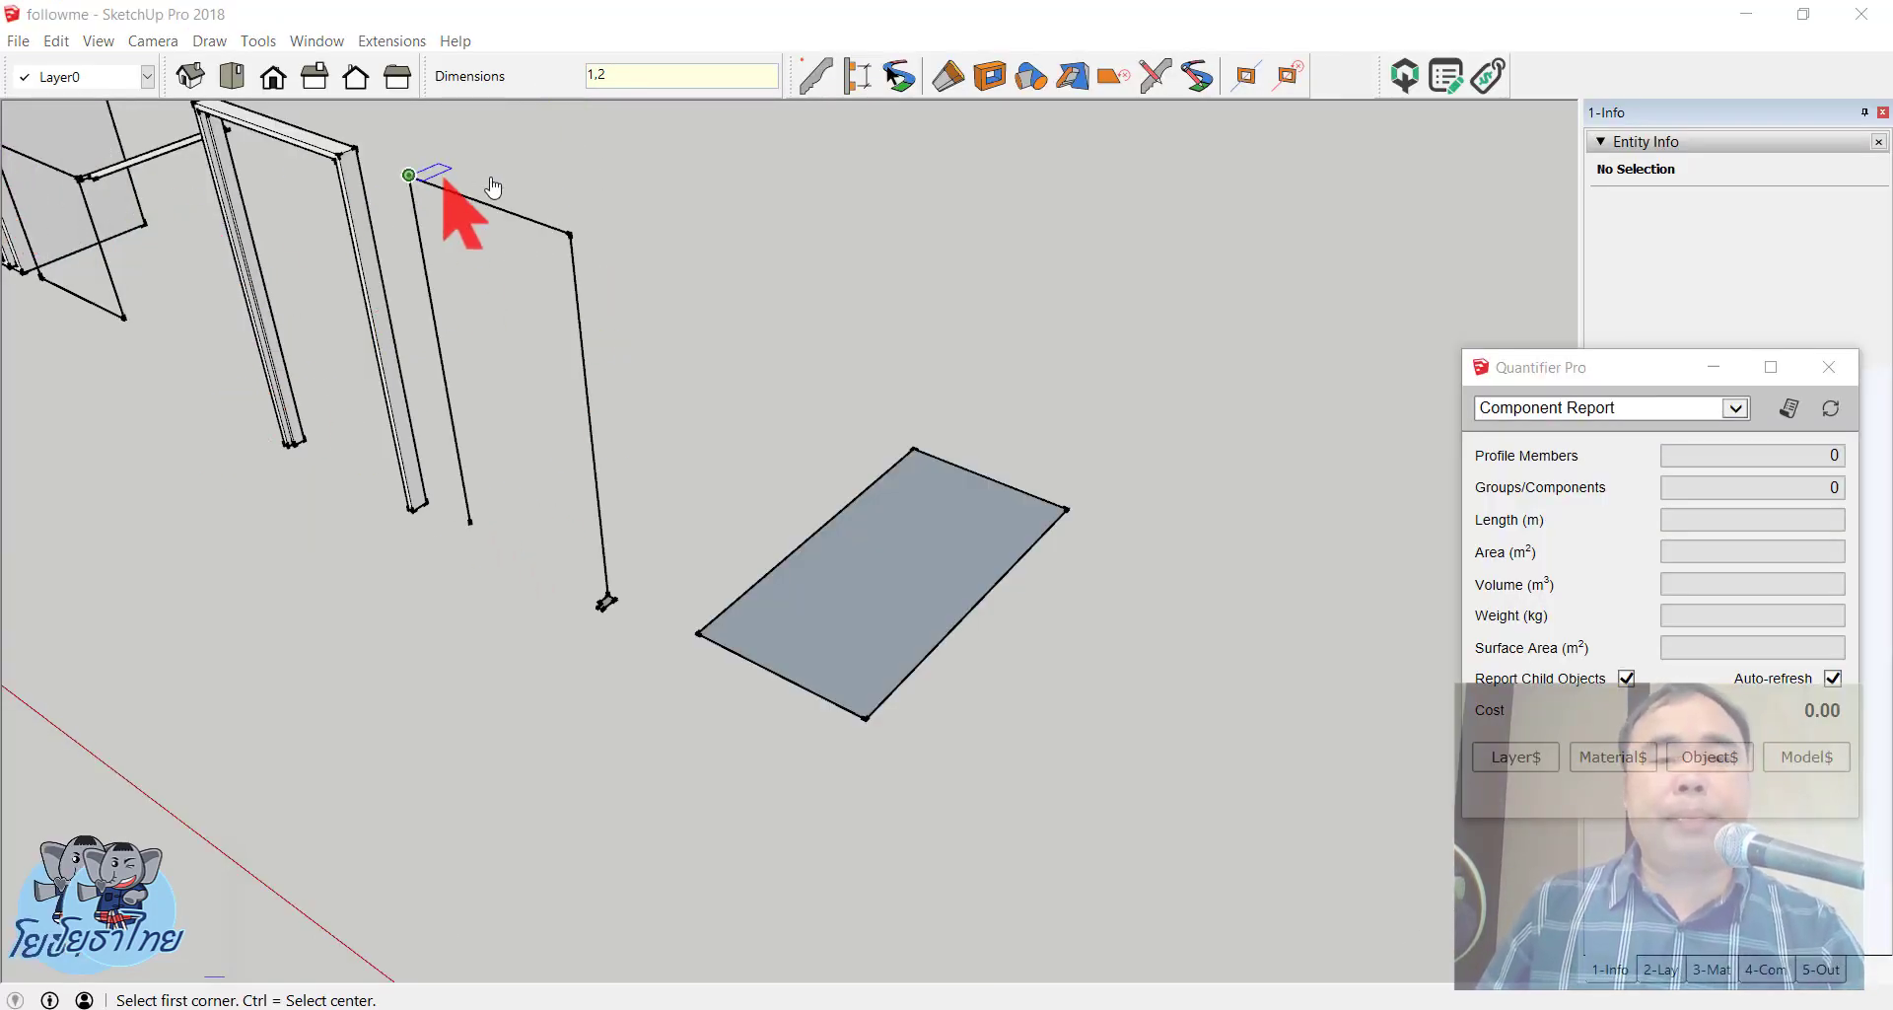
left_click(104, 202)
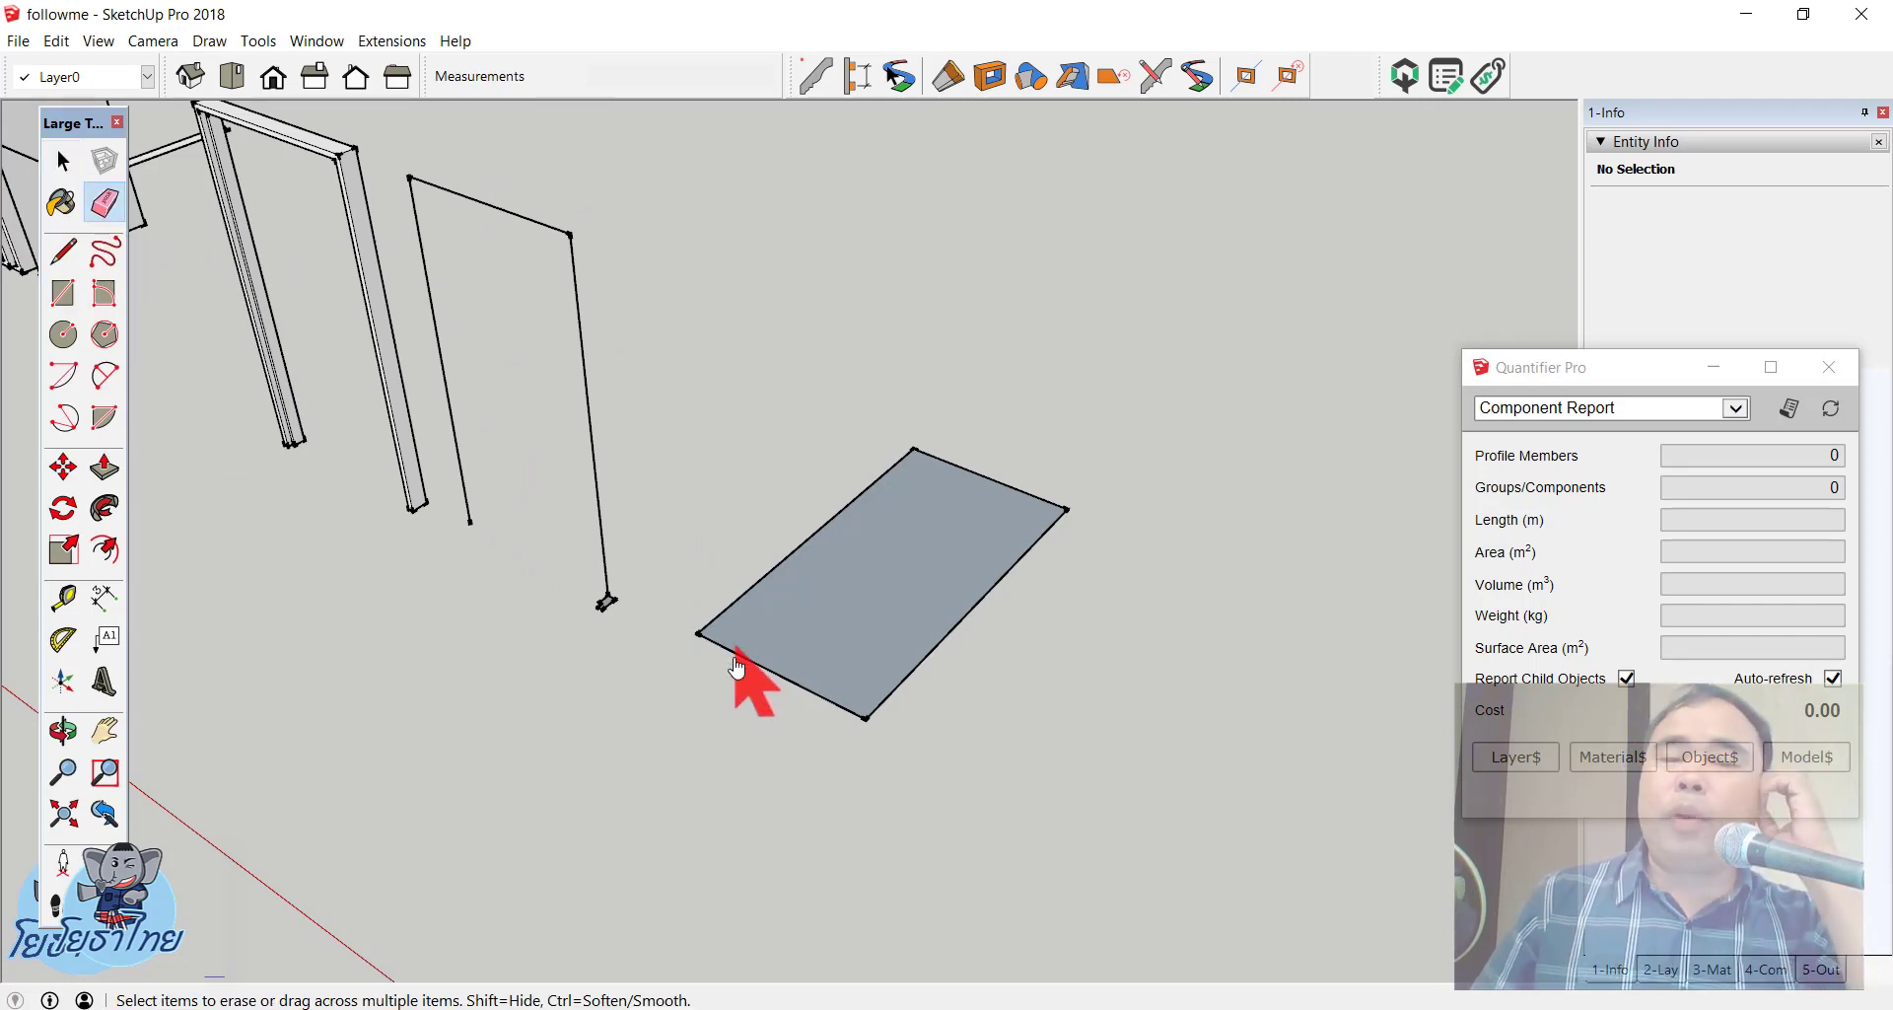
left_click(731, 649)
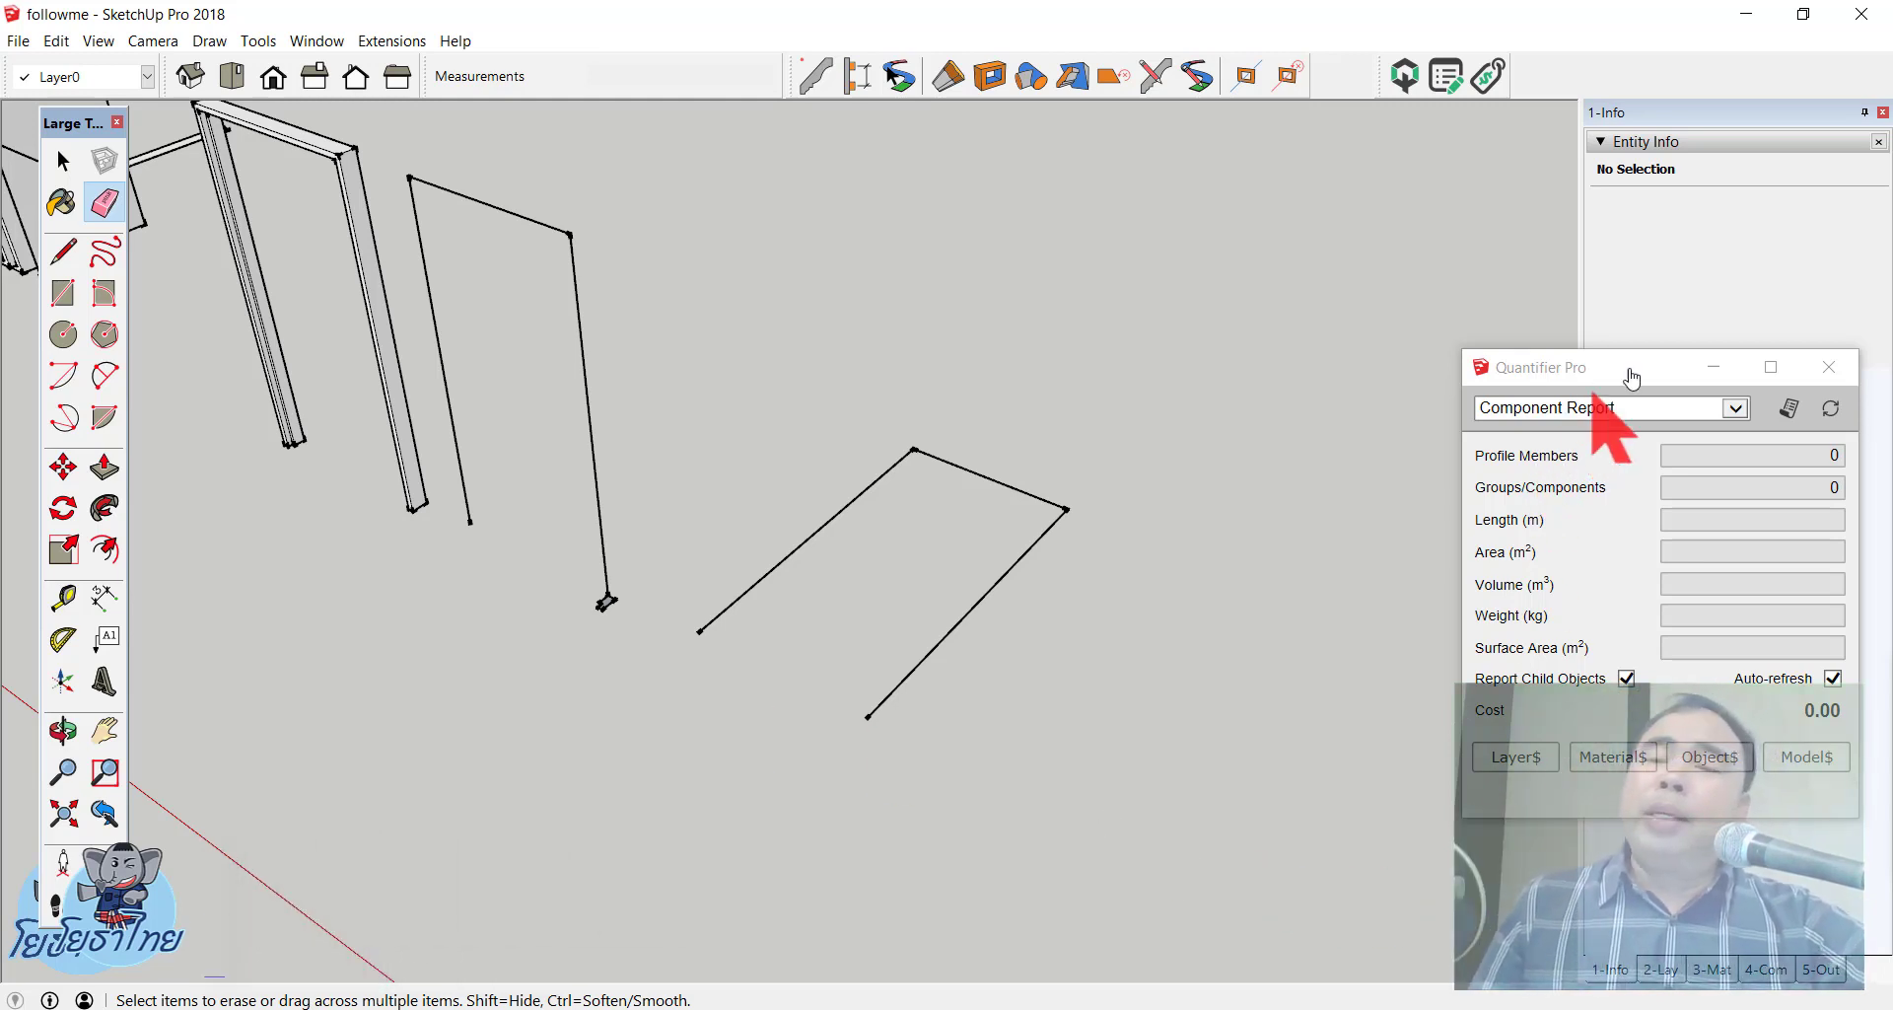
Step: Close the Quantifier Pro report and open the Profile Dialog to the model's right
left_click(1775, 377)
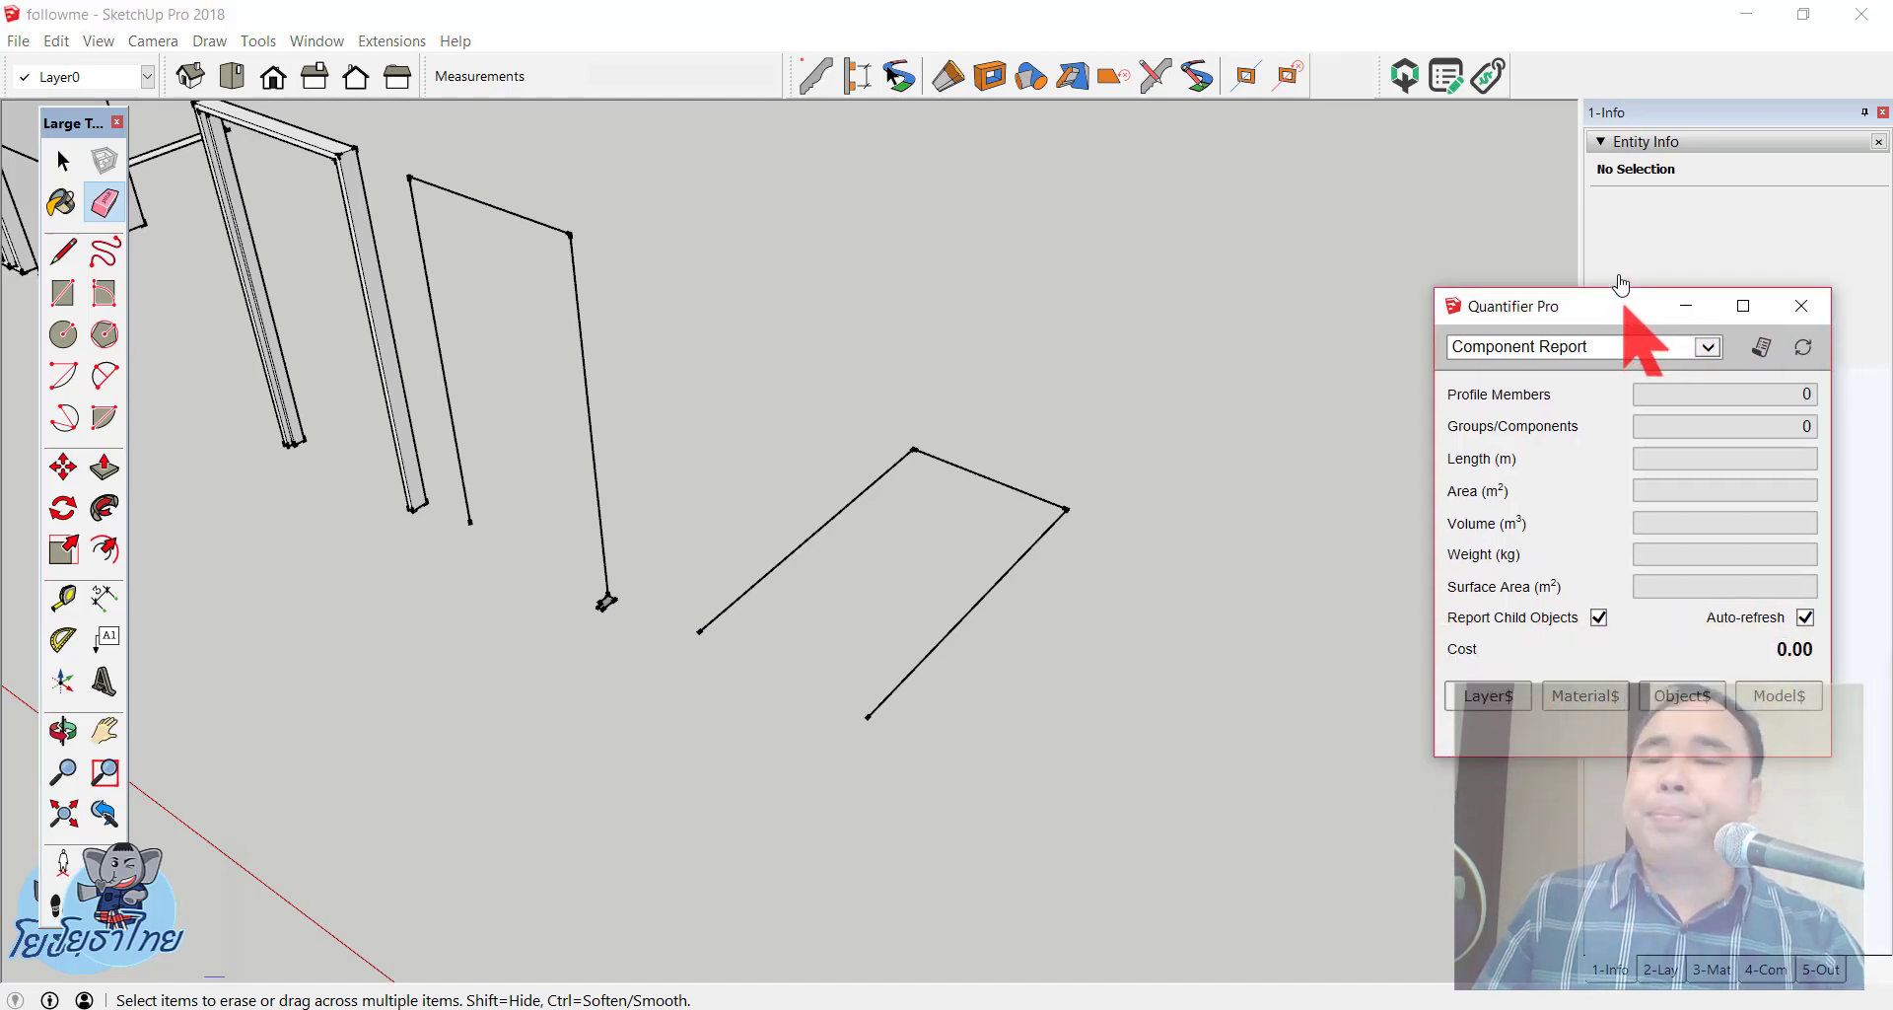
left_click(1789, 236)
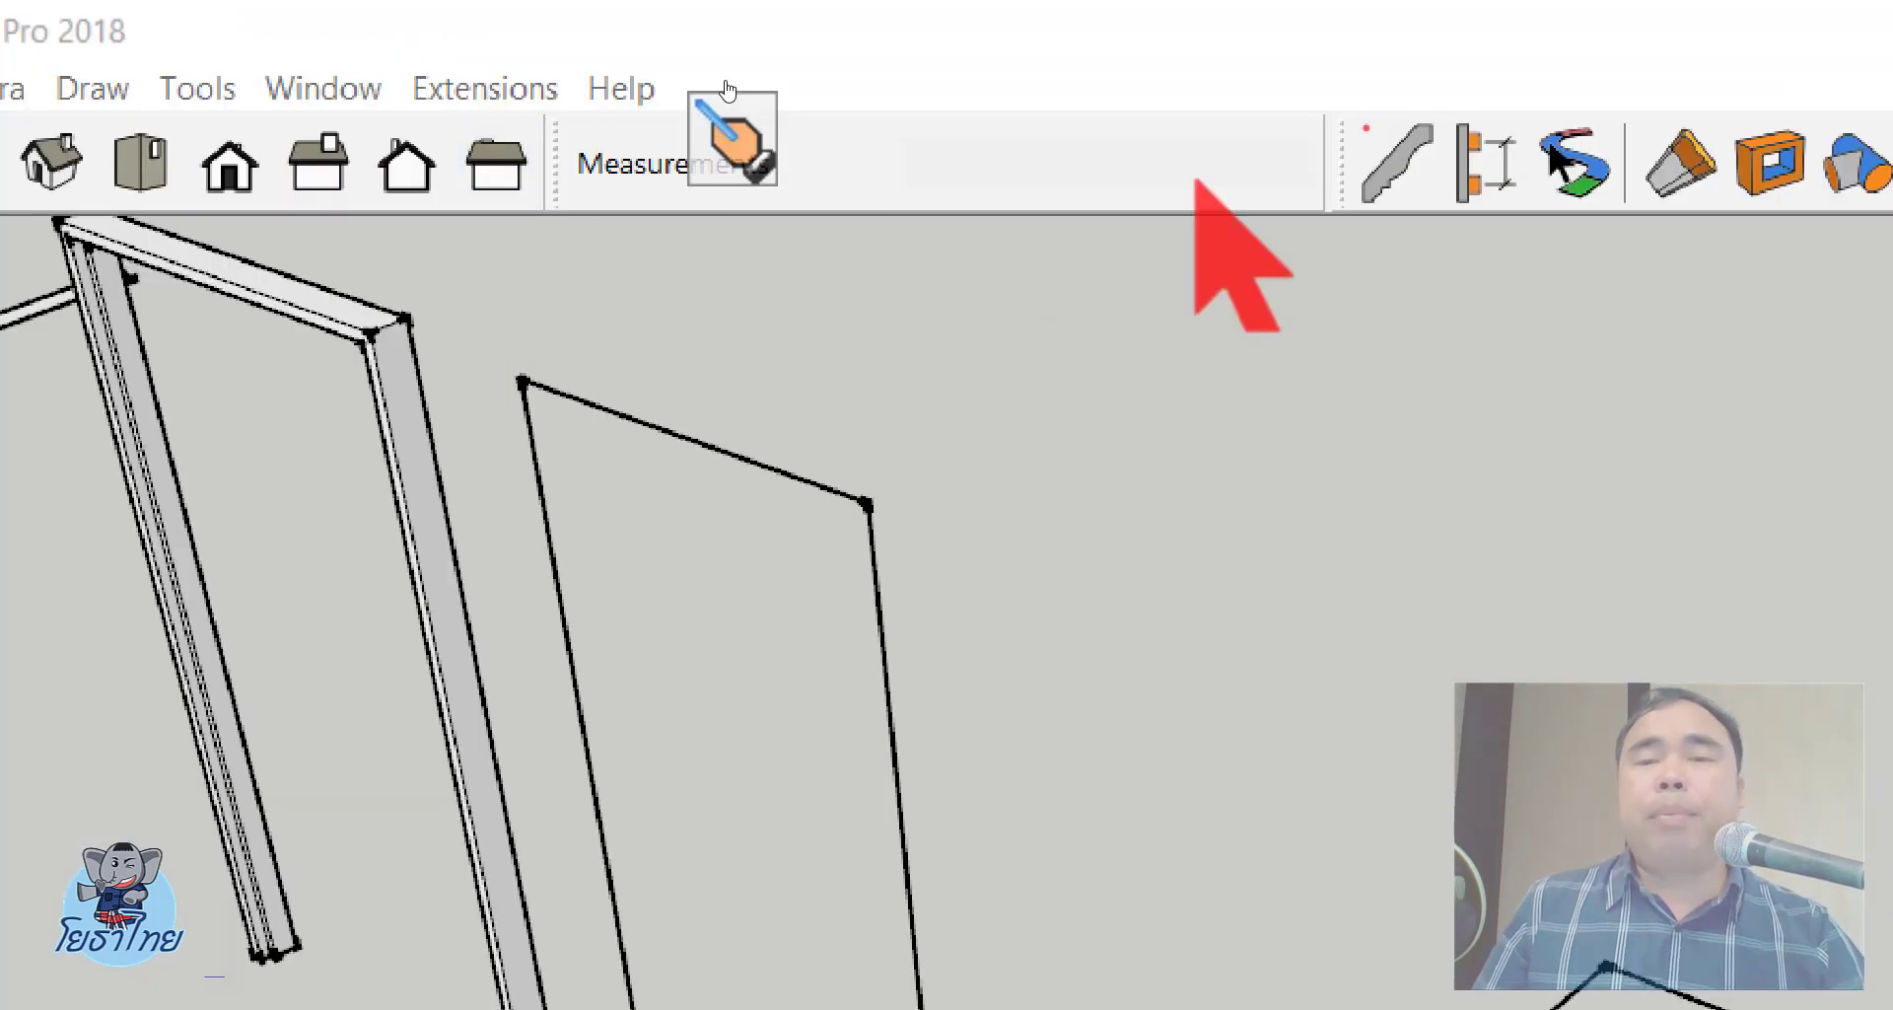
left_click(814, 76)
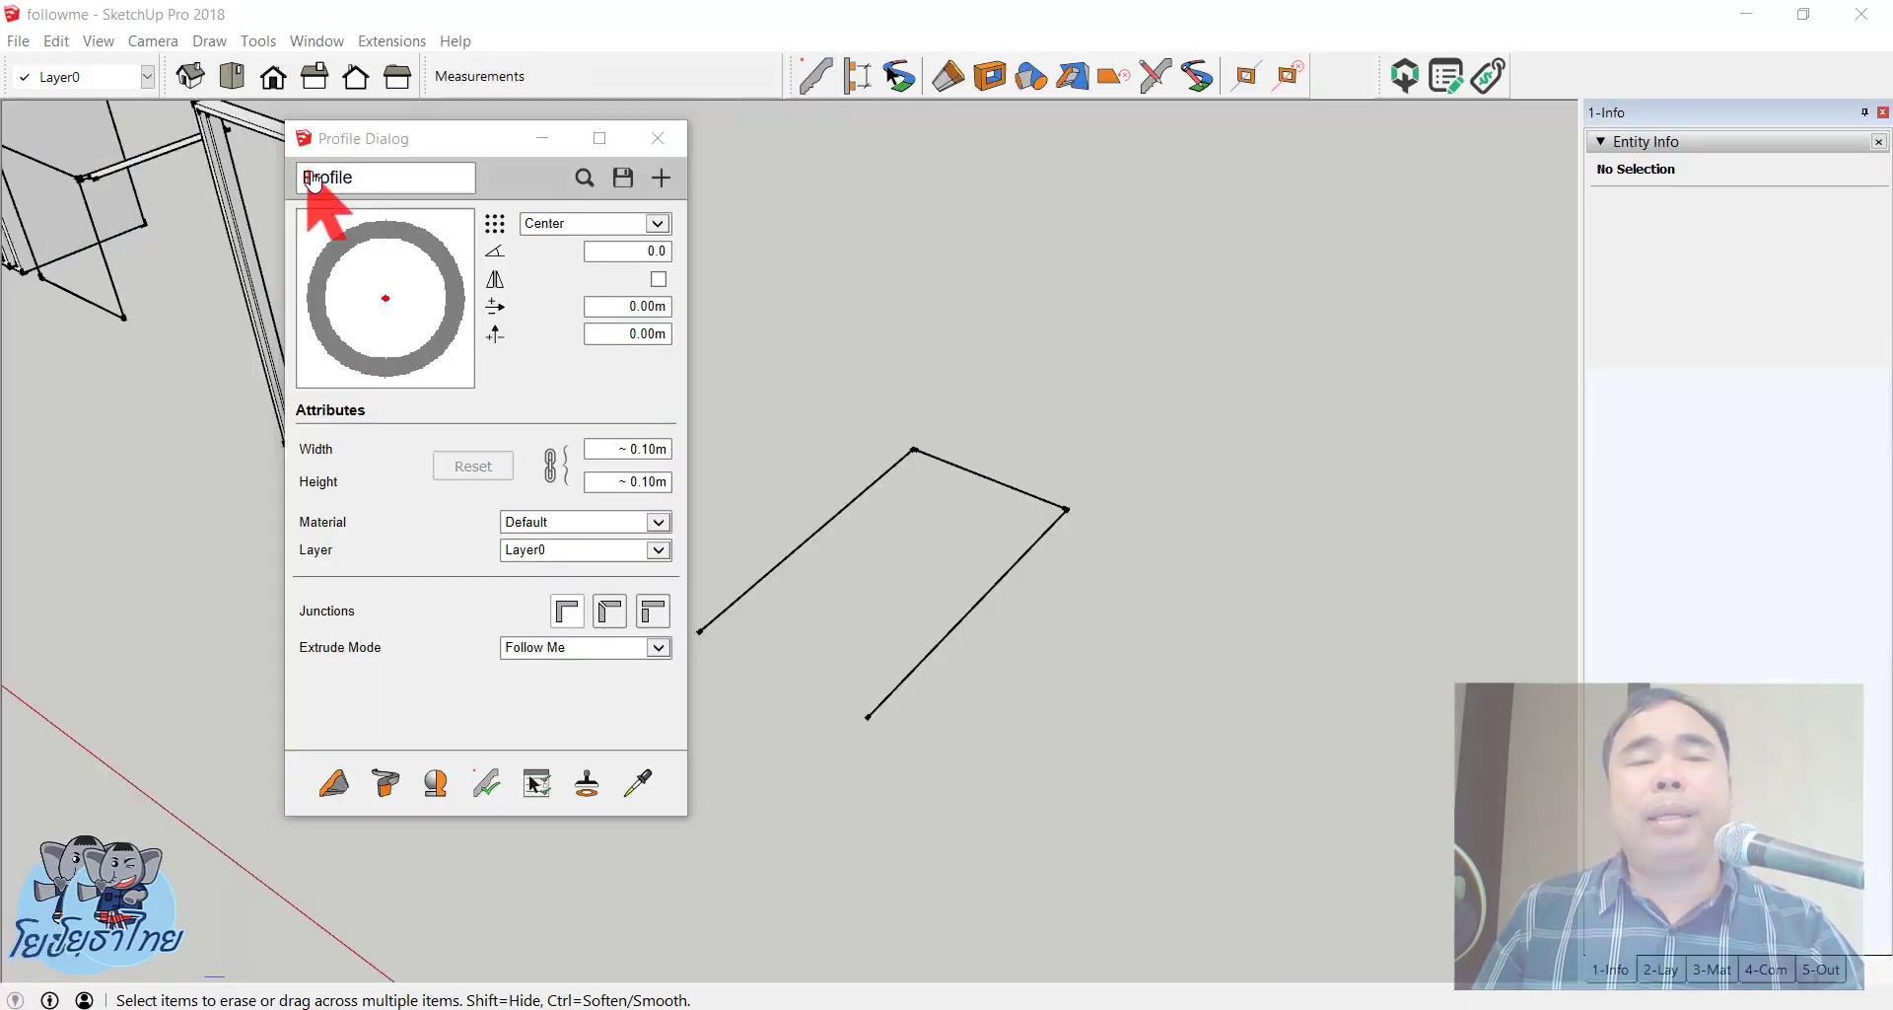
left_click_drag(490, 139, 1155, 139)
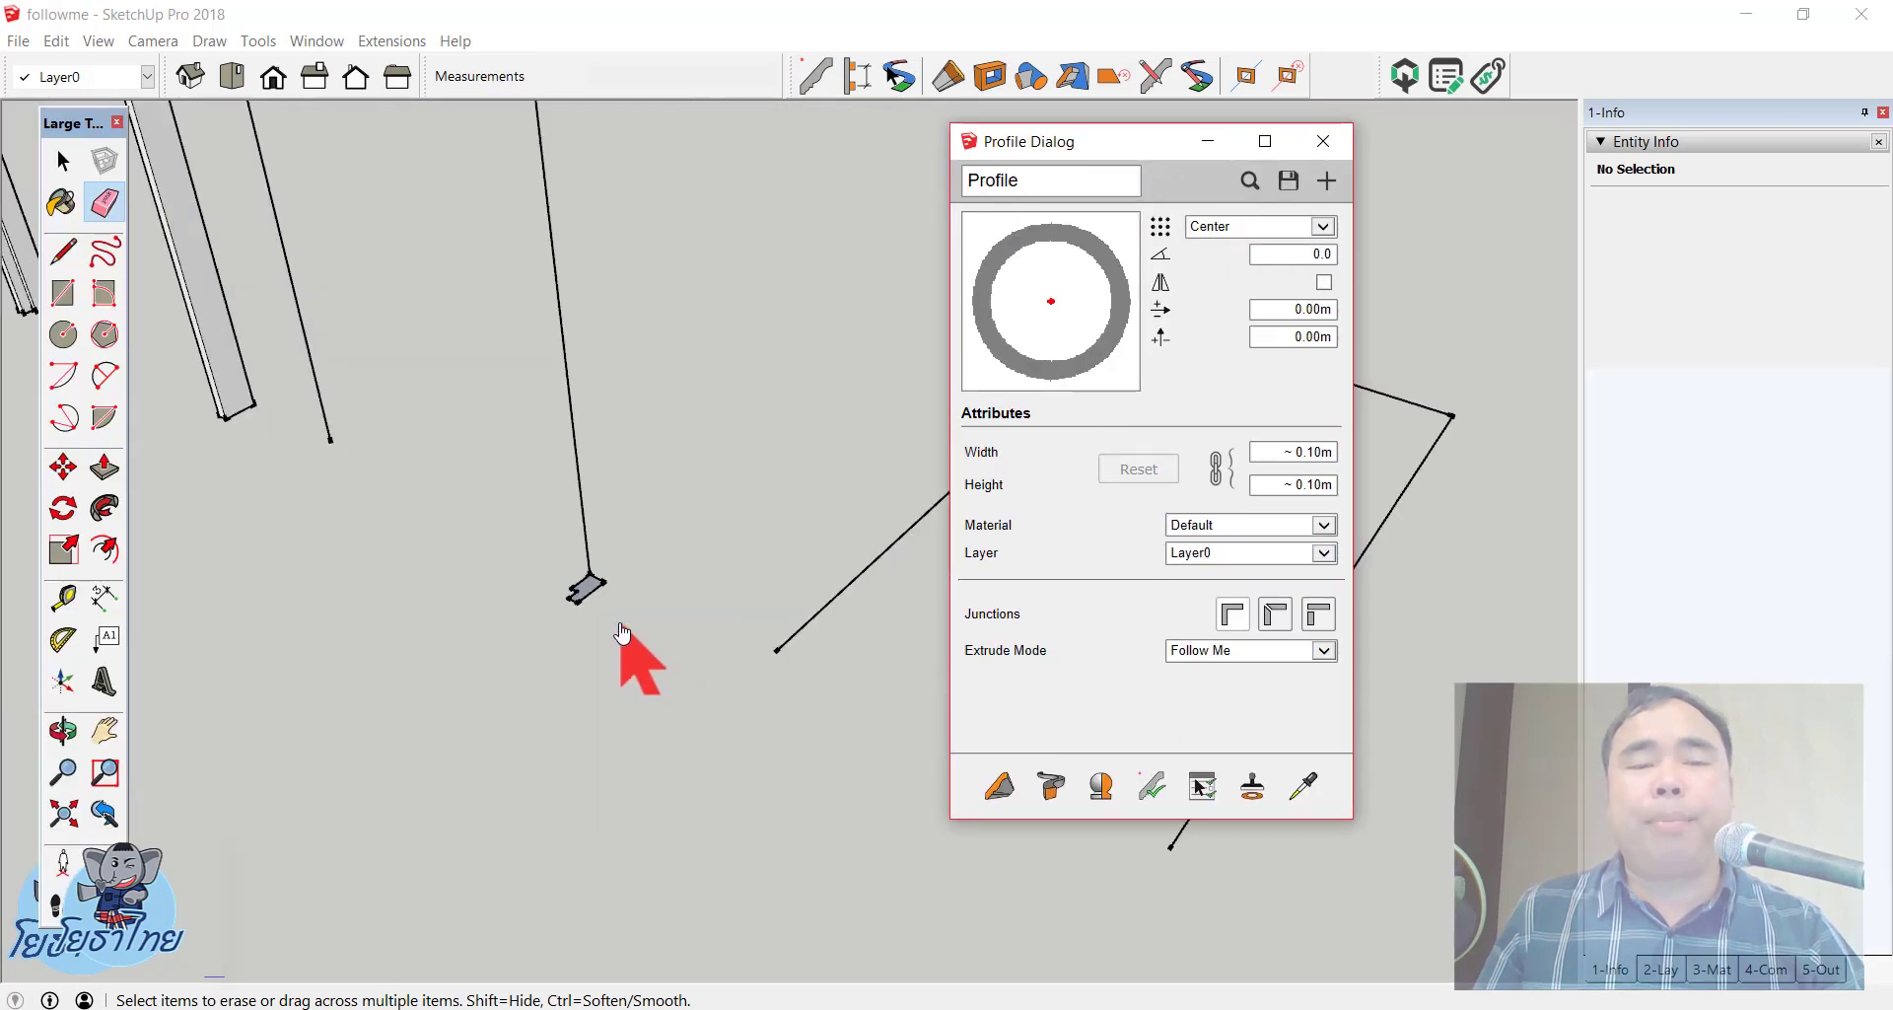
Step: Zoom in and box-select the L-shaped notched face with its edges
scroll(622, 632, "down", 4)
left_click(601, 612)
key("space")
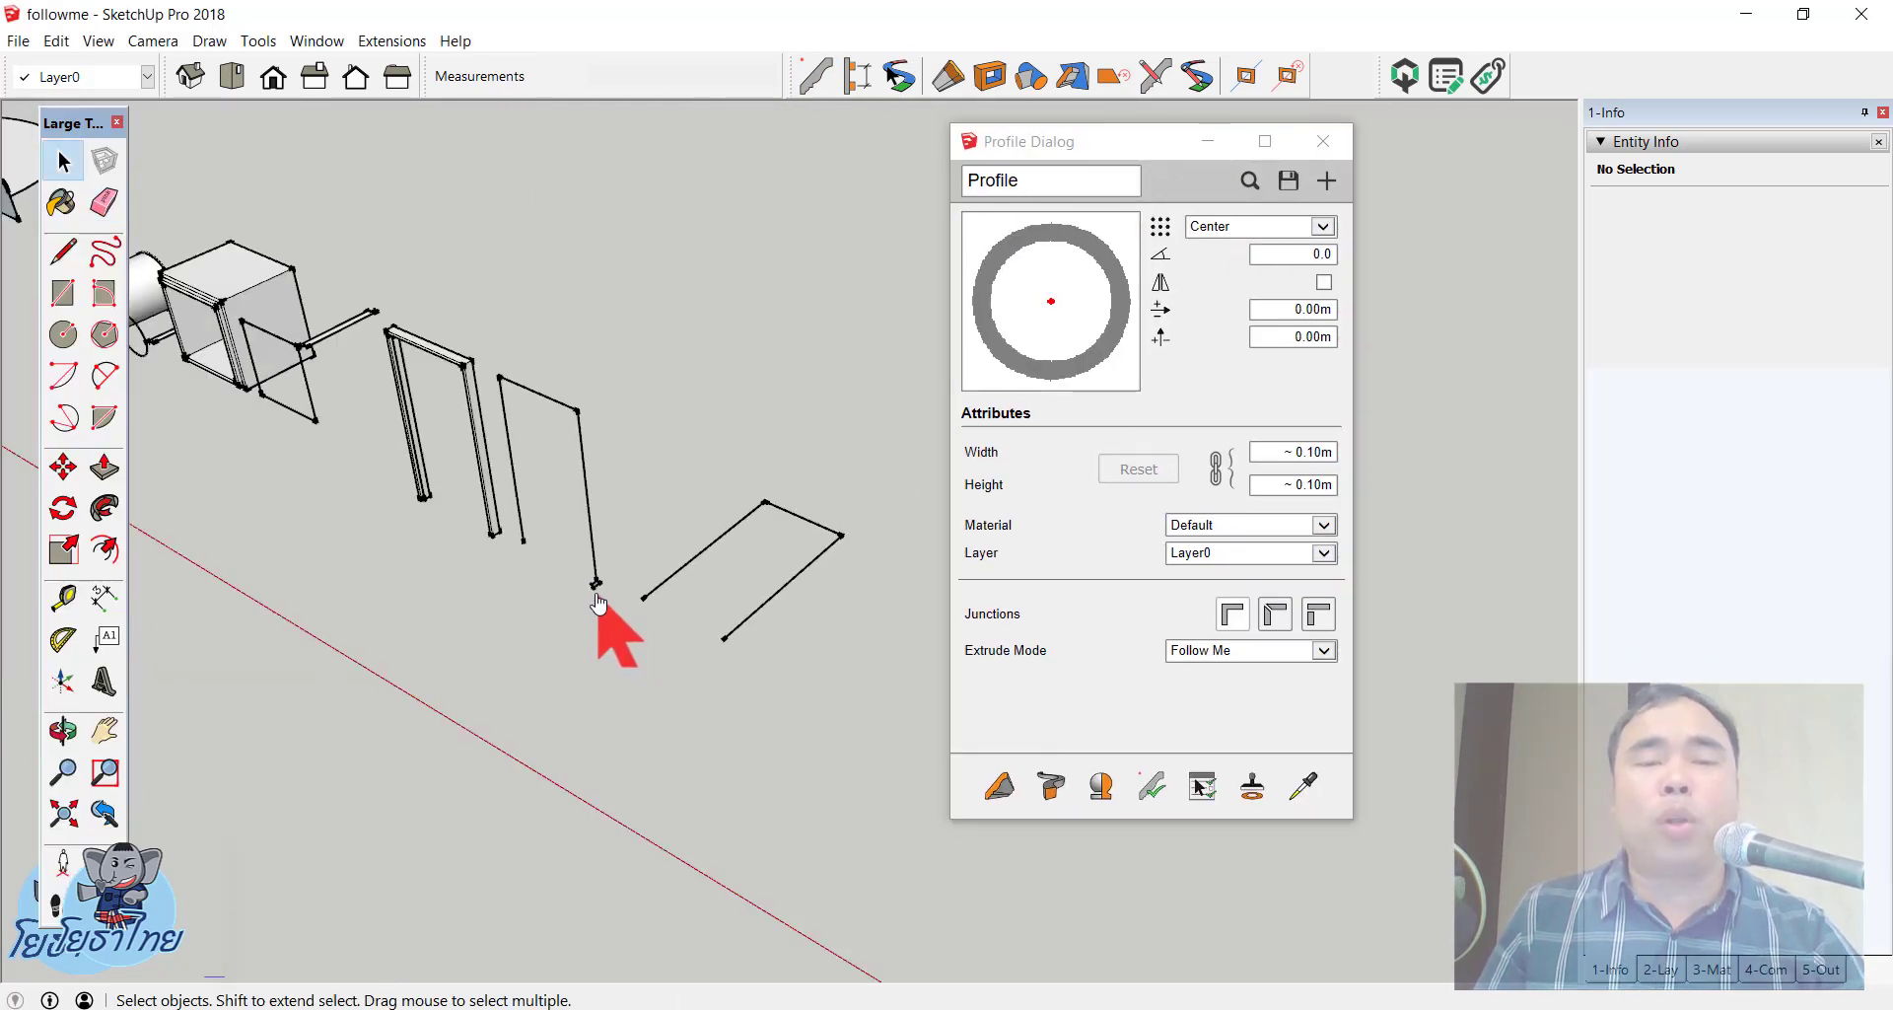
scroll(599, 601, "up", 1)
scroll(610, 600, "up", 1)
scroll(625, 616, "up", 1)
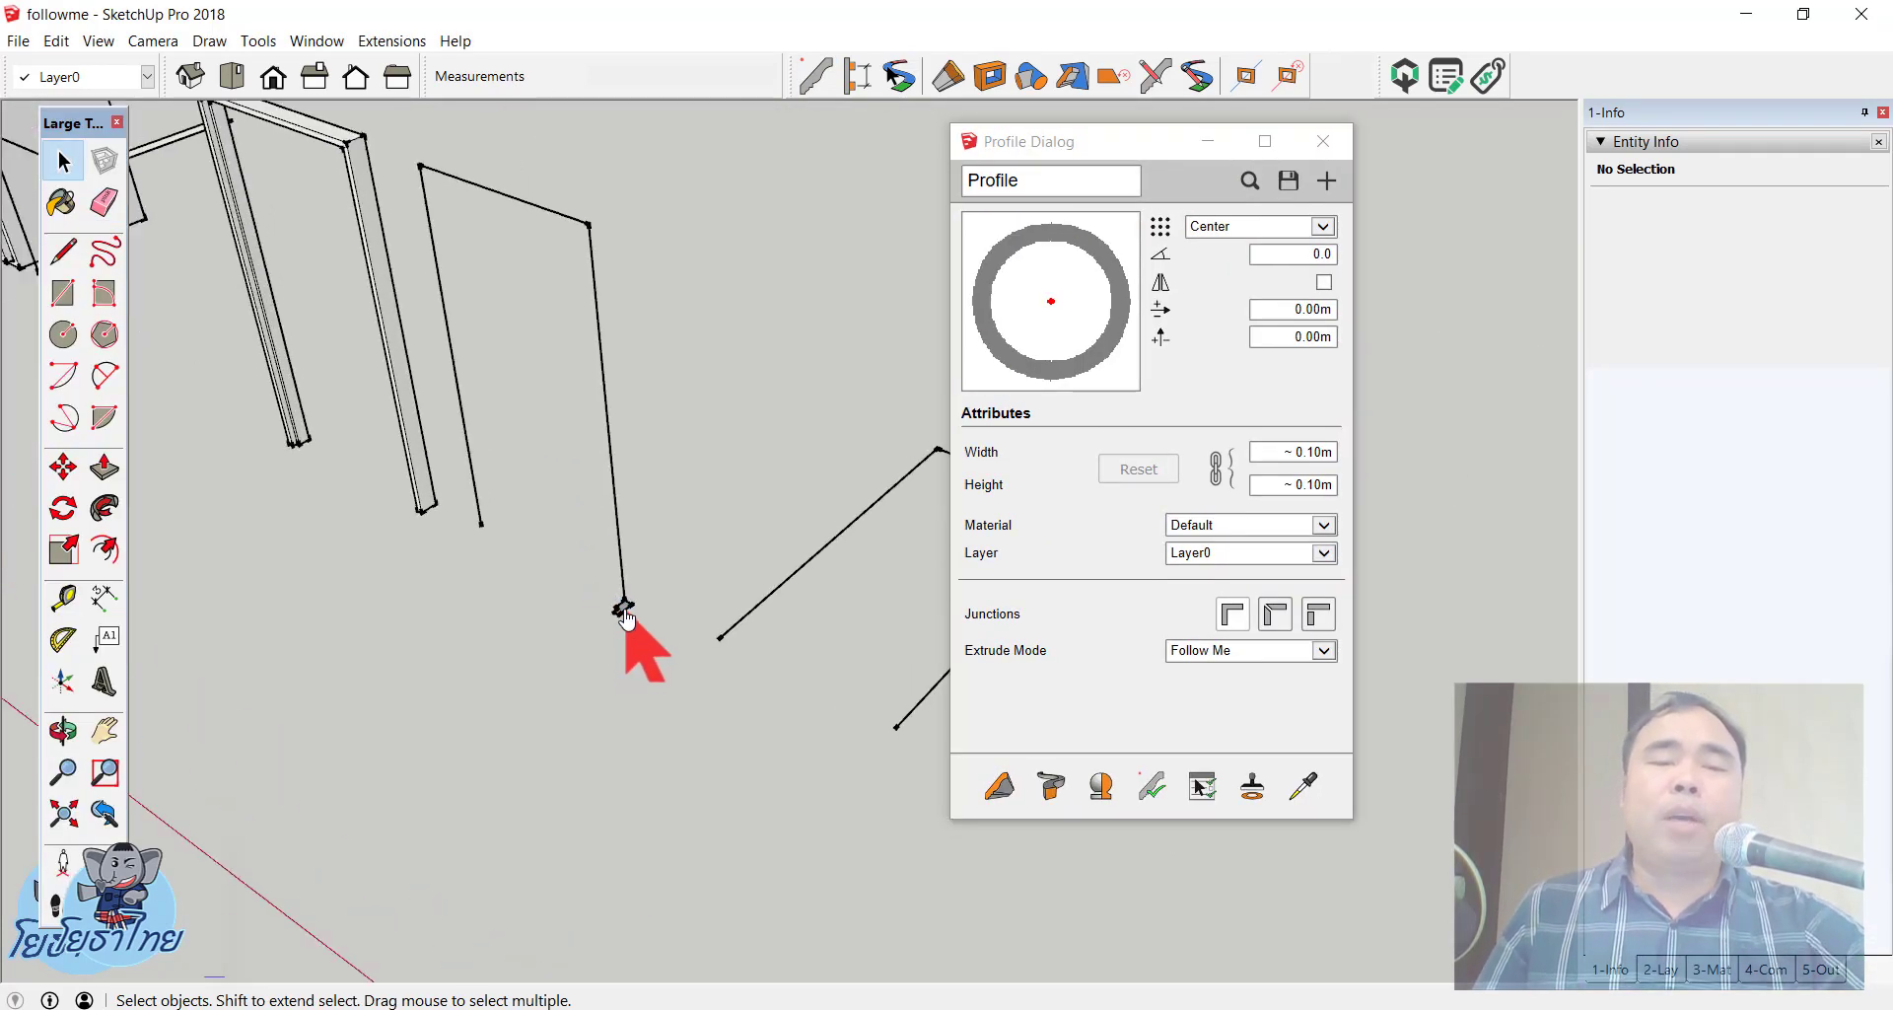
scroll(625, 616, "up", 1)
scroll(625, 616, "up", 1)
scroll(627, 618, "up", 1)
scroll(627, 619, "up", 1)
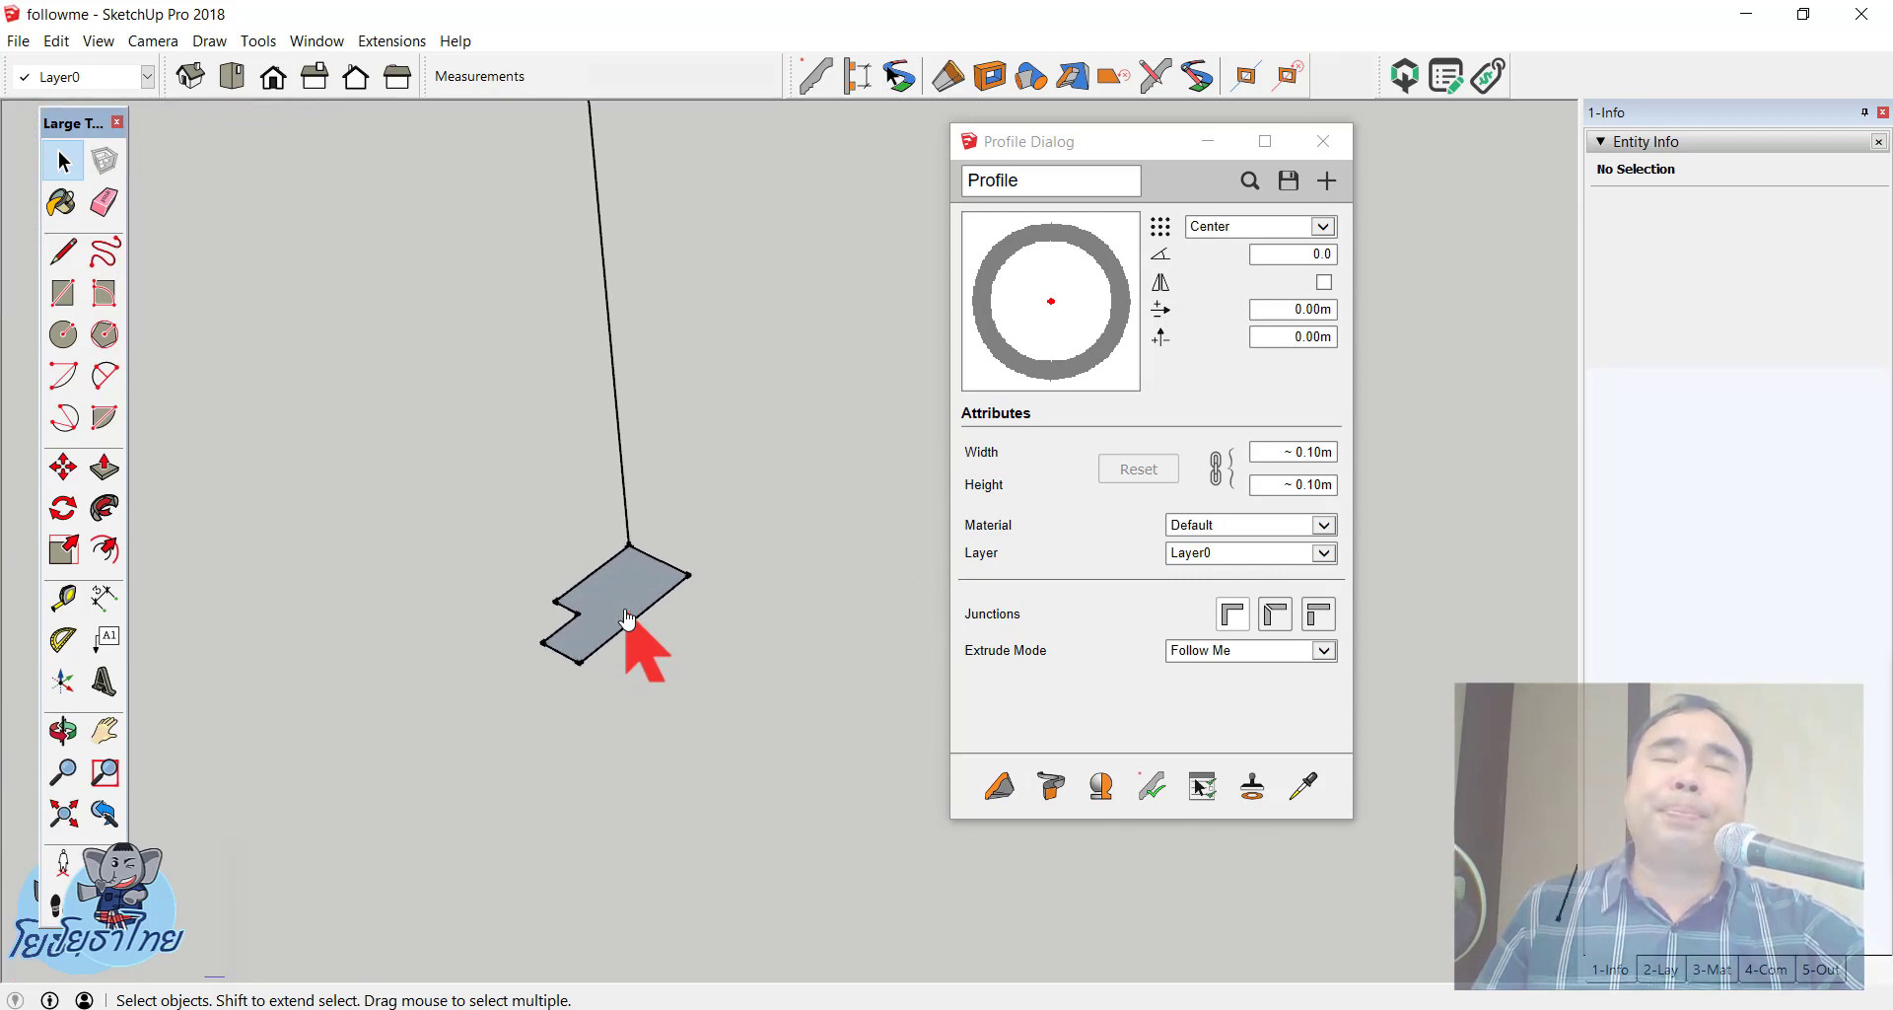
scroll(627, 618, "up", 1)
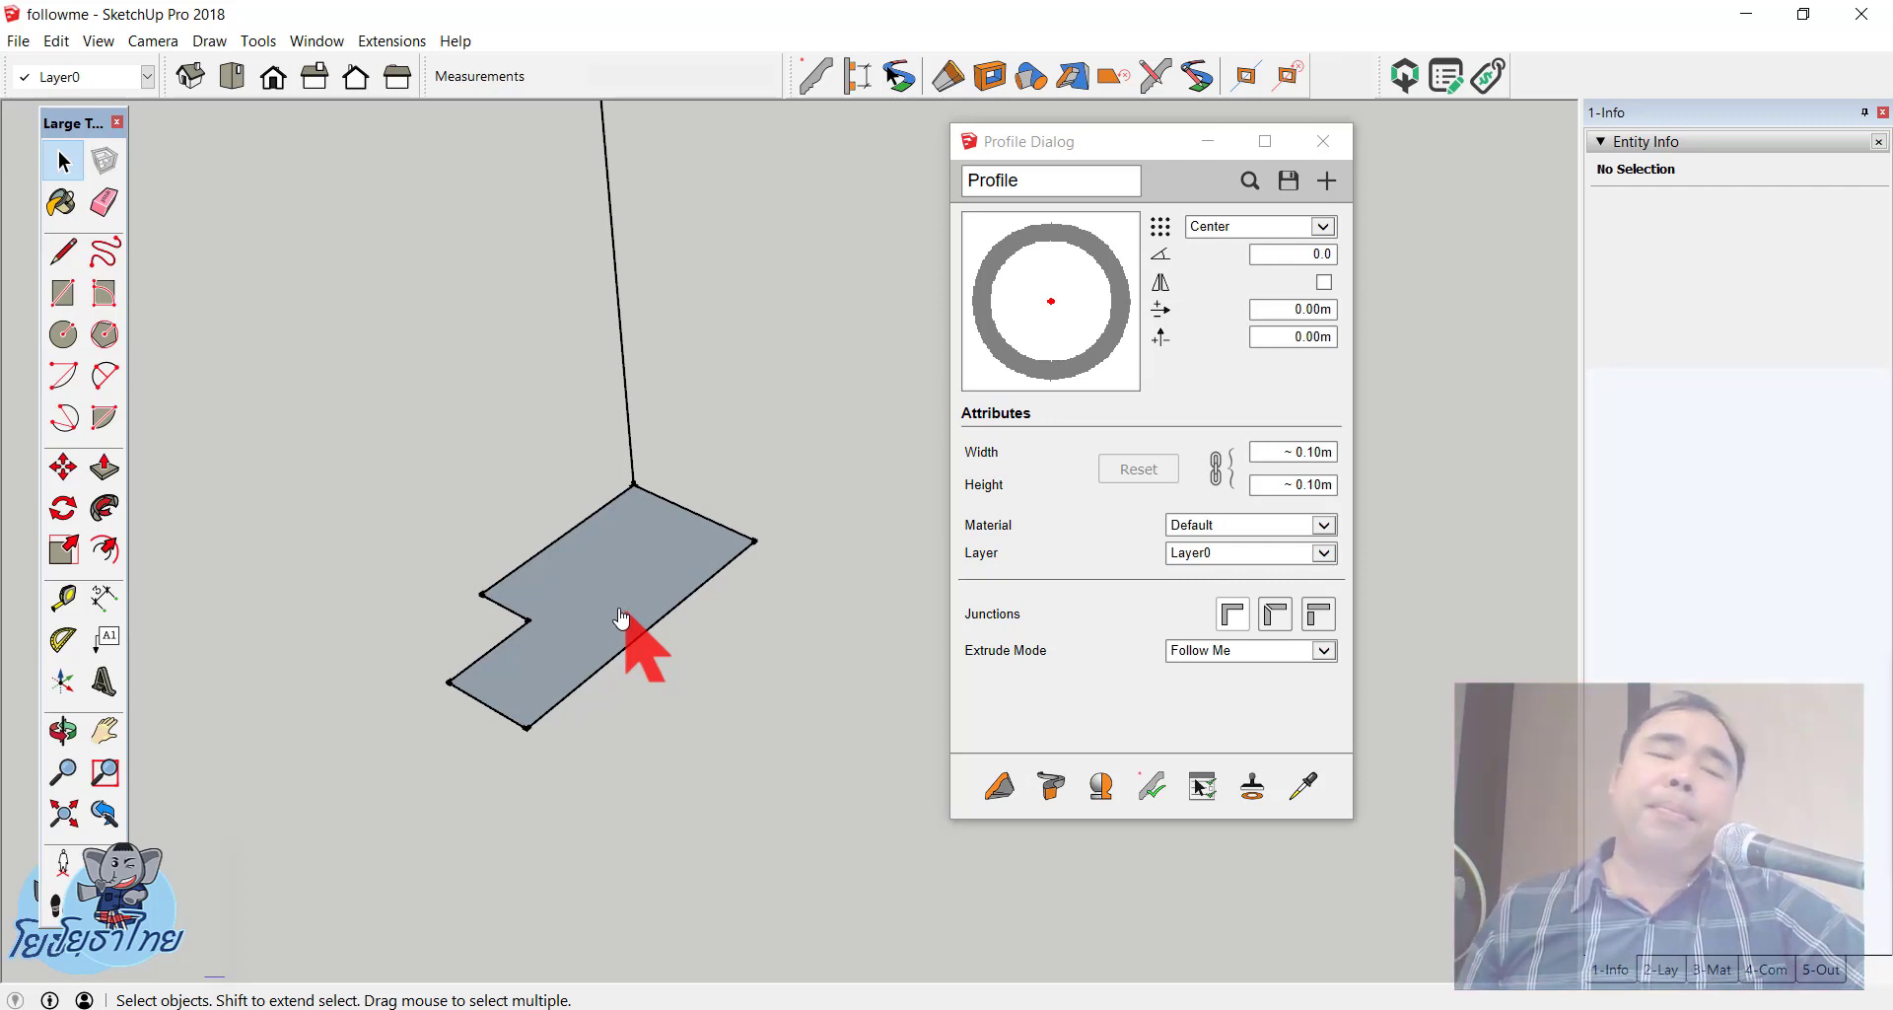
scroll(618, 618, "up", 3)
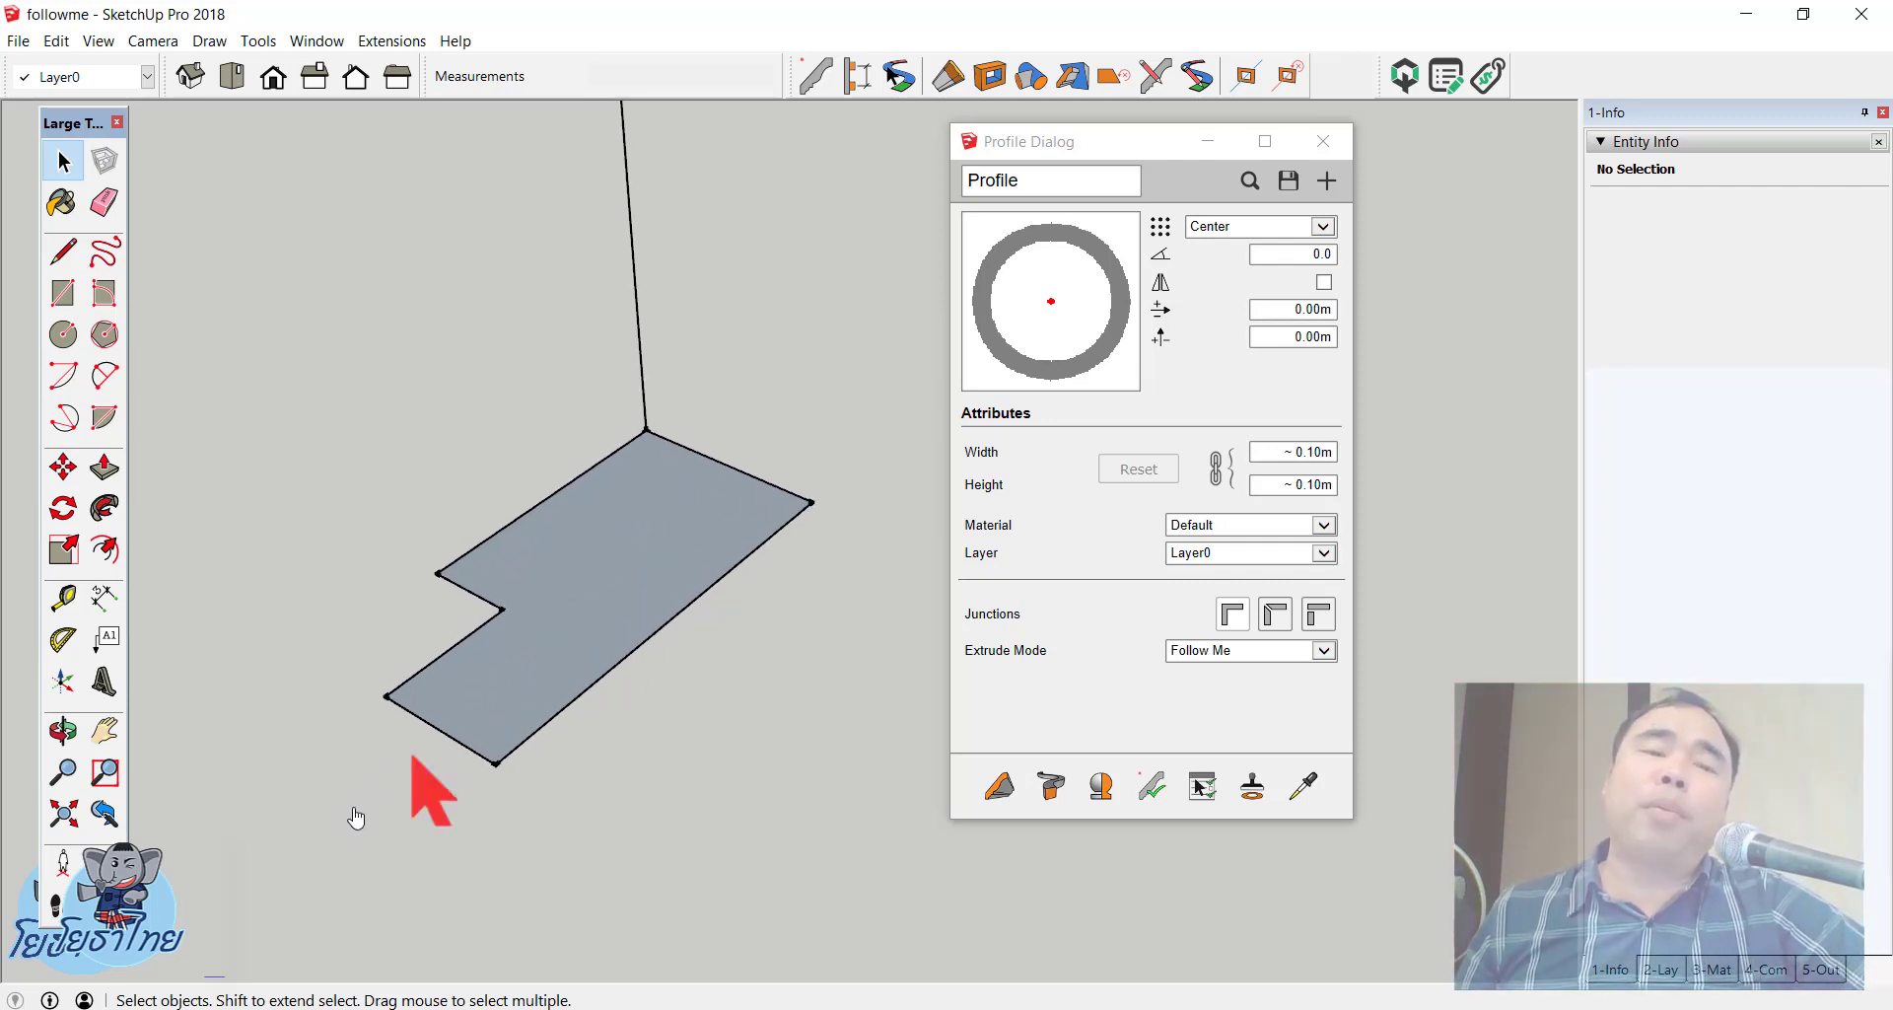
mouse_move(298, 880)
left_mouse_down()
mouse_move(958, 276)
mouse_move(971, 296)
left_mouse_up()
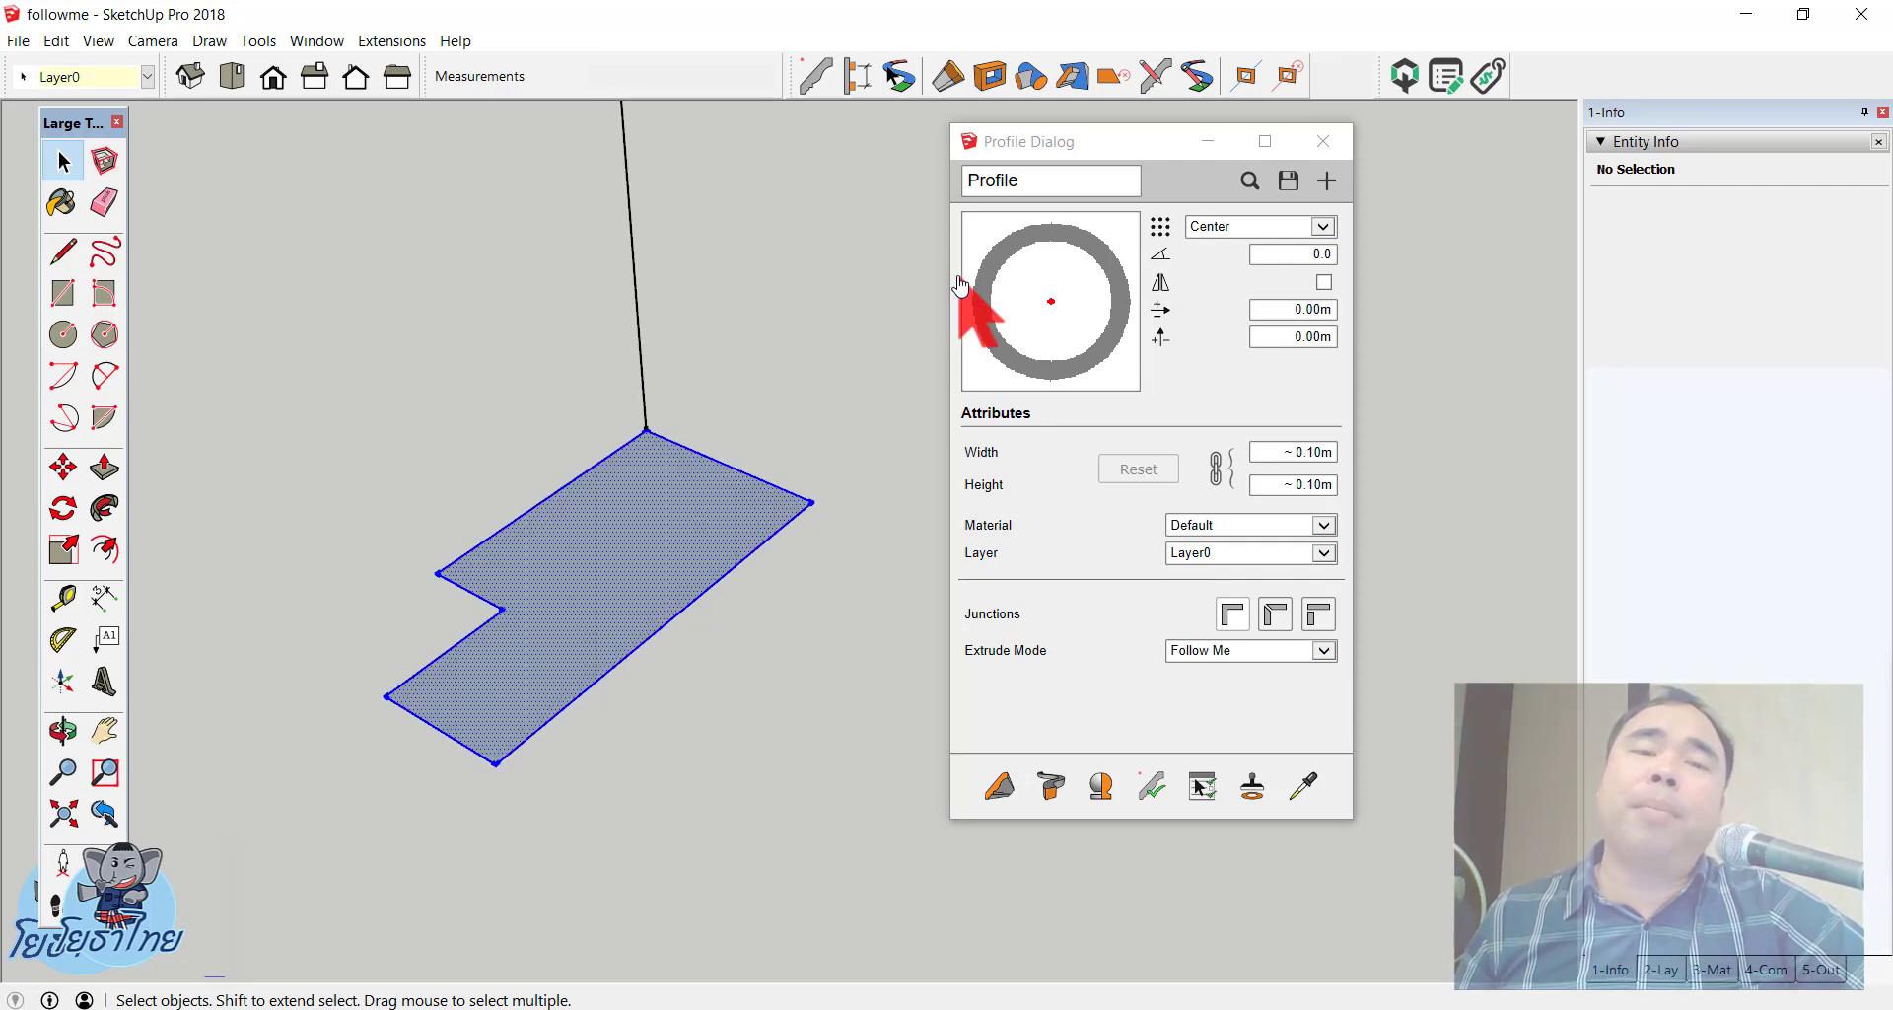
Step: Try selecting the L-shaped face and its connected edges, then clear the selection
left_click(739, 390)
left_click(661, 468)
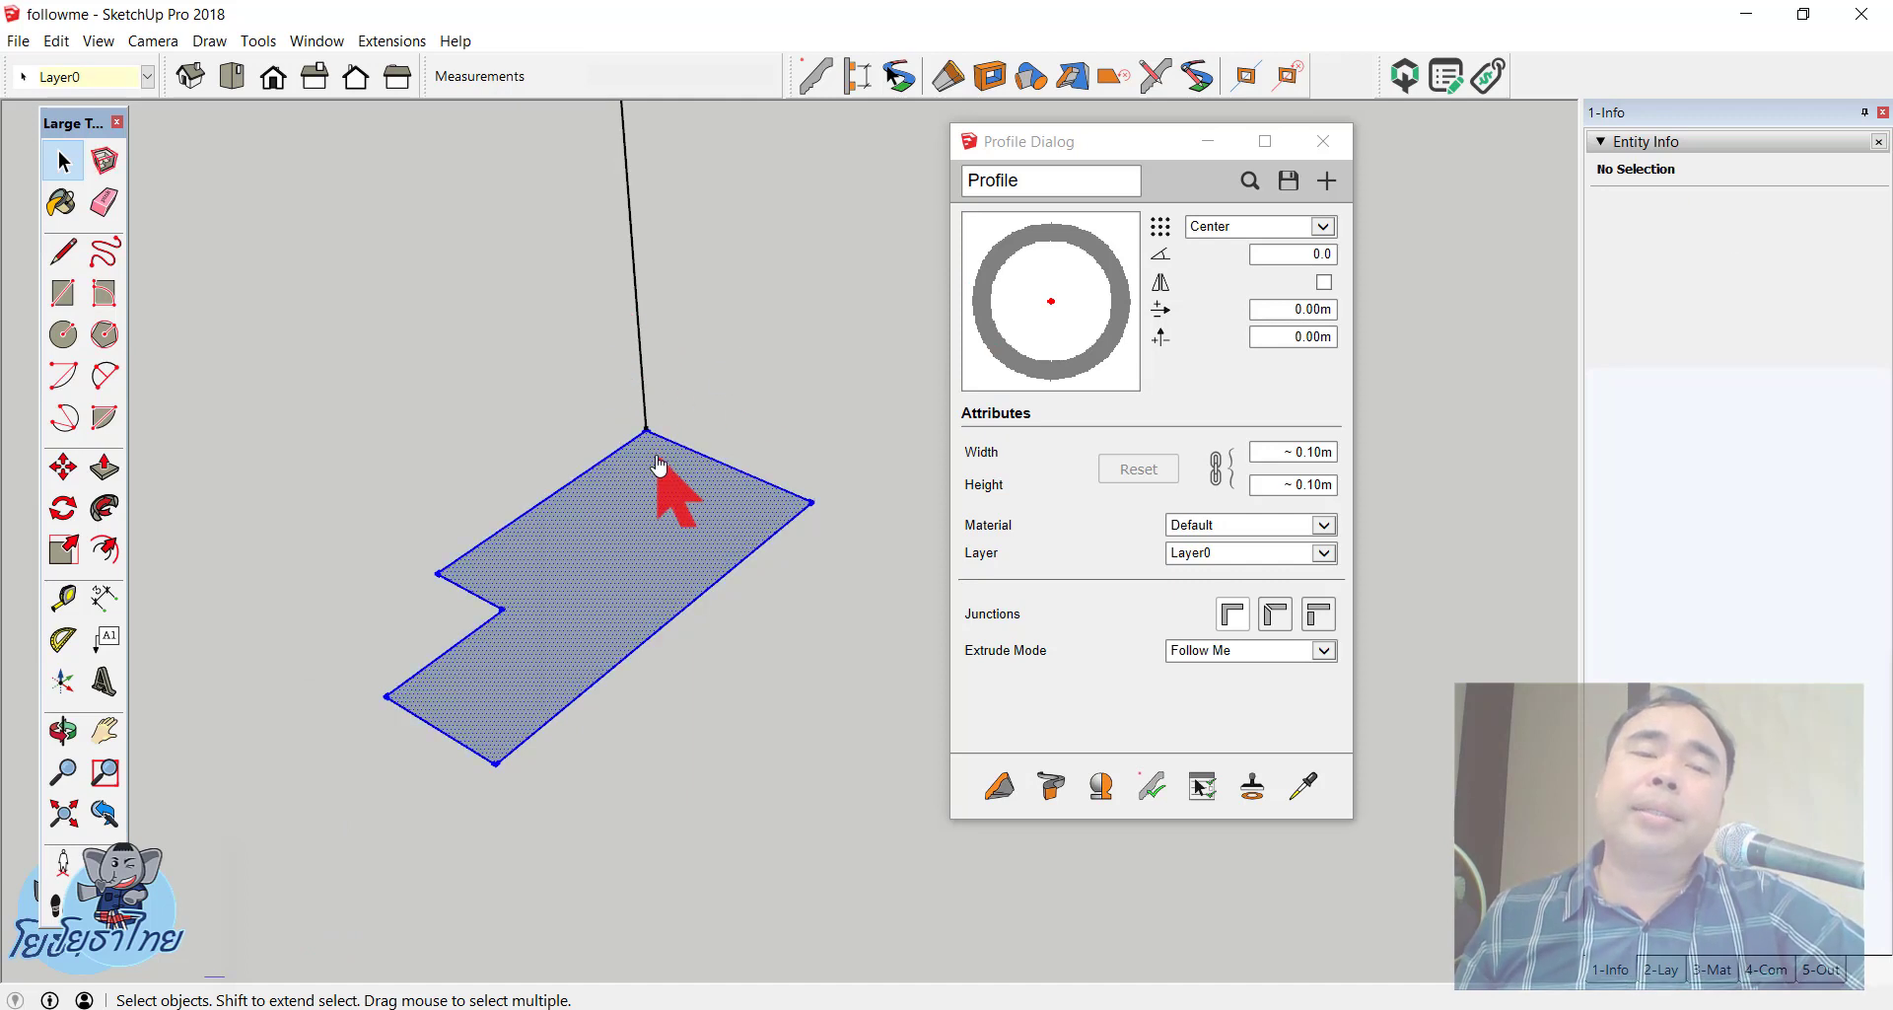
left_click(771, 388)
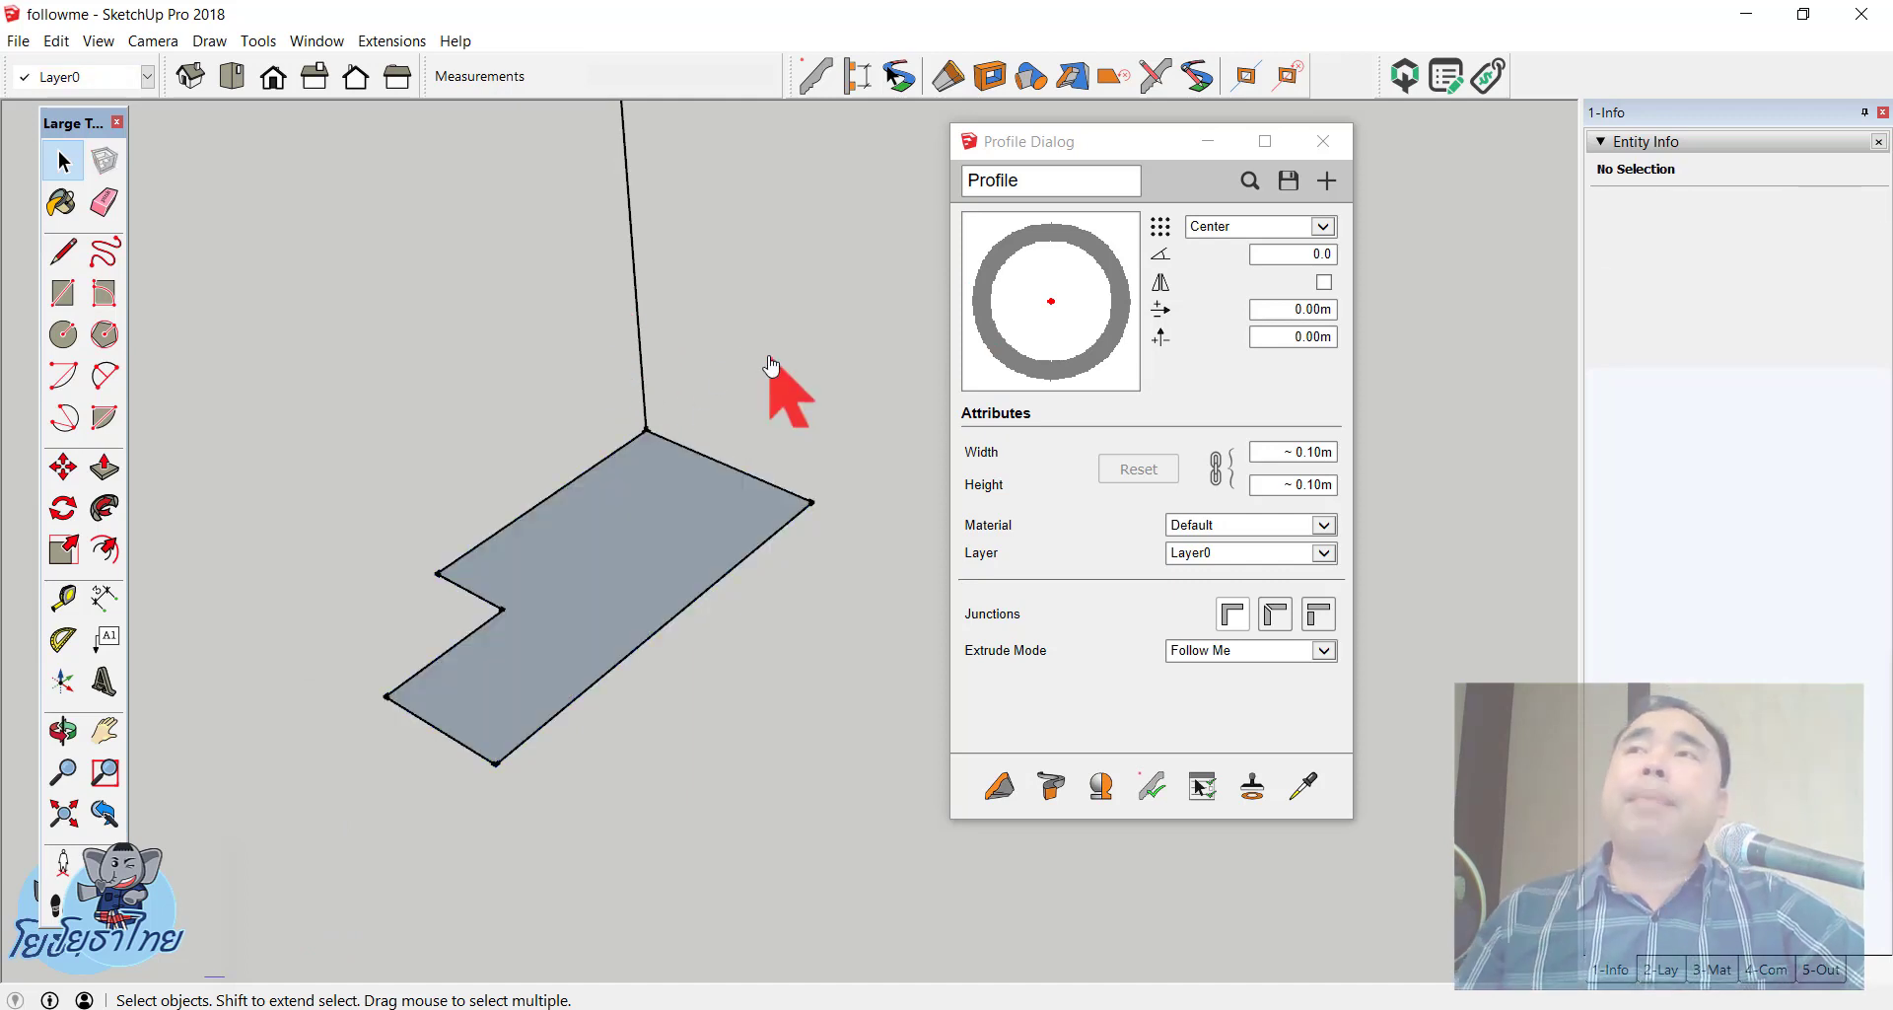
scroll(722, 483, "down", 3)
scroll(718, 486, "down", 2)
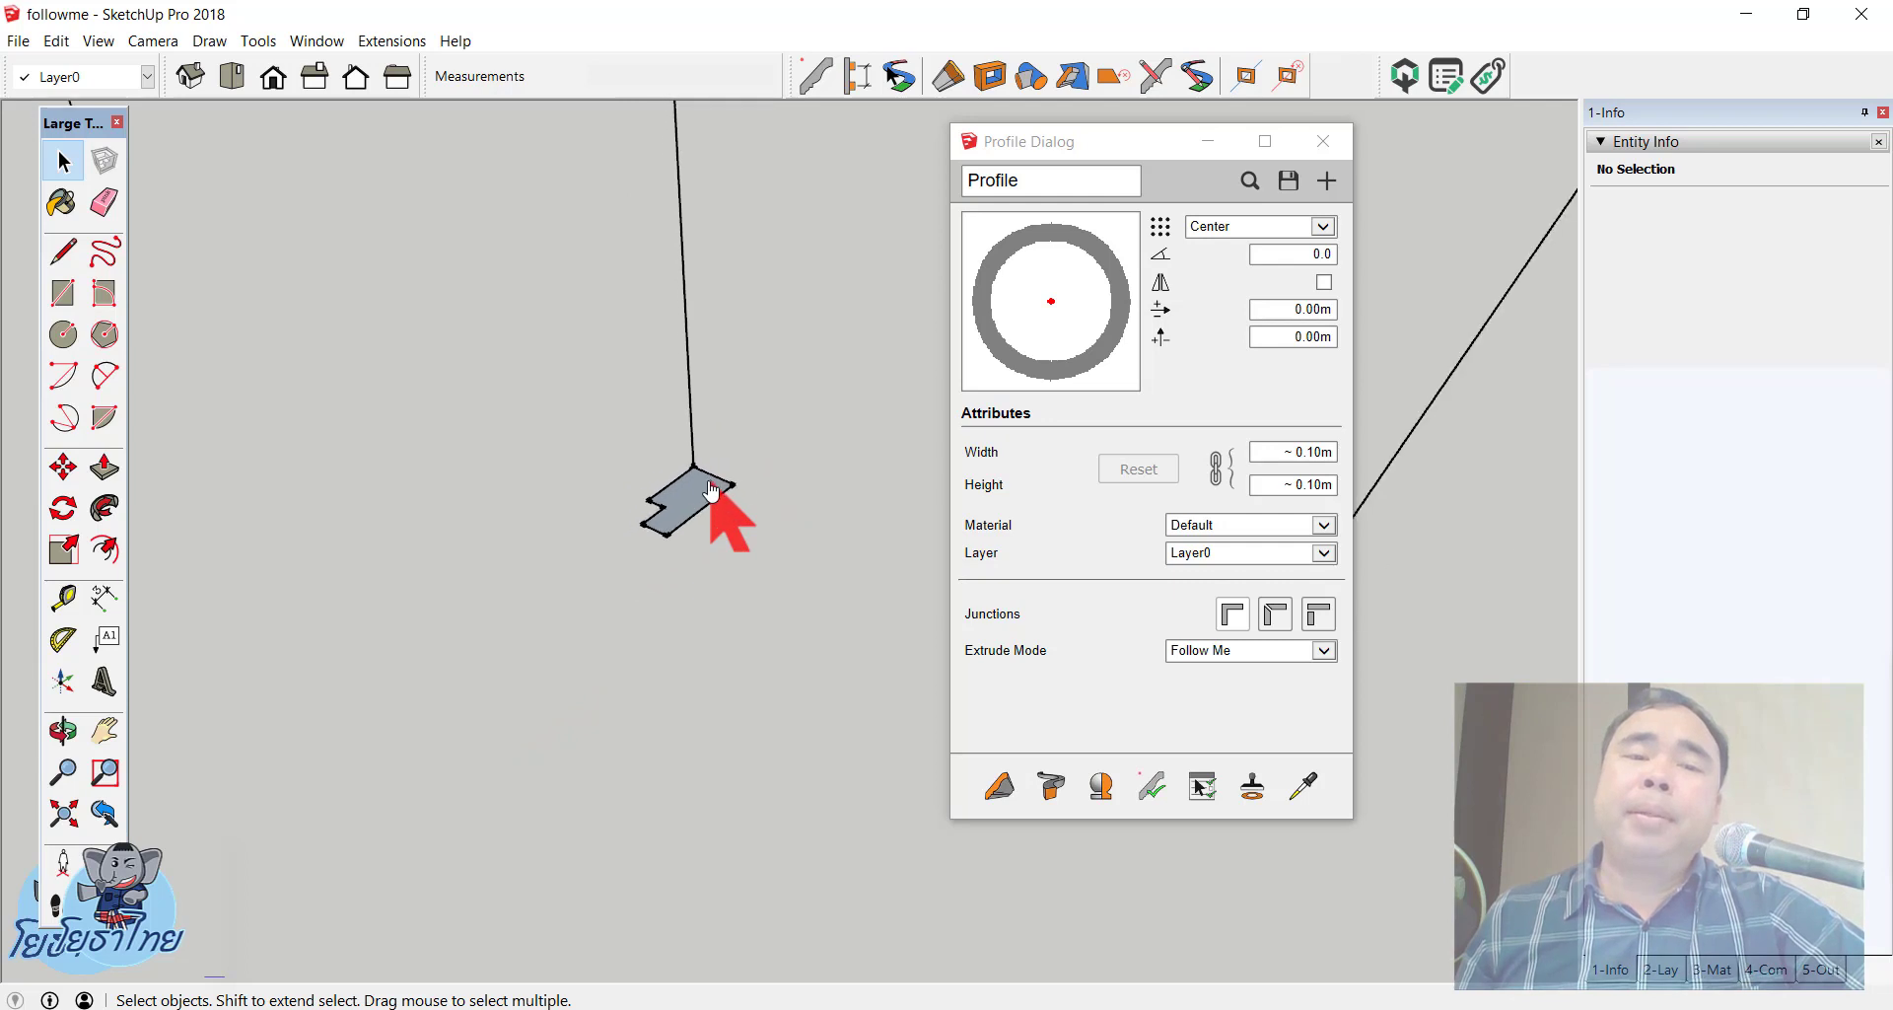
scroll(712, 490, "down", 2)
triple_click(710, 488)
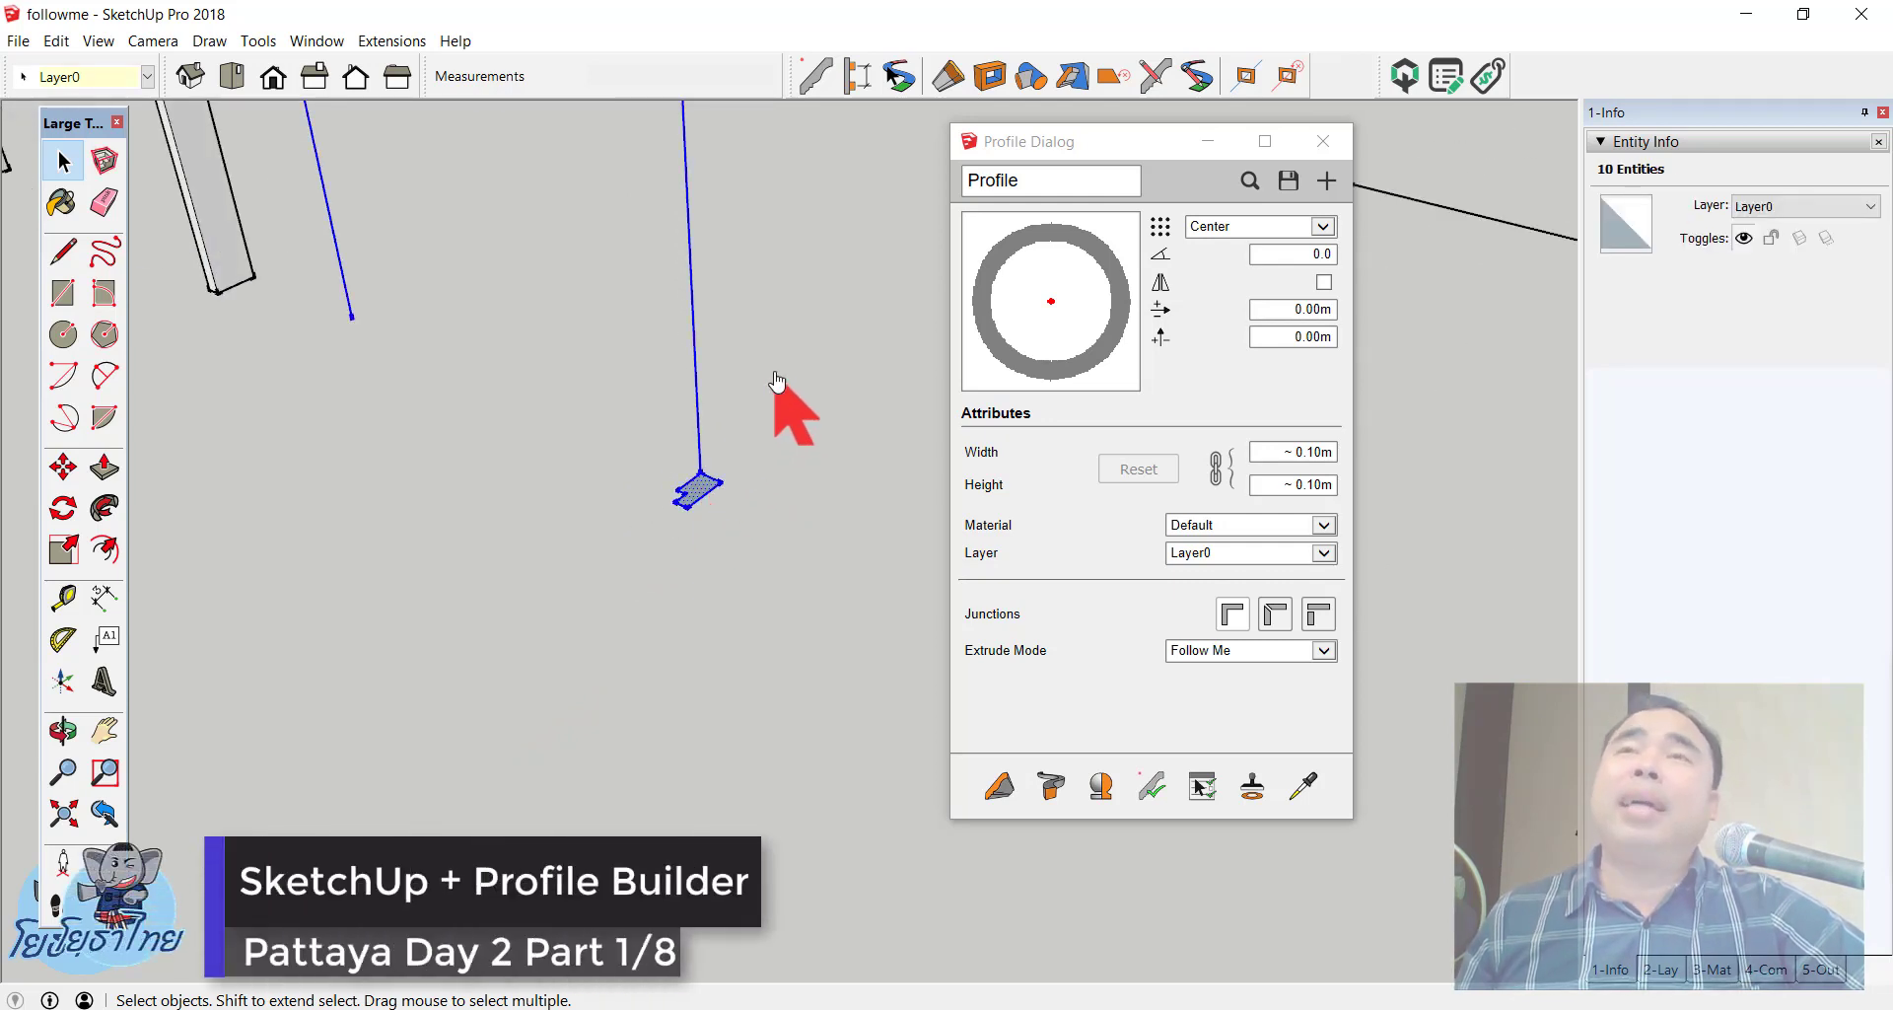
left_click(776, 380)
Step: Window-select the L-shaped face and save it as a new 0.05 m by 0.10 m profile
scroll(726, 477, "up", 1)
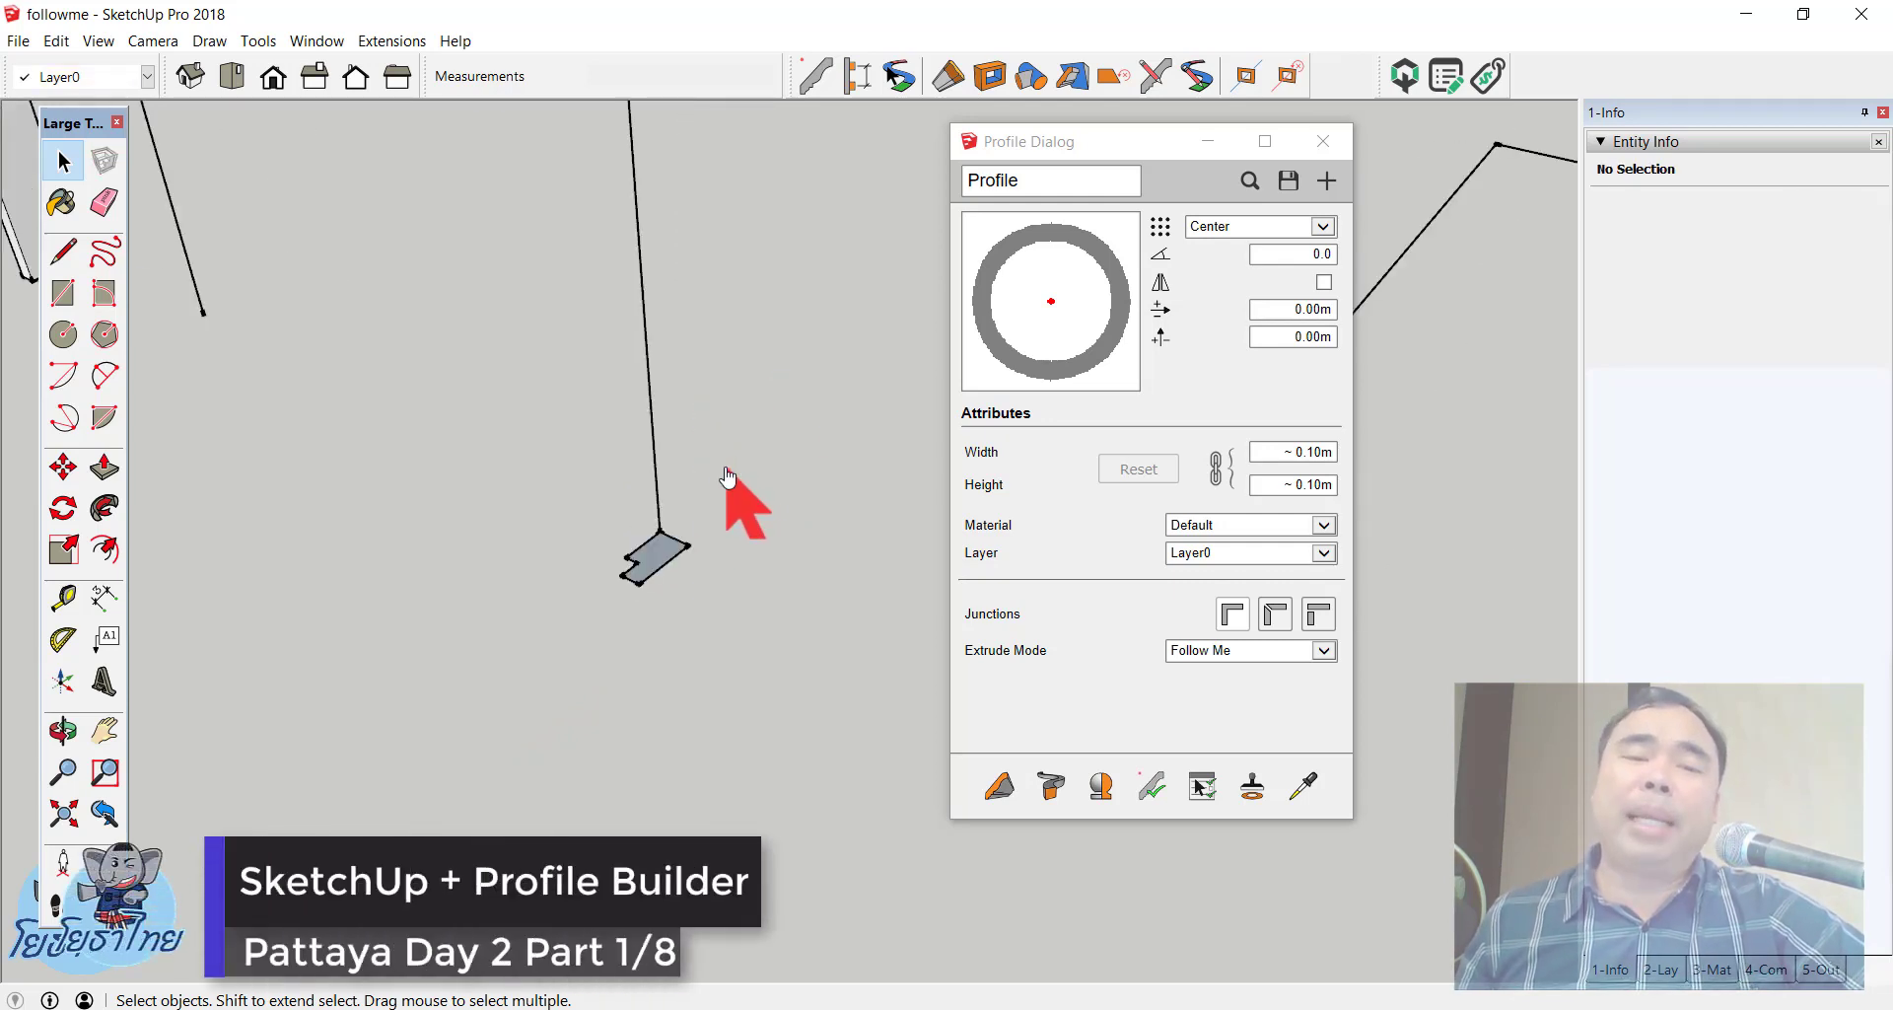
scroll(652, 567, "up", 1)
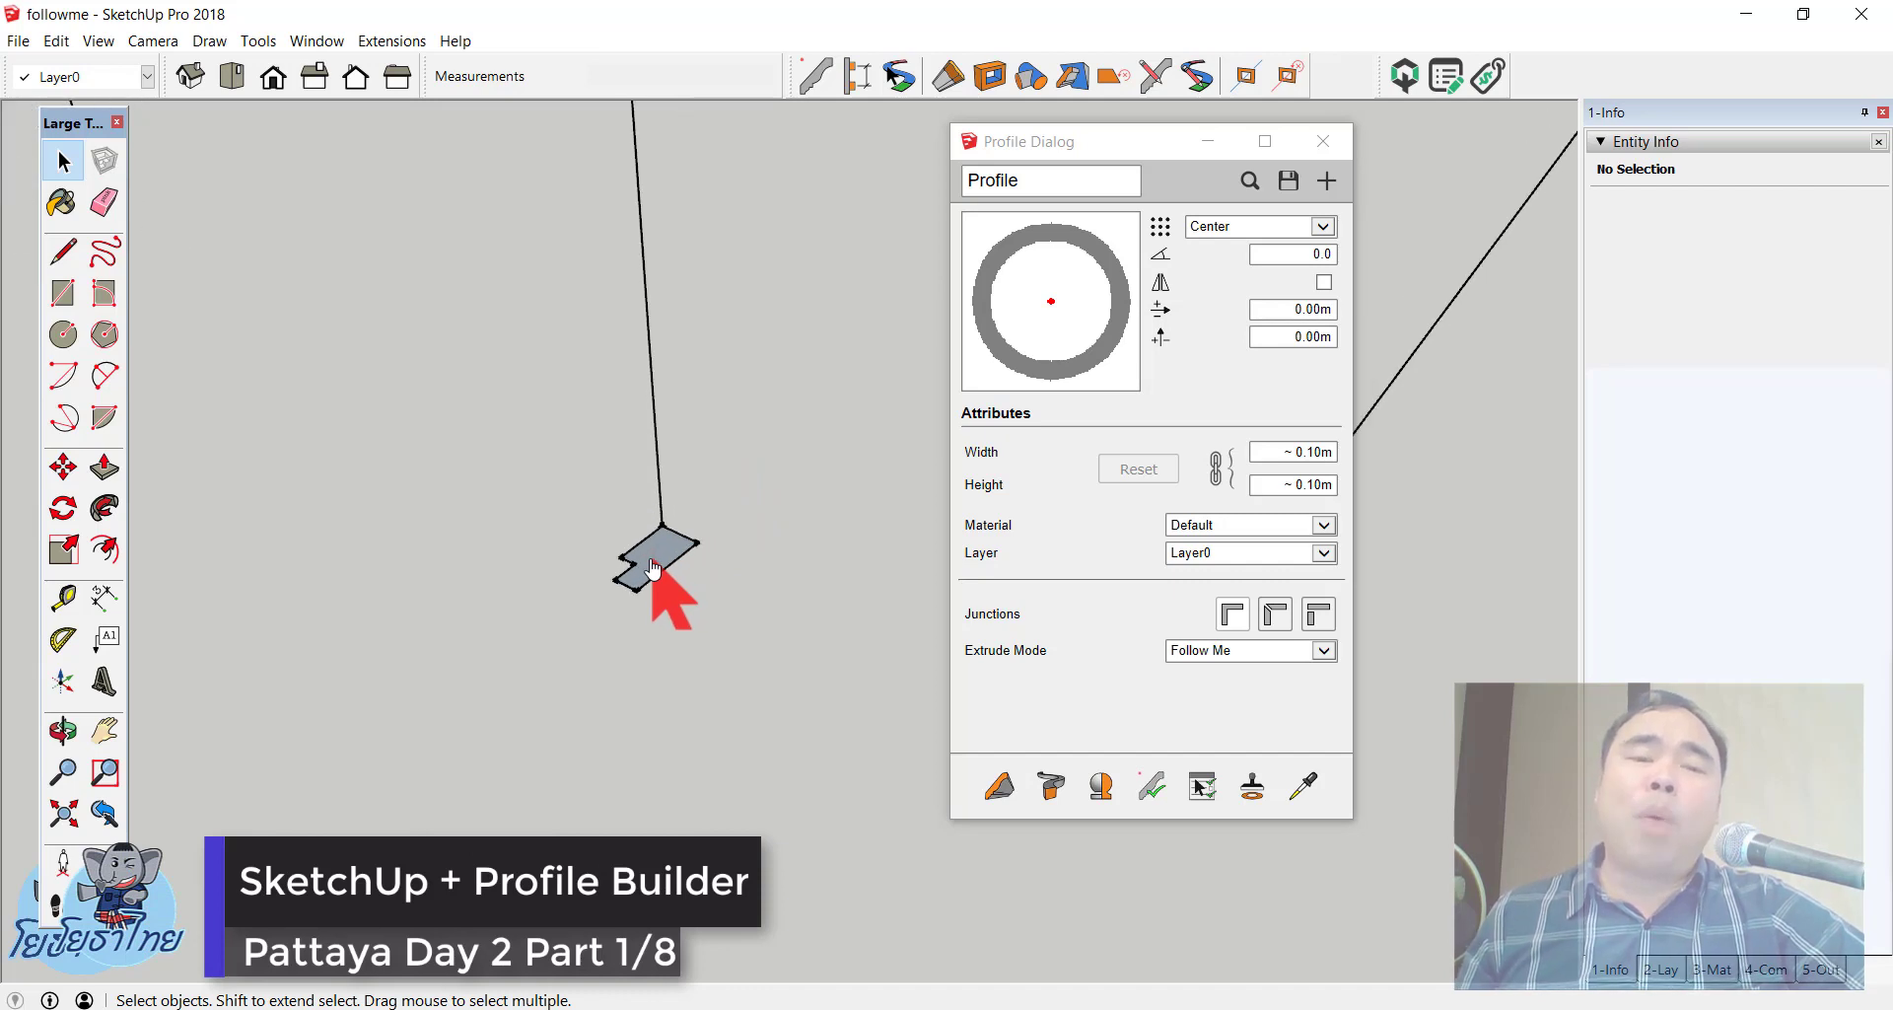
scroll(652, 567, "up", 2)
scroll(653, 568, "up", 2)
scroll(652, 568, "up", 3)
scroll(653, 566, "down", 2)
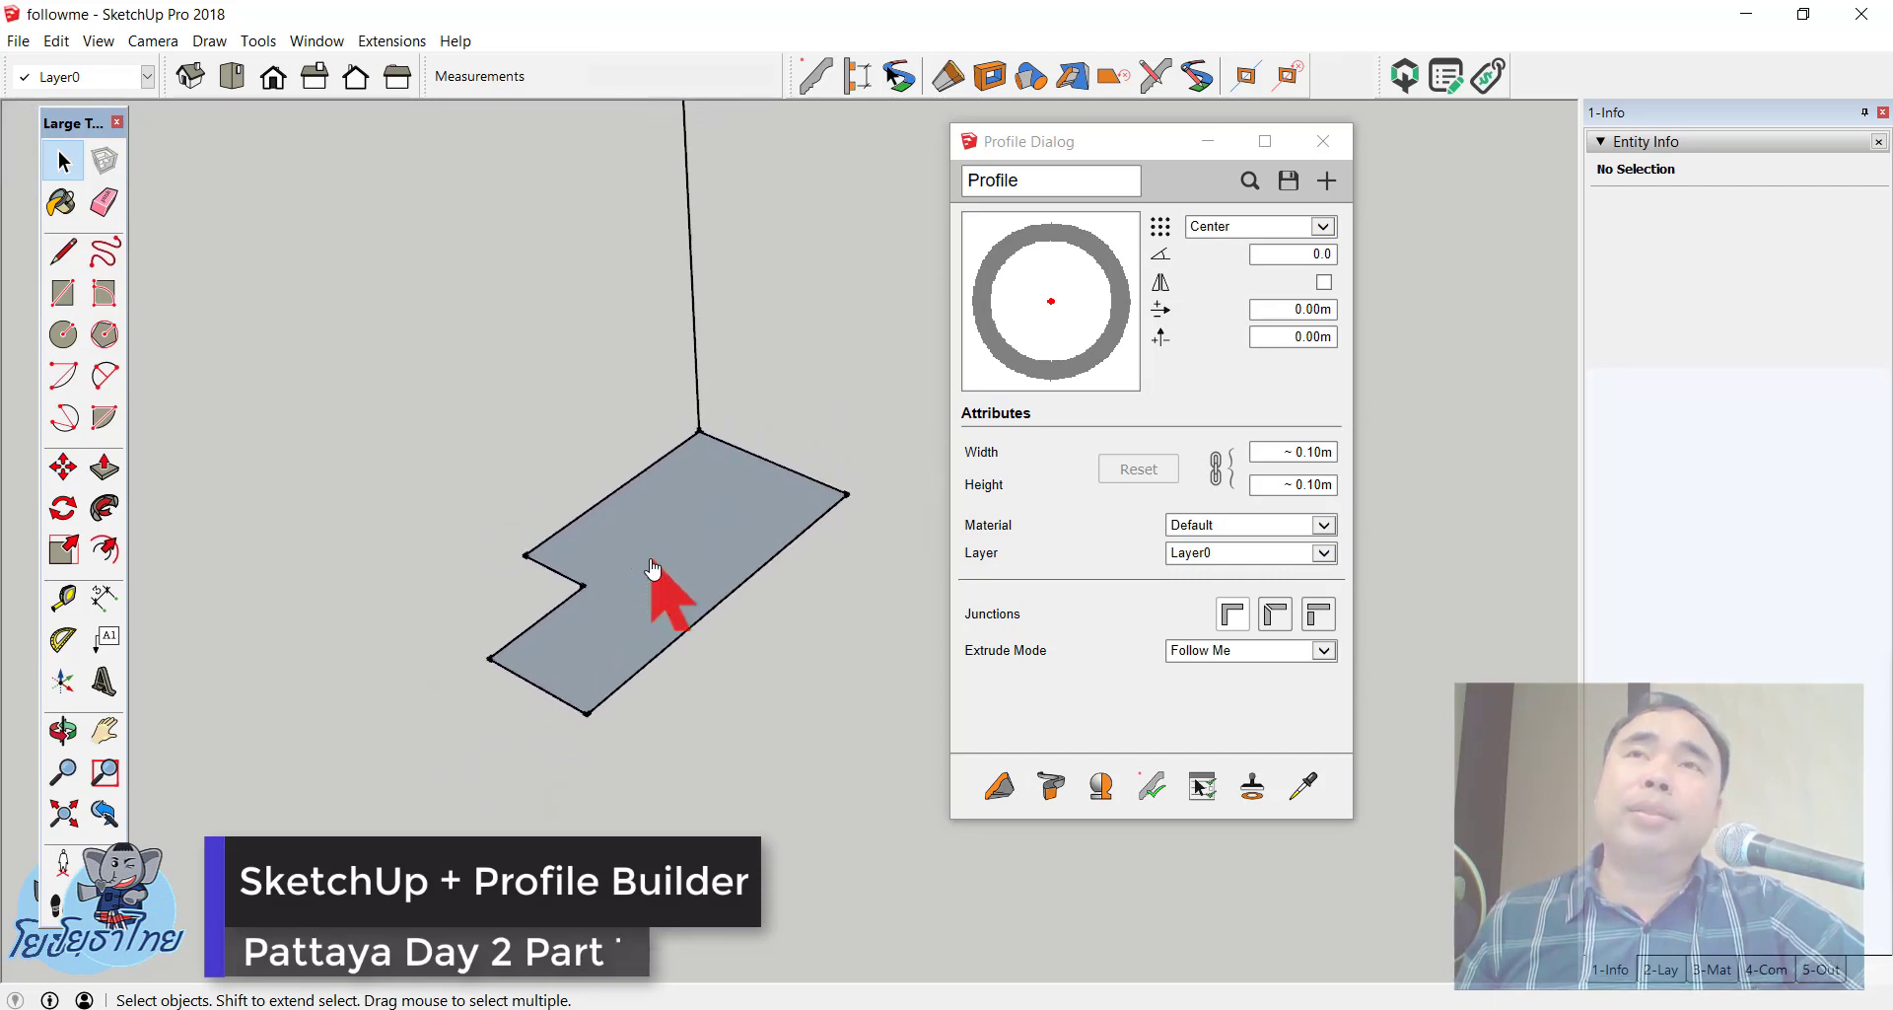
scroll(653, 566, "down", 2)
scroll(653, 567, "up", 2)
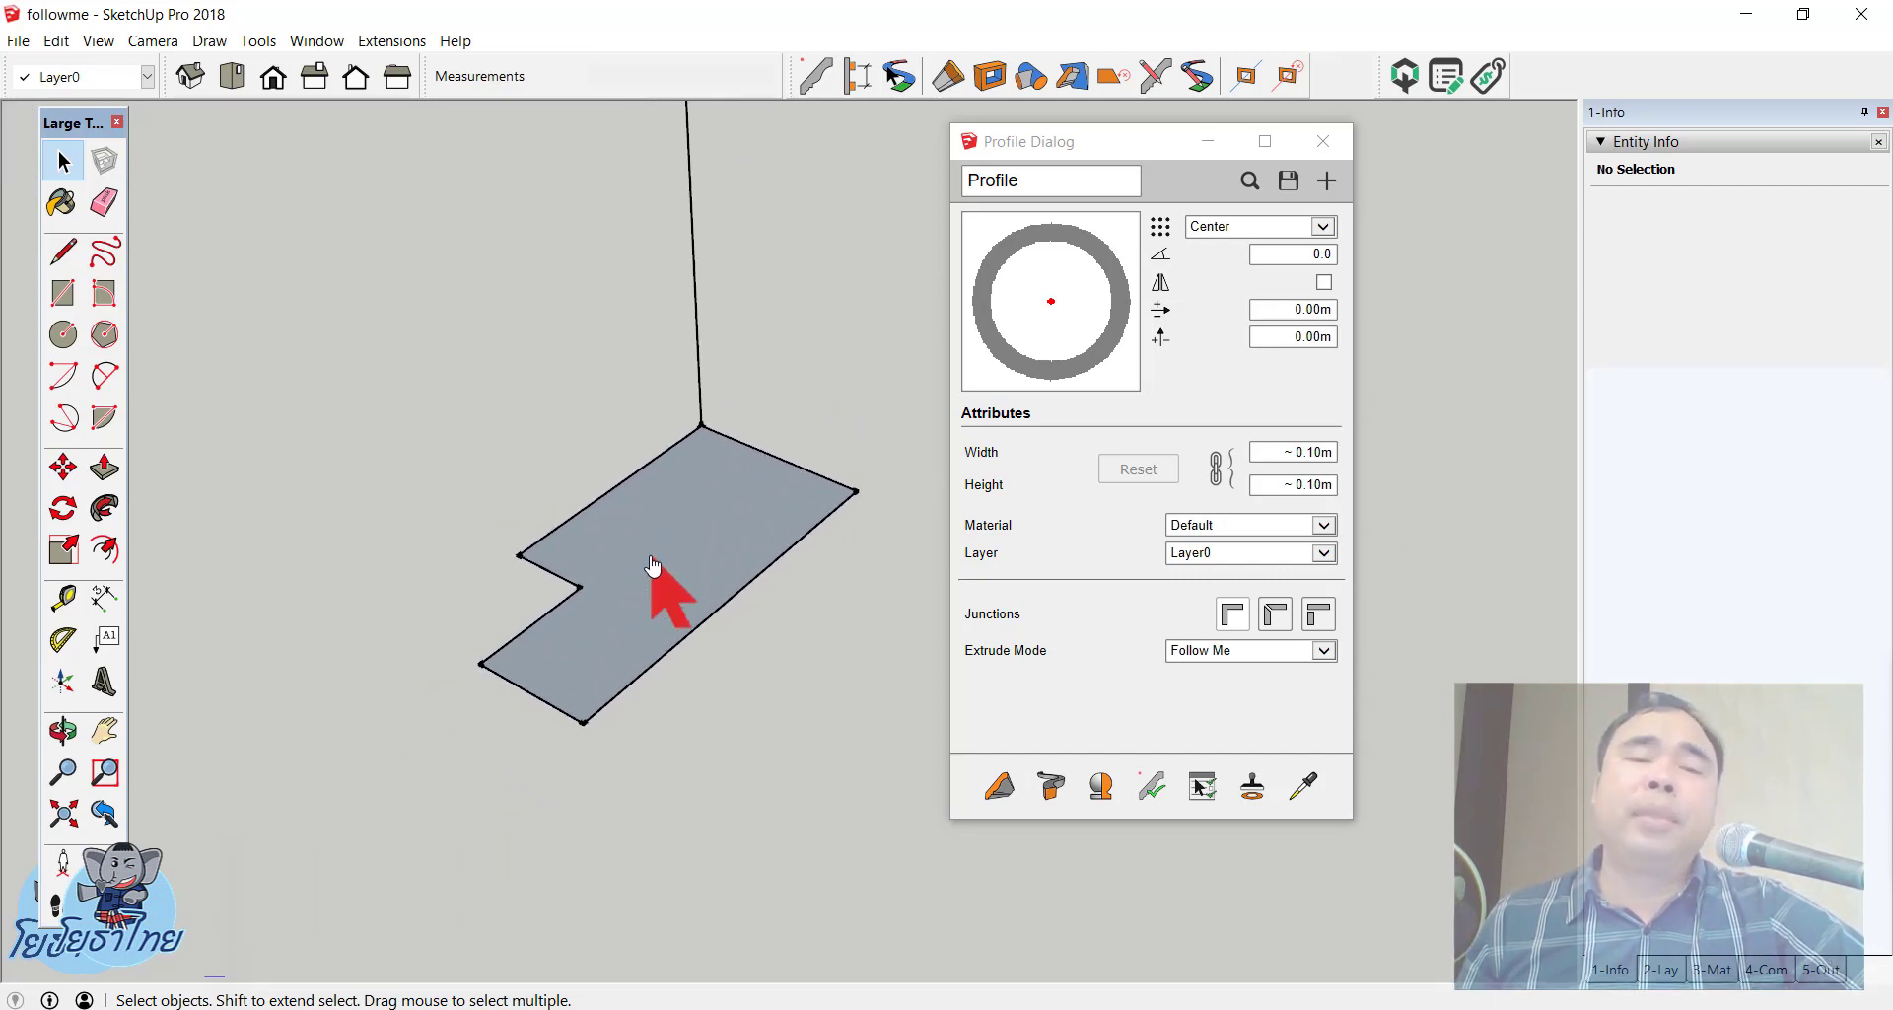
left_click_drag(404, 806, 926, 343)
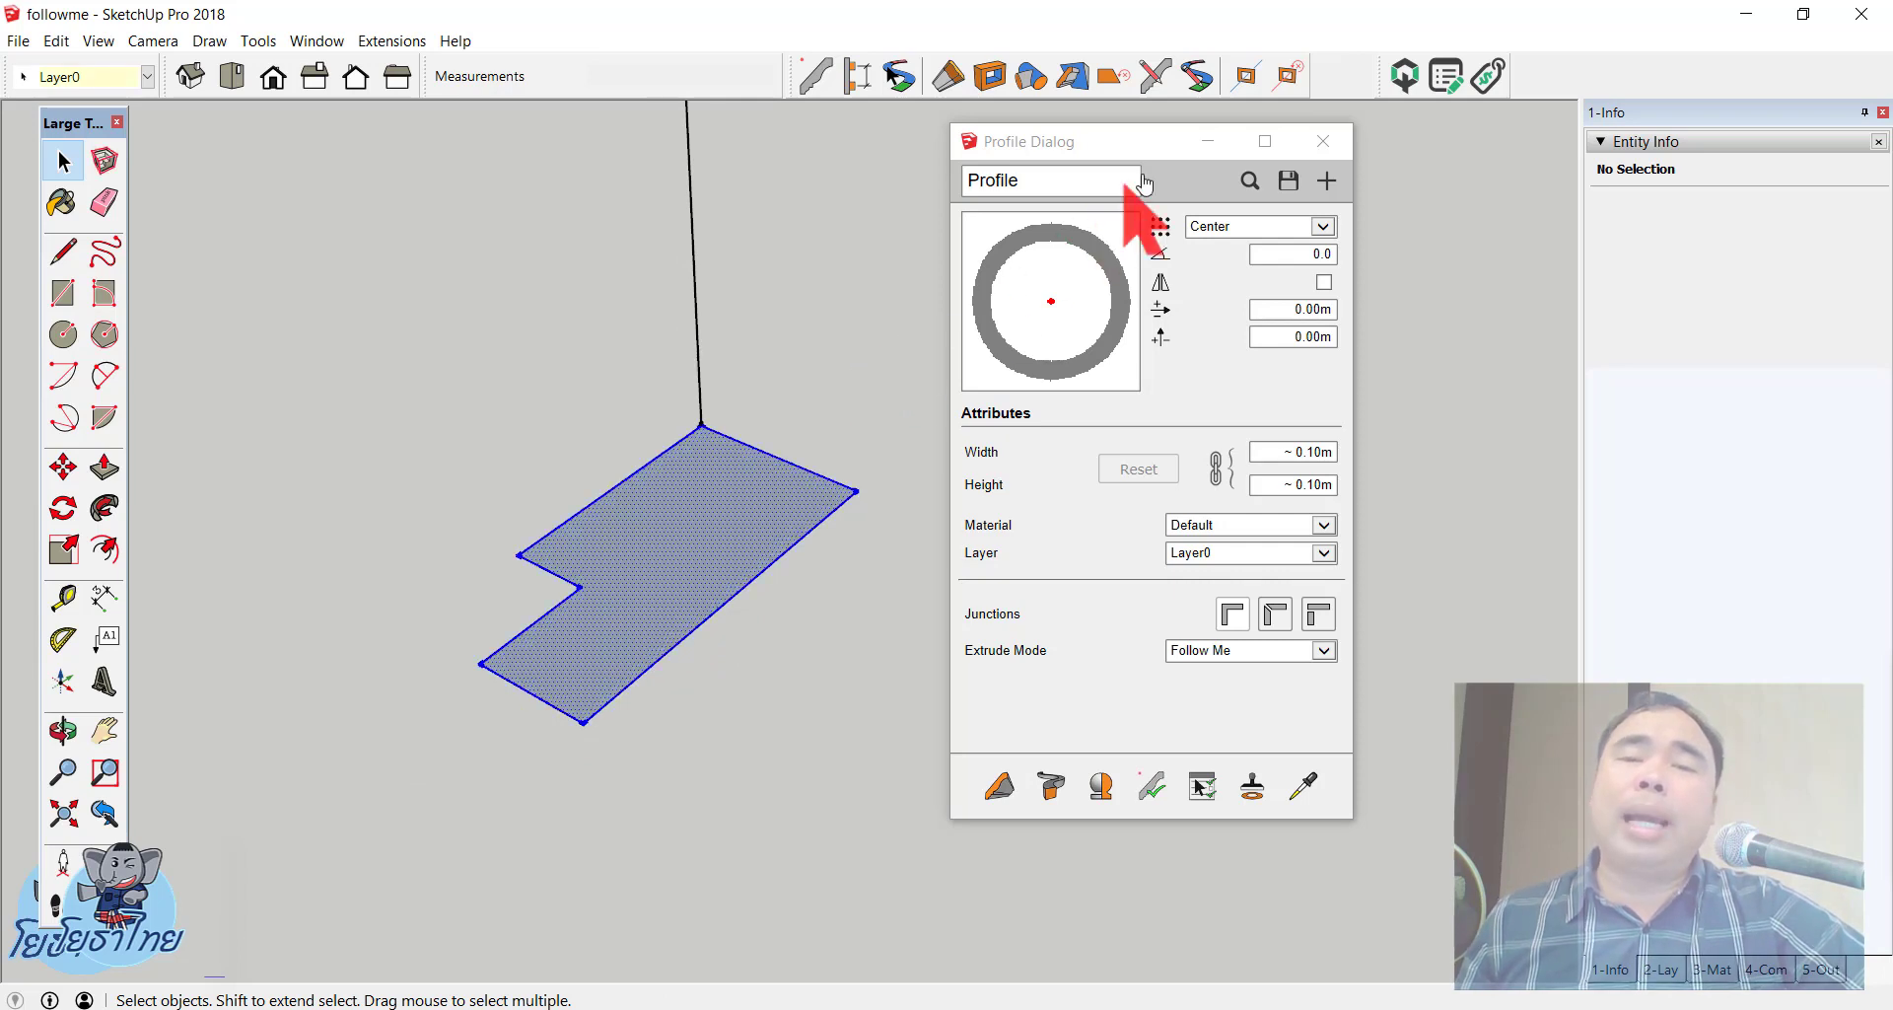
left_click_drag(1213, 141, 887, 138)
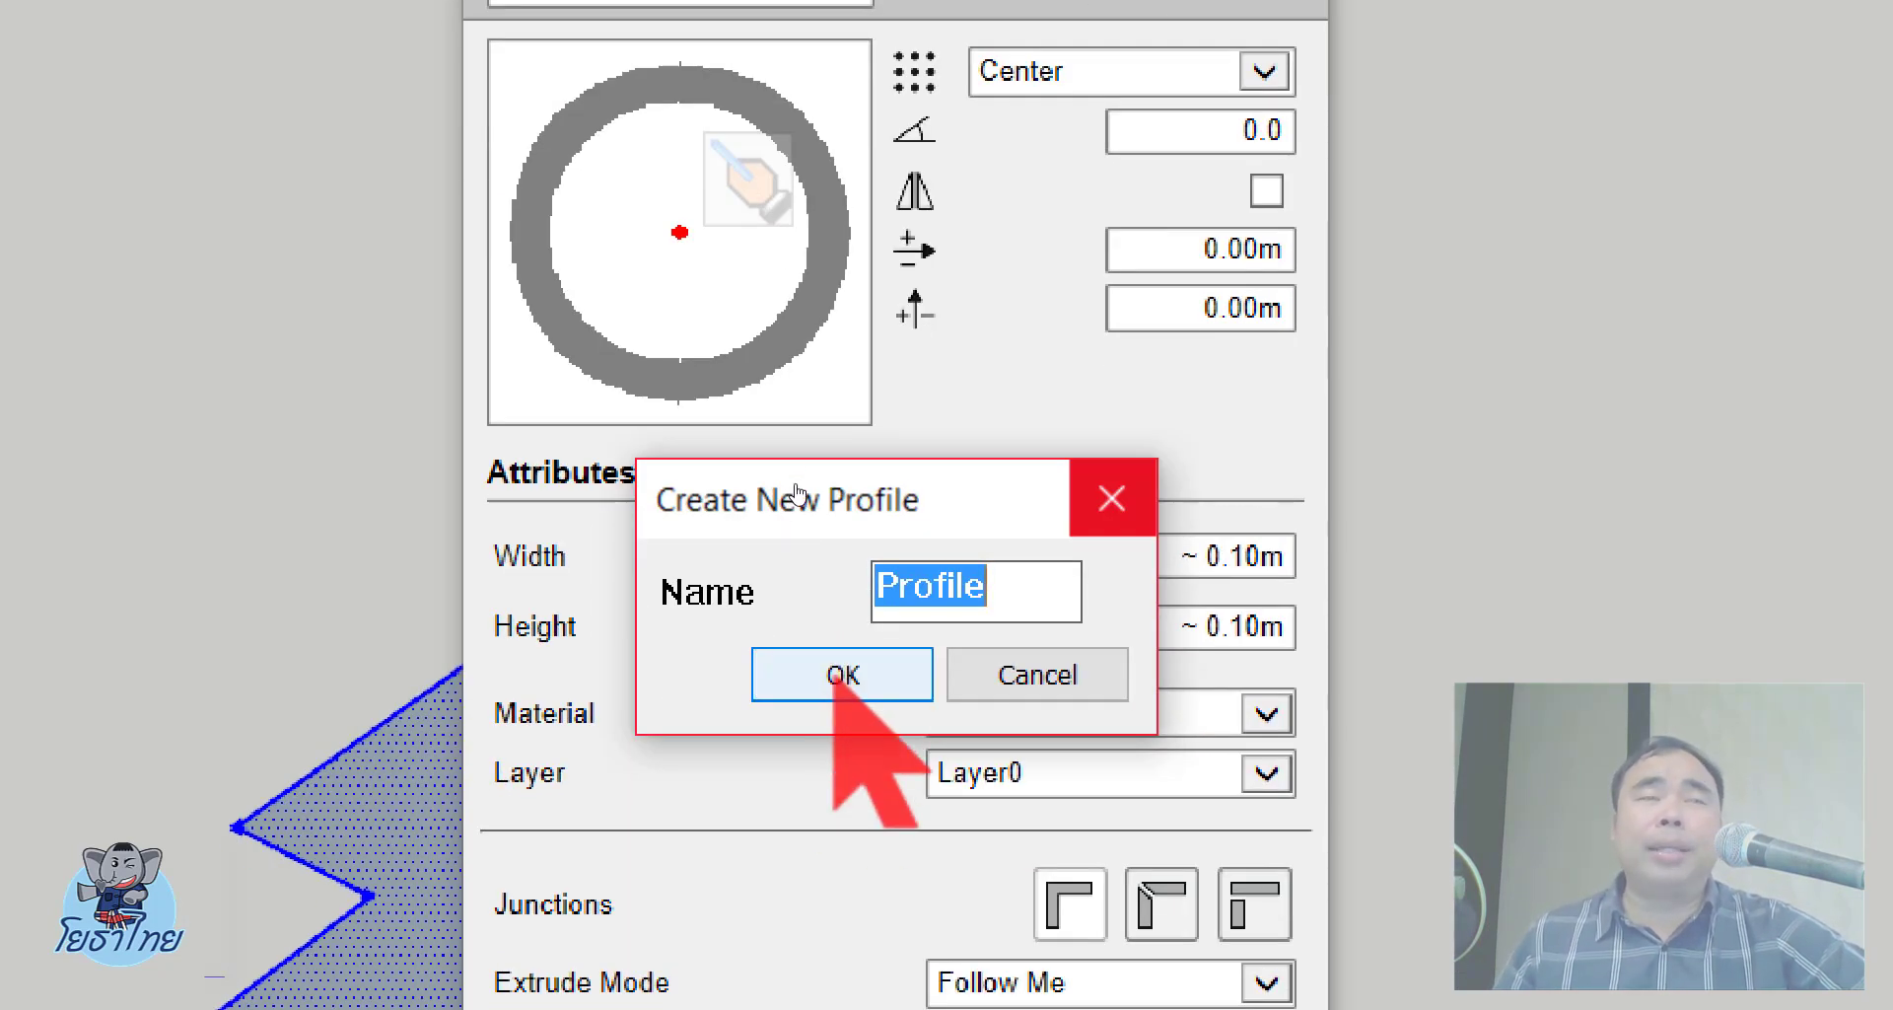
key("Return")
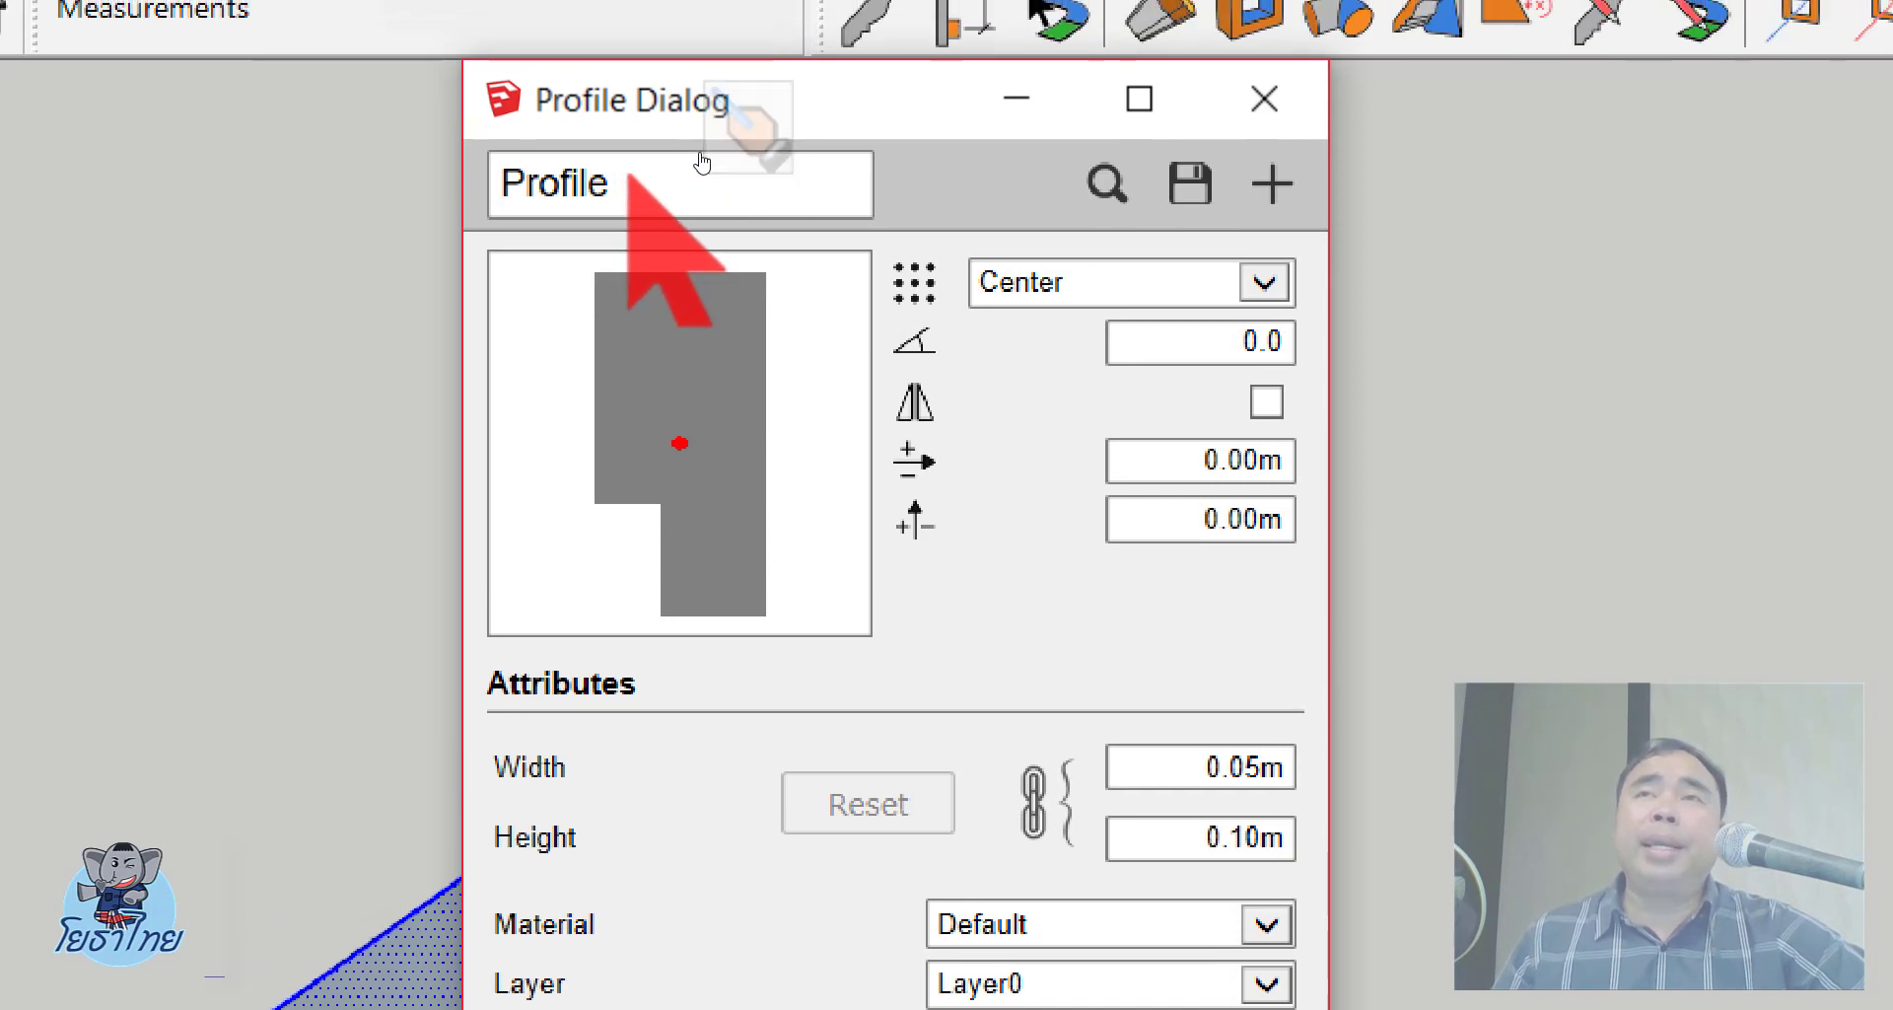
left_click(625, 174)
Step: Rename the profile วงกบ, set its alignment to Top-Left, and move the Profile Dialog right
double_click(605, 165)
type("วงกบ")
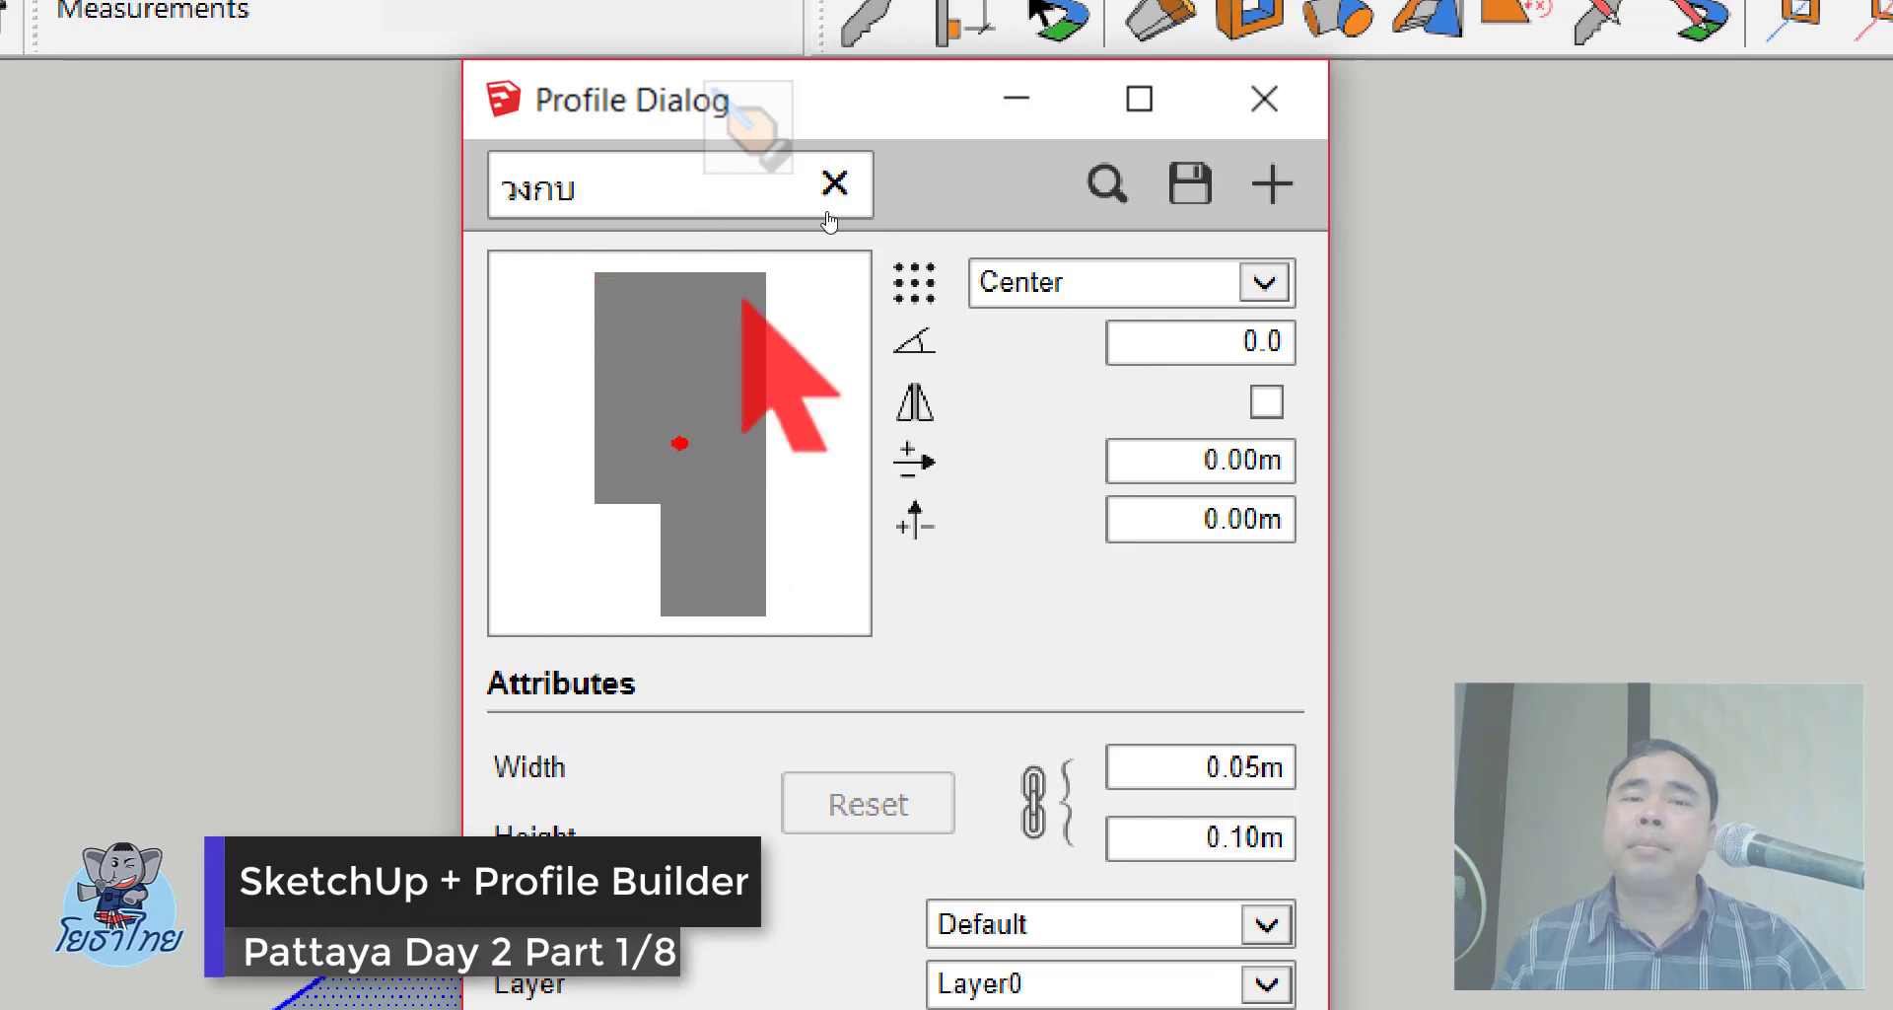
key("Tab")
key("alt+Down")
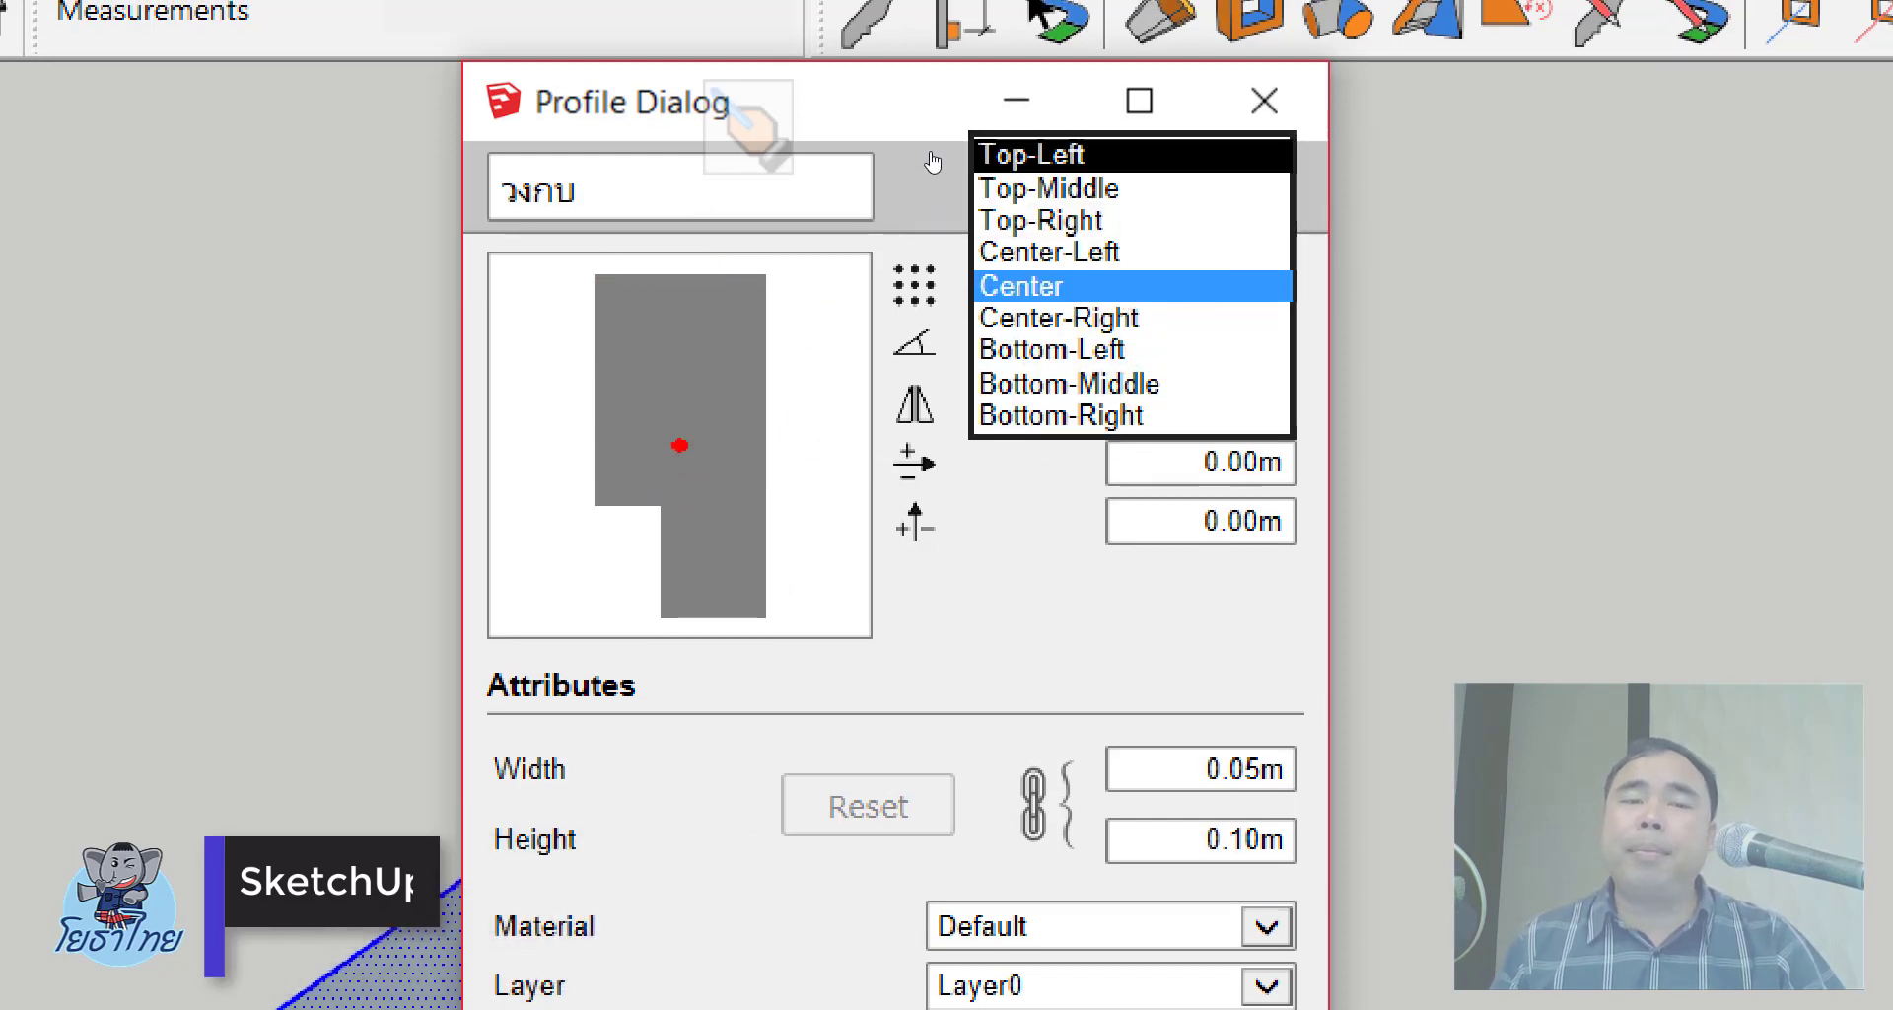
key("Return")
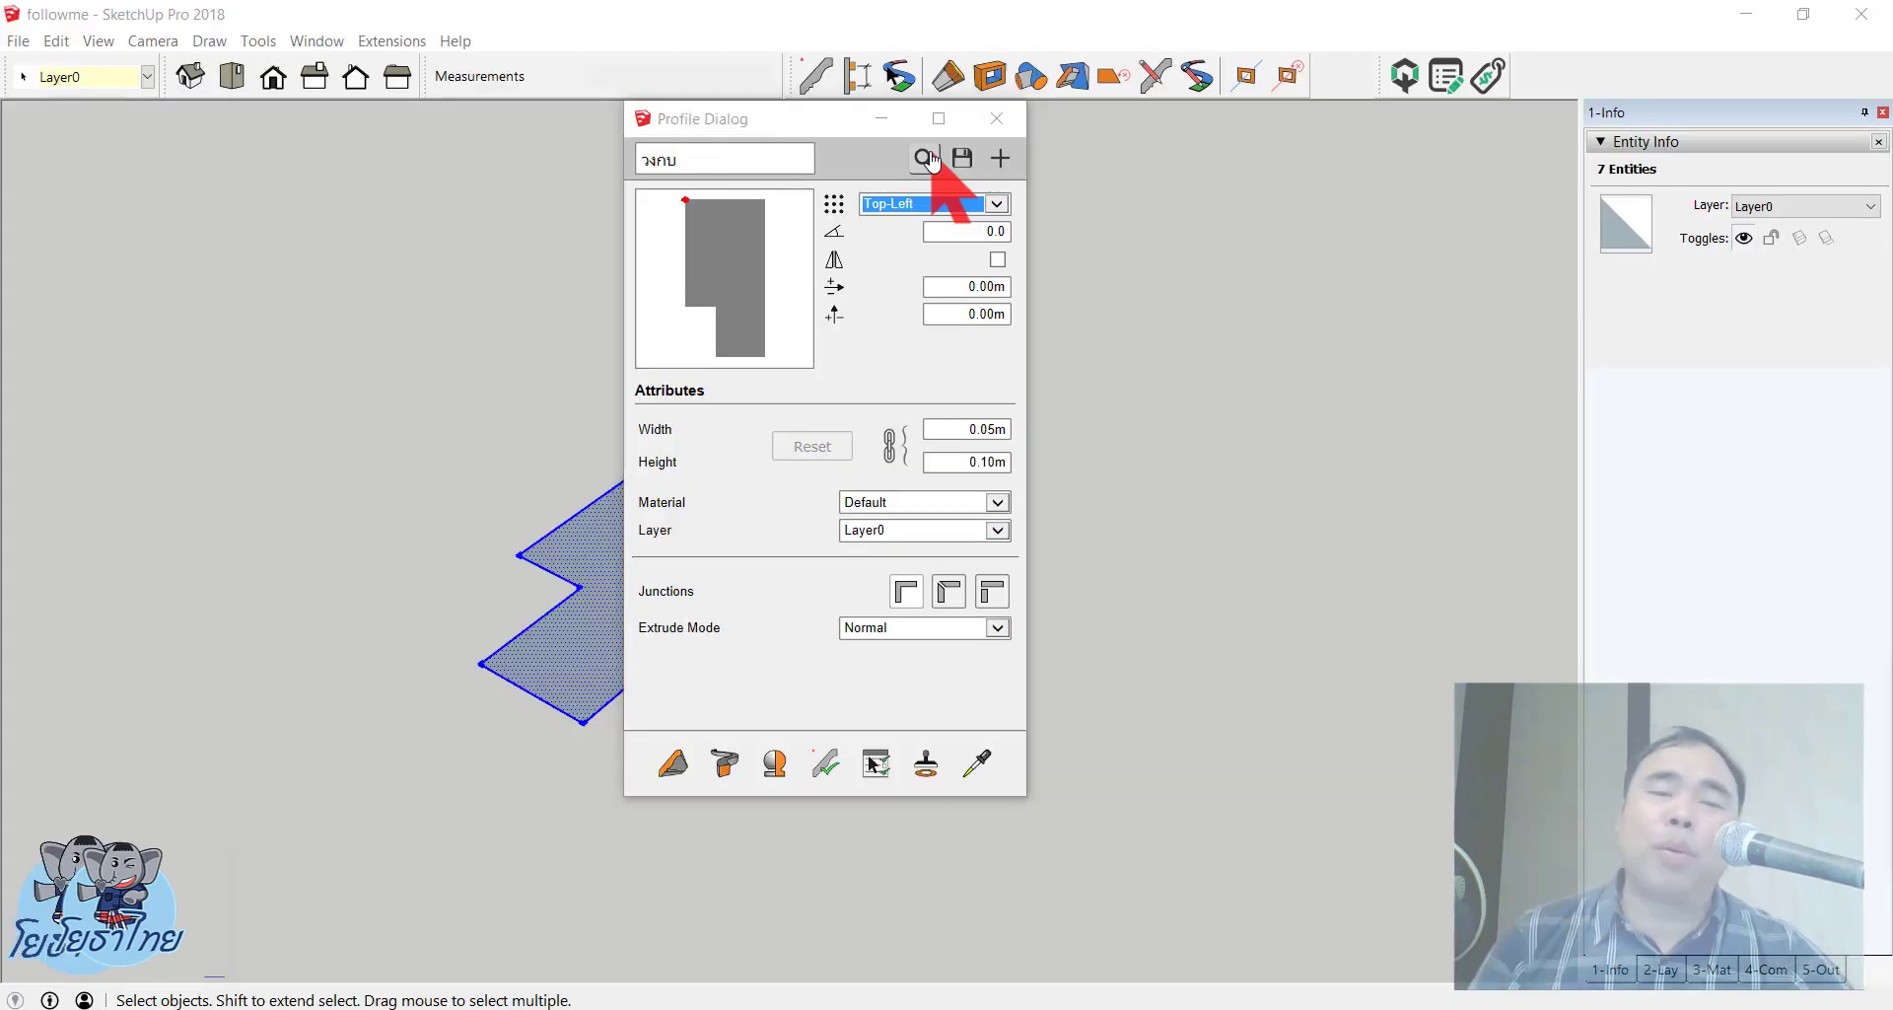
left_click_drag(778, 118, 1194, 117)
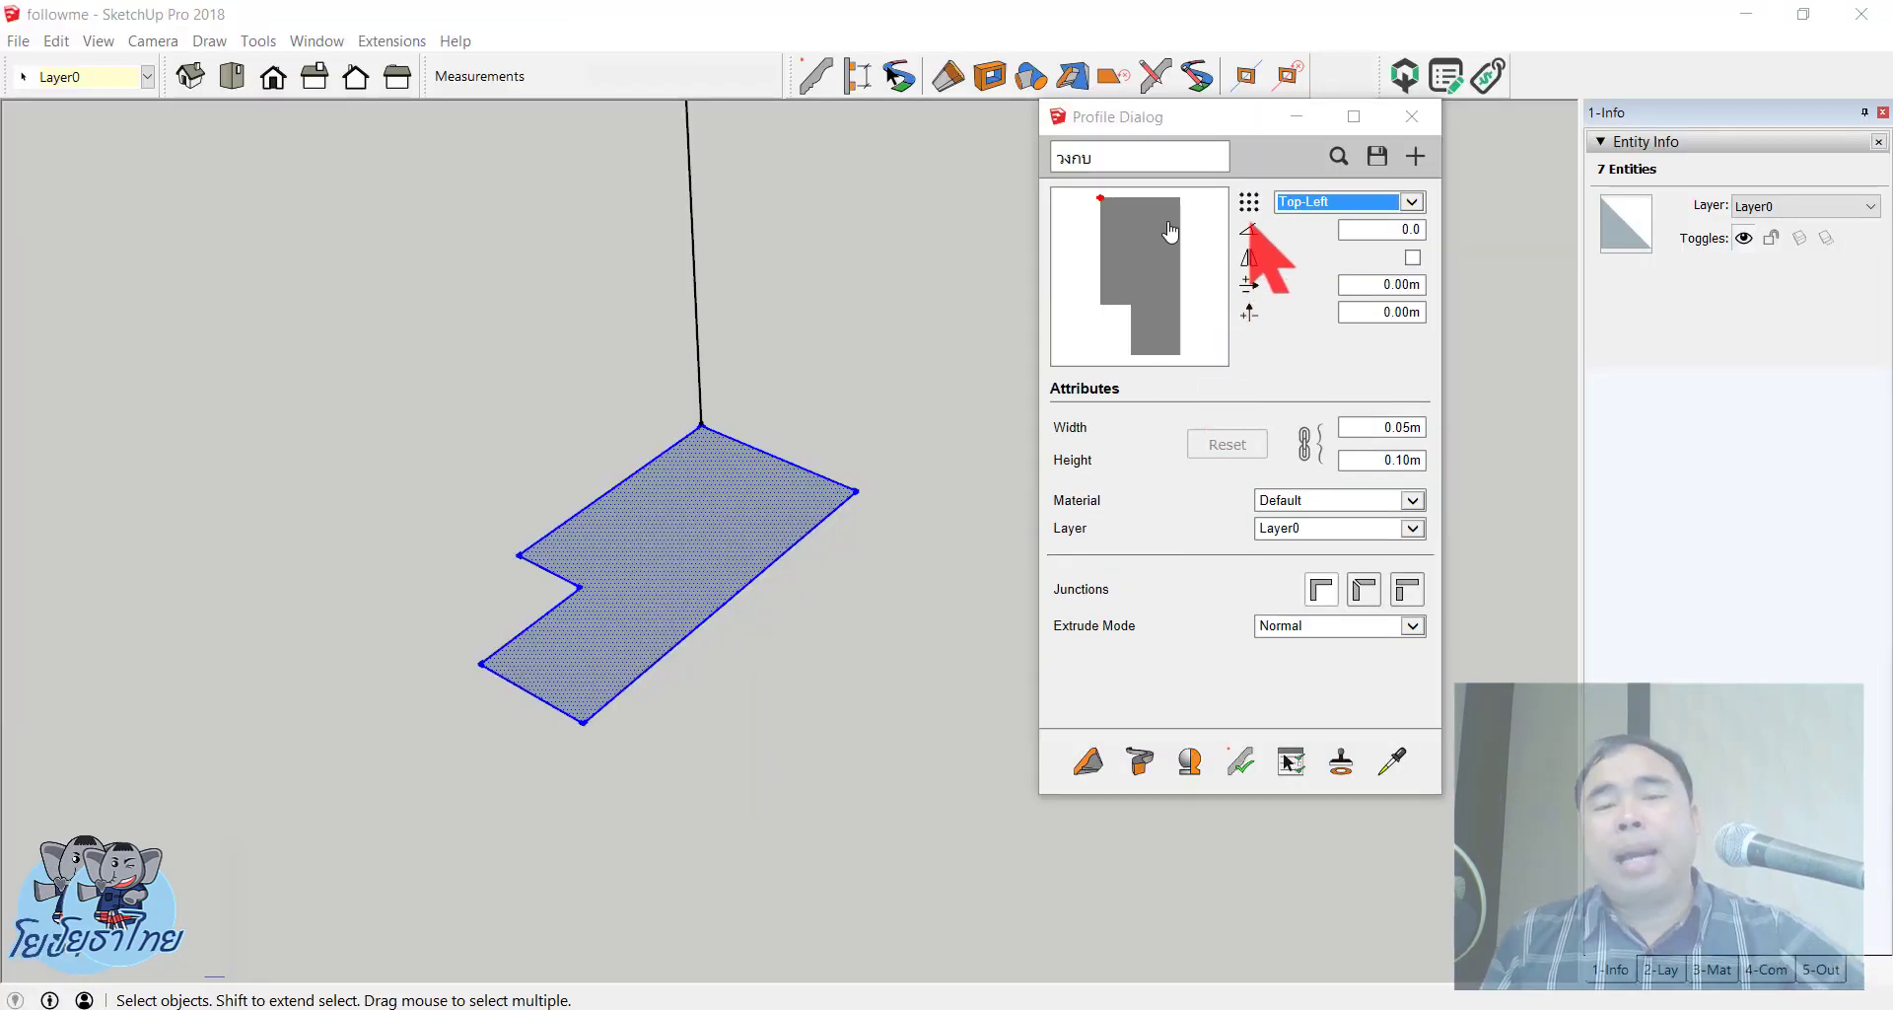
Step: Select the three-edge ground path and sweep the วงกบ profile along it
scroll(634, 549, "down", 2)
scroll(612, 567, "down", 3)
scroll(550, 567, "down", 4)
scroll(527, 537, "down", 4)
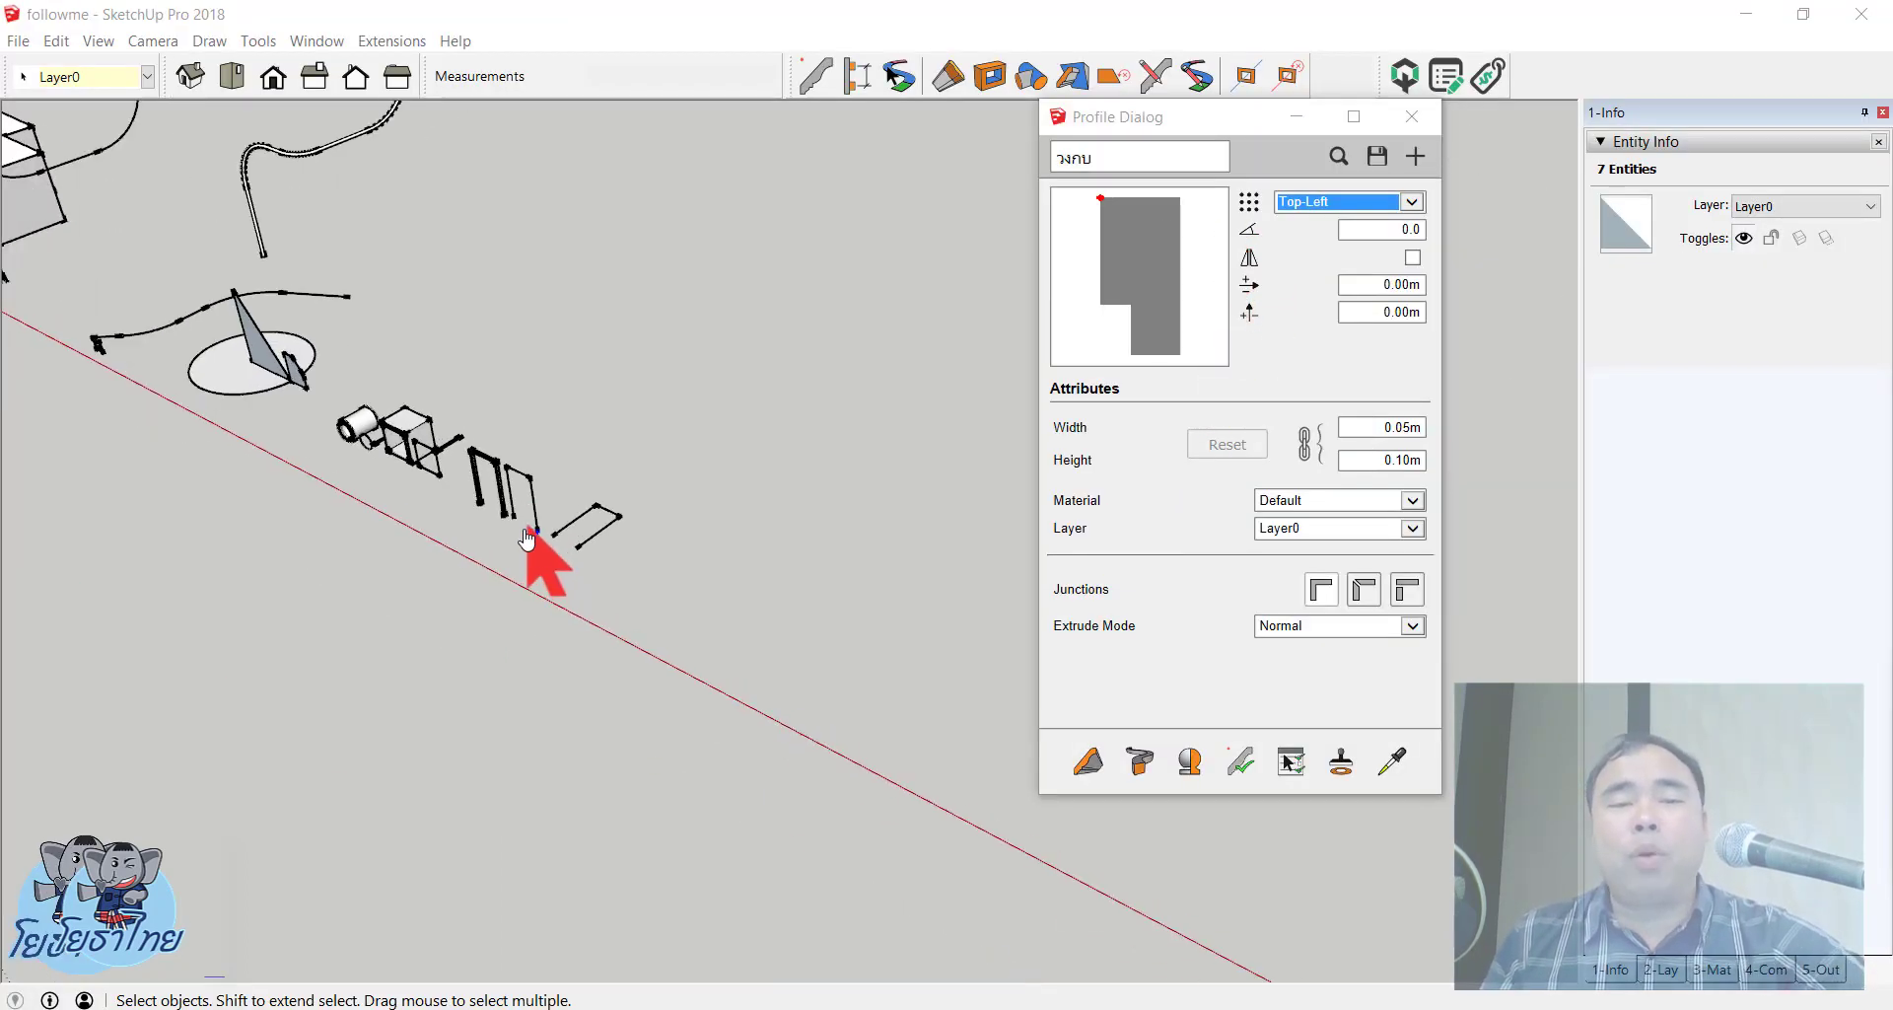
scroll(528, 538, "up", 3)
scroll(643, 558, "up", 2)
left_click_drag(529, 434, 460, 550)
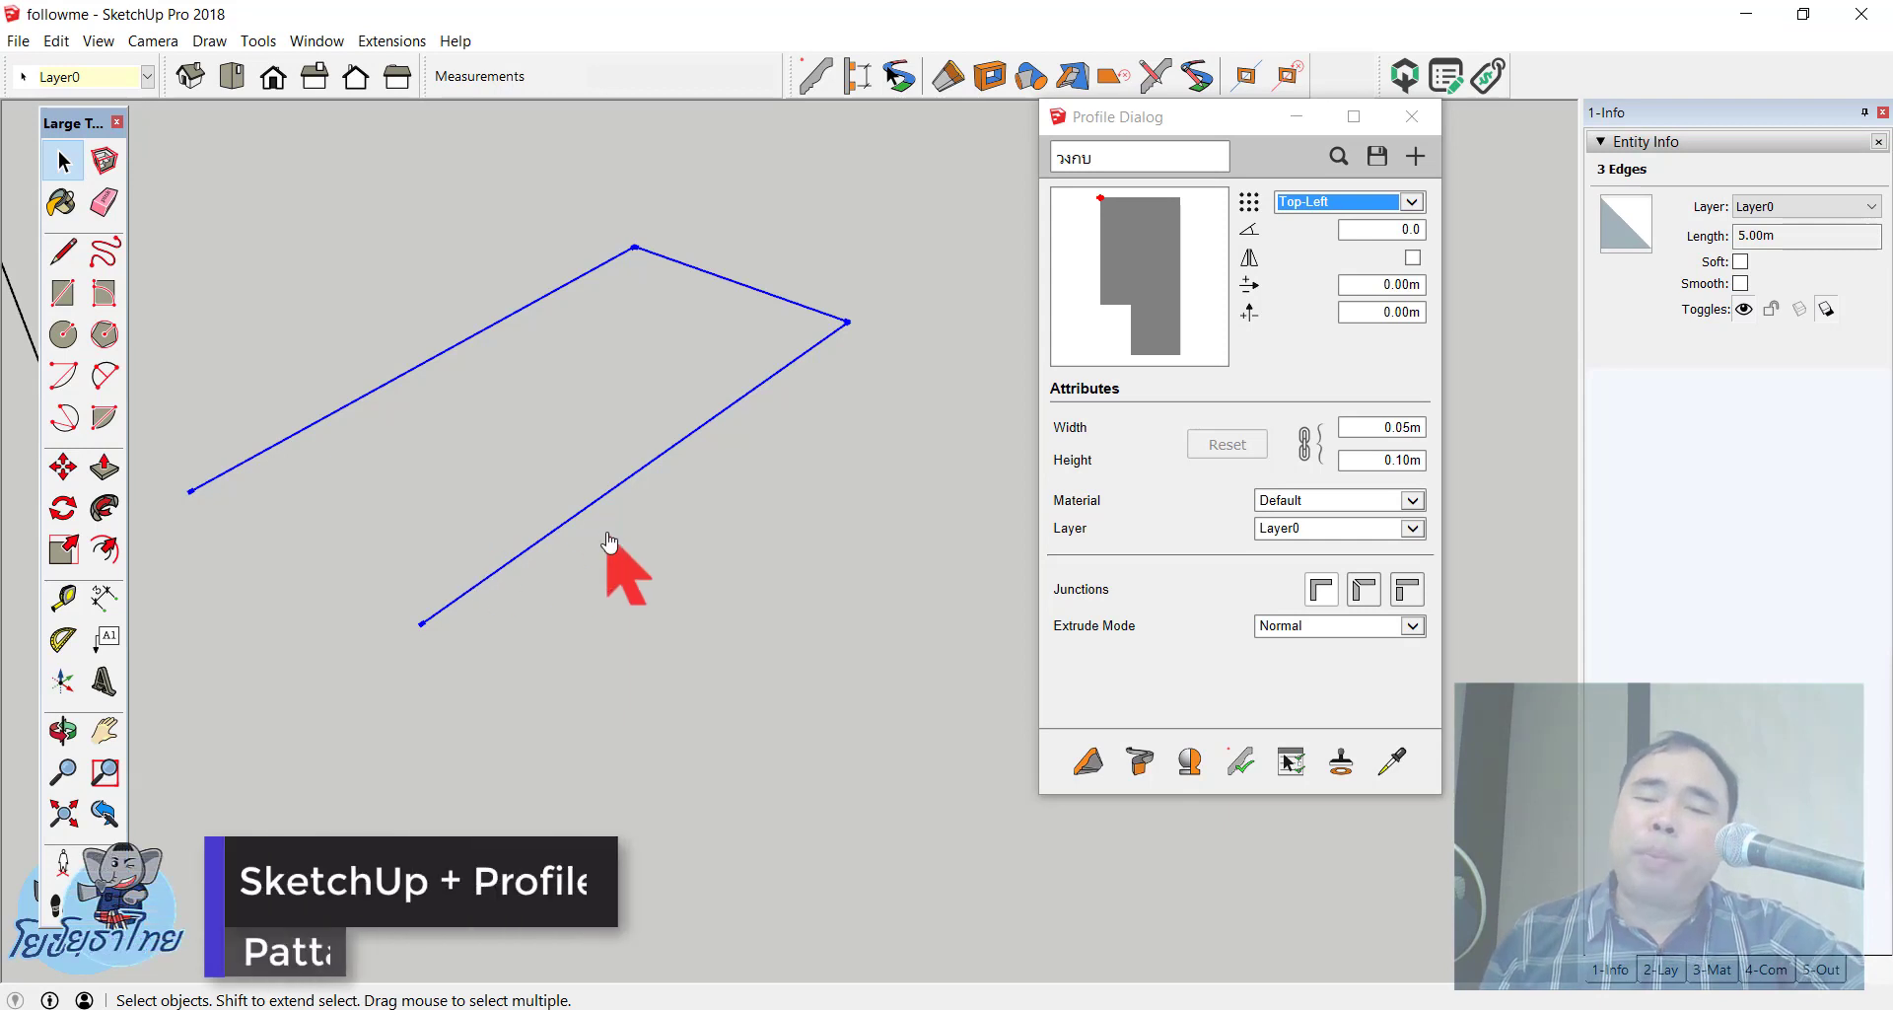
left_click(1130, 761)
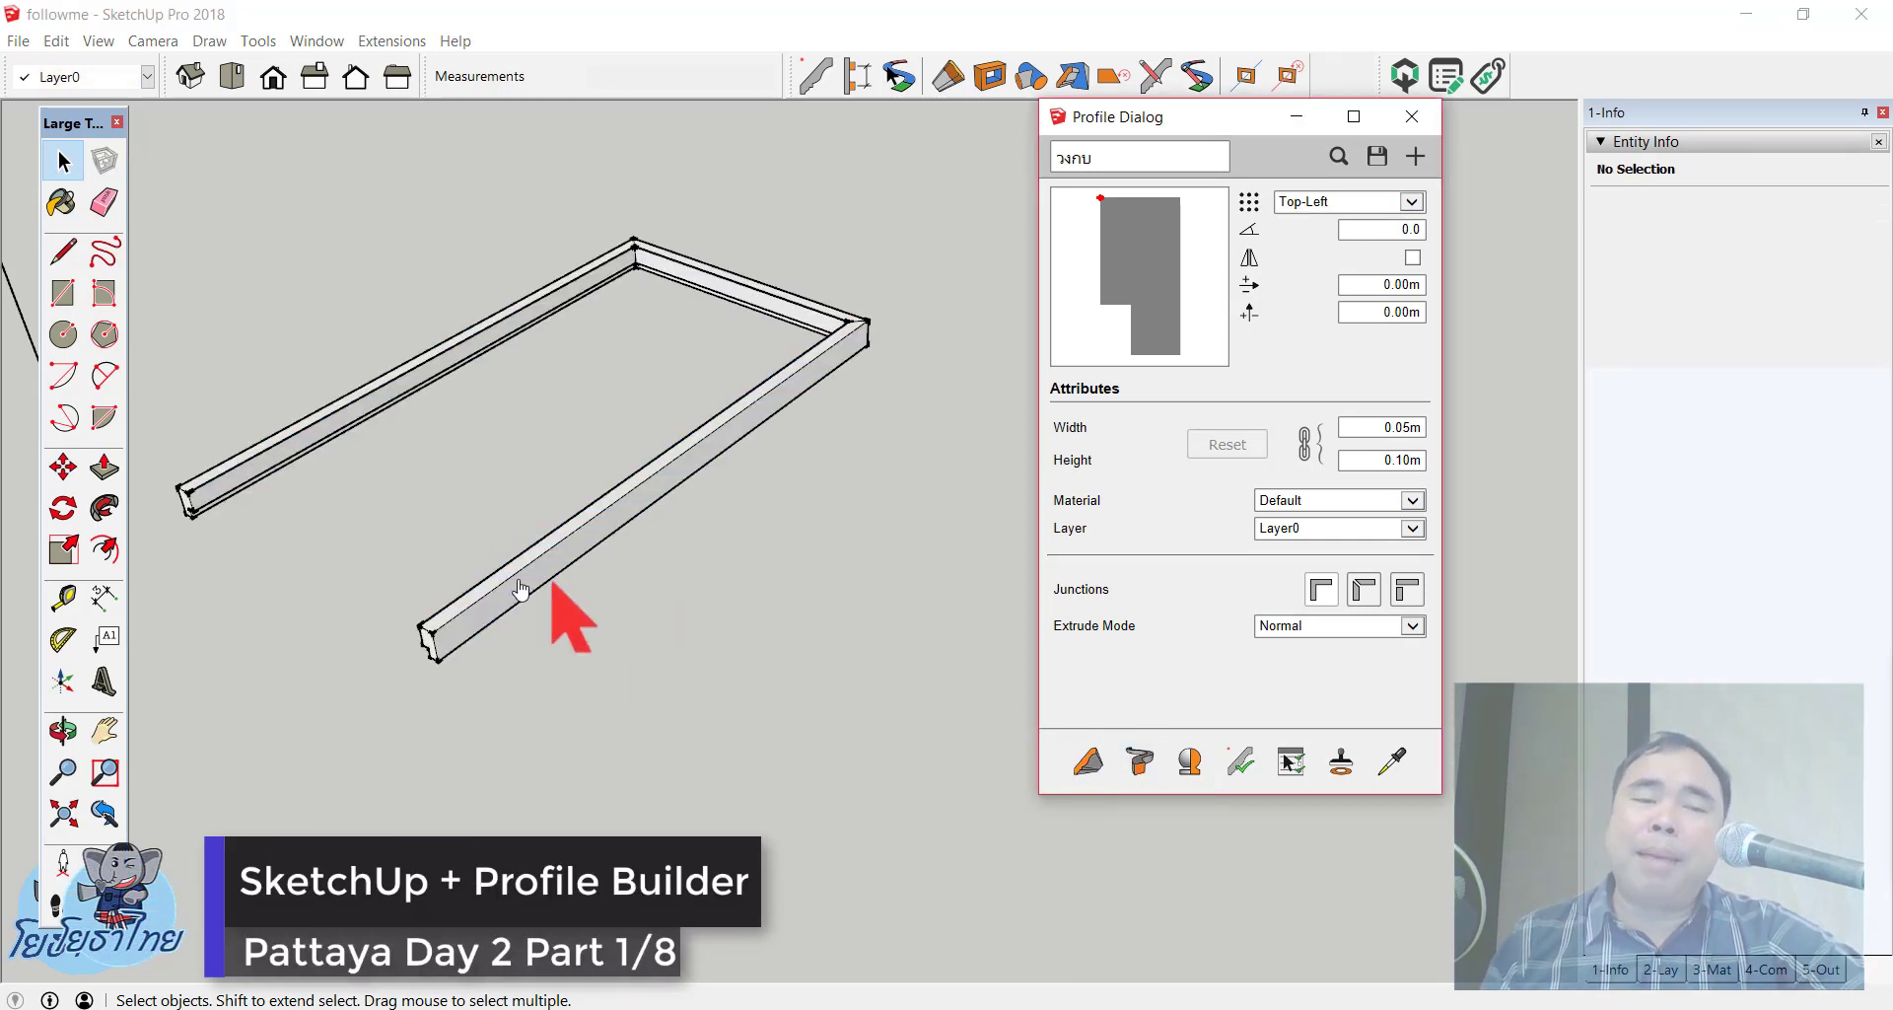
Step: Inspect the swept frame from several angles, then undo the sweep to restore the bare path
mouse_move(550, 570)
middle_mouse_down()
mouse_move(795, 382)
mouse_move(745, 423)
middle_mouse_up()
key("space")
left_click(720, 424)
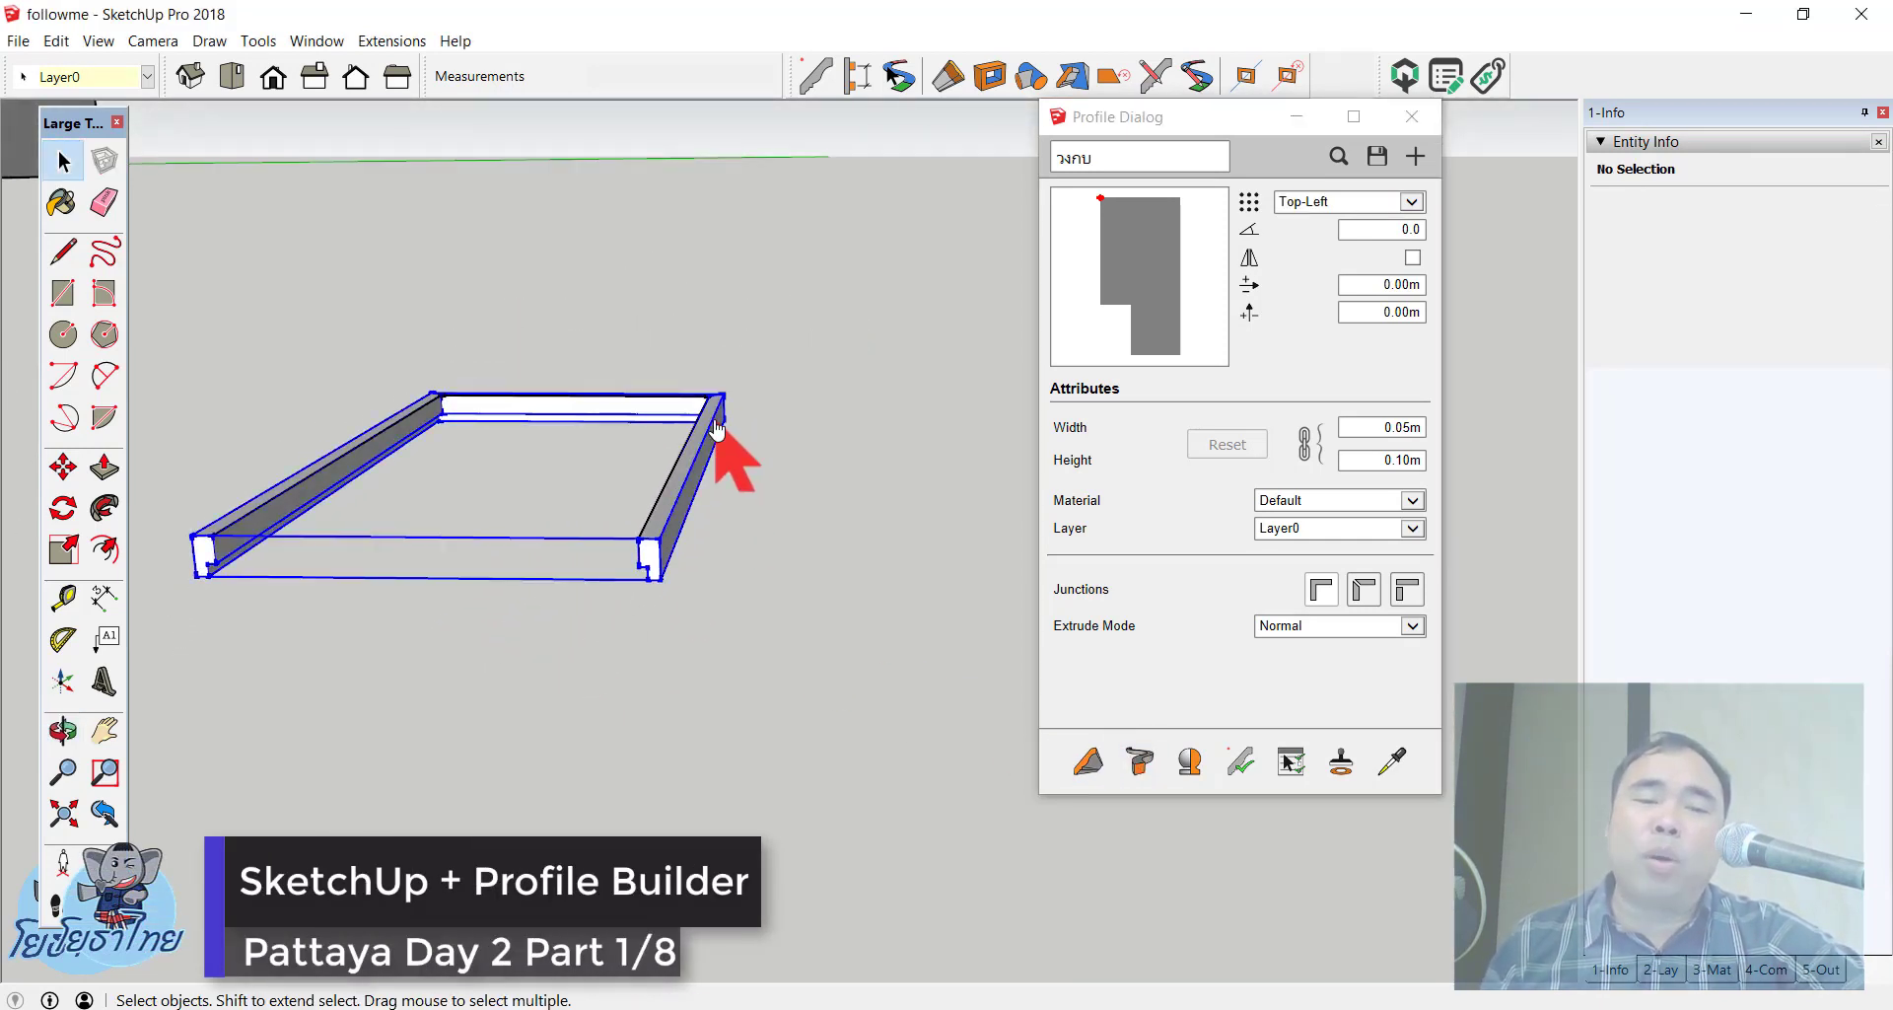
left_click(785, 528)
scroll(650, 554, "up", 2)
left_click(650, 554)
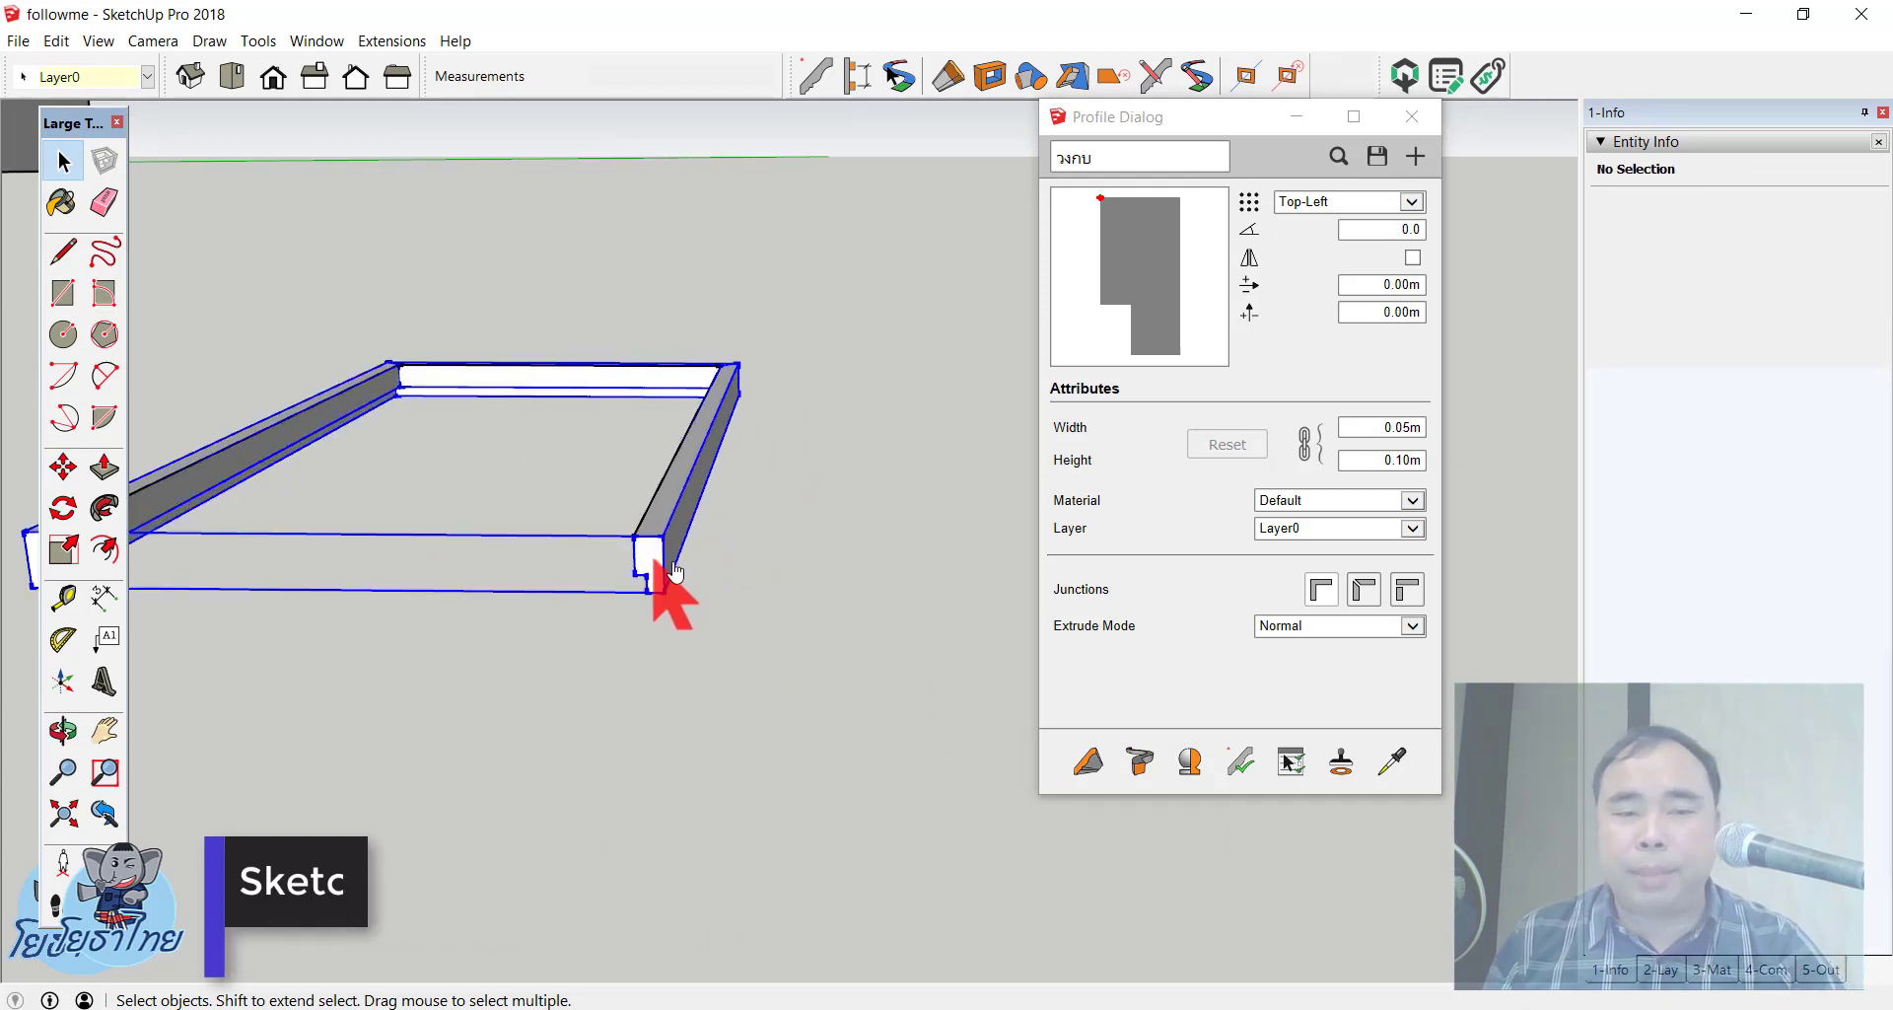
middle_click_drag(651, 554, 573, 731)
key("space")
key("ctrl+z")
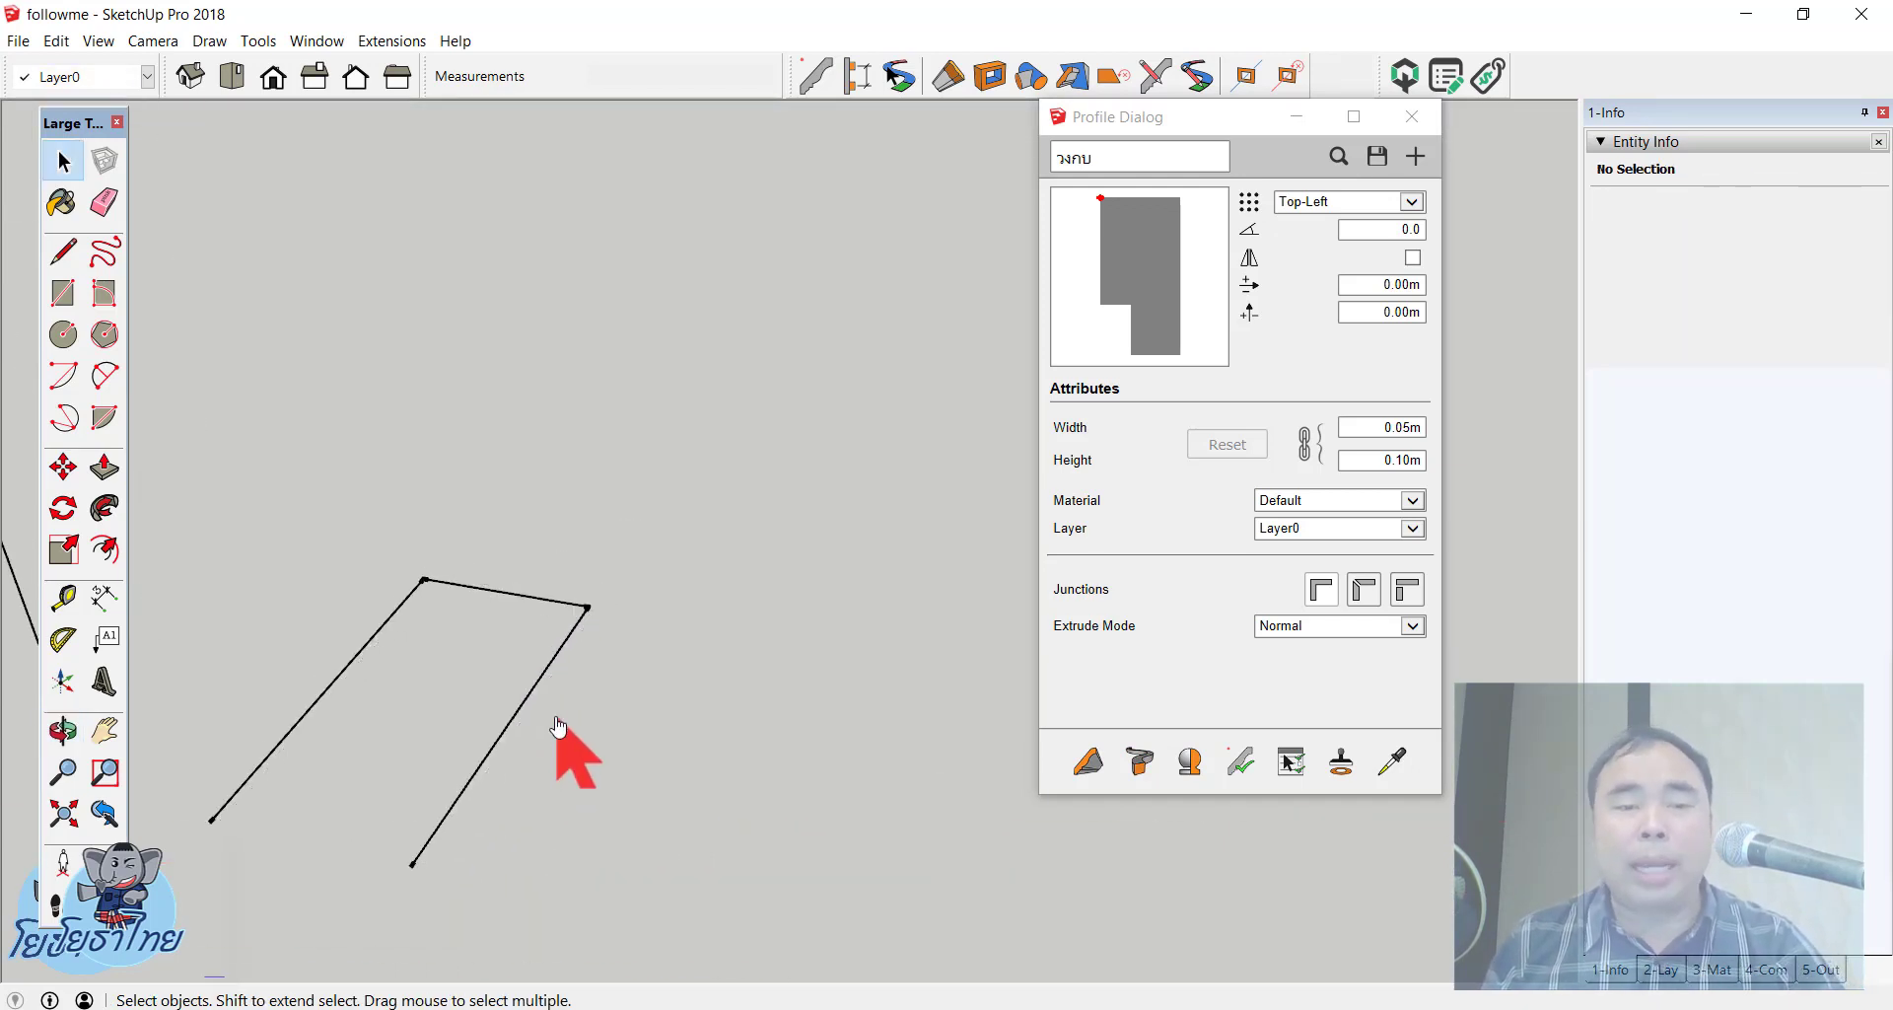
scroll(562, 759, "down", 3)
left_click(63, 597)
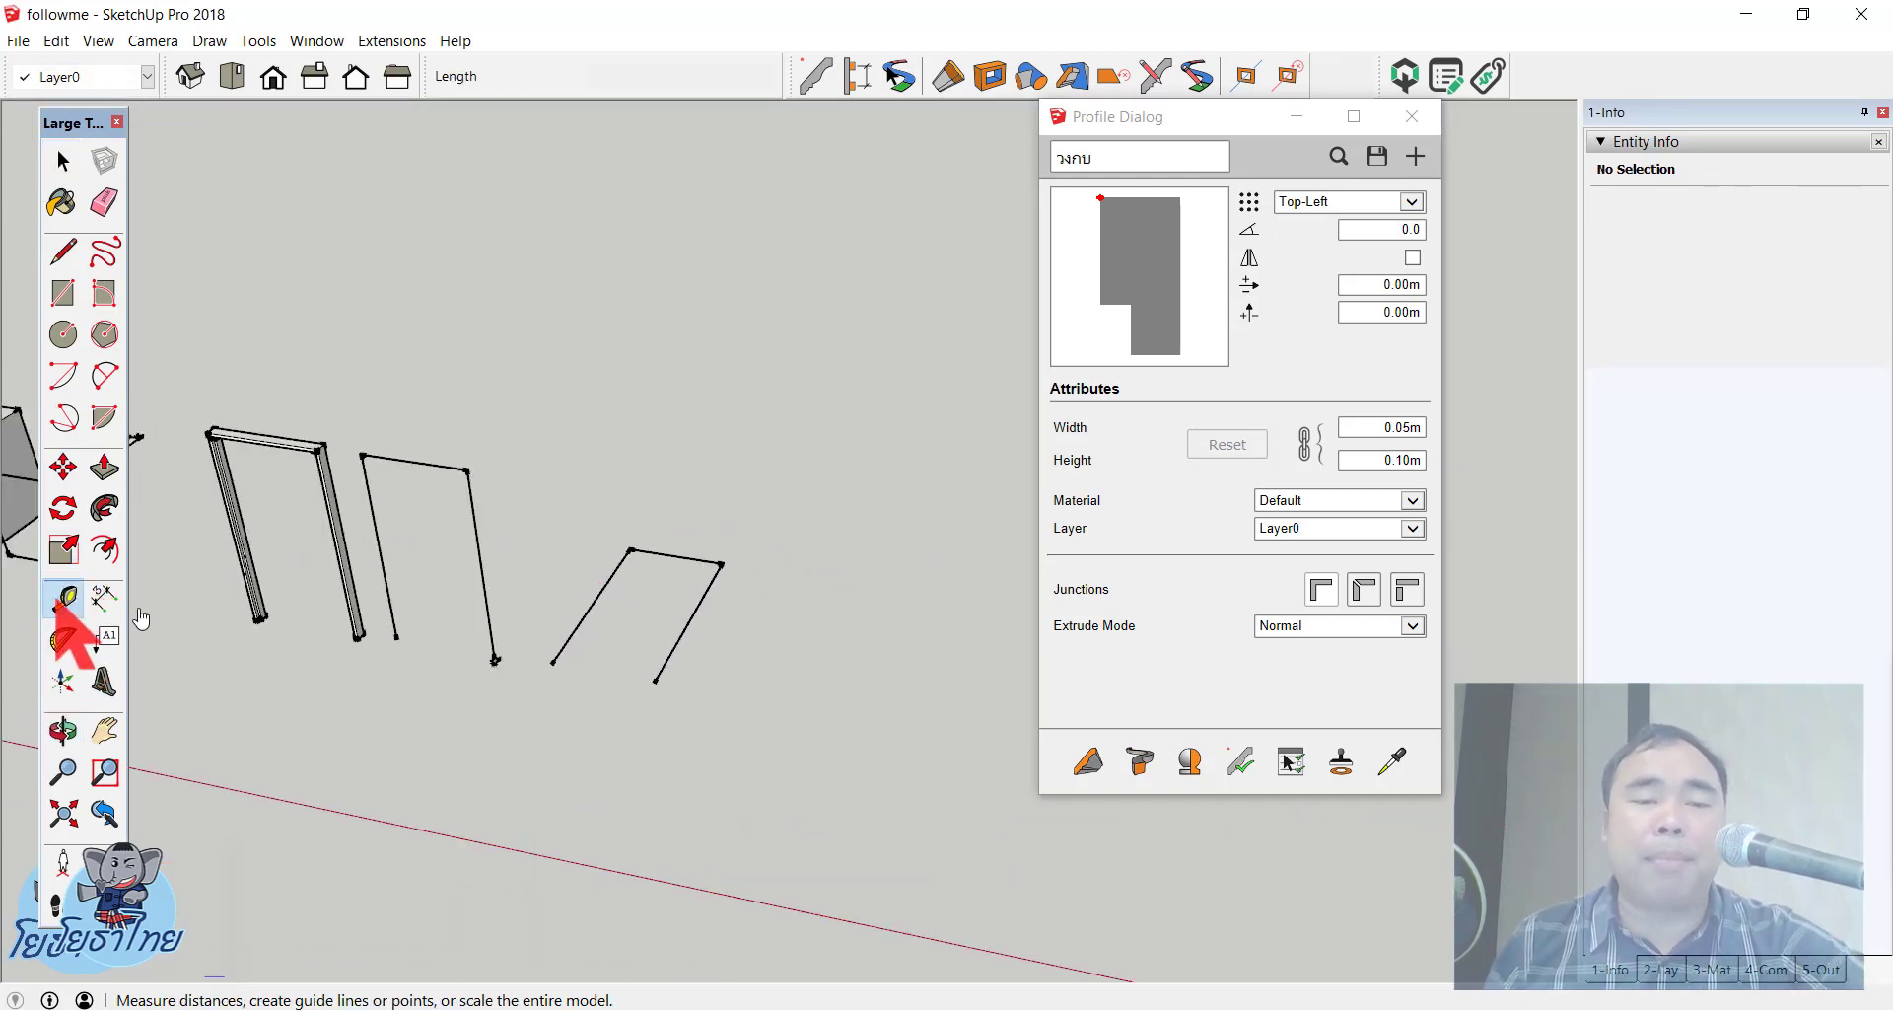
scroll(604, 616, "up", 2)
scroll(617, 596, "up", 2)
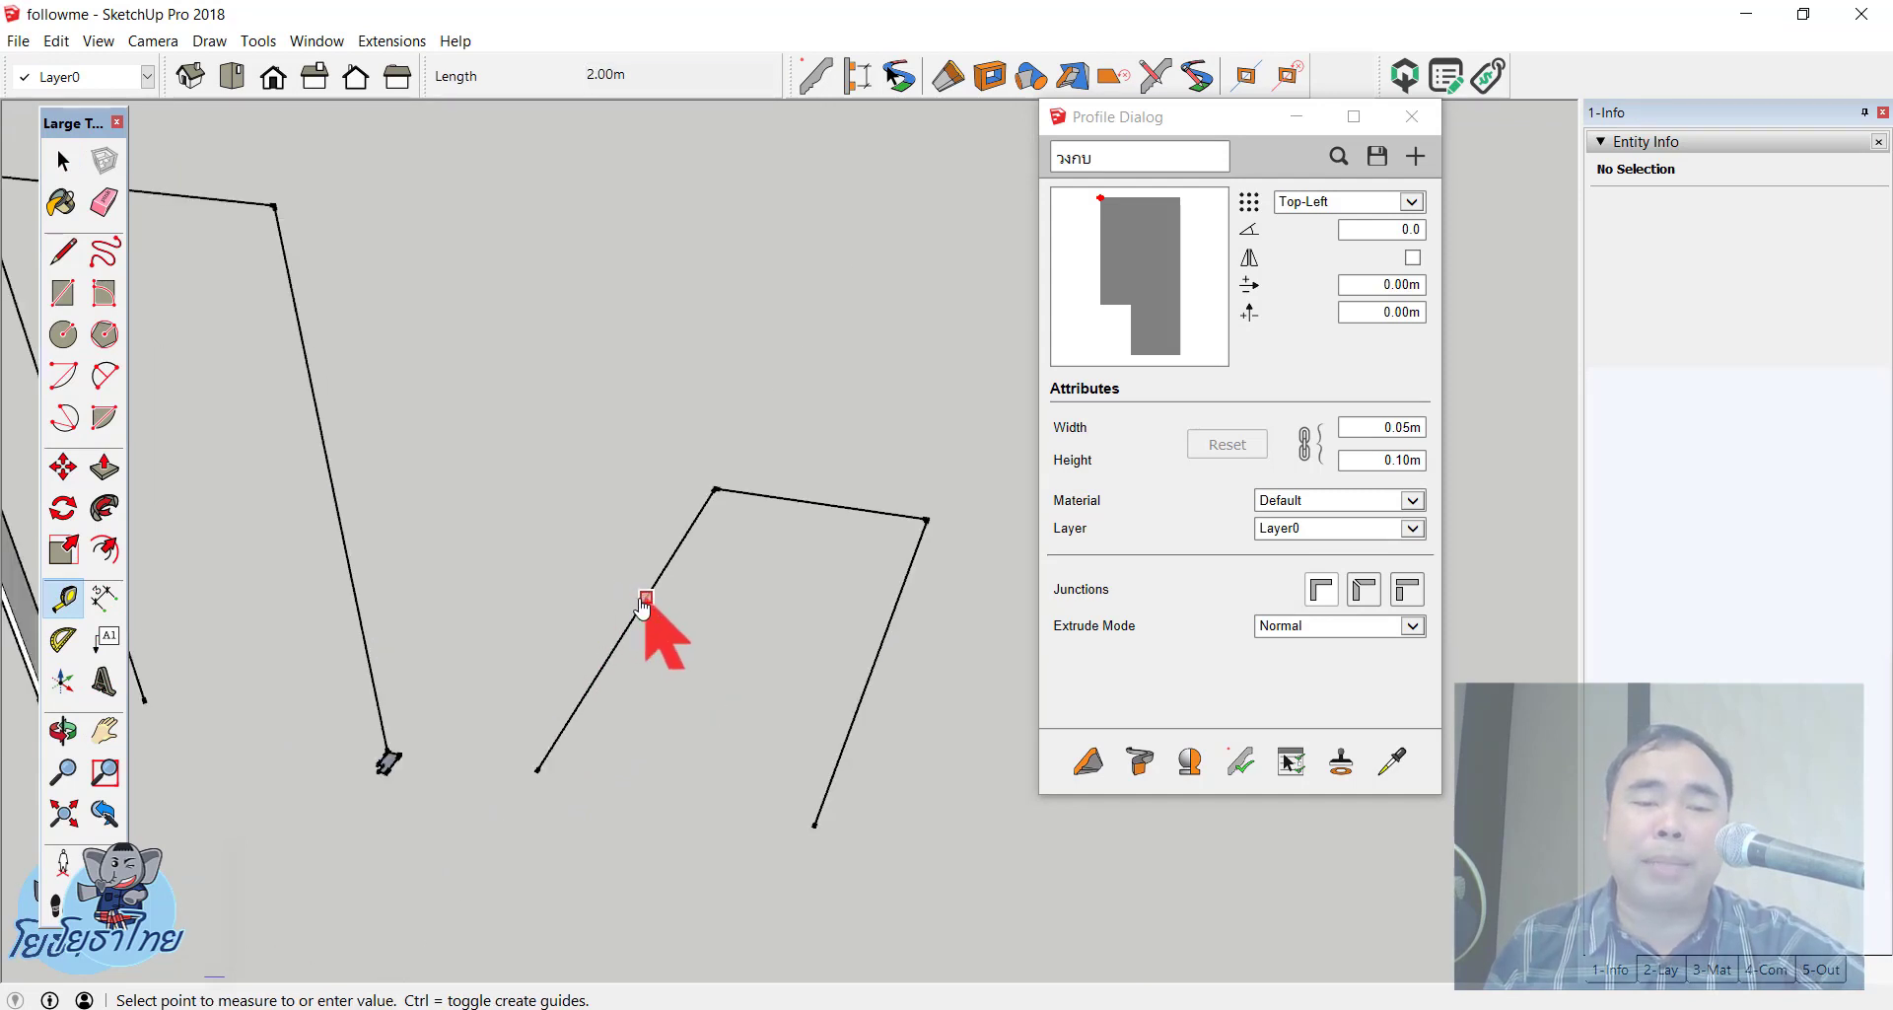
Step: Place a guide line 2 m from the path edge with the Tape Measure
left_click(643, 601)
key("space")
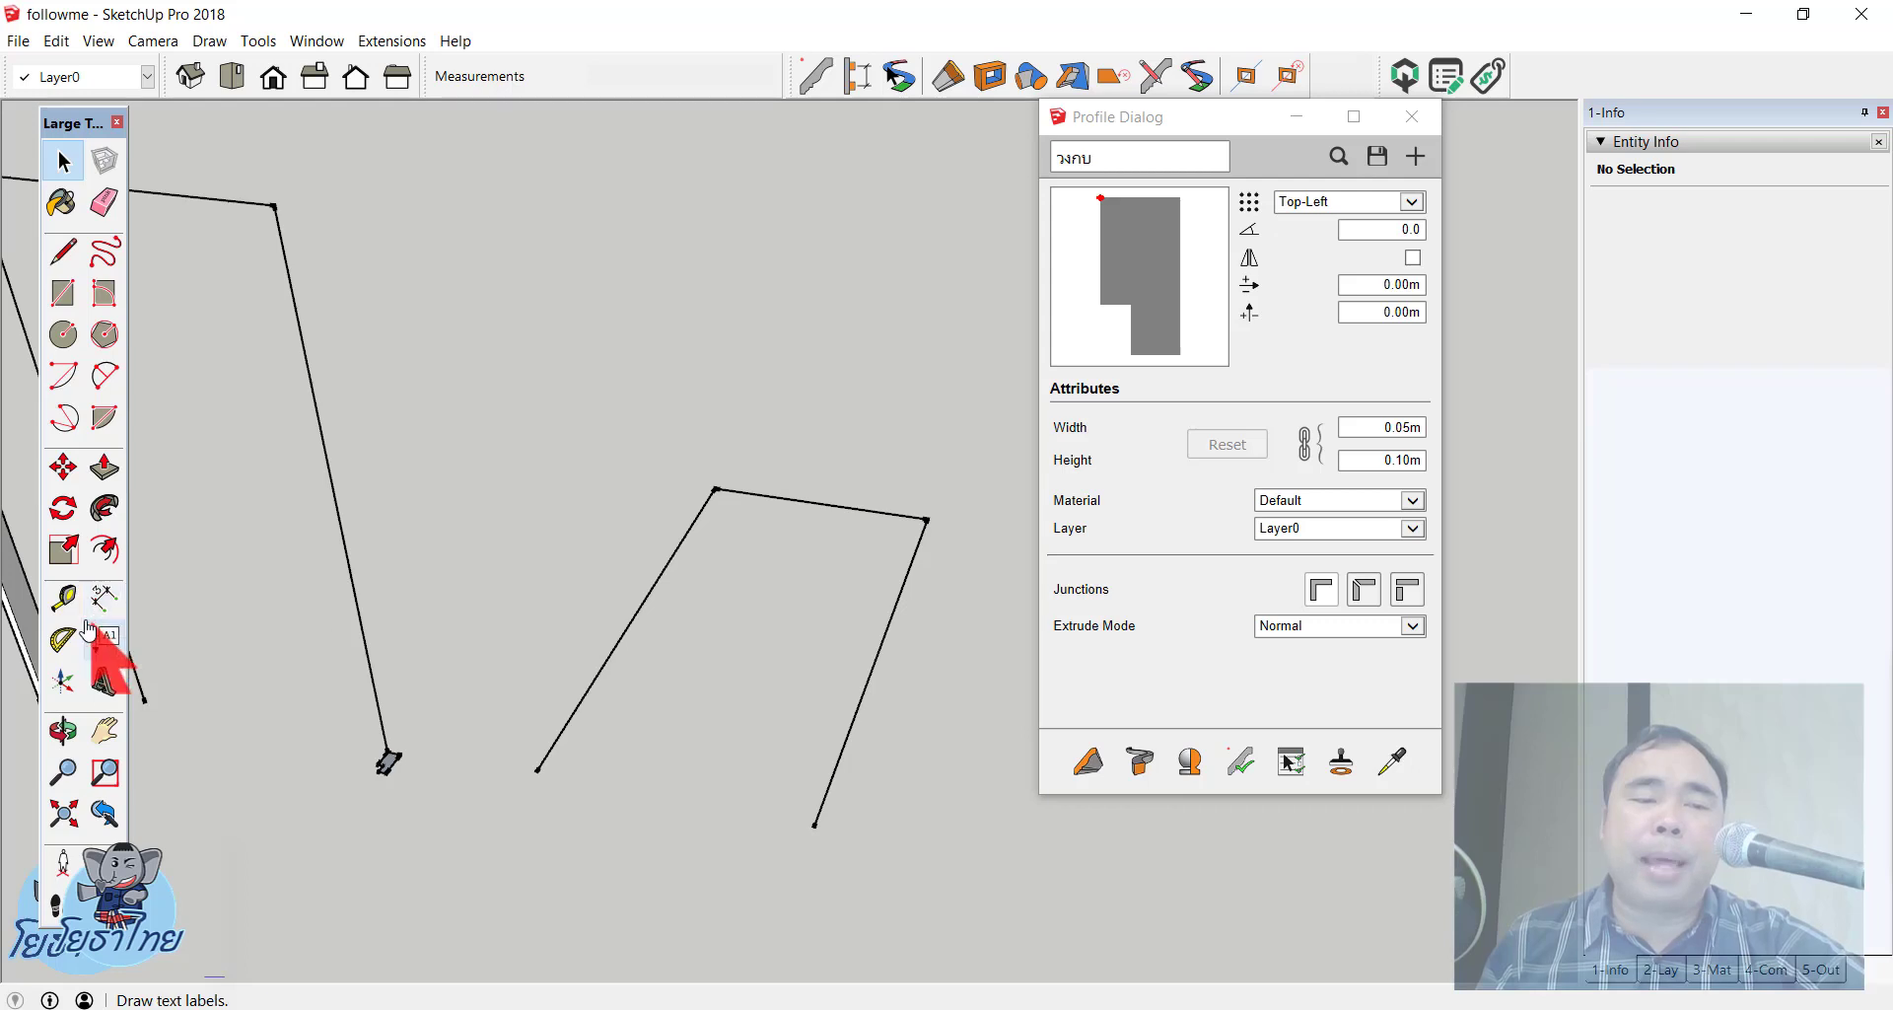
left_click(63, 598)
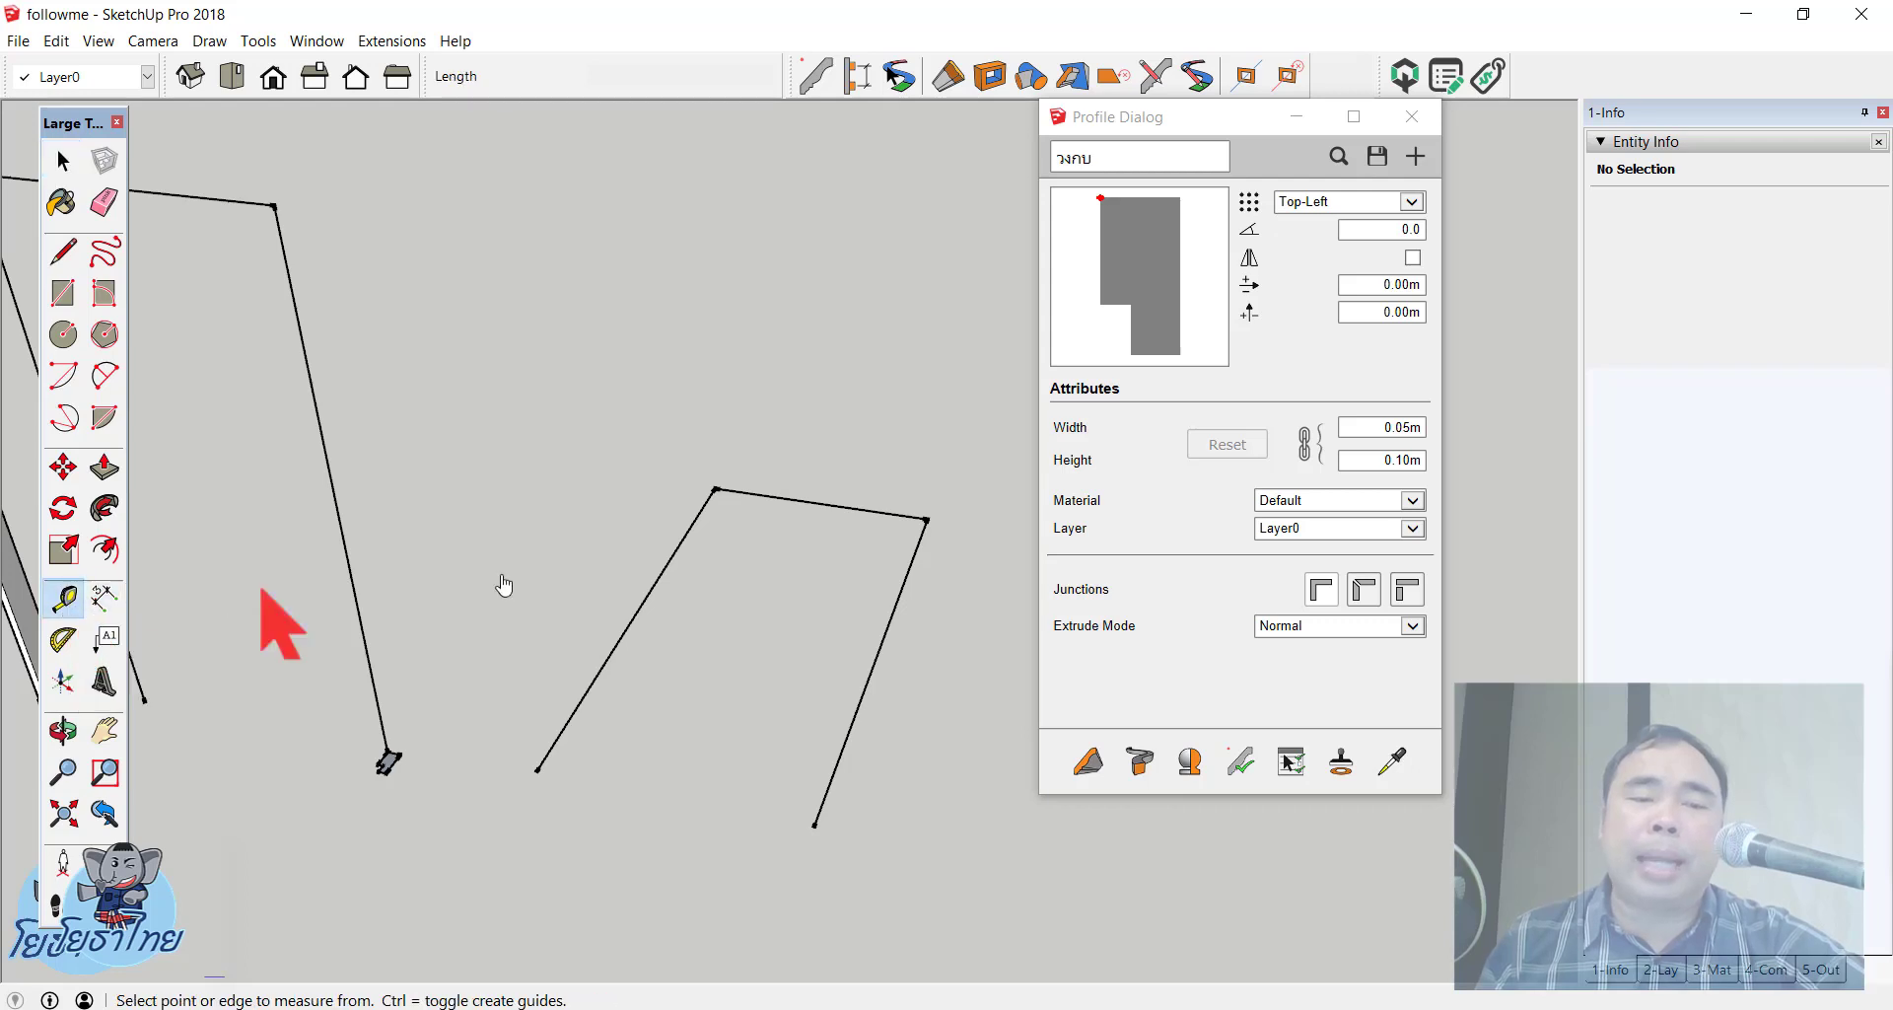
left_click(684, 540)
type("2")
key("Return")
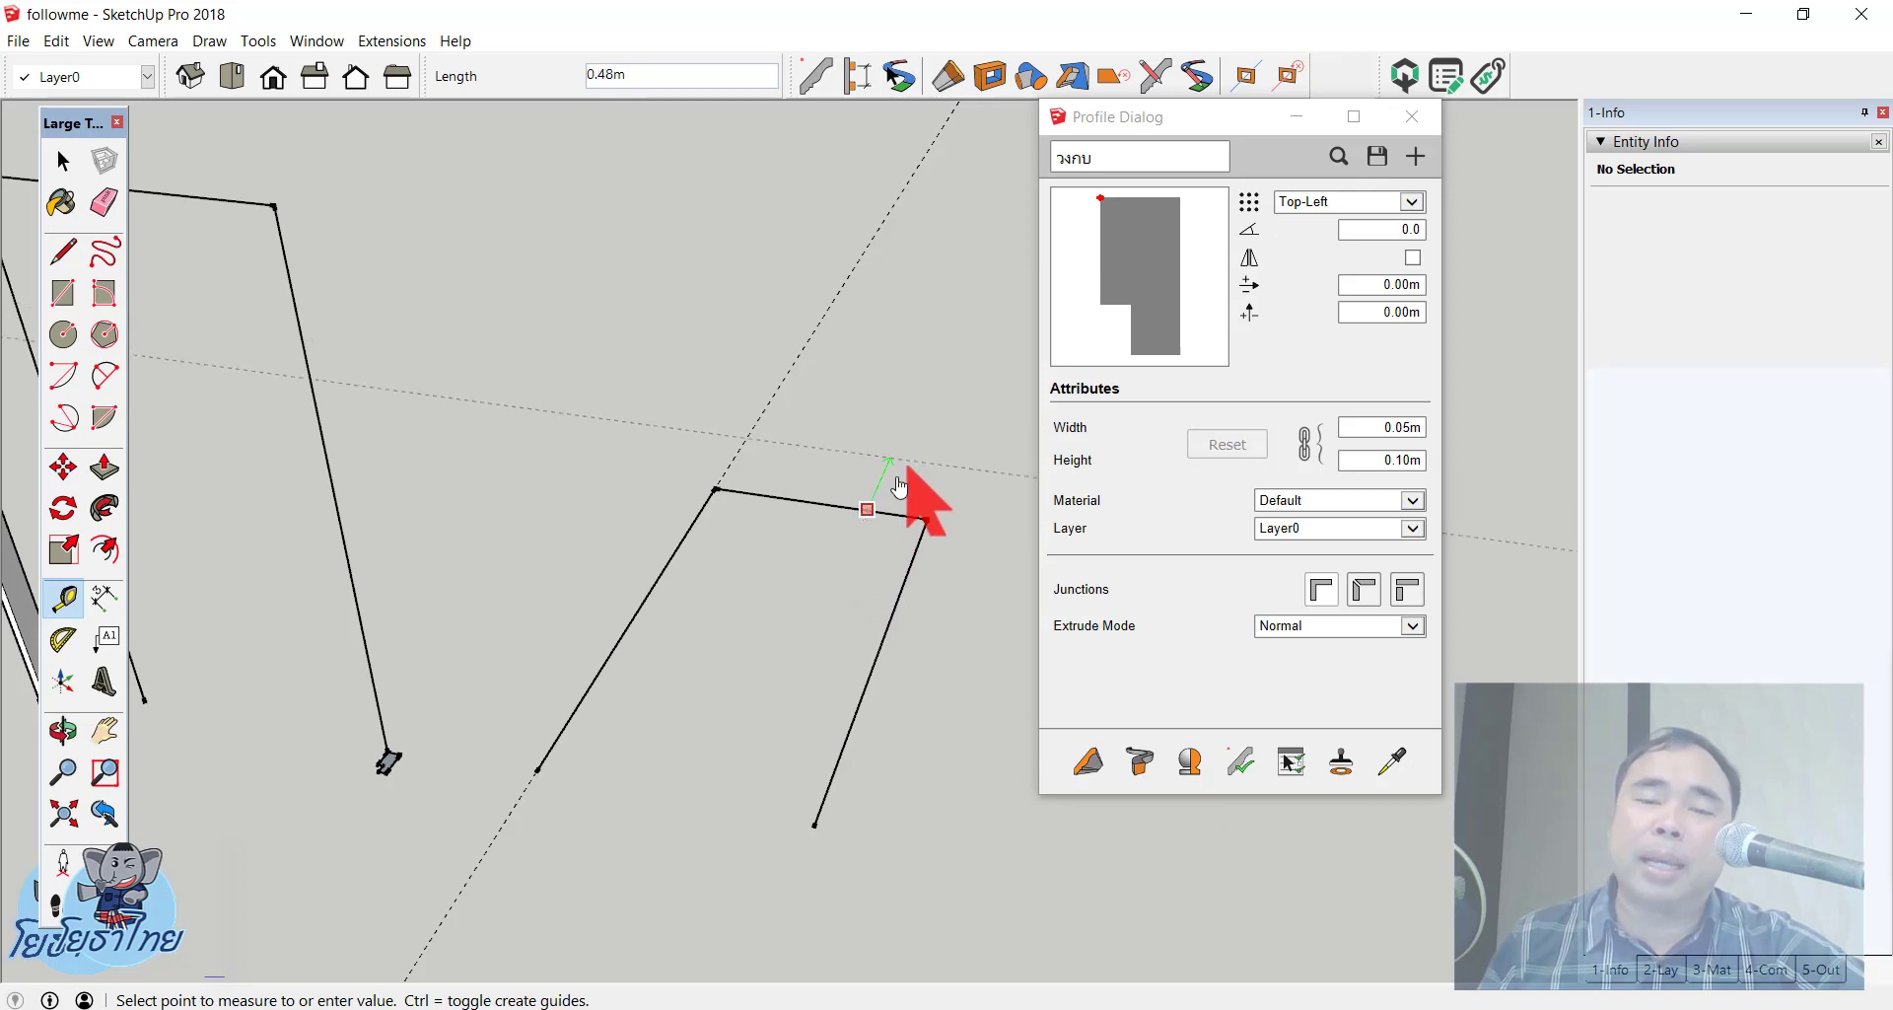
key("Escape")
left_click(898, 597)
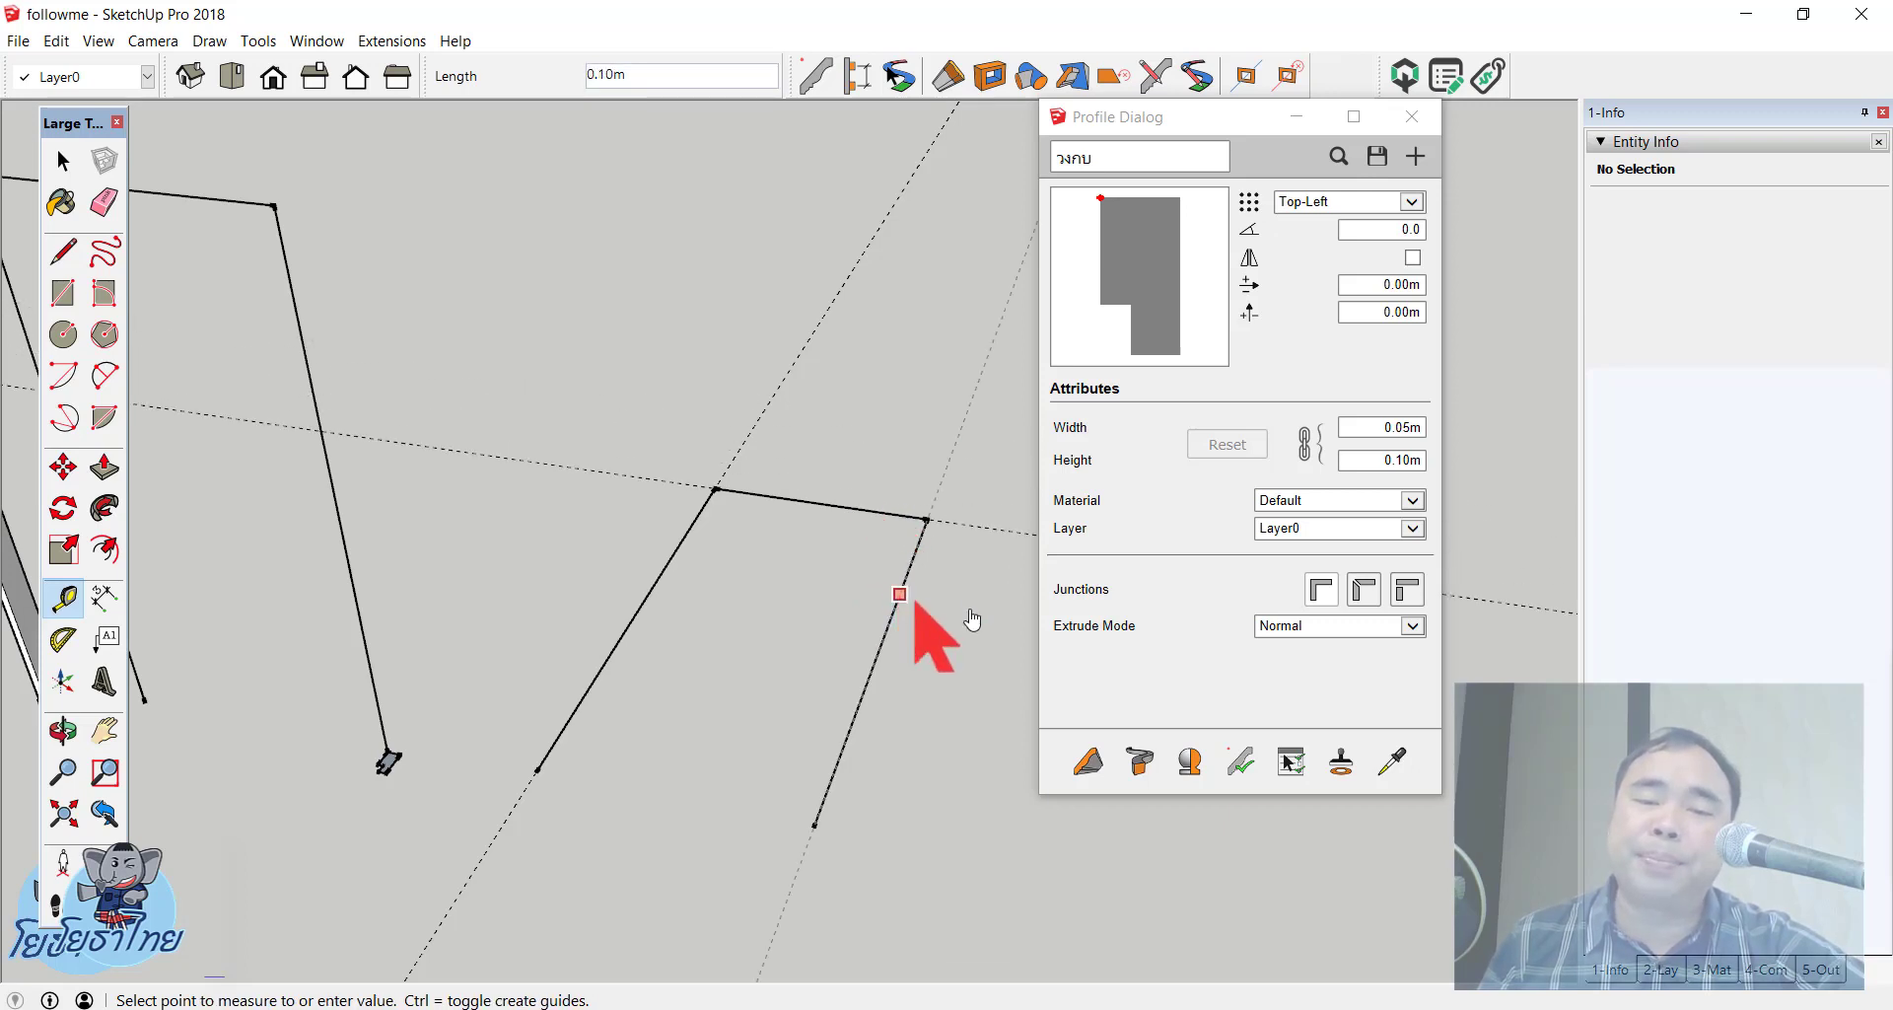
key("space")
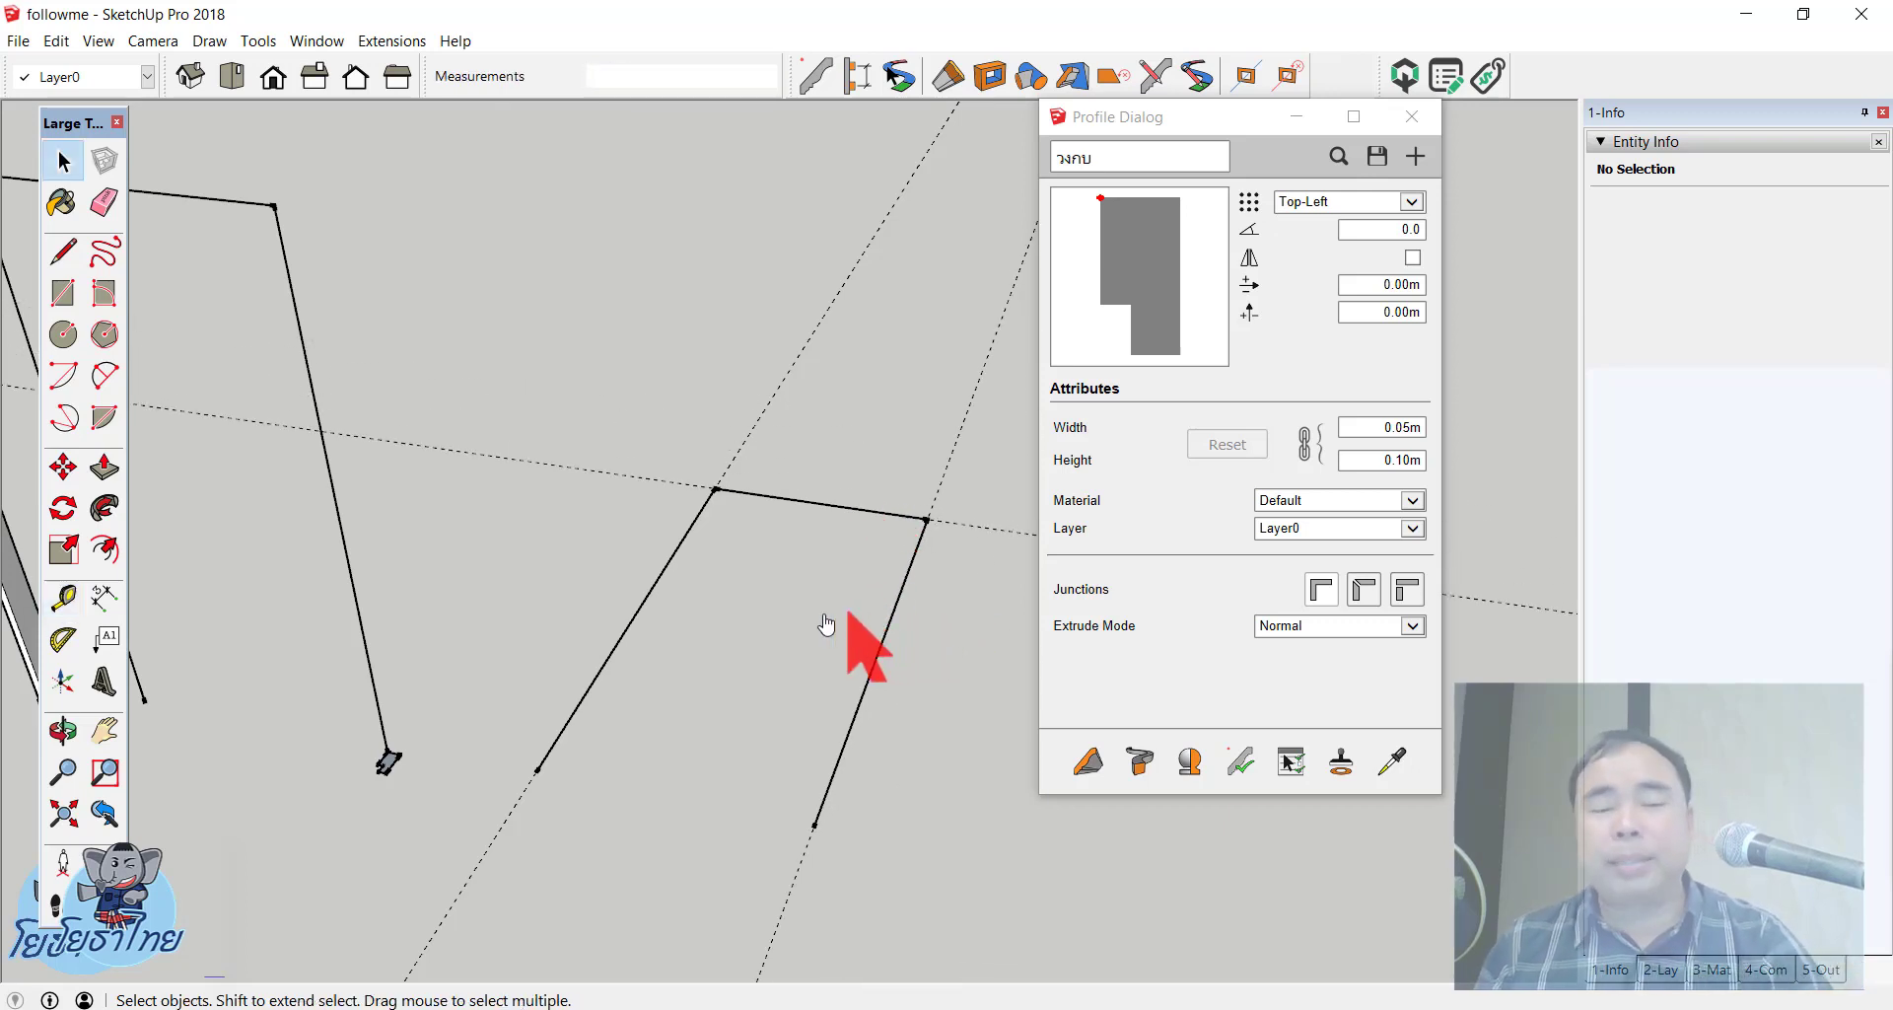
Step: Window-select the three path edges and sweep the วงกบ profile into a solid door frame
left_click_drag(435, 848, 1016, 451)
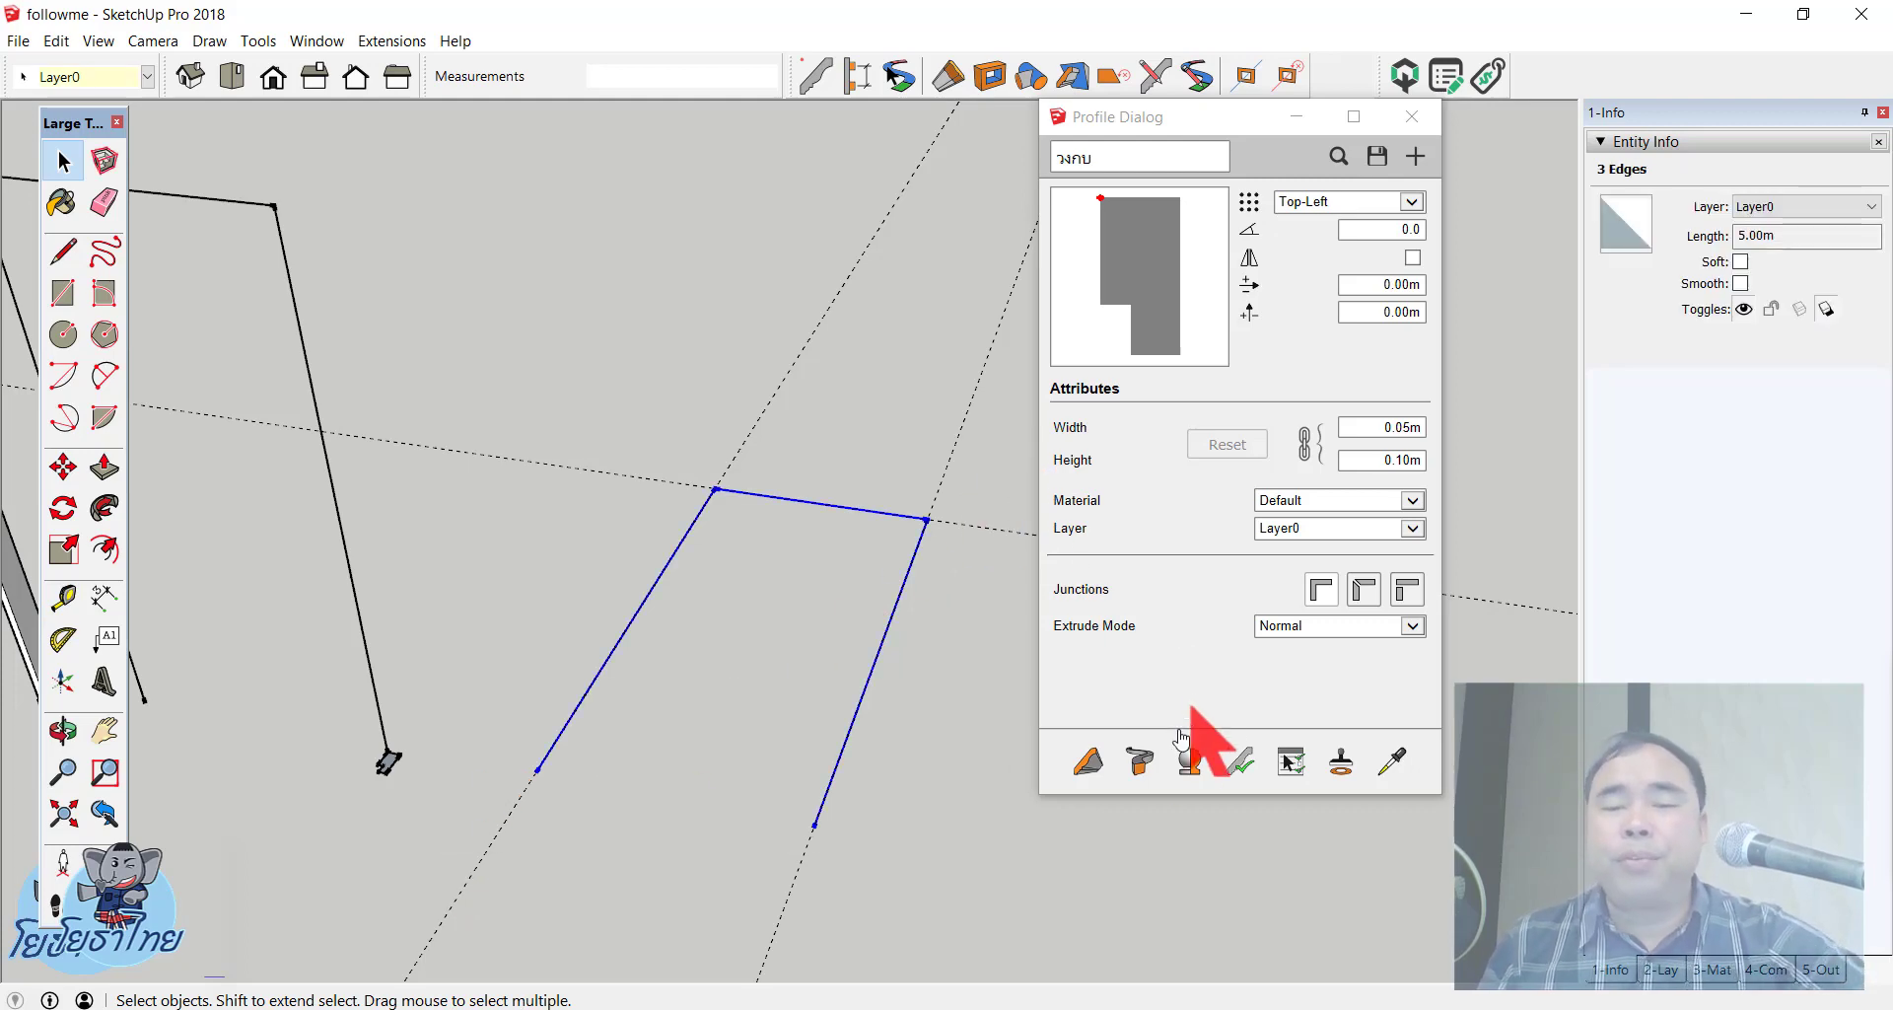
left_click(1138, 762)
mouse_move(956, 754)
middle_mouse_down()
mouse_move(887, 583)
mouse_move(972, 410)
mouse_move(866, 655)
mouse_move(986, 552)
middle_mouse_up()
scroll(759, 634, "up", 1)
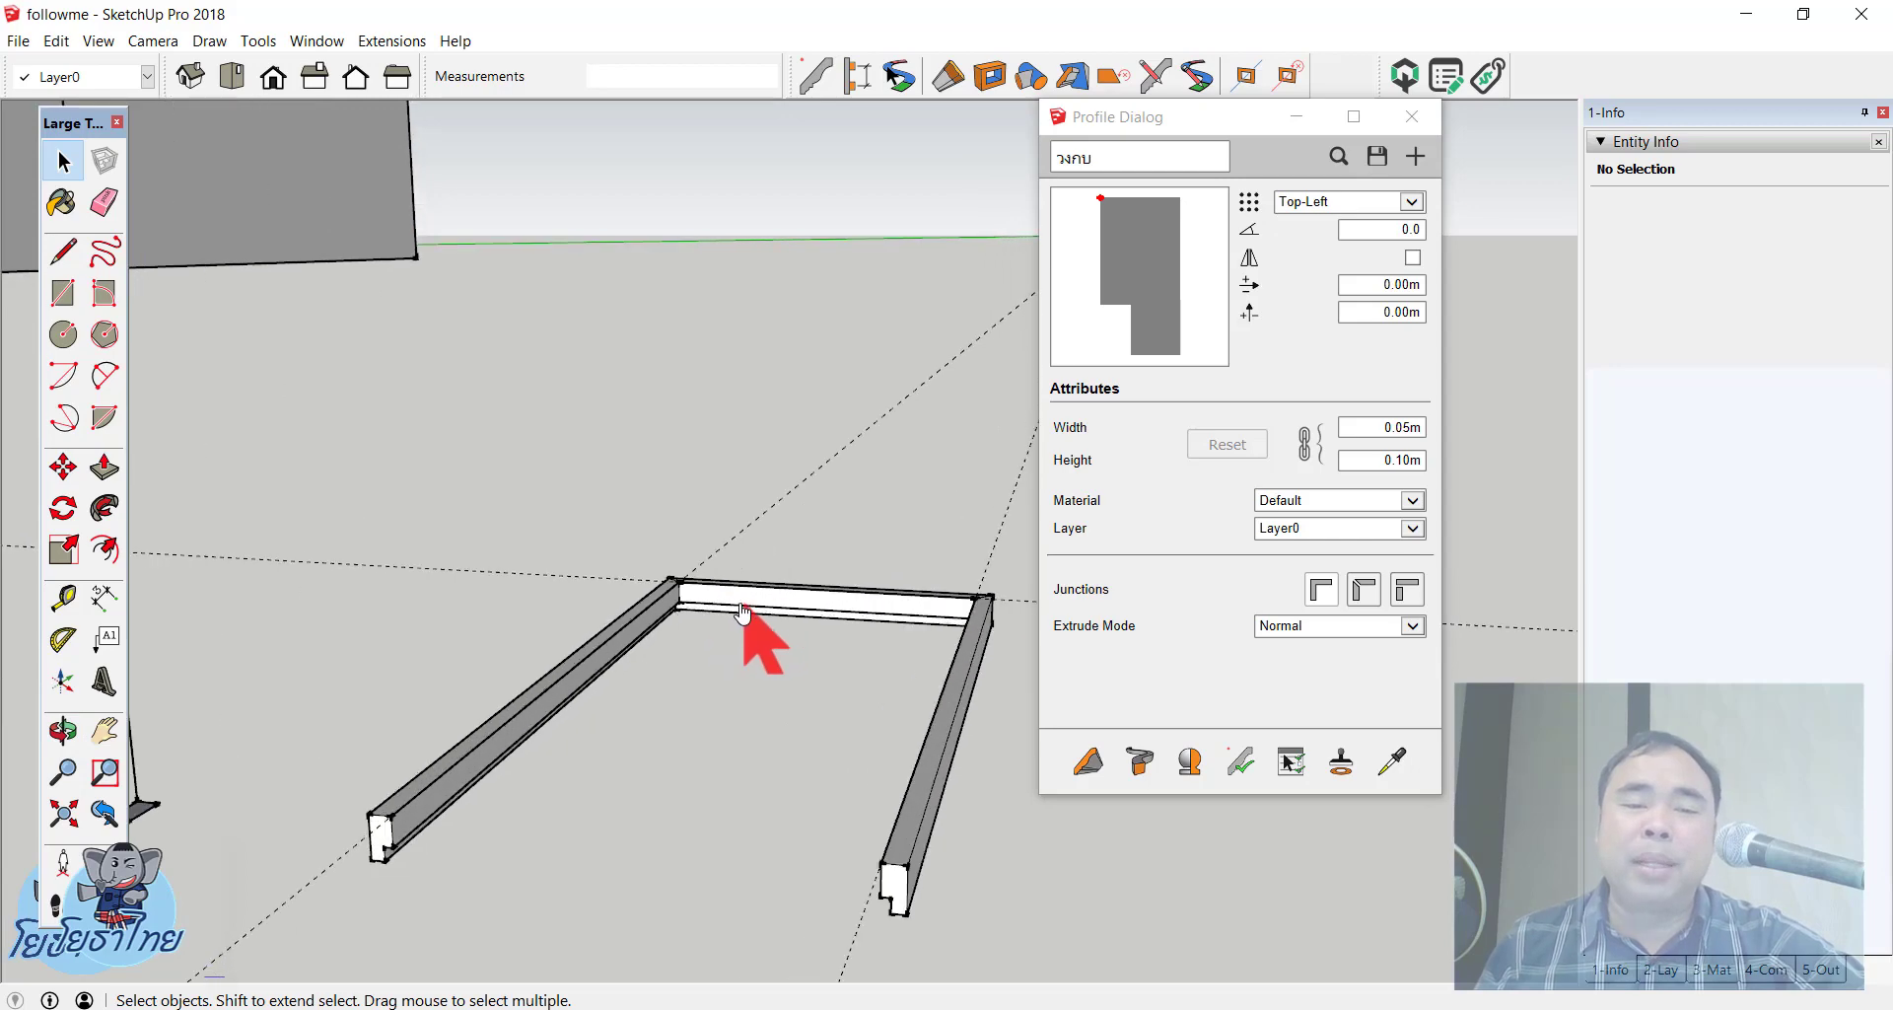
scroll(680, 627, "up", 2)
scroll(661, 591, "up", 2)
mouse_move(662, 592)
middle_mouse_down()
mouse_move(727, 371)
mouse_move(799, 499)
mouse_move(677, 719)
mouse_move(731, 288)
mouse_move(641, 414)
mouse_move(499, 773)
mouse_move(642, 641)
mouse_move(667, 642)
middle_mouse_up()
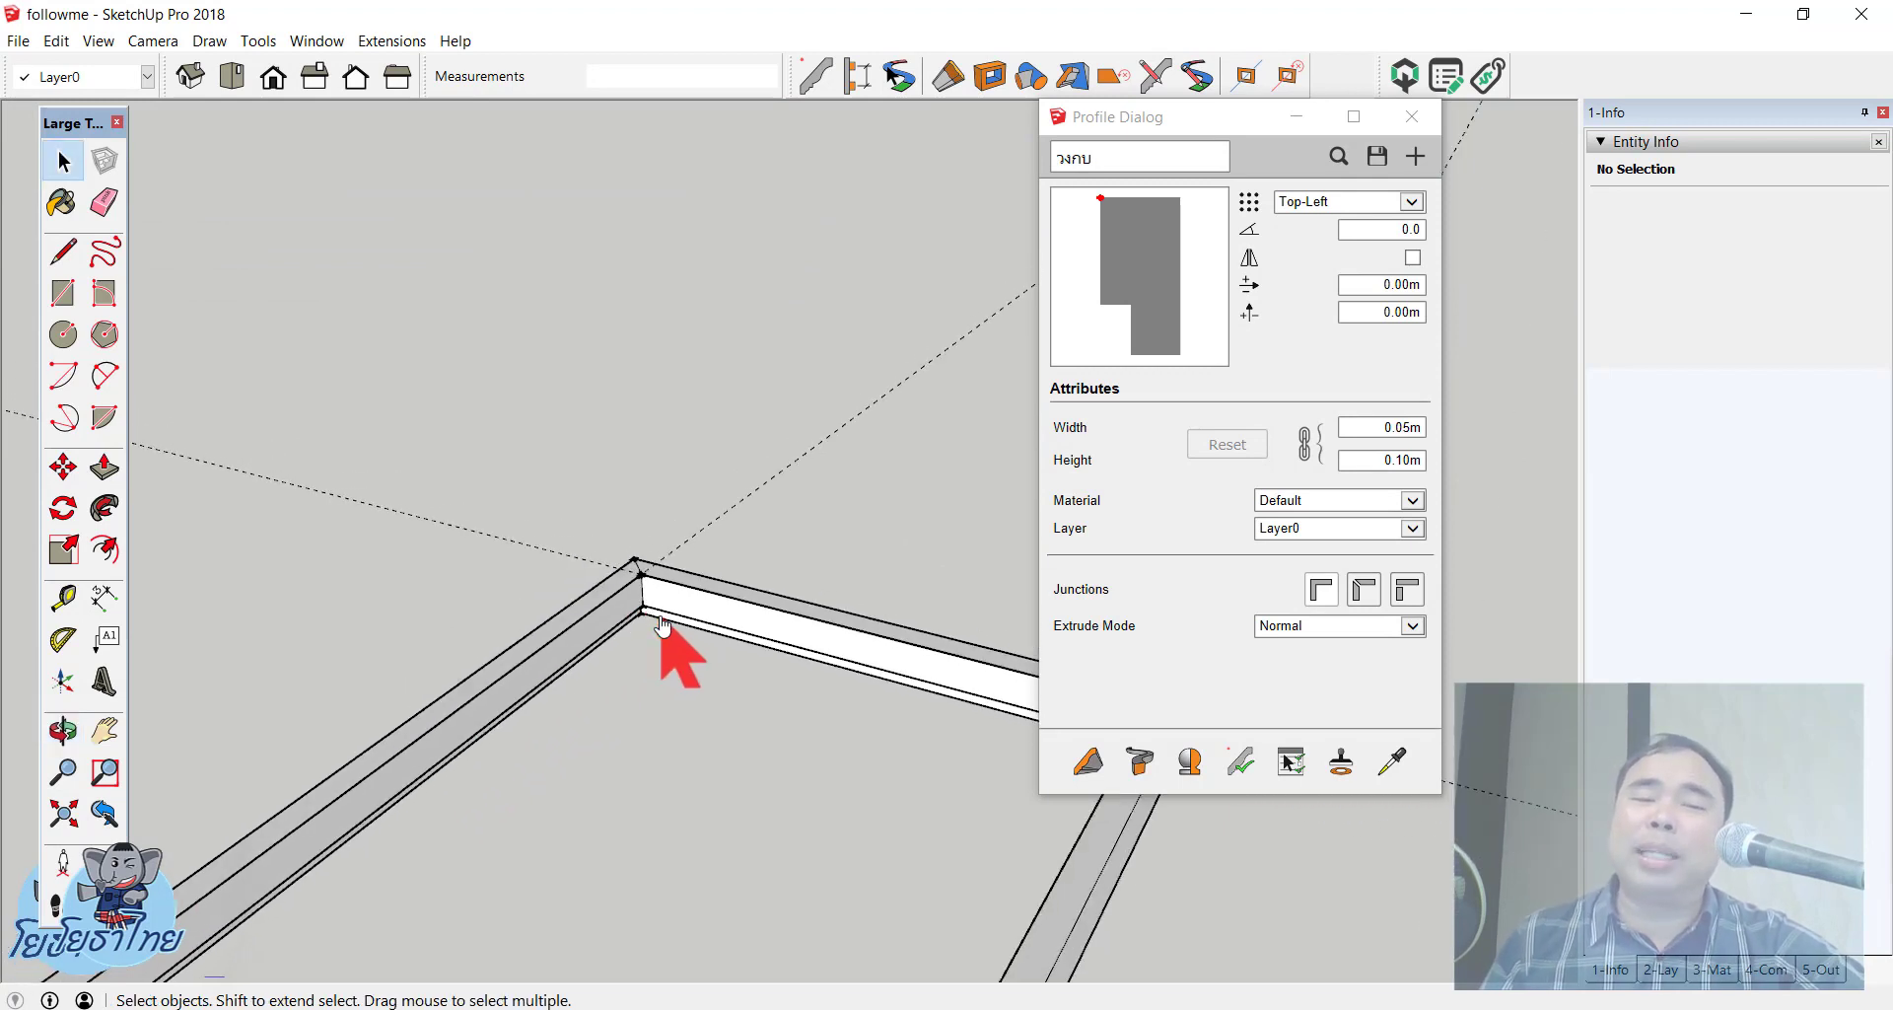
Step: Set the วงกบ profile's rotation angle to 180 and start, then end, a path on the frame edge
left_click(1363, 233)
type("180")
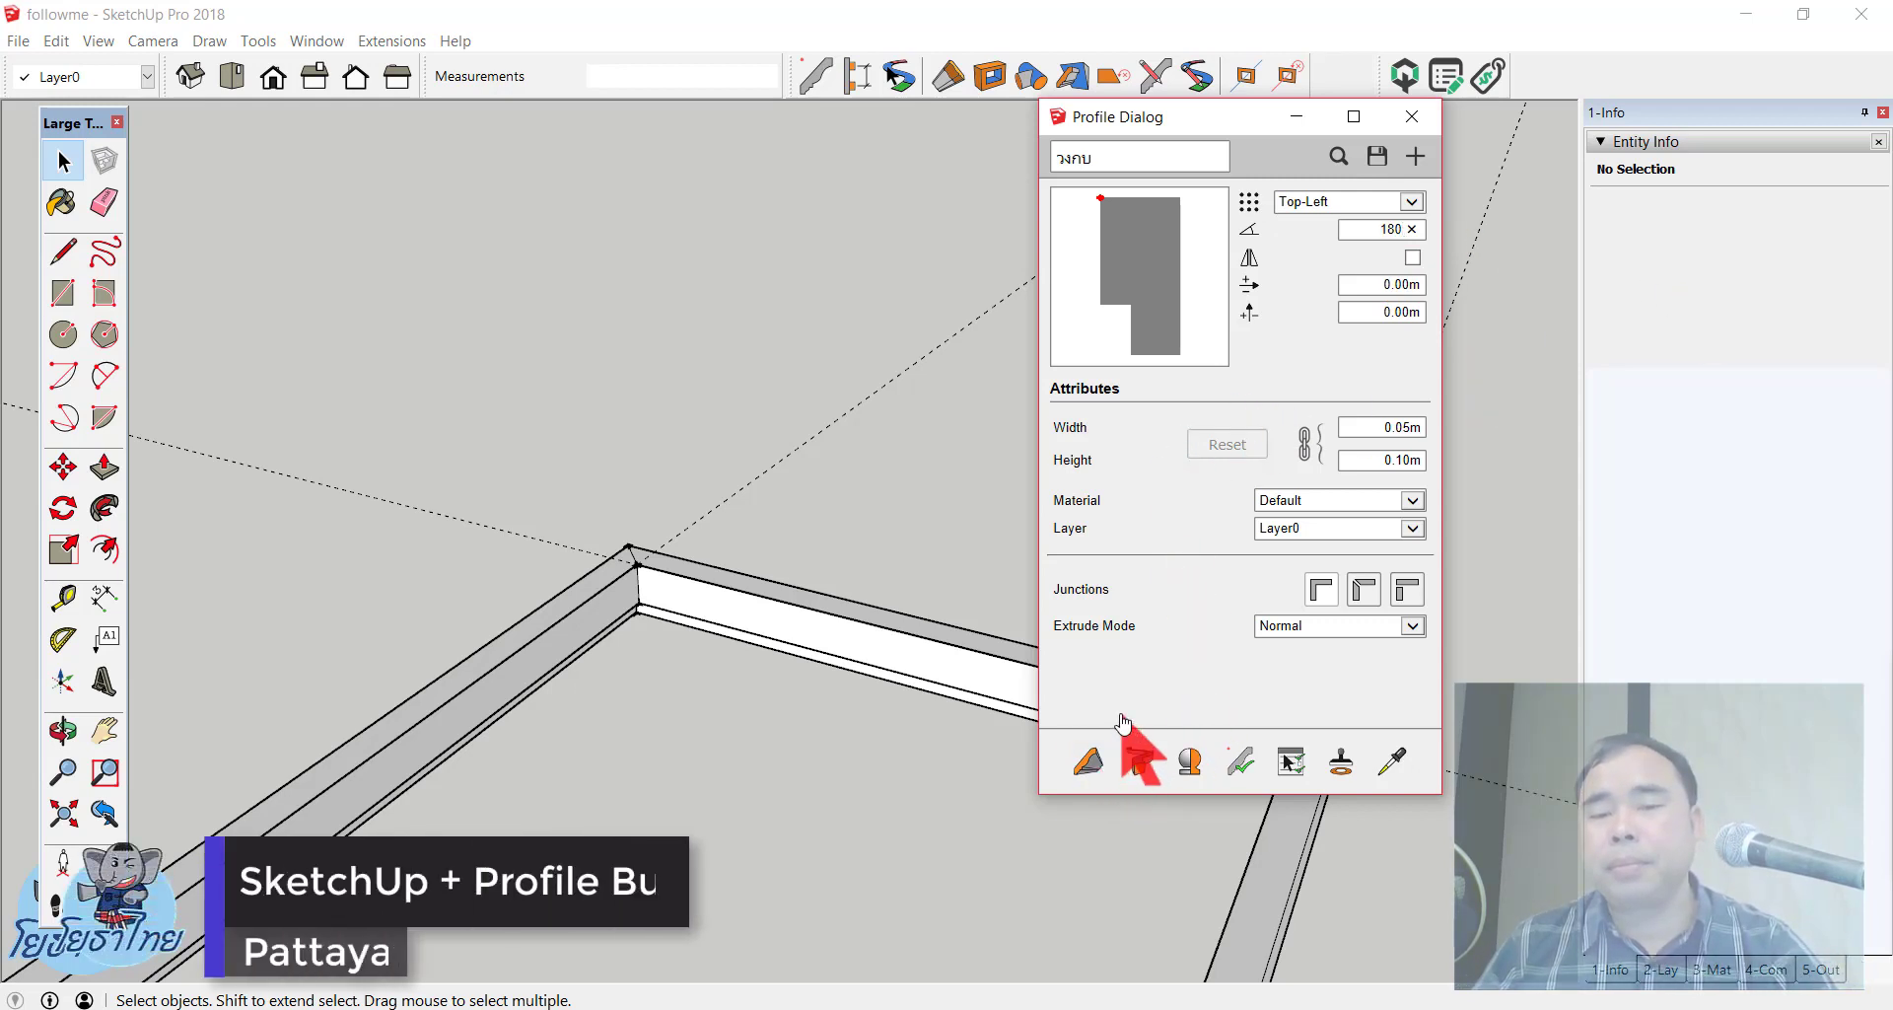
left_click(1089, 761)
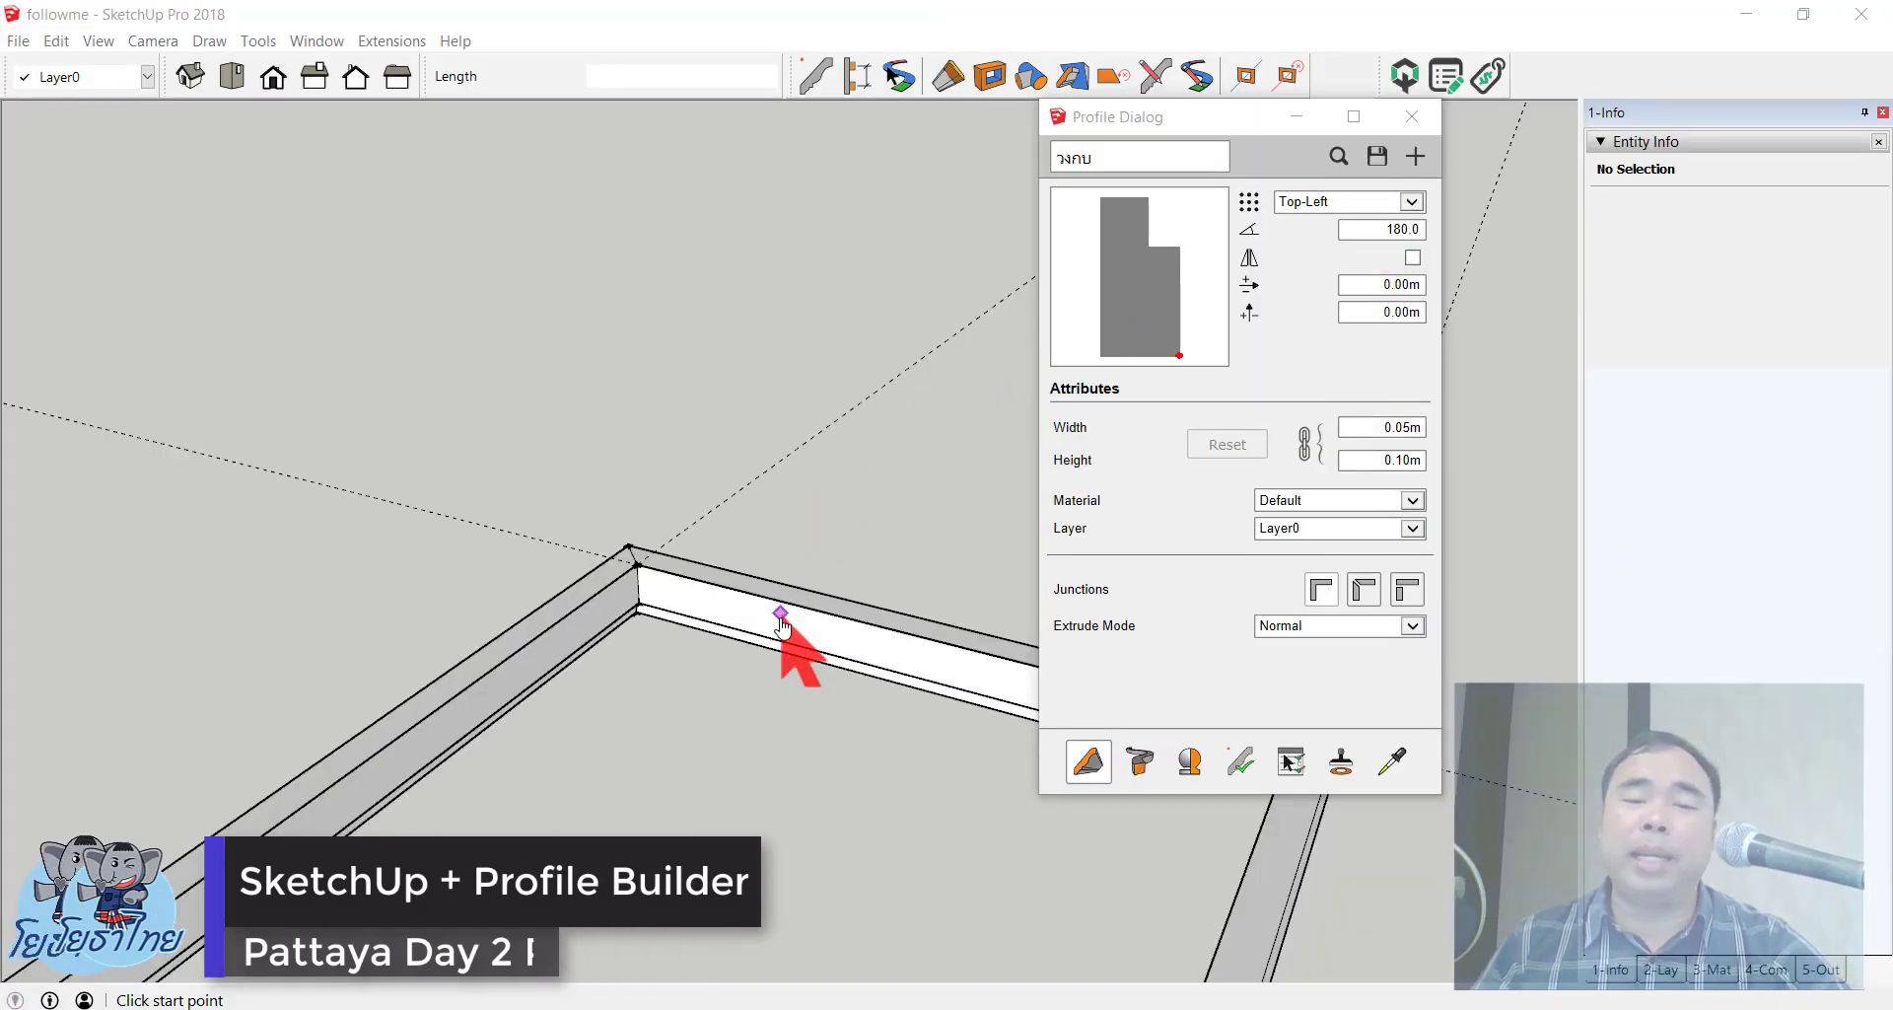
left_click(779, 618)
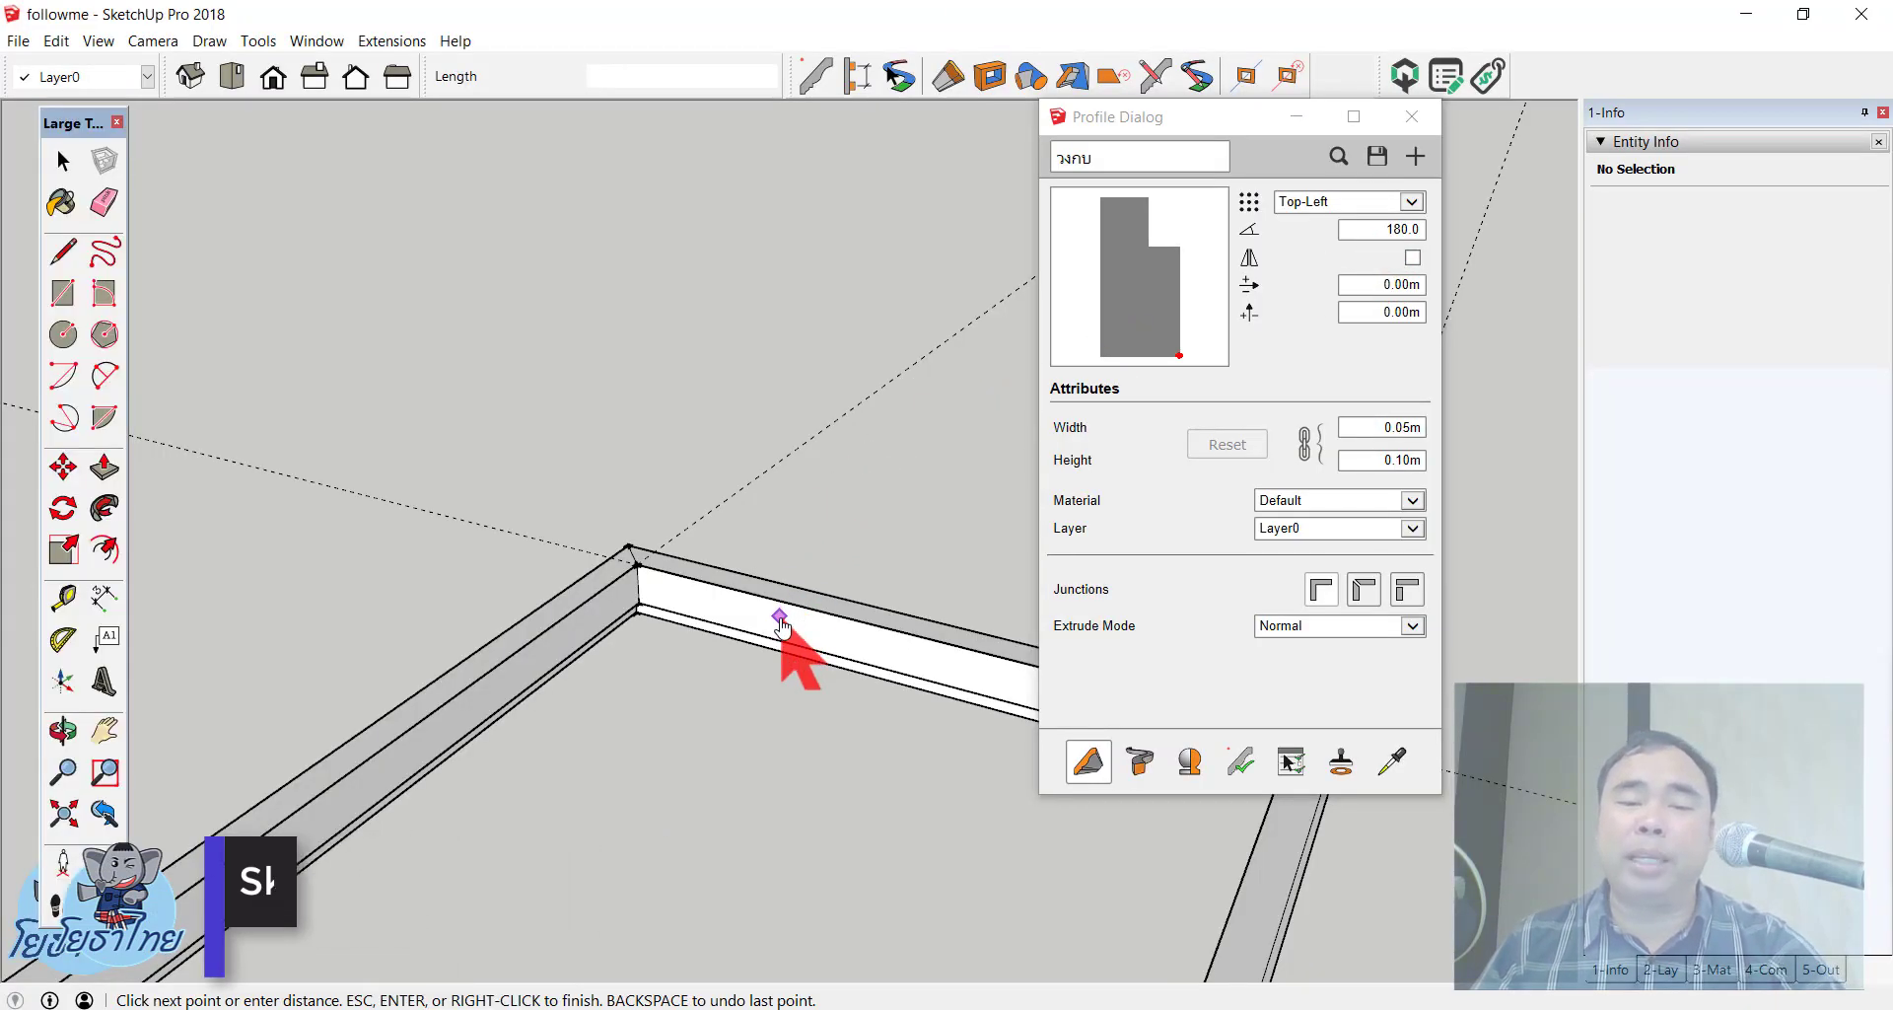
key("Return")
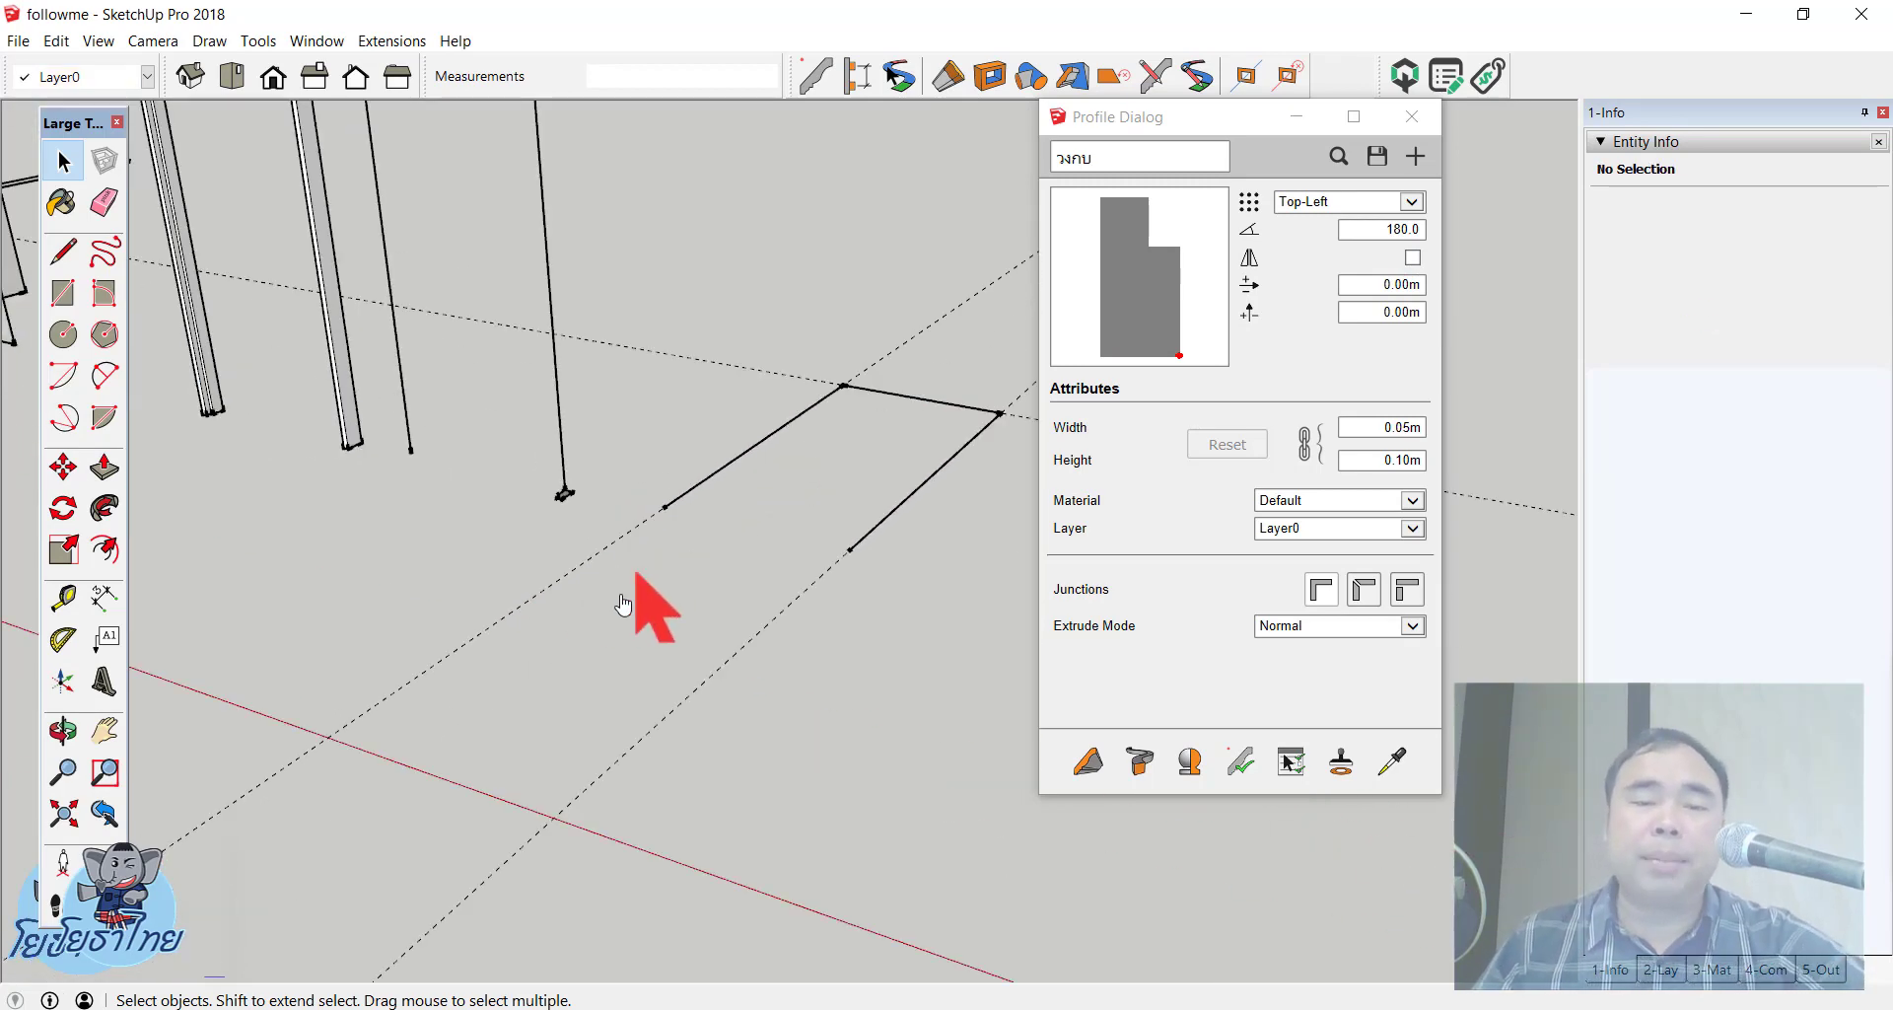
left_click_drag(612, 676, 1016, 393)
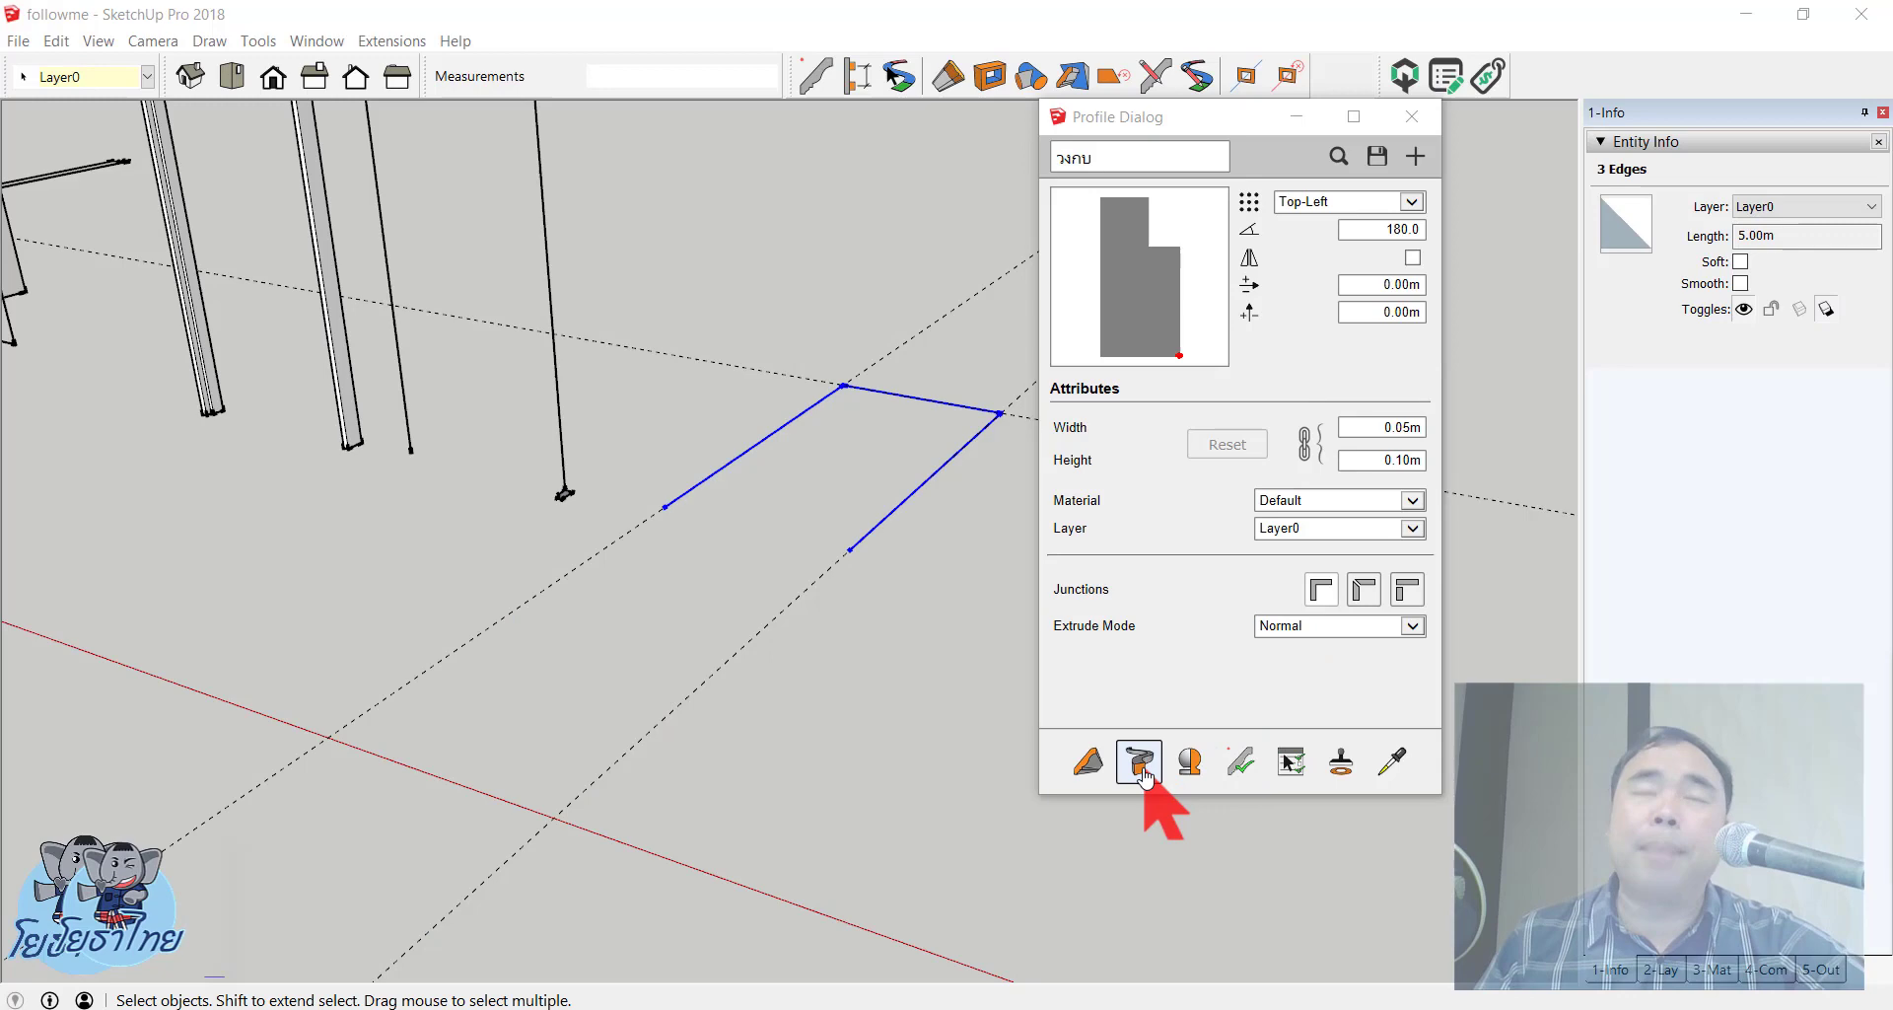
left_click(1139, 760)
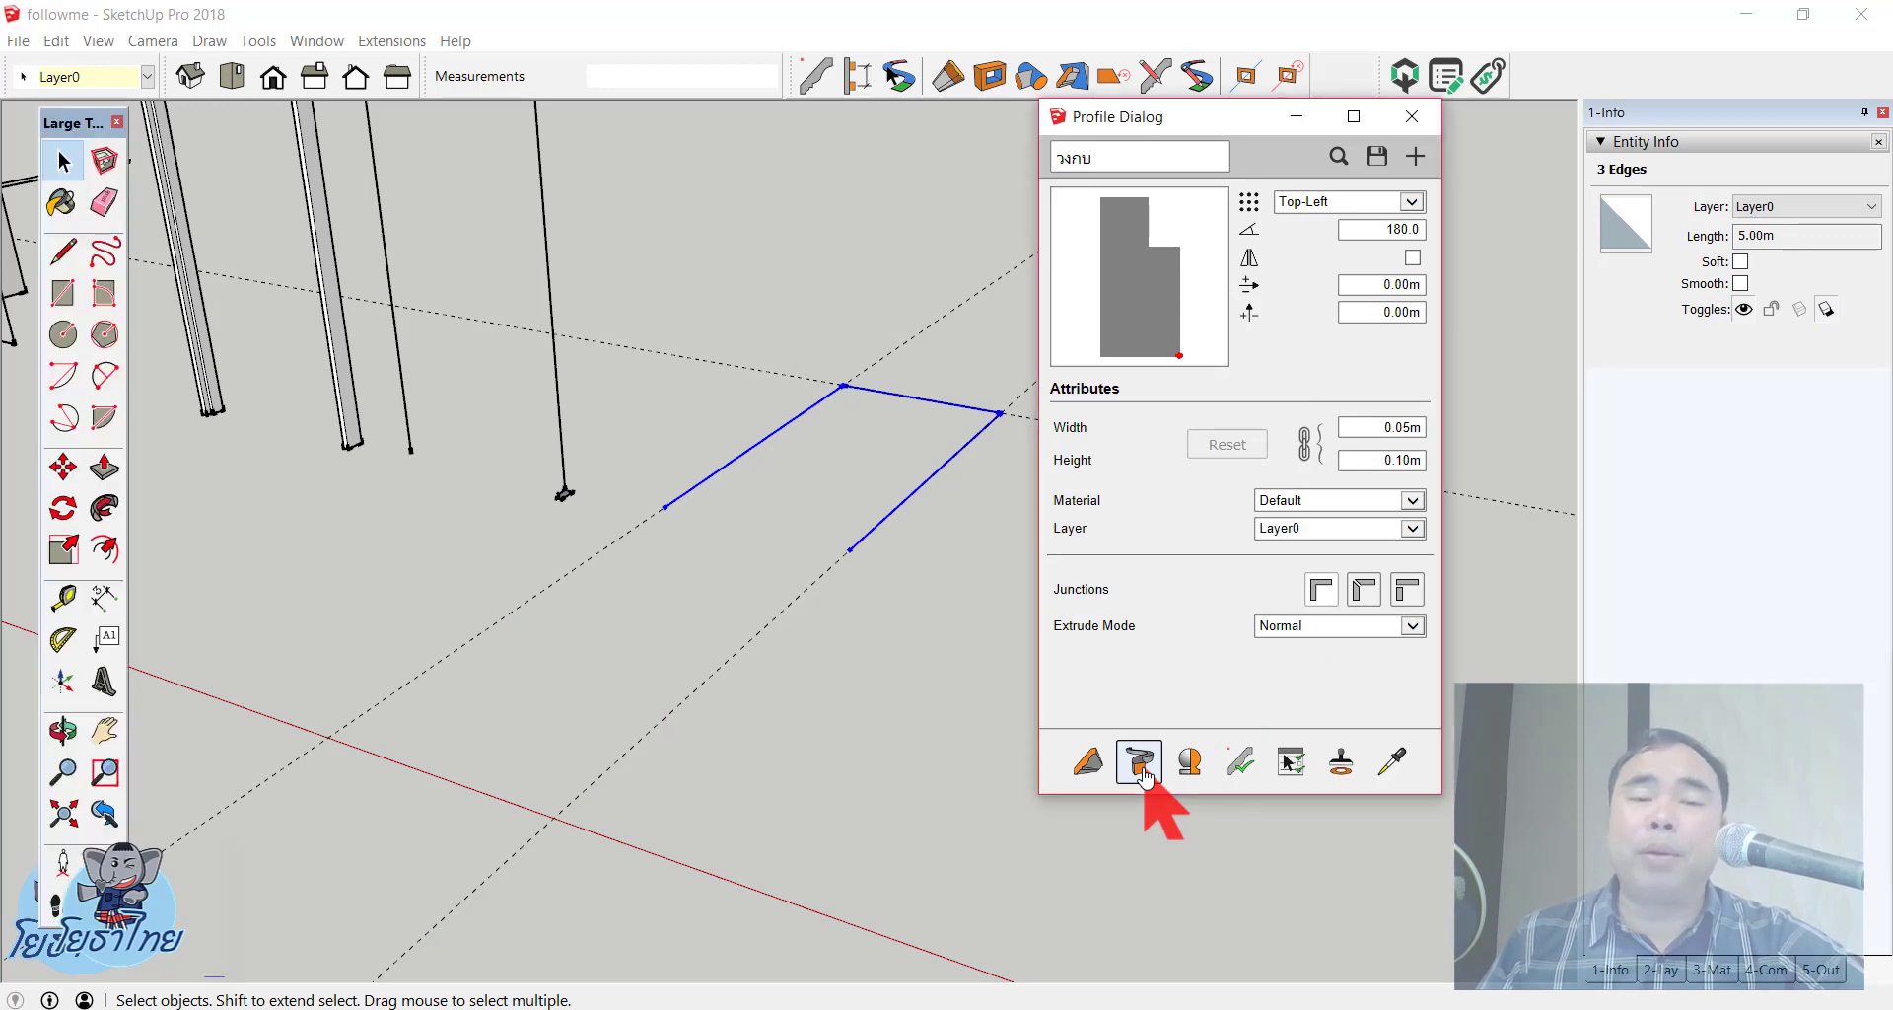
scroll(872, 555, "up", 3)
scroll(868, 572, "down", 5)
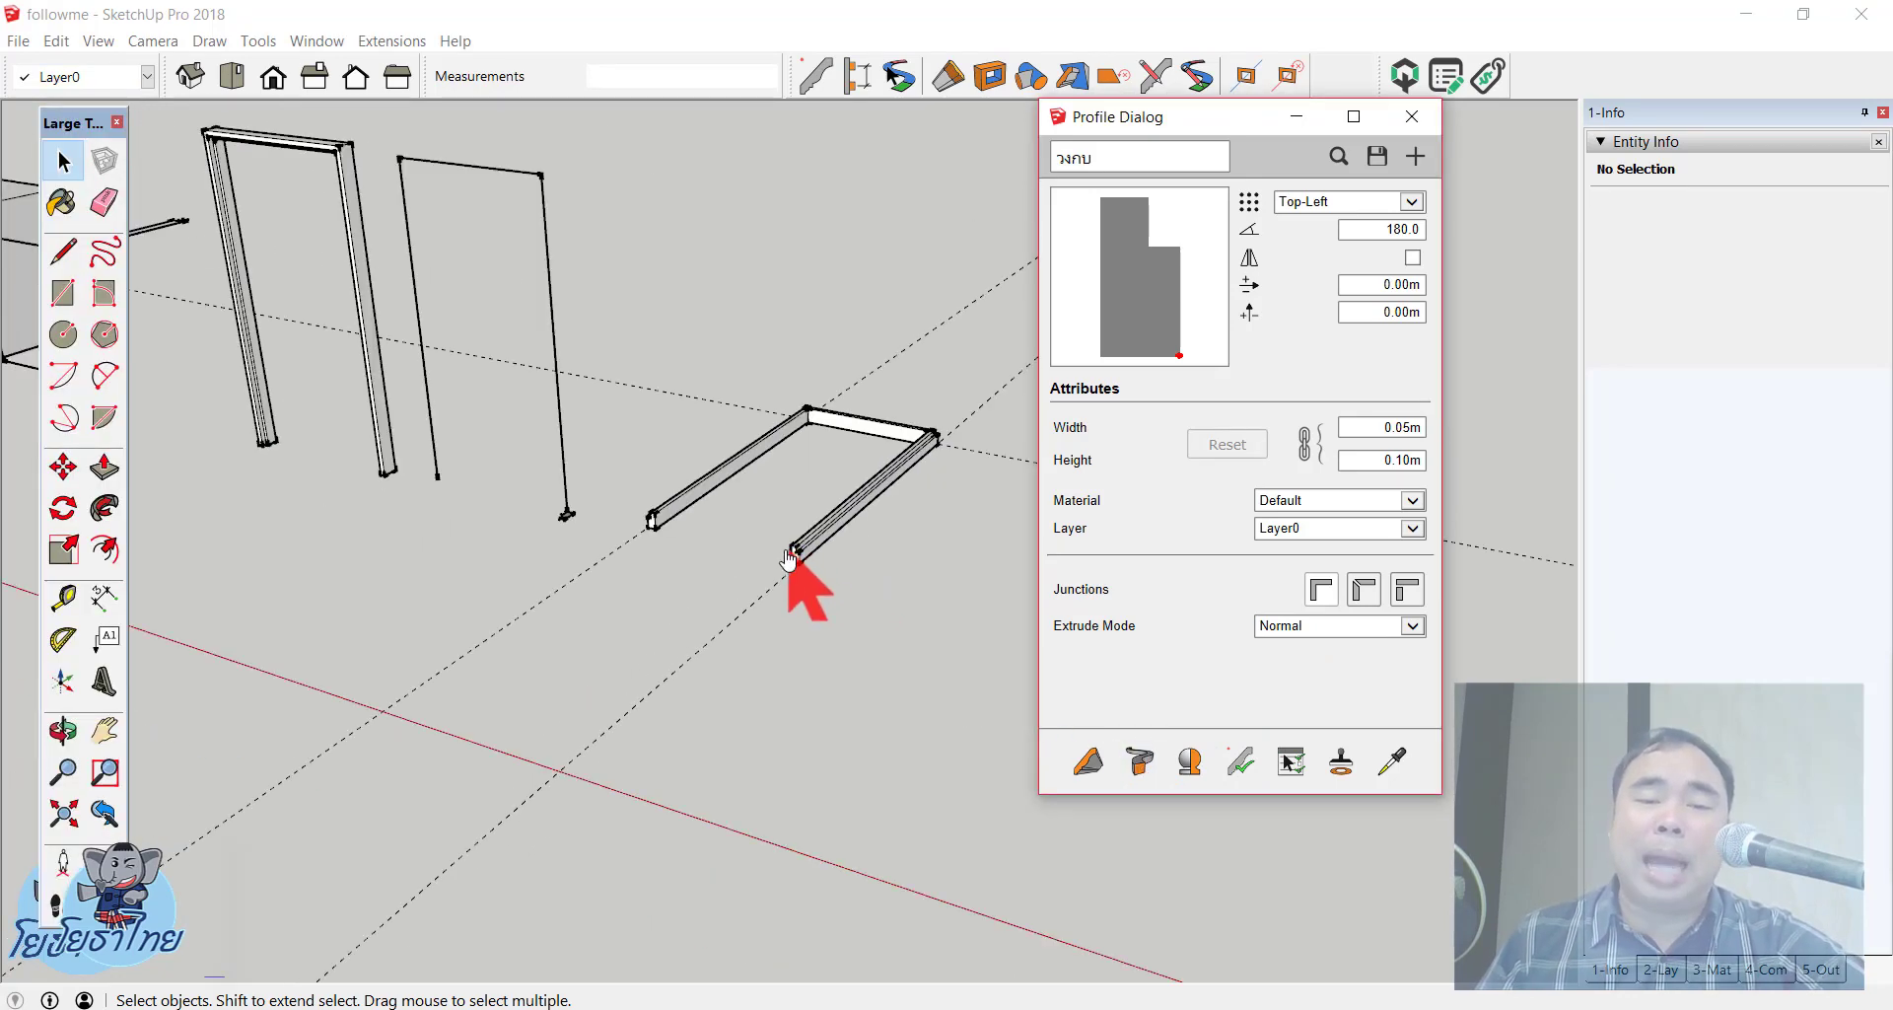
scroll(801, 562, "up", 1)
middle_click_drag(799, 564, 817, 643)
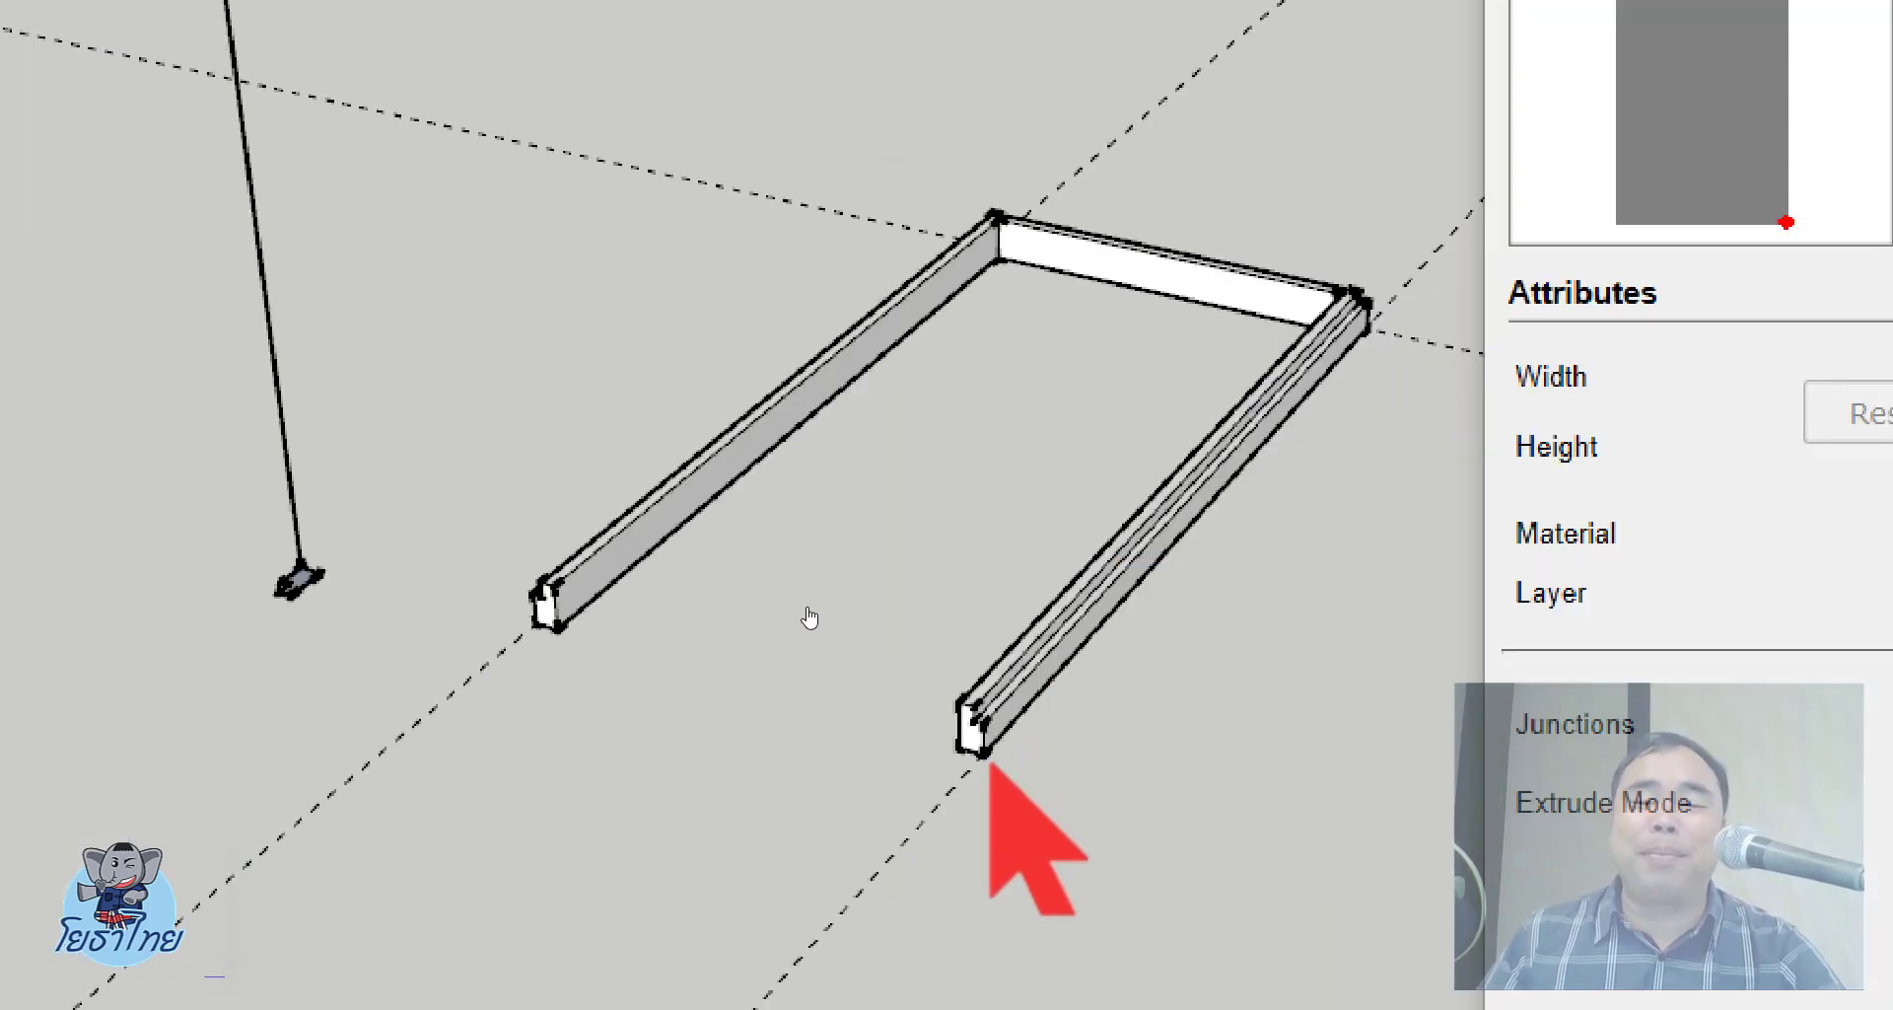
scroll(809, 604, "up", 2)
scroll(809, 604, "up", 2)
scroll(810, 591, "up", 2)
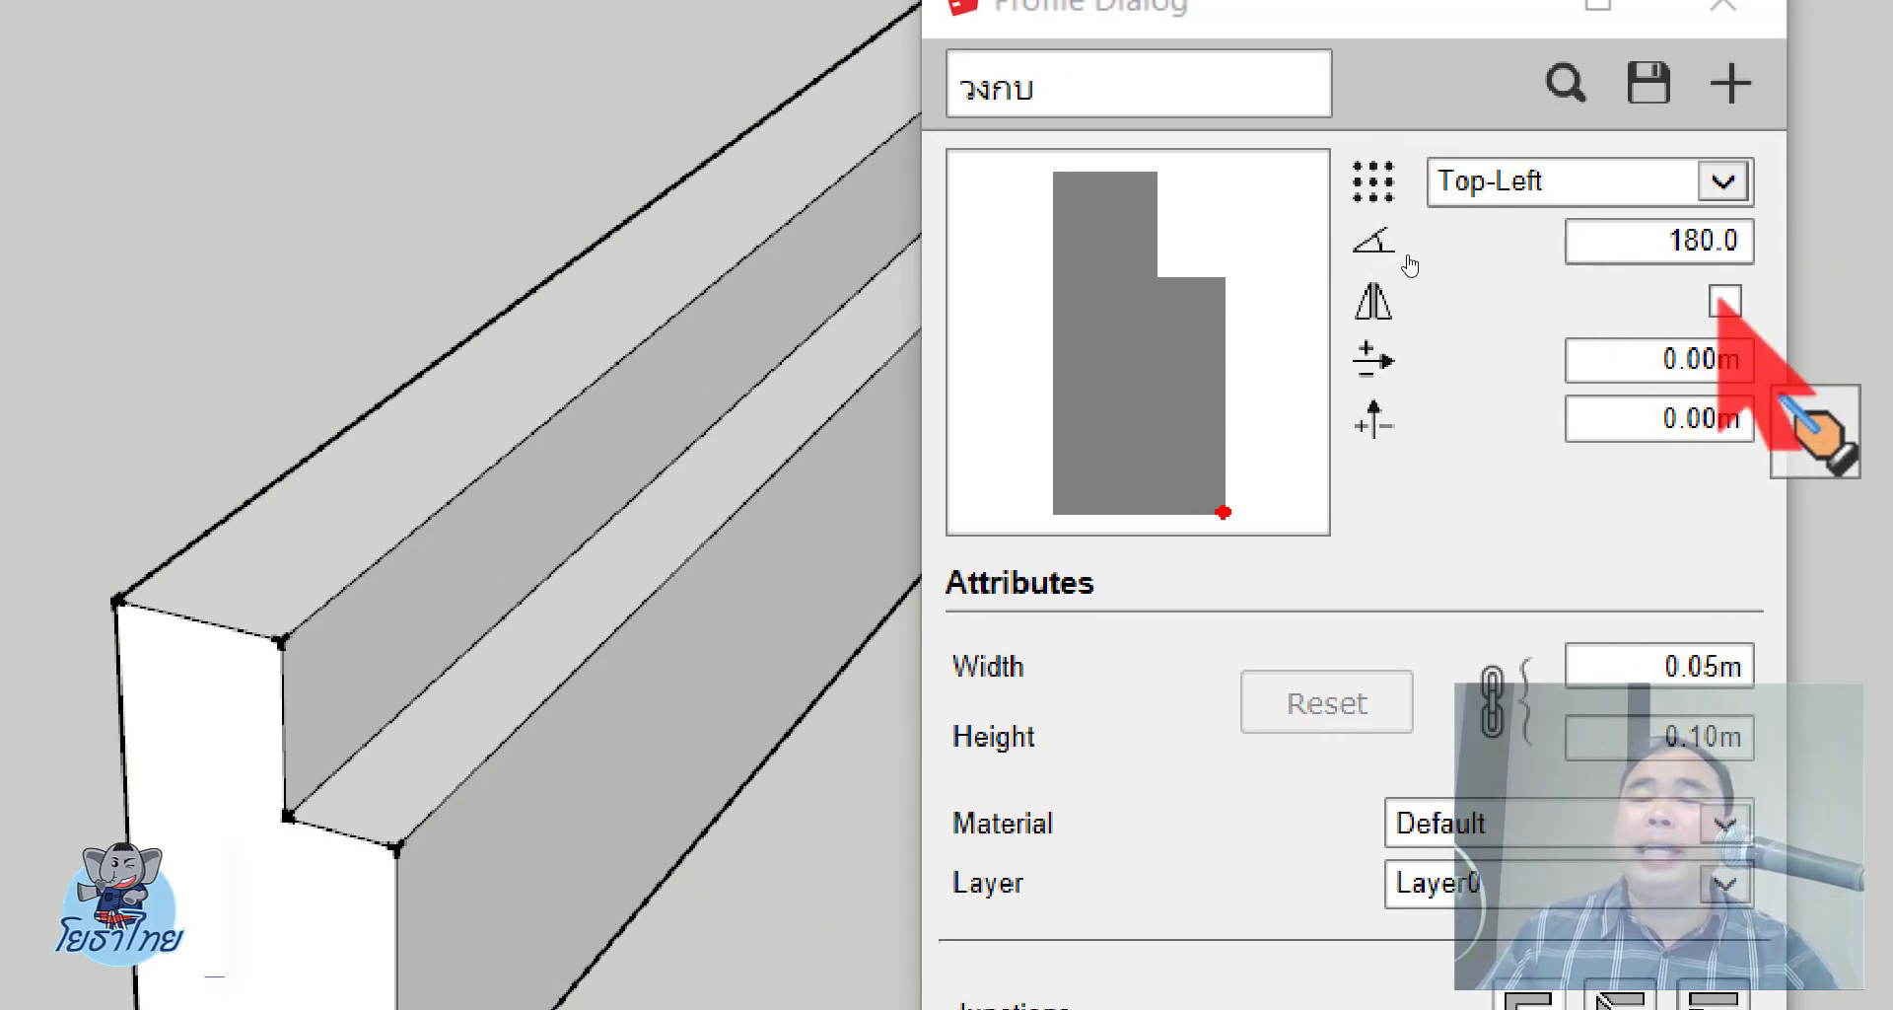
Step: Mirror the วงกบ profile and delete the old molding
left_click(1724, 301)
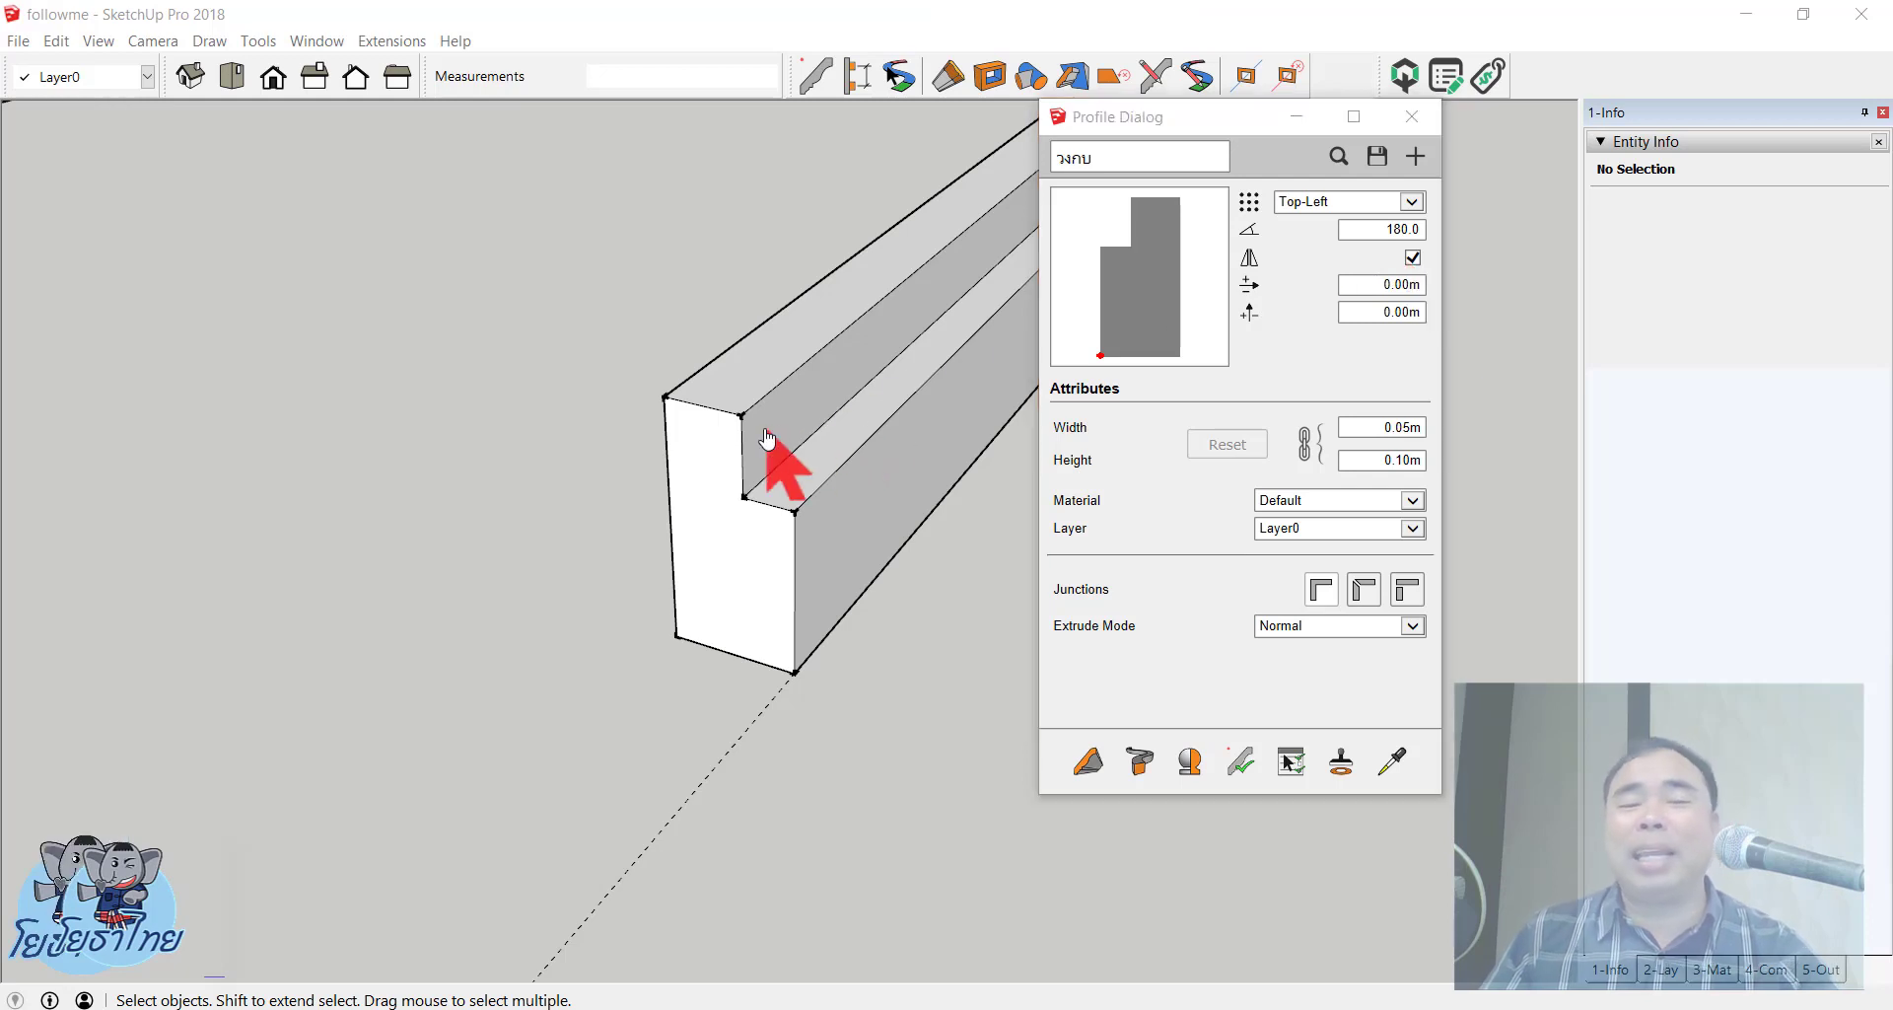
left_click(765, 441)
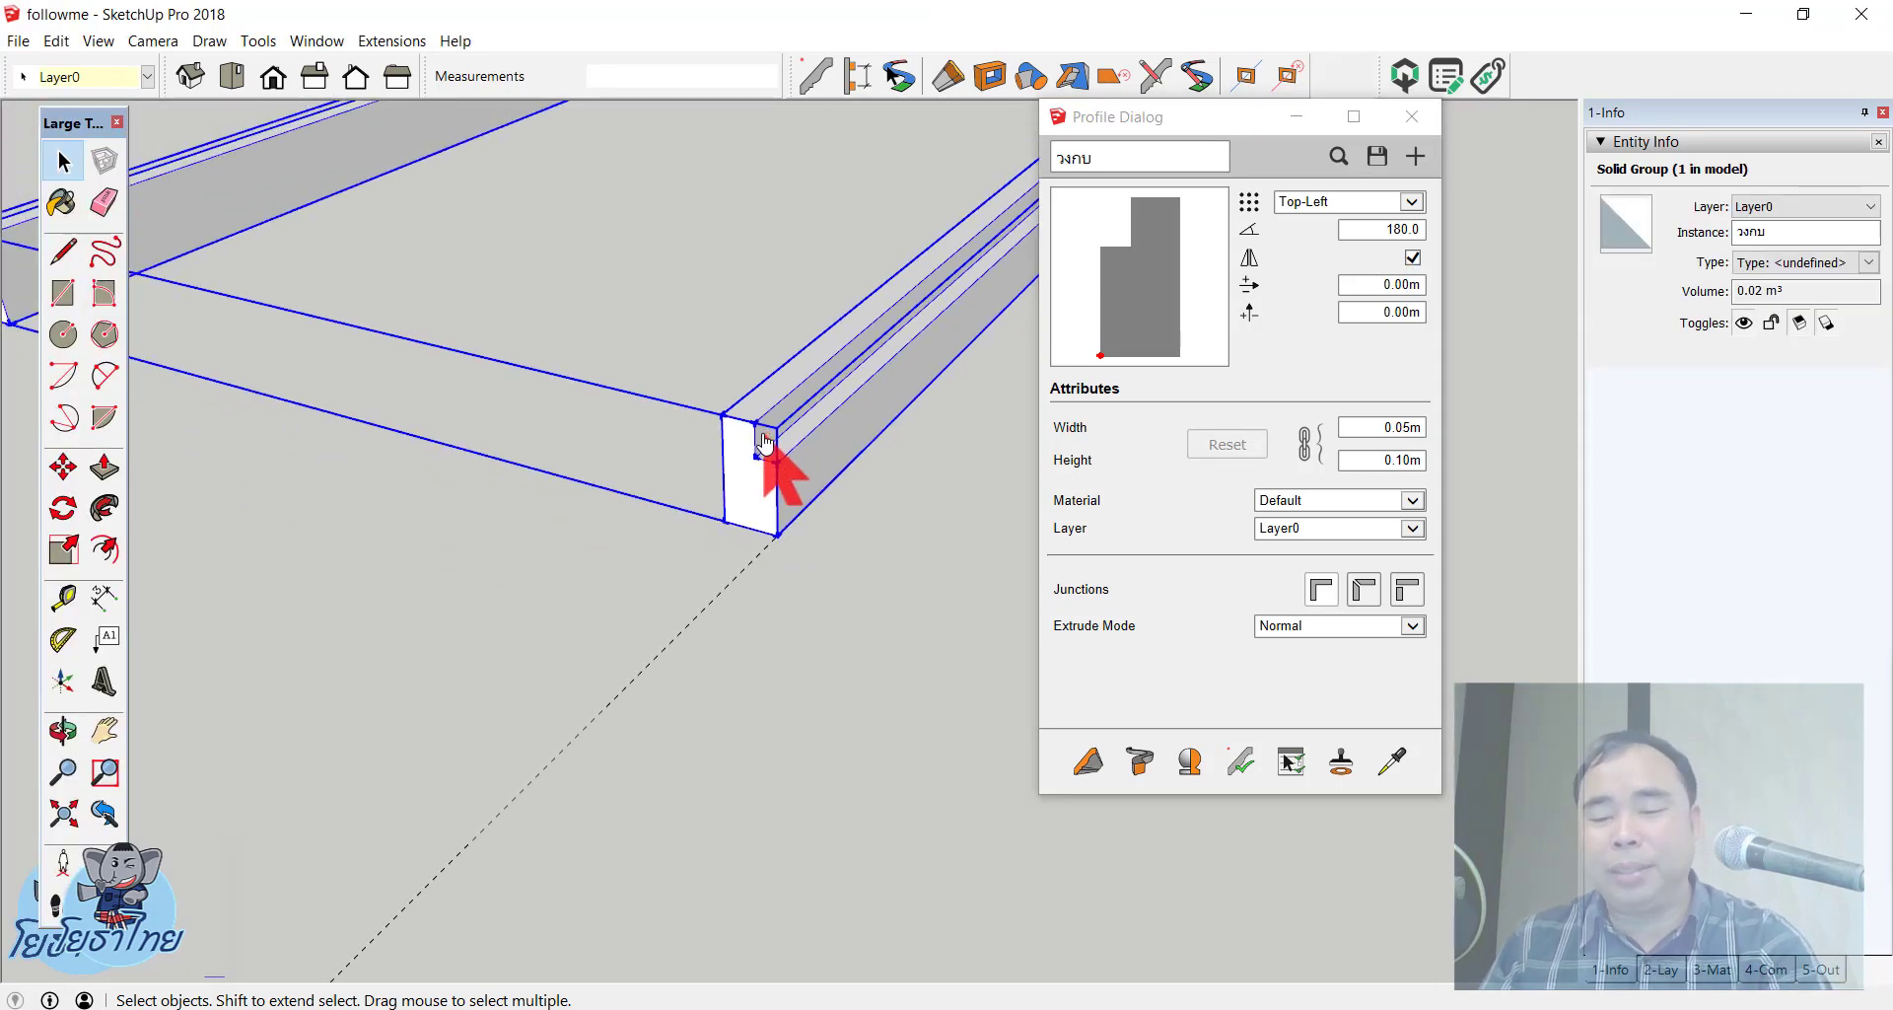
key("Delete")
Step: Sweep the mirrored profile along the three path edges with Build Along Path, then select the result
middle_click_drag(767, 440, 676, 490)
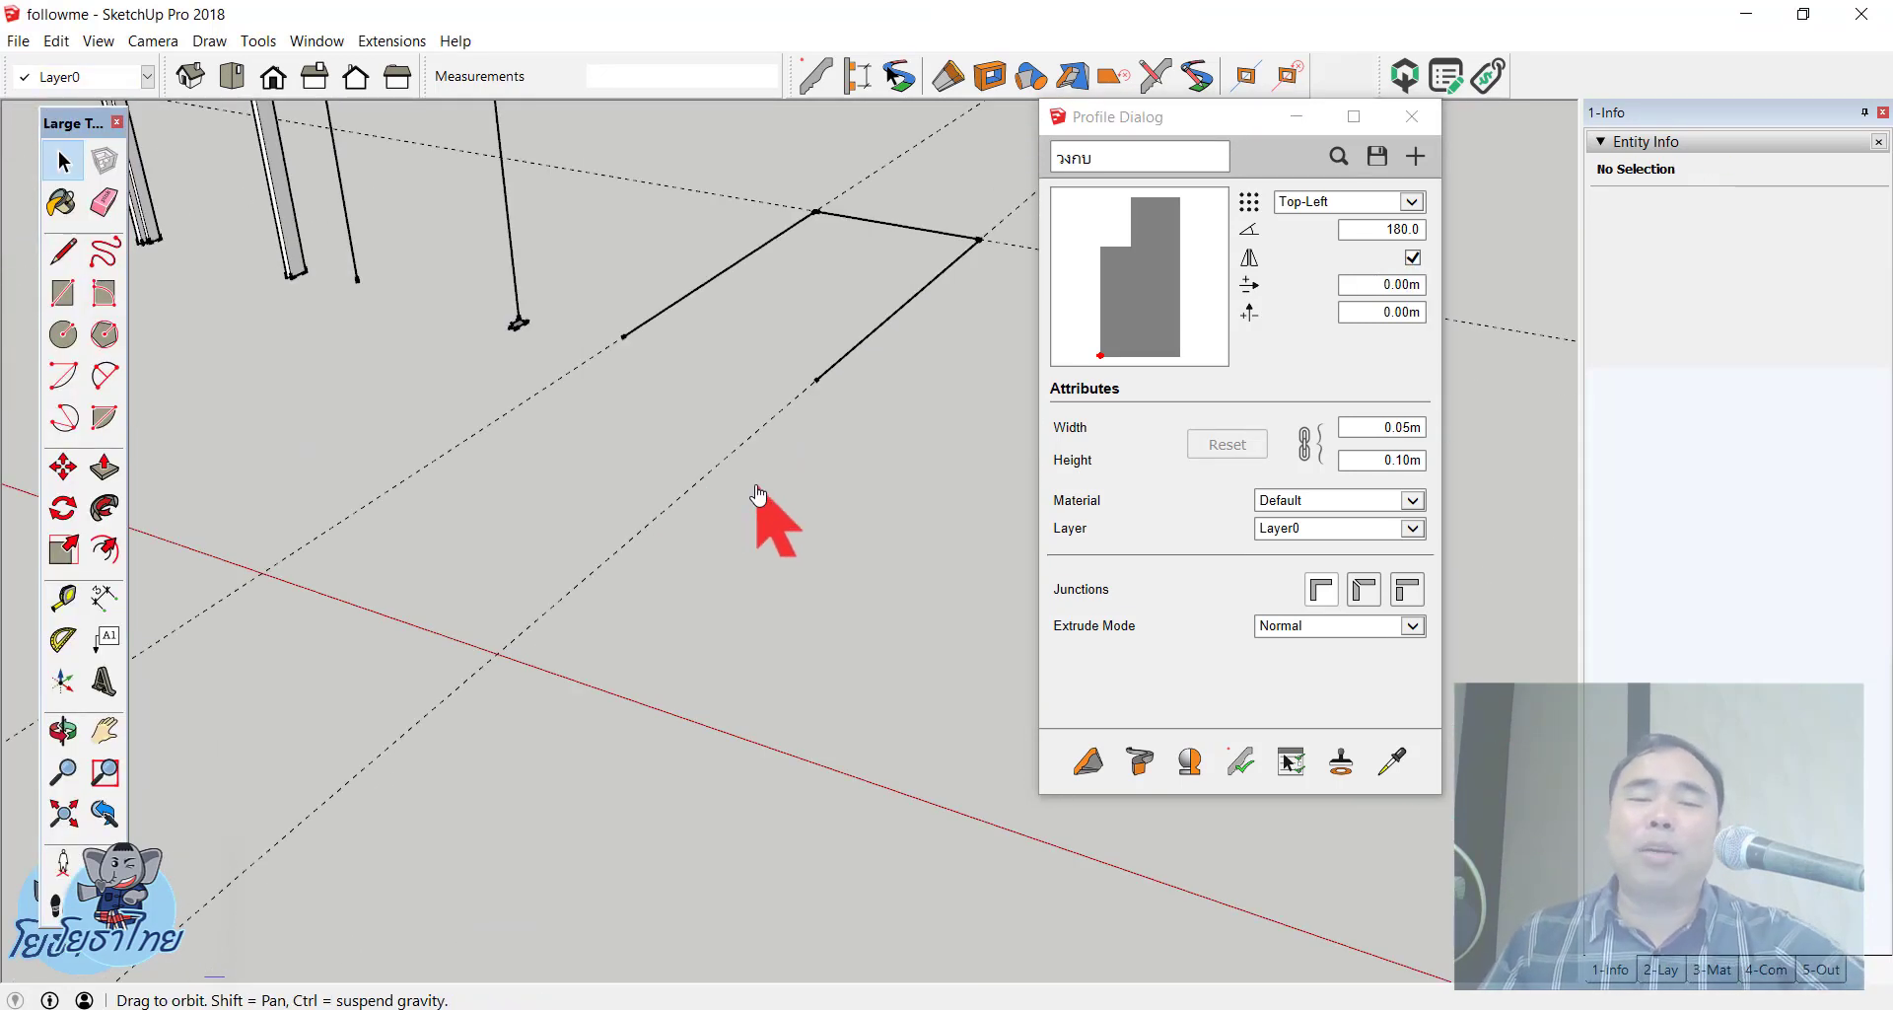
left_click_drag(587, 123, 1033, 484)
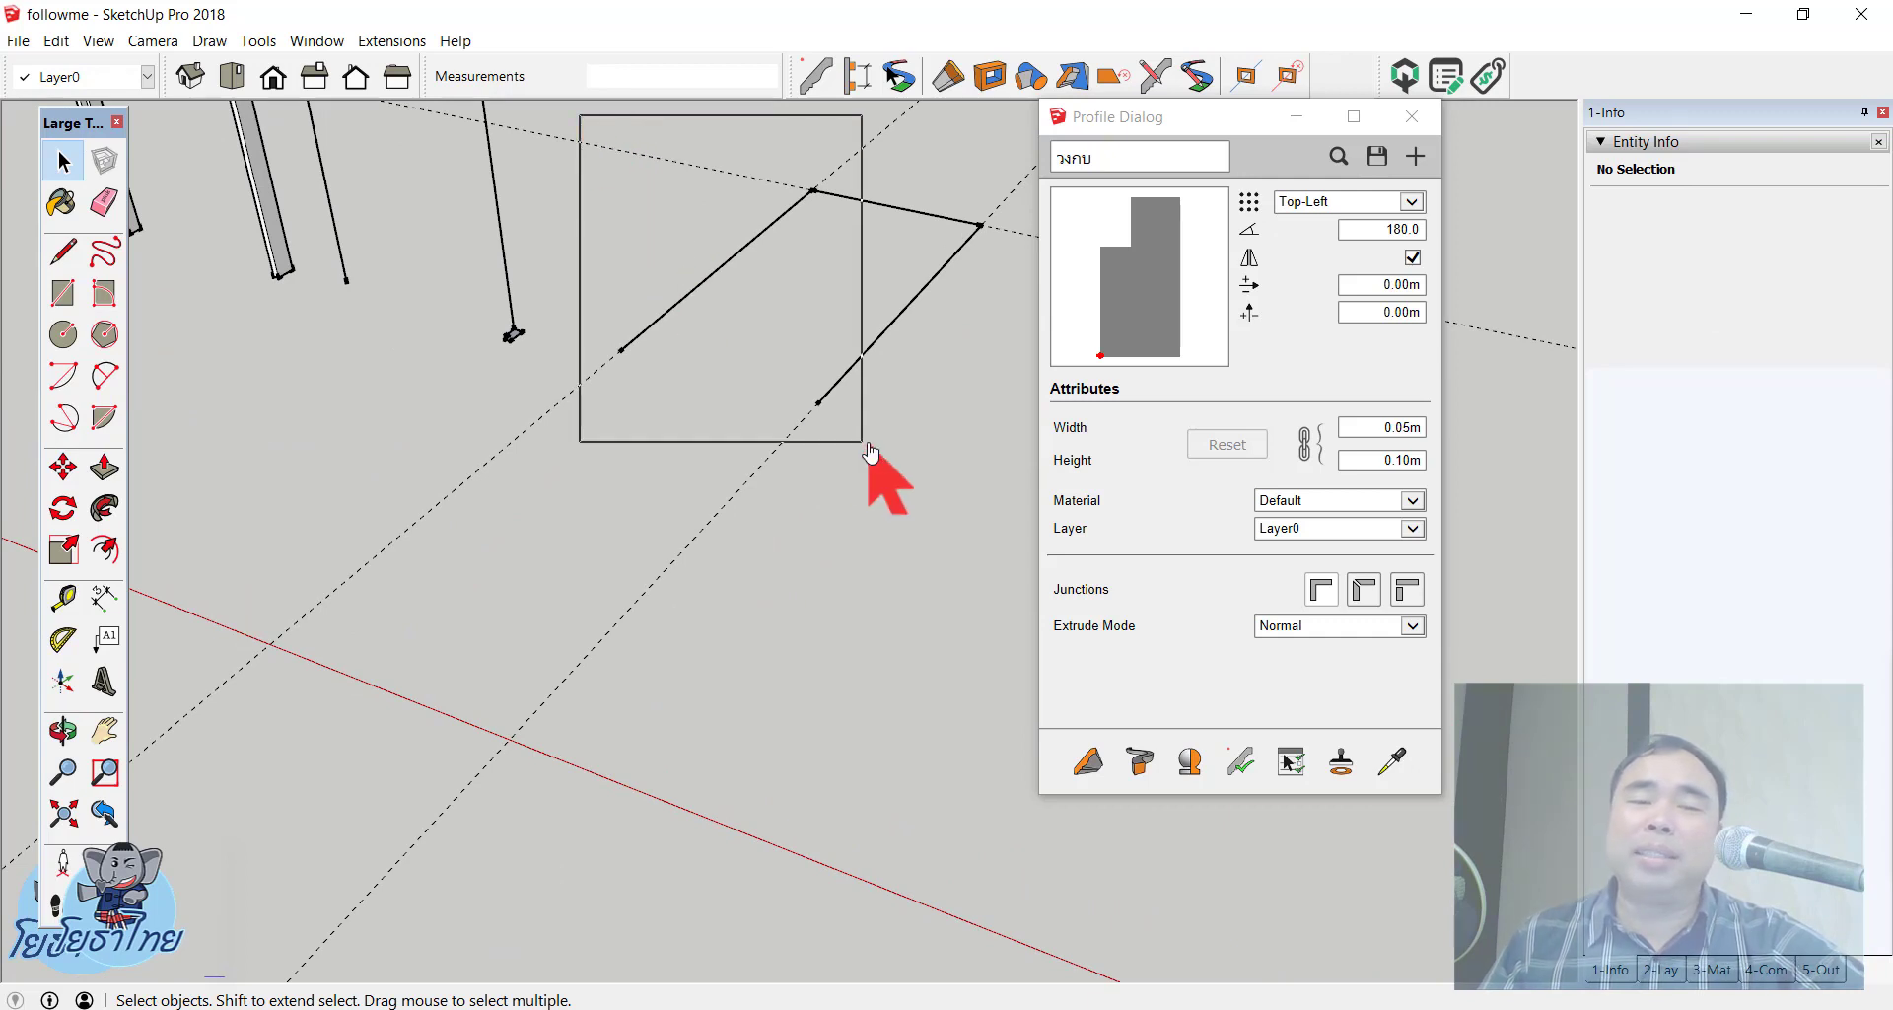
left_click(1141, 759)
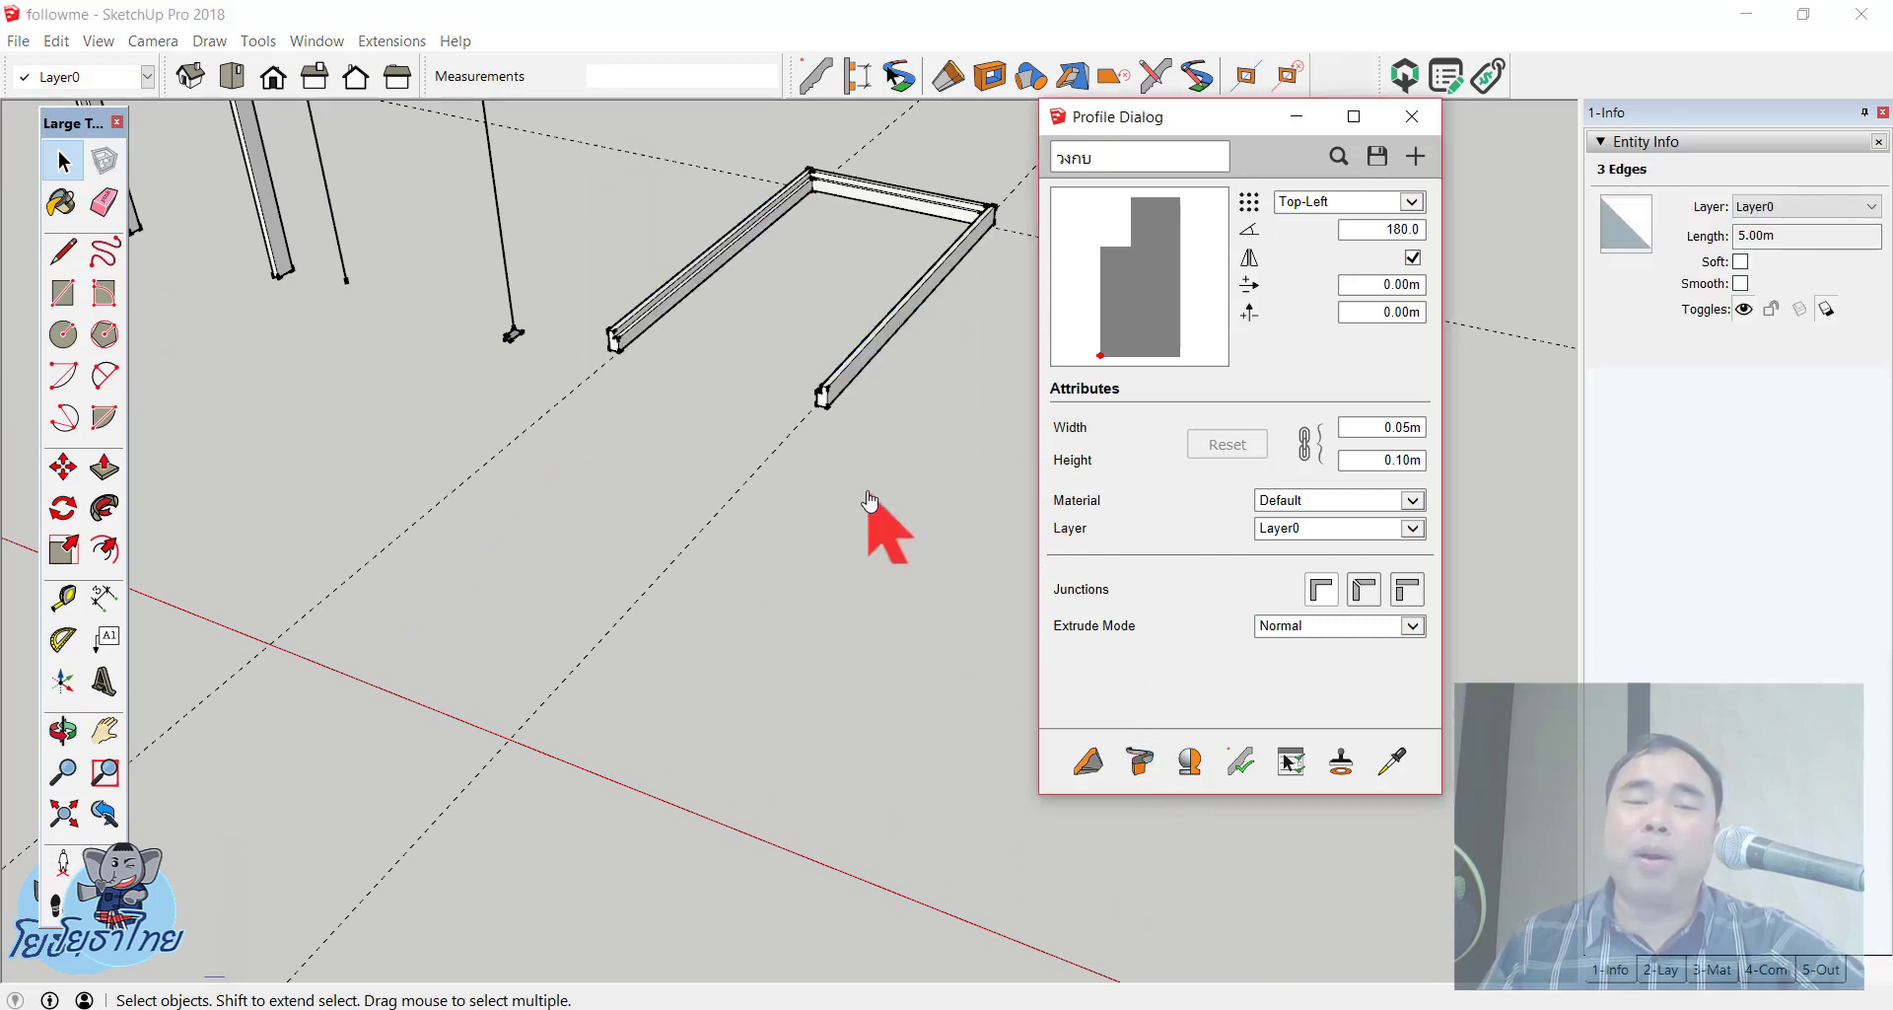
scroll(836, 421, "up", 3)
scroll(833, 419, "up", 2)
scroll(857, 327, "down", 3)
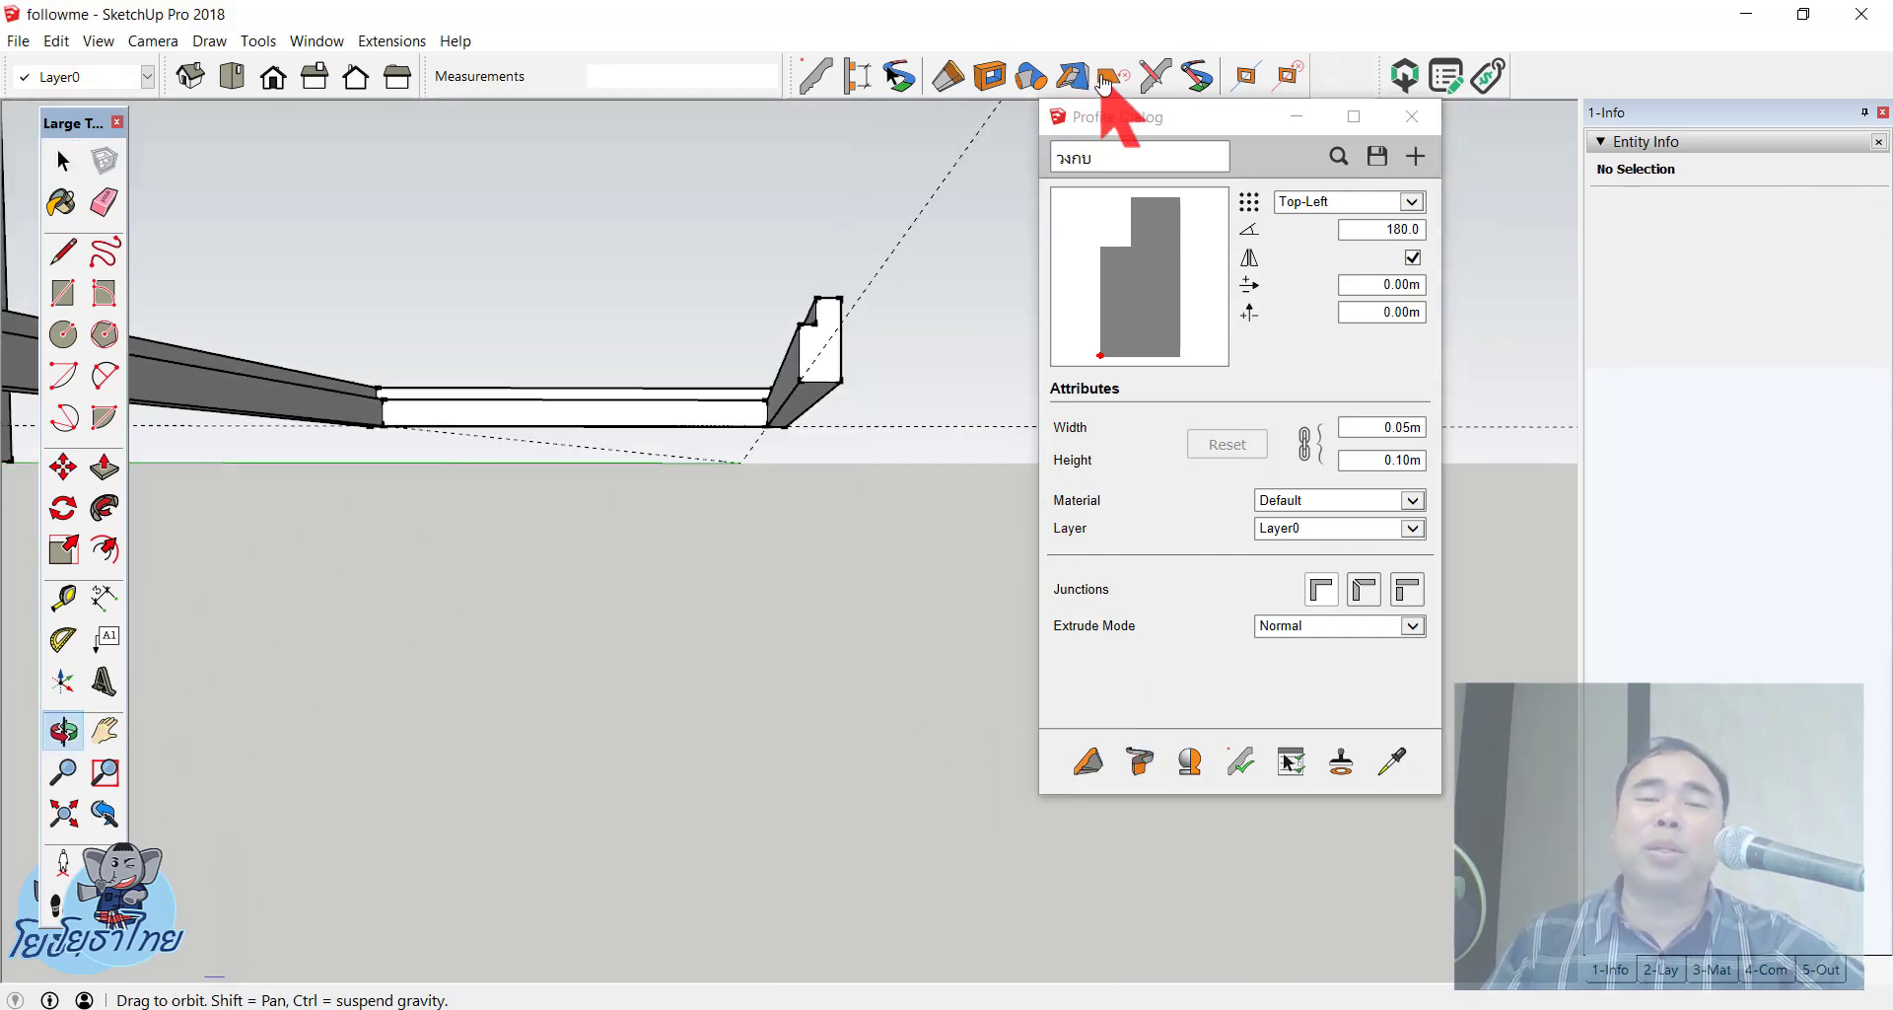
scroll(908, 296, "up", 3)
key("space")
scroll(852, 355, "down", 3)
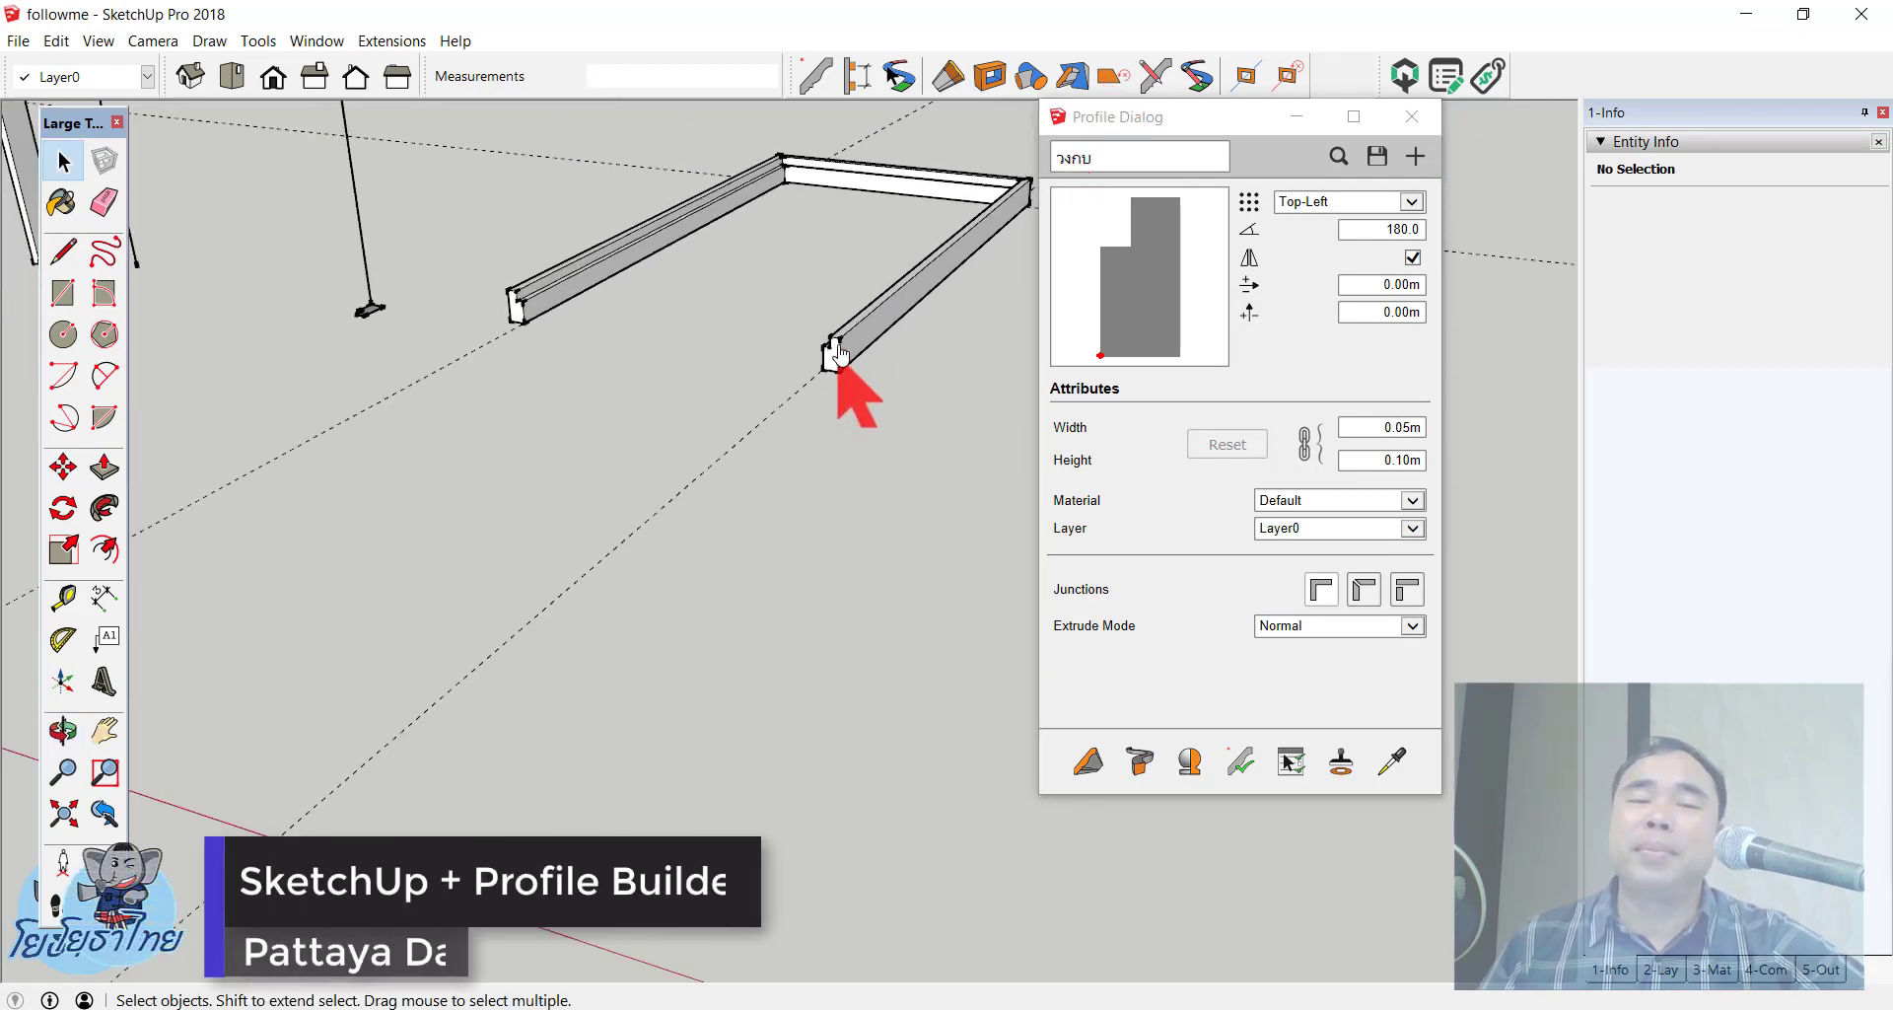
scroll(824, 474, "up", 2)
scroll(655, 422, "down", 5)
scroll(642, 405, "up", 3)
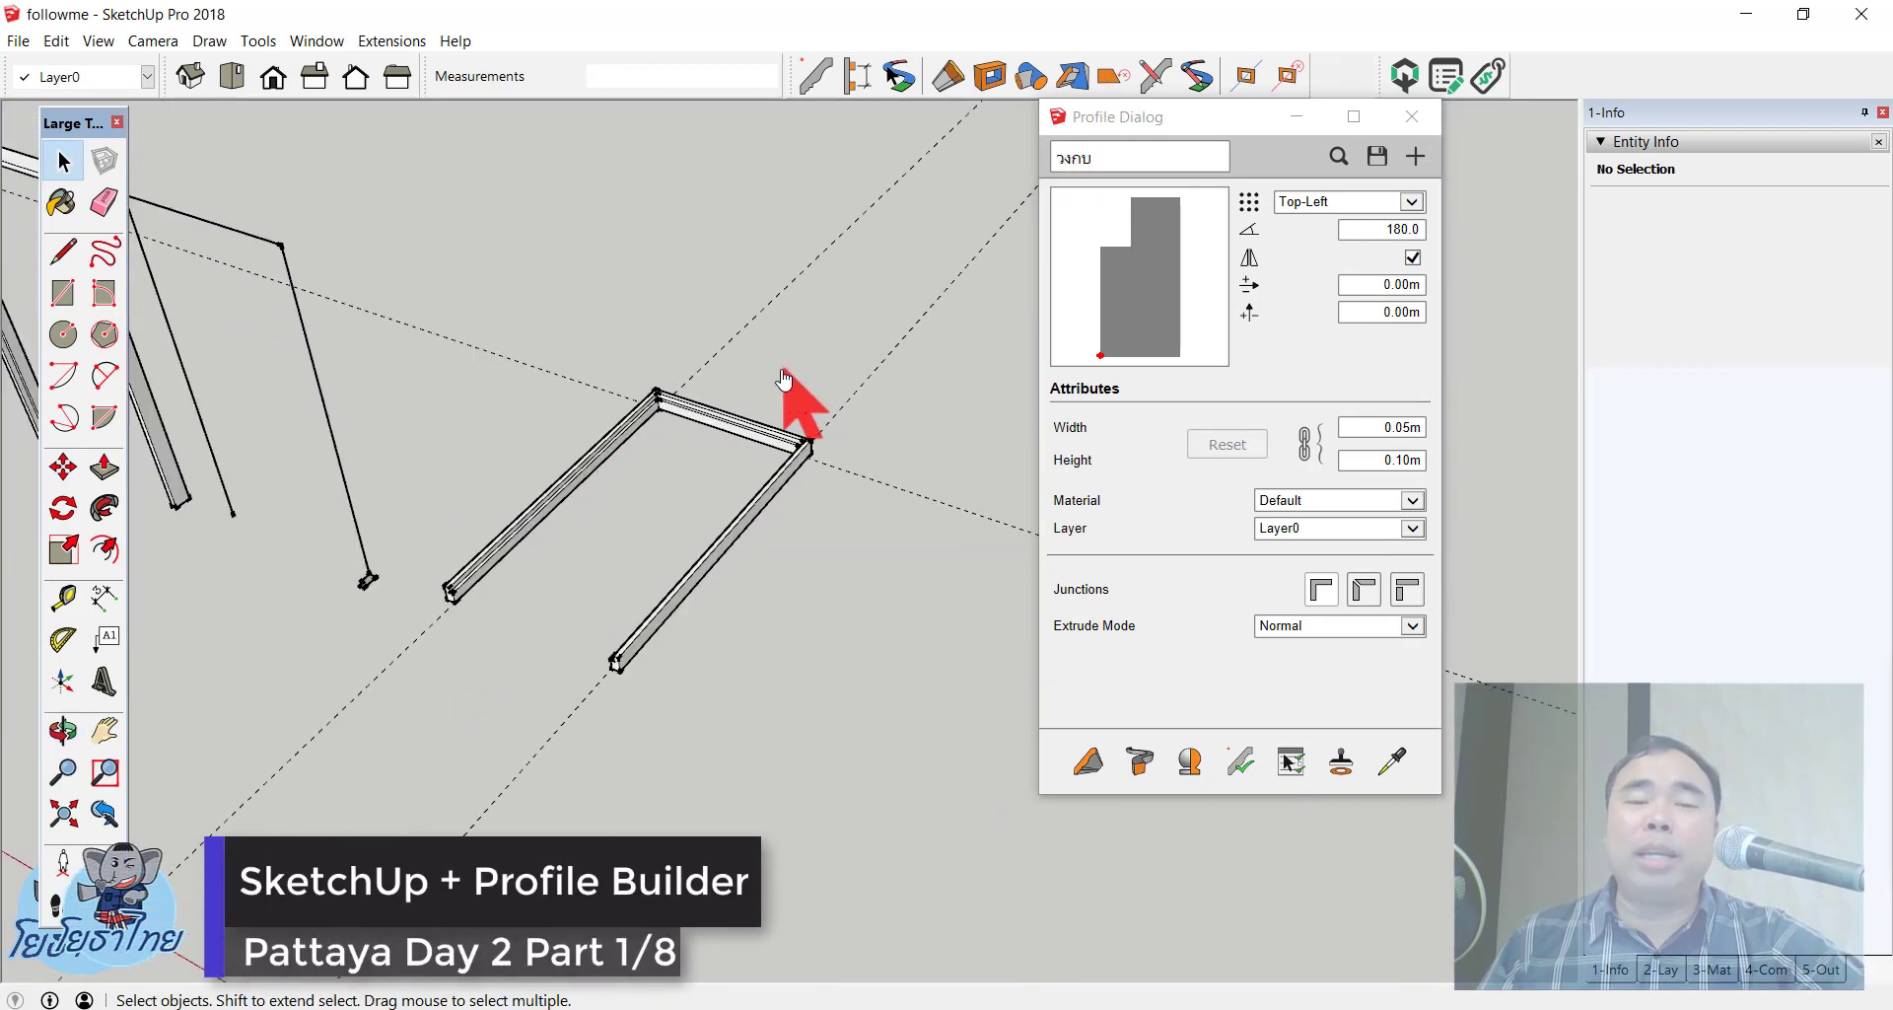
scroll(794, 401, "up", 3)
left_click(572, 452)
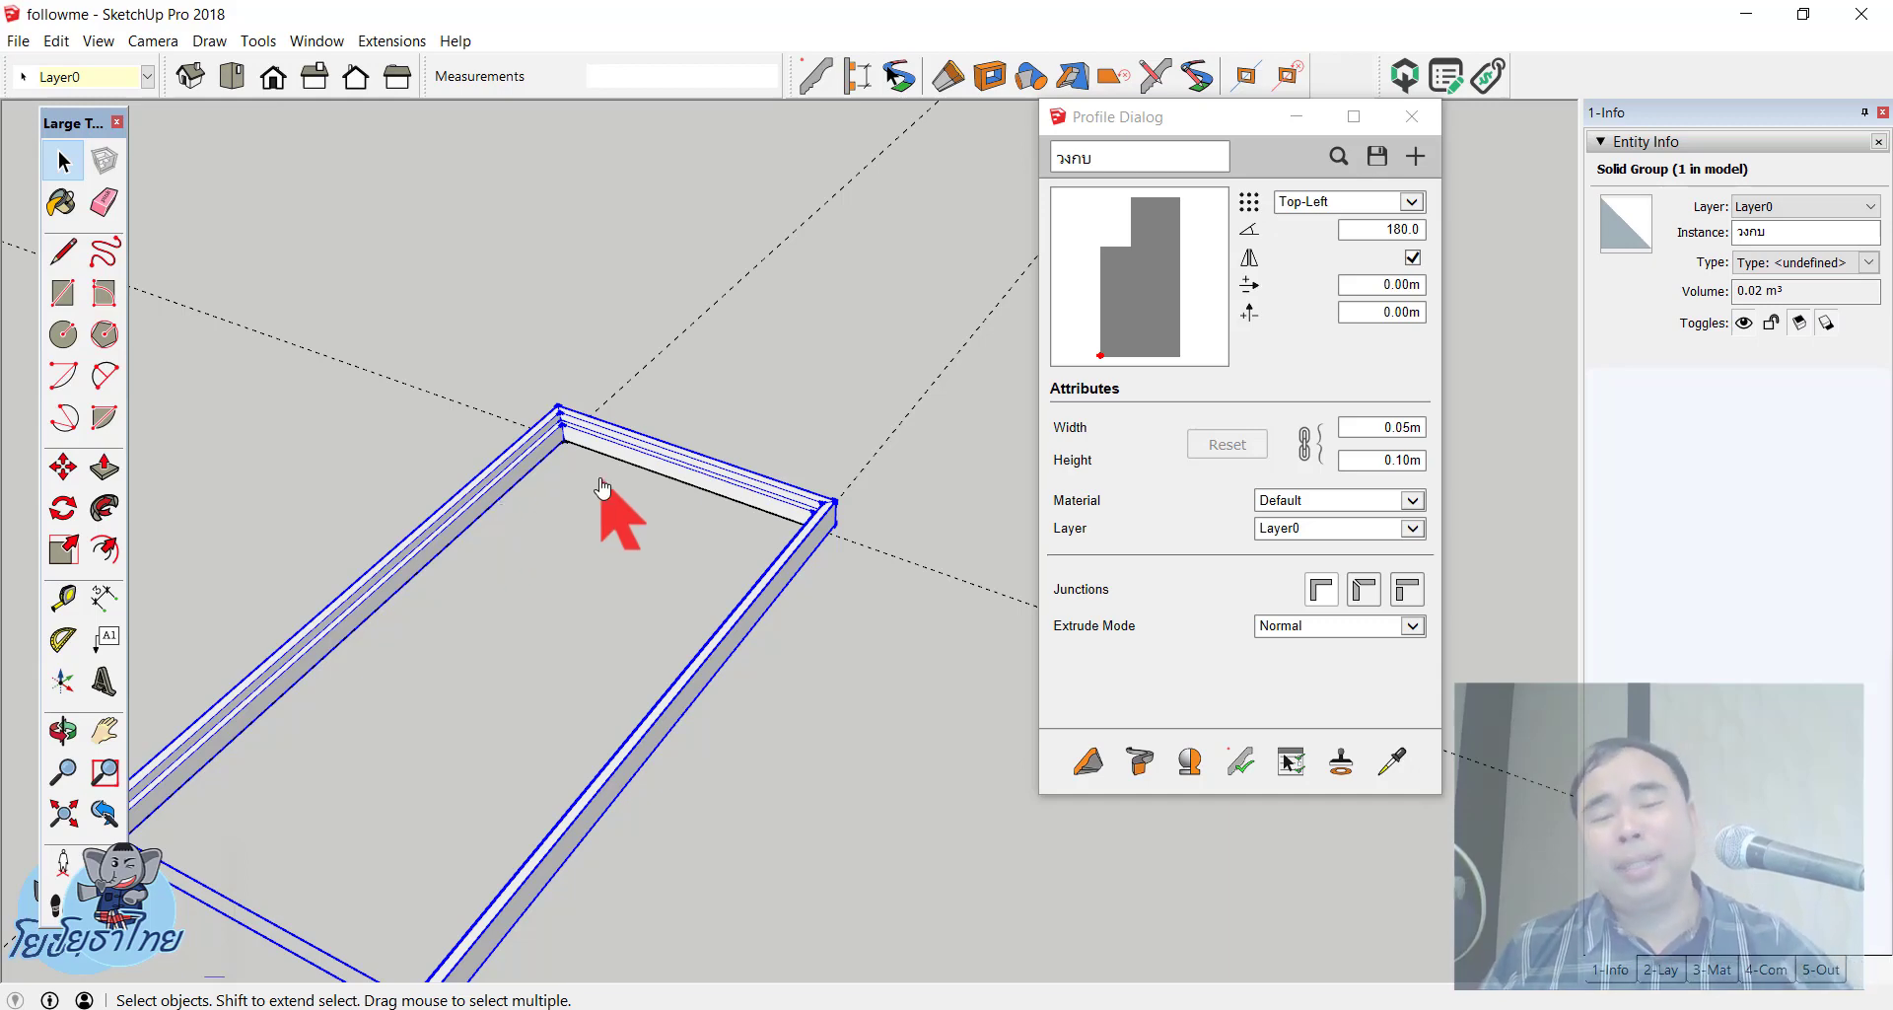
Step: Delete the molding group and sweep the วงกบ profile again along the three 5.00m path edges
key("Delete")
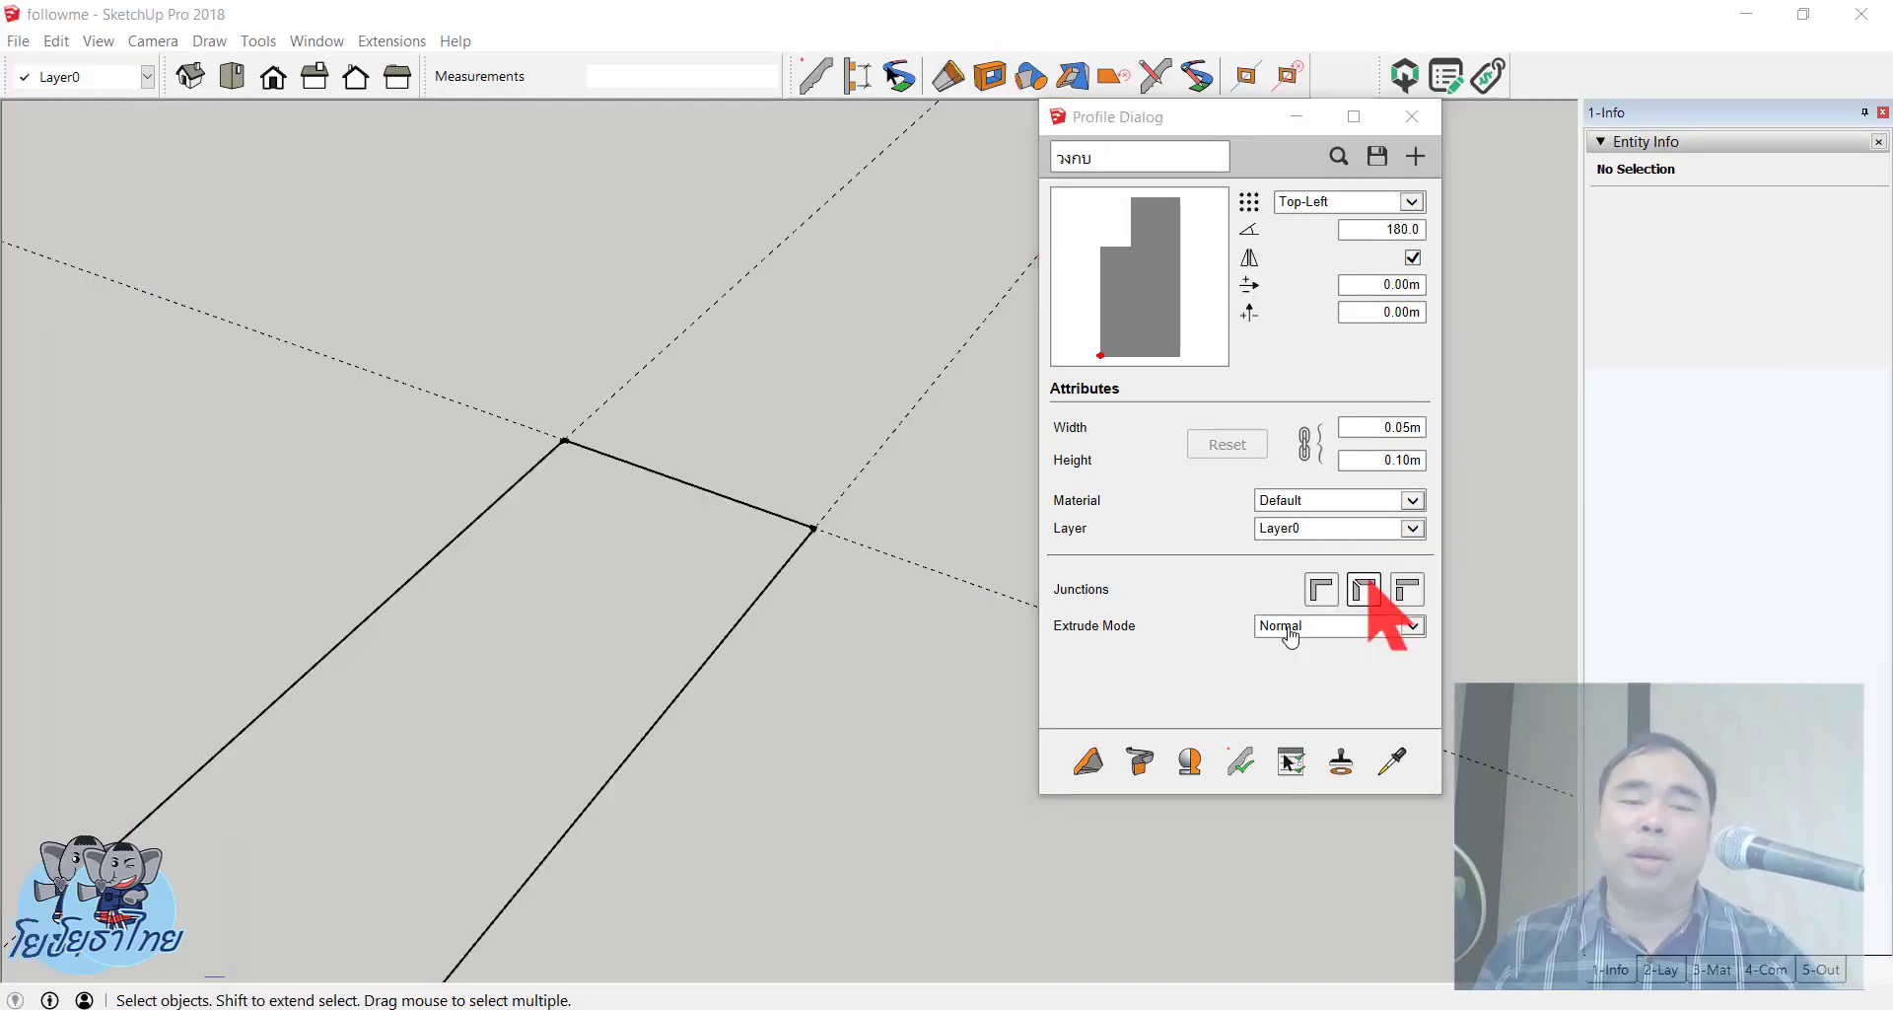
scroll(739, 381, "down", 5)
scroll(691, 410, "up", 3)
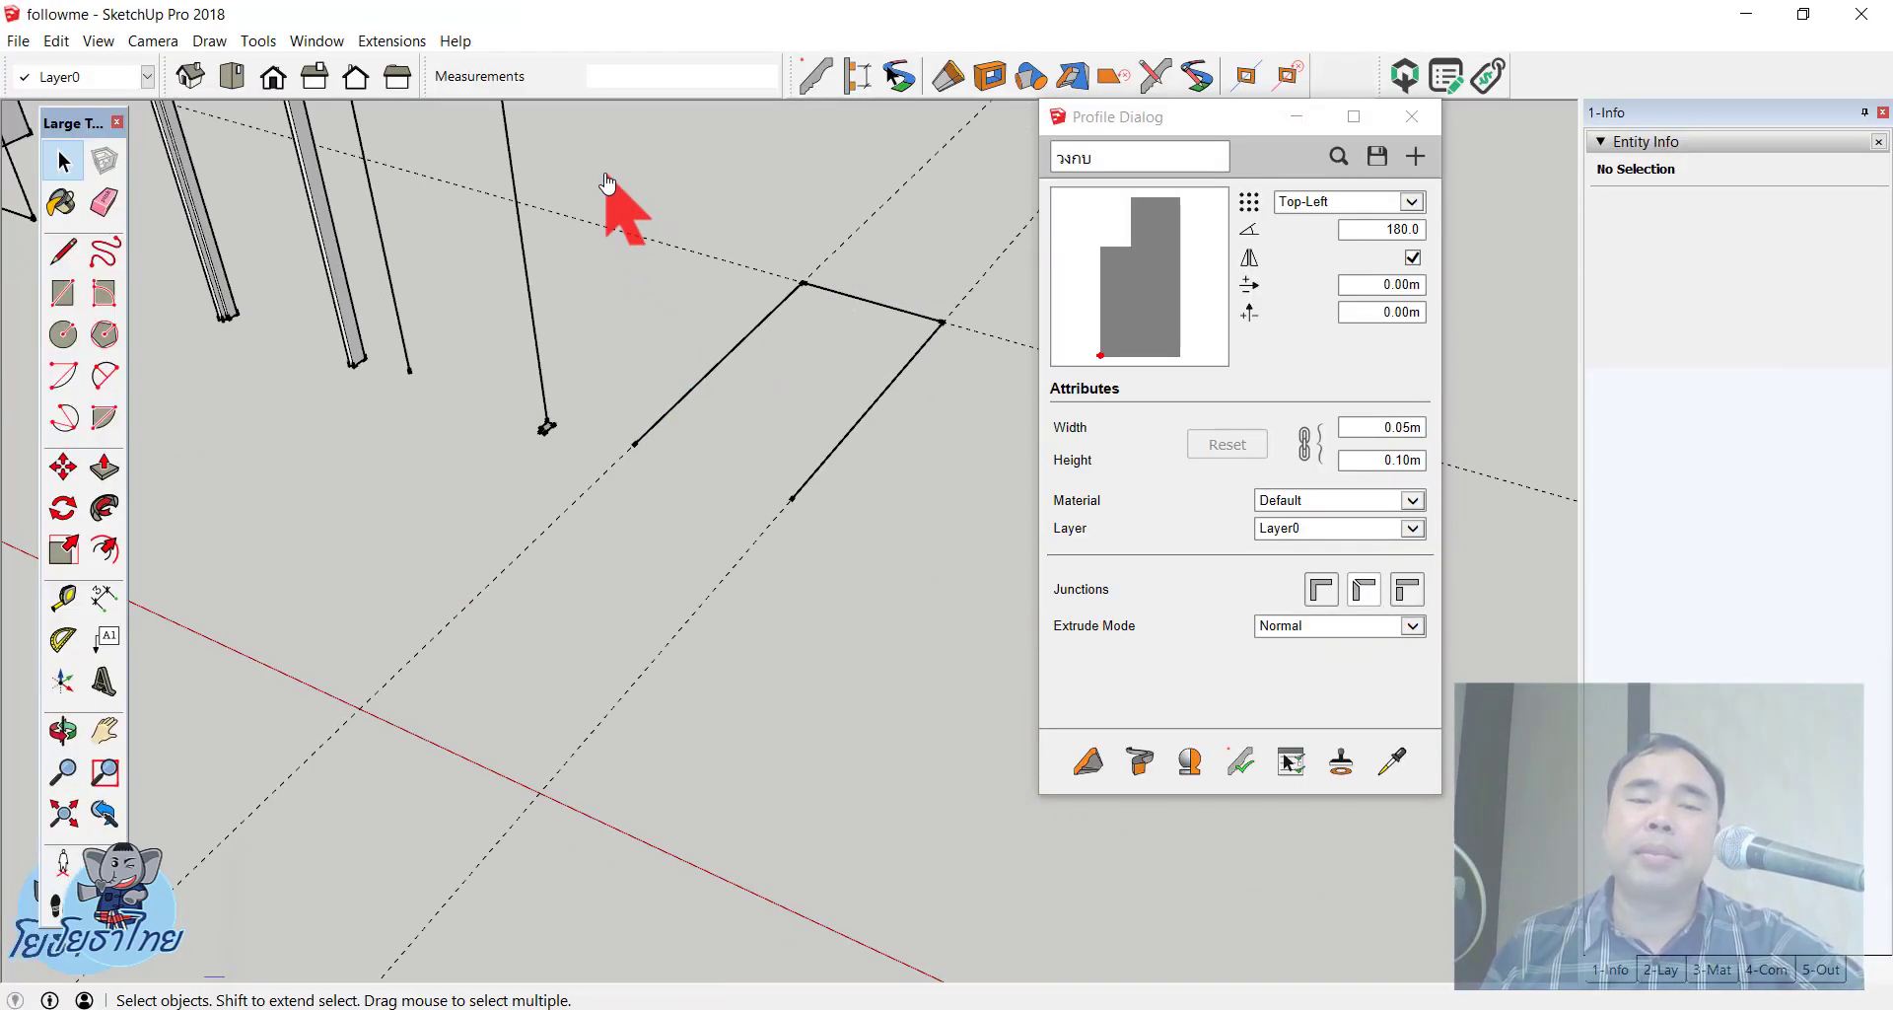
left_click_drag(628, 227, 957, 498)
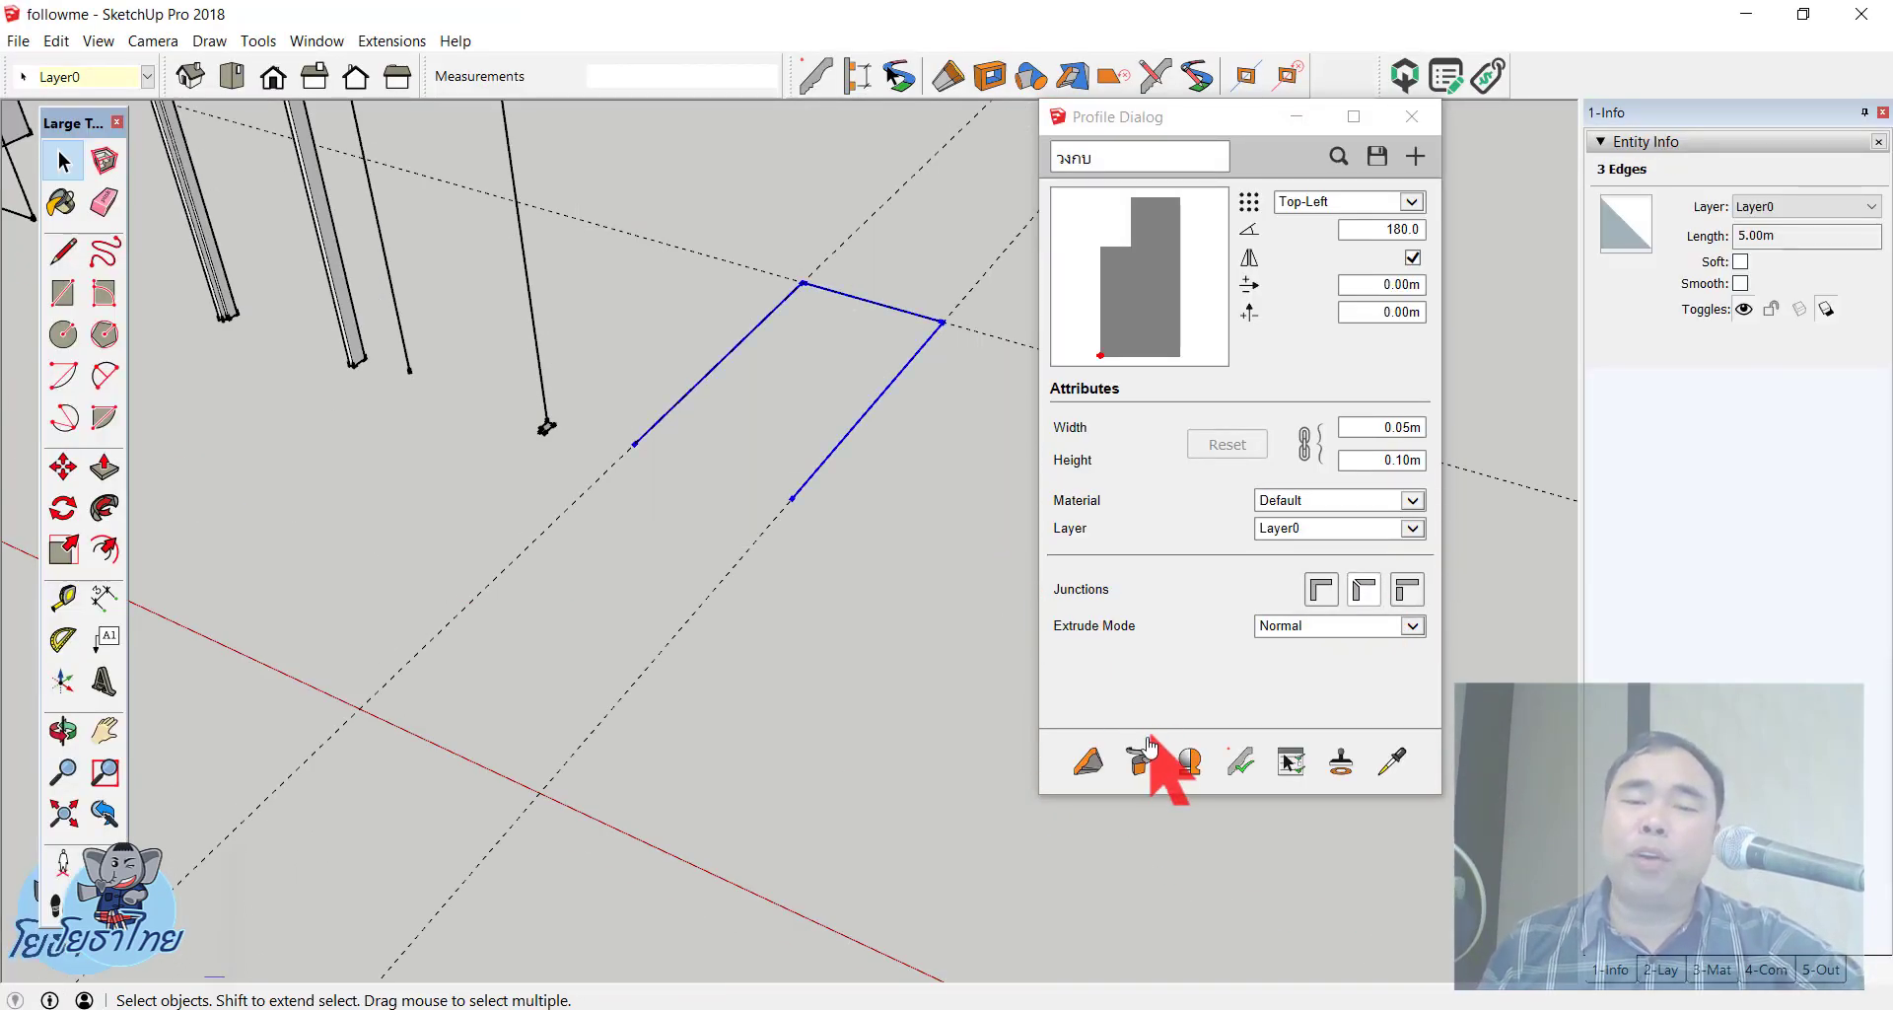
left_click(1141, 760)
Step: Move one corner molding member a few centimetres off the corner, showing it is a separate solid
scroll(946, 305, "up", 3)
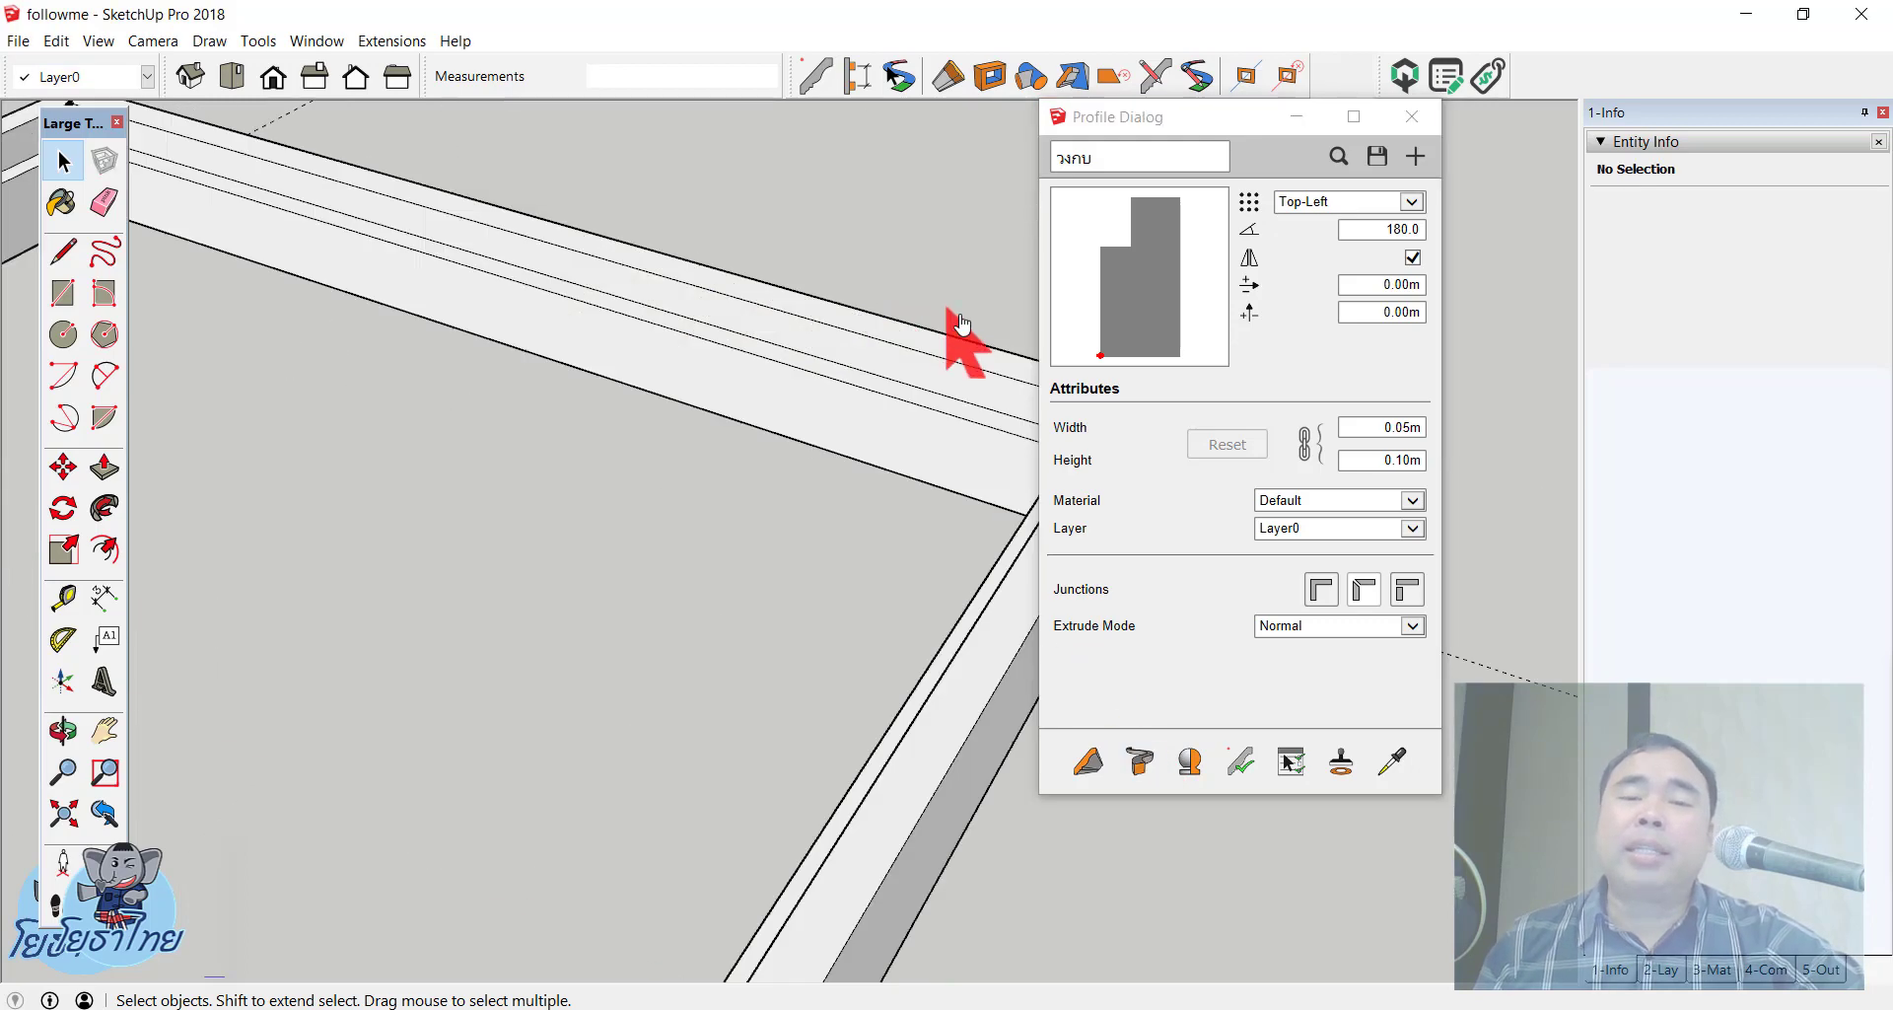
scroll(888, 345, "down", 3)
scroll(852, 355, "up", 3)
scroll(846, 372, "up", 2)
scroll(791, 389, "up", 2)
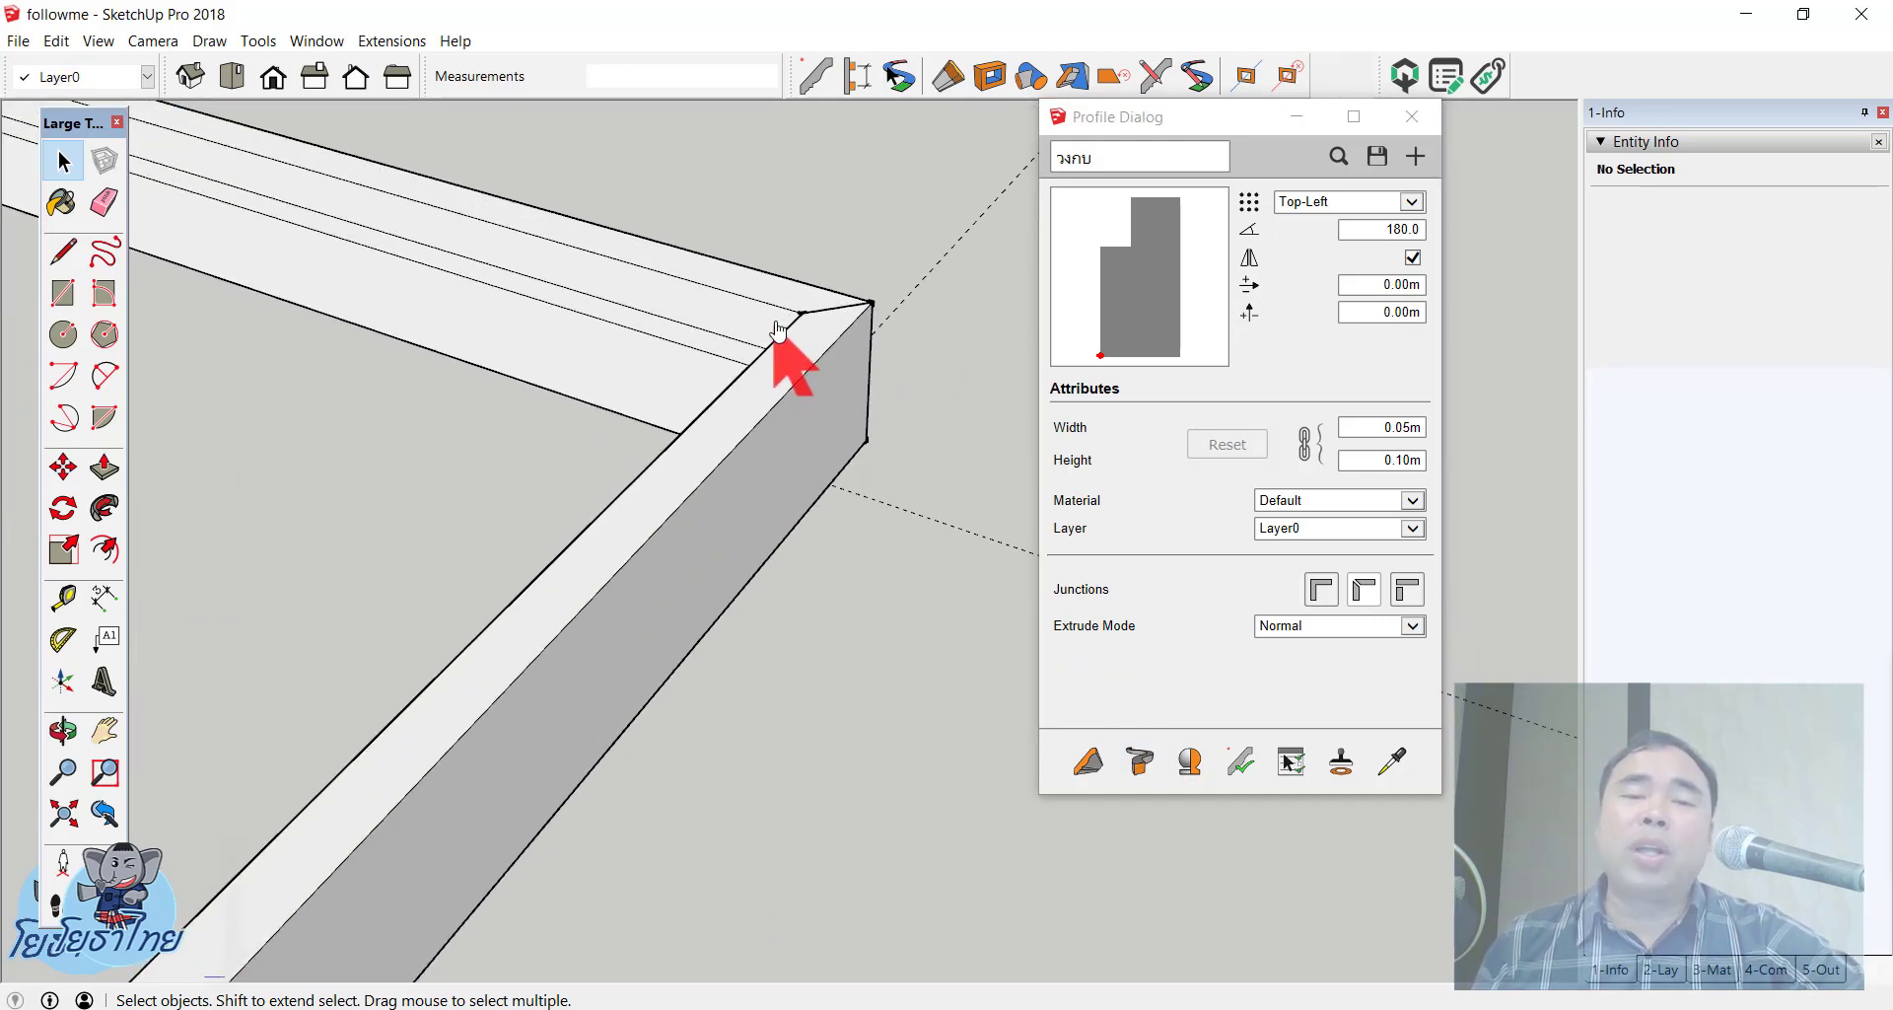
middle_click_drag(782, 359, 866, 667)
left_click(774, 439)
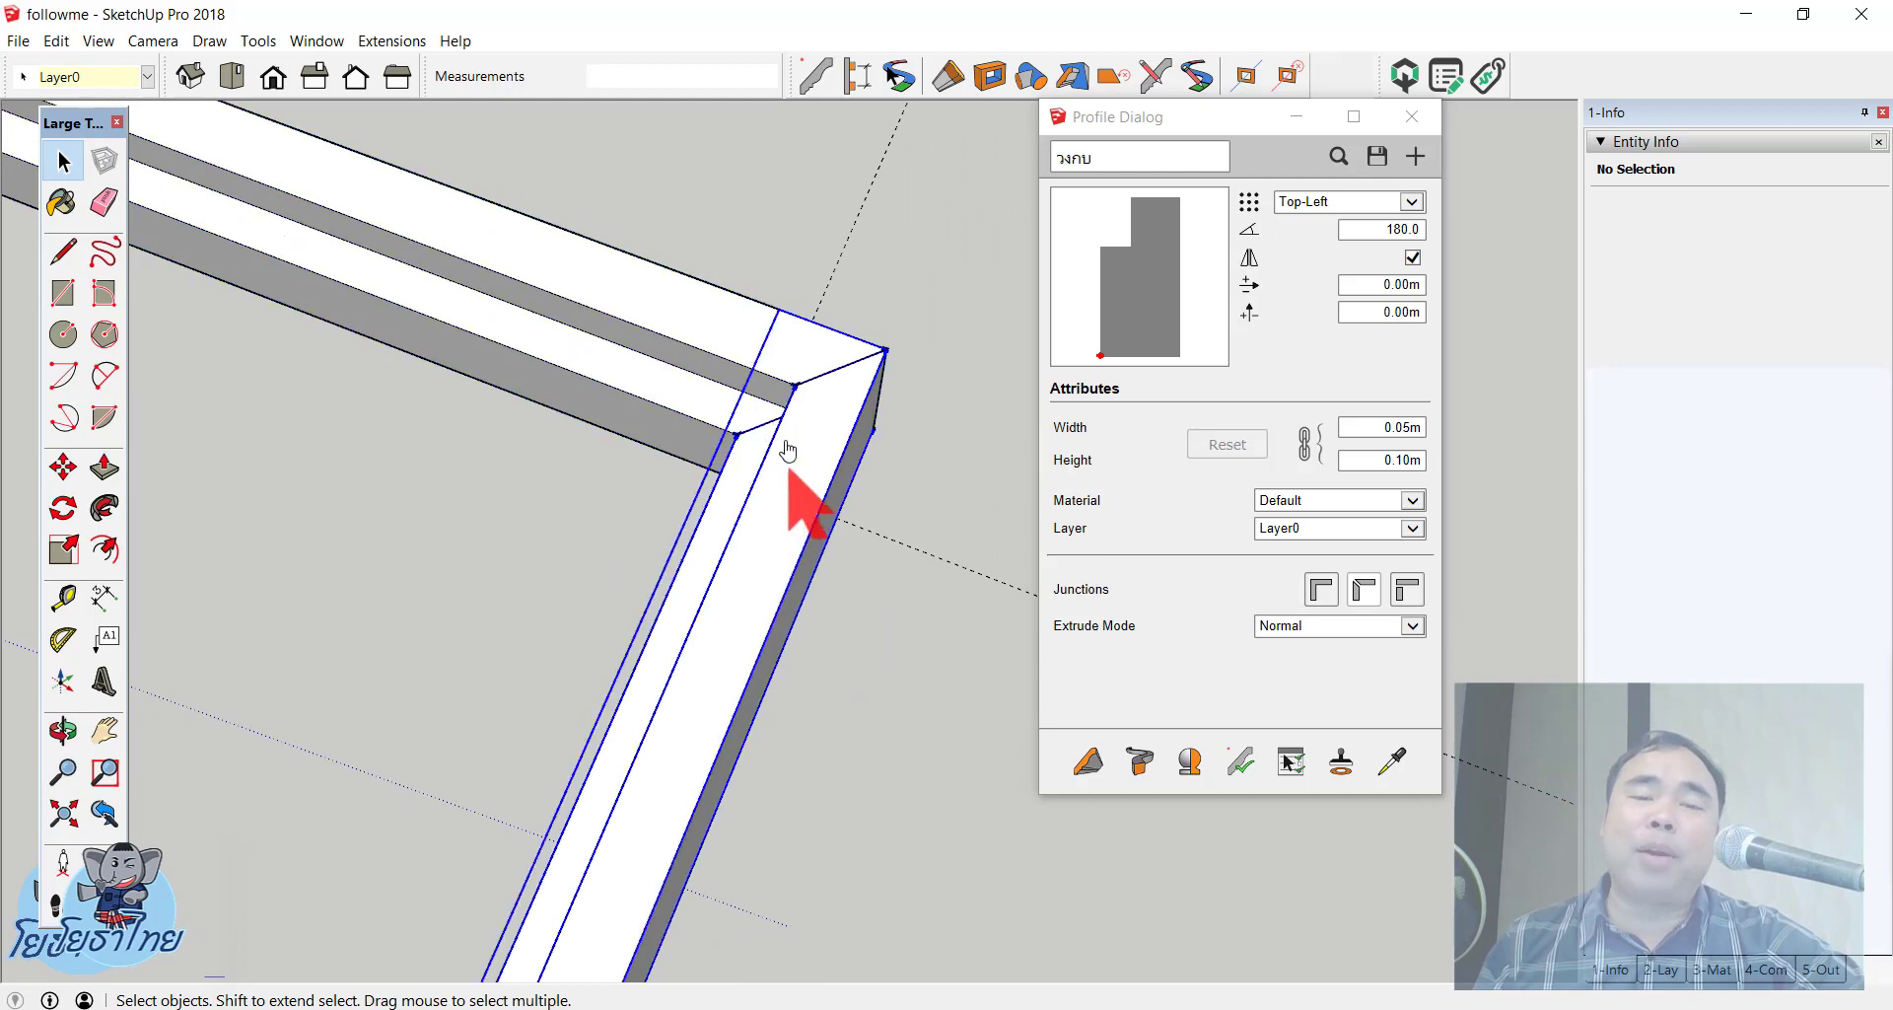
left_click(709, 219)
left_click(63, 467)
left_click(655, 254)
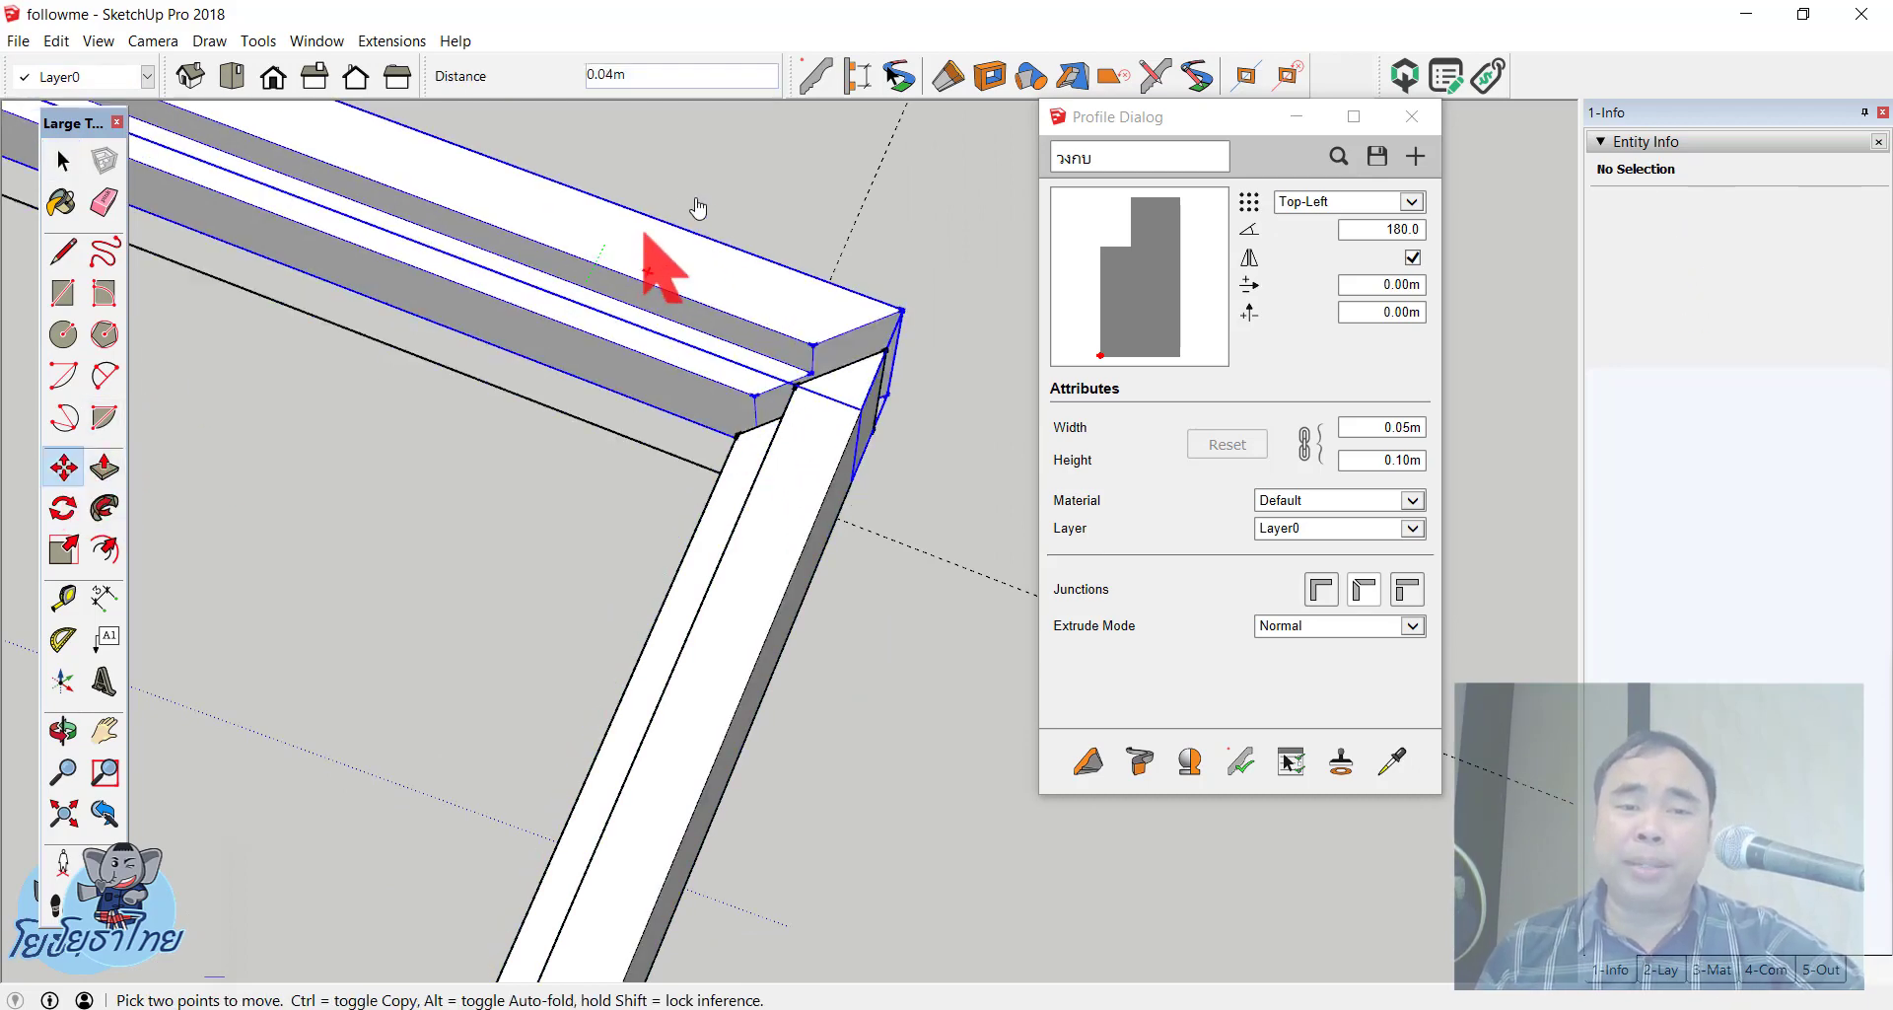
left_click(477, 501)
scroll(477, 501, "down", 3)
mouse_move(641, 554)
middle_mouse_down()
mouse_move(275, 583)
mouse_move(190, 453)
middle_mouse_up()
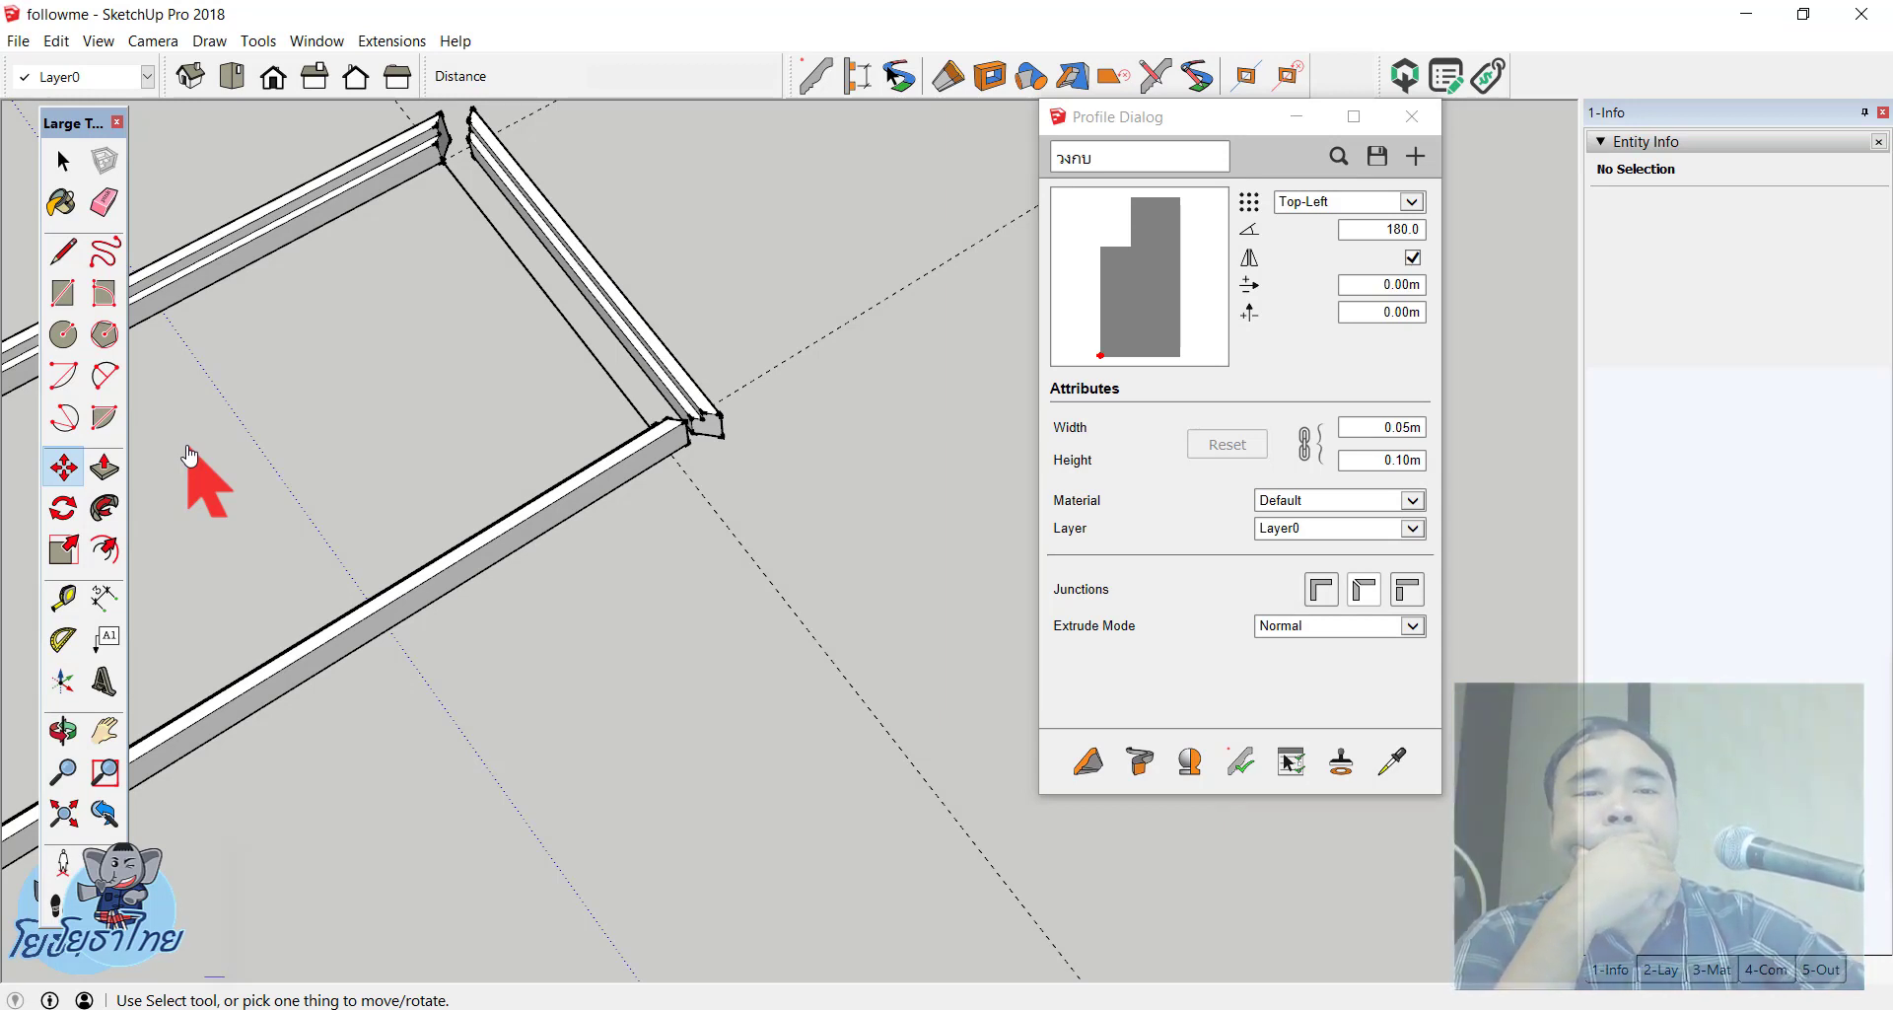
mouse_move(191, 455)
middle_mouse_down()
mouse_move(380, 410)
mouse_move(173, 338)
mouse_move(283, 266)
mouse_move(562, 359)
mouse_move(755, 313)
mouse_move(710, 317)
mouse_move(702, 229)
middle_mouse_up()
key("space")
scroll(641, 355, "up", 3)
scroll(634, 338, "down", 3)
scroll(680, 338, "up", 2)
scroll(695, 325, "up", 2)
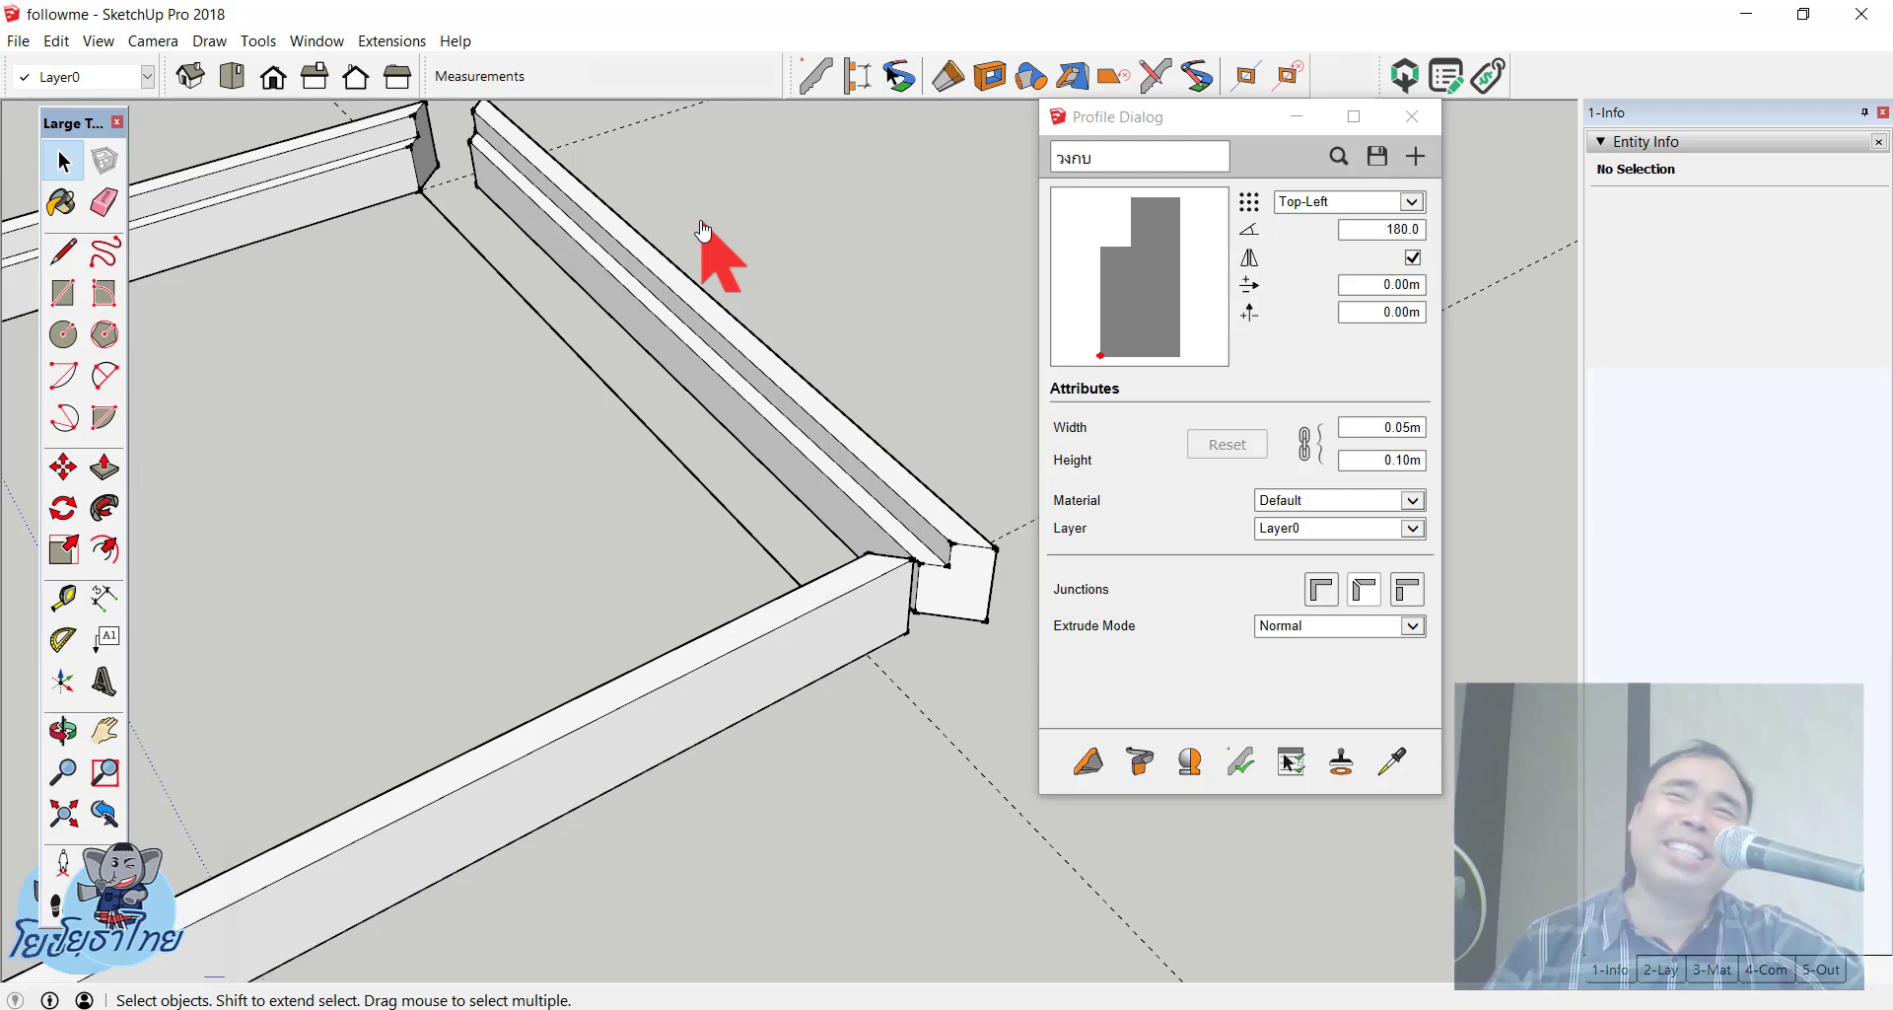
scroll(739, 375, "down", 3)
scroll(752, 388, "down", 3)
scroll(730, 381, "down", 2)
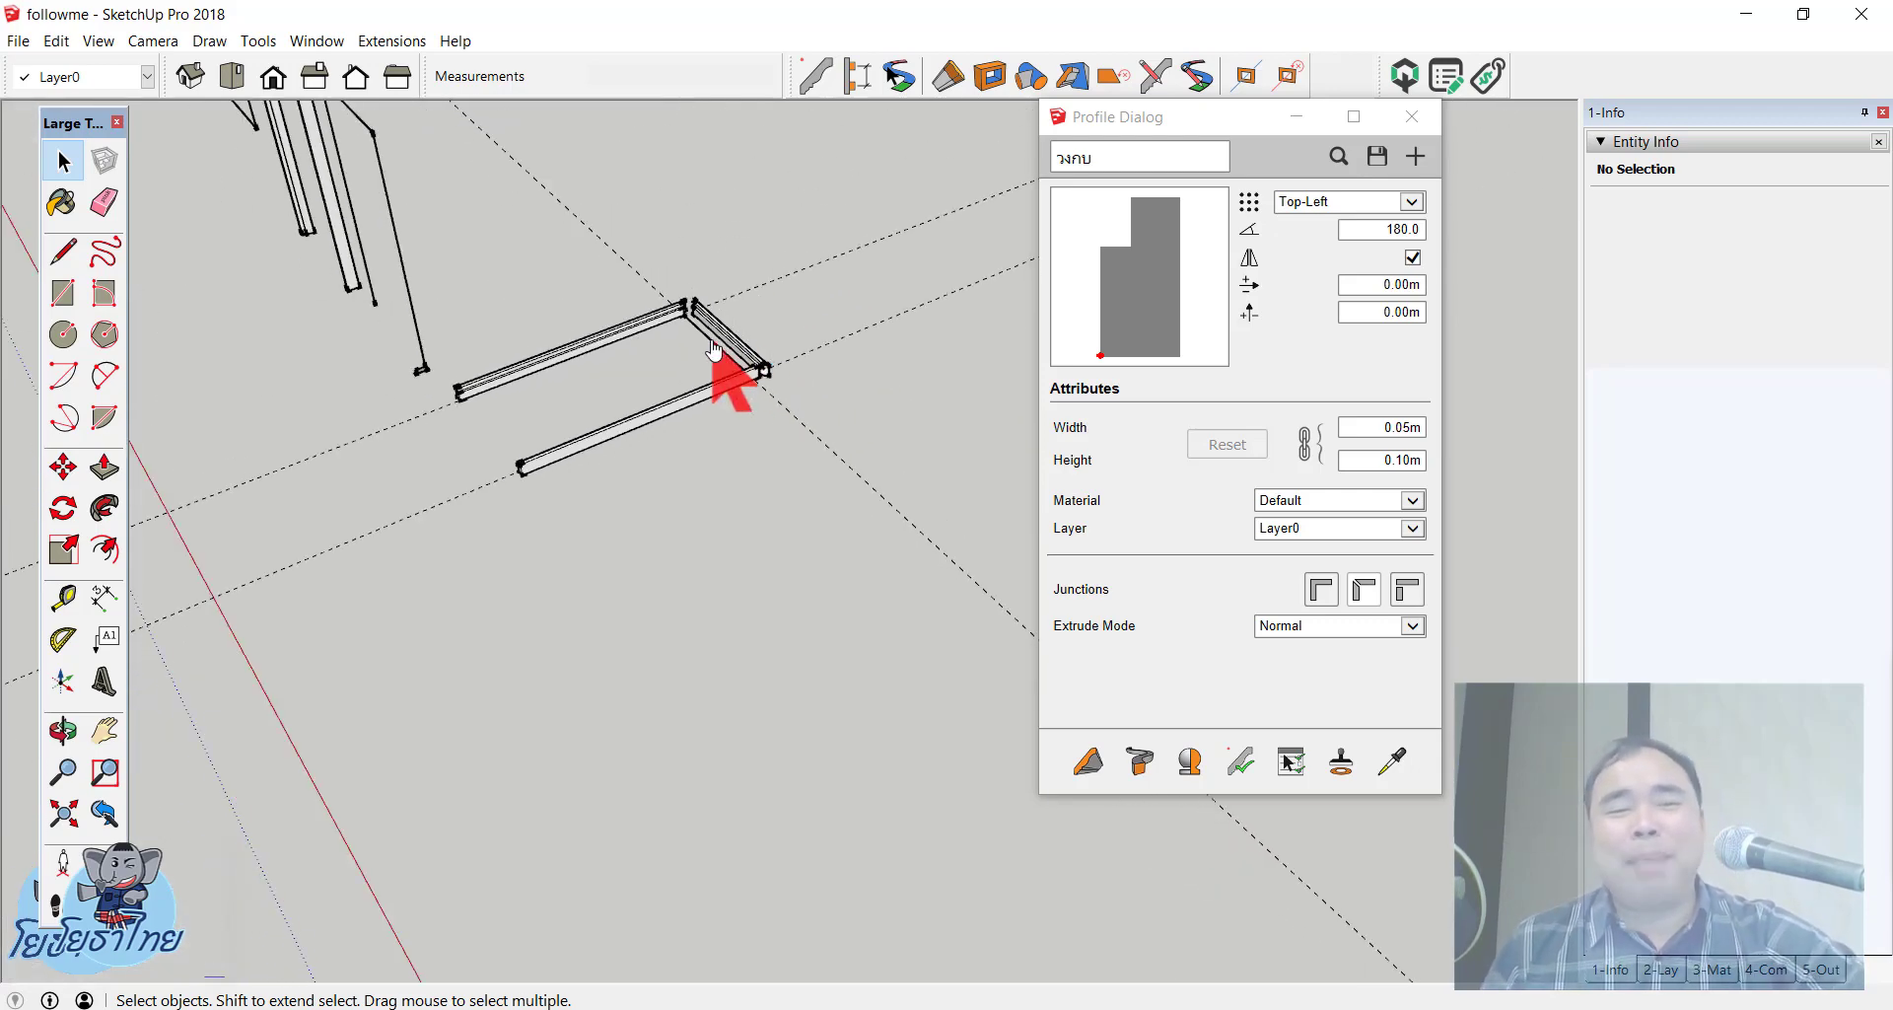
scroll(773, 352, "down", 2)
scroll(591, 286, "up", 2)
scroll(731, 305, "up", 2)
scroll(647, 301, "up", 2)
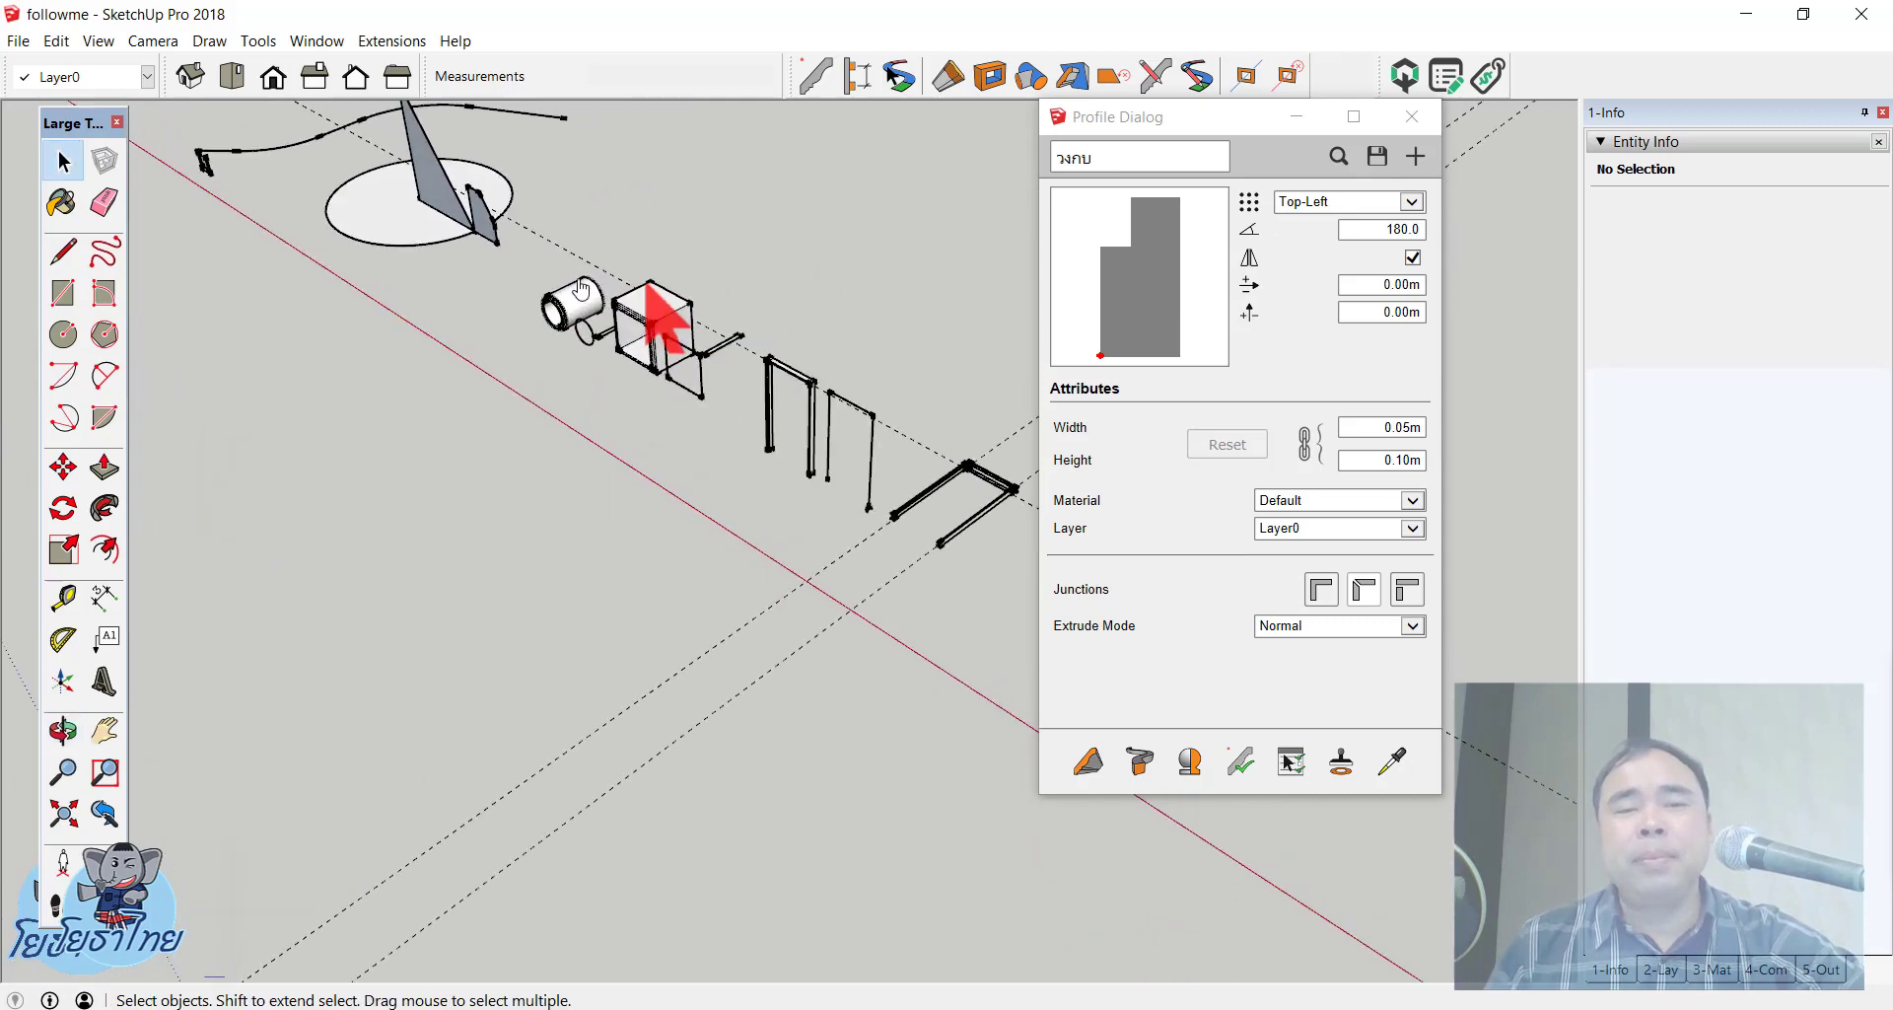
scroll(528, 298, "up", 3)
scroll(718, 401, "down", 2)
scroll(613, 358, "up", 2)
scroll(592, 317, "down", 1)
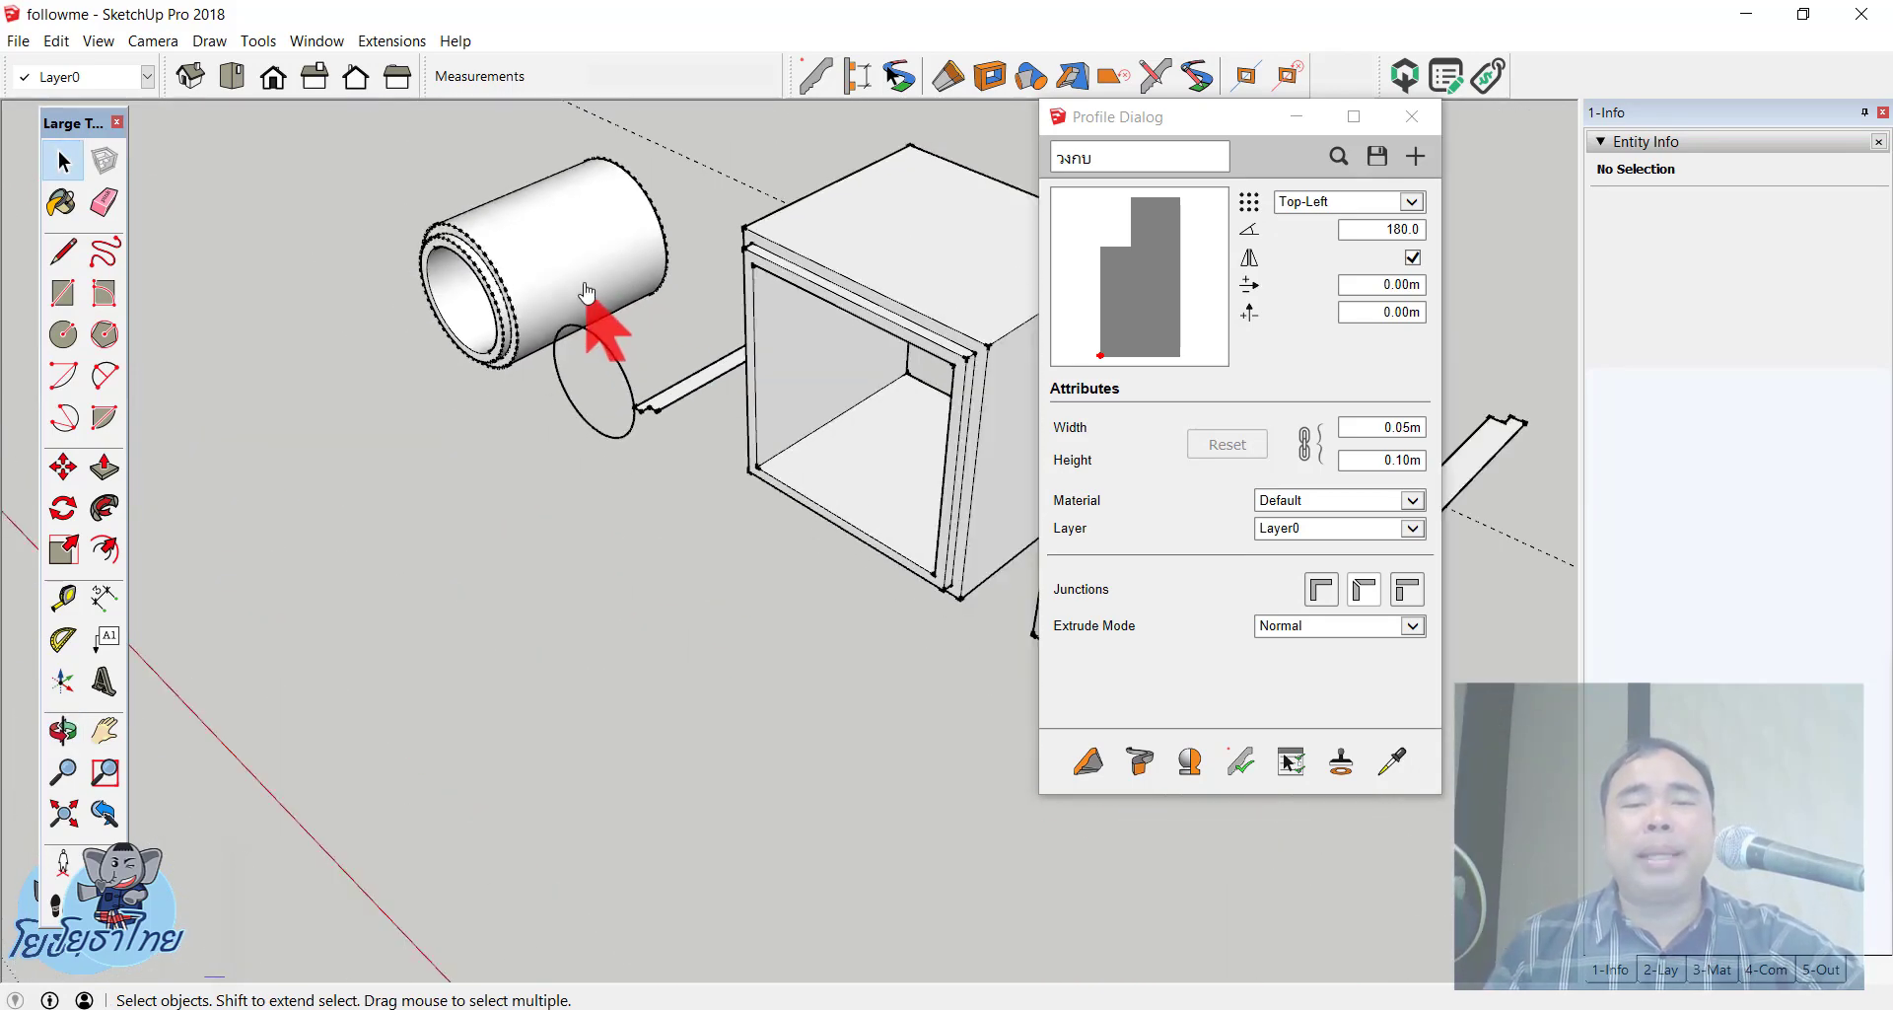
scroll(580, 252, "up", 1)
scroll(512, 247, "up", 1)
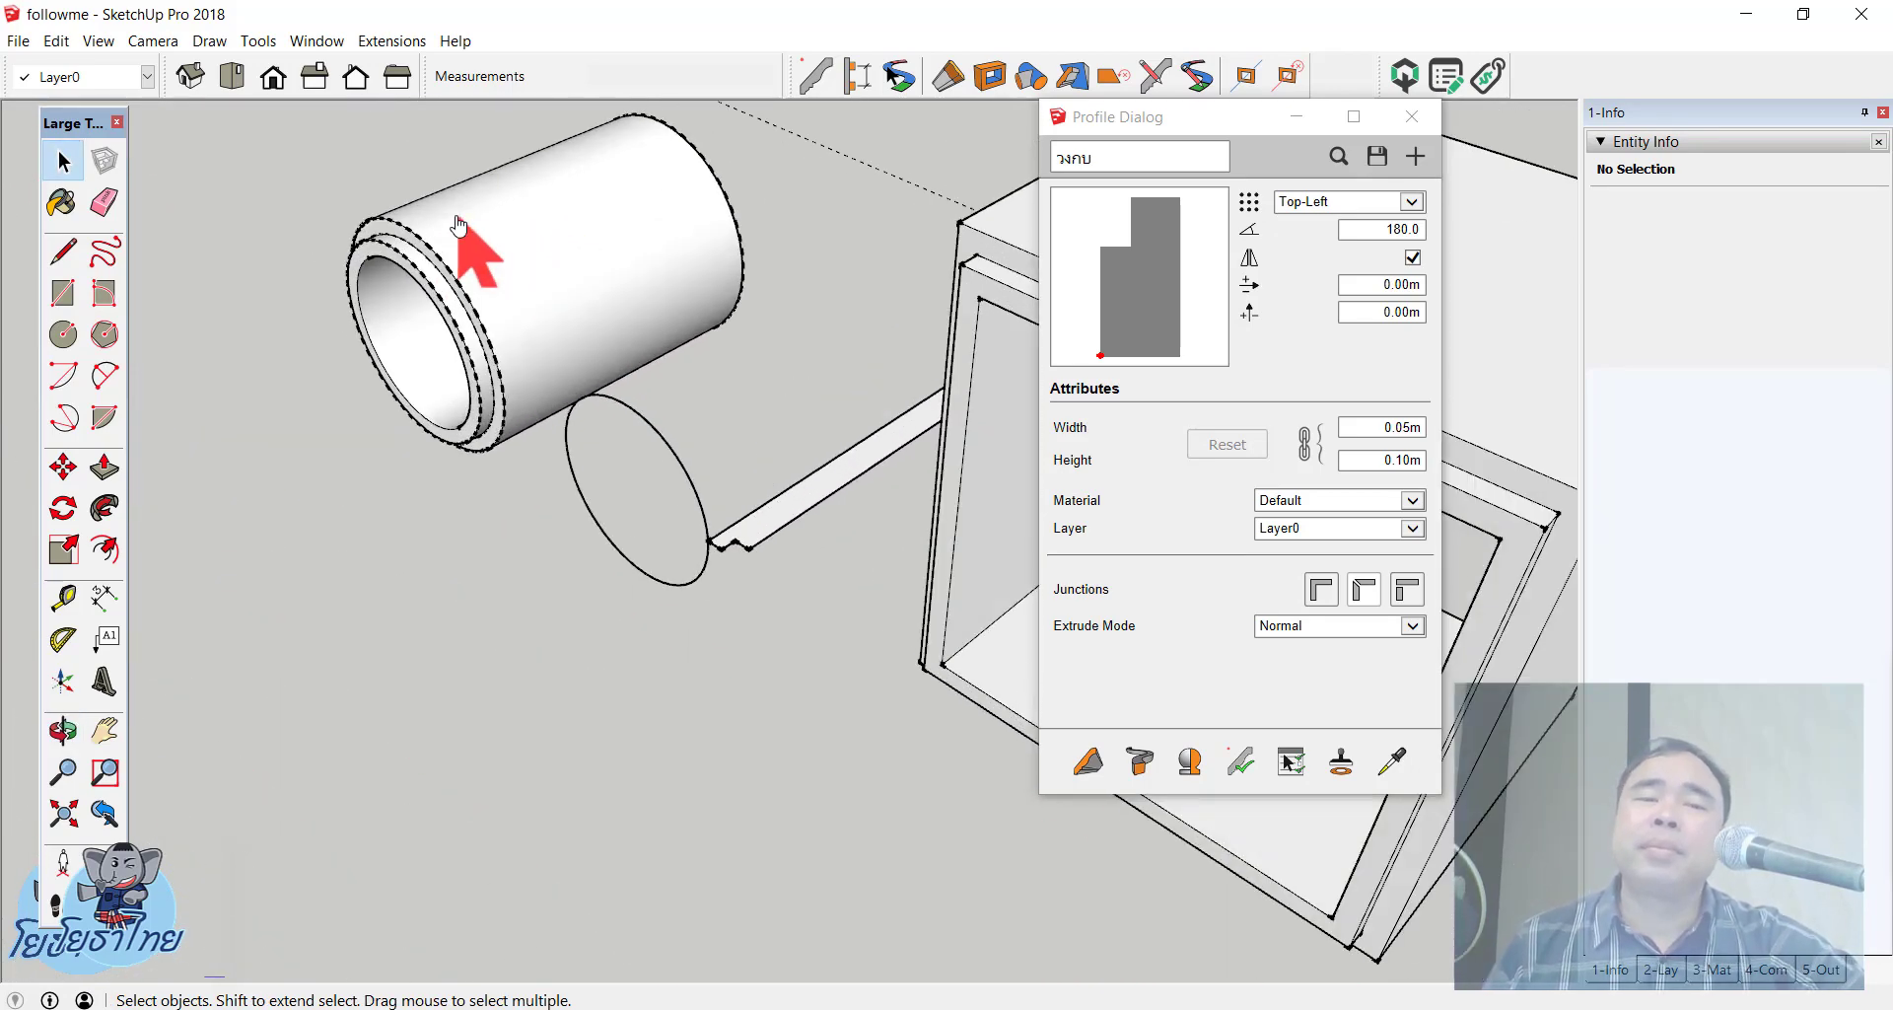
scroll(464, 232, "up", 2)
mouse_move(458, 226)
middle_mouse_down()
mouse_move(634, 287)
mouse_move(803, 440)
mouse_move(446, 509)
mouse_move(690, 616)
mouse_move(680, 488)
middle_mouse_up()
scroll(802, 473, "down", 2)
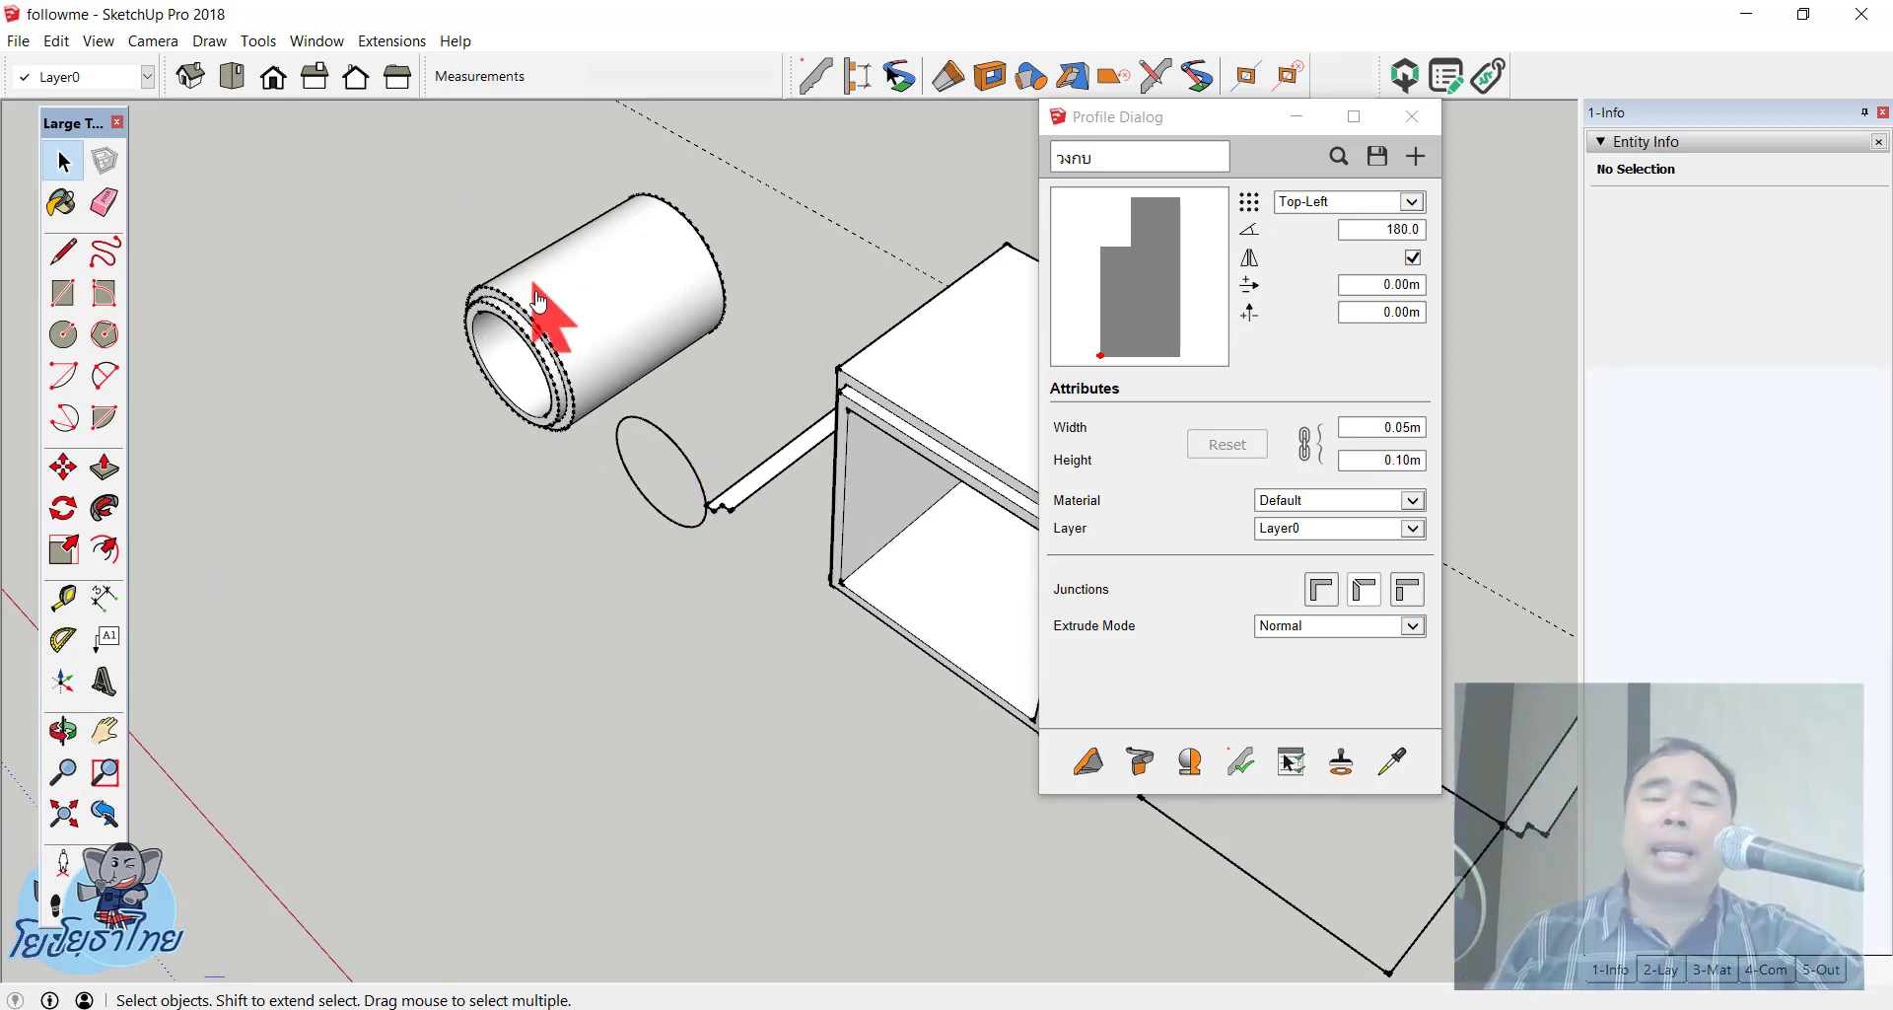
Step: Draw two circles, each by centre and radius point, on the ground beside the cylinder and box
mouse_move(549, 317)
middle_mouse_down()
mouse_move(633, 76)
mouse_move(567, 274)
middle_mouse_up()
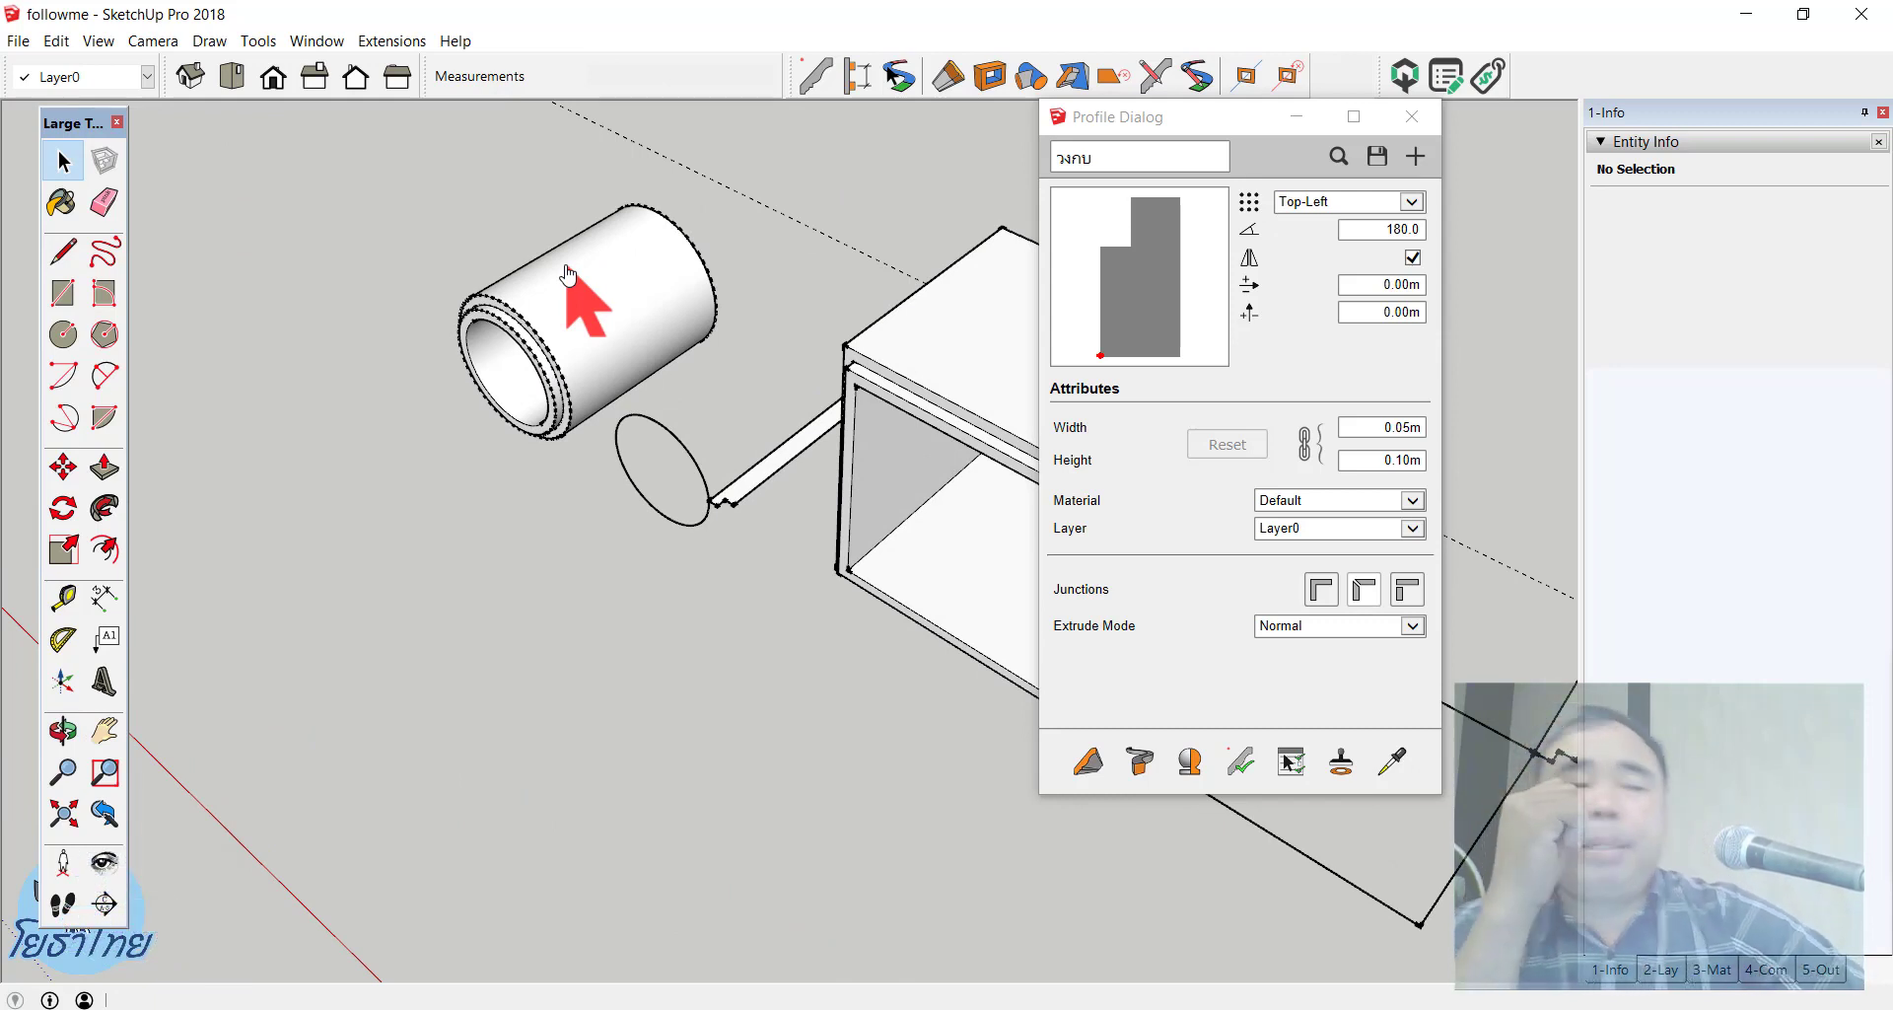
left_click(67, 340)
scroll(529, 592, "down", 3)
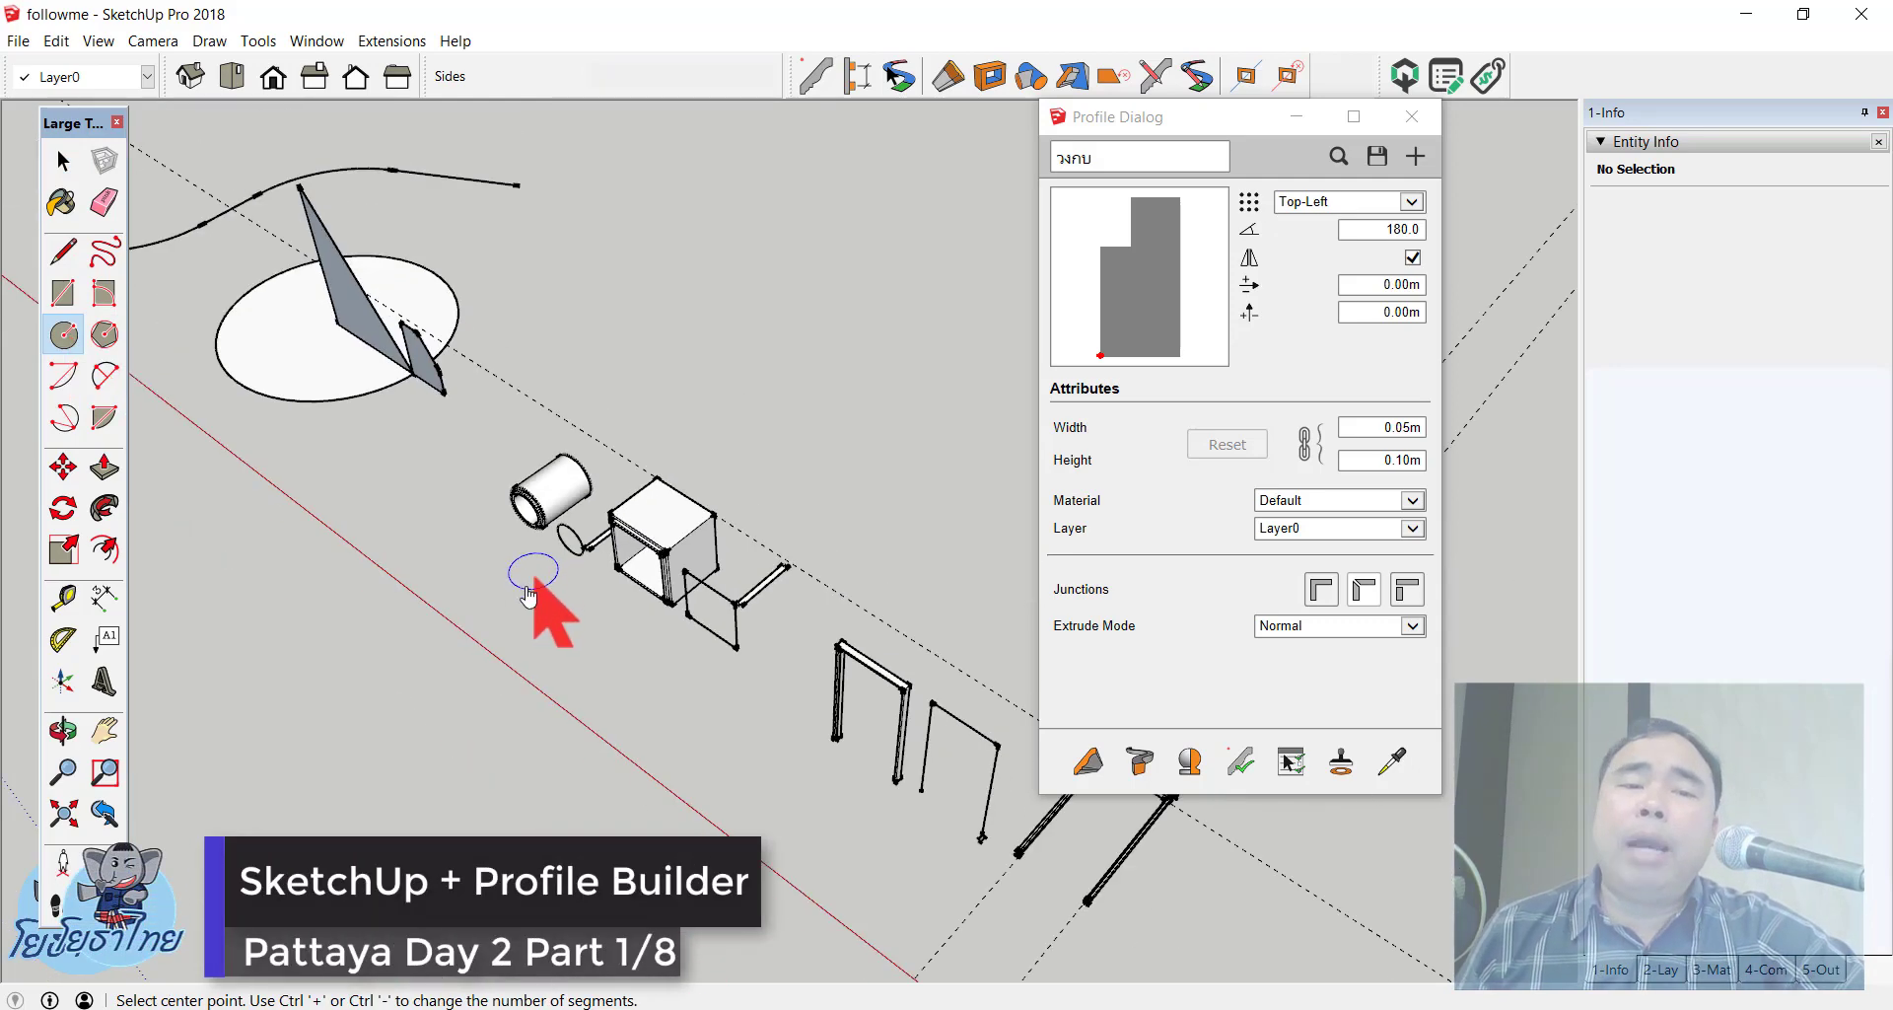
scroll(522, 591, "up", 2)
scroll(478, 562, "up", 2)
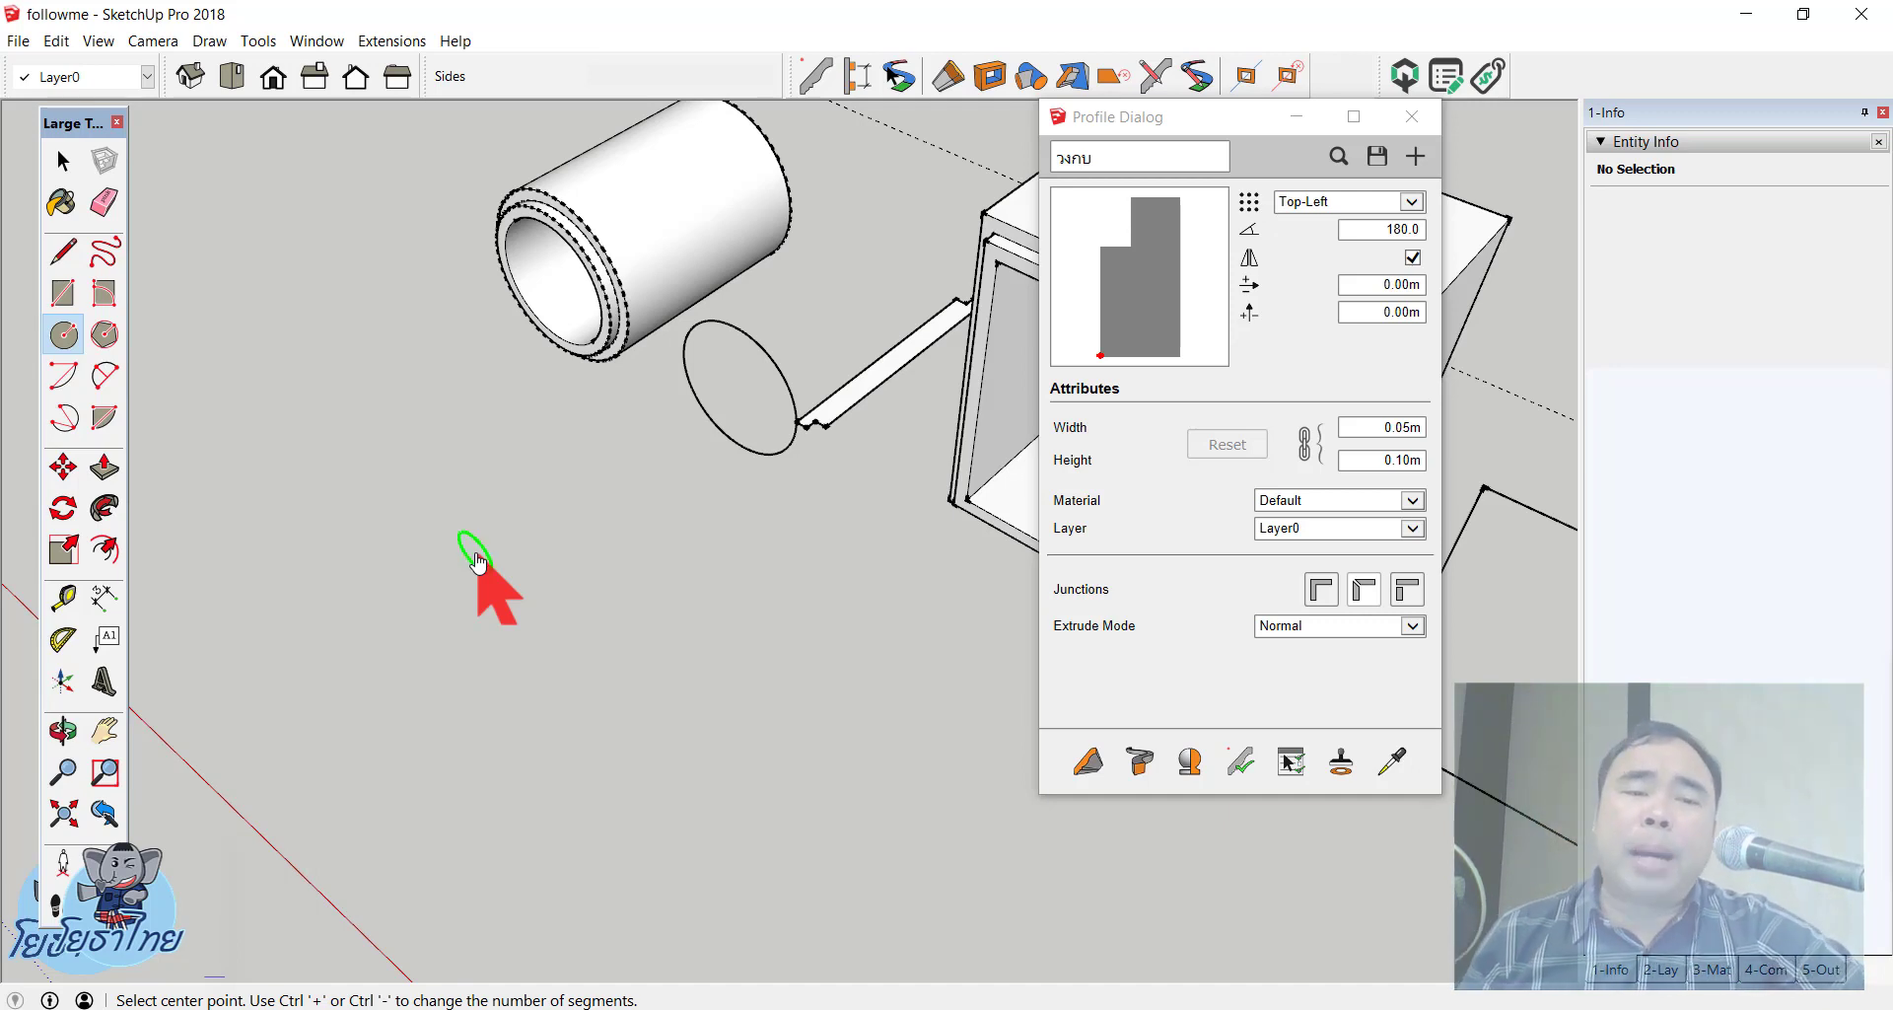
left_click(477, 553)
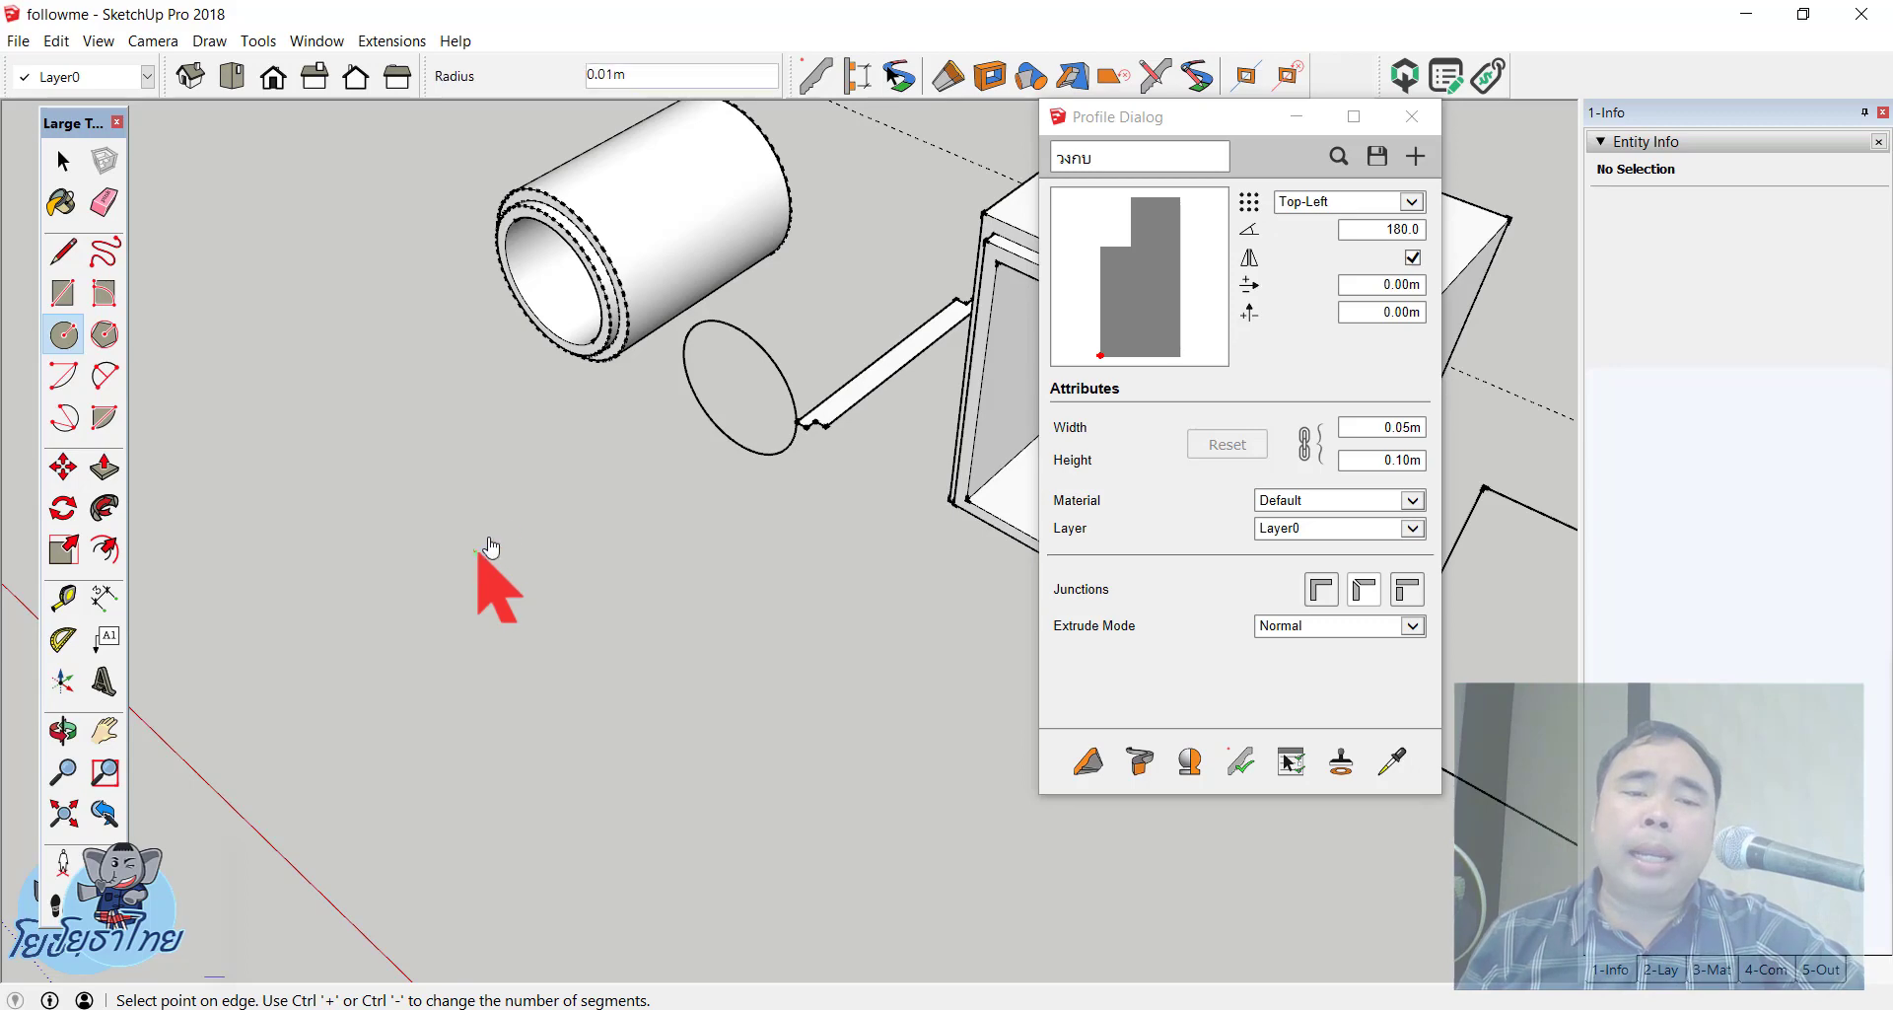
left_click(634, 627)
mouse_move(634, 627)
middle_mouse_down()
mouse_move(329, 371)
mouse_move(169, 304)
mouse_move(956, 549)
mouse_move(316, 435)
mouse_move(434, 478)
mouse_move(496, 693)
mouse_move(625, 359)
mouse_move(330, 410)
mouse_move(440, 456)
mouse_move(331, 404)
middle_mouse_up()
key("c")
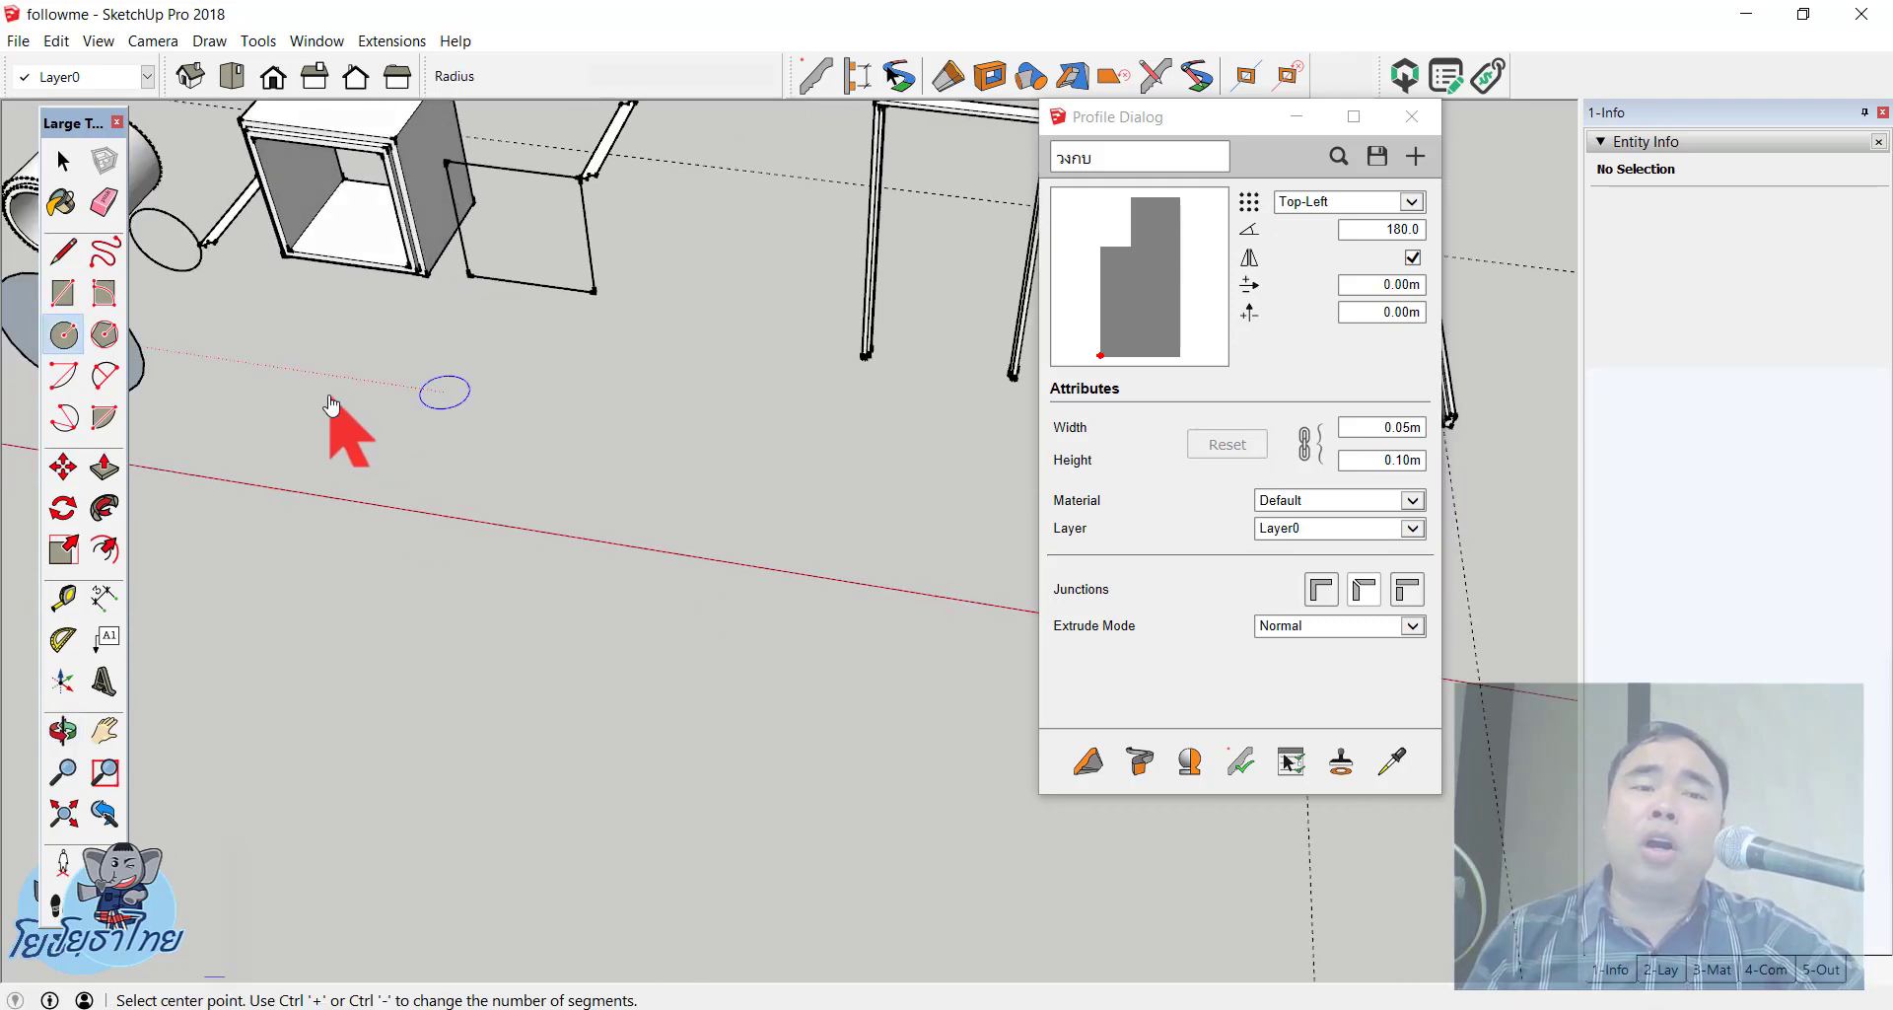
left_click(495, 433)
left_click(470, 362)
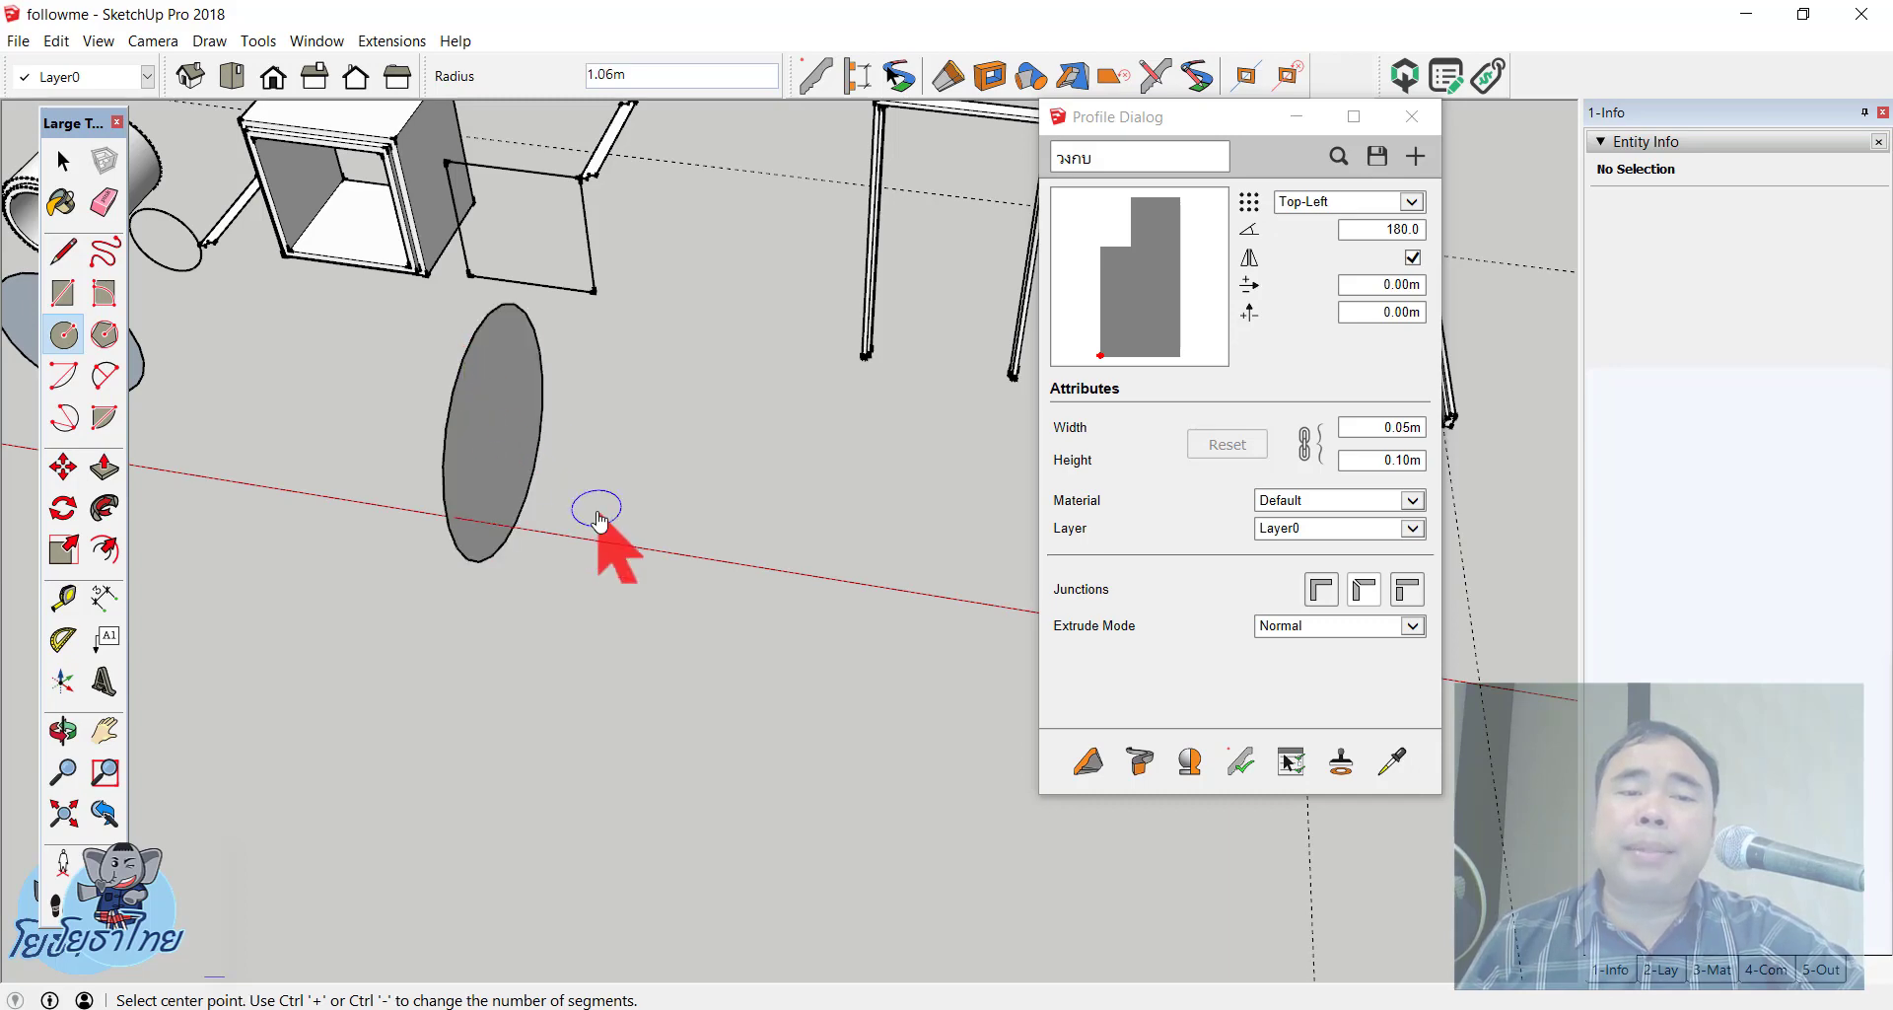
mouse_move(591, 516)
middle_mouse_down()
mouse_move(262, 232)
mouse_move(577, 118)
mouse_move(413, 483)
middle_mouse_up()
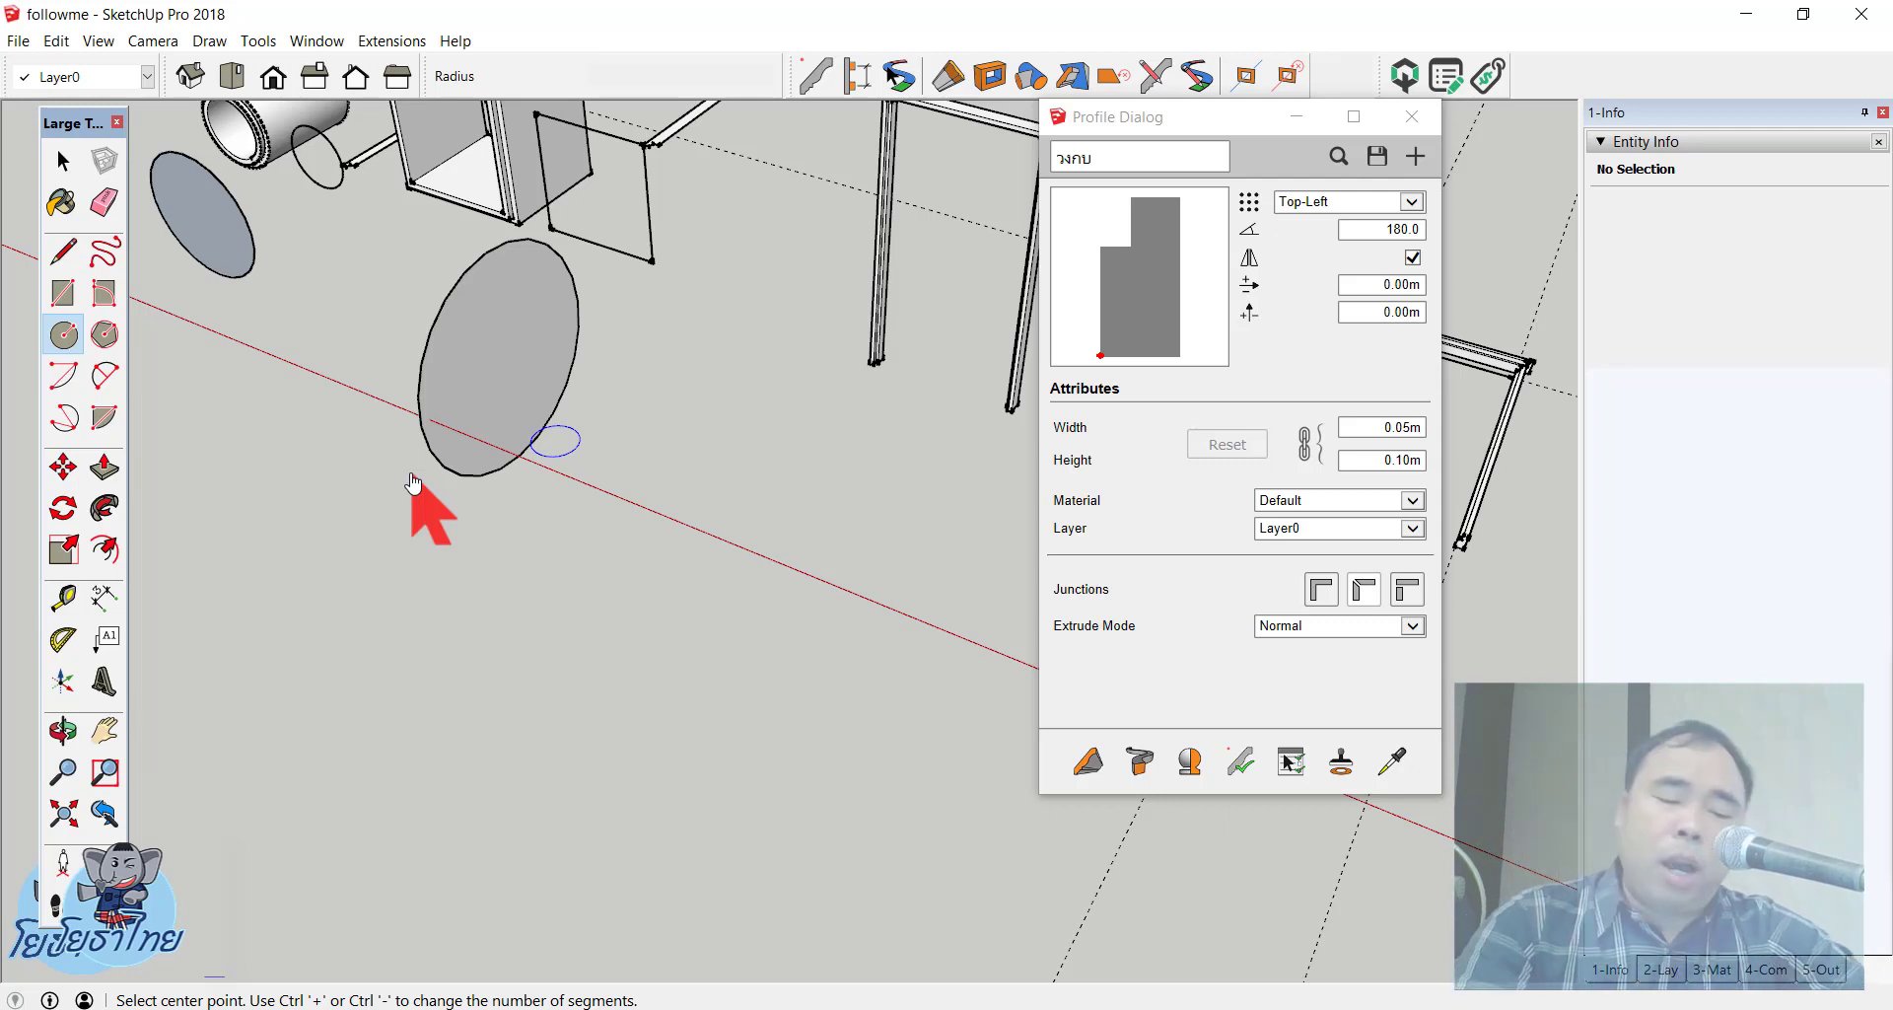
key("space")
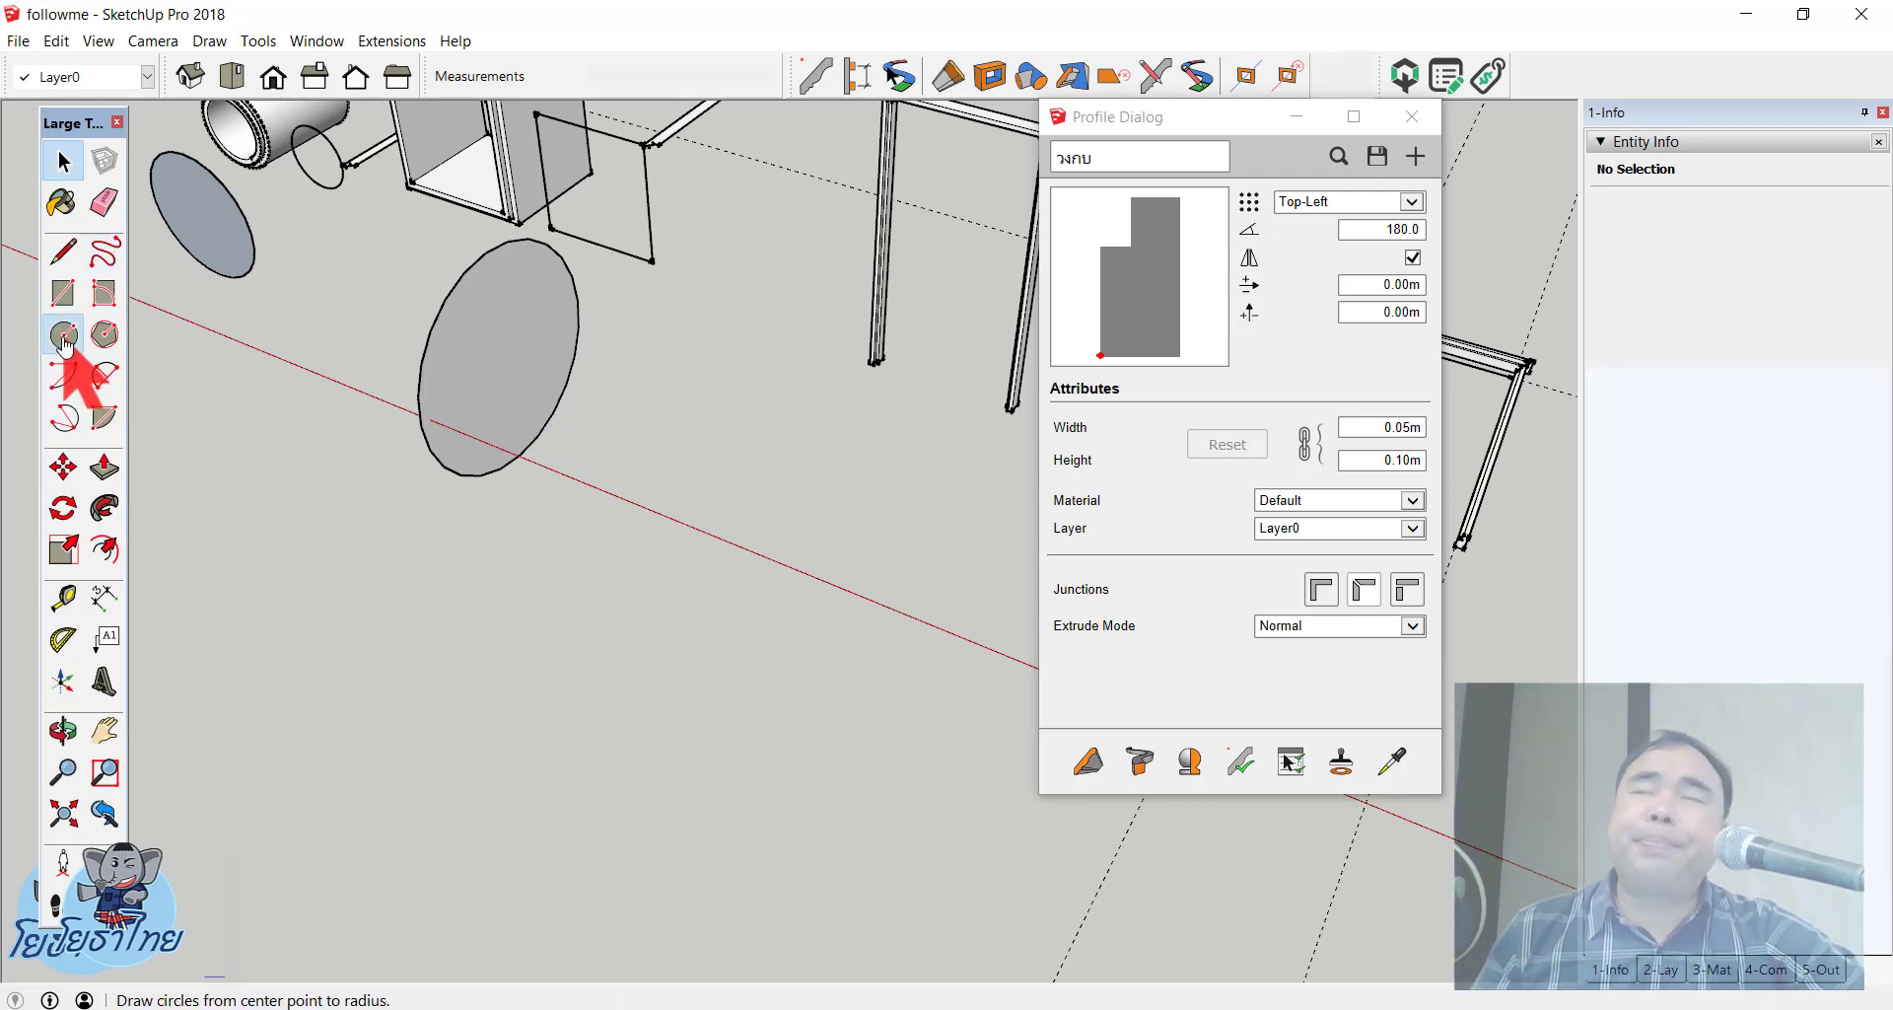
Step: Draw another circle overlapping the first one near the tube, then orbit toward the box
left_click(64, 336)
scroll(642, 381, "up", 3)
scroll(642, 380, "down", 4)
scroll(639, 390, "up", 3)
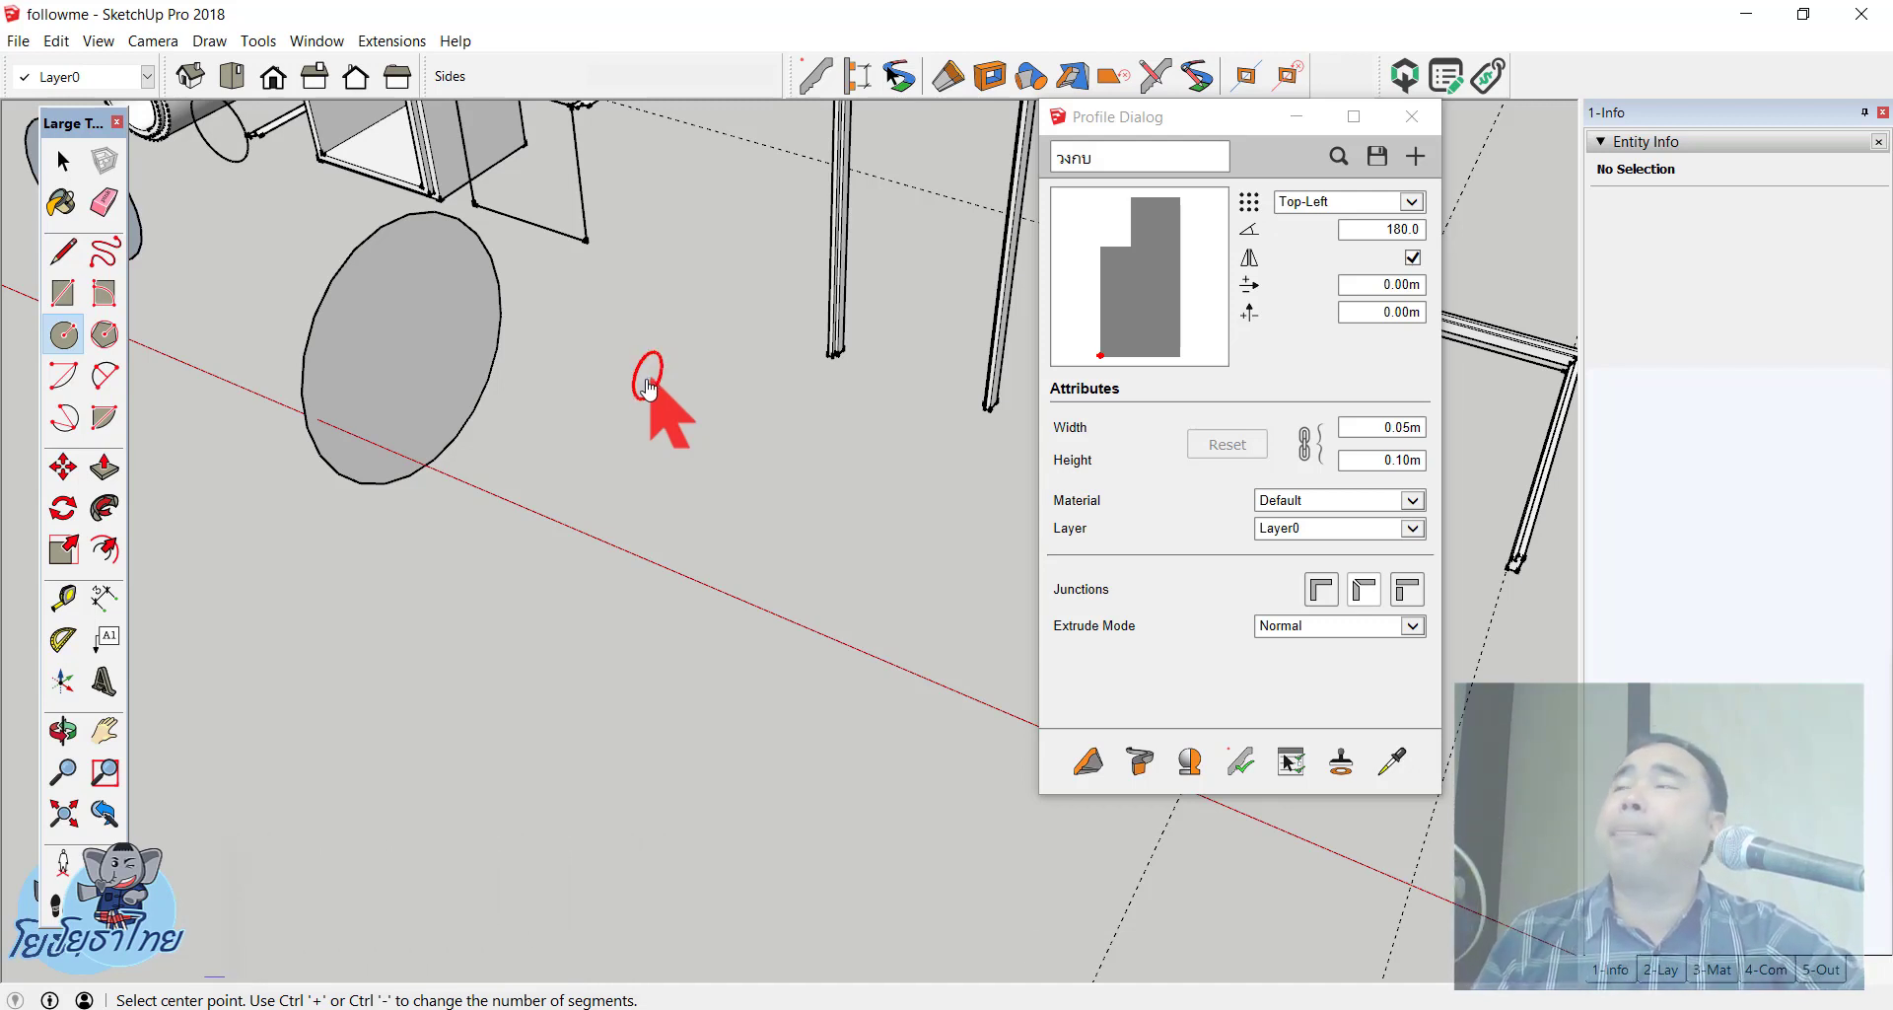
left_click(658, 451)
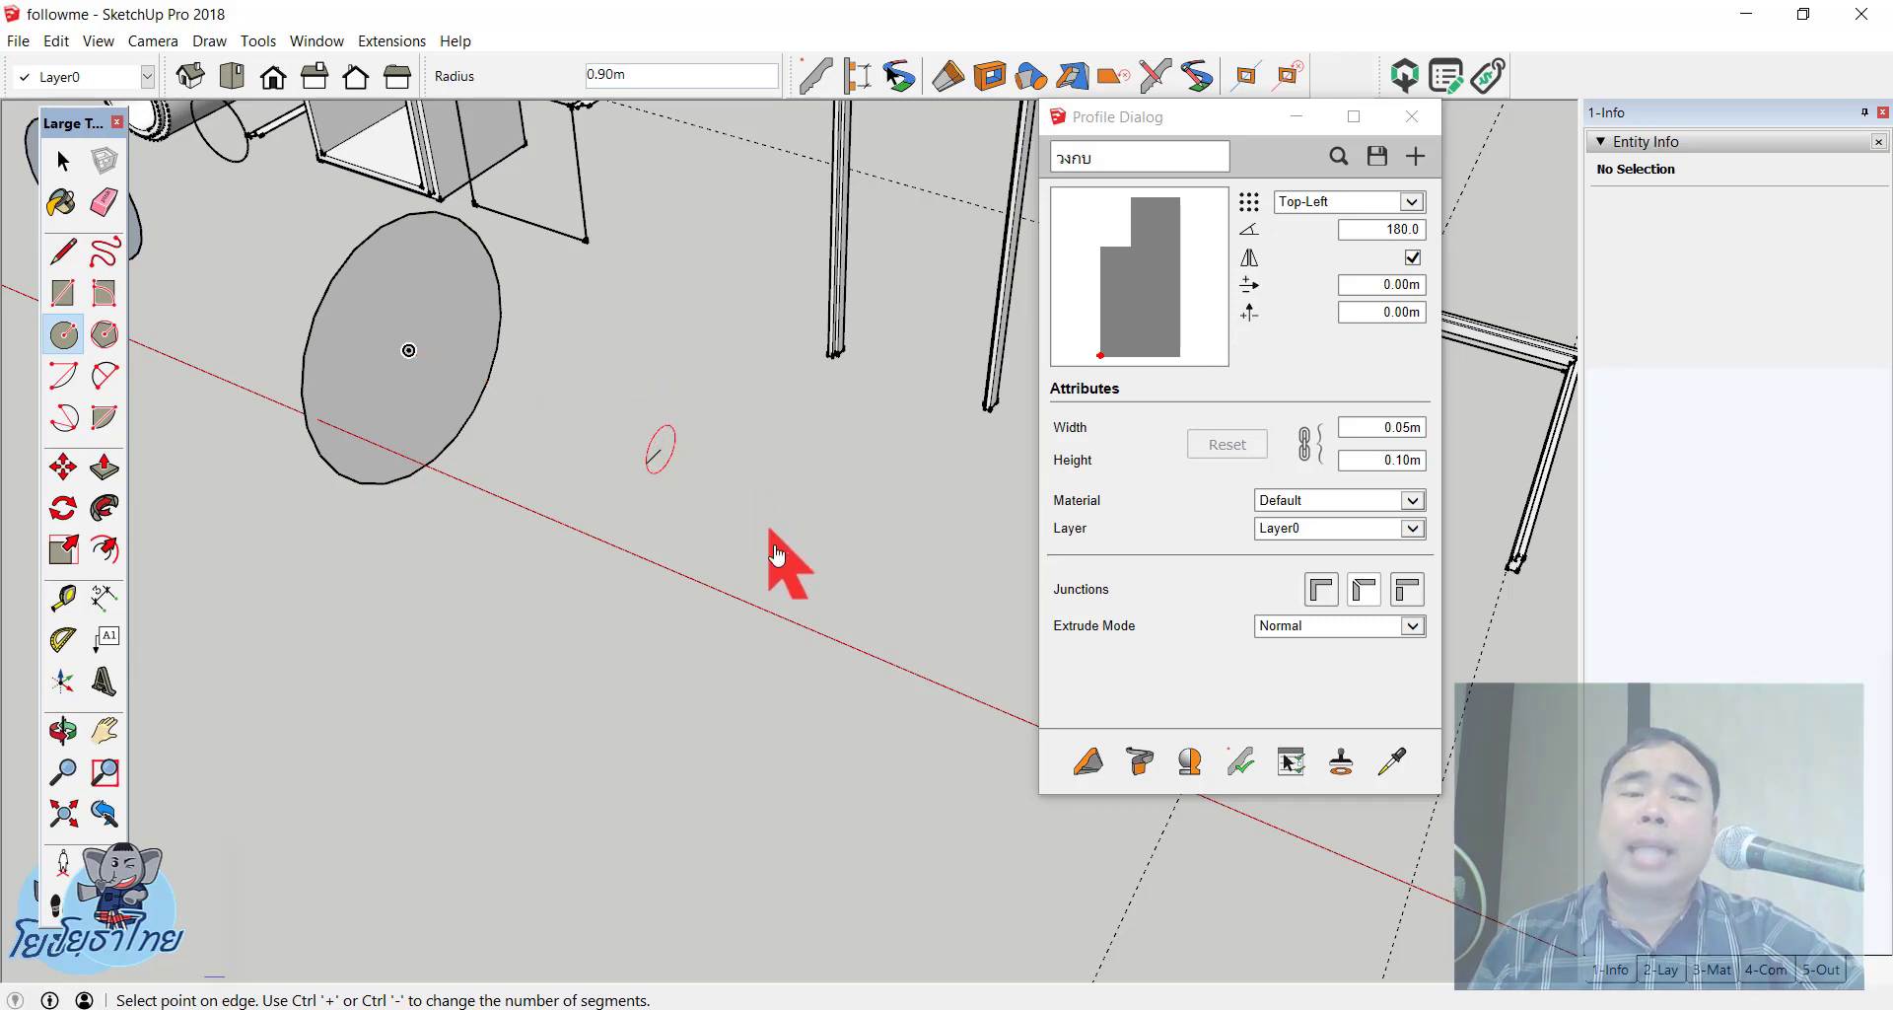
left_click(802, 643)
mouse_move(802, 652)
middle_mouse_down()
mouse_move(677, 444)
mouse_move(412, 204)
mouse_move(570, 373)
mouse_move(570, 352)
middle_mouse_up()
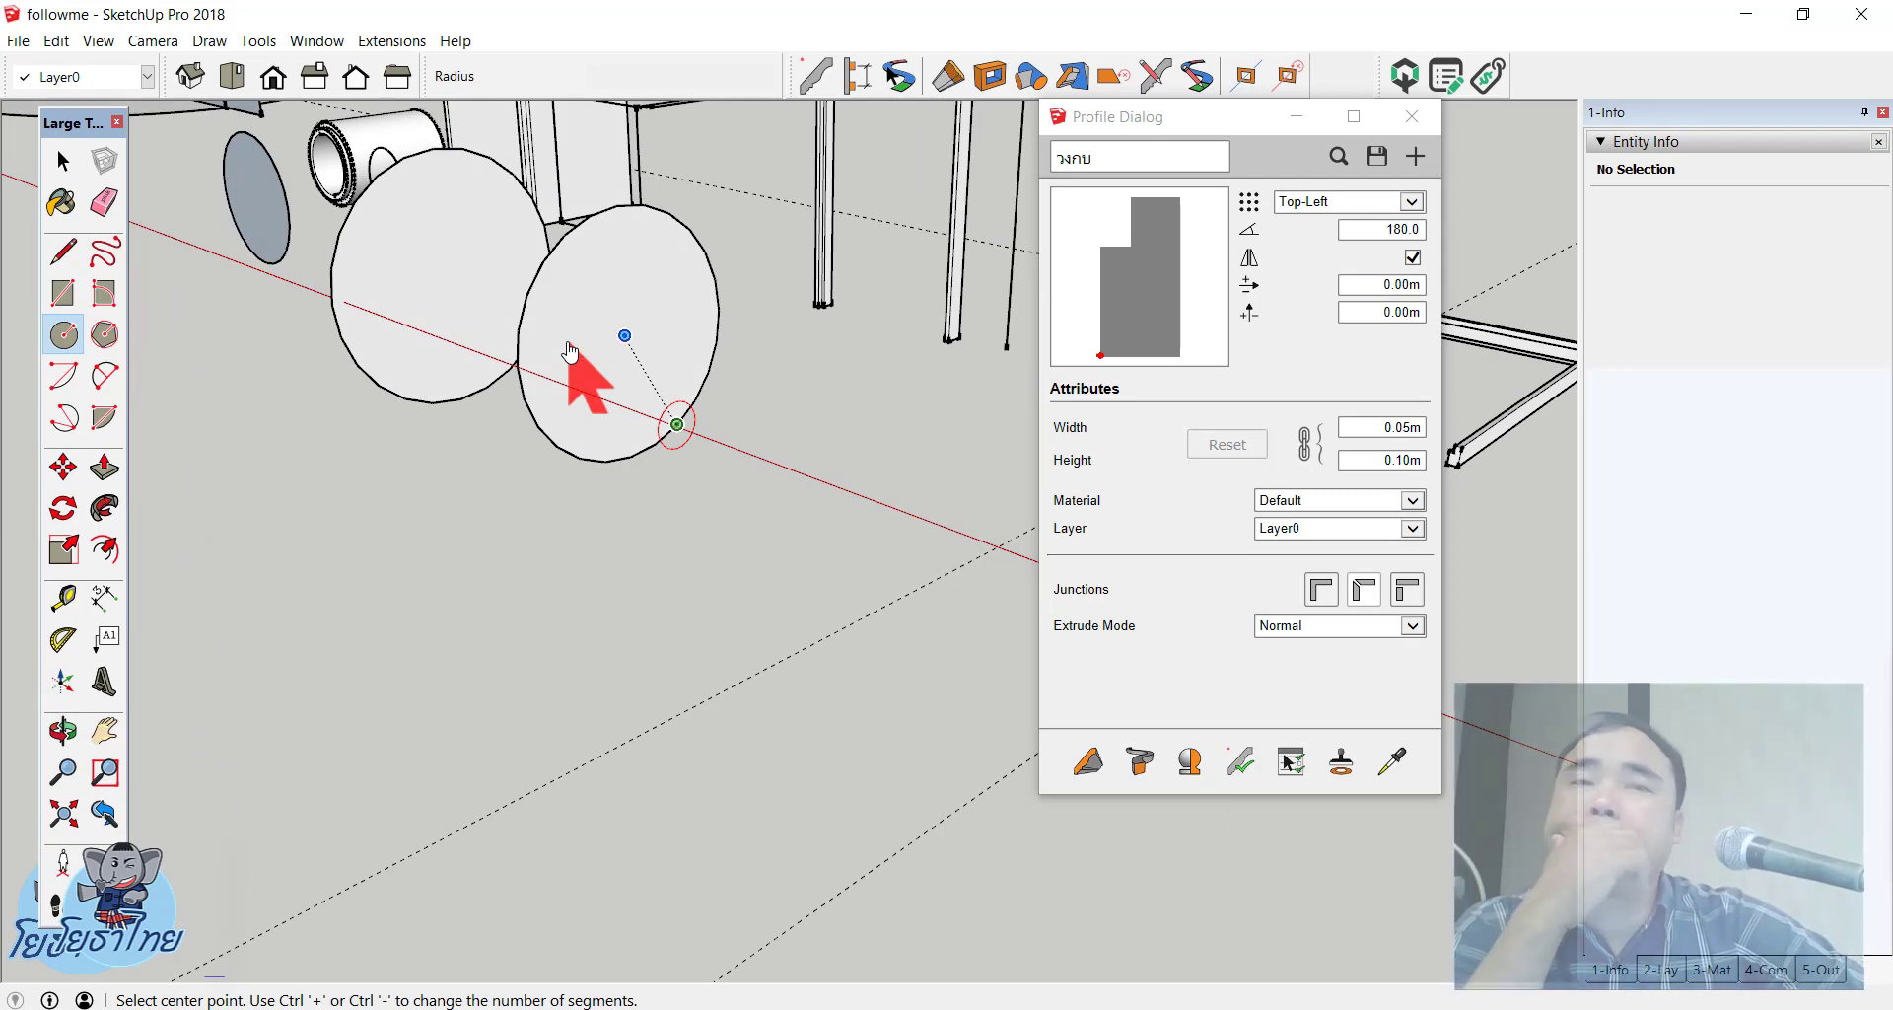
key("space")
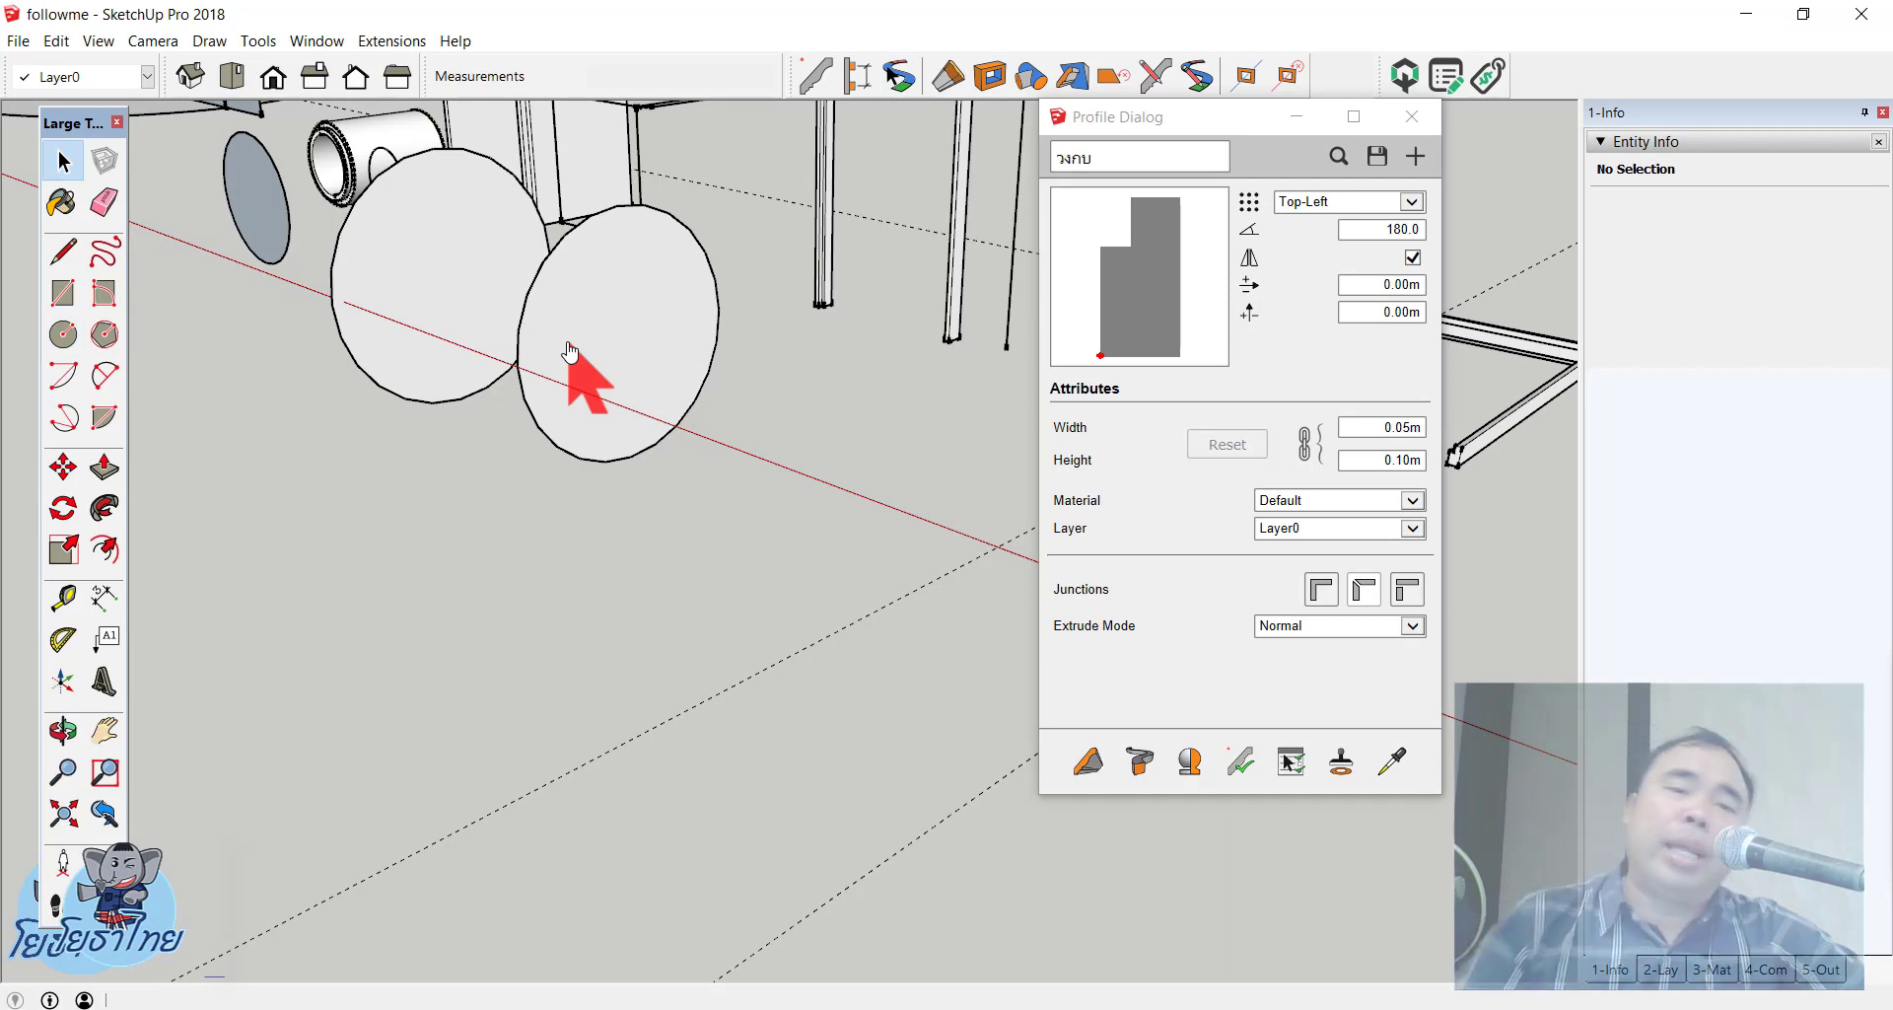
scroll(741, 404, "down", 5)
mouse_move(742, 404)
middle_mouse_down()
mouse_move(697, 528)
mouse_move(795, 621)
mouse_move(832, 562)
middle_mouse_up()
scroll(764, 345, "up", 3)
scroll(764, 345, "up", 2)
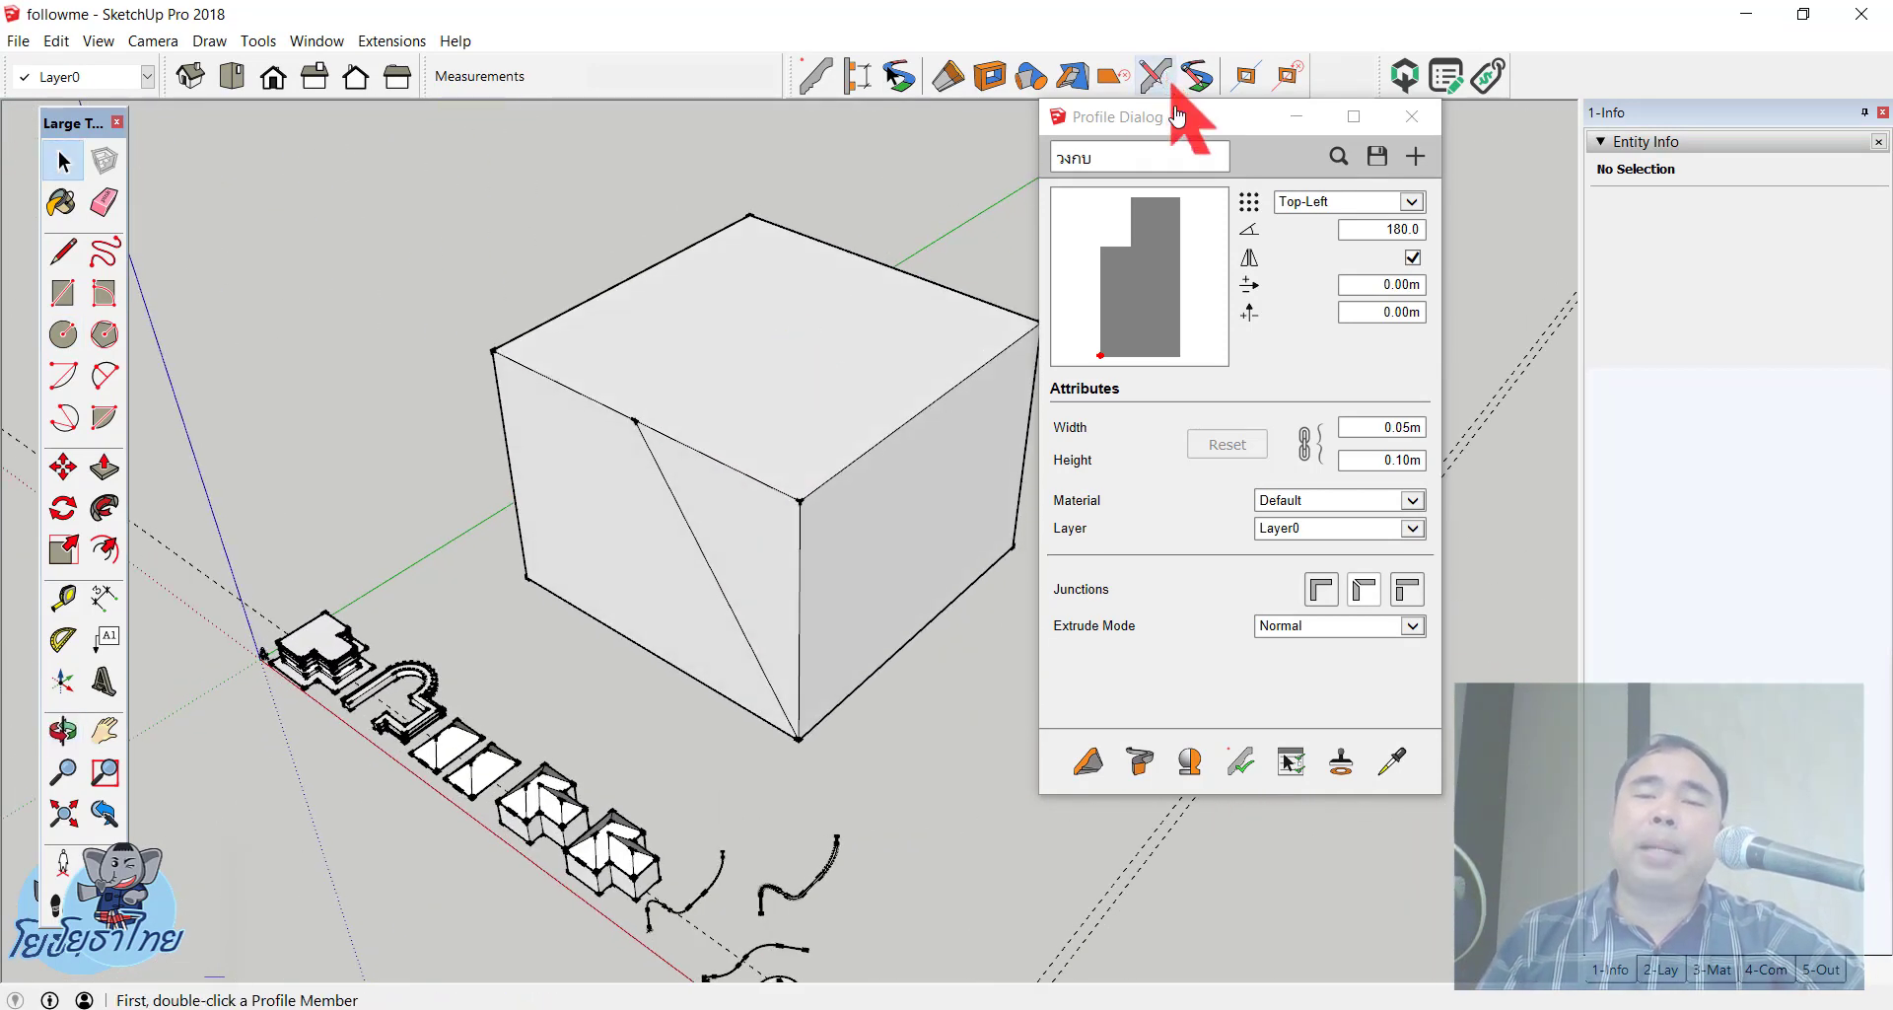
Step: Use Follow Me to sweep the box's triangular side profile around its top face, forming a pyramid
left_click_drag(1191, 129, 1590, 200)
scroll(741, 328, "up", 2)
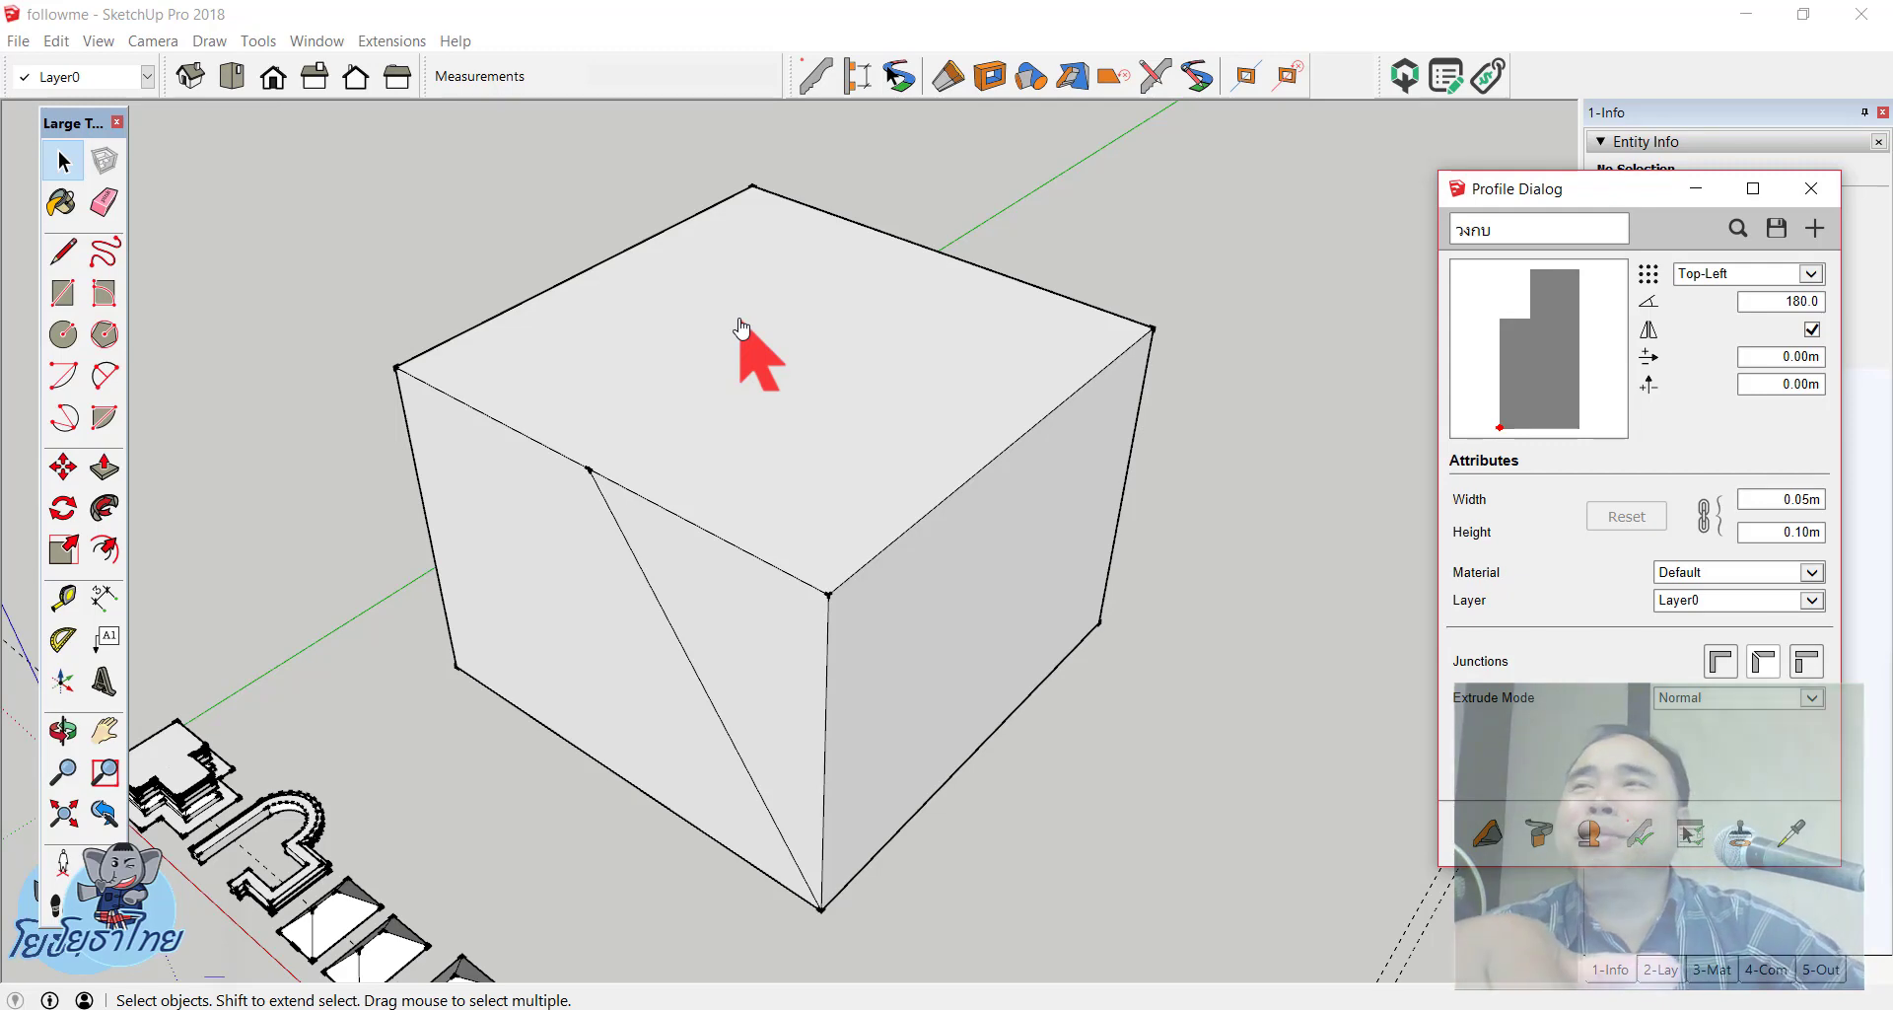
scroll(828, 449, "up", 1)
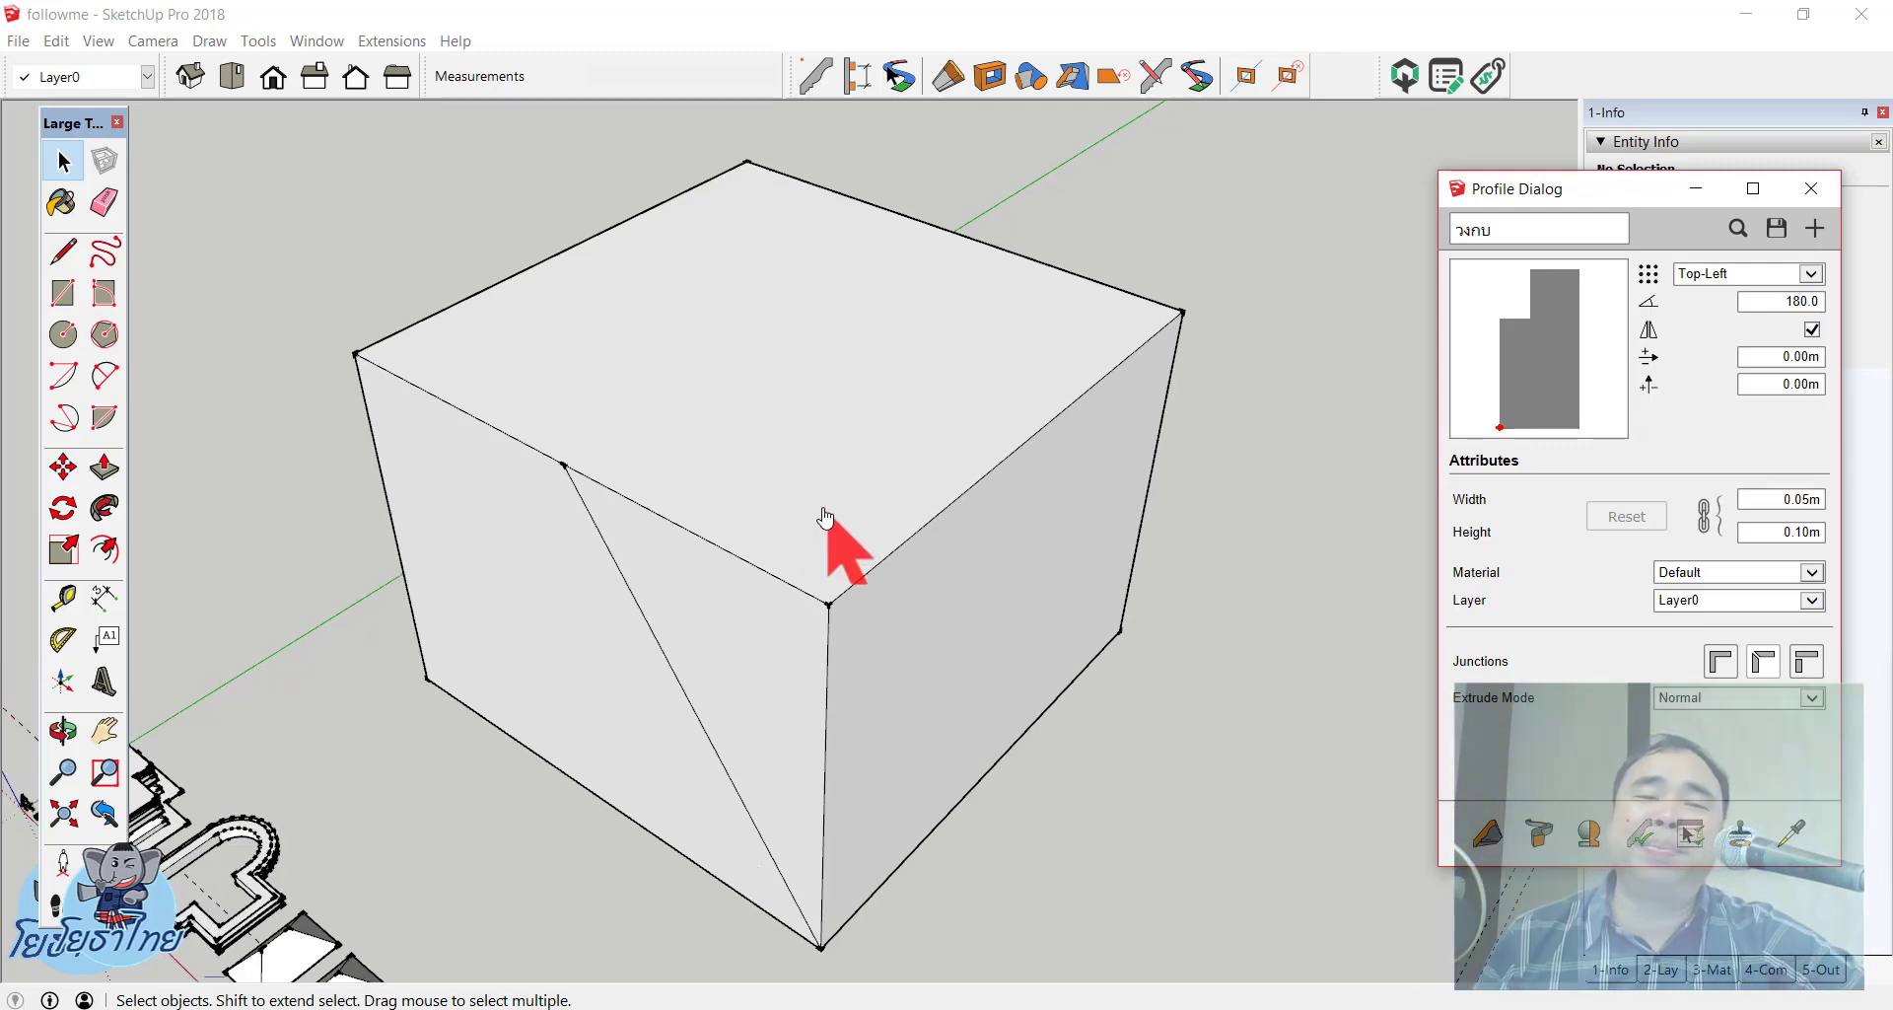
left_click(800, 343)
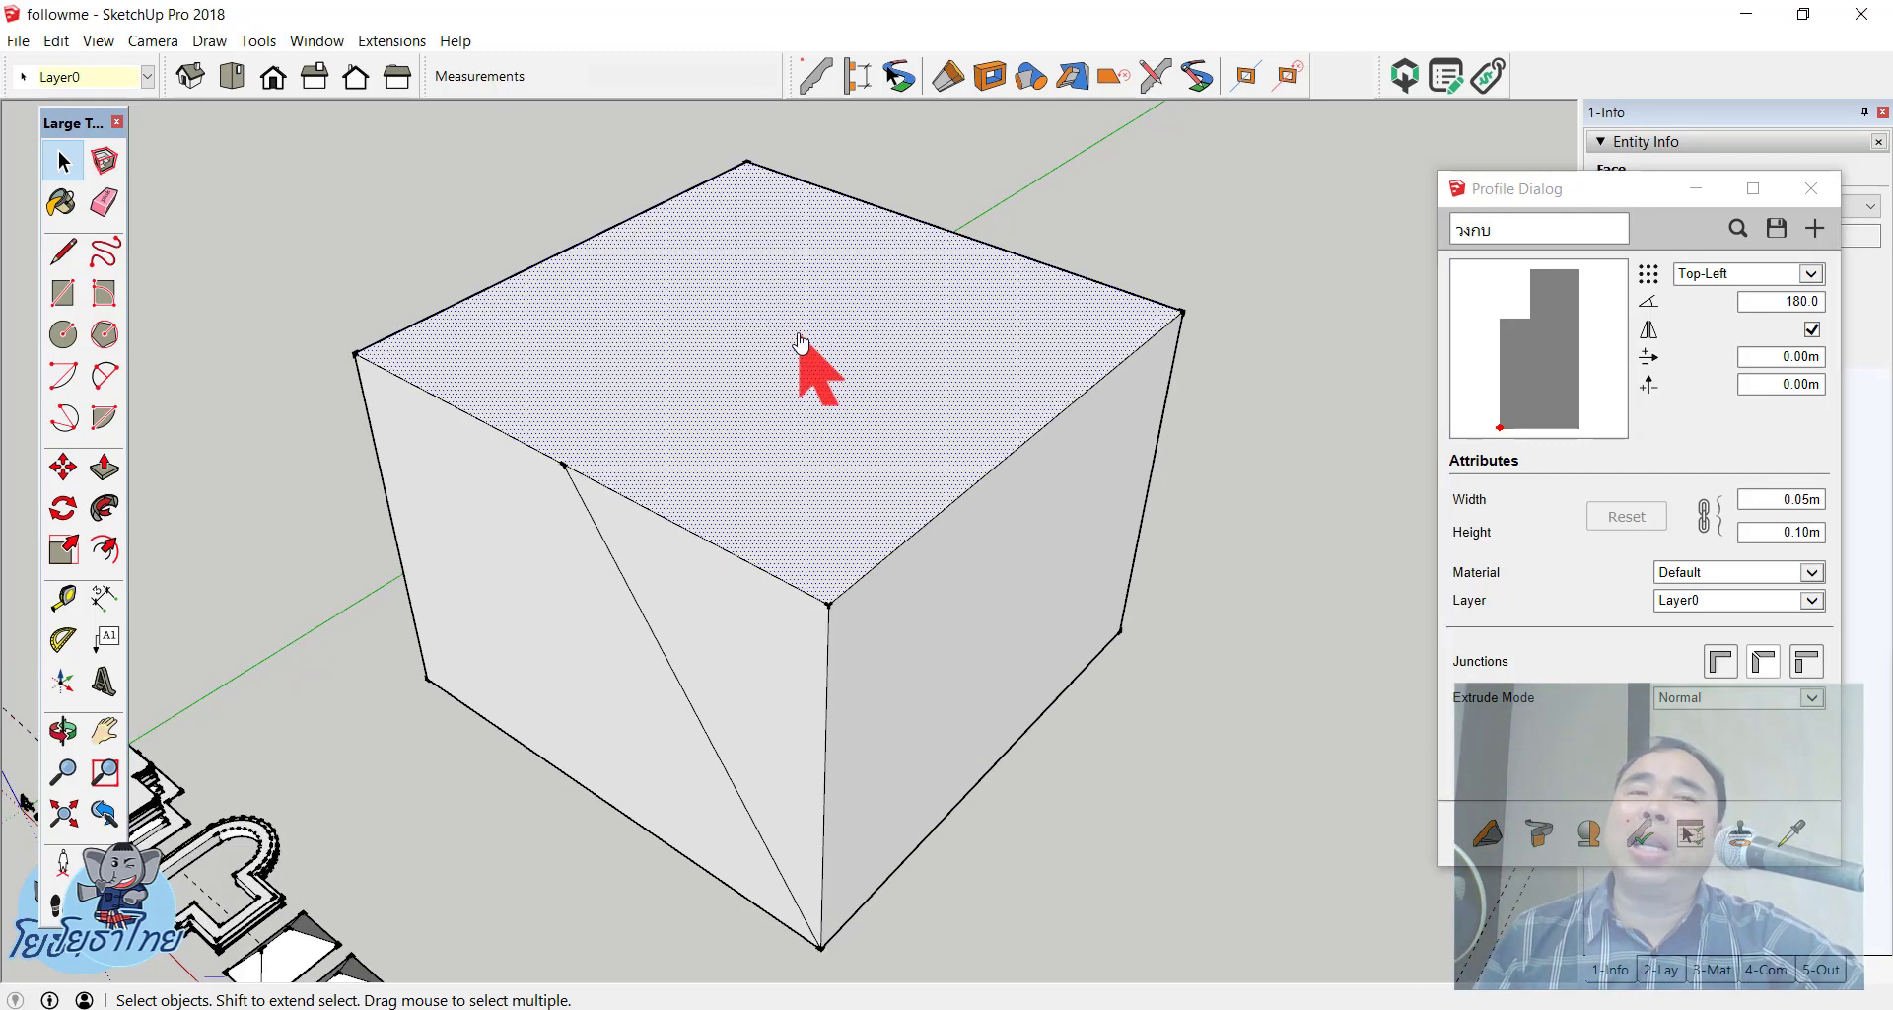
left_click(104, 508)
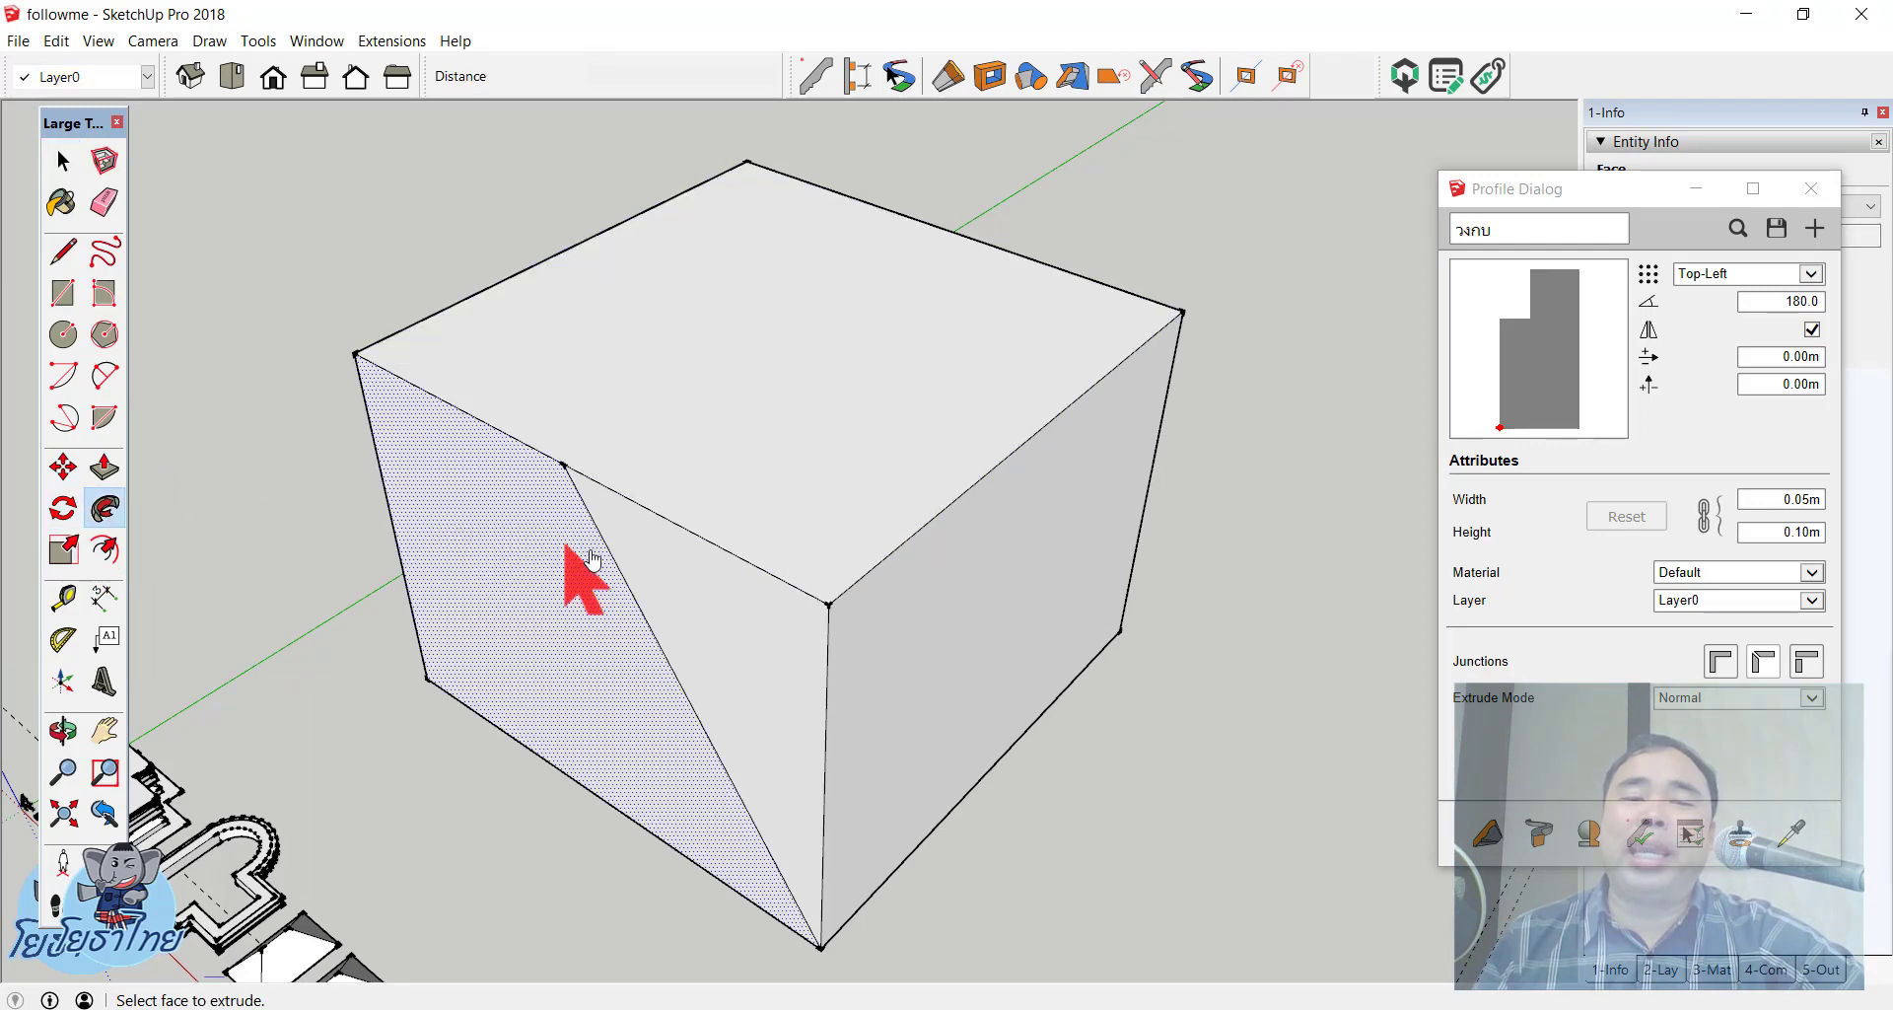
mouse_move(732, 607)
middle_mouse_down()
mouse_move(688, 768)
mouse_move(557, 980)
middle_mouse_up()
scroll(633, 540, "down", 3)
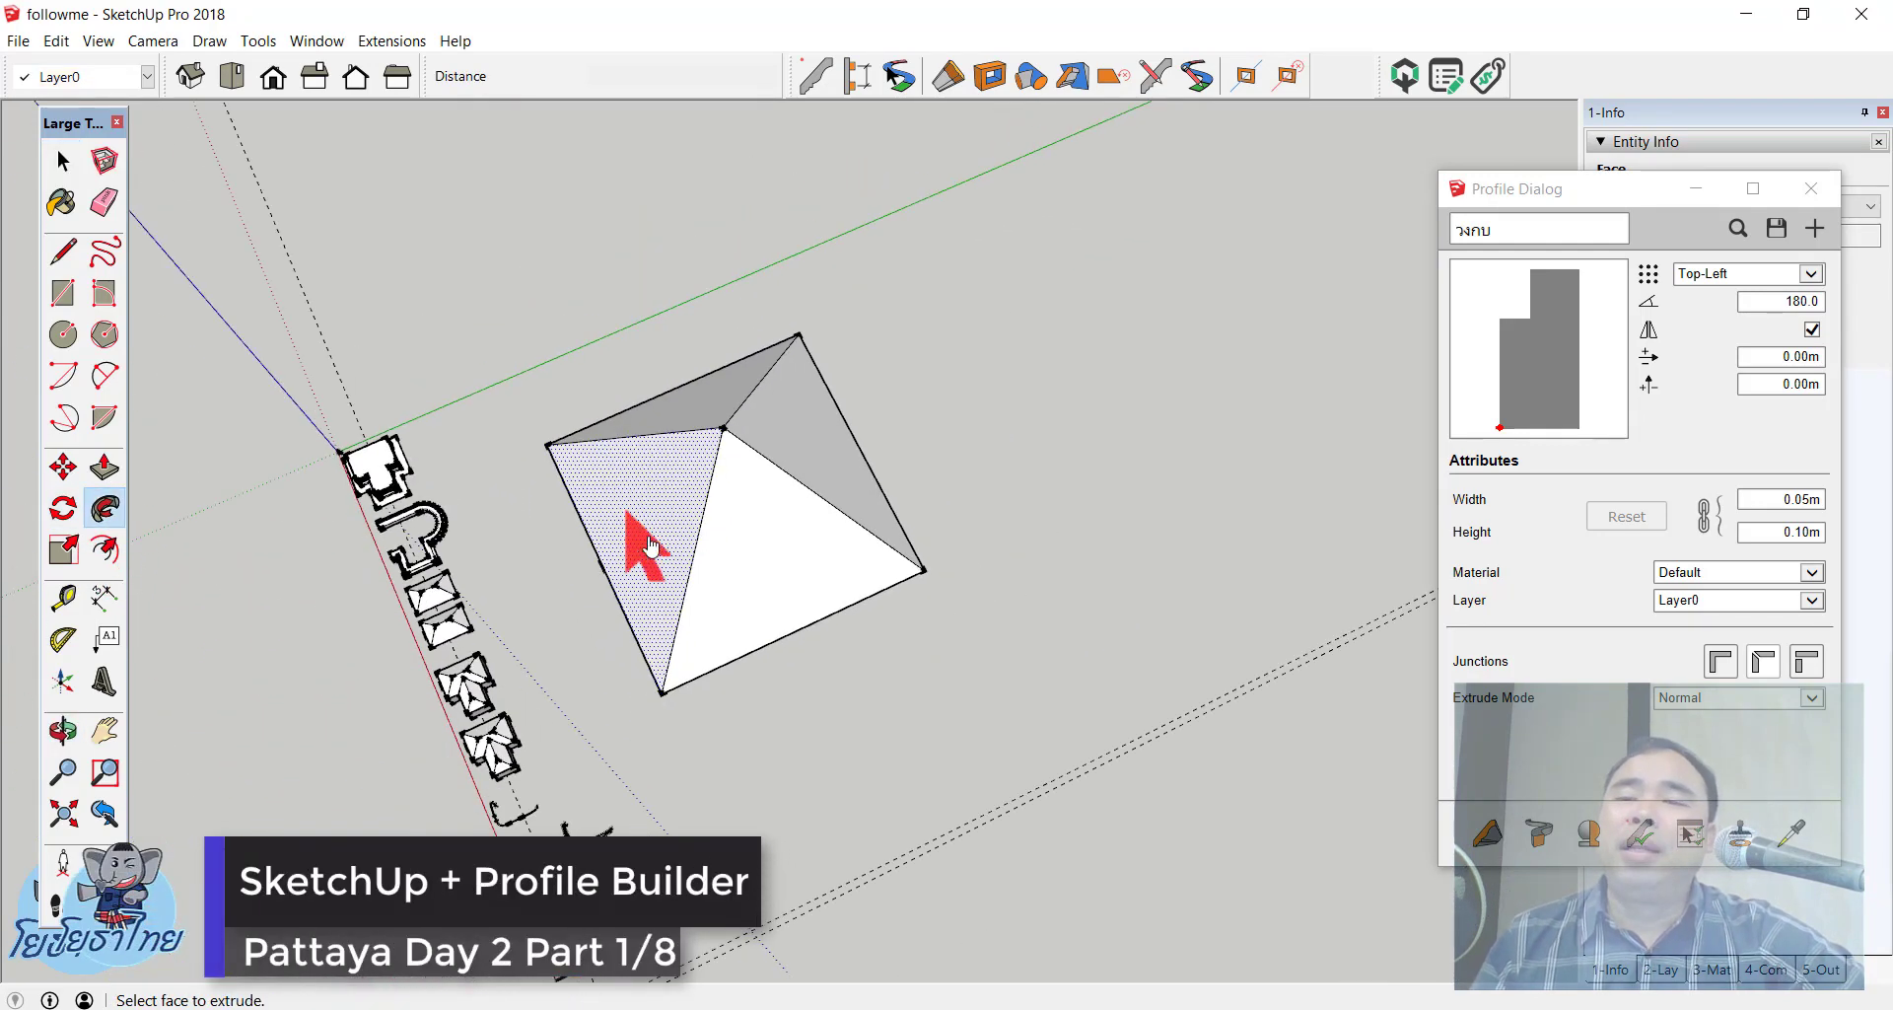
scroll(653, 569, "up", 3)
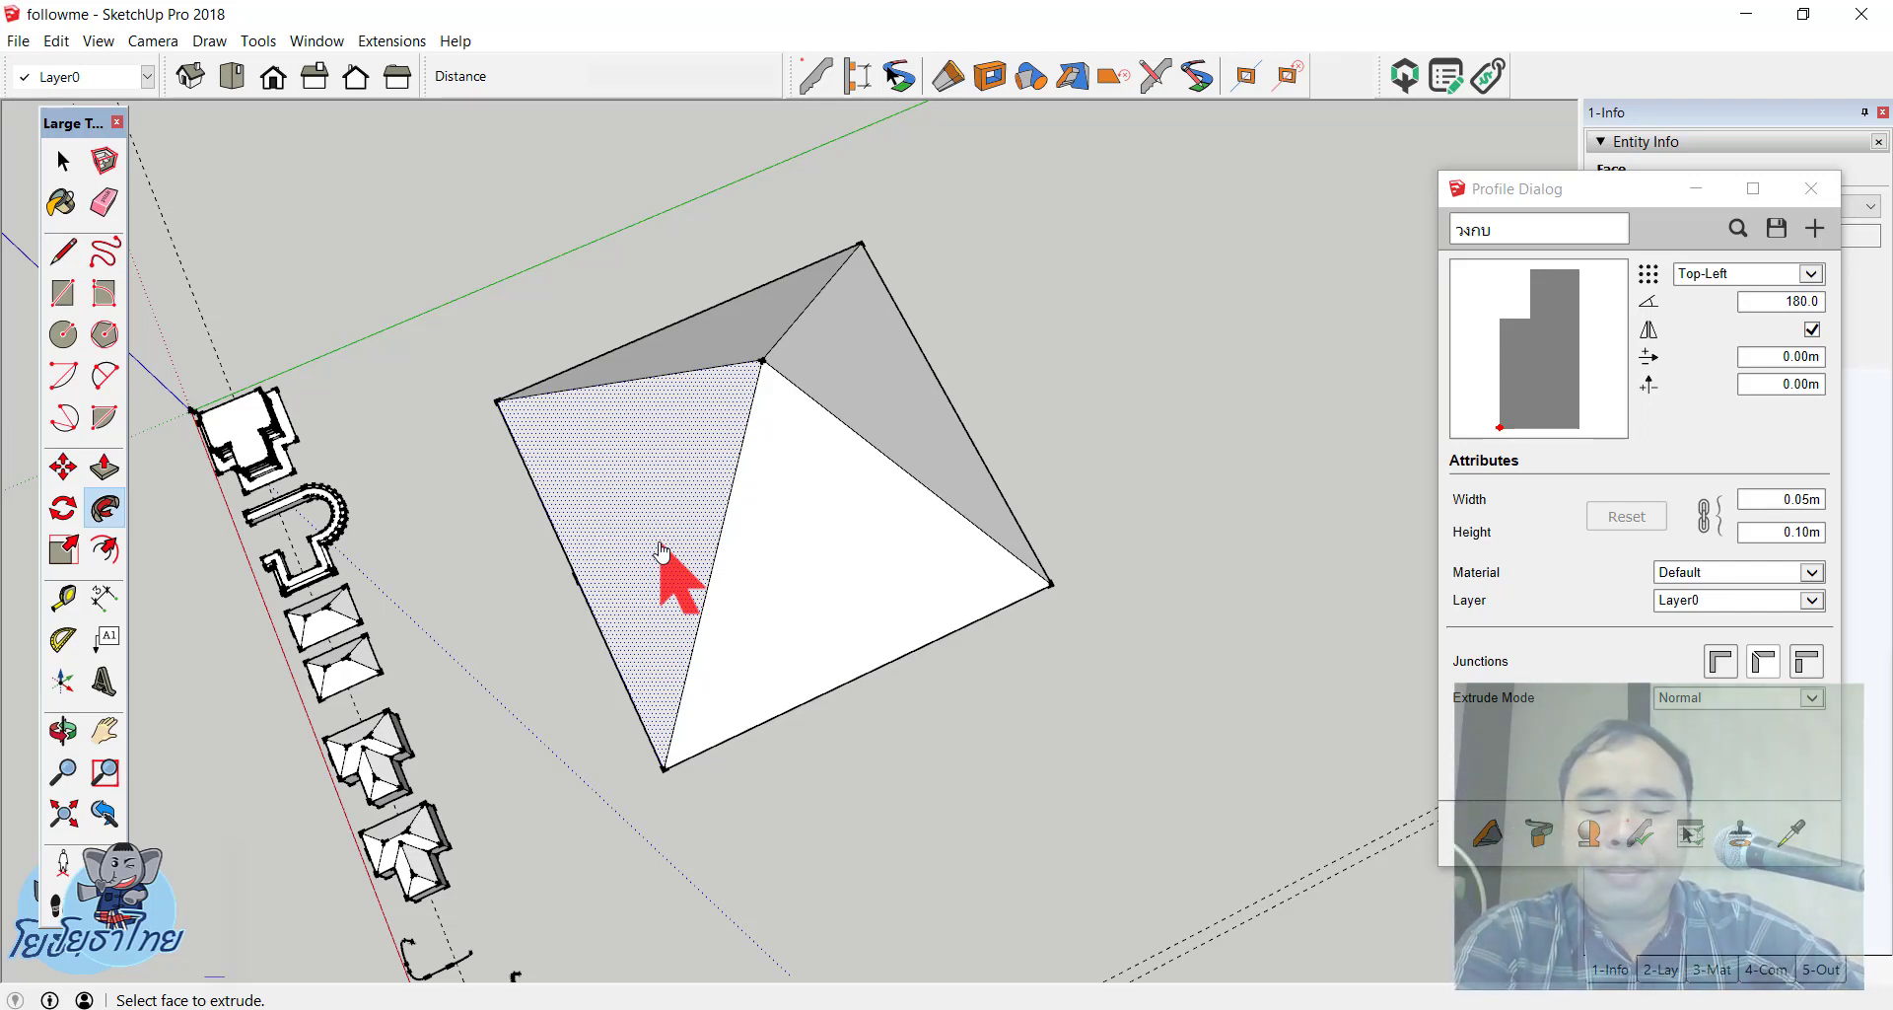
key("space")
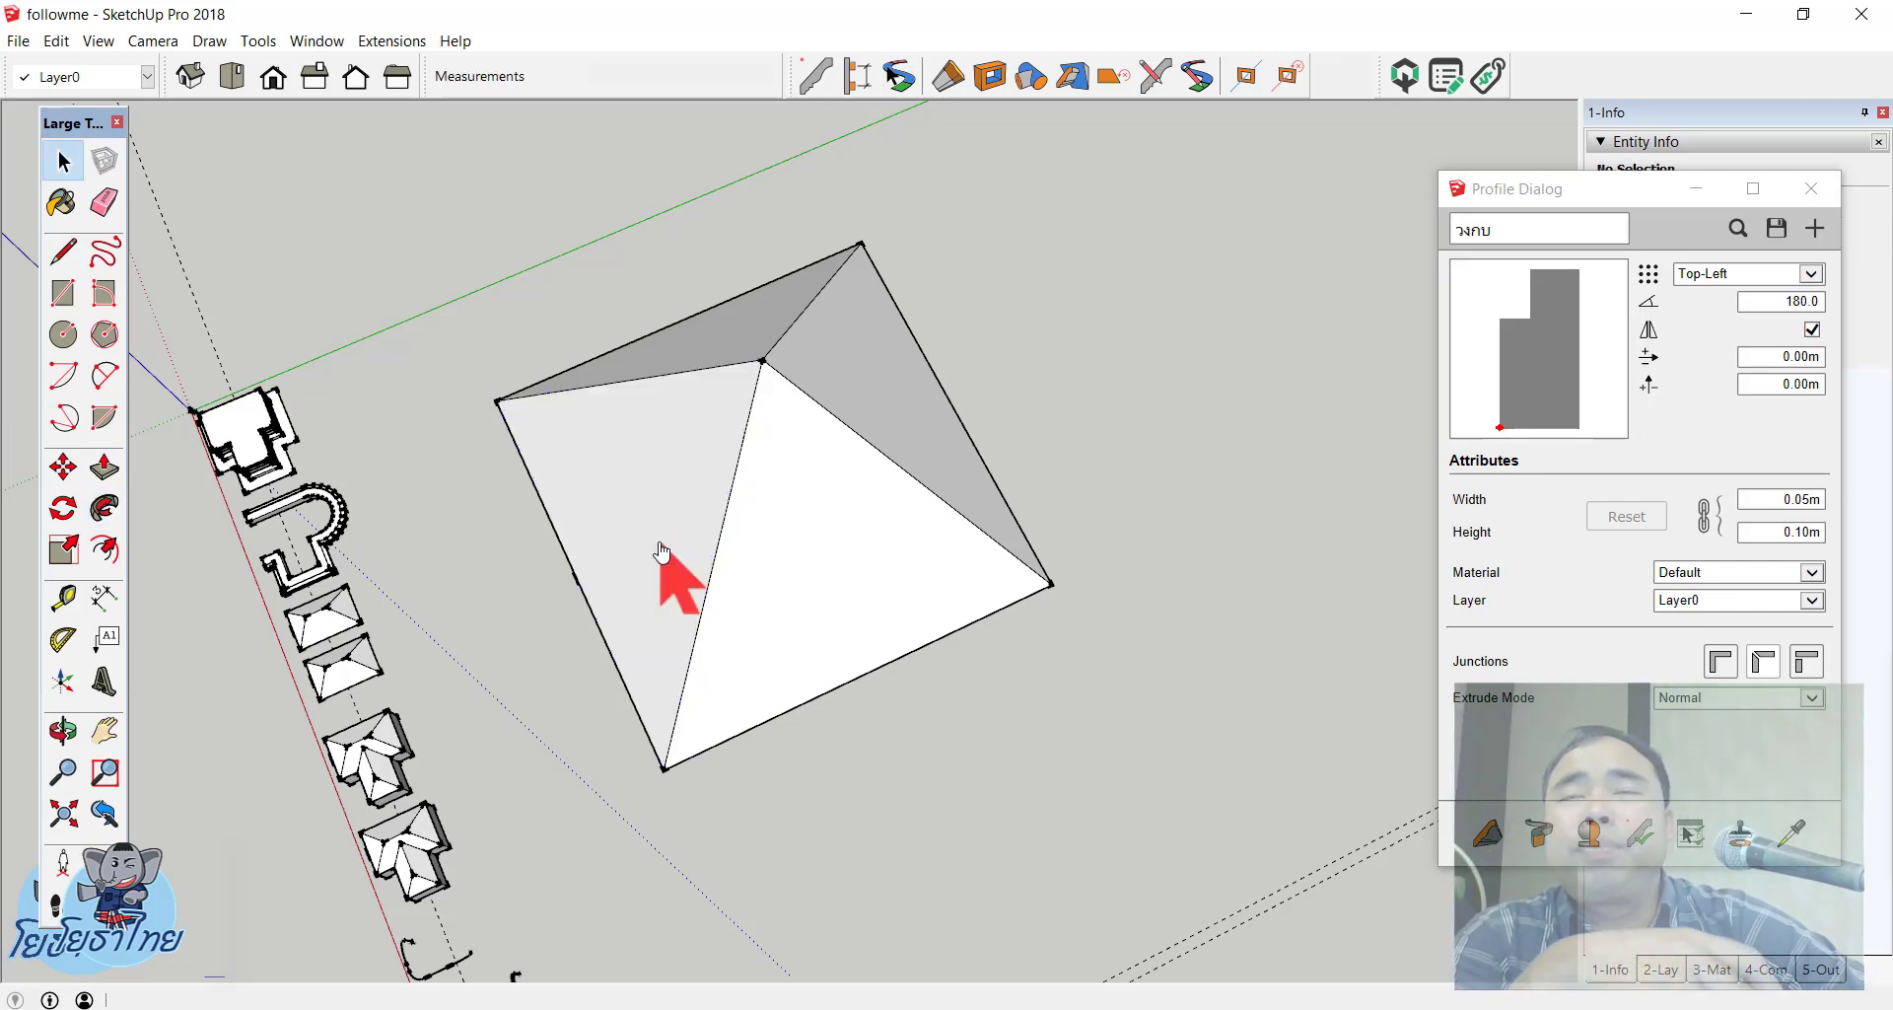
Step: Select every face and edge of the pyramid and group them with Make Group
left_click(893, 429)
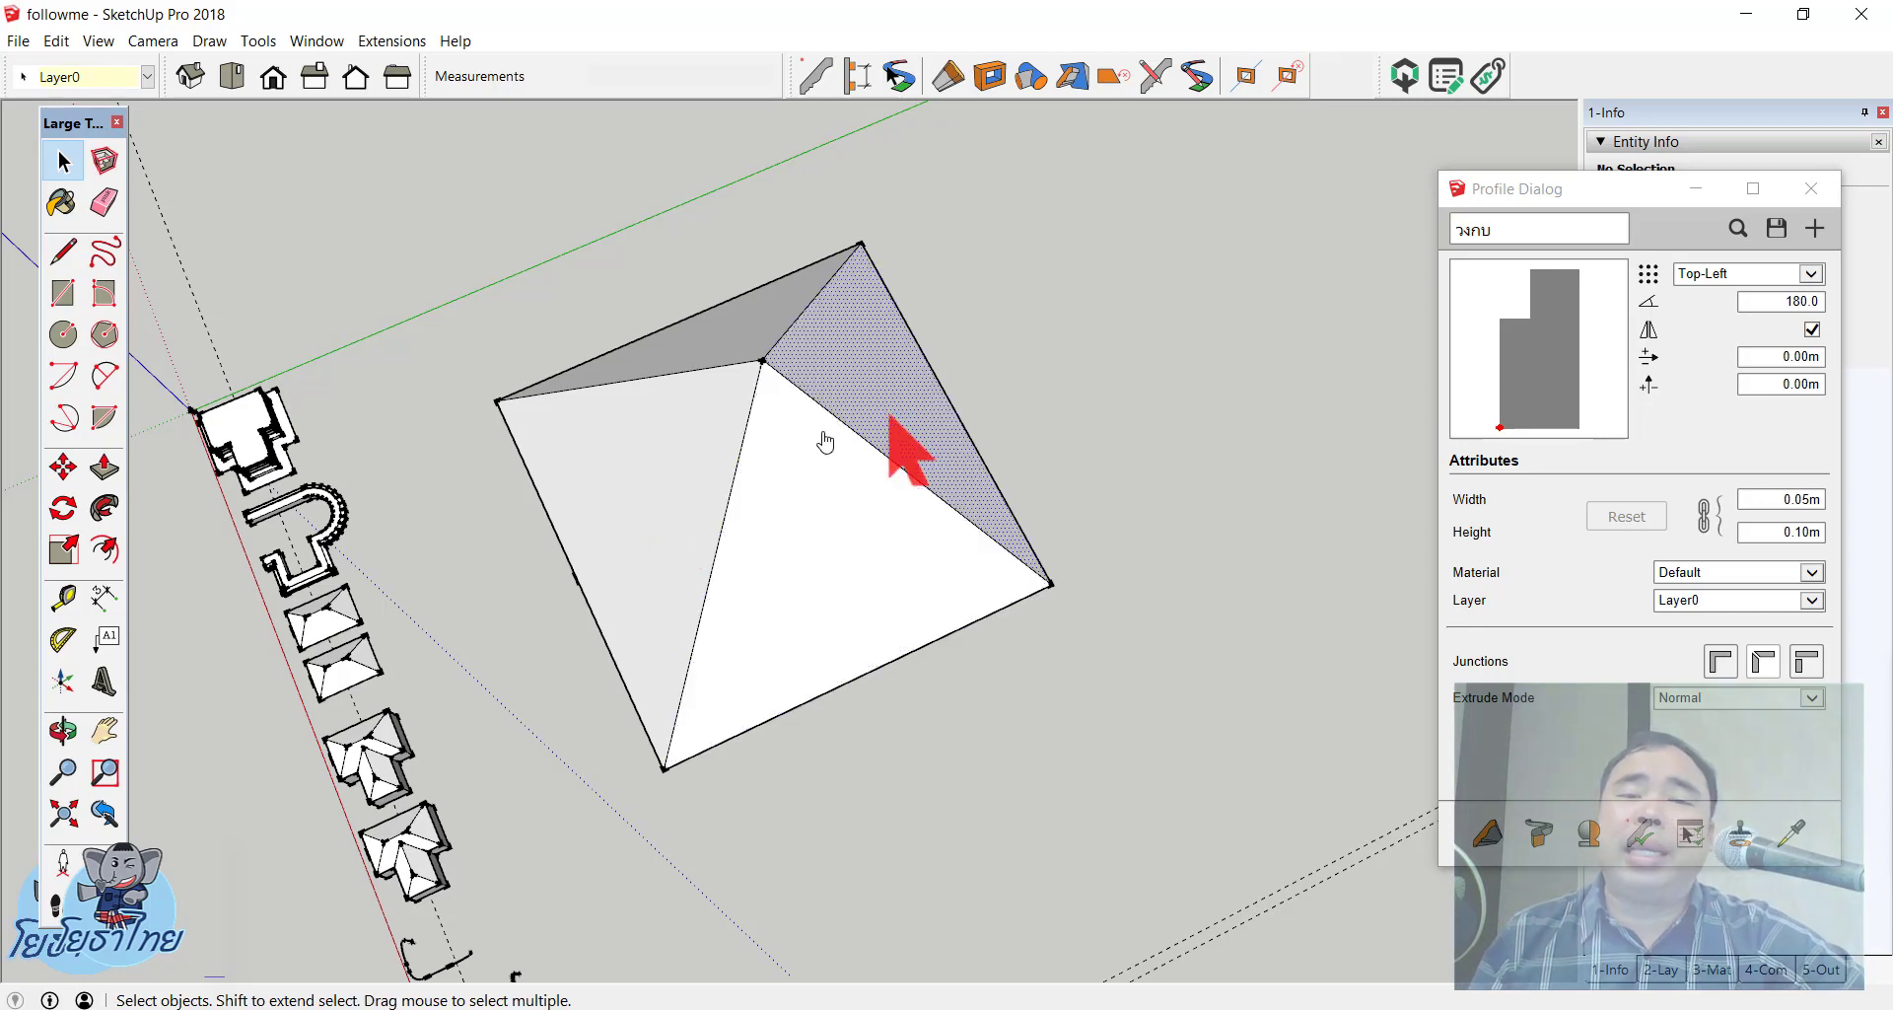
left_click(671, 459)
left_click(758, 483)
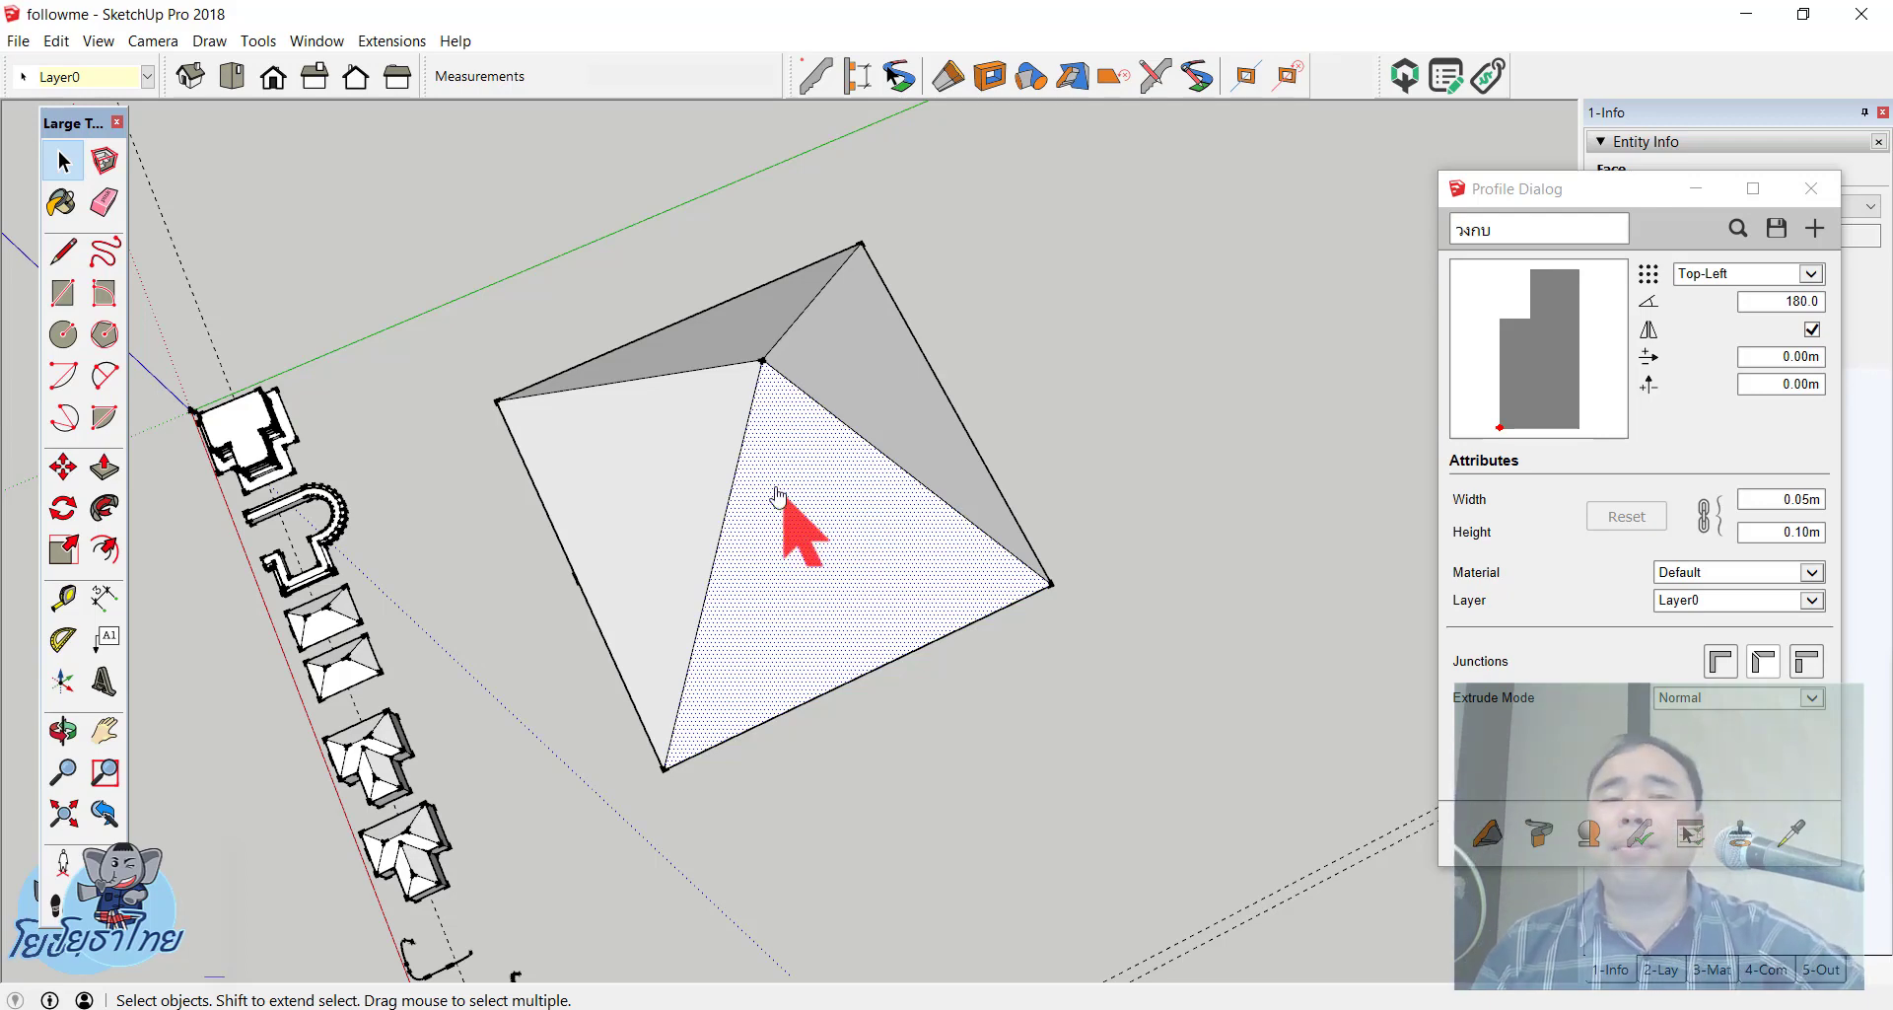
left_click(814, 379)
triple_click(813, 379)
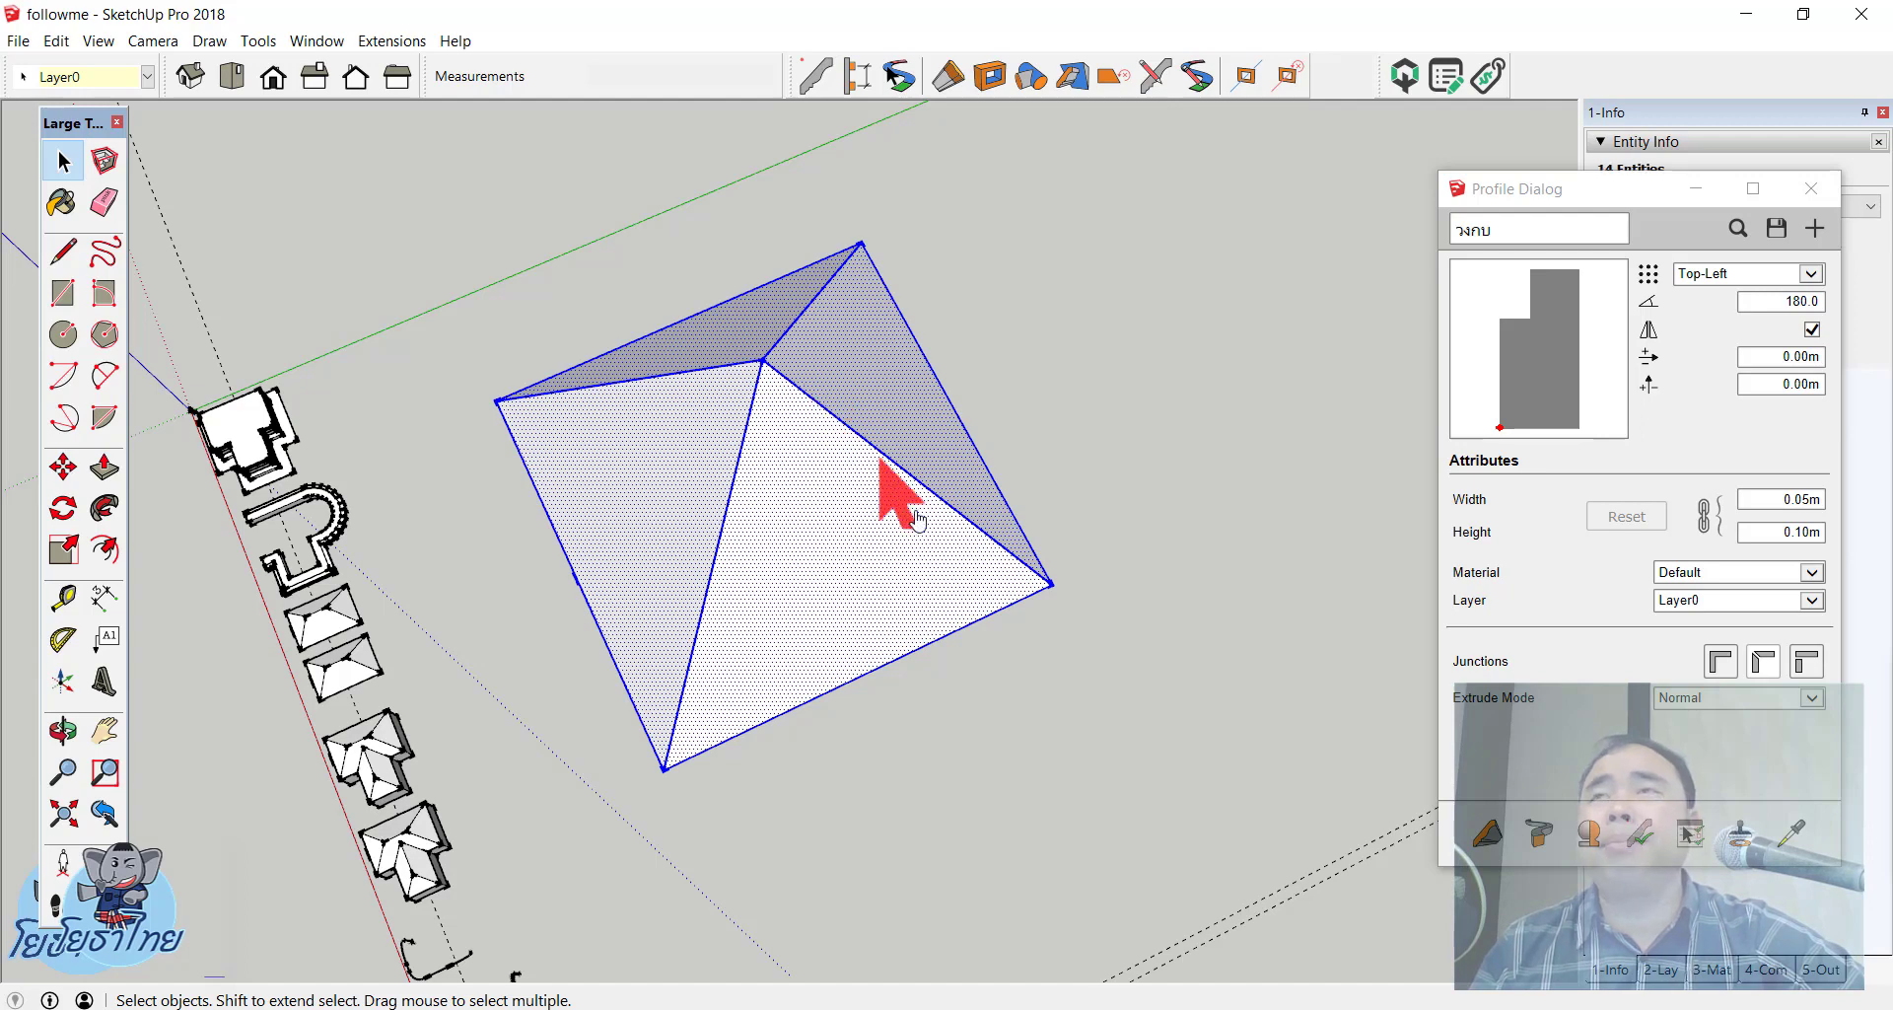
middle_click_drag(878, 486, 819, 580)
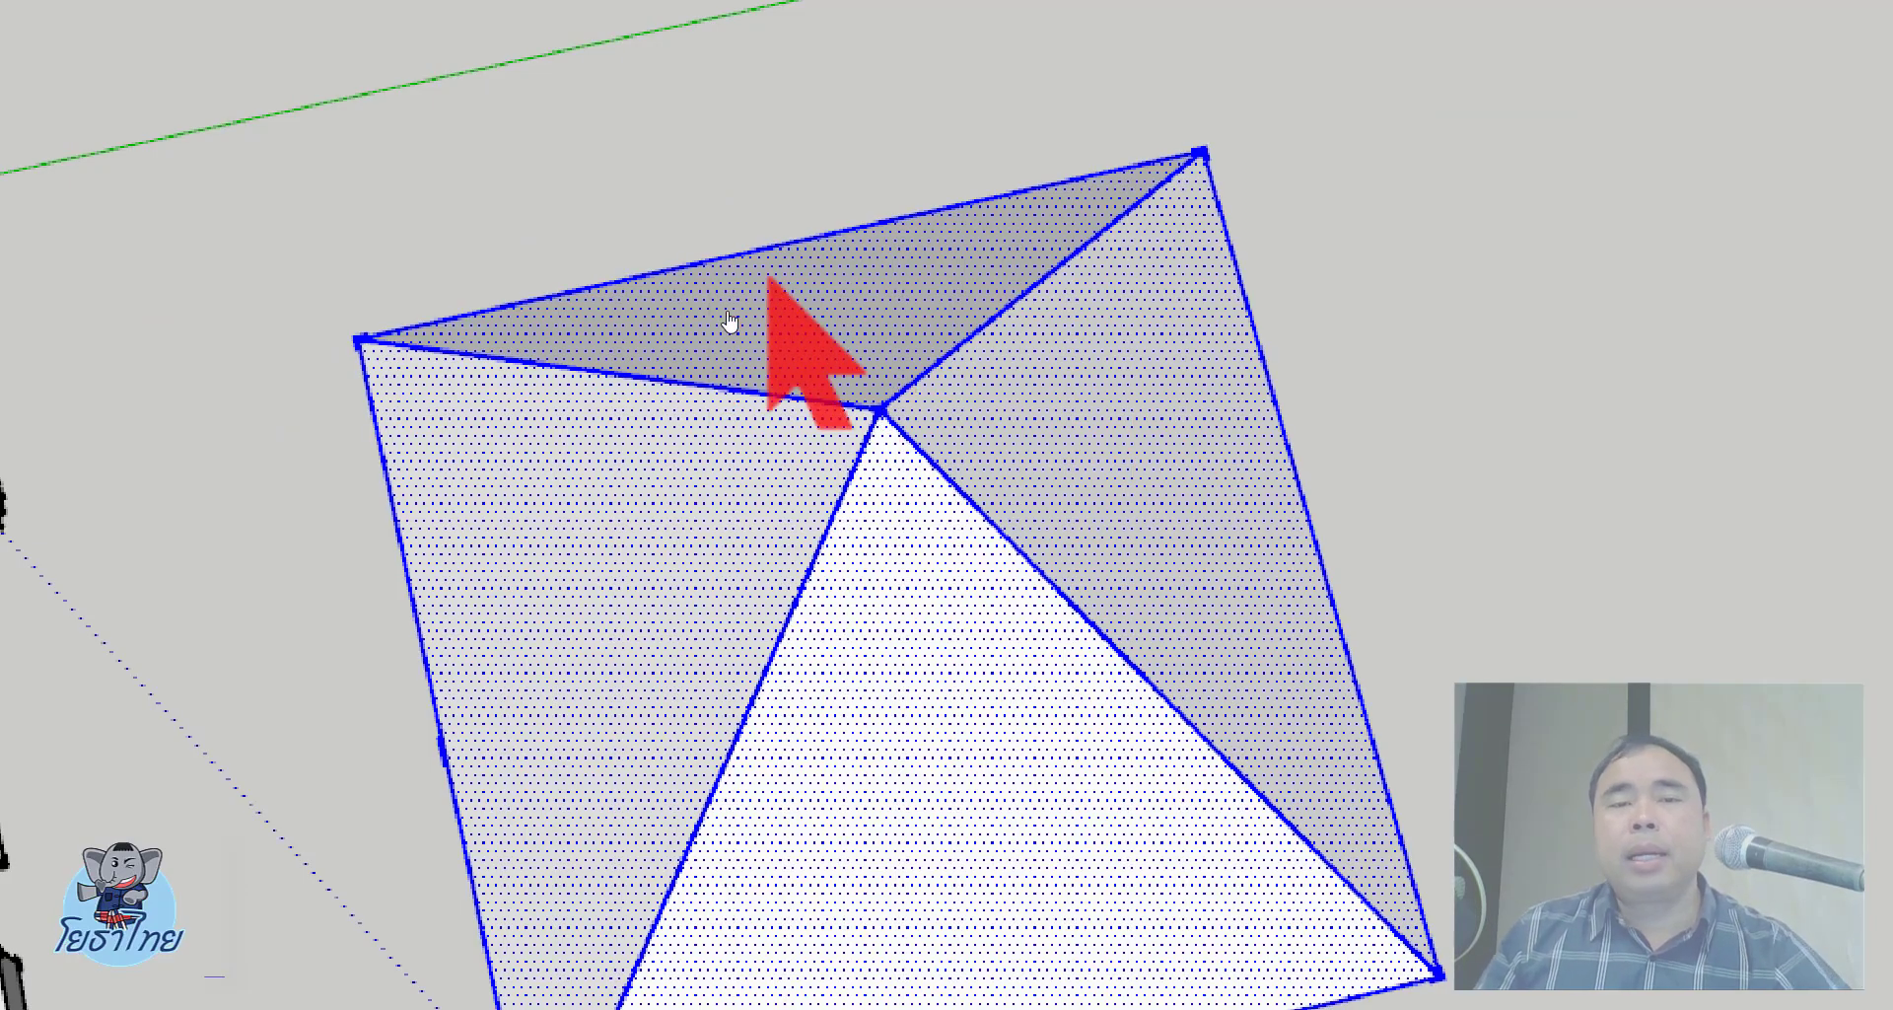
right_click(729, 311)
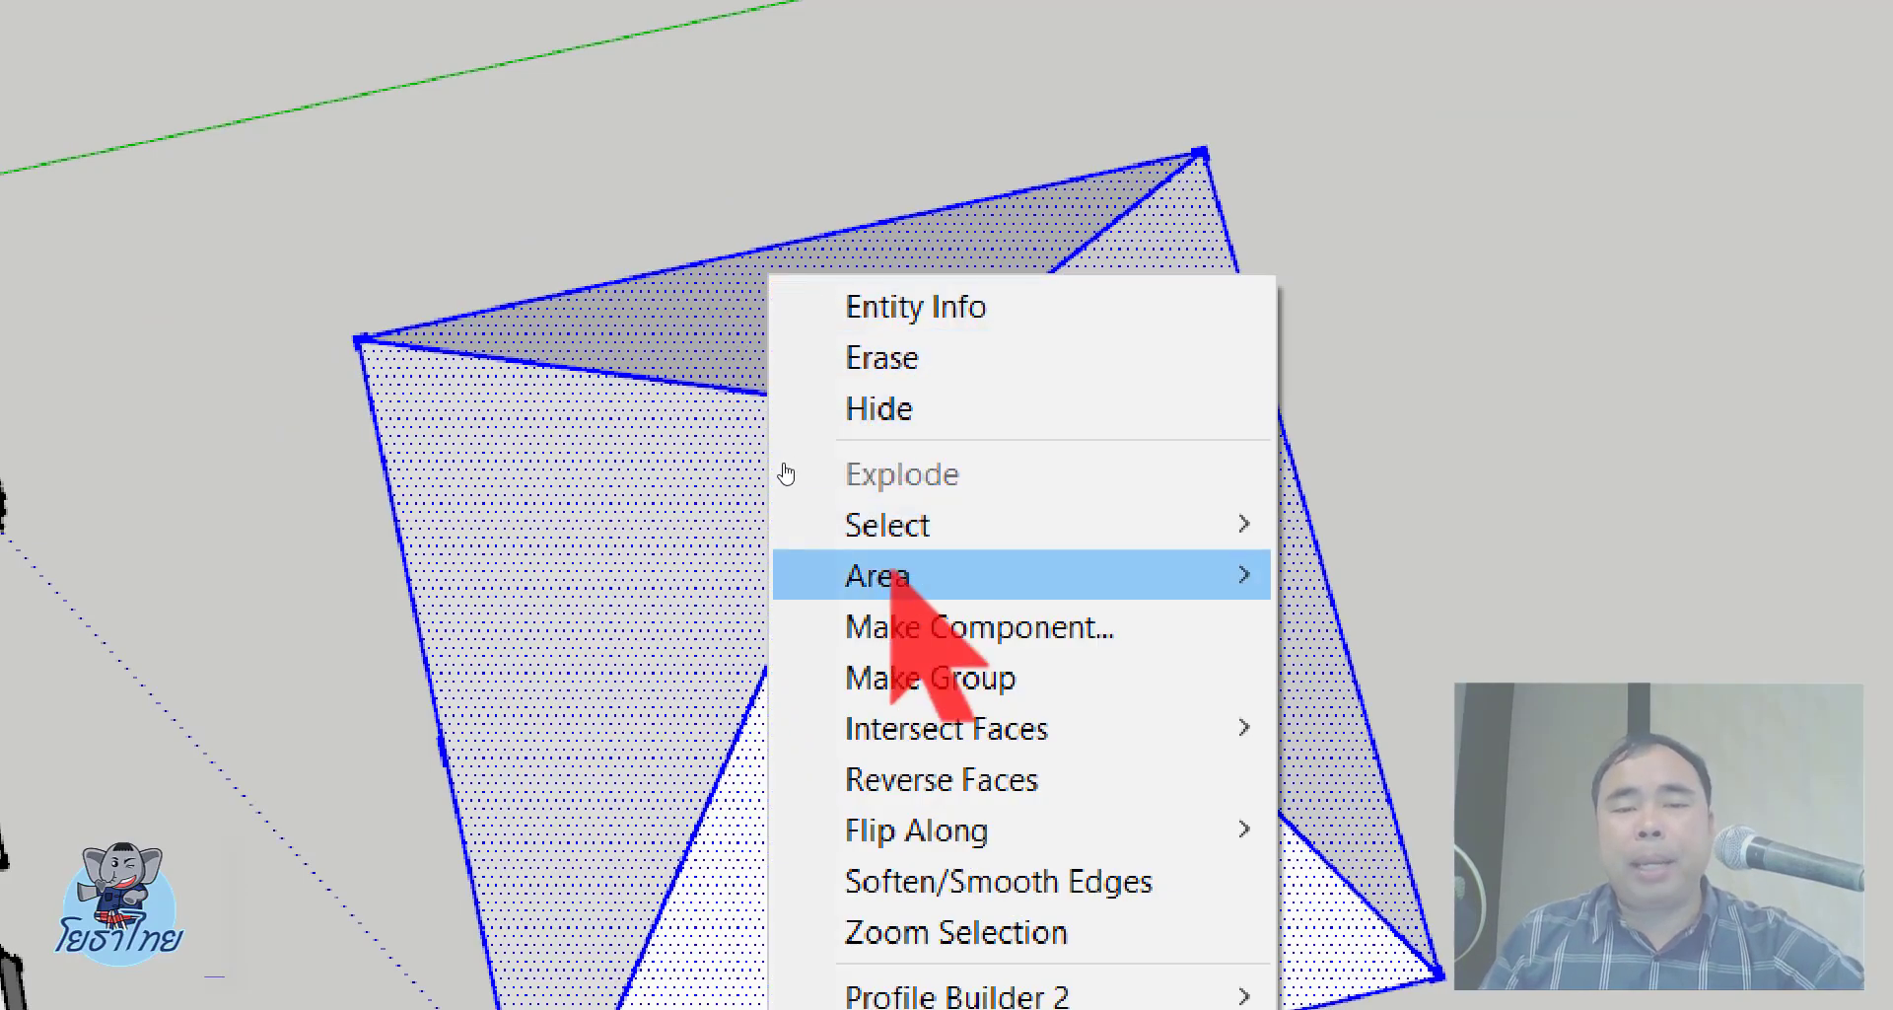
left_click(893, 678)
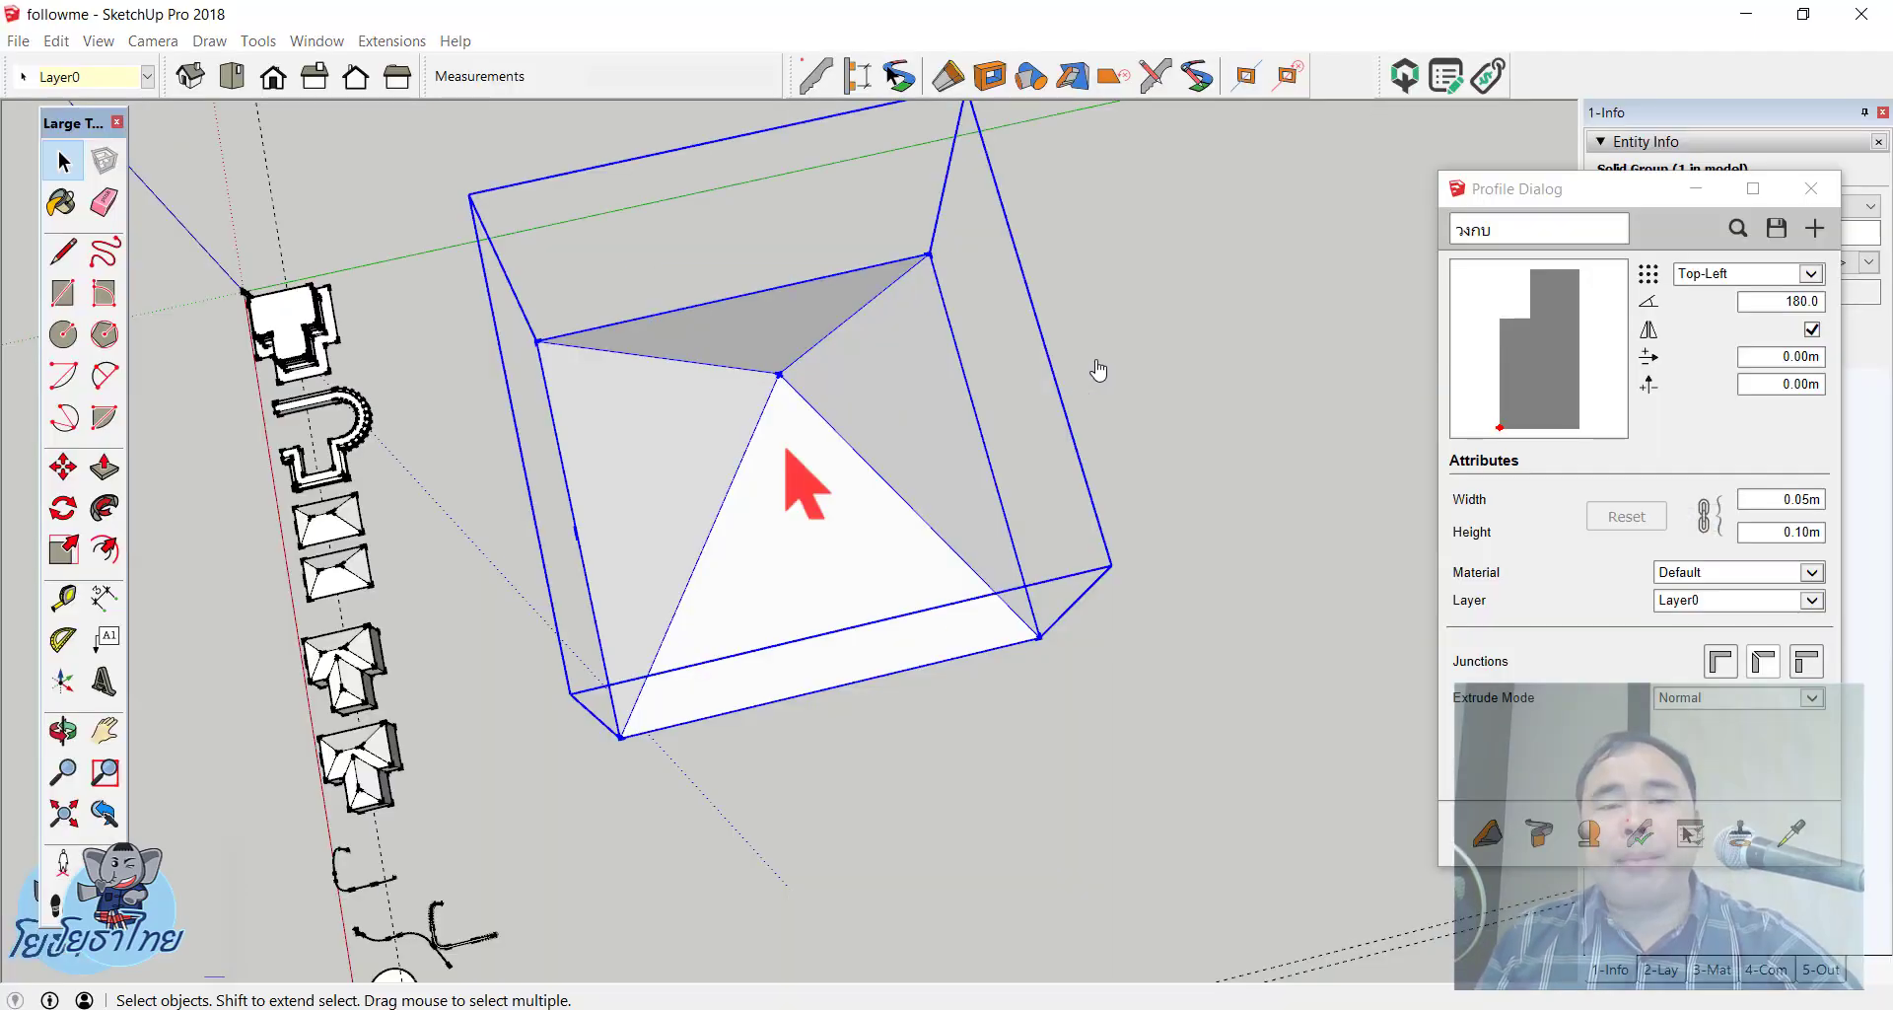
left_click(1099, 370)
mouse_move(1089, 402)
middle_mouse_down()
mouse_move(972, 262)
mouse_move(815, 338)
mouse_move(757, 414)
mouse_move(655, 253)
mouse_move(1238, 253)
mouse_move(1234, 318)
mouse_move(1244, 304)
middle_mouse_up()
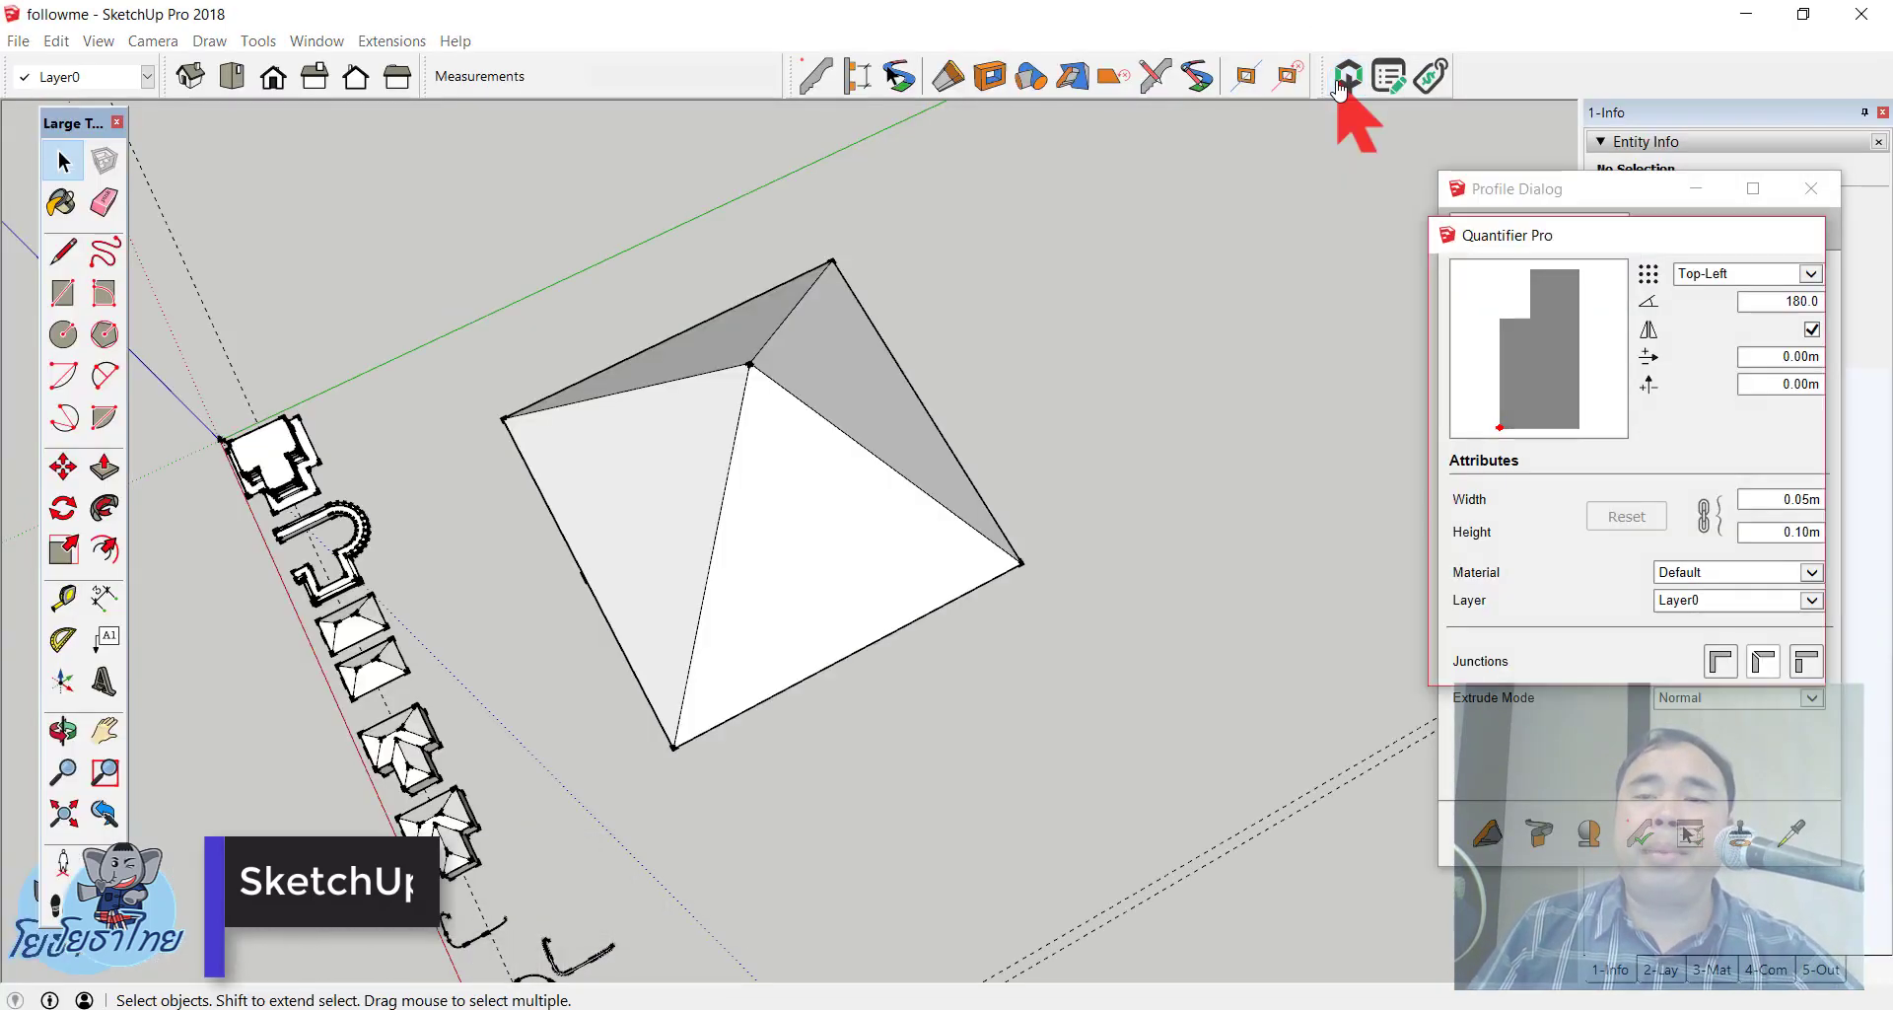
Step: Read the pyramid group's Quantifier Pro report: 1600 m² area, 16000 m³ volume, 4484.4410 m² surface
left_click(1347, 76)
left_click_drag(1506, 242, 201, 178)
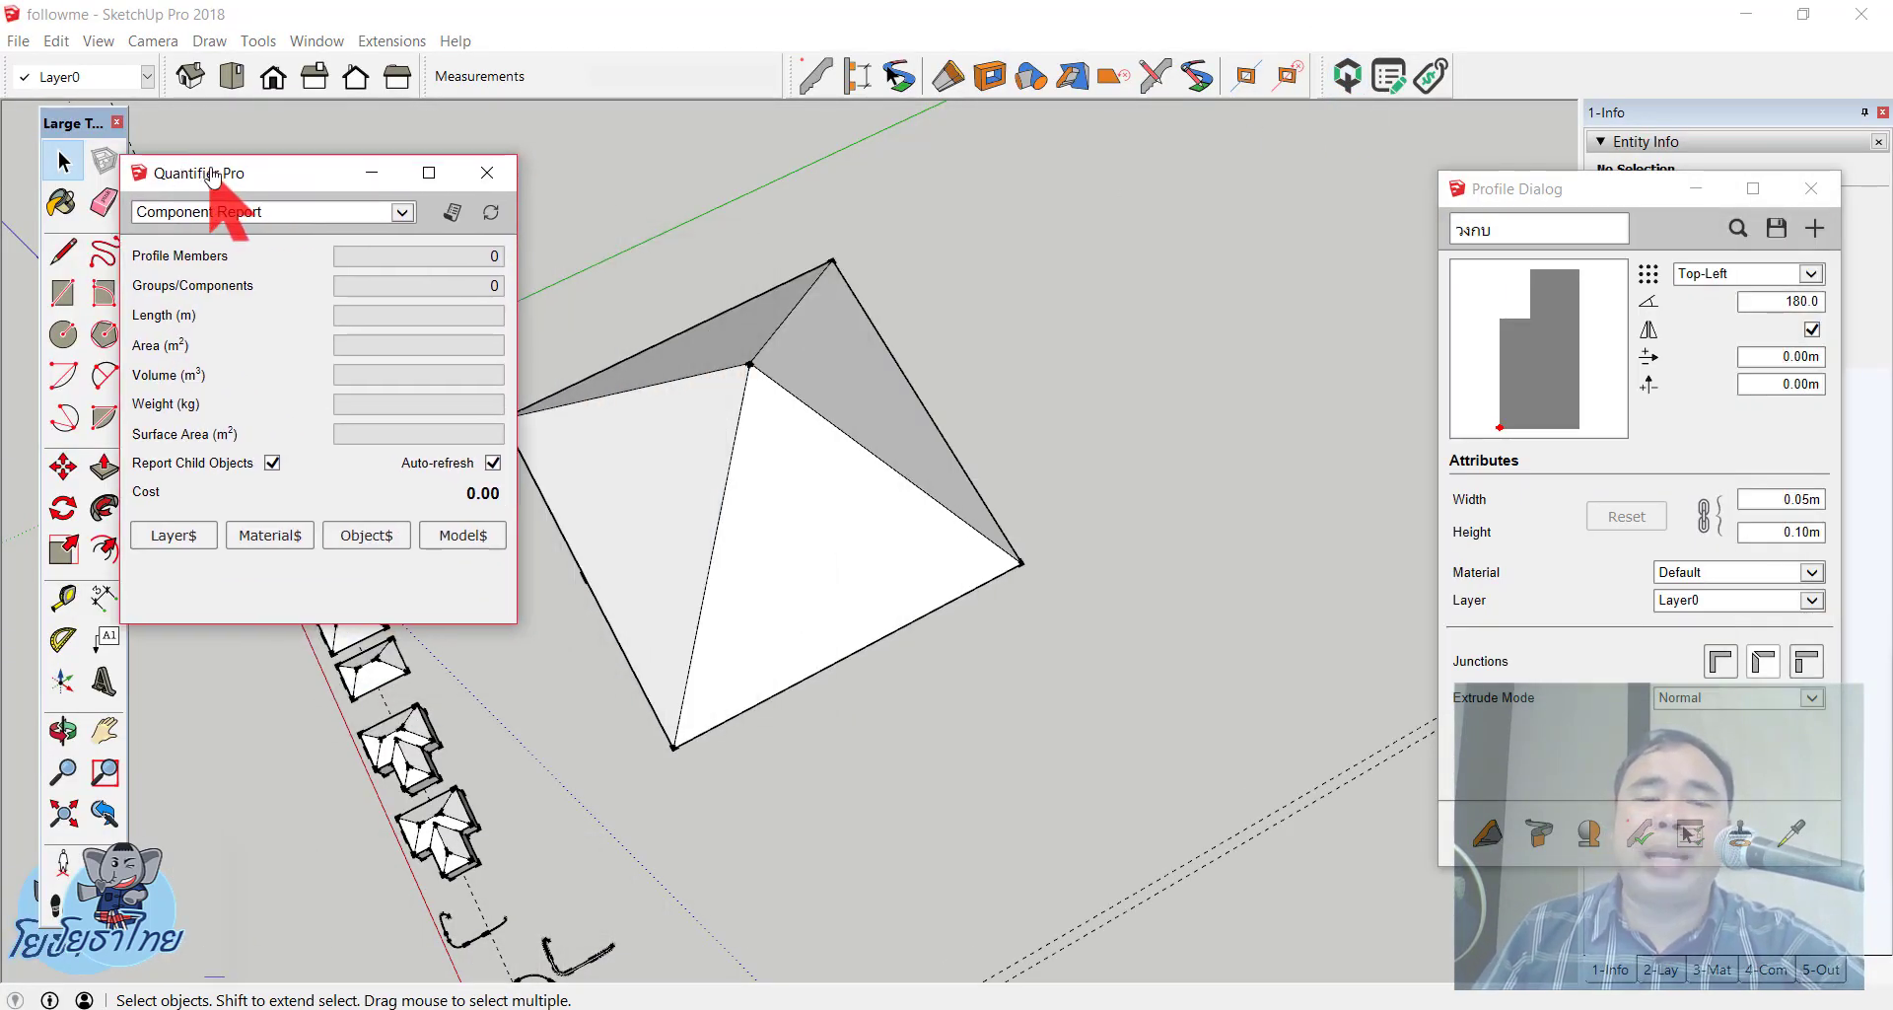
left_click(666, 412)
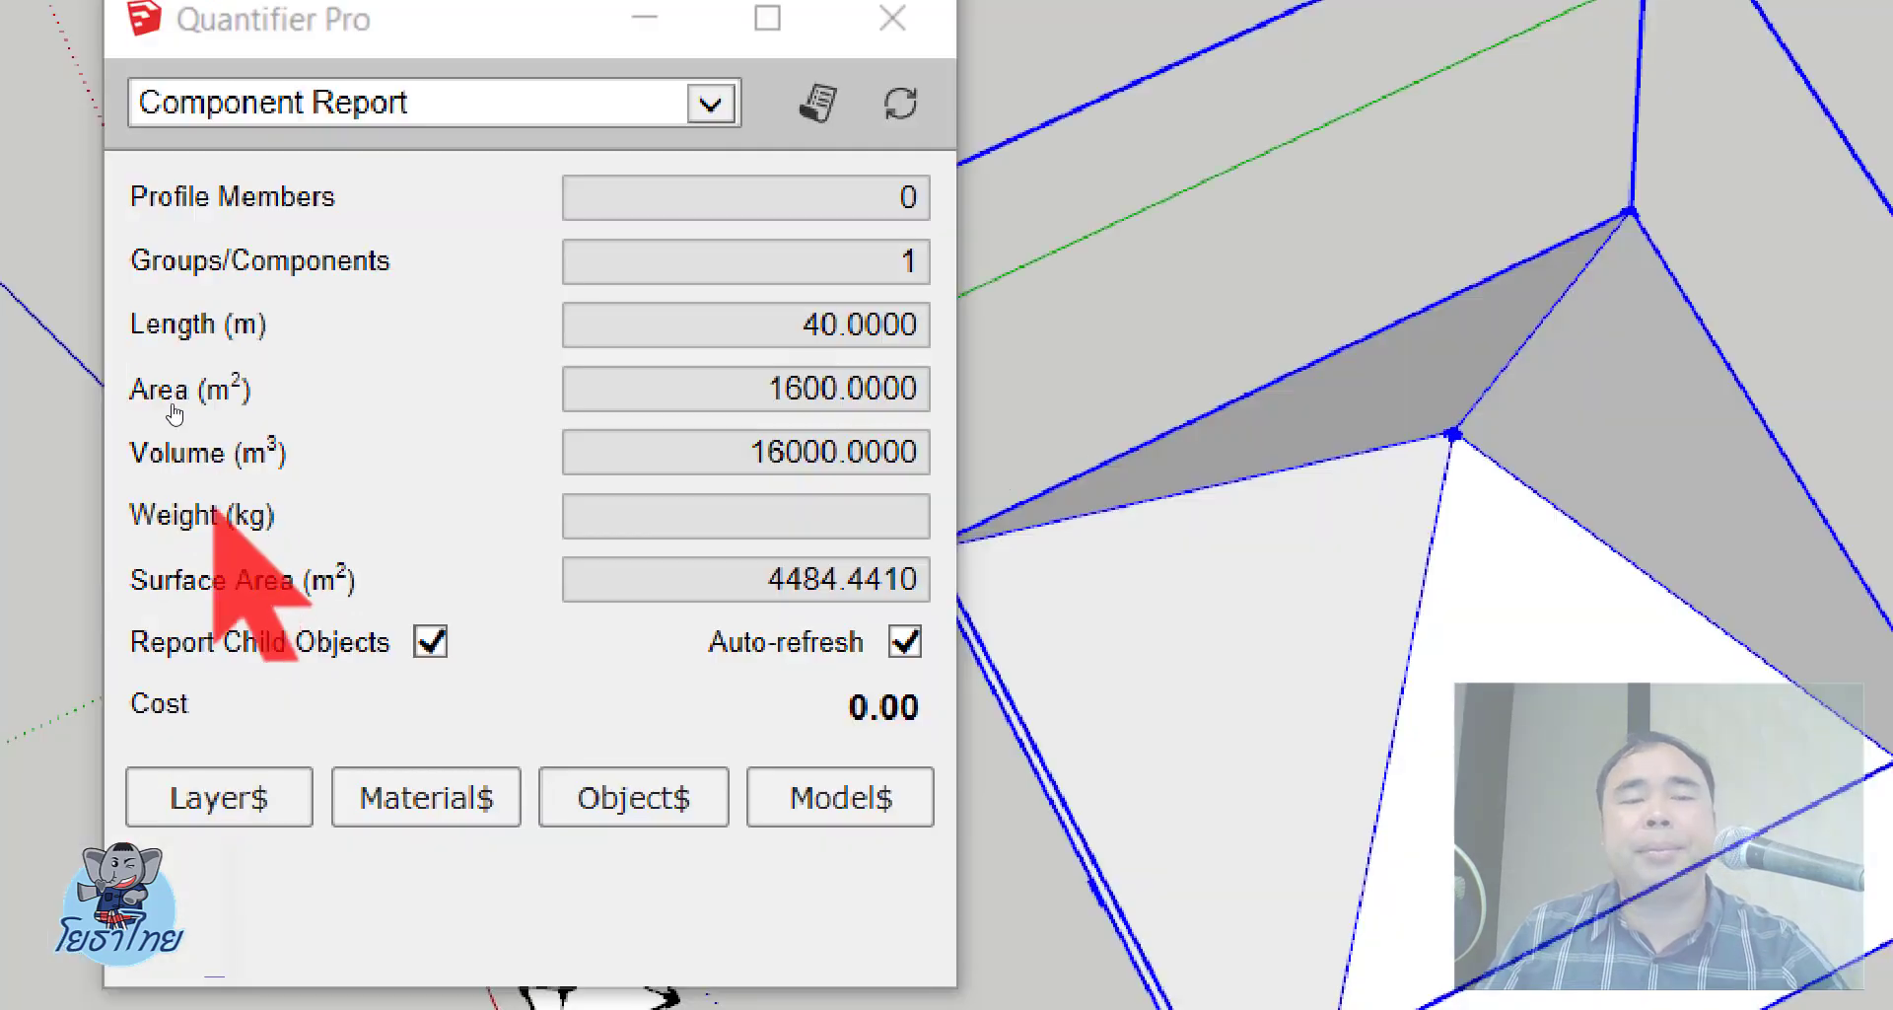
key("ctrl+a")
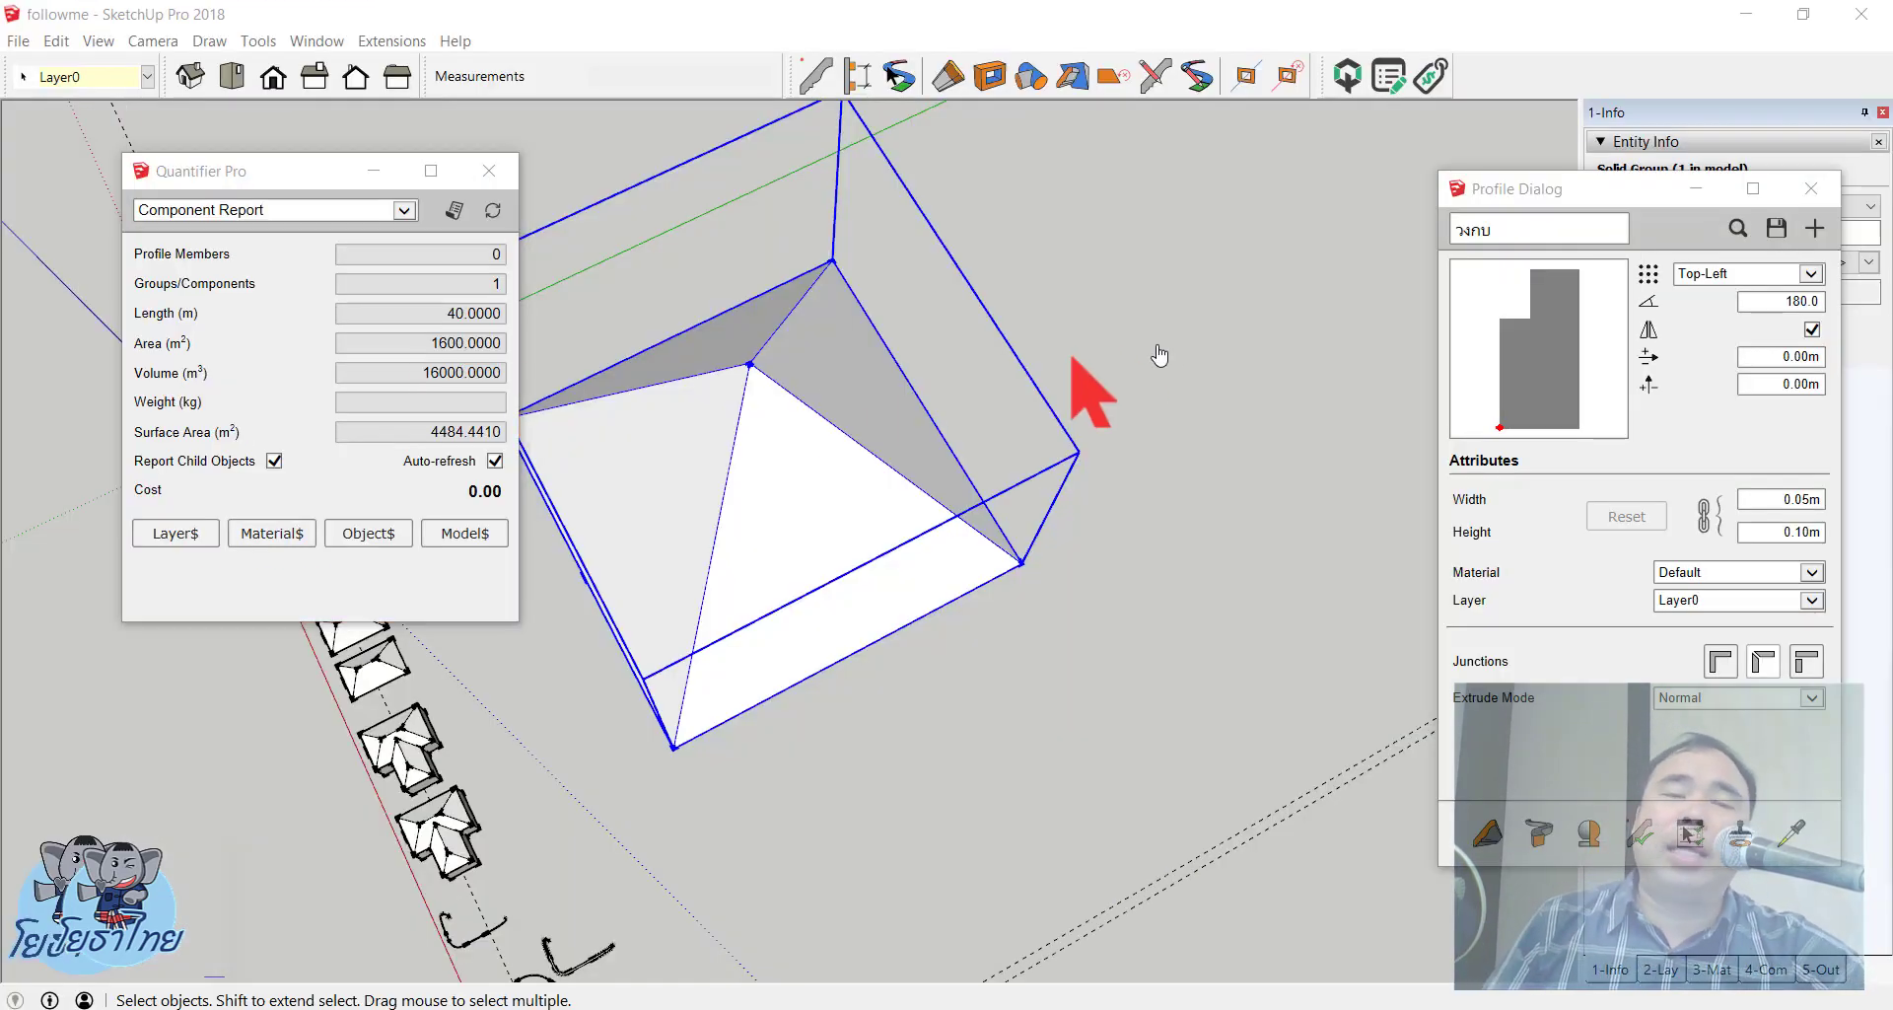
left_click(1157, 379)
mouse_move(1157, 380)
middle_mouse_down()
mouse_move(769, 246)
mouse_move(802, 621)
mouse_move(667, 815)
mouse_move(594, 621)
middle_mouse_up()
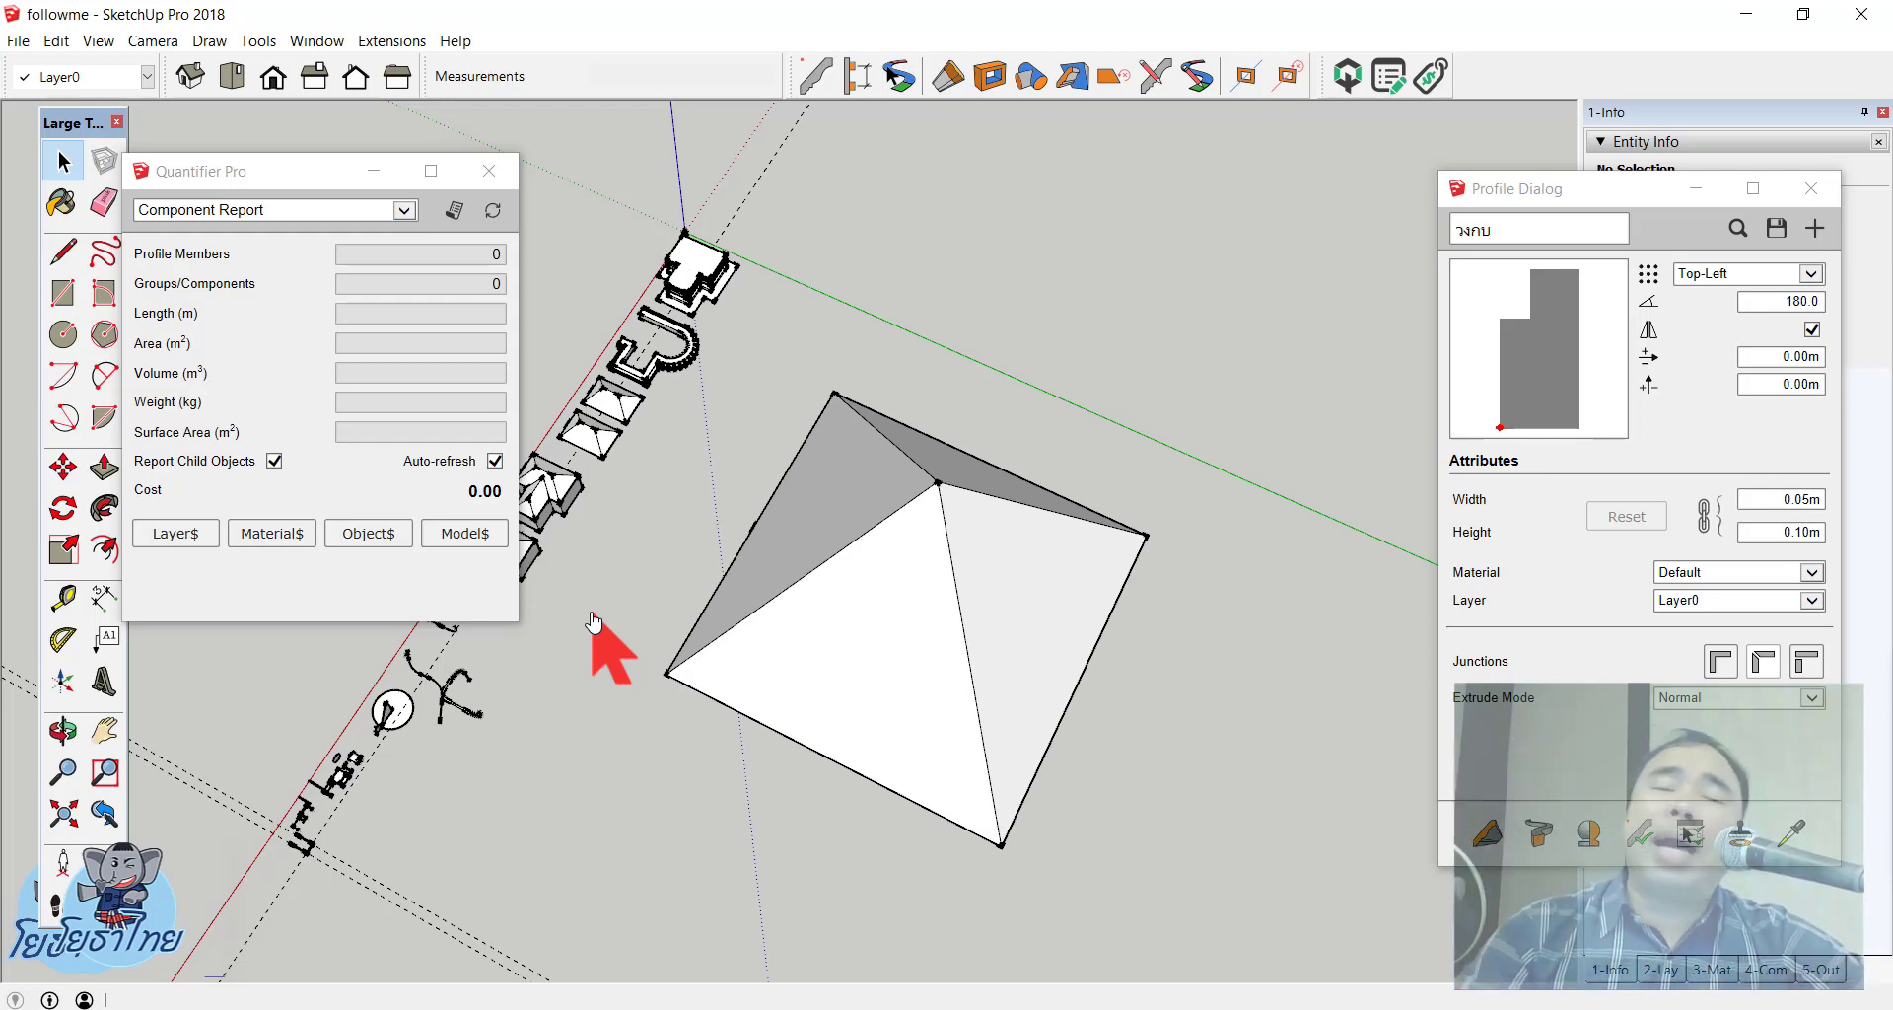
Step: Edit inside the pyramid group and read face areas in Quantifier Pro, e.g. front face 721.1103 m²
double_click(894, 561)
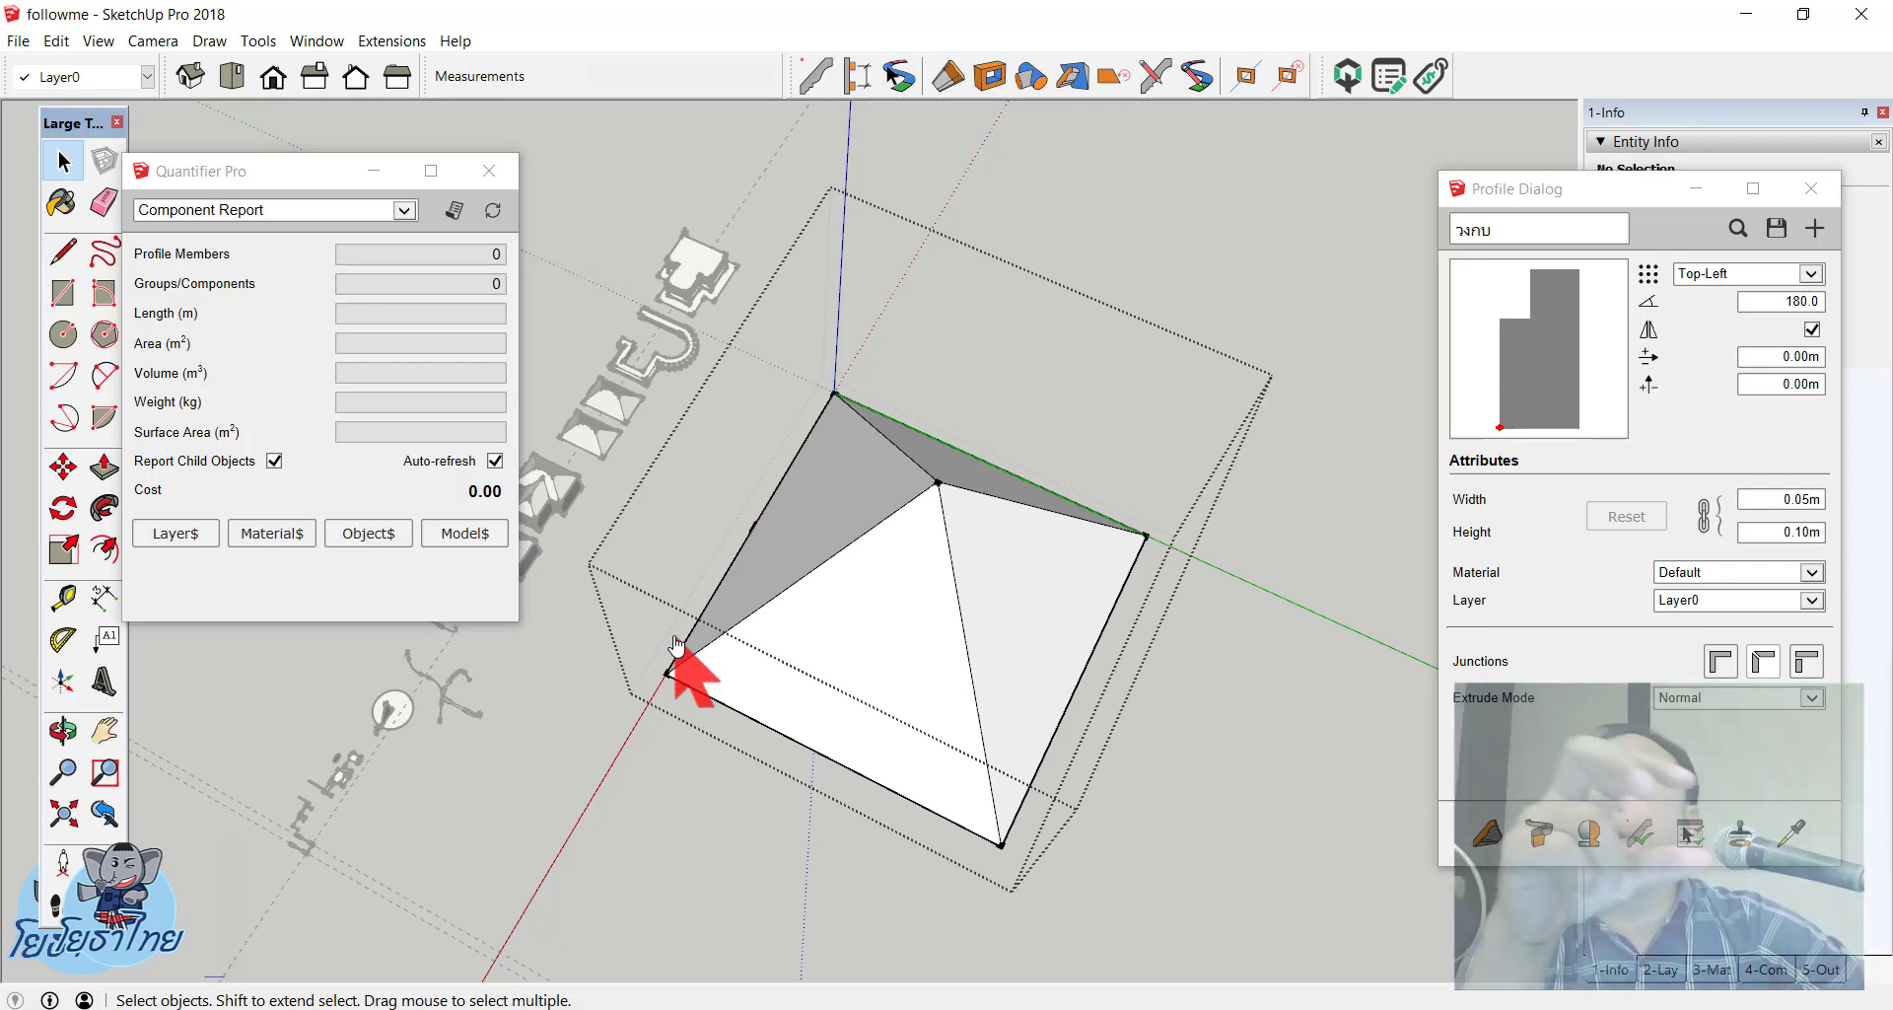
left_click(878, 579)
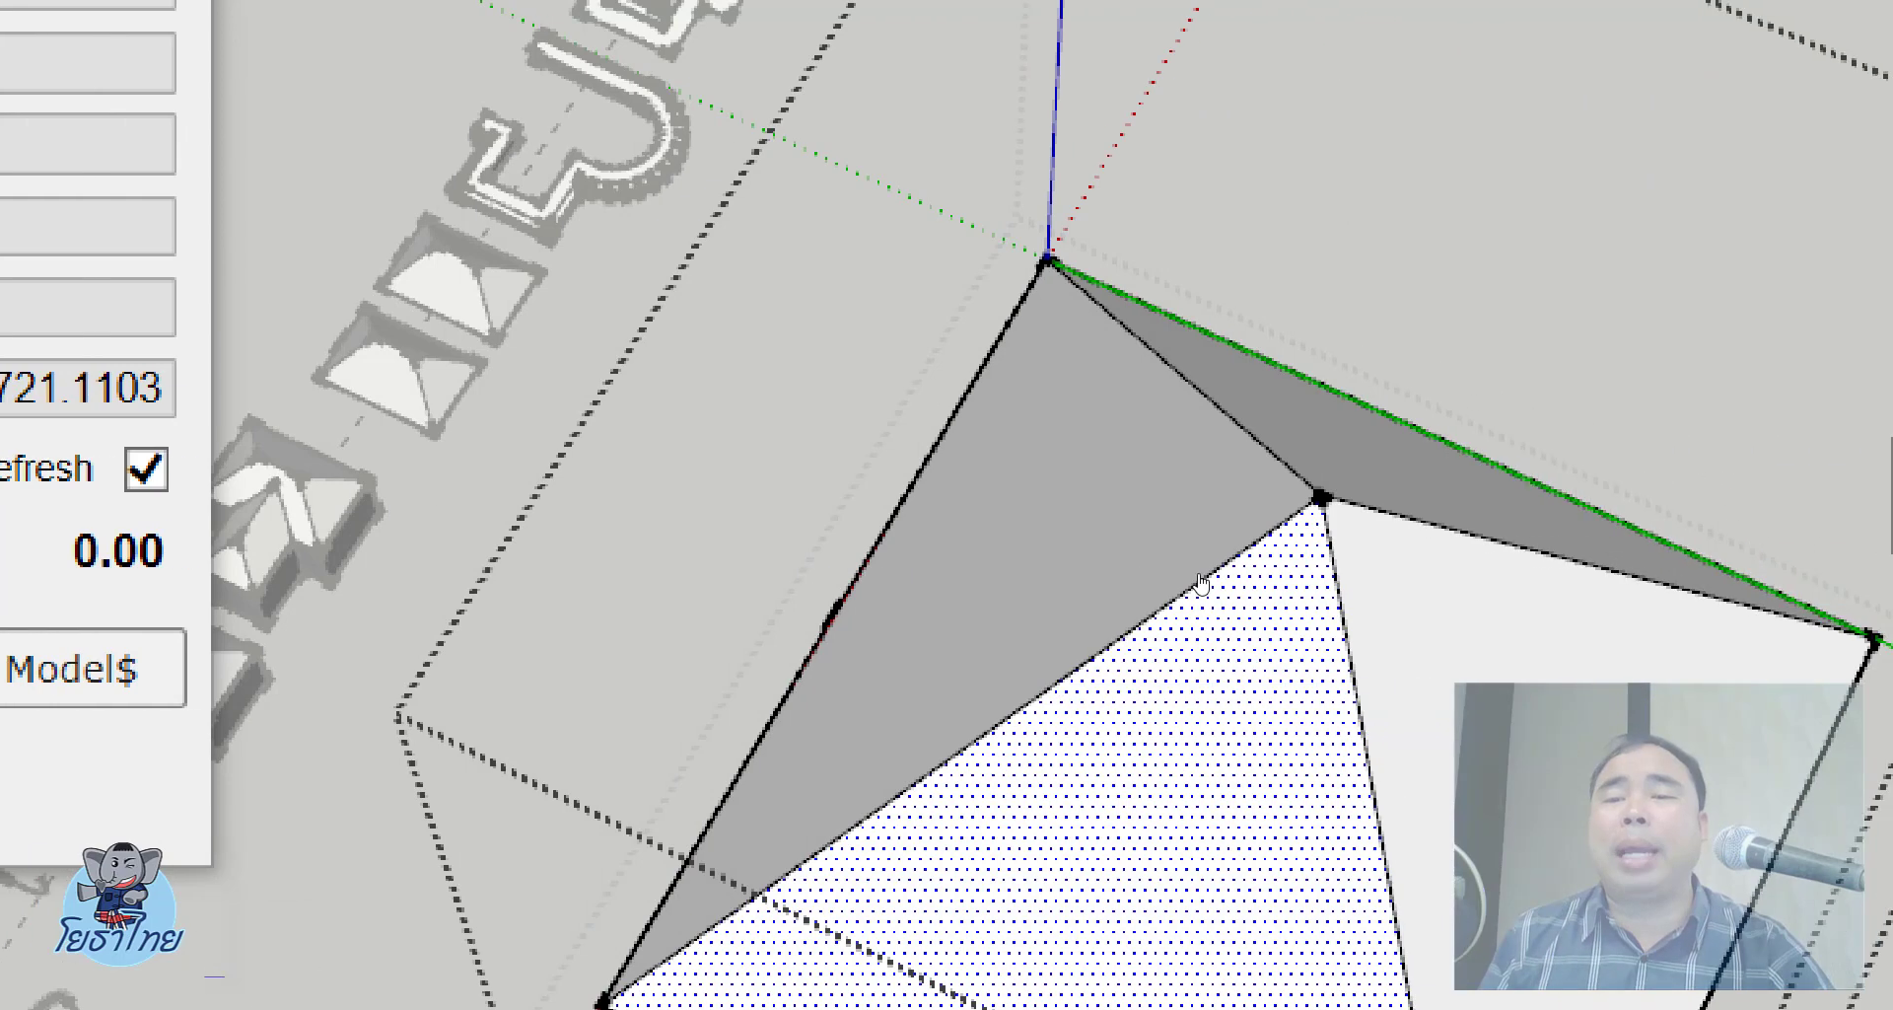
left_click(950, 453)
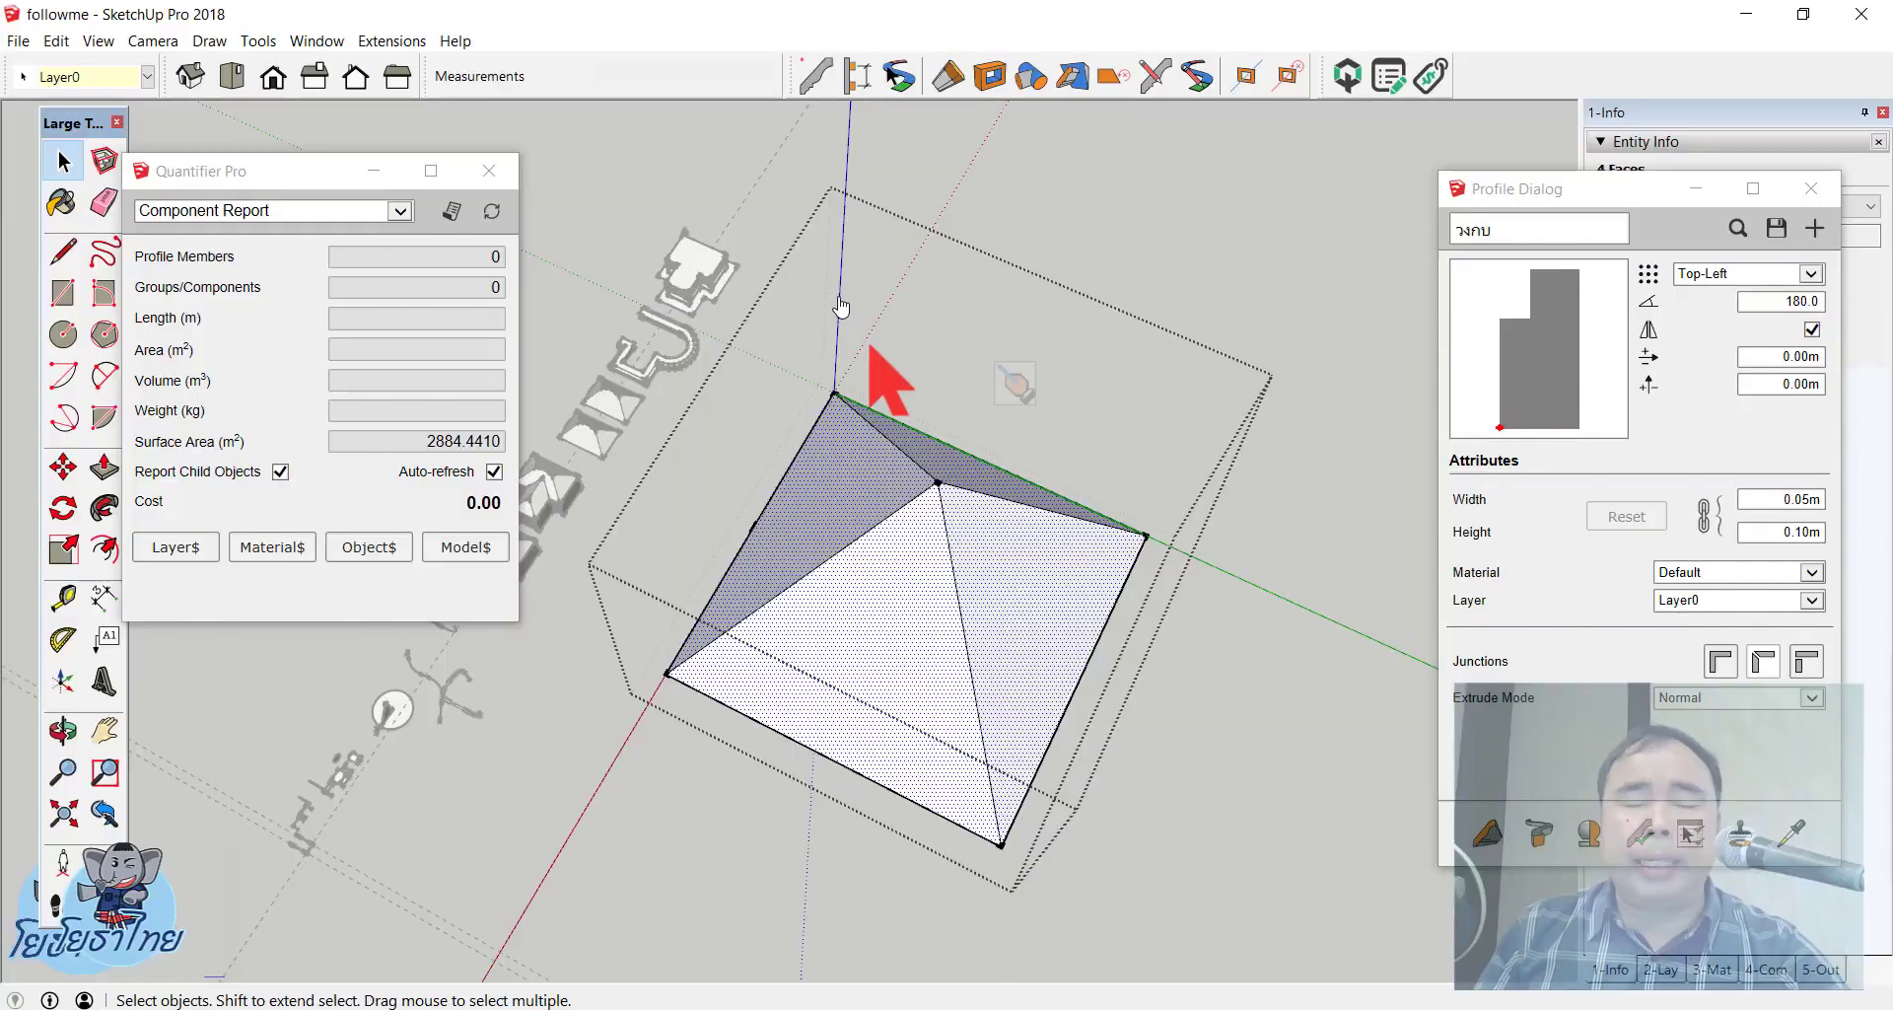
left_click(971, 234)
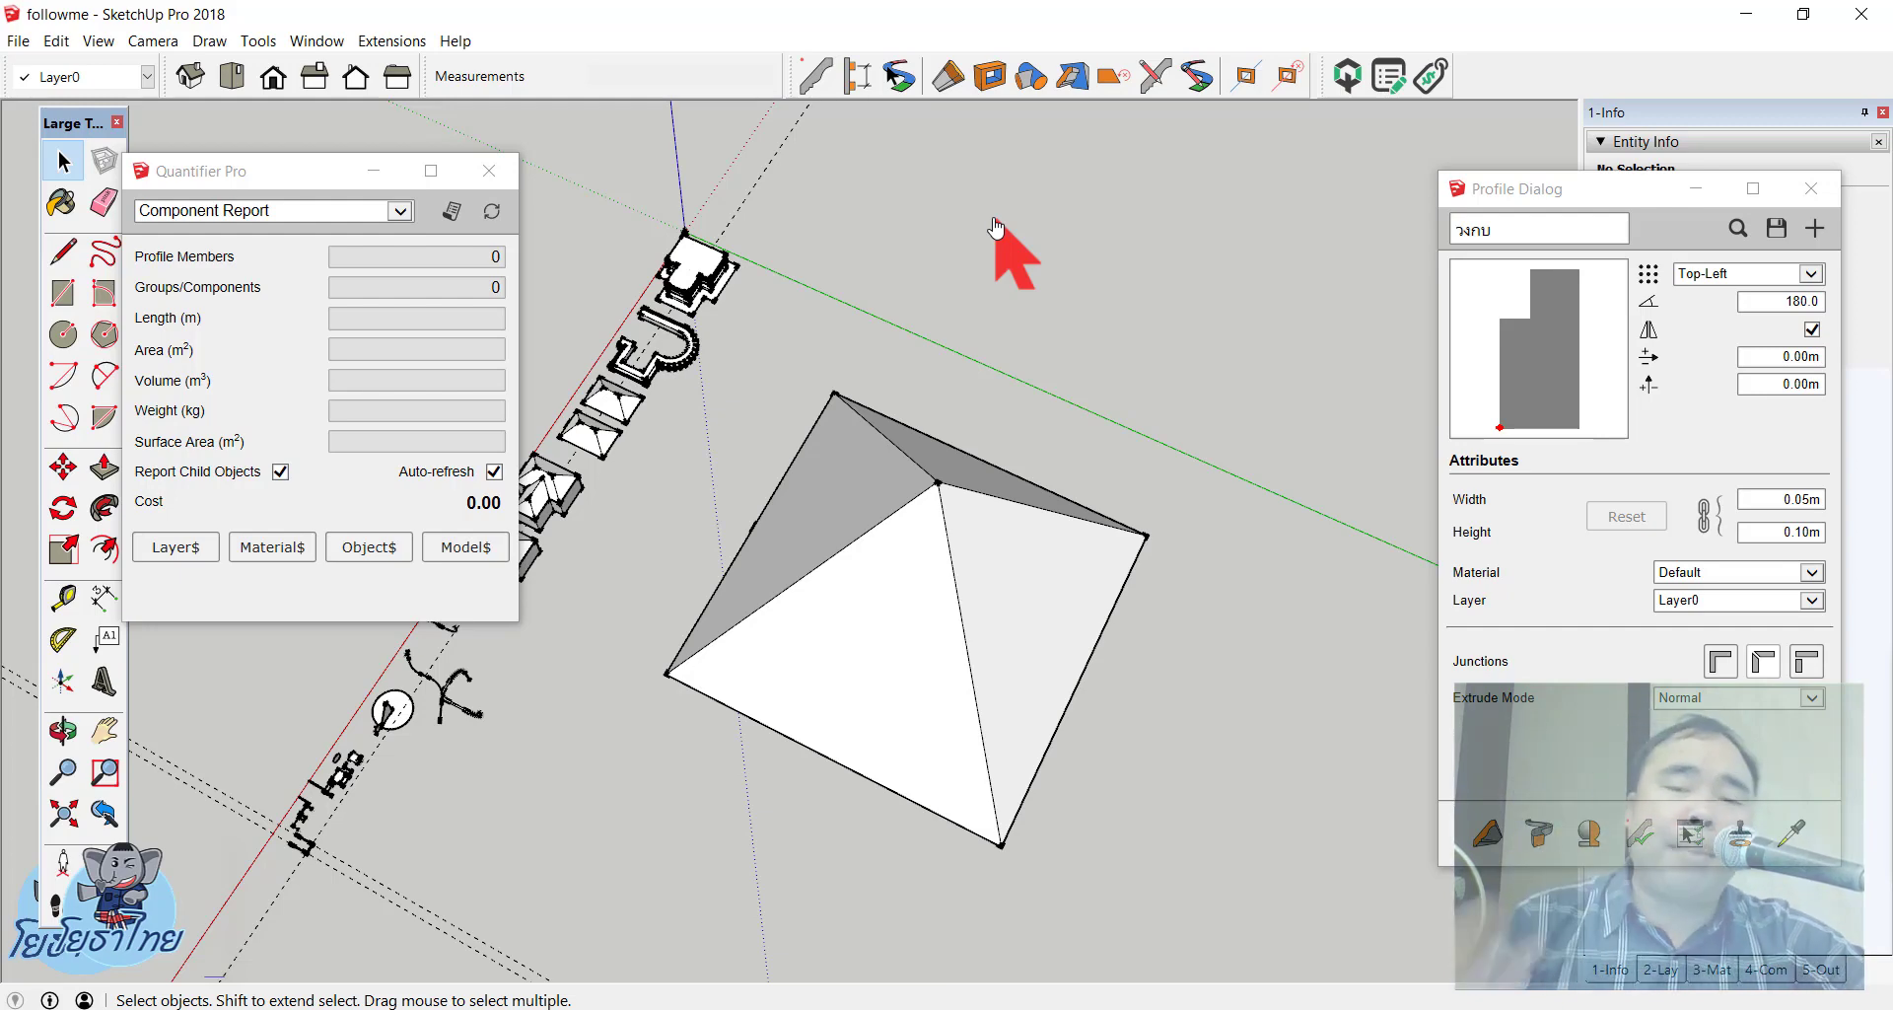
mouse_move(991, 254)
middle_mouse_down()
mouse_move(944, 350)
mouse_move(793, 473)
middle_mouse_up()
scroll(986, 355, "down", 3)
scroll(878, 371, "up", 3)
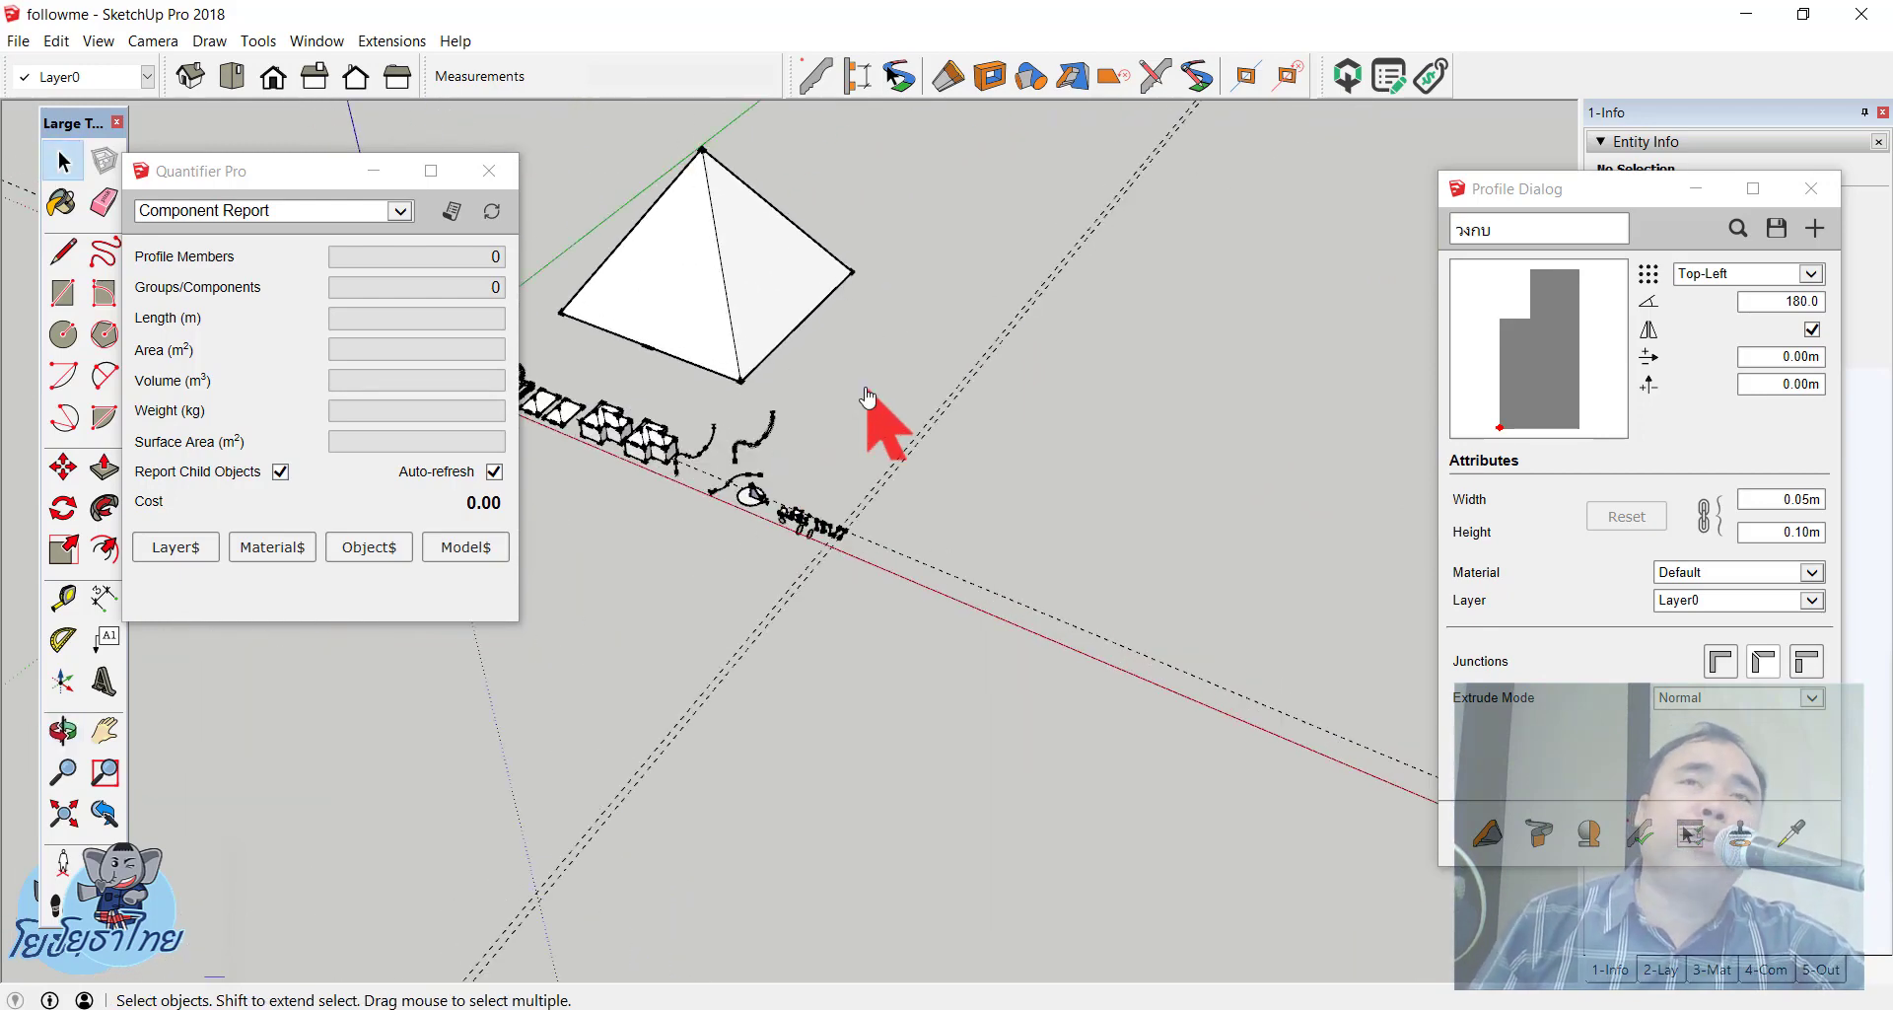